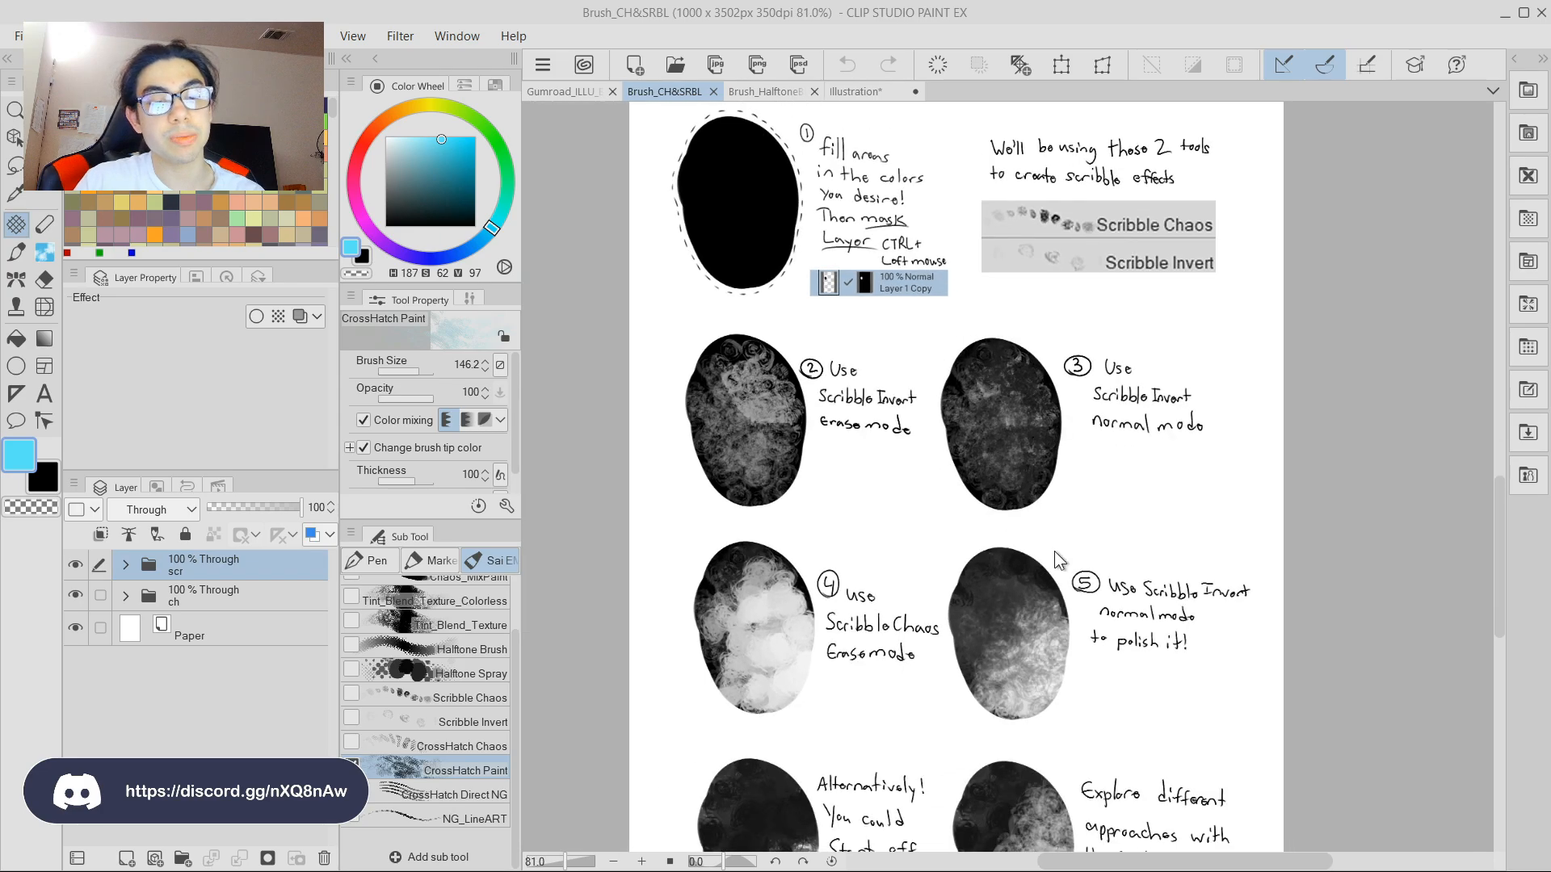
# Examine the step 4 Scribble Chaos erase-mode example and the blue-to-red scribble paint sample on the reference sheet.
pyautogui.scroll(4, 764, 750)
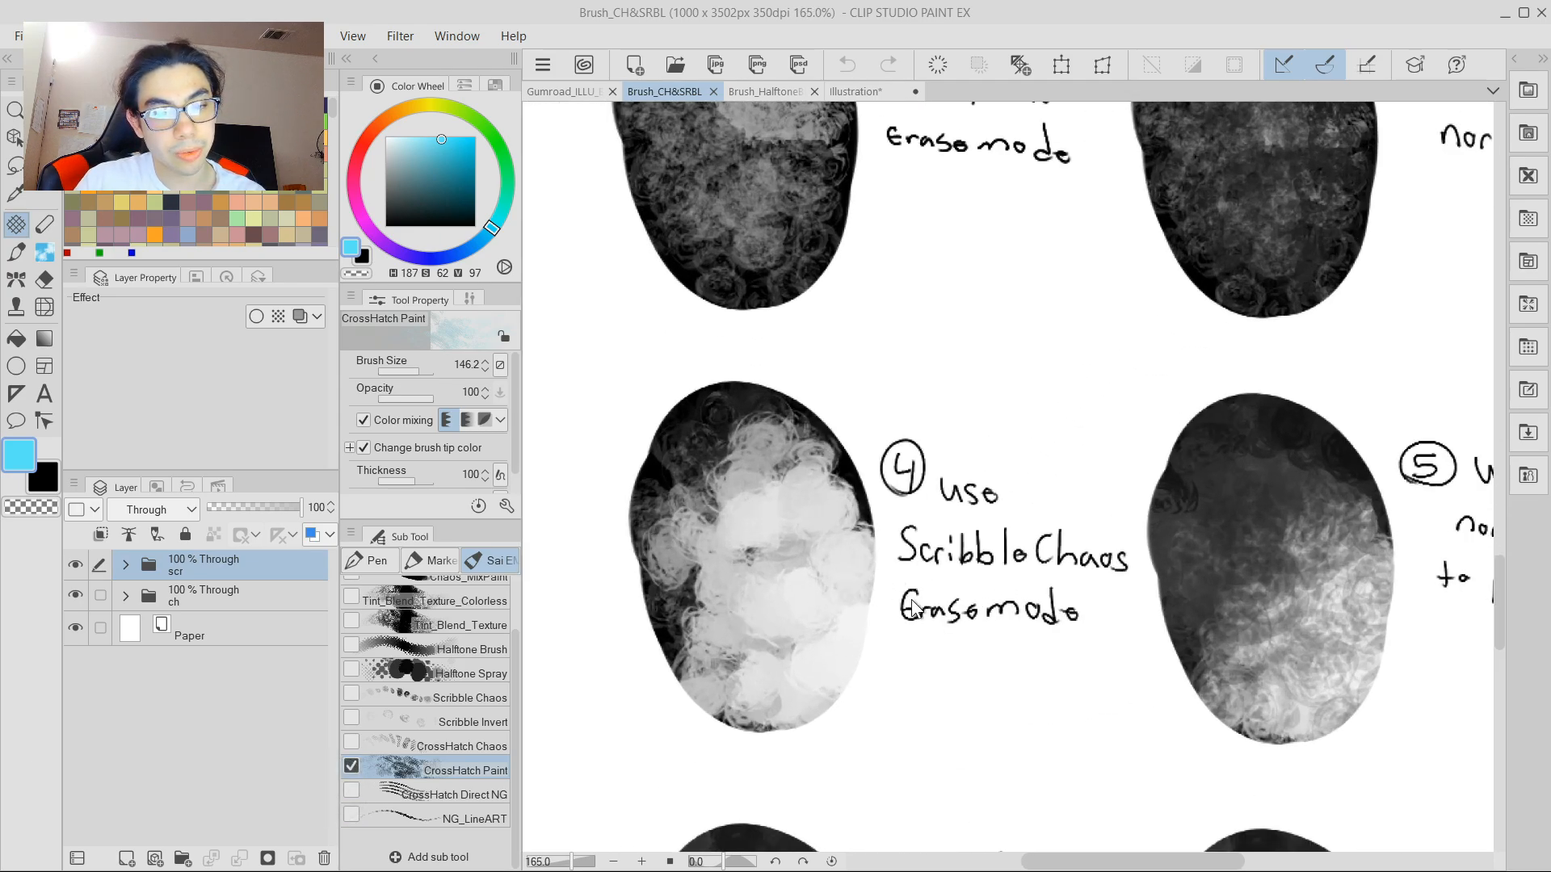
pyautogui.scroll(-2, 709, 449)
pyautogui.scroll(5, 886, 476)
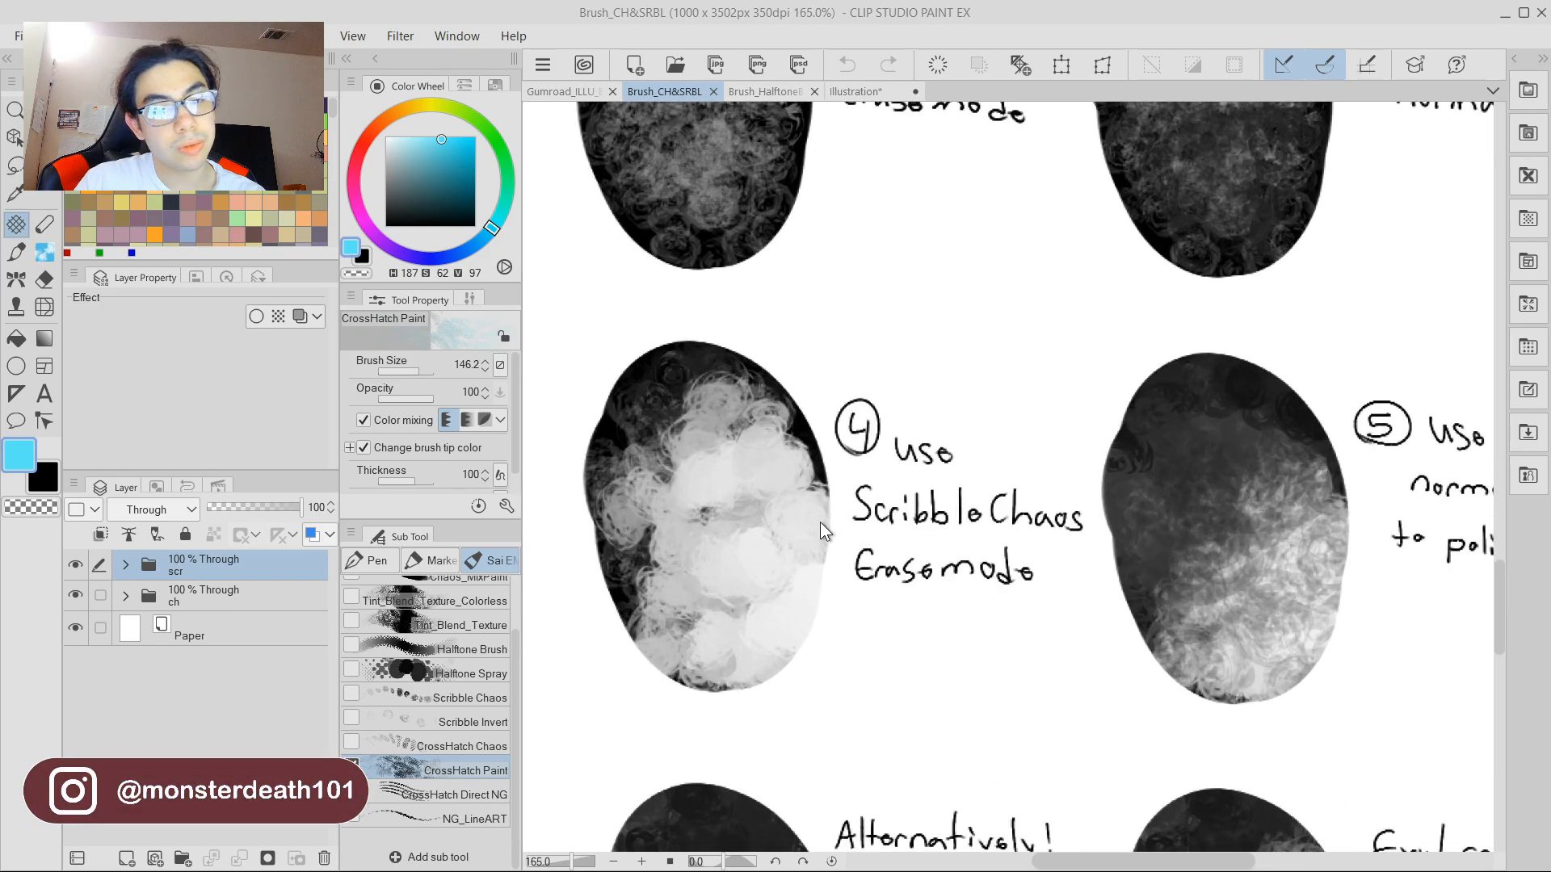
pyautogui.scroll(-3, 886, 477)
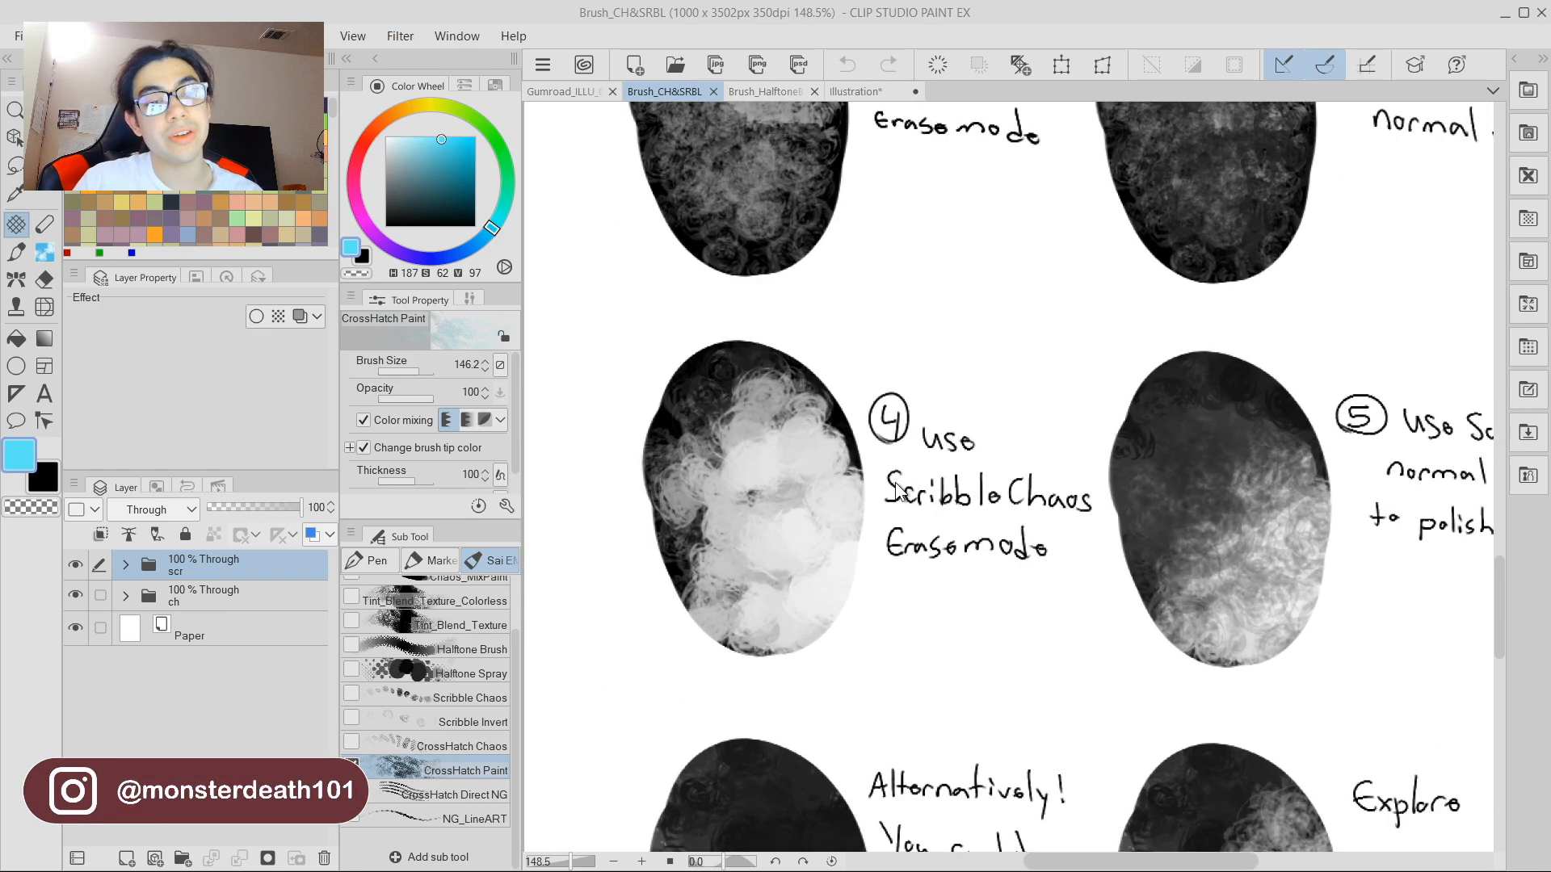
pyautogui.scroll(-5, 884, 504)
pyautogui.scroll(4, 951, 679)
pyautogui.scroll(2, 904, 670)
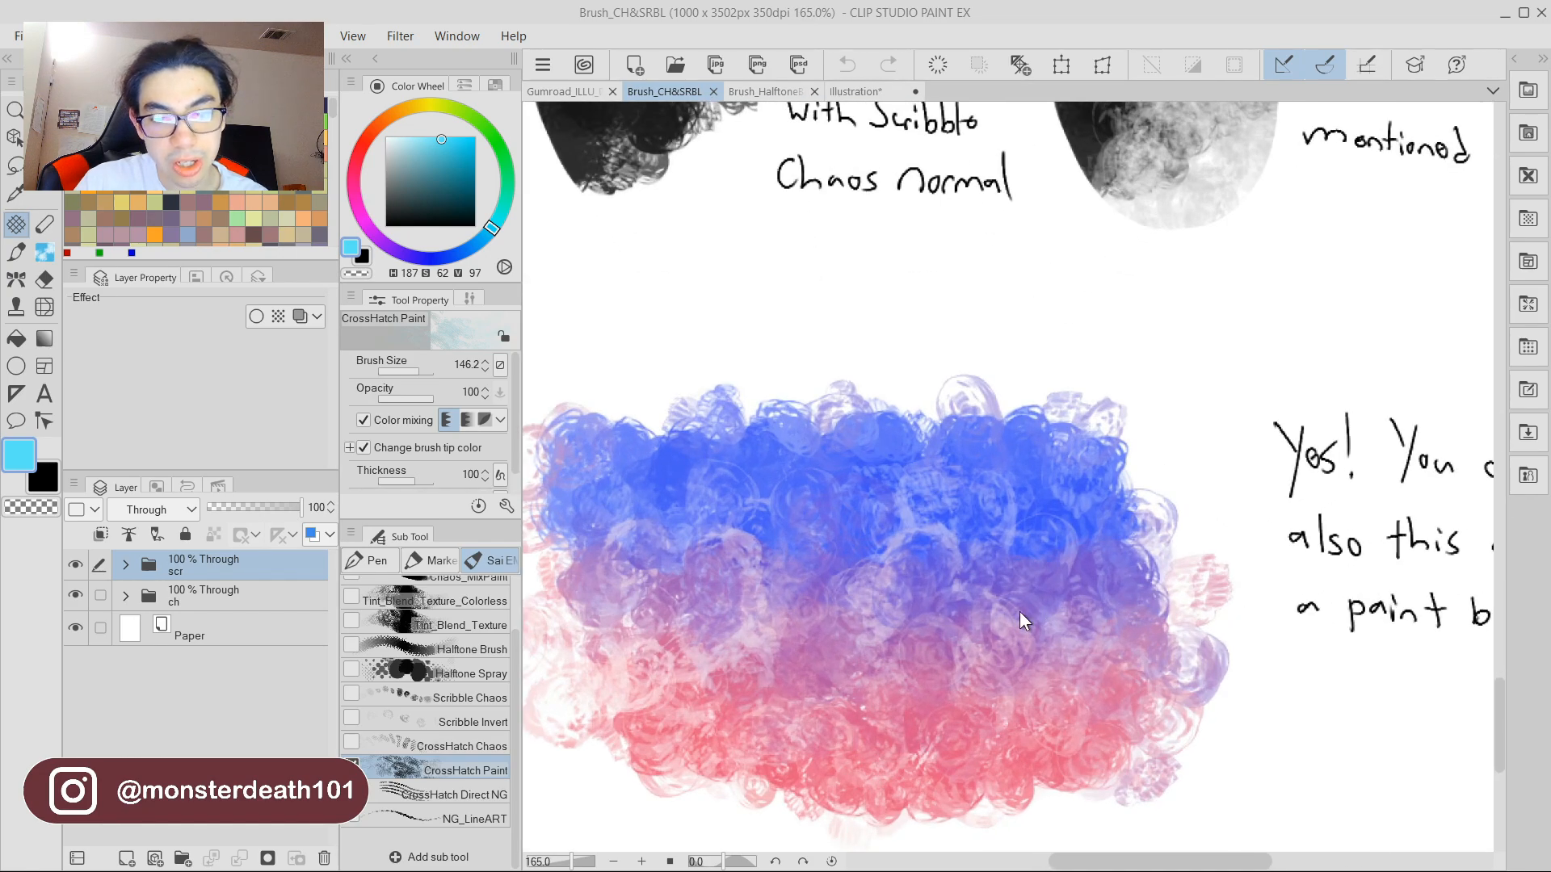
pyautogui.scroll(-2, 1205, 495)
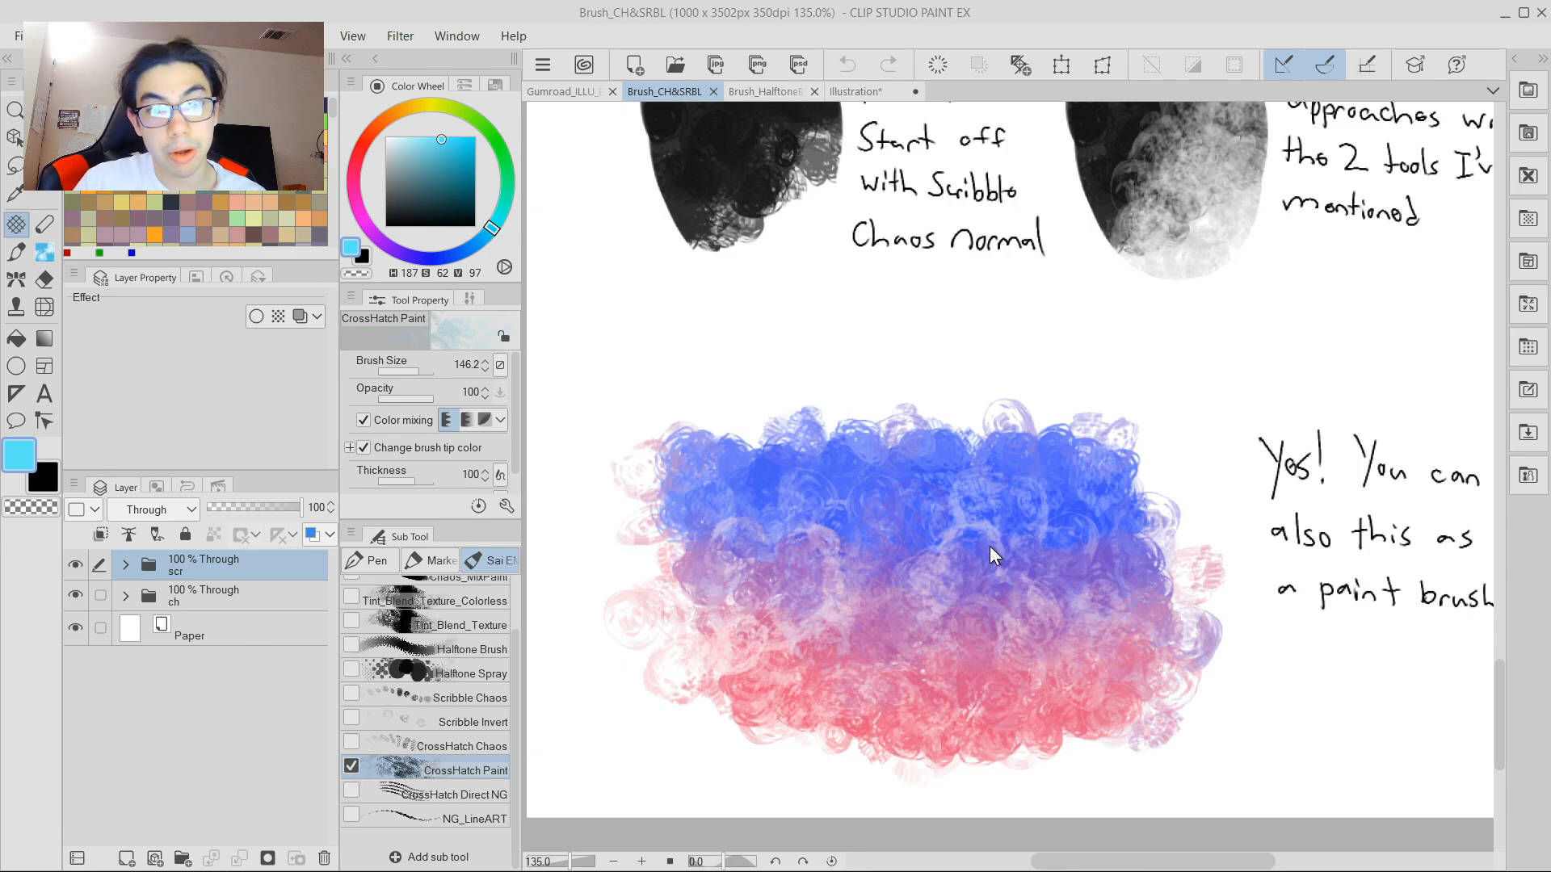
pyautogui.scroll(-3, 870, 655)
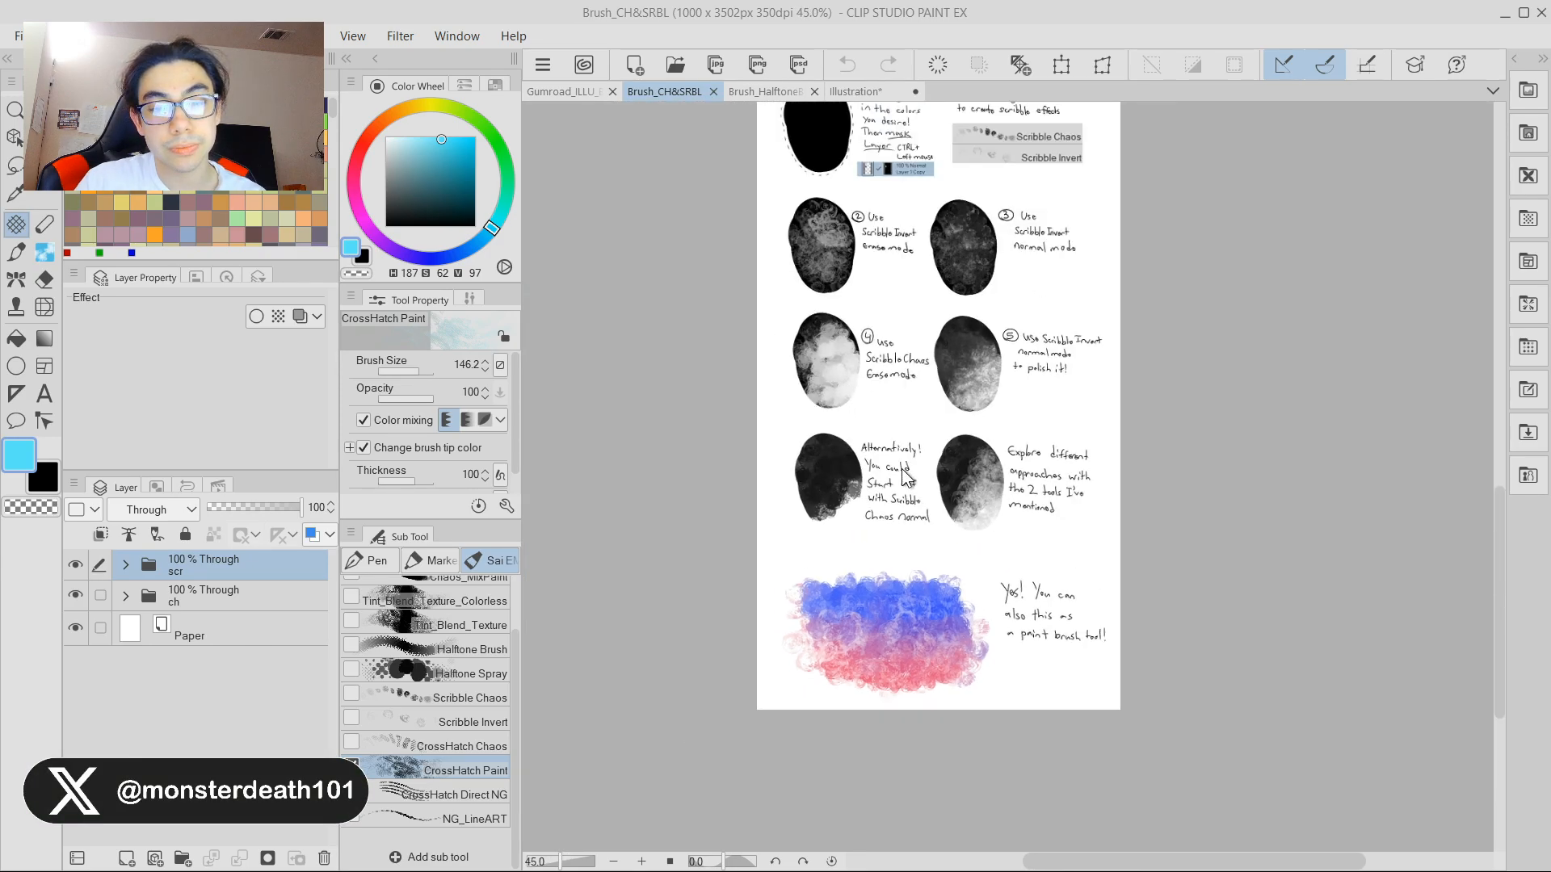
# Compare the reference sheet's examples for steps 2 to 5, which alternate Scribble Invert and Scribble Chaos in erase and normal modes.
pyautogui.scroll(4, 779, 324)
pyautogui.scroll(-4, 866, 515)
pyautogui.scroll(4, 932, 363)
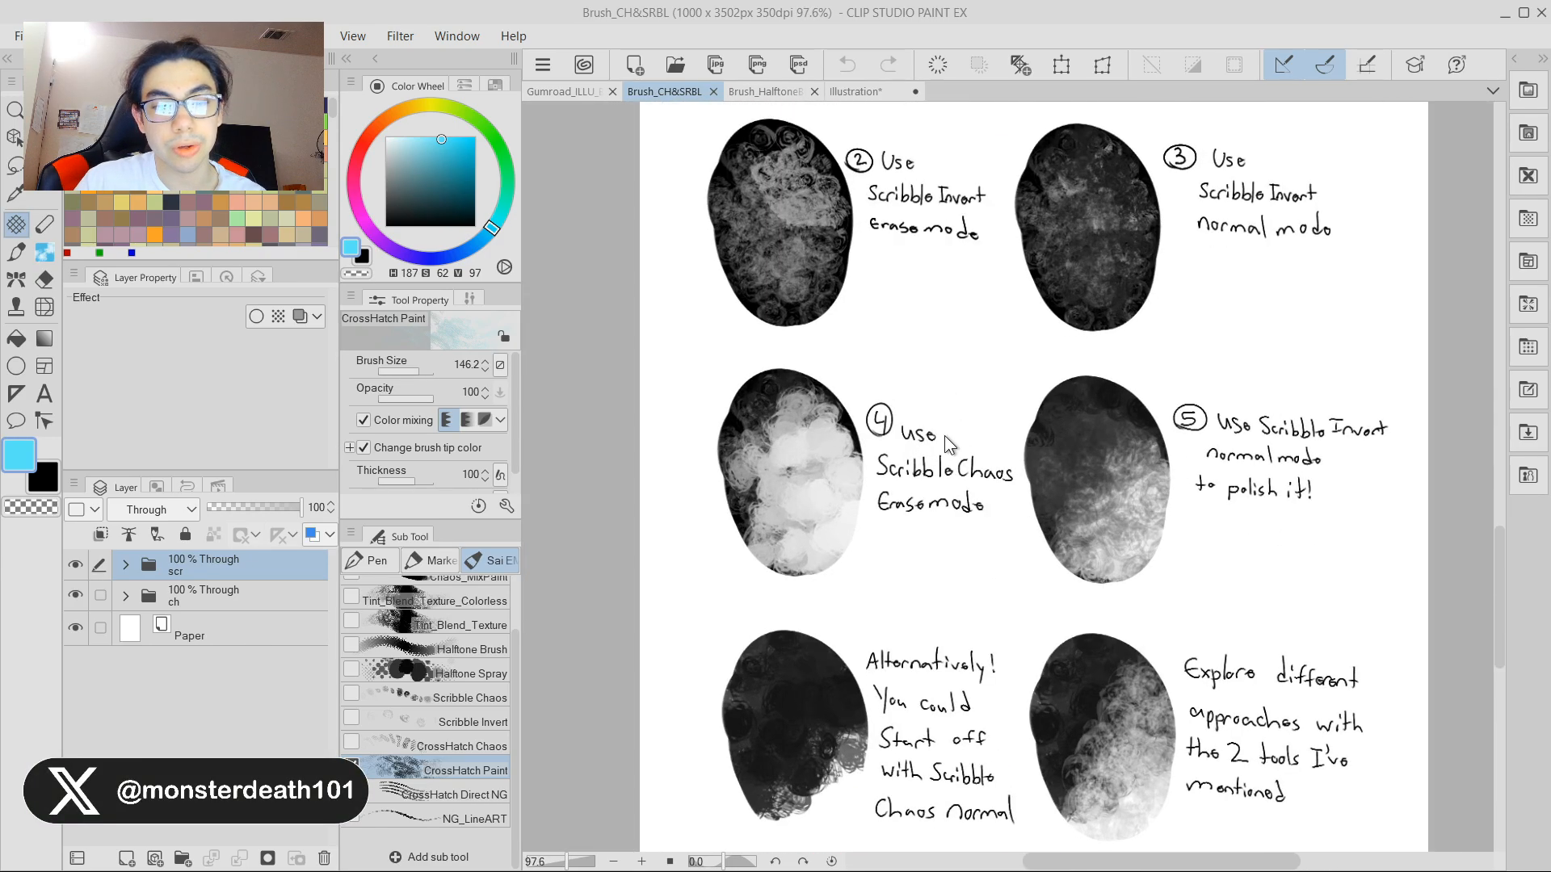
pyautogui.scroll(4, 822, 452)
pyautogui.scroll(-4, 749, 483)
pyautogui.scroll(4, 1203, 400)
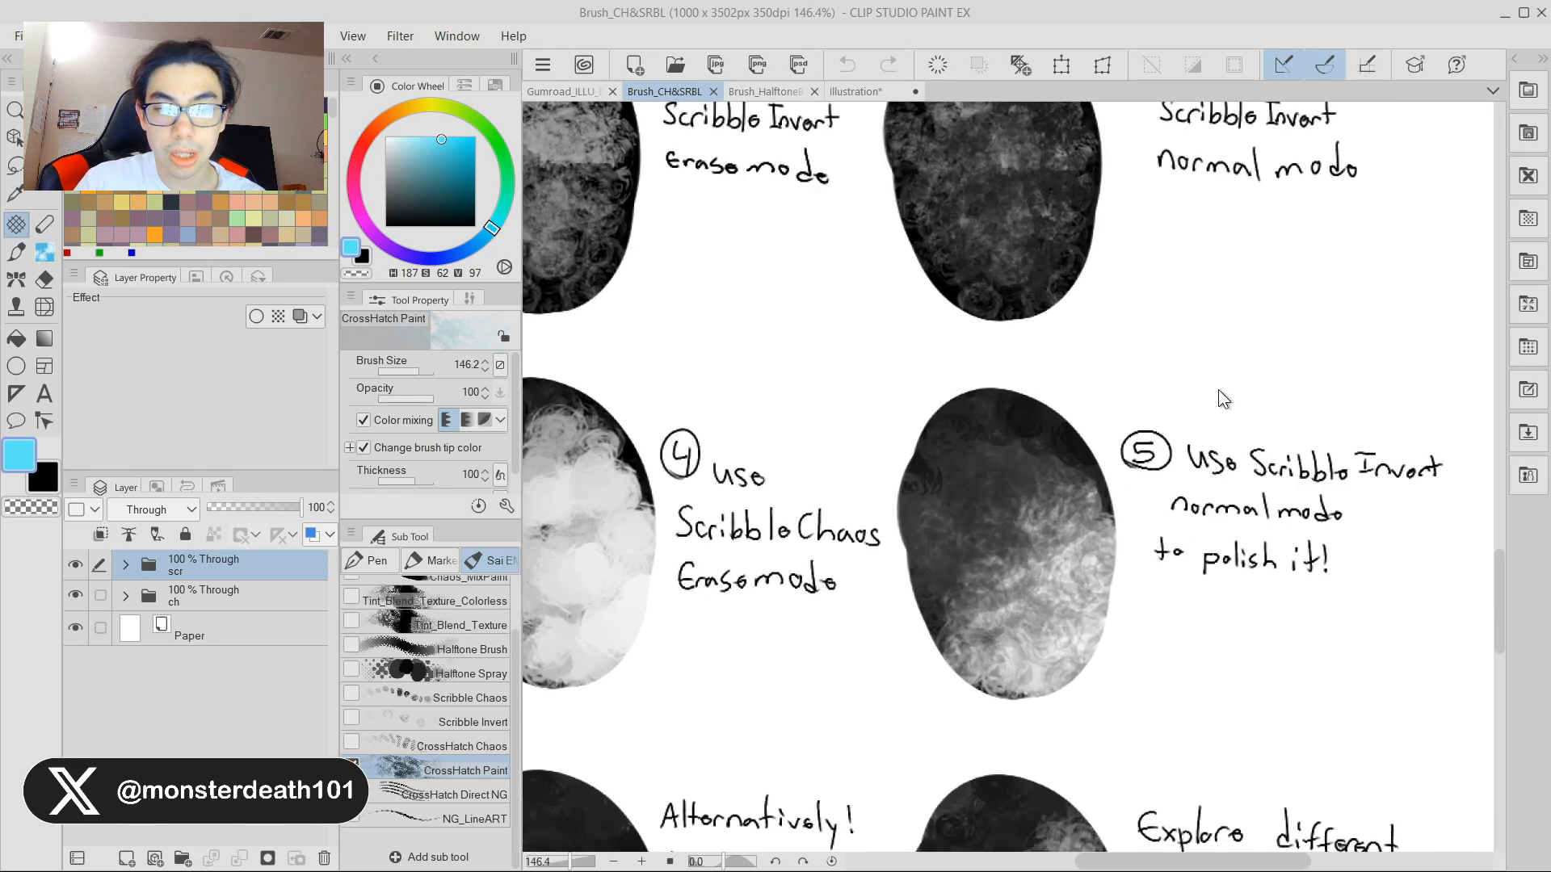
pyautogui.scroll(-2, 1164, 513)
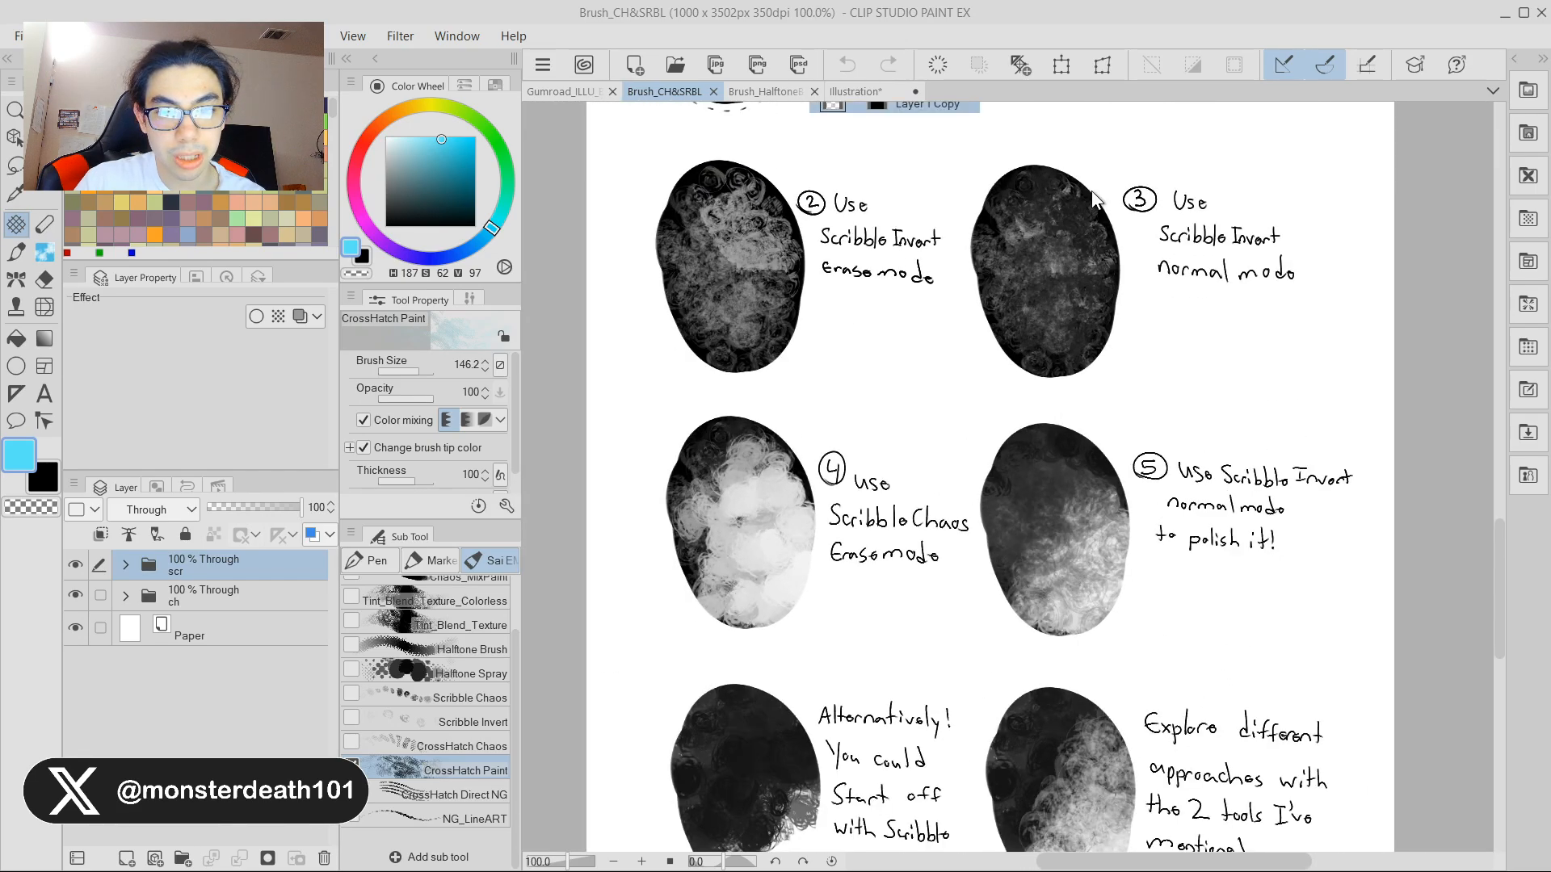
pyautogui.scroll(2, 677, 498)
pyautogui.scroll(-2, 759, 509)
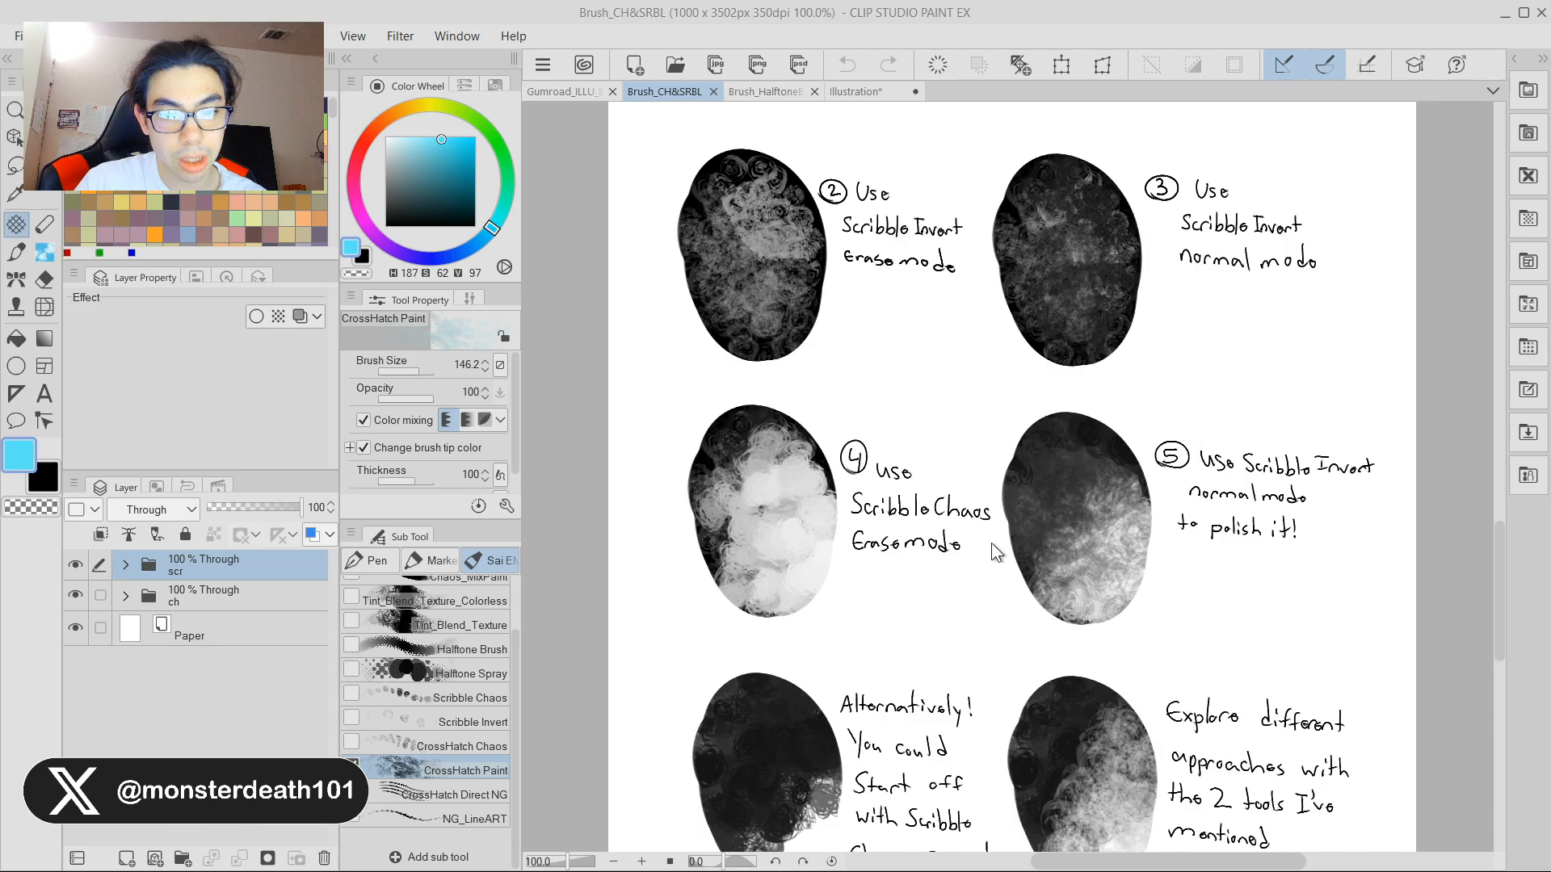
pyautogui.scroll(2, 862, 506)
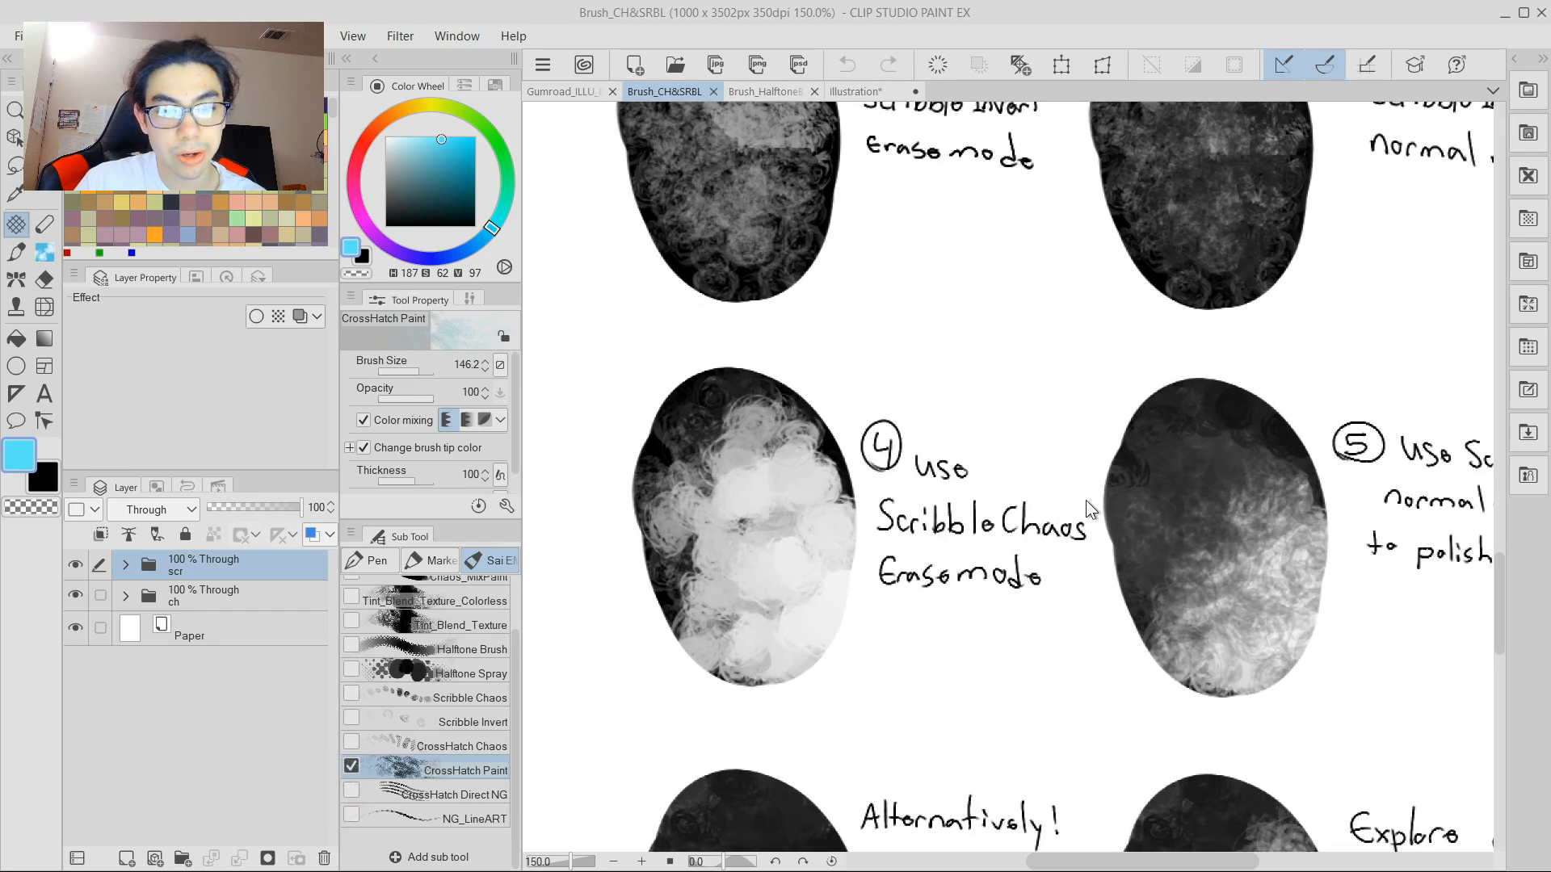
pyautogui.scroll(-1, 763, 551)
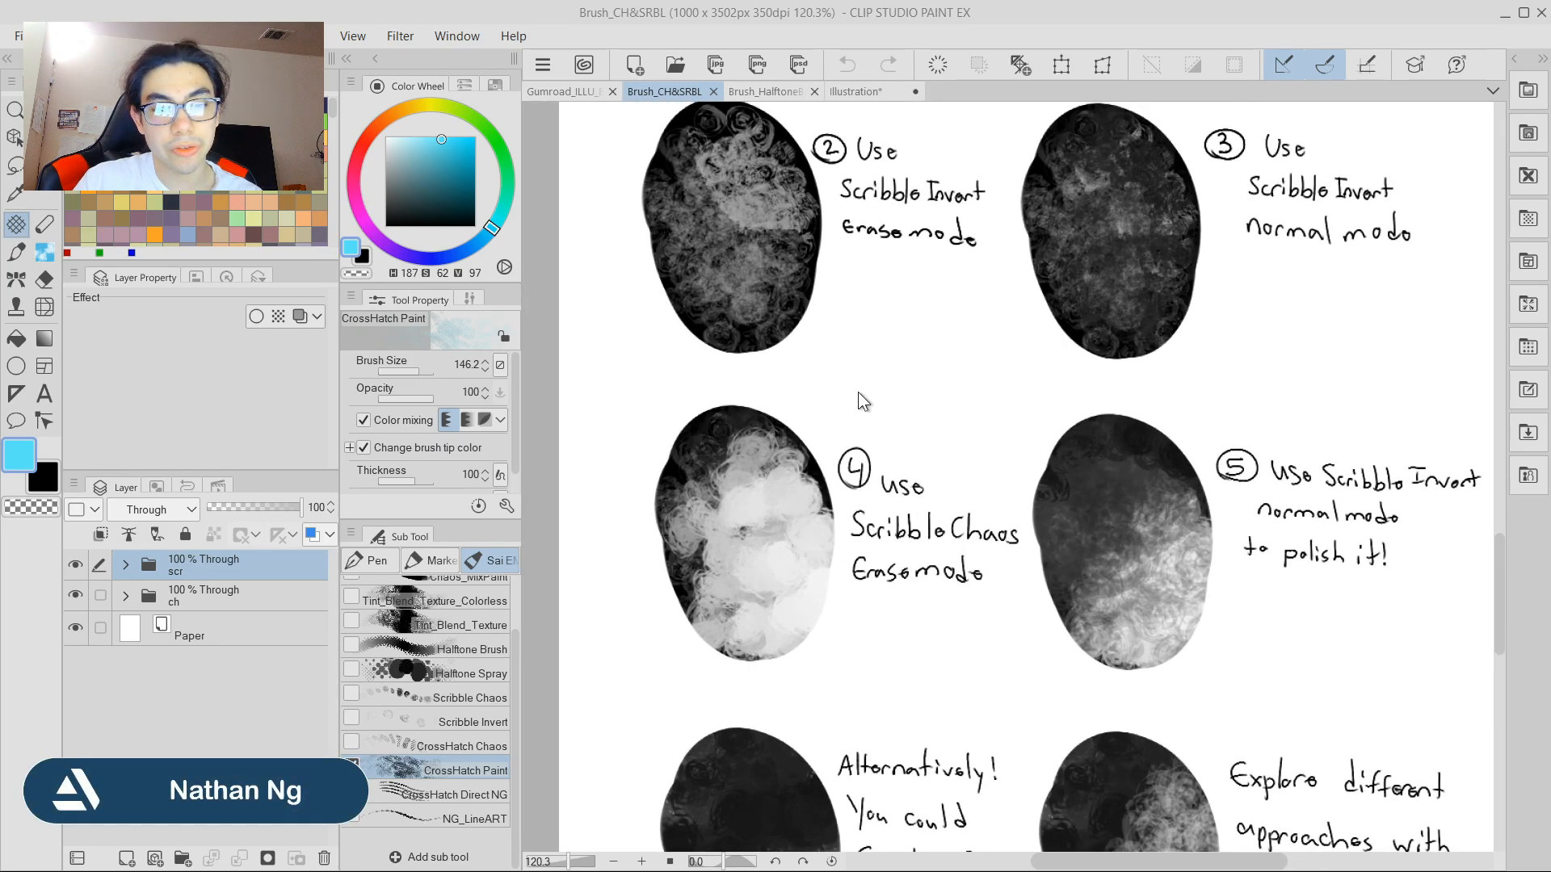
pyautogui.scroll(-1, 1211, 409)
pyautogui.scroll(3, 1118, 617)
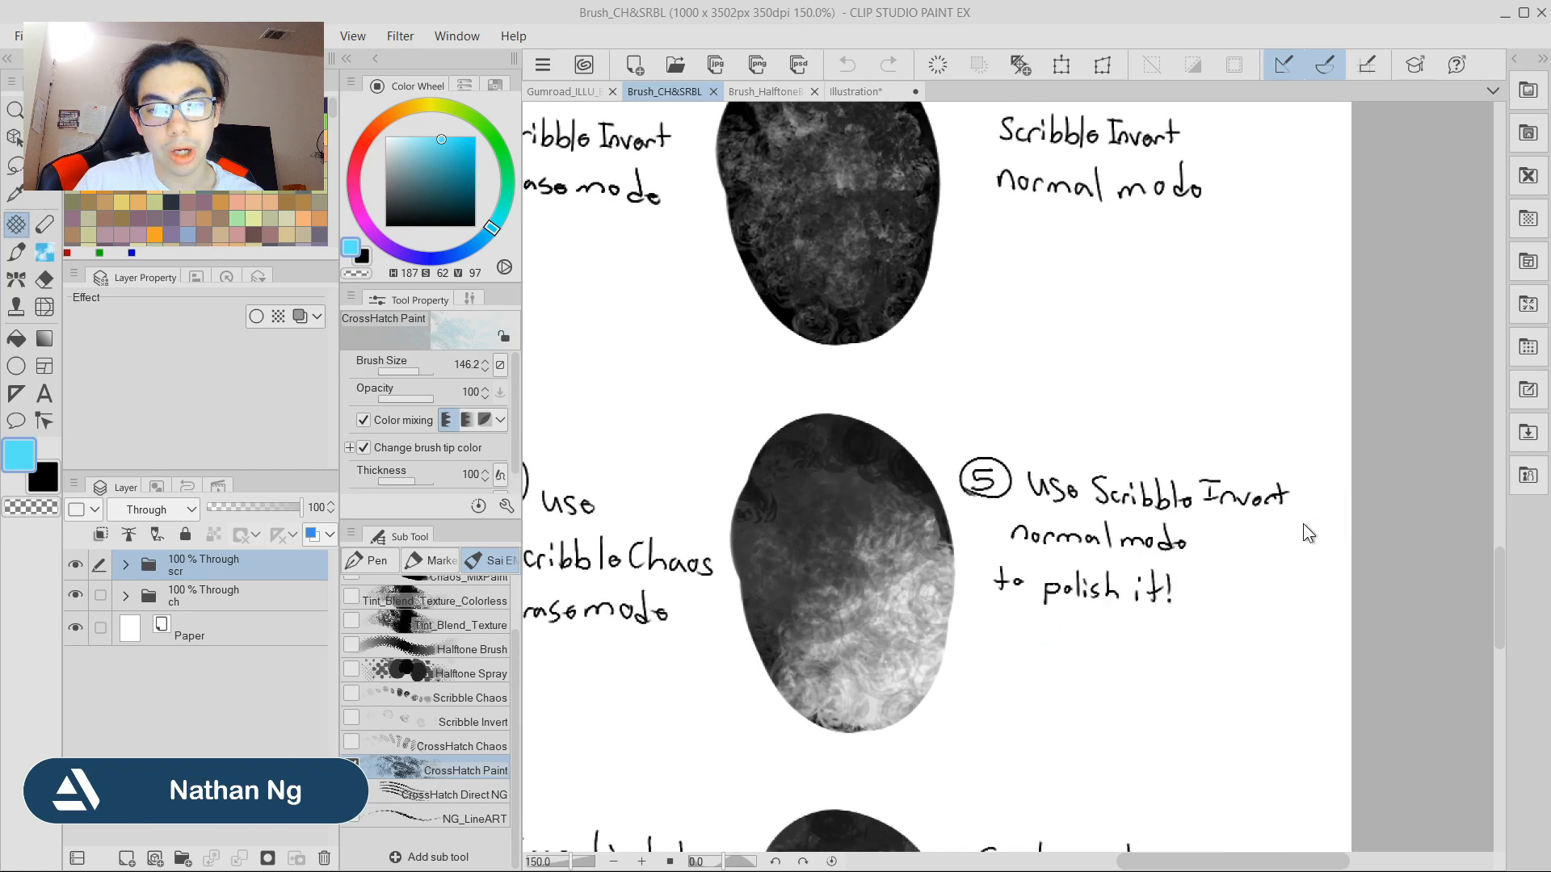
pyautogui.scroll(-2, 840, 576)
pyautogui.scroll(1, 859, 460)
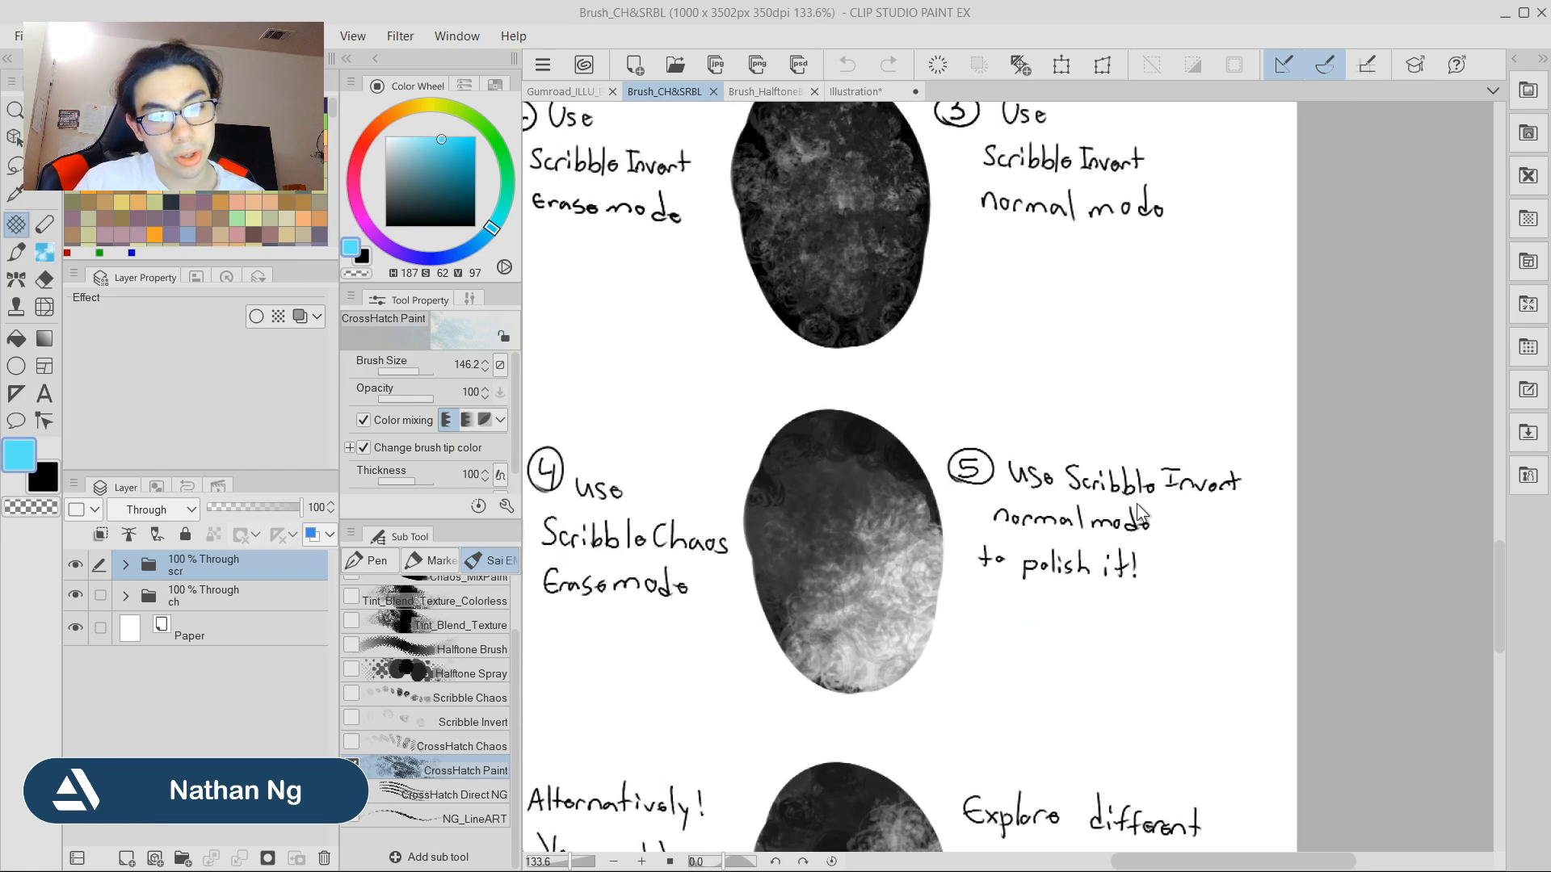
pyautogui.scroll(-4, 1139, 513)
pyautogui.scroll(-1, 921, 485)
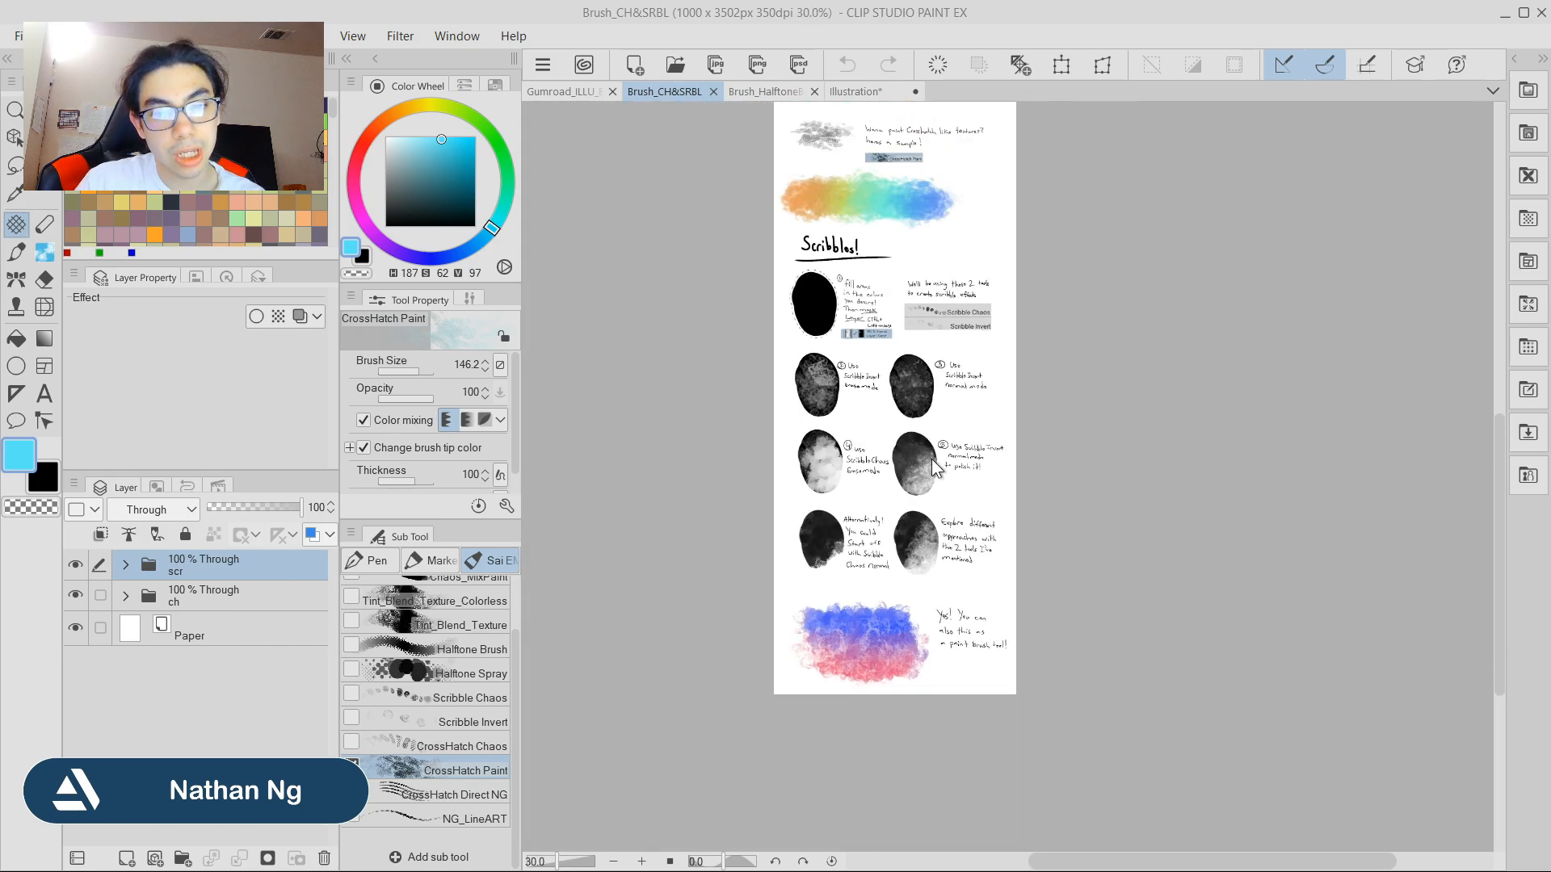
# Examine the alternative example that starts with Scribble Chaos in normal mode and the one beside it on exploring different approaches.
pyautogui.scroll(2, 940, 430)
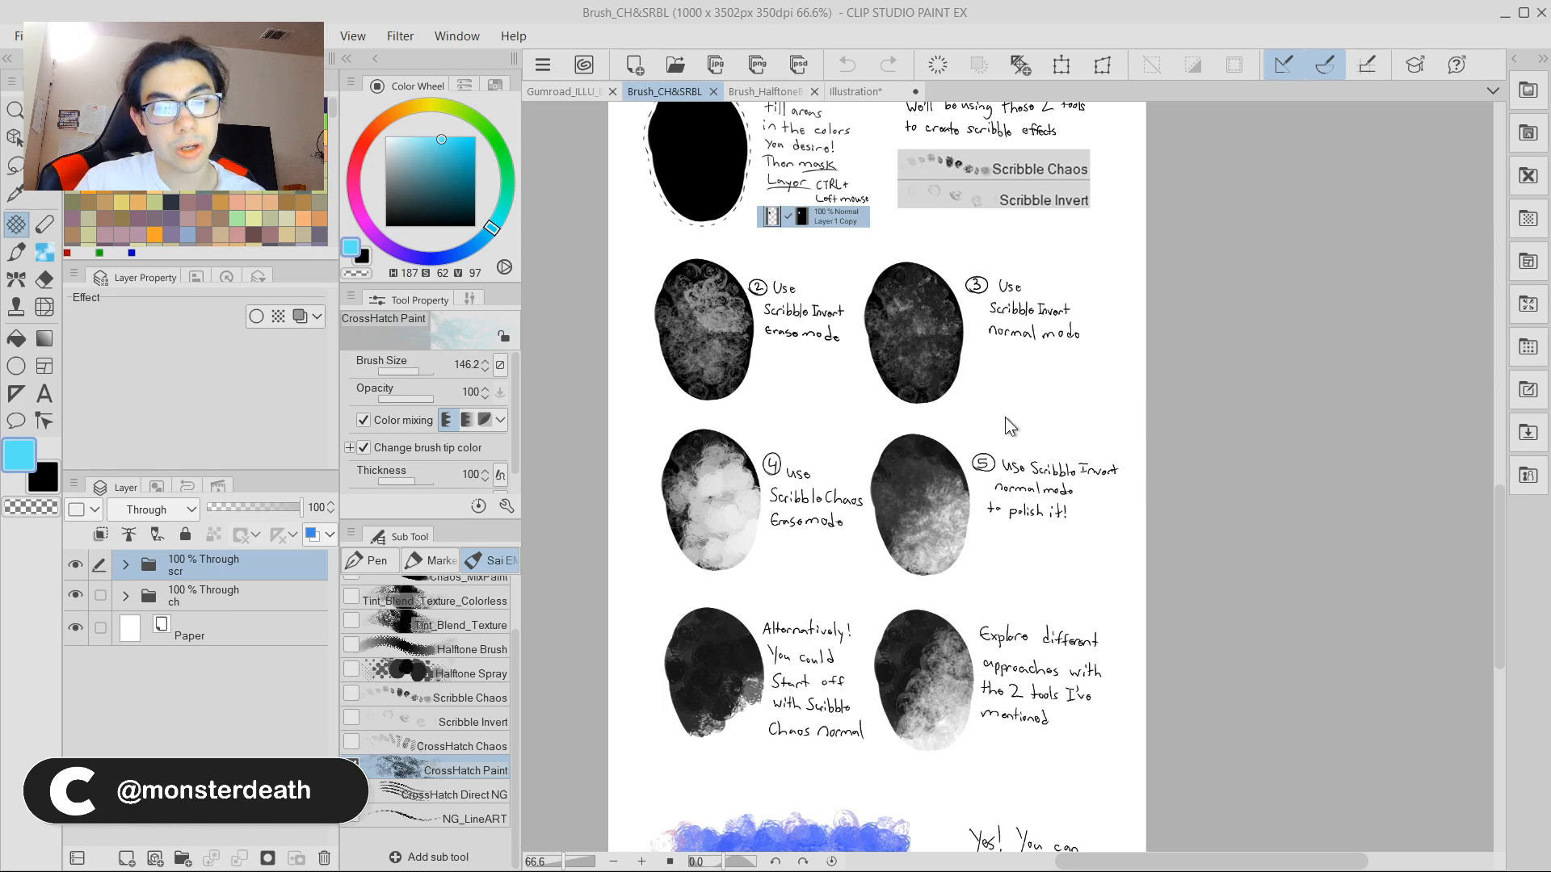
pyautogui.scroll(3, 802, 714)
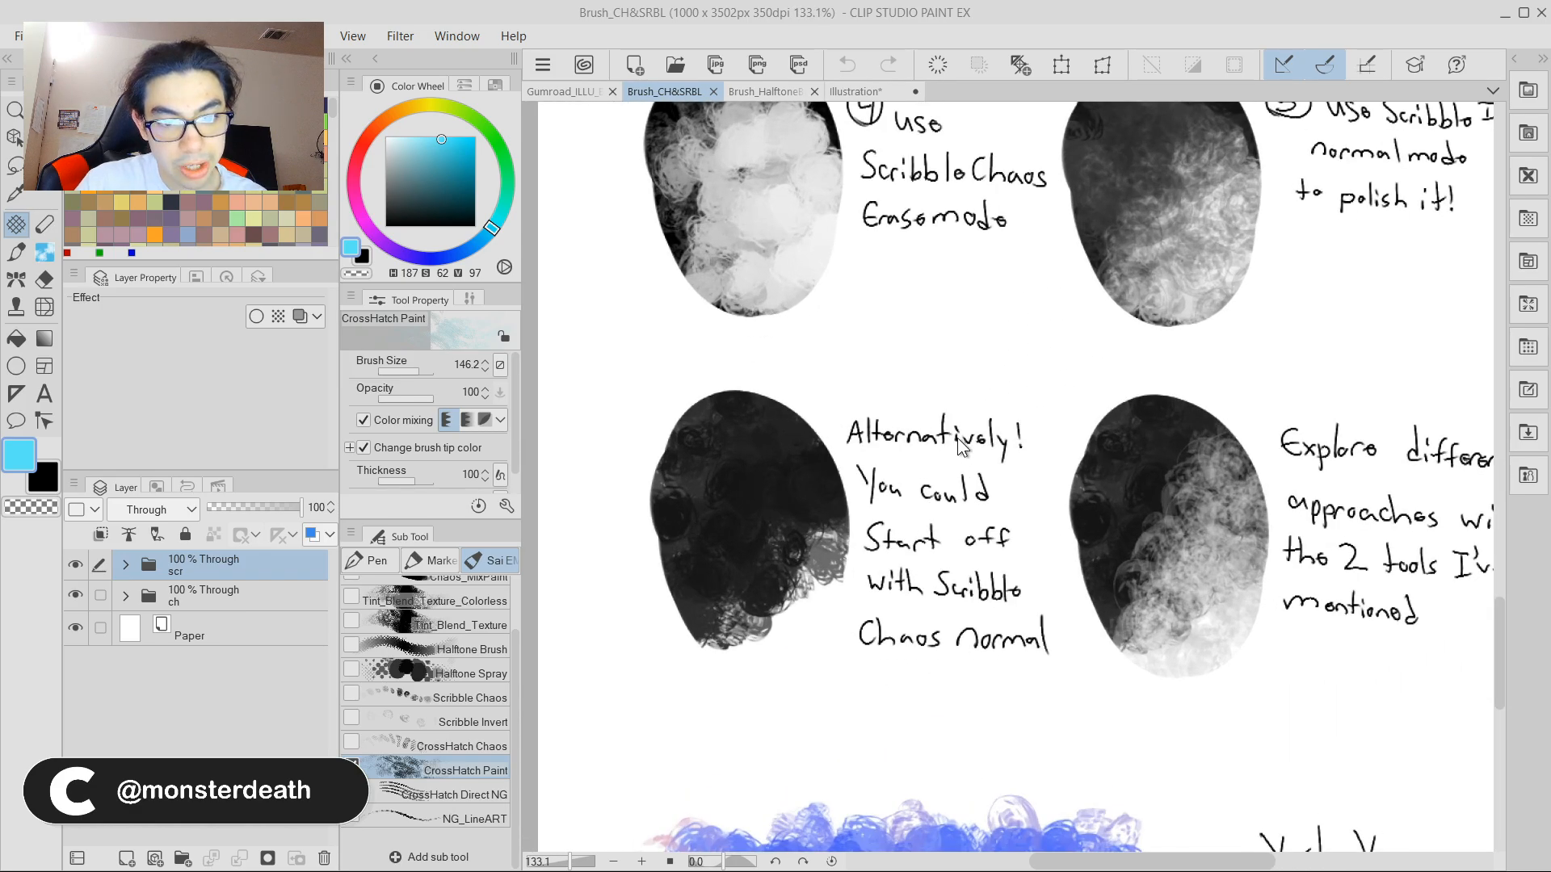
pyautogui.scroll(-1, 913, 558)
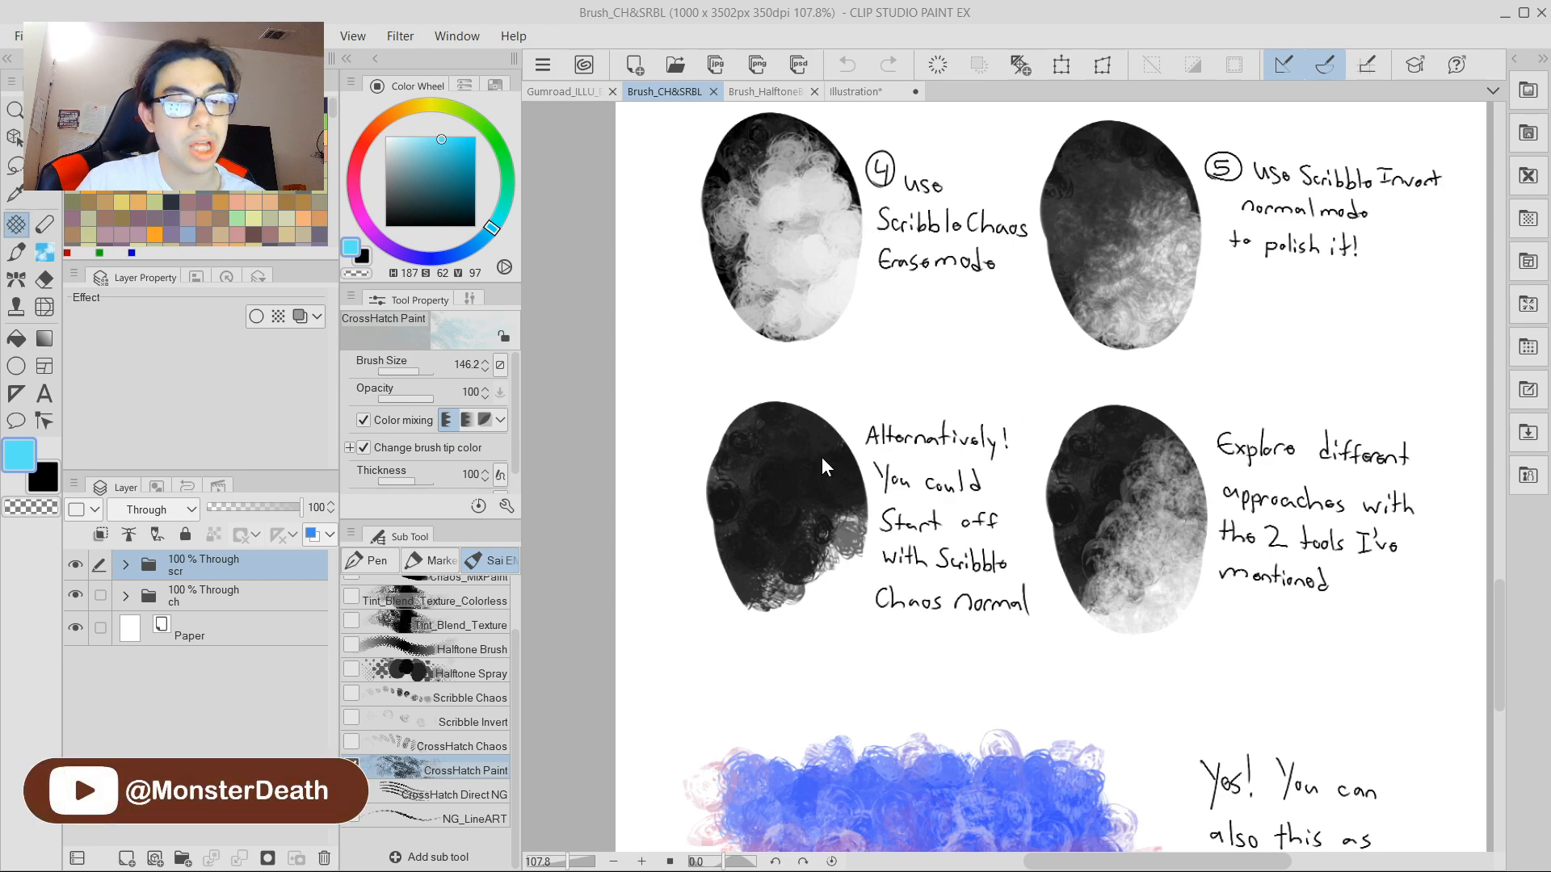
pyautogui.scroll(-1, 872, 453)
pyautogui.scroll(3, 914, 638)
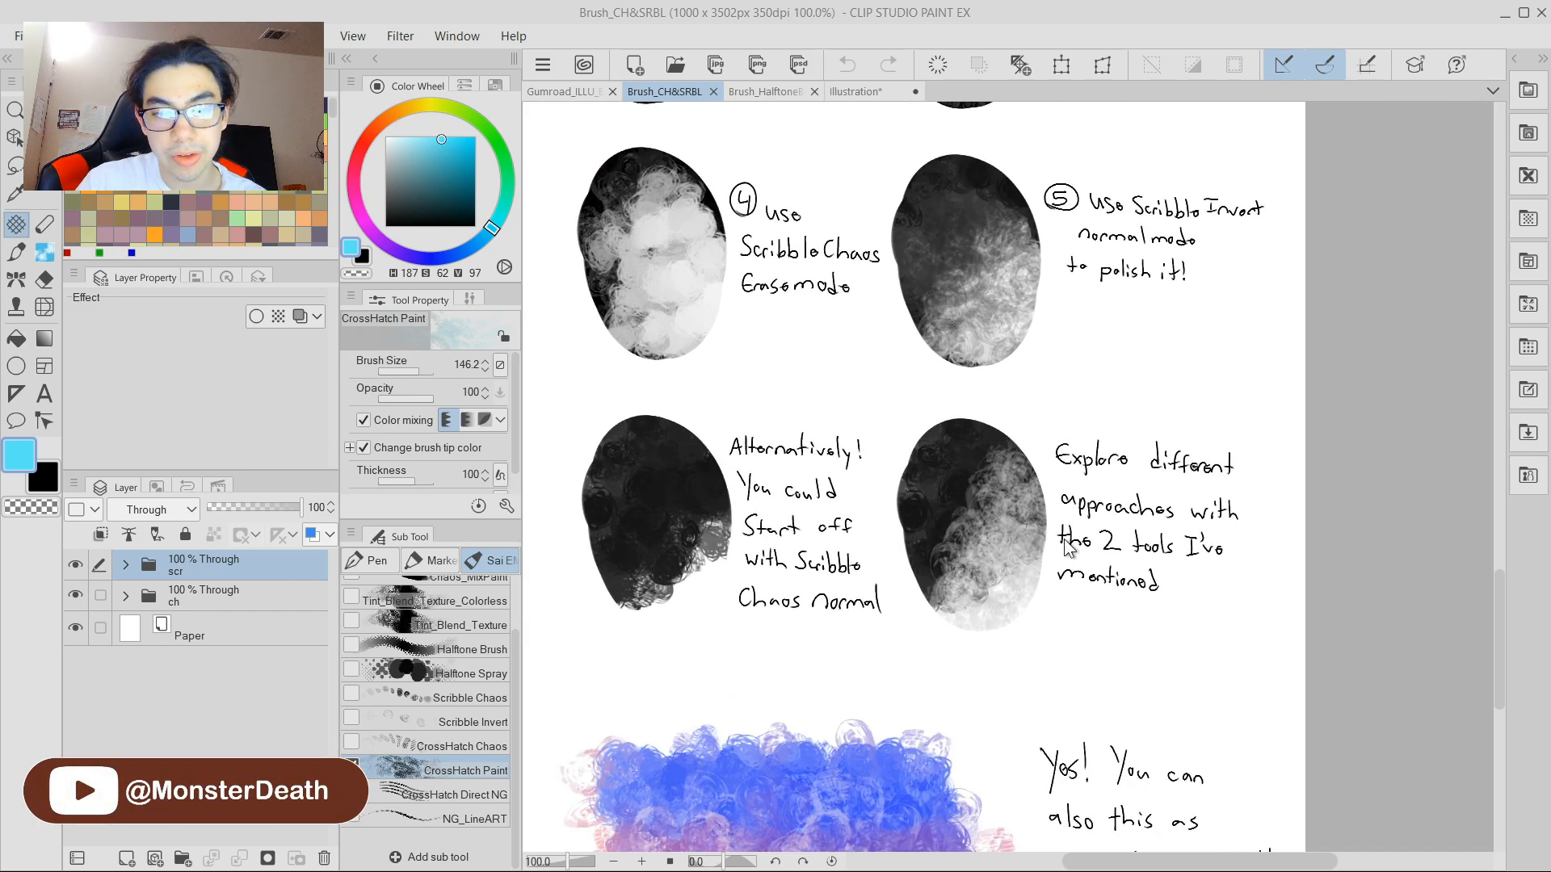
pyautogui.scroll(-2, 915, 635)
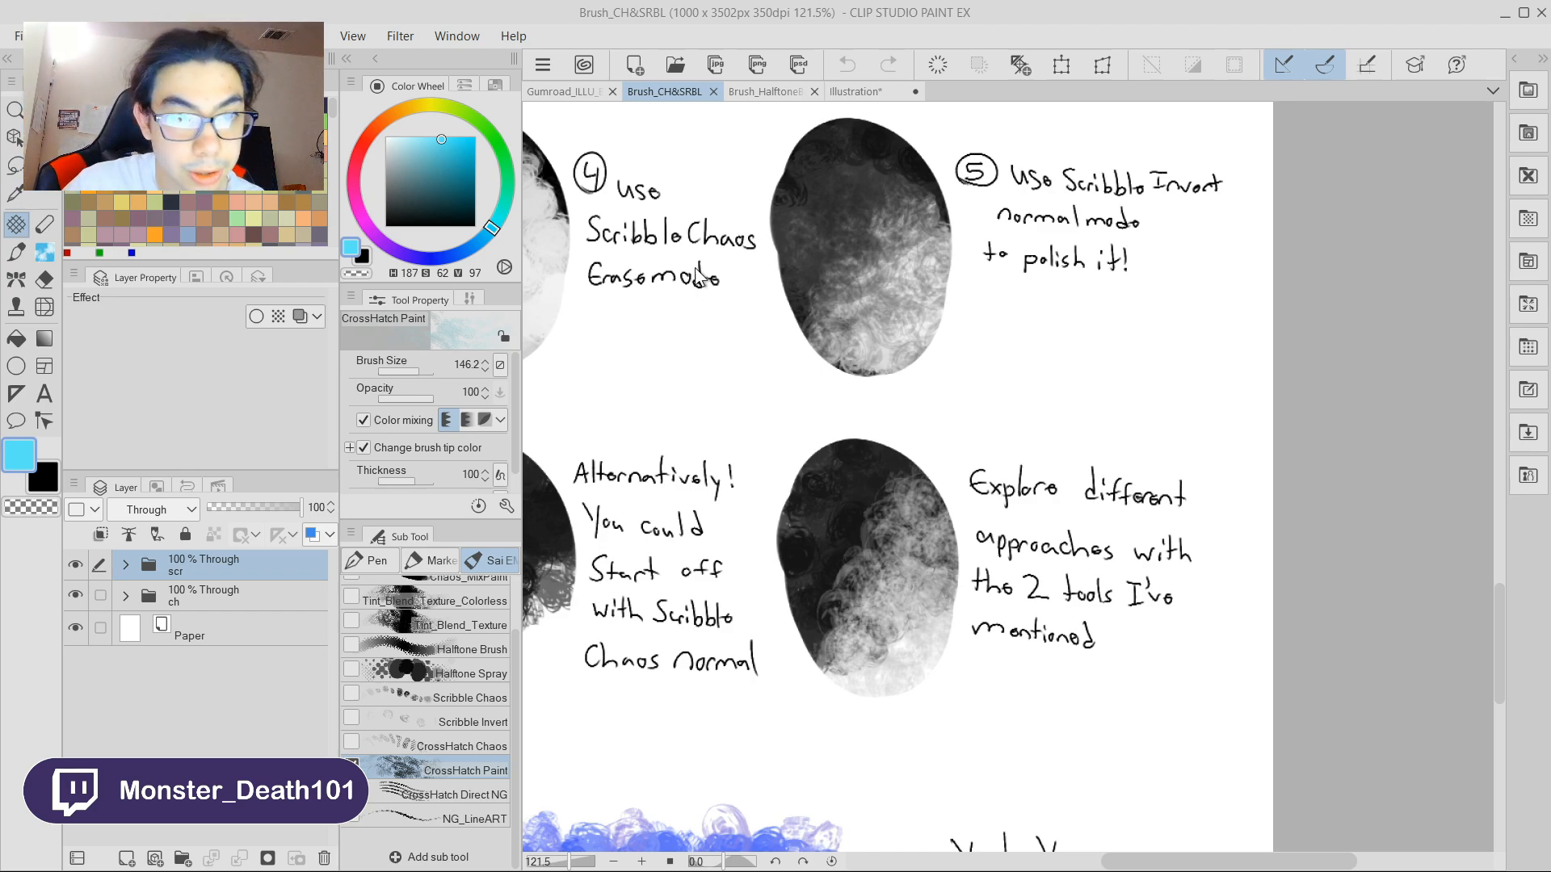
# Switch to the blank Illustration document and make black the active drawing colour.
pyautogui.click(872, 88)
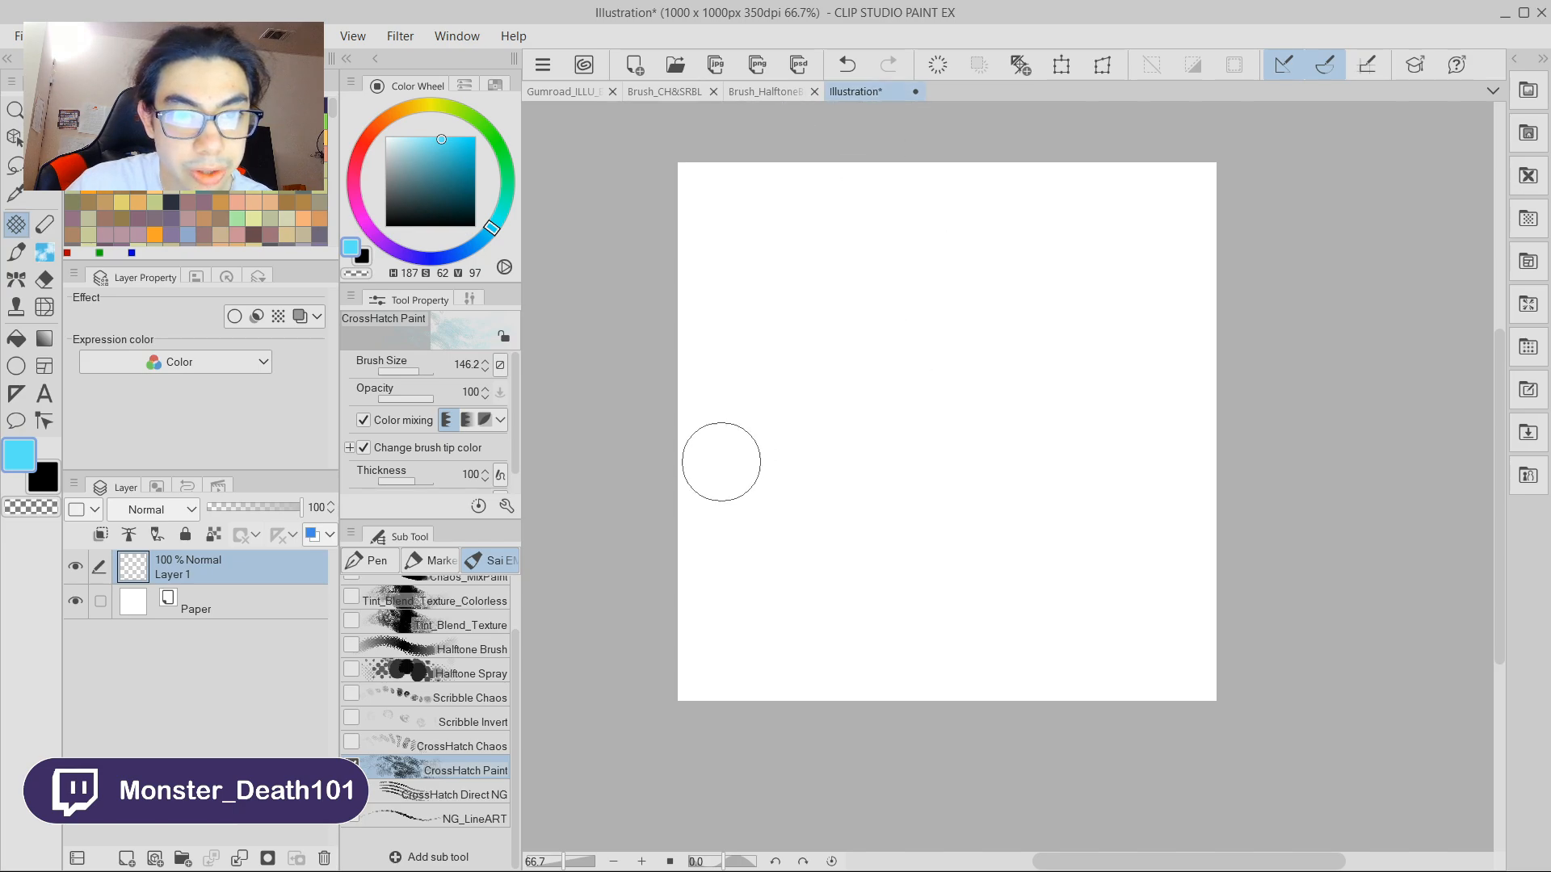
pyautogui.click(56, 486)
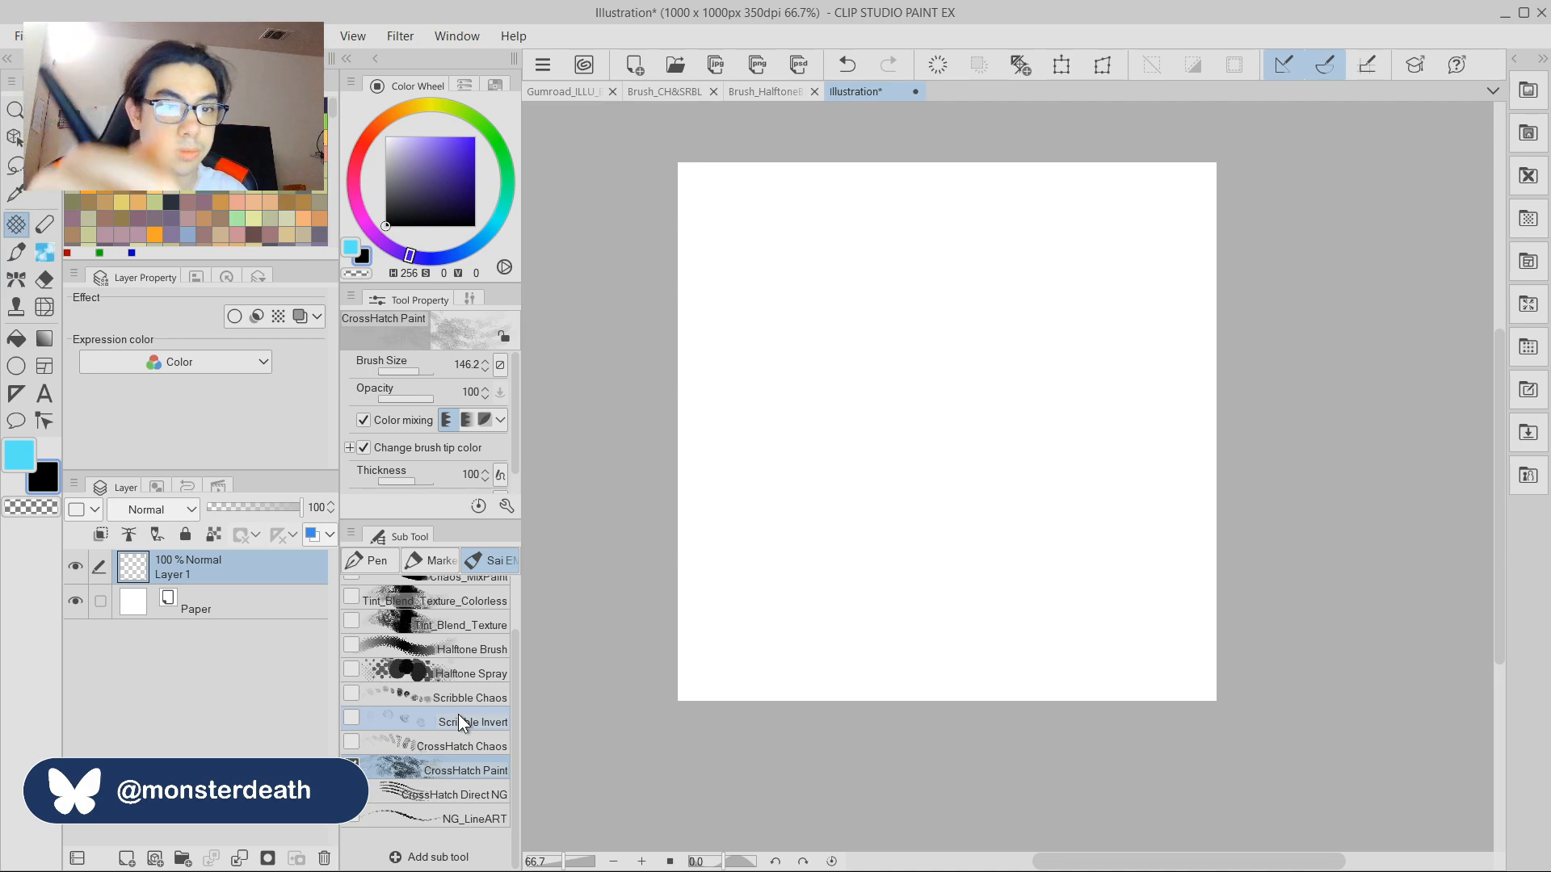
pyautogui.press('space')
pyautogui.moveTo(1049, 250)
pyautogui.mouseDown()
pyautogui.moveTo(1070, 294)
pyautogui.moveTo(1067, 274)
pyautogui.mouseUp()
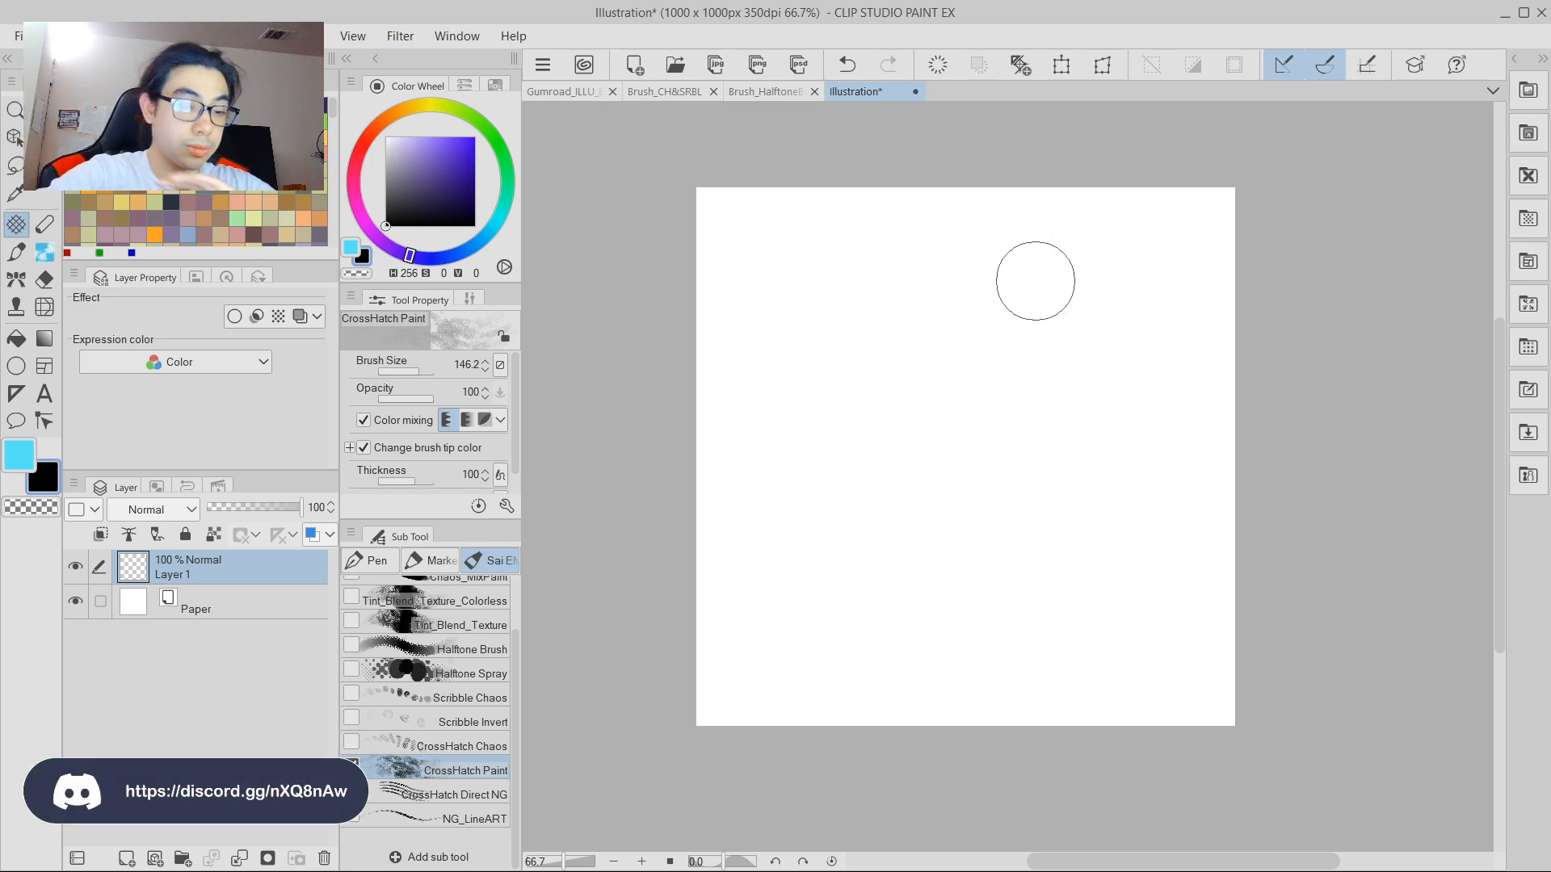
pyautogui.click(440, 673)
pyautogui.click(451, 697)
pyautogui.click(449, 675)
pyautogui.click(416, 695)
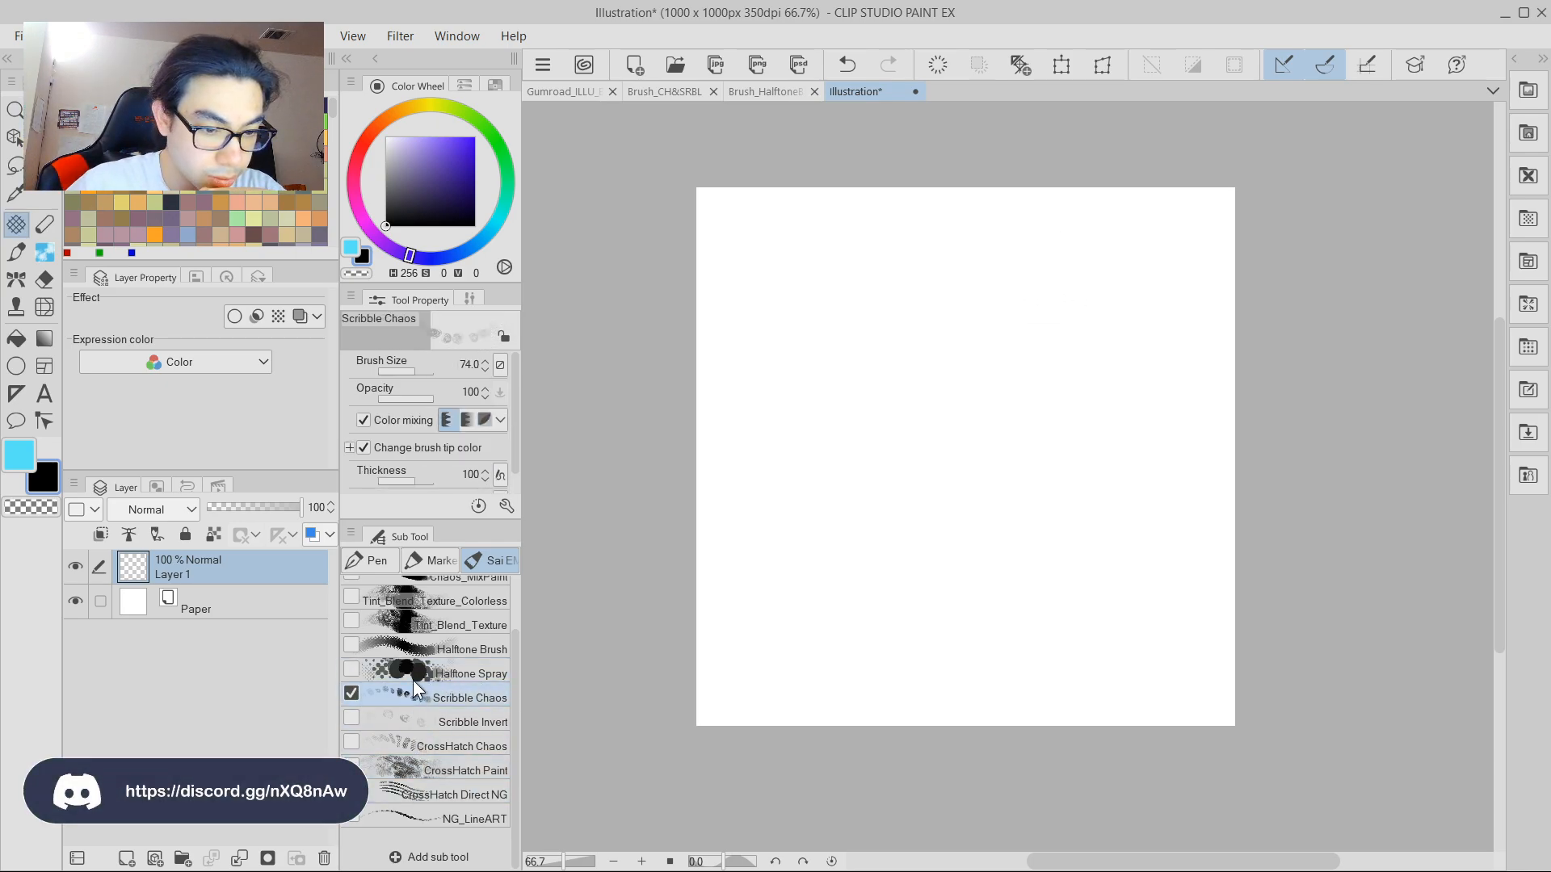
# Paint a solid black oval in the upper-left part of the canvas on Layer 1 with the Brush_MixPaint brush.
pyautogui.scroll(2, 444, 647)
pyautogui.click(441, 591)
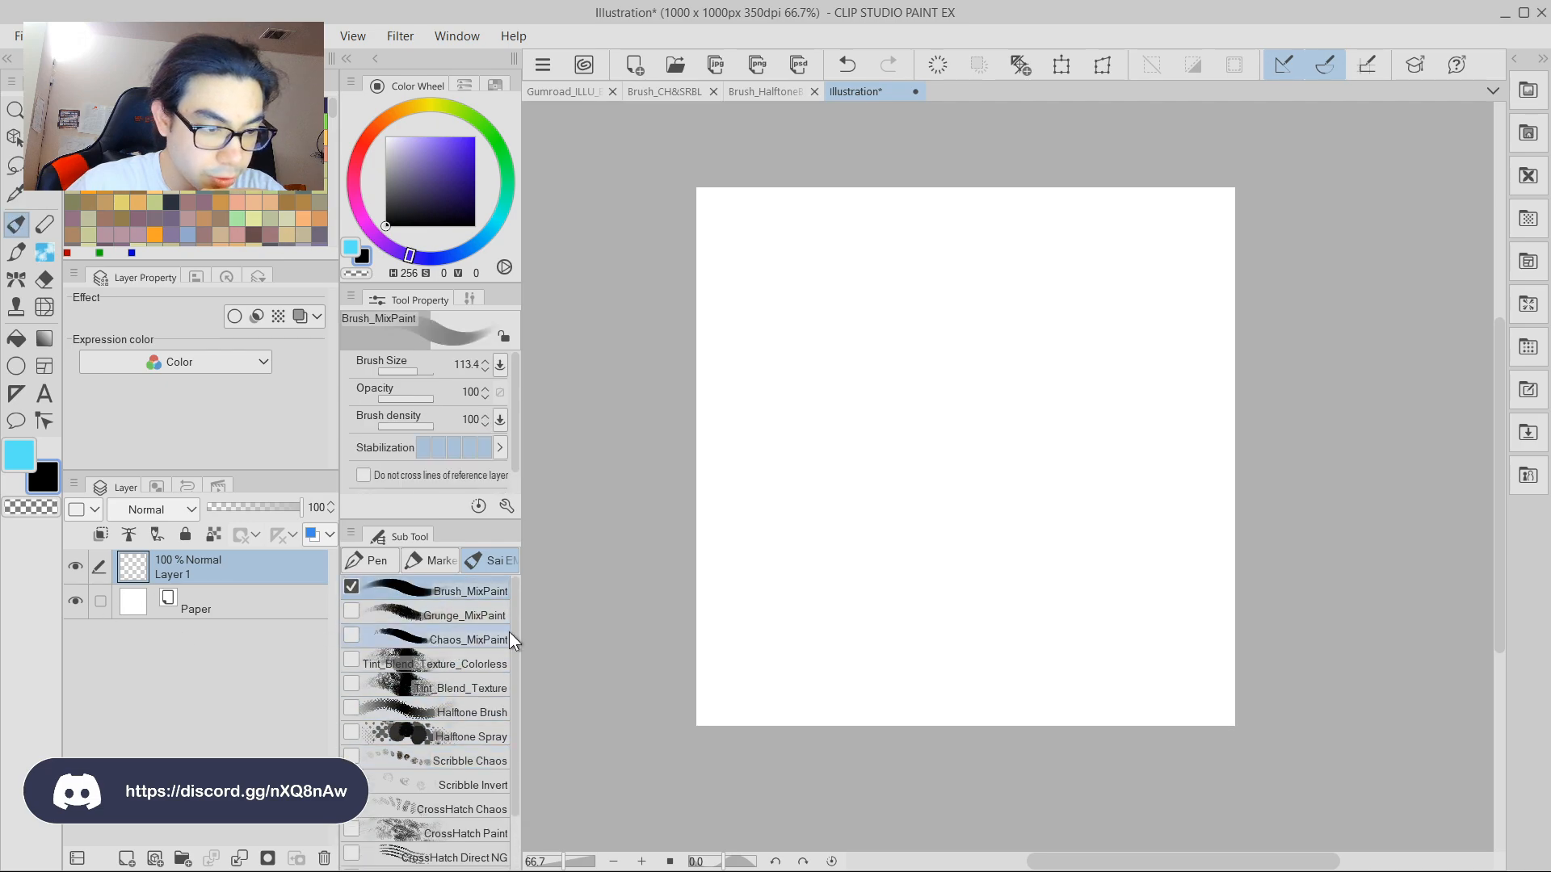
pyautogui.moveTo(827, 360)
pyautogui.mouseDown()
pyautogui.moveTo(819, 396)
pyautogui.moveTo(807, 342)
pyautogui.moveTo(832, 328)
pyautogui.moveTo(848, 377)
pyautogui.moveTo(850, 361)
pyautogui.moveTo(844, 337)
pyautogui.moveTo(846, 390)
pyautogui.moveTo(811, 336)
pyautogui.mouseUp()
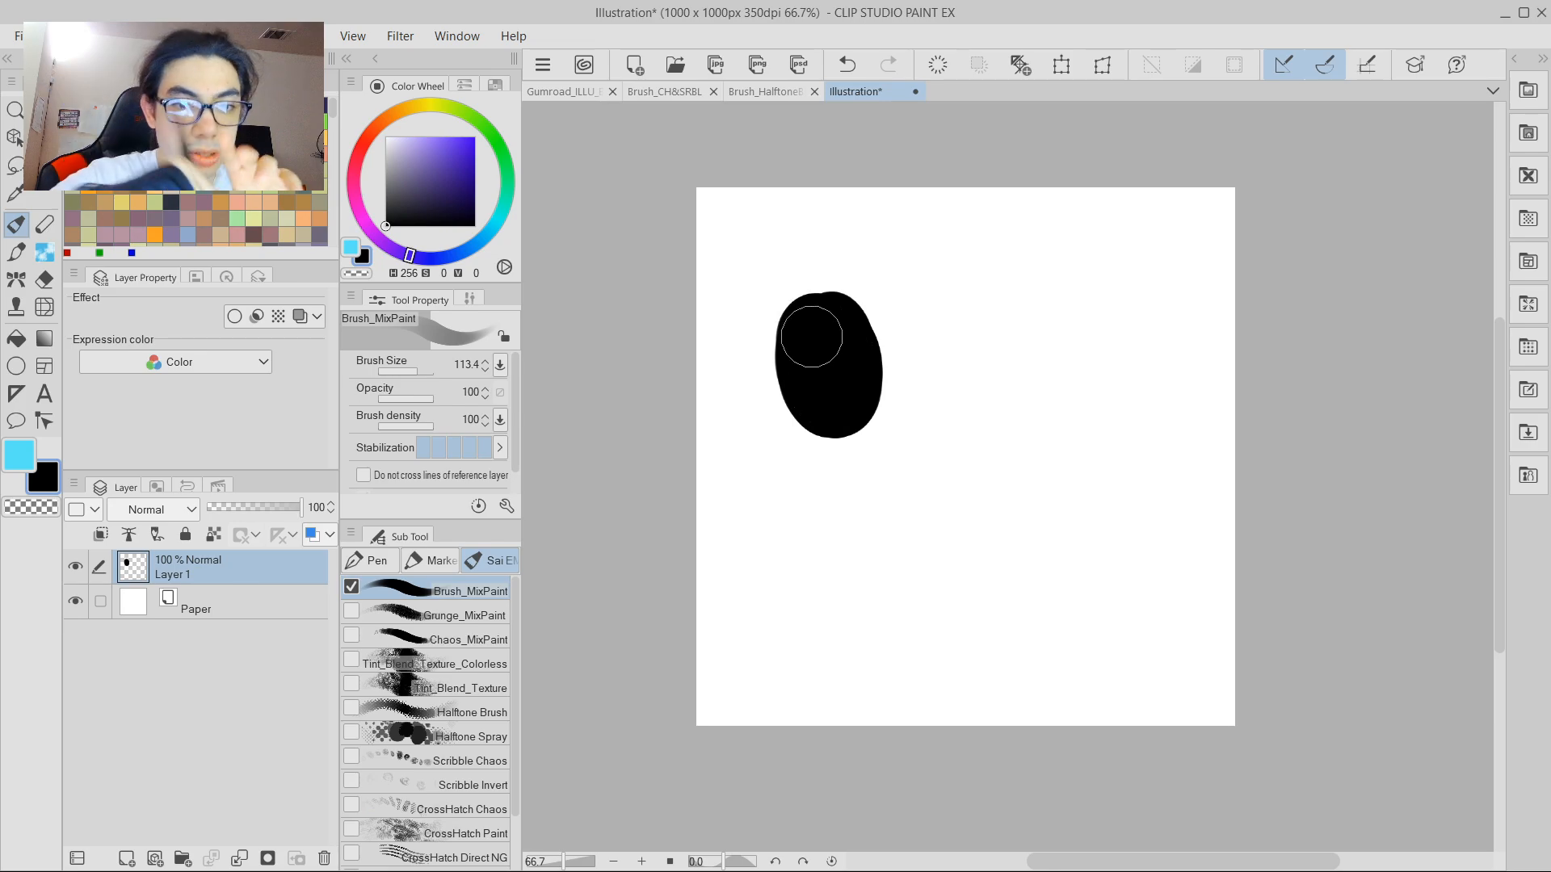
# Select the oval from Layer 1's pixels and create a layer mask from that selection.
pyautogui.keyDown('ctrl'); pyautogui.click(144, 570); pyautogui.keyUp('ctrl')
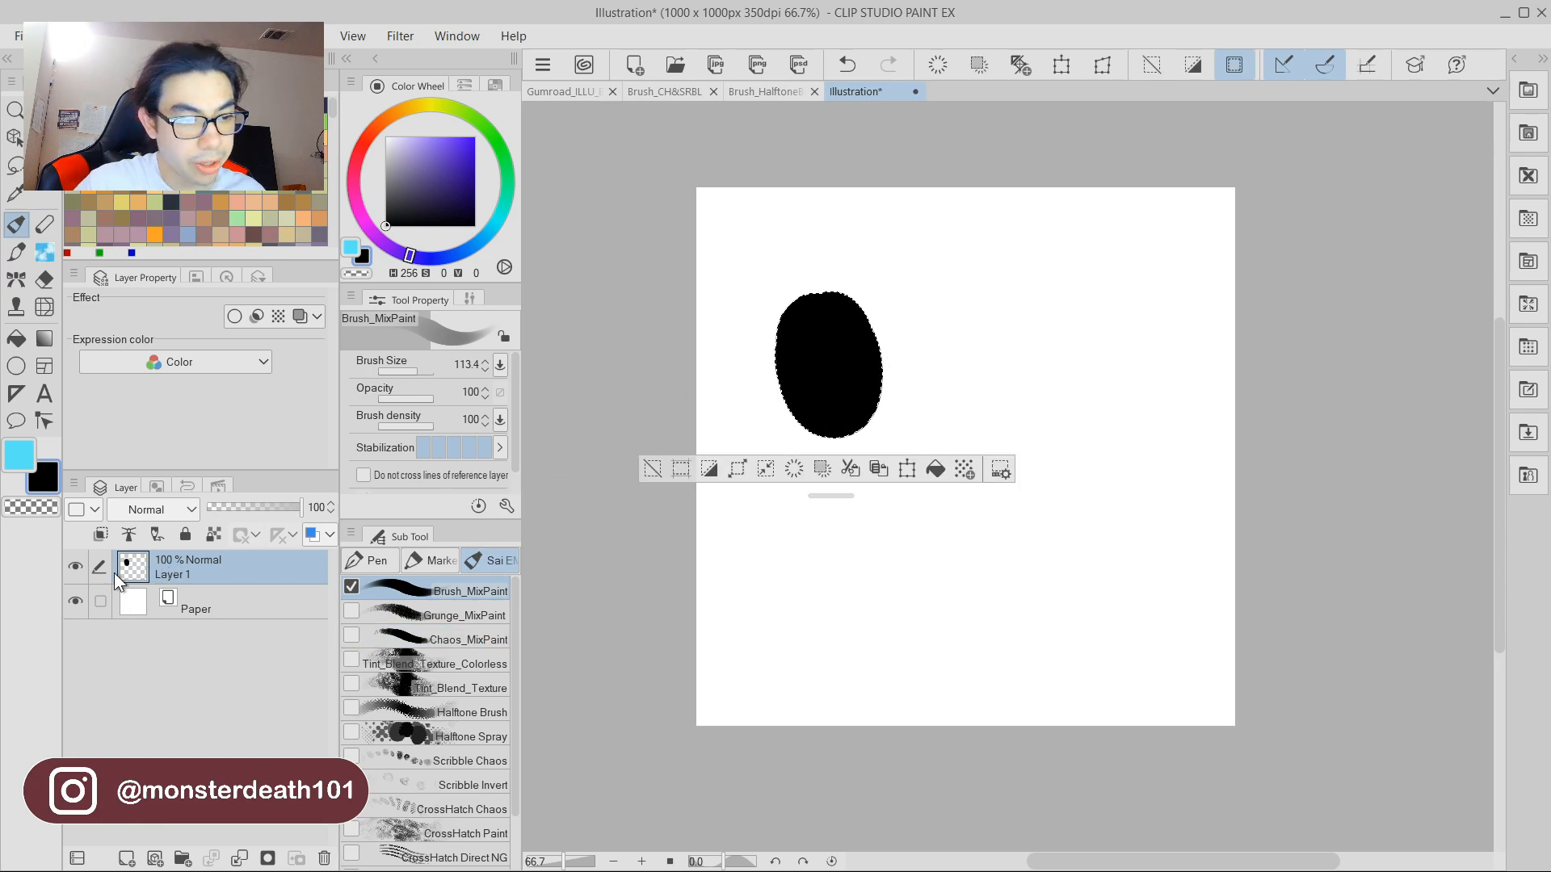
pyautogui.rightClick(127, 567)
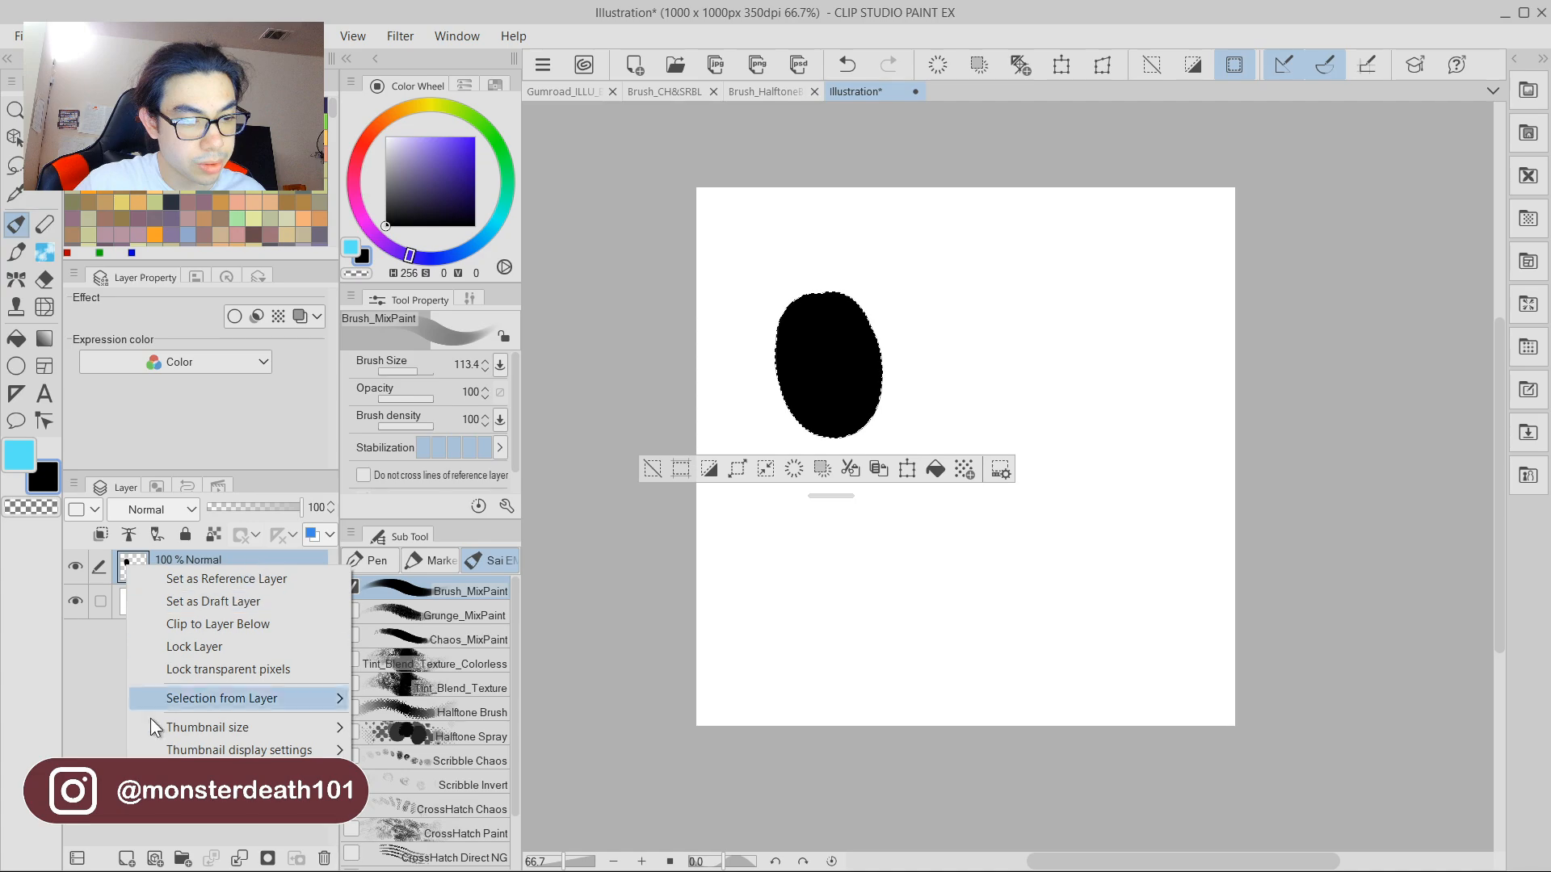
pyautogui.click(140, 826)
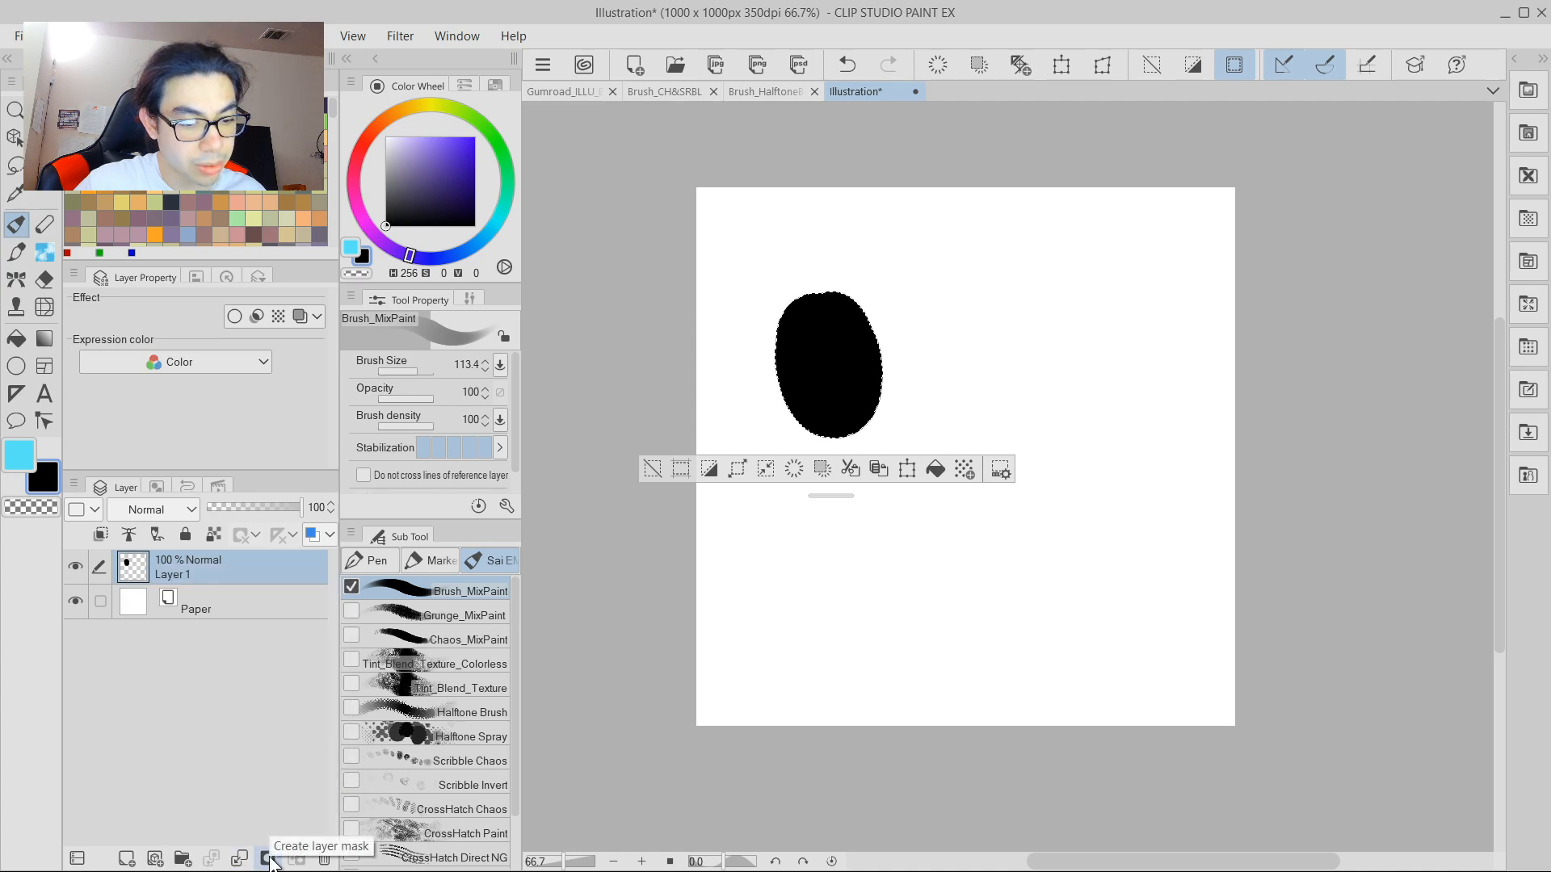
pyautogui.click(269, 859)
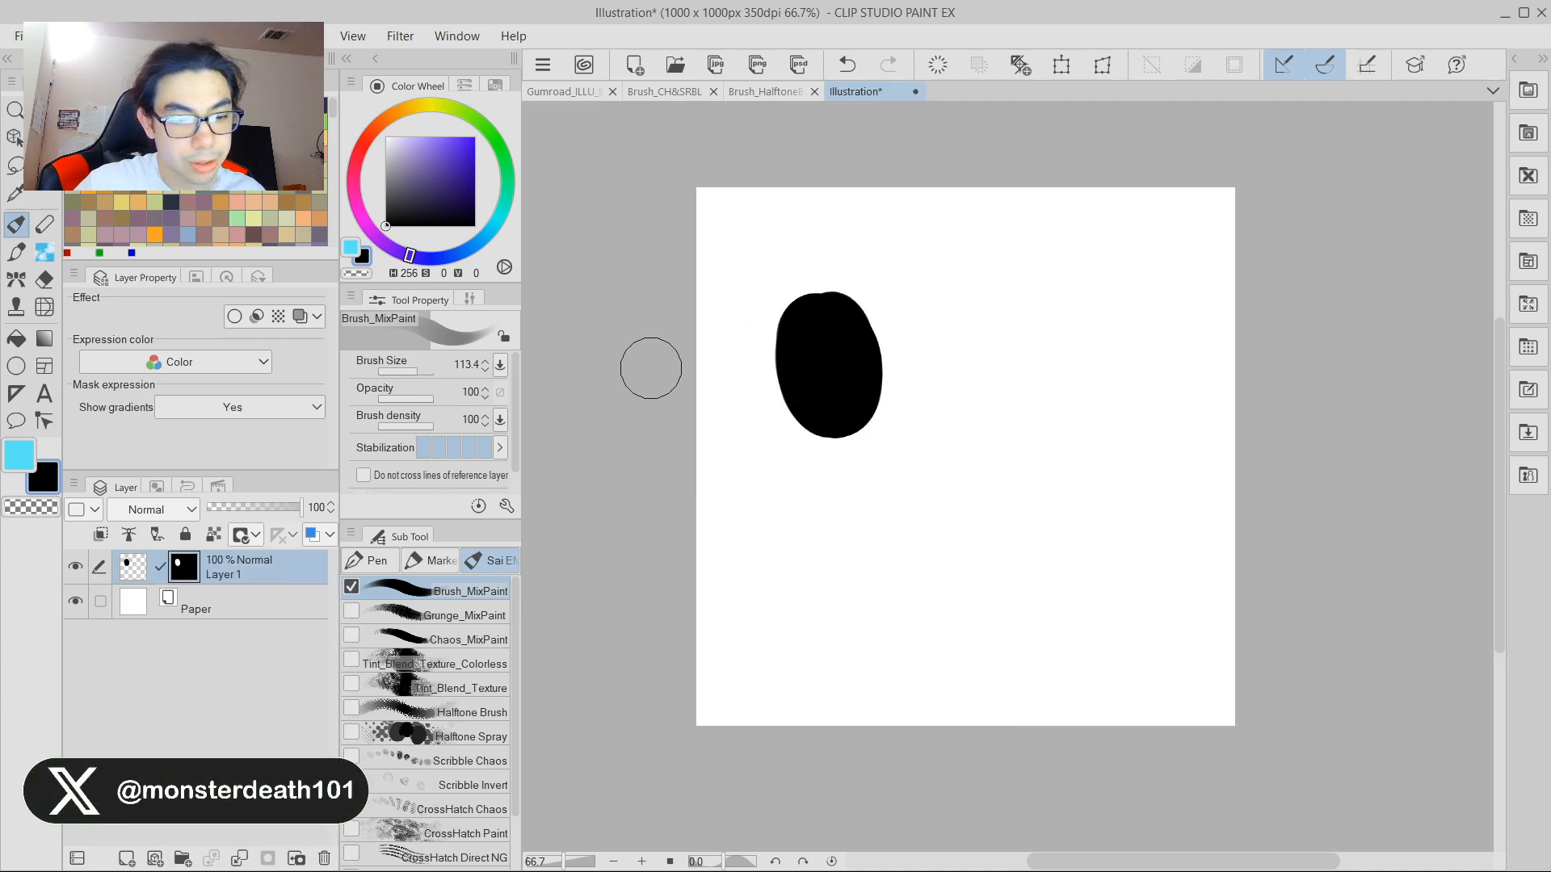
# Erase a first scribble patch near the oval's lower edge on the mask, using Scribble Invert at size 99.1 with transparent colour.
pyautogui.scroll(-2, 425, 800)
pyautogui.click(423, 719)
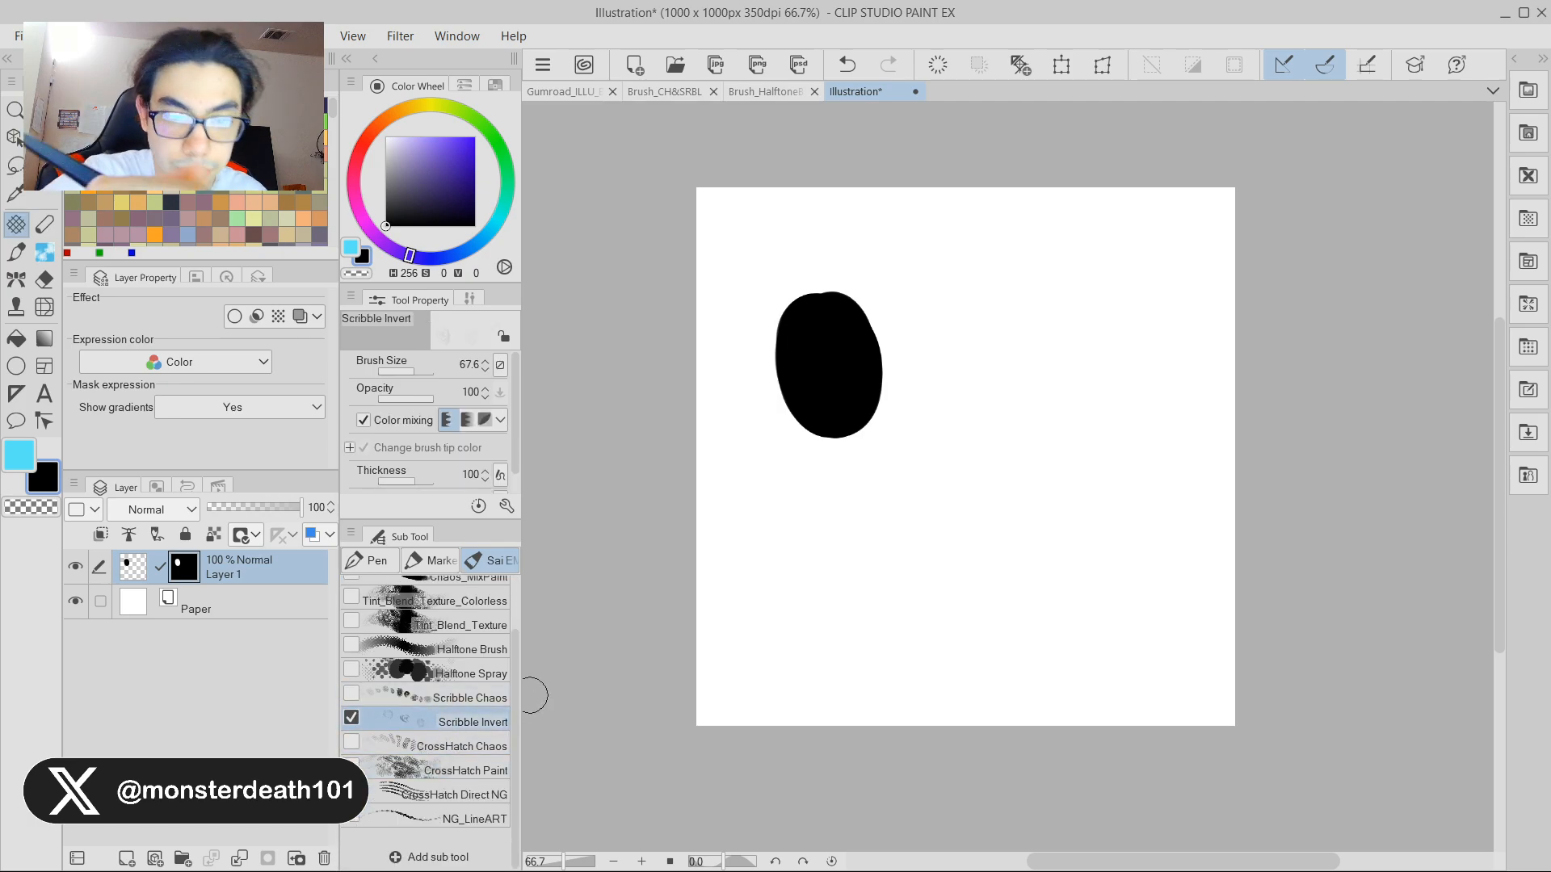
pyautogui.press(']')
pyautogui.press(']')
pyautogui.press(']')
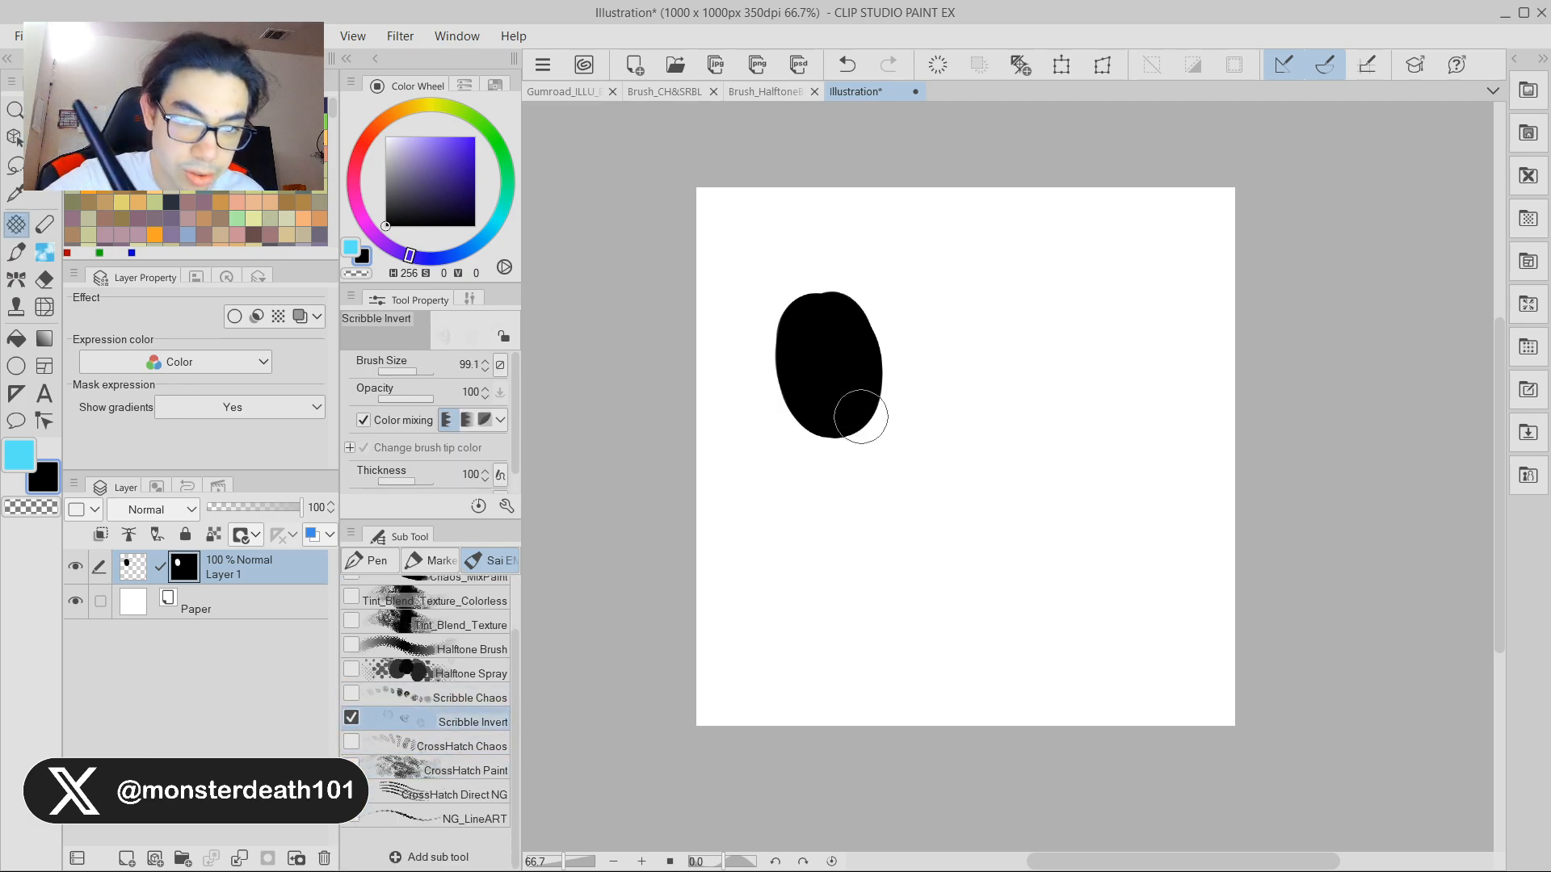
pyautogui.press('c')
pyautogui.moveTo(845, 427); pyautogui.dragTo(859, 407)
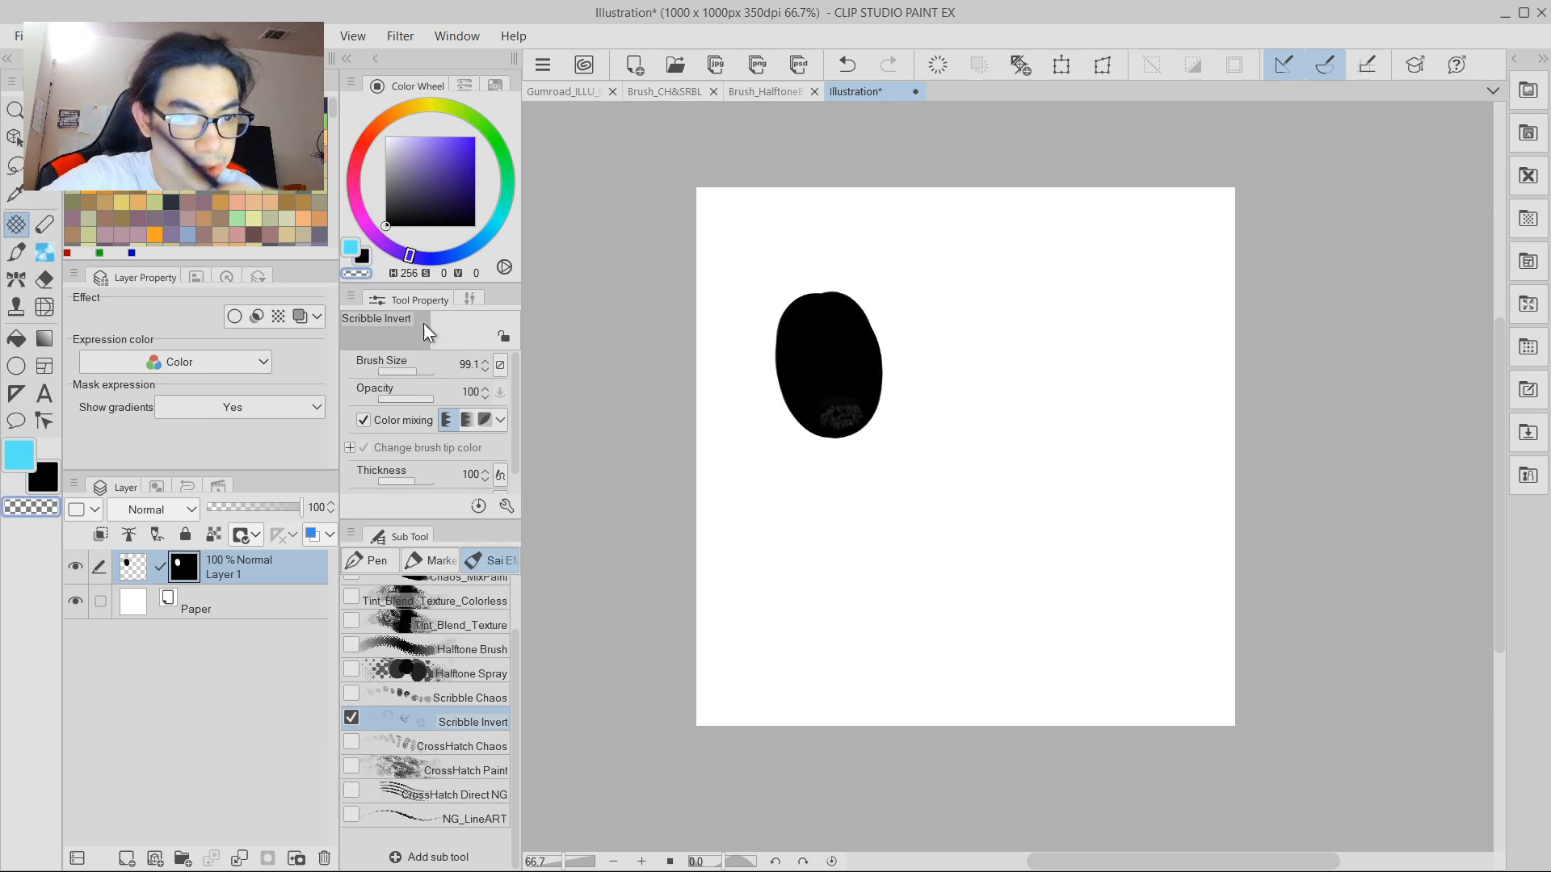
# Cover the rest of the oval with Scribble Invert erase strokes, undoing one stroke and continuing at brush size 62.2.
pyautogui.moveTo(866, 415)
pyautogui.mouseDown()
pyautogui.moveTo(830, 342)
pyautogui.moveTo(834, 302)
pyautogui.moveTo(827, 402)
pyautogui.moveTo(853, 353)
pyautogui.moveTo(885, 327)
pyautogui.mouseUp()
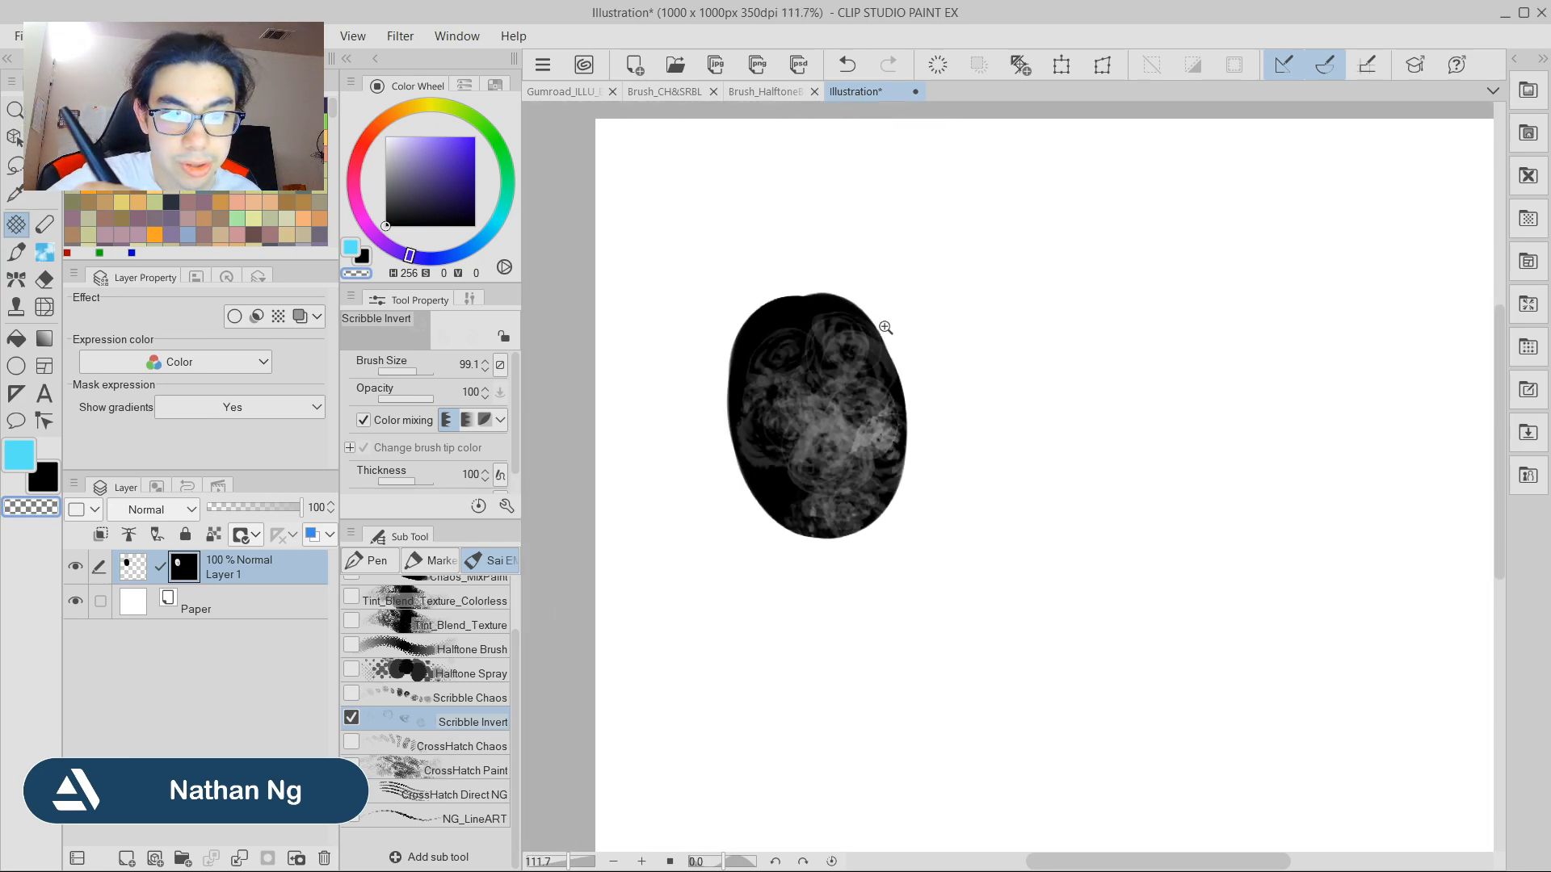
pyautogui.hotkey('ctrl', 'z')
pyautogui.moveTo(872, 481)
pyautogui.mouseDown()
pyautogui.moveTo(828, 488)
pyautogui.moveTo(828, 466)
pyautogui.moveTo(874, 470)
pyautogui.moveTo(864, 442)
pyautogui.moveTo(826, 448)
pyautogui.moveTo(806, 428)
pyautogui.moveTo(828, 358)
pyautogui.moveTo(800, 342)
pyautogui.moveTo(819, 363)
pyautogui.moveTo(841, 359)
pyautogui.moveTo(858, 402)
pyautogui.moveTo(784, 370)
pyautogui.moveTo(779, 416)
pyautogui.moveTo(798, 409)
pyautogui.moveTo(863, 457)
pyautogui.moveTo(831, 399)
pyautogui.moveTo(783, 367)
pyautogui.moveTo(787, 343)
pyautogui.moveTo(810, 415)
pyautogui.moveTo(880, 467)
pyautogui.moveTo(845, 488)
pyautogui.moveTo(777, 436)
pyautogui.moveTo(770, 448)
pyautogui.moveTo(841, 341)
pyautogui.moveTo(865, 471)
pyautogui.moveTo(830, 471)
pyautogui.moveTo(833, 444)
pyautogui.moveTo(887, 389)
pyautogui.moveTo(873, 350)
pyautogui.moveTo(898, 492)
pyautogui.moveTo(873, 365)
pyautogui.moveTo(784, 426)
pyautogui.moveTo(807, 431)
pyautogui.moveTo(836, 373)
pyautogui.moveTo(769, 357)
pyautogui.moveTo(761, 334)
pyautogui.moveTo(800, 314)
pyautogui.moveTo(873, 377)
pyautogui.moveTo(866, 336)
pyautogui.mouseUp()
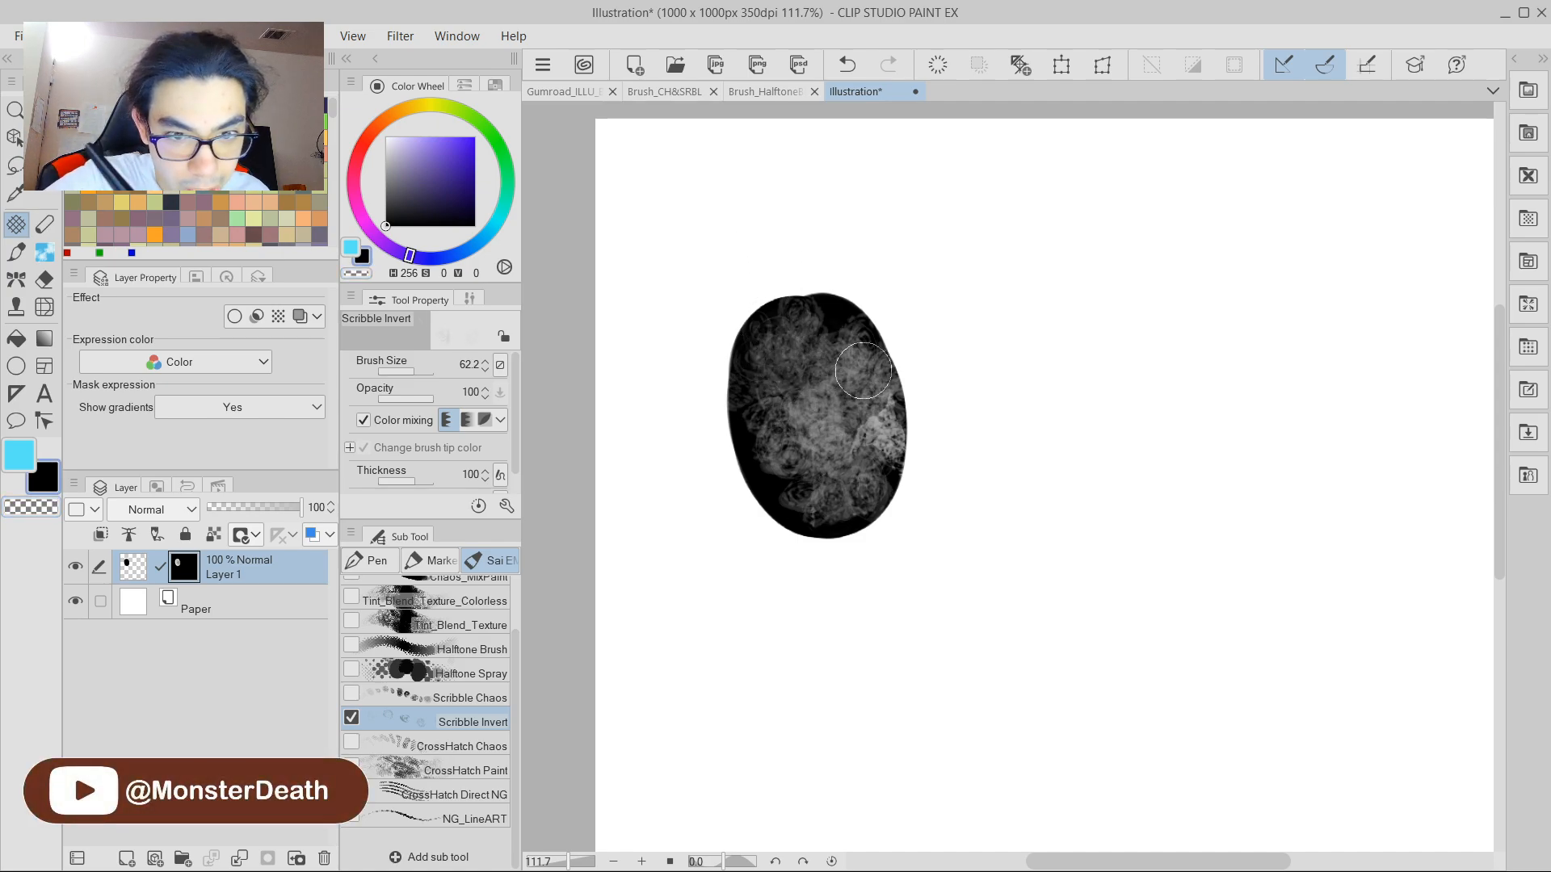
# Finish texturing the oval's upper and lower areas on the mask with Scribble Invert strokes at brush size 62.2.
pyautogui.moveTo(828, 346); pyautogui.dragTo(871, 371)
pyautogui.moveTo(761, 433)
pyautogui.mouseDown()
pyautogui.moveTo(800, 507)
pyautogui.moveTo(854, 482)
pyautogui.moveTo(802, 416)
pyautogui.moveTo(824, 452)
pyautogui.moveTo(874, 410)
pyautogui.moveTo(880, 451)
pyautogui.moveTo(898, 443)
pyautogui.moveTo(873, 383)
pyautogui.moveTo(881, 453)
pyautogui.moveTo(792, 397)
pyautogui.moveTo(868, 394)
pyautogui.moveTo(889, 491)
pyautogui.mouseUp()
pyautogui.moveTo(985, 299); pyautogui.dragTo(1010, 343)
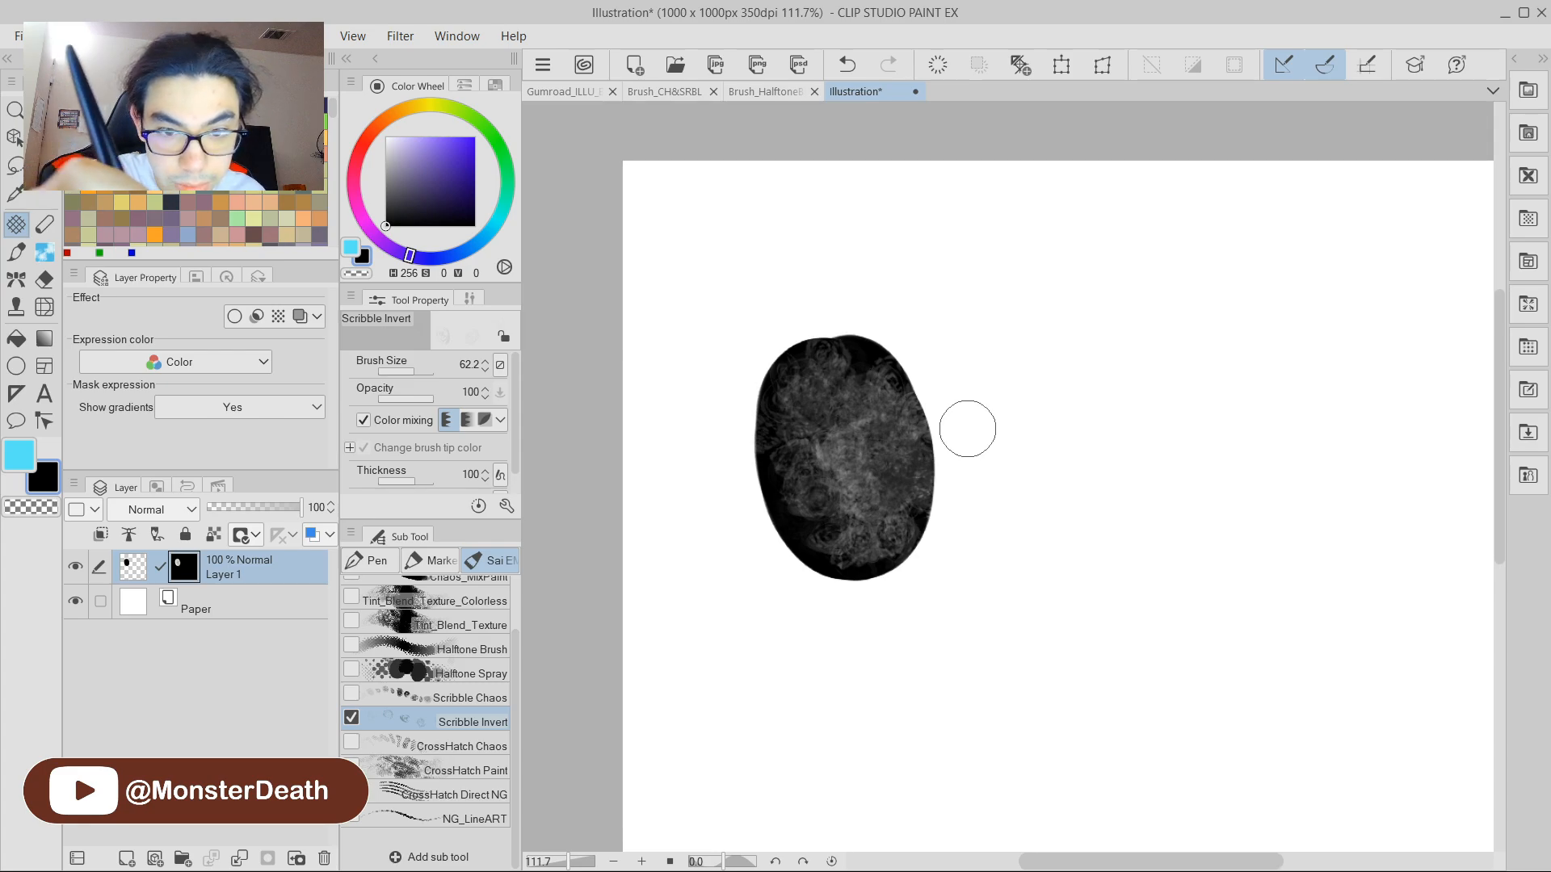
pyautogui.moveTo(869, 411); pyautogui.dragTo(899, 383)
# Erase scribbled edges along the oval's right and lower rim on the mask, using Scribble Chaos at size 74.0 with transparent colour.
pyautogui.click(481, 698)
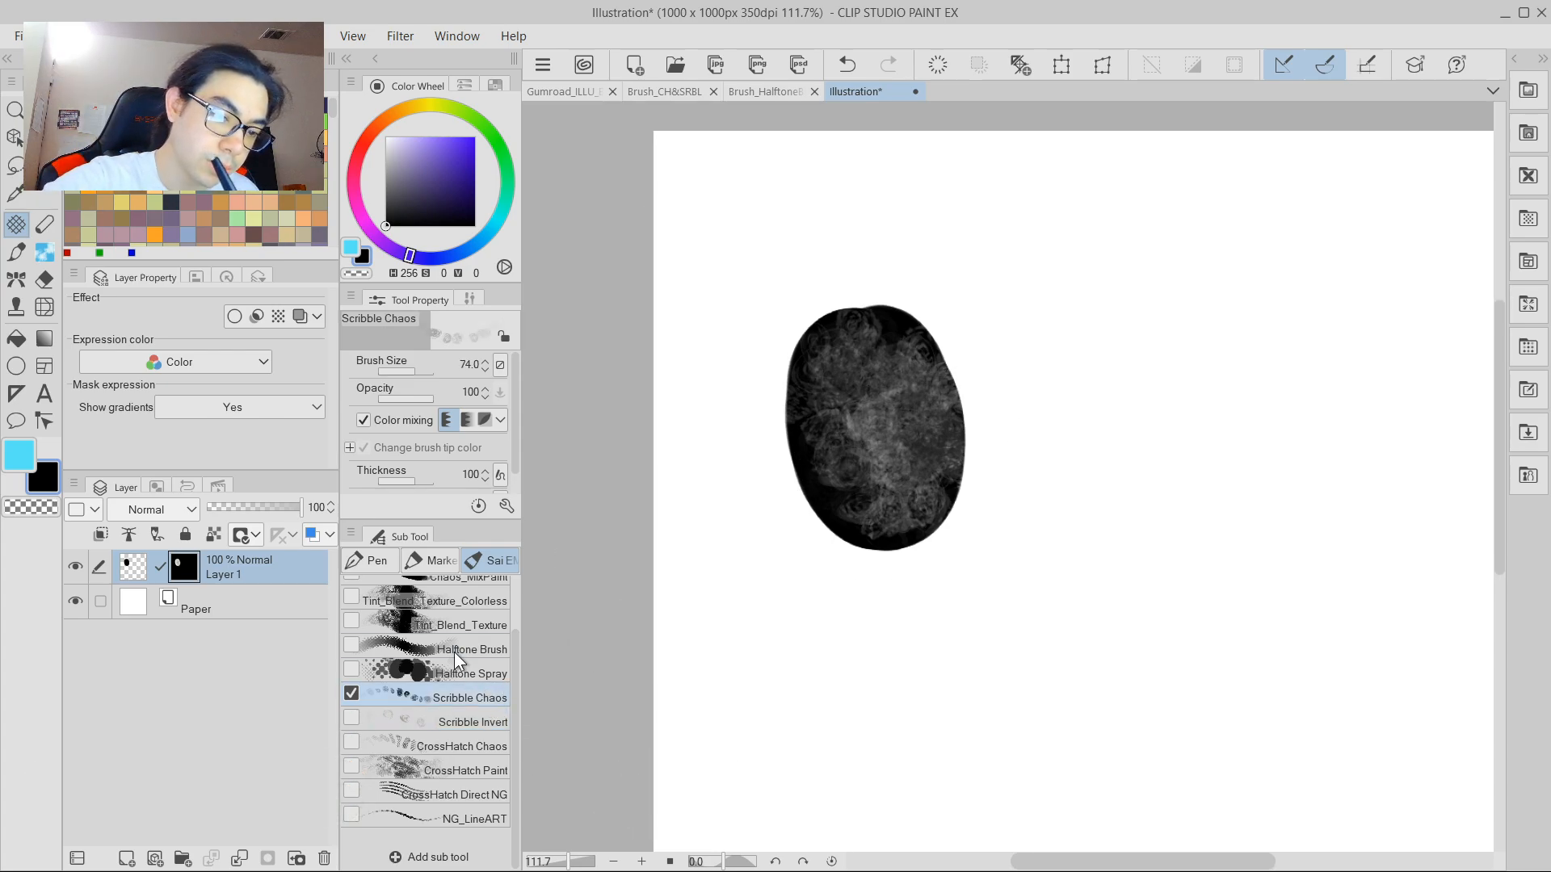
pyautogui.press('c')
pyautogui.moveTo(929, 530)
pyautogui.mouseDown()
pyautogui.moveTo(936, 513)
pyautogui.moveTo(946, 530)
pyautogui.moveTo(976, 401)
pyautogui.moveTo(959, 339)
pyautogui.mouseUp()
pyautogui.moveTo(962, 500)
pyautogui.mouseDown()
pyautogui.moveTo(895, 550)
pyautogui.moveTo(863, 544)
pyautogui.moveTo(956, 515)
pyautogui.moveTo(873, 556)
pyautogui.moveTo(1005, 432)
pyautogui.moveTo(912, 563)
pyautogui.moveTo(990, 430)
pyautogui.moveTo(851, 597)
pyautogui.moveTo(991, 440)
pyautogui.moveTo(837, 531)
pyautogui.moveTo(986, 441)
pyautogui.moveTo(1005, 343)
pyautogui.moveTo(967, 390)
pyautogui.moveTo(931, 552)
pyautogui.moveTo(1013, 416)
pyautogui.moveTo(895, 582)
pyautogui.moveTo(971, 320)
pyautogui.moveTo(913, 291)
pyautogui.moveTo(1006, 415)
pyautogui.moveTo(915, 288)
pyautogui.moveTo(978, 355)
pyautogui.moveTo(967, 330)
pyautogui.moveTo(954, 342)
pyautogui.moveTo(974, 388)
pyautogui.moveTo(915, 547)
pyautogui.moveTo(964, 506)
pyautogui.moveTo(827, 538)
pyautogui.moveTo(997, 454)
pyautogui.moveTo(969, 501)
pyautogui.moveTo(862, 557)
pyautogui.moveTo(898, 554)
pyautogui.mouseUp()
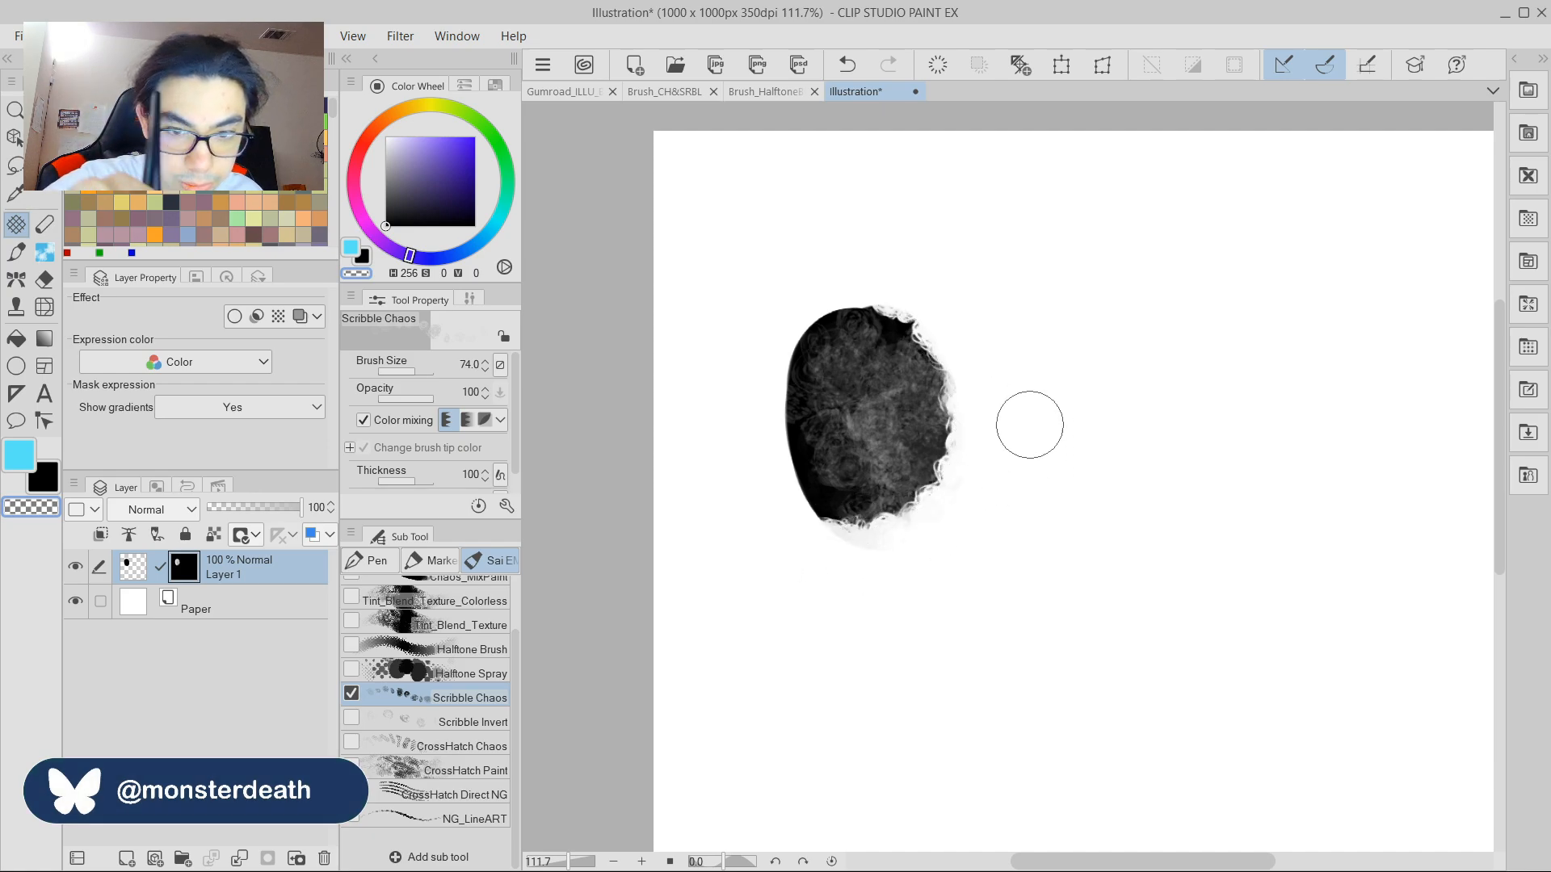
pyautogui.moveTo(1109, 323)
pyautogui.mouseDown()
pyautogui.moveTo(1066, 277)
pyautogui.moveTo(1087, 322)
pyautogui.mouseUp()
pyautogui.moveTo(1115, 383)
pyautogui.mouseDown()
pyautogui.moveTo(1101, 337)
pyautogui.moveTo(1118, 379)
pyautogui.mouseUp()
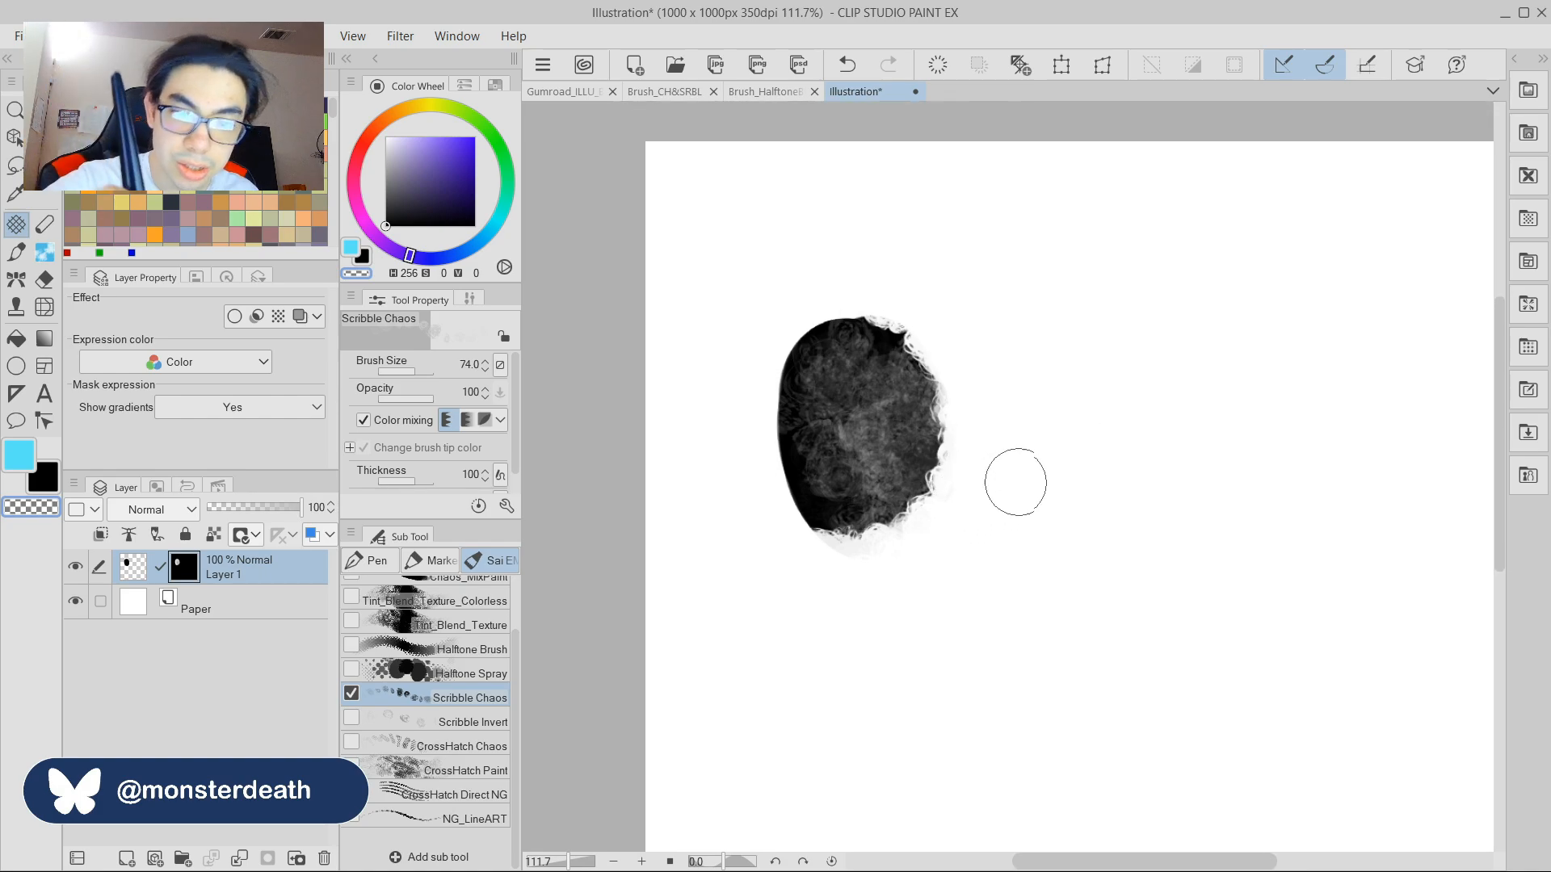
pyautogui.moveTo(1039, 316); pyautogui.dragTo(1062, 362)
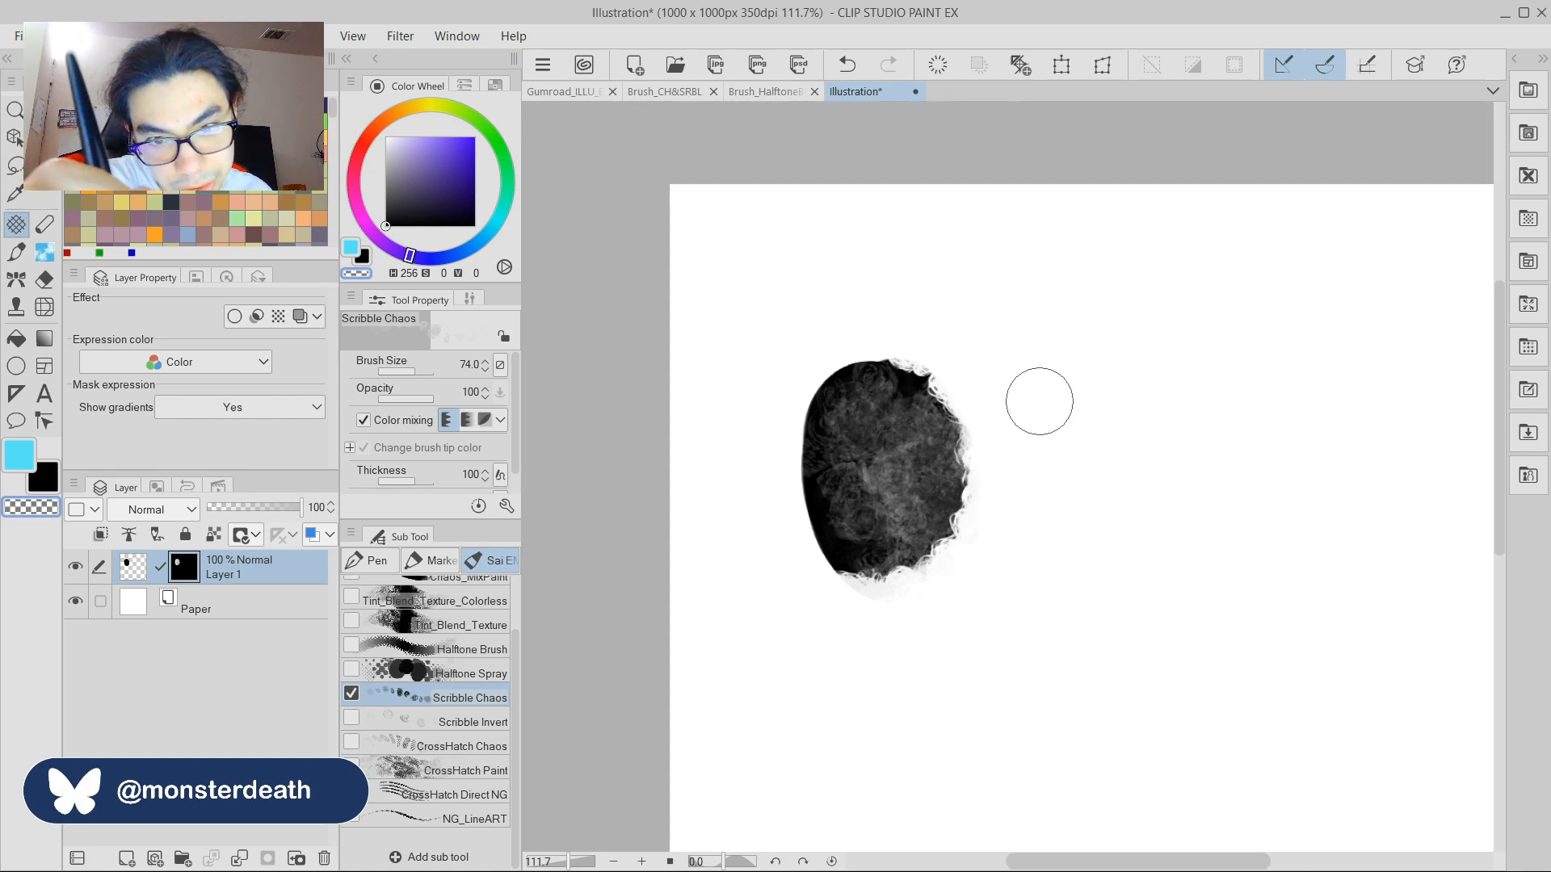
pyautogui.moveTo(1121, 412)
pyautogui.mouseDown()
pyautogui.moveTo(1084, 359)
pyautogui.moveTo(1094, 348)
pyautogui.moveTo(1112, 376)
pyautogui.moveTo(1109, 335)
pyautogui.mouseUp()
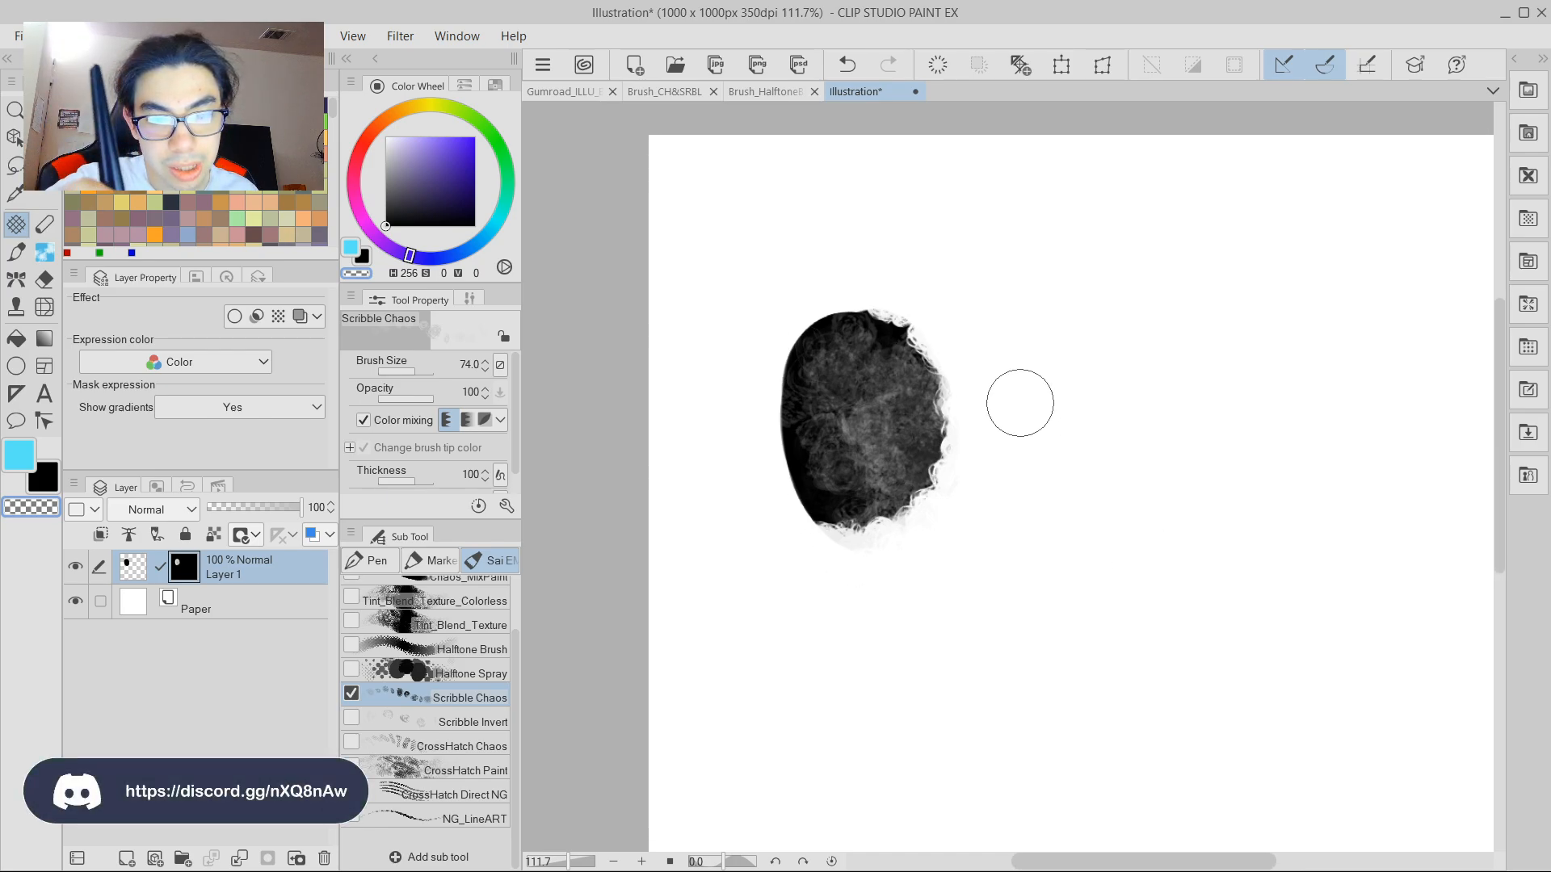
pyautogui.moveTo(998, 442); pyautogui.dragTo(978, 430)
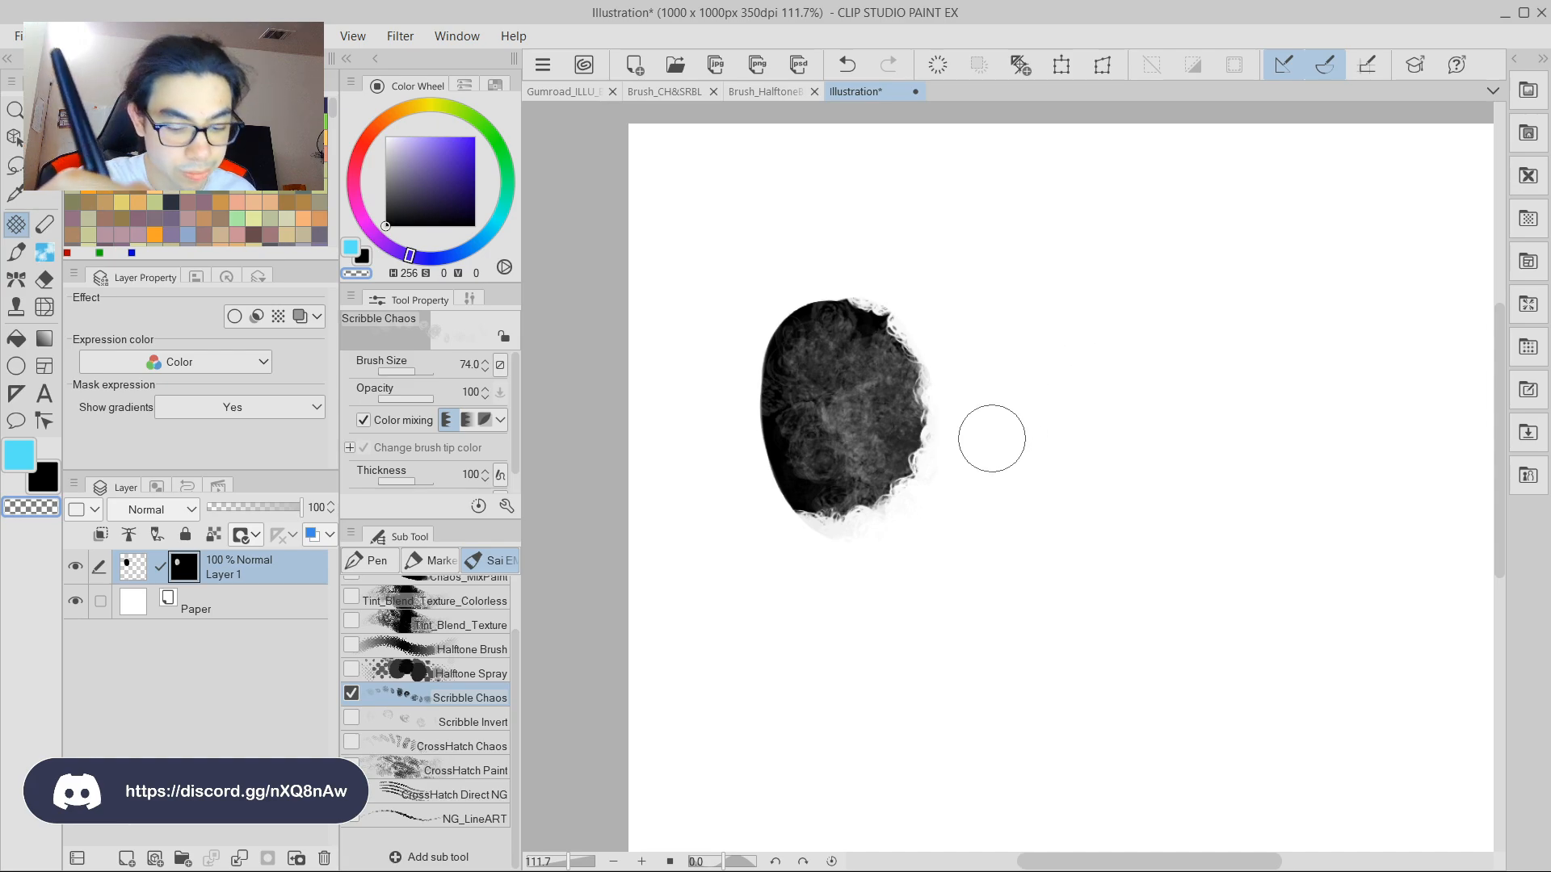
# Invert the layer mask and invert it back, twice, to compare the scribble texture in negative.
pyautogui.hotkey('ctrl', 'i')
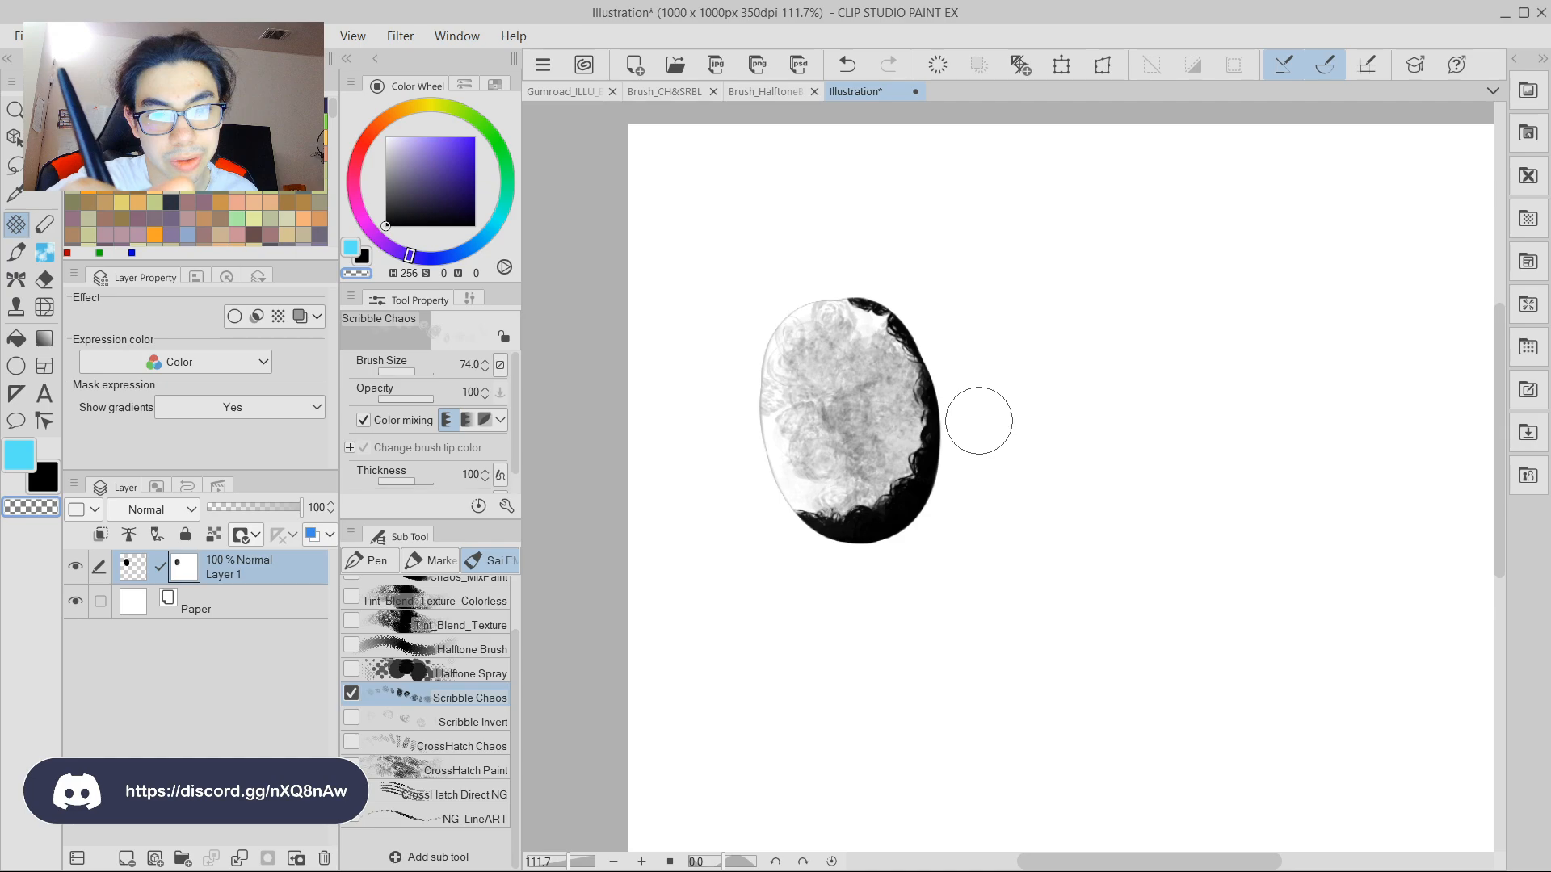
pyautogui.hotkey('ctrl', 'i')
pyautogui.moveTo(1129, 375); pyautogui.dragTo(1134, 366)
pyautogui.moveTo(1064, 255); pyautogui.dragTo(1070, 303)
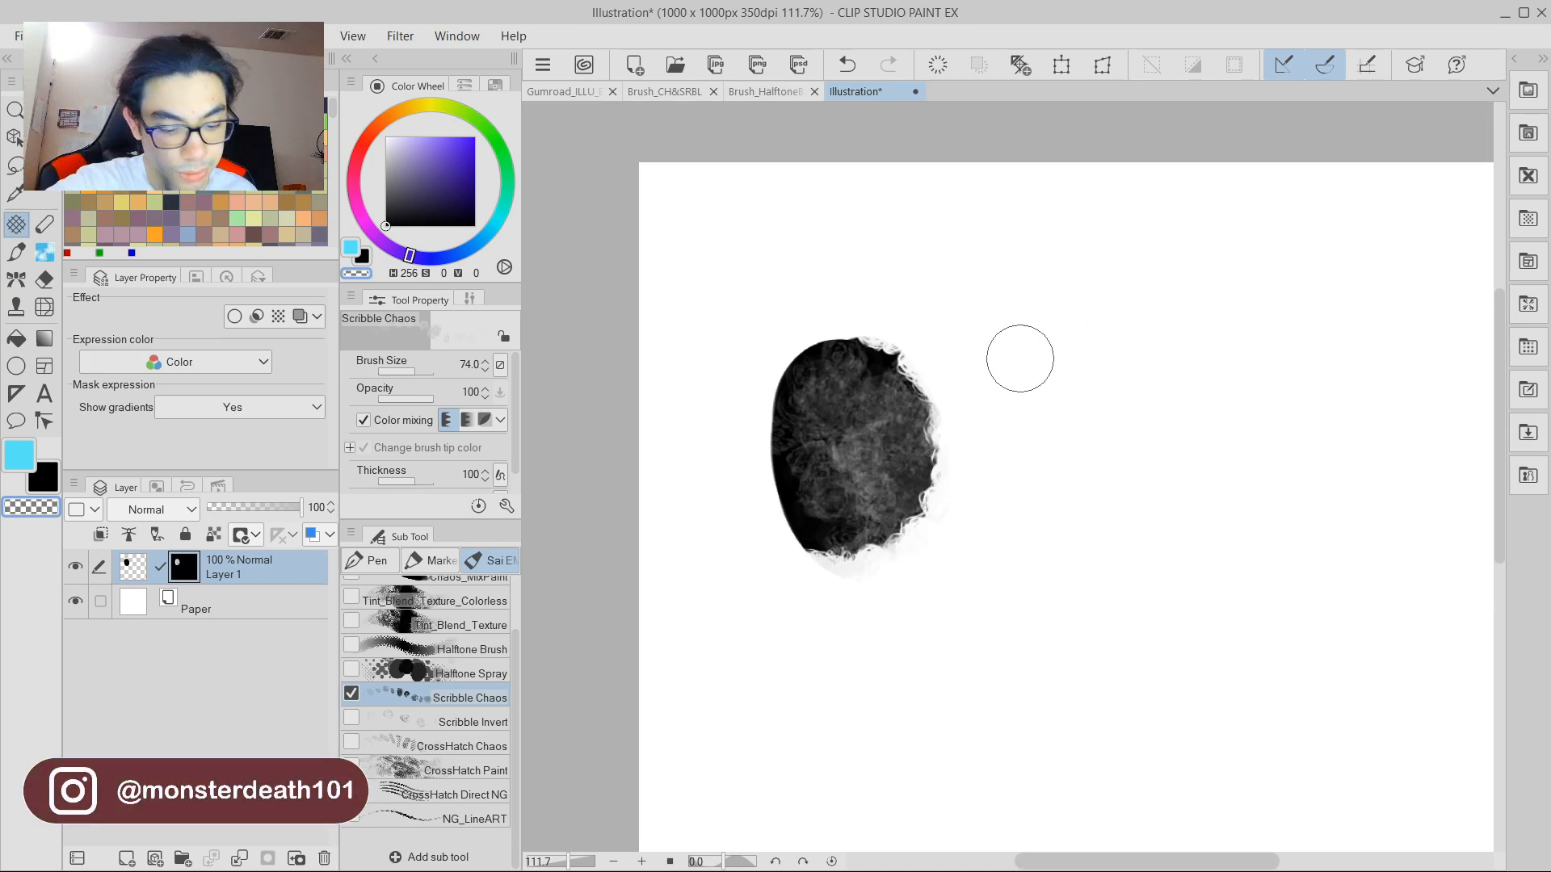
pyautogui.hotkey('ctrl', 'i')
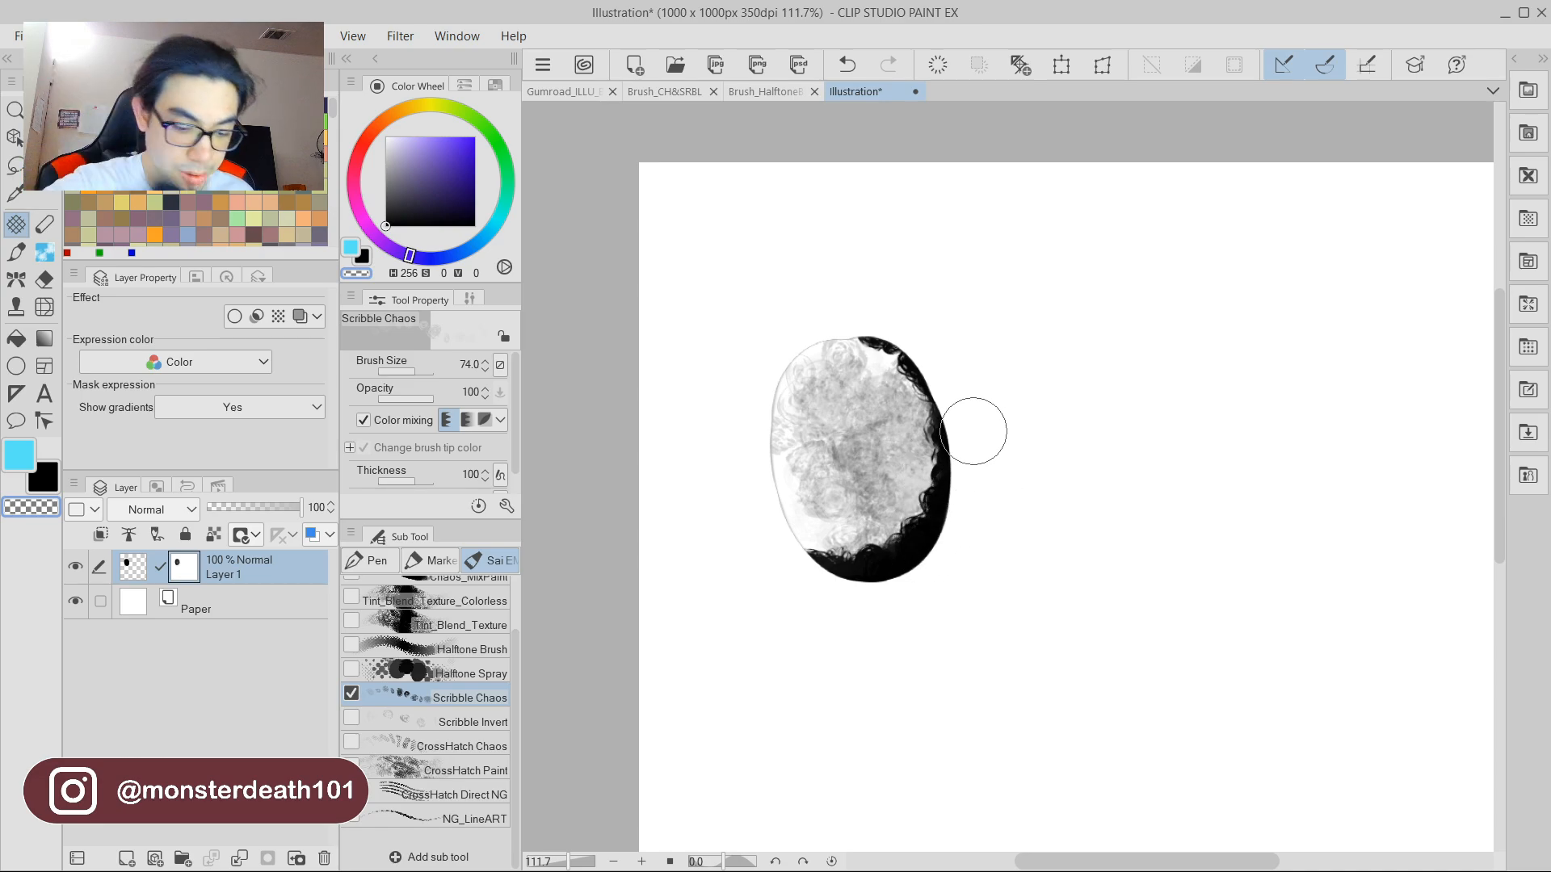
pyautogui.hotkey('ctrl', 'i')
pyautogui.moveTo(1137, 392); pyautogui.dragTo(1105, 350)
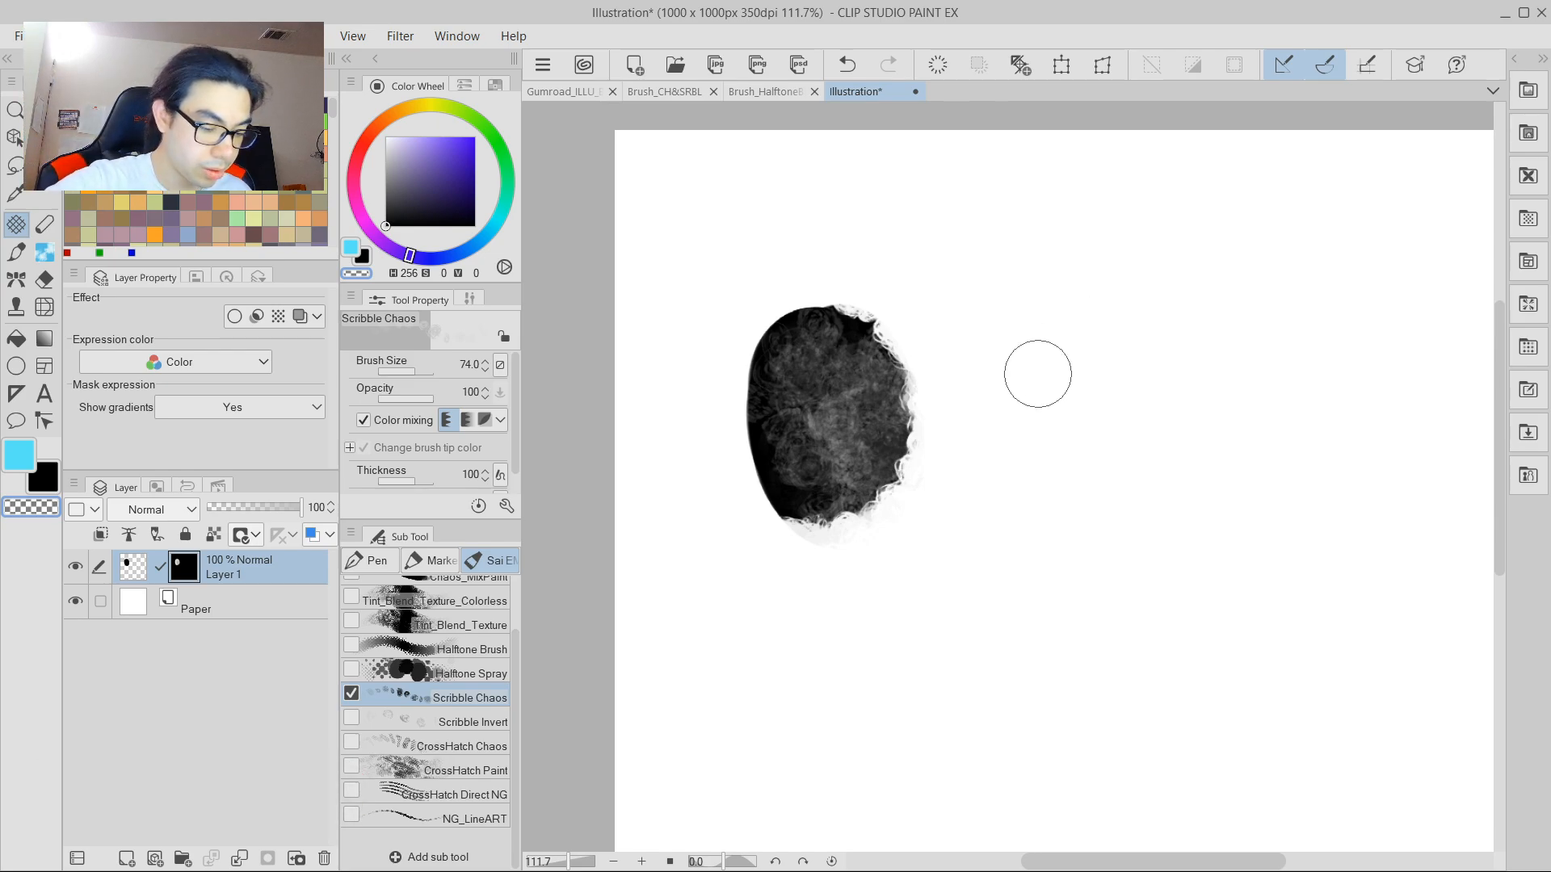
# Undo the last change and rework the oval with Scribble Chaos into a shorter solid black shape with curly edges.
pyautogui.hotkey('ctrl', 'z')
pyautogui.moveTo(814, 363)
pyautogui.mouseDown()
pyautogui.moveTo(761, 341)
pyautogui.moveTo(763, 390)
pyautogui.moveTo(772, 360)
pyautogui.moveTo(845, 334)
pyautogui.moveTo(841, 370)
pyautogui.moveTo(816, 386)
pyautogui.moveTo(815, 413)
pyautogui.moveTo(840, 369)
pyautogui.moveTo(853, 380)
pyautogui.moveTo(838, 422)
pyautogui.moveTo(852, 354)
pyautogui.moveTo(836, 418)
pyautogui.moveTo(753, 393)
pyautogui.moveTo(788, 416)
pyautogui.moveTo(857, 355)
pyautogui.moveTo(840, 343)
pyautogui.moveTo(764, 416)
pyautogui.moveTo(796, 363)
pyautogui.moveTo(824, 365)
pyautogui.moveTo(800, 419)
pyautogui.moveTo(843, 324)
pyautogui.moveTo(775, 376)
pyautogui.moveTo(805, 332)
pyautogui.moveTo(846, 426)
pyautogui.moveTo(826, 414)
pyautogui.moveTo(849, 289)
pyautogui.moveTo(794, 454)
pyautogui.moveTo(801, 411)
pyautogui.moveTo(858, 338)
pyautogui.moveTo(870, 409)
pyautogui.moveTo(738, 404)
pyautogui.moveTo(846, 371)
pyautogui.mouseUp()
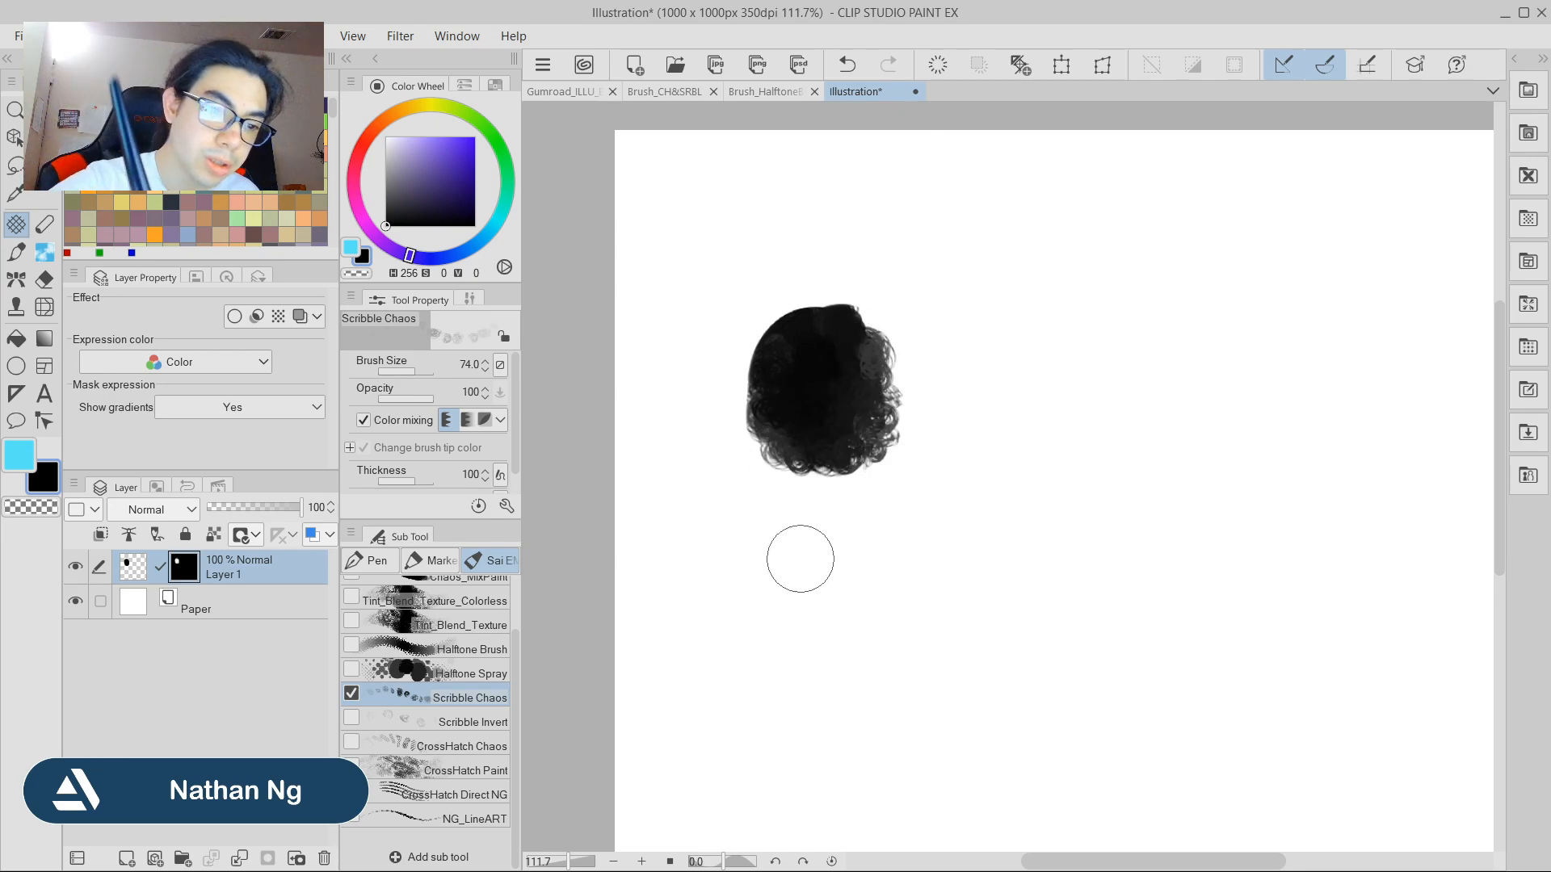
# Texture the black shape's interior with Scribble Invert in transparent colour at size 32.5, undoing the larger trial strokes.
pyautogui.click(472, 721)
pyautogui.moveTo(841, 462)
pyautogui.mouseDown()
pyautogui.moveTo(892, 462)
pyautogui.moveTo(859, 486)
pyautogui.moveTo(885, 404)
pyautogui.mouseUp()
pyautogui.hotkey('ctrl', 'z')
pyautogui.hotkey('ctrl', 'z')
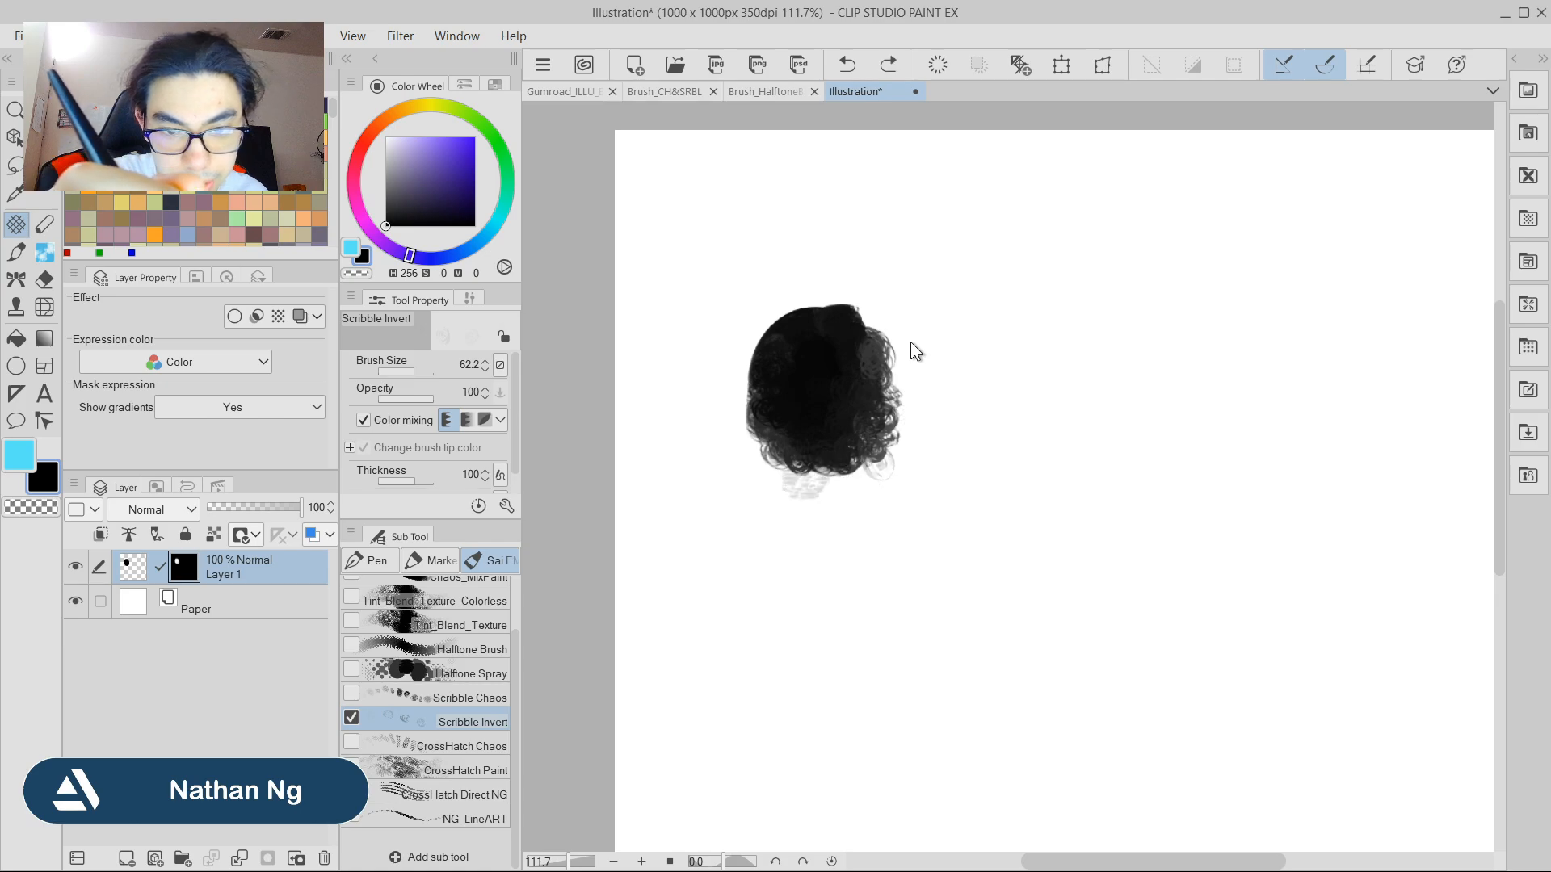
pyautogui.moveTo(789, 404)
pyautogui.mouseDown()
pyautogui.moveTo(784, 356)
pyautogui.moveTo(824, 369)
pyautogui.moveTo(820, 445)
pyautogui.moveTo(801, 292)
pyautogui.mouseUp()
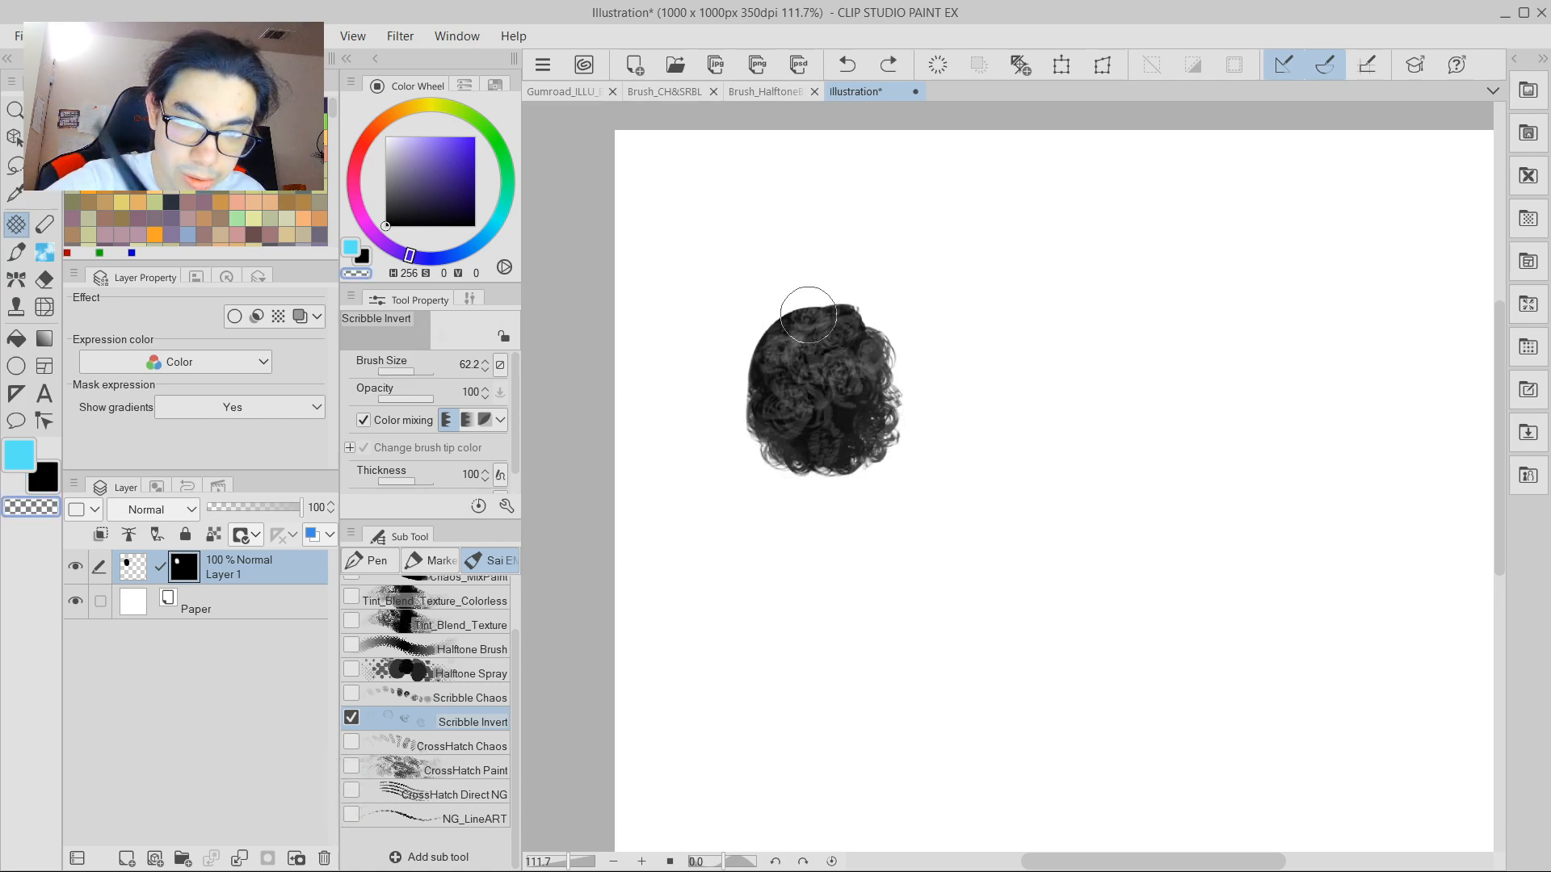
pyautogui.hotkey('ctrl', 'z')
pyautogui.press('[')
pyautogui.moveTo(800, 404)
pyautogui.mouseDown()
pyautogui.moveTo(811, 445)
pyautogui.moveTo(806, 357)
pyautogui.moveTo(841, 362)
pyautogui.moveTo(861, 408)
pyautogui.moveTo(819, 363)
pyautogui.moveTo(809, 320)
pyautogui.moveTo(825, 302)
pyautogui.moveTo(863, 442)
pyautogui.moveTo(797, 456)
pyautogui.moveTo(845, 443)
pyautogui.moveTo(868, 405)
pyautogui.moveTo(884, 415)
pyautogui.moveTo(857, 408)
pyautogui.moveTo(881, 326)
pyautogui.moveTo(812, 403)
pyautogui.moveTo(801, 347)
pyautogui.moveTo(833, 423)
pyautogui.moveTo(876, 399)
pyautogui.moveTo(799, 338)
pyautogui.moveTo(825, 300)
pyautogui.moveTo(798, 358)
pyautogui.moveTo(841, 464)
pyautogui.moveTo(778, 453)
pyautogui.moveTo(780, 382)
pyautogui.moveTo(864, 301)
pyautogui.mouseUp()
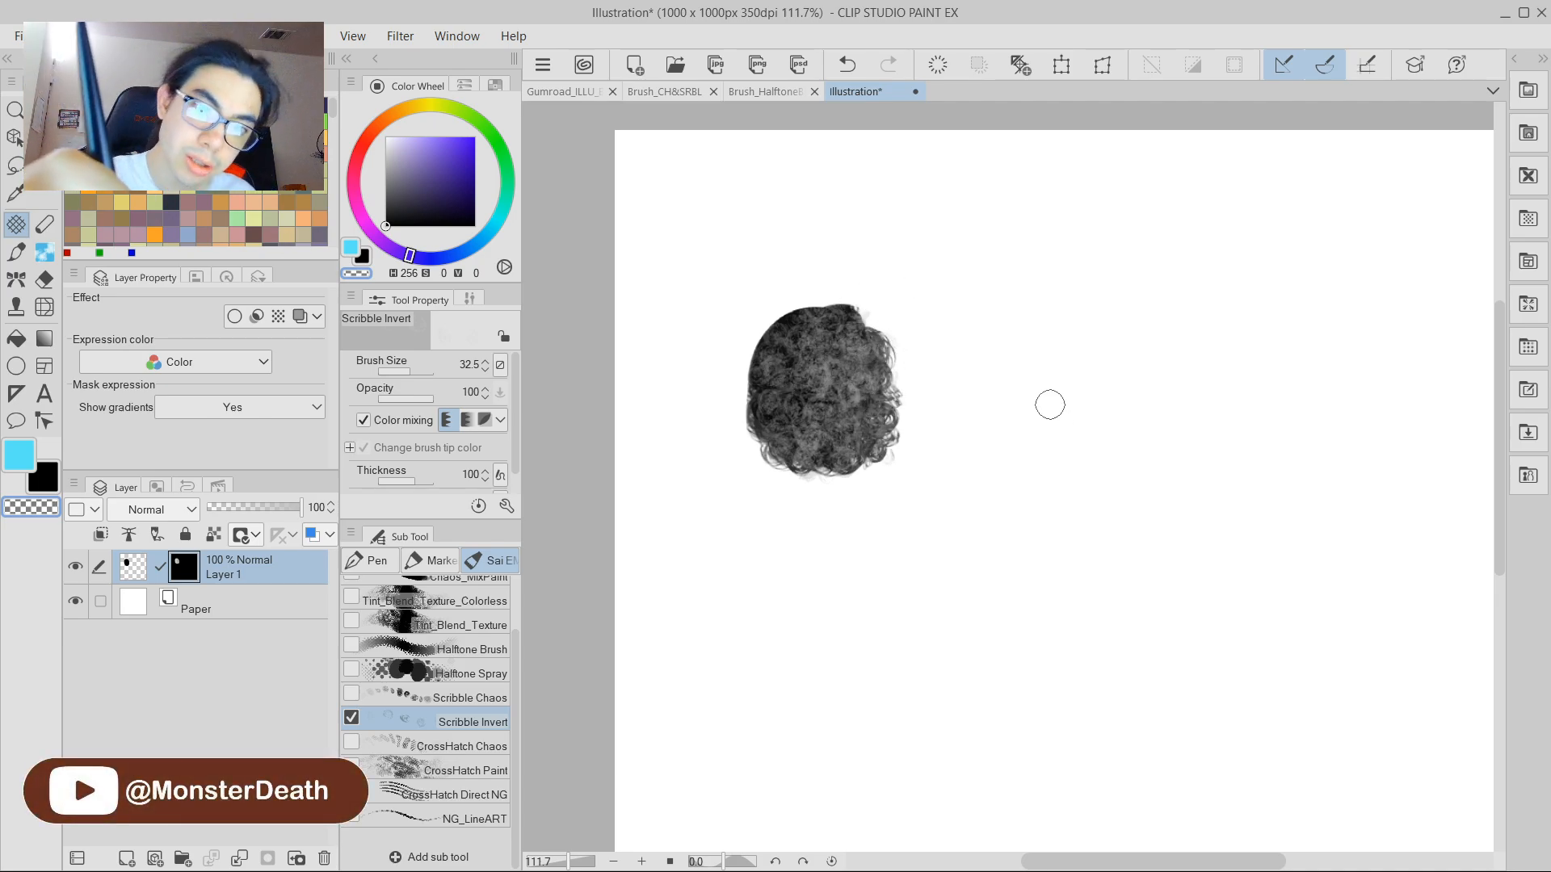
# Examine the scribble texture and curly edges of the shape up close and from several rotated views.
pyautogui.moveTo(1018, 292); pyautogui.dragTo(1029, 332)
pyautogui.moveTo(1203, 376); pyautogui.dragTo(976, 302)
pyautogui.moveTo(909, 495); pyautogui.dragTo(958, 530)
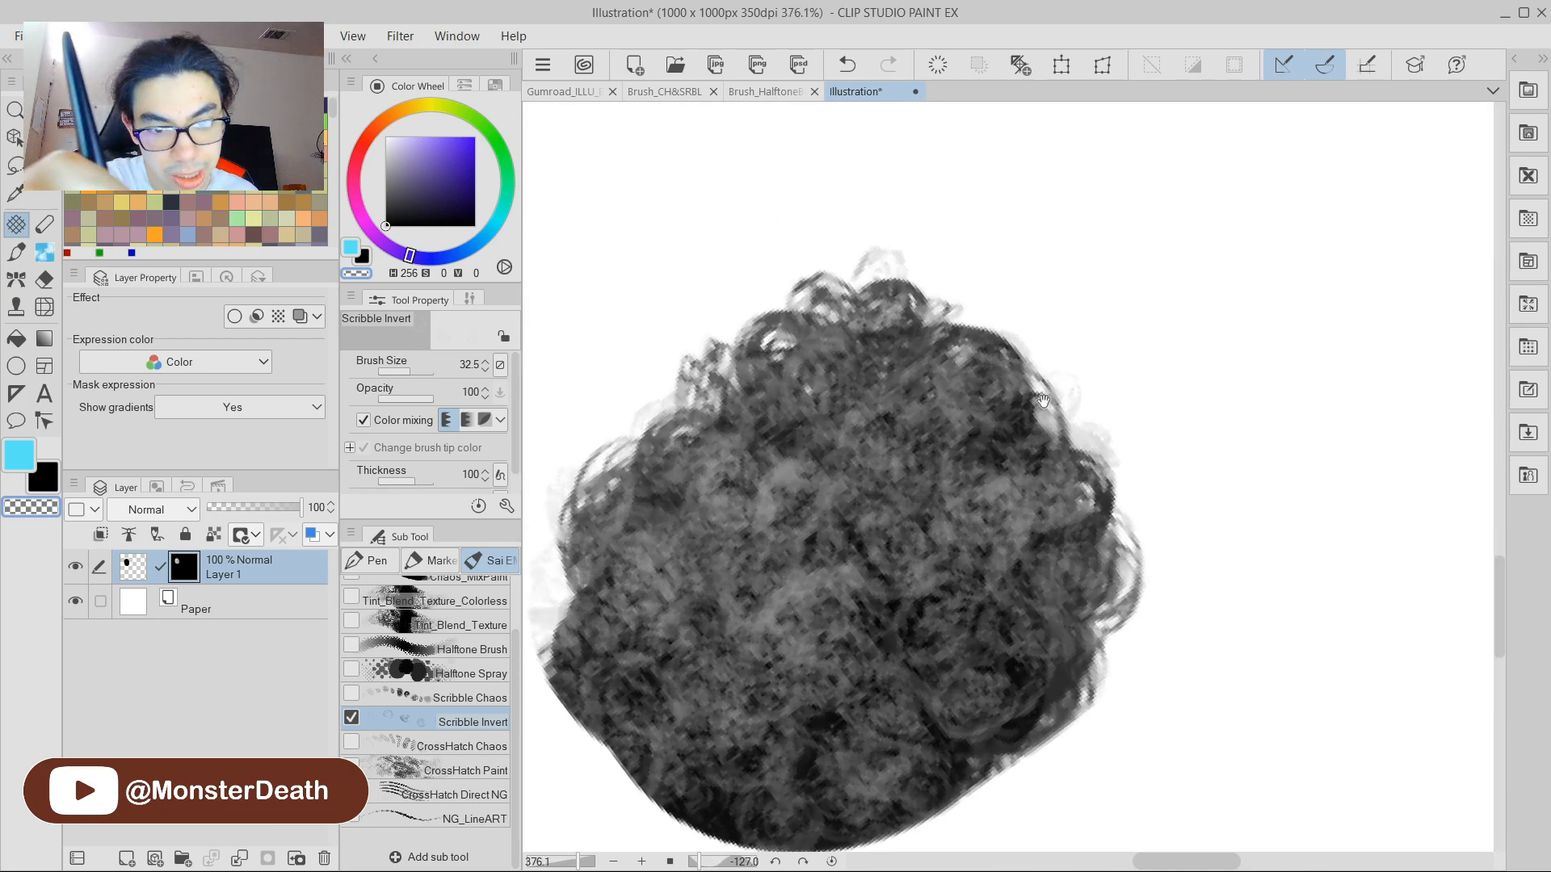
pyautogui.moveTo(1043, 402); pyautogui.dragTo(1023, 346)
pyautogui.moveTo(1077, 280); pyautogui.dragTo(847, 389)
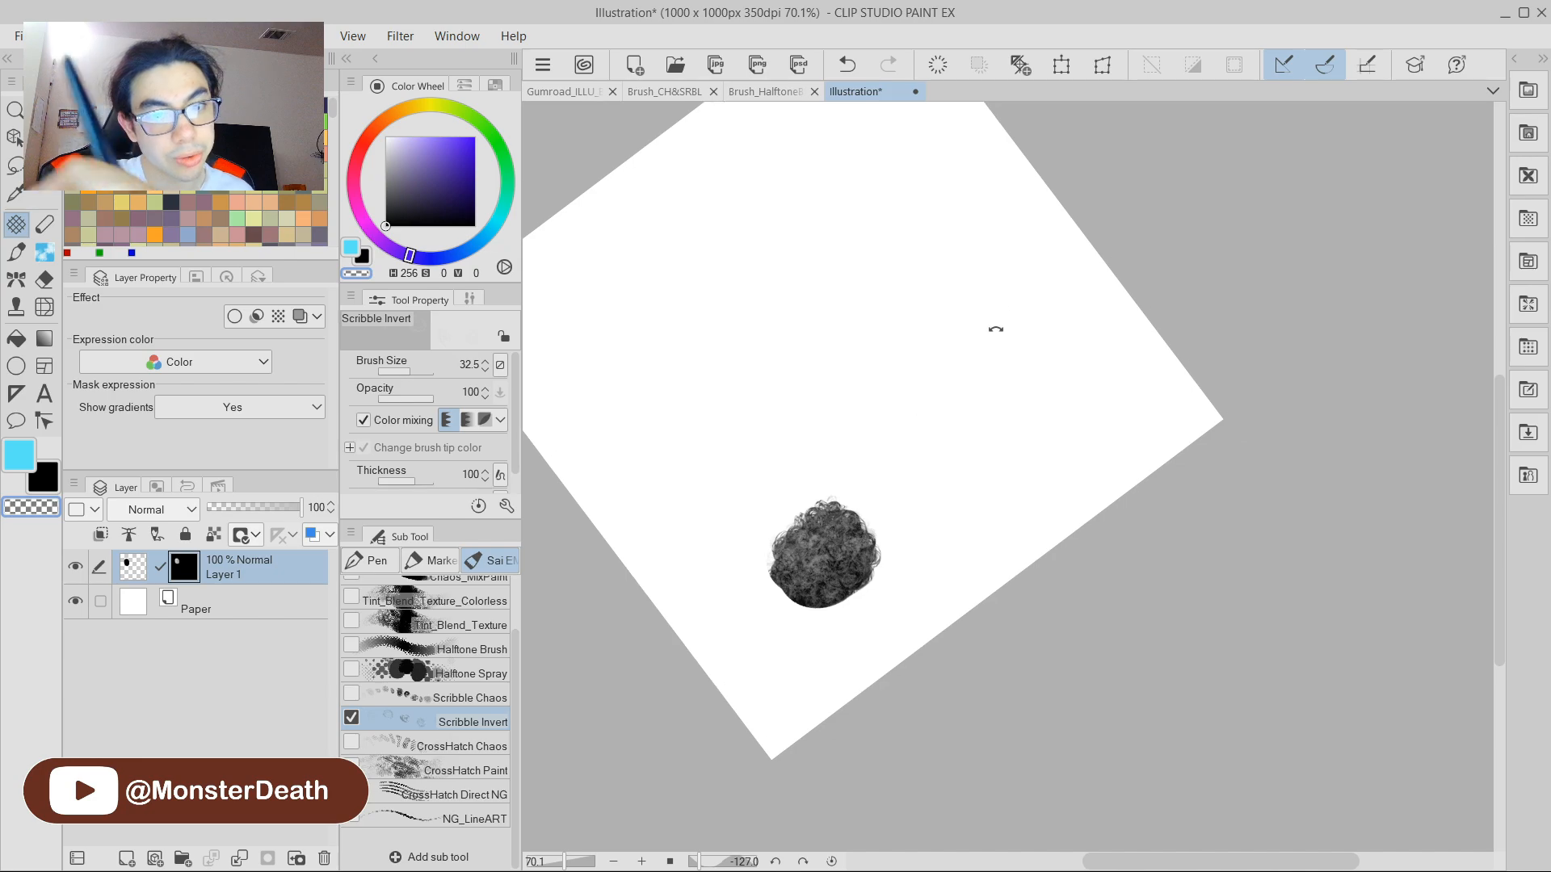
pyautogui.moveTo(1038, 336); pyautogui.dragTo(918, 595)
pyautogui.moveTo(1266, 388); pyautogui.dragTo(955, 357)
pyautogui.moveTo(1126, 412); pyautogui.dragTo(1077, 418)
pyautogui.moveTo(1166, 387); pyautogui.dragTo(1110, 403)
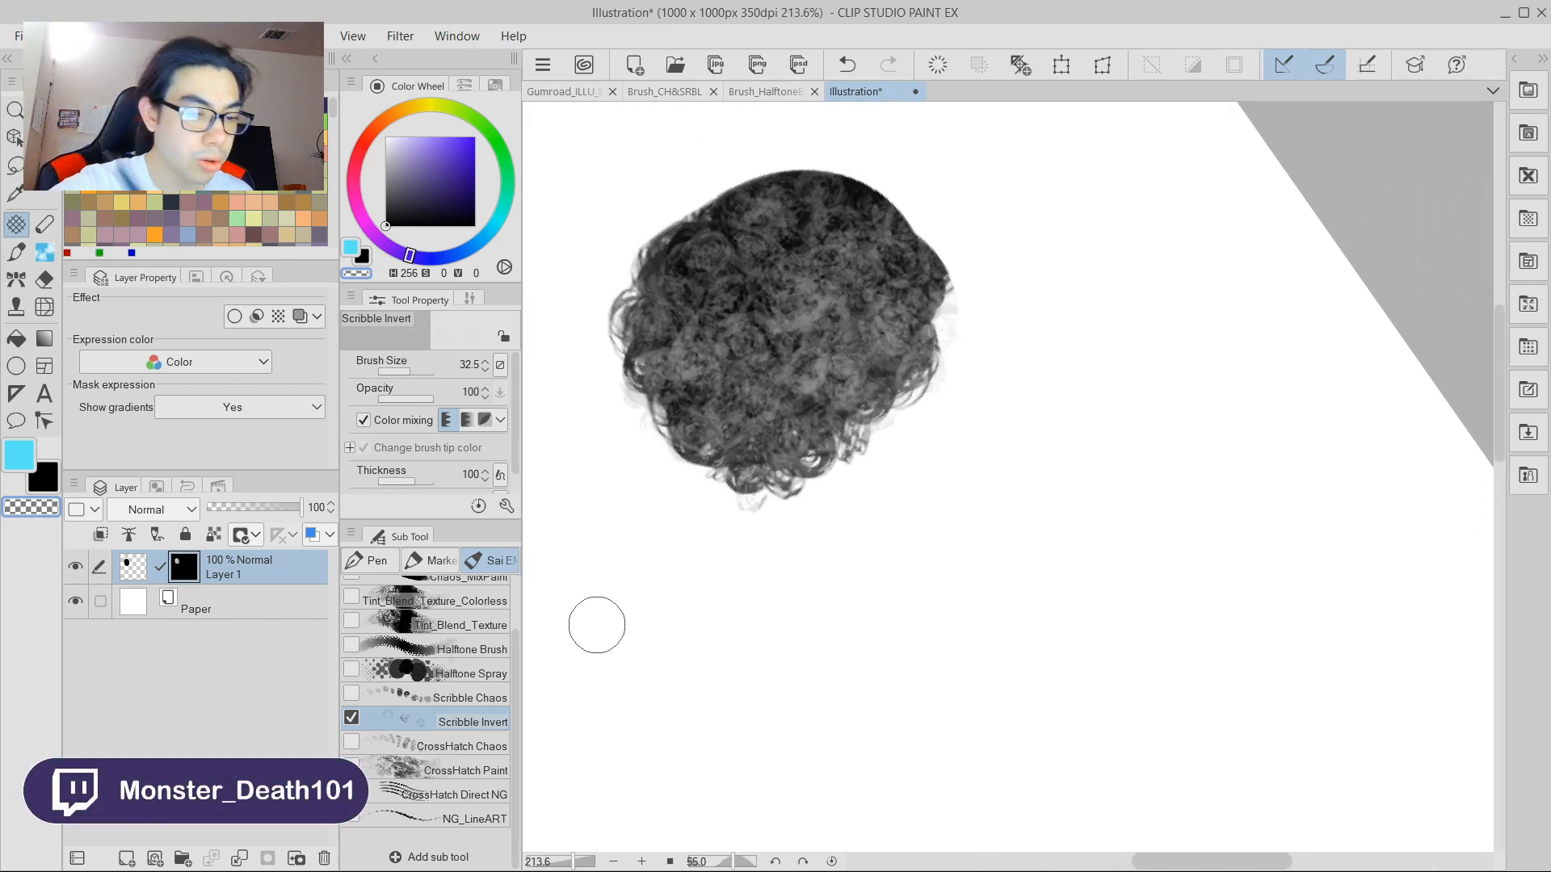
# Draw a dense cluster of overlapping scribble loops beside the textured shape on a new layer with NG_LineART at size 3.9.
pyautogui.click(482, 818)
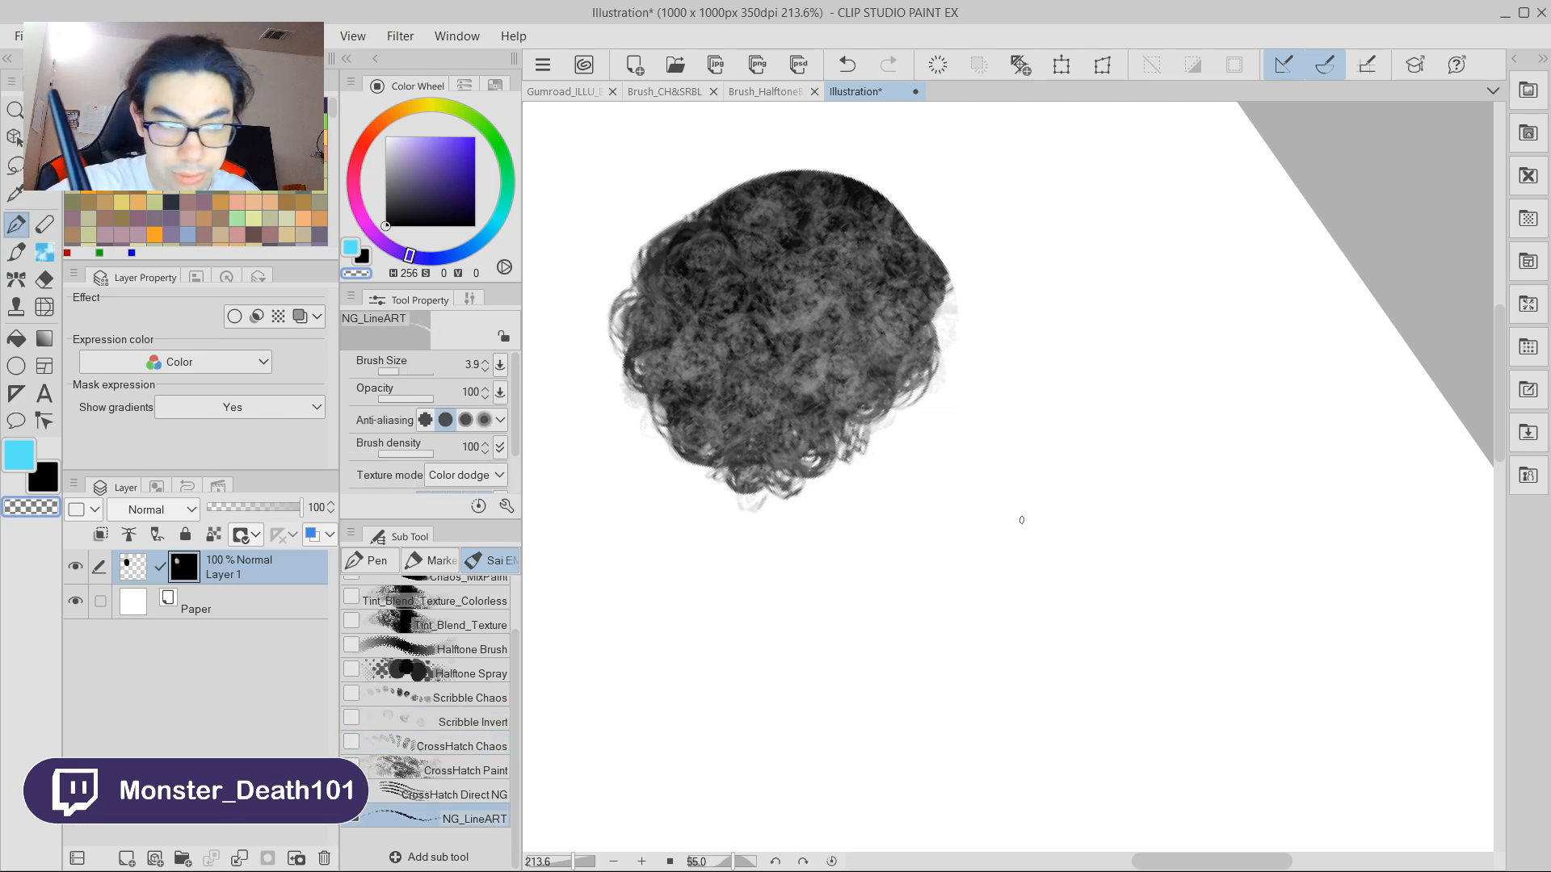
pyautogui.hotkey('ctrl', 'shift', 'n')
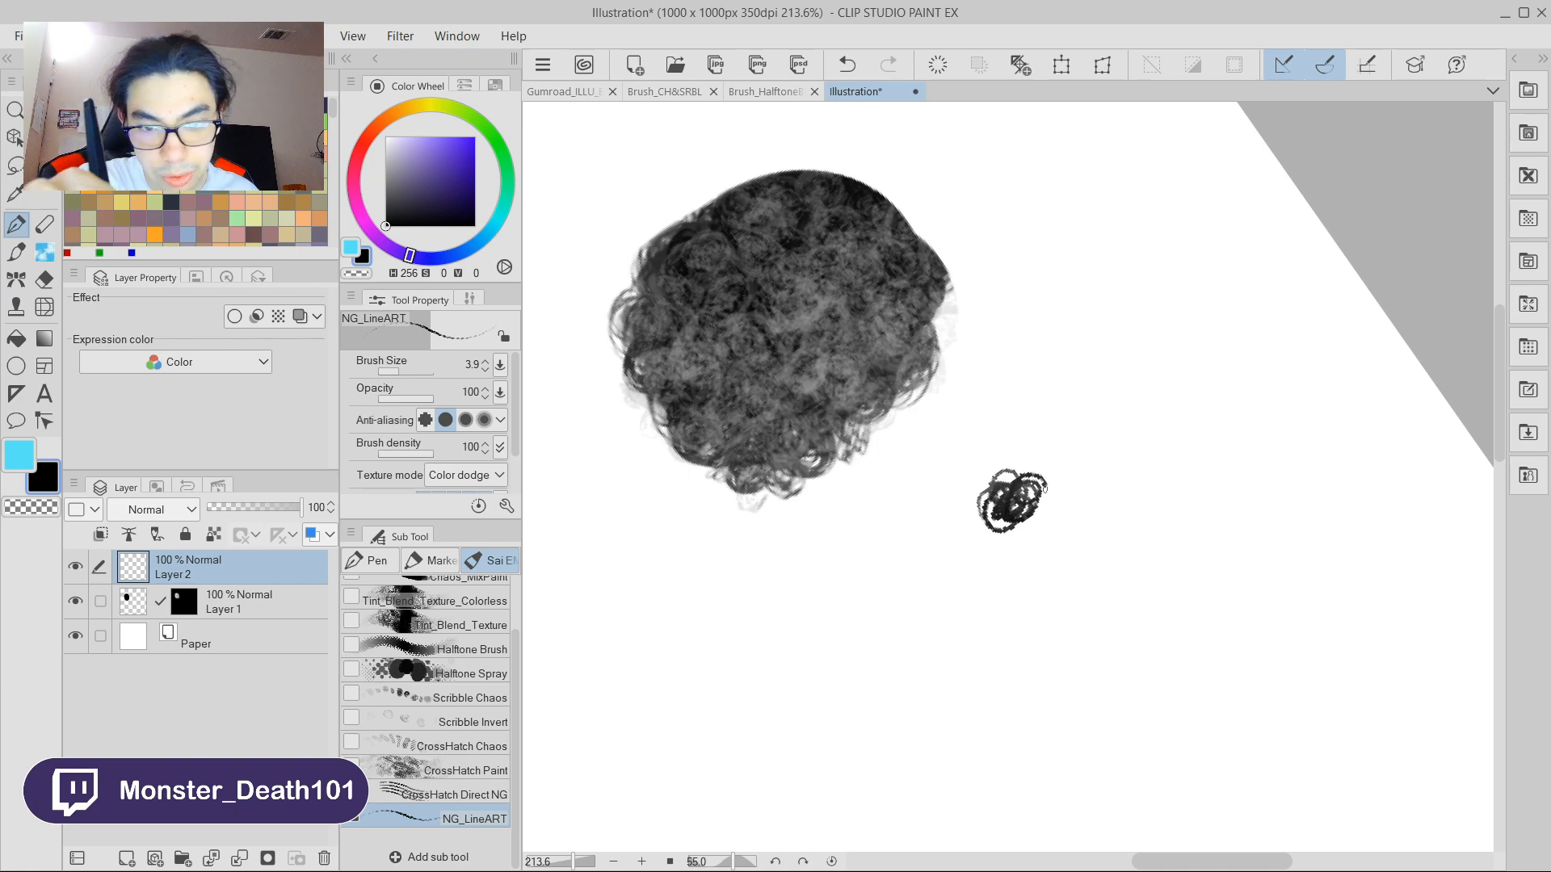
pyautogui.moveTo(1041, 499)
pyautogui.mouseDown()
pyautogui.moveTo(1009, 457)
pyautogui.moveTo(1040, 441)
pyautogui.moveTo(1046, 492)
pyautogui.moveTo(1020, 502)
pyautogui.moveTo(1030, 486)
pyautogui.moveTo(1055, 509)
pyautogui.mouseUp()
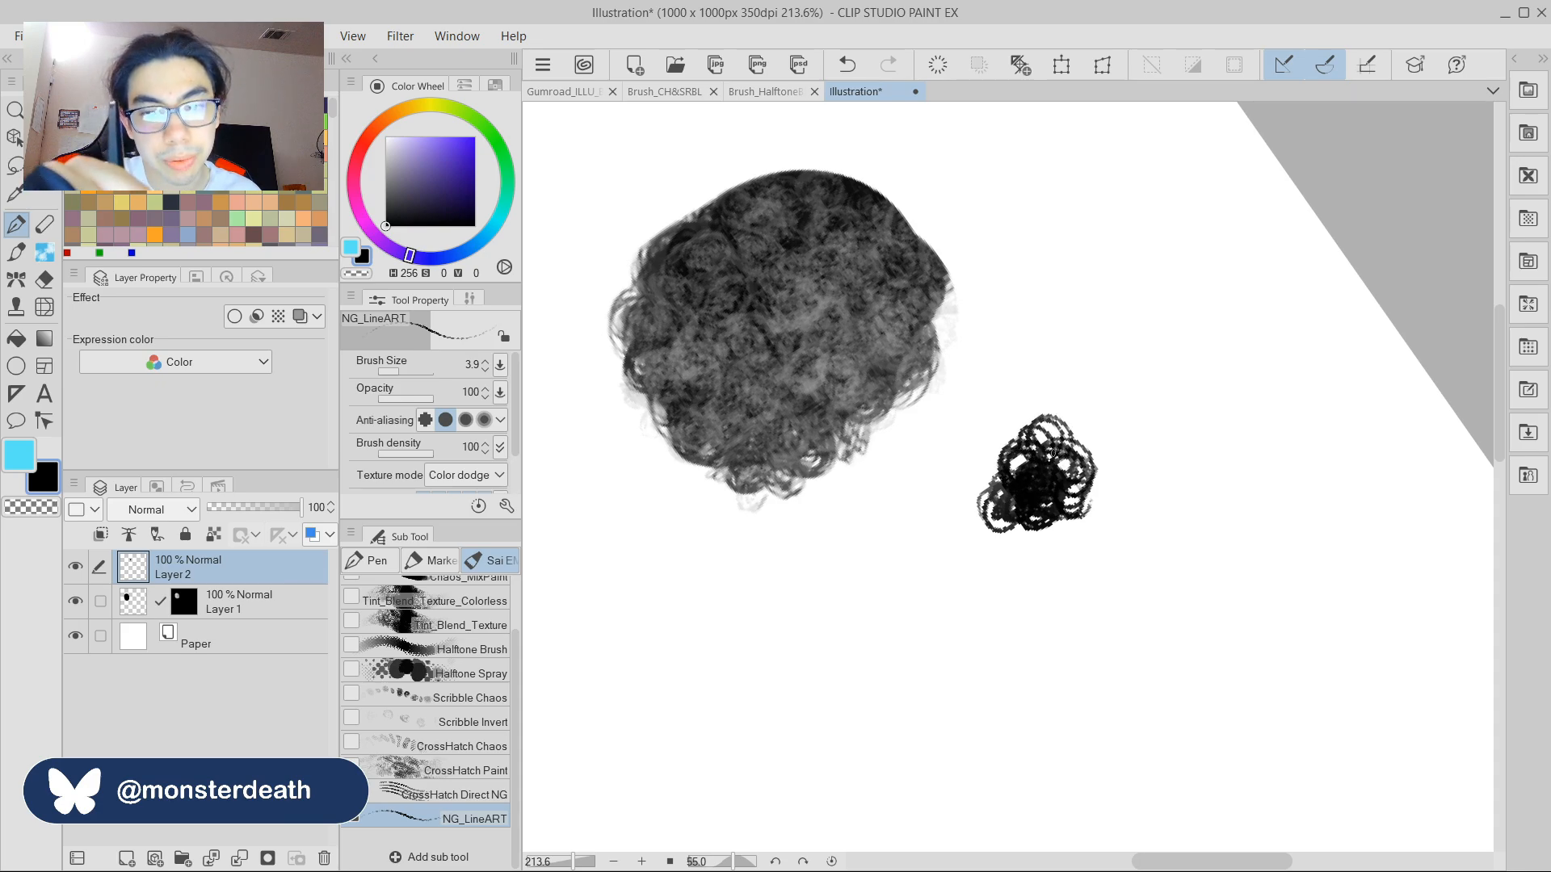
pyautogui.moveTo(1088, 471)
pyautogui.mouseDown()
pyautogui.moveTo(1091, 517)
pyautogui.moveTo(1033, 500)
pyautogui.moveTo(1075, 531)
pyautogui.moveTo(1089, 498)
pyautogui.moveTo(1091, 535)
pyautogui.moveTo(1035, 517)
pyautogui.mouseUp()
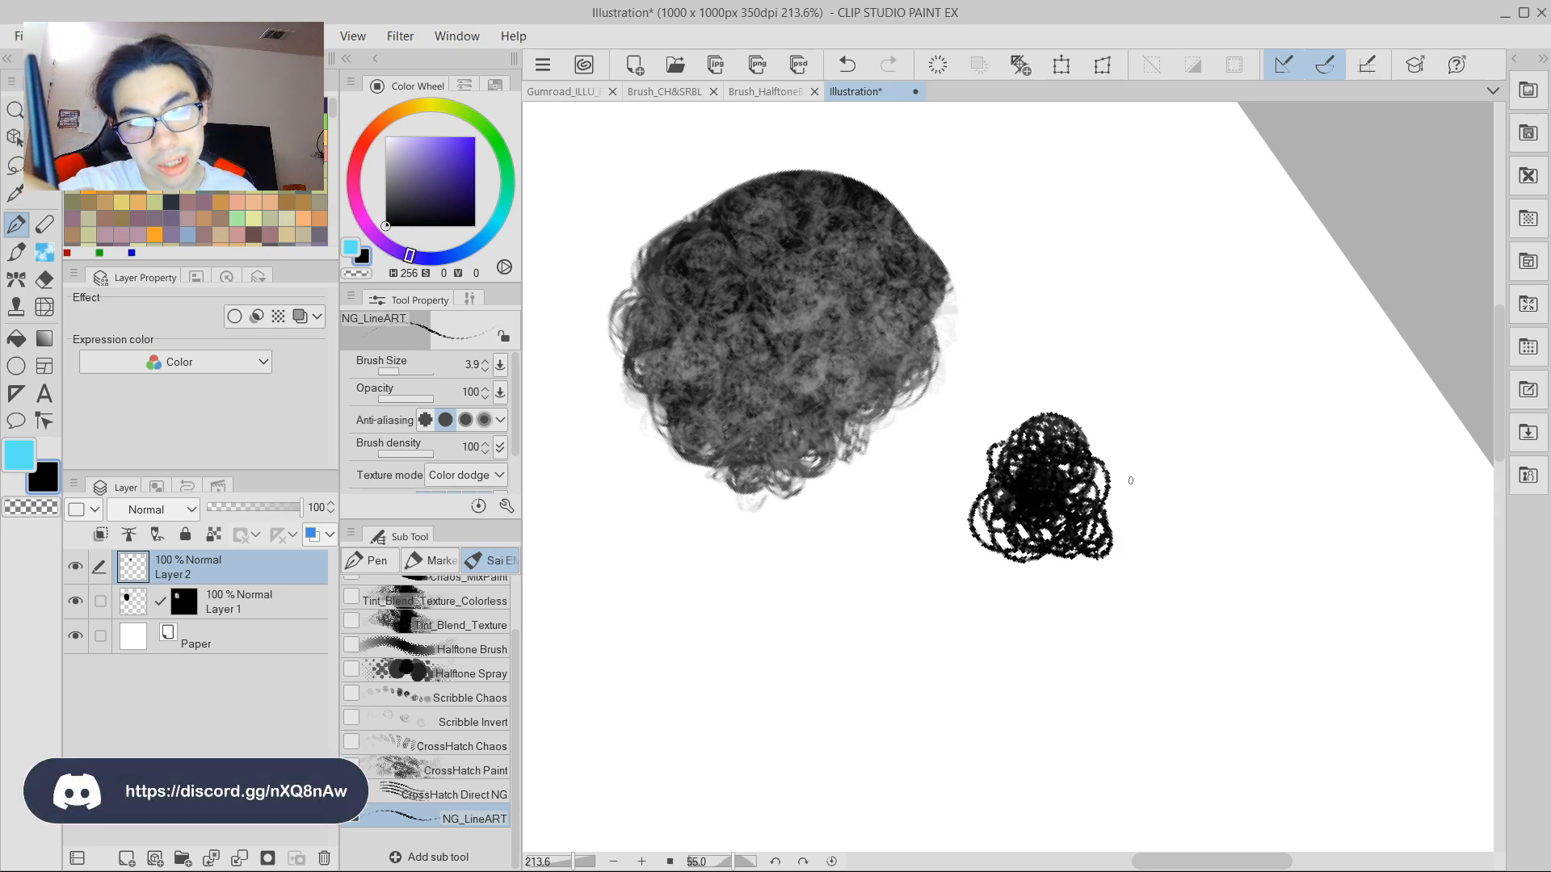
pyautogui.moveTo(979, 308); pyautogui.dragTo(1092, 395)
pyautogui.moveTo(1195, 424); pyautogui.dragTo(1034, 313)
pyautogui.moveTo(1133, 253); pyautogui.dragTo(1150, 481)
pyautogui.moveTo(1221, 384); pyautogui.dragTo(1181, 314)
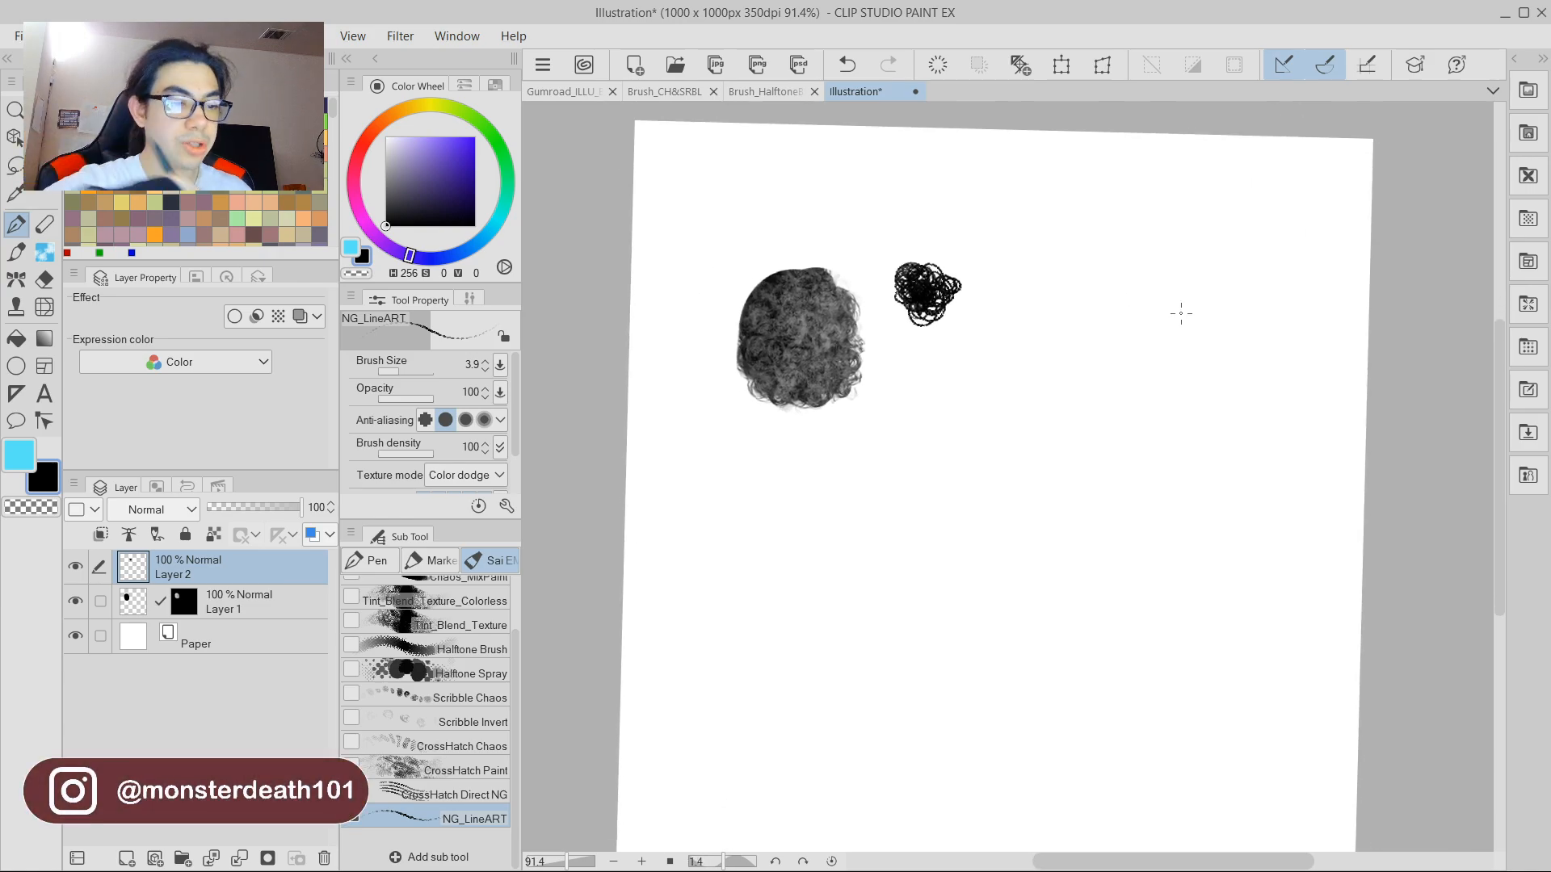
# Switch to the Brush_HalftoneBR document and examine its Halftone Brush and Halftone Spray examples in eraser and normal mode.
pyautogui.click(765, 92)
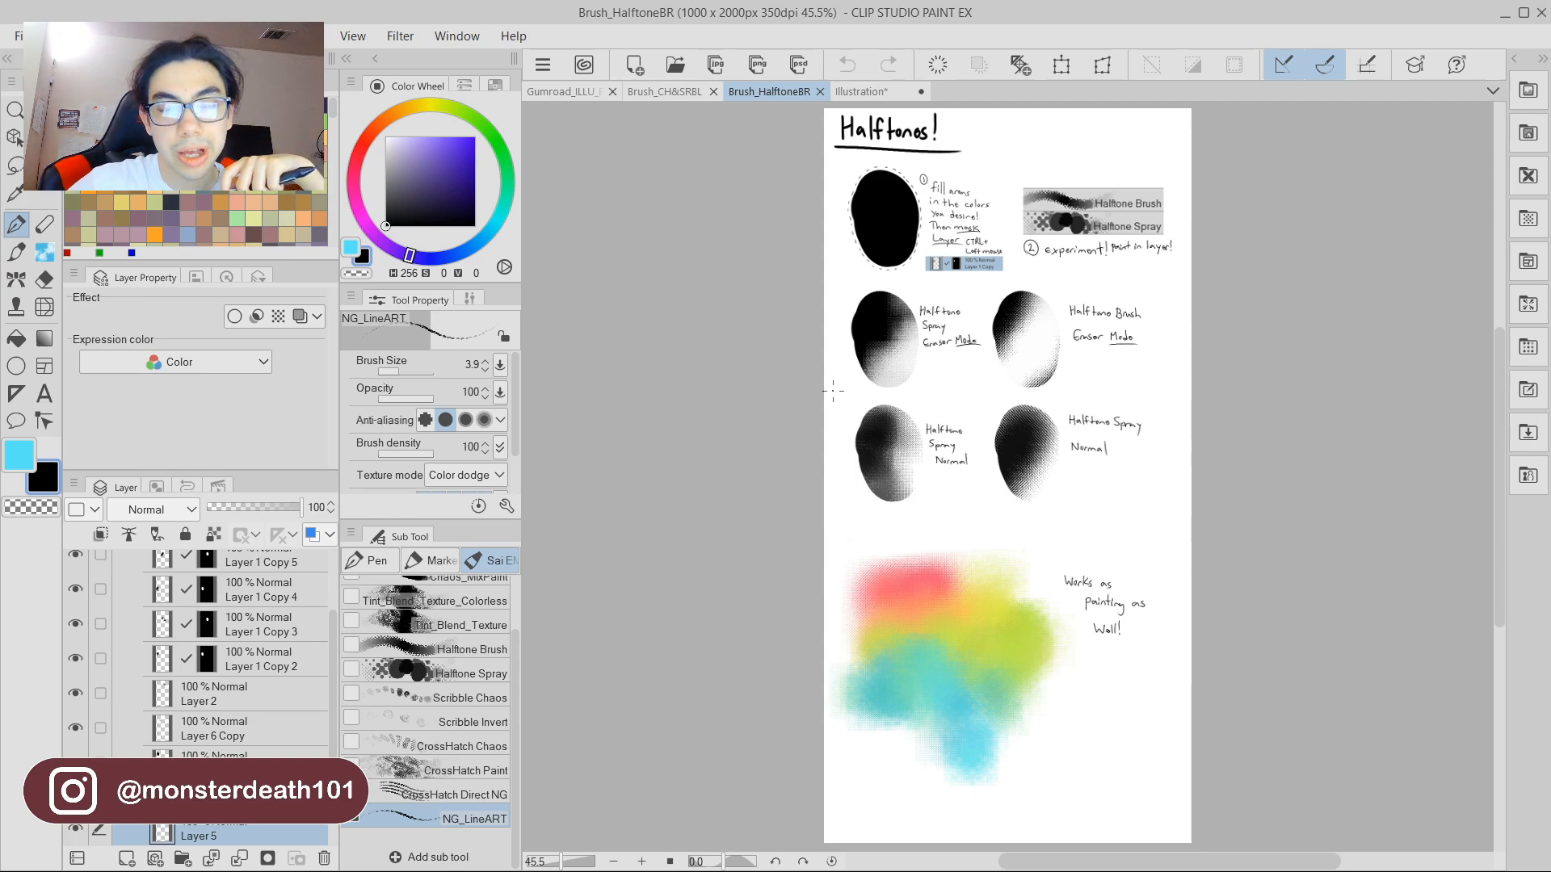
pyautogui.scroll(-3, 832, 391)
pyautogui.scroll(3, 886, 299)
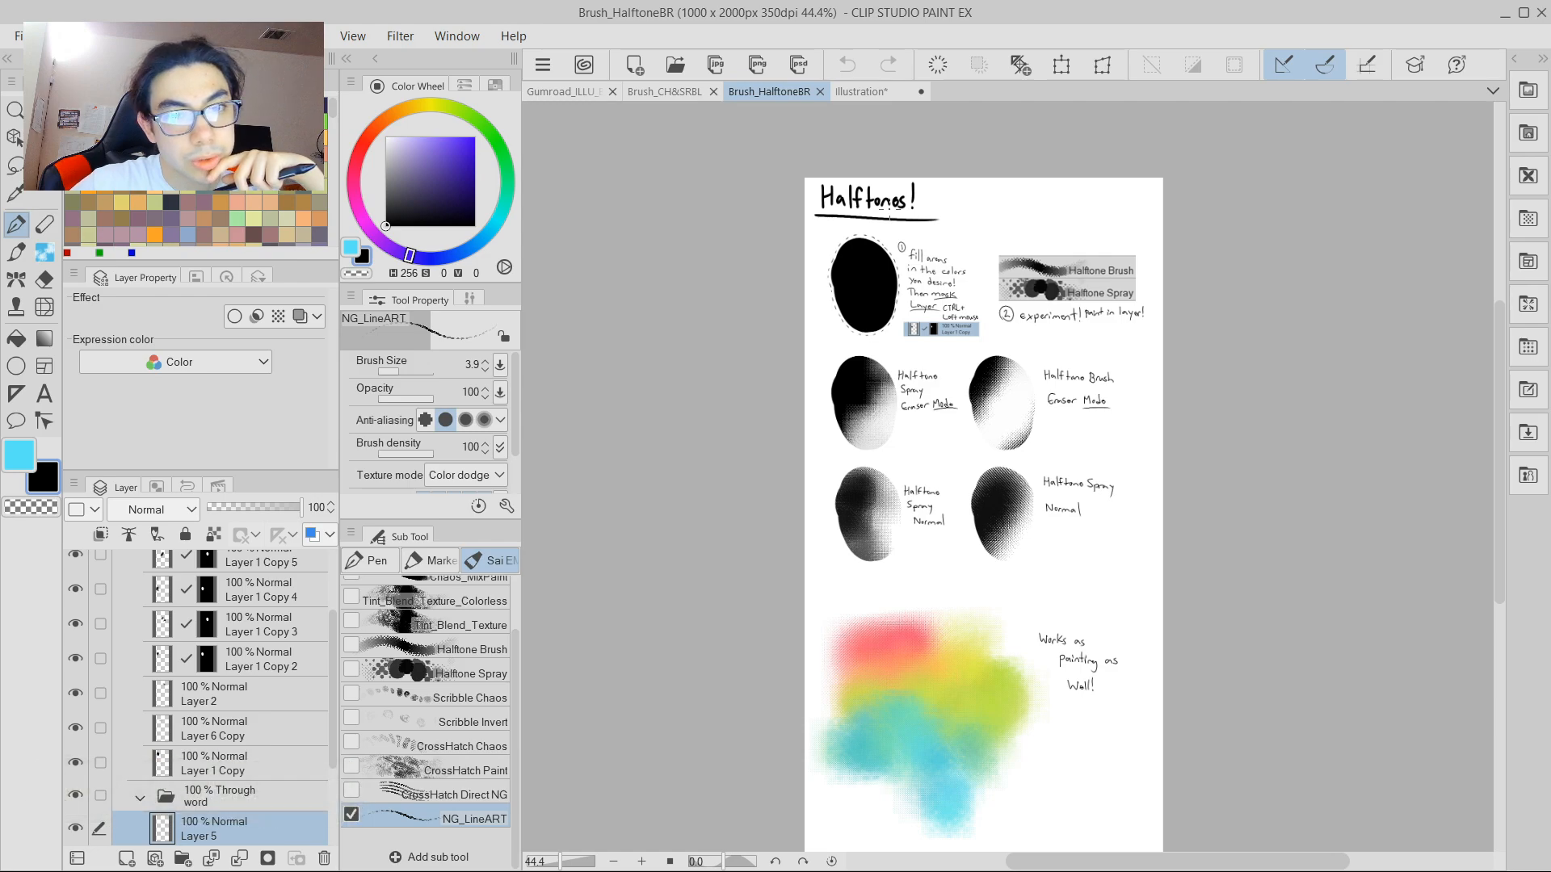
pyautogui.scroll(2, 891, 282)
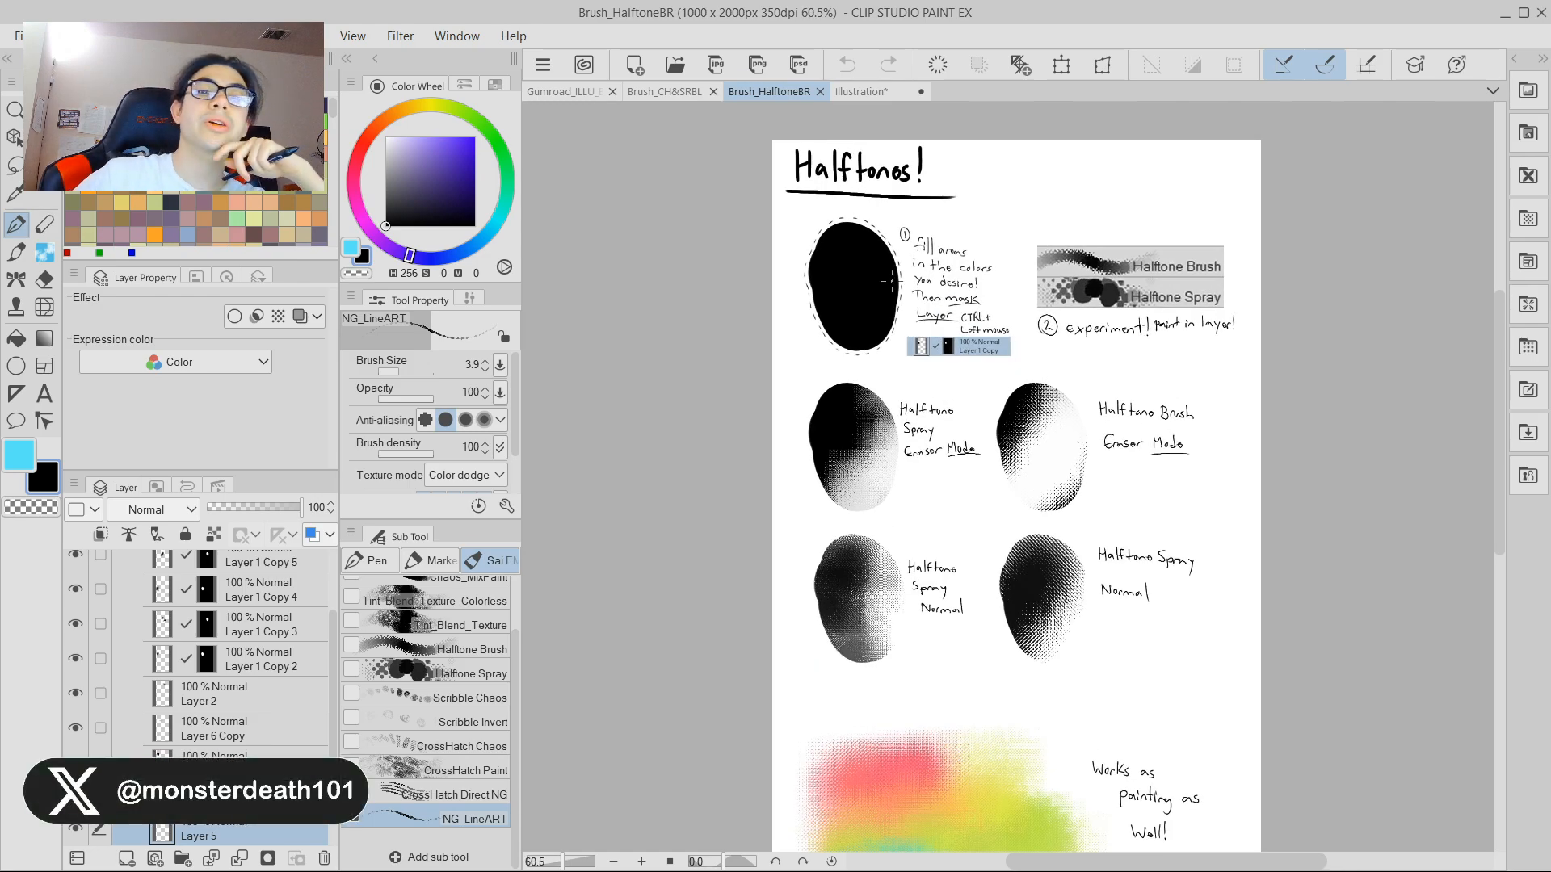
pyautogui.scroll(-2, 941, 261)
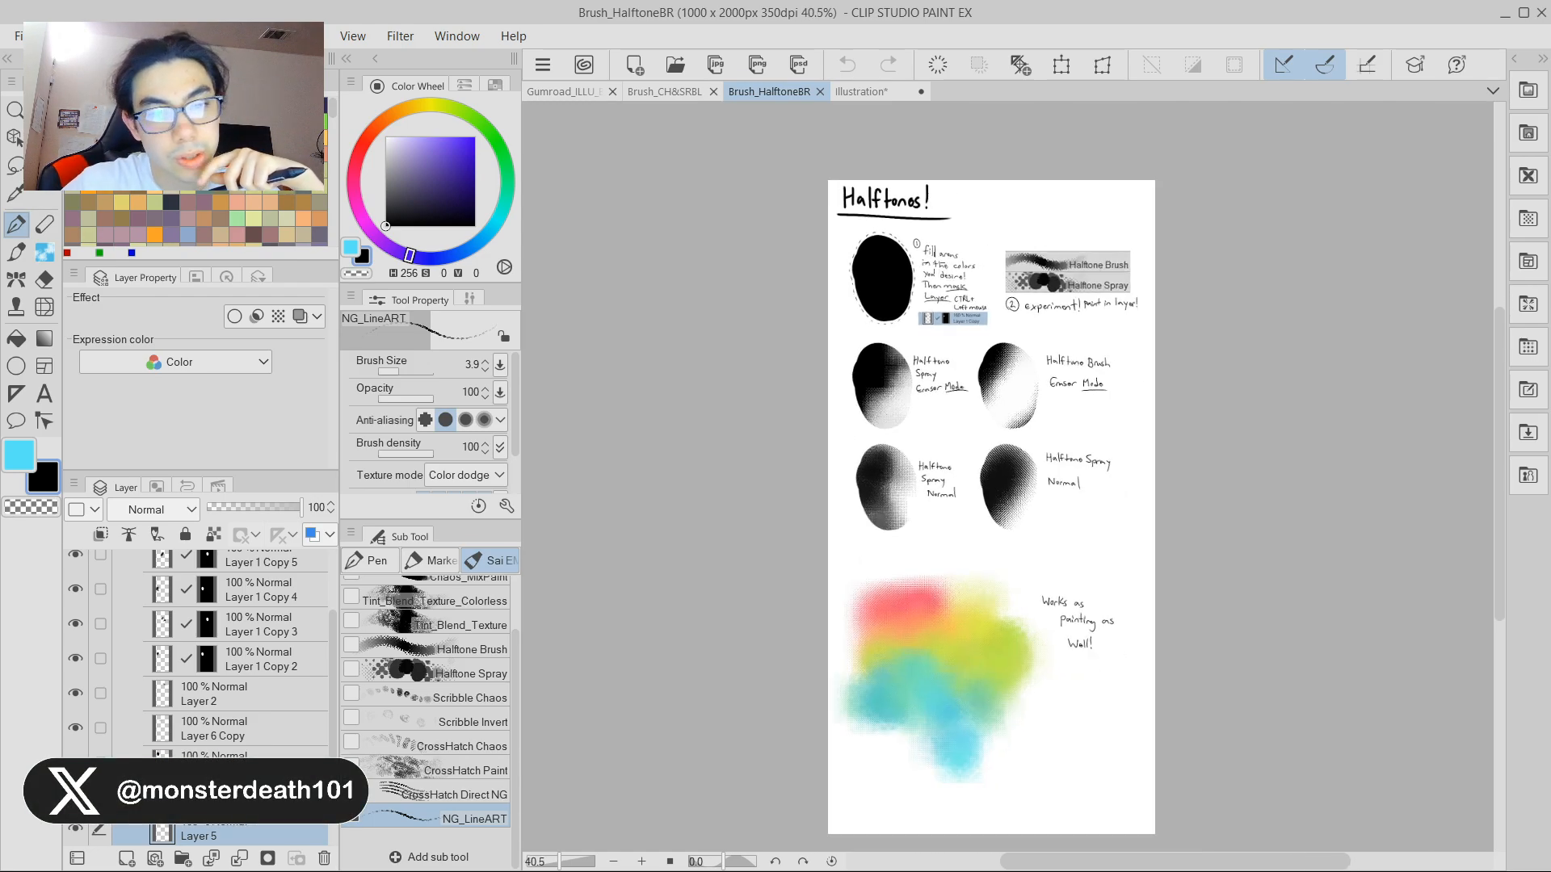
pyautogui.scroll(5, 1068, 277)
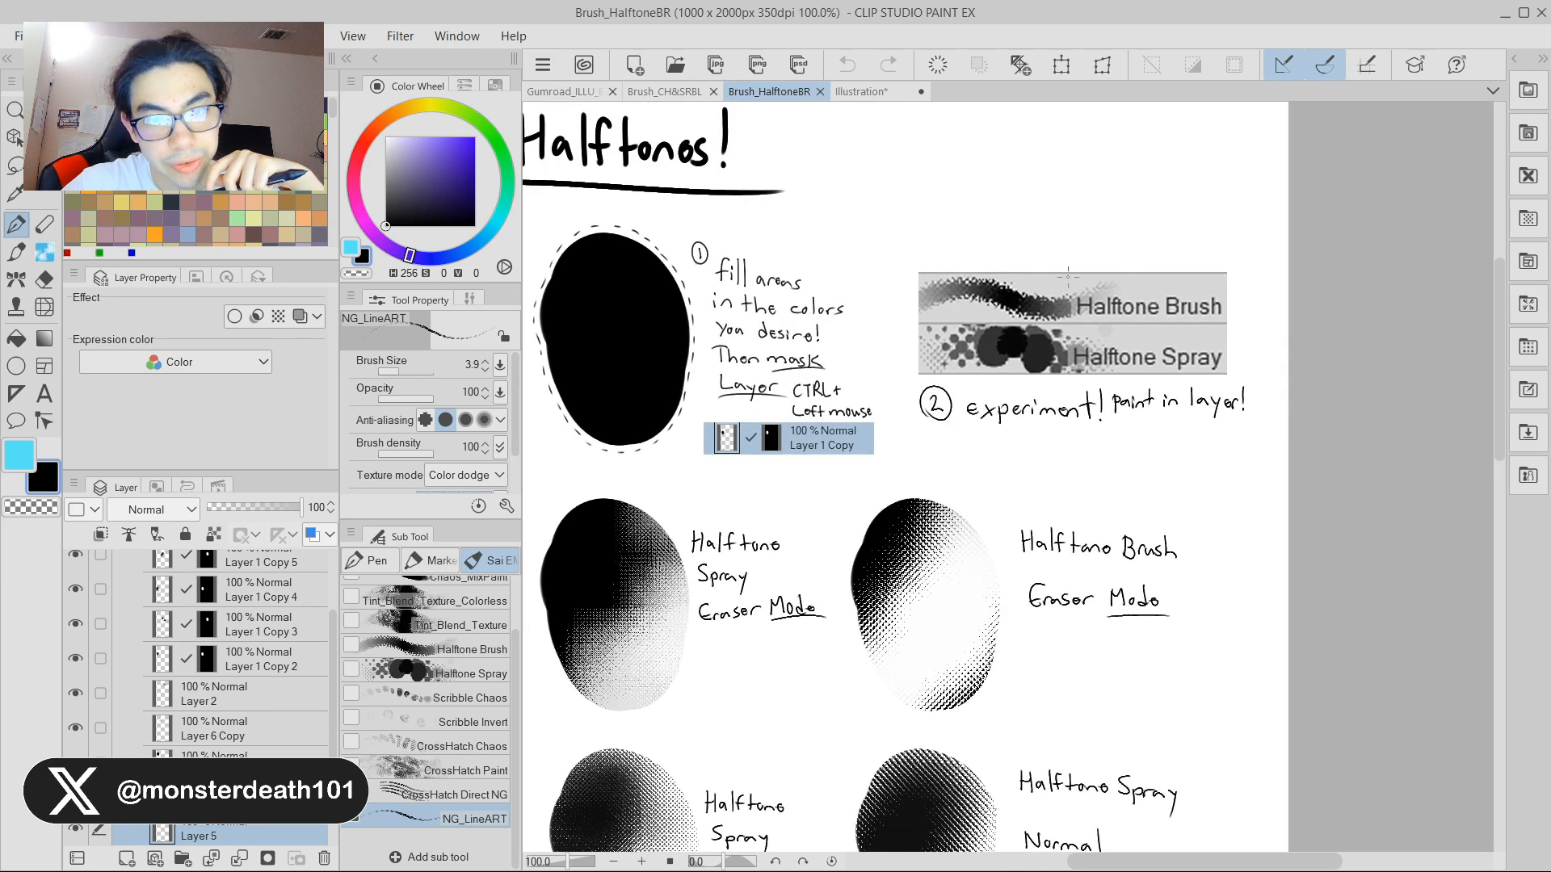
pyautogui.scroll(-3, 1008, 237)
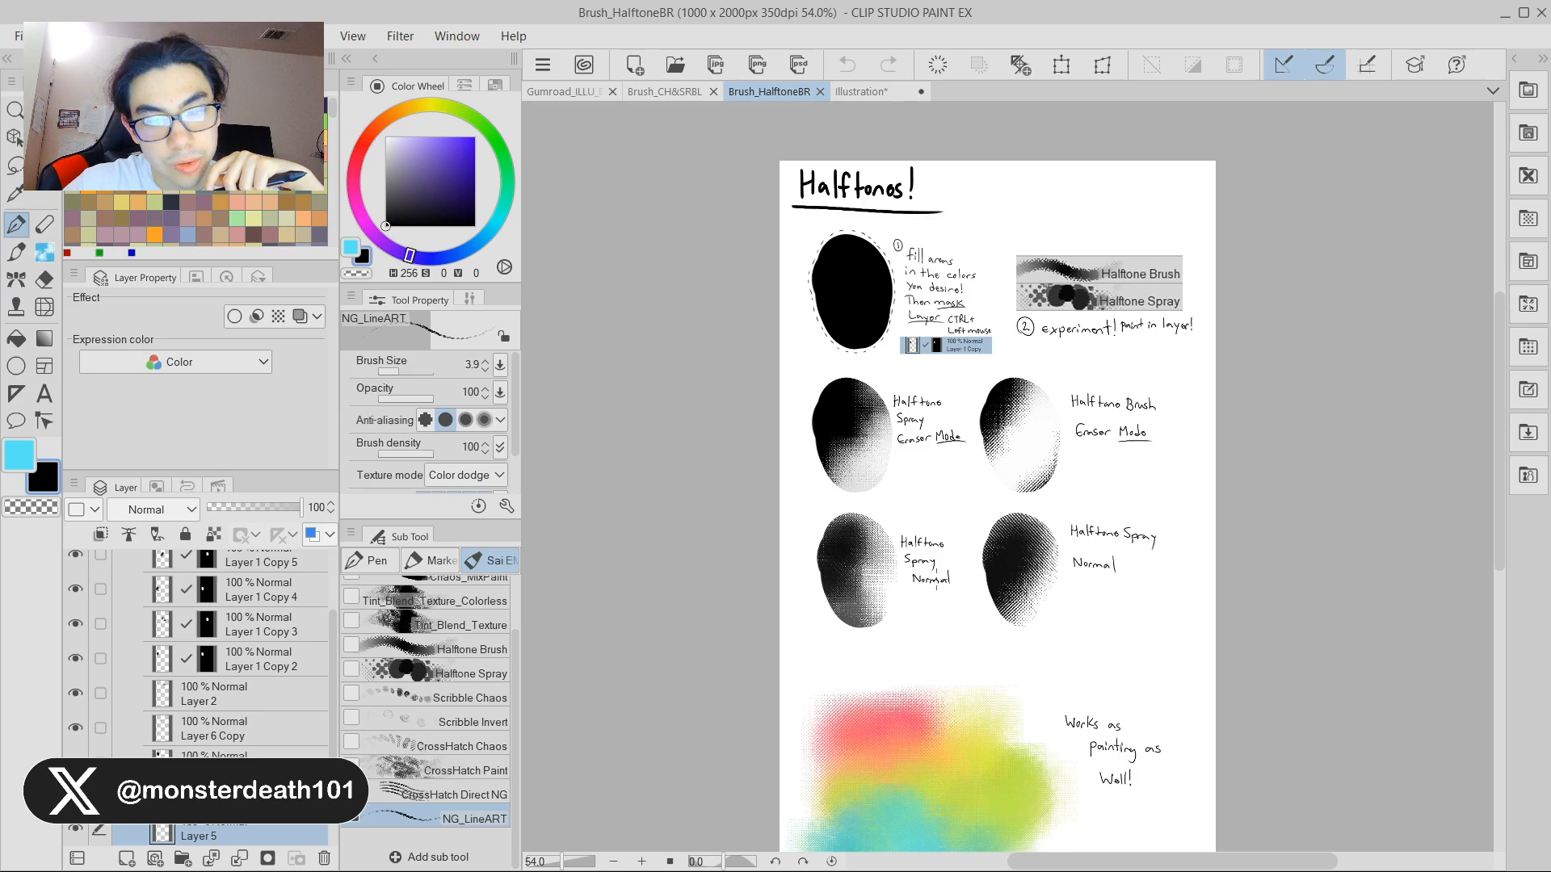
pyautogui.scroll(5, 888, 436)
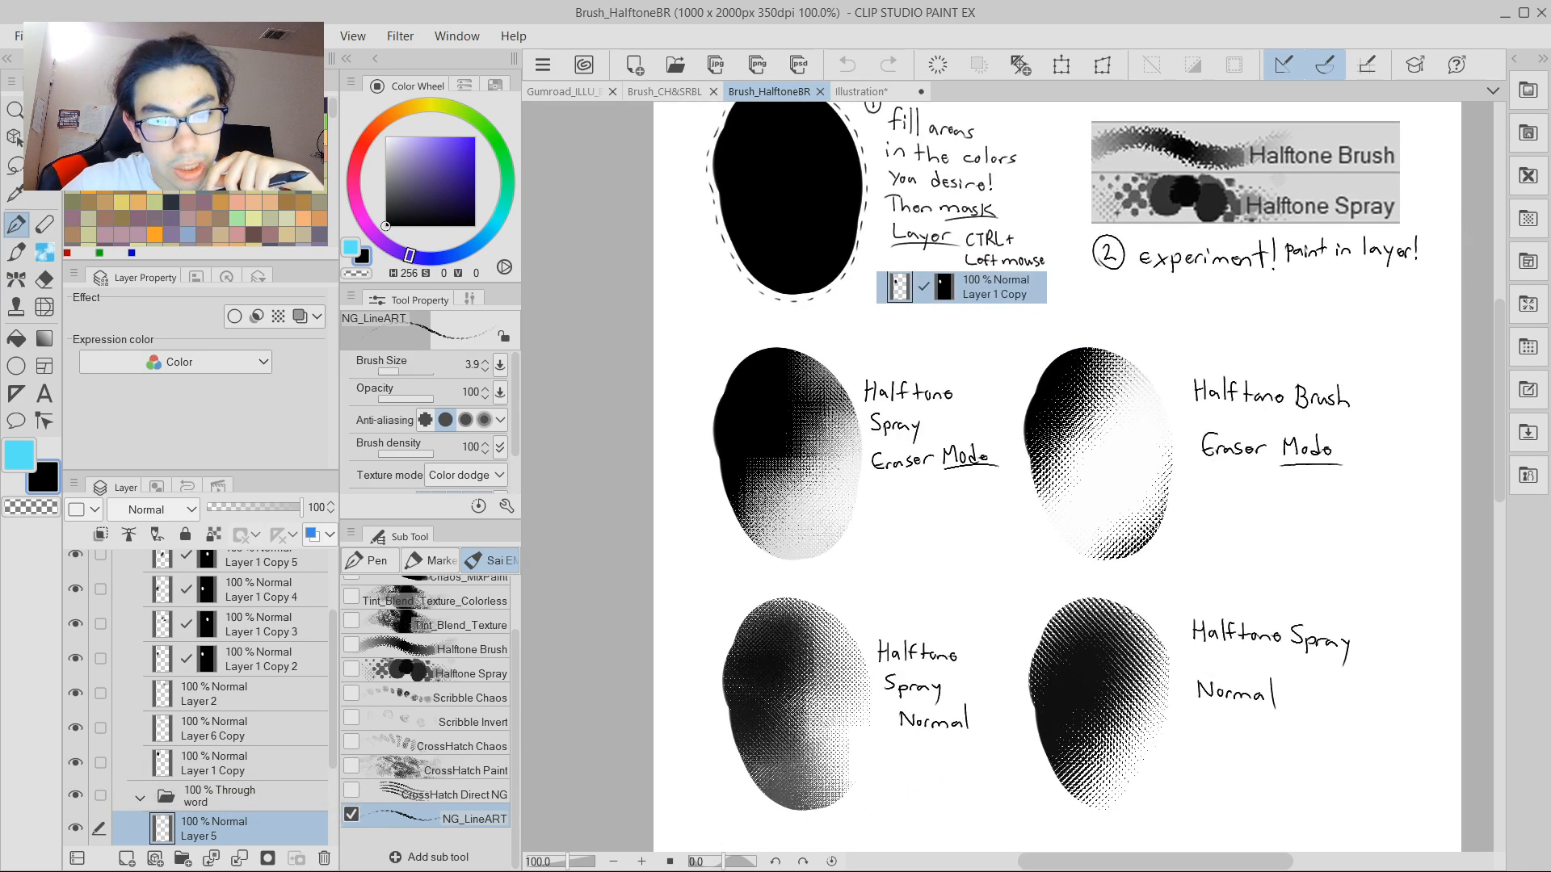
pyautogui.scroll(-4, 888, 436)
pyautogui.scroll(4, 889, 436)
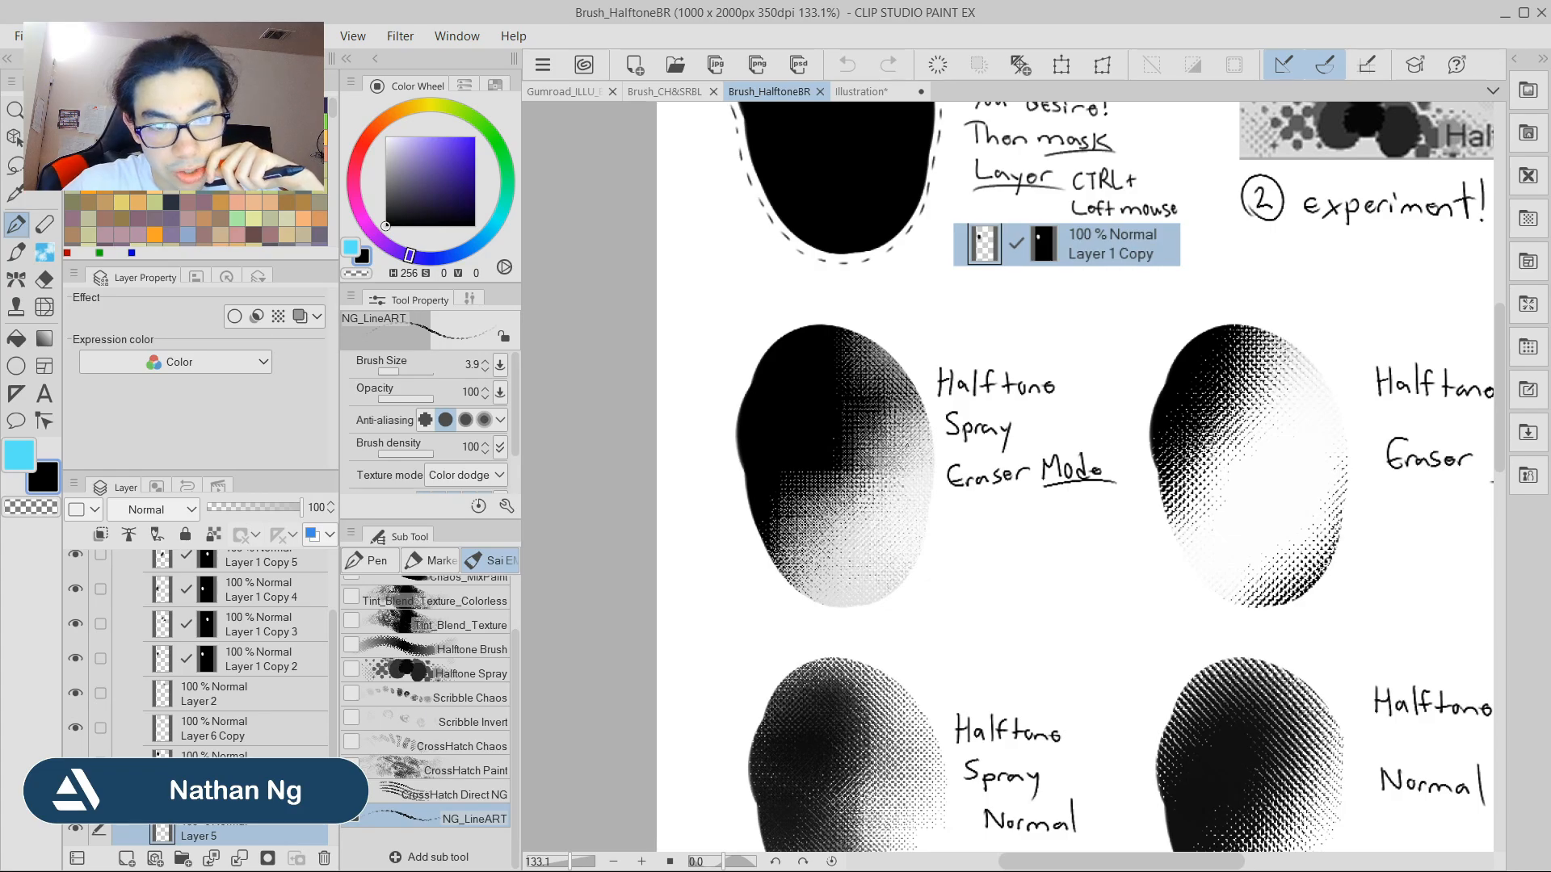
pyautogui.scroll(-2, 814, 444)
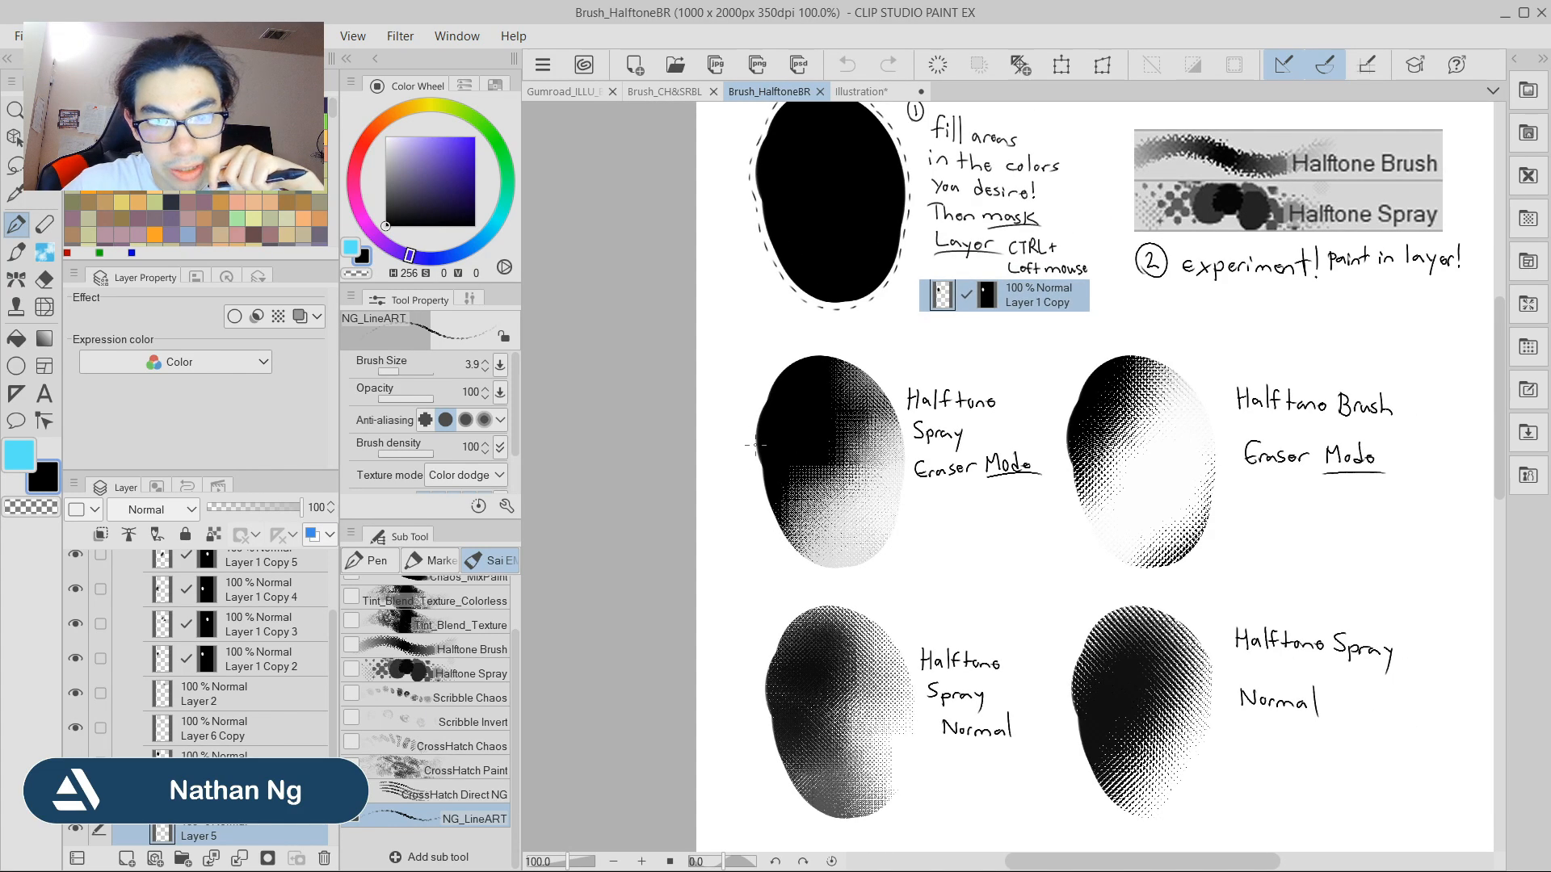
pyautogui.scroll(-3, 1042, 444)
pyautogui.scroll(3, 1178, 445)
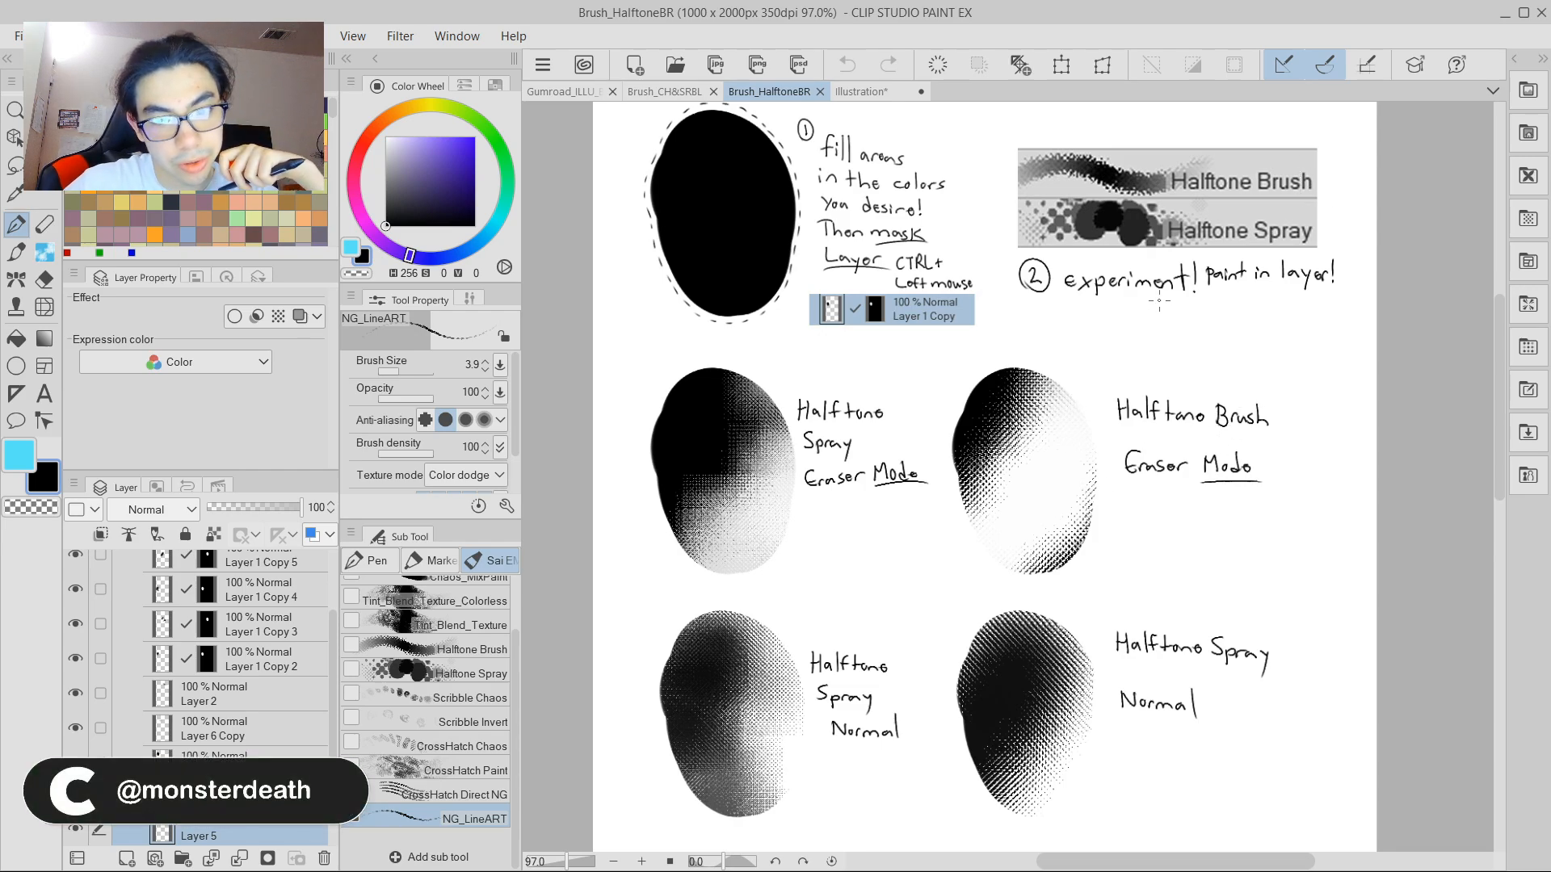
pyautogui.scroll(-3, 626, 514)
pyautogui.scroll(3, 893, 633)
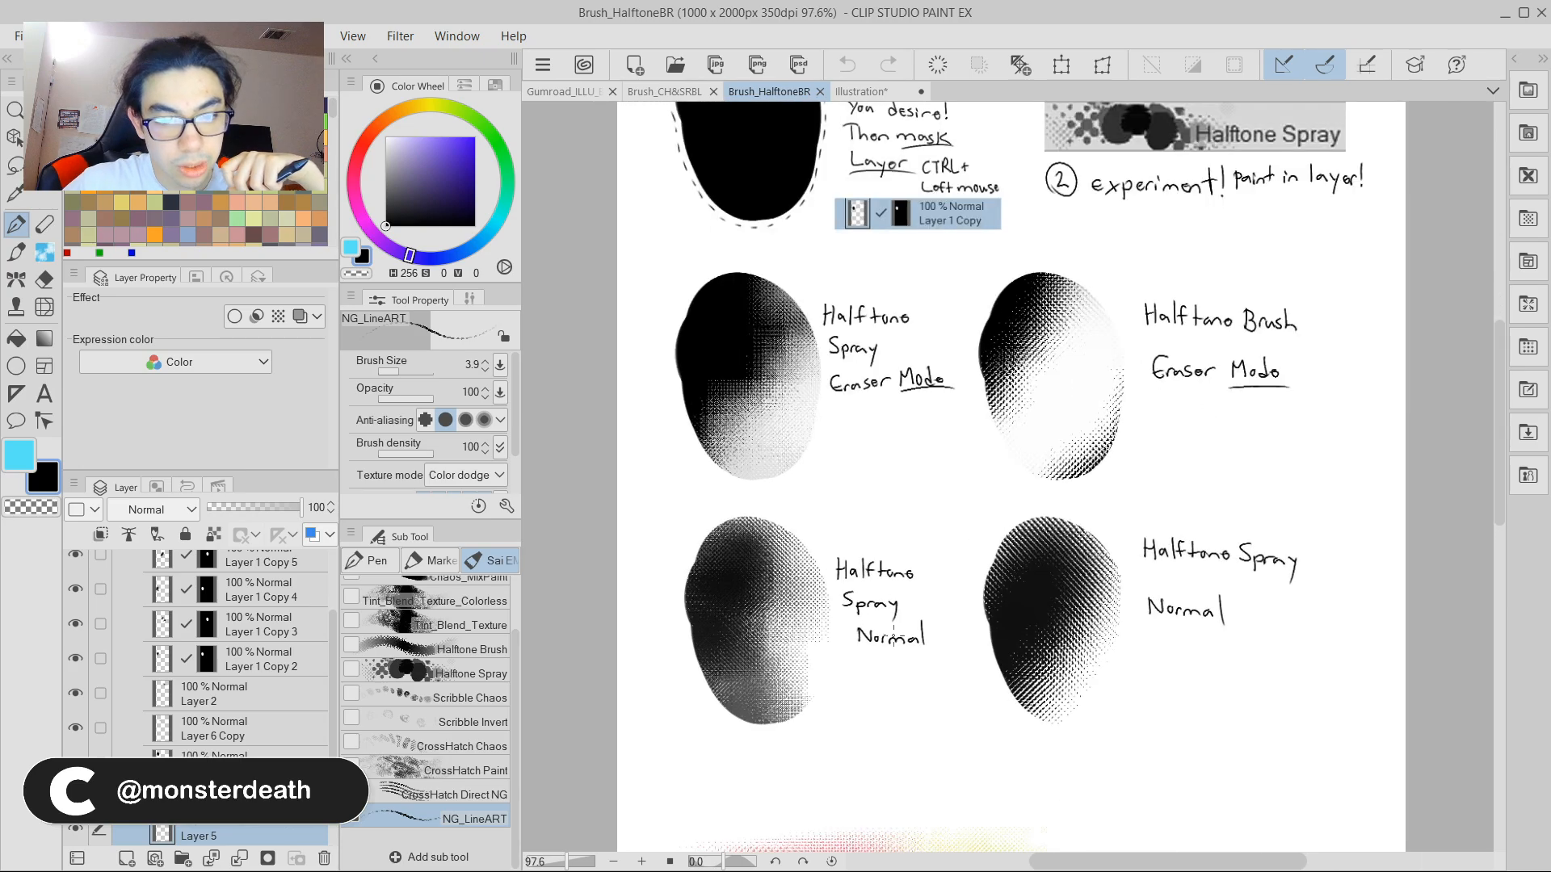
pyautogui.scroll(2, 852, 617)
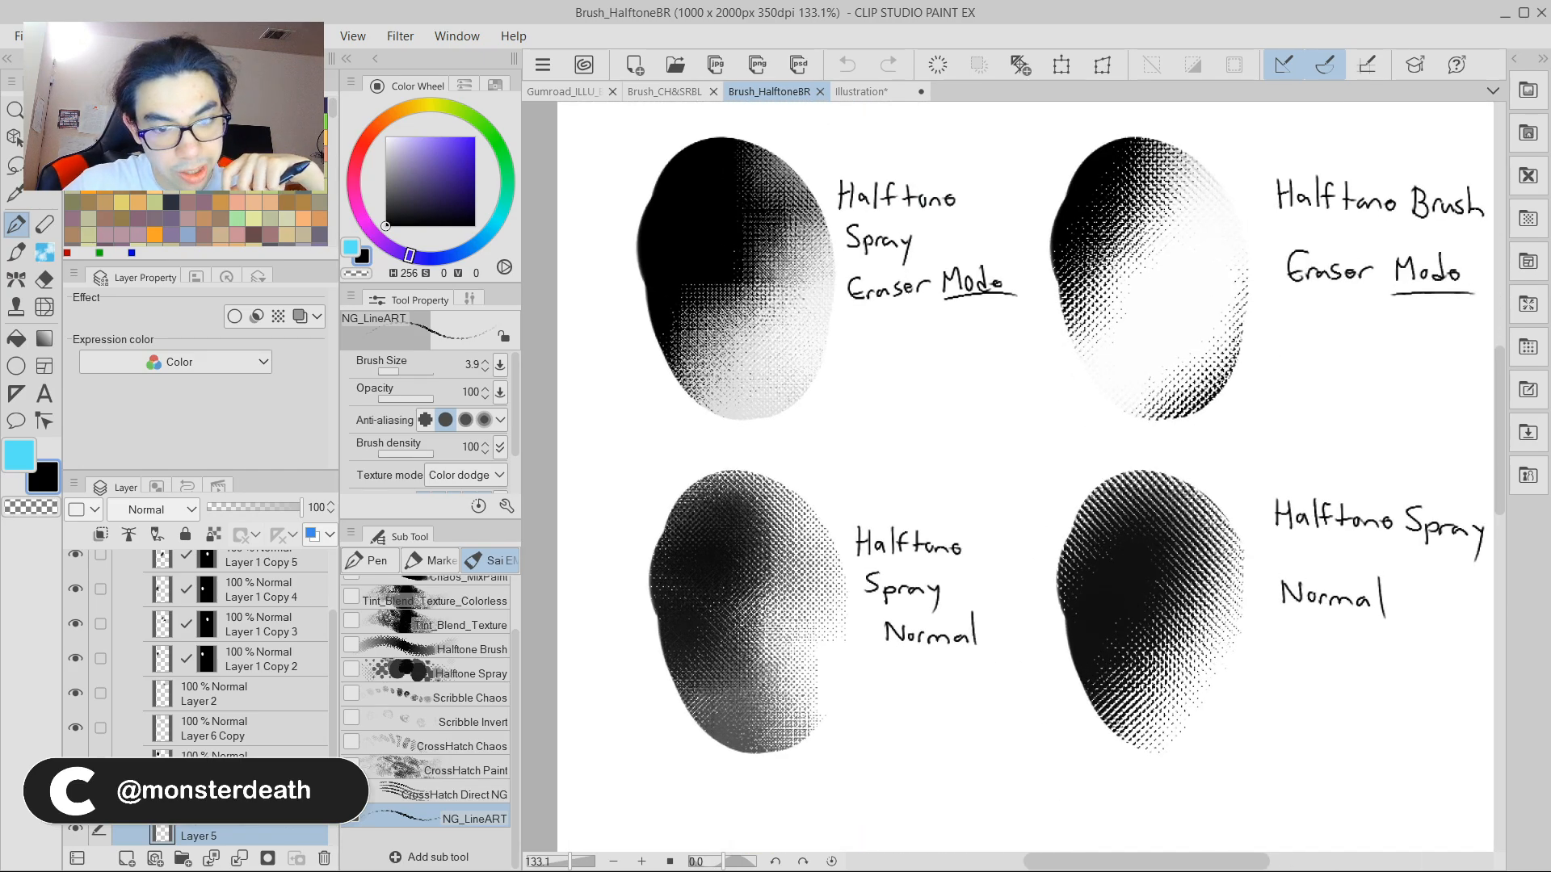
# Examine the remaining halftone reference examples, down to the colour painting sample at the end of the sheet.
pyautogui.scroll(-3, 879, 436)
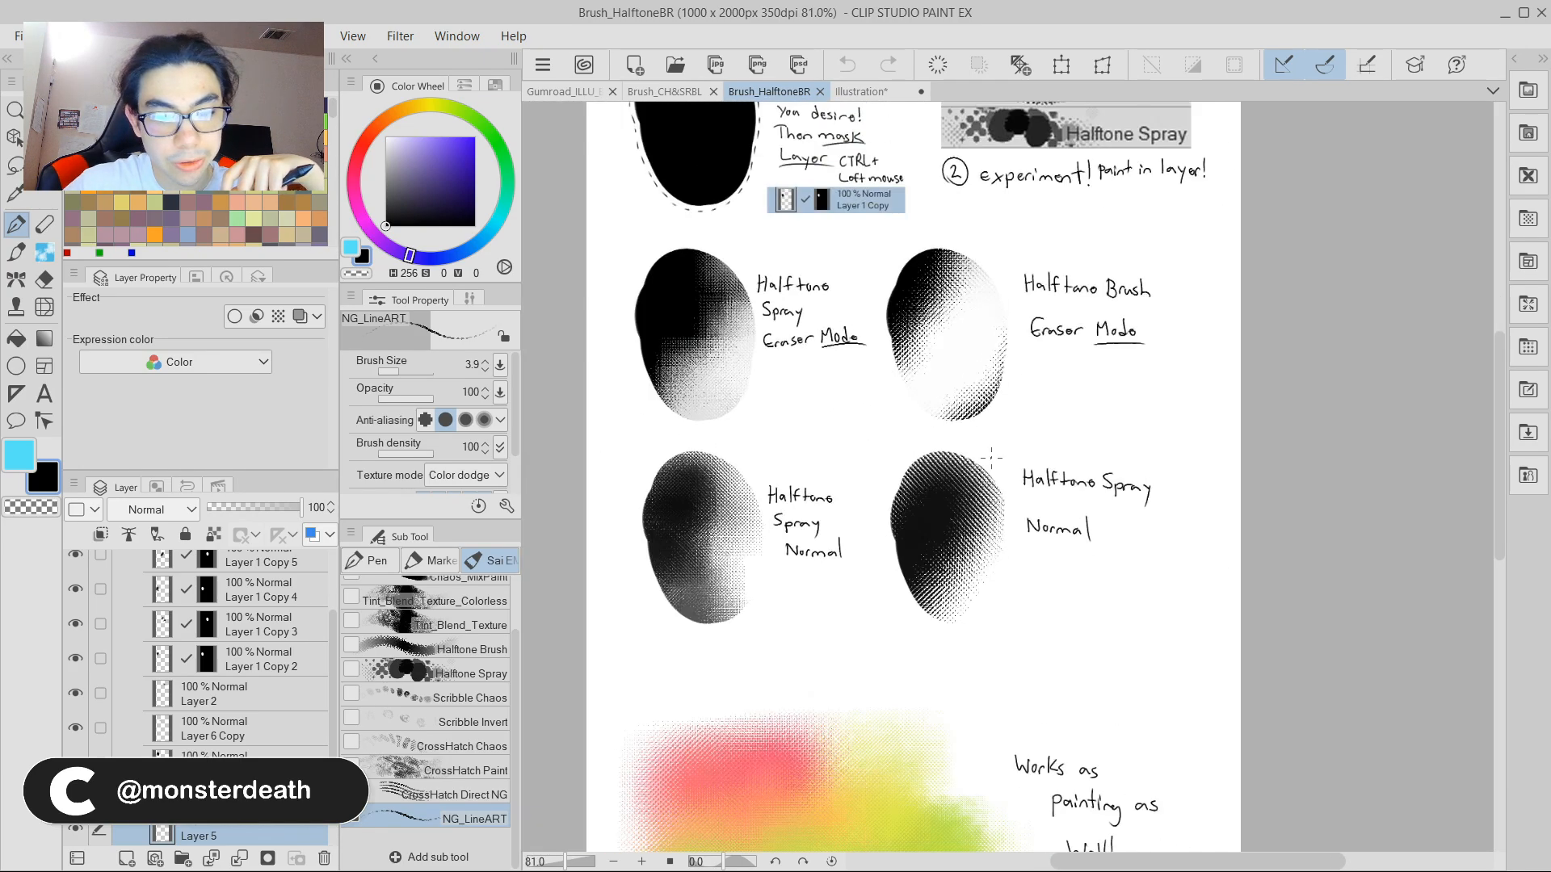
pyautogui.scroll(1, 899, 836)
pyautogui.scroll(3, 898, 836)
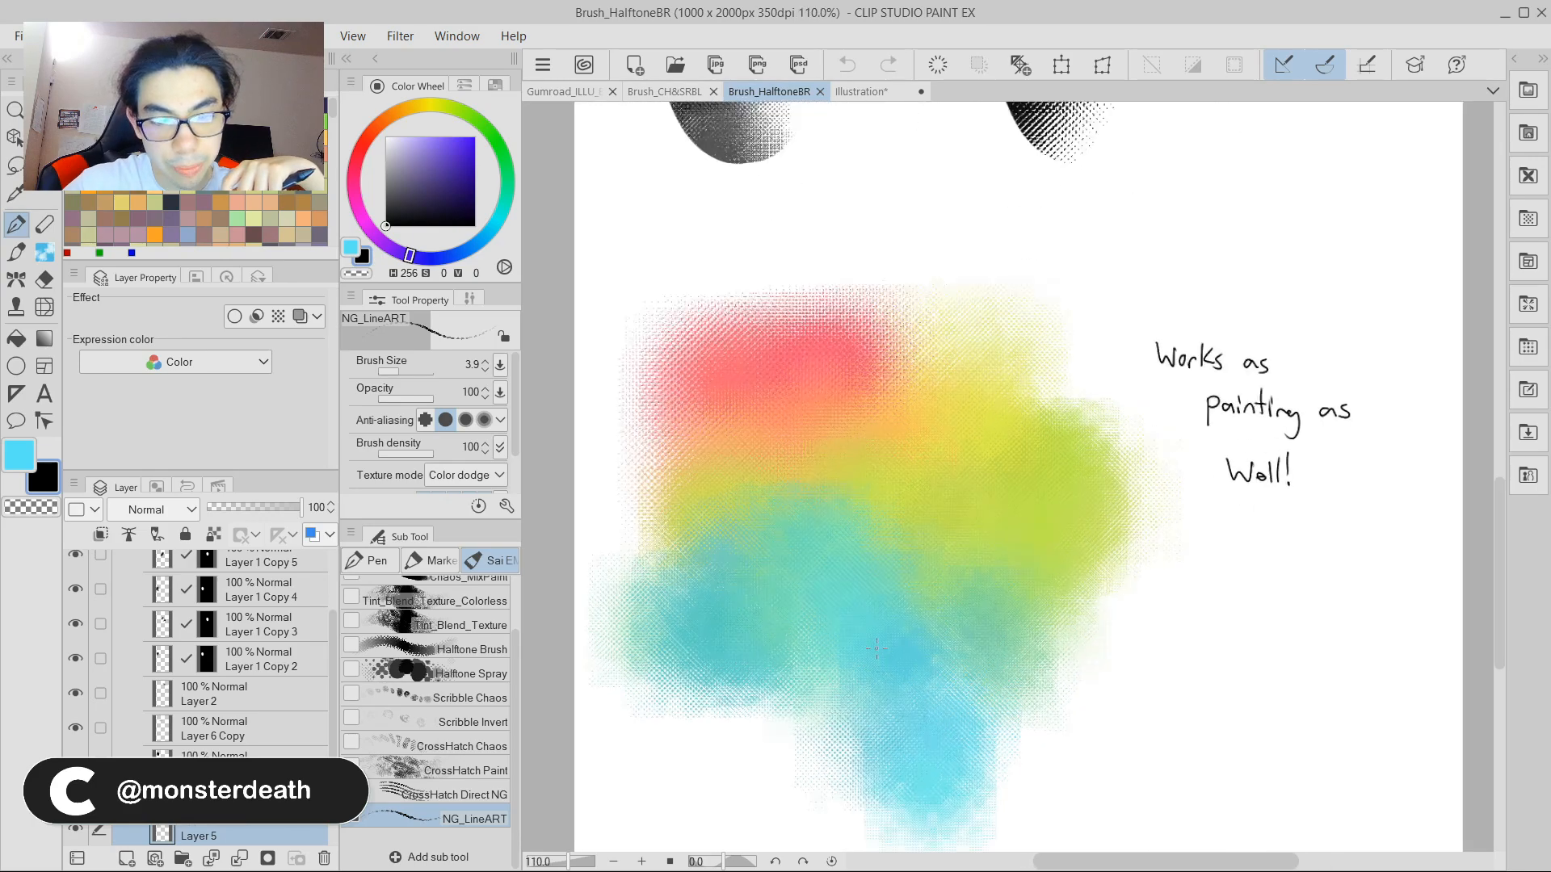
pyautogui.scroll(-2, 839, 581)
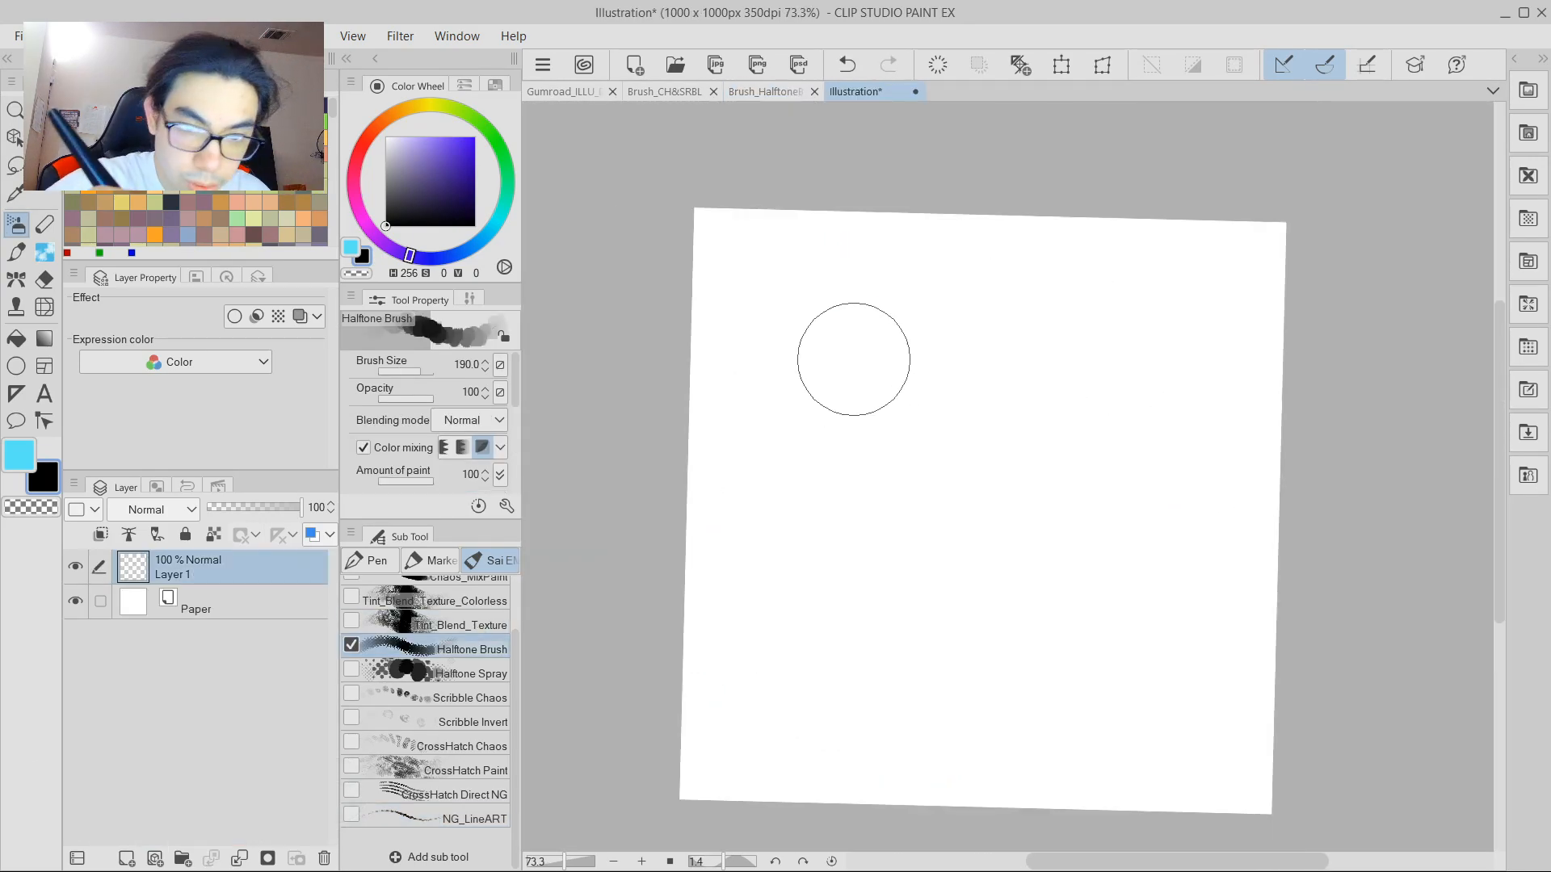
# Try single diagonal black strokes with the Halftone Brush at size 190 on the blank illustration canvas, undoing each one.
pyautogui.moveTo(808, 311)
pyautogui.mouseDown()
pyautogui.moveTo(929, 436)
pyautogui.moveTo(1099, 376)
pyautogui.mouseUp()
pyautogui.hotkey('ctrl', 'z')
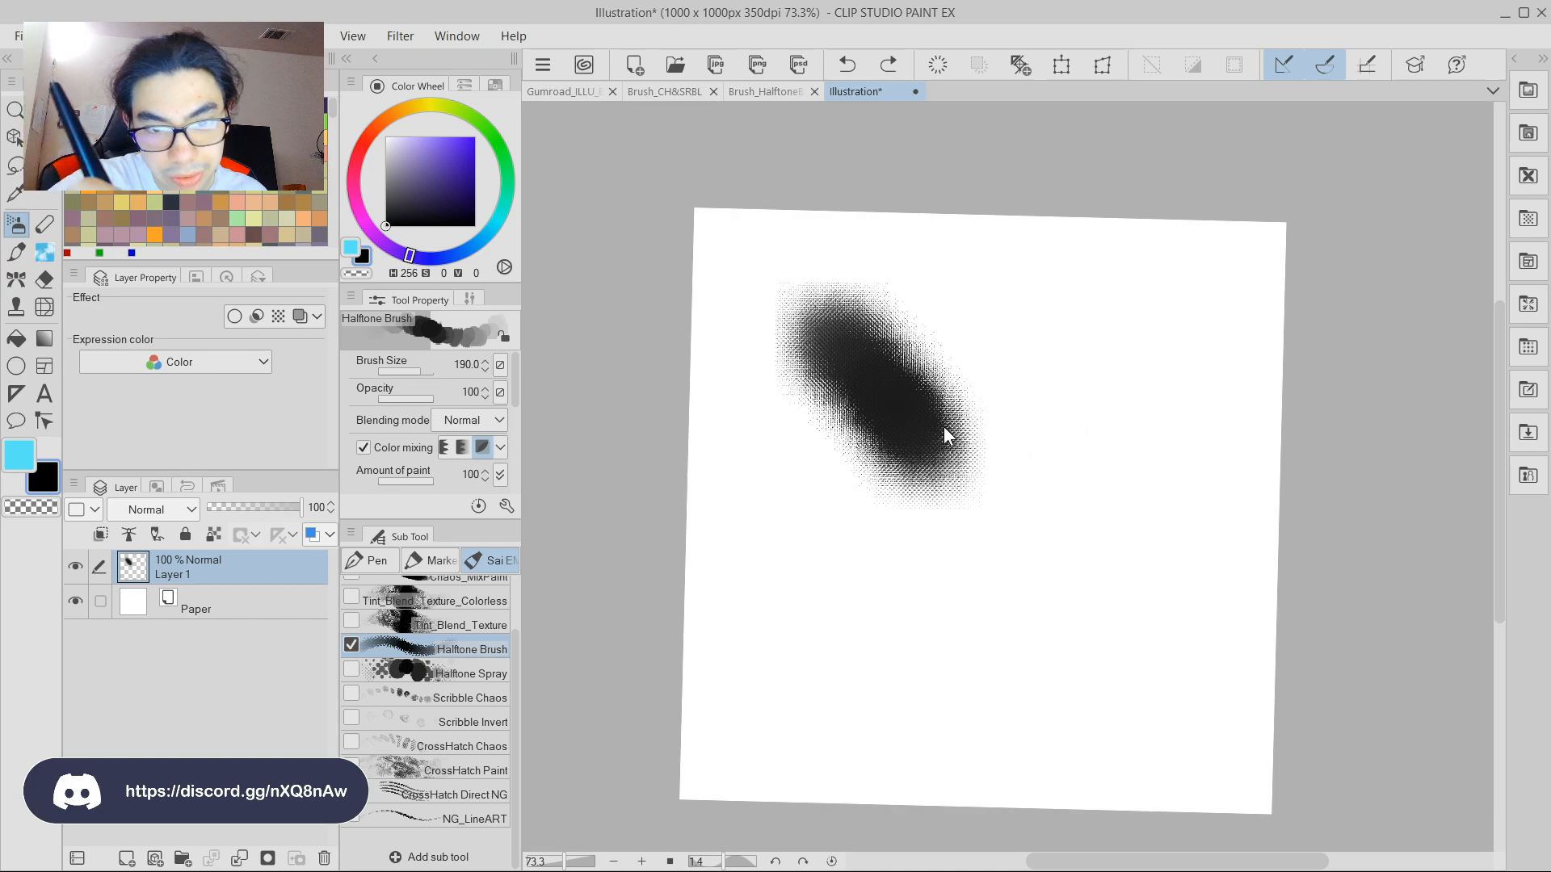
pyautogui.hotkey('ctrl', 'z')
pyautogui.moveTo(865, 348); pyautogui.dragTo(929, 505)
pyautogui.hotkey('ctrl', 'z')
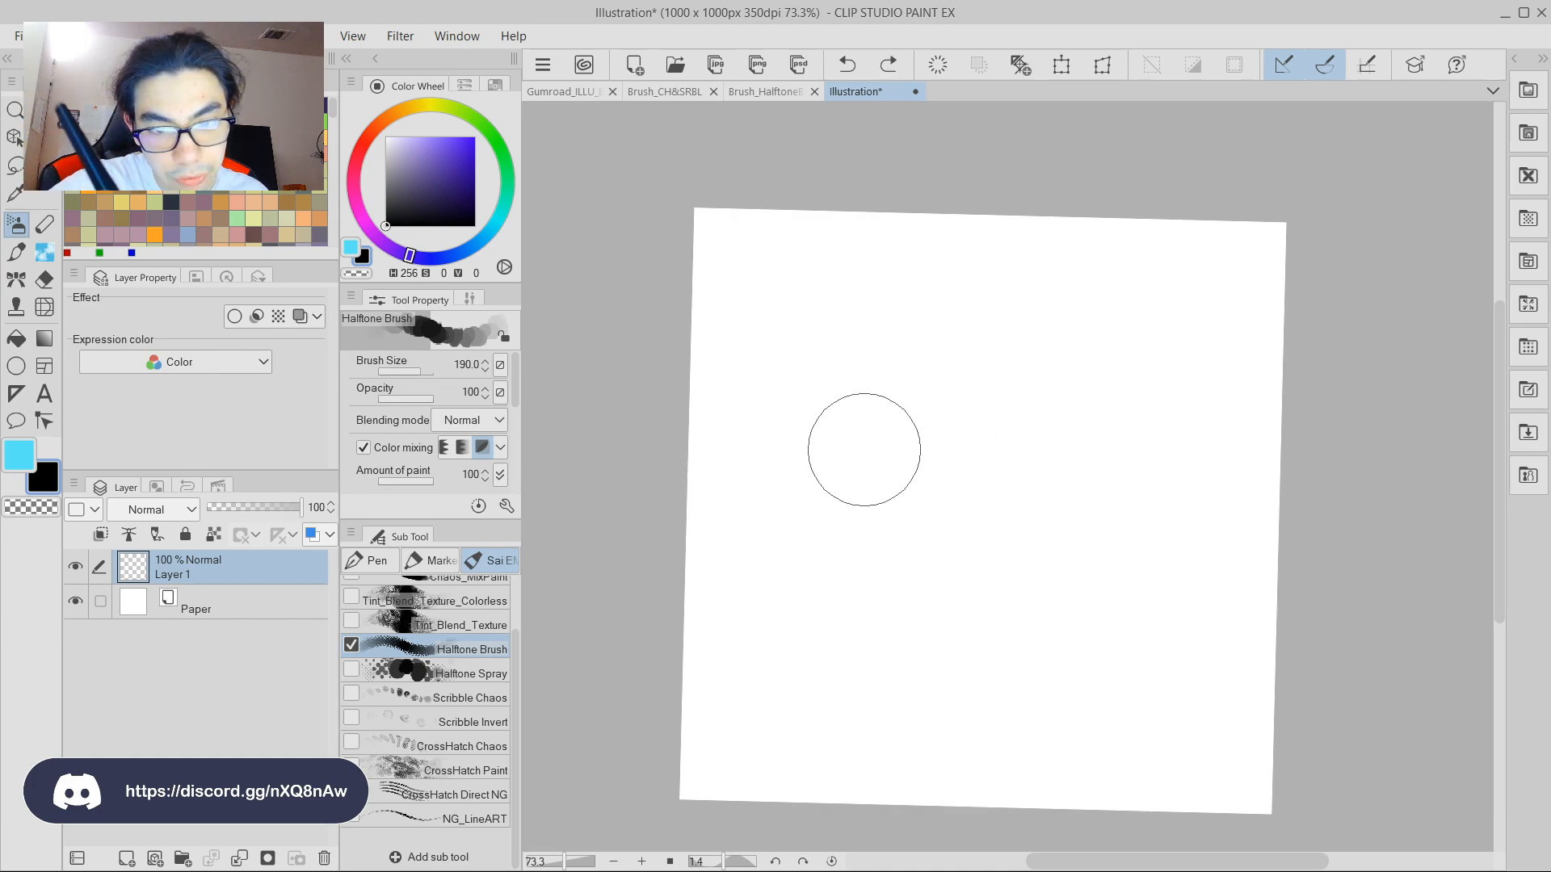
# Try a patch of overlapping black Halftone Brush strokes at size 190 and undo all of them.
pyautogui.moveTo(893, 315)
pyautogui.mouseDown()
pyautogui.moveTo(908, 406)
pyautogui.moveTo(985, 311)
pyautogui.moveTo(945, 432)
pyautogui.moveTo(932, 373)
pyautogui.moveTo(1004, 353)
pyautogui.moveTo(979, 335)
pyautogui.moveTo(994, 440)
pyautogui.mouseUp()
pyautogui.hotkey('ctrl', 'z')
pyautogui.hotkey('ctrl', 'z')
pyautogui.hotkey('ctrl', 'z')
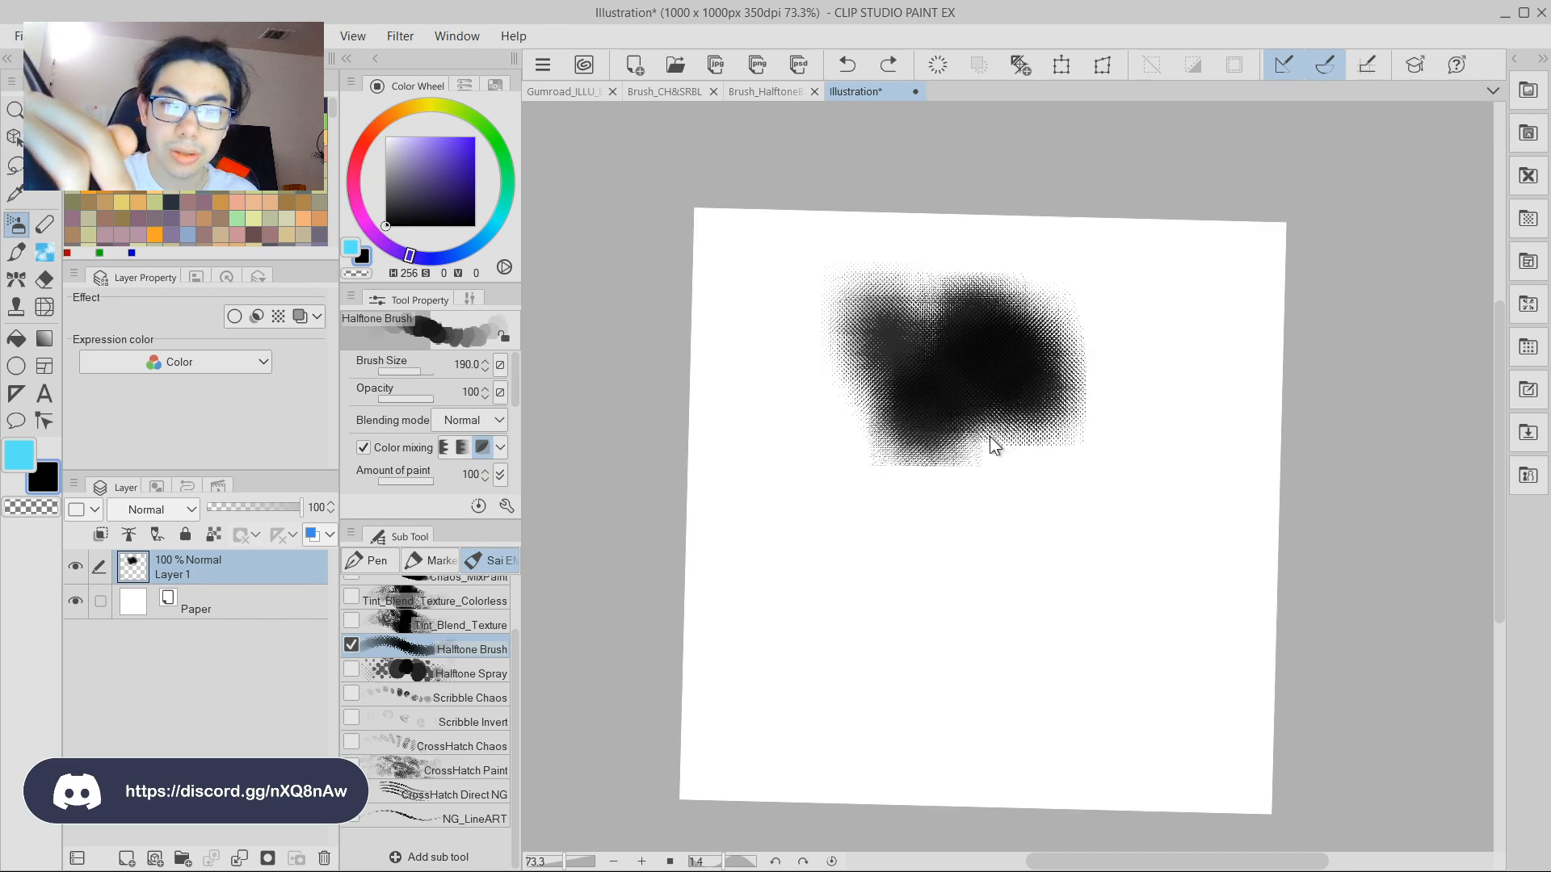
pyautogui.hotkey('ctrl', 'z')
pyautogui.hotkey('ctrl', 'z')
pyautogui.hotkey('ctrl', 'z')
pyautogui.hotkey('ctrl', 'z')
pyautogui.hotkey('ctrl', 'z')
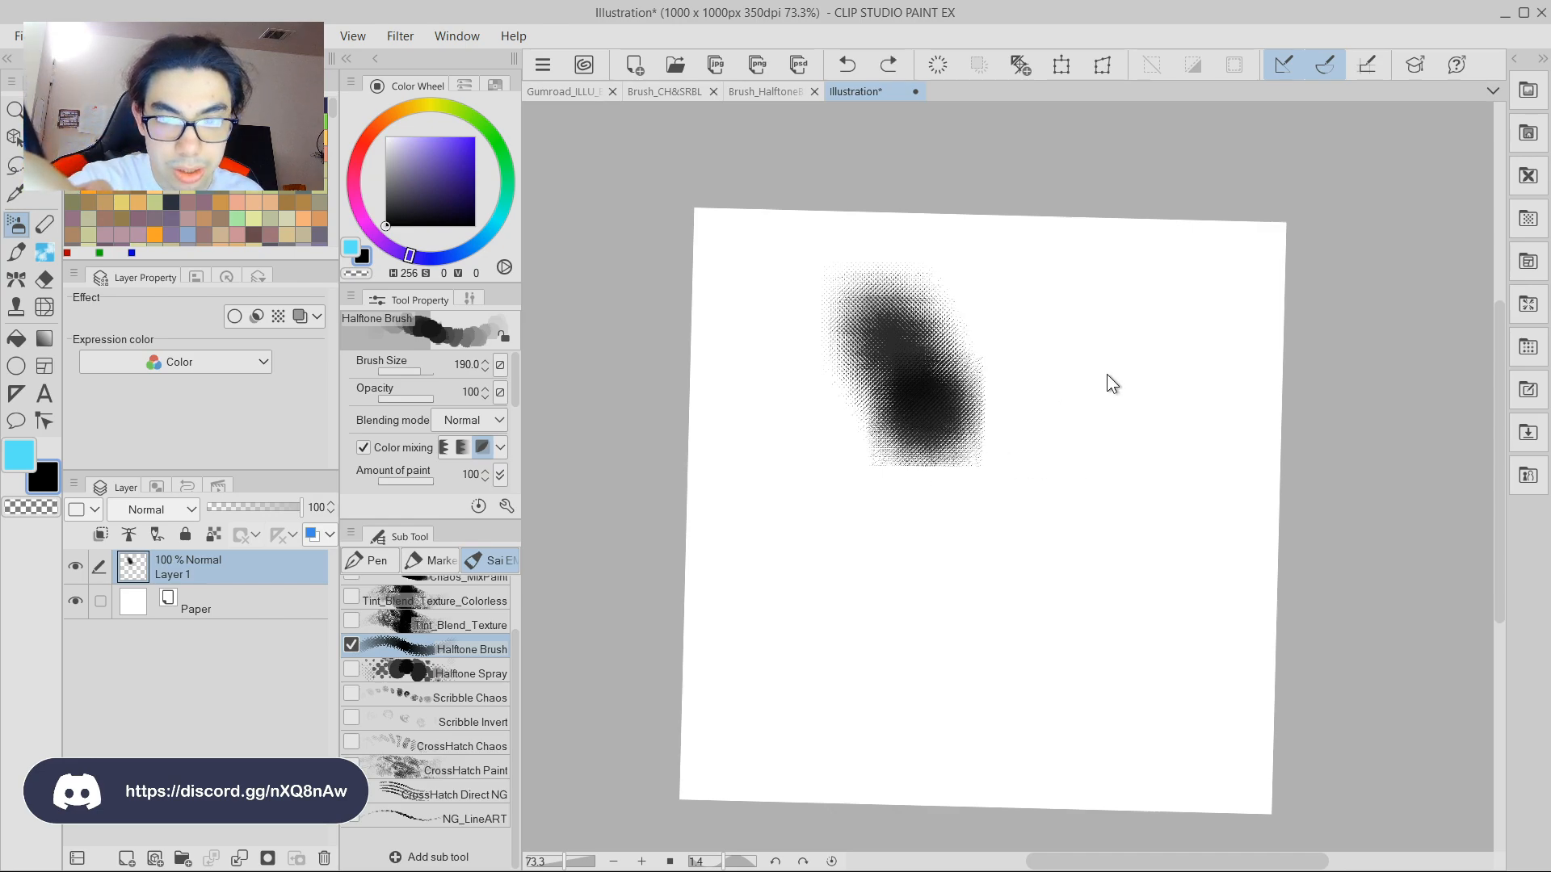
# Test the Halftone Spray with a trial stroke, undo it, and set the brush size to 115.8.
pyautogui.click(472, 673)
pyautogui.moveTo(897, 363)
pyautogui.mouseDown()
pyautogui.moveTo(876, 323)
pyautogui.moveTo(980, 388)
pyautogui.mouseUp()
pyautogui.hotkey('ctrl', 'z')
pyautogui.keyDown('ctrl'); pyautogui.keyDown('alt'); pyautogui.moveTo(934, 438); pyautogui.dragTo(910, 415); pyautogui.keyUp('alt'); pyautogui.keyUp('ctrl')
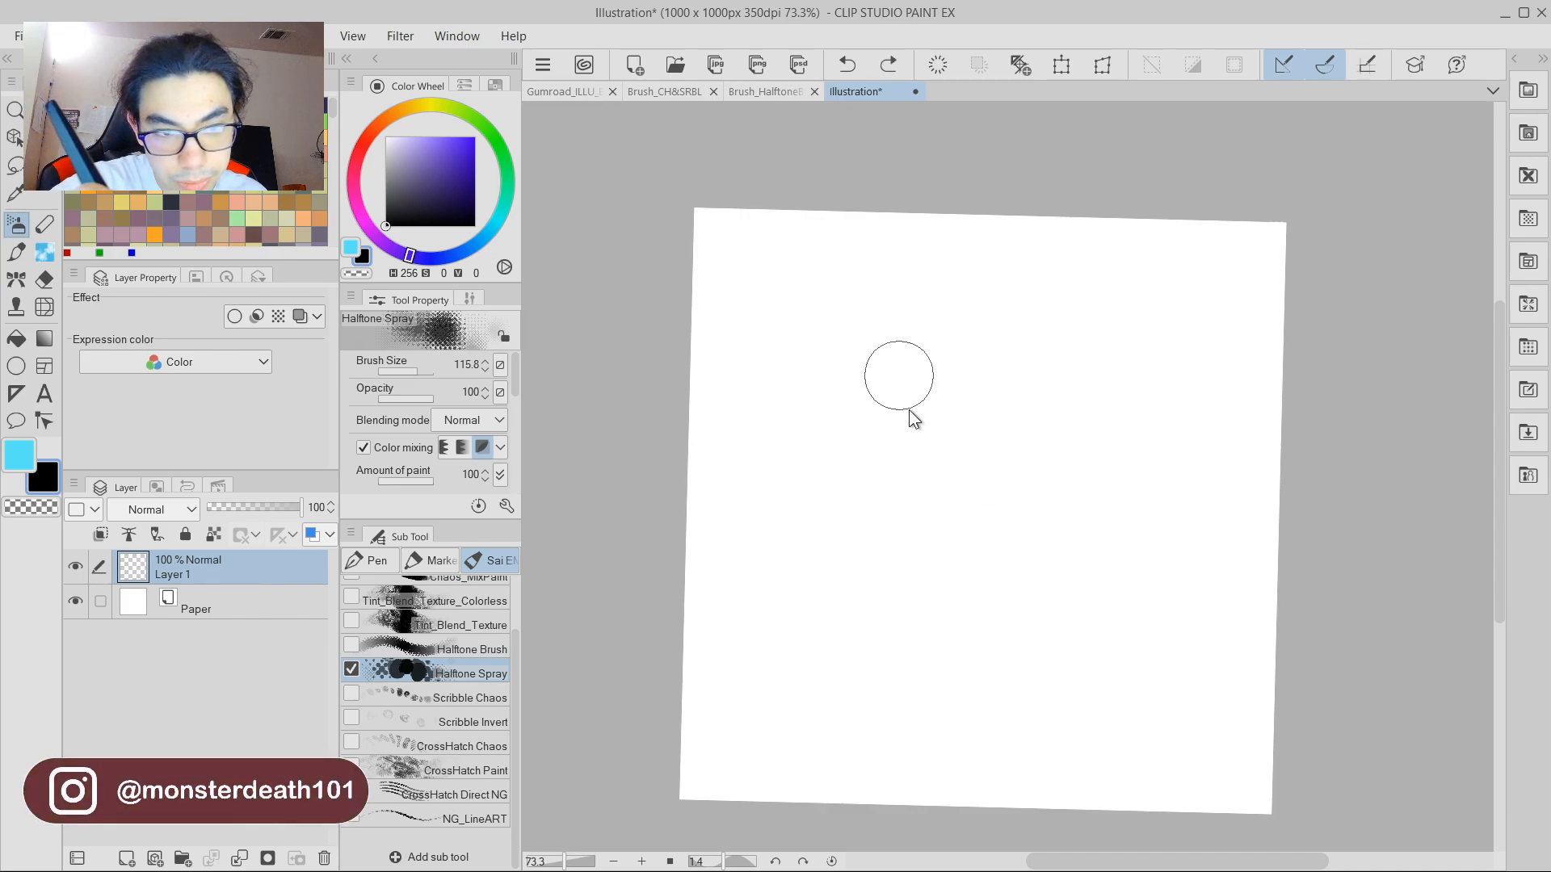
# Try building up a dense black patch with overlapping Halftone Spray strokes from several canvas angles.
pyautogui.moveTo(938, 336)
pyautogui.mouseDown()
pyautogui.moveTo(997, 407)
pyautogui.moveTo(1028, 288)
pyautogui.mouseUp()
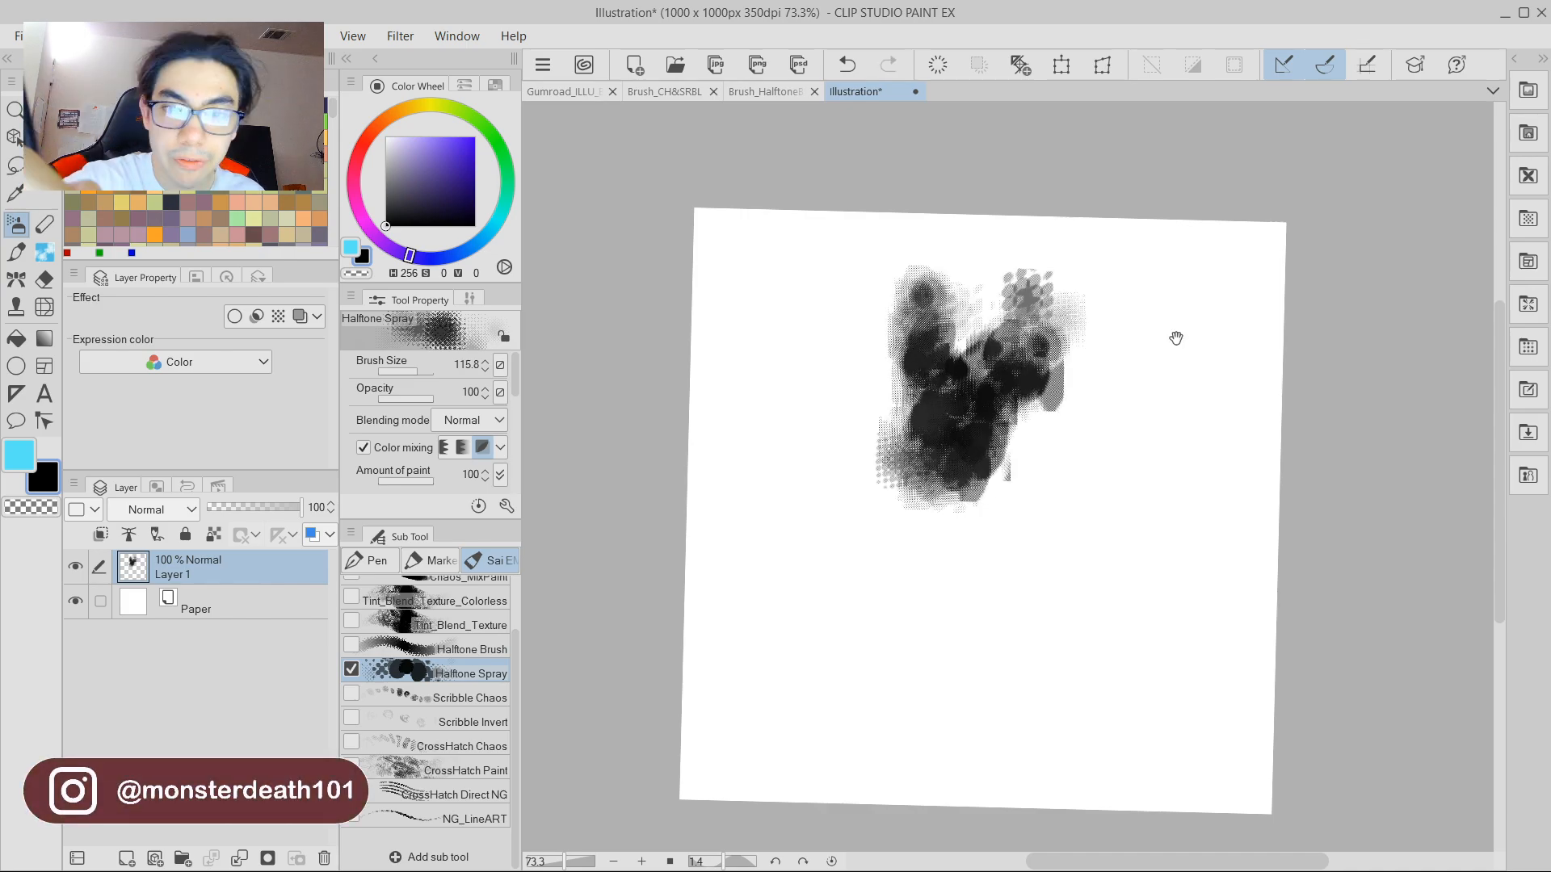
pyautogui.moveTo(1176, 337); pyautogui.dragTo(1092, 414)
pyautogui.keyDown('shift'); pyautogui.moveTo(1140, 364); pyautogui.dragTo(1123, 323); pyautogui.keyUp('shift')
pyautogui.moveTo(1143, 393)
pyautogui.mouseDown()
pyautogui.moveTo(1108, 329)
pyautogui.moveTo(1118, 371)
pyautogui.moveTo(1143, 374)
pyautogui.moveTo(1106, 386)
pyautogui.moveTo(1128, 262)
pyautogui.mouseUp()
pyautogui.moveTo(976, 394)
pyautogui.mouseDown()
pyautogui.moveTo(992, 450)
pyautogui.moveTo(1020, 342)
pyautogui.moveTo(1084, 363)
pyautogui.moveTo(1067, 401)
pyautogui.moveTo(1101, 346)
pyautogui.moveTo(968, 390)
pyautogui.moveTo(1039, 294)
pyautogui.moveTo(1115, 259)
pyautogui.moveTo(1101, 311)
pyautogui.moveTo(1187, 252)
pyautogui.moveTo(1161, 304)
pyautogui.mouseUp()
pyautogui.scroll(4, 1209, 261)
pyautogui.scroll(-4, 1247, 323)
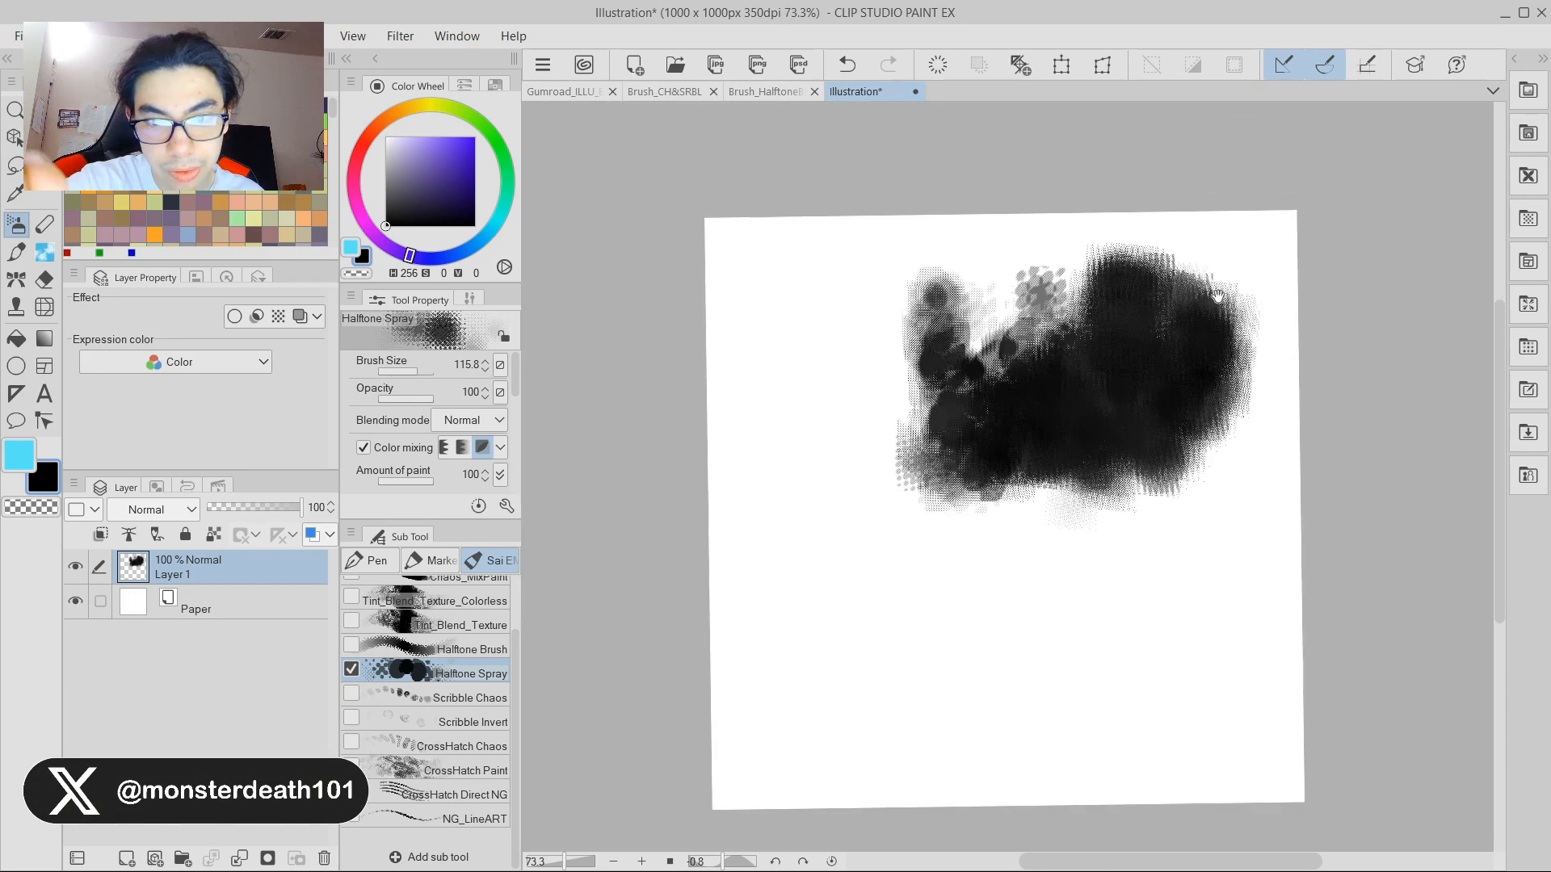
# Undo all the Halftone Spray strokes to empty the layer.
pyautogui.hotkey('ctrl', 'z')
pyautogui.hotkey('ctrl', 'z')
pyautogui.hotkey('ctrl', 'z')
pyautogui.hotkey('ctrl', 'z')
pyautogui.hotkey('ctrl', 'z')
pyautogui.hotkey('ctrl', 'z')
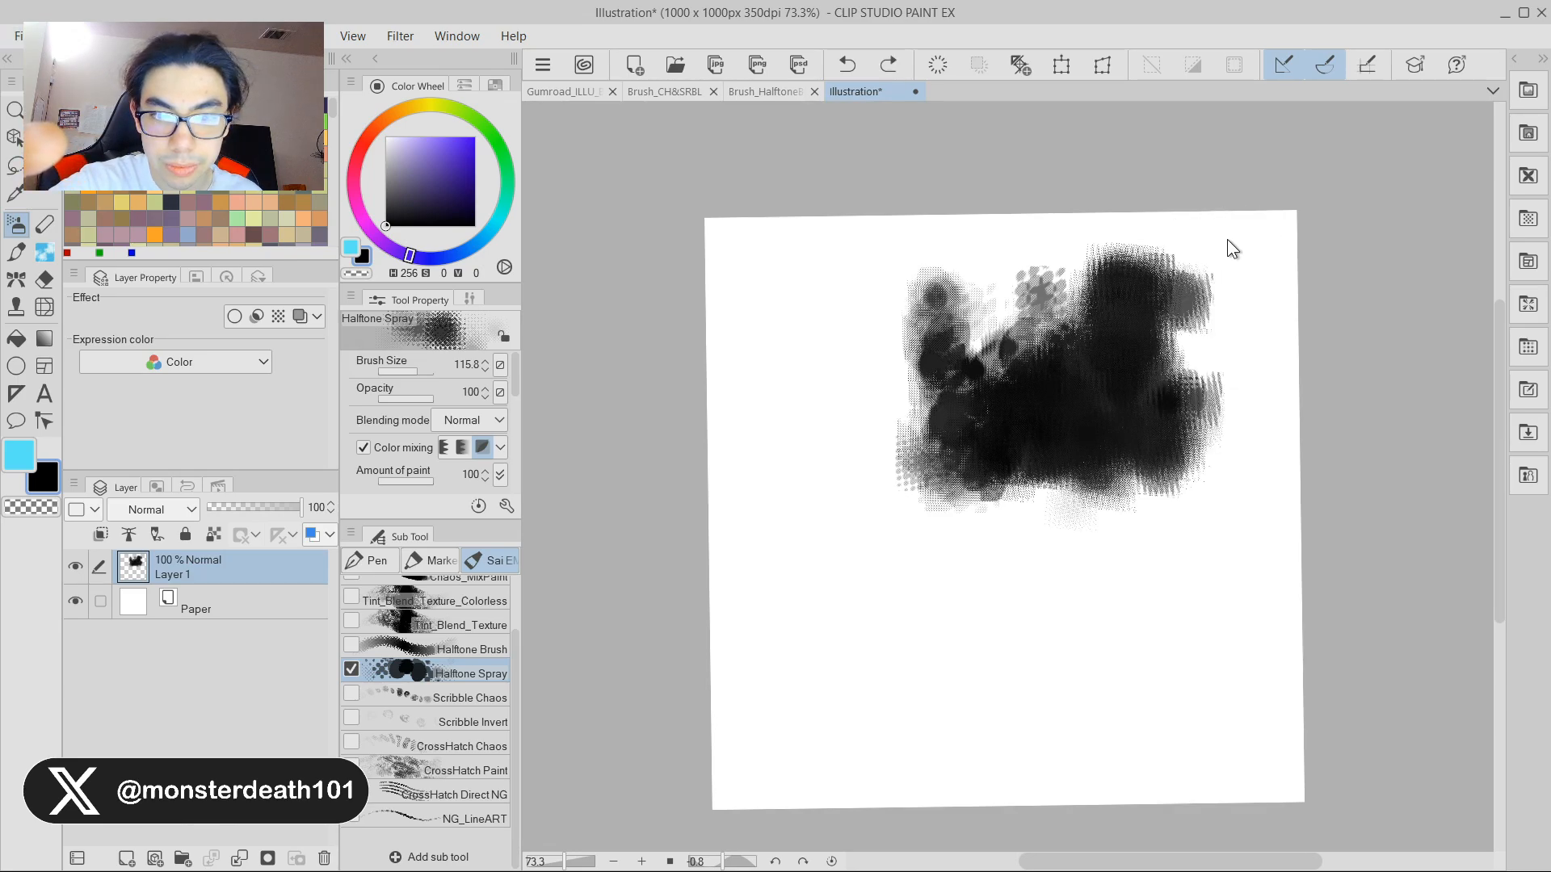
pyautogui.hotkey('ctrl', 'z')
pyautogui.hotkey('ctrl', 'z')
pyautogui.hotkey('ctrl', 'z')
pyautogui.hotkey('ctrl', 'z')
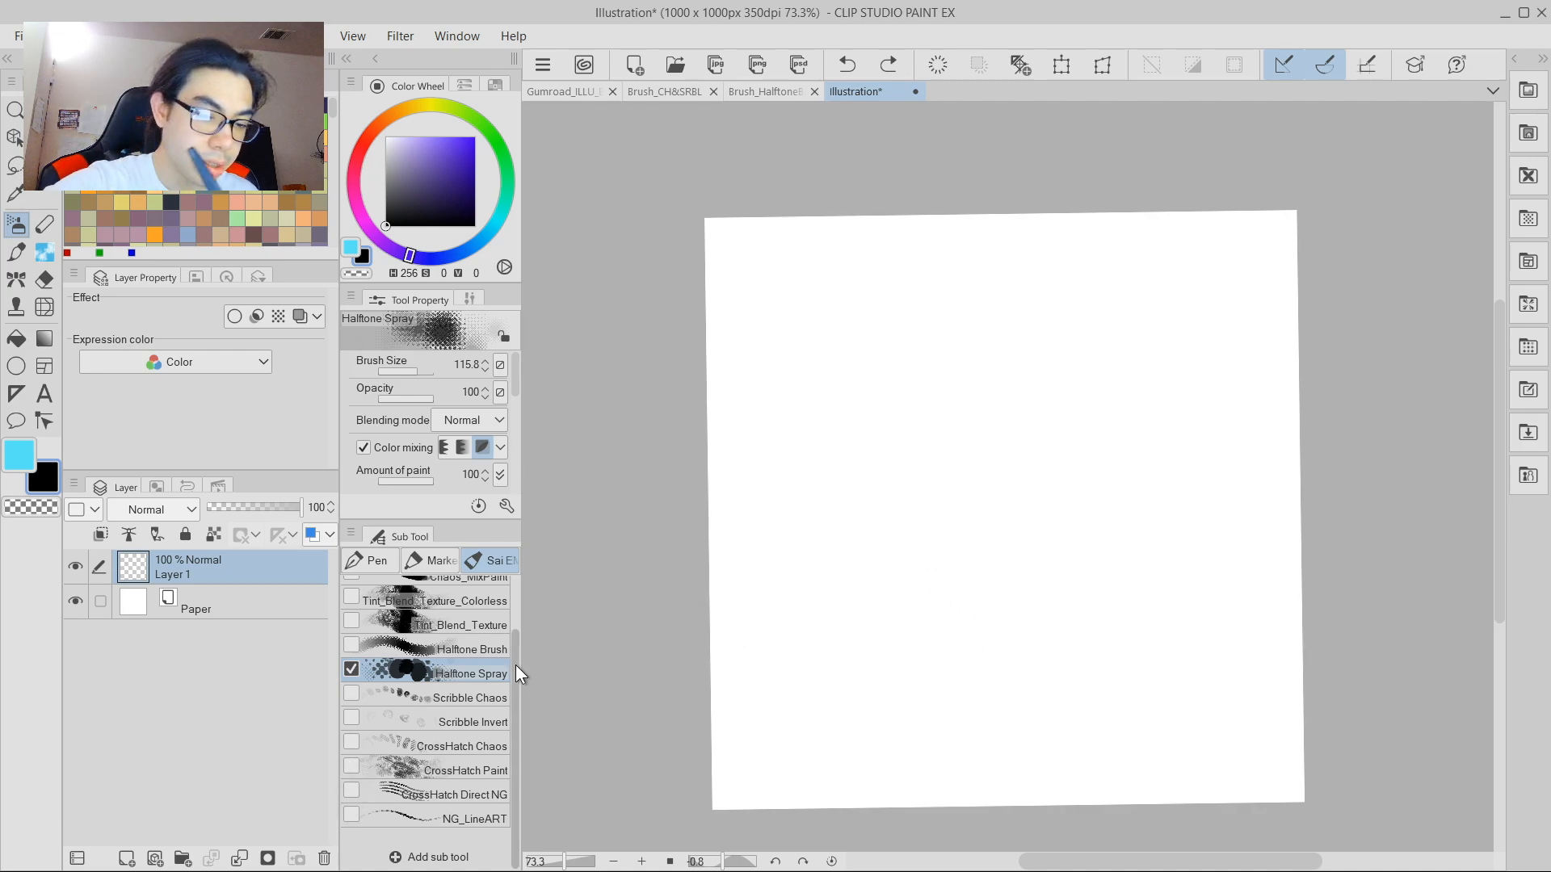
# Paint a solid black oval with Brush_MixPaint at size 113.4 and mask Layer 1 to the oval's outline.
pyautogui.scroll(2, 511, 684)
pyautogui.click(436, 588)
pyautogui.moveTo(924, 422)
pyautogui.mouseDown()
pyautogui.moveTo(897, 416)
pyautogui.moveTo(924, 461)
pyautogui.moveTo(893, 390)
pyautogui.mouseUp()
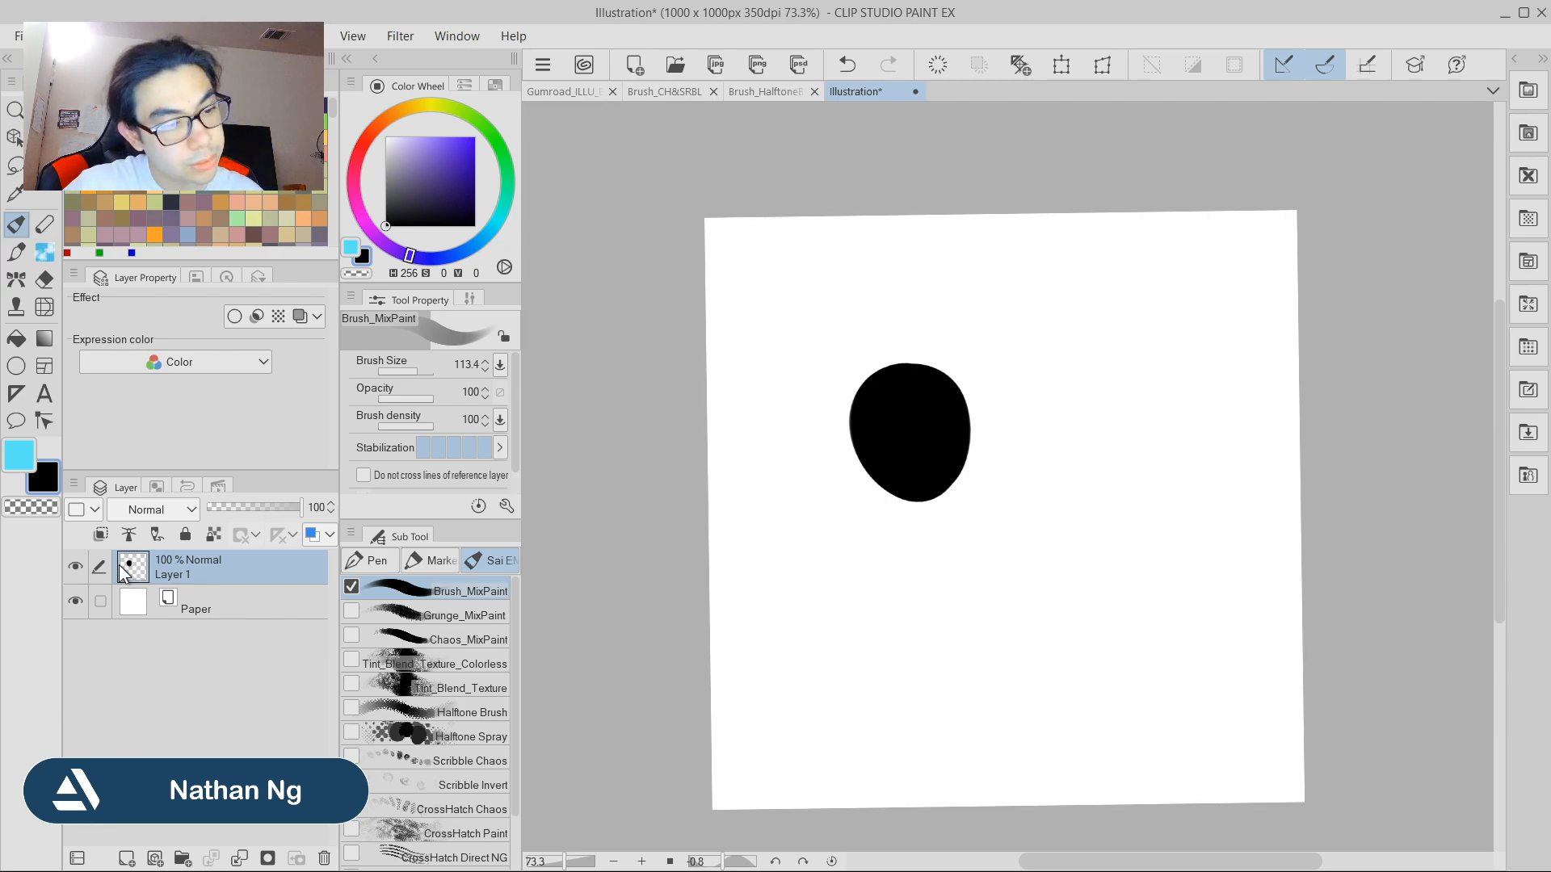
pyautogui.keyDown('ctrl'); pyautogui.click(145, 571); pyautogui.keyUp('ctrl')
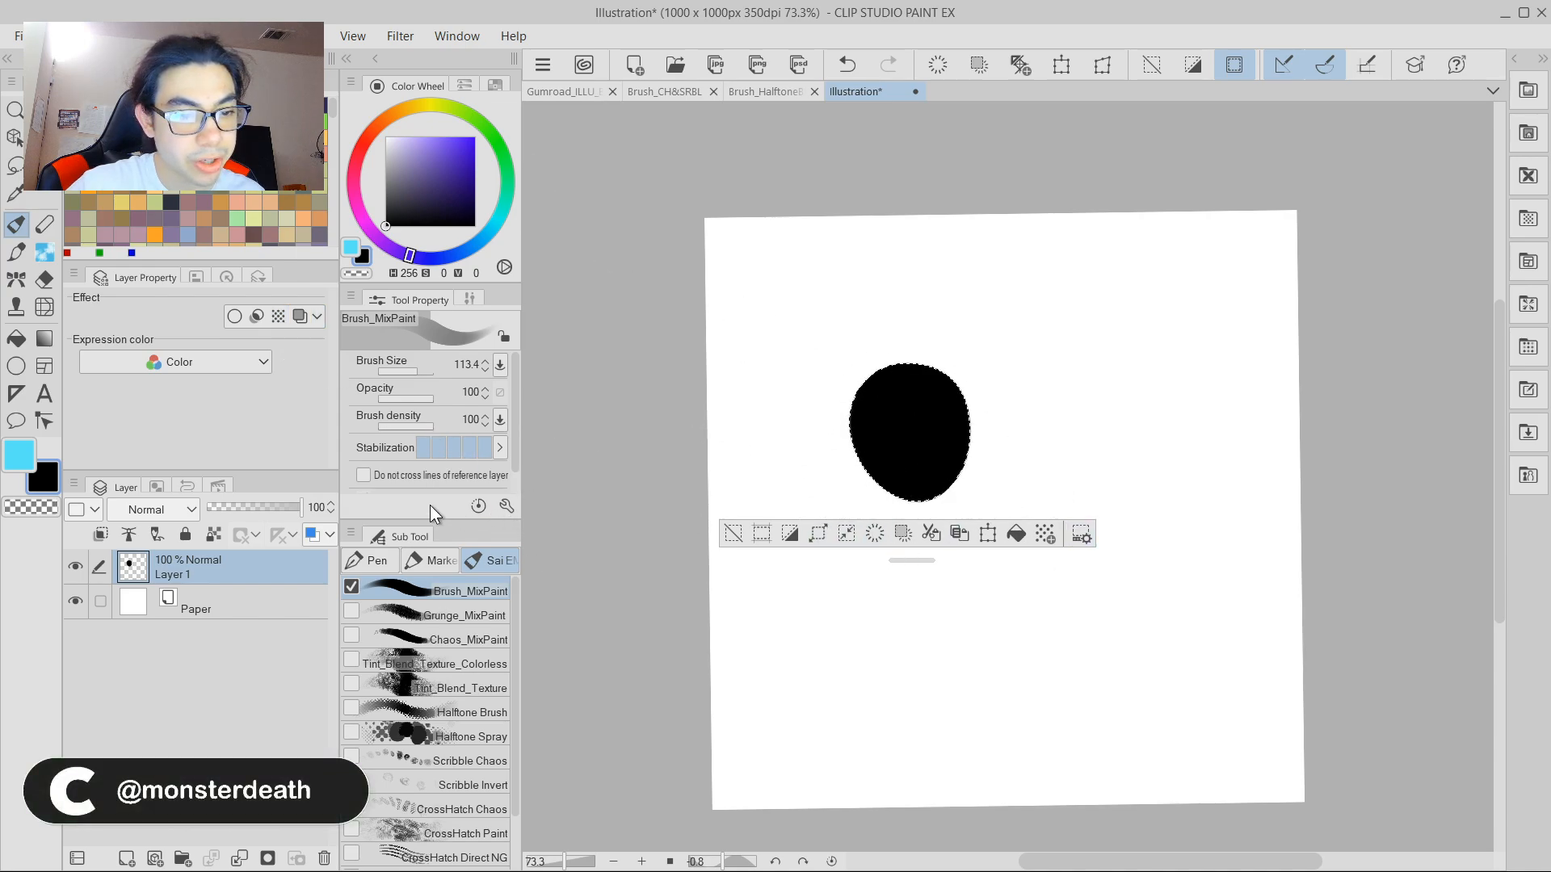
pyautogui.click(269, 859)
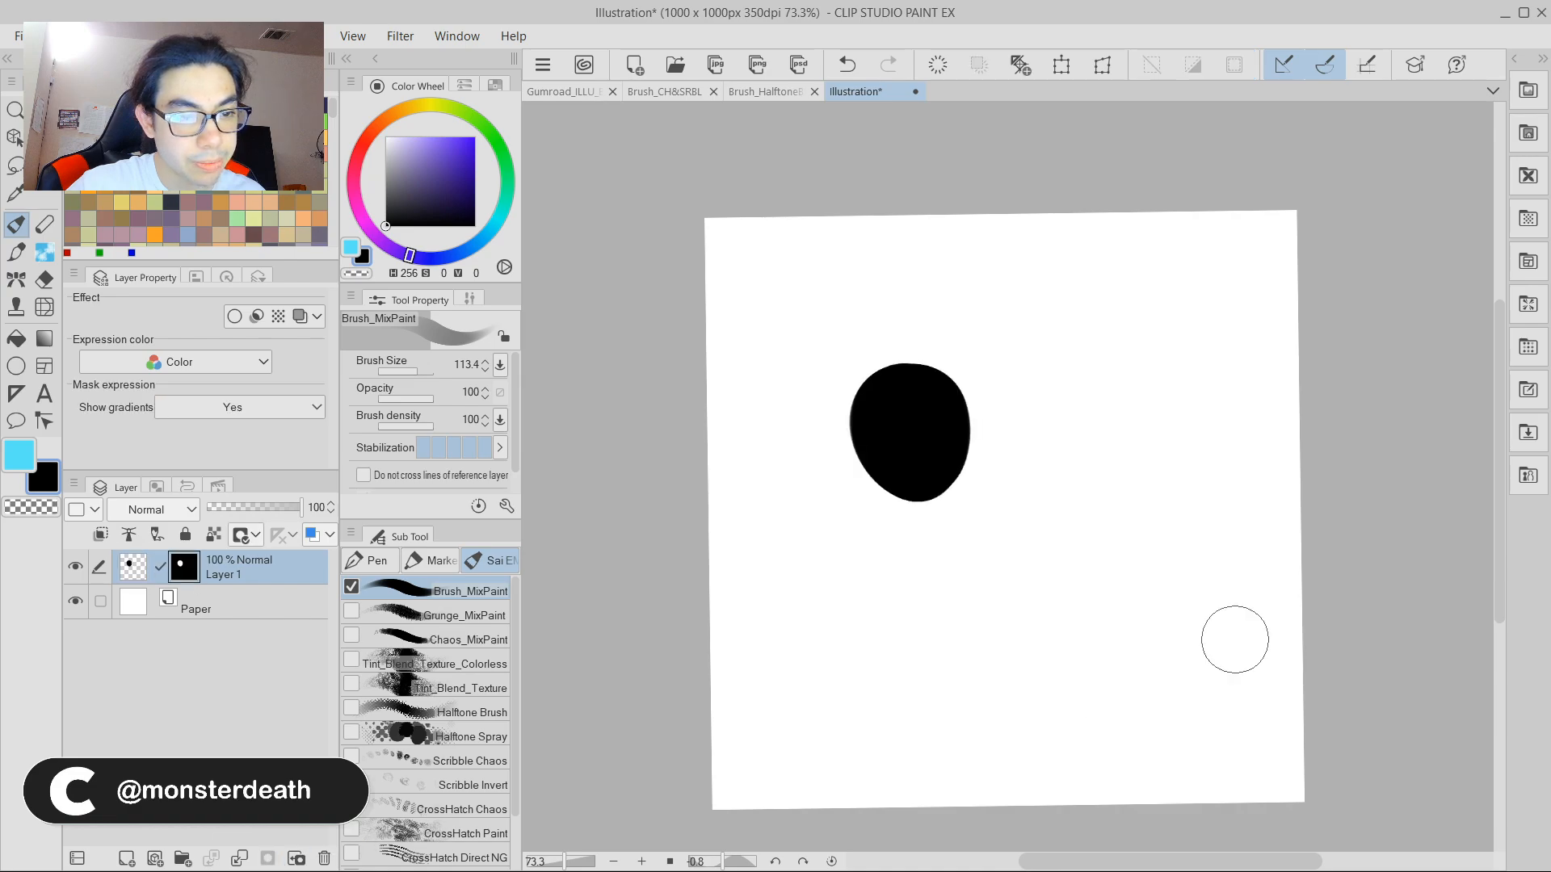
# Choose the Halftone Brush with transparent colour for erasing and reduce its size to 87.3.
pyautogui.scroll(2, 1075, 491)
pyautogui.scroll(-2, 428, 710)
pyautogui.click(420, 670)
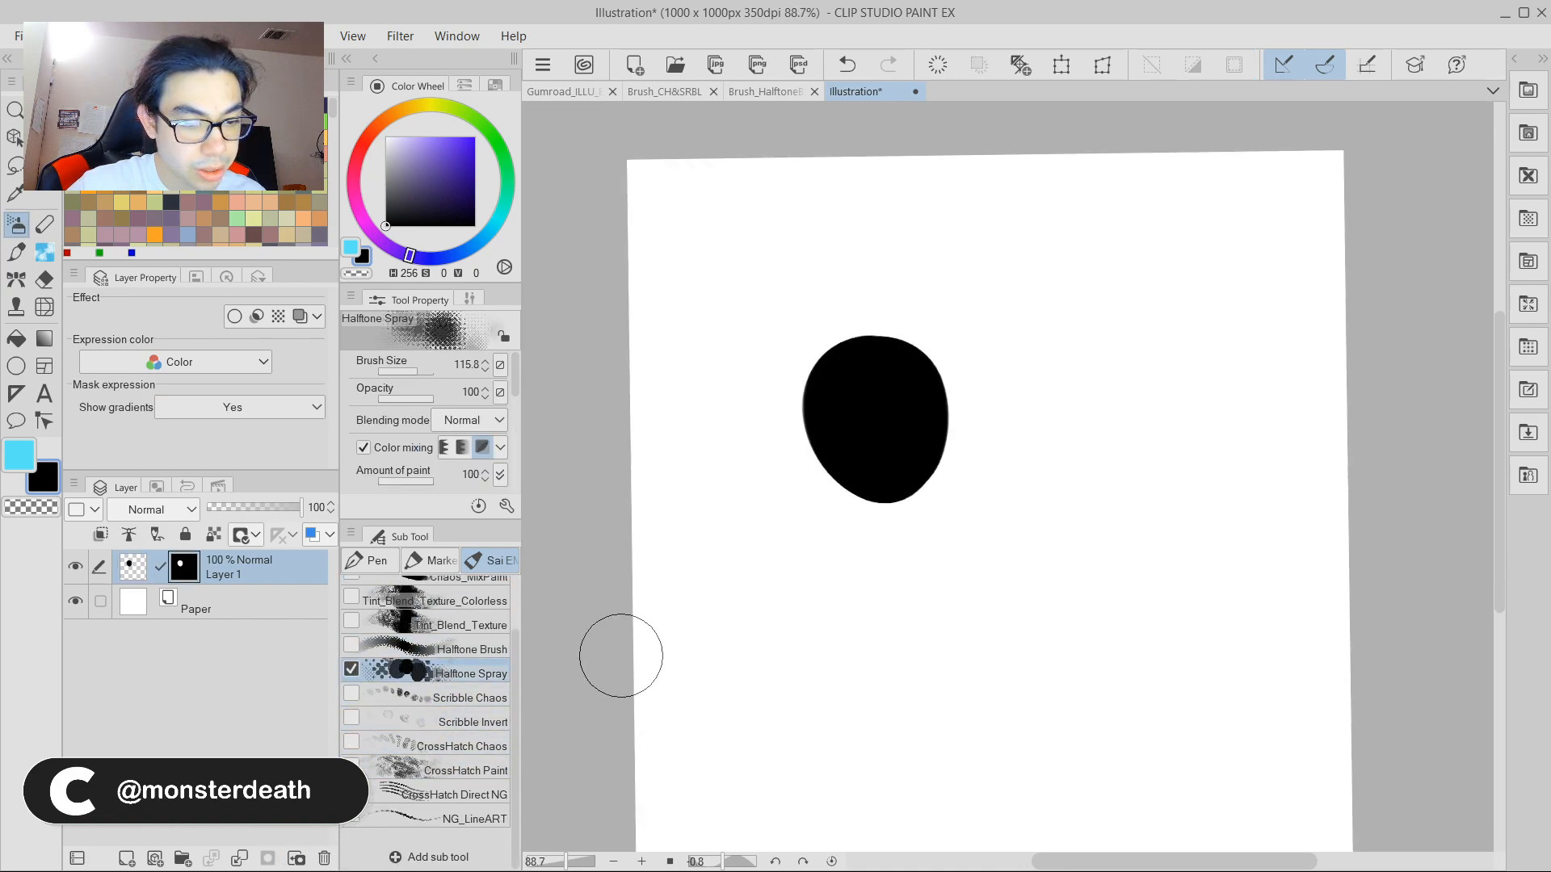
pyautogui.click(469, 648)
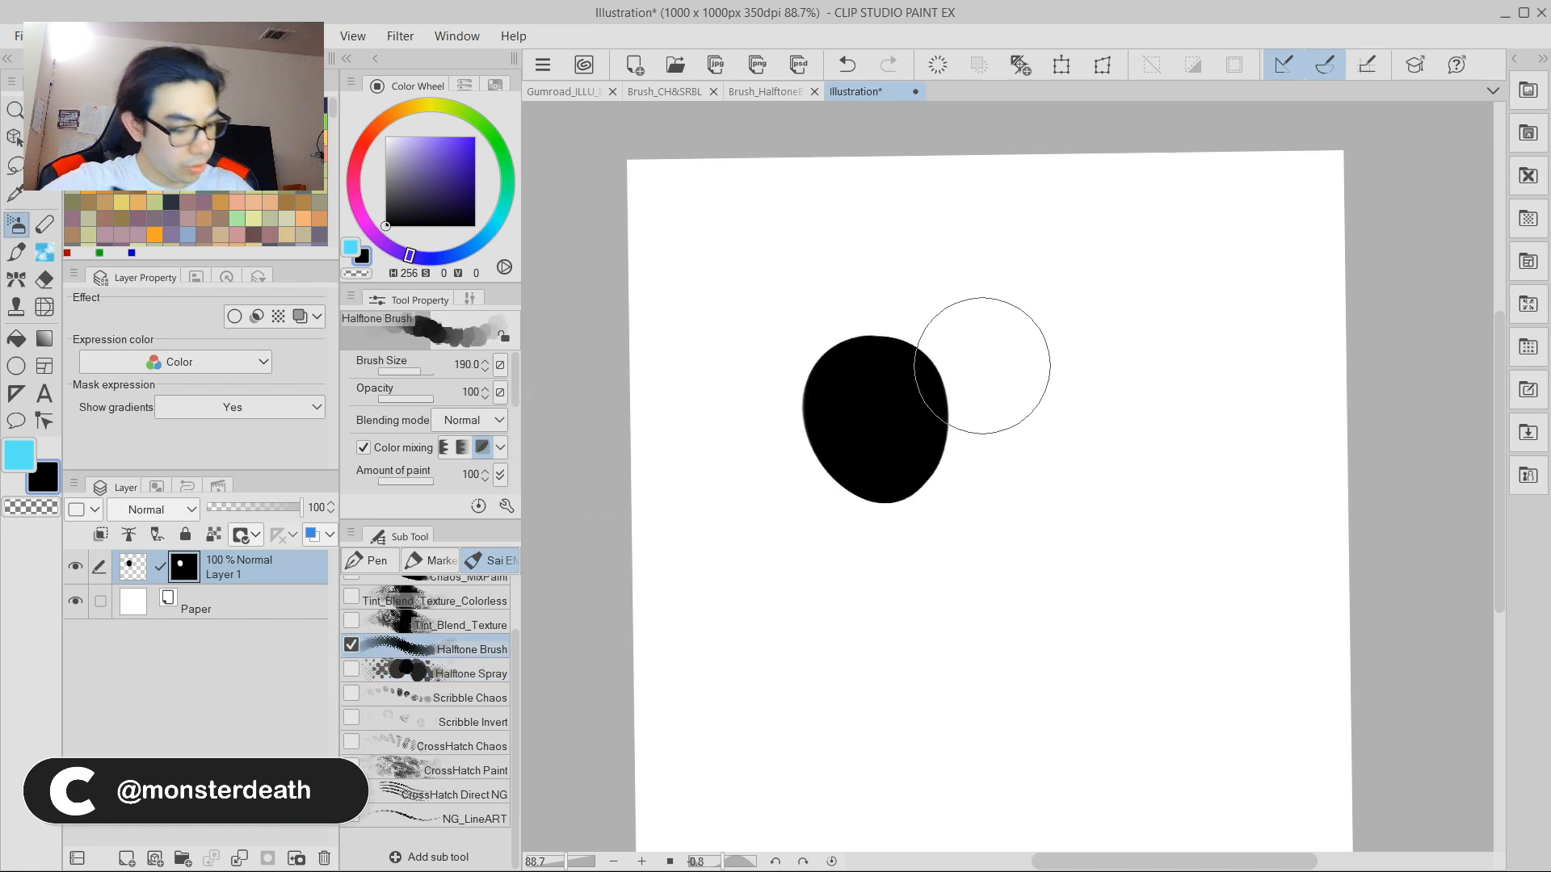
pyautogui.click(359, 273)
pyautogui.moveTo(942, 387); pyautogui.dragTo(928, 347)
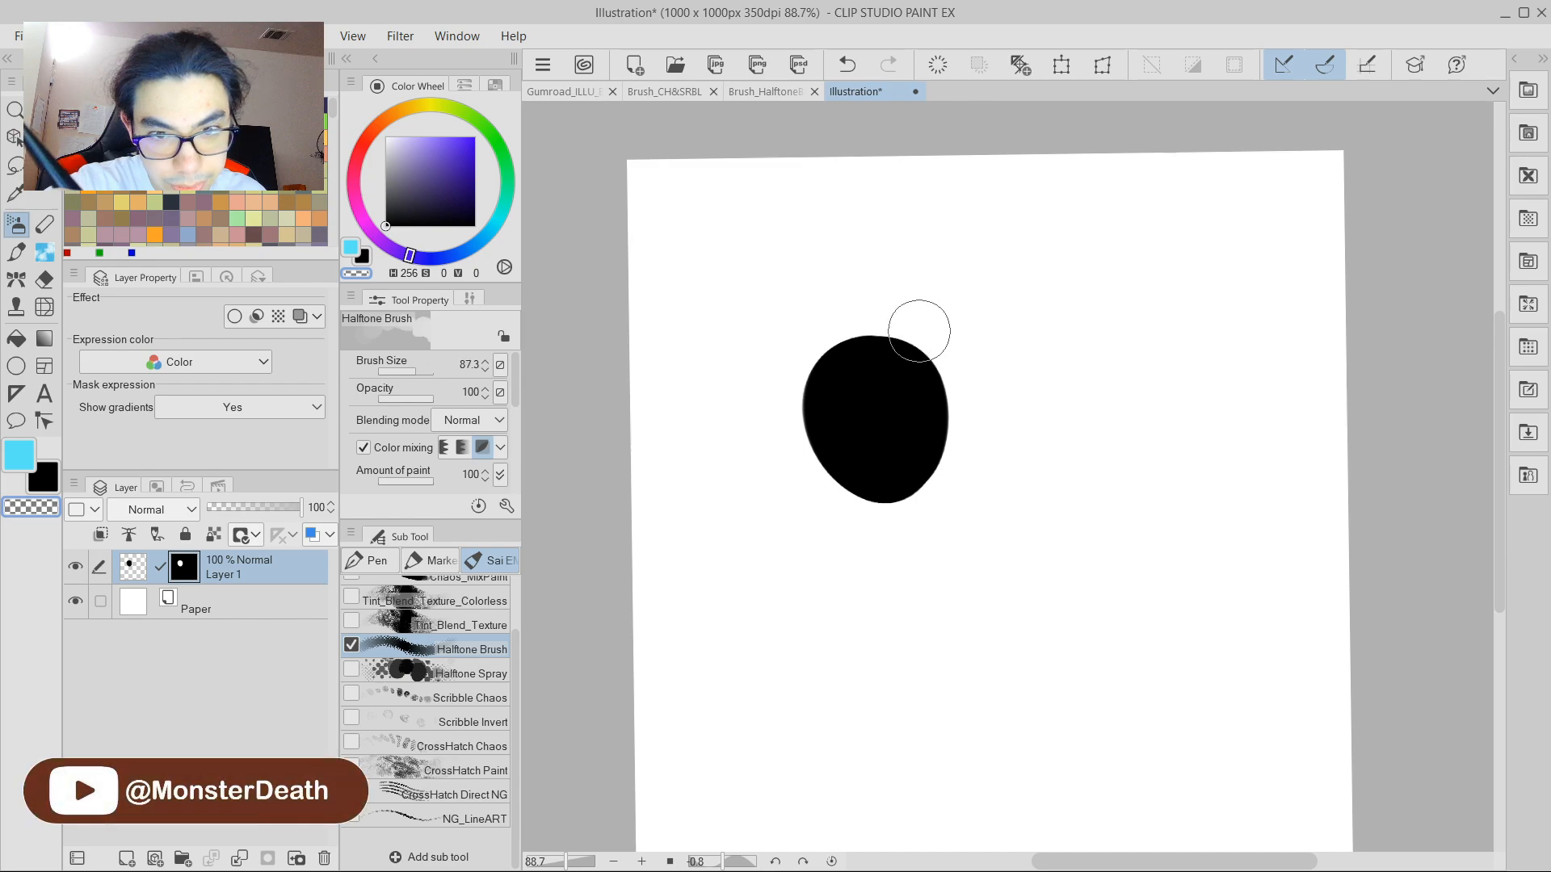
# Try erasing a diagonal halftone band through the black oval, and undo it.
pyautogui.moveTo(926, 293); pyautogui.dragTo(773, 509)
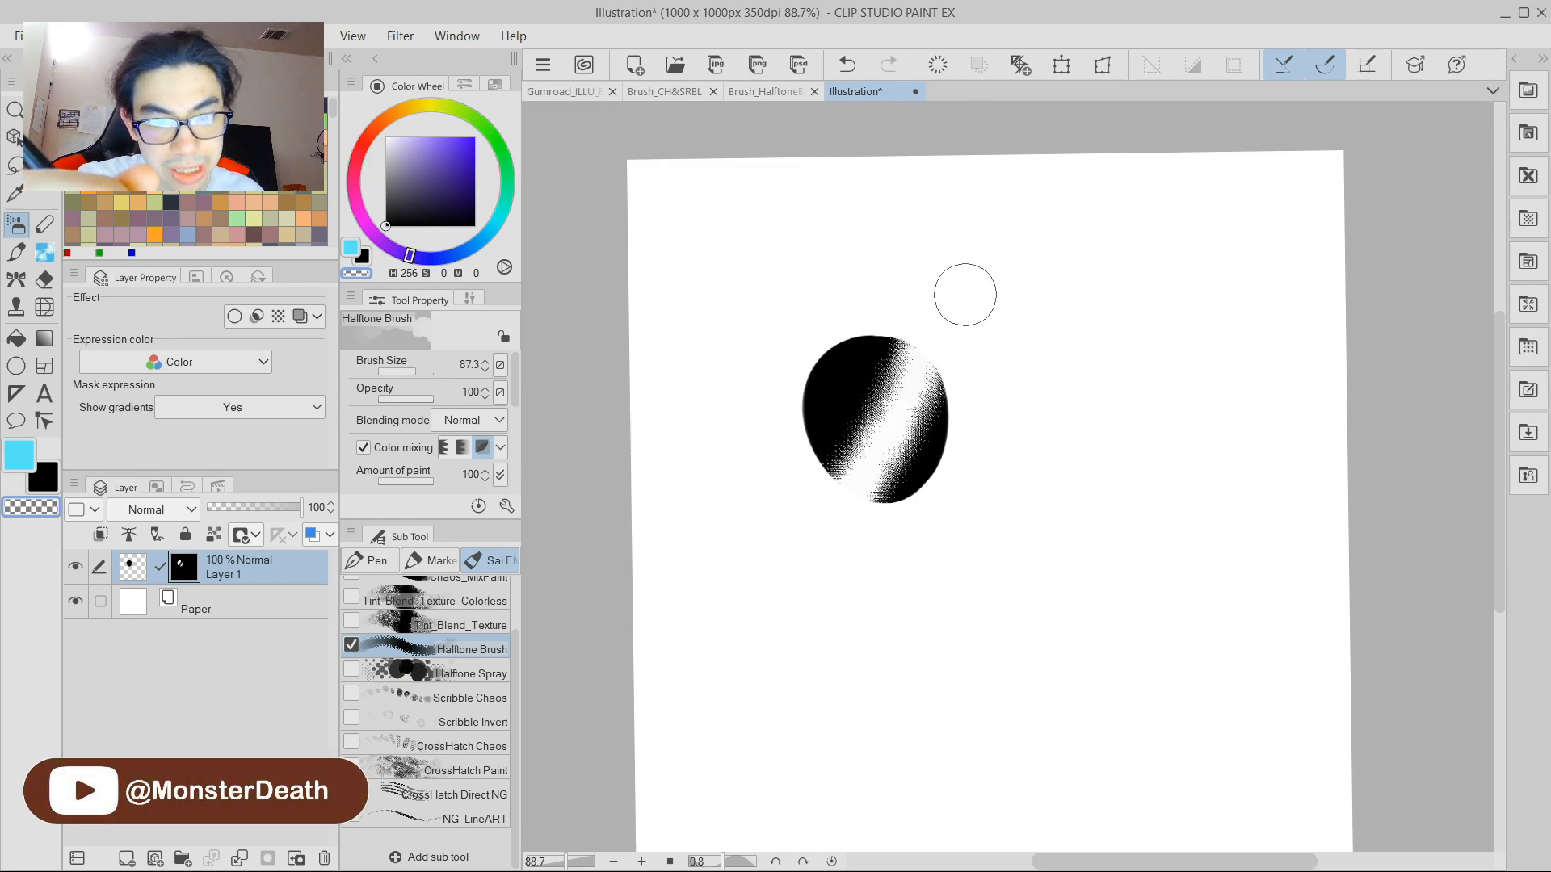
pyautogui.scroll(2, 896, 336)
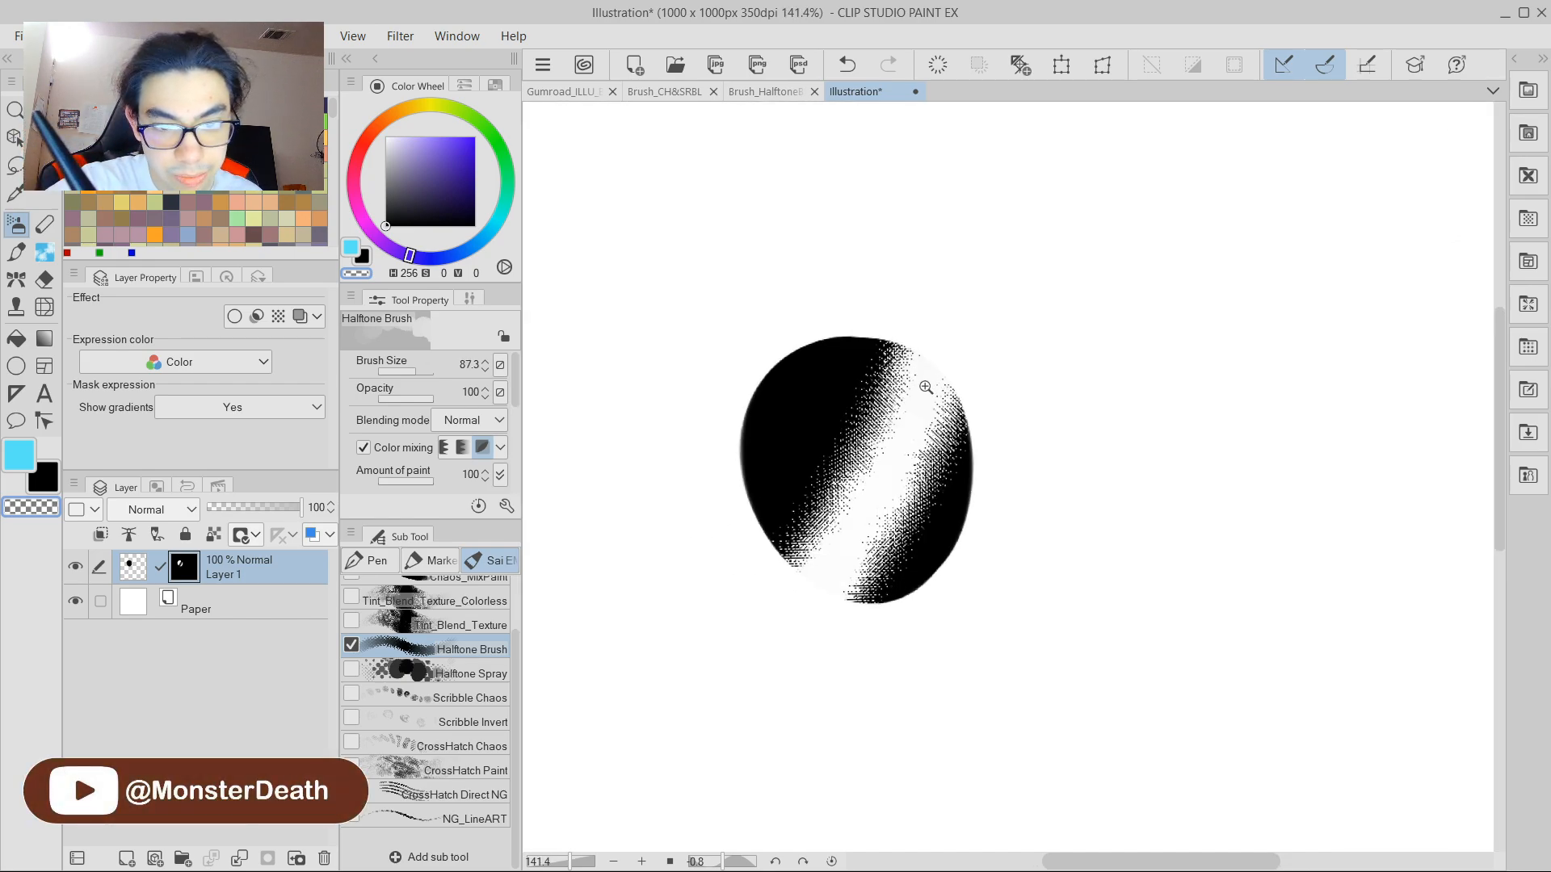
pyautogui.hotkey('ctrl', 'z')
# Enlarge the Halftone Brush to 155.7 and erase a wide diagonal area through the black oval, undoing the trial strokes.
pyautogui.press(']')
pyautogui.press(']')
pyautogui.press(']')
pyautogui.press(']')
pyautogui.press(']')
pyautogui.moveTo(895, 356); pyautogui.dragTo(894, 385)
pyautogui.hotkey('ctrl', 'z')
pyautogui.moveTo(893, 329)
pyautogui.mouseDown()
pyautogui.moveTo(895, 390)
pyautogui.moveTo(850, 519)
pyautogui.mouseUp()
pyautogui.moveTo(809, 577)
pyautogui.mouseDown()
pyautogui.moveTo(870, 485)
pyautogui.moveTo(910, 367)
pyautogui.mouseUp()
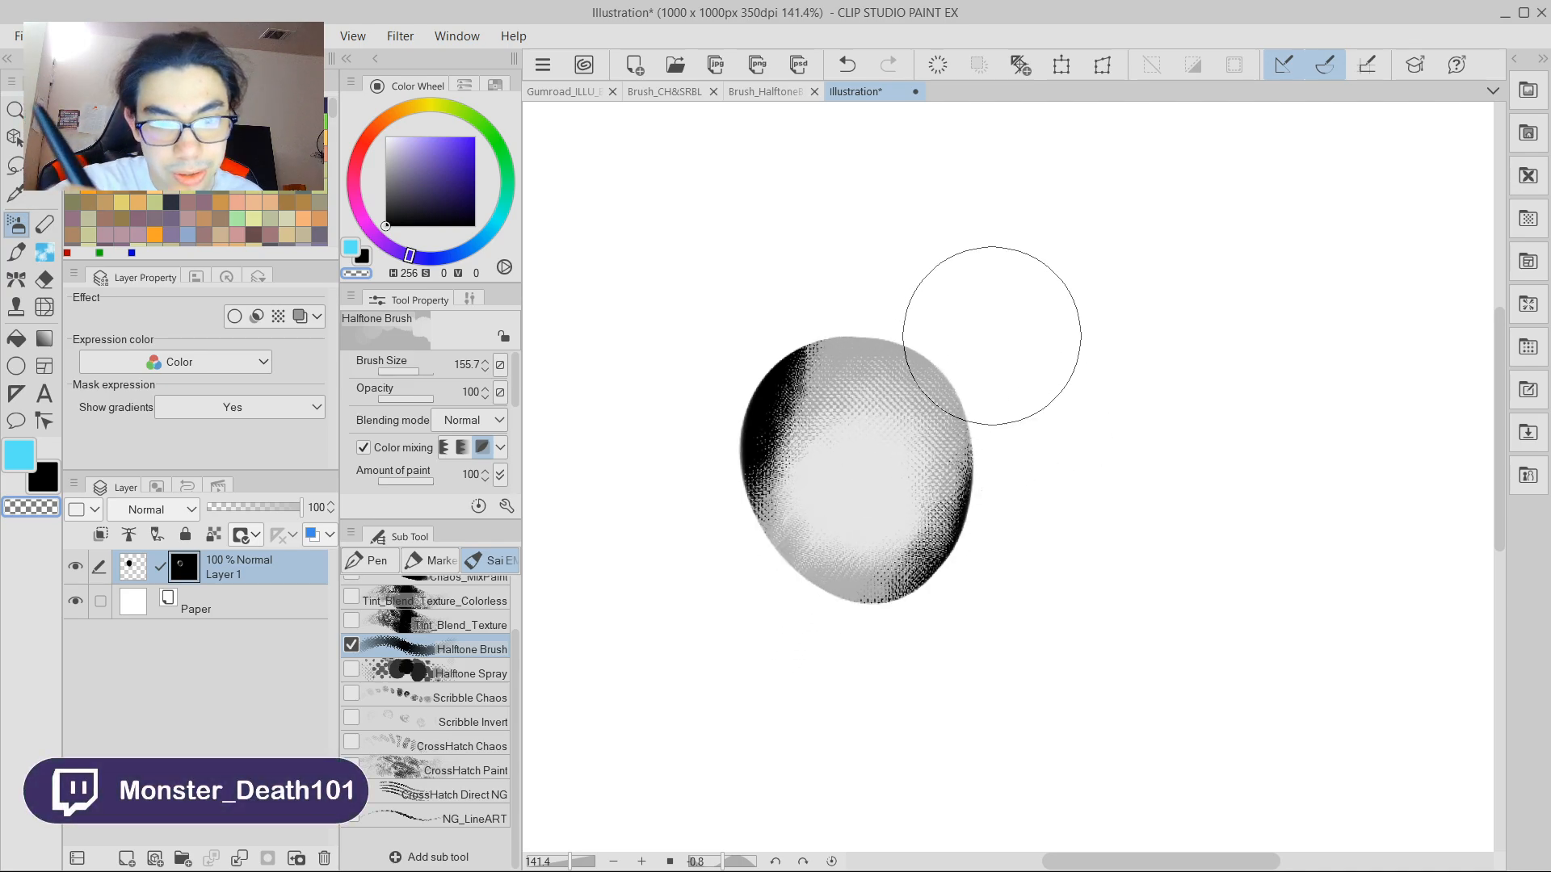
pyautogui.hotkey('ctrl', 'z')
pyautogui.hotkey('ctrl', 'z')
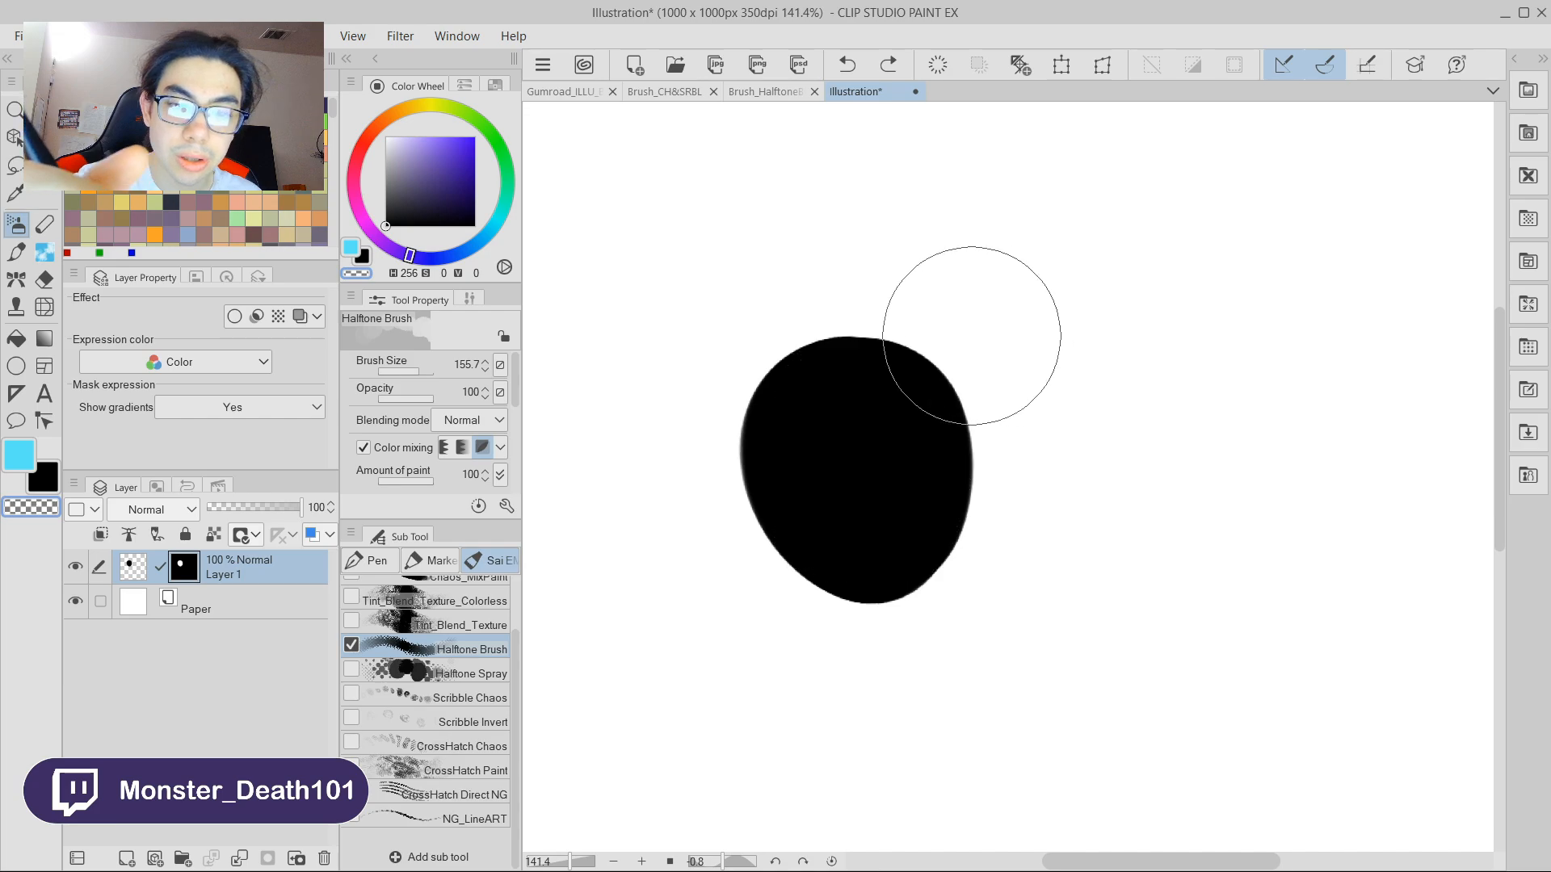
pyautogui.moveTo(889, 356)
pyautogui.mouseDown()
pyautogui.moveTo(840, 540)
pyautogui.moveTo(763, 624)
pyautogui.mouseUp()
pyautogui.hotkey('ctrl', 'z')
pyautogui.moveTo(900, 322)
pyautogui.mouseDown()
pyautogui.moveTo(881, 414)
pyautogui.moveTo(806, 566)
pyautogui.moveTo(720, 662)
pyautogui.mouseUp()
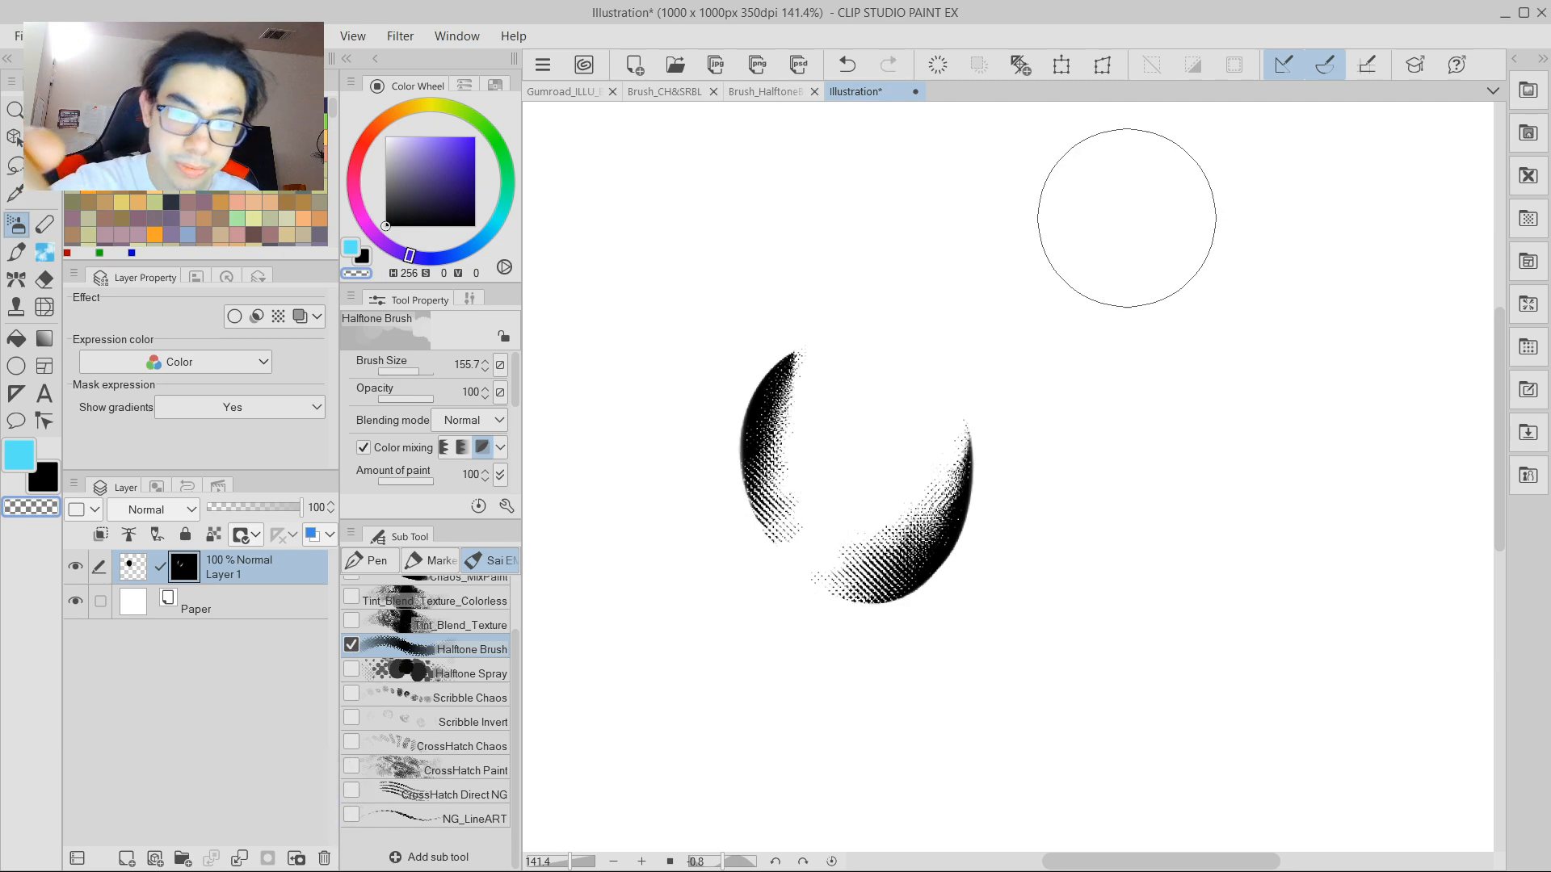
# Examine the halftone dot texture along the oval's remaining dark edges up close and from a distance.
pyautogui.scroll(-4, 1088, 270)
pyautogui.scroll(3, 1074, 366)
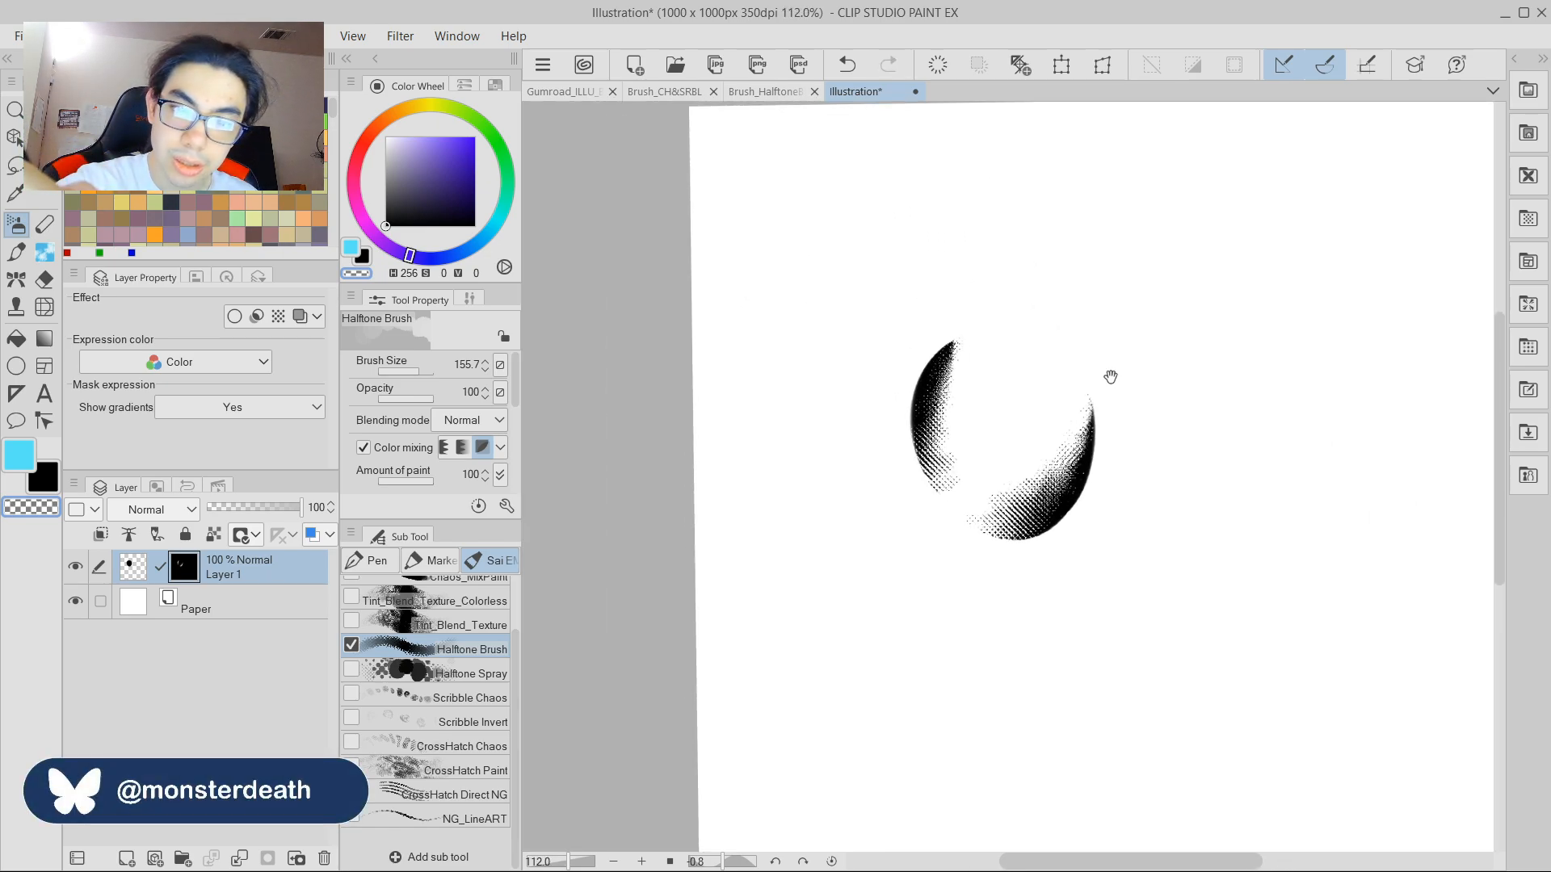
pyautogui.scroll(3, 1107, 408)
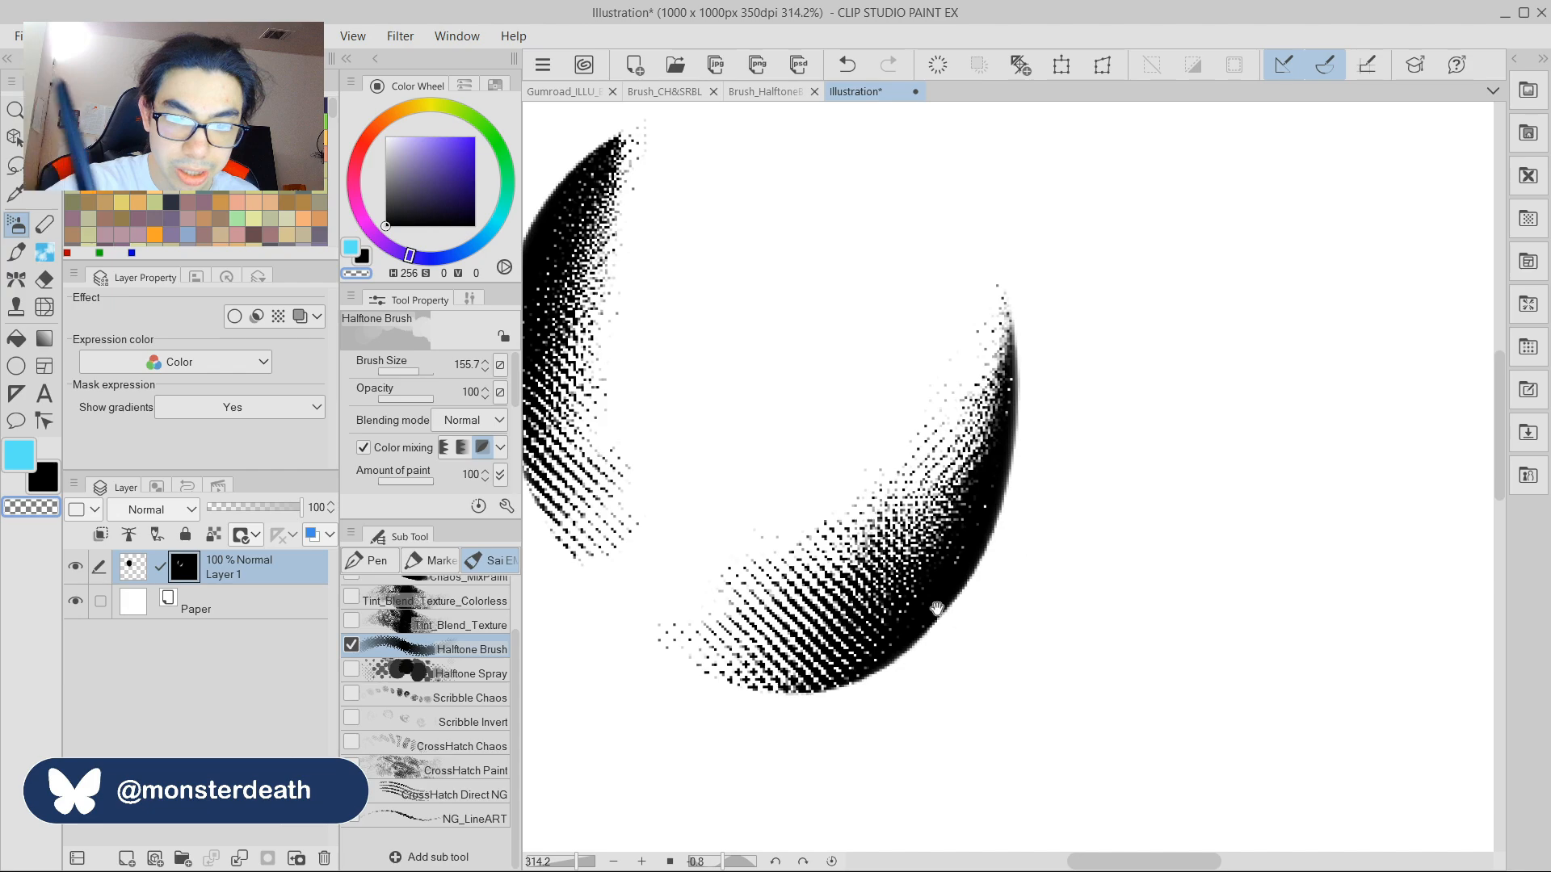
pyautogui.scroll(-3, 938, 609)
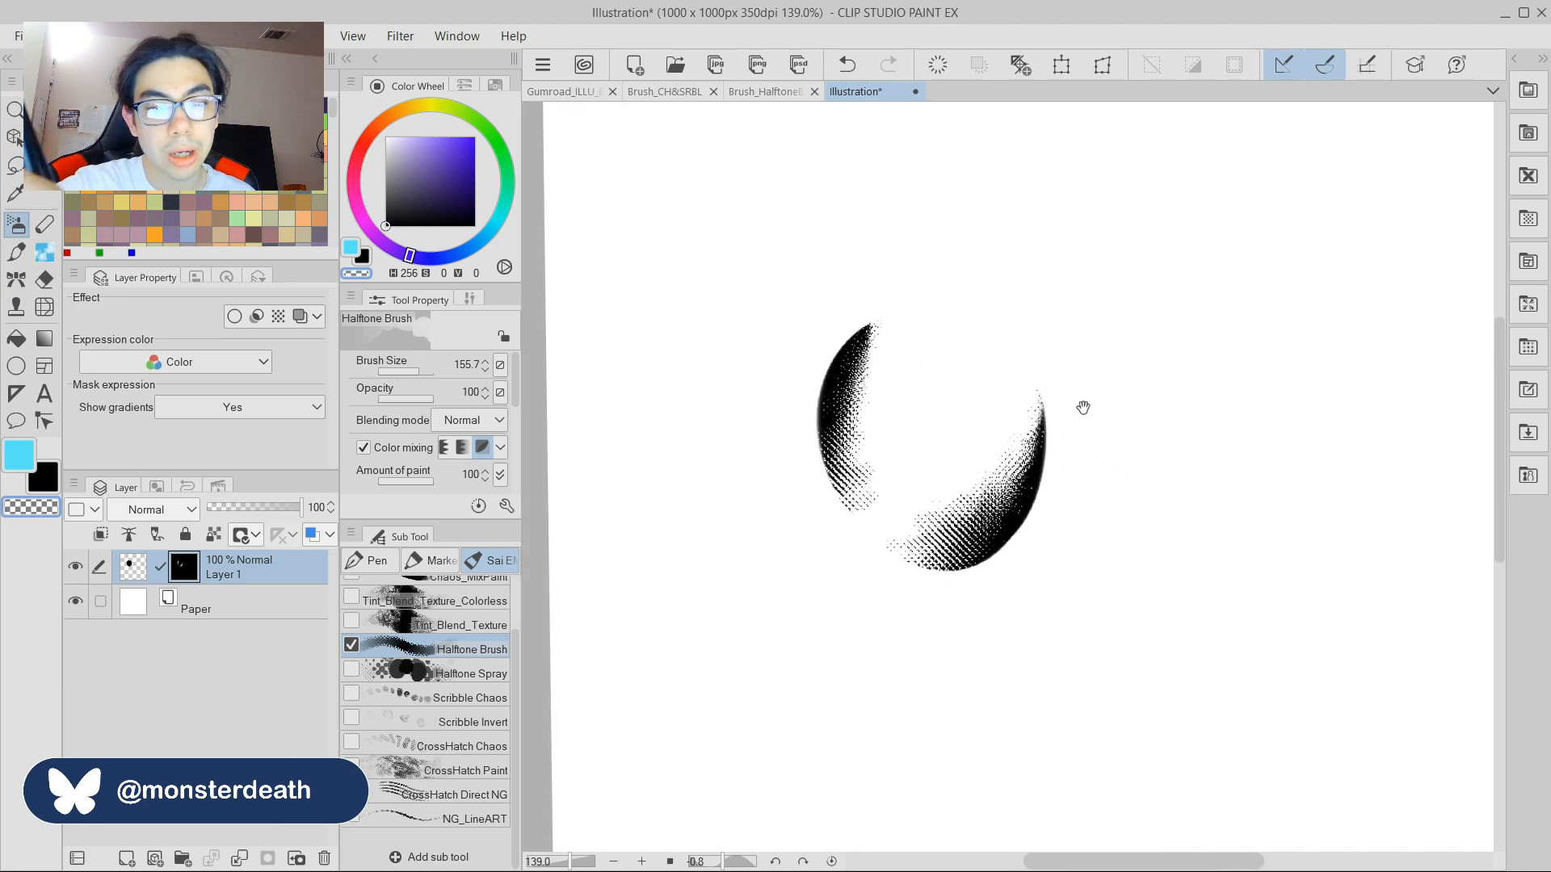
pyautogui.moveTo(1094, 332); pyautogui.dragTo(1083, 387)
pyautogui.moveTo(1180, 386); pyautogui.dragTo(1147, 352)
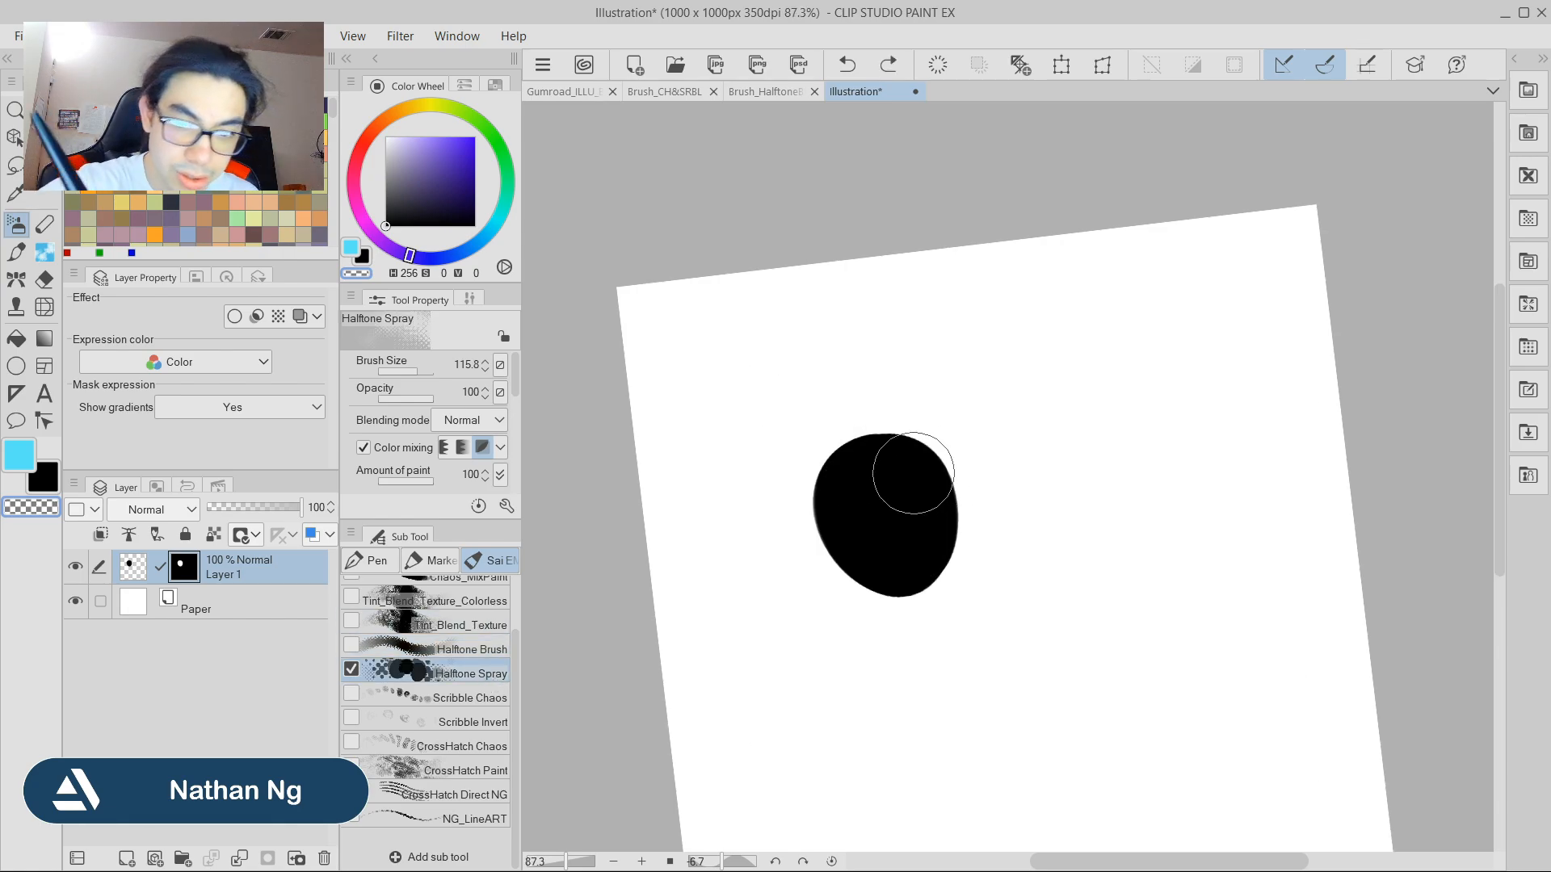
# Erase the upper part of the restored black oval with Halftone Spray in transparent colour at size 115.8, undoing trial strokes.
pyautogui.moveTo(908, 433)
pyautogui.mouseDown()
pyautogui.moveTo(873, 489)
pyautogui.moveTo(906, 435)
pyautogui.moveTo(924, 488)
pyautogui.moveTo(896, 443)
pyautogui.moveTo(882, 449)
pyautogui.moveTo(921, 451)
pyautogui.moveTo(909, 439)
pyautogui.moveTo(874, 458)
pyautogui.moveTo(867, 432)
pyautogui.moveTo(914, 466)
pyautogui.moveTo(870, 490)
pyautogui.mouseUp()
pyautogui.hotkey('ctrl', 'z')
pyautogui.hotkey('ctrl', 'z')
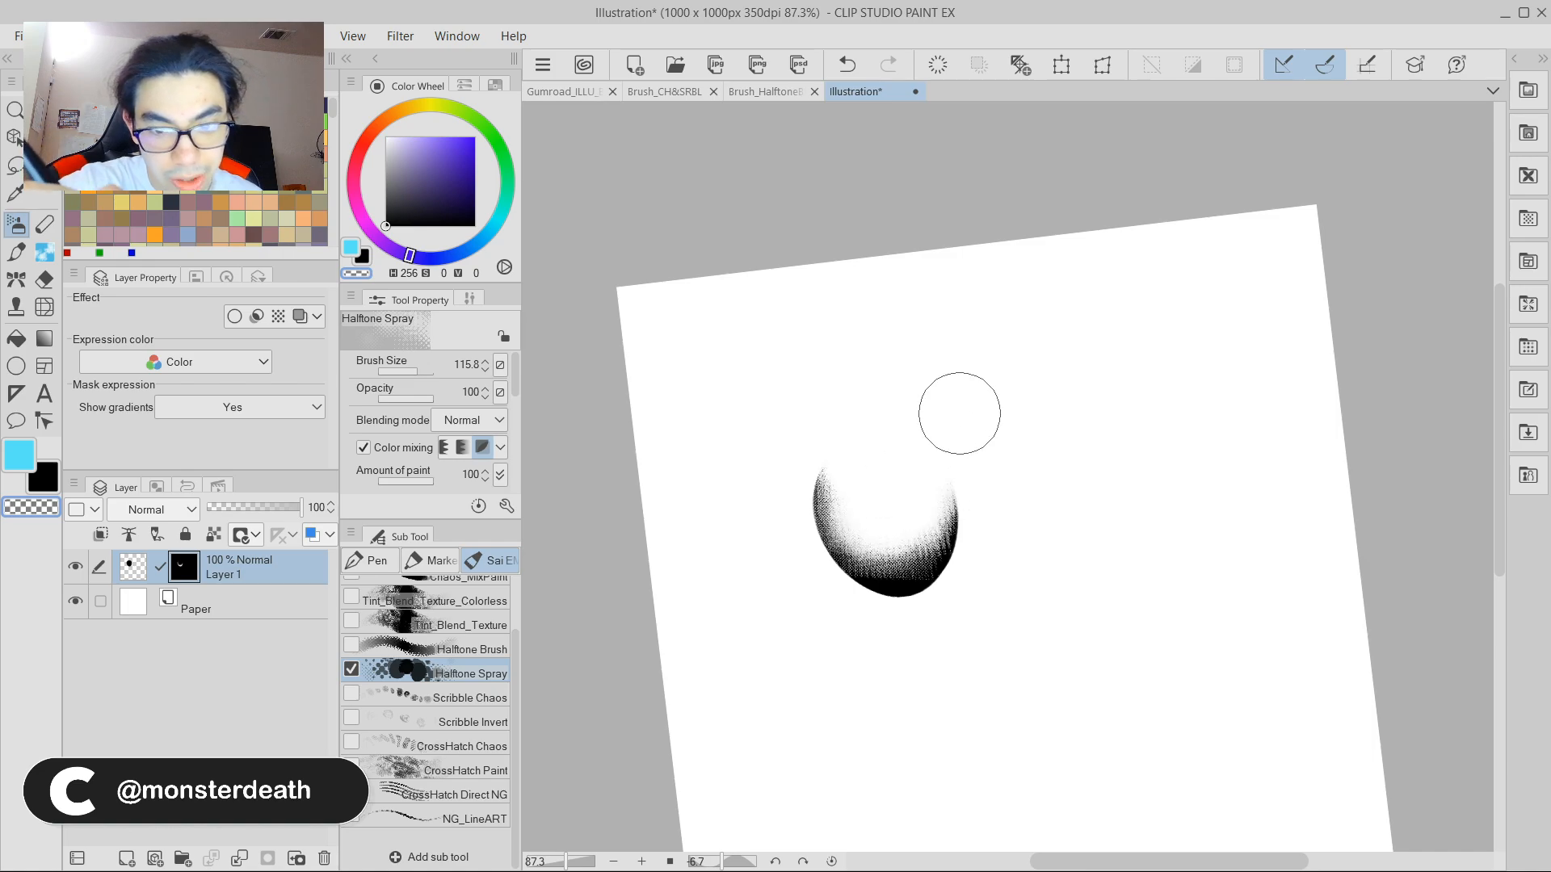
# Examine the sprayed halftone gradient on the oval up close and from several rotated views.
pyautogui.scroll(4, 898, 541)
pyautogui.moveTo(938, 581); pyautogui.dragTo(933, 575)
pyautogui.moveTo(1060, 366); pyautogui.dragTo(1107, 588)
pyautogui.moveTo(1169, 351); pyautogui.dragTo(1065, 530)
pyautogui.moveTo(1072, 408); pyautogui.dragTo(1034, 459)
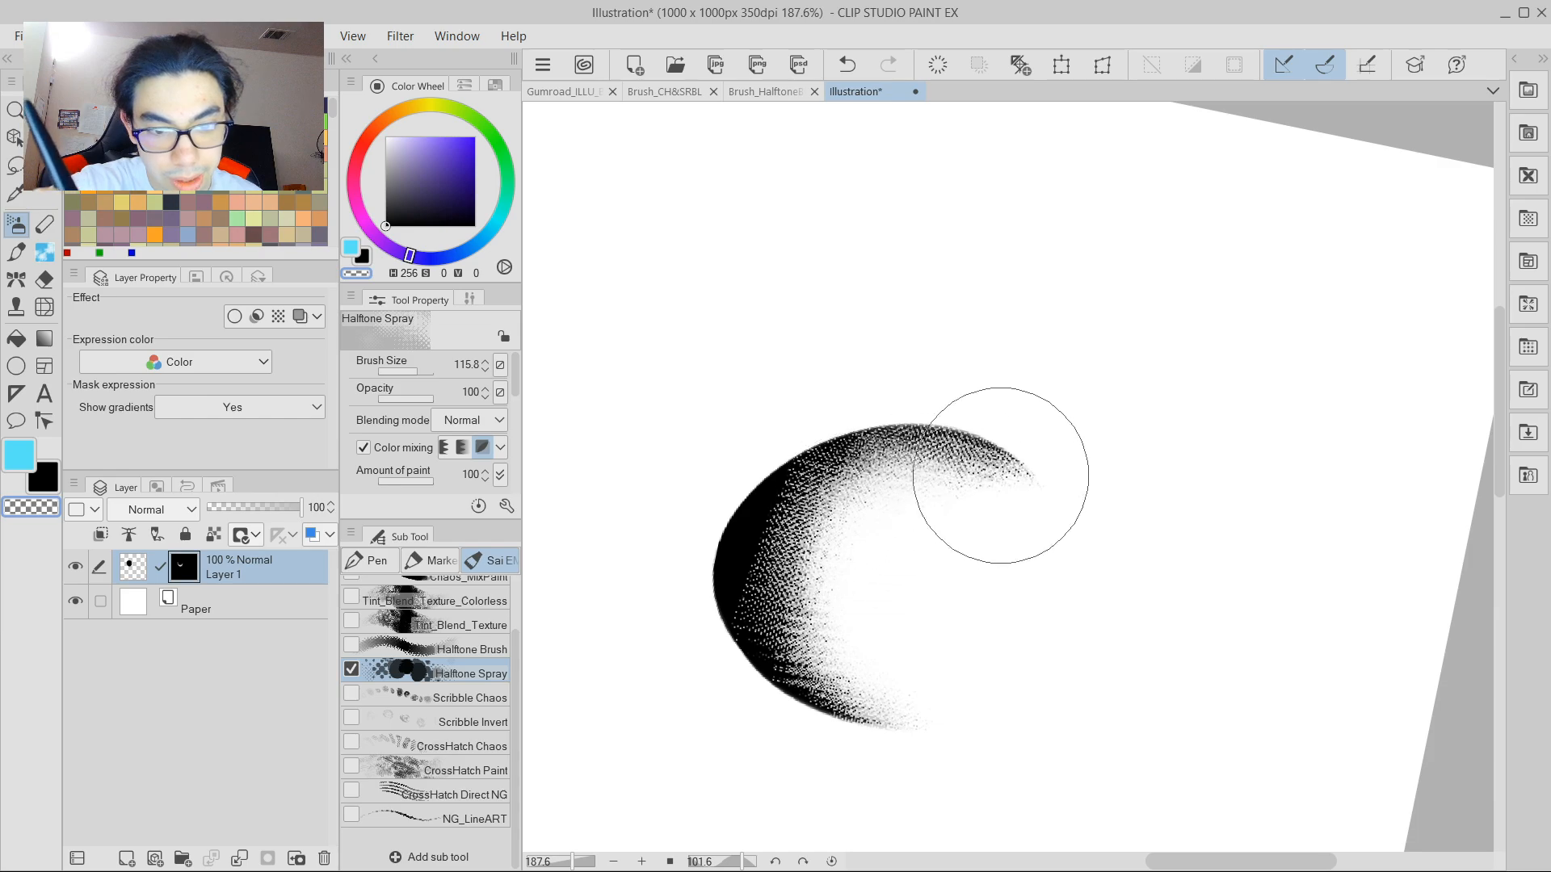
pyautogui.moveTo(1102, 509); pyautogui.dragTo(1056, 405)
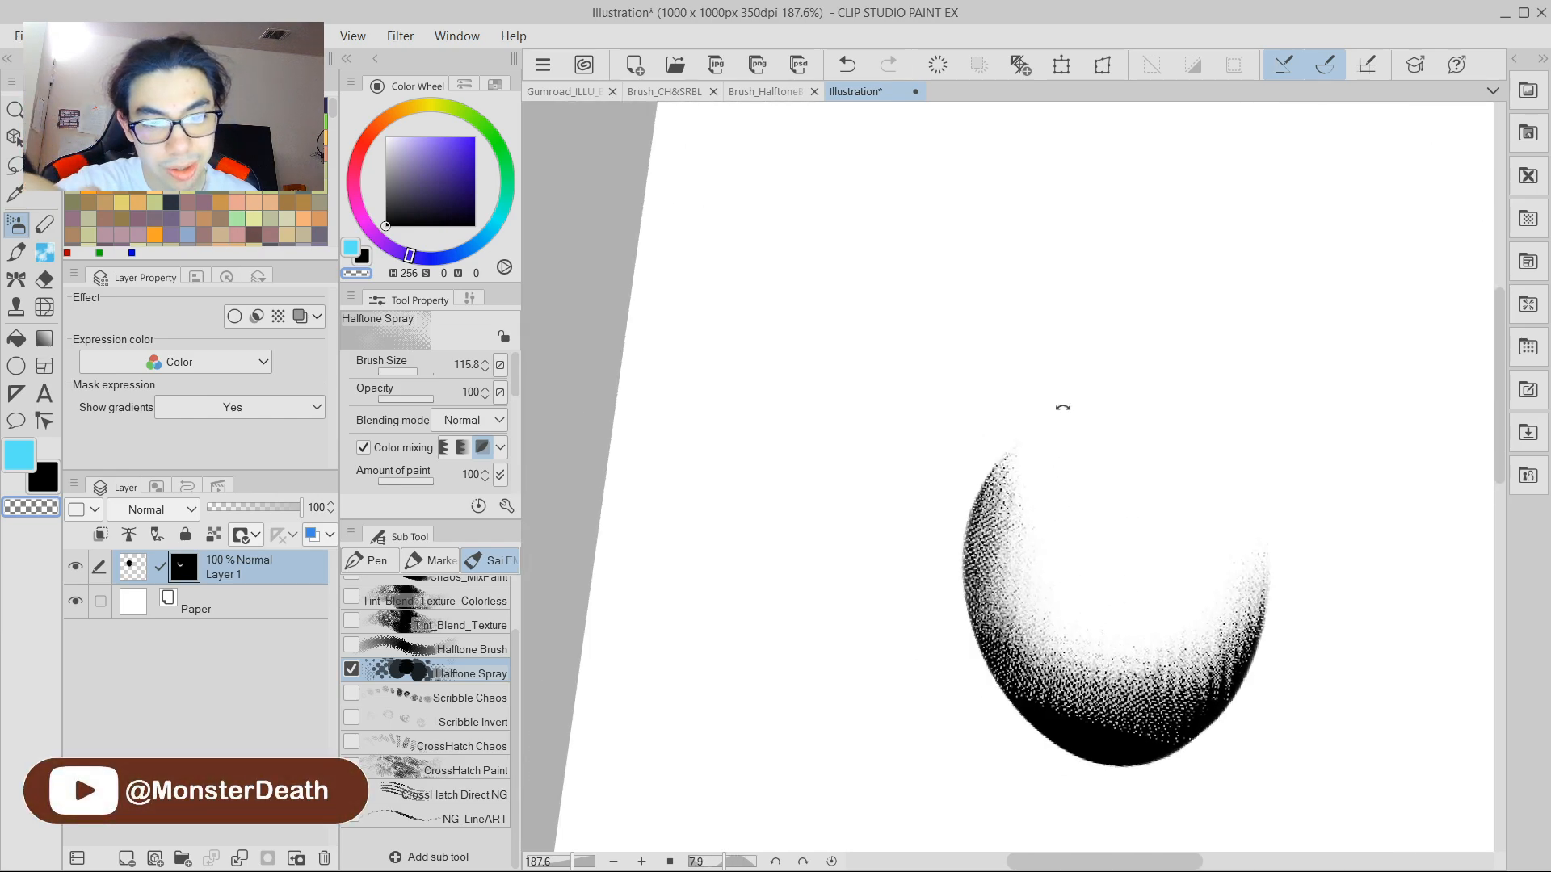
pyautogui.moveTo(1211, 490); pyautogui.dragTo(1042, 385)
pyautogui.scroll(-4, 1185, 406)
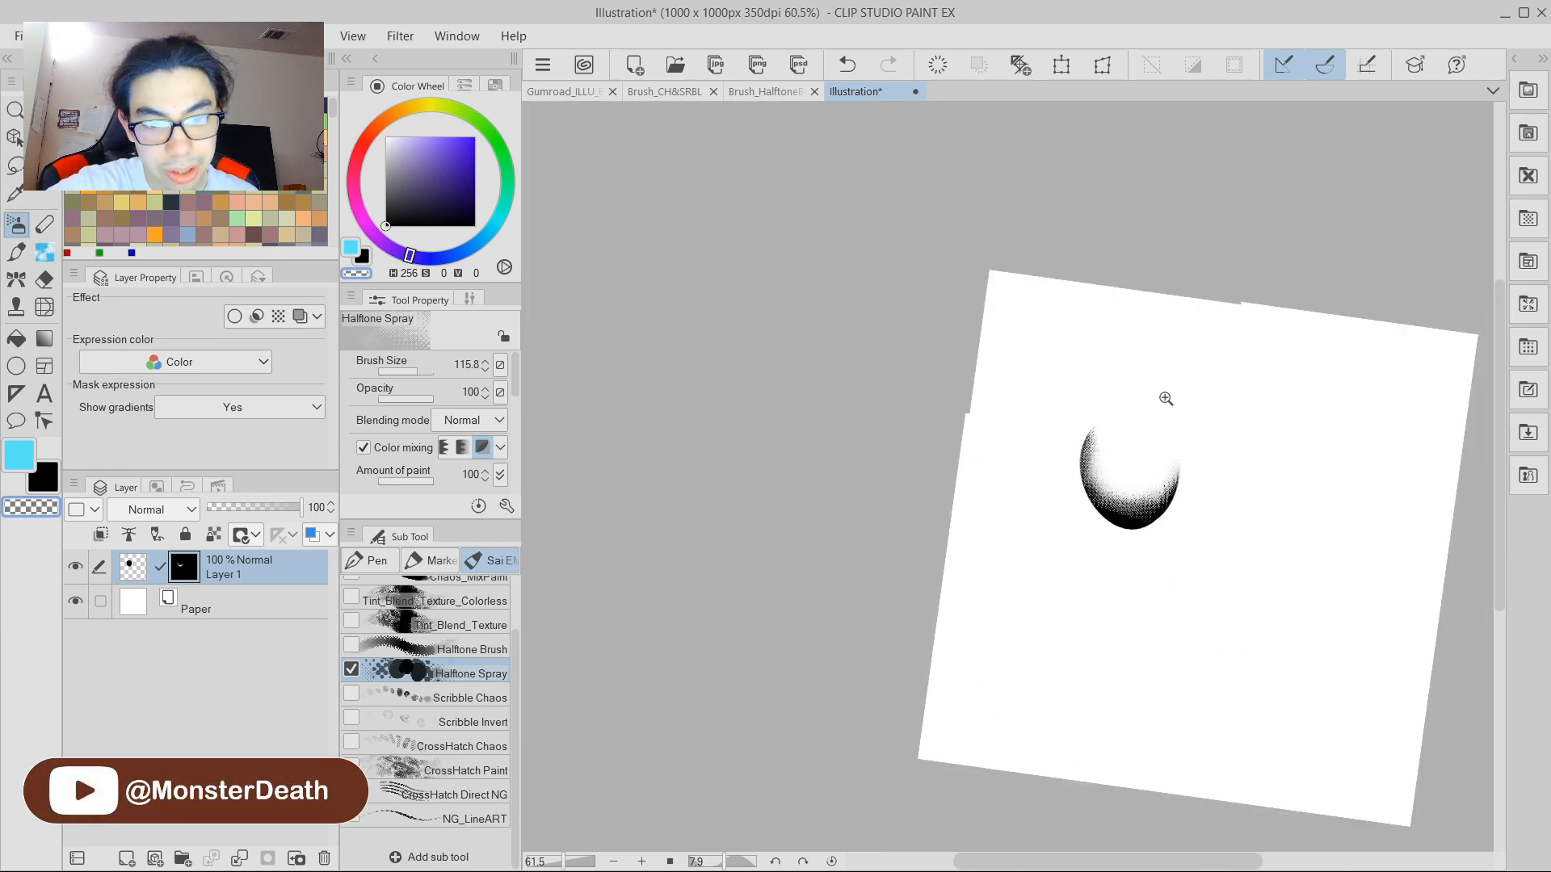
pyautogui.scroll(6, 1209, 426)
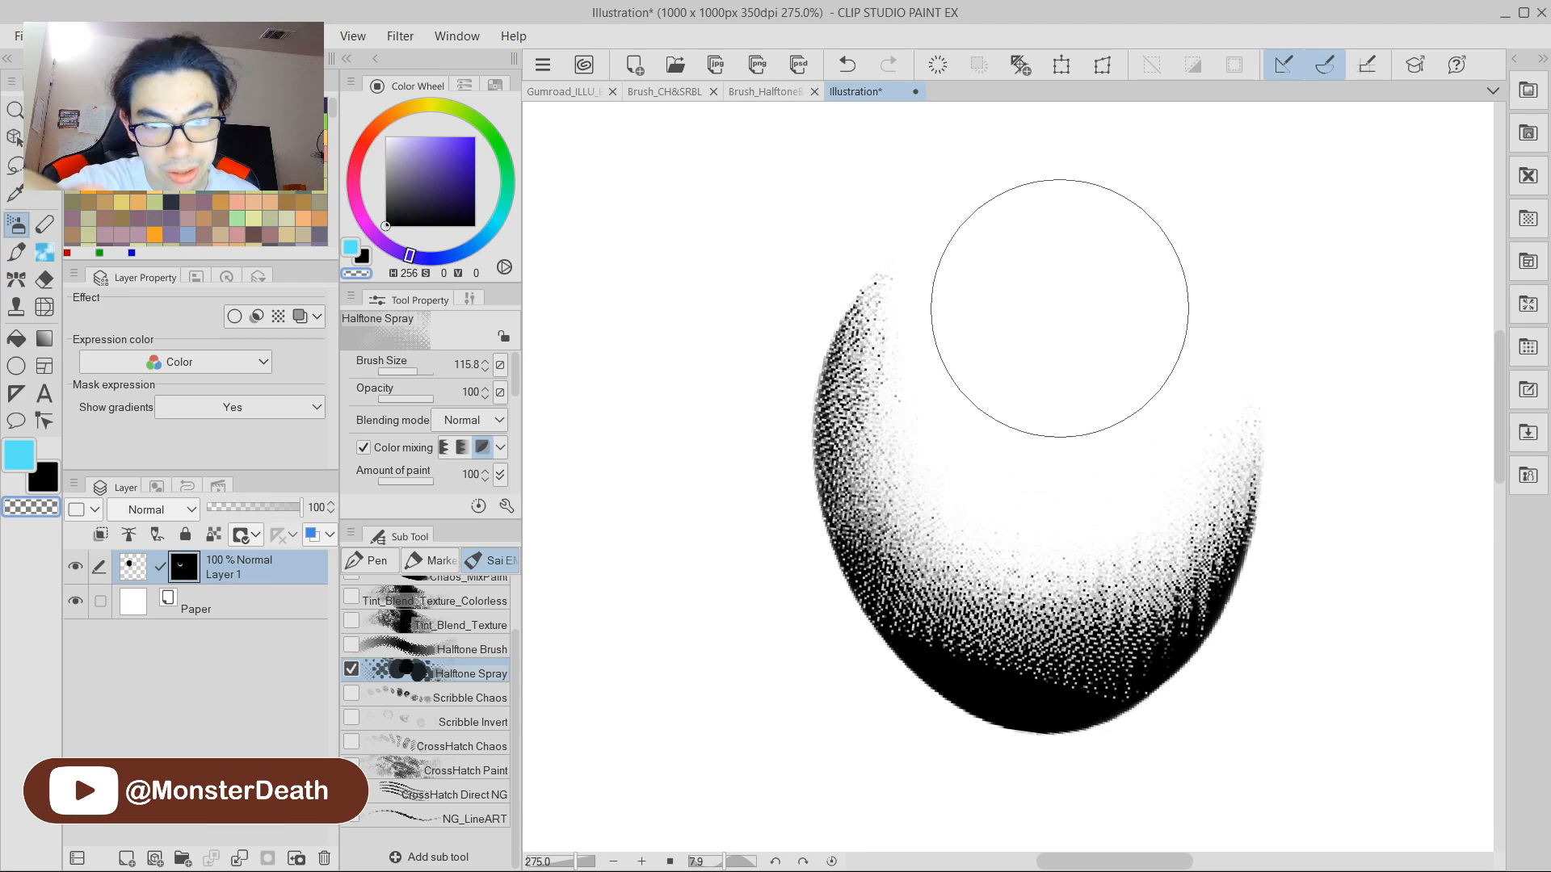
pyautogui.scroll(-5, 1244, 384)
pyautogui.moveTo(1302, 376)
pyautogui.mouseDown()
pyautogui.moveTo(1126, 364)
pyautogui.moveTo(1115, 270)
pyautogui.moveTo(924, 419)
pyautogui.moveTo(1205, 416)
pyautogui.moveTo(1177, 312)
pyautogui.moveTo(1163, 318)
pyautogui.mouseUp()
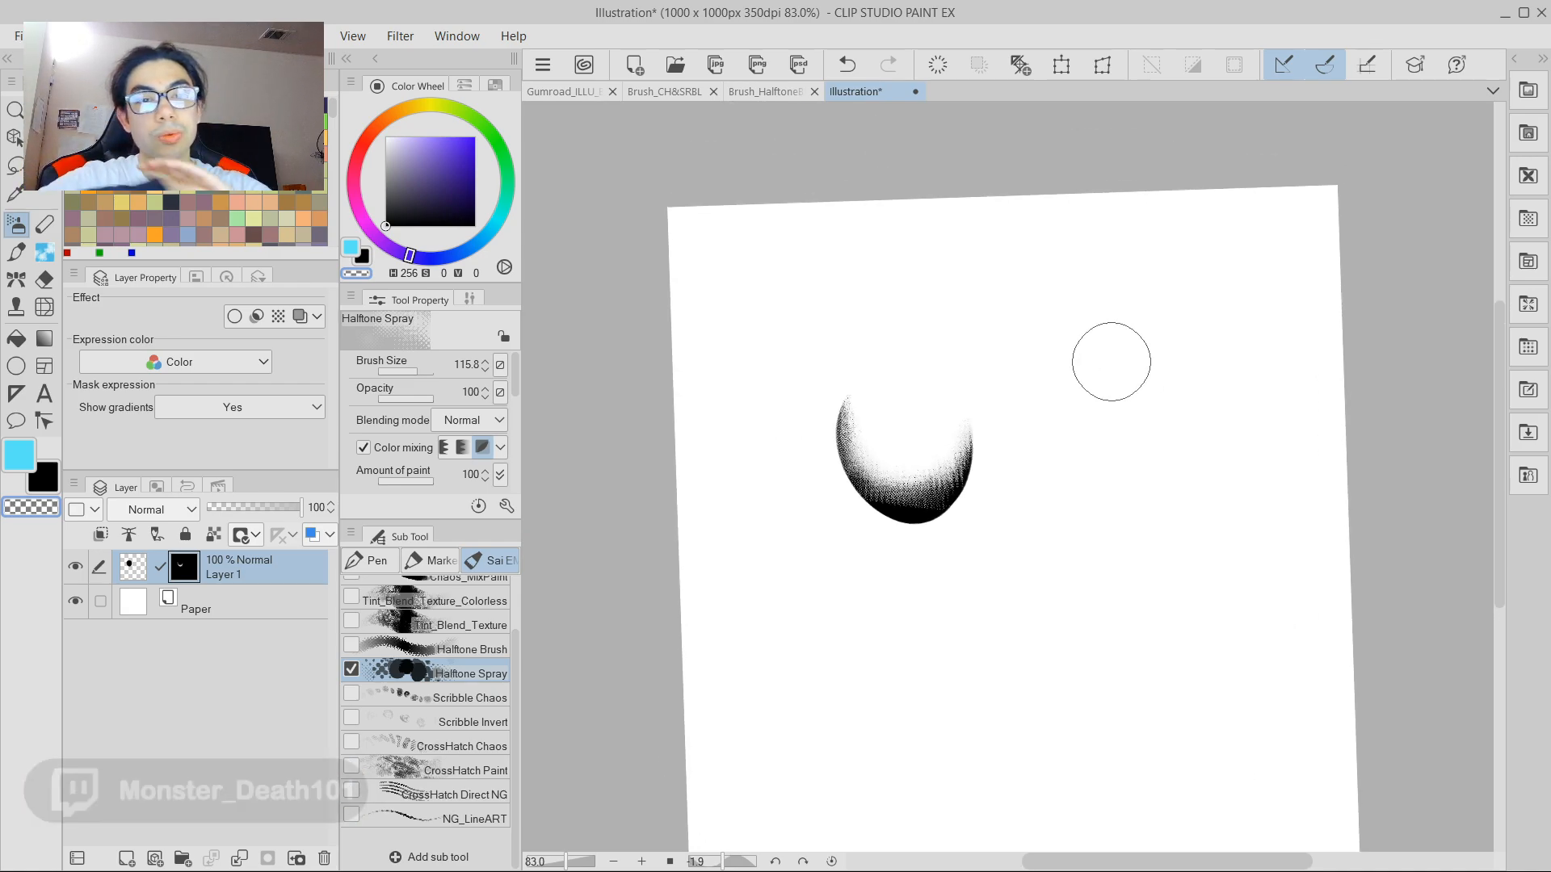
# Switch to the Gumroad_ILLU document, checking back briefly on the halftone test illustration.
pyautogui.click(570, 91)
pyautogui.click(958, 95)
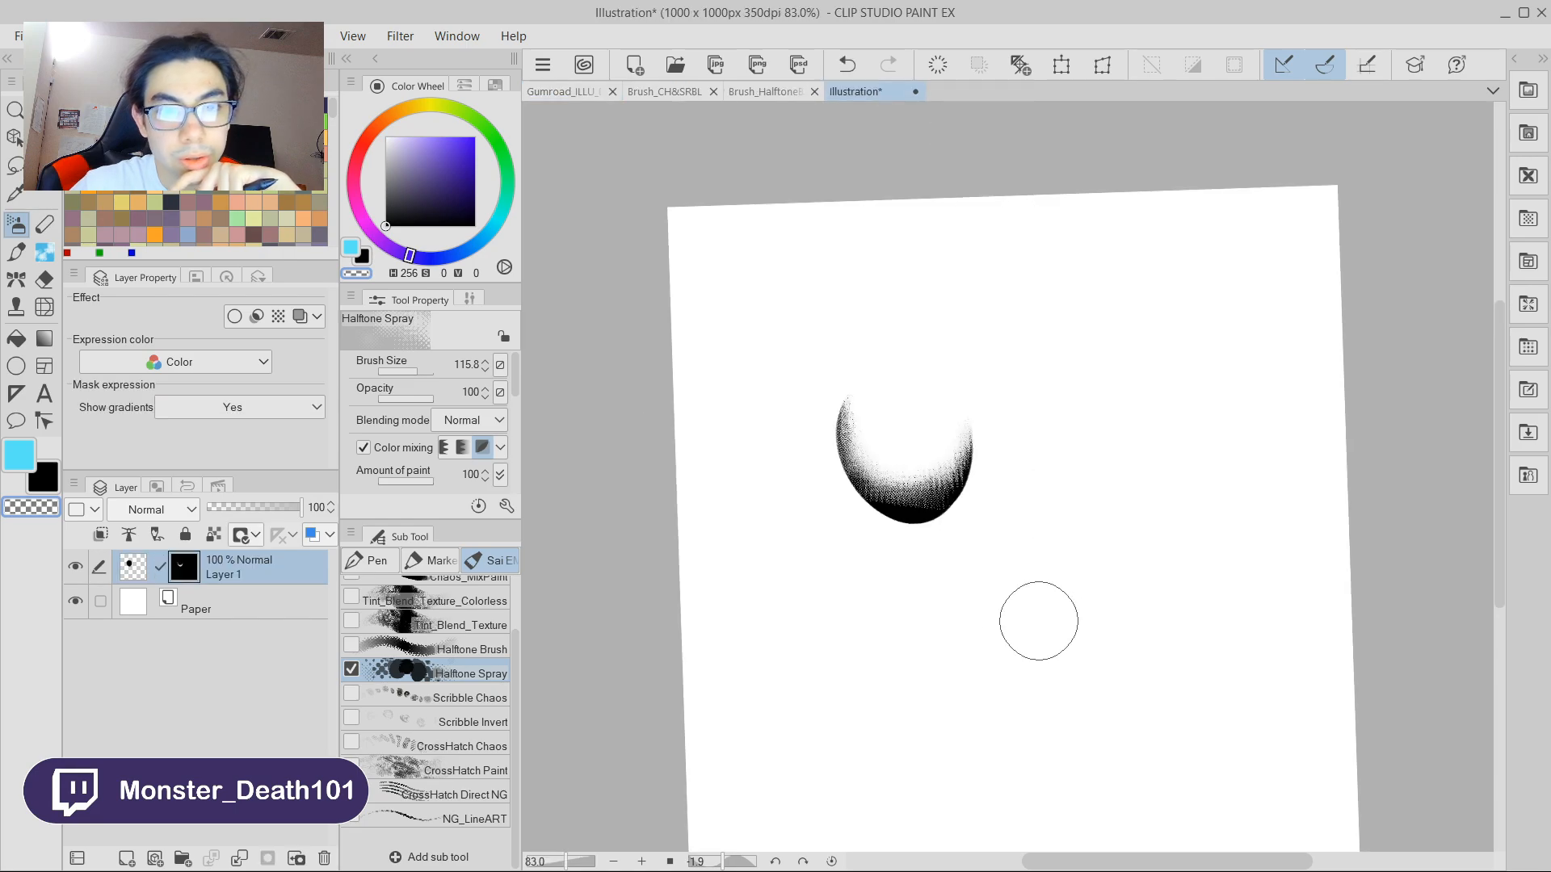
pyautogui.click(554, 96)
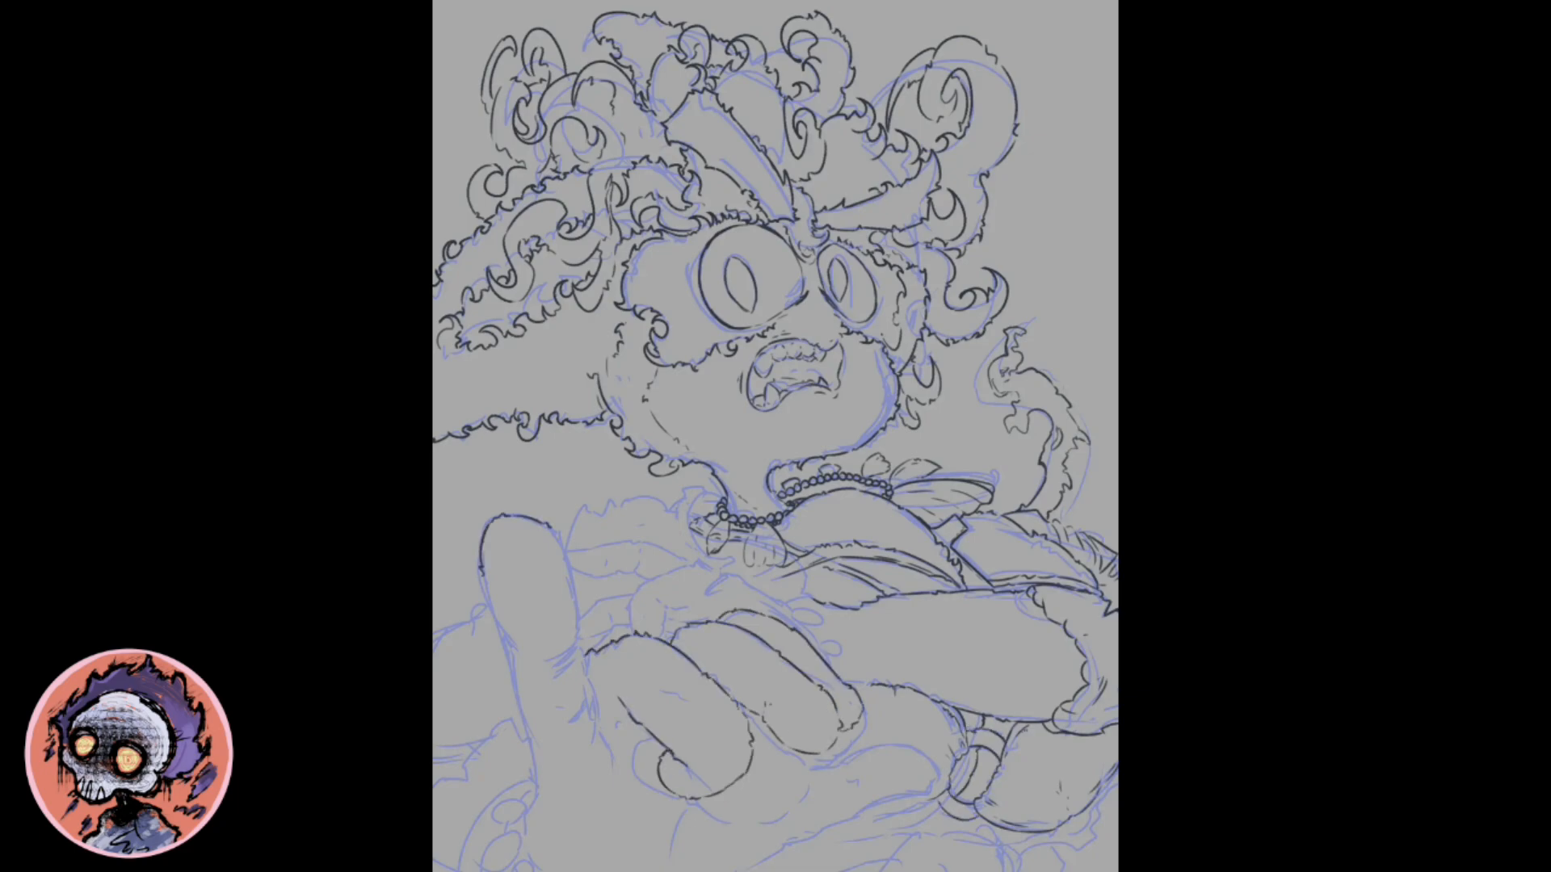
# Ink the outlines of the palm and lower finger, and the beaded trim beside the fingers, over the blue sketch.
pyautogui.moveTo(845, 762); pyautogui.dragTo(939, 777)
pyautogui.moveTo(937, 797); pyautogui.dragTo(852, 818)
pyautogui.moveTo(785, 758); pyautogui.dragTo(842, 764)
pyautogui.moveTo(692, 800); pyautogui.dragTo(665, 859)
pyautogui.moveTo(794, 608)
pyautogui.mouseDown()
pyautogui.moveTo(825, 614)
pyautogui.moveTo(861, 656)
pyautogui.moveTo(827, 657)
pyautogui.mouseUp()
pyautogui.moveTo(785, 600)
pyautogui.mouseDown()
pyautogui.moveTo(824, 584)
pyautogui.moveTo(795, 609)
pyautogui.mouseUp()
pyautogui.moveTo(517, 800)
pyautogui.mouseDown()
pyautogui.moveTo(501, 869)
pyautogui.moveTo(534, 868)
pyautogui.moveTo(518, 805)
pyautogui.mouseUp()
# Ink the fabric folds between the raised finger and the knuckles of the reaching hand.
pyautogui.moveTo(780, 601)
pyautogui.mouseDown()
pyautogui.moveTo(664, 578)
pyautogui.moveTo(633, 633)
pyautogui.mouseUp()
pyautogui.moveTo(657, 596)
pyautogui.mouseDown()
pyautogui.moveTo(663, 638)
pyautogui.moveTo(693, 602)
pyautogui.mouseUp()
pyautogui.moveTo(691, 563)
pyautogui.mouseDown()
pyautogui.moveTo(658, 546)
pyautogui.moveTo(577, 576)
pyautogui.moveTo(570, 552)
pyautogui.mouseUp()
pyautogui.moveTo(631, 596); pyautogui.dragTo(581, 616)
pyautogui.moveTo(629, 625); pyautogui.dragTo(581, 643)
pyautogui.moveTo(693, 621); pyautogui.dragTo(719, 610)
pyautogui.moveTo(723, 583); pyautogui.dragTo(707, 595)
# Ink the ruffled fabric folds beneath the reaching hand, toward the lower-right corner of the illustration.
pyautogui.moveTo(937, 800); pyautogui.dragTo(834, 831)
pyautogui.moveTo(1082, 816); pyautogui.dragTo(1017, 849)
pyautogui.moveTo(834, 844); pyautogui.dragTo(937, 824)
pyautogui.moveTo(1017, 848)
pyautogui.mouseDown()
pyautogui.moveTo(928, 832)
pyautogui.moveTo(881, 871)
pyautogui.moveTo(989, 870)
pyautogui.mouseUp()
pyautogui.moveTo(1010, 870)
pyautogui.mouseDown()
pyautogui.moveTo(1057, 861)
pyautogui.moveTo(1090, 817)
pyautogui.mouseUp()
pyautogui.moveTo(1068, 861); pyautogui.dragTo(1113, 812)
# Ink the ruffled collar below the neck and the frilled clothing folds along the illustration's left side.
pyautogui.moveTo(720, 495)
pyautogui.mouseDown()
pyautogui.moveTo(673, 506)
pyautogui.moveTo(691, 533)
pyautogui.mouseUp()
pyautogui.moveTo(693, 535)
pyautogui.mouseDown()
pyautogui.moveTo(736, 560)
pyautogui.moveTo(695, 552)
pyautogui.mouseUp()
pyautogui.moveTo(670, 520); pyautogui.dragTo(666, 505)
pyautogui.moveTo(668, 507); pyautogui.dragTo(625, 496)
pyautogui.moveTo(627, 496); pyautogui.dragTo(584, 509)
pyautogui.moveTo(753, 584); pyautogui.dragTo(782, 569)
pyautogui.moveTo(582, 511); pyautogui.dragTo(571, 542)
pyautogui.moveTo(488, 604); pyautogui.dragTo(436, 646)
pyautogui.moveTo(481, 659); pyautogui.dragTo(495, 689)
pyautogui.moveTo(434, 778)
pyautogui.mouseDown()
pyautogui.moveTo(471, 786)
pyautogui.moveTo(488, 741)
pyautogui.mouseUp()
pyautogui.moveTo(490, 739); pyautogui.dragTo(527, 747)
pyautogui.moveTo(479, 818); pyautogui.dragTo(467, 852)
pyautogui.moveTo(556, 527); pyautogui.dragTo(579, 588)
# Ink the remaining finger contours, palm creases and shoulder fabric details to complete the hand and clothing line art.
pyautogui.moveTo(680, 648); pyautogui.dragTo(704, 675)
pyautogui.moveTo(519, 717); pyautogui.dragTo(532, 779)
pyautogui.moveTo(488, 601); pyautogui.dragTo(468, 616)
pyautogui.moveTo(727, 789); pyautogui.dragTo(691, 802)
pyautogui.moveTo(952, 546); pyautogui.dragTo(1004, 580)
pyautogui.moveTo(899, 379); pyautogui.dragTo(899, 413)
pyautogui.moveTo(718, 479); pyautogui.dragTo(727, 498)
pyautogui.moveTo(881, 847); pyautogui.dragTo(897, 844)
pyautogui.moveTo(689, 522); pyautogui.dragTo(713, 513)
pyautogui.moveTo(1090, 535); pyautogui.dragTo(1118, 554)
pyautogui.moveTo(739, 609); pyautogui.dragTo(763, 613)
pyautogui.moveTo(774, 617); pyautogui.dragTo(842, 682)
pyautogui.moveTo(843, 684); pyautogui.dragTo(861, 719)
pyautogui.moveTo(938, 763); pyautogui.dragTo(881, 745)
pyautogui.moveTo(881, 745); pyautogui.dragTo(839, 764)
pyautogui.moveTo(764, 721); pyautogui.dragTo(810, 753)
pyautogui.moveTo(592, 684); pyautogui.dragTo(597, 716)
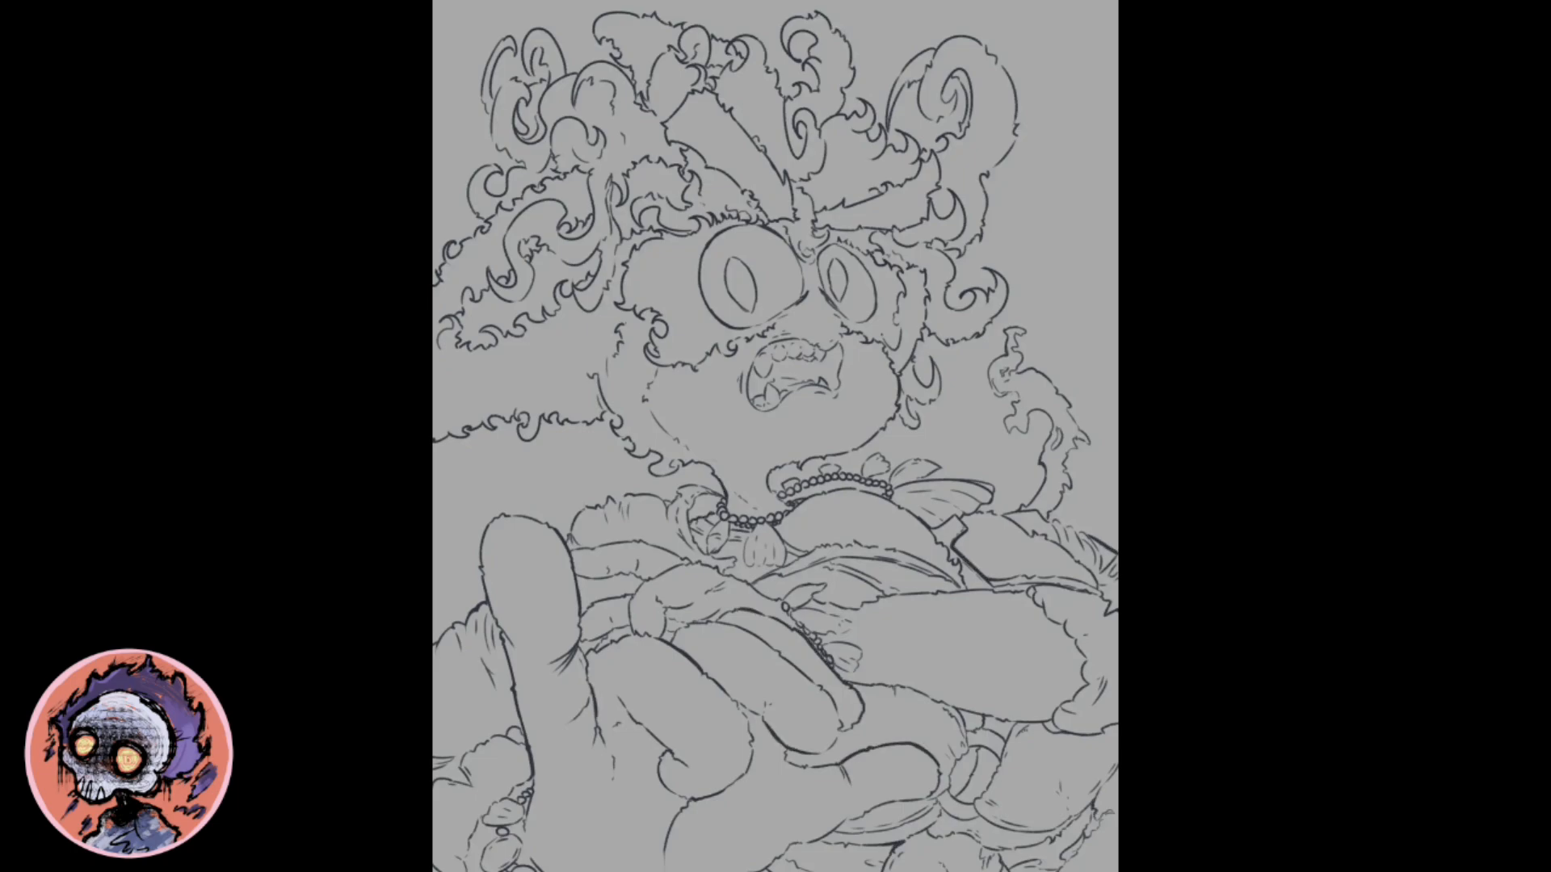
# Thicken selected line segments along the hair, the brow and the long curl beside the face.
pyautogui.moveTo(567, 424); pyautogui.dragTo(599, 427)
pyautogui.moveTo(496, 421); pyautogui.dragTo(516, 420)
pyautogui.moveTo(732, 109); pyautogui.dragTo(752, 140)
pyautogui.moveTo(833, 230); pyautogui.dragTo(878, 227)
pyautogui.moveTo(902, 167); pyautogui.dragTo(921, 184)
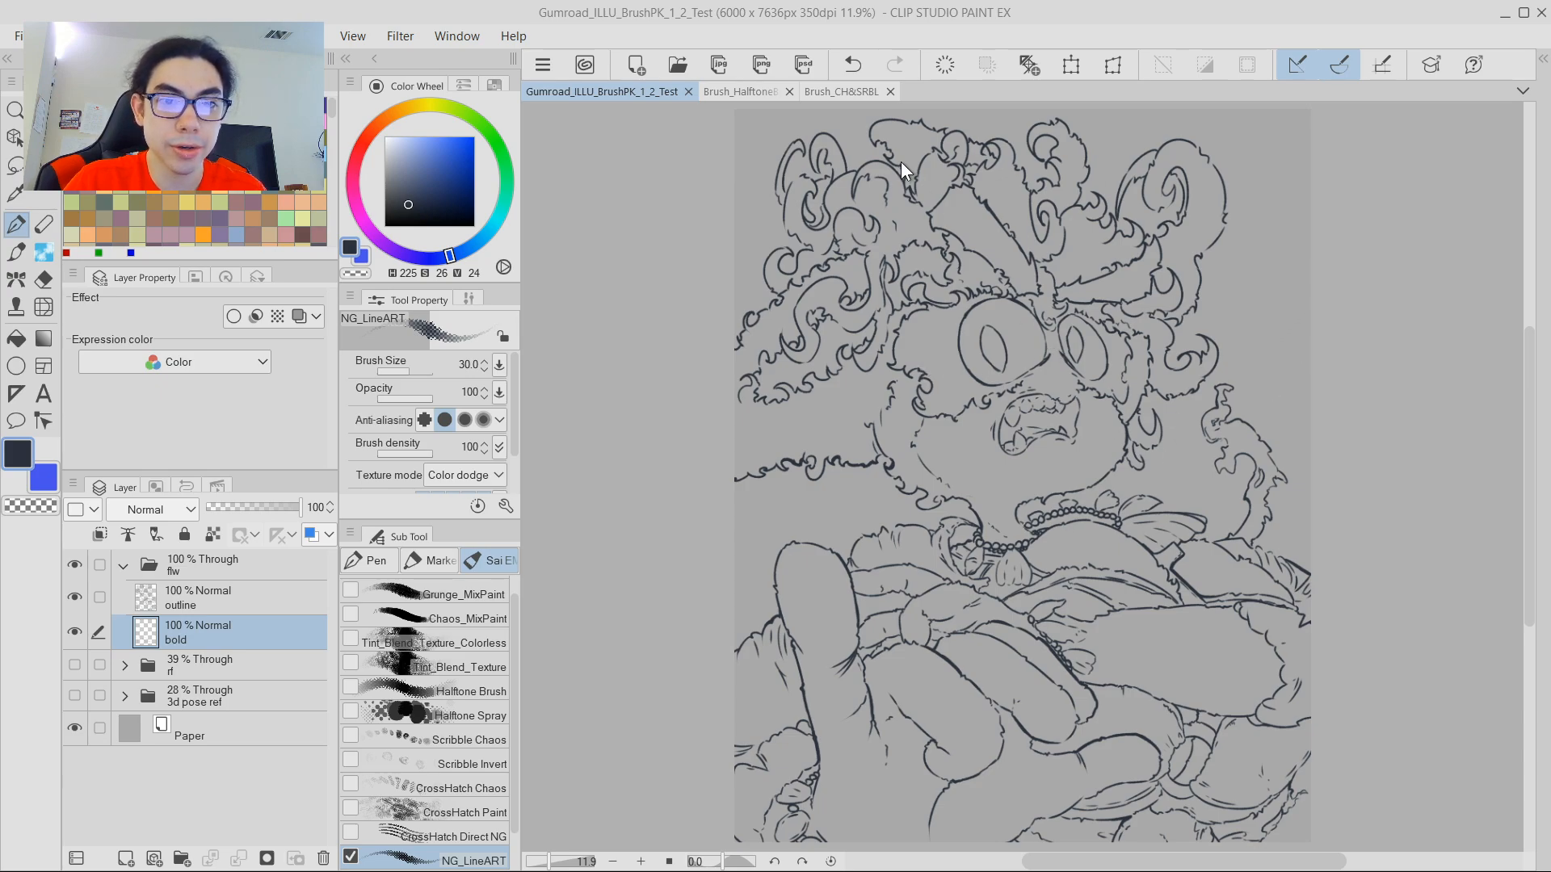
# Glance at the Brush_CH&SRBL document and return to the Gumroad_ILLU line art.
pyautogui.click(832, 96)
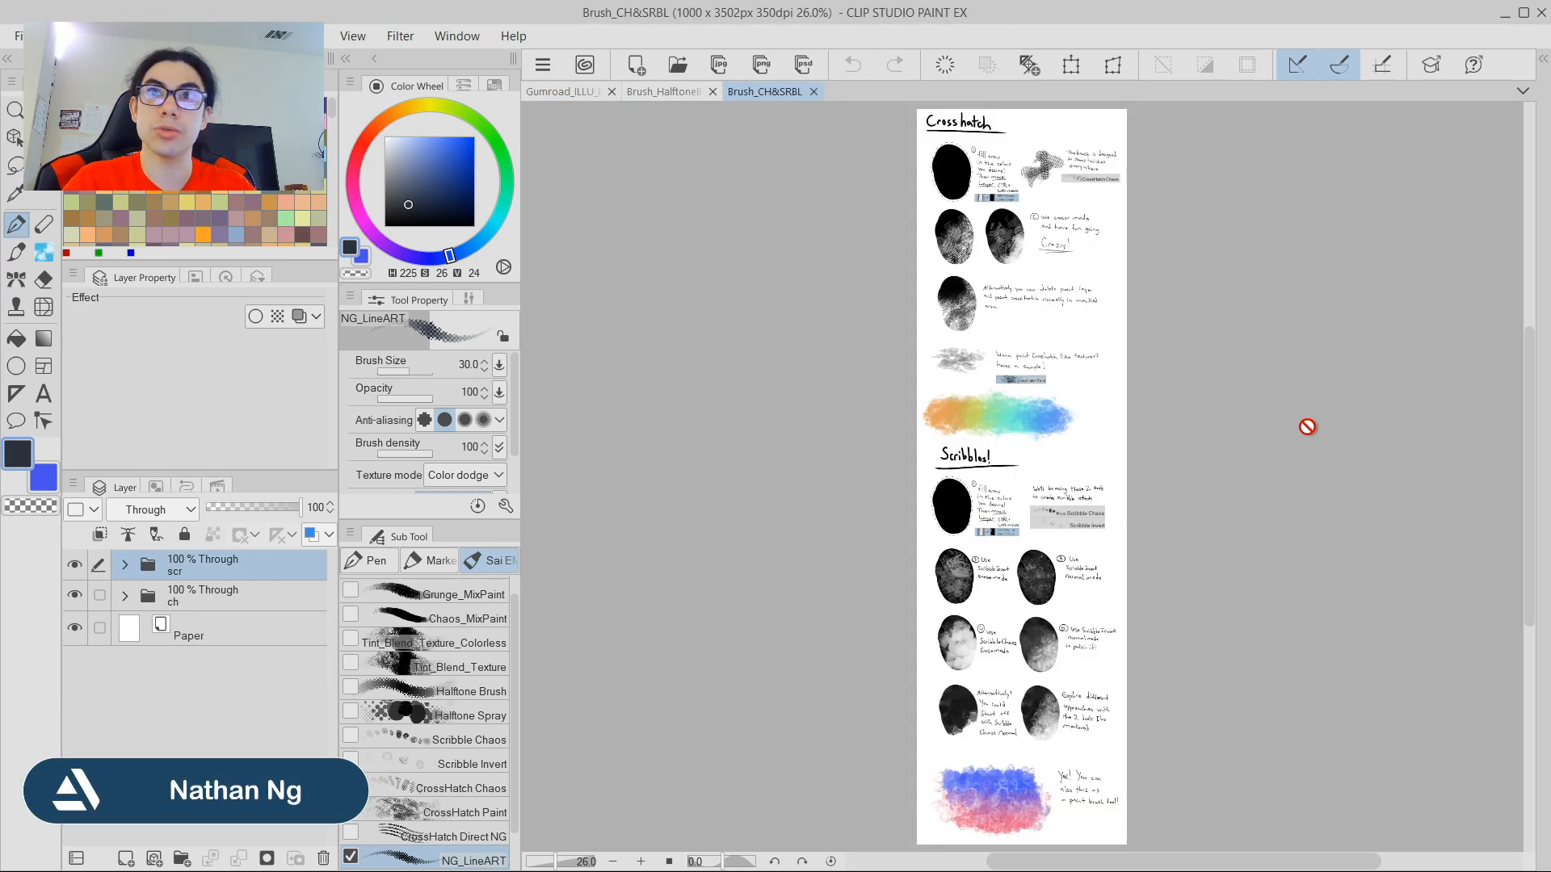
pyautogui.click(555, 96)
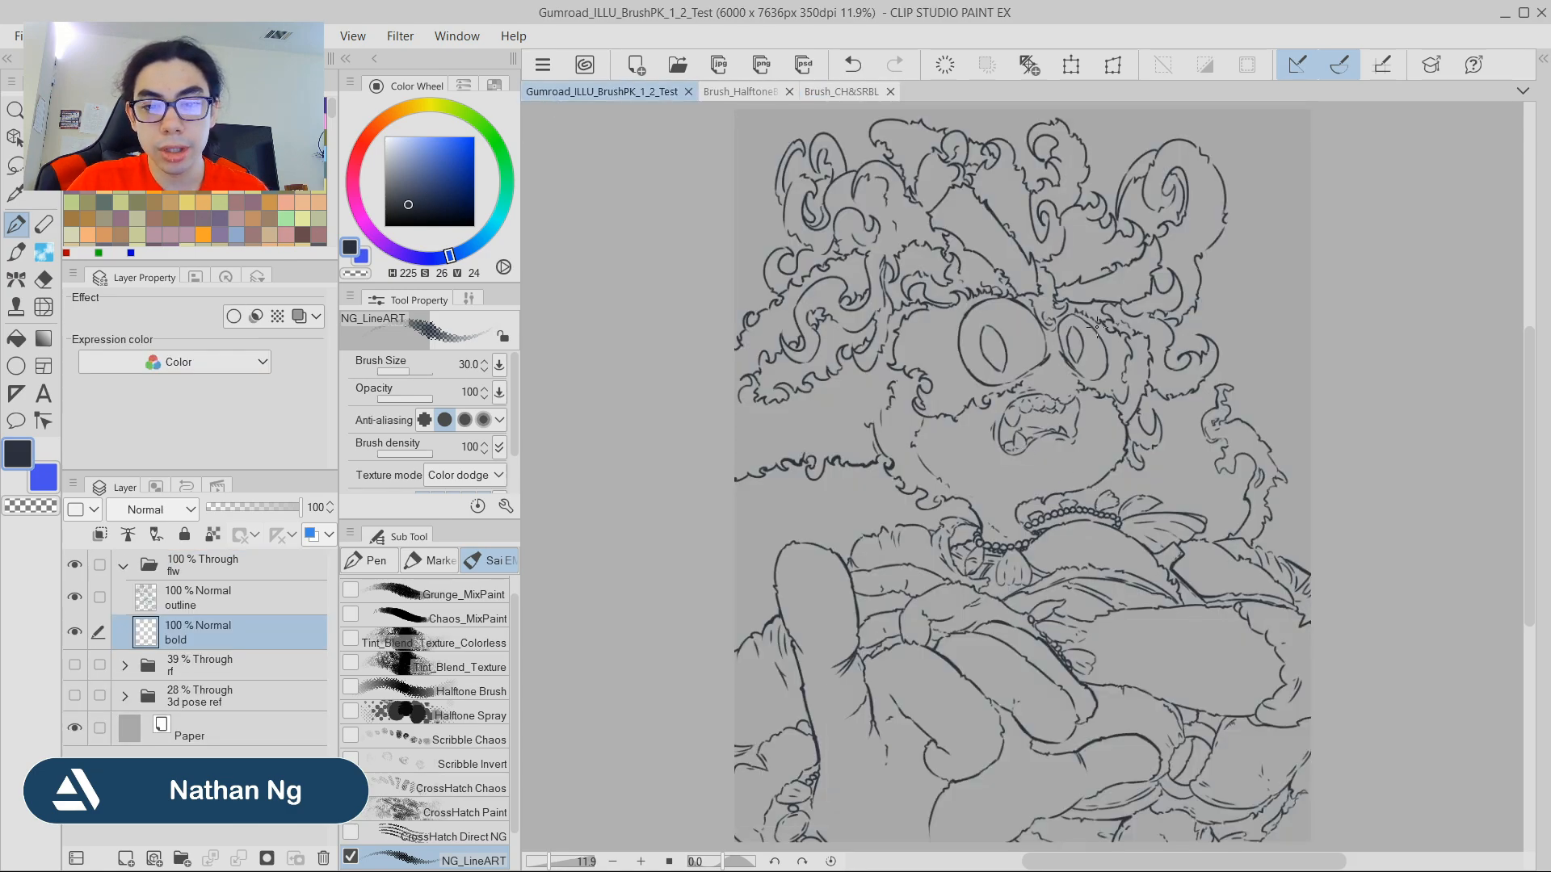
pyautogui.scroll(-2, 1095, 327)
pyautogui.scroll(1, 1176, 330)
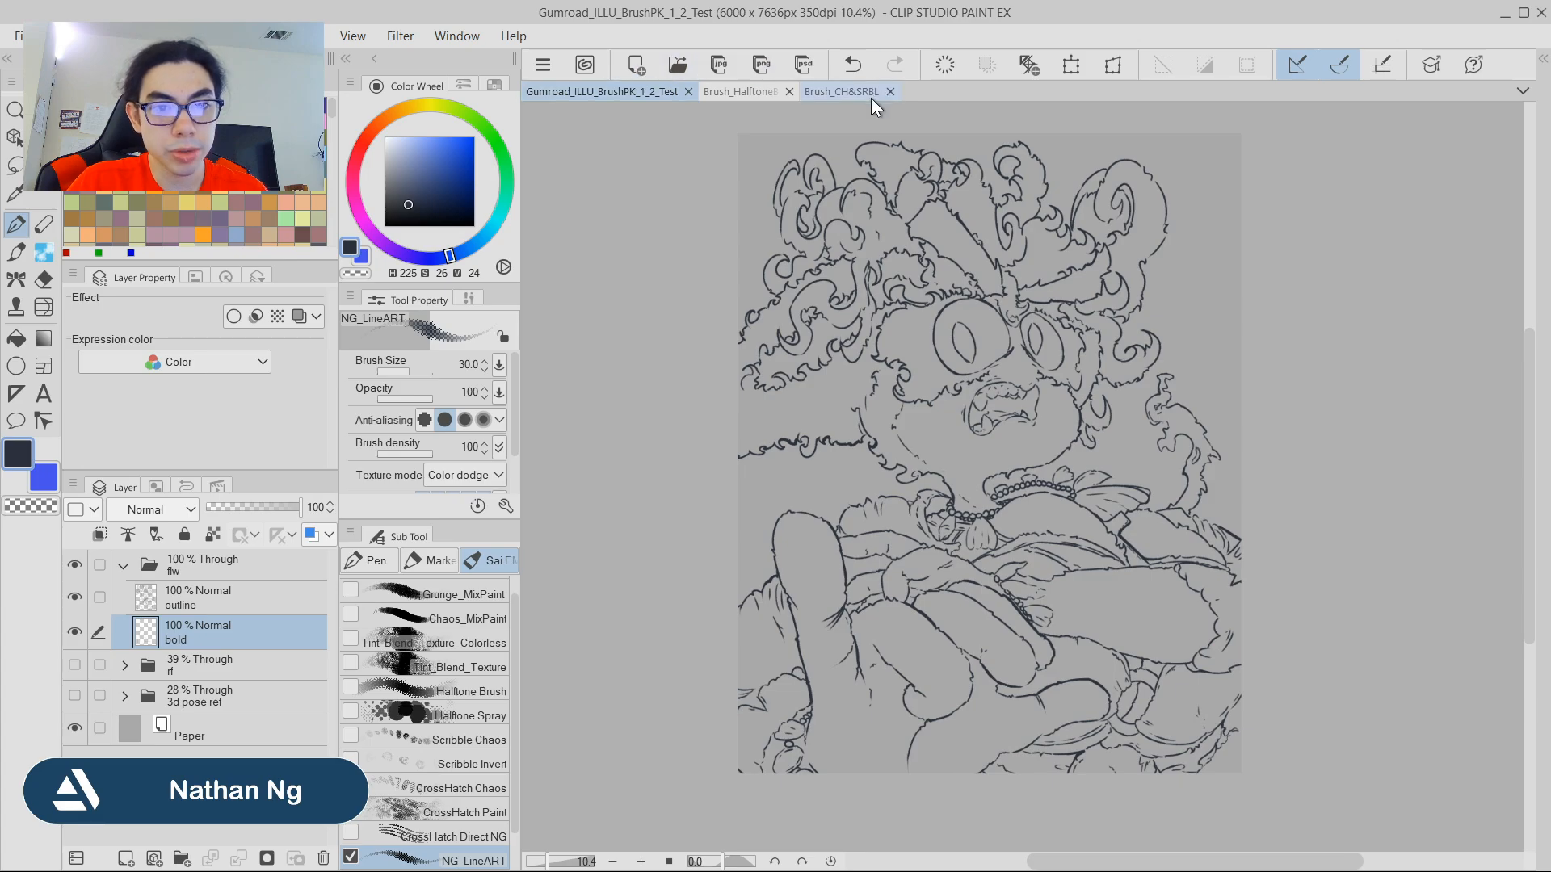
# Examine the Crosshatch and Scribbles guides in Brush_CH&SRBL up close, down to the blue-and-red paint sample.
pyautogui.click(850, 95)
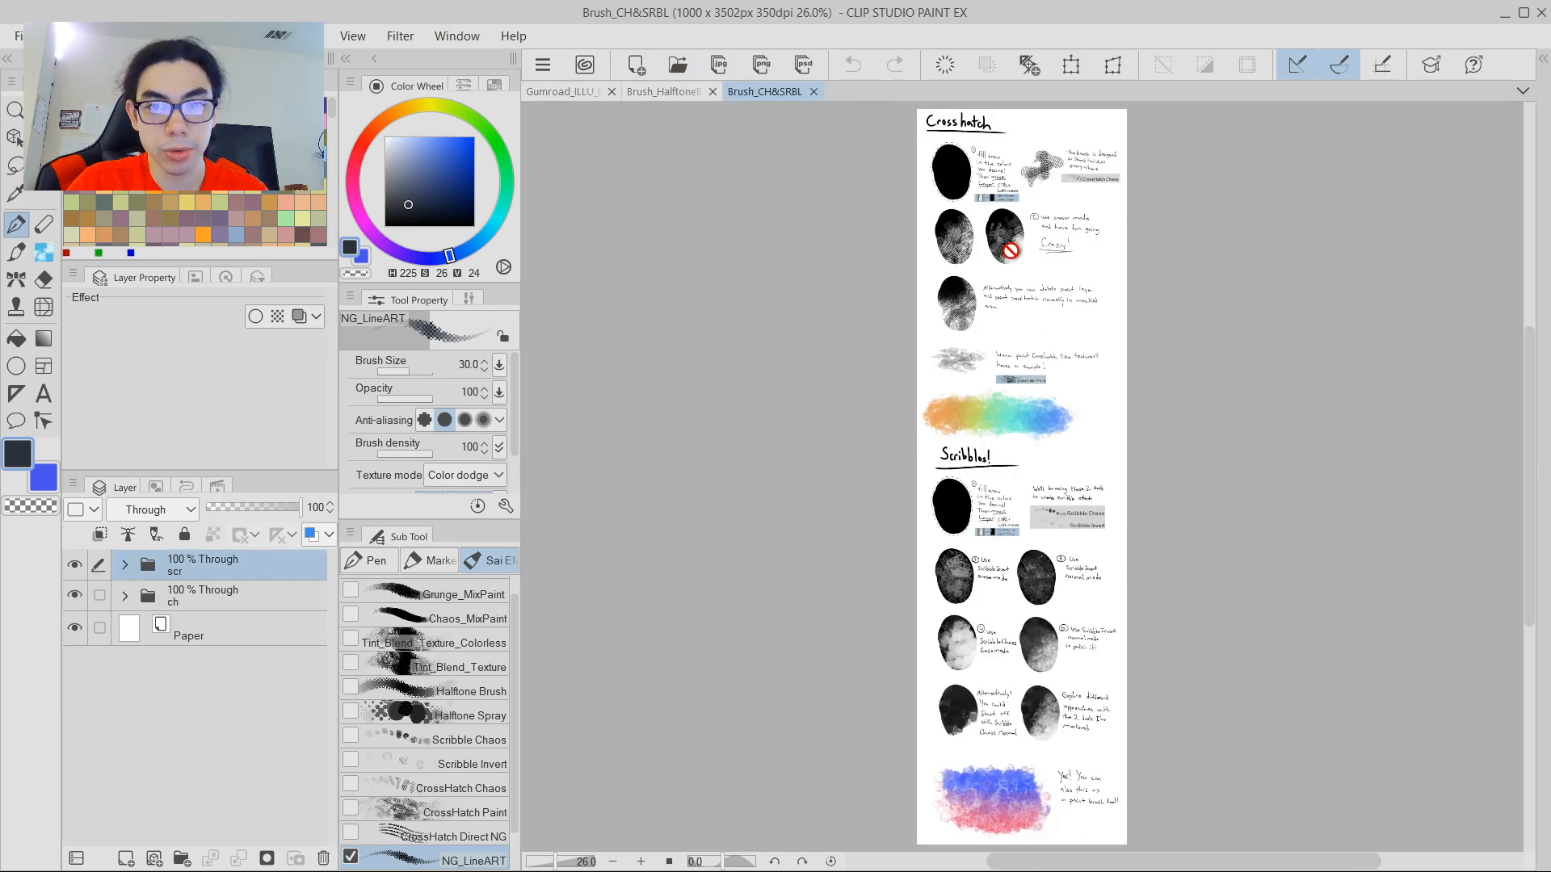
pyautogui.scroll(2, 1010, 242)
pyautogui.scroll(2, 980, 440)
pyautogui.scroll(-5, 969, 525)
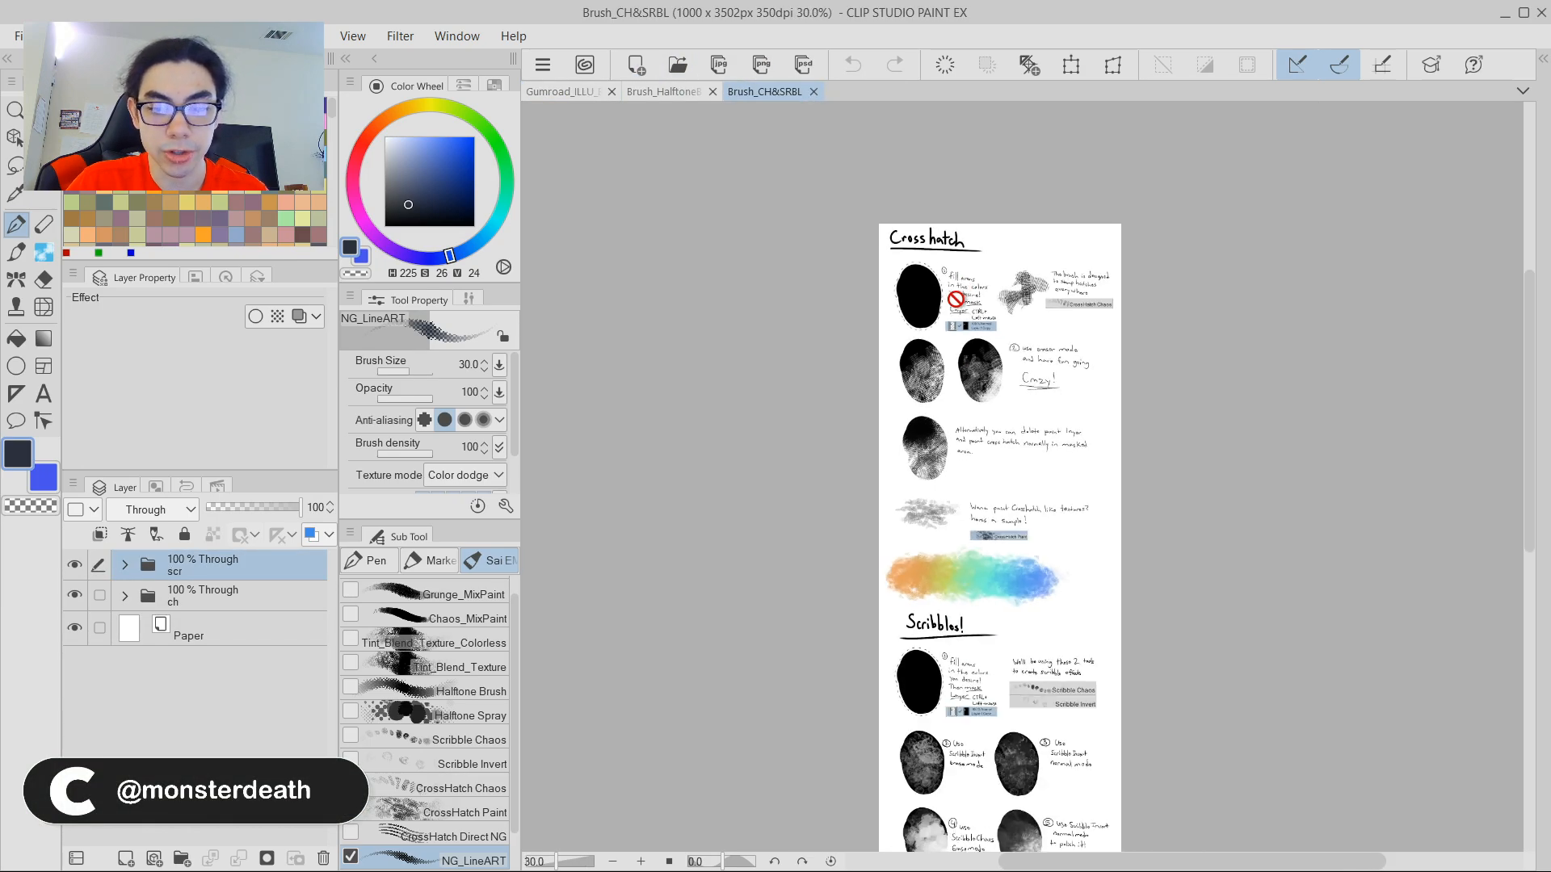
pyautogui.scroll(2, 873, 570)
pyautogui.scroll(2, 873, 570)
pyautogui.scroll(-3, 1118, 657)
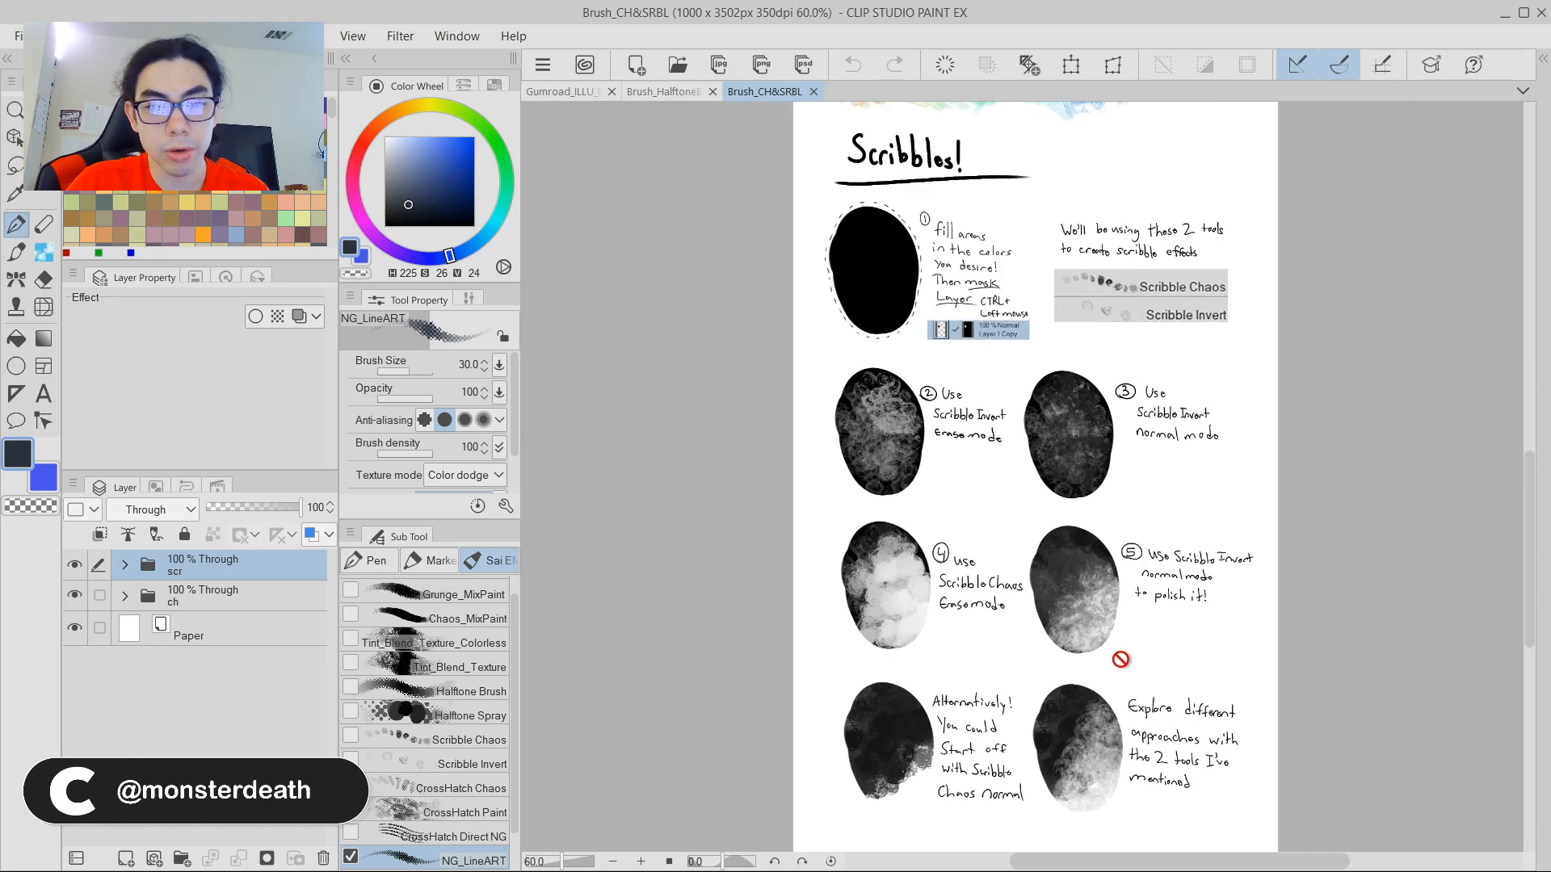
pyautogui.scroll(3, 1078, 728)
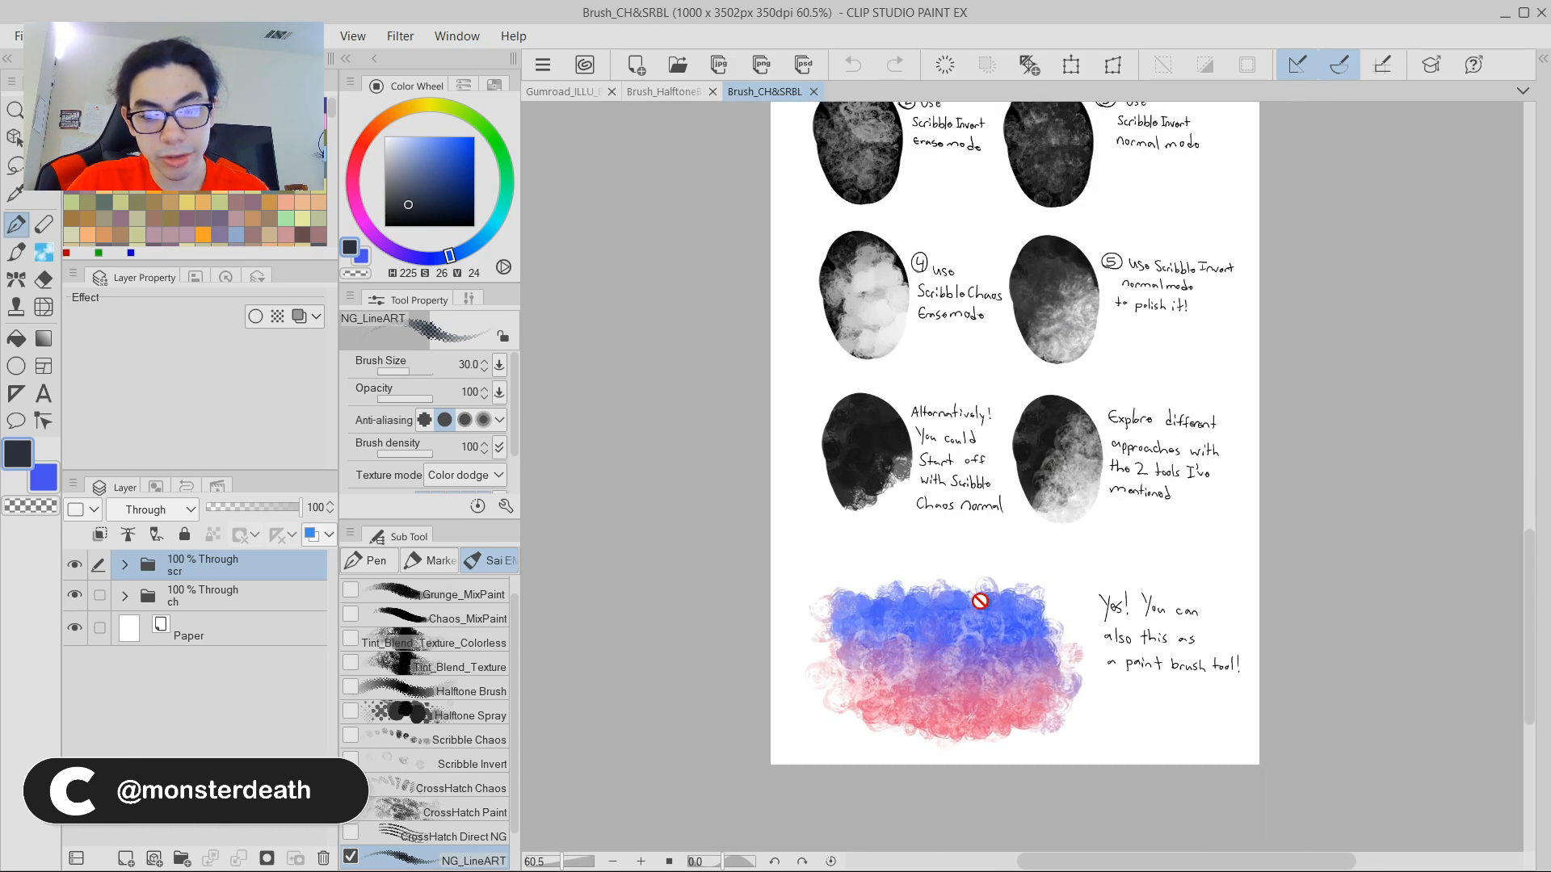
pyautogui.scroll(2, 1079, 669)
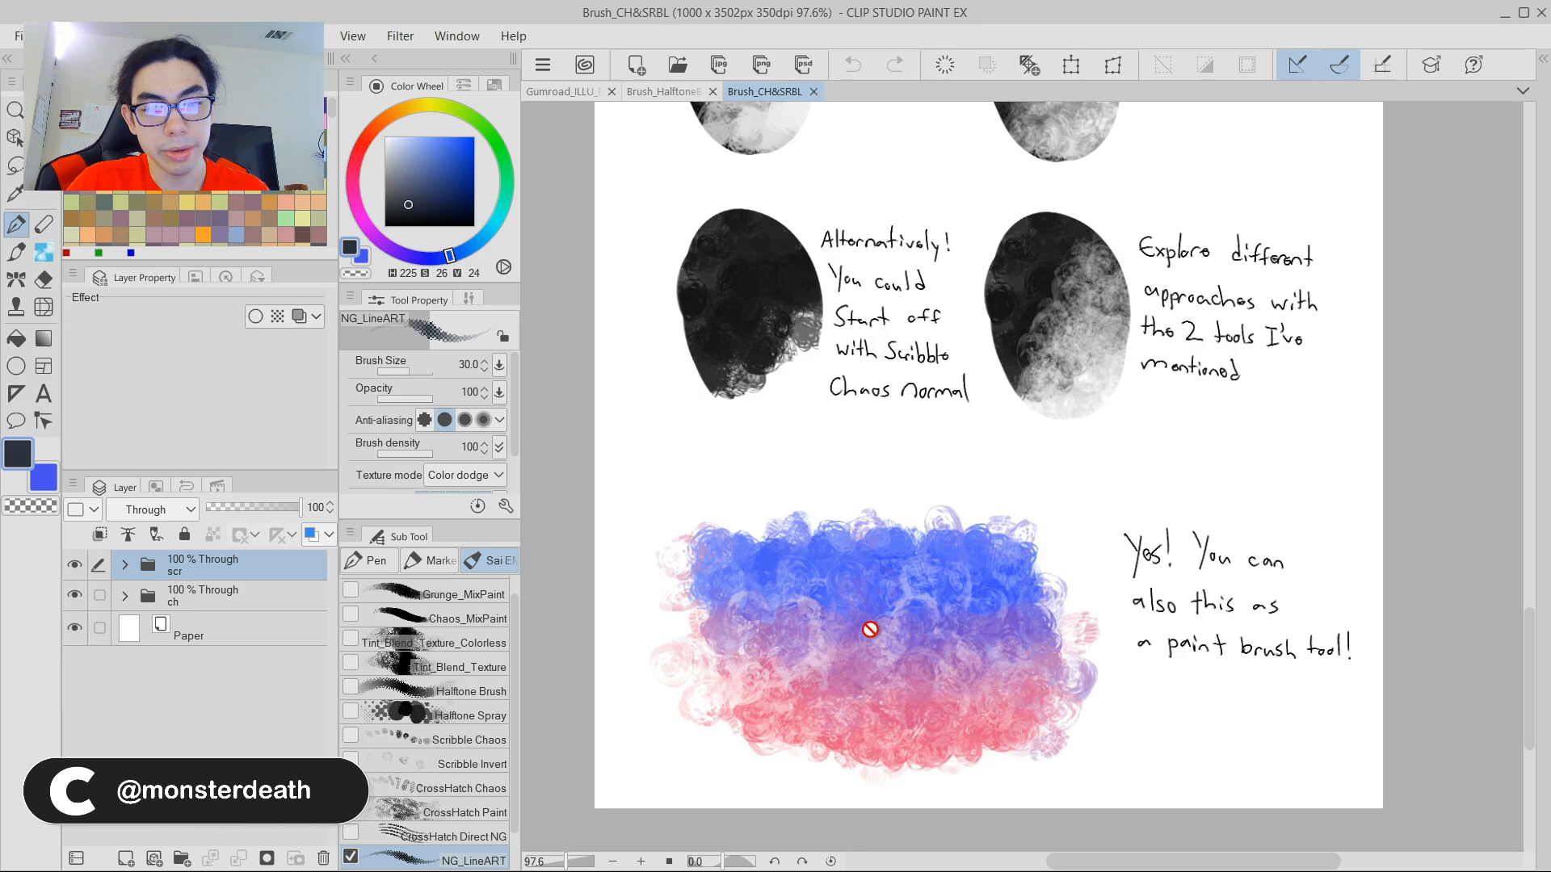
pyautogui.scroll(-2, 935, 743)
pyautogui.scroll(-3, 935, 742)
pyautogui.scroll(1, 937, 741)
pyautogui.scroll(-1, 967, 539)
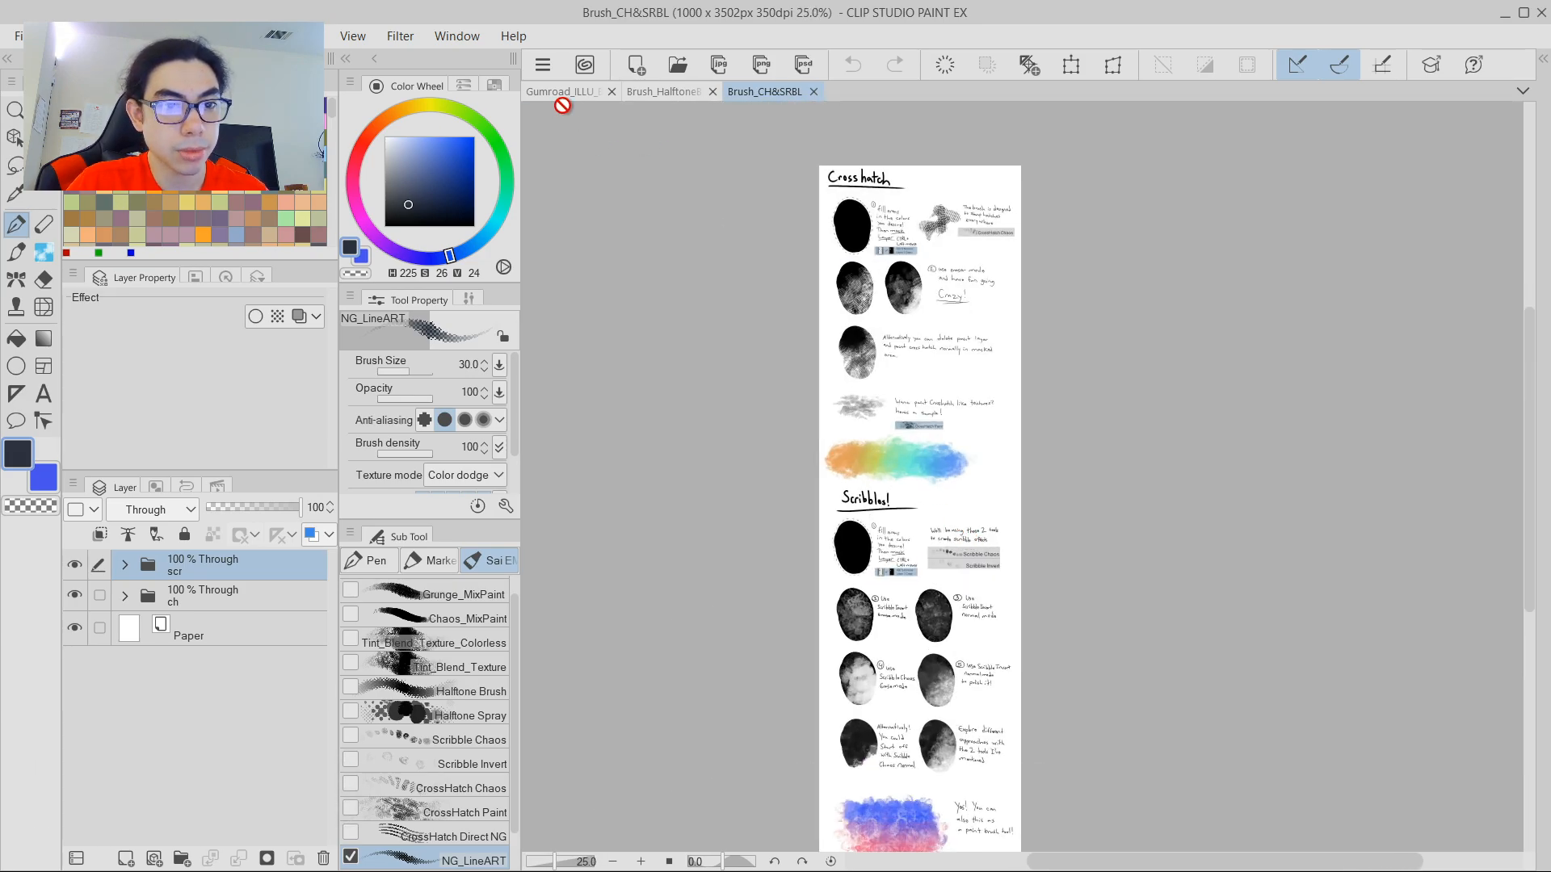
# Compare the full illustration line art with the Crosshatch instructions in the Brush_CH&SRBL document.
pyautogui.click(566, 91)
pyautogui.scroll(-1, 889, 467)
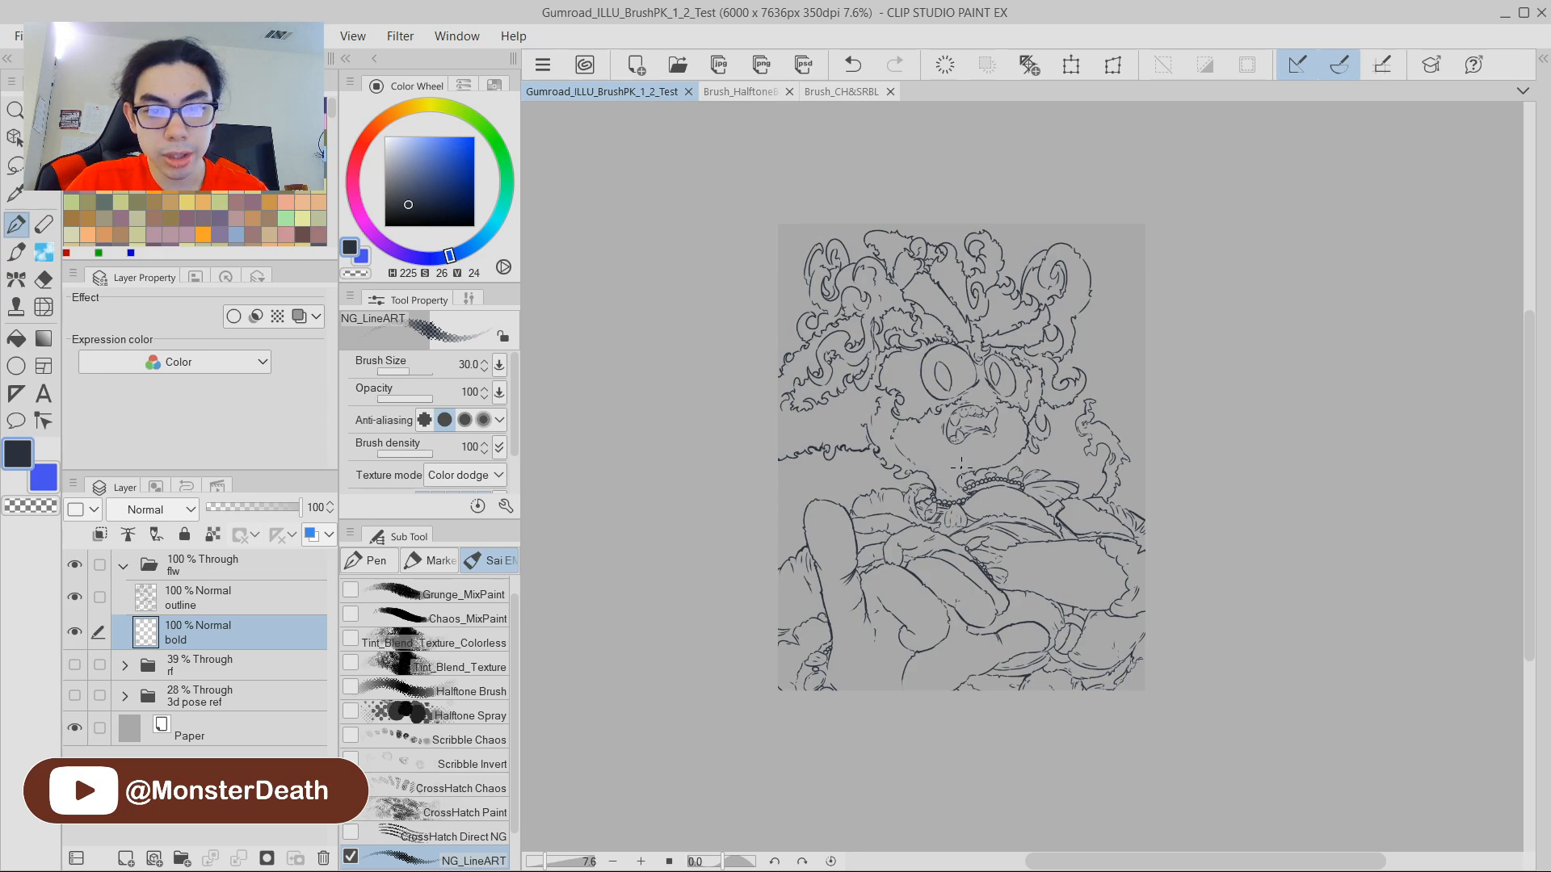
pyautogui.scroll(2, 957, 473)
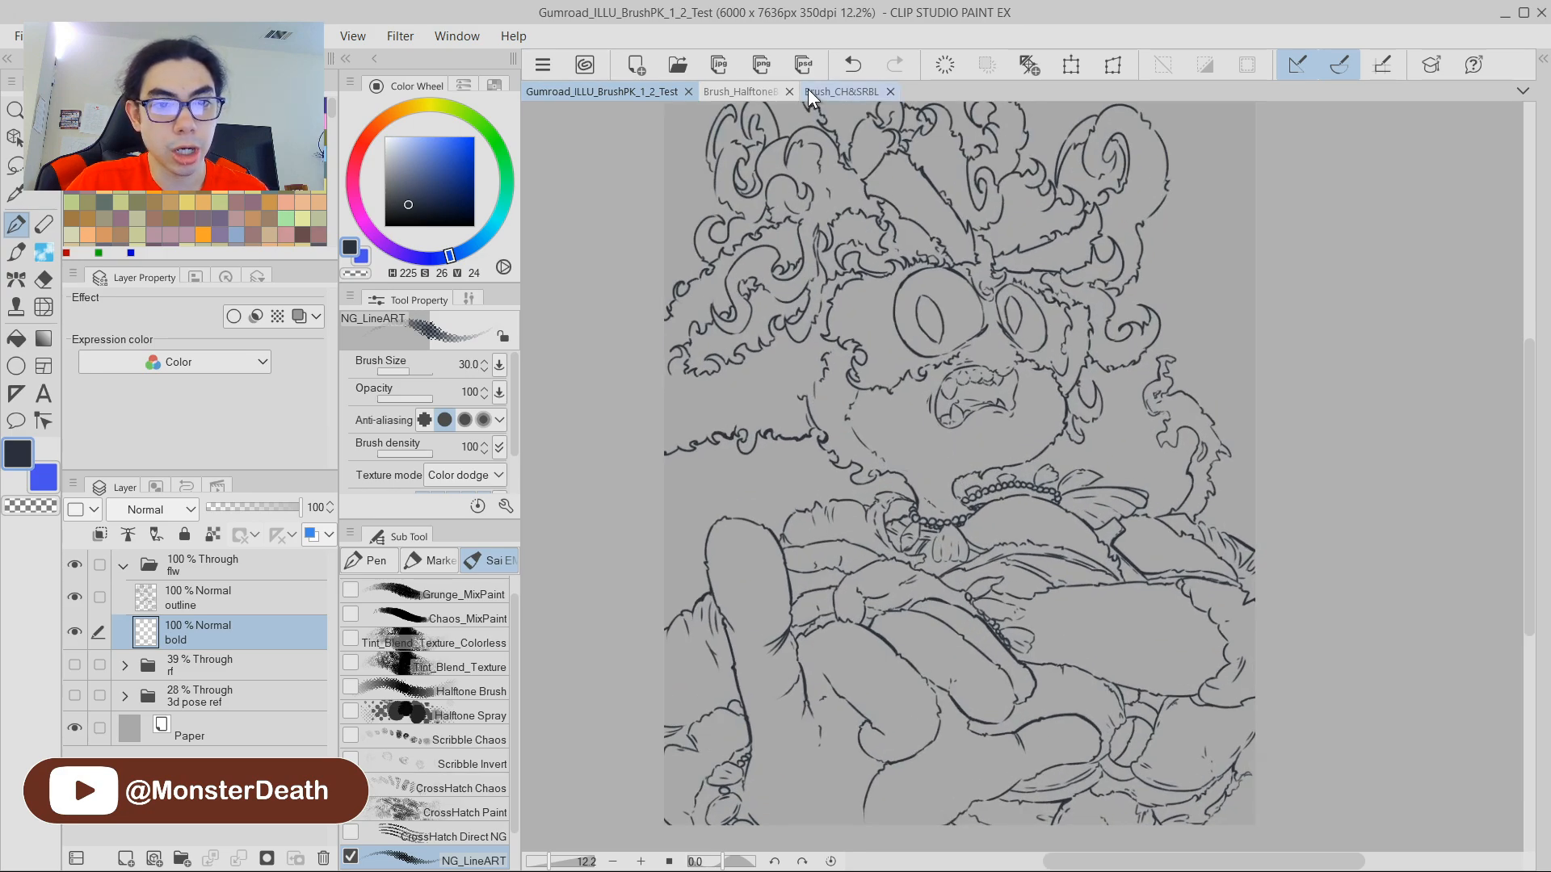
pyautogui.click(841, 91)
pyautogui.scroll(4, 860, 248)
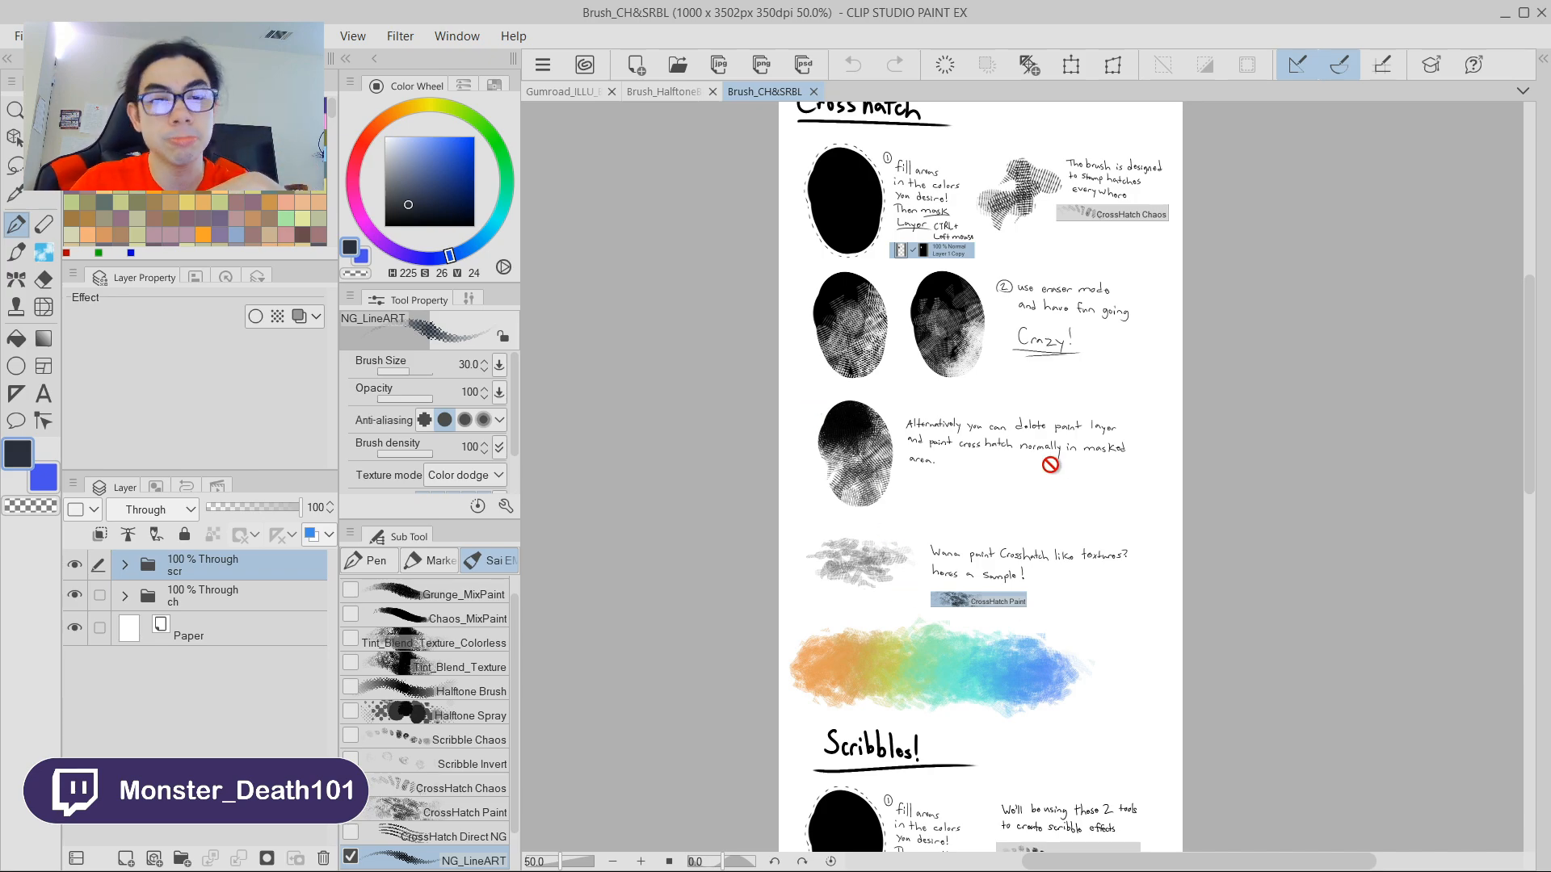
# Return to the Gumroad_ILLU illustration and add a new raster layer directly below the bold layer.
pyautogui.click(570, 93)
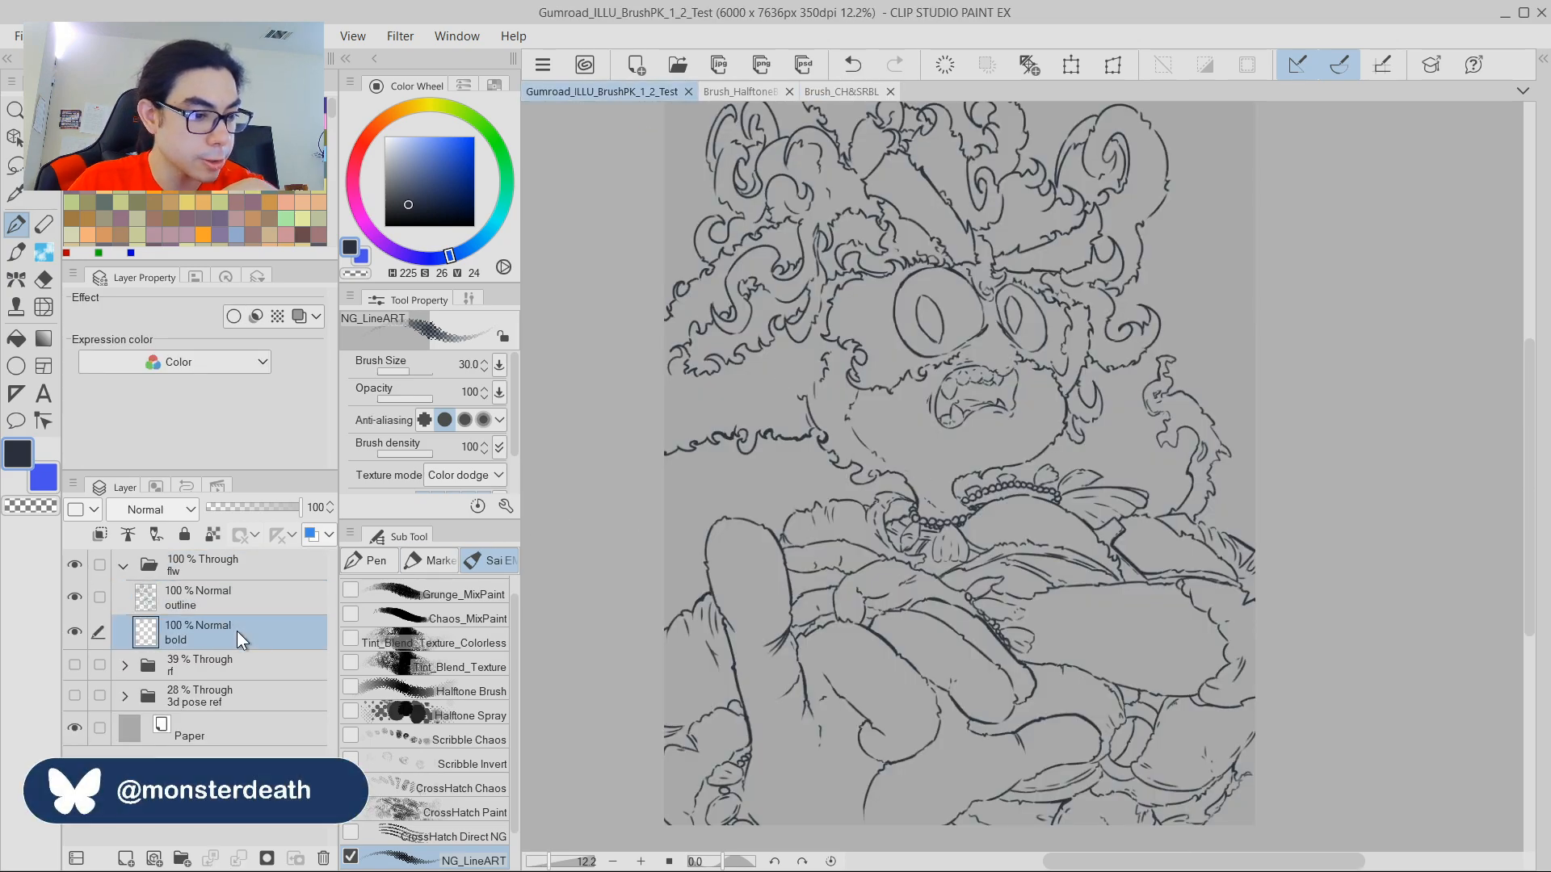
pyautogui.hotkey('ctrl', 'shift', 'n')
pyautogui.moveTo(235, 632); pyautogui.dragTo(235, 682)
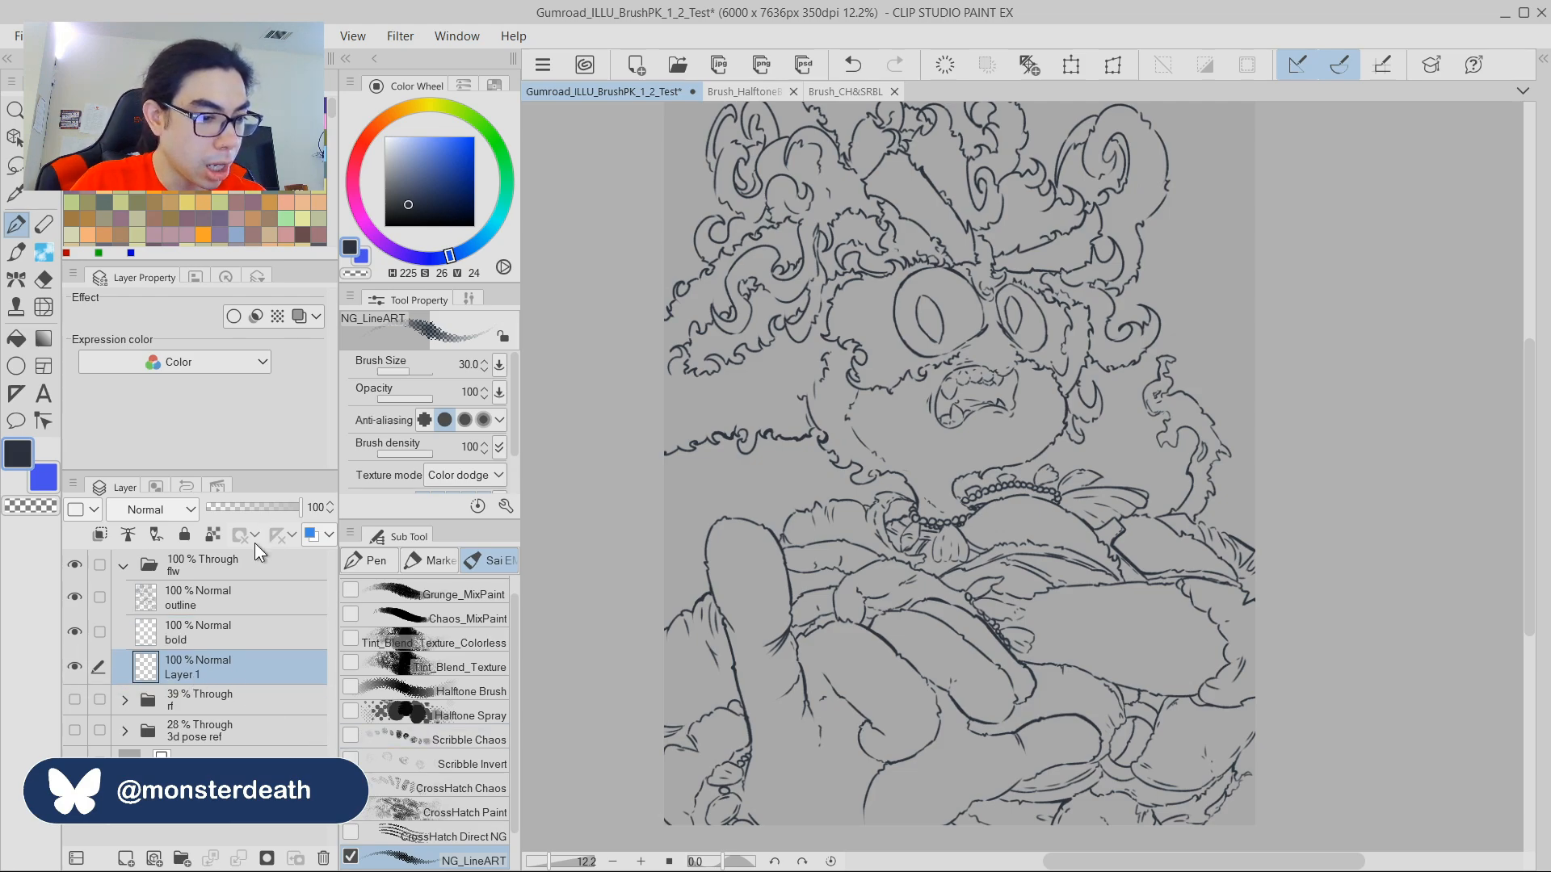
pyautogui.doubleClick(177, 674)
pyautogui.click(257, 617)
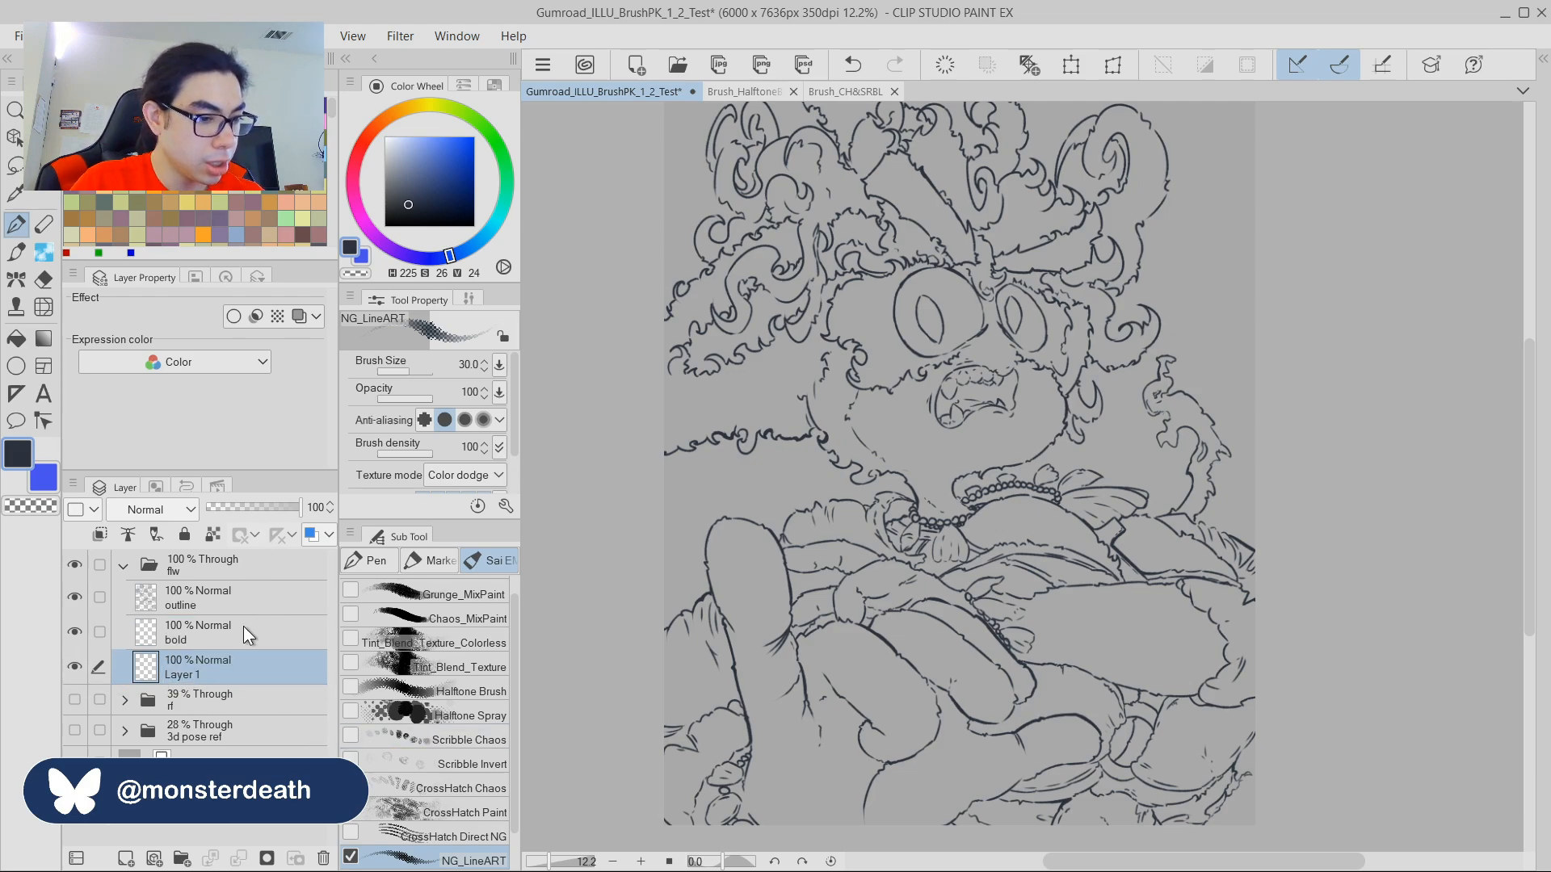
# Put the new layer inside a folder and set the folder's blending mode to Through.
pyautogui.hotkey('ctrl', 'g')
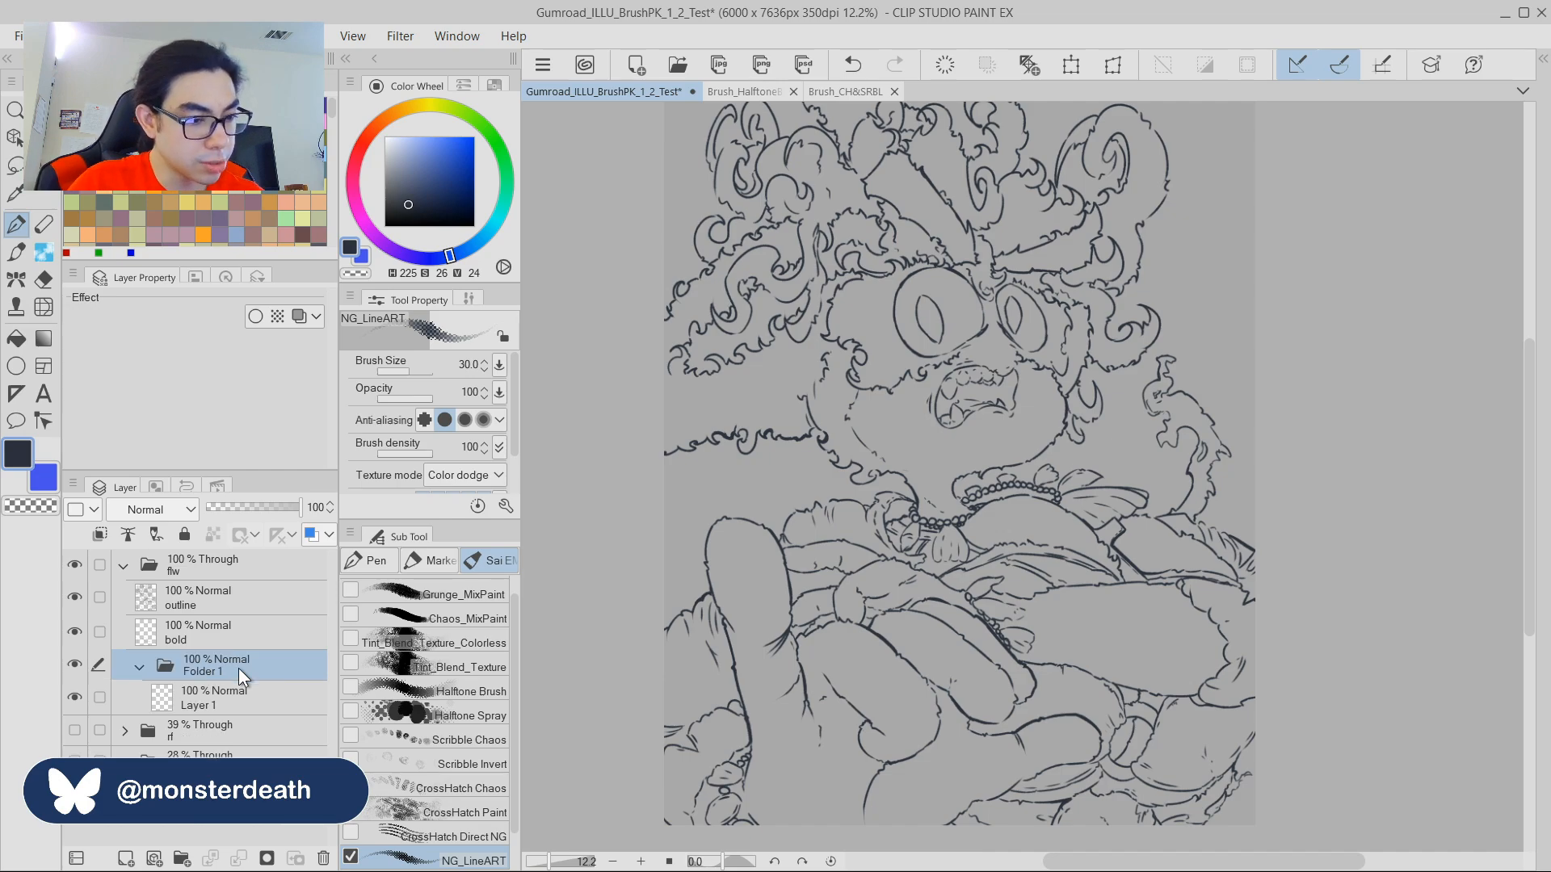
pyautogui.click(168, 515)
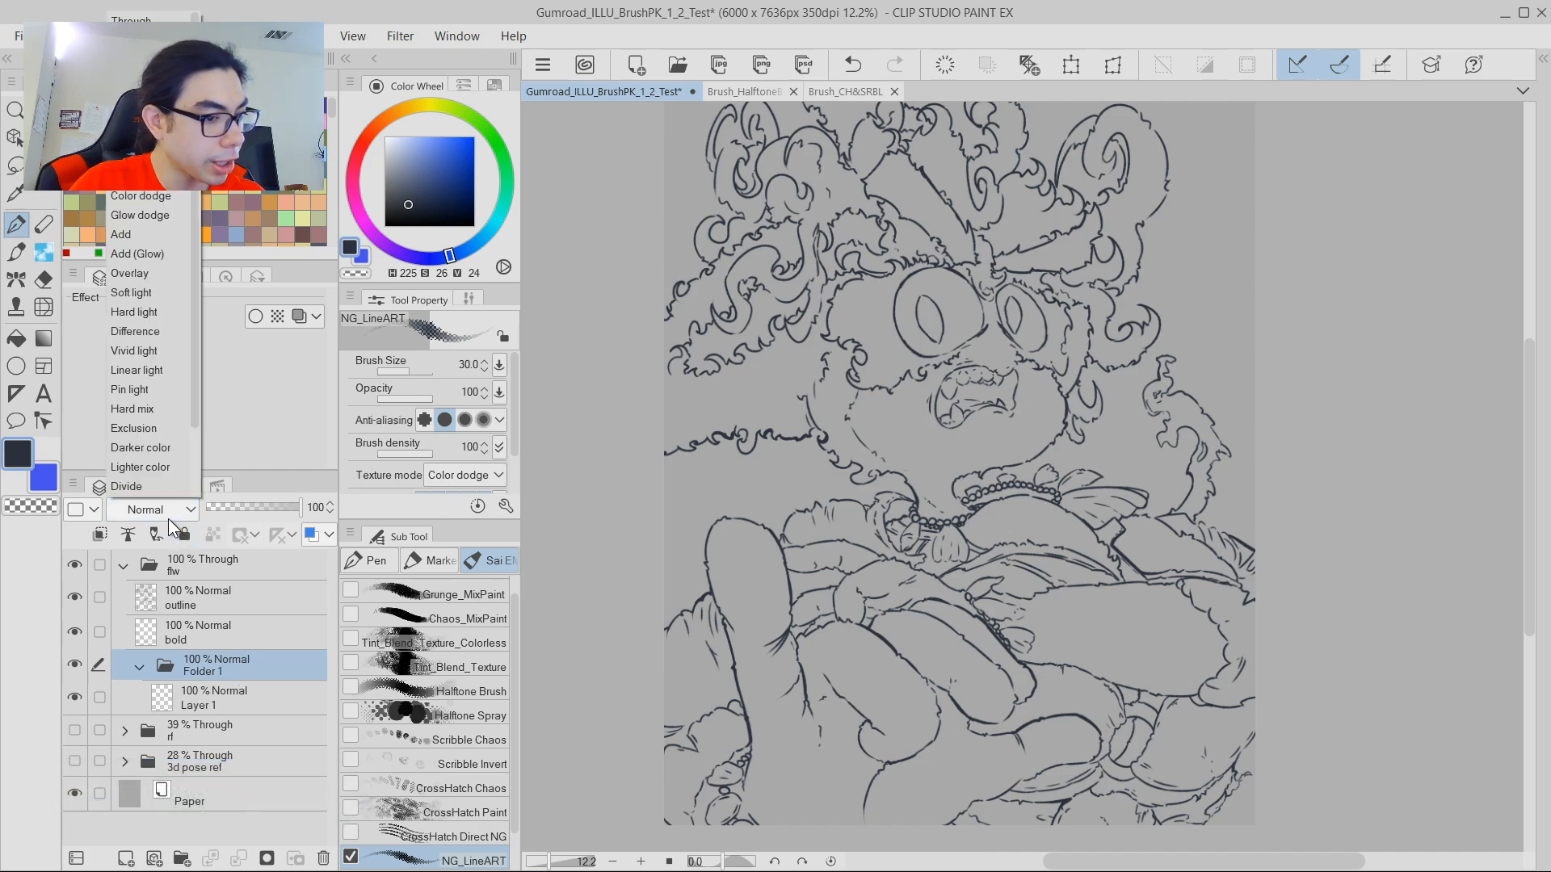
pyautogui.click(167, 18)
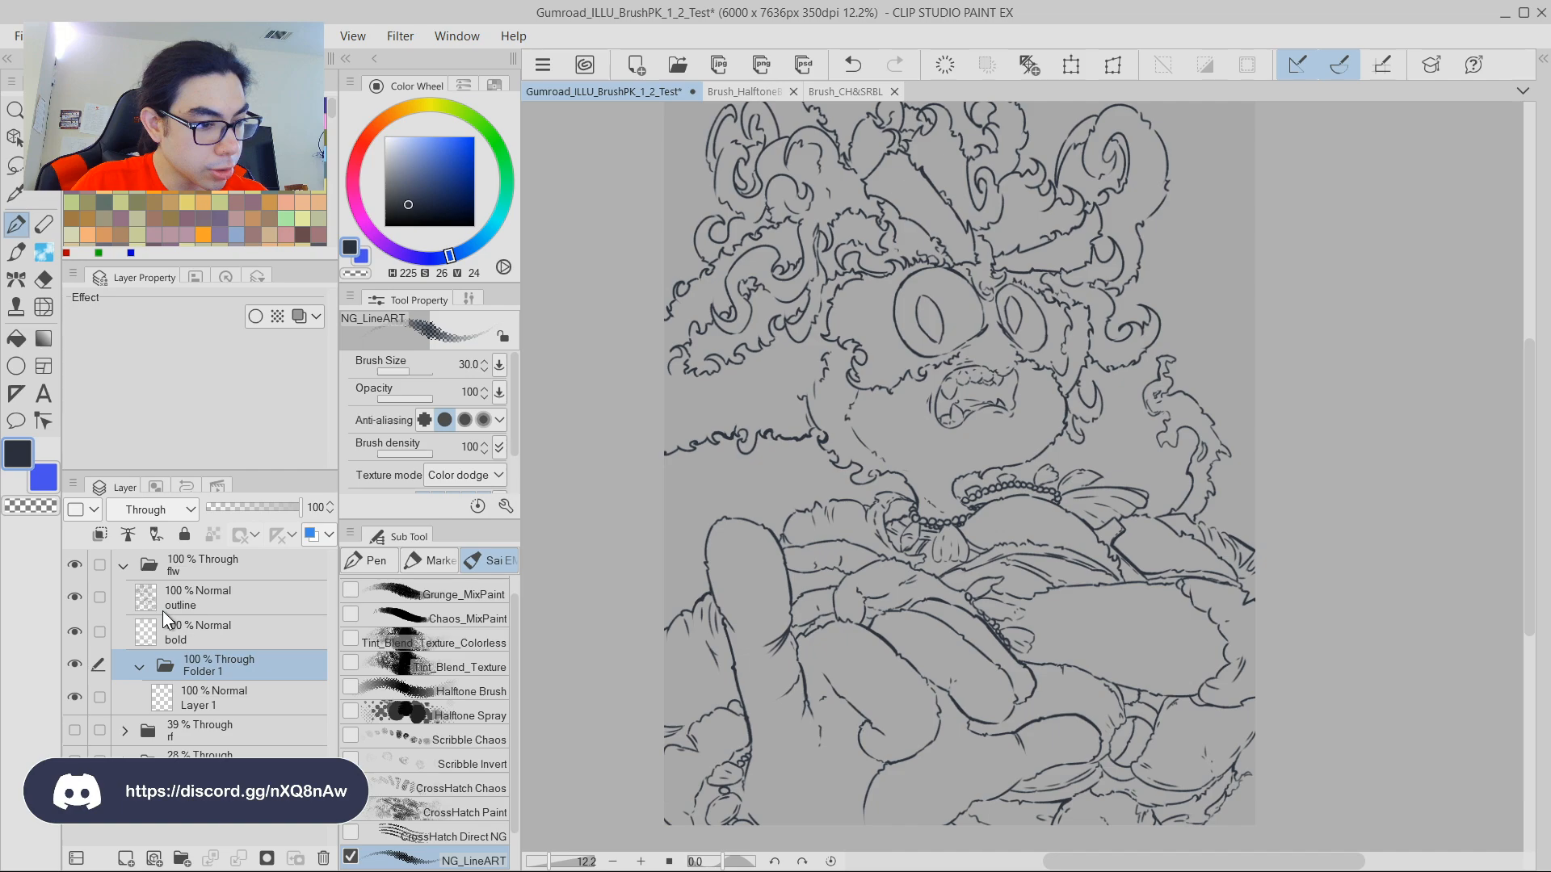
# Set the outline layer as the reference layer and rename the new folder "ch fill".
pyautogui.click(180, 597)
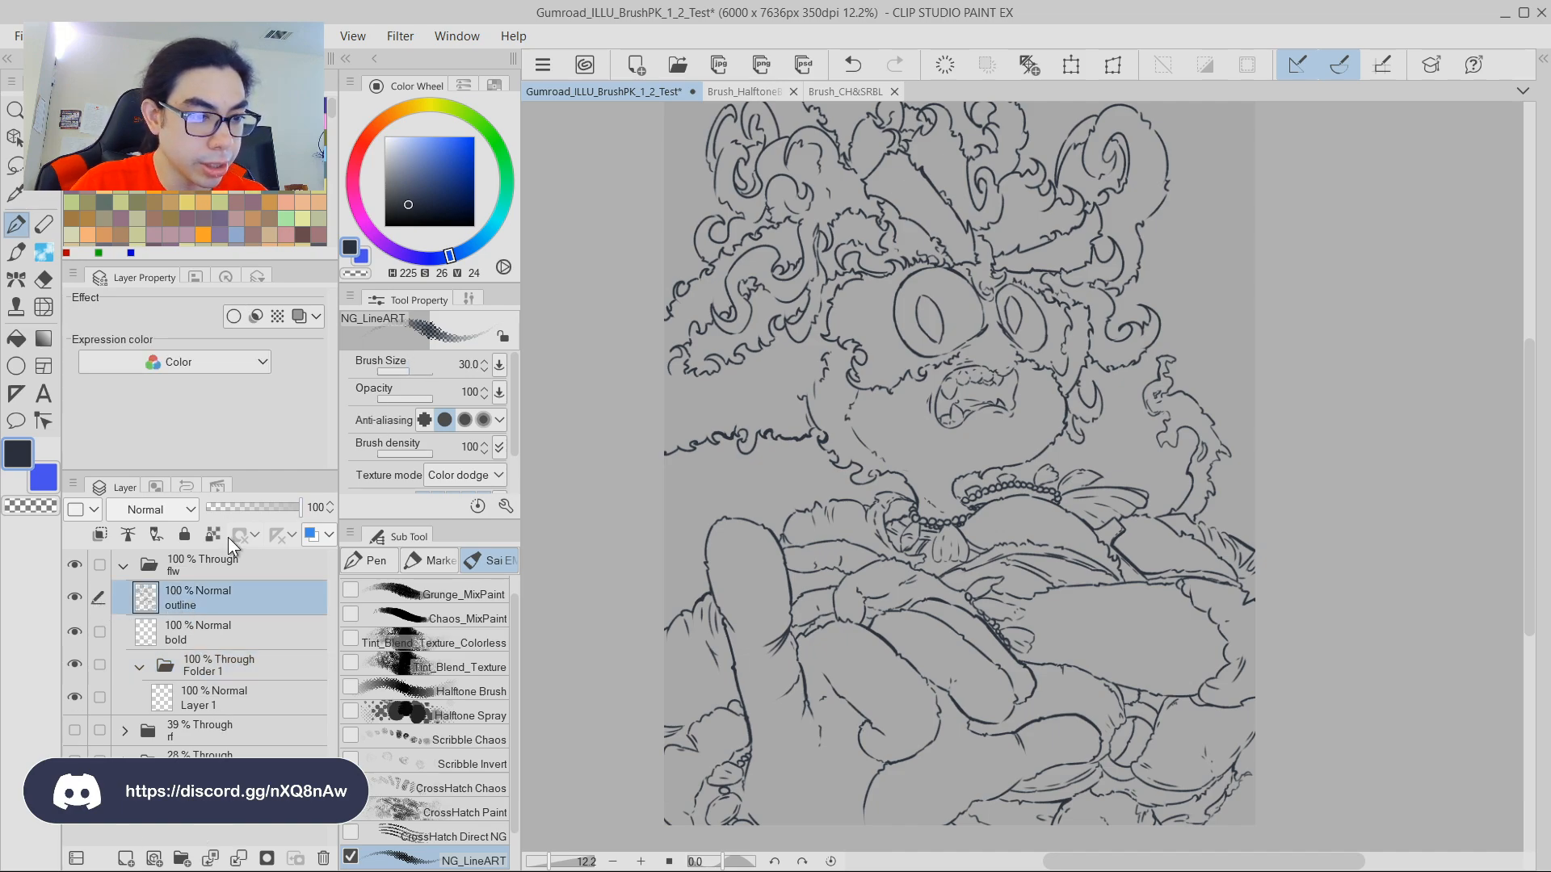
pyautogui.click(134, 532)
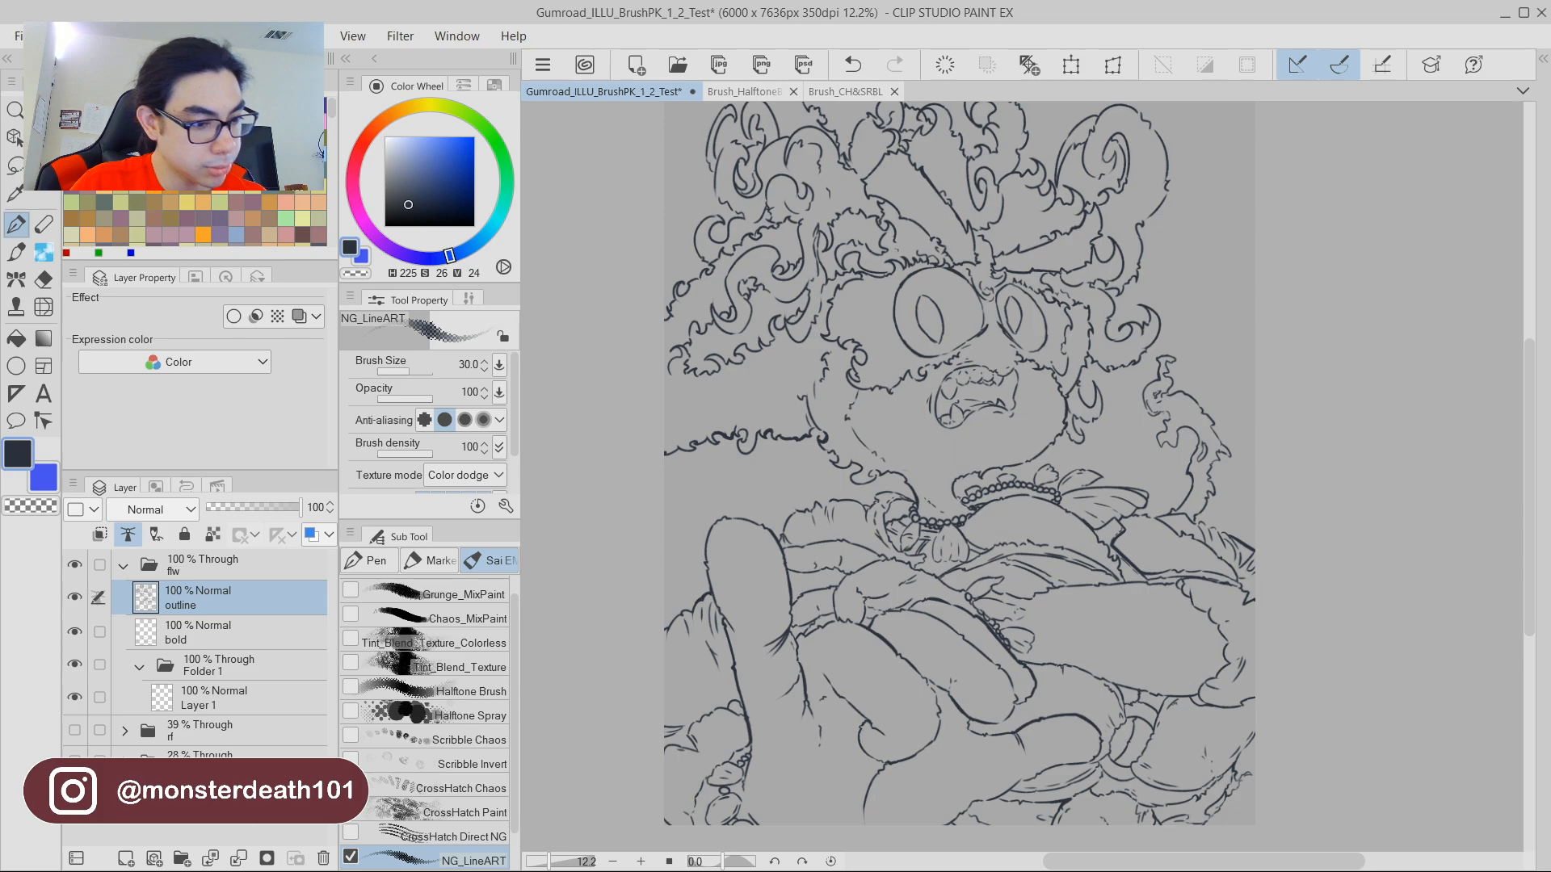
pyautogui.doubleClick(212, 671)
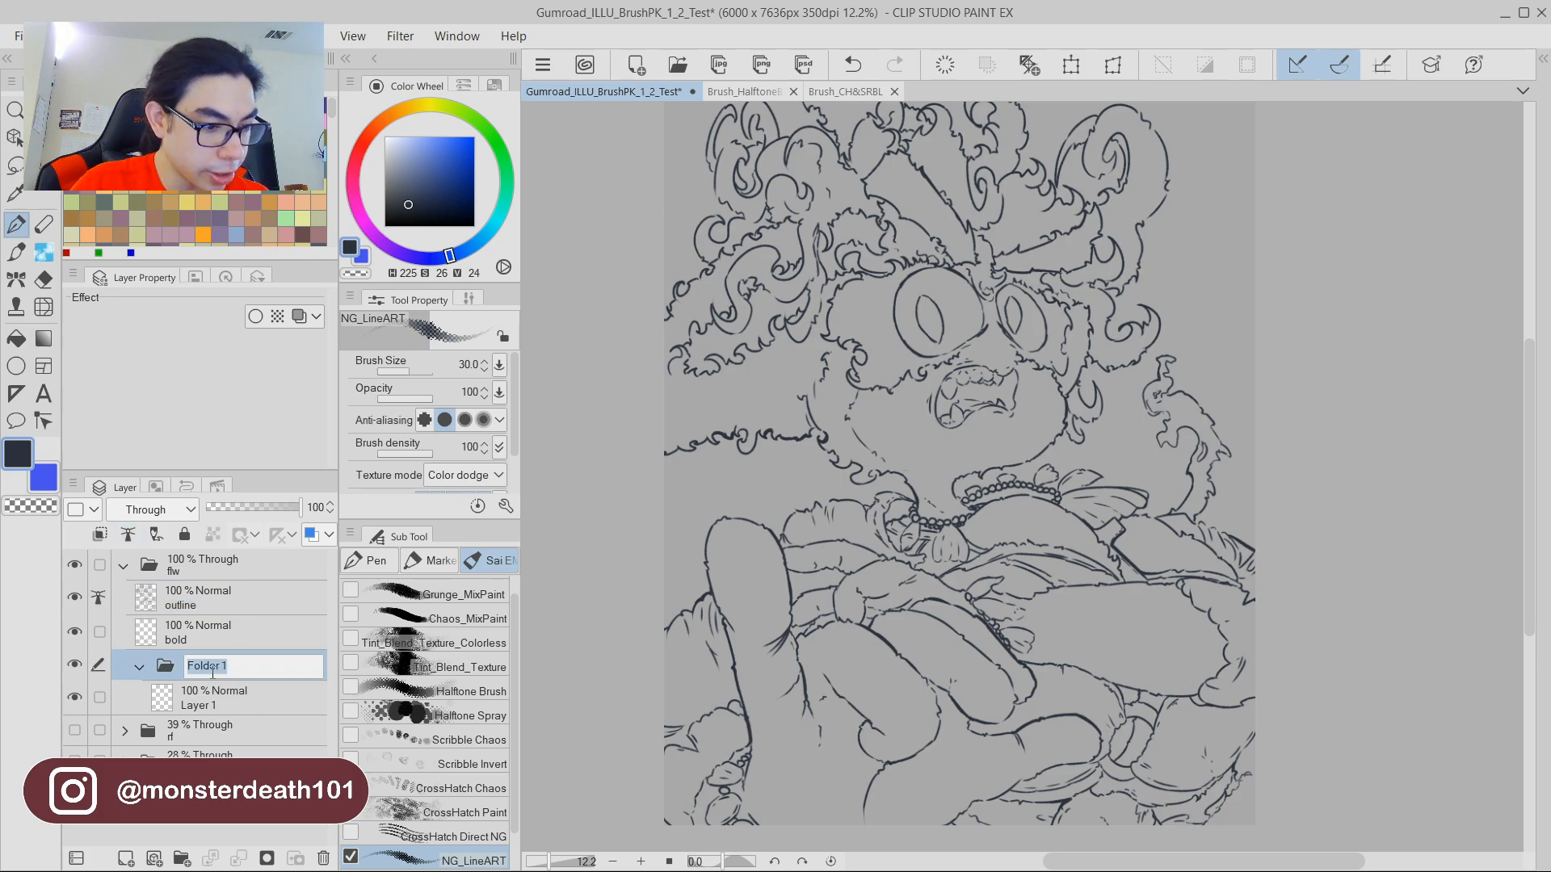
pyautogui.press('BackSpace')
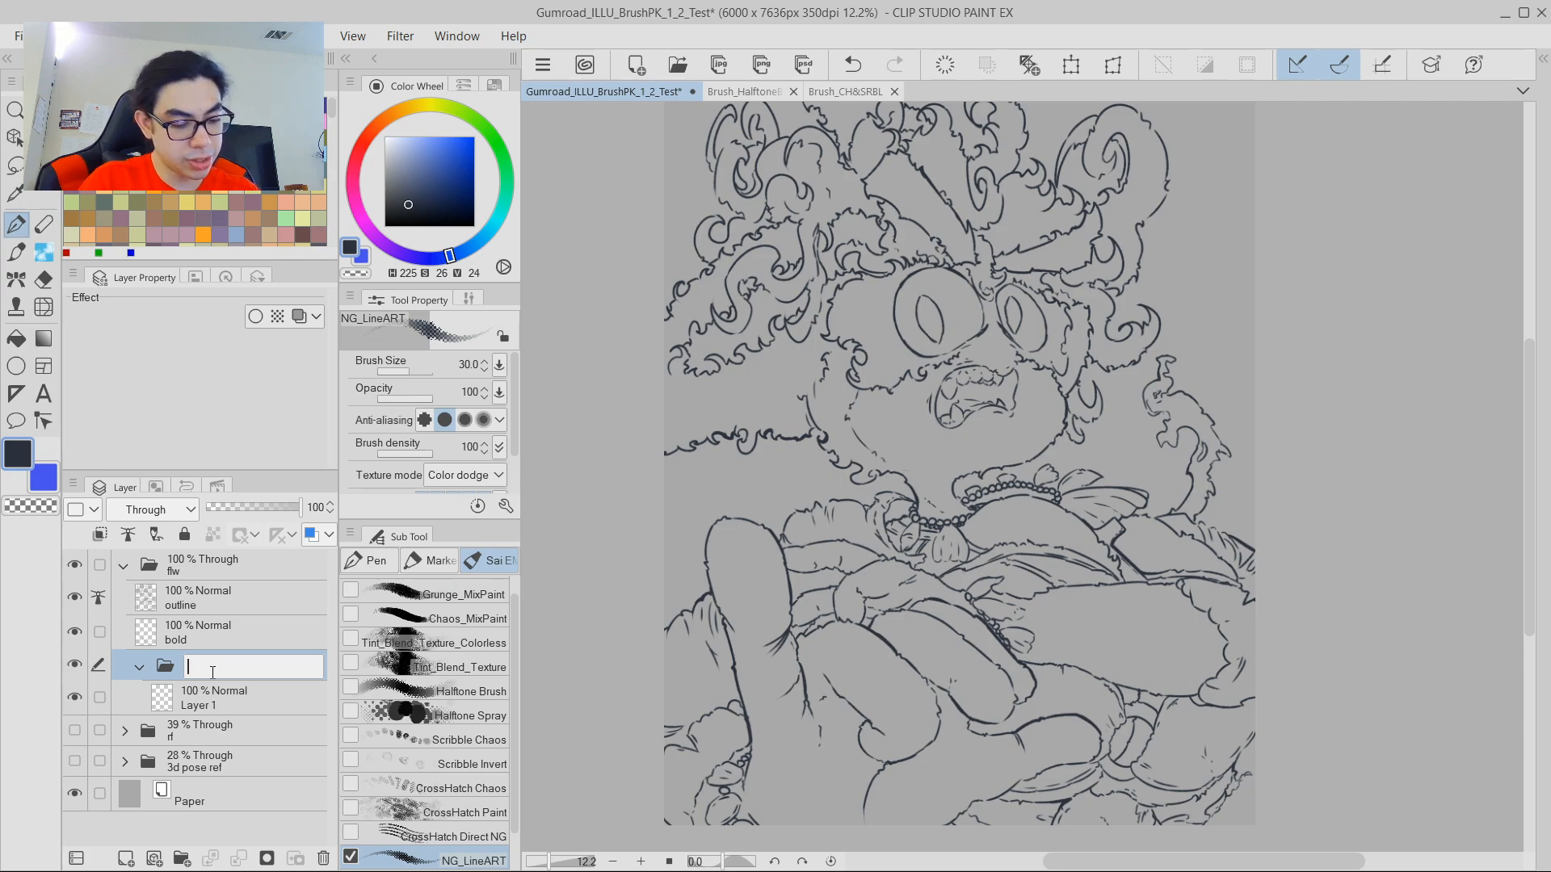
pyautogui.write('ch fill')
pyautogui.press('Return')
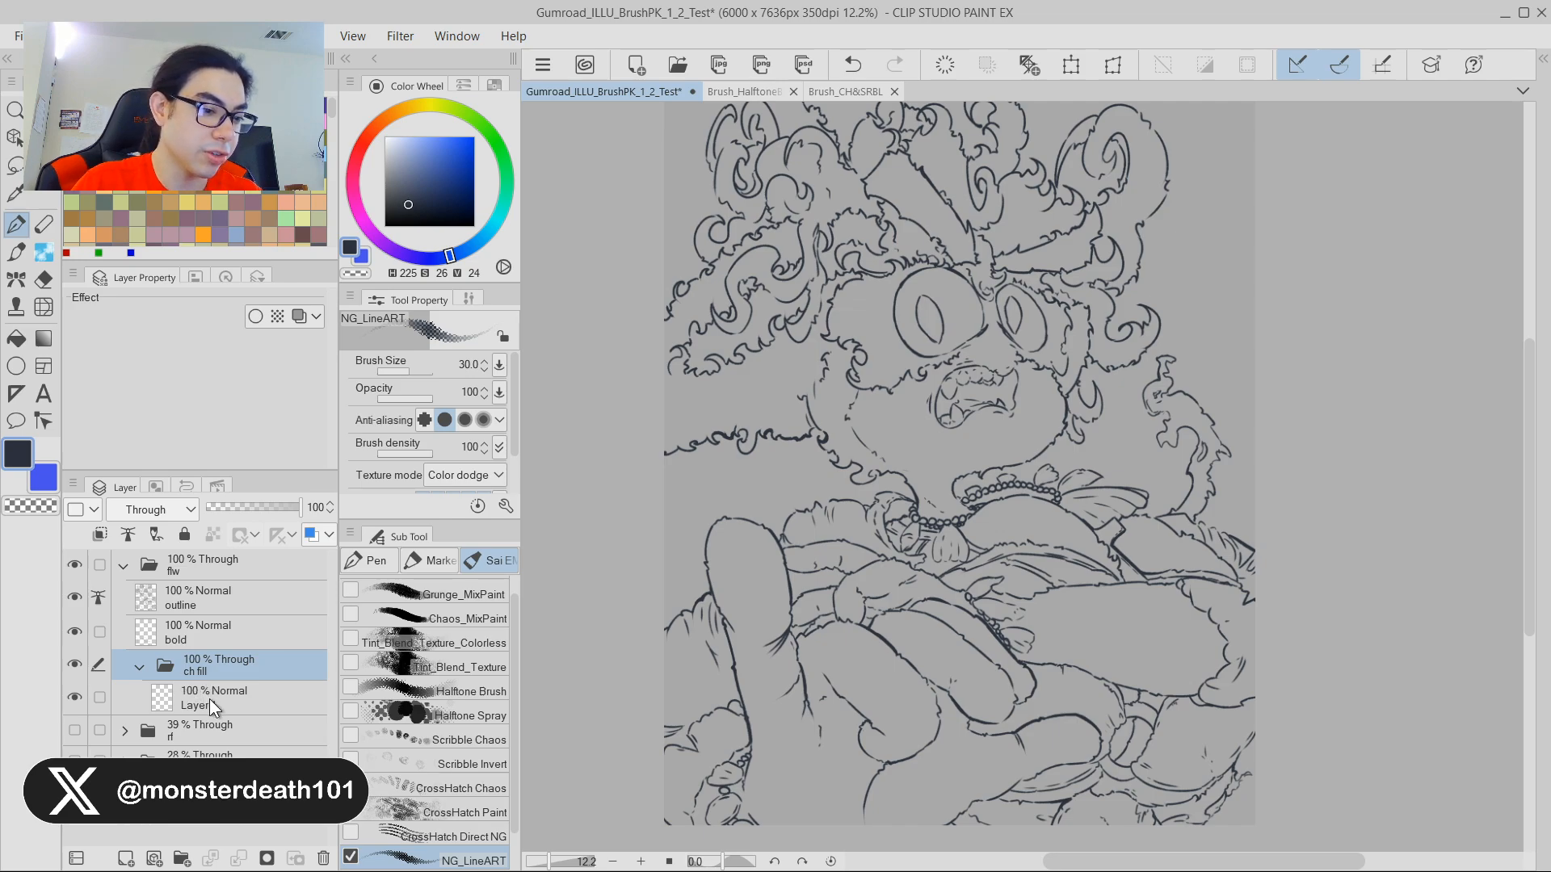
# On Layer 1, lasso the neck area under the chin and fill it with the dark colour using Refer other layers.
pyautogui.click(211, 700)
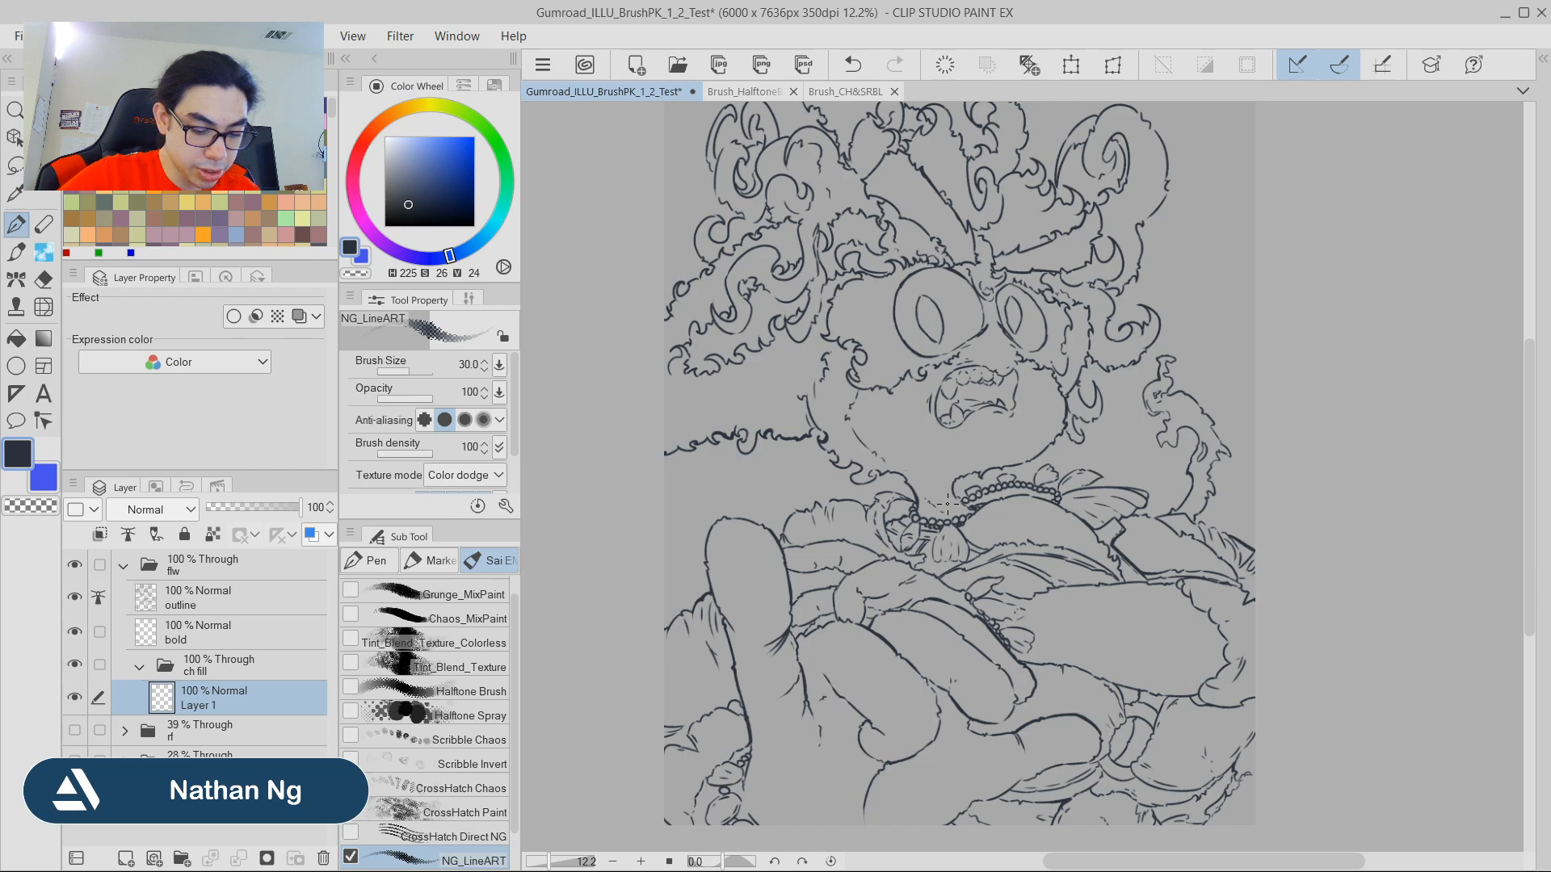
pyautogui.press('b')
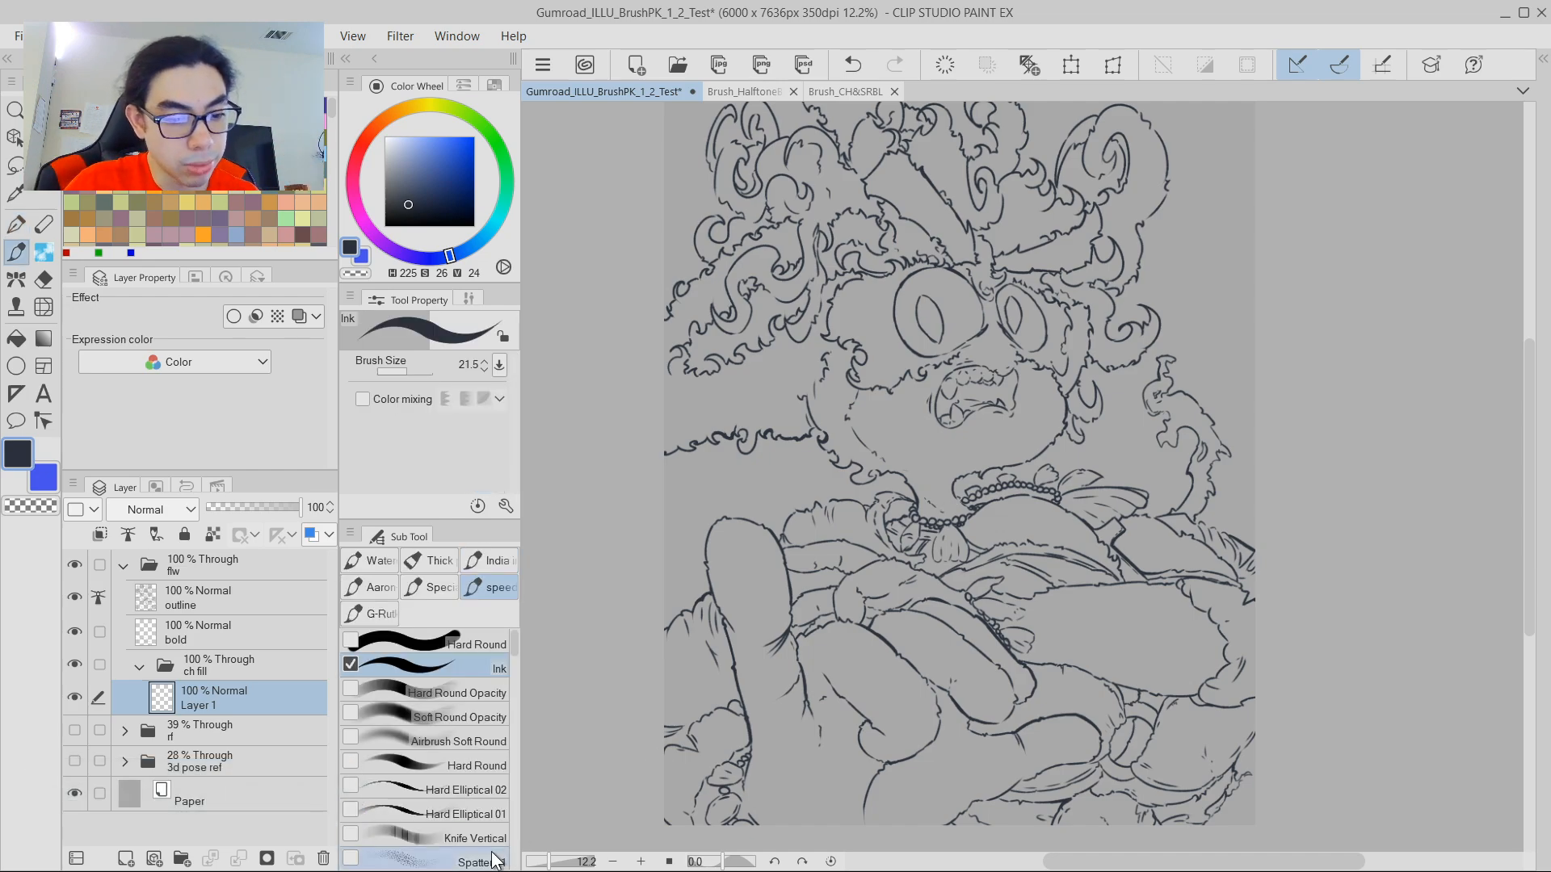
pyautogui.scroll(2, 963, 447)
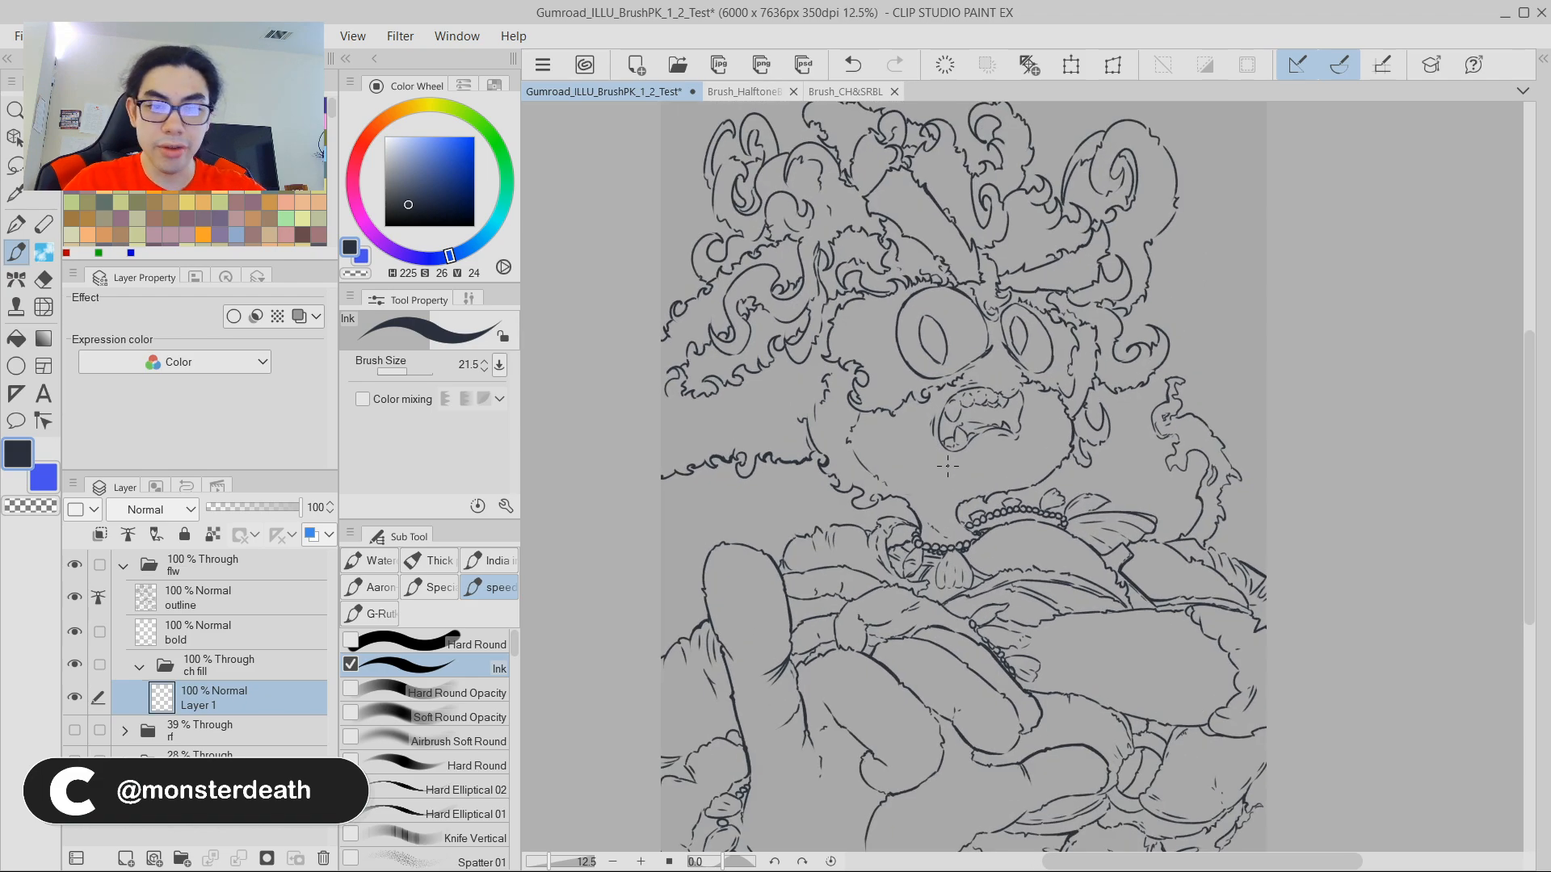
pyautogui.scroll(1, 948, 466)
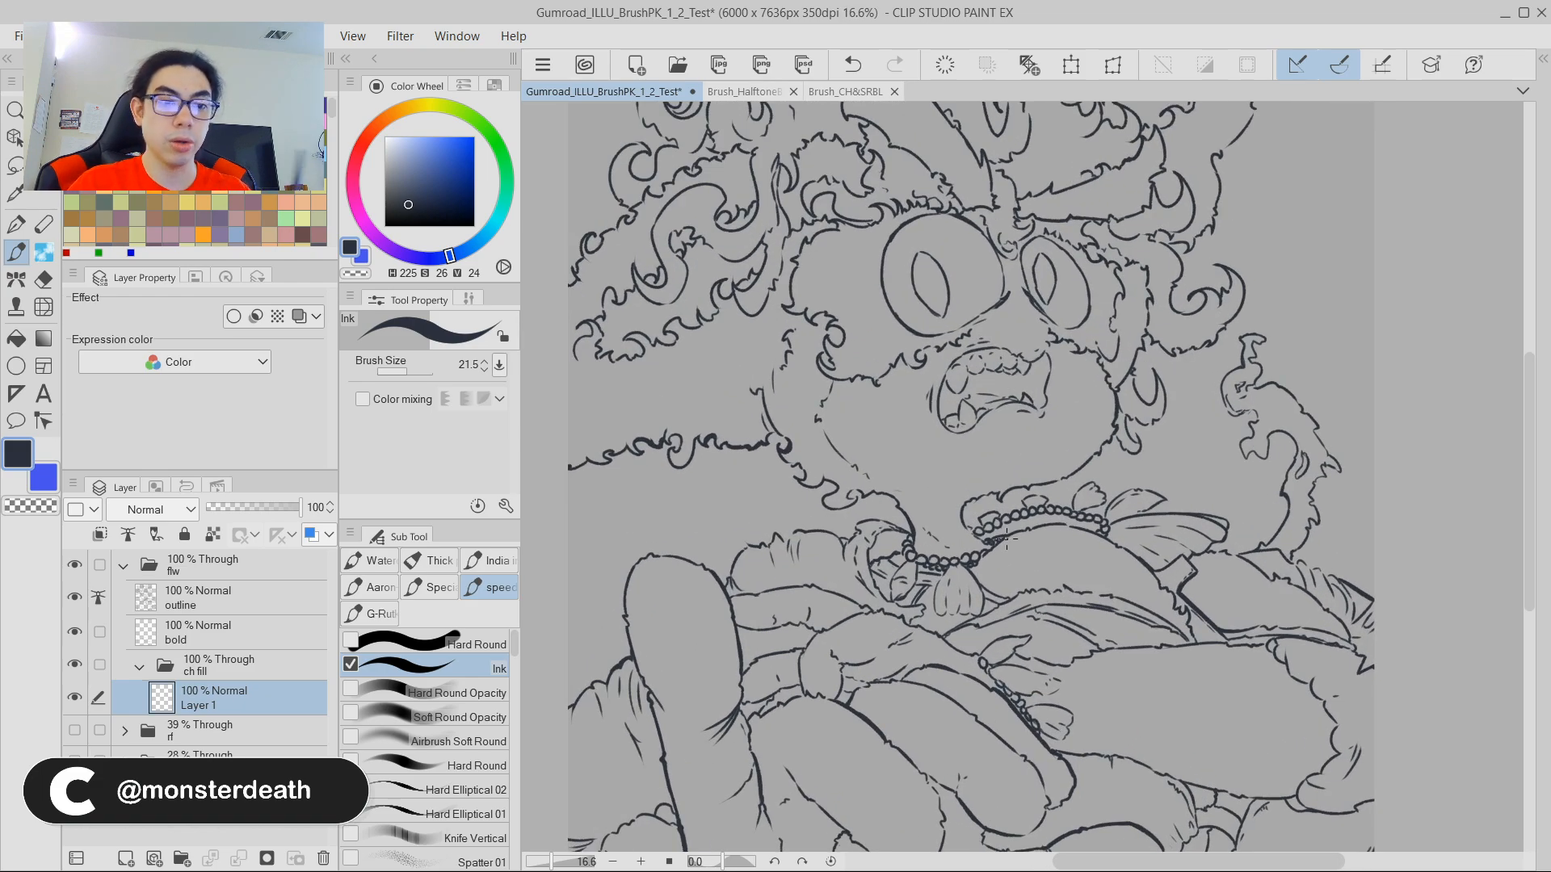
pyautogui.press('m')
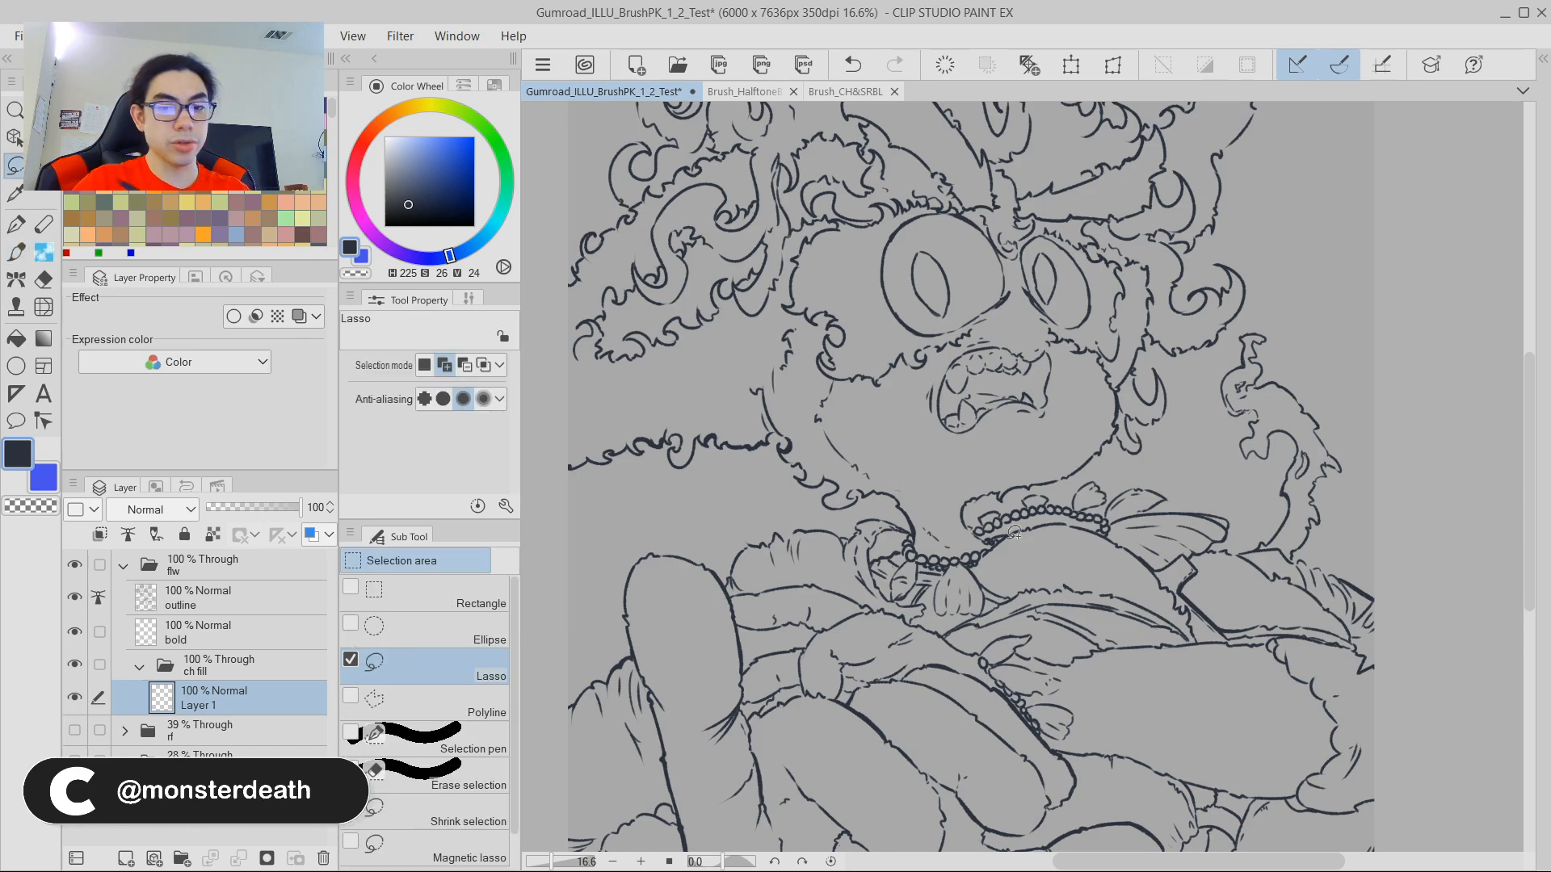
pyautogui.moveTo(901, 490)
pyautogui.mouseDown()
pyautogui.moveTo(968, 504)
pyautogui.moveTo(971, 525)
pyautogui.moveTo(925, 535)
pyautogui.moveTo(906, 500)
pyautogui.mouseUp()
pyautogui.press('g')
pyautogui.click(915, 510)
pyautogui.press('alt')
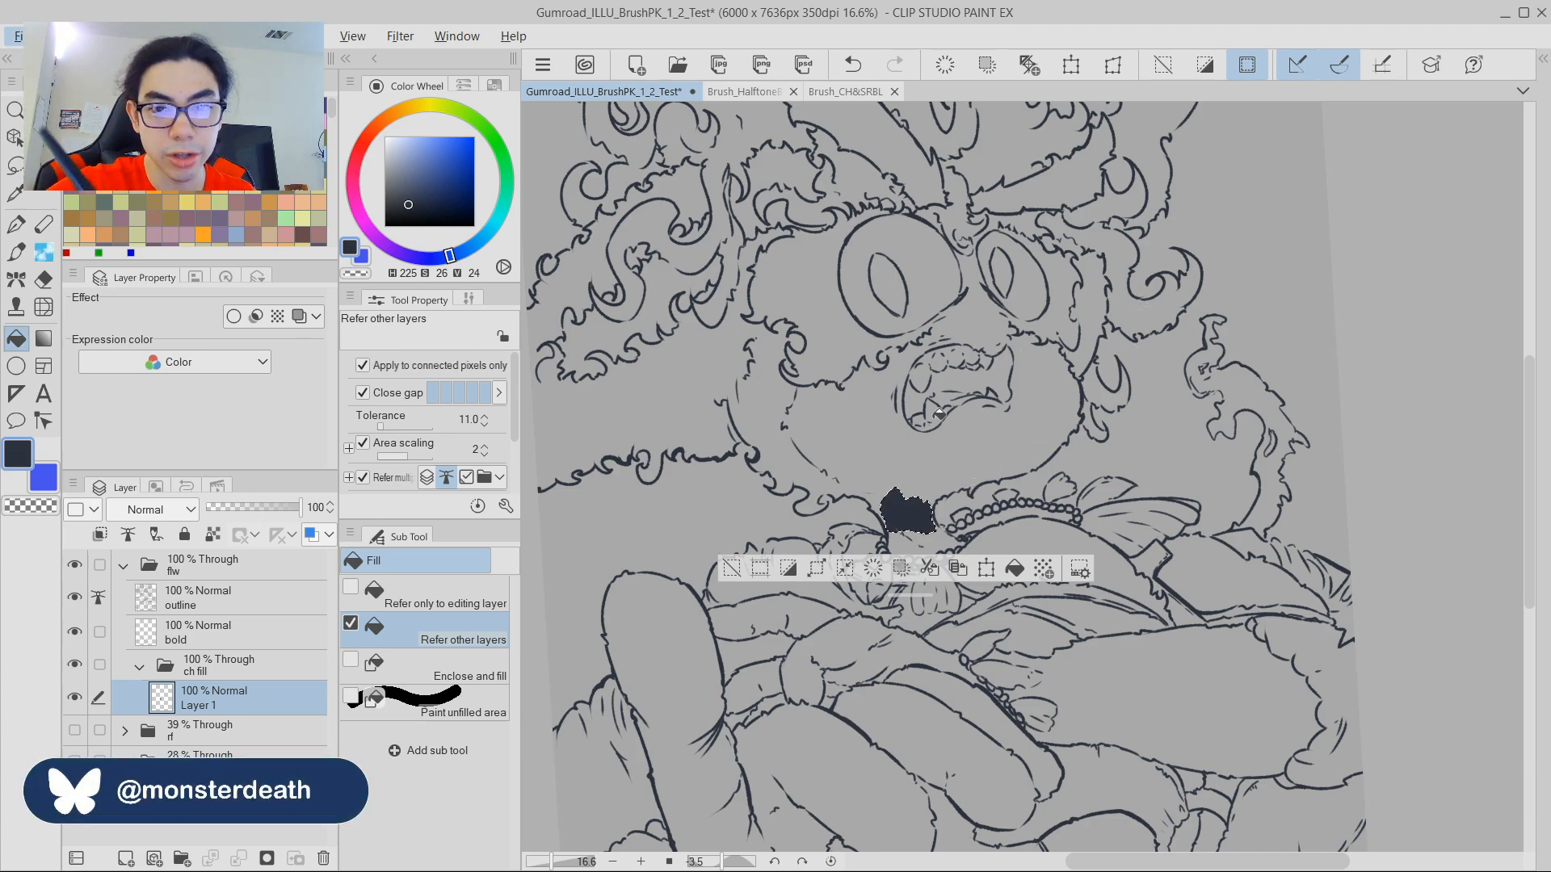
pyautogui.press('l')
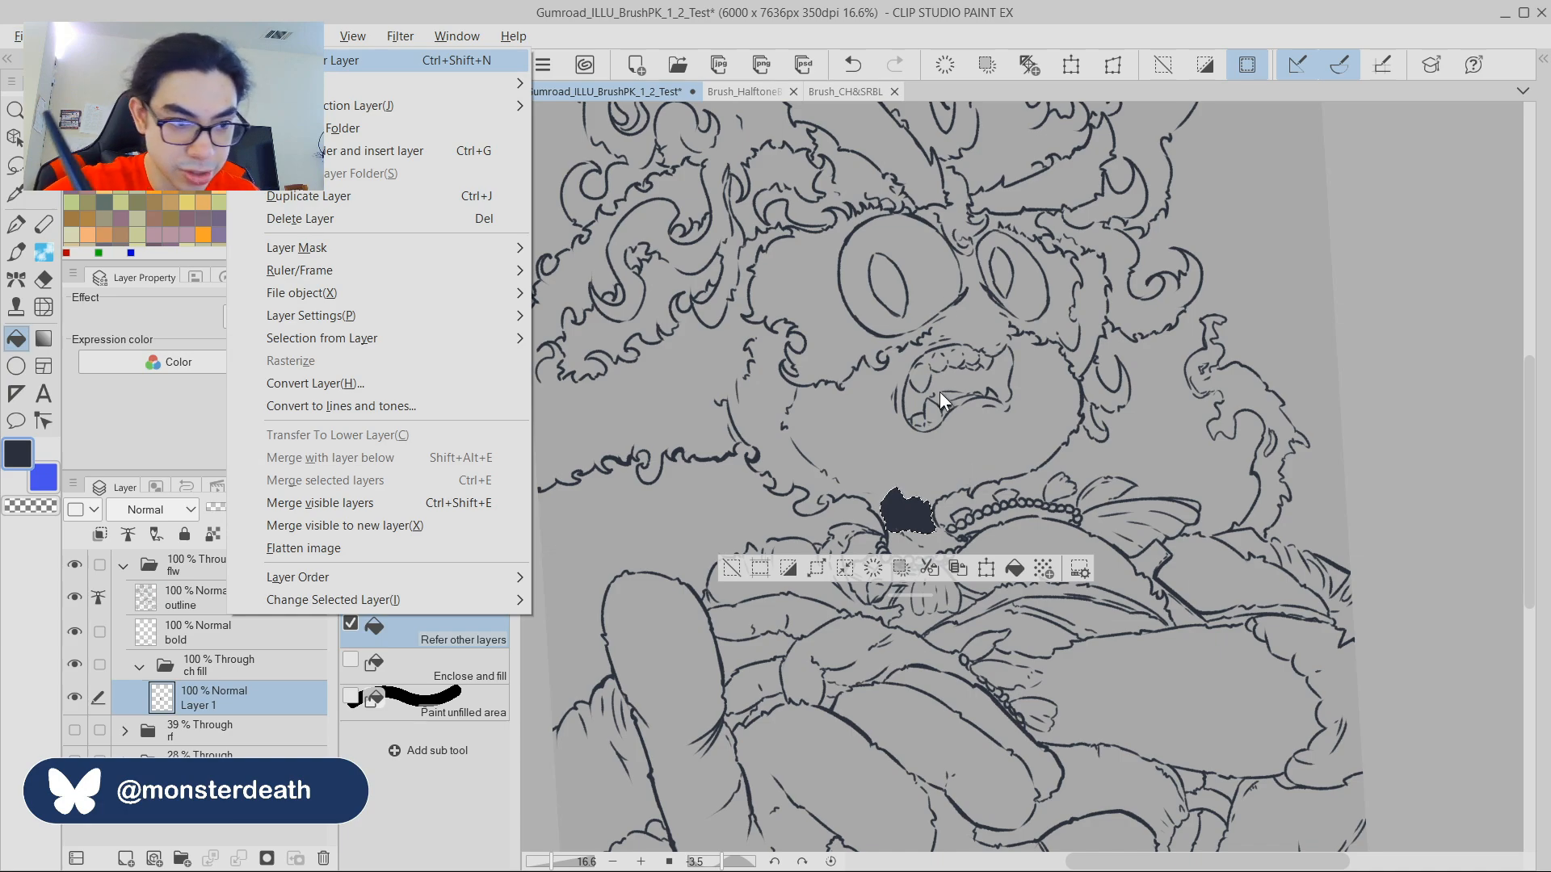
pyautogui.click(985, 32)
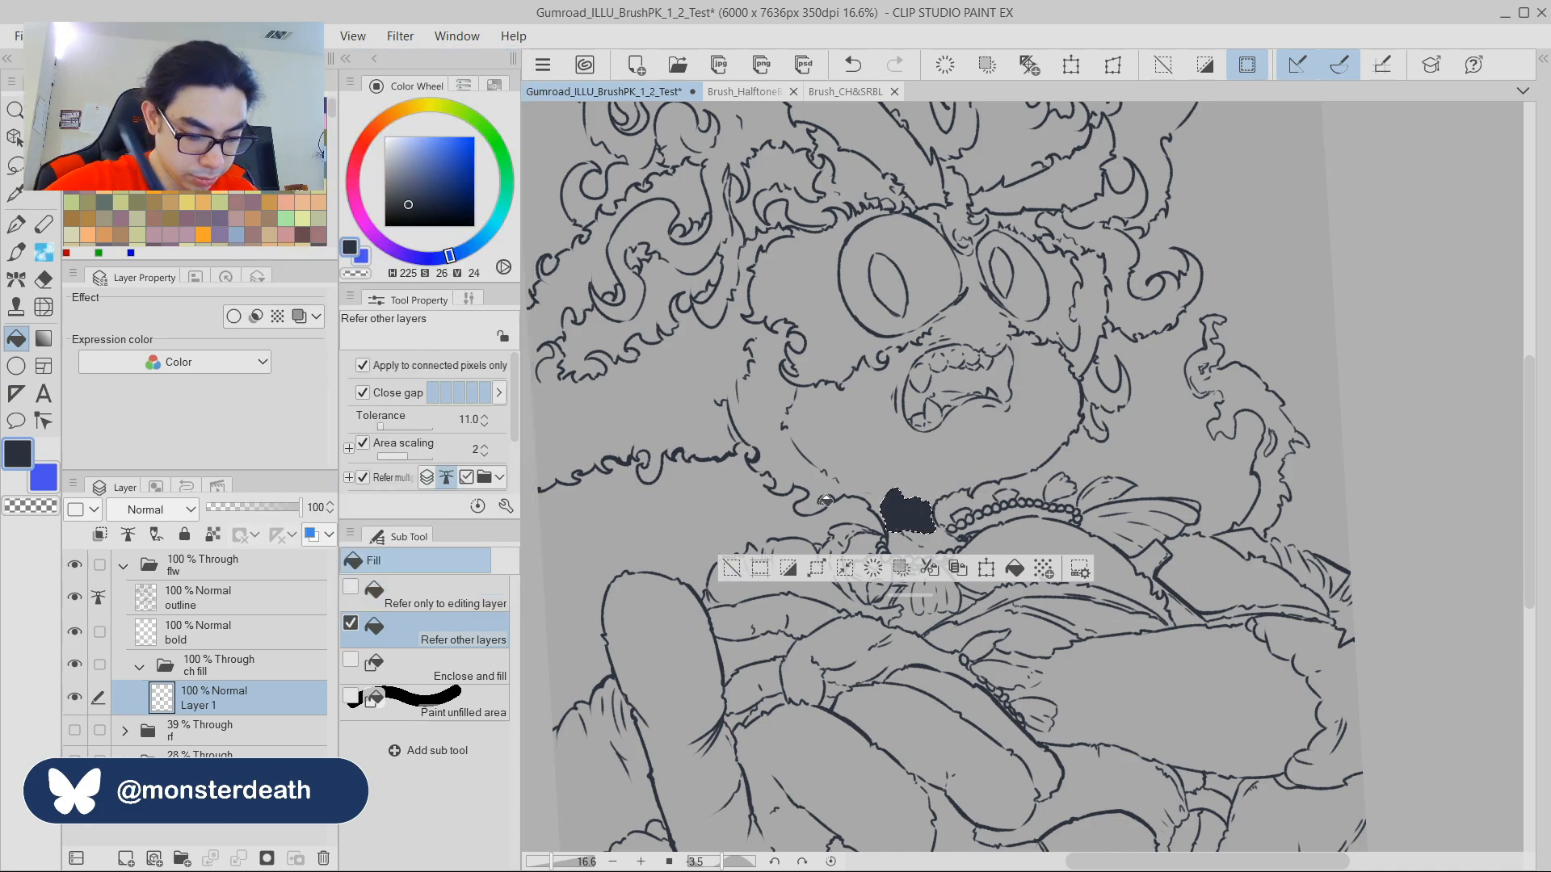
# Lasso two patches along the lower jaw, fill one with the dark colour, and undo that fill and its selection.
pyautogui.press('m')
pyautogui.moveTo(995, 462)
pyautogui.mouseDown()
pyautogui.moveTo(1031, 449)
pyautogui.moveTo(994, 462)
pyautogui.mouseUp()
pyautogui.moveTo(842, 464); pyautogui.dragTo(844, 467)
pyautogui.press('g')
pyautogui.click(868, 470)
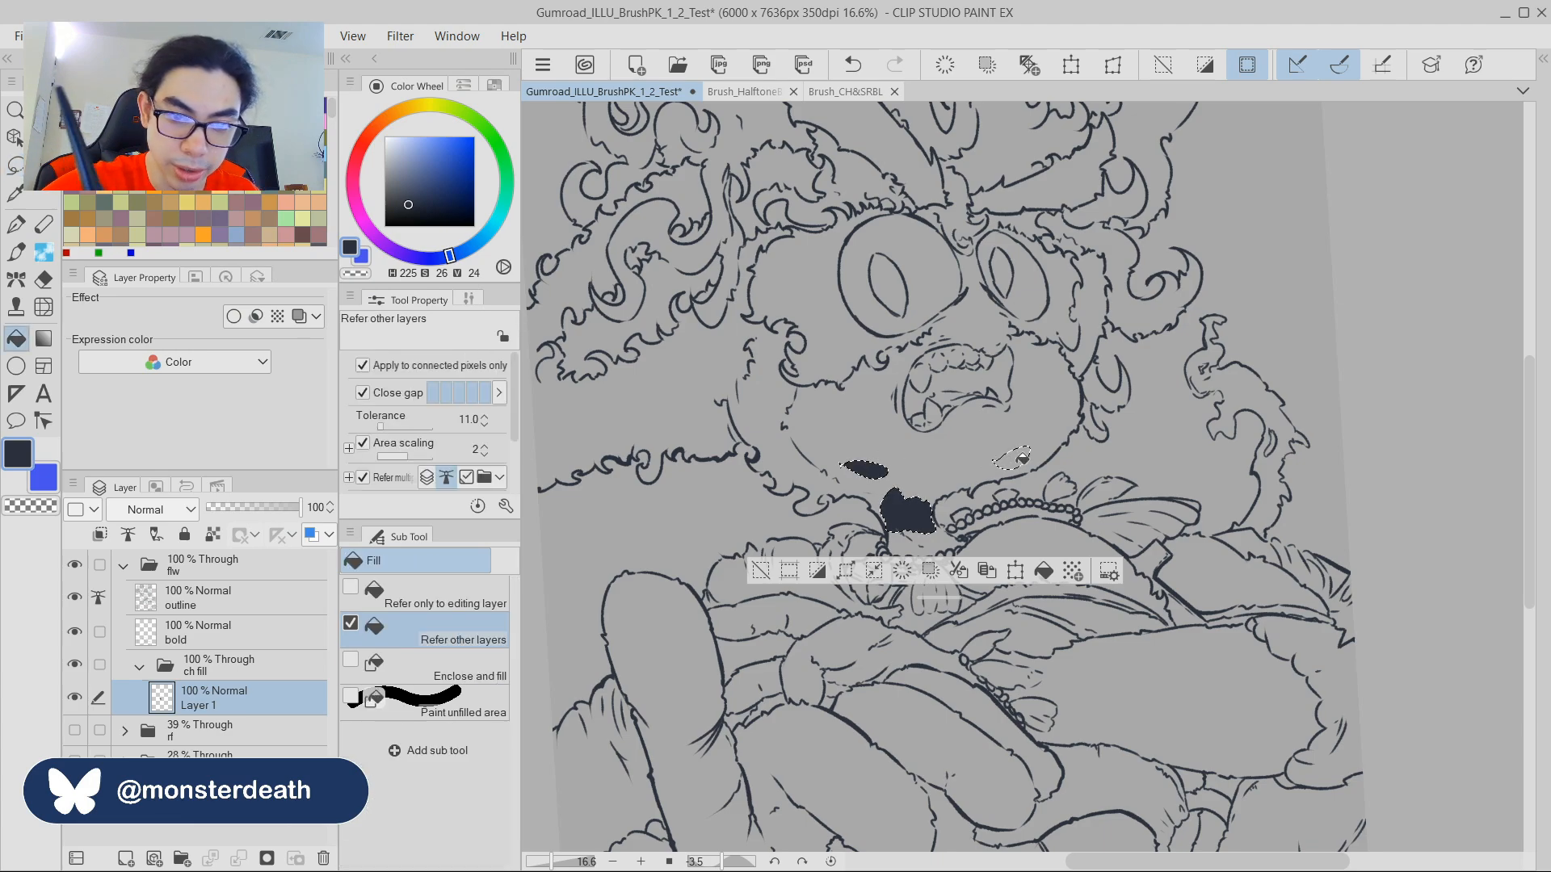
pyautogui.hotkey('ctrl', 'z')
pyautogui.hotkey('ctrl', 'z')
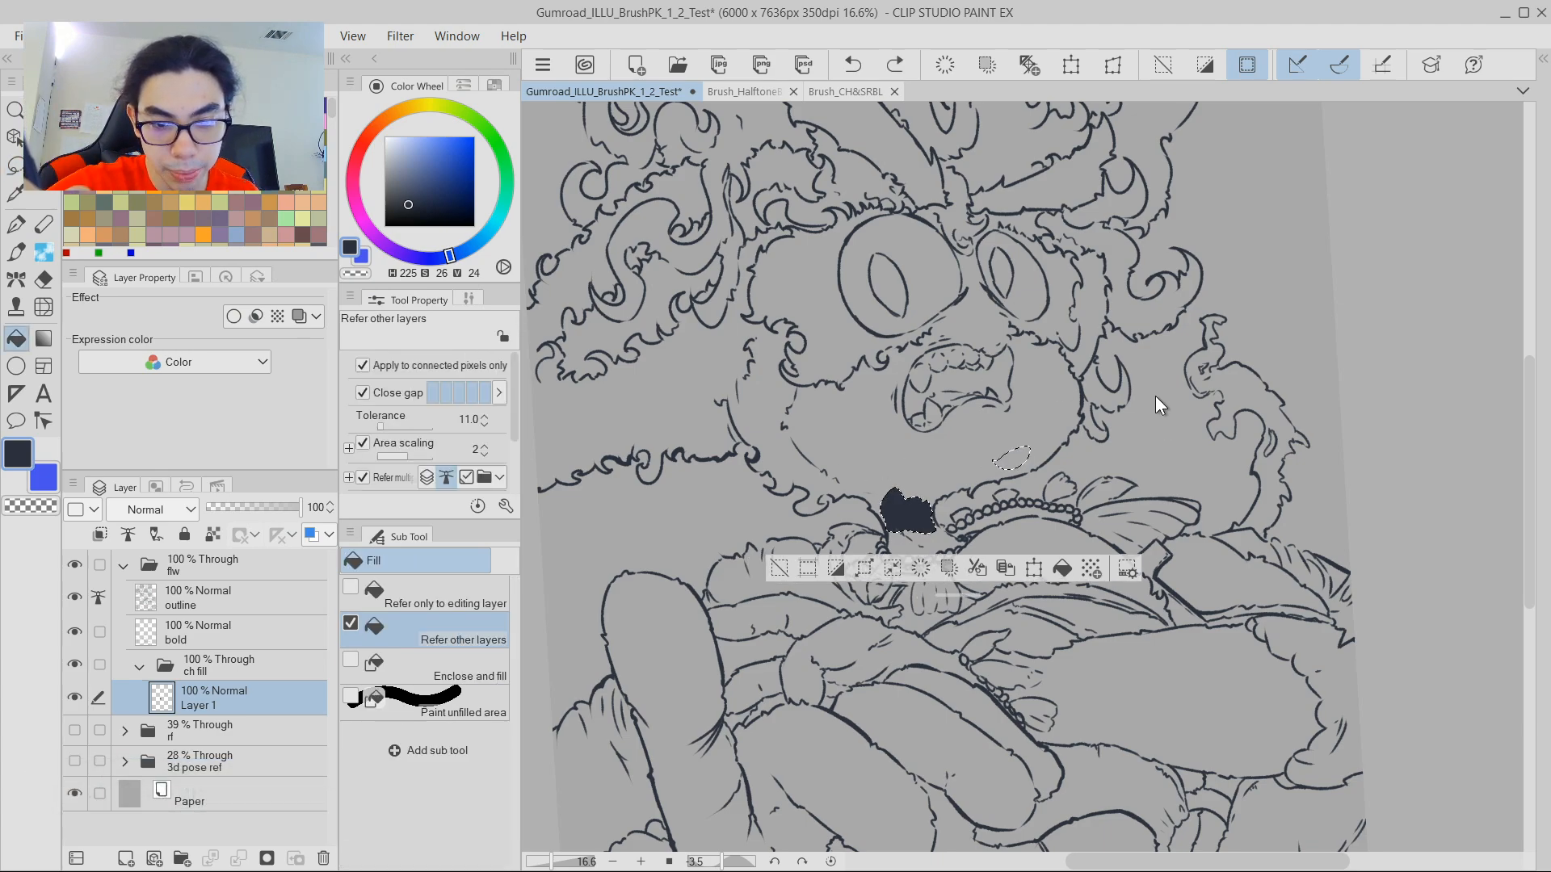
# Undo the jaw selection and the dark neck fill, and switch to the speed Ink pen.
pyautogui.hotkey('ctrl', 'z')
pyautogui.hotkey('ctrl', 'z')
pyautogui.moveTo(1095, 358)
pyautogui.mouseDown()
pyautogui.moveTo(1119, 340)
pyautogui.moveTo(1163, 420)
pyautogui.moveTo(1177, 352)
pyautogui.moveTo(1221, 324)
pyautogui.mouseUp()
pyautogui.press('p')
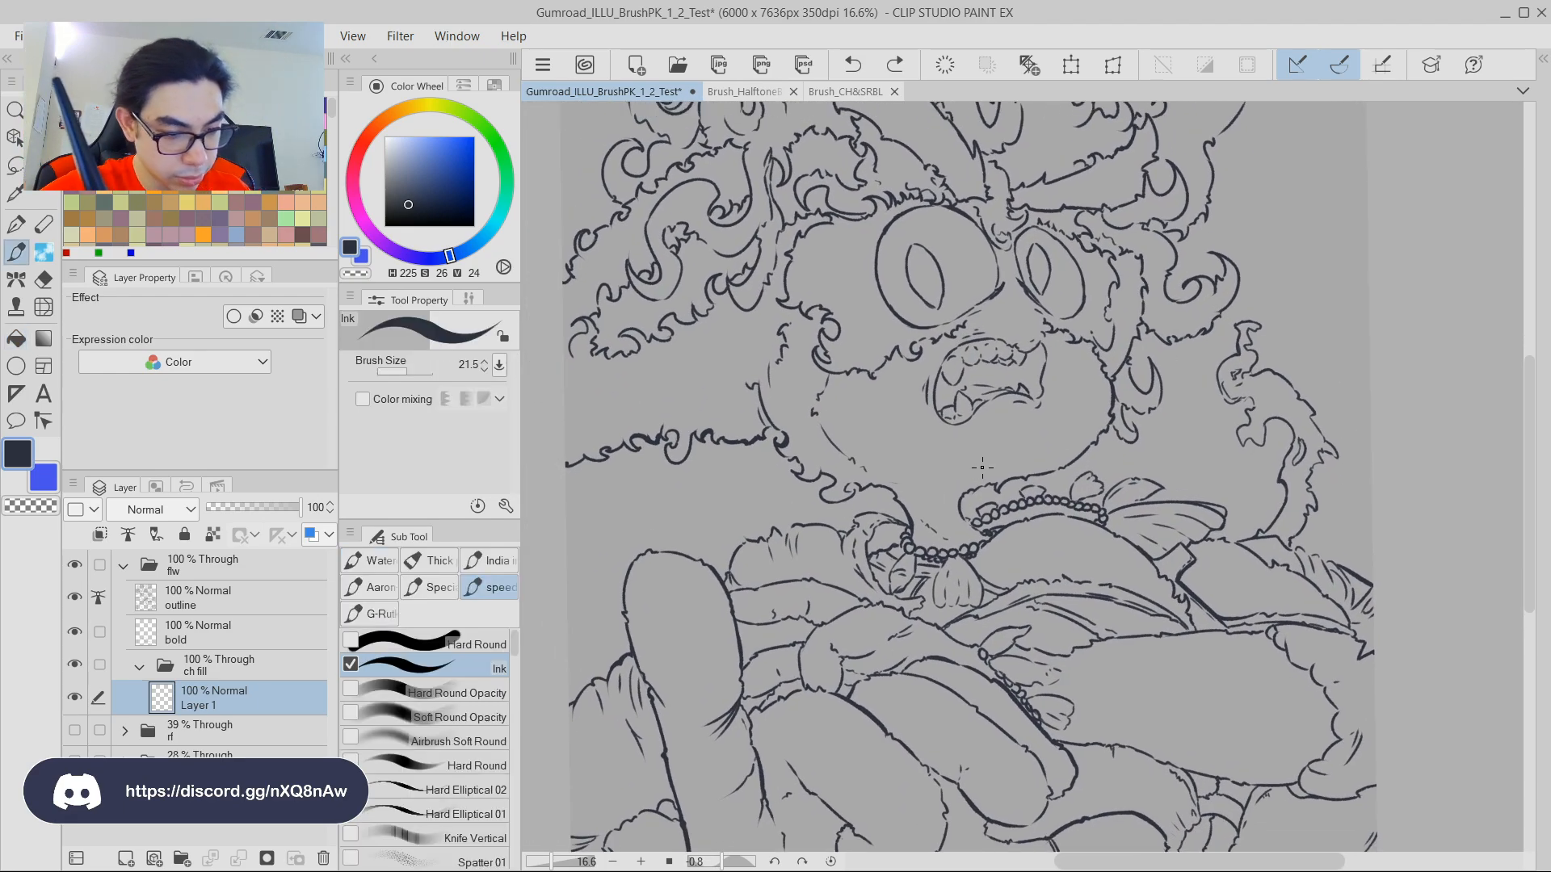
pyautogui.scroll(-4, 1042, 381)
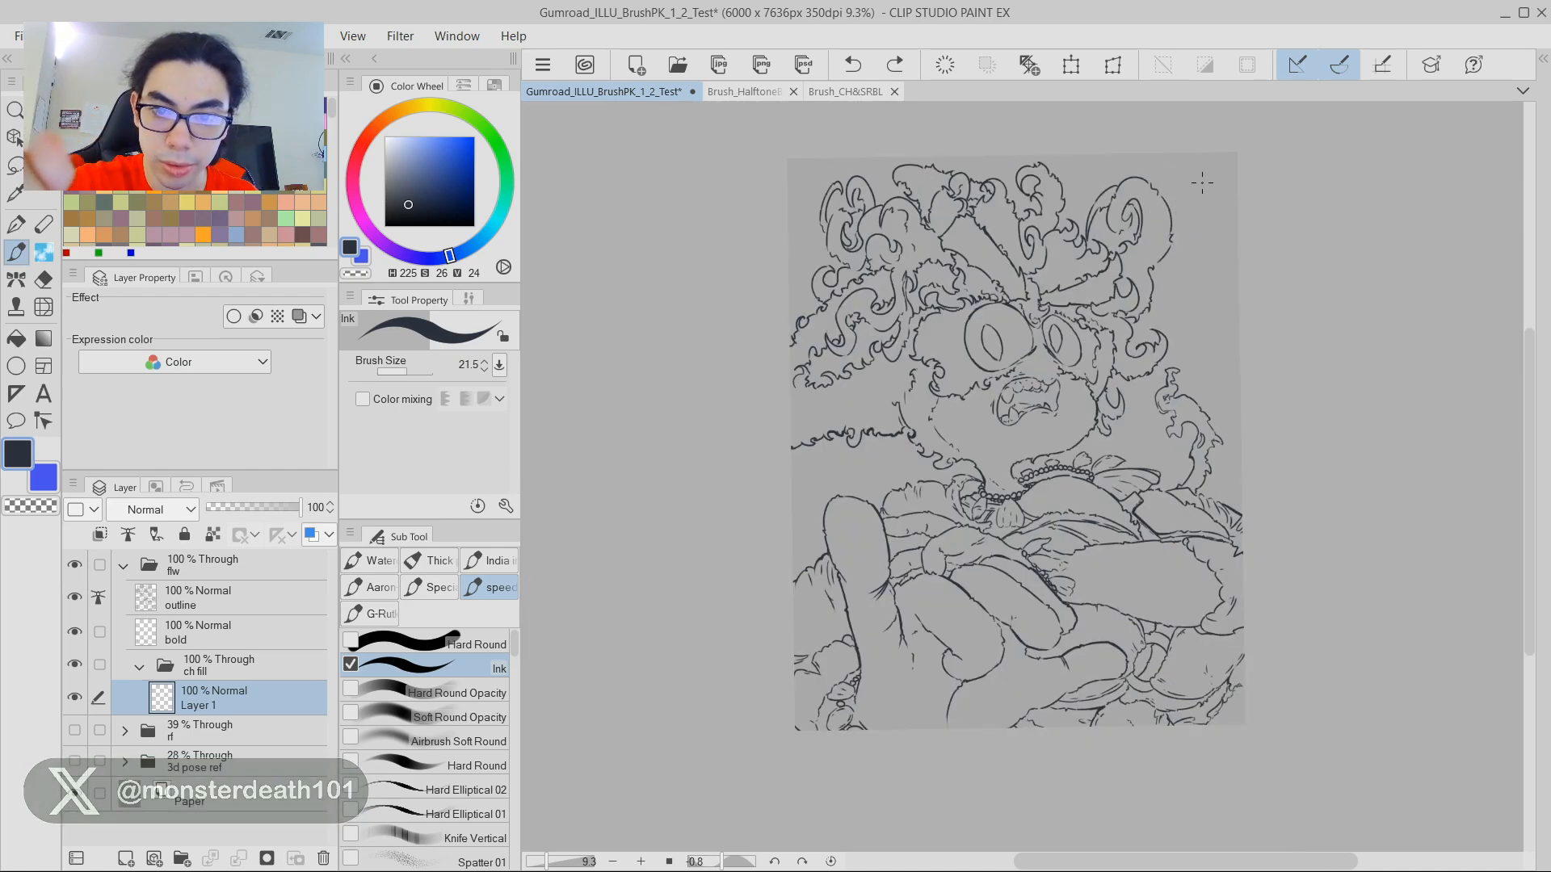
pyautogui.moveTo(1173, 196); pyautogui.dragTo(1019, 377)
pyautogui.moveTo(1117, 363); pyautogui.dragTo(1059, 409)
pyautogui.moveTo(1237, 199); pyautogui.dragTo(1115, 366)
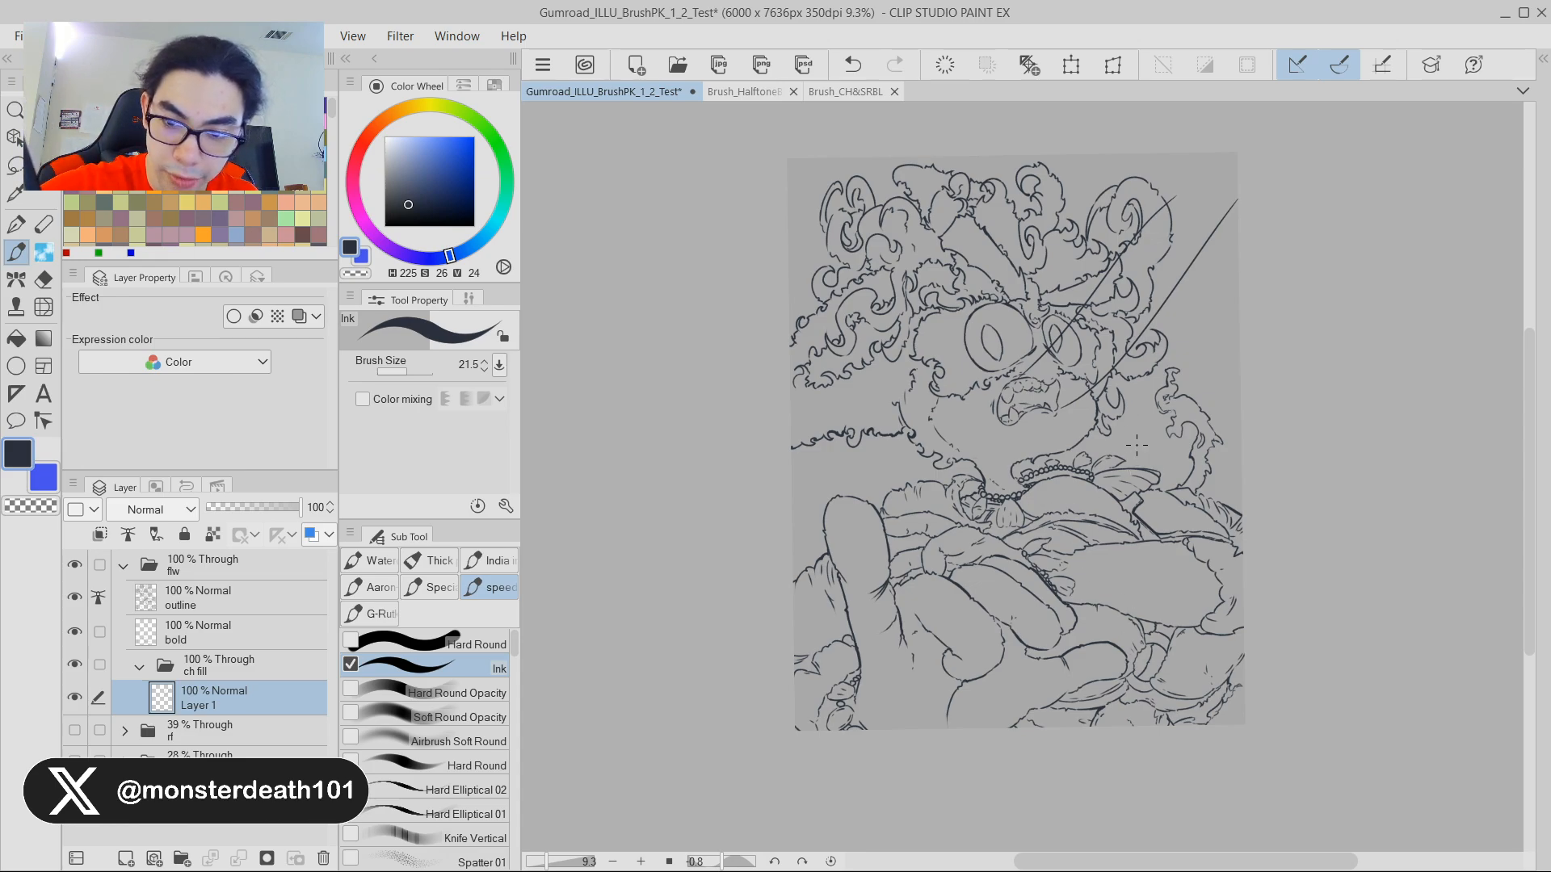
pyautogui.moveTo(1136, 445); pyautogui.dragTo(1167, 703)
pyautogui.moveTo(1163, 480); pyautogui.dragTo(1181, 725)
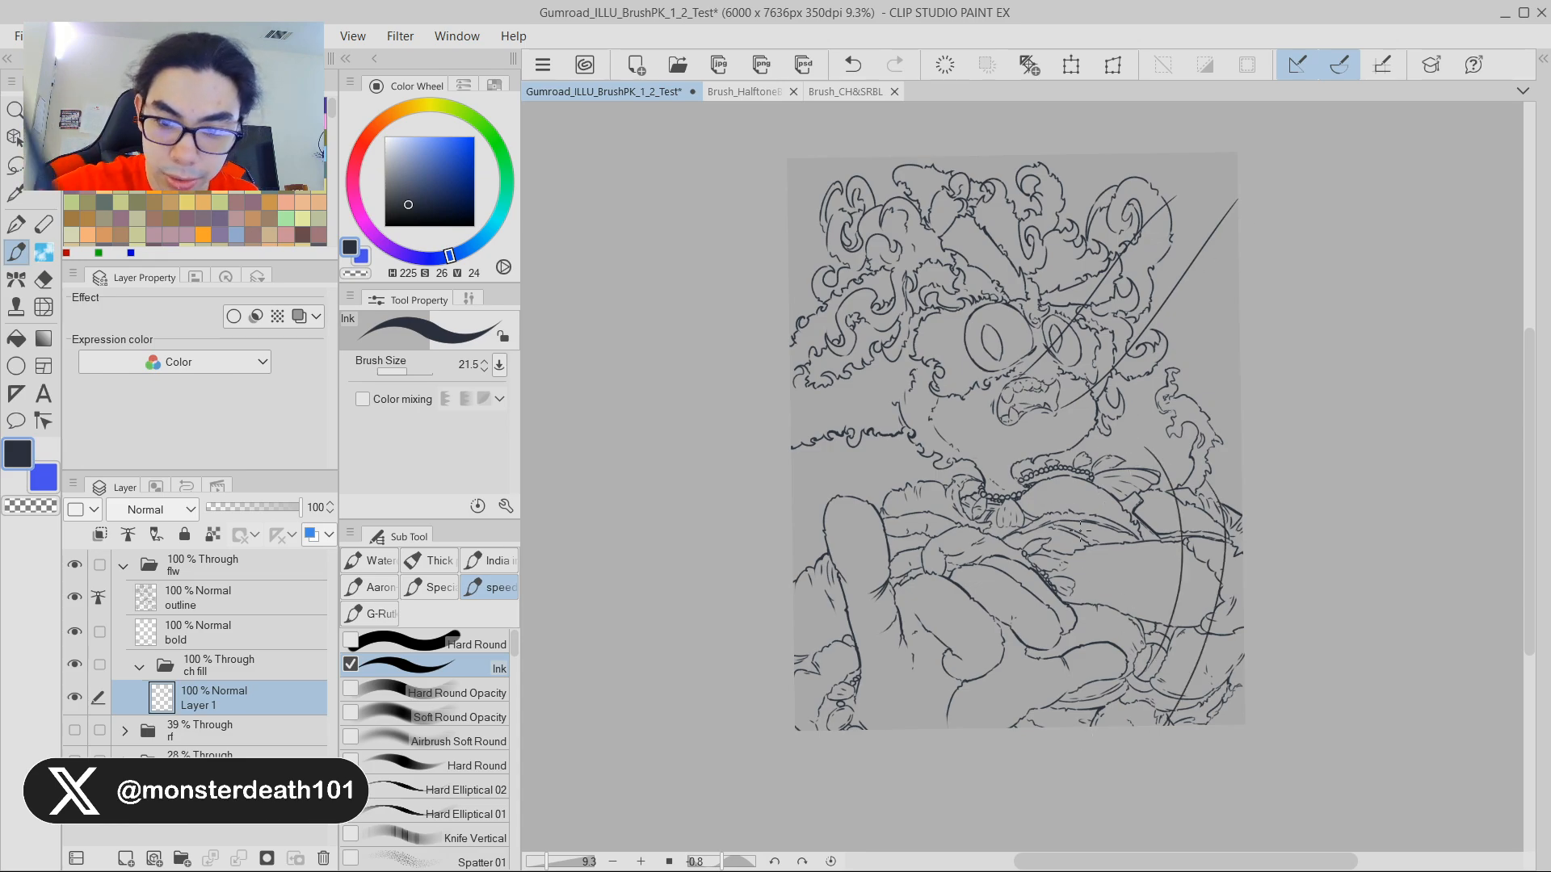
pyautogui.moveTo(880, 699); pyautogui.dragTo(823, 646)
pyautogui.moveTo(840, 475)
pyautogui.mouseDown()
pyautogui.moveTo(819, 485)
pyautogui.moveTo(913, 462)
pyautogui.mouseUp()
pyautogui.hotkey('ctrl', 'z')
pyautogui.moveTo(897, 499); pyautogui.dragTo(987, 520)
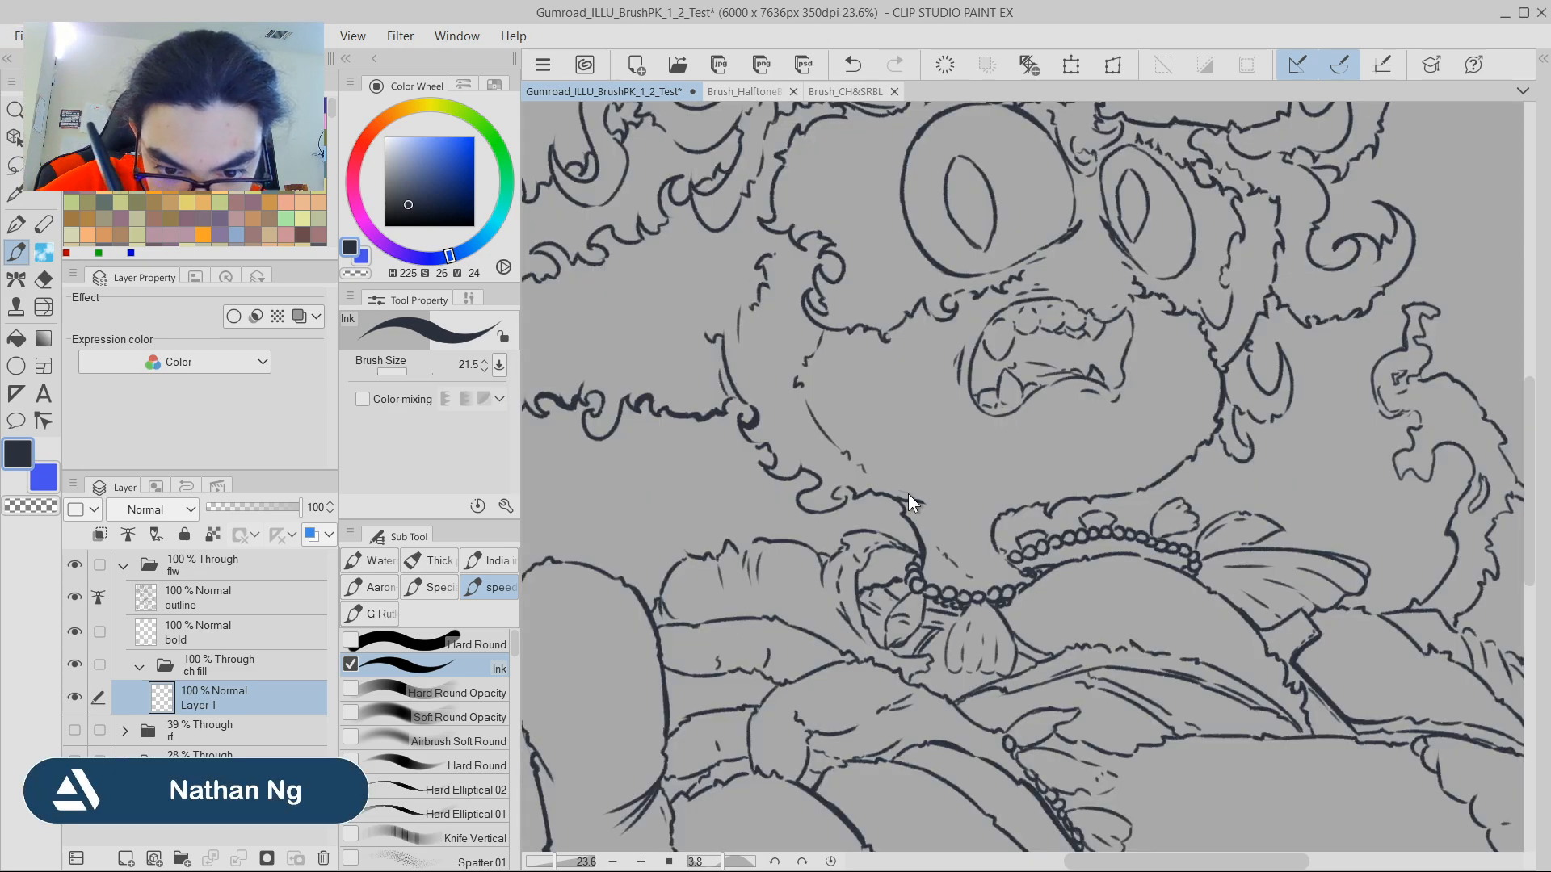
pyautogui.hotkey('ctrl', 'z')
# Draw the shadow edge across the neck under the chin on Layer 1 with the 21.5 Ink pen, redoing unsatisfactory strokes.
pyautogui.moveTo(1240, 625); pyautogui.dragTo(1204, 263)
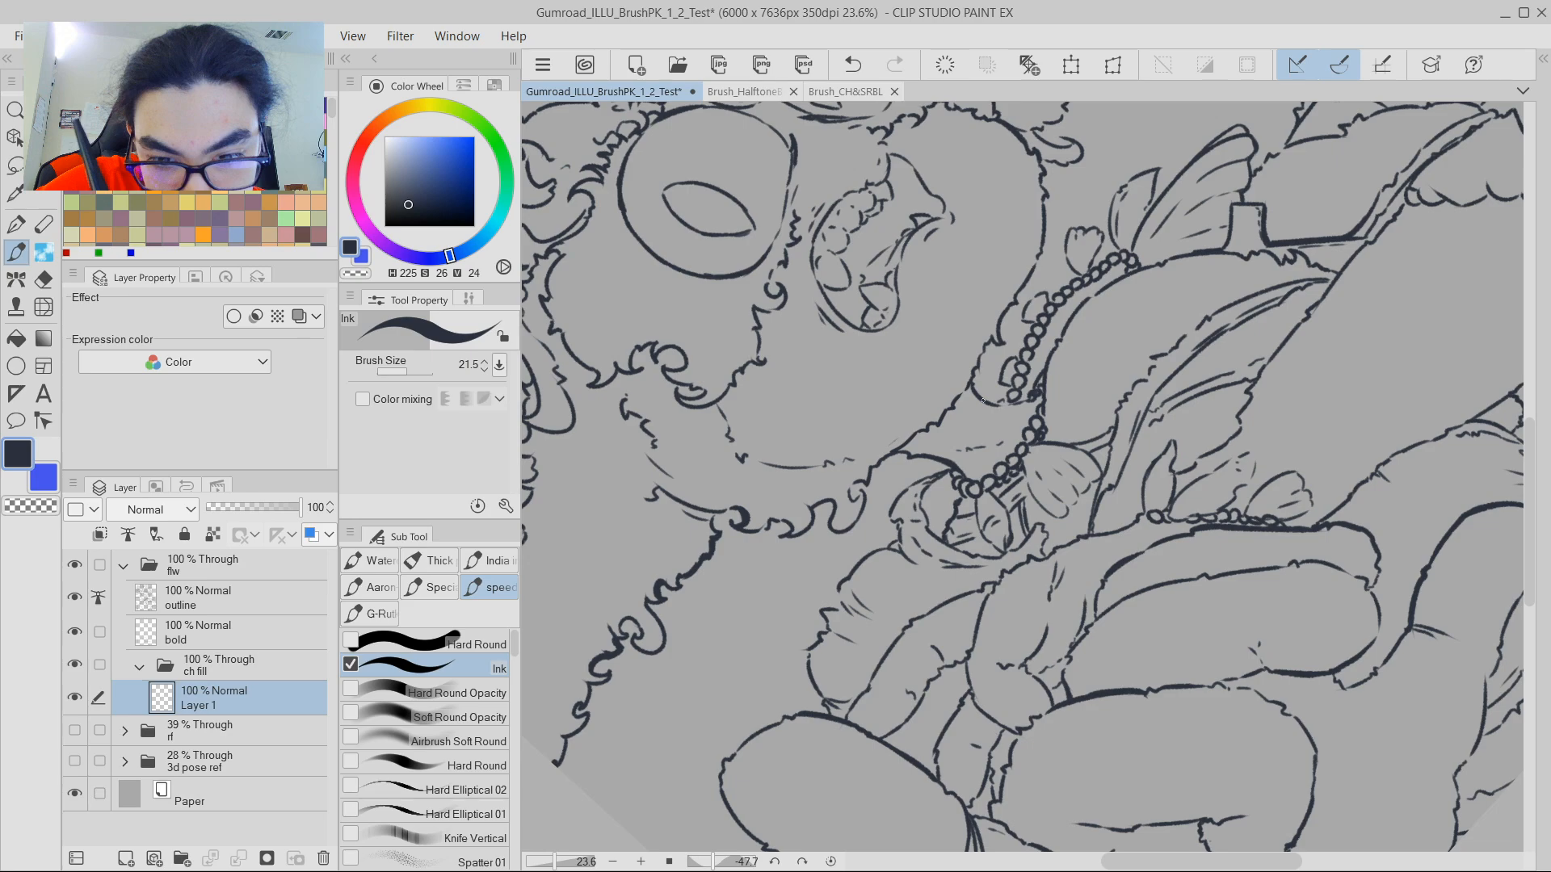
pyautogui.moveTo(983, 400); pyautogui.dragTo(973, 437)
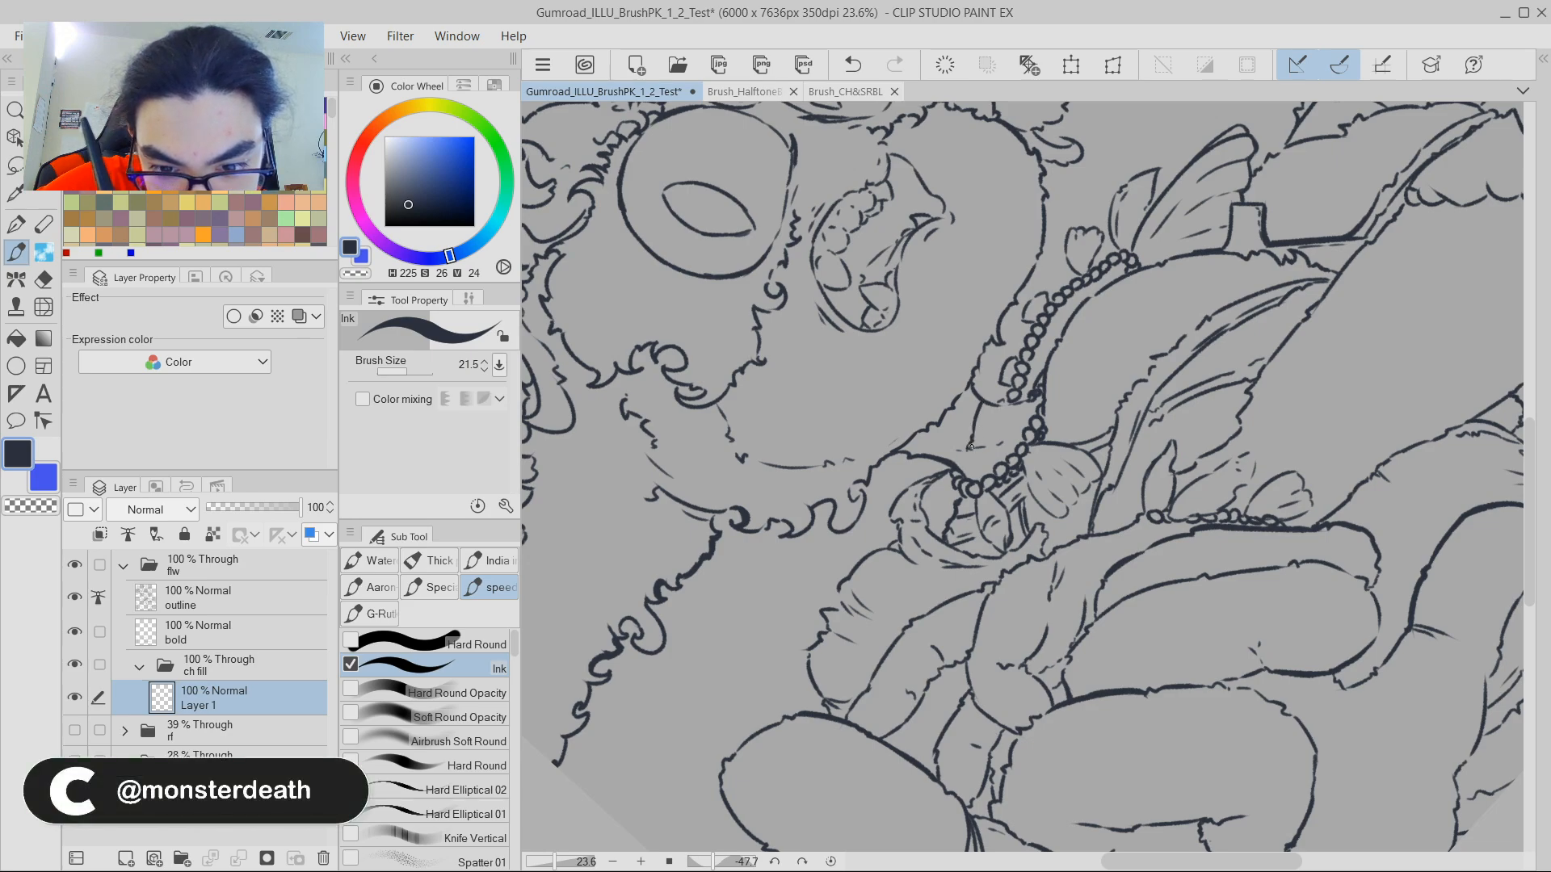
pyautogui.hotkey('ctrl', 'z')
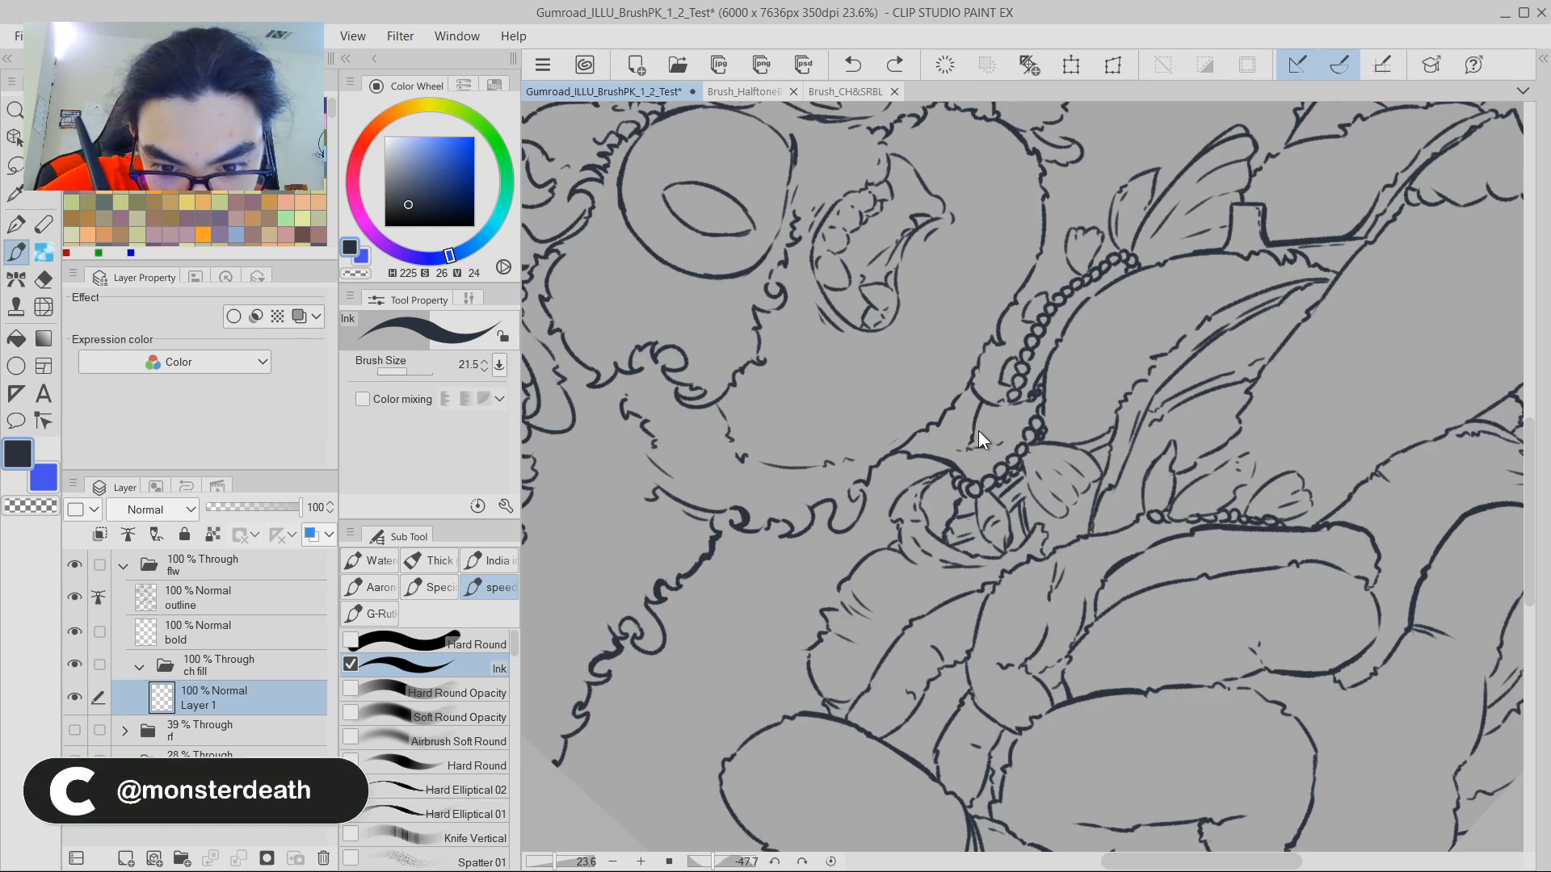
pyautogui.moveTo(973, 437); pyautogui.dragTo(971, 439)
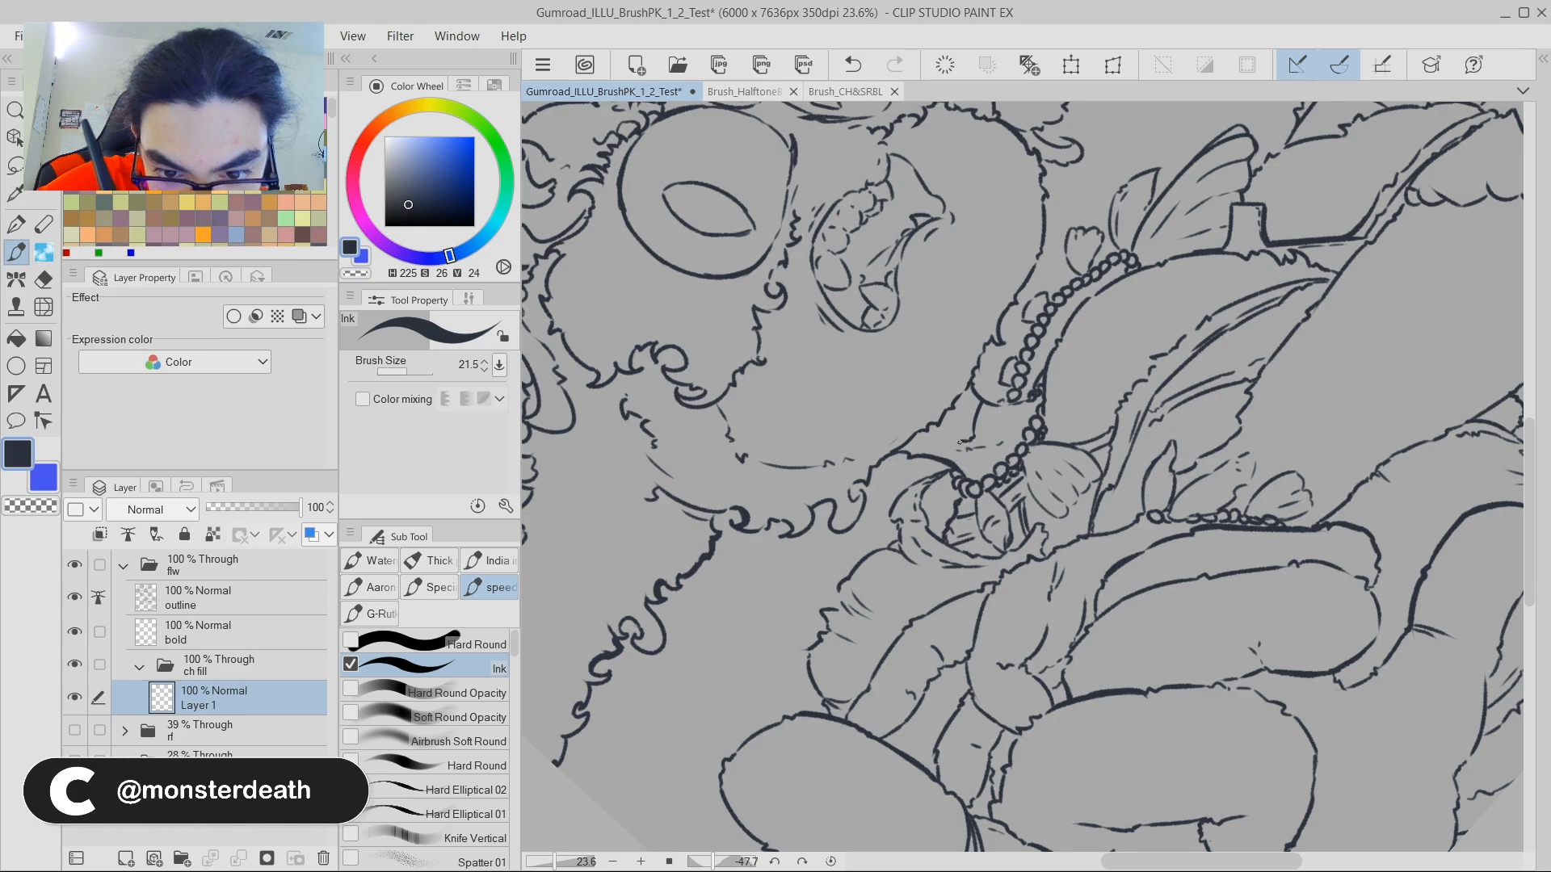
pyautogui.hotkey('ctrl', 'z')
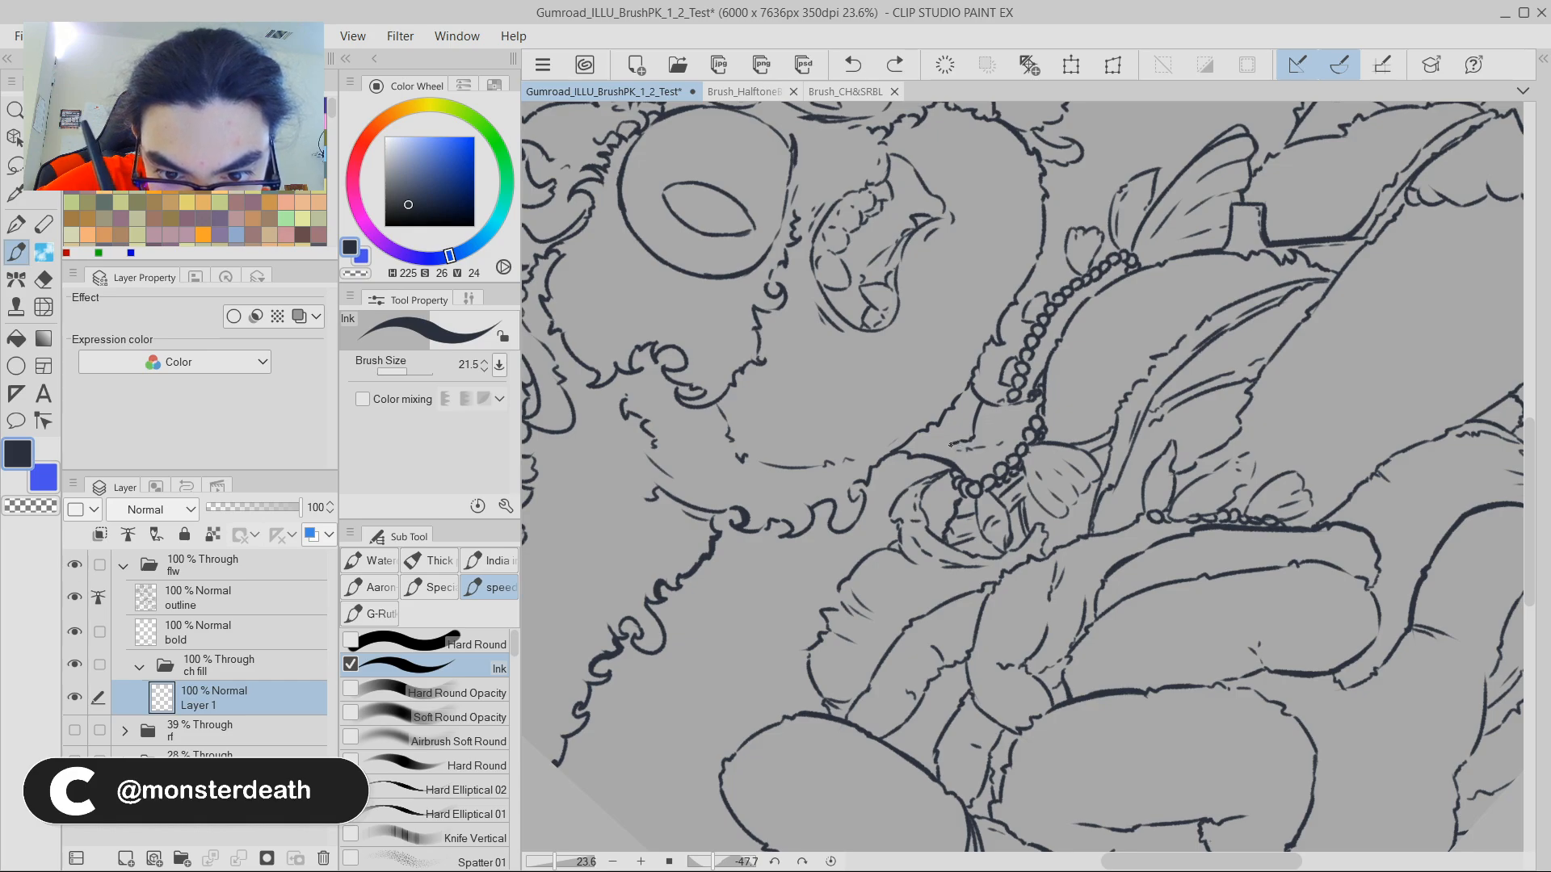
pyautogui.moveTo(952, 444); pyautogui.dragTo(953, 459)
pyautogui.moveTo(1211, 211); pyautogui.dragTo(1343, 529)
pyautogui.moveTo(1099, 388); pyautogui.dragTo(1011, 492)
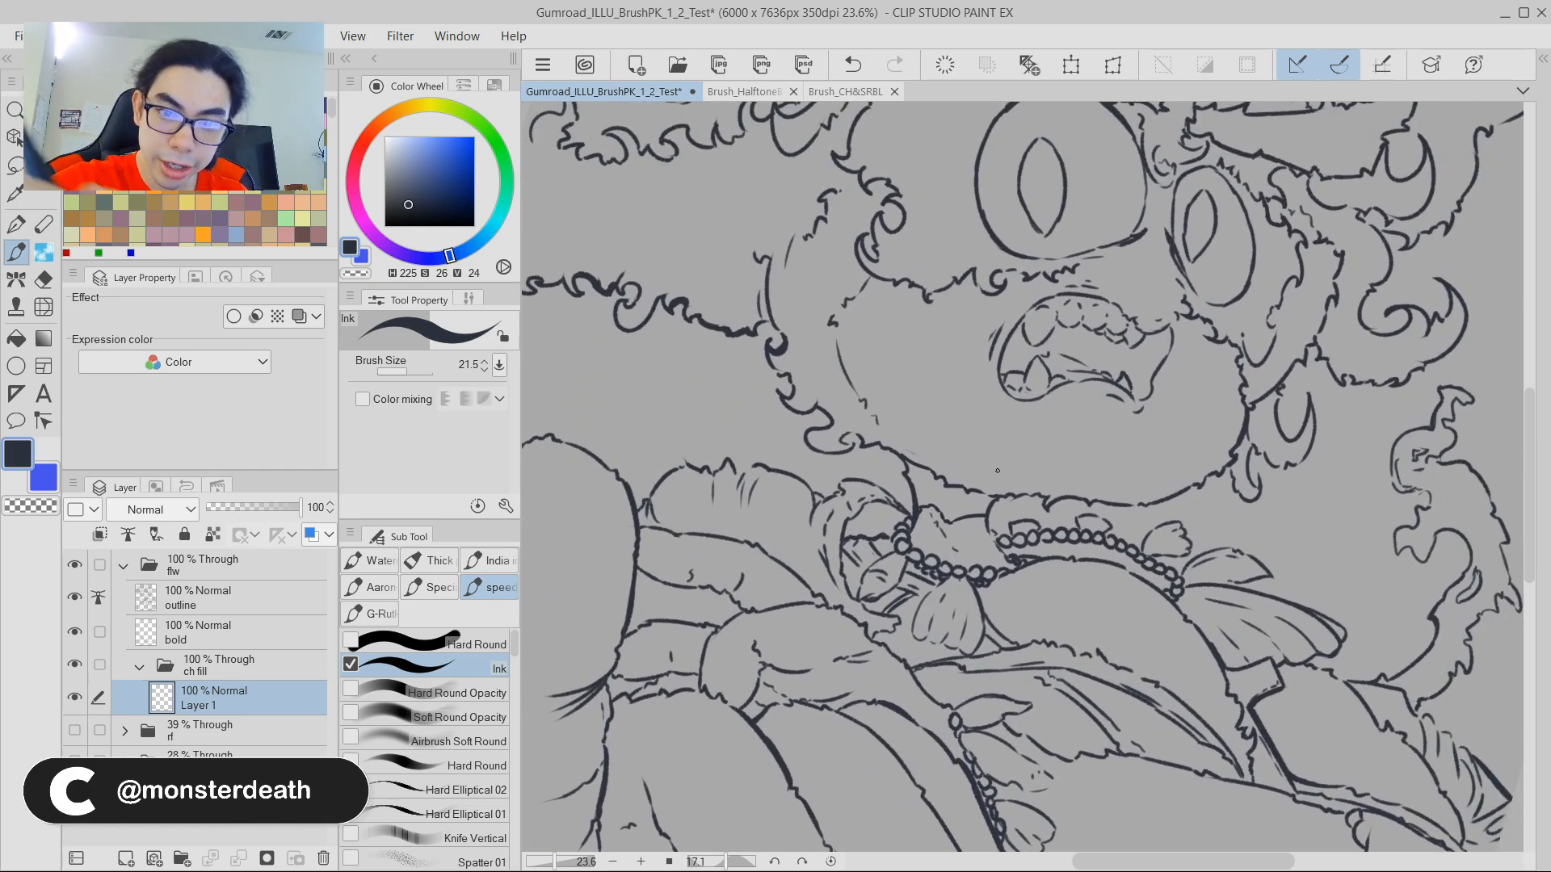
# Fill the enclosed neck area under the chin with the dark colour using Refer other layers.
pyautogui.press('g')
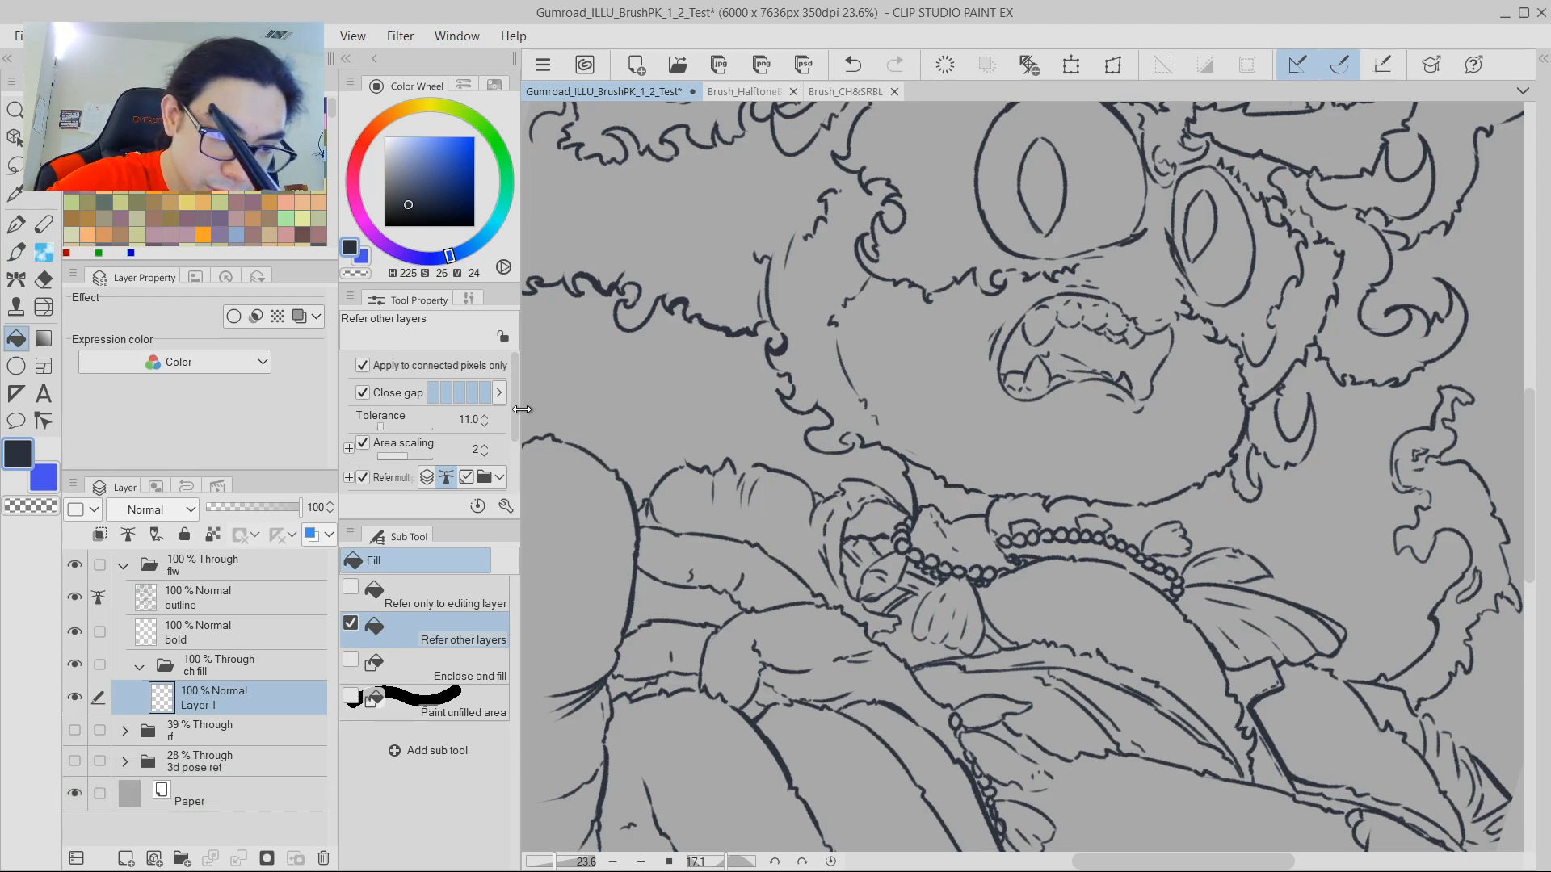
pyautogui.click(443, 477)
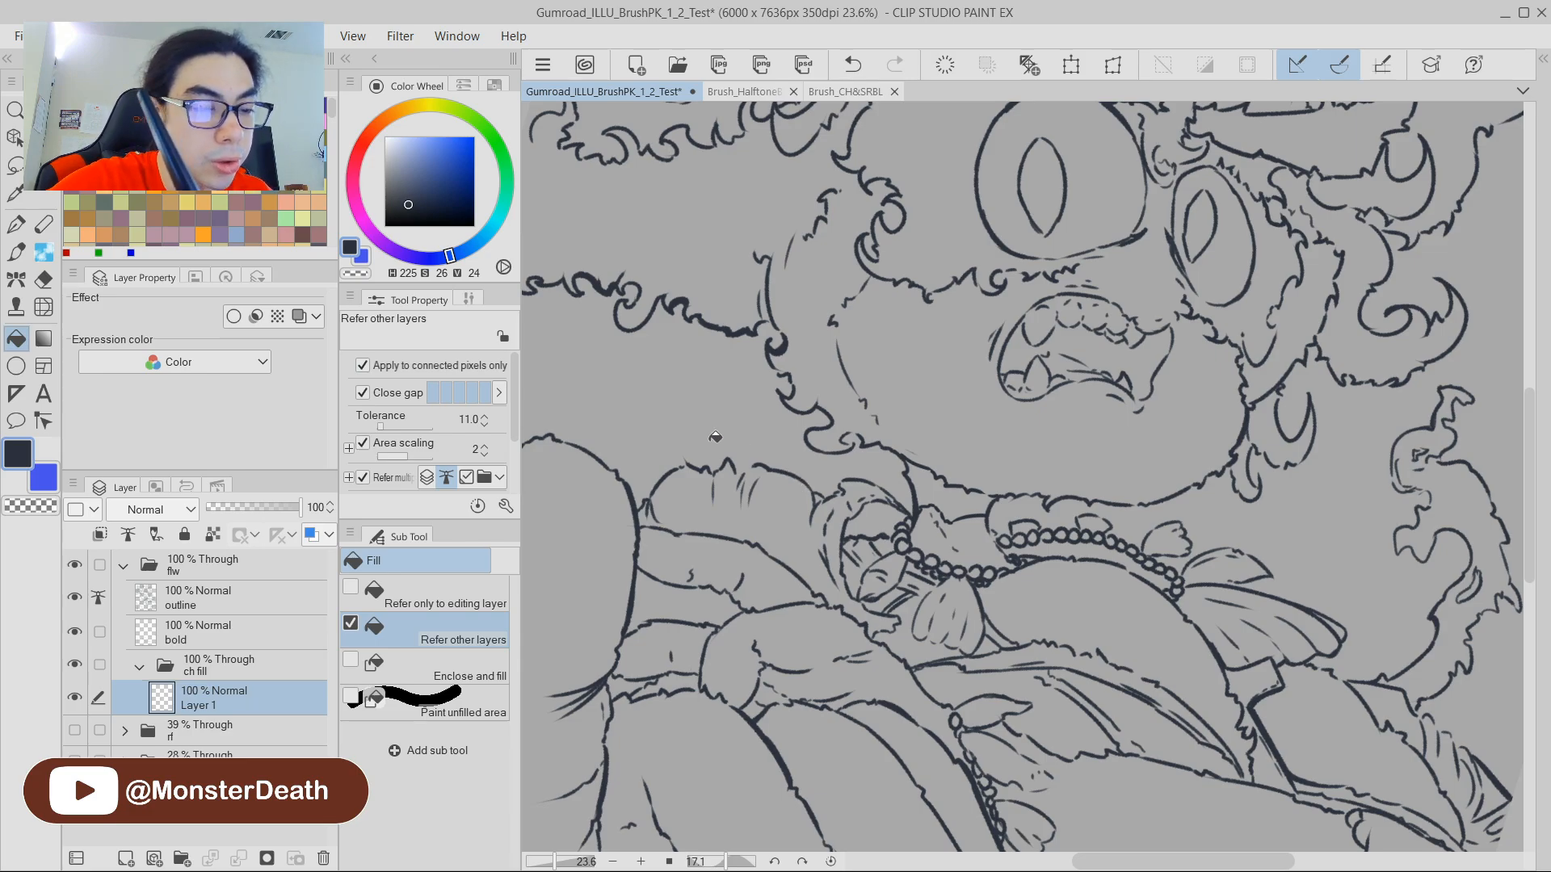
pyautogui.click(963, 477)
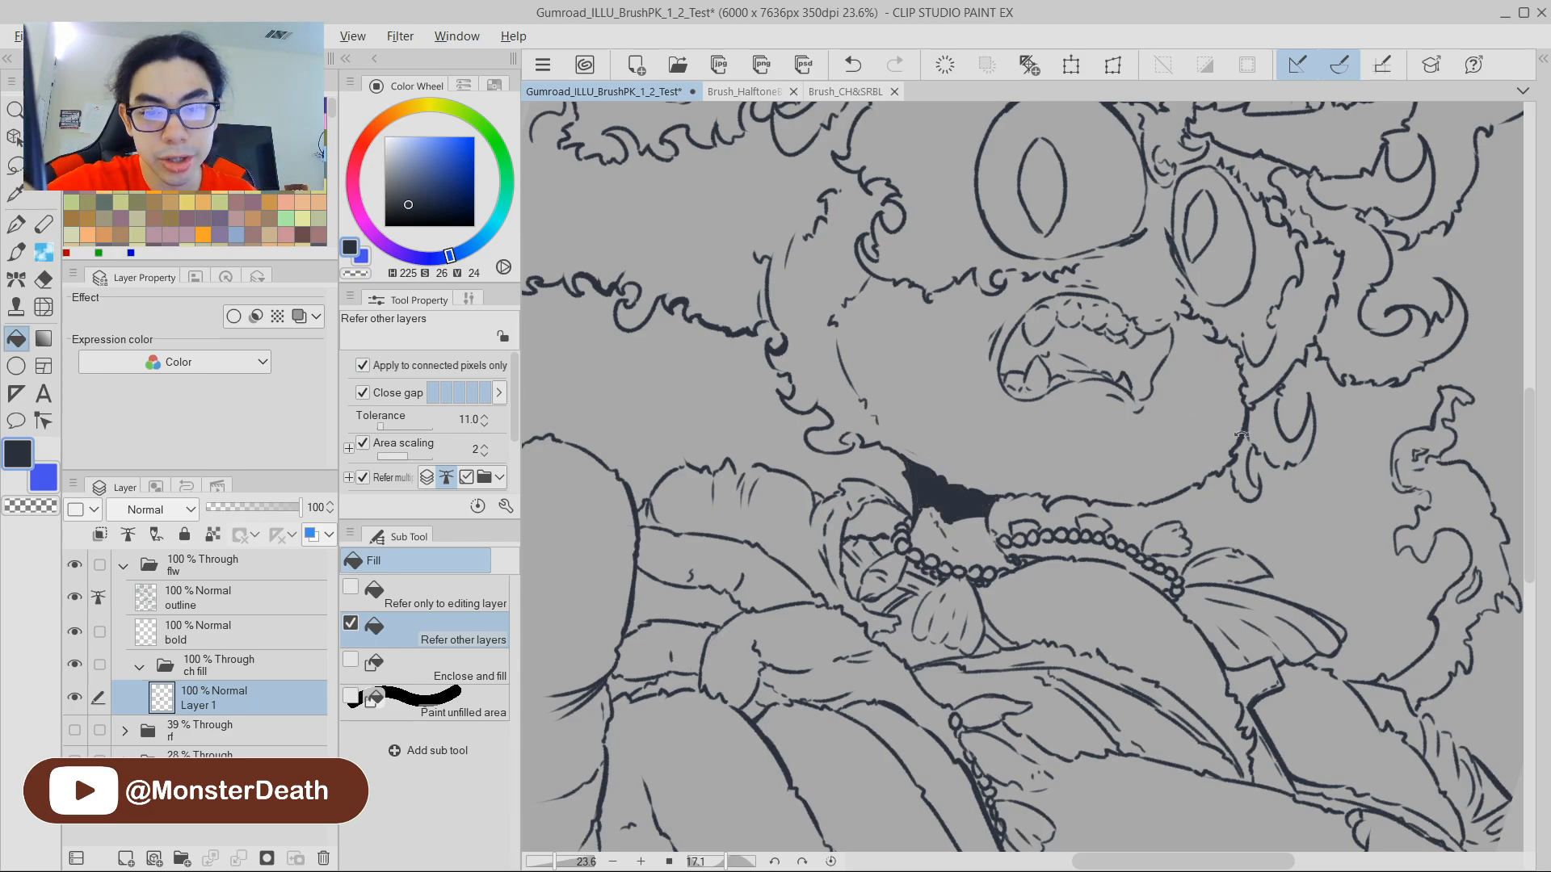
# Ink an inner shadow line along the outer and upper edges of the fur patch surrounding the larger eye.
pyautogui.moveTo(1236, 432); pyautogui.dragTo(1226, 365)
pyautogui.moveTo(1348, 339)
pyautogui.mouseDown()
pyautogui.moveTo(1350, 361)
pyautogui.moveTo(1307, 328)
pyautogui.moveTo(1178, 330)
pyautogui.moveTo(1215, 373)
pyautogui.mouseUp()
pyautogui.scroll(1, 1152, 380)
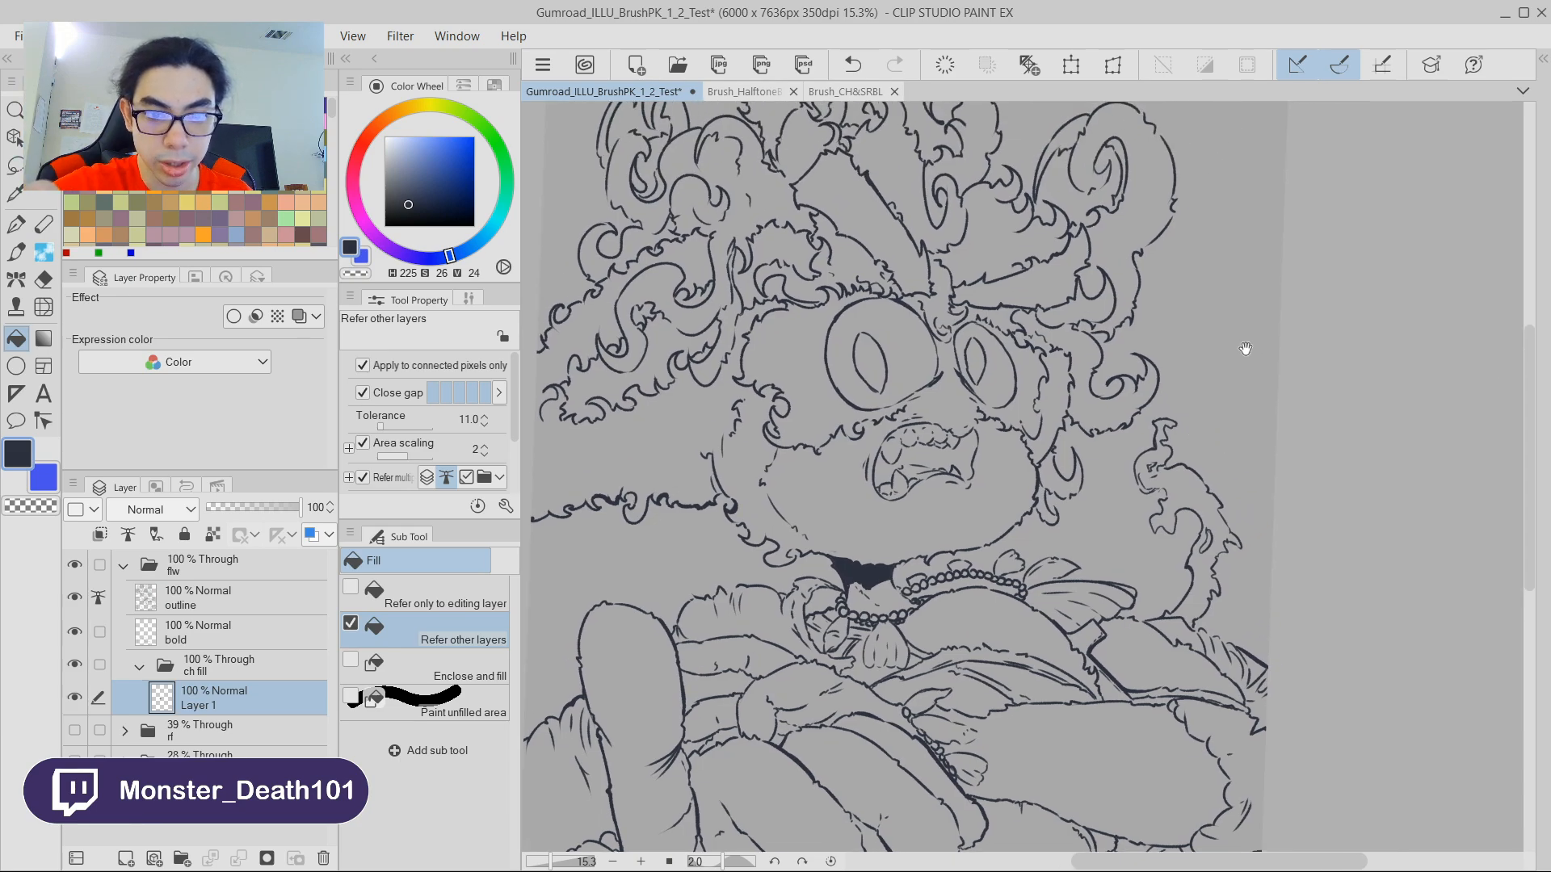
pyautogui.moveTo(1262, 402); pyautogui.dragTo(1257, 360)
pyautogui.moveTo(1179, 289)
pyautogui.mouseDown()
pyautogui.moveTo(1340, 388)
pyautogui.moveTo(1219, 360)
pyautogui.moveTo(1155, 300)
pyautogui.mouseUp()
pyautogui.moveTo(1025, 465); pyautogui.dragTo(1106, 533)
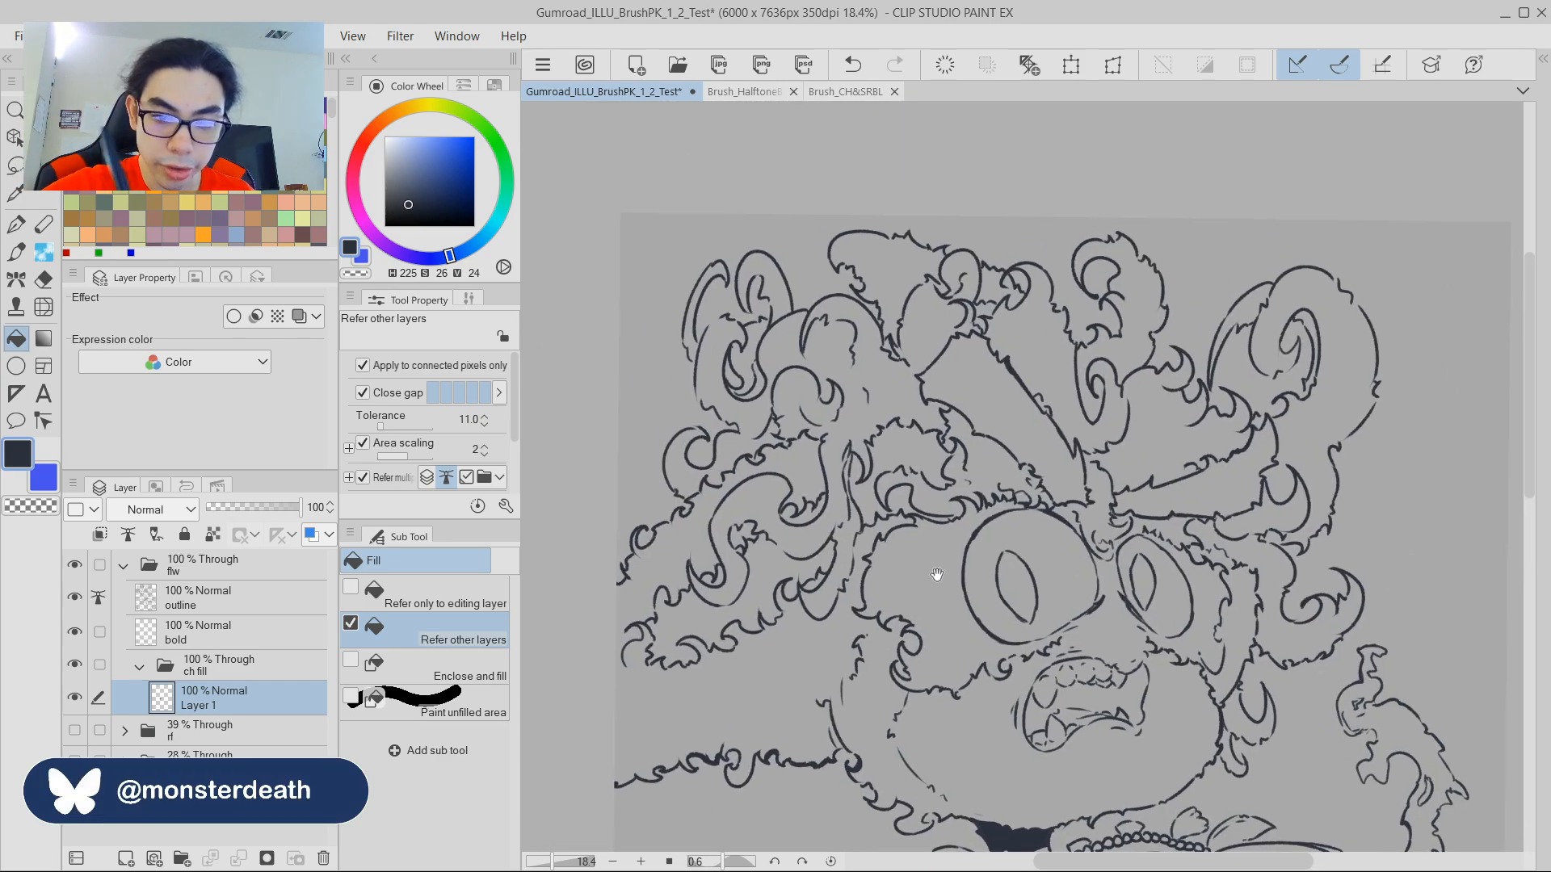
pyautogui.moveTo(967, 539); pyautogui.dragTo(1048, 452)
pyautogui.click(973, 471)
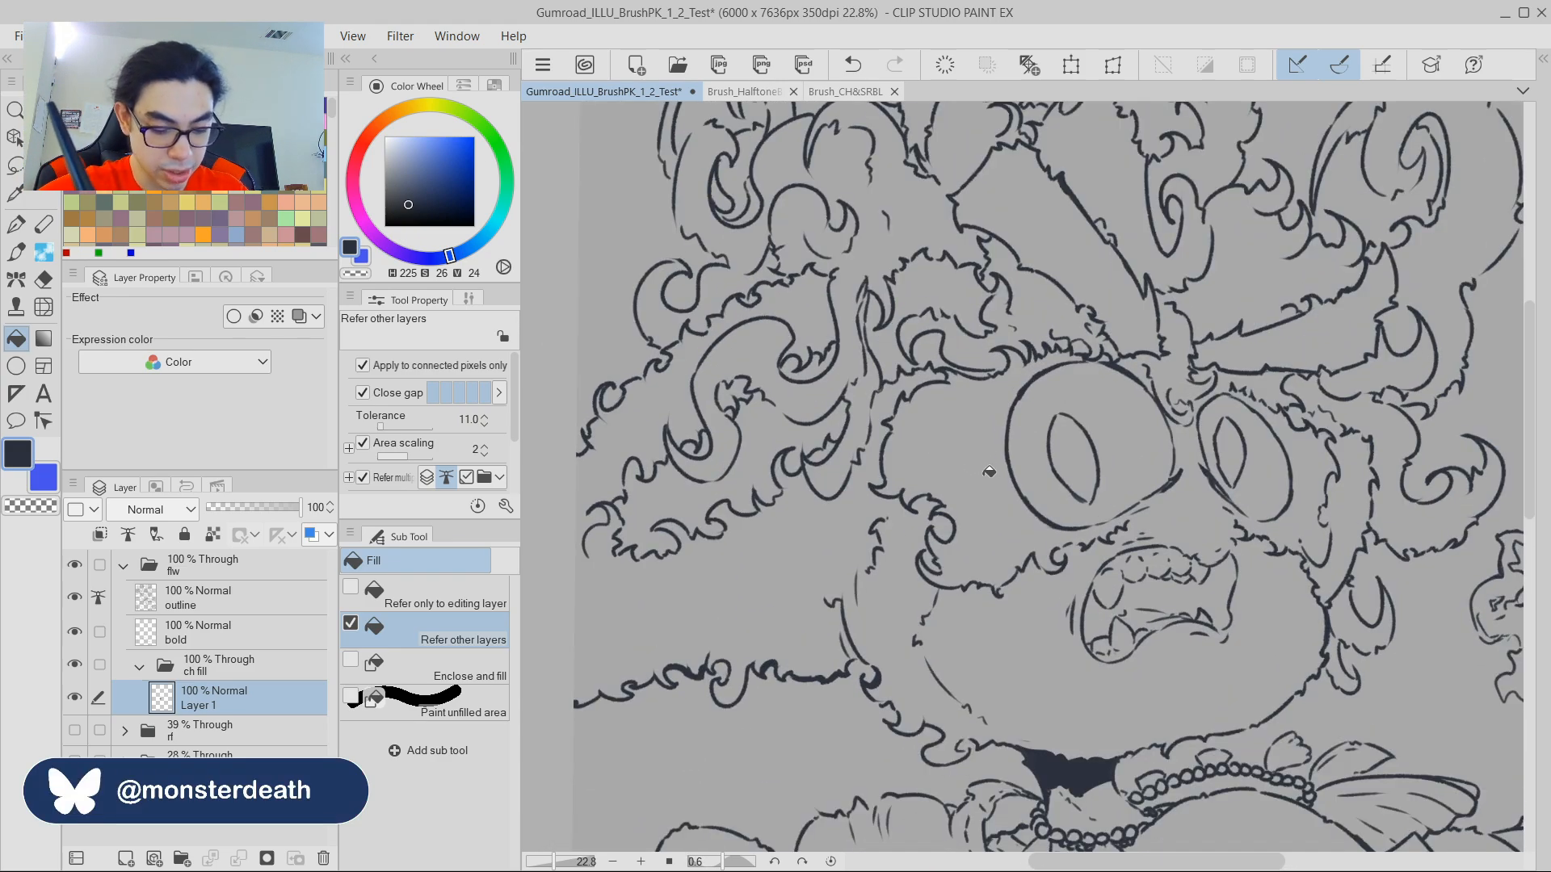
pyautogui.press('p')
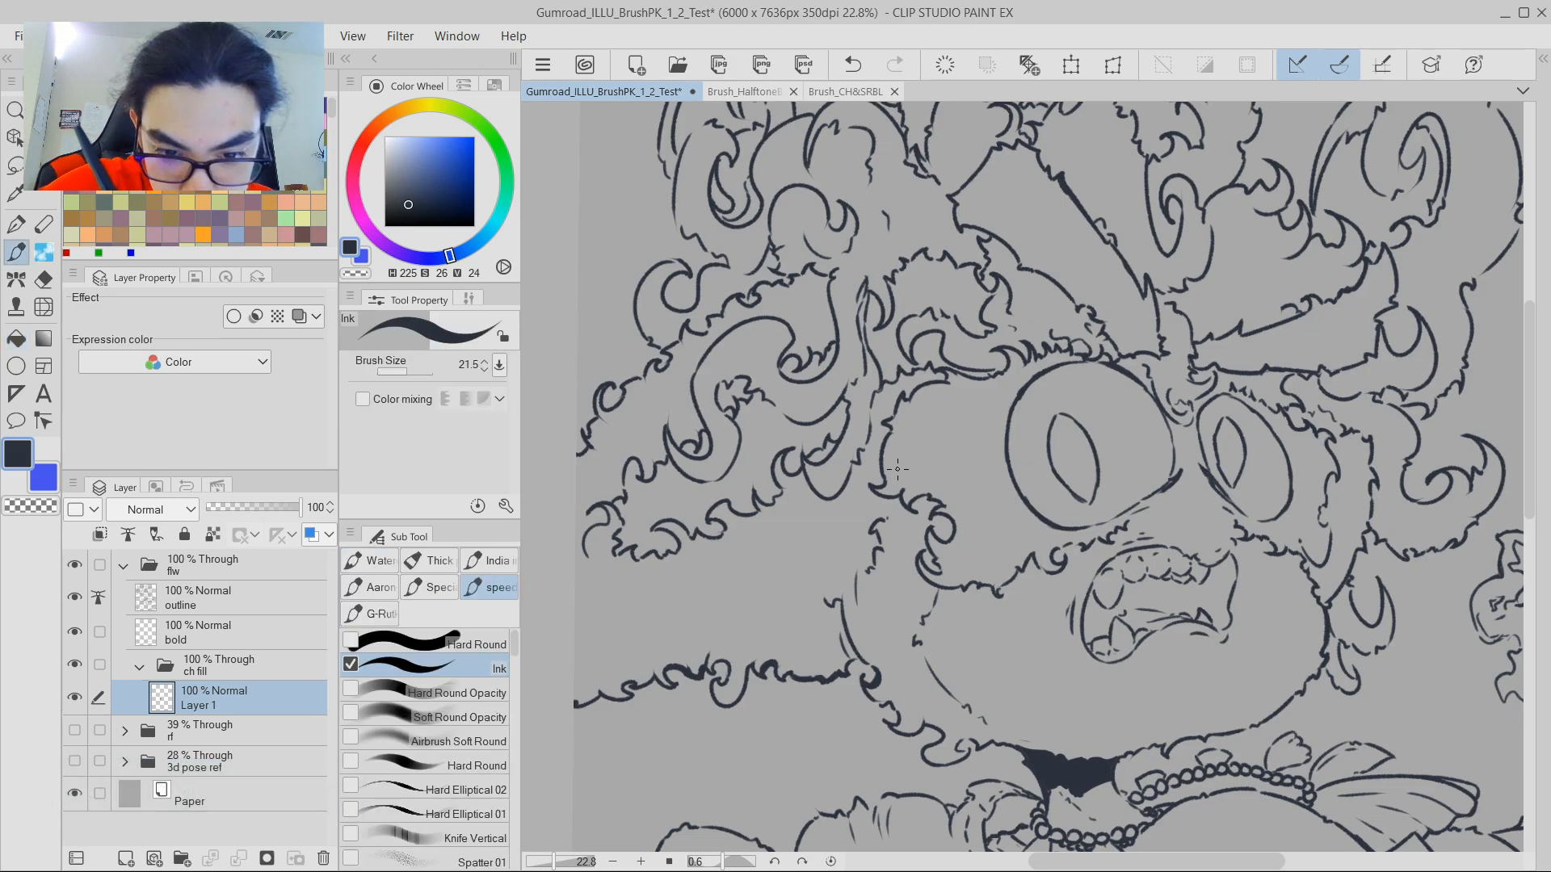
pyautogui.moveTo(1001, 449); pyautogui.dragTo(1004, 460)
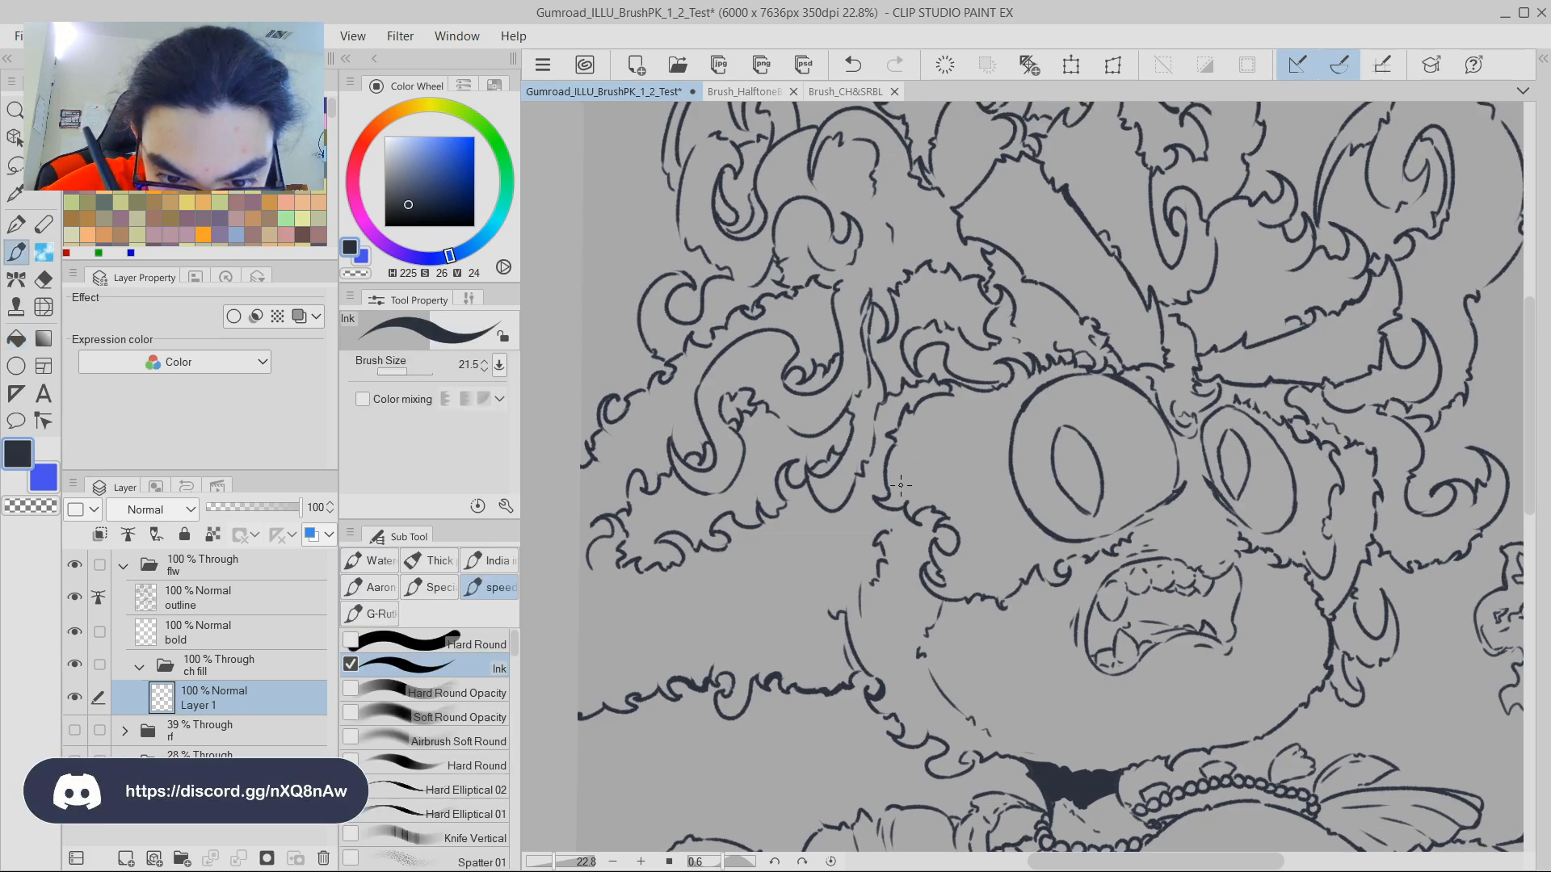
pyautogui.moveTo(899, 486); pyautogui.dragTo(910, 443)
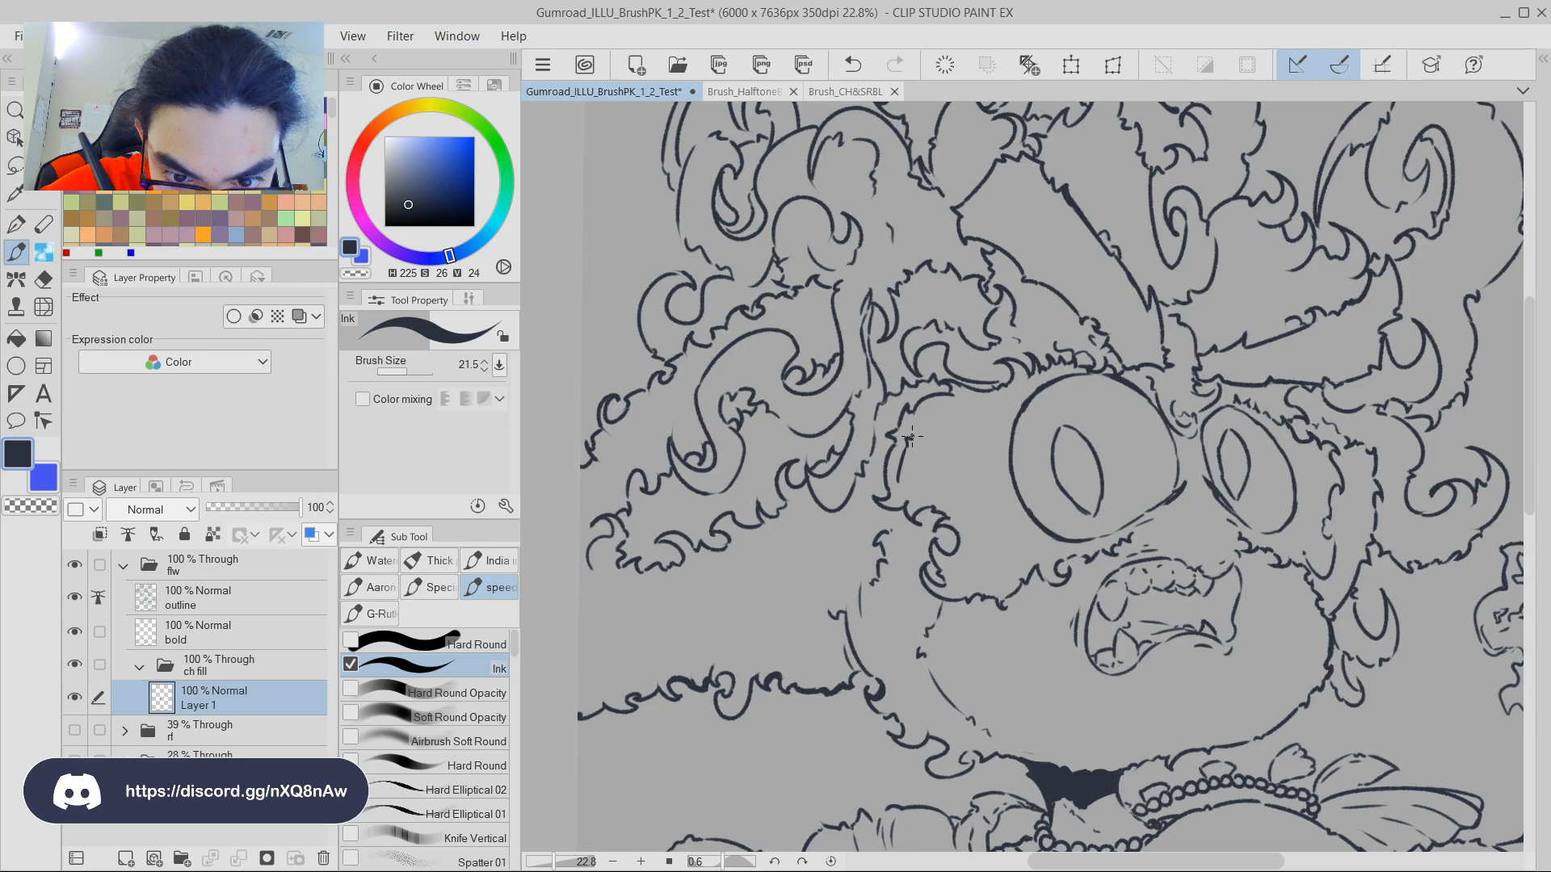
pyautogui.moveTo(1058, 315); pyautogui.dragTo(1152, 361)
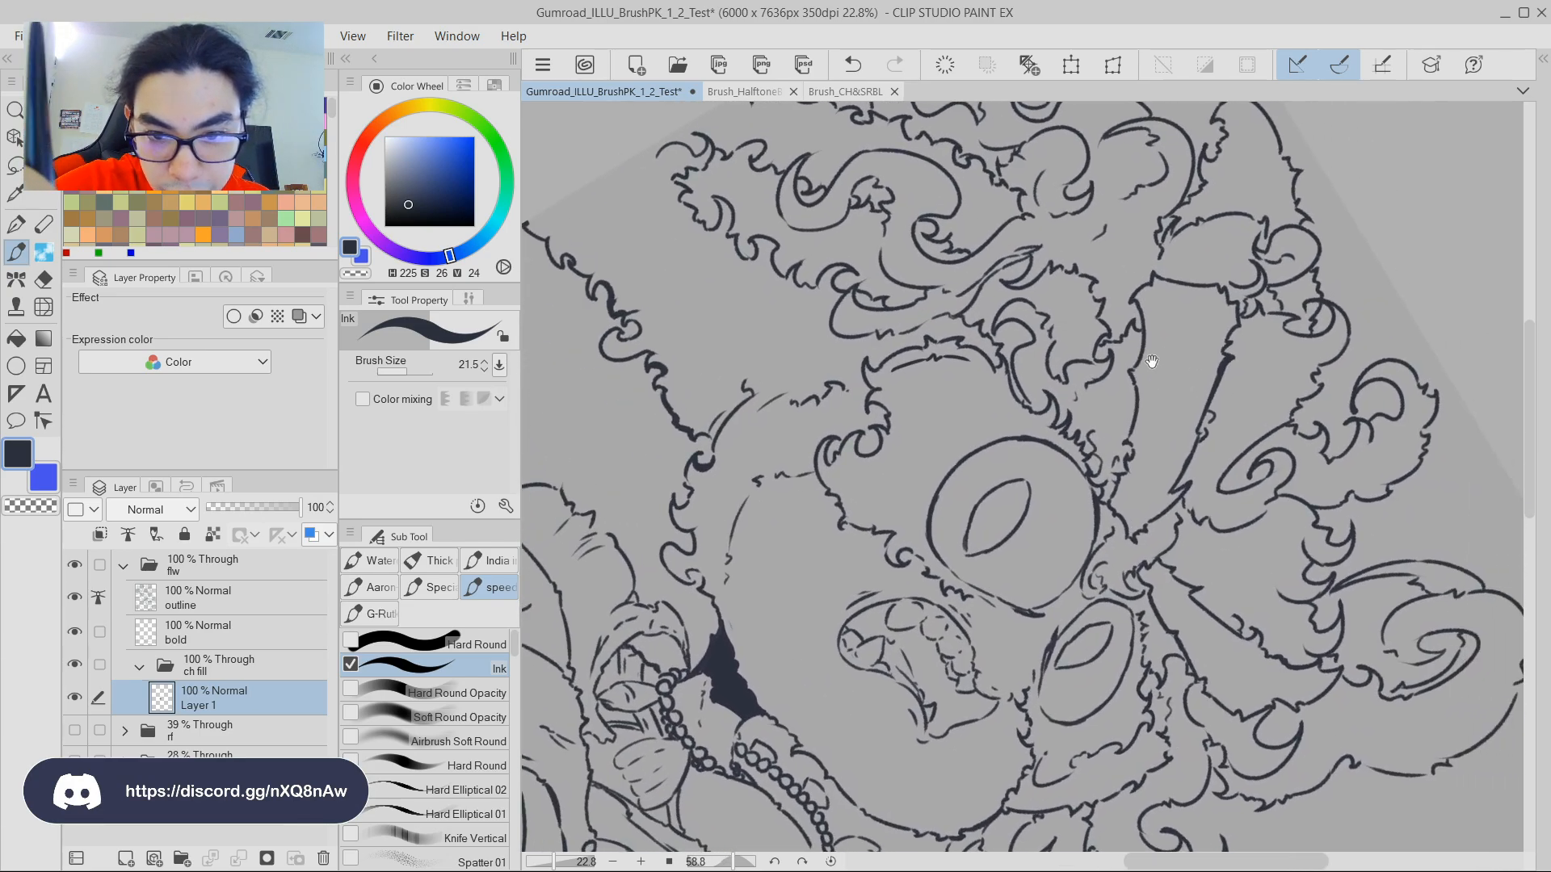
pyautogui.moveTo(970, 361); pyautogui.dragTo(1002, 386)
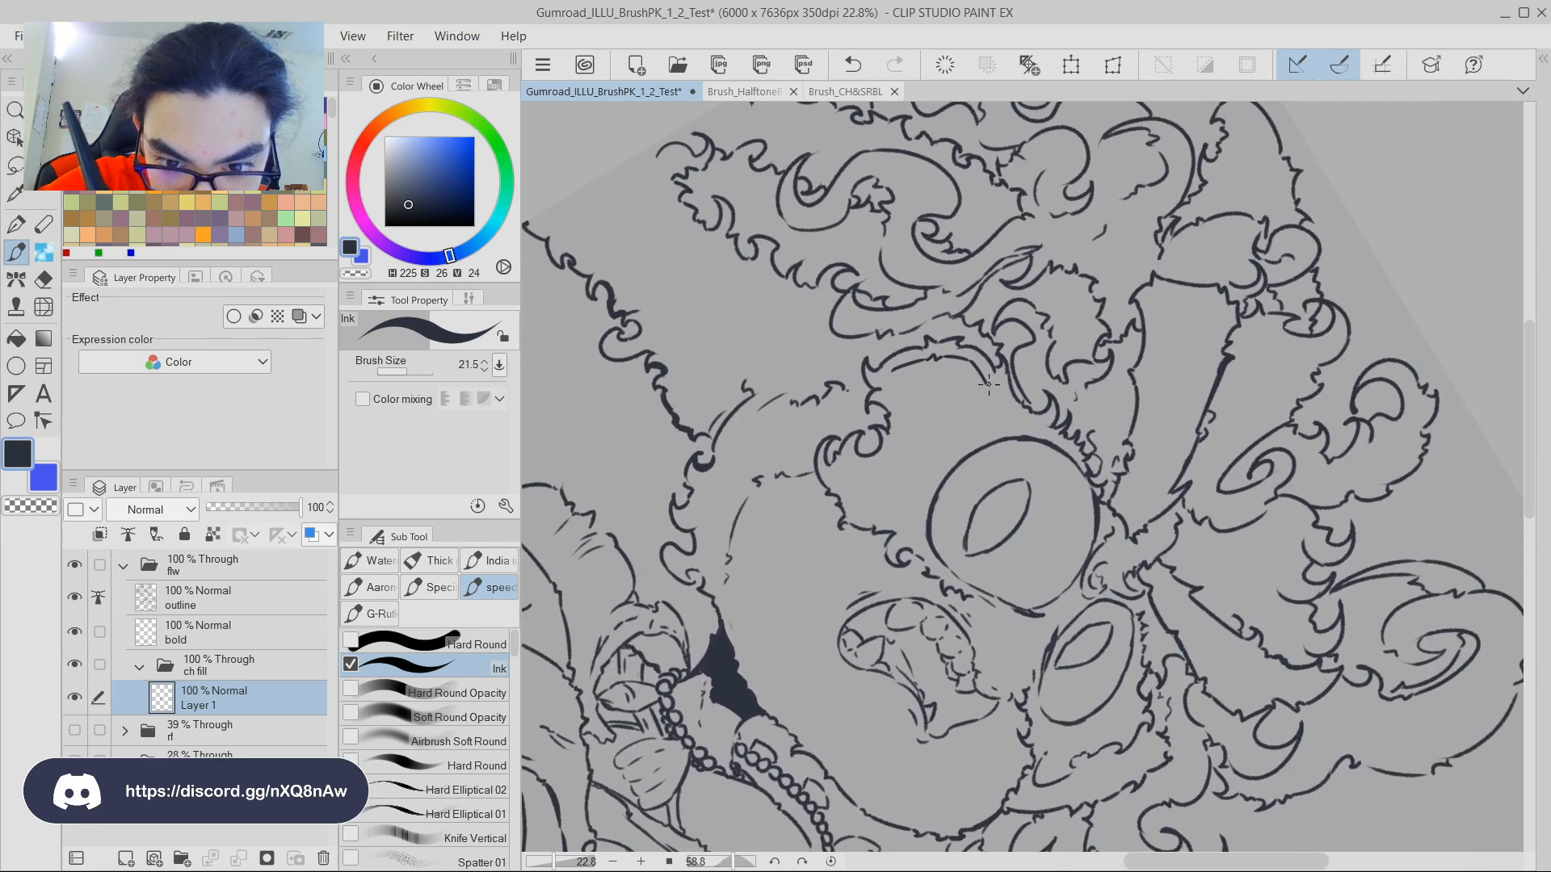
# Ink a shadow line curving around the outer side of the larger eye, just outside its outline.
pyautogui.moveTo(1161, 426); pyautogui.dragTo(968, 340)
pyautogui.moveTo(1195, 370); pyautogui.dragTo(1151, 320)
pyautogui.moveTo(1027, 458); pyautogui.dragTo(1016, 379)
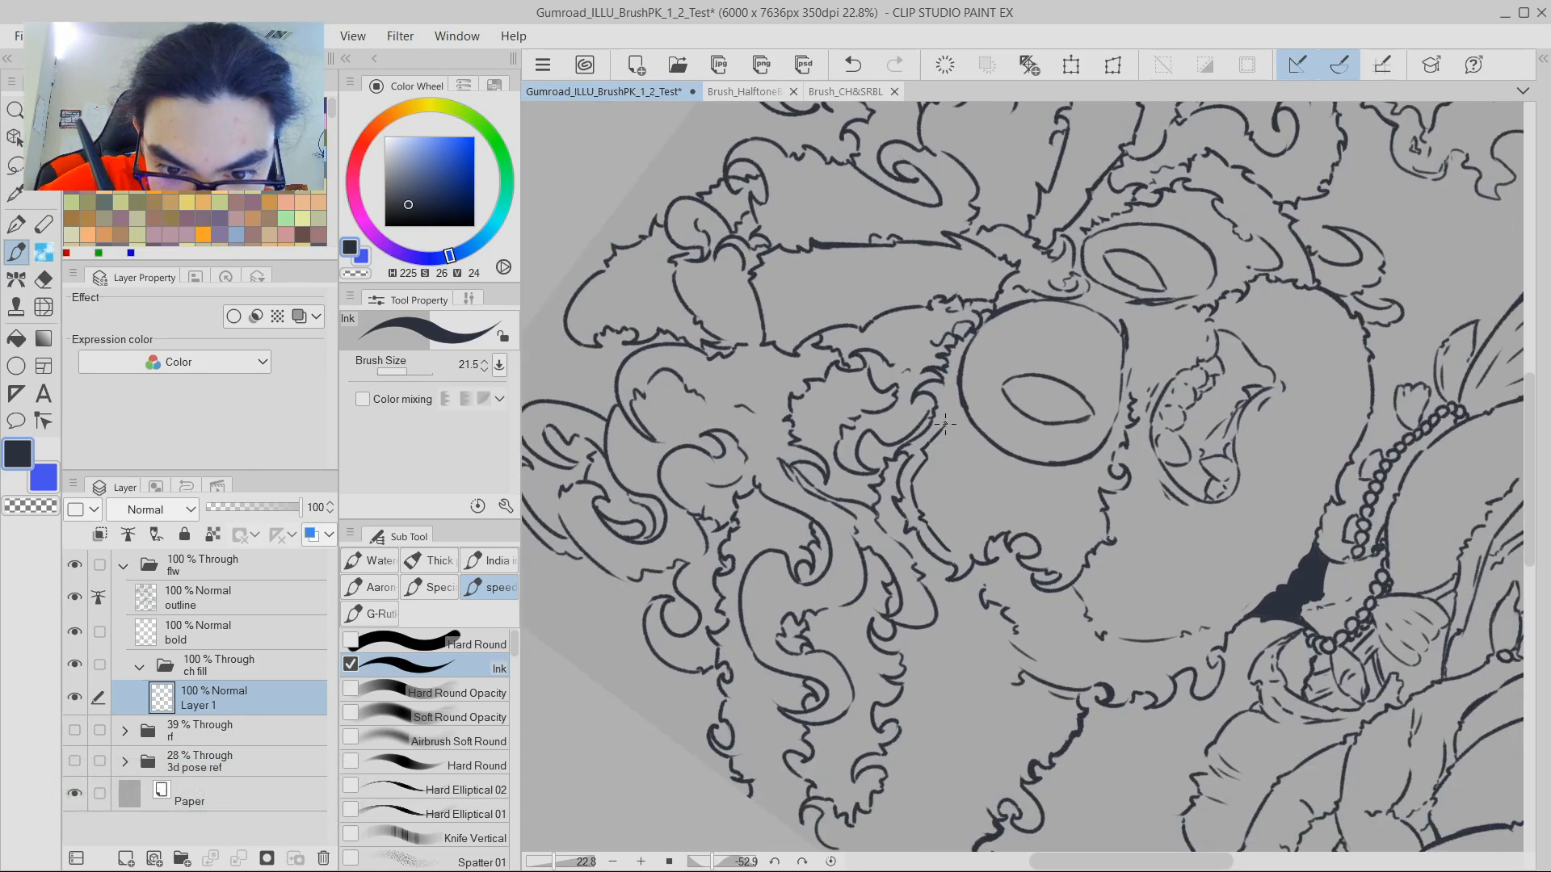
pyautogui.moveTo(954, 398); pyautogui.dragTo(981, 450)
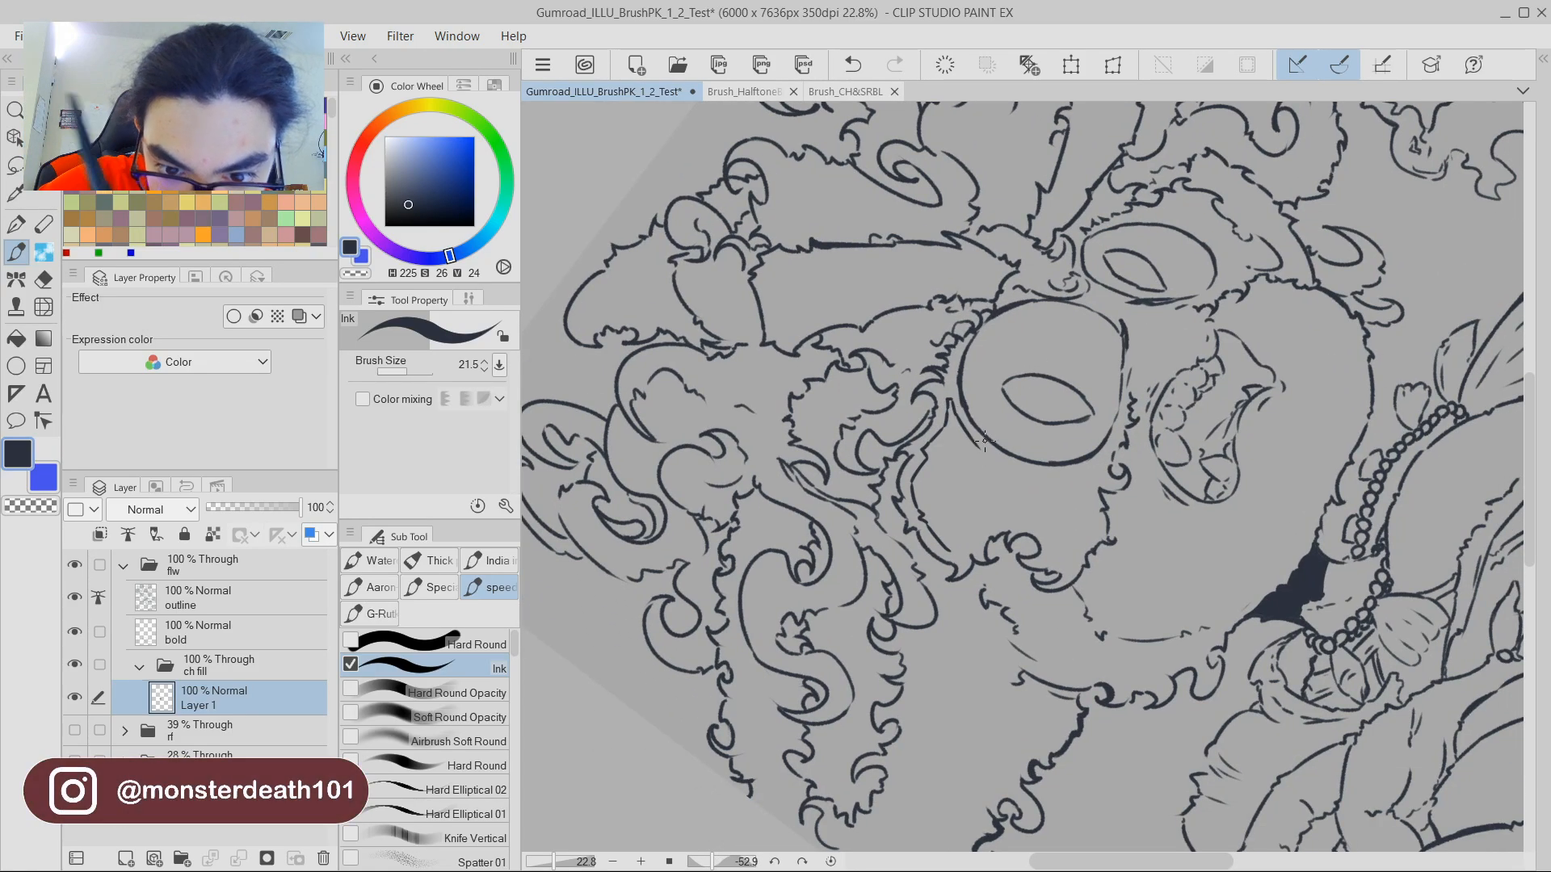
pyautogui.moveTo(997, 344)
pyautogui.mouseDown()
pyautogui.moveTo(1173, 341)
pyautogui.moveTo(1283, 374)
pyautogui.moveTo(1229, 287)
pyautogui.mouseUp()
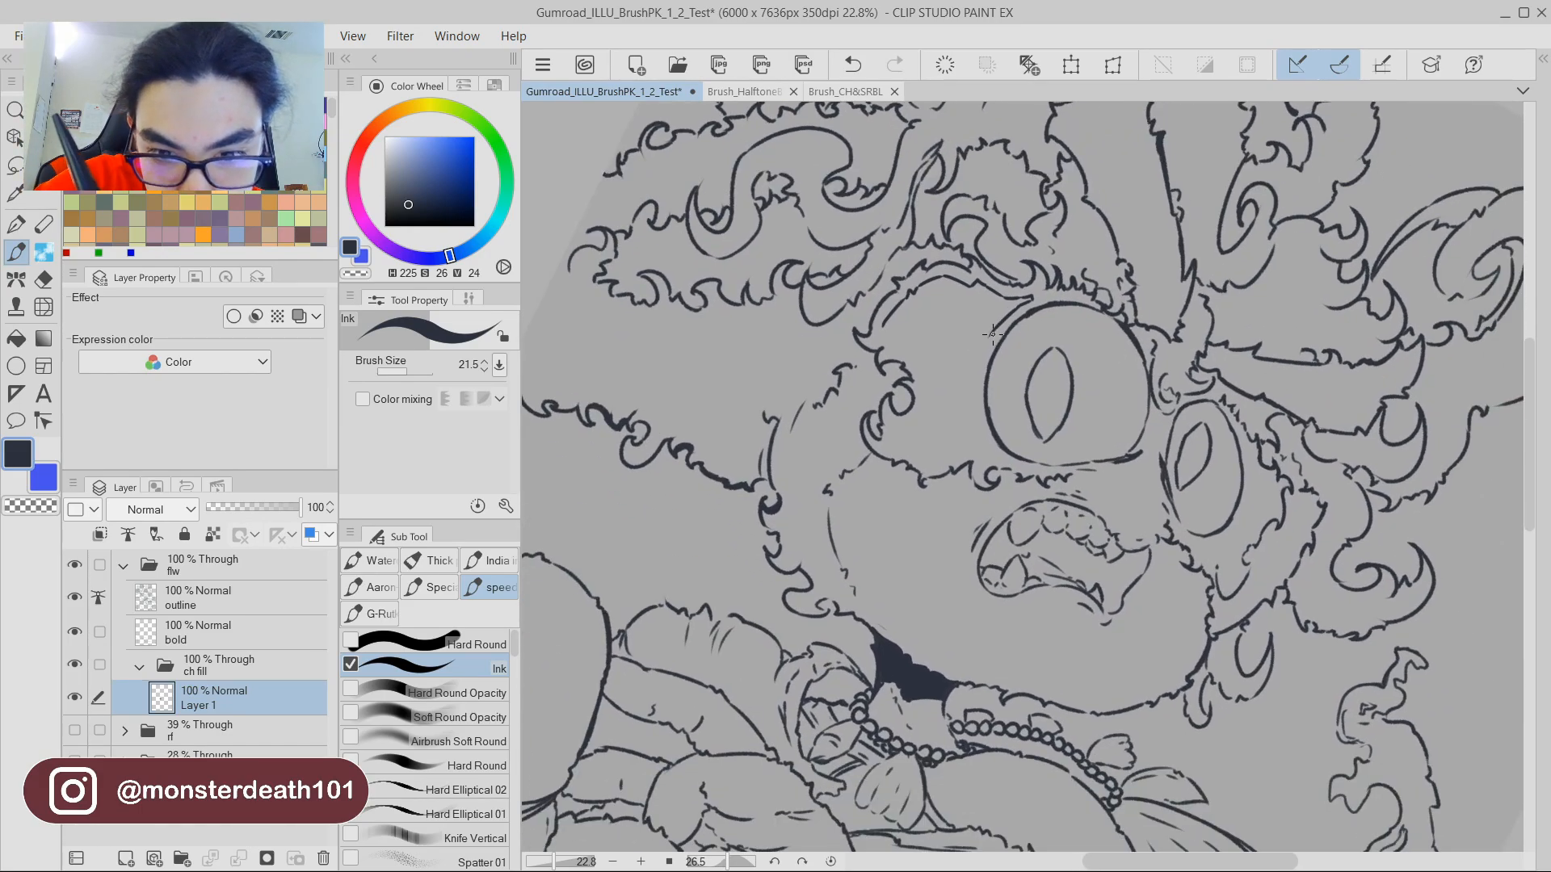
pyautogui.moveTo(978, 365); pyautogui.dragTo(994, 450)
pyautogui.moveTo(1220, 582)
pyautogui.mouseDown()
pyautogui.moveTo(1280, 393)
pyautogui.moveTo(1168, 282)
pyautogui.mouseUp()
pyautogui.moveTo(1257, 463); pyautogui.dragTo(1222, 344)
pyautogui.moveTo(1252, 421); pyautogui.dragTo(1221, 356)
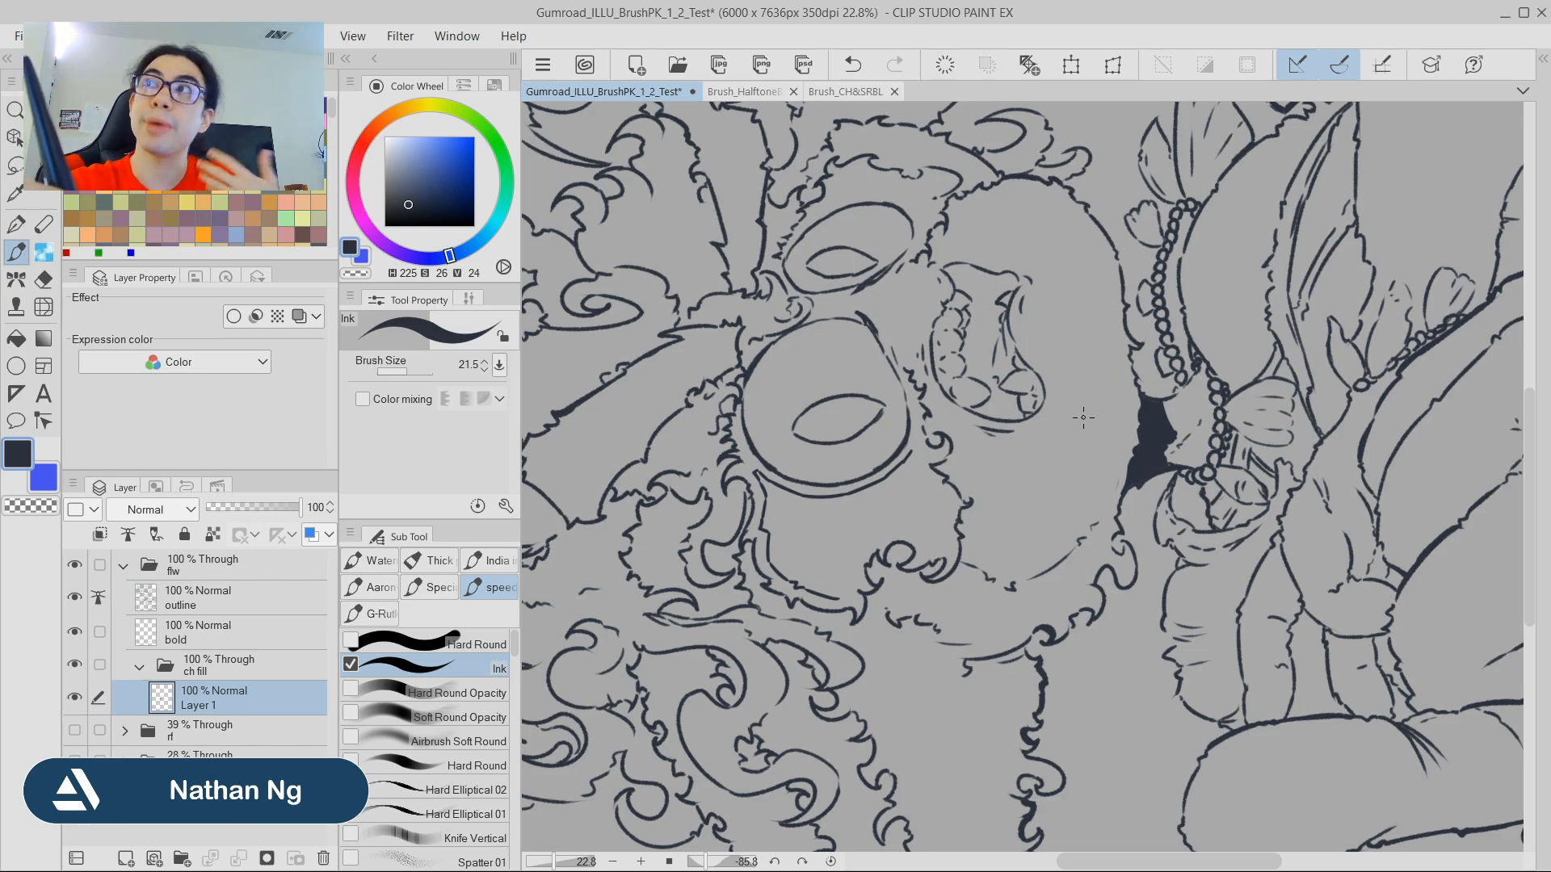
pyautogui.moveTo(1134, 321); pyautogui.dragTo(1010, 363)
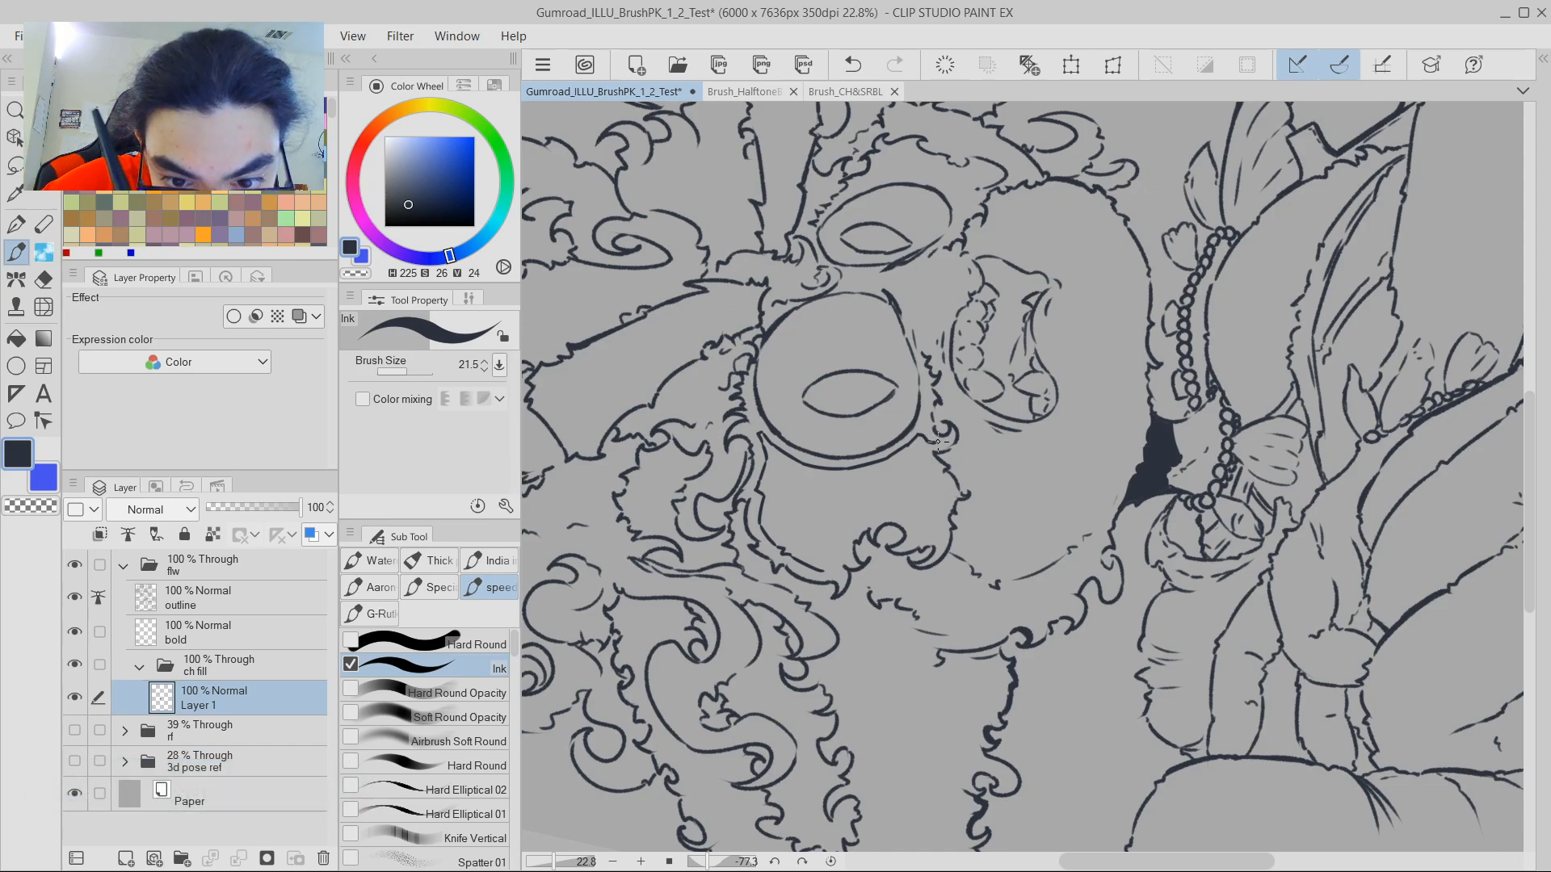
pyautogui.moveTo(1134, 488); pyautogui.dragTo(1084, 372)
pyautogui.moveTo(1002, 501)
pyautogui.mouseDown()
pyautogui.moveTo(964, 411)
pyautogui.moveTo(1026, 428)
pyautogui.moveTo(1179, 379)
pyautogui.moveTo(1182, 333)
pyautogui.mouseUp()
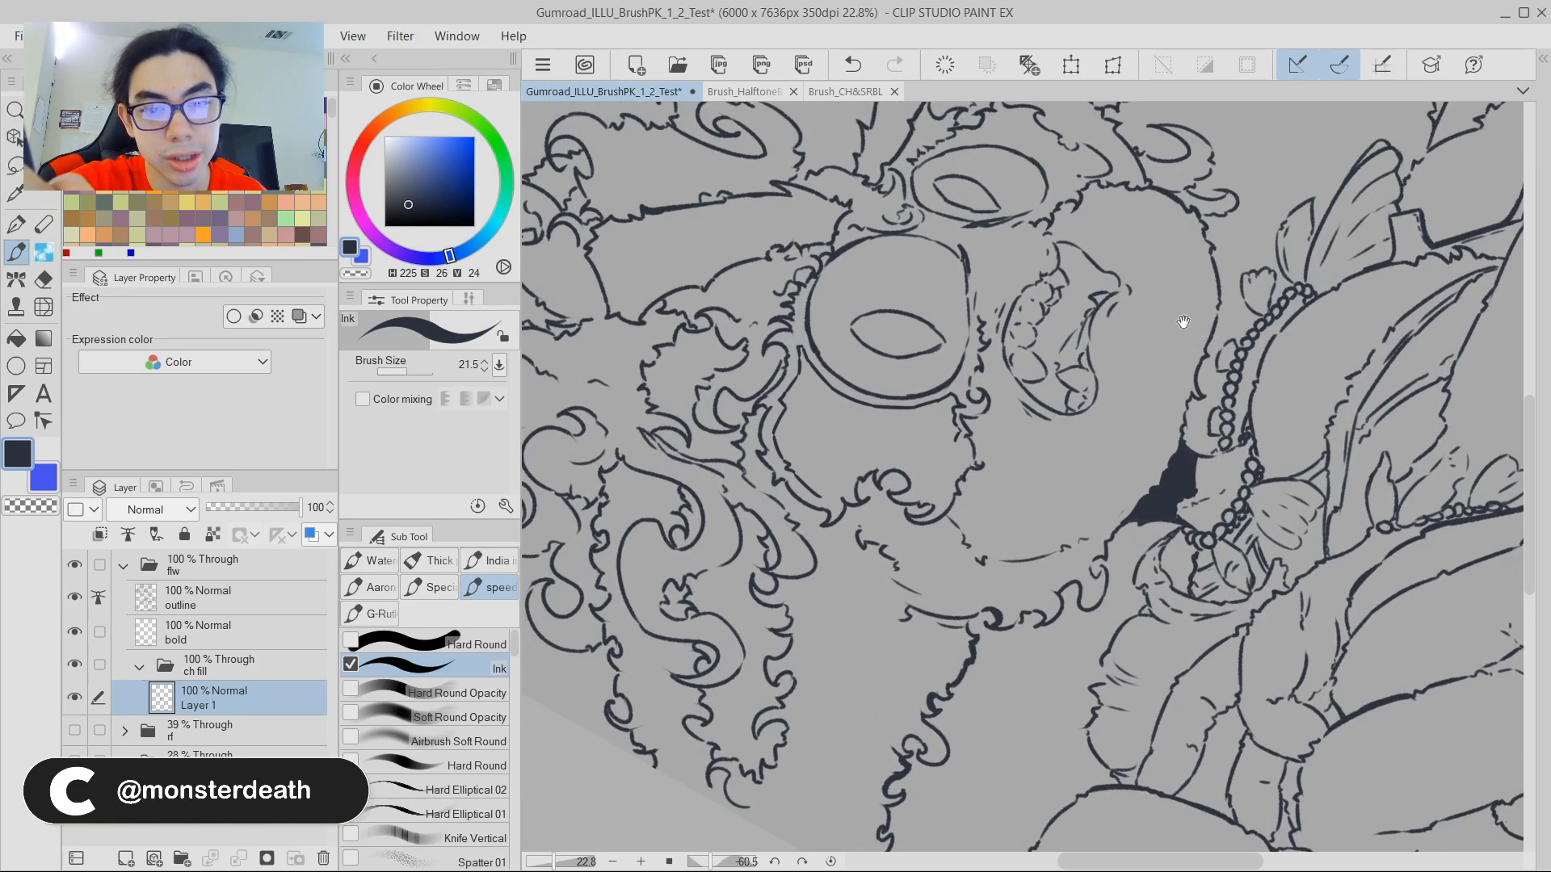
pyautogui.moveTo(1321, 257); pyautogui.dragTo(1304, 287)
pyautogui.moveTo(1302, 378); pyautogui.dragTo(1290, 234)
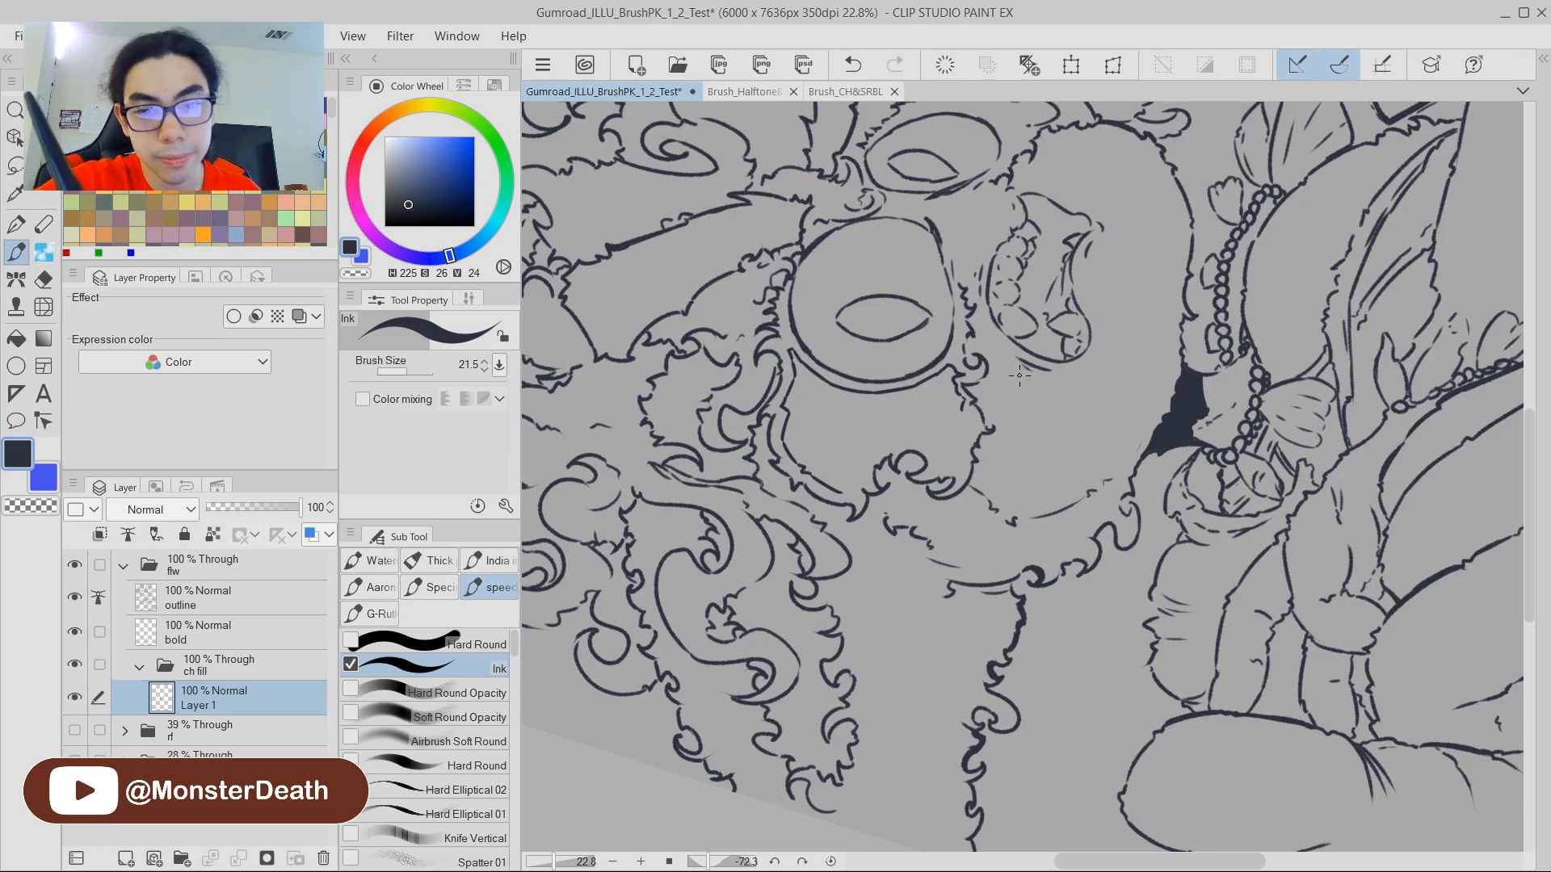
pyautogui.moveTo(1098, 319); pyautogui.dragTo(1128, 404)
pyautogui.moveTo(1171, 284); pyautogui.dragTo(1196, 311)
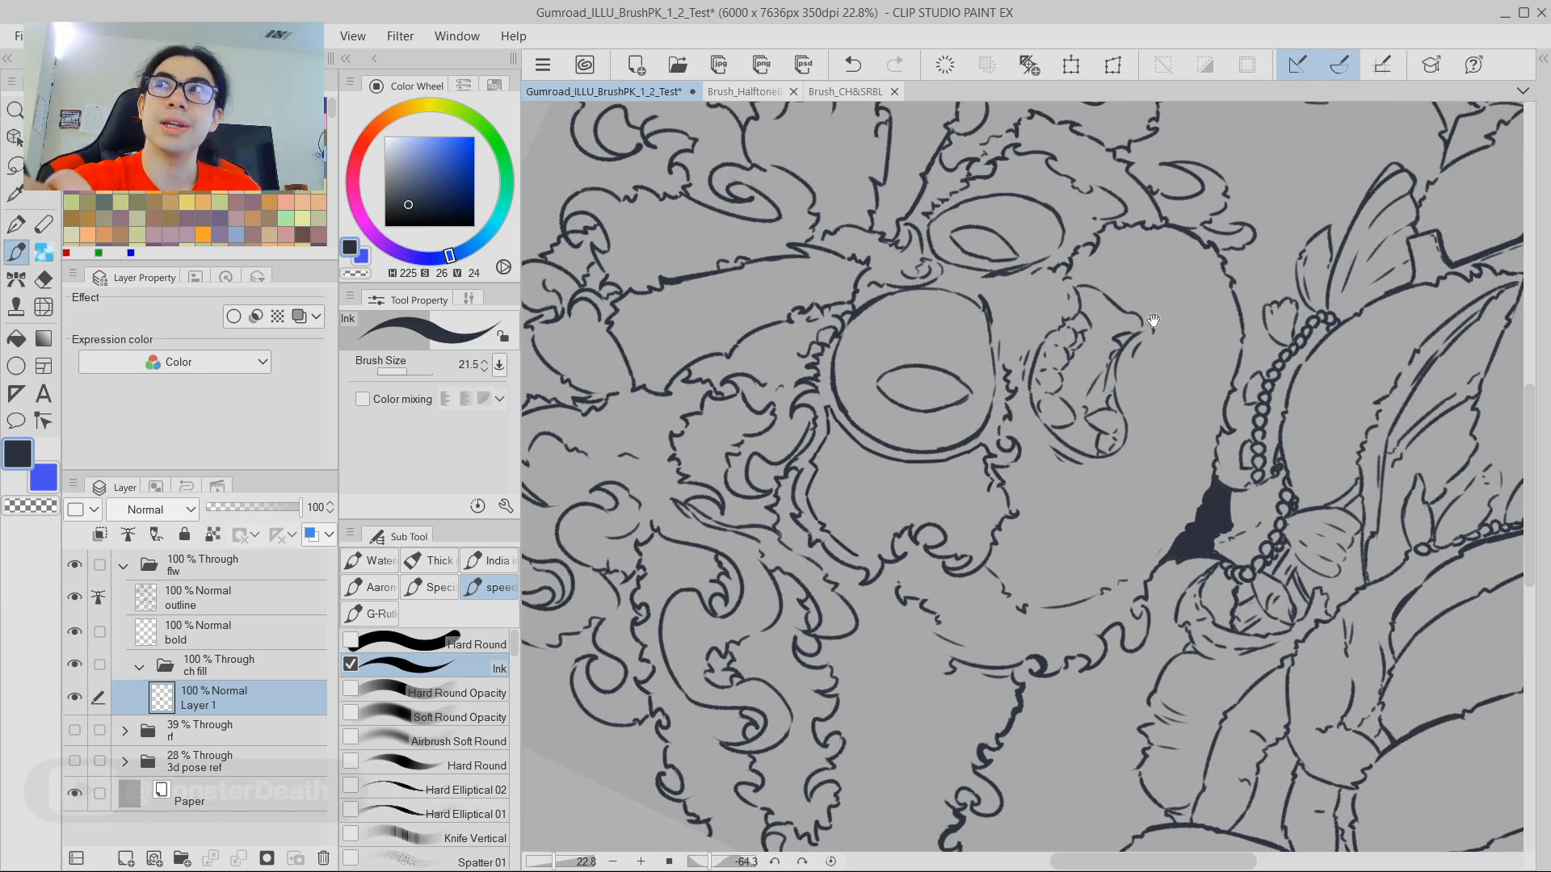
pyautogui.moveTo(1204, 347); pyautogui.dragTo(1212, 249)
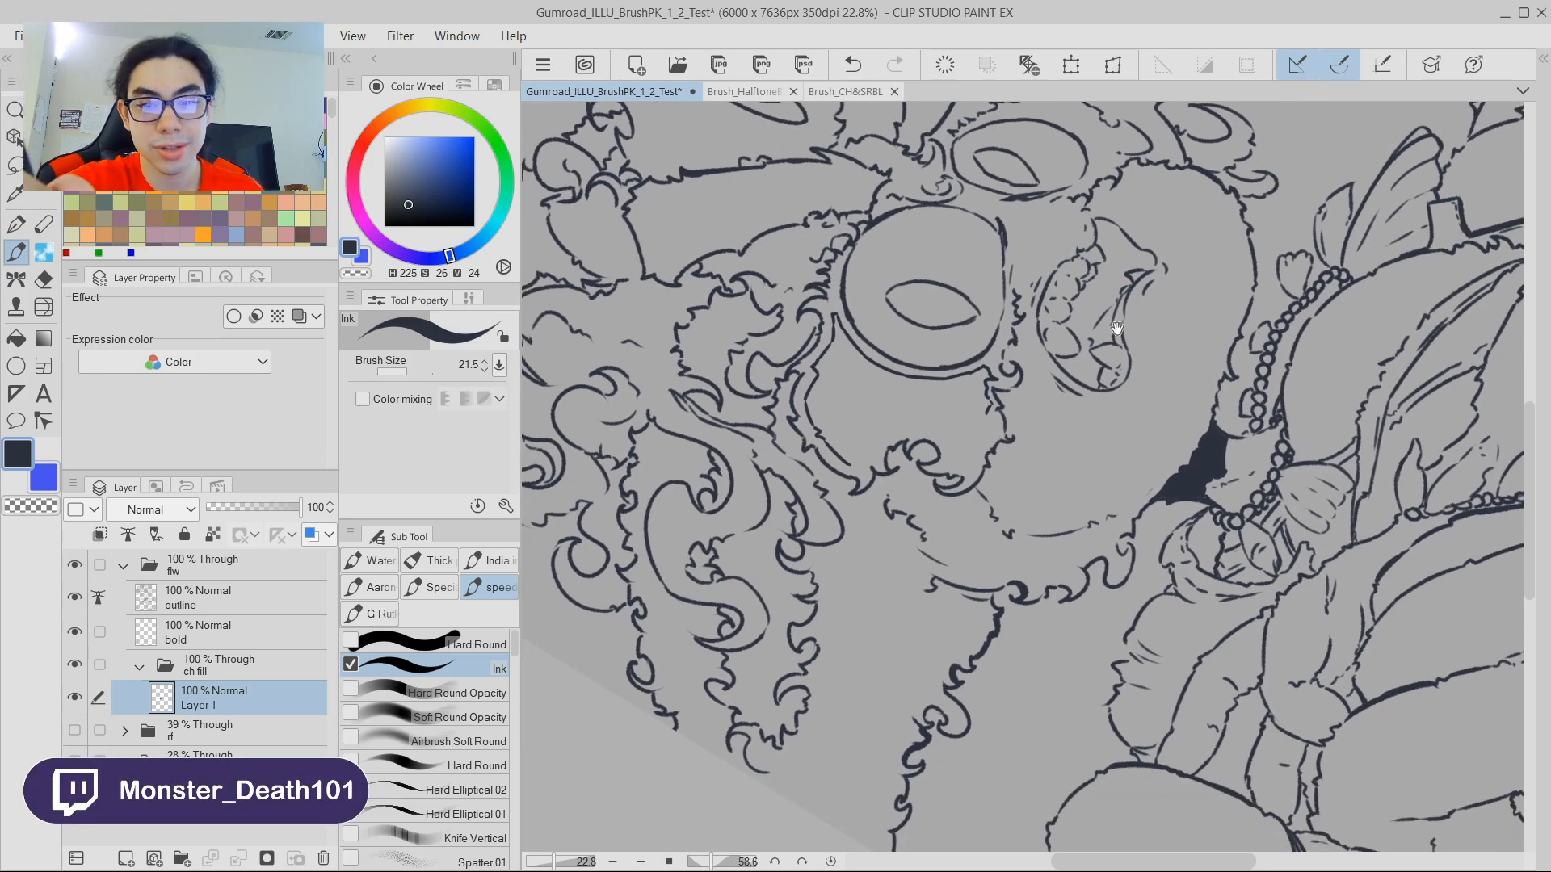
# Ink the inner shadow line along the curls and lower edge of the fur patch beside the larger eye, closing the shape.
pyautogui.moveTo(1029, 337); pyautogui.dragTo(1015, 365)
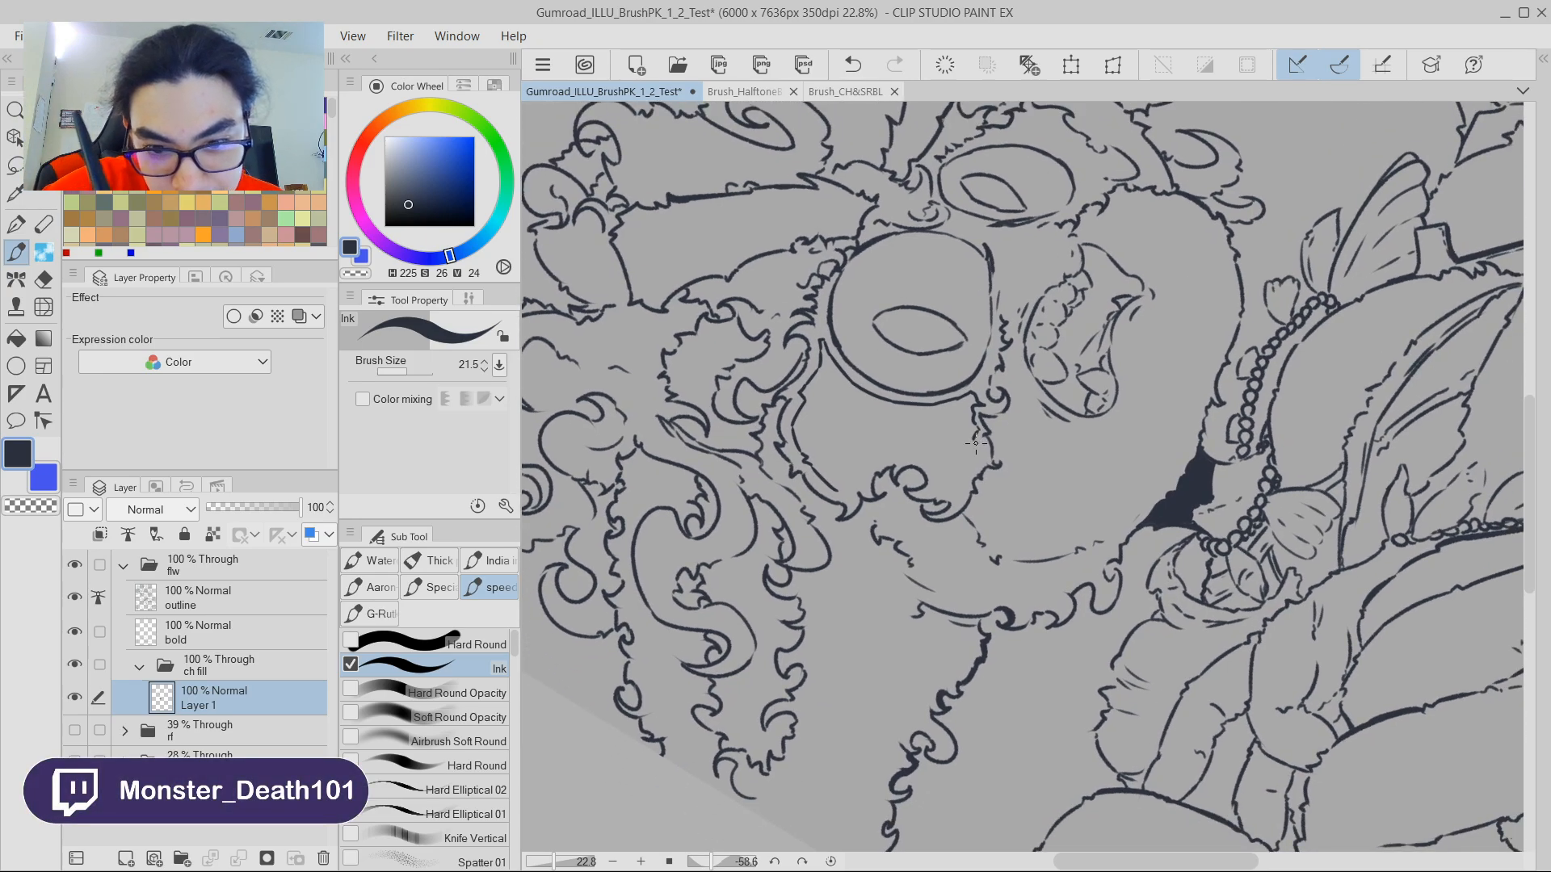
pyautogui.moveTo(975, 442); pyautogui.dragTo(975, 485)
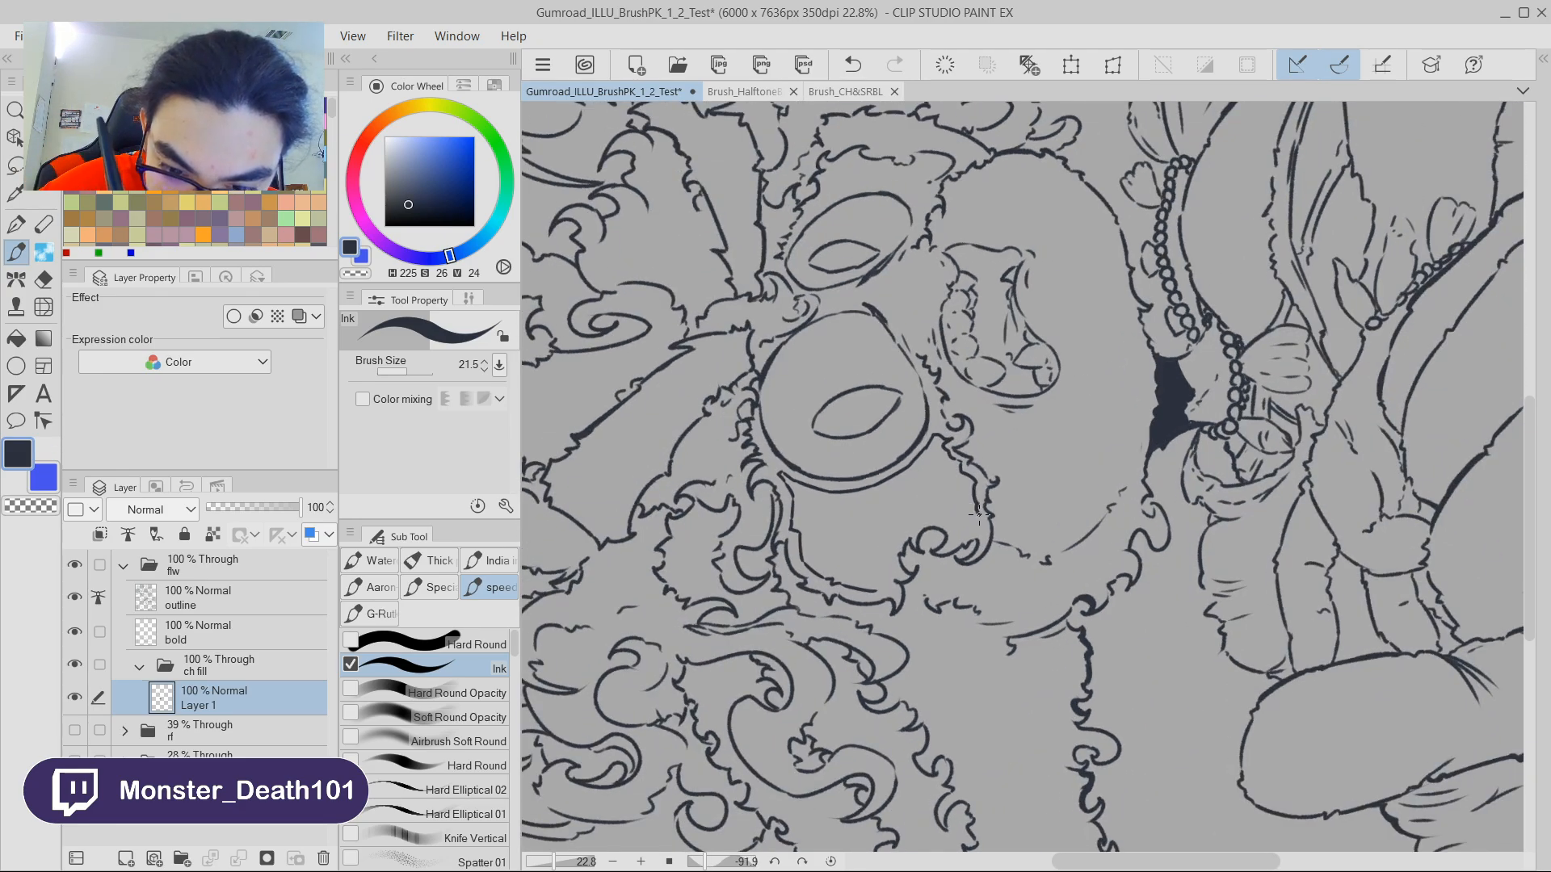
pyautogui.moveTo(1089, 394)
pyautogui.mouseDown()
pyautogui.moveTo(953, 474)
pyautogui.moveTo(967, 418)
pyautogui.mouseUp()
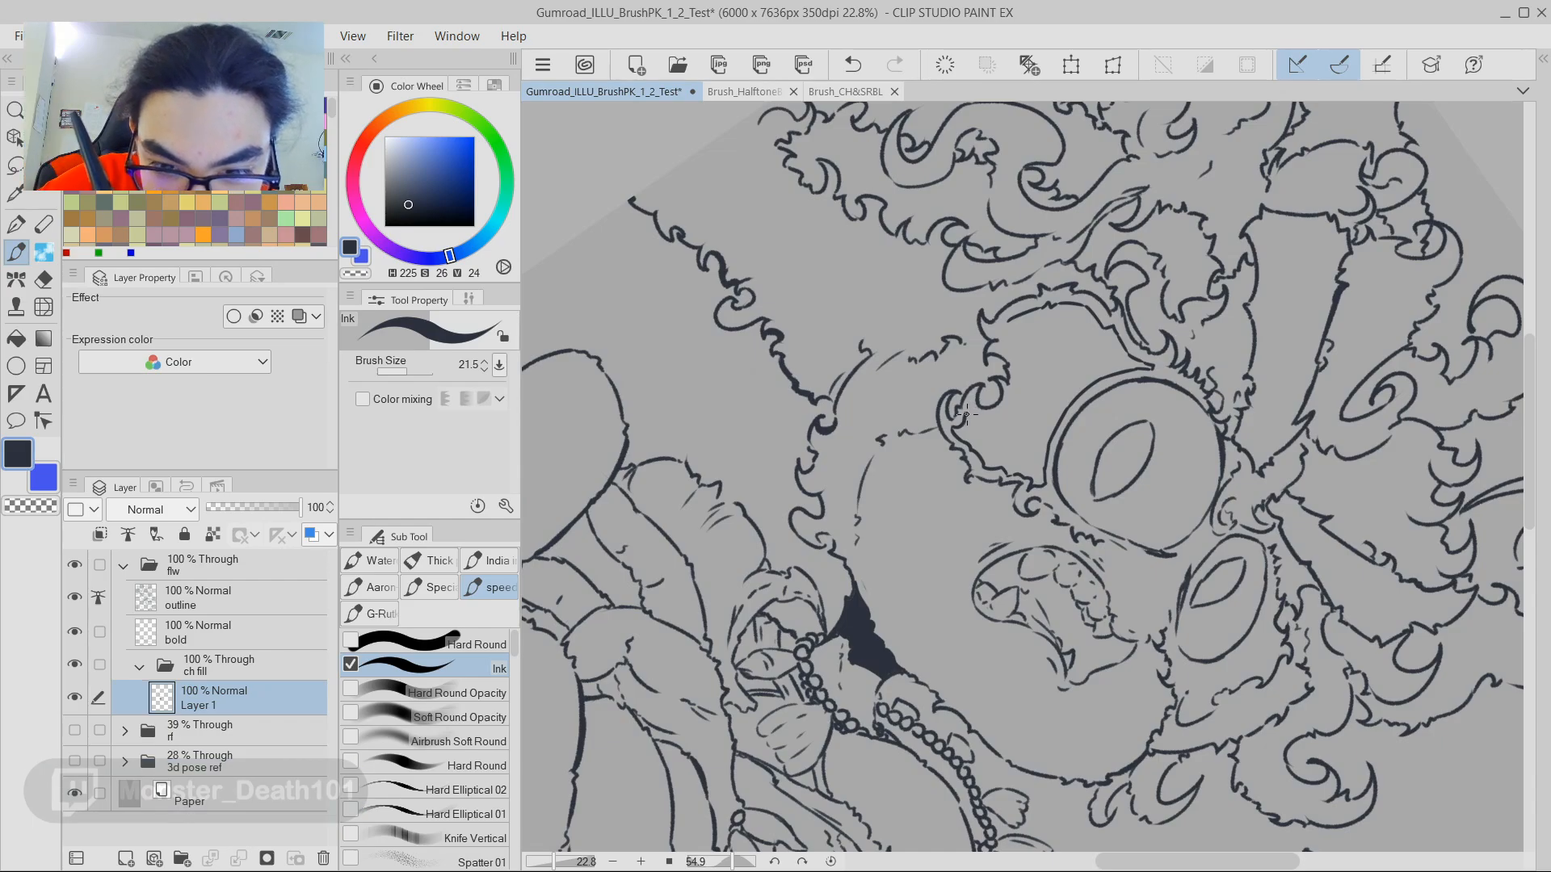
pyautogui.moveTo(989, 412); pyautogui.dragTo(965, 406)
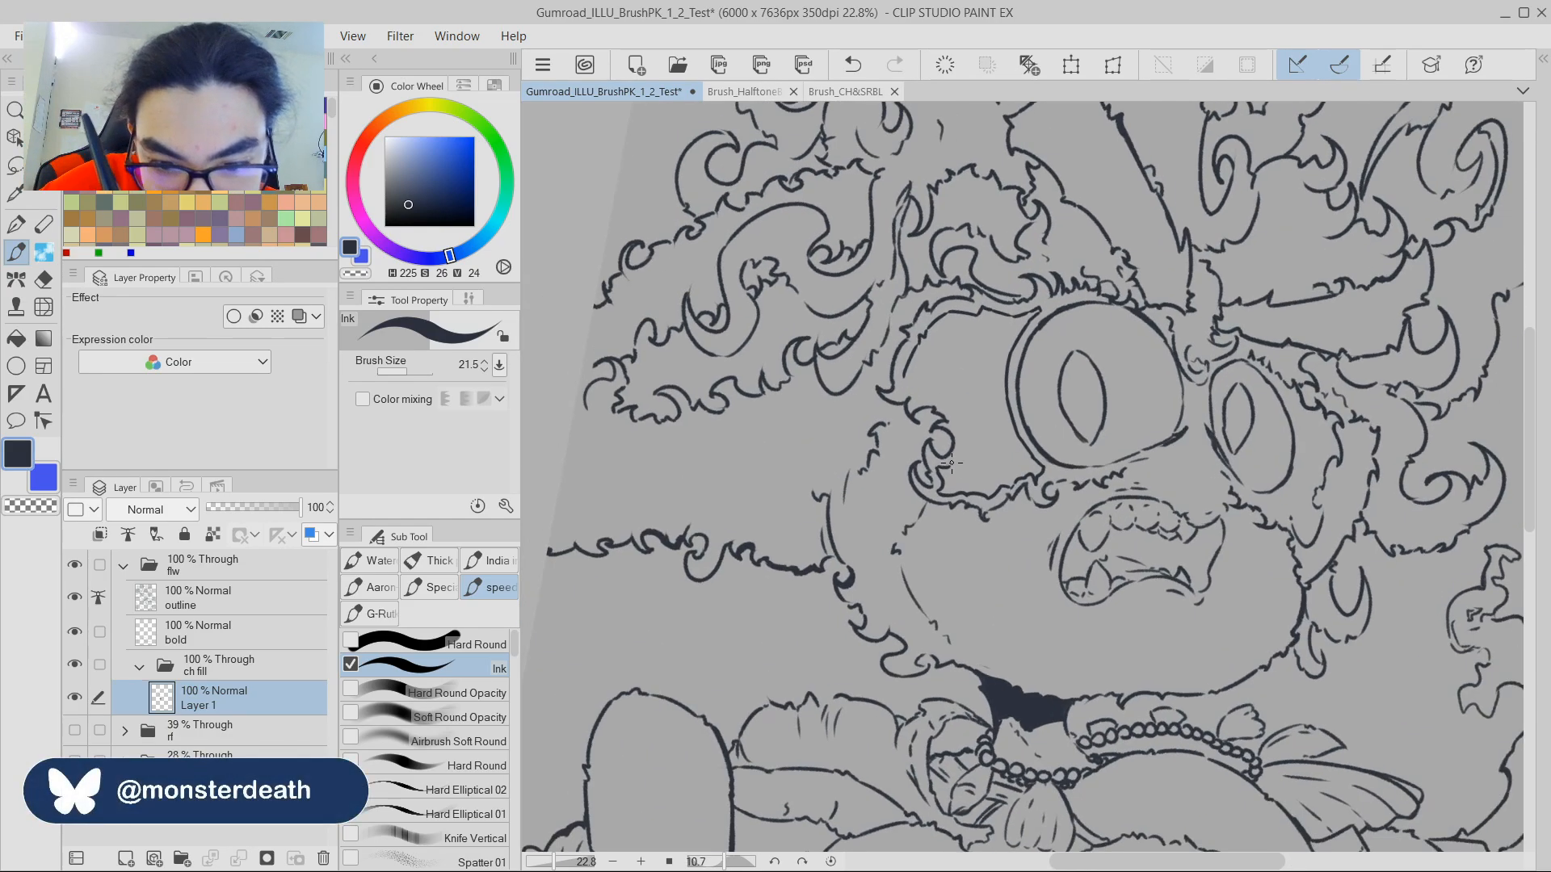
pyautogui.moveTo(946, 468); pyautogui.dragTo(965, 438)
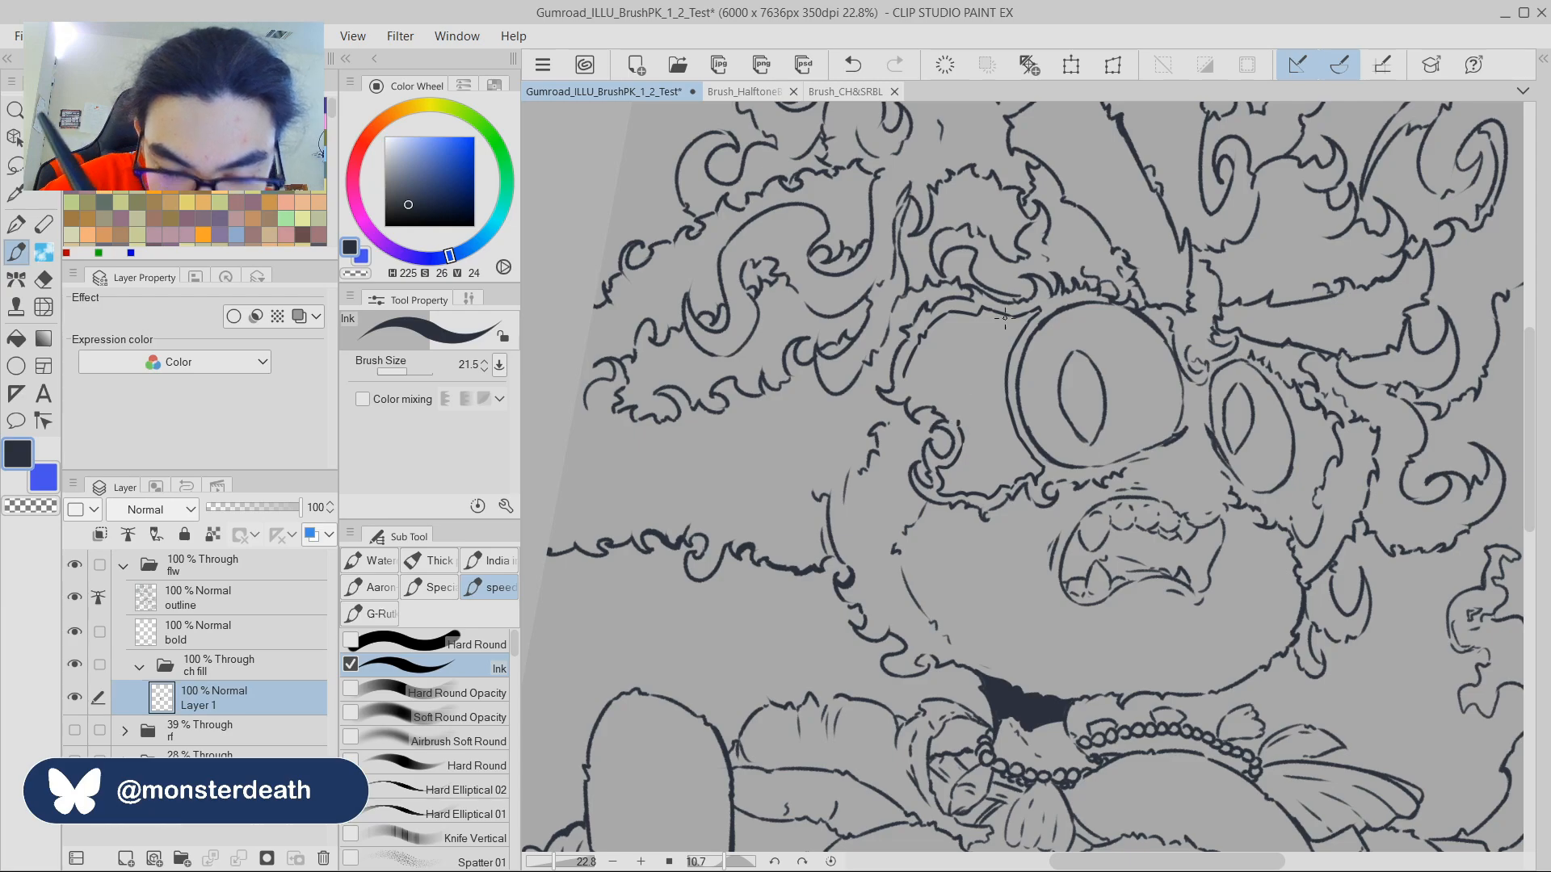
pyautogui.moveTo(957, 426)
pyautogui.mouseDown()
pyautogui.moveTo(960, 484)
pyautogui.moveTo(968, 416)
pyautogui.mouseUp()
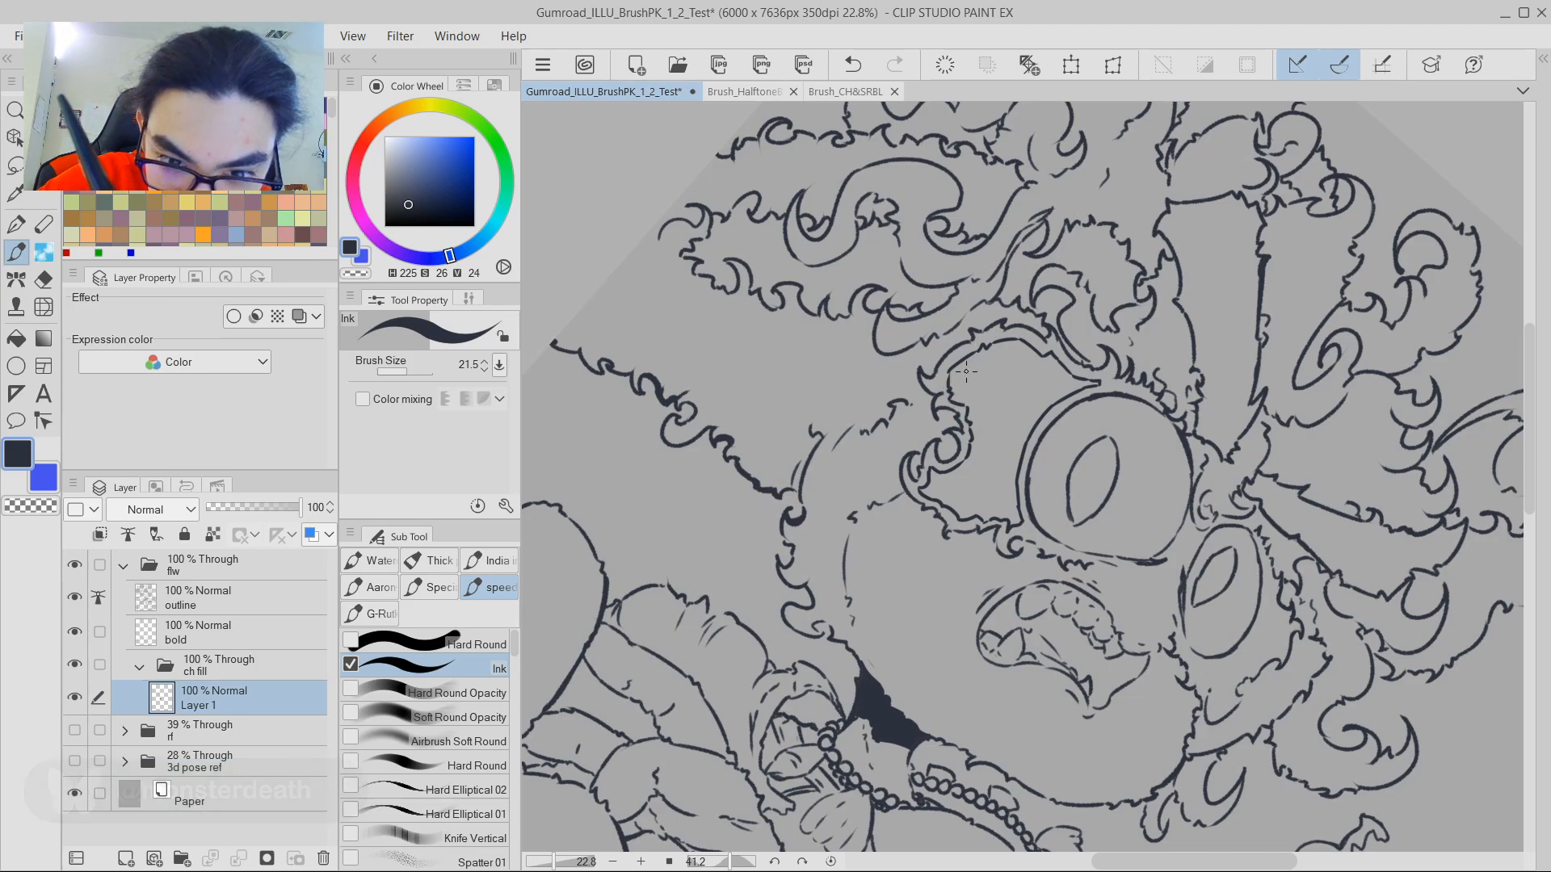
# Fill the enclosed fur patch beside the larger eye with the dark colour using Refer other layers.
pyautogui.moveTo(1208, 377); pyautogui.dragTo(1197, 314)
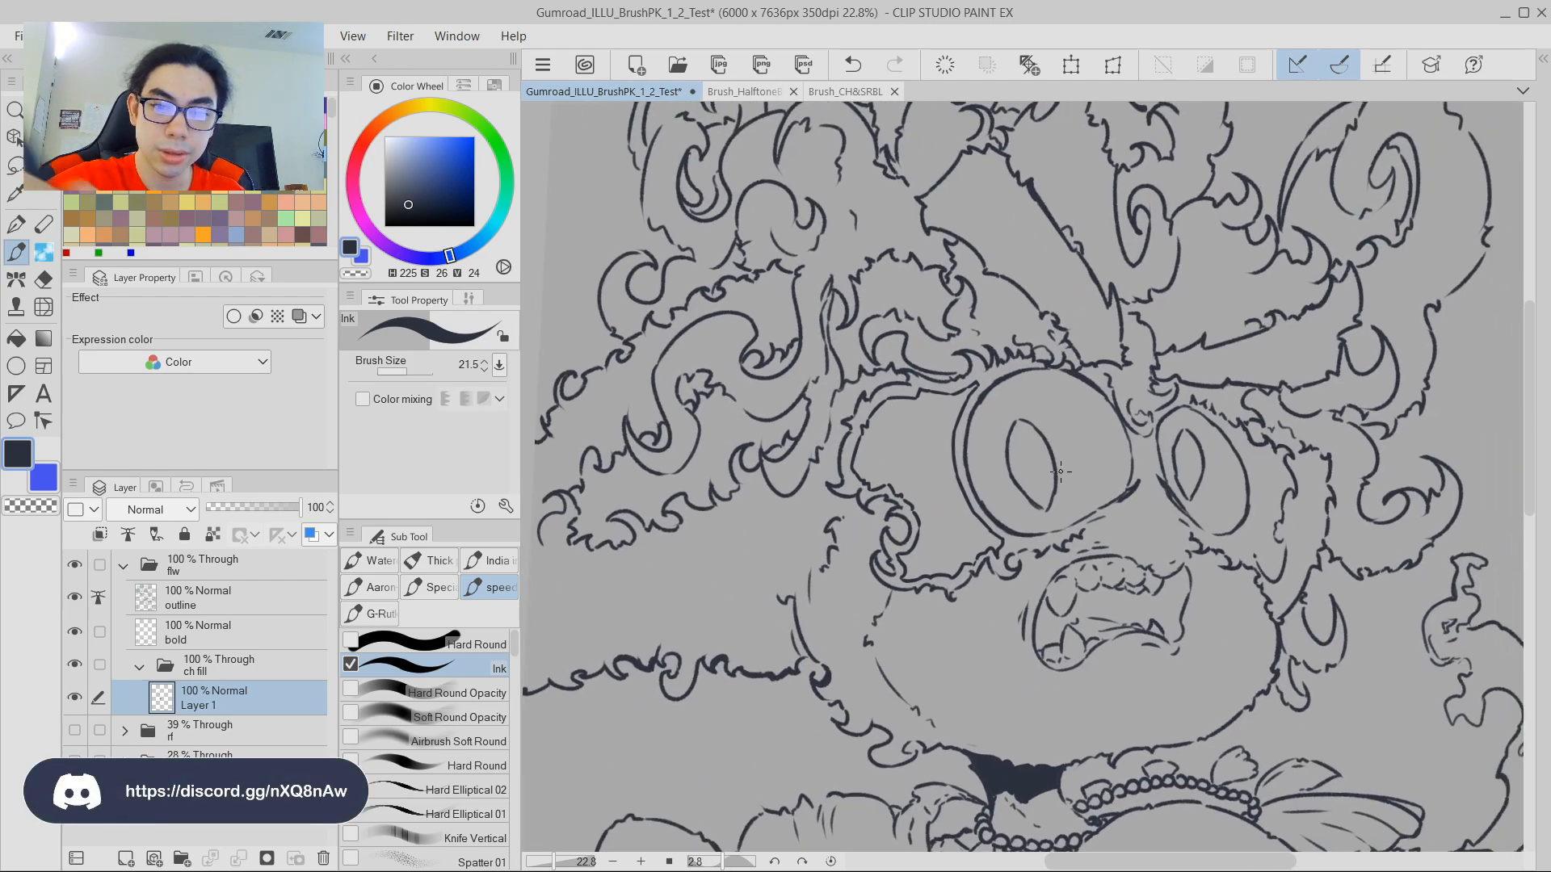
pyautogui.press('g')
pyautogui.click(933, 436)
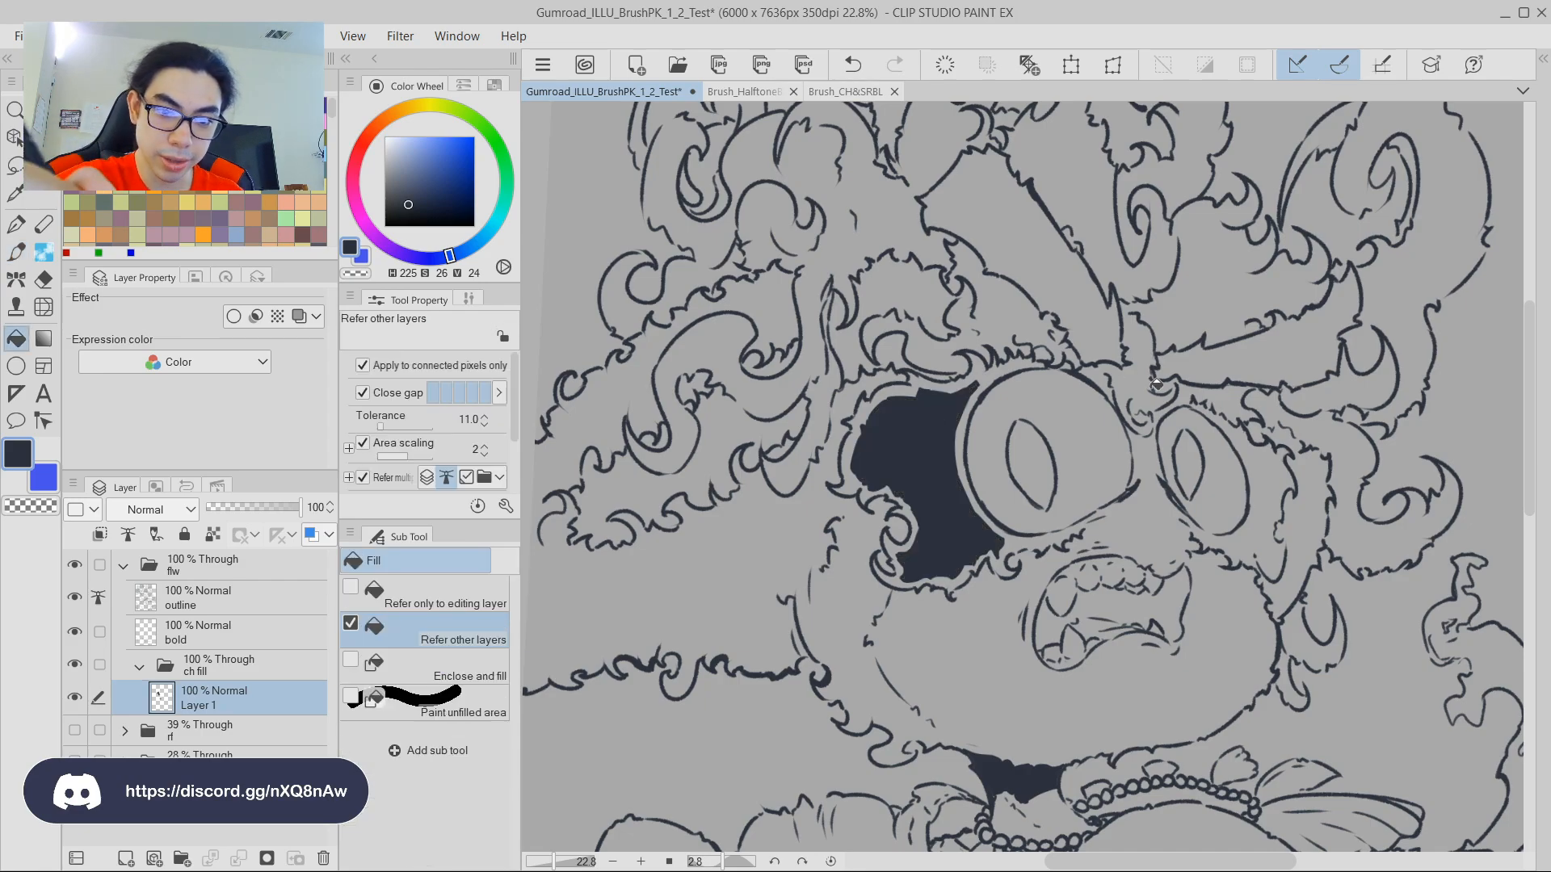
pyautogui.scroll(-3, 1251, 341)
pyautogui.moveTo(1278, 326); pyautogui.dragTo(1171, 272)
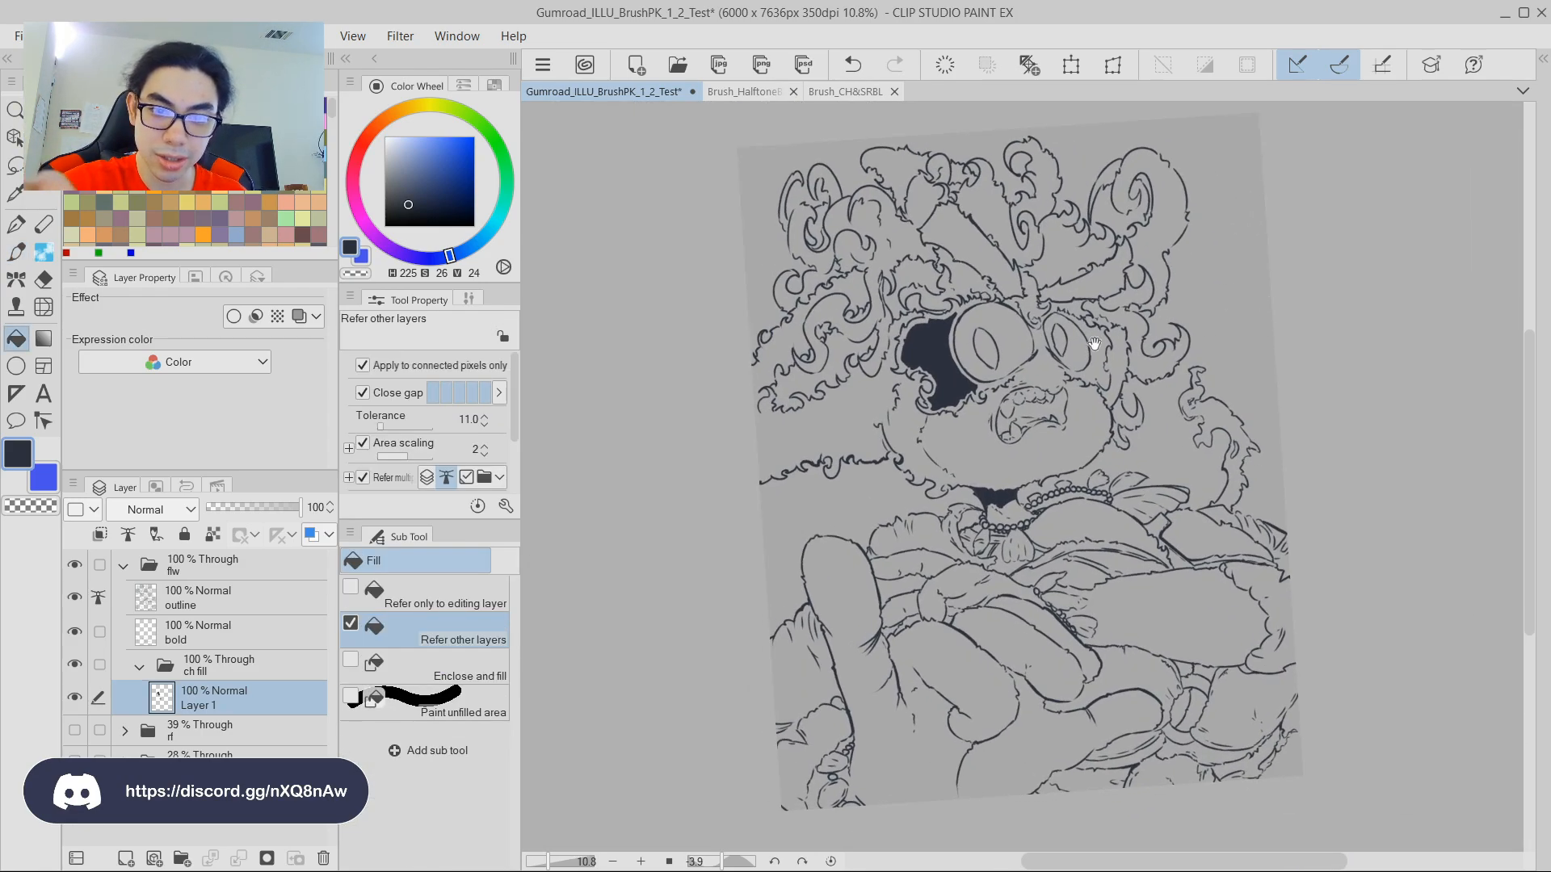
pyautogui.moveTo(1243, 342); pyautogui.dragTo(1304, 438)
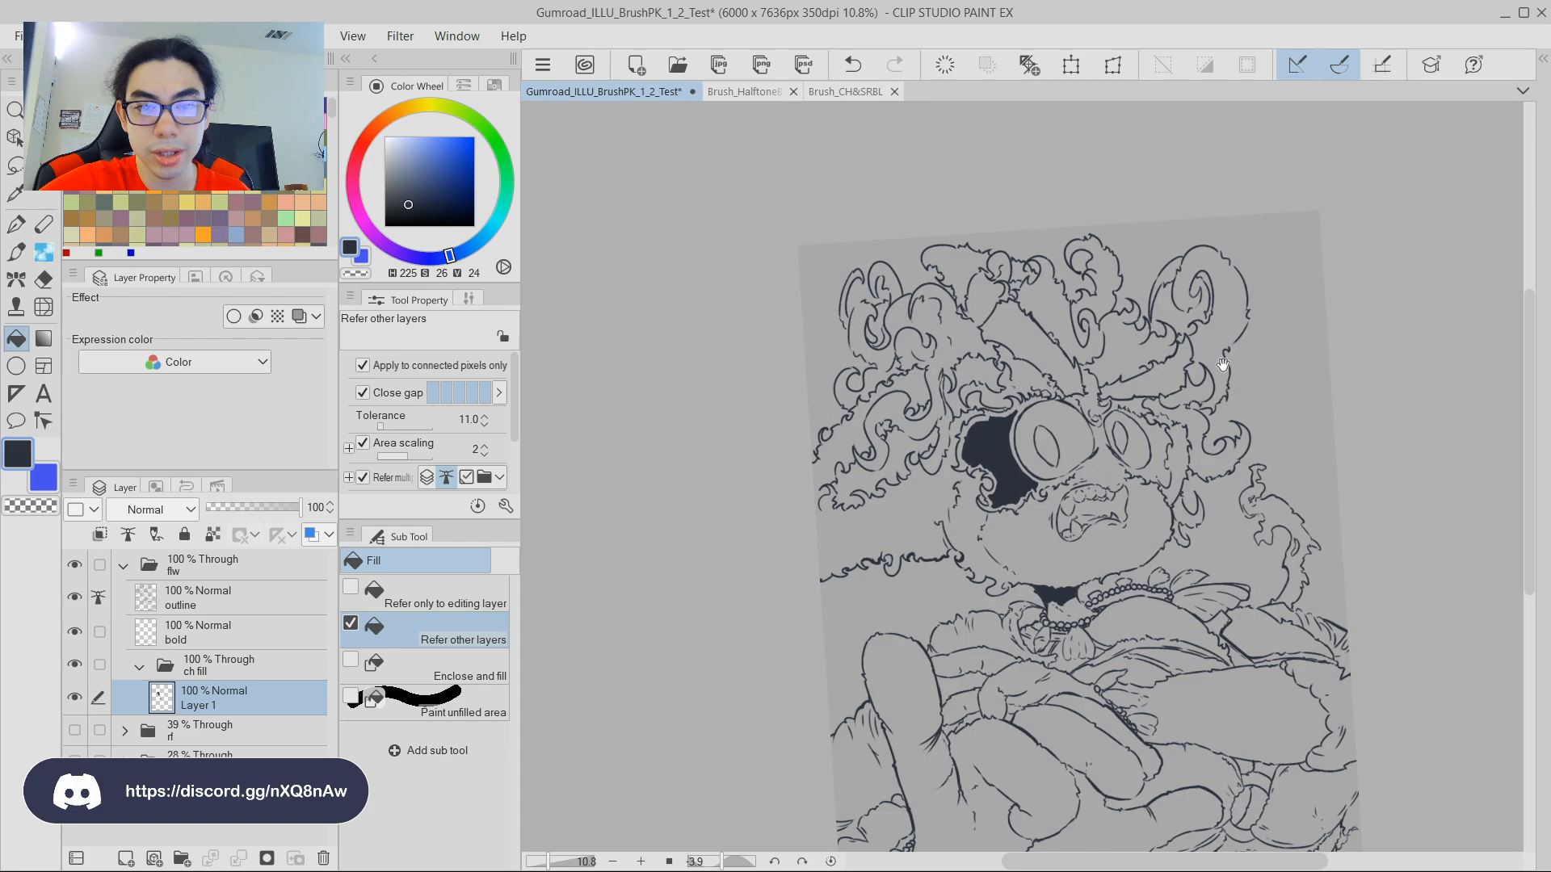
pyautogui.moveTo(1402, 412); pyautogui.dragTo(1271, 266)
pyautogui.moveTo(1168, 274); pyautogui.dragTo(1191, 367)
pyautogui.moveTo(1048, 340); pyautogui.dragTo(1184, 358)
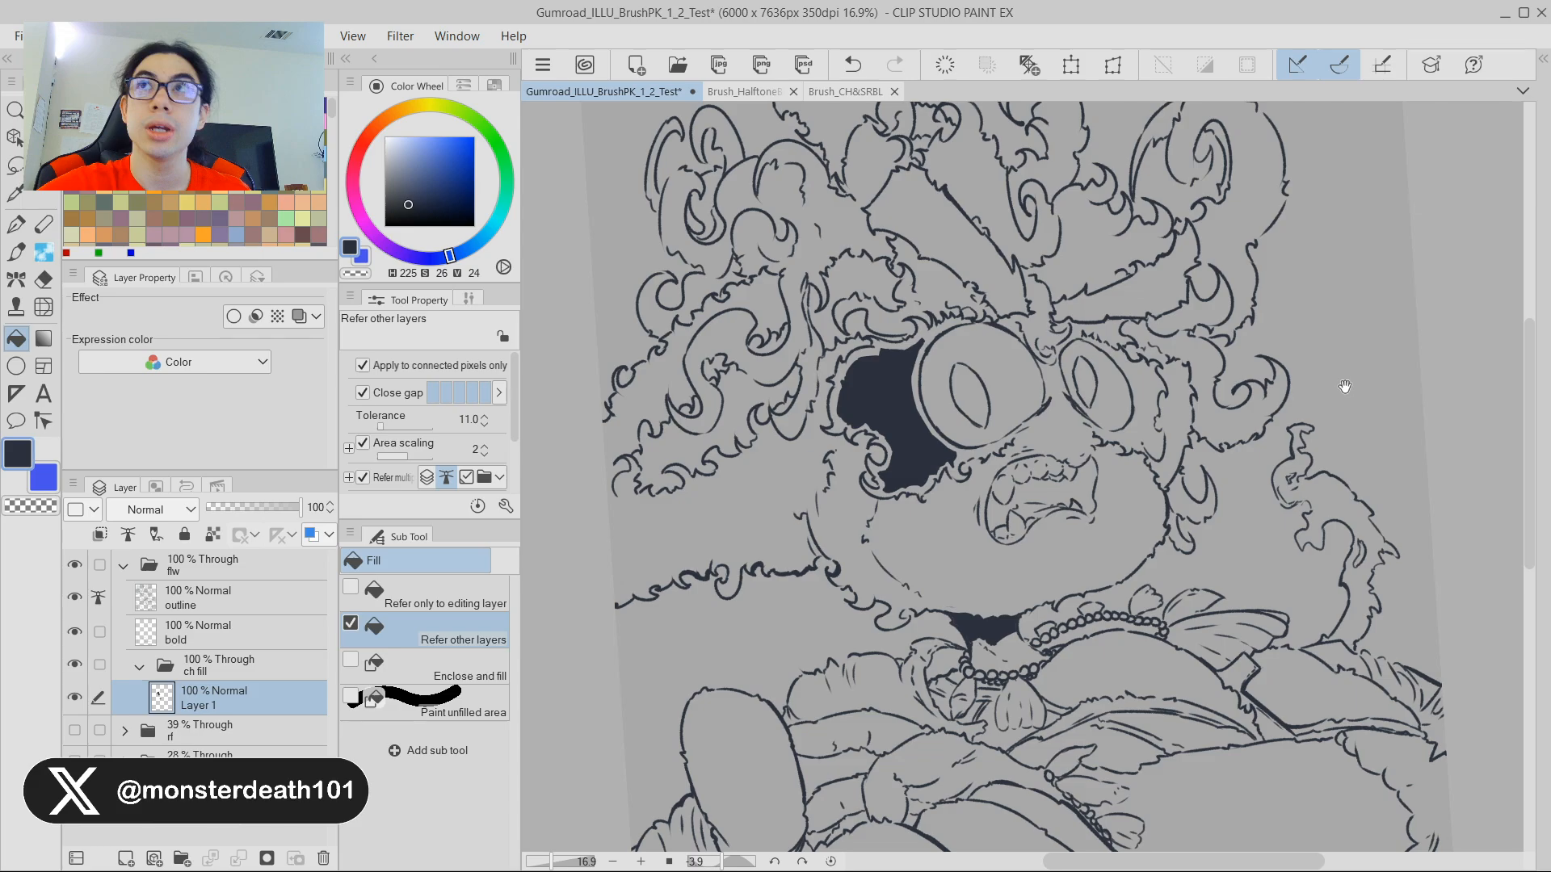
pyautogui.moveTo(1345, 387); pyautogui.dragTo(1293, 442)
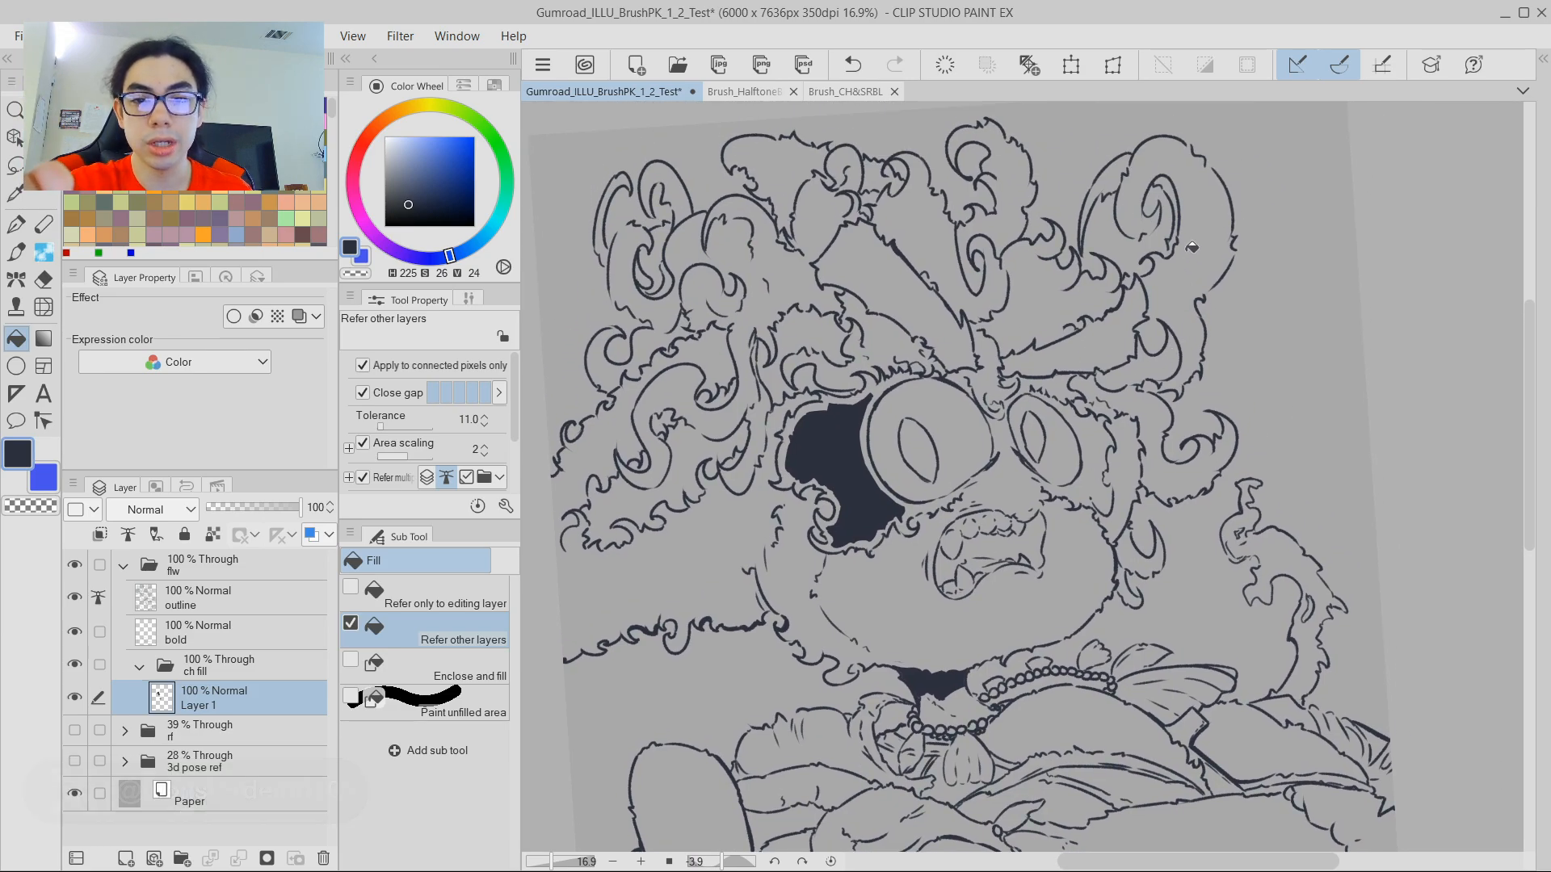
pyautogui.moveTo(1227, 303); pyautogui.dragTo(1226, 261)
pyautogui.moveTo(1291, 420); pyautogui.dragTo(1290, 284)
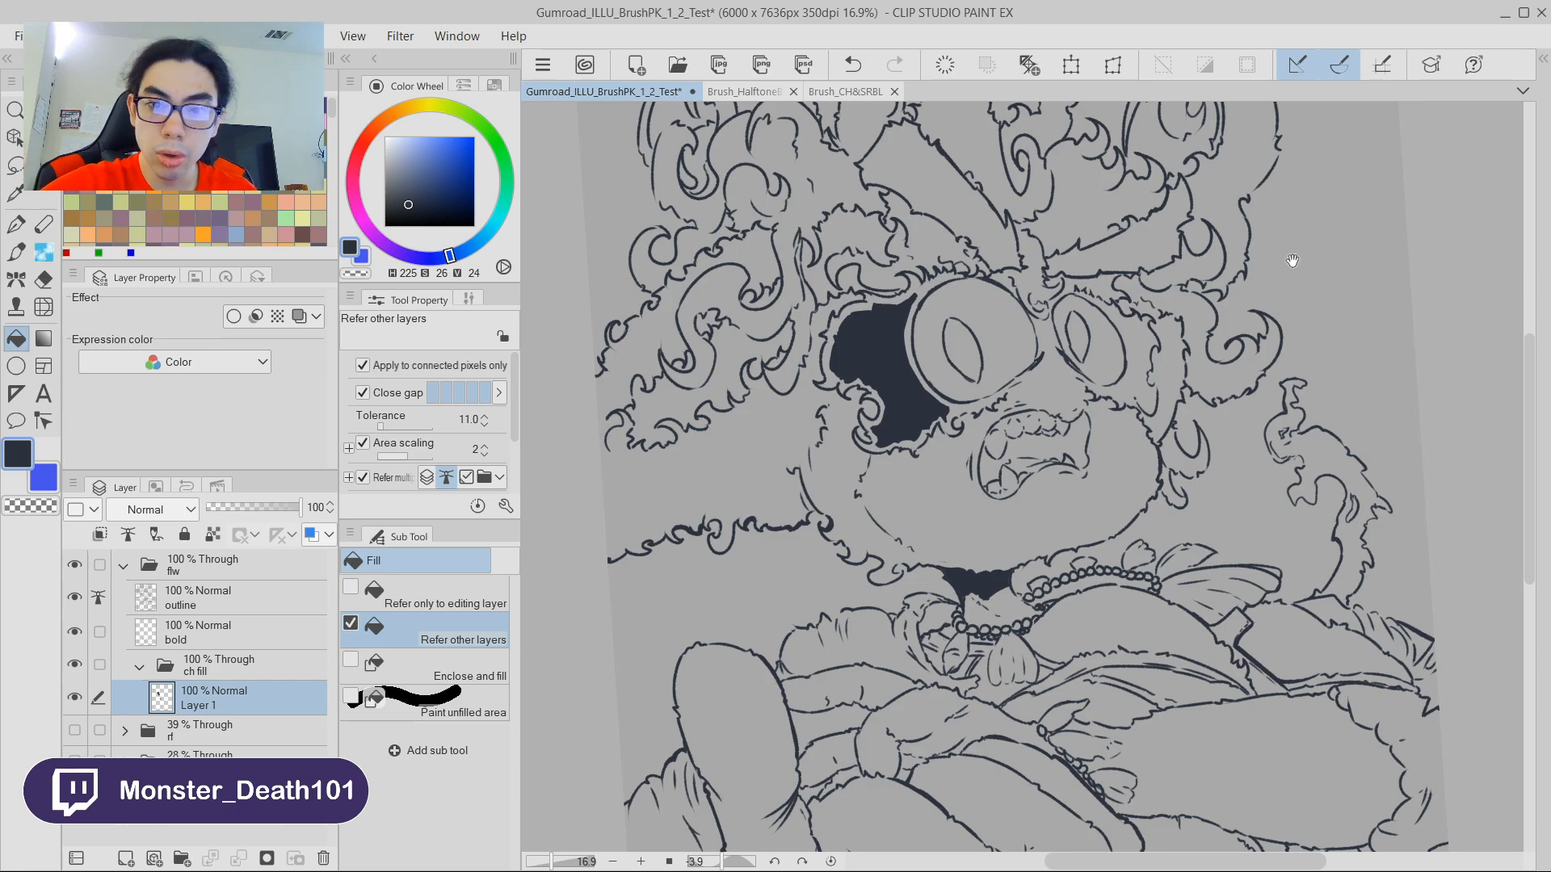
pyautogui.moveTo(1291, 263); pyautogui.dragTo(1257, 326)
pyautogui.moveTo(1301, 270); pyautogui.dragTo(1277, 300)
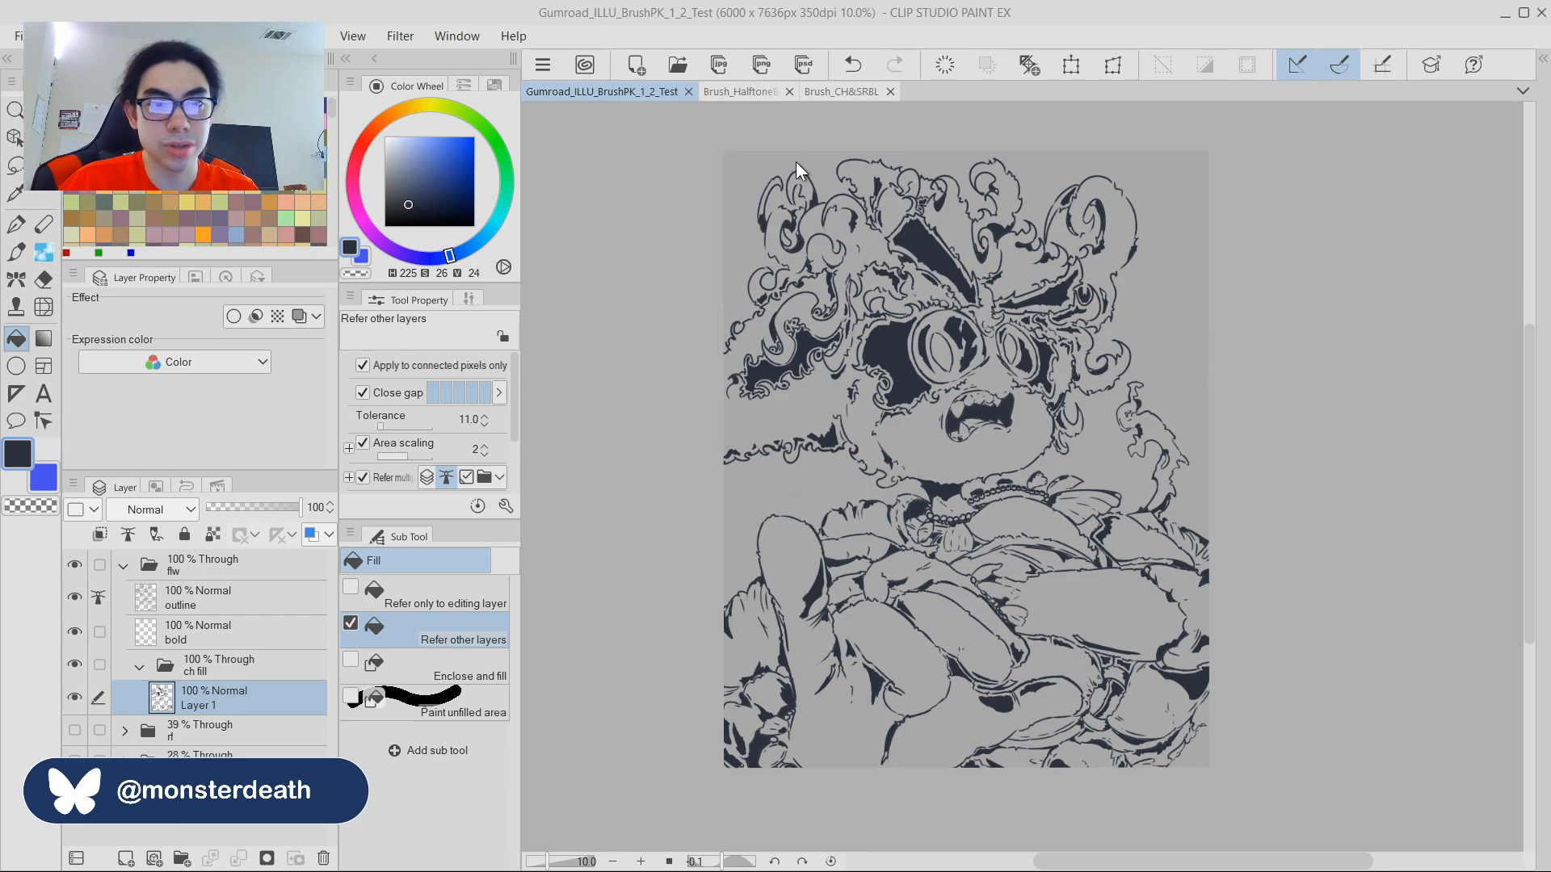
# Review the crosshatch, scribble and halftone instructions in the Brush_CH&SRBL and Brush_HalftoneBR documents, and return to the illustration.
pyautogui.click(825, 94)
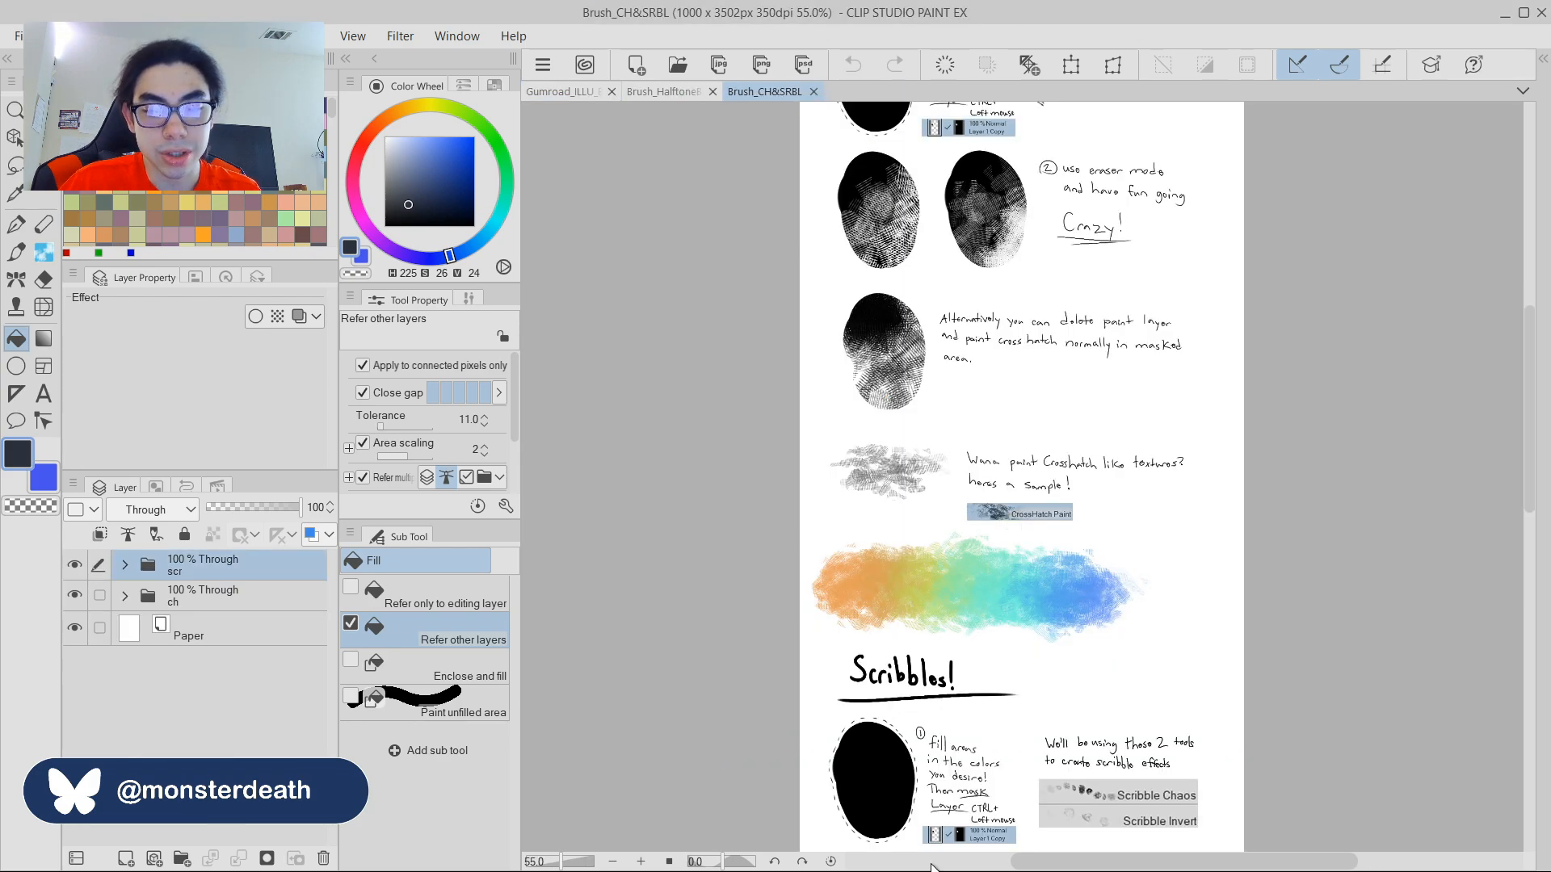
pyautogui.scroll(-3, 911, 535)
pyautogui.scroll(2, 953, 666)
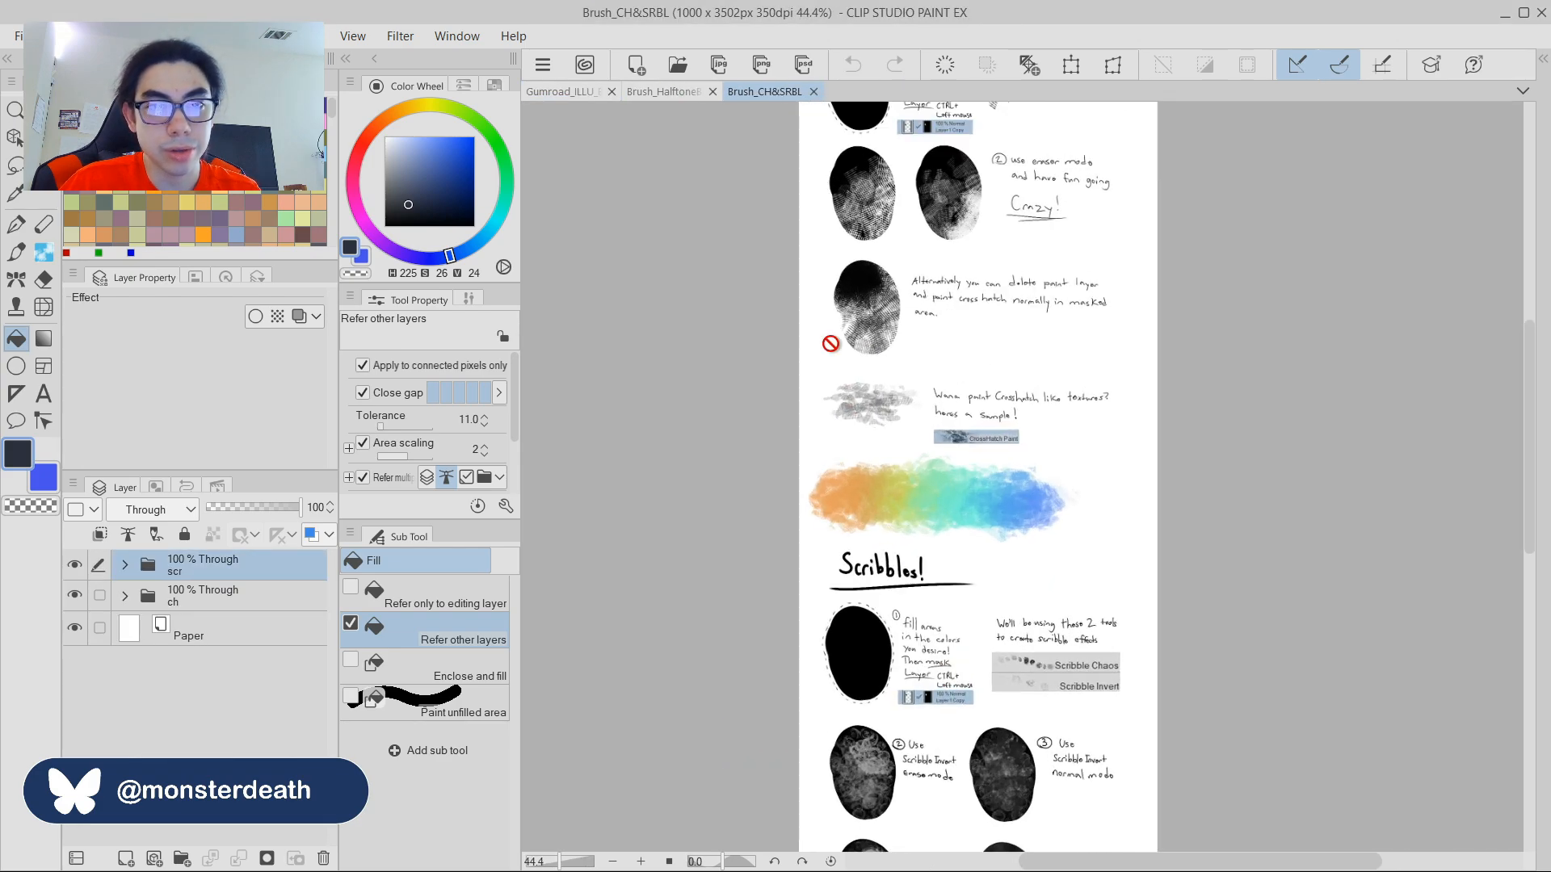
pyautogui.click(656, 91)
pyautogui.click(566, 91)
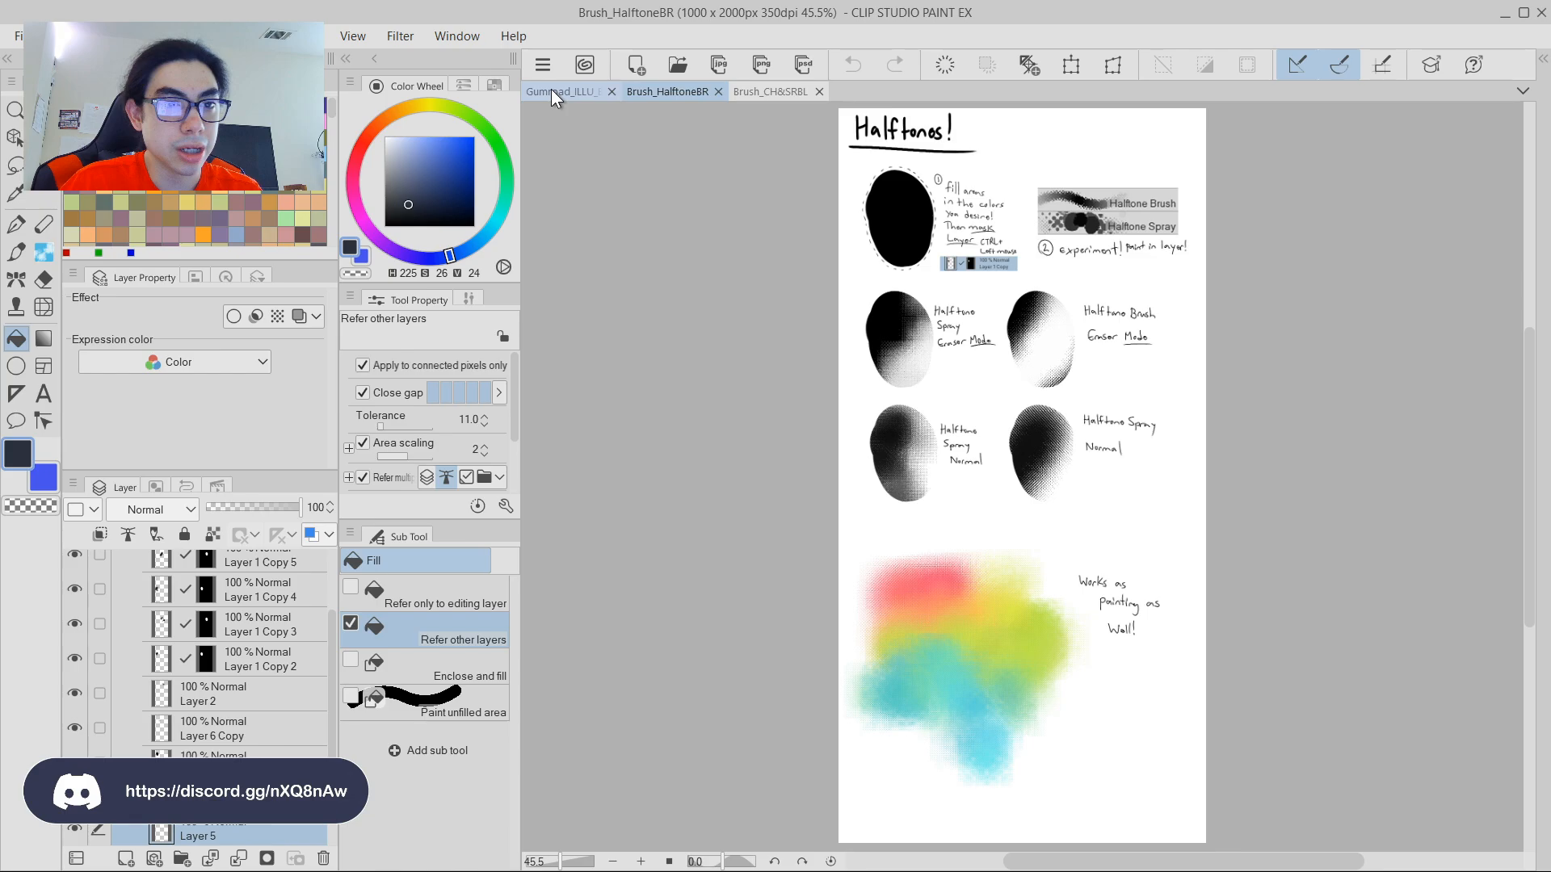
pyautogui.scroll(4, 960, 272)
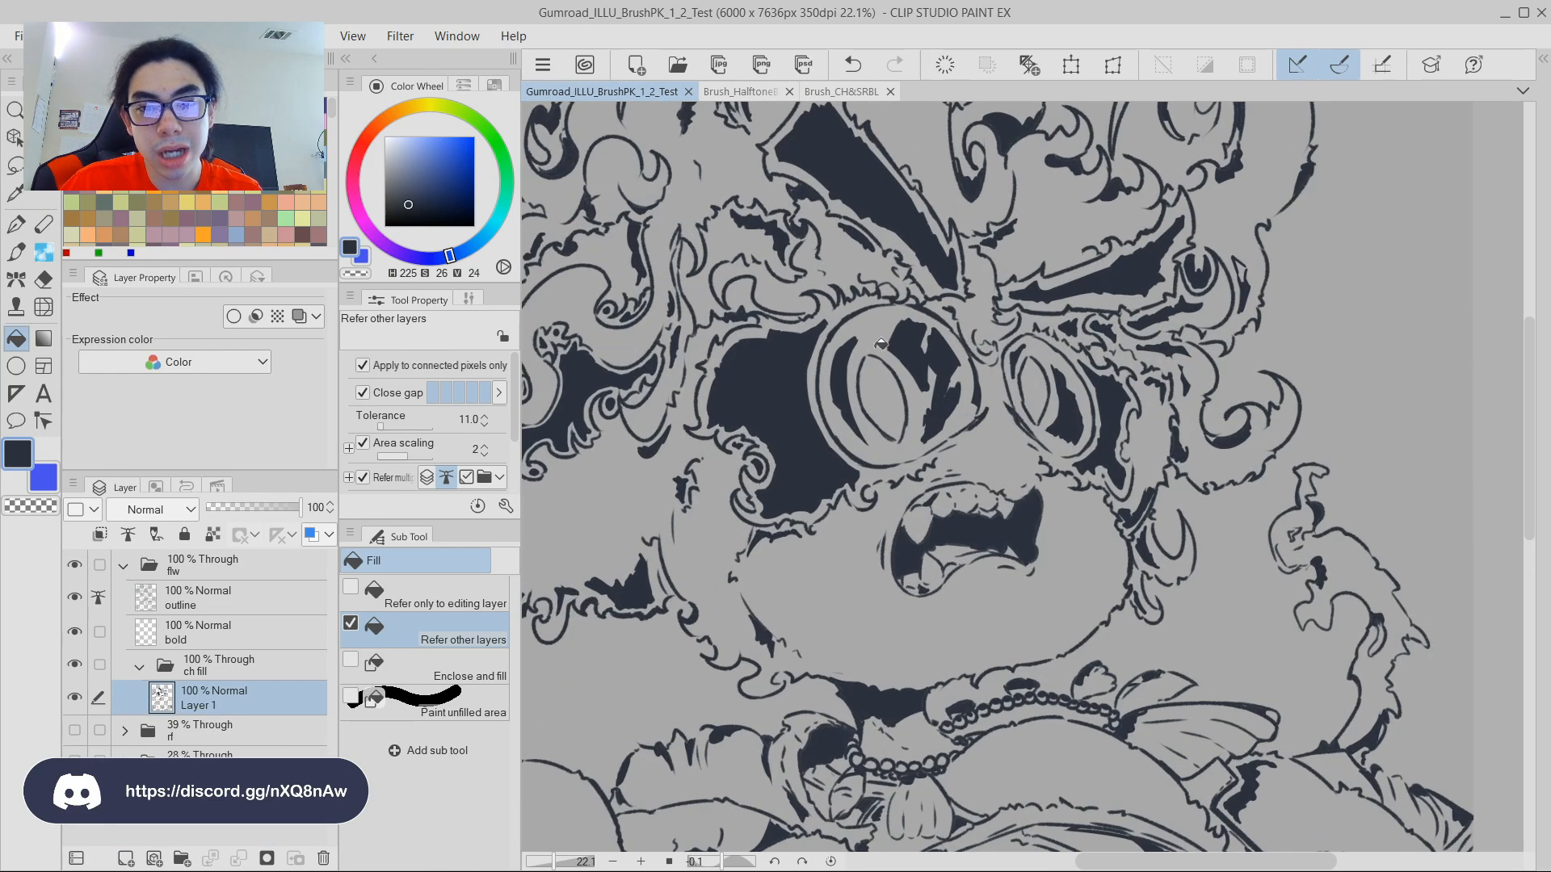
pyautogui.scroll(2, 1042, 392)
pyautogui.scroll(-3, 958, 458)
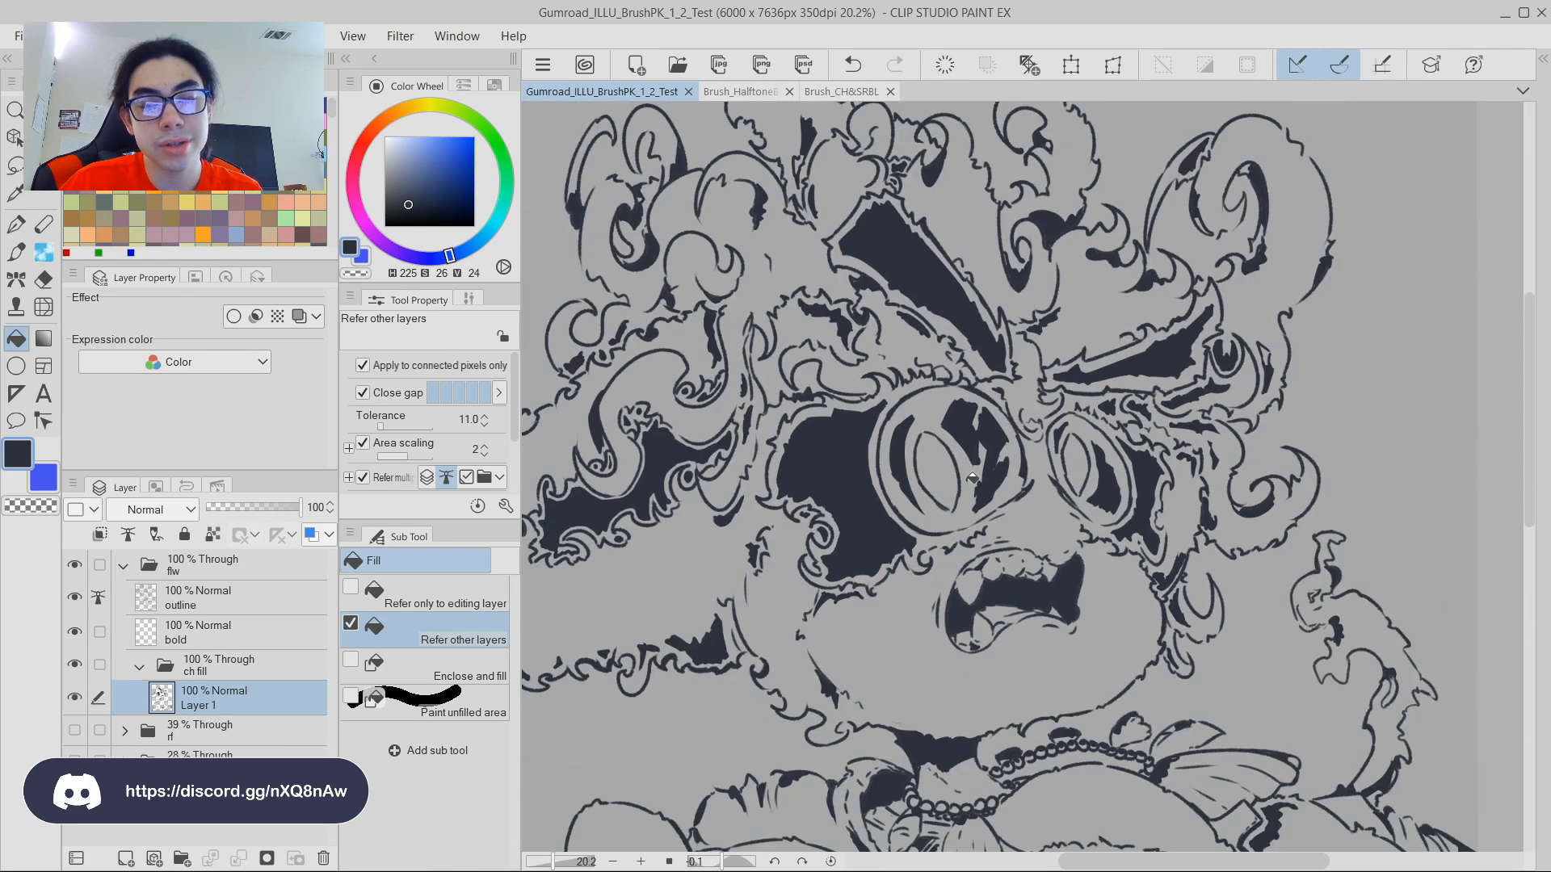
pyautogui.scroll(-2, 958, 458)
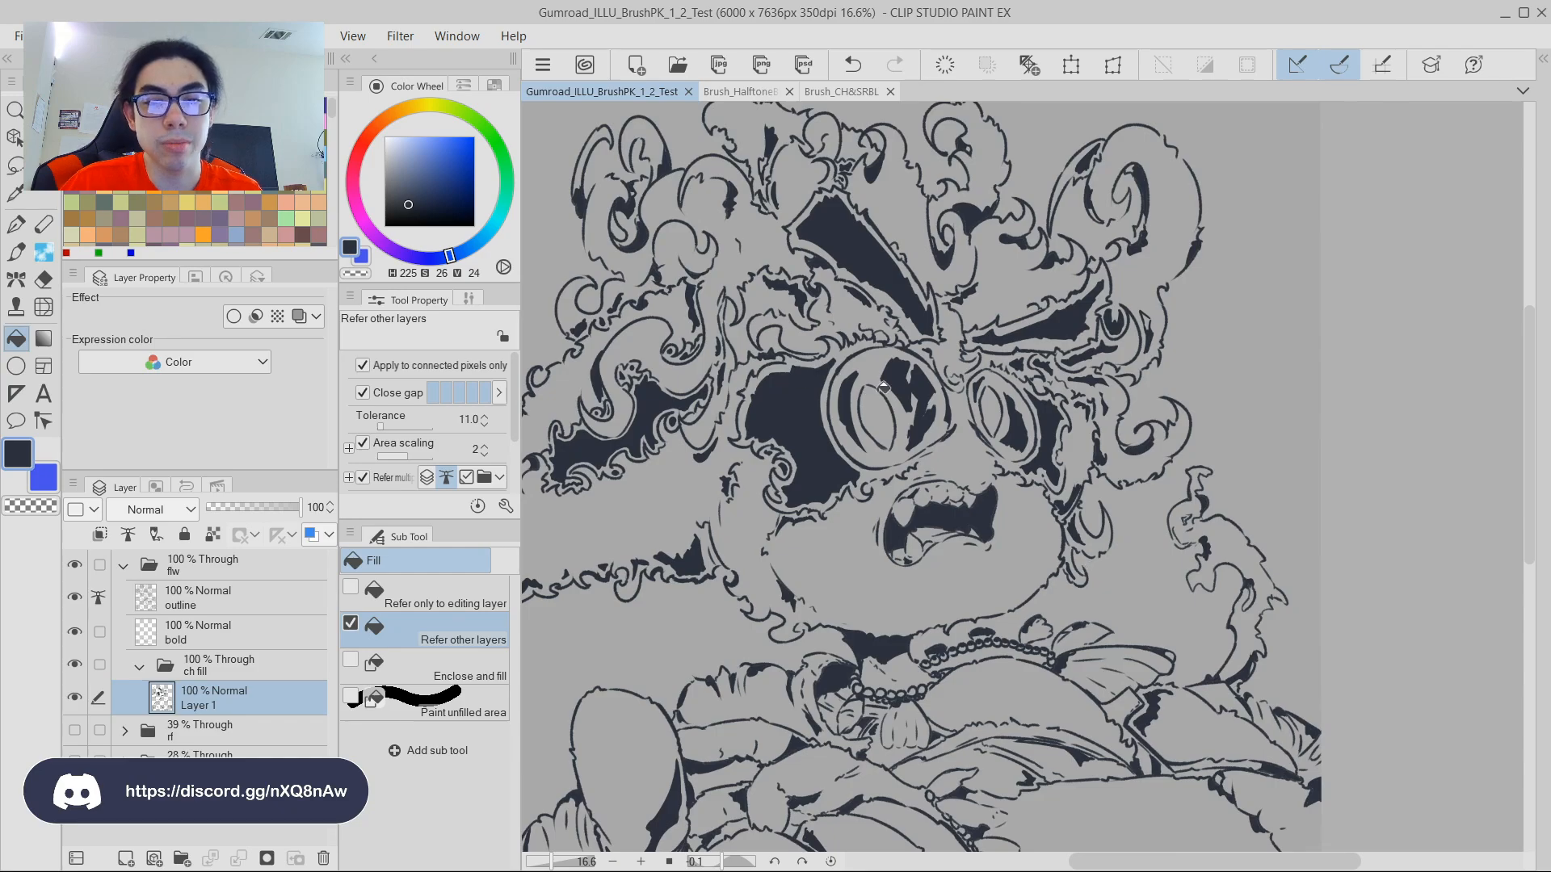
pyautogui.scroll(-2, 899, 366)
pyautogui.scroll(1, 1016, 380)
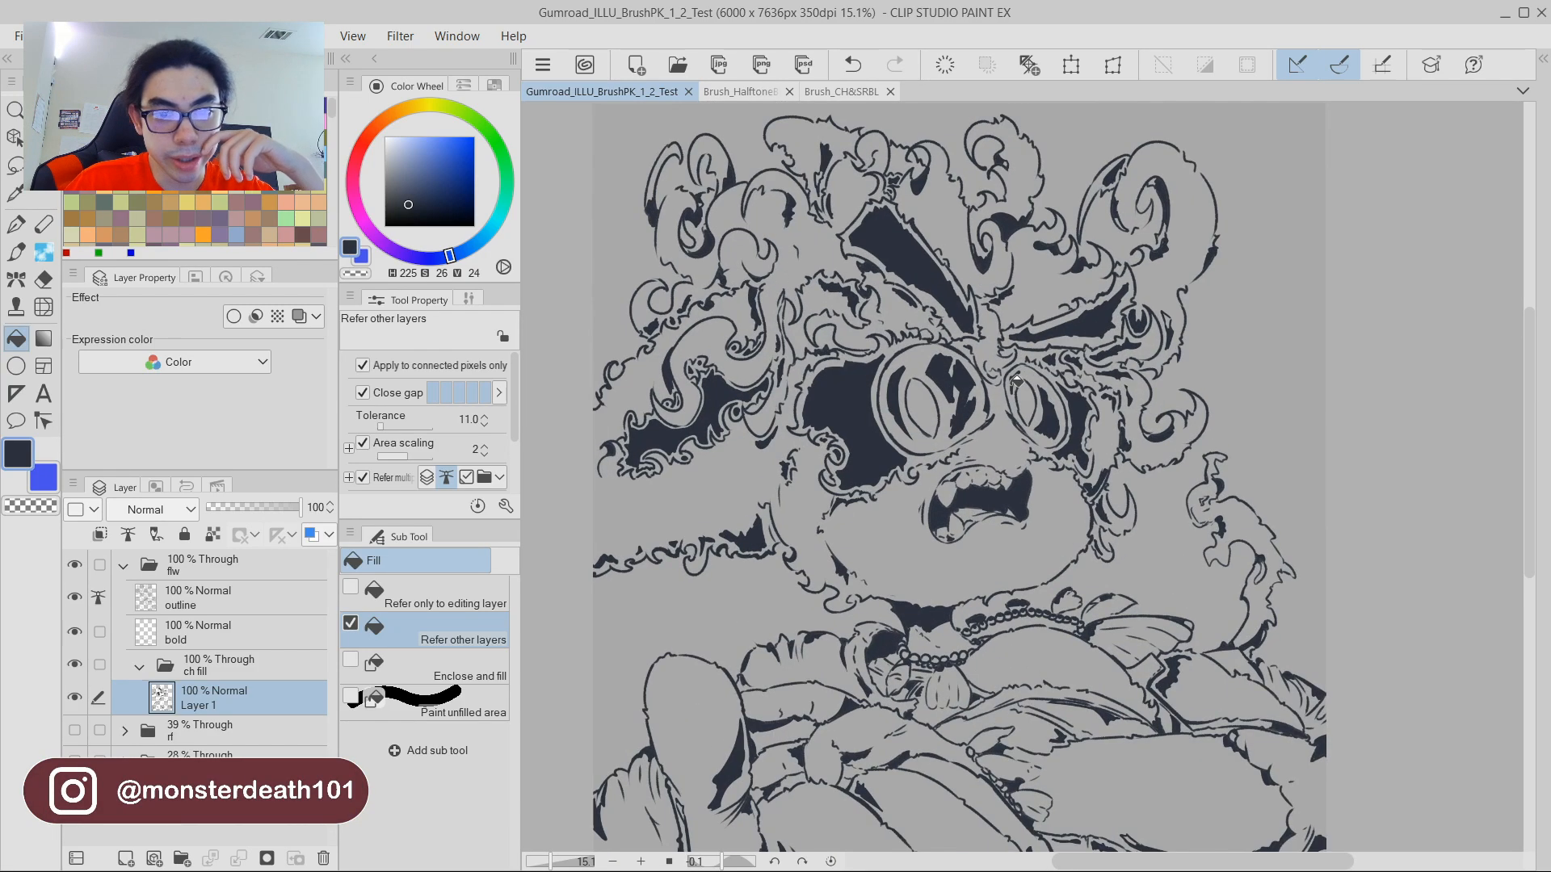
pyautogui.scroll(-1, 970, 373)
pyautogui.scroll(-1, 912, 387)
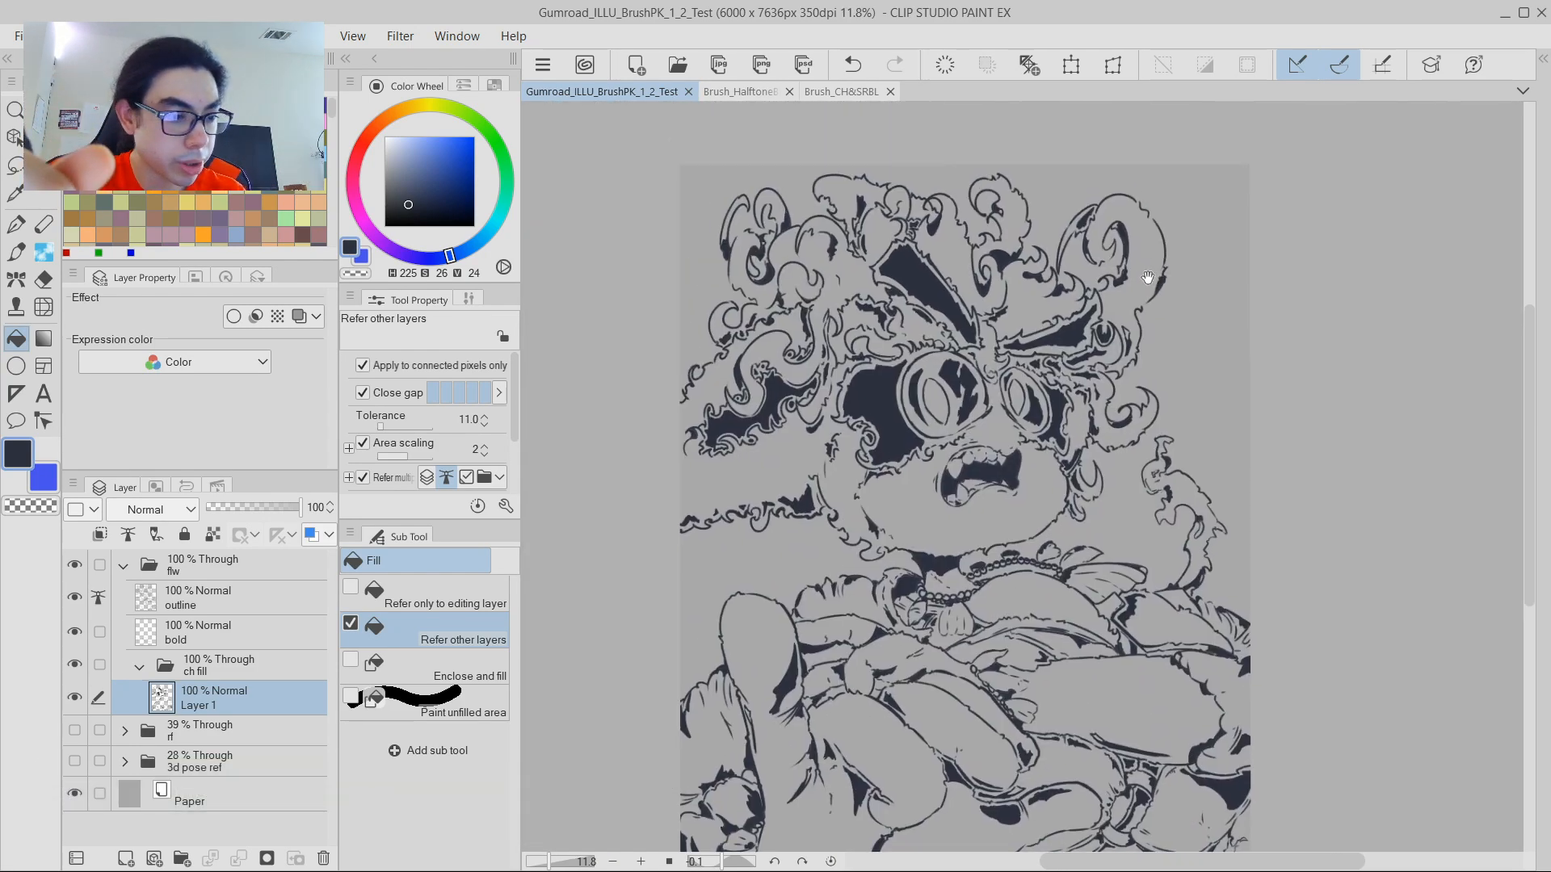
# Duplicate Layer 1 in the "ch fill" folder and hide the original layer as a backup.
pyautogui.press('p')
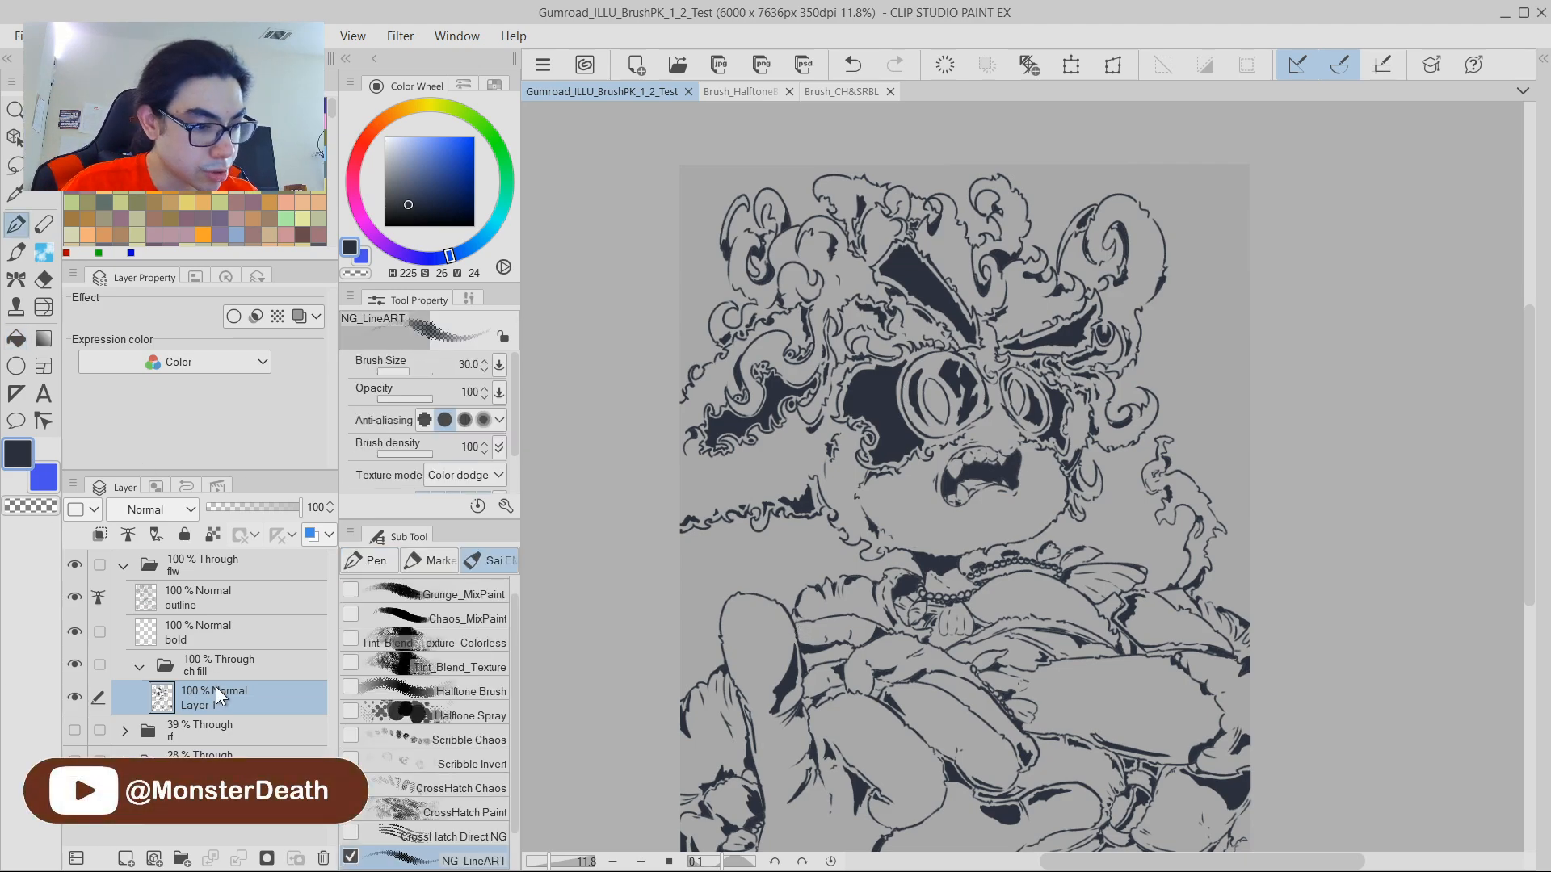
pyautogui.hotkey('ctrl', 'j')
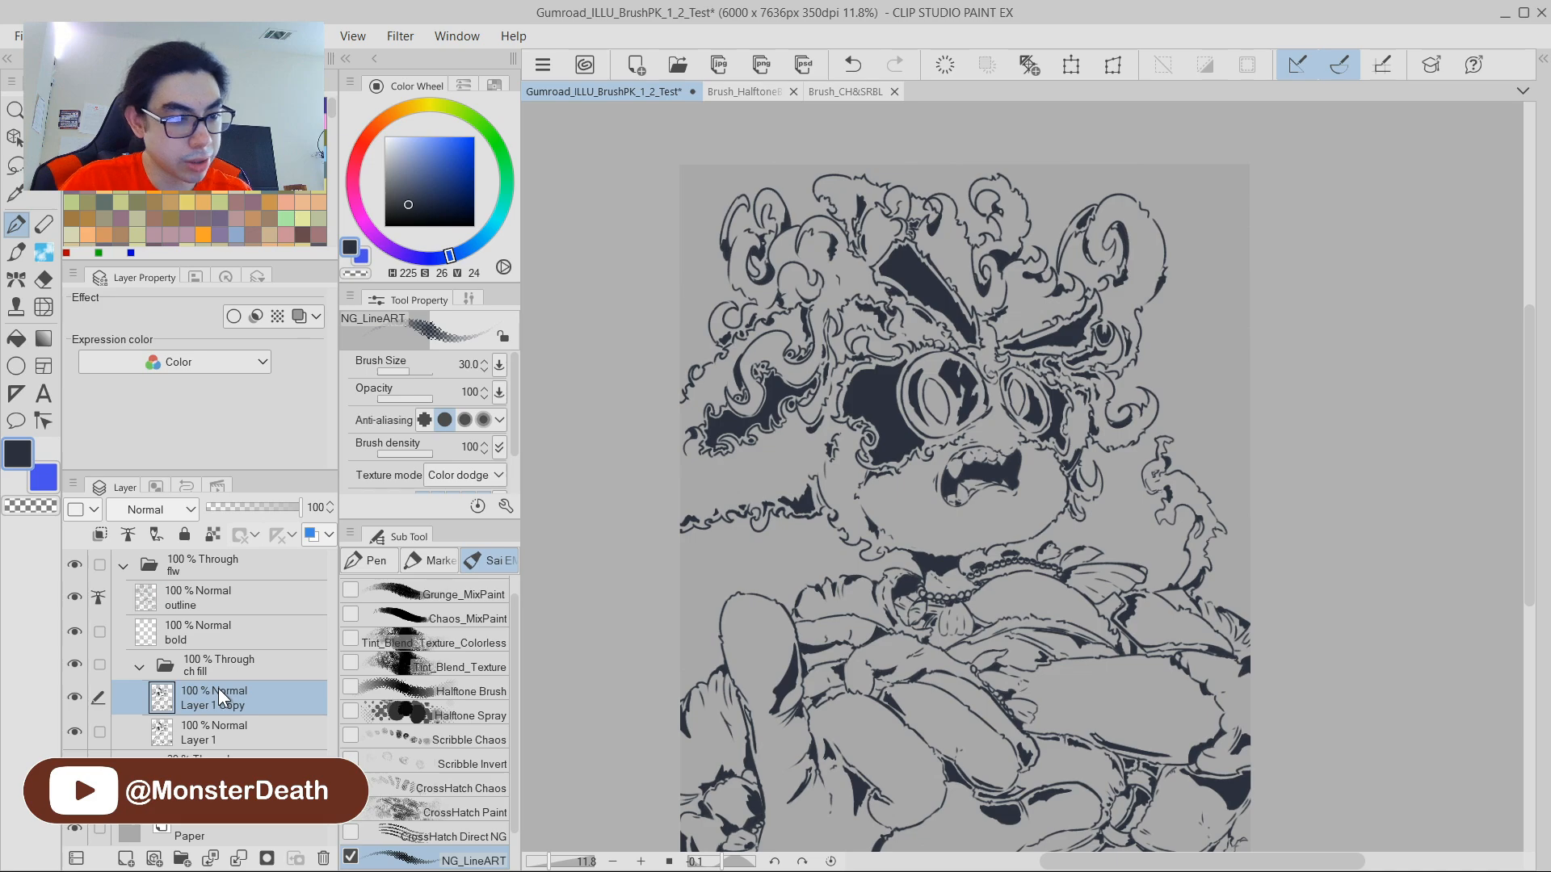
pyautogui.click(74, 727)
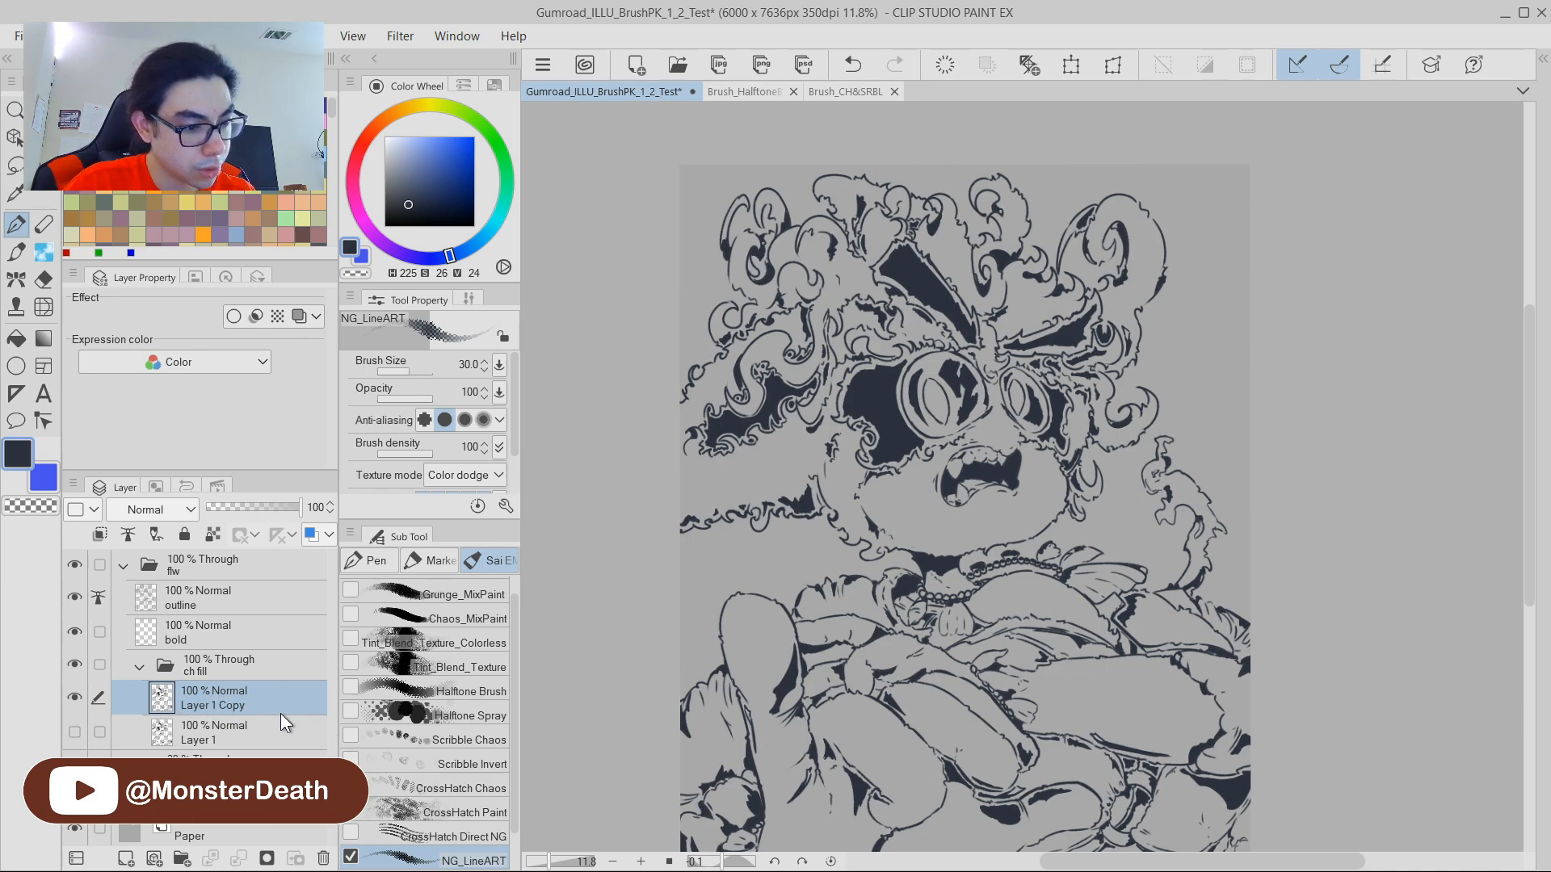
# Mask the duplicated fill layer from a selection of its own pixels, and make the layer's artwork active instead of the mask.
pyautogui.keyDown('ctrl'); pyautogui.click(163, 702); pyautogui.keyUp('ctrl')
pyautogui.scroll(-2, 797, 595)
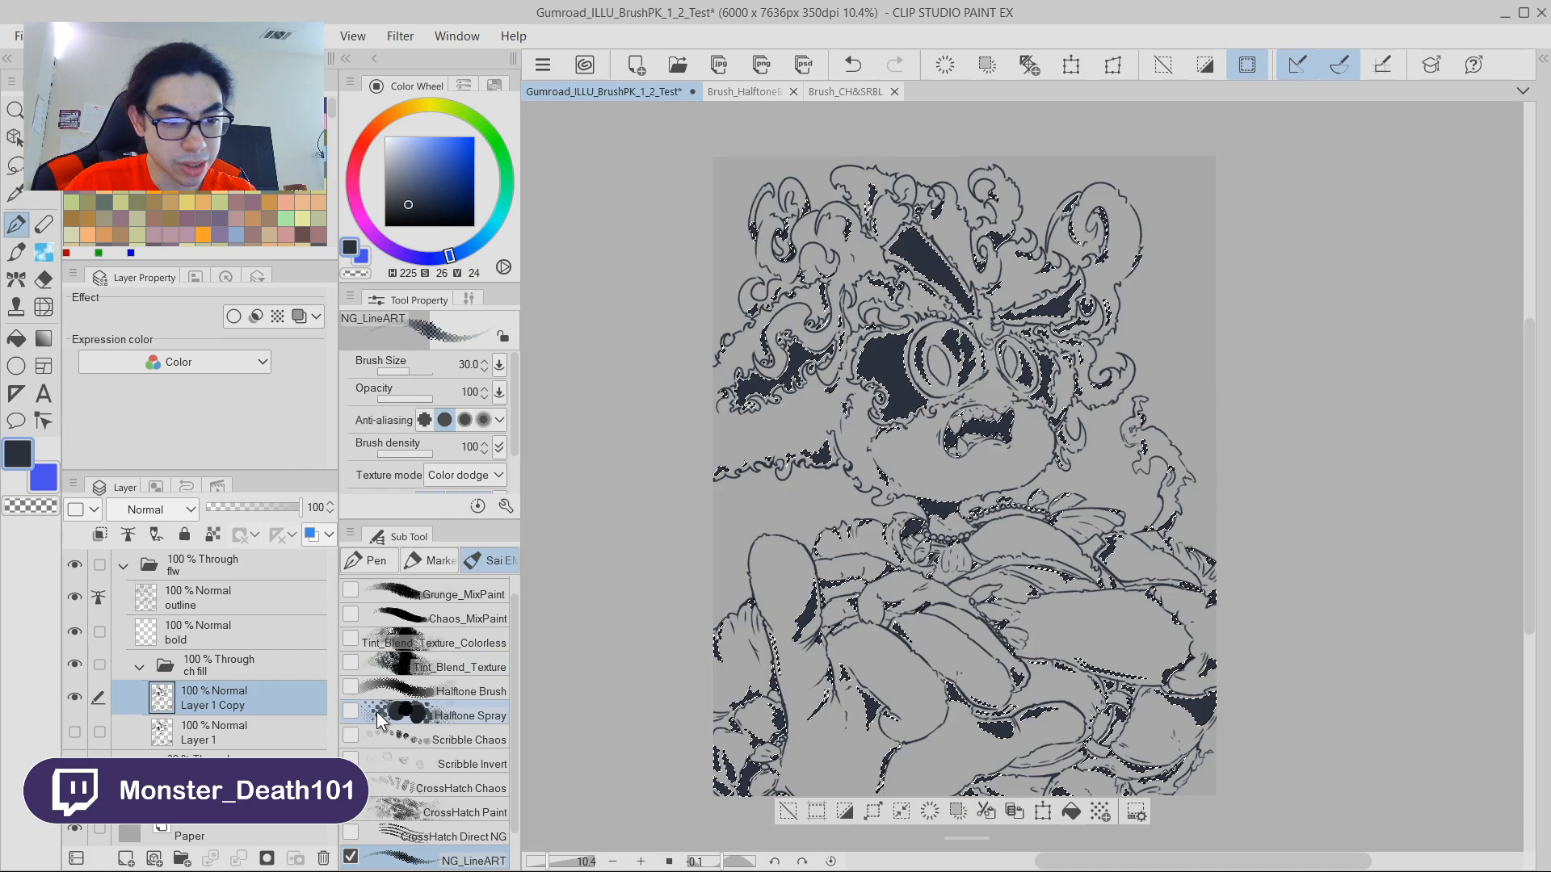
pyautogui.click(270, 859)
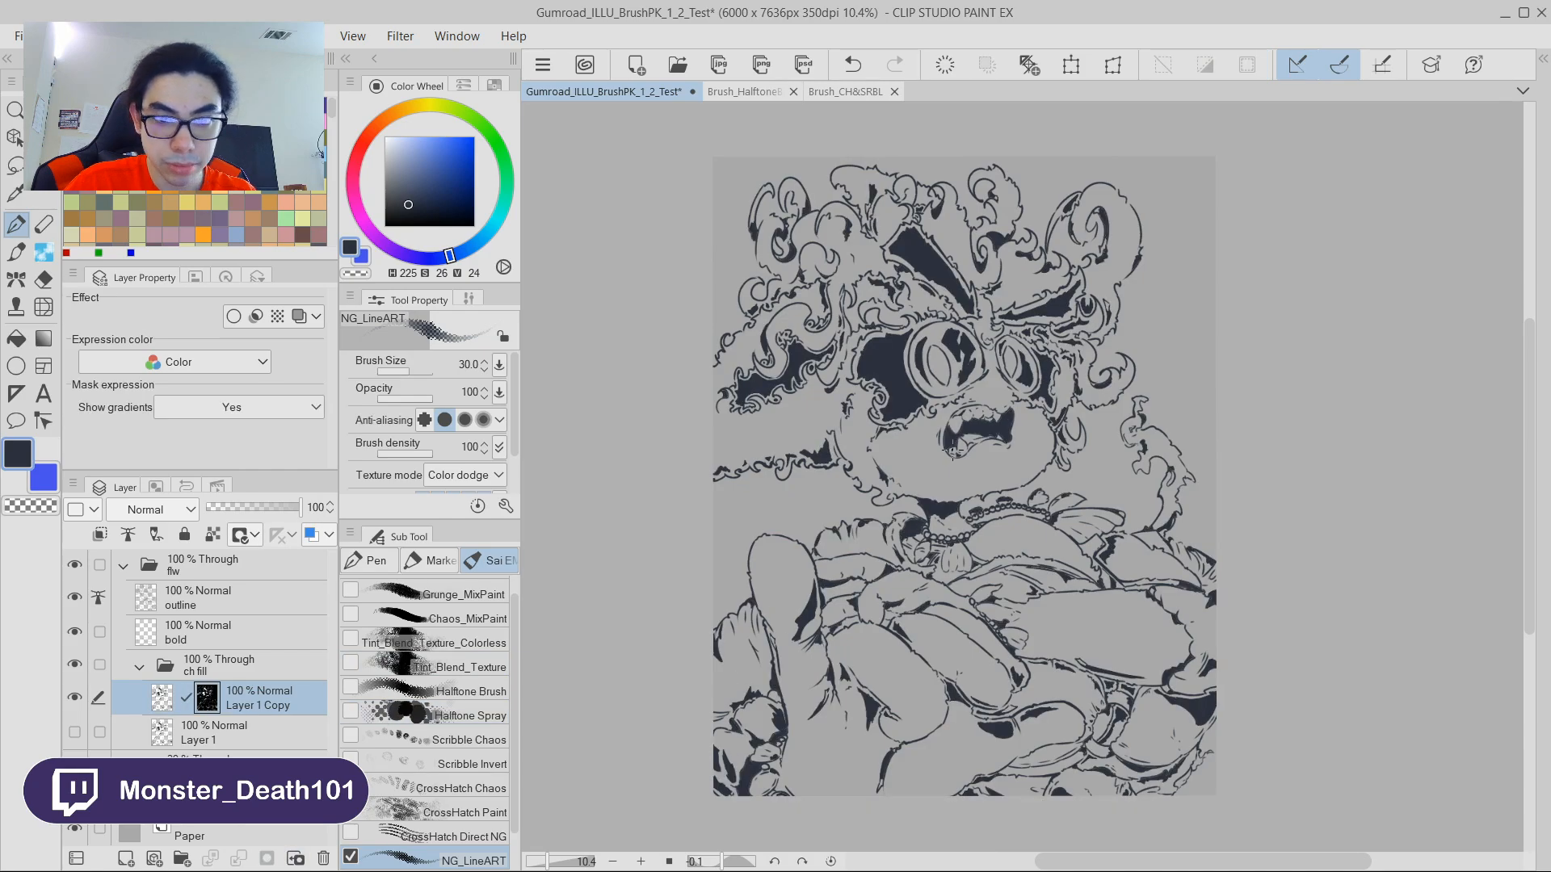
pyautogui.click(161, 696)
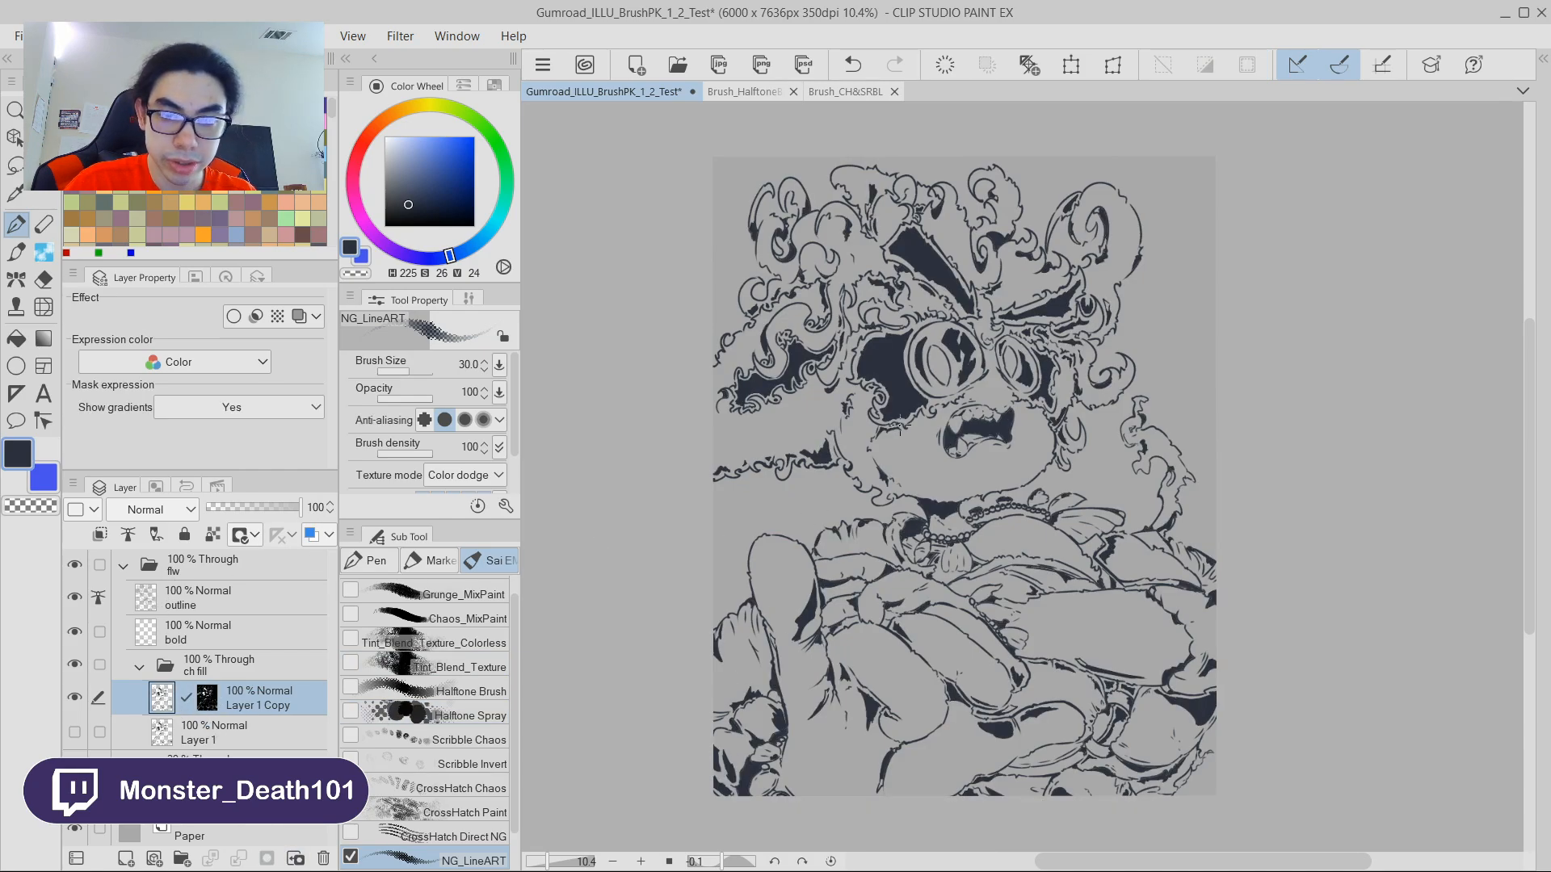
pyautogui.scroll(2, 959, 366)
pyautogui.scroll(-1, 805, 298)
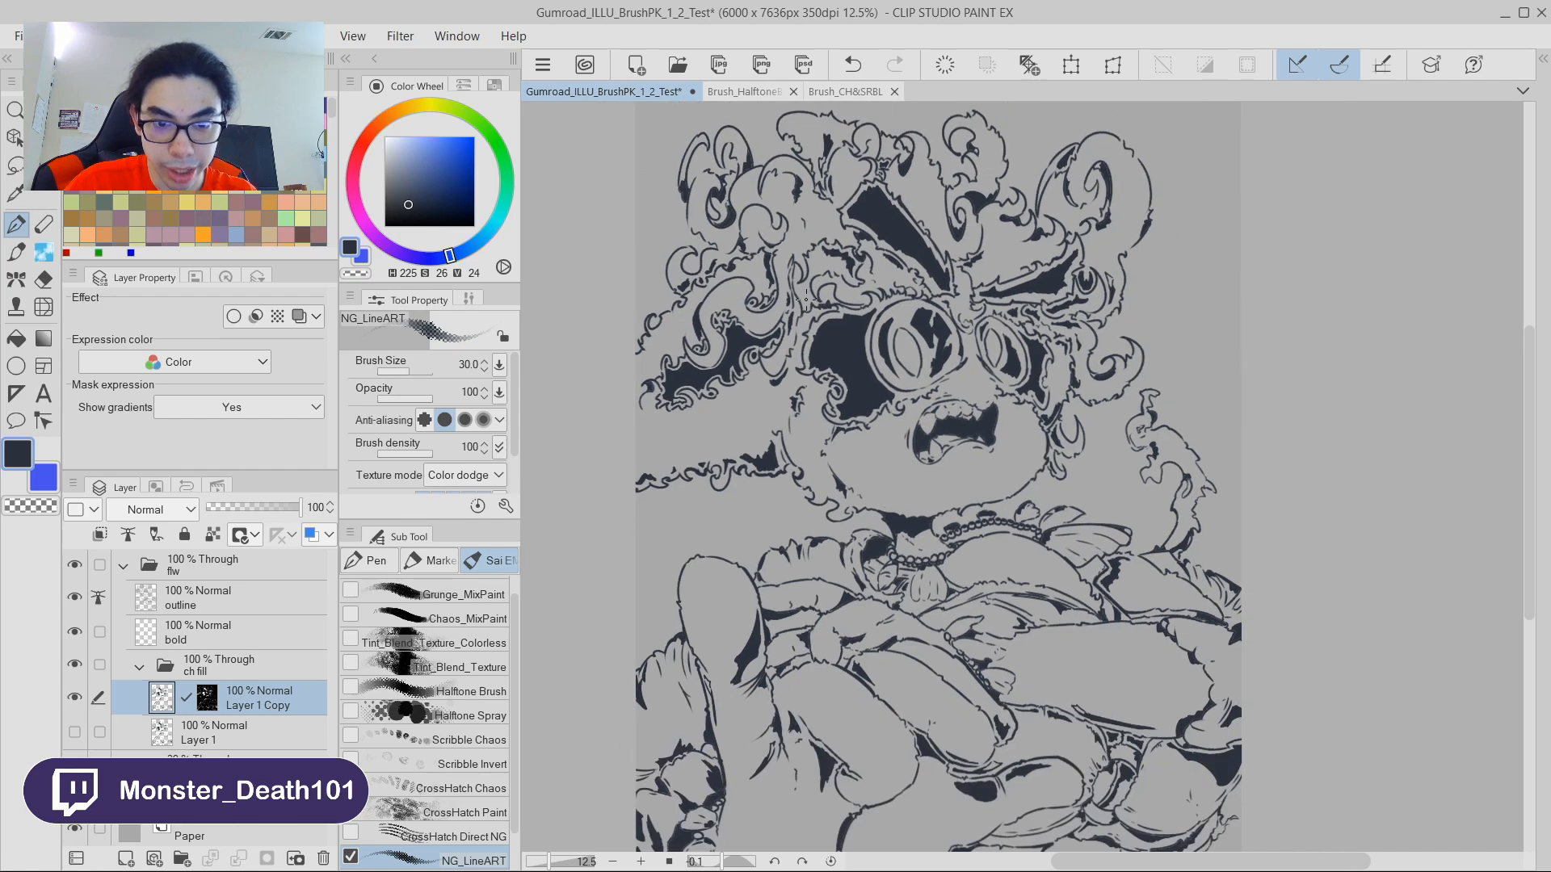
pyautogui.scroll(1, 980, 434)
pyautogui.scroll(-2, 1146, 364)
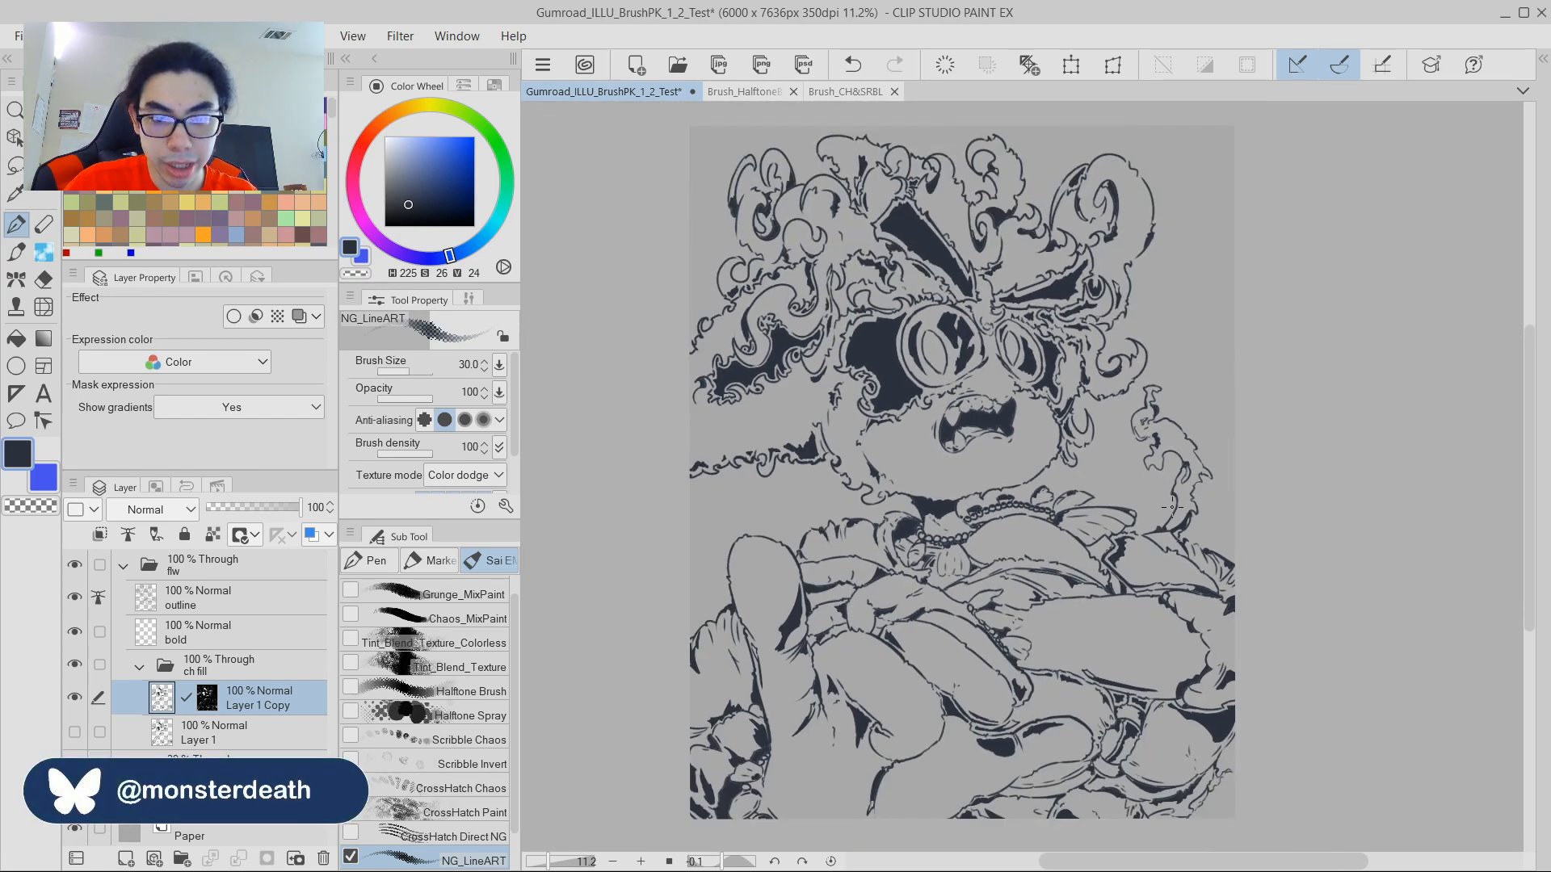
pyautogui.scroll(1, 1045, 346)
pyautogui.scroll(1, 1034, 422)
pyautogui.scroll(-2, 1010, 404)
pyautogui.scroll(2, 969, 380)
pyautogui.scroll(-2, 919, 343)
pyautogui.scroll(3, 918, 343)
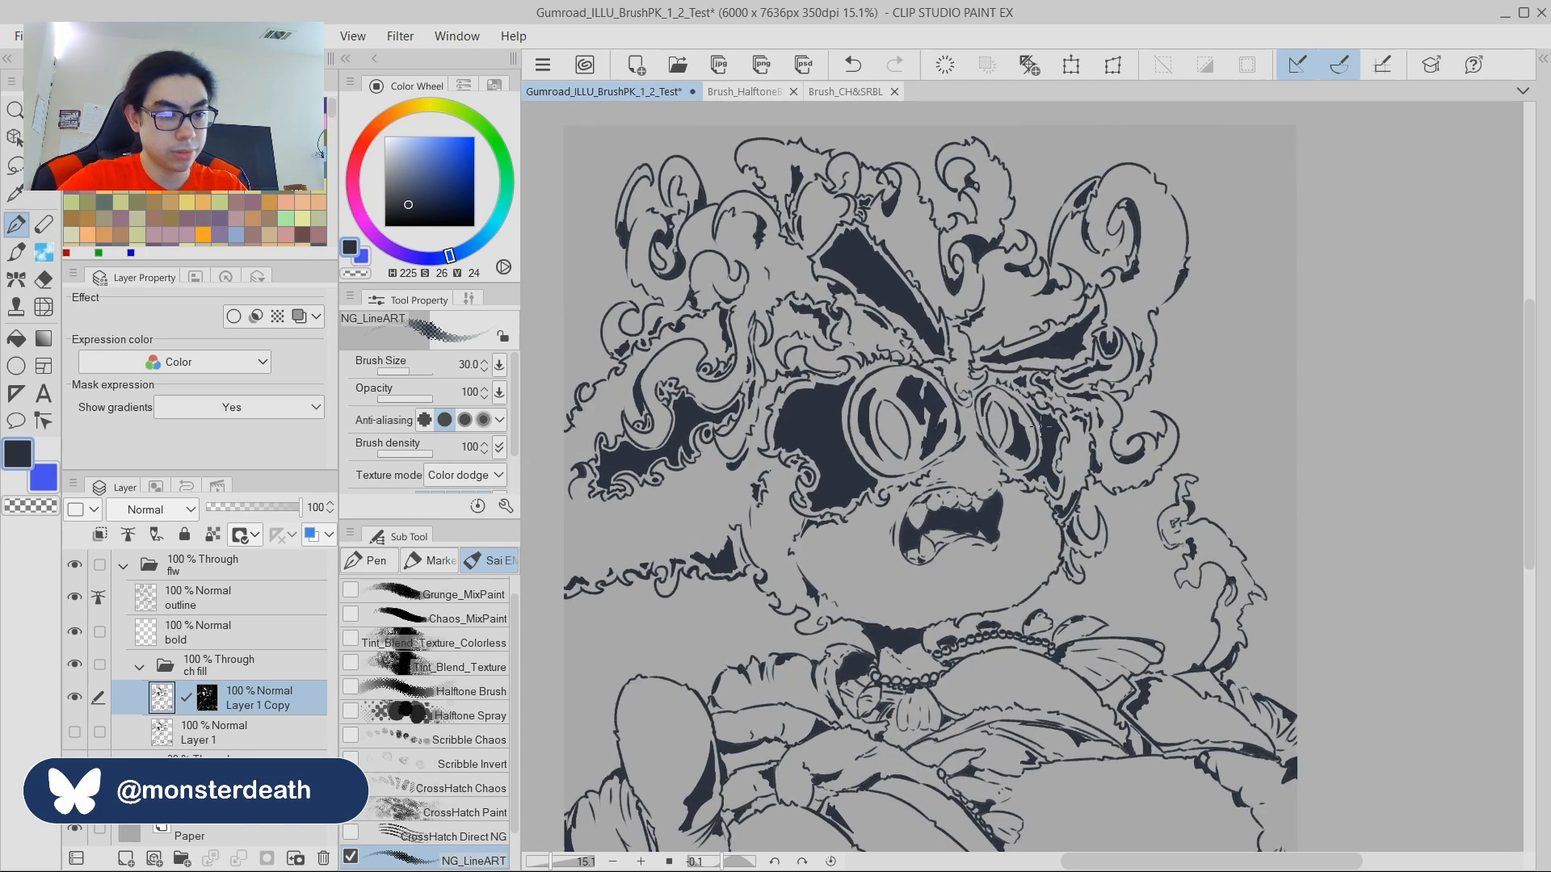
# Erase part of the dark fill inside the larger eye with the Halftone Brush at size 867.8 in transparent colour, undoing unsatisfactory strokes.
pyautogui.click(459, 709)
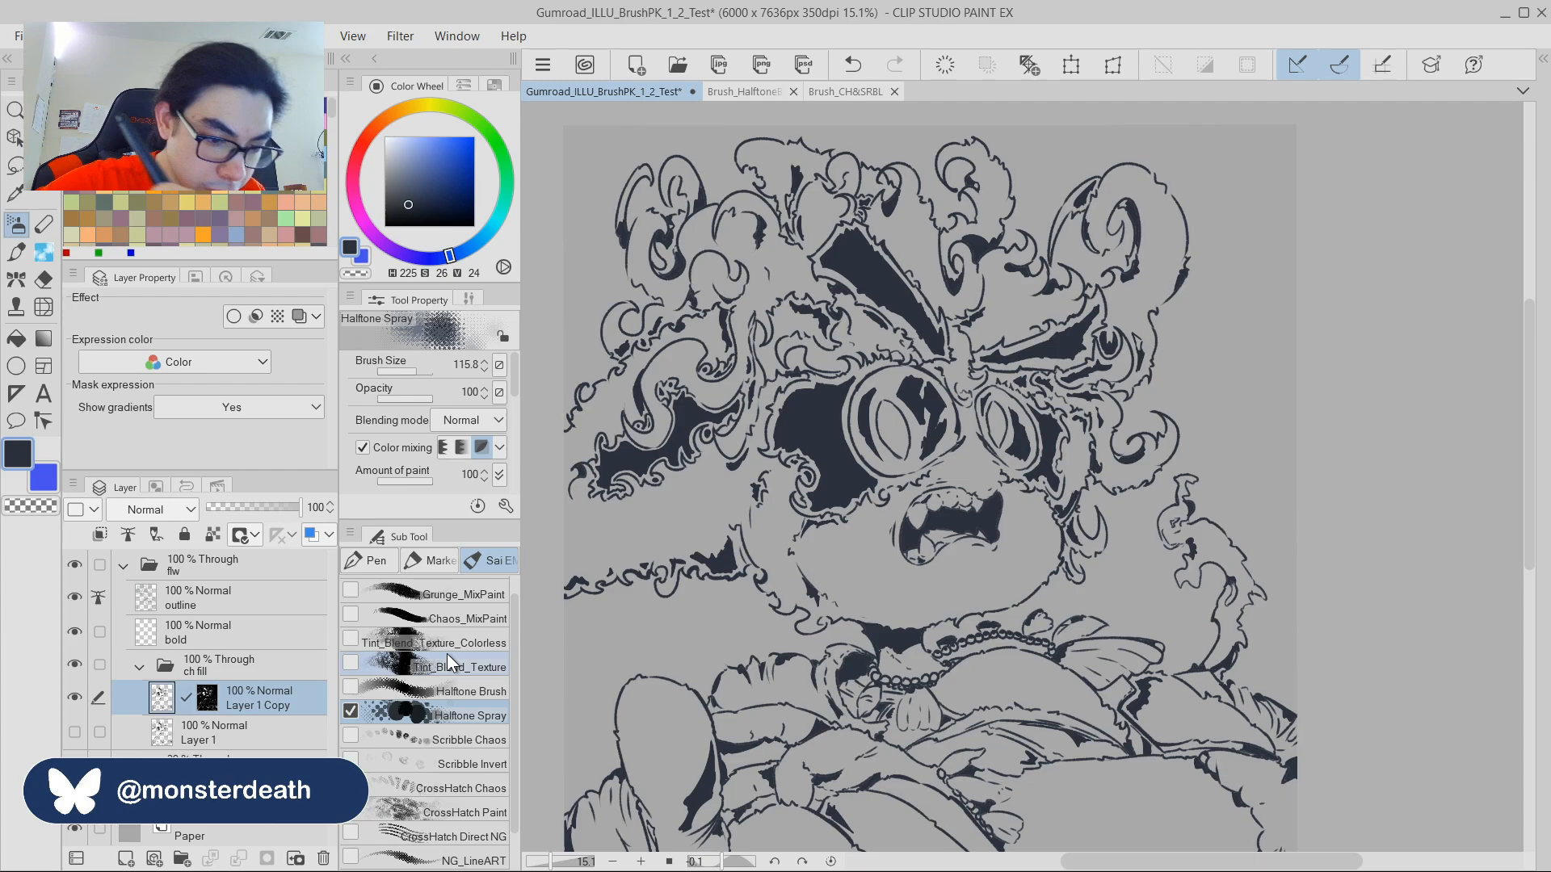
pyautogui.click(473, 693)
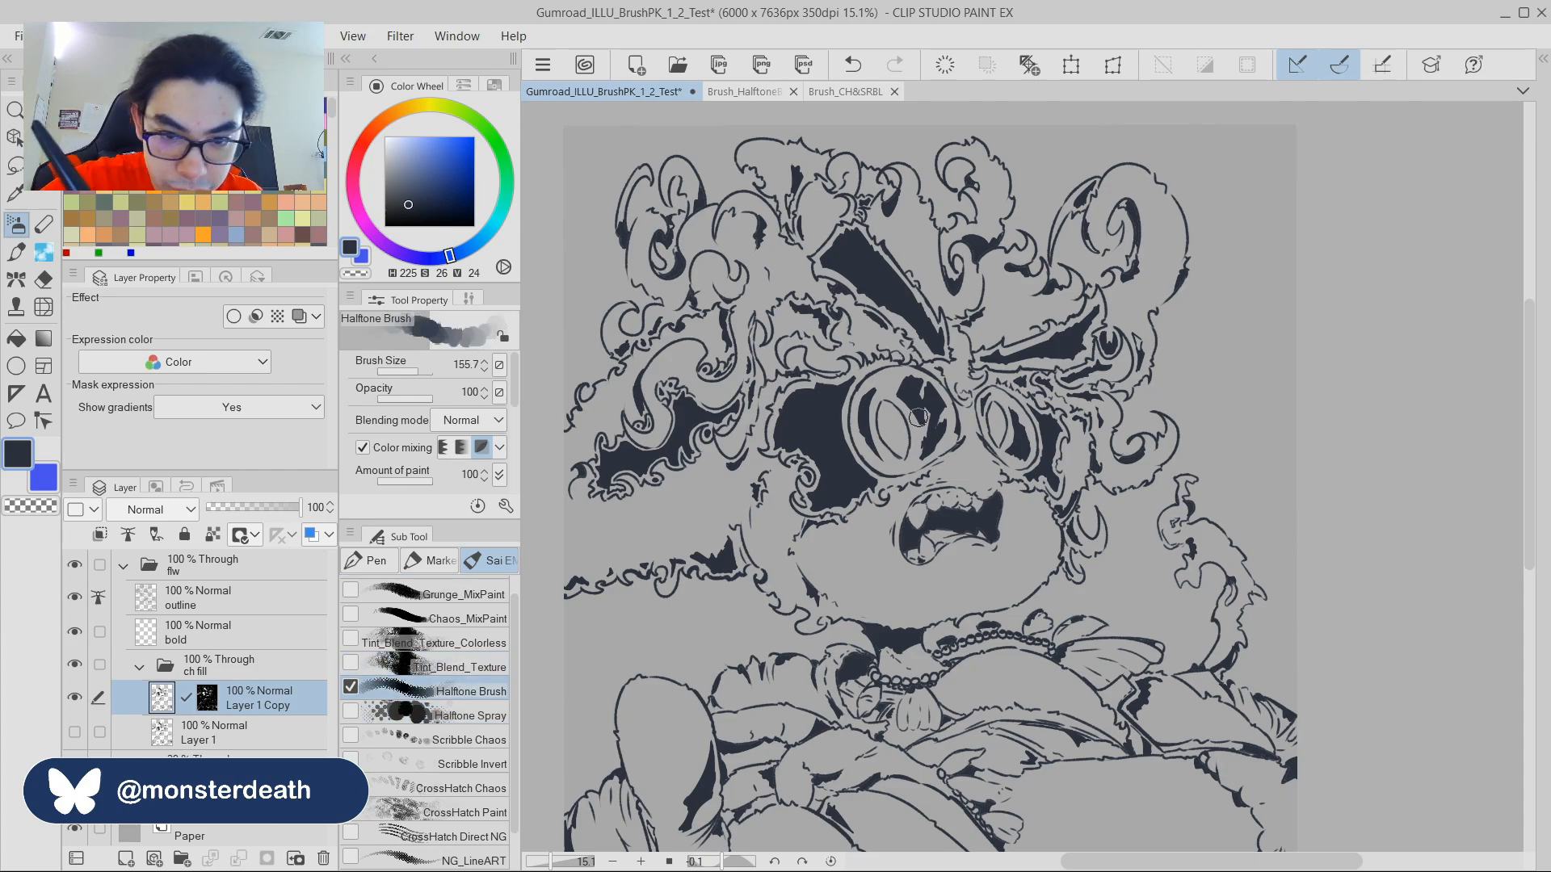
pyautogui.moveTo(926, 419)
pyautogui.mouseDown()
pyautogui.moveTo(889, 437)
pyautogui.moveTo(905, 453)
pyautogui.moveTo(948, 416)
pyautogui.moveTo(974, 418)
pyautogui.mouseUp()
pyautogui.hotkey('ctrl', 'z')
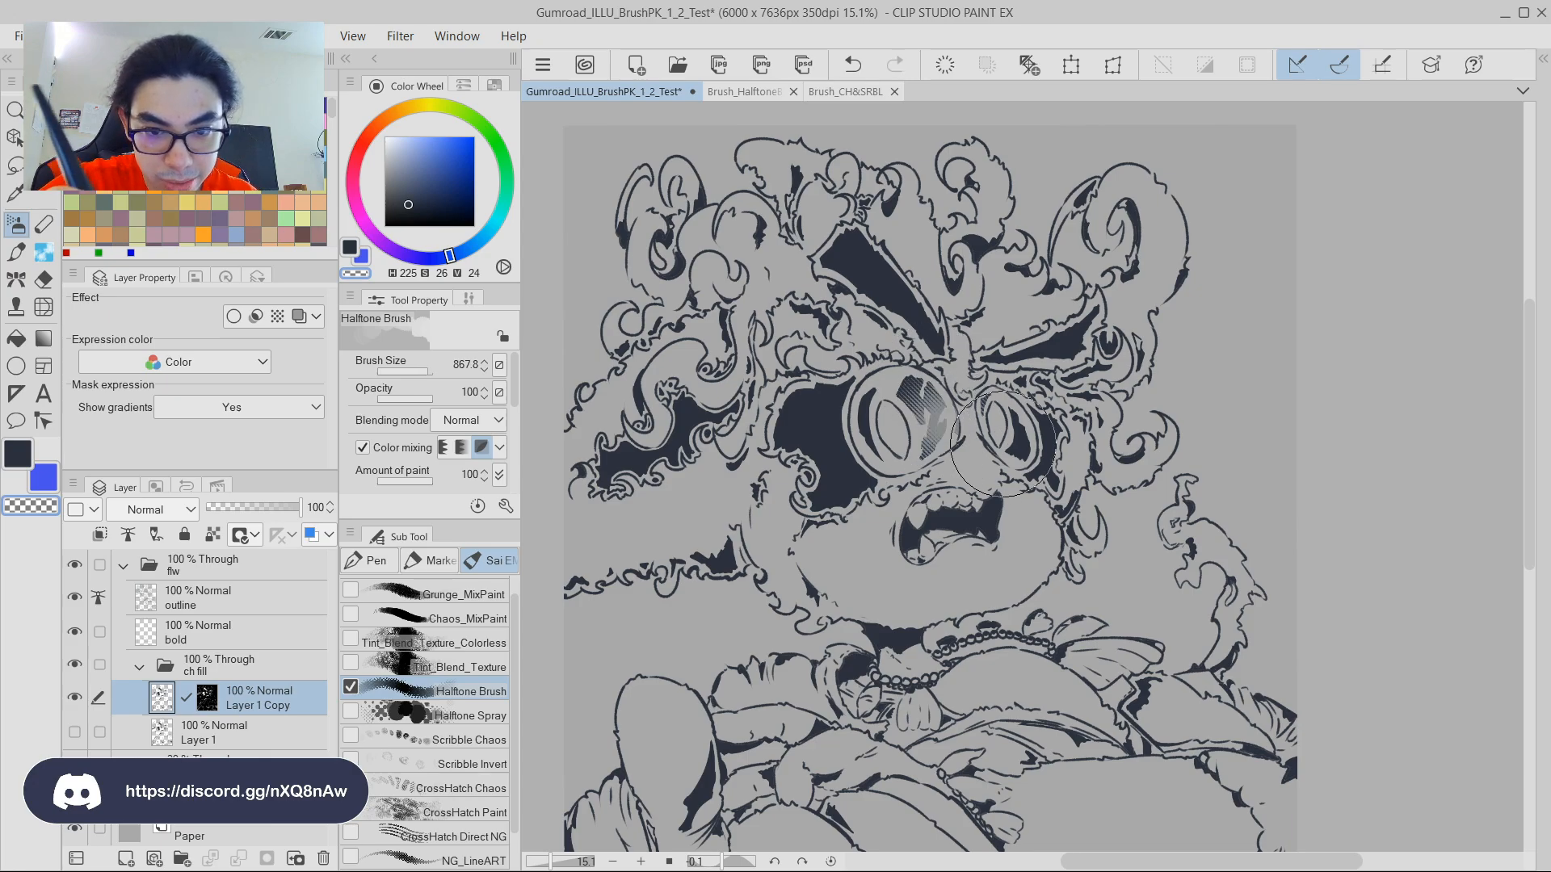
pyautogui.hotkey('ctrl', 'z')
pyautogui.moveTo(943, 376)
pyautogui.mouseDown()
pyautogui.moveTo(1030, 468)
pyautogui.moveTo(960, 442)
pyautogui.mouseUp()
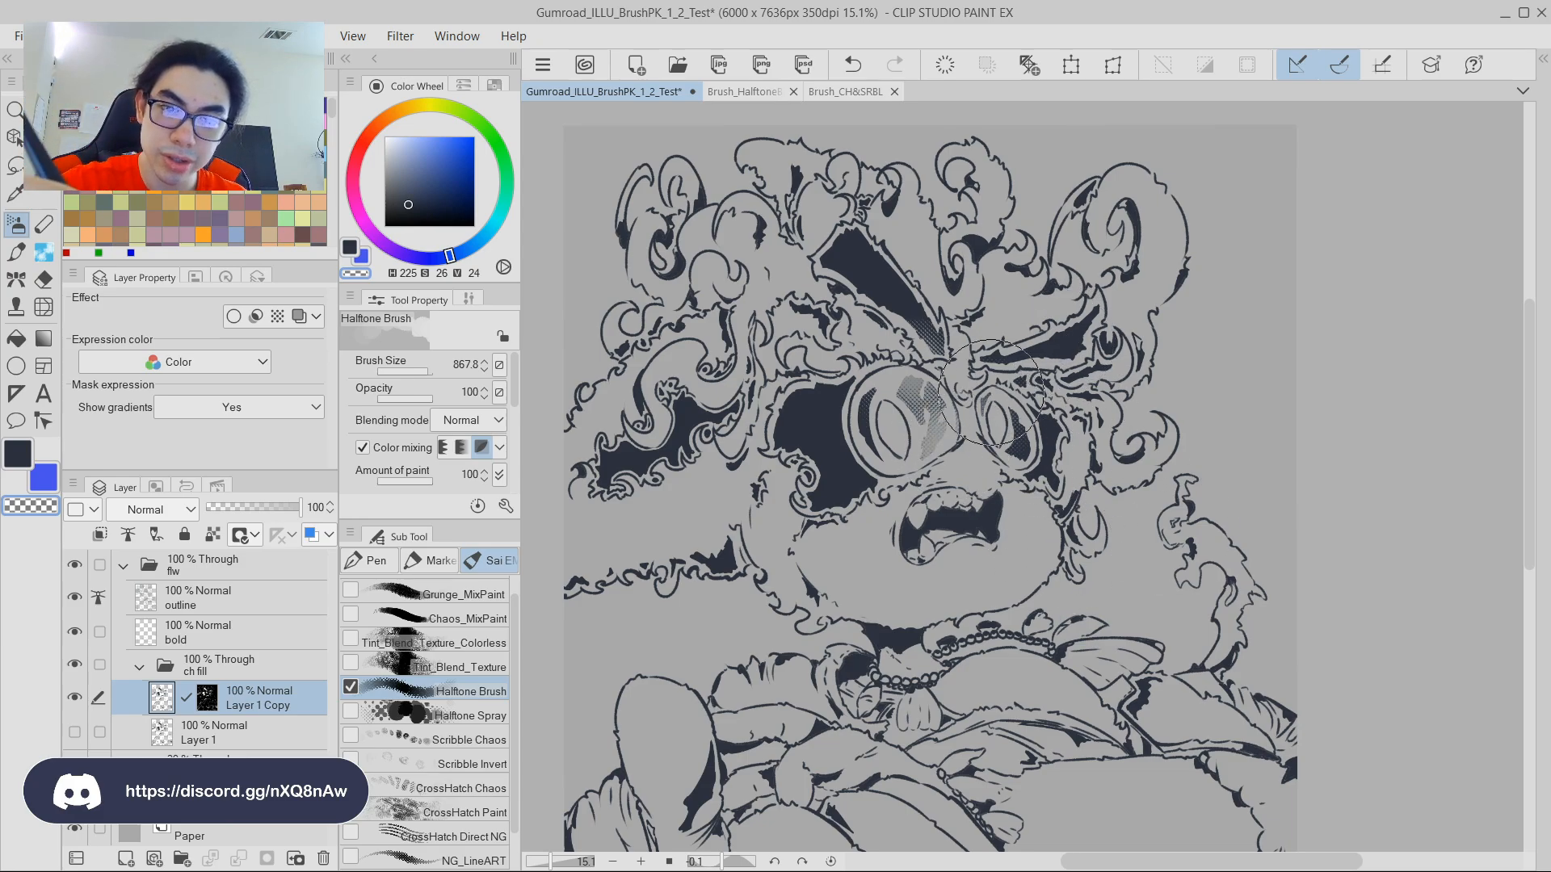
# Halftone-erase part of the shadow beside the larger eye, and undo the recent halftone erasing on the eye, its surrounding shadow and the eyebrow.
pyautogui.moveTo(808, 396); pyautogui.dragTo(846, 385)
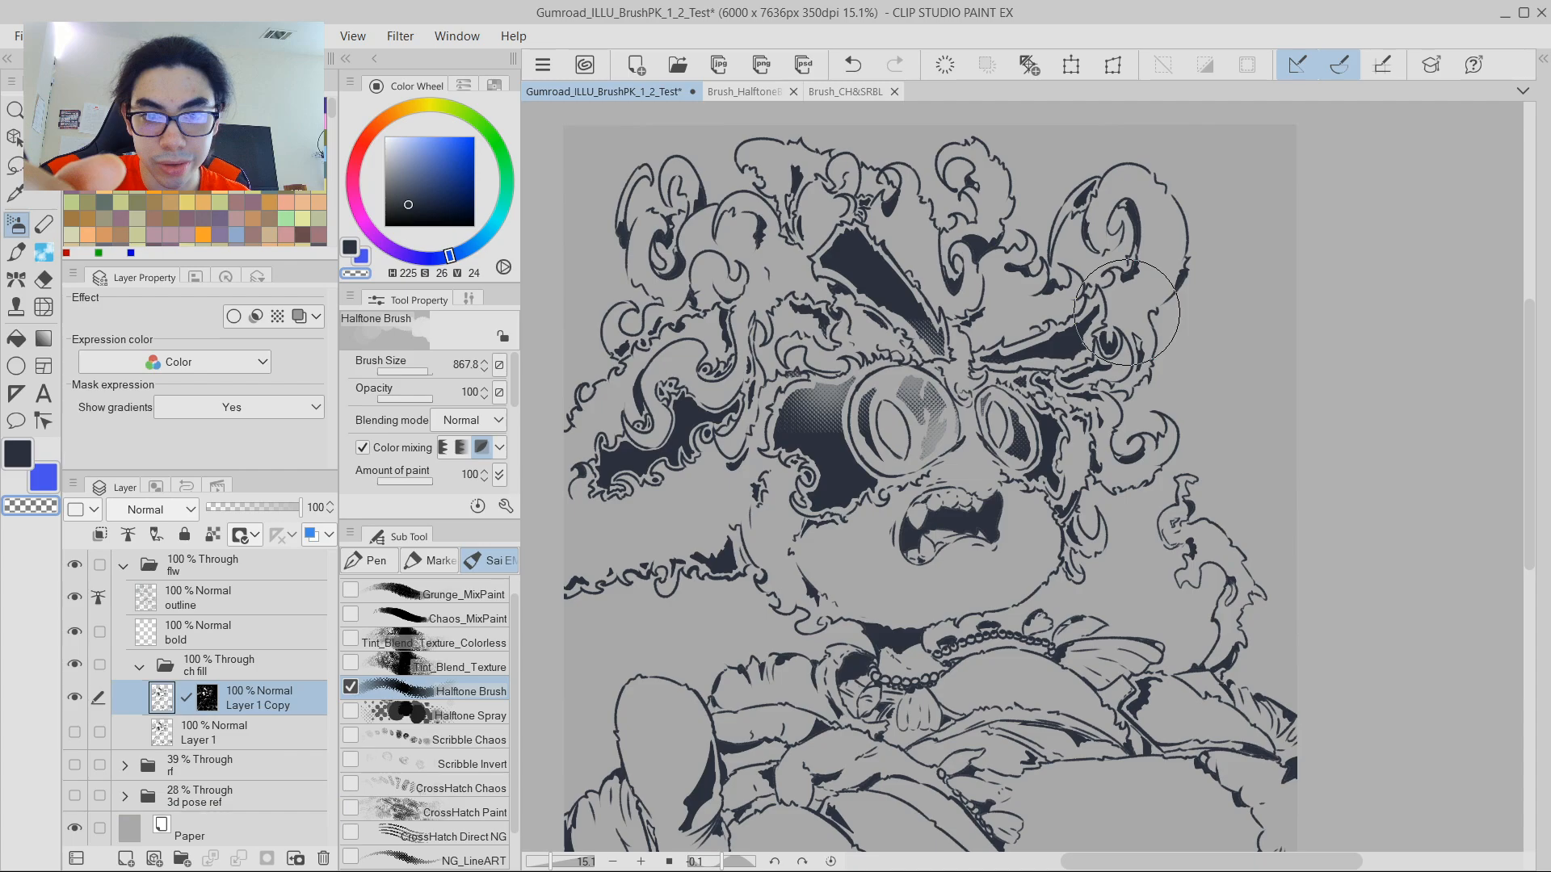
pyautogui.hotkey('ctrl', 'z')
pyautogui.hotkey('ctrl', 'z')
pyautogui.hotkey('ctrl', 'z')
pyautogui.hotkey('ctrl', 'z')
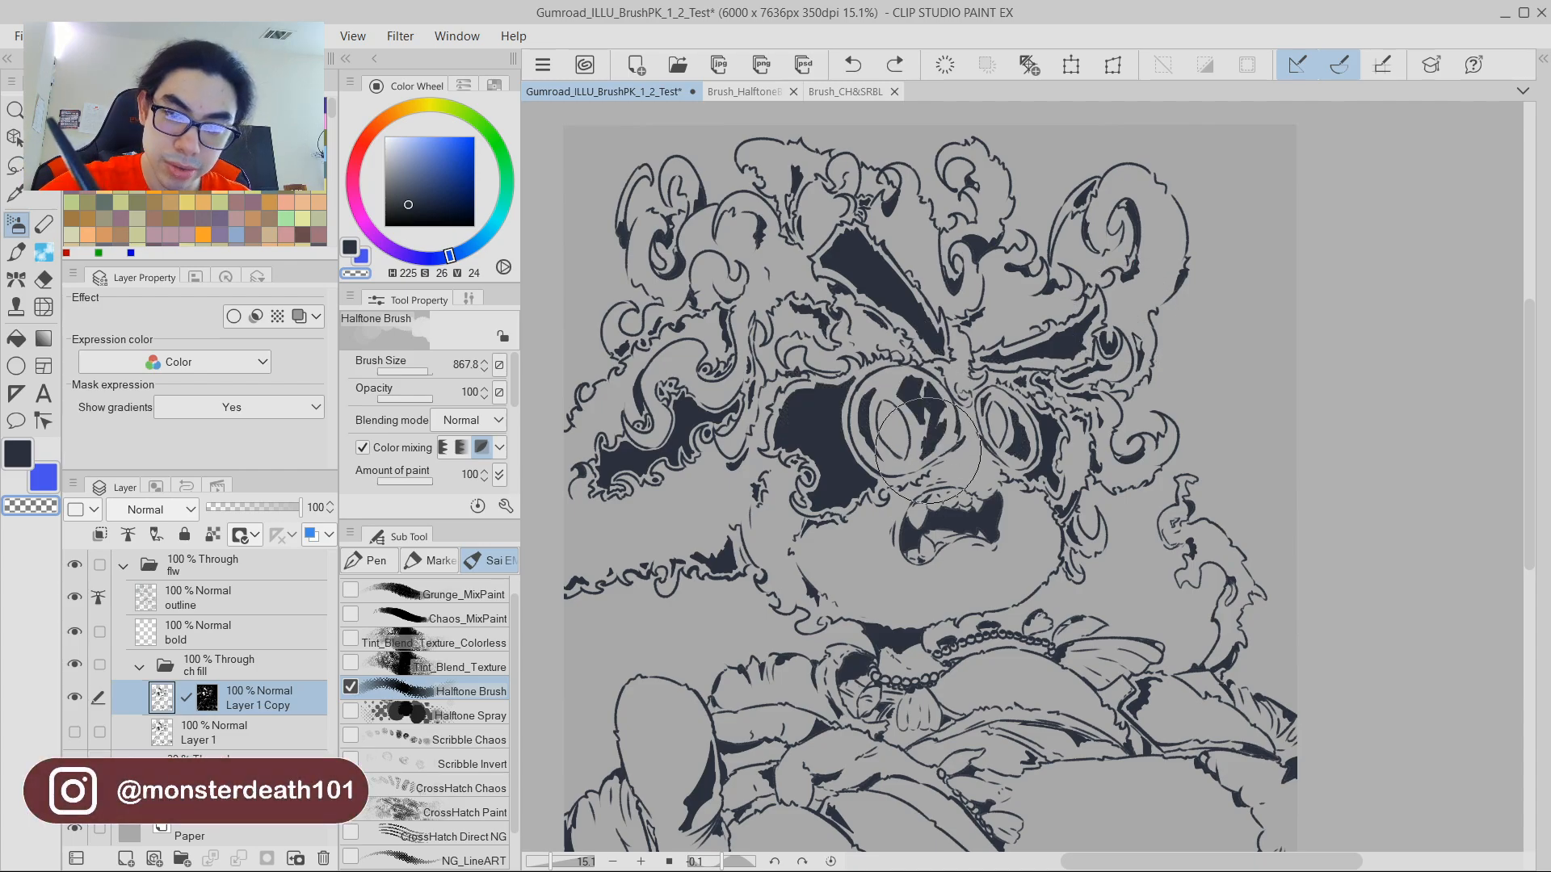
# Lasso-select the larger eye along the inside of its round outline.
pyautogui.scroll(3, 954, 375)
pyautogui.scroll(-2, 951, 382)
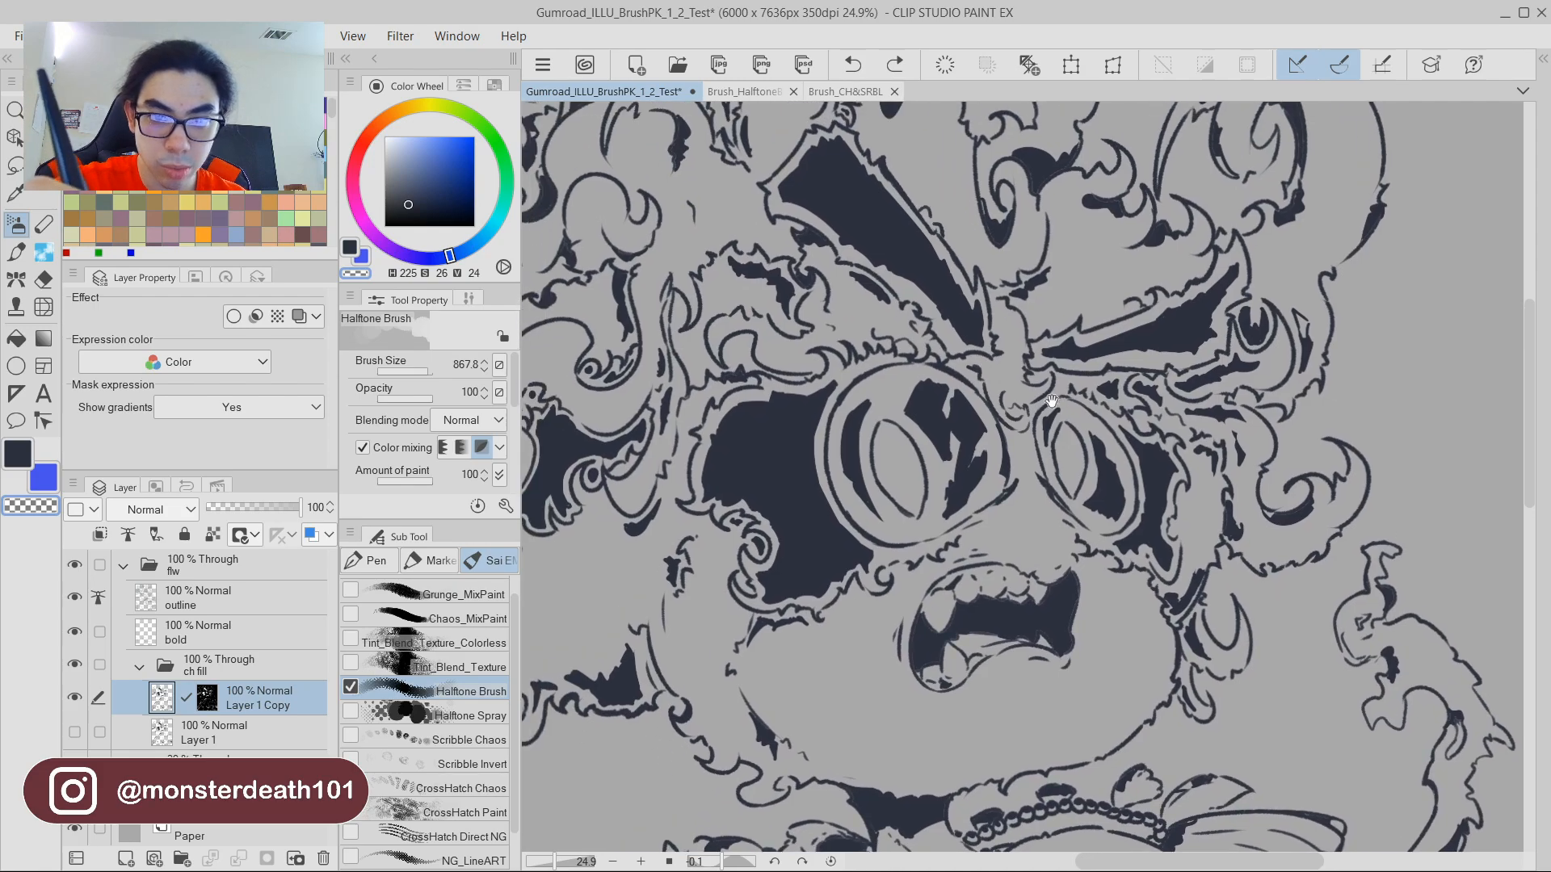
pyautogui.press('m')
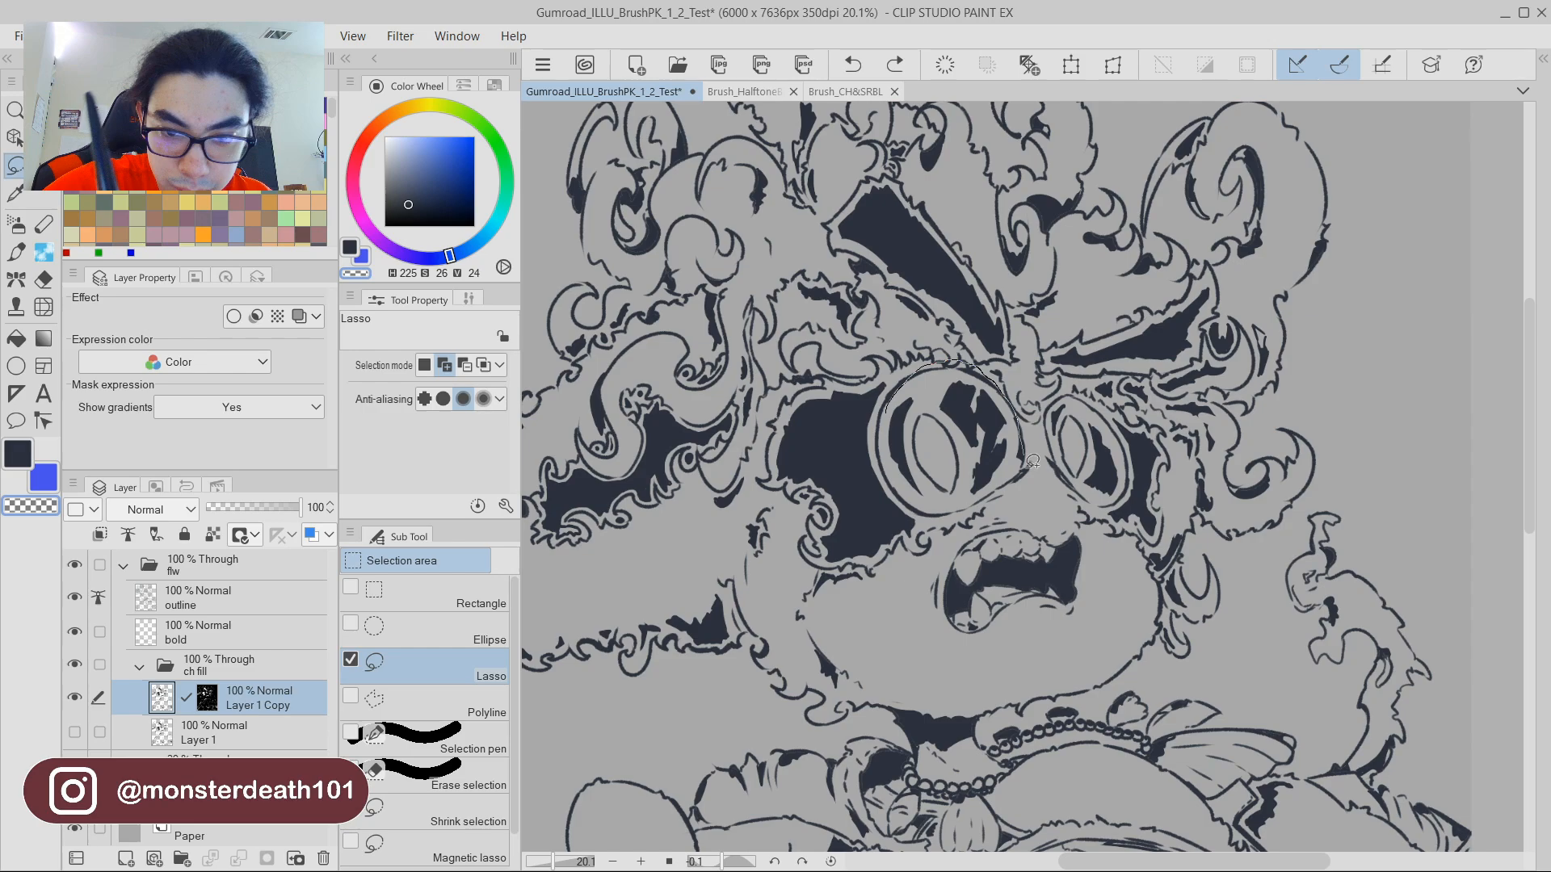
pyautogui.moveTo(1032, 463)
pyautogui.mouseDown()
pyautogui.moveTo(978, 517)
pyautogui.moveTo(925, 515)
pyautogui.moveTo(884, 470)
pyautogui.moveTo(887, 416)
pyautogui.mouseUp()
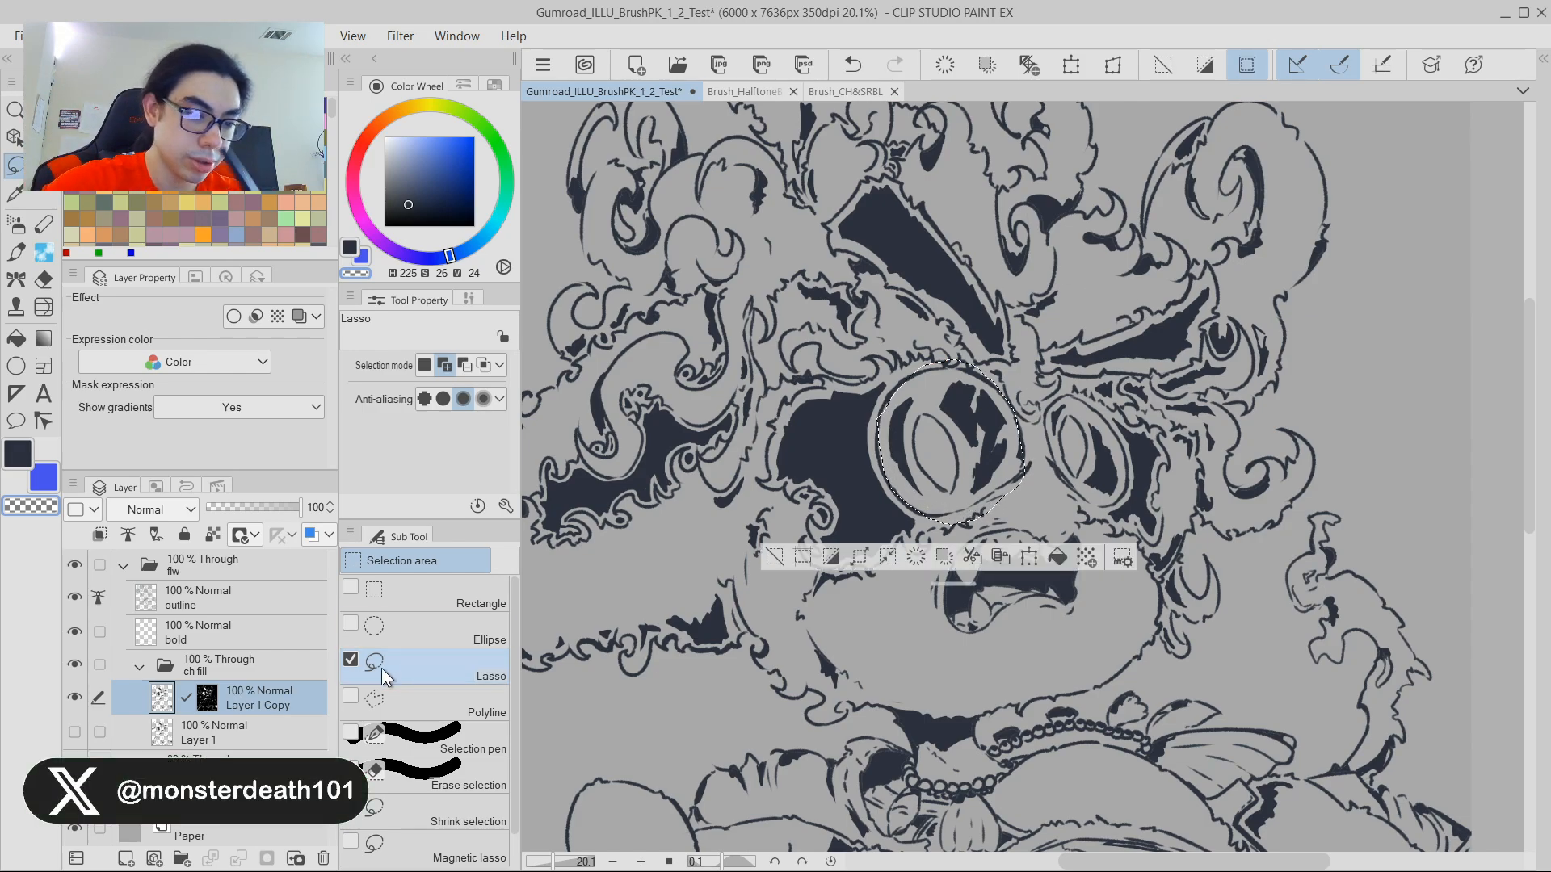
# Try erasing the dark fill inside the selected larger eye with the Halftone Brush at sizes 867.8 and 1283.9, undoing each attempt.
pyautogui.press('p')
pyautogui.moveTo(909, 464); pyautogui.dragTo(965, 408)
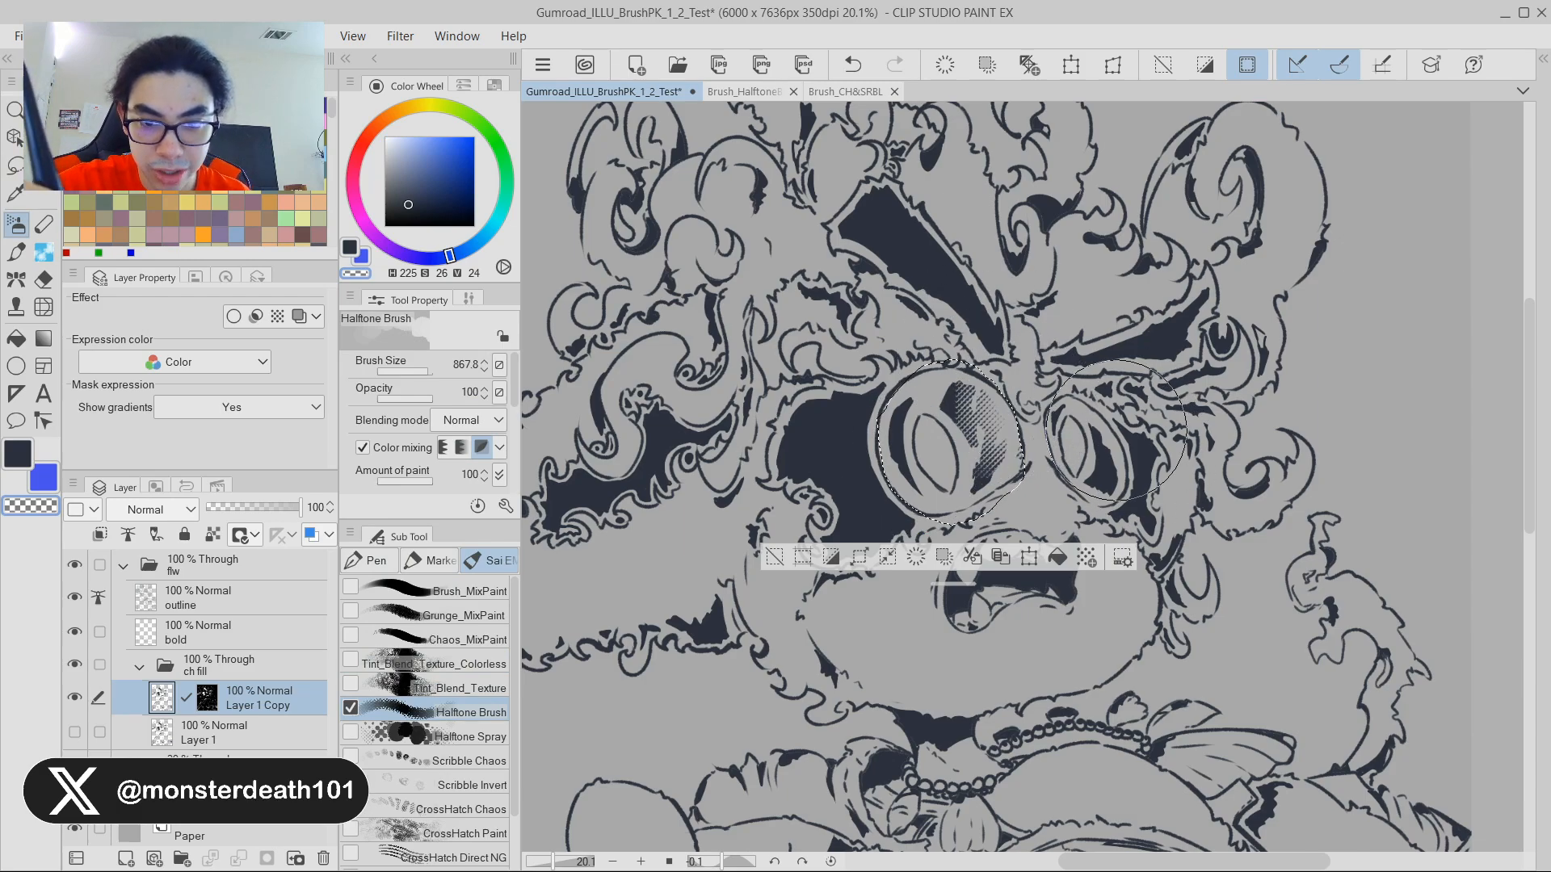
pyautogui.hotkey('ctrl', 'z')
pyautogui.moveTo(1043, 419)
pyautogui.mouseDown()
pyautogui.moveTo(1076, 432)
pyautogui.moveTo(1046, 412)
pyautogui.mouseUp()
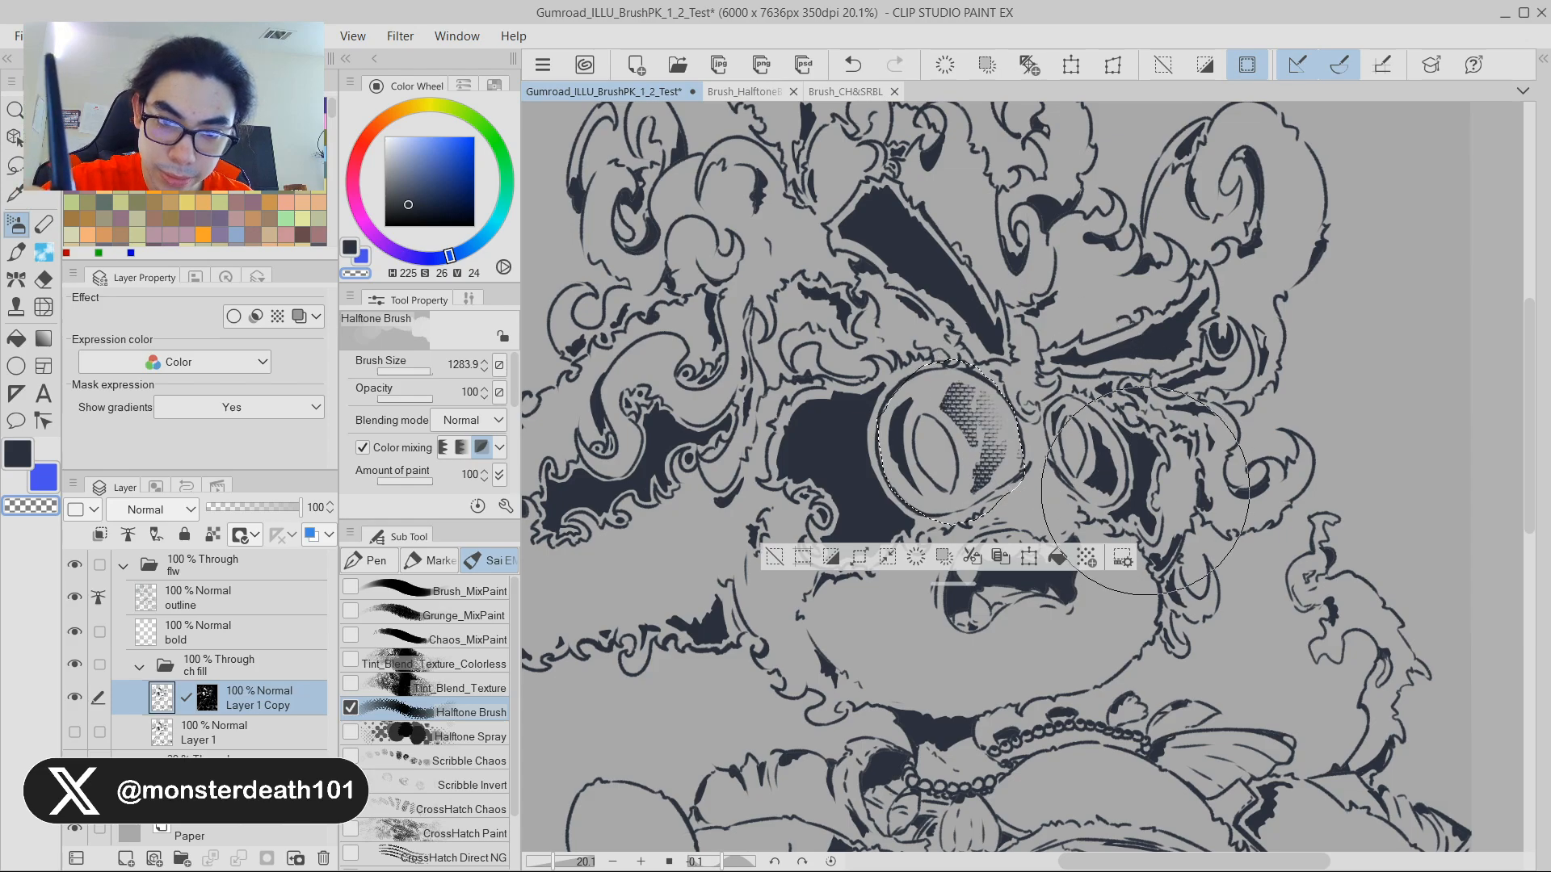
pyautogui.hotkey('ctrl', 'z')
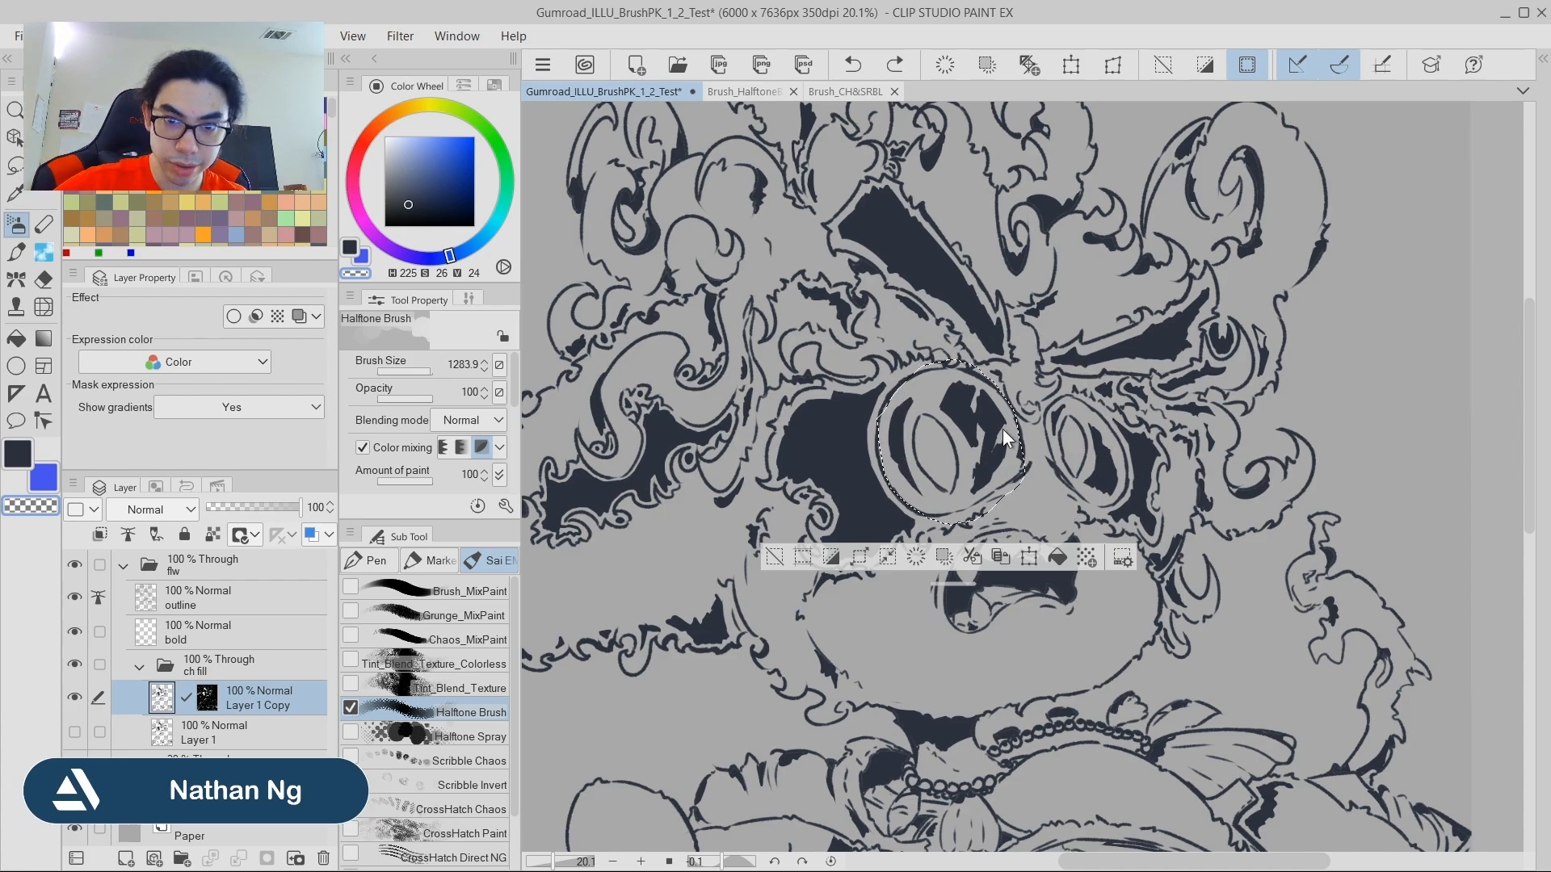
# Clear the fill inside the selected larger eye, repaint it with the Halftone Brush in dark colour at size 756.3, and deselect.
pyautogui.hotkey('ctrl', 'y')
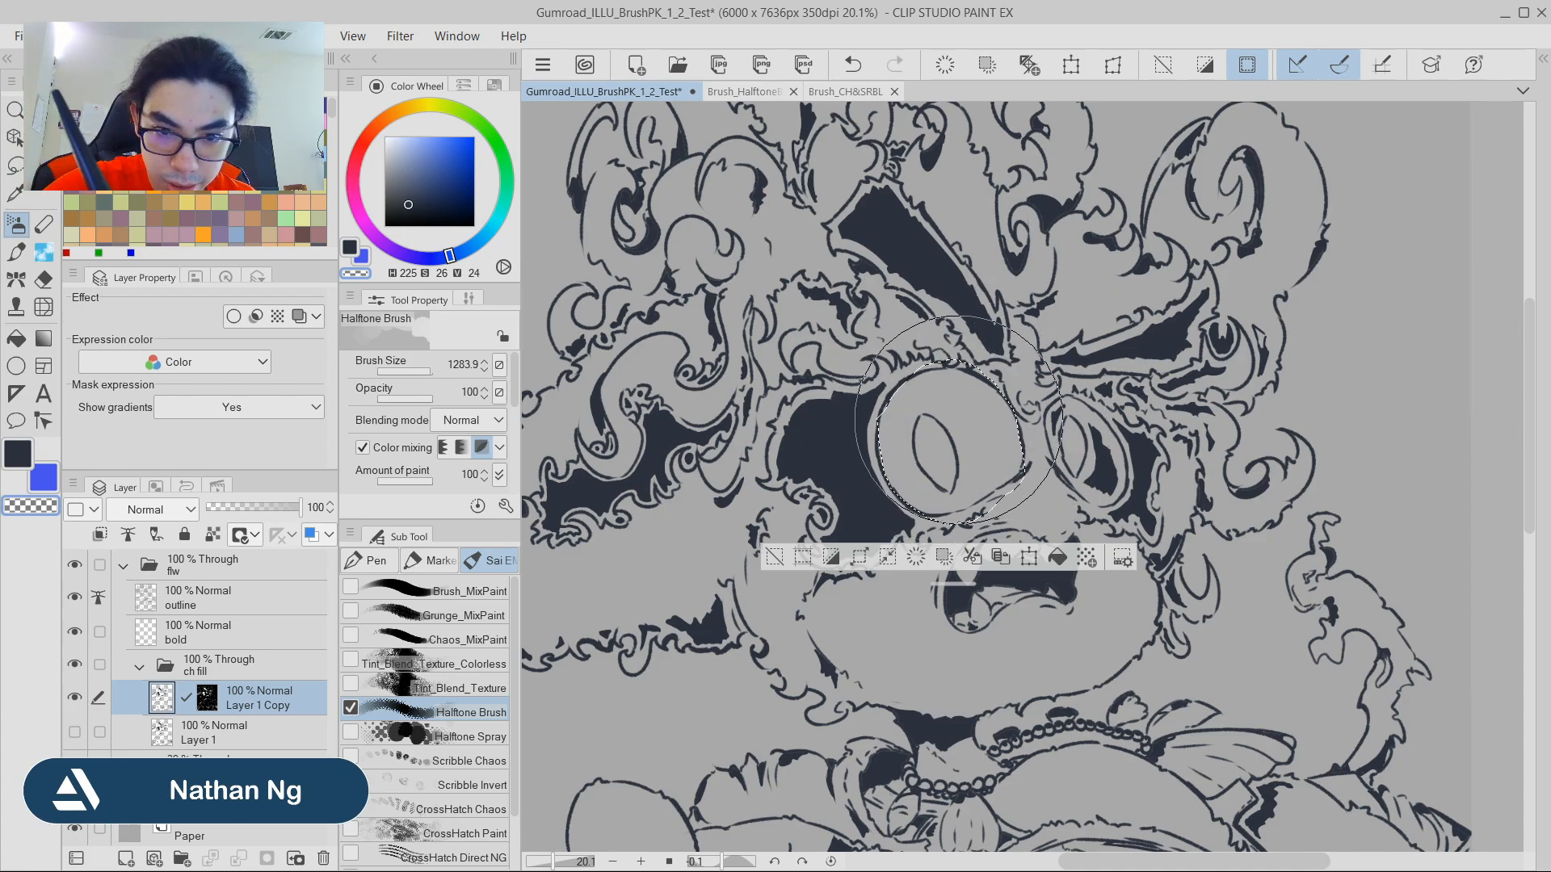
pyautogui.moveTo(944, 442); pyautogui.dragTo(1042, 368)
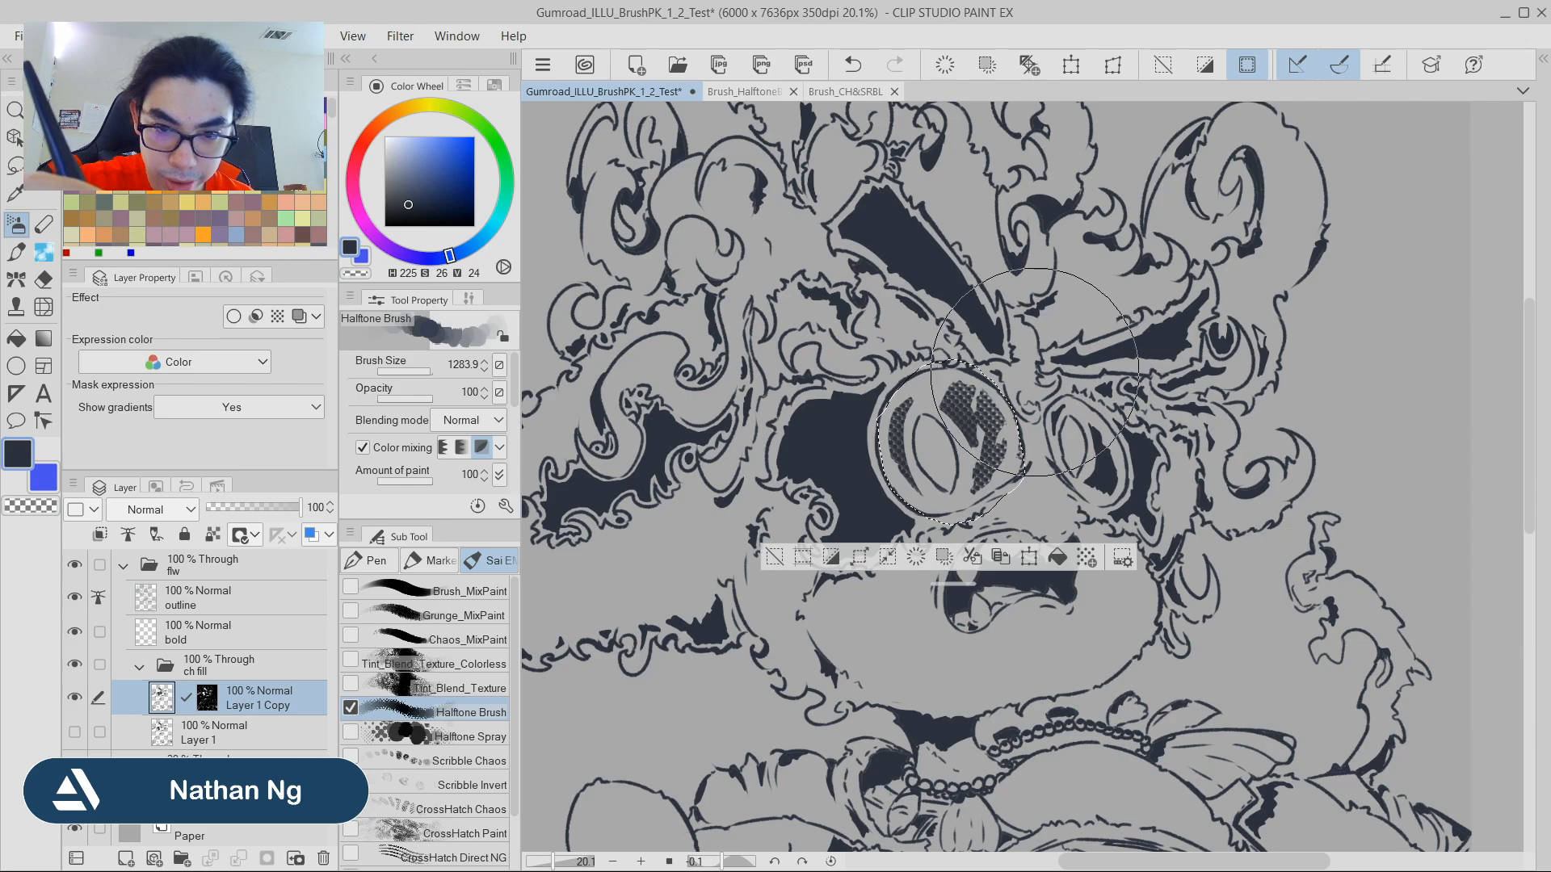
pyautogui.moveTo(1143, 299)
pyautogui.mouseDown()
pyautogui.moveTo(1145, 246)
pyautogui.moveTo(1157, 251)
pyautogui.mouseUp()
pyautogui.hotkey('ctrl', 'z')
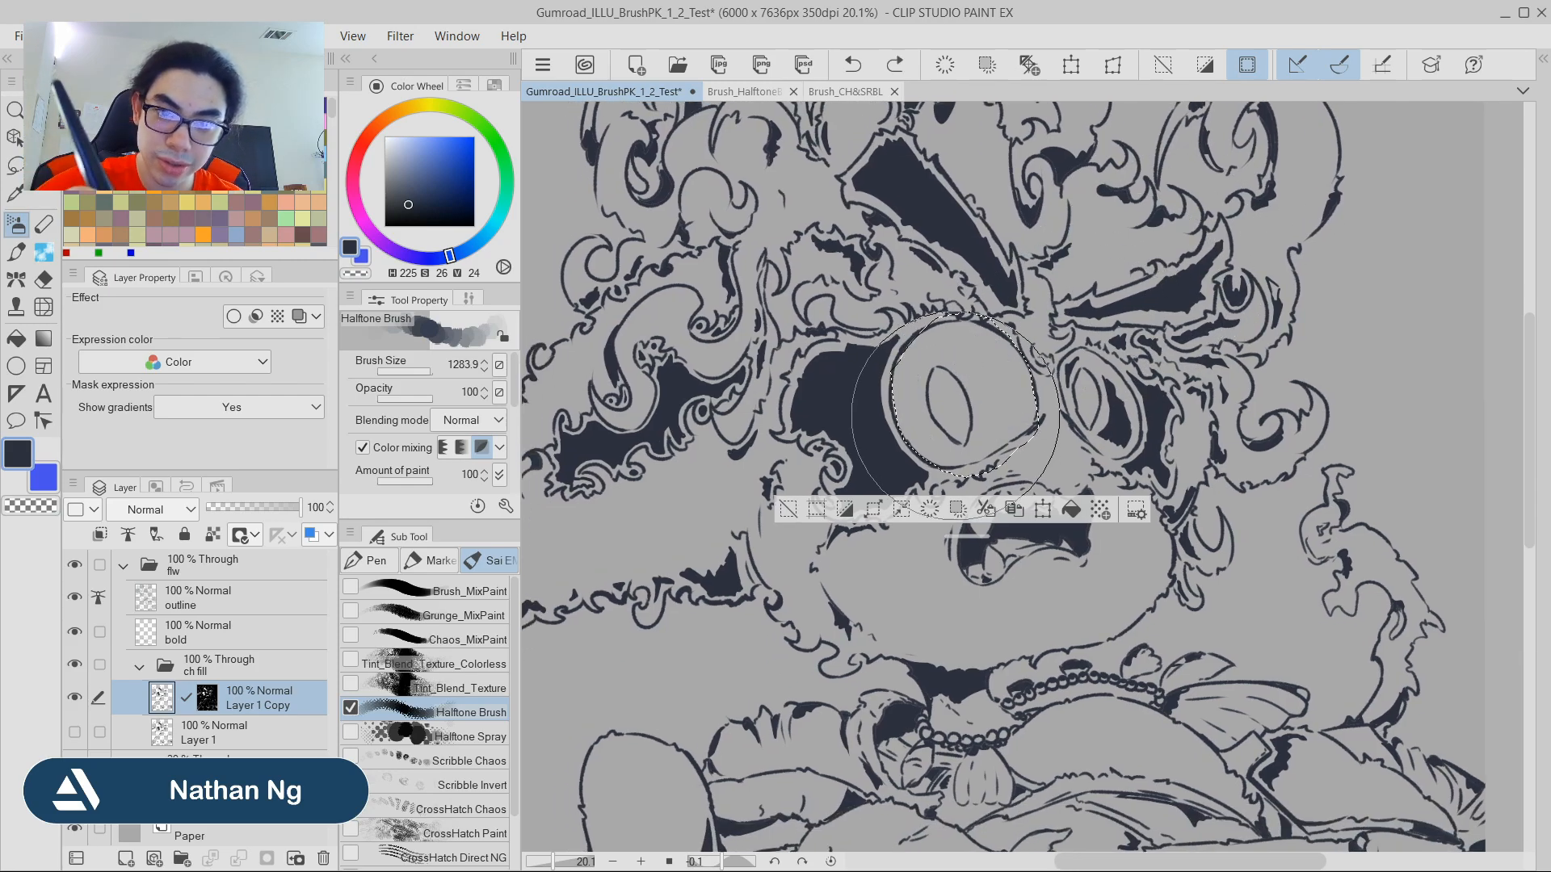
pyautogui.moveTo(939, 388); pyautogui.dragTo(898, 389)
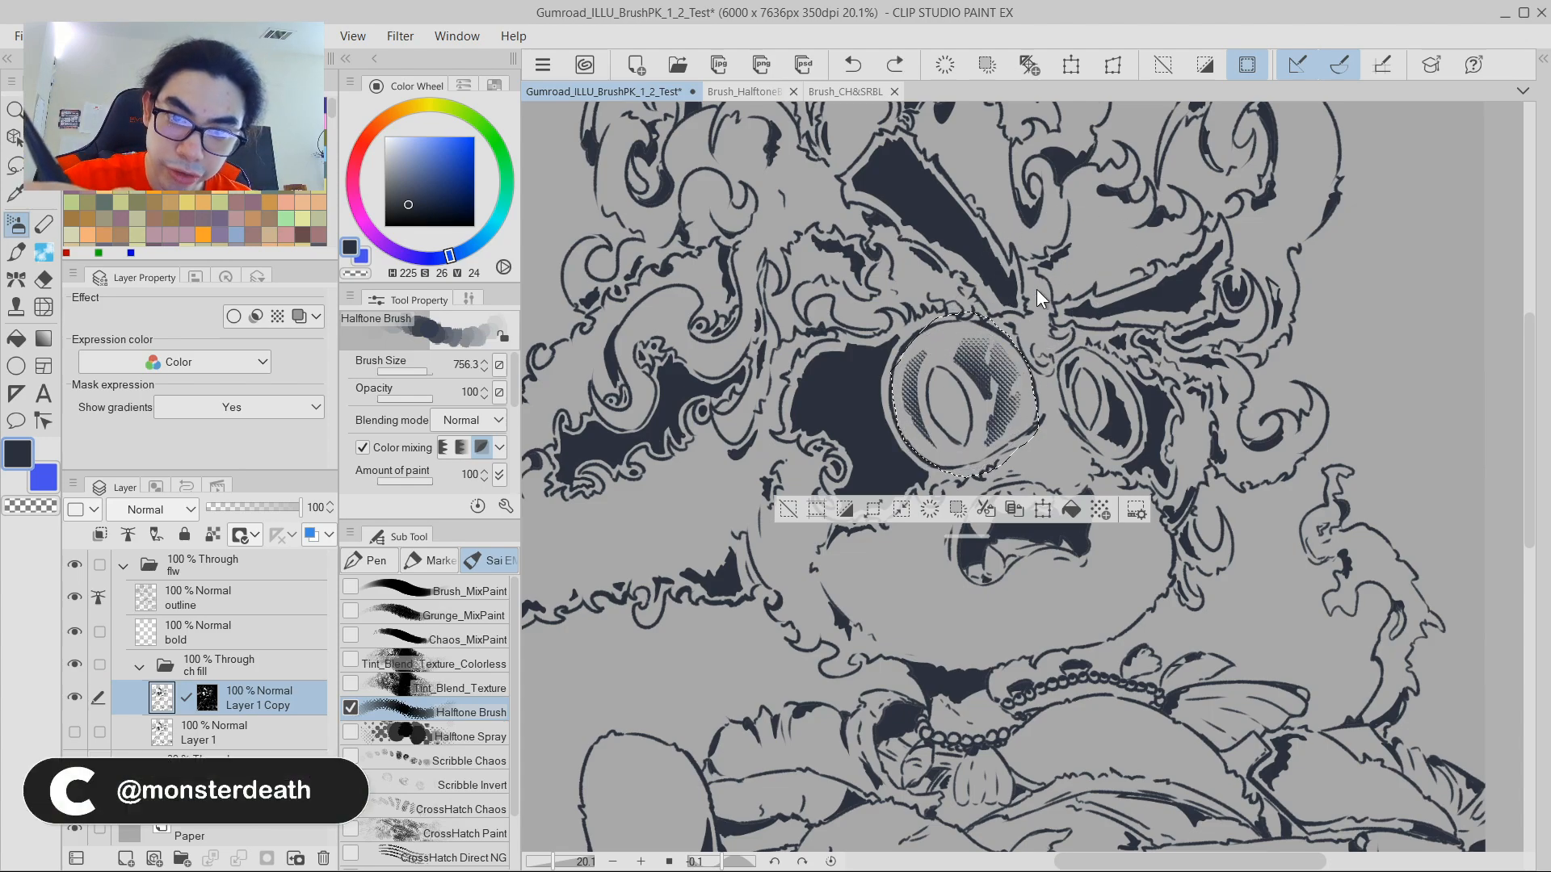
pyautogui.scroll(-5, 1185, 291)
pyautogui.moveTo(1263, 294); pyautogui.dragTo(1163, 271)
pyautogui.scroll(4, 1069, 324)
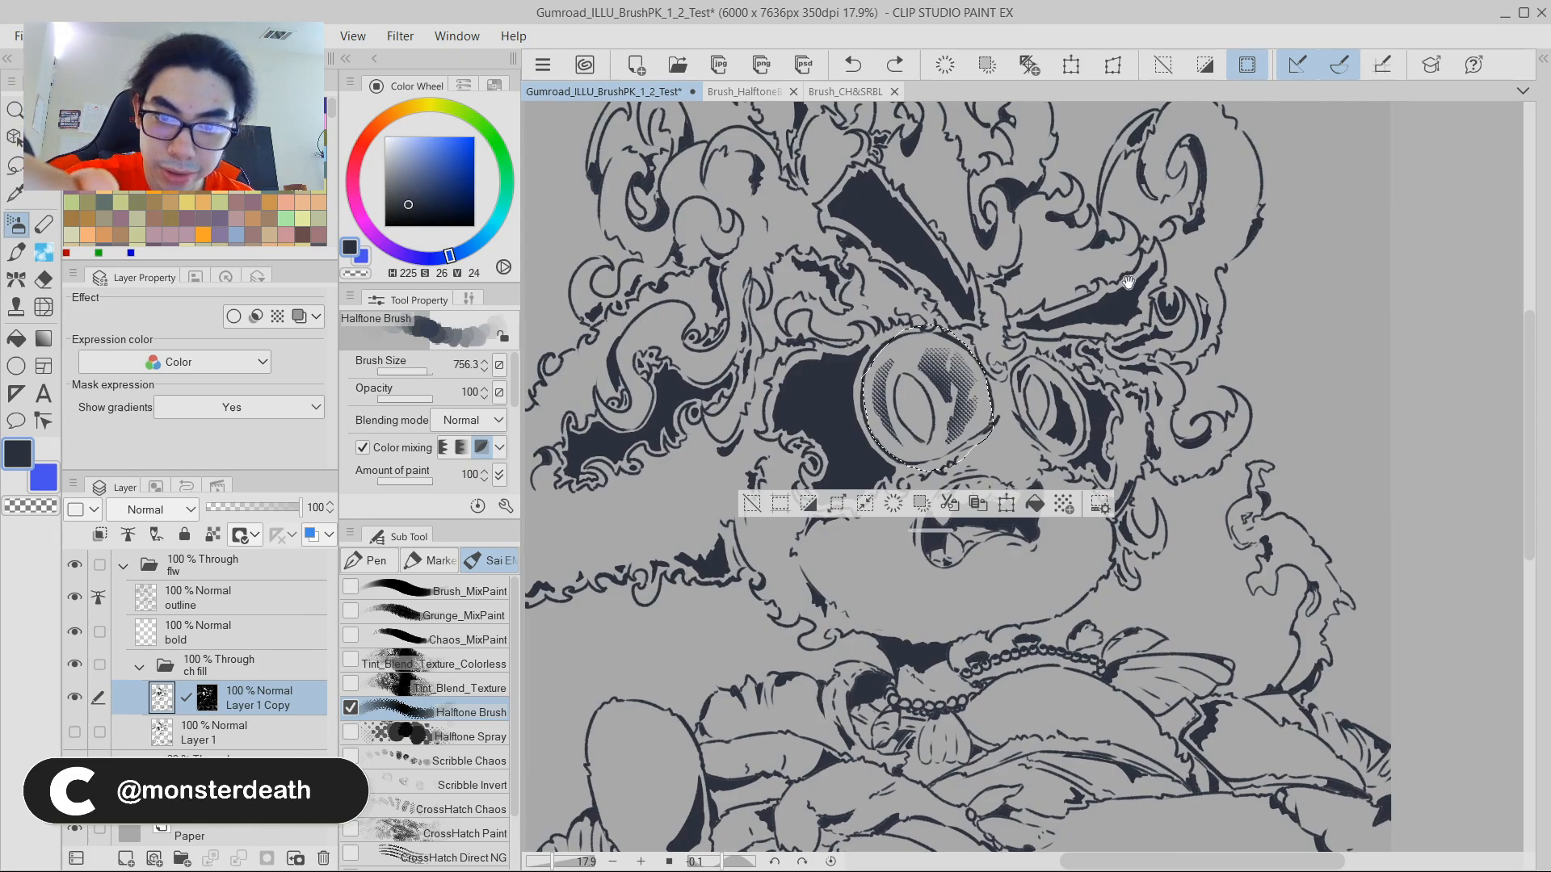
pyautogui.moveTo(1129, 281); pyautogui.dragTo(1135, 323)
pyautogui.moveTo(1104, 392); pyautogui.dragTo(982, 319)
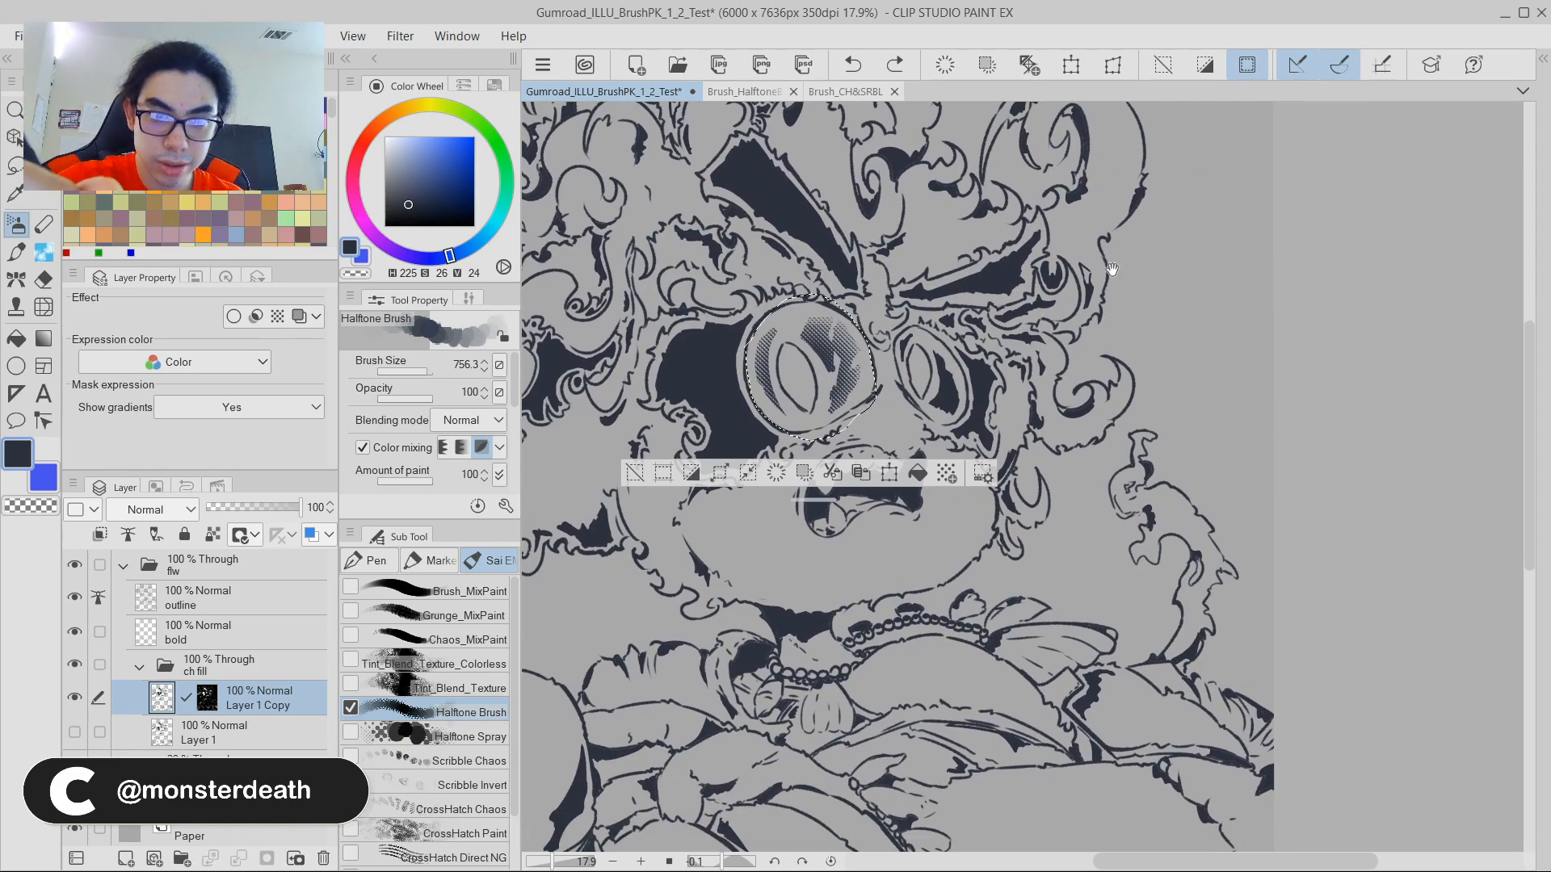
pyautogui.moveTo(1111, 270); pyautogui.dragTo(1145, 319)
pyautogui.hotkey('ctrl', 'd')
# Lasso-select the smaller eye along its outline and clear the dark fill inside the selection.
pyautogui.scroll(-3, 1191, 332)
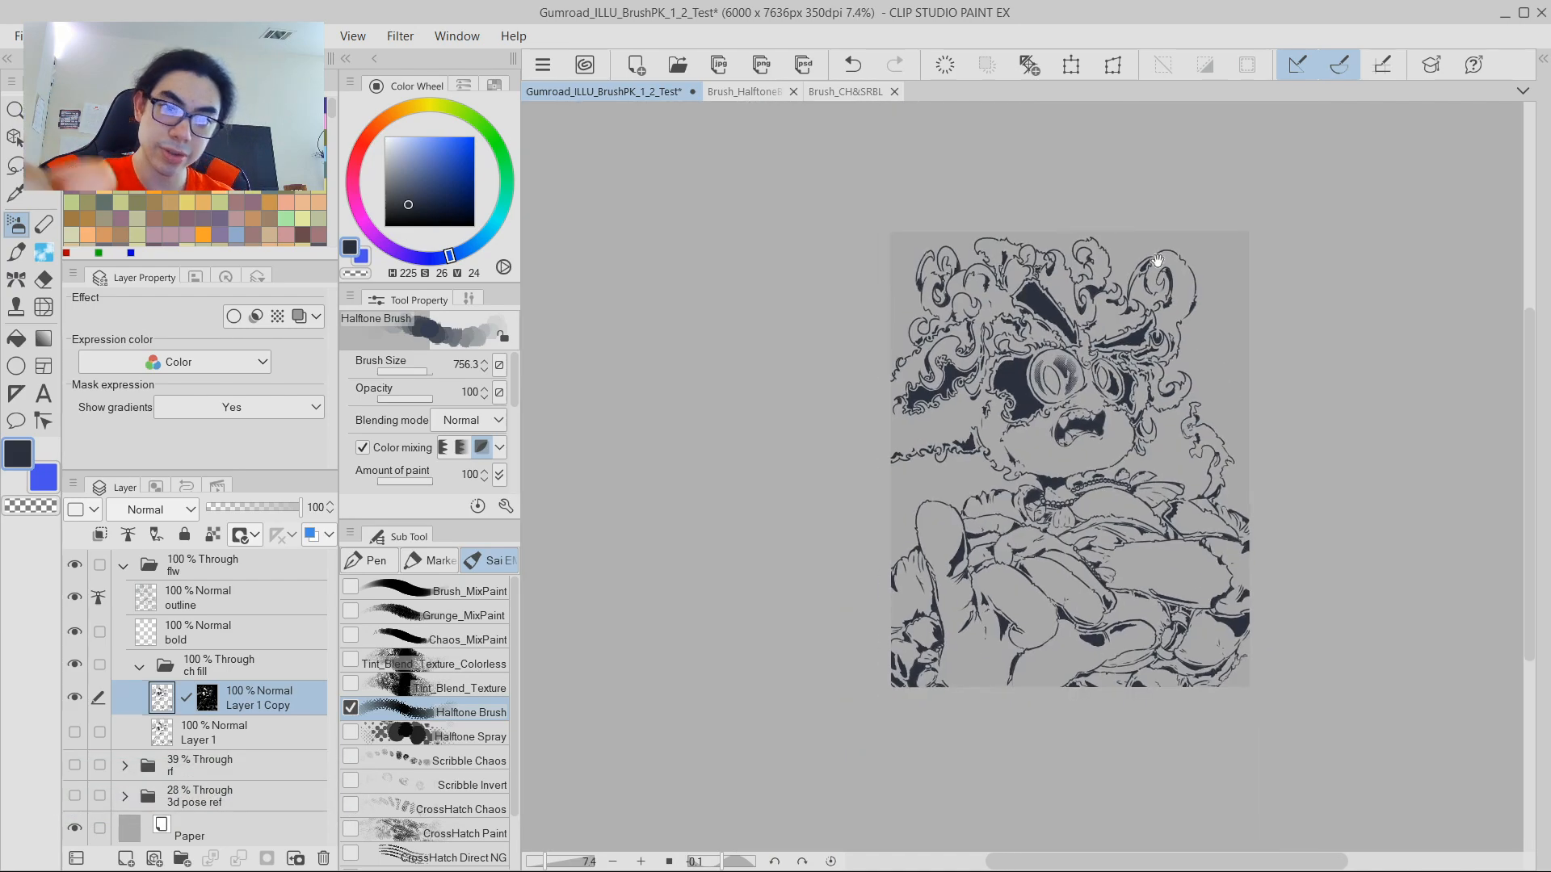
pyautogui.scroll(3, 1139, 353)
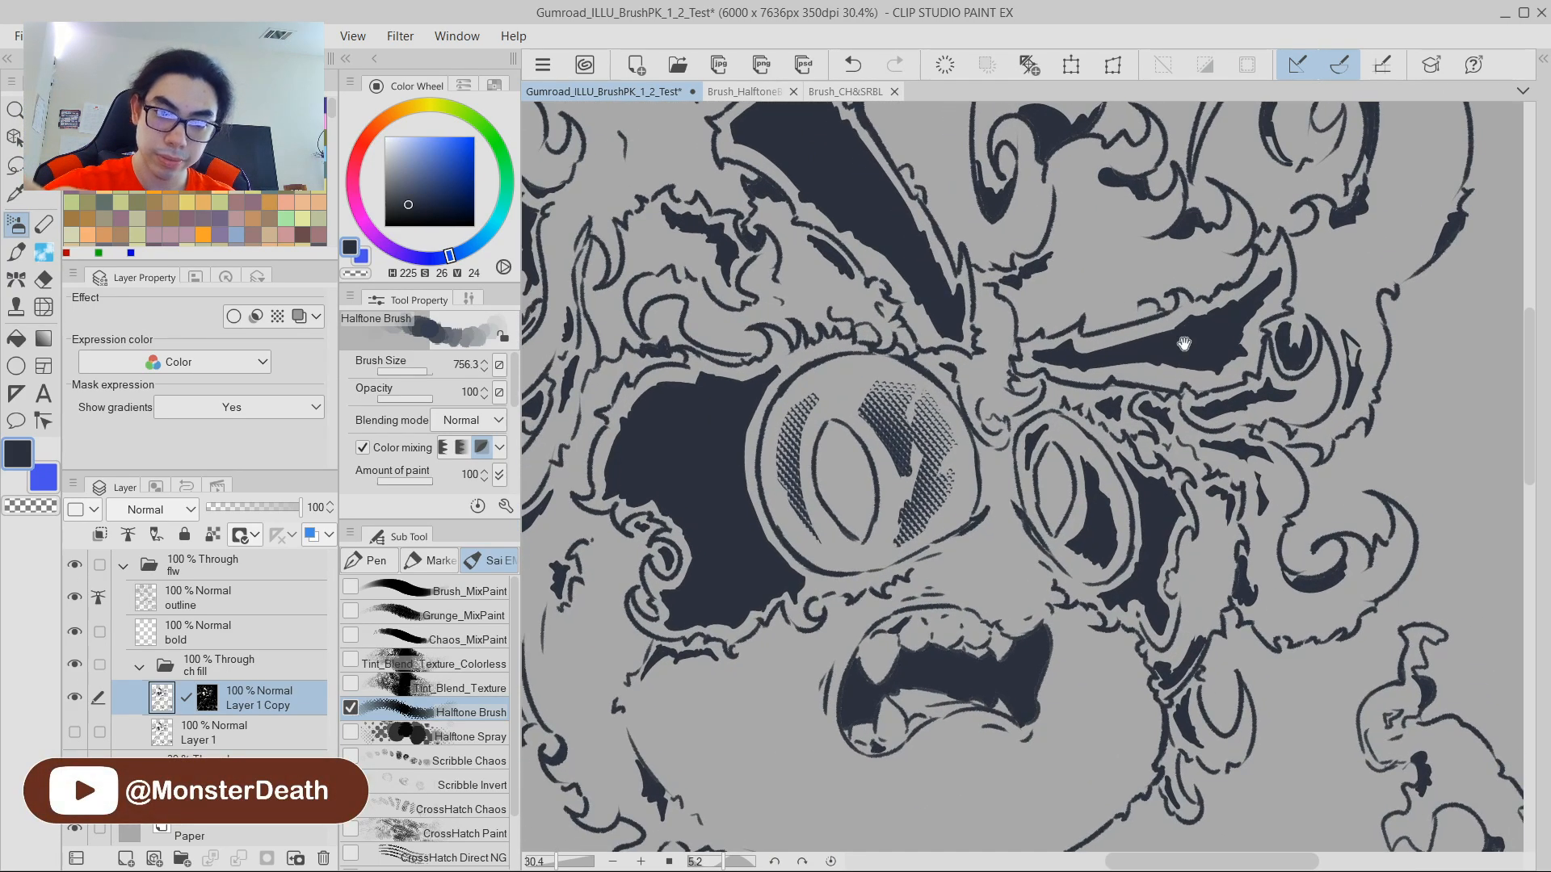
pyautogui.moveTo(1205, 324); pyautogui.dragTo(1221, 352)
pyautogui.scroll(-3, 1145, 332)
pyautogui.scroll(2, 1179, 279)
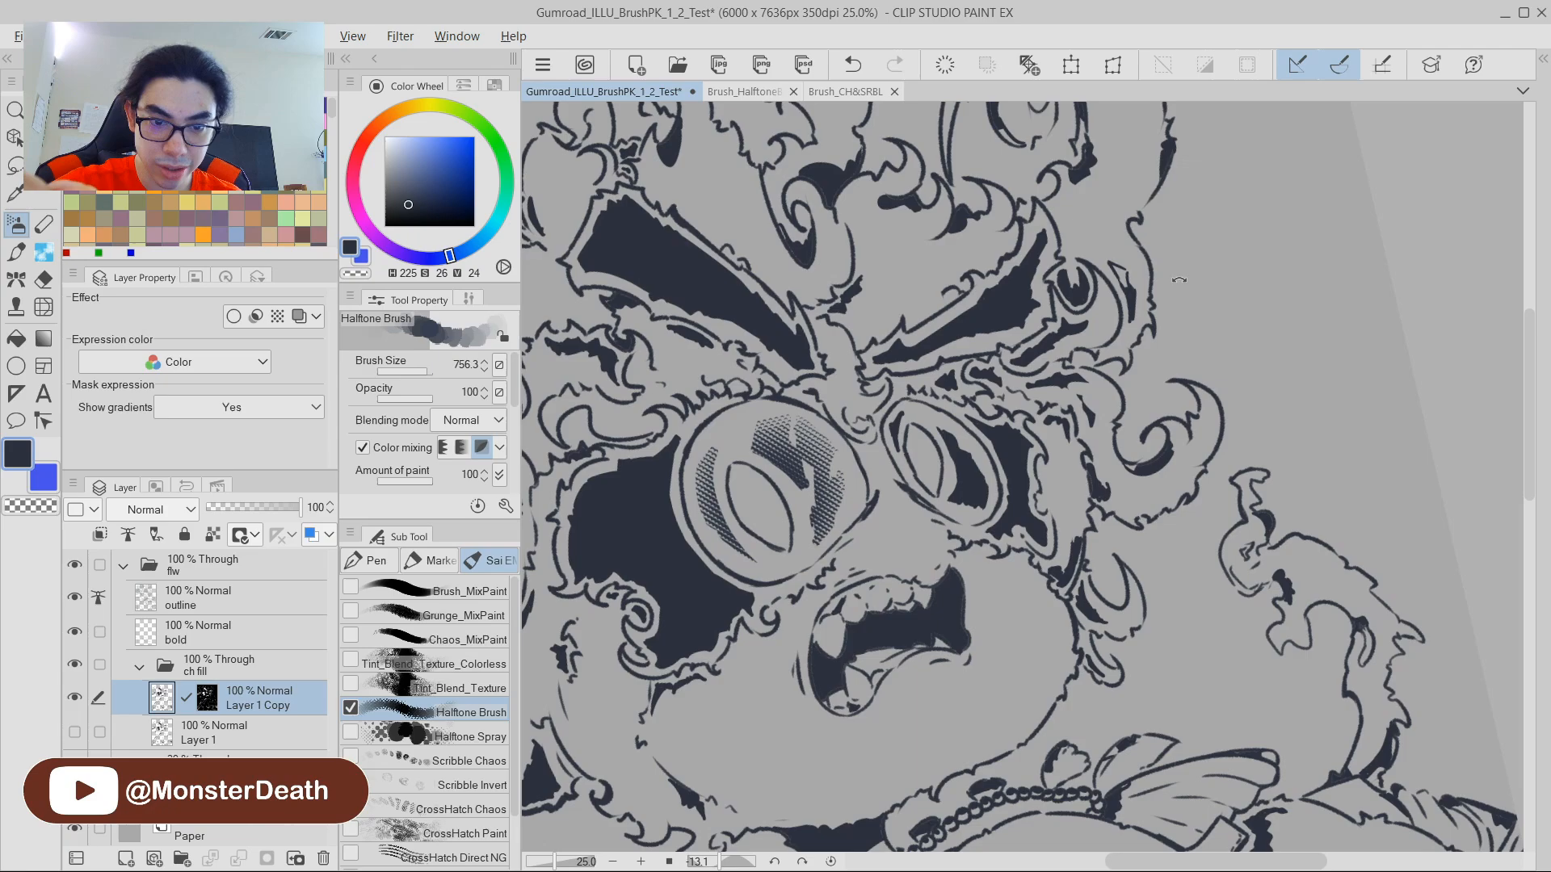
pyautogui.moveTo(1179, 280); pyautogui.dragTo(1123, 247)
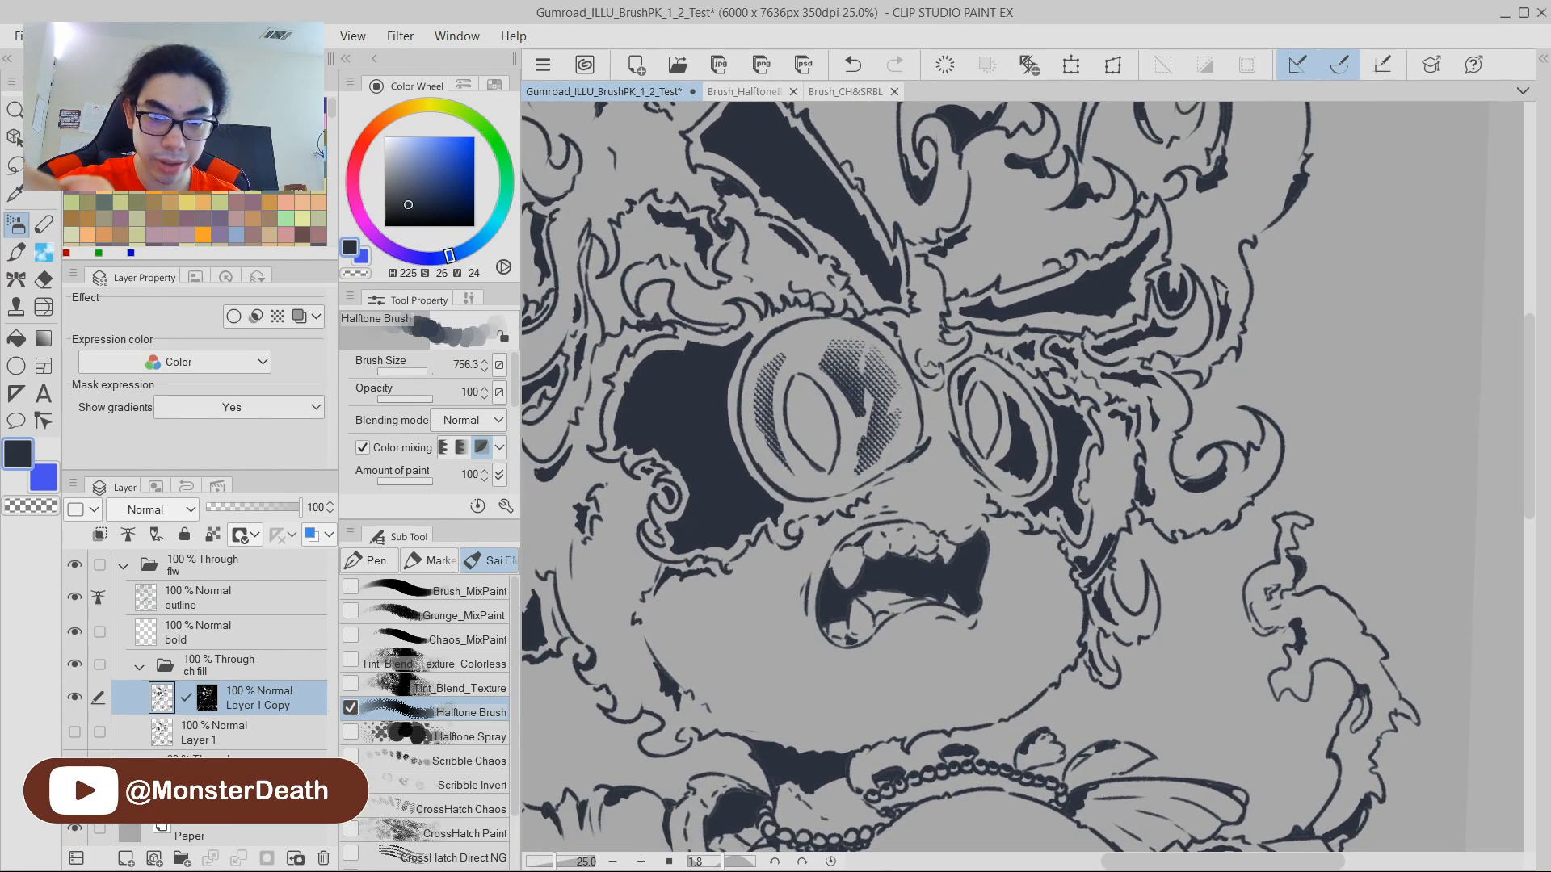
pyautogui.press('m')
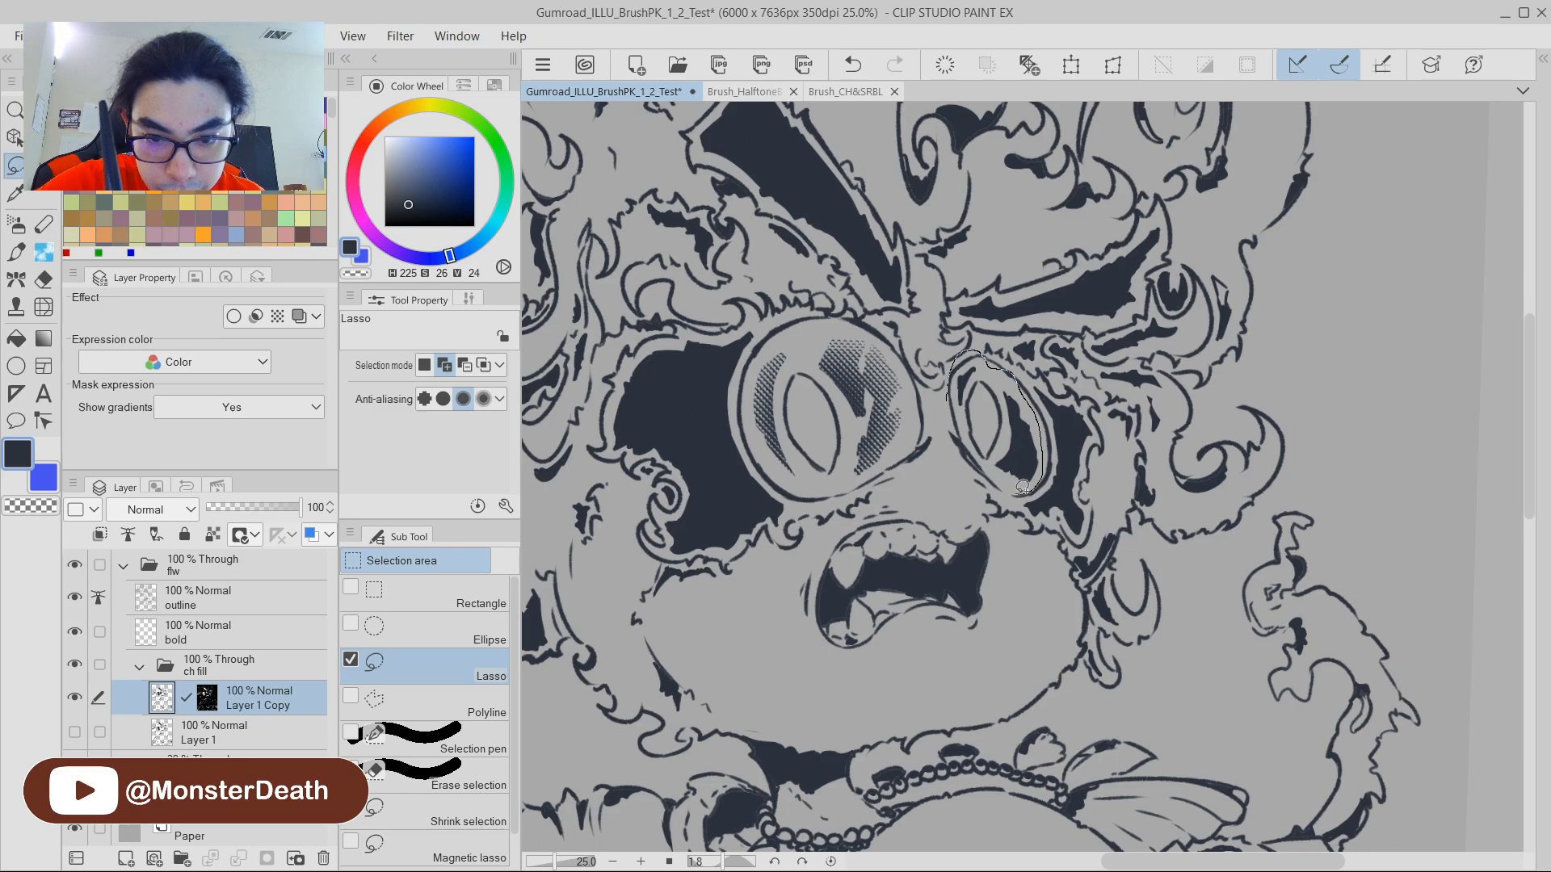
pyautogui.moveTo(964, 430); pyautogui.dragTo(959, 373)
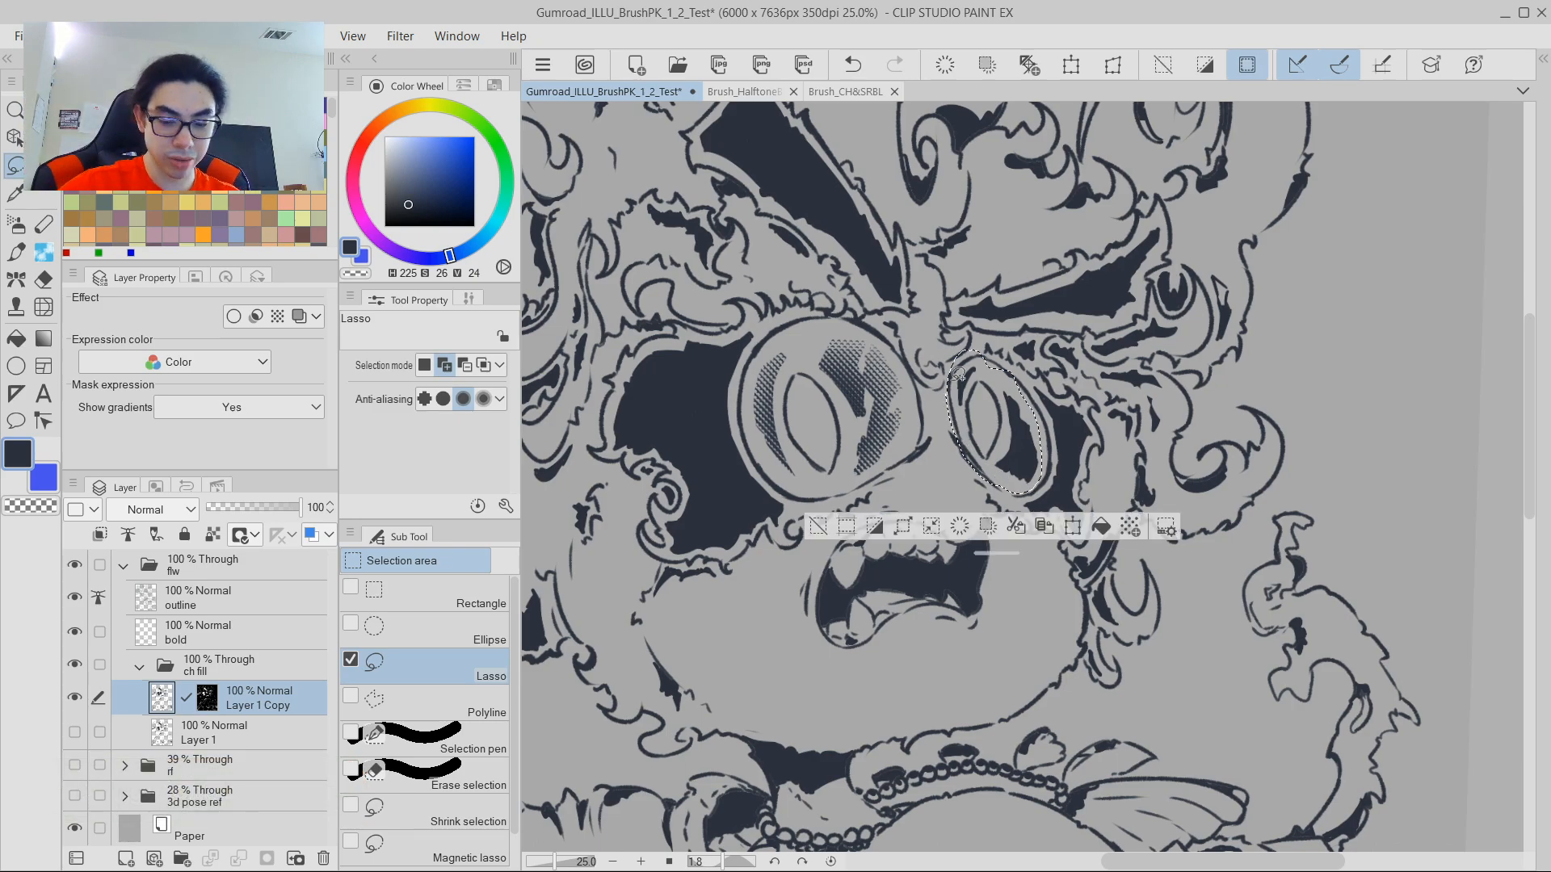
pyautogui.press('Delete')
# Try repainting the smaller eye with the Halftone Brush in dark colour at size 756.3, and undo the stroke.
pyautogui.moveTo(1150, 244)
pyautogui.mouseDown()
pyautogui.moveTo(1161, 304)
pyautogui.moveTo(1190, 316)
pyautogui.mouseUp()
pyautogui.scroll(-2, 1192, 349)
pyautogui.moveTo(1224, 368); pyautogui.dragTo(1189, 331)
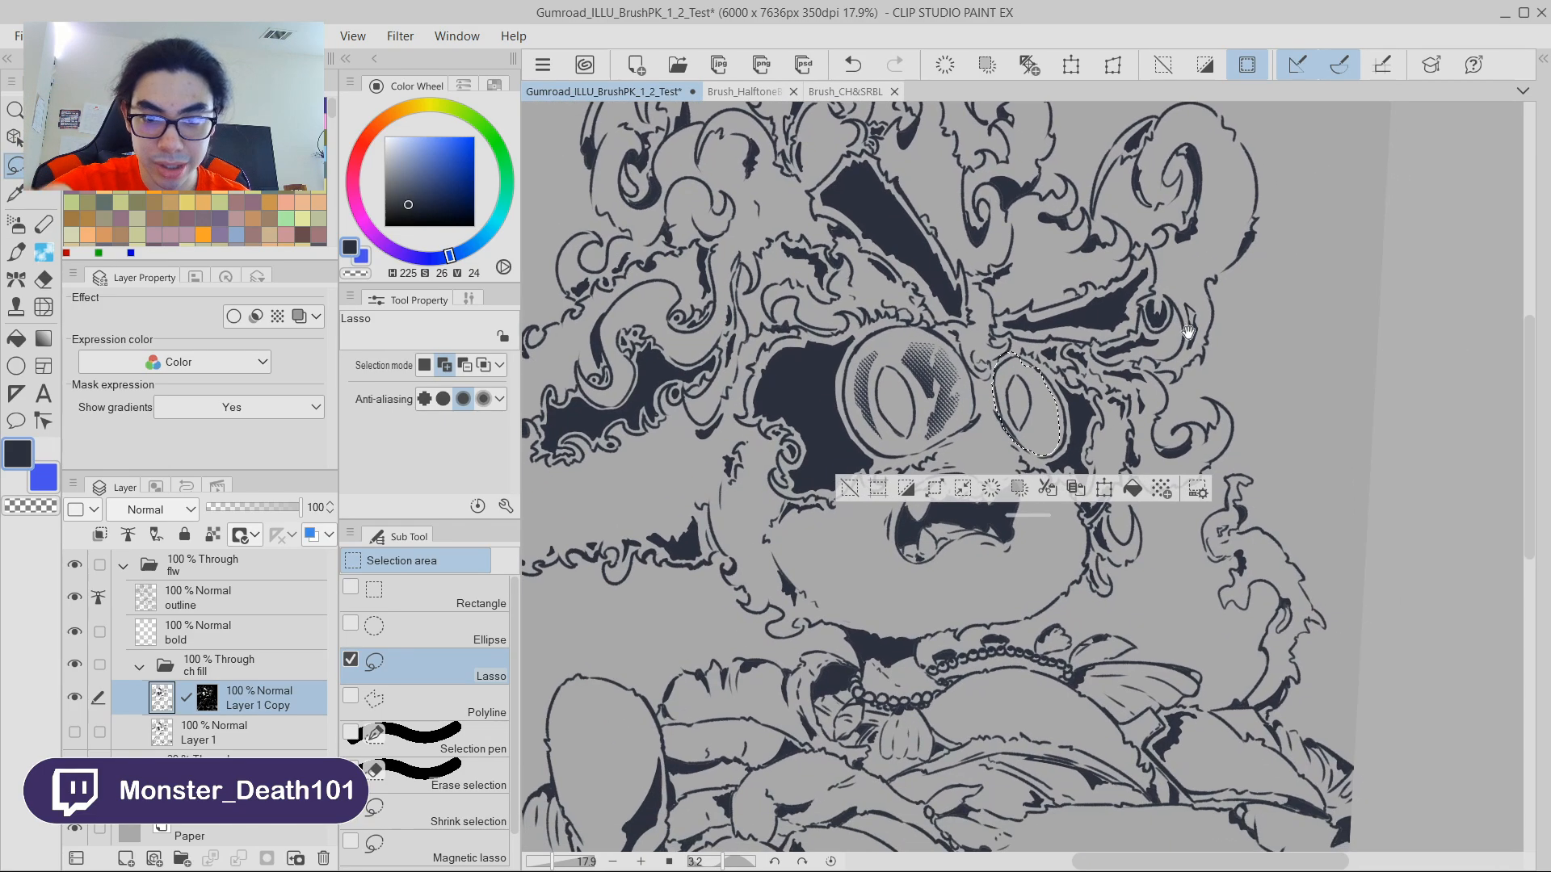
pyautogui.press('p')
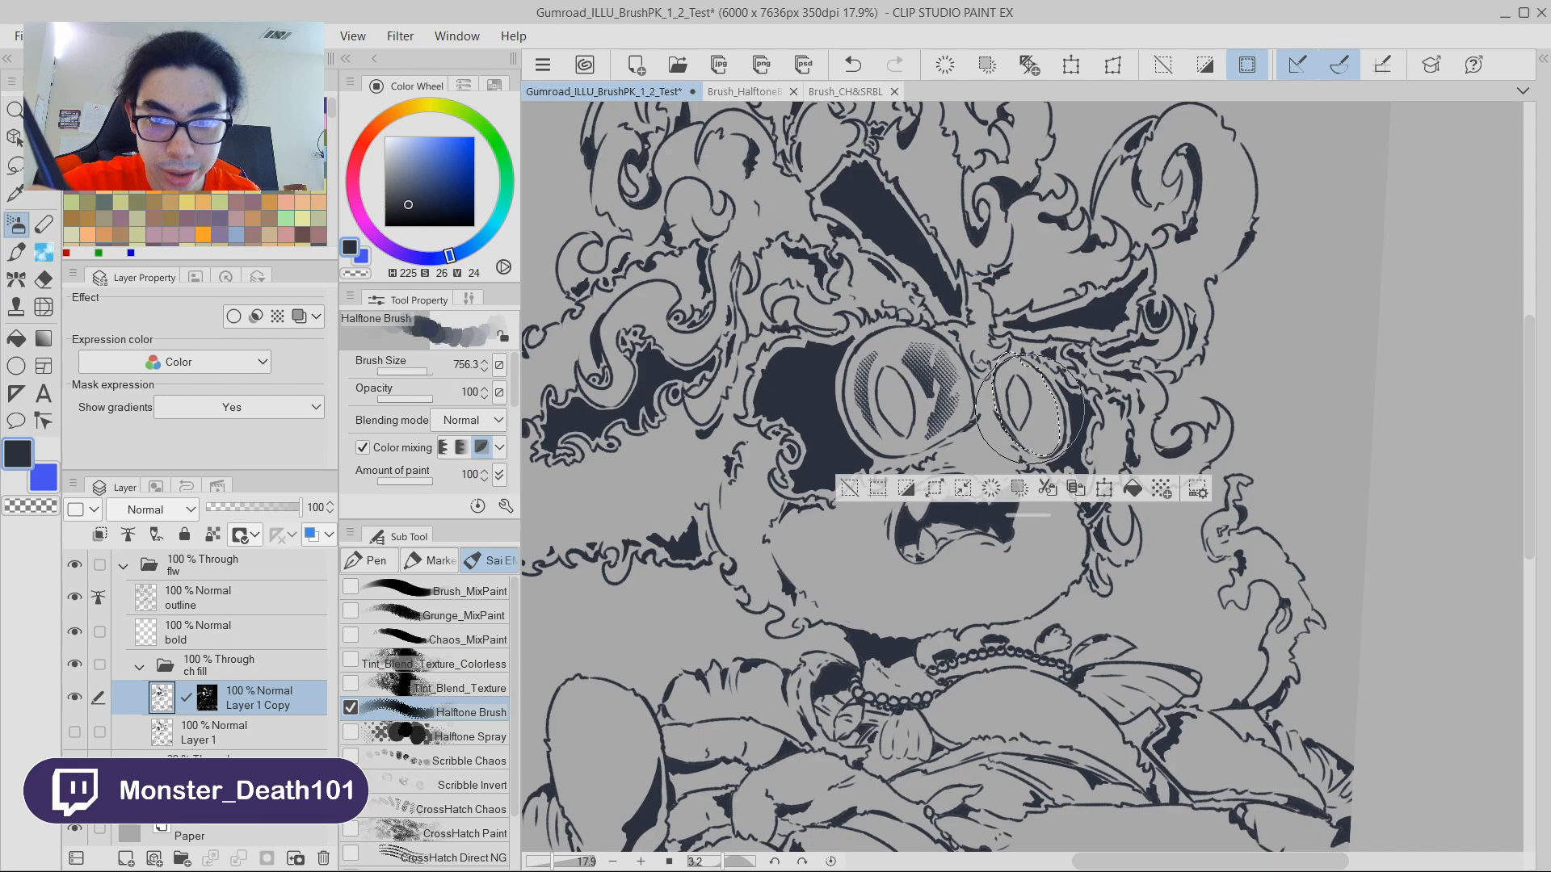
pyautogui.moveTo(1022, 408); pyautogui.dragTo(1103, 420)
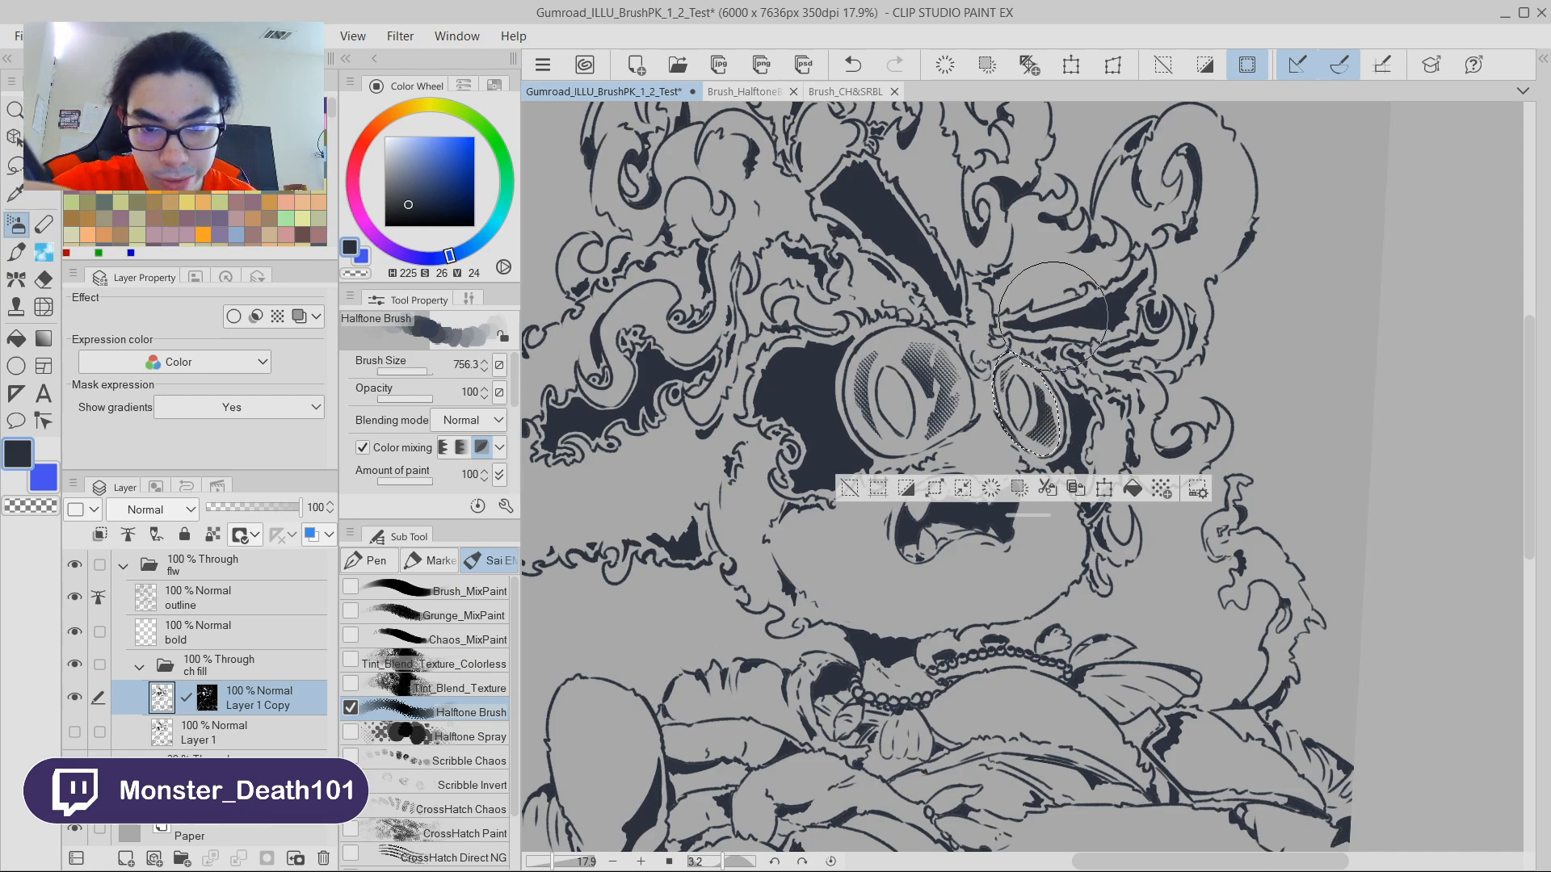
pyautogui.scroll(-2, 1202, 315)
pyautogui.moveTo(1203, 315)
pyautogui.mouseDown()
pyautogui.moveTo(1083, 359)
pyautogui.moveTo(1245, 302)
pyautogui.moveTo(1212, 290)
pyautogui.moveTo(1236, 256)
pyautogui.moveTo(1180, 291)
pyautogui.moveTo(1169, 317)
pyautogui.moveTo(1187, 277)
pyautogui.mouseUp()
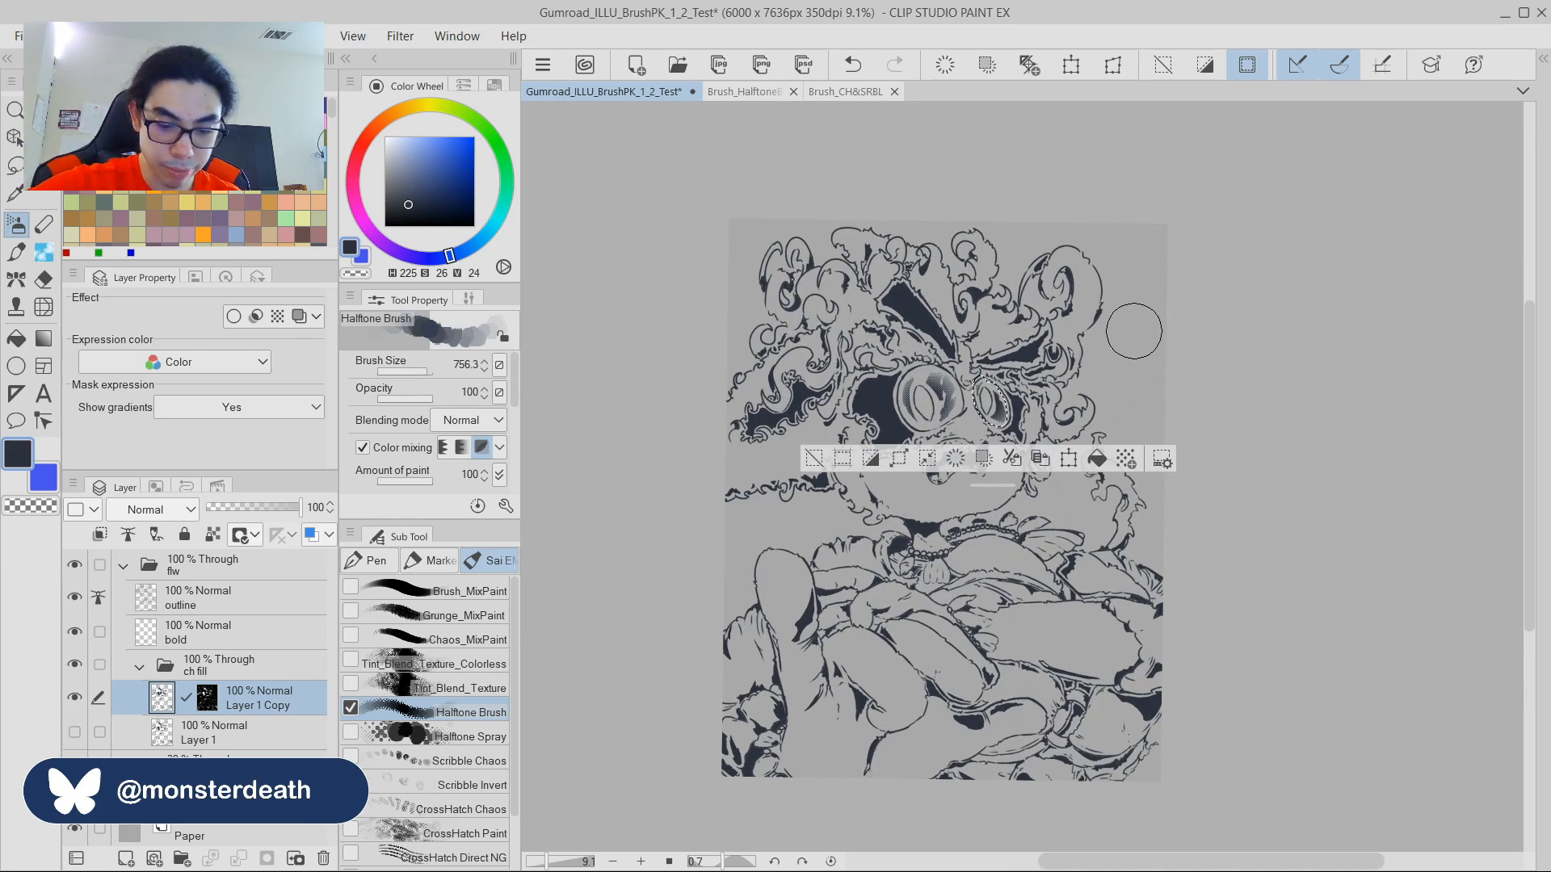
pyautogui.scroll(2, 1134, 332)
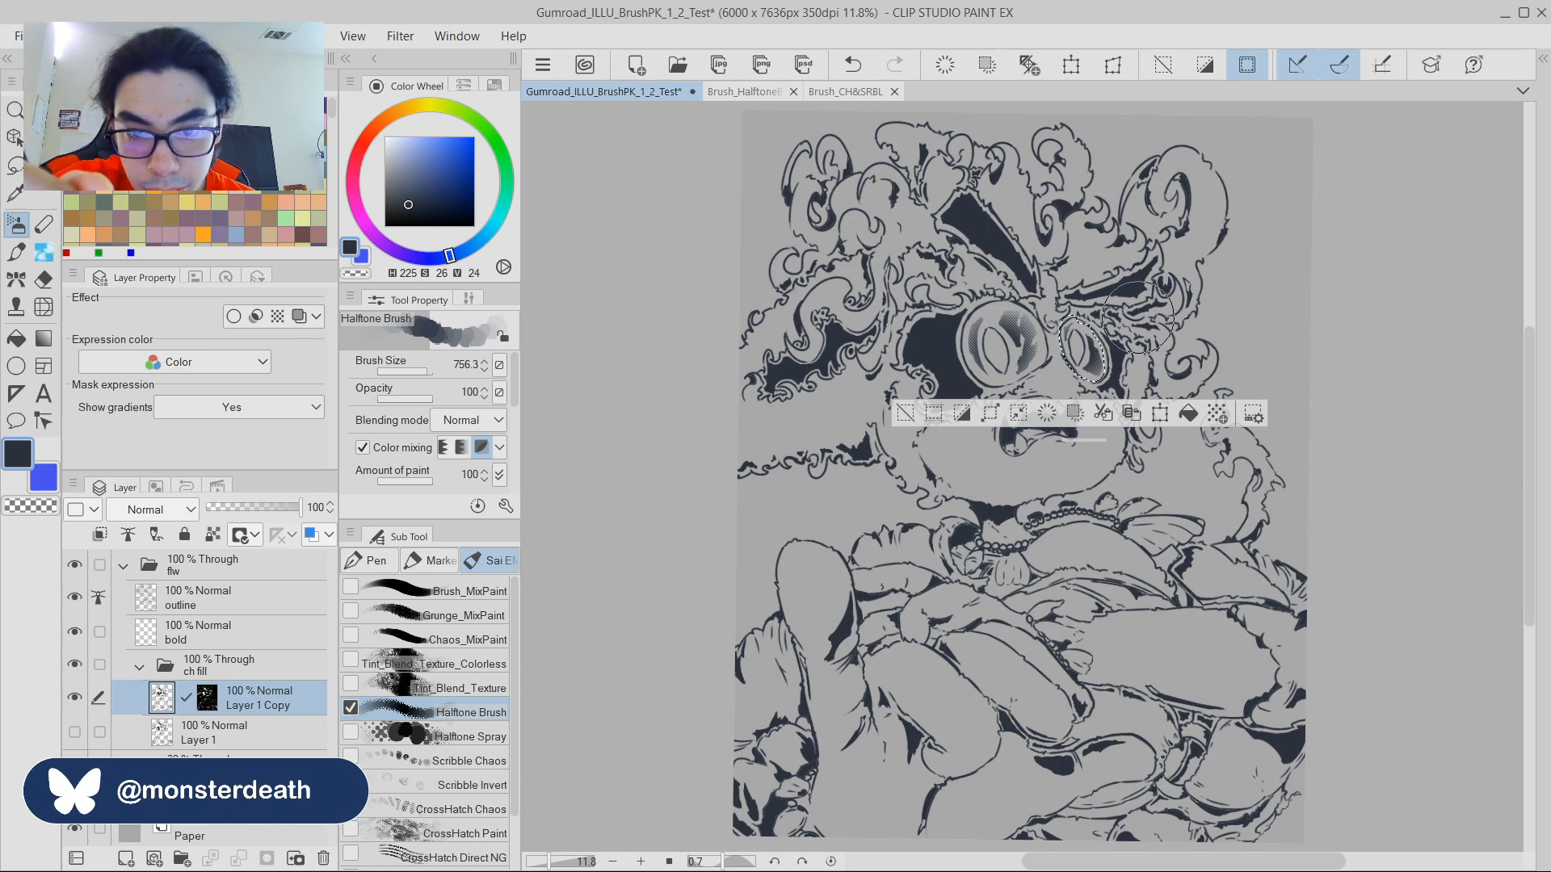
pyautogui.moveTo(1305, 249); pyautogui.dragTo(1268, 254)
pyautogui.hotkey('ctrl', 'z')
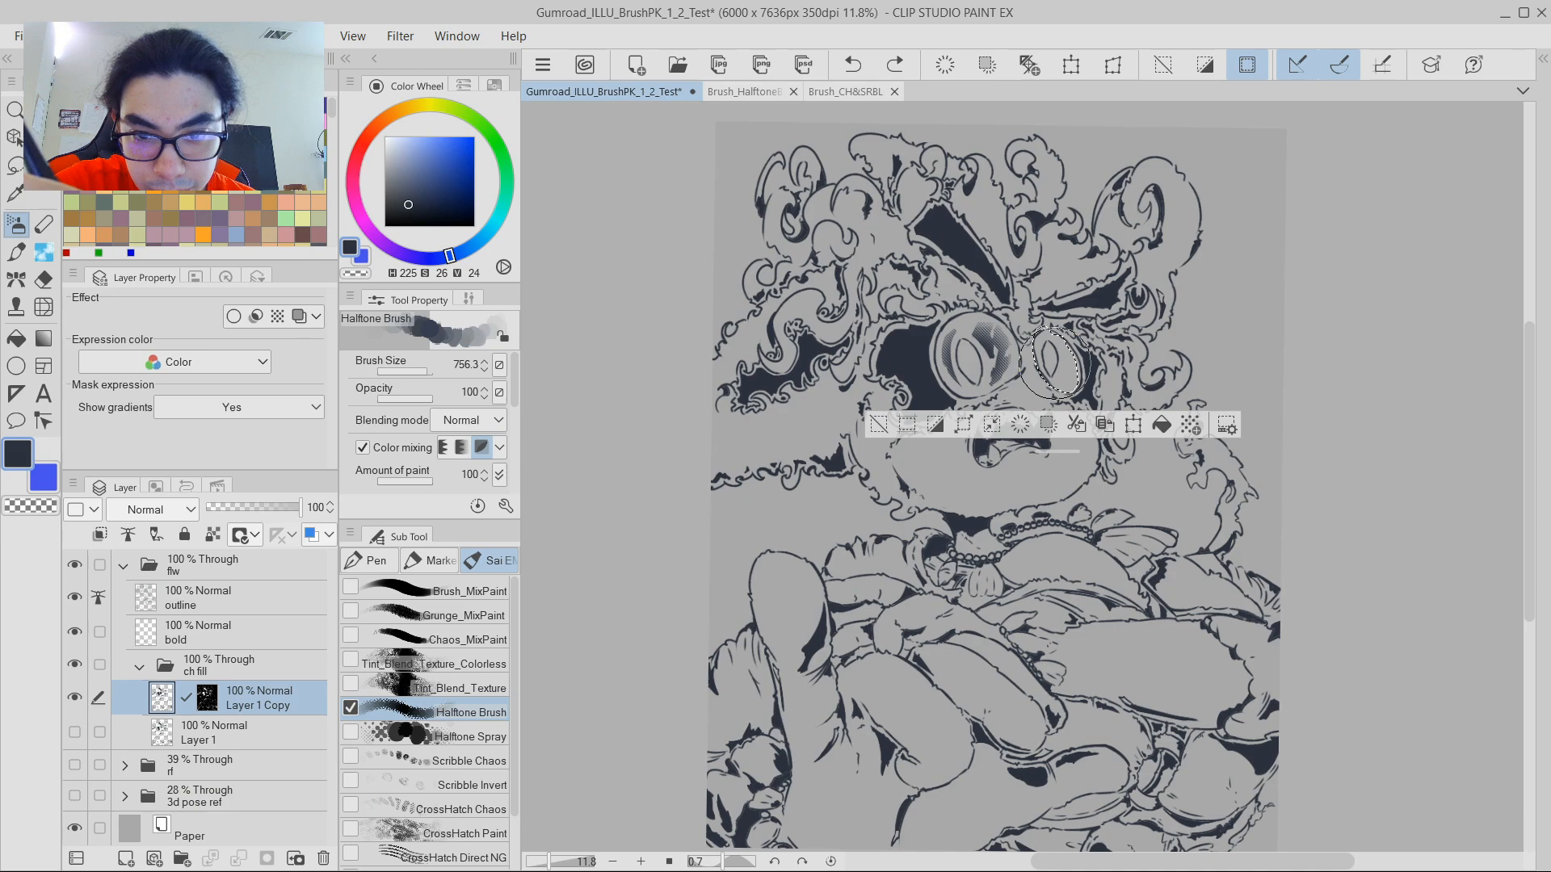
# Repaint the smaller eye with the Halftone Brush in dark colour at size 2000, and deselect.
pyautogui.moveTo(982, 373); pyautogui.dragTo(1113, 433)
pyautogui.moveTo(1052, 363)
pyautogui.mouseDown()
pyautogui.moveTo(1130, 362)
pyautogui.moveTo(1047, 339)
pyautogui.moveTo(1095, 328)
pyautogui.moveTo(1047, 330)
pyautogui.mouseUp()
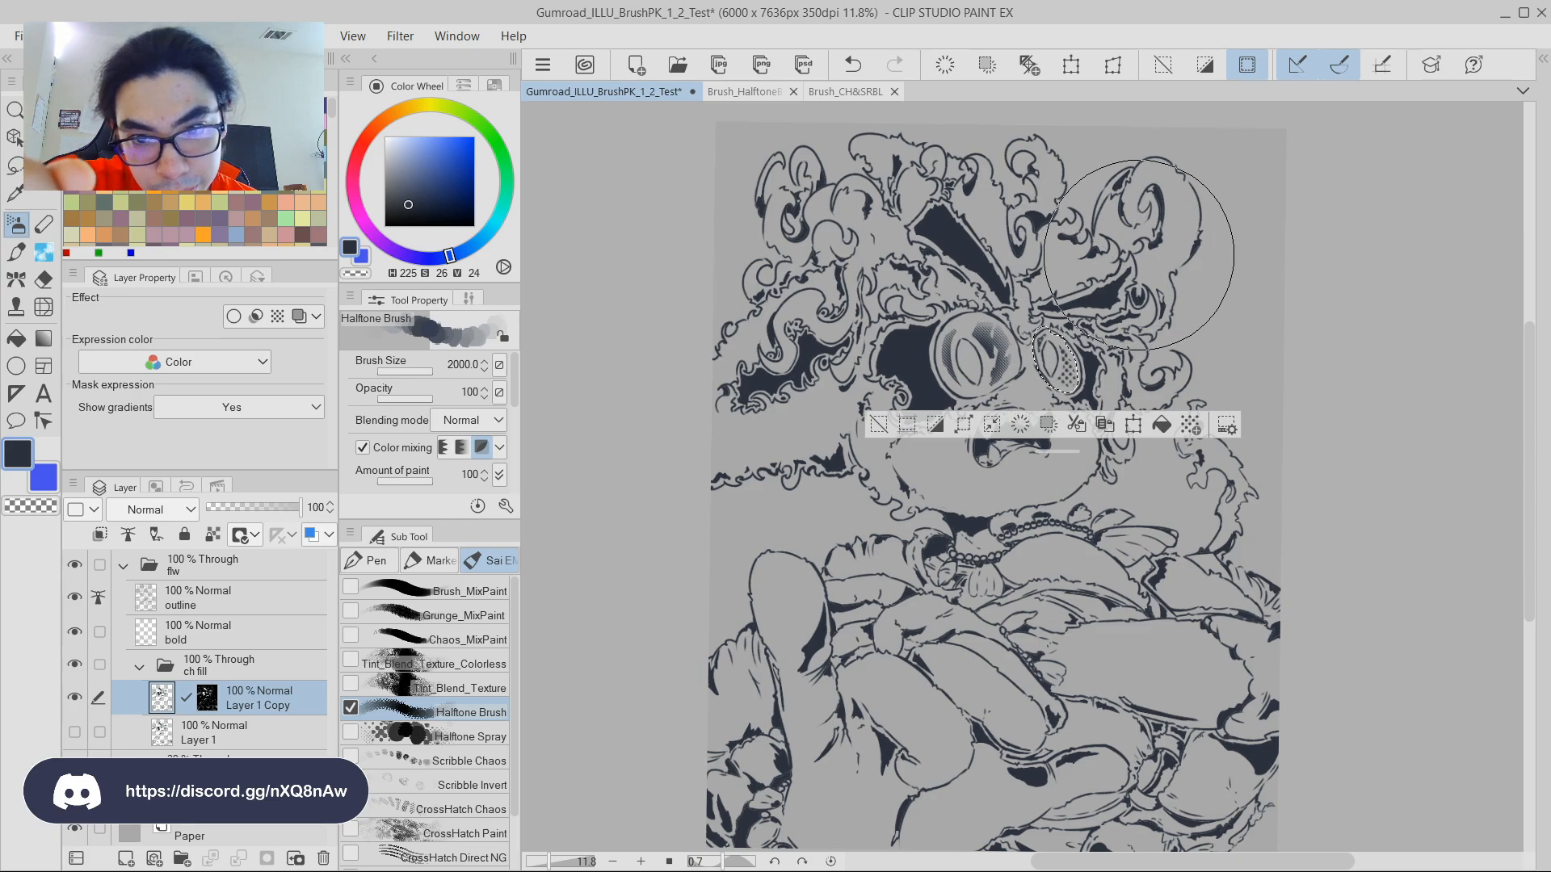
pyautogui.moveTo(1042, 318); pyautogui.dragTo(1019, 295)
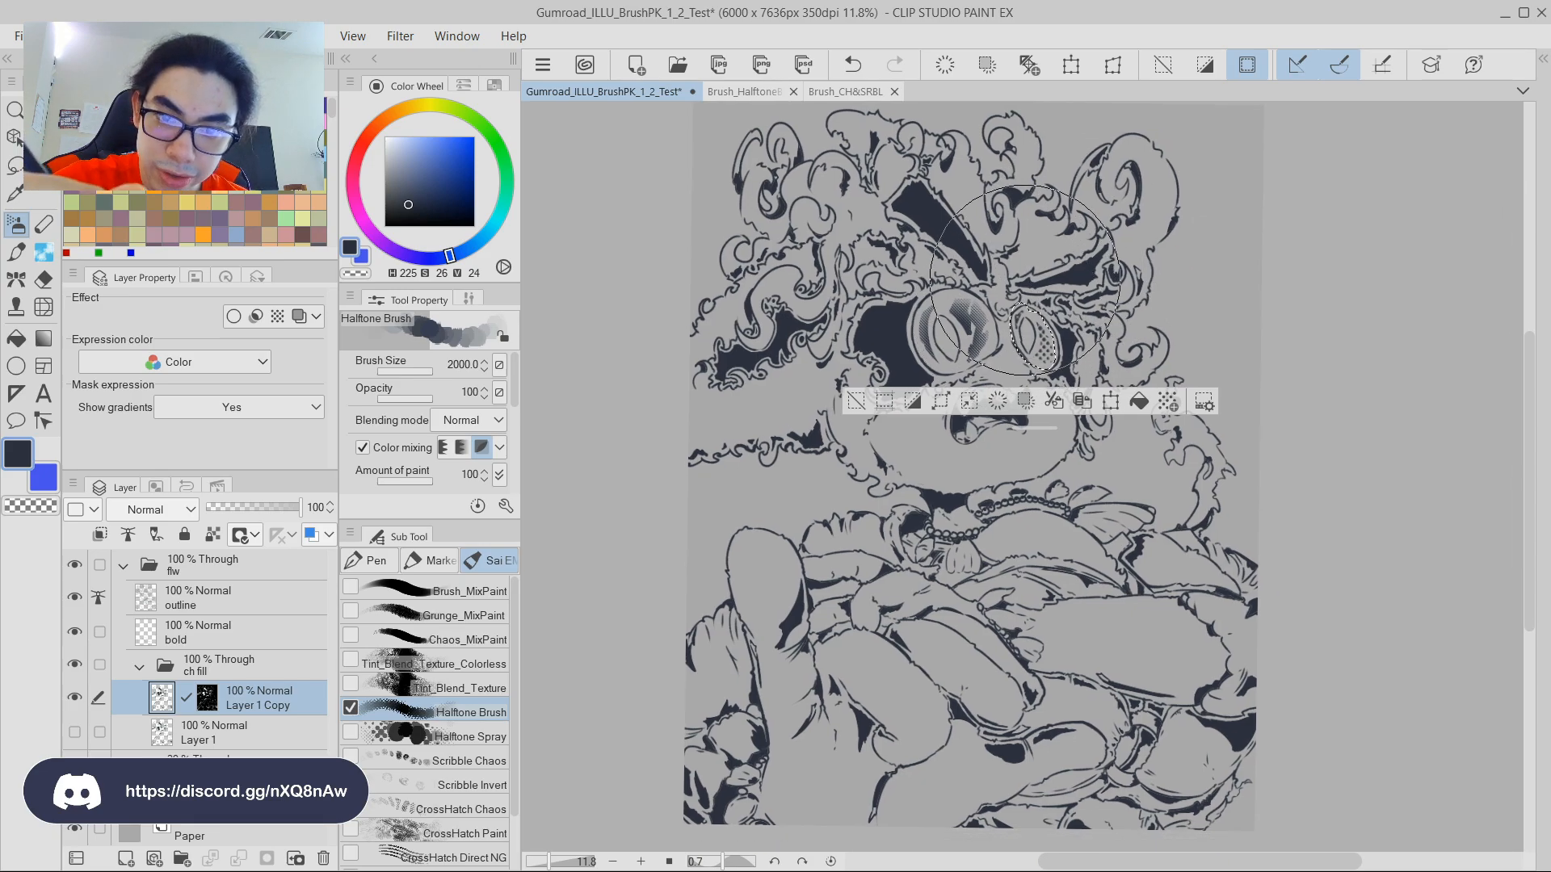
pyautogui.scroll(5, 1024, 285)
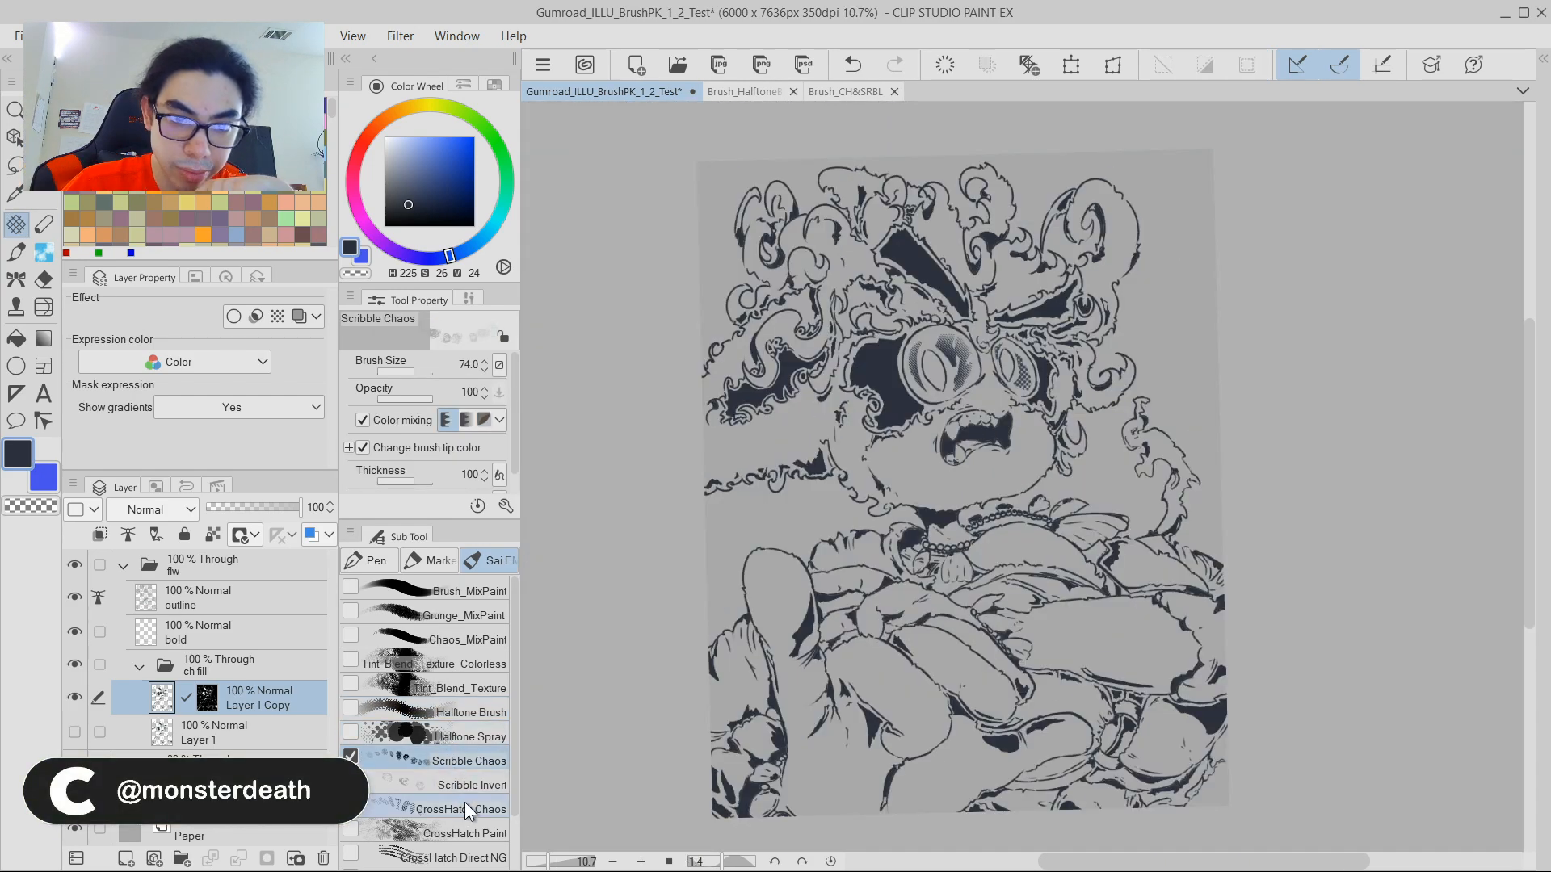
# Choose the CrossHatch Chaos brush and lasso-select the dark shadow area beside the larger eye.
pyautogui.click(471, 831)
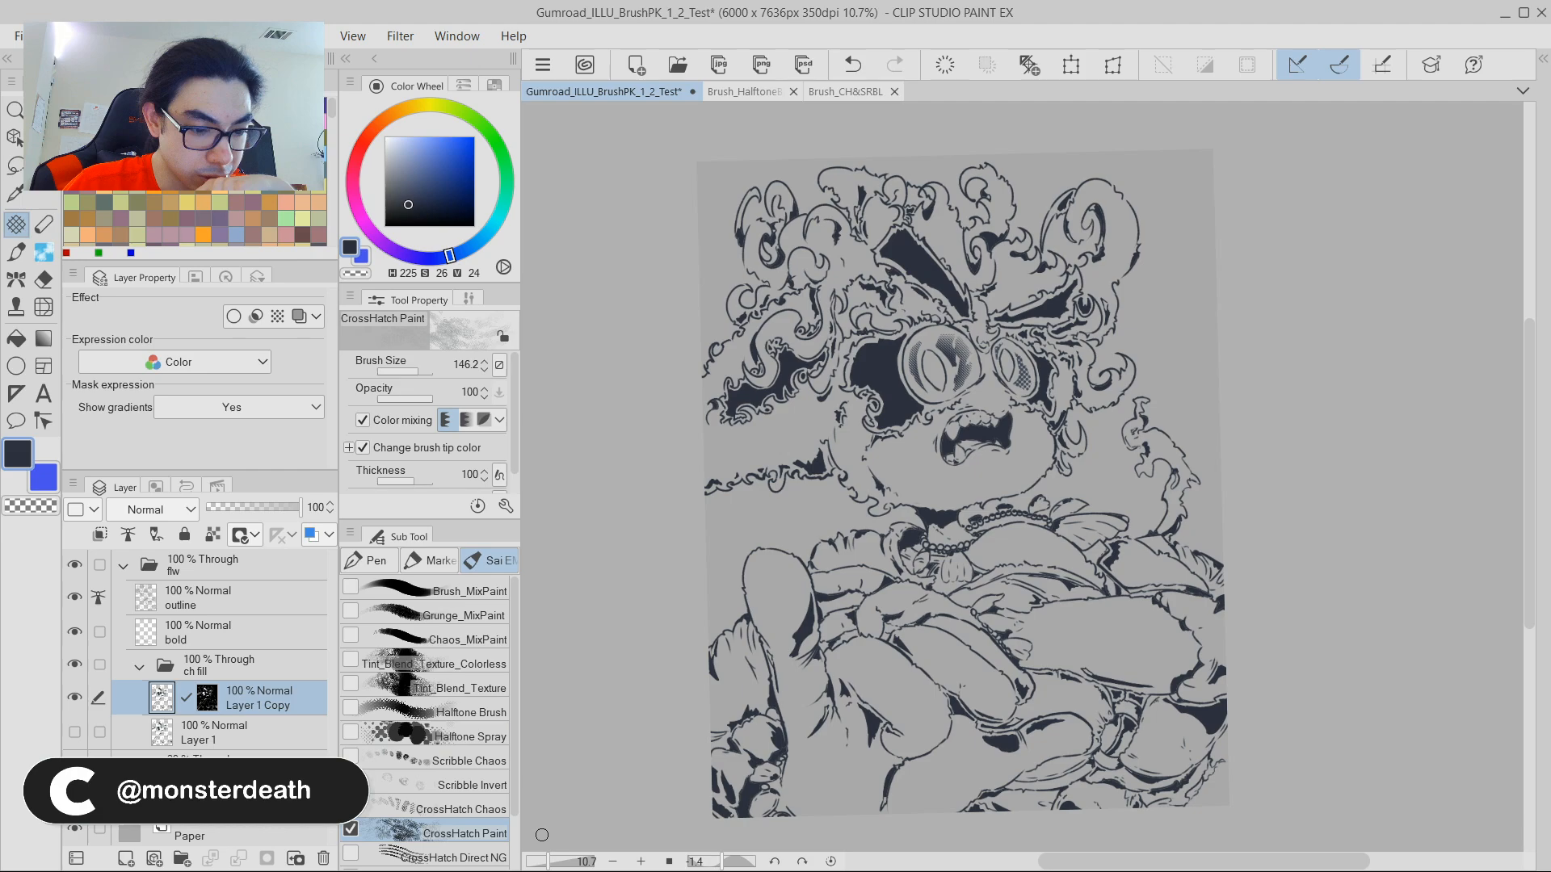
pyautogui.click(461, 809)
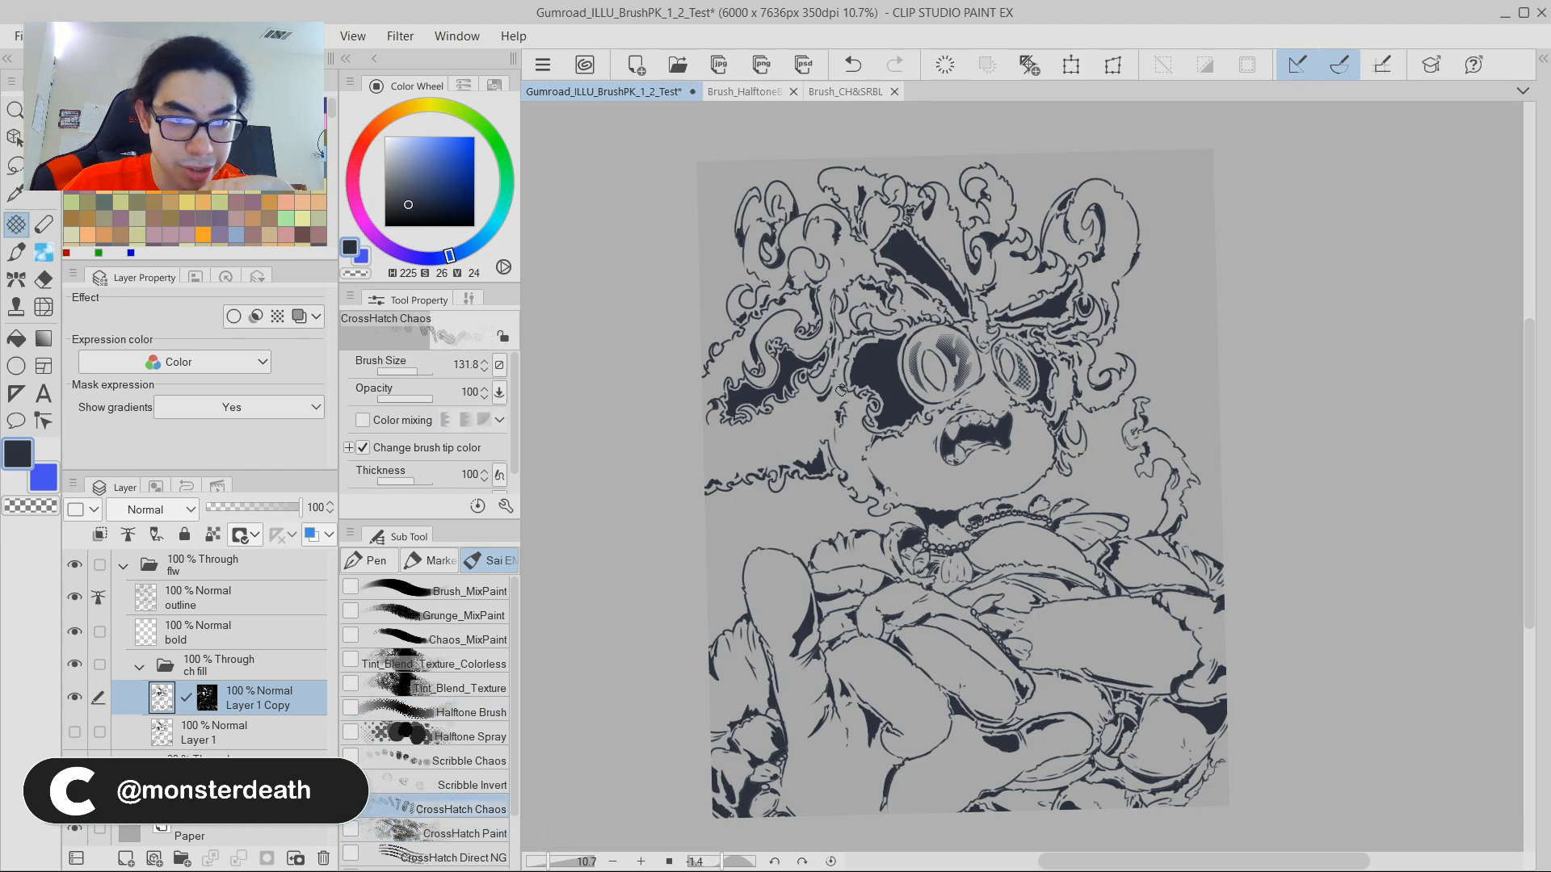
pyautogui.scroll(1, 880, 333)
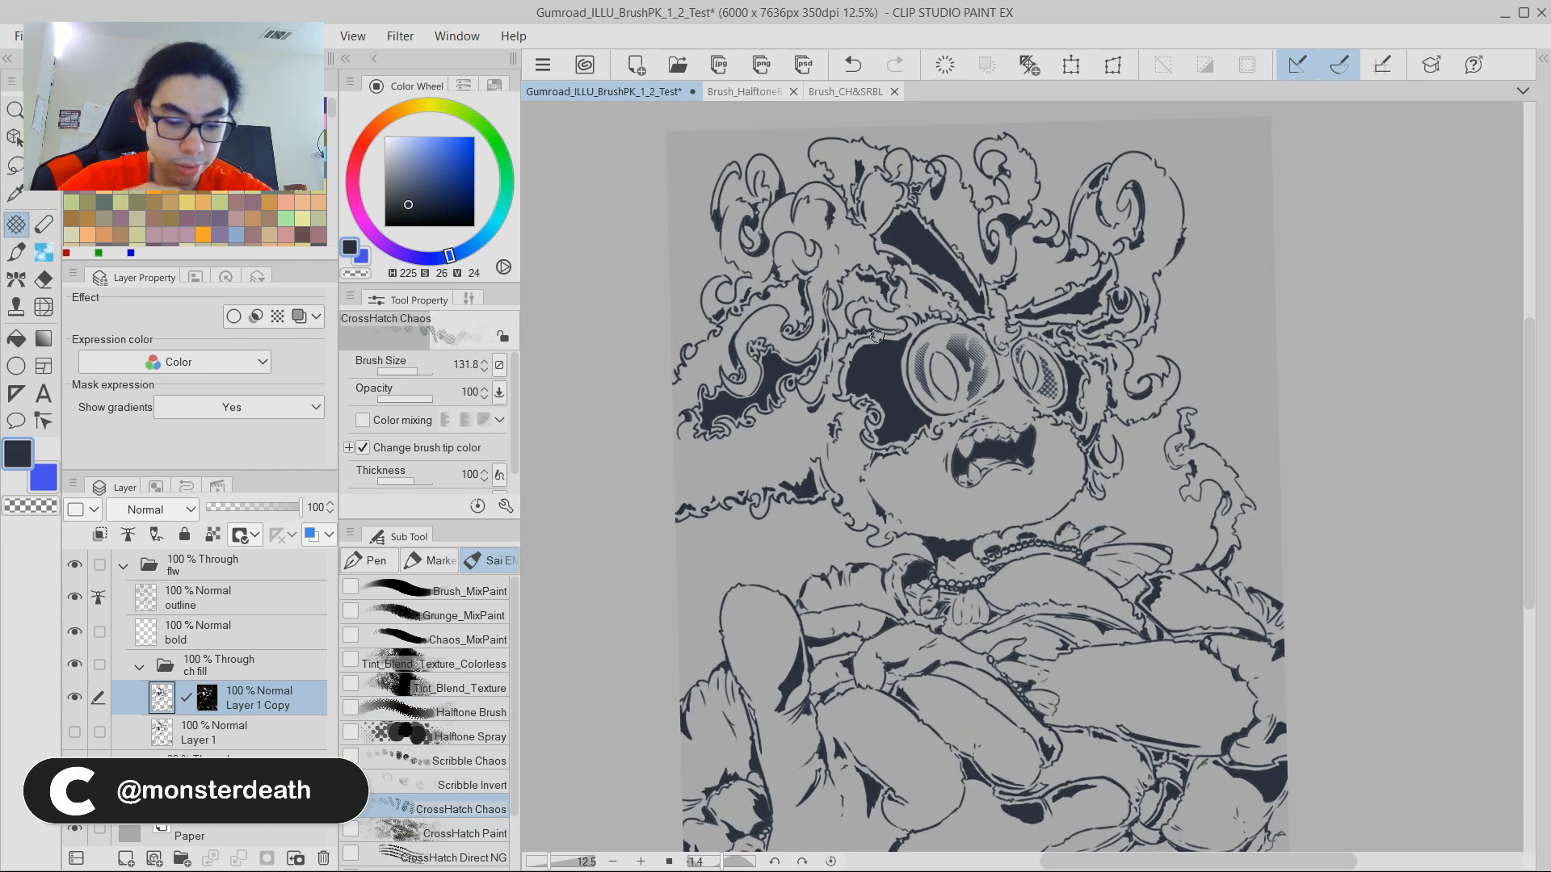
pyautogui.press('m')
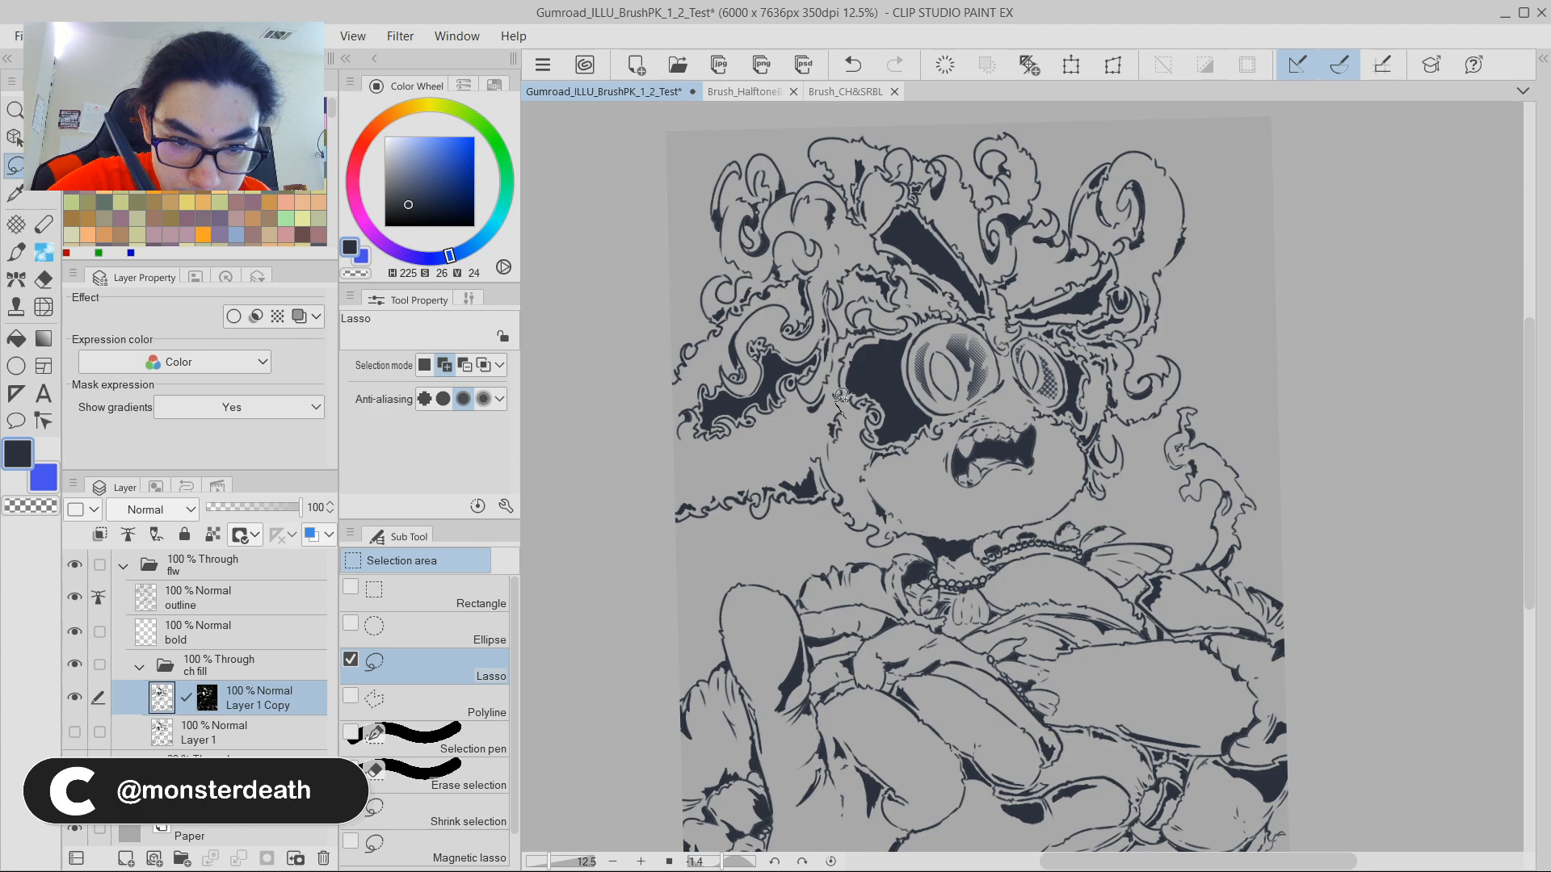
pyautogui.moveTo(840, 398)
pyautogui.mouseDown()
pyautogui.moveTo(848, 332)
pyautogui.moveTo(922, 320)
pyautogui.moveTo(933, 440)
pyautogui.moveTo(855, 416)
pyautogui.moveTo(875, 385)
pyautogui.mouseUp()
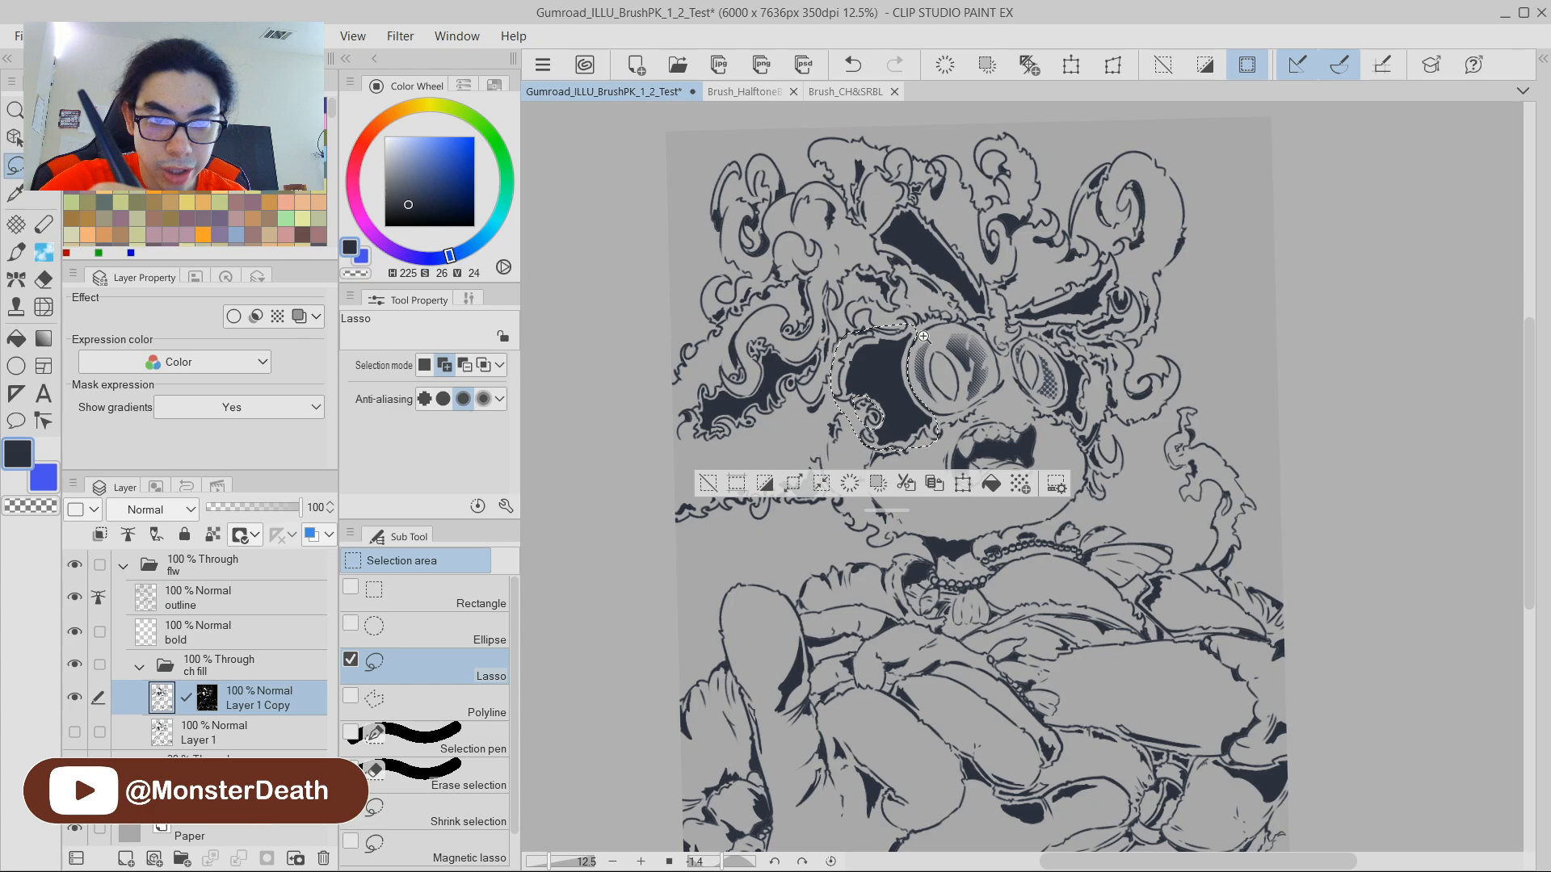
pyautogui.press('b')
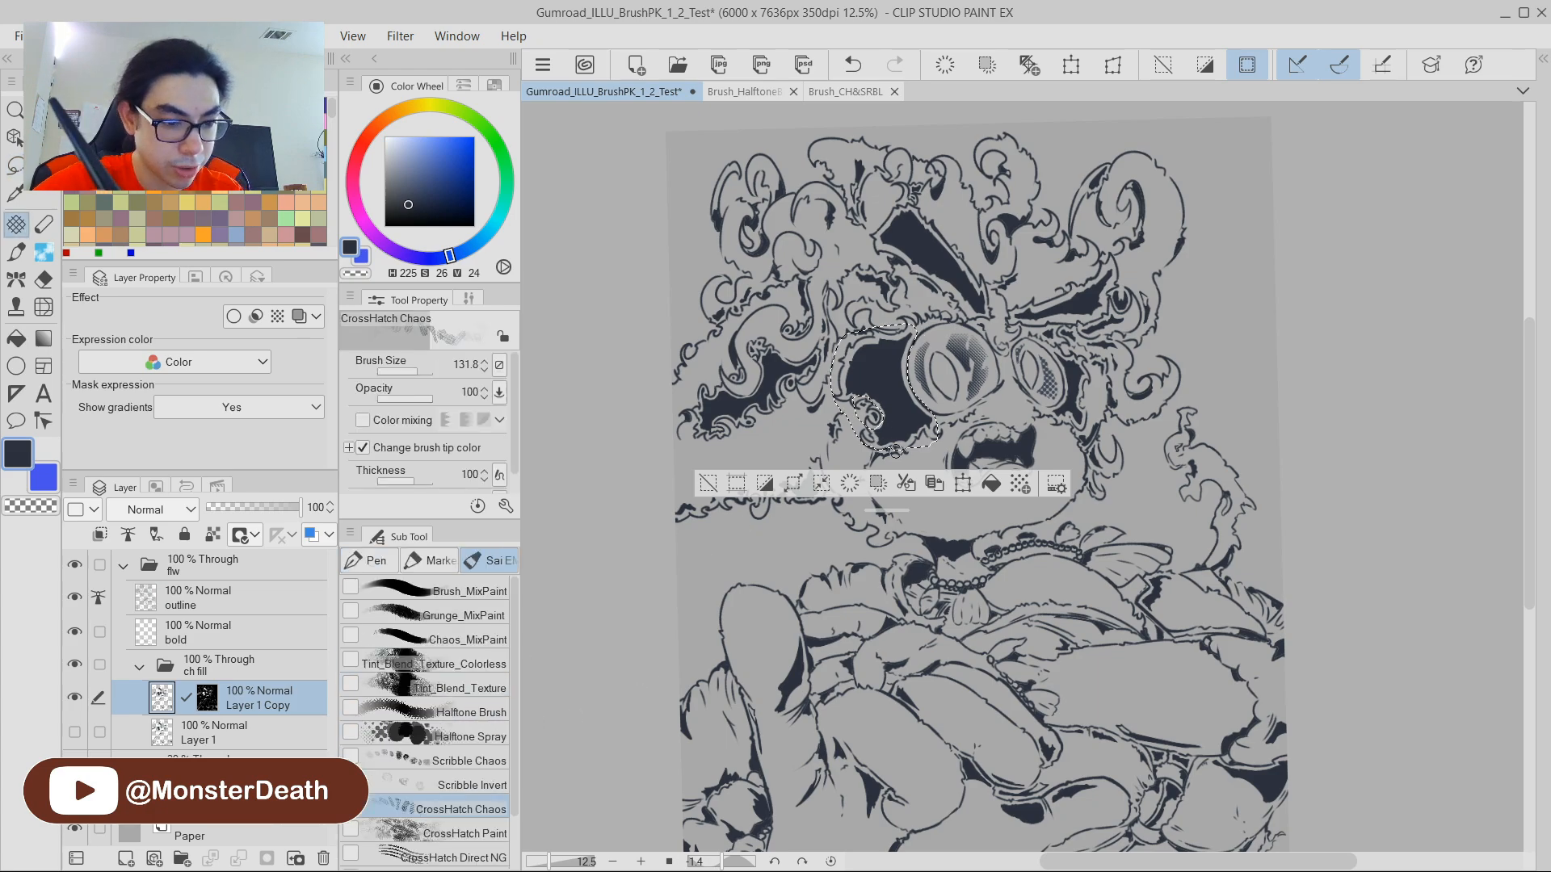
# Cut crosshatch texture into the selected shadow beside the larger eye using CrossHatch Chaos in transparent colour at size 689.5.
pyautogui.moveTo(884, 353); pyautogui.dragTo(927, 336)
pyautogui.press('c')
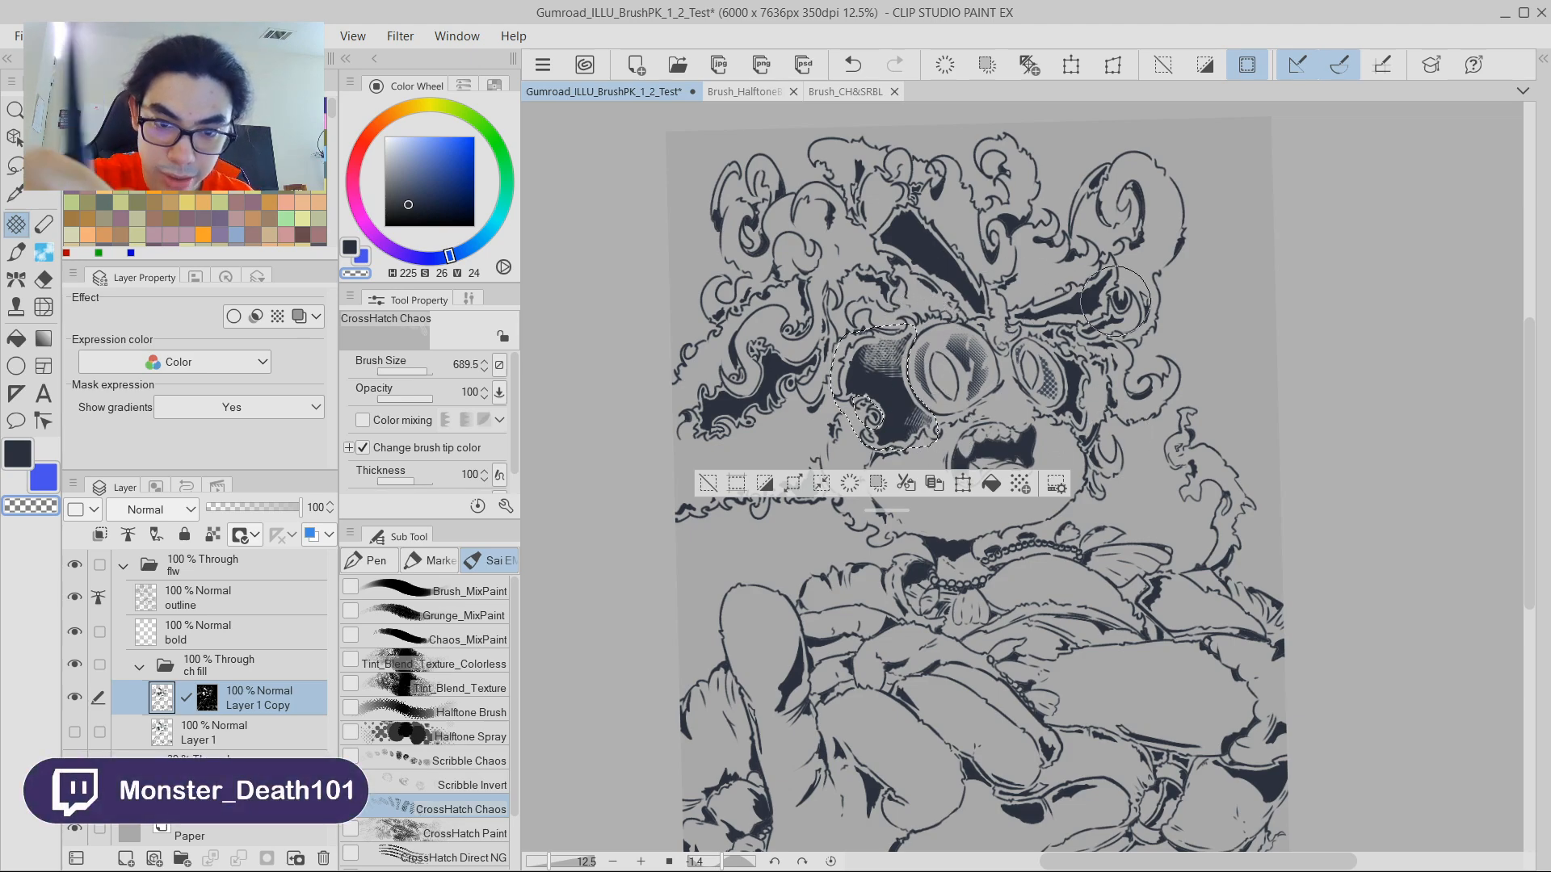
pyautogui.moveTo(1147, 296)
pyautogui.mouseDown()
pyautogui.moveTo(1125, 276)
pyautogui.moveTo(1131, 292)
pyautogui.mouseUp()
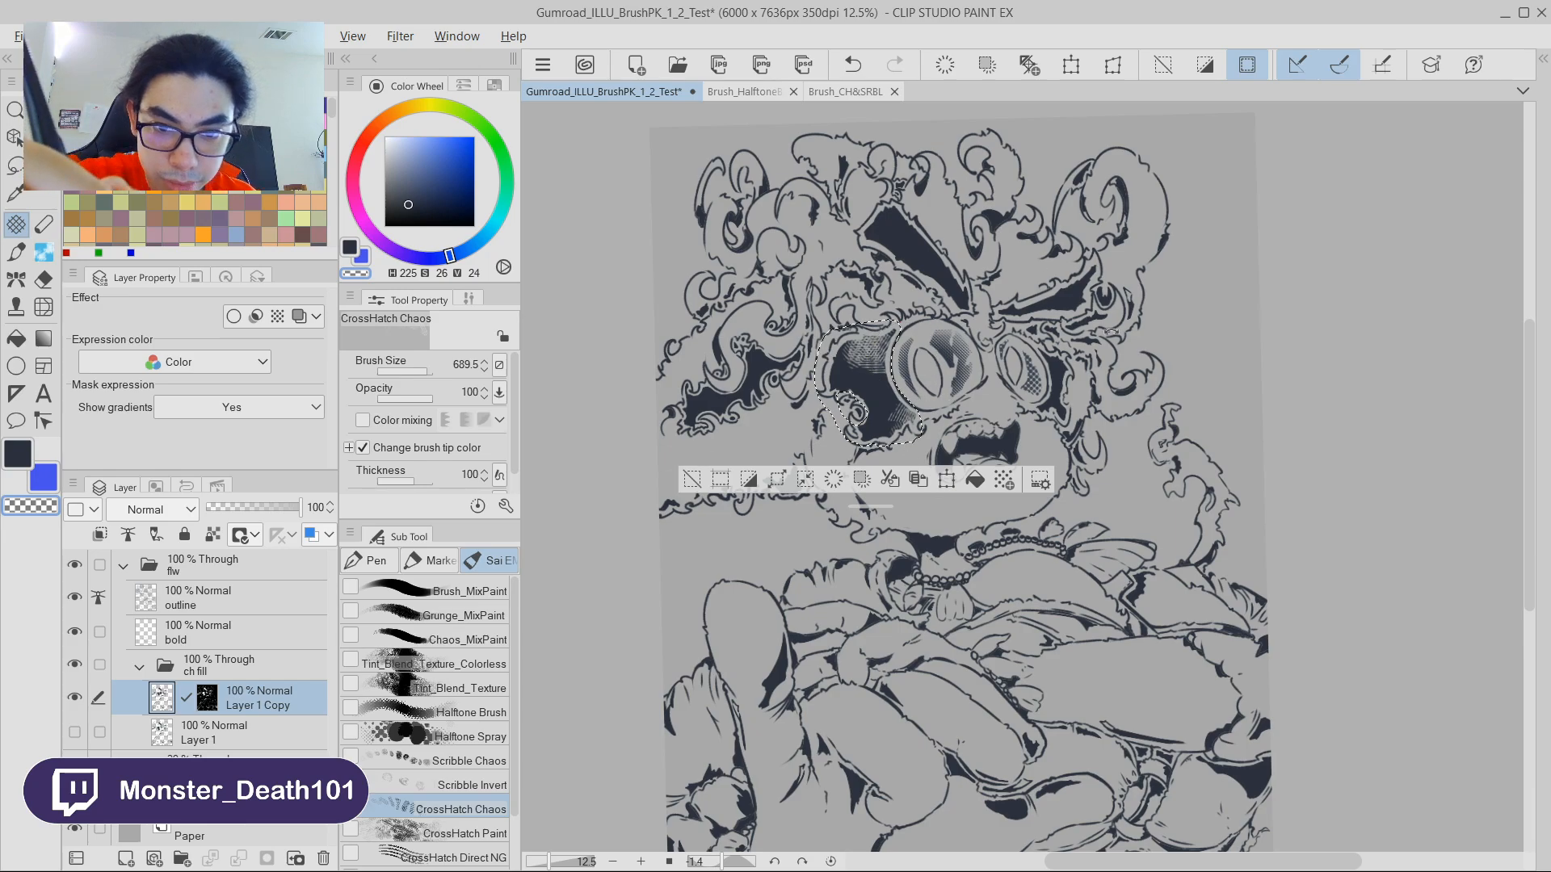
pyautogui.moveTo(1166, 330); pyautogui.dragTo(1140, 297)
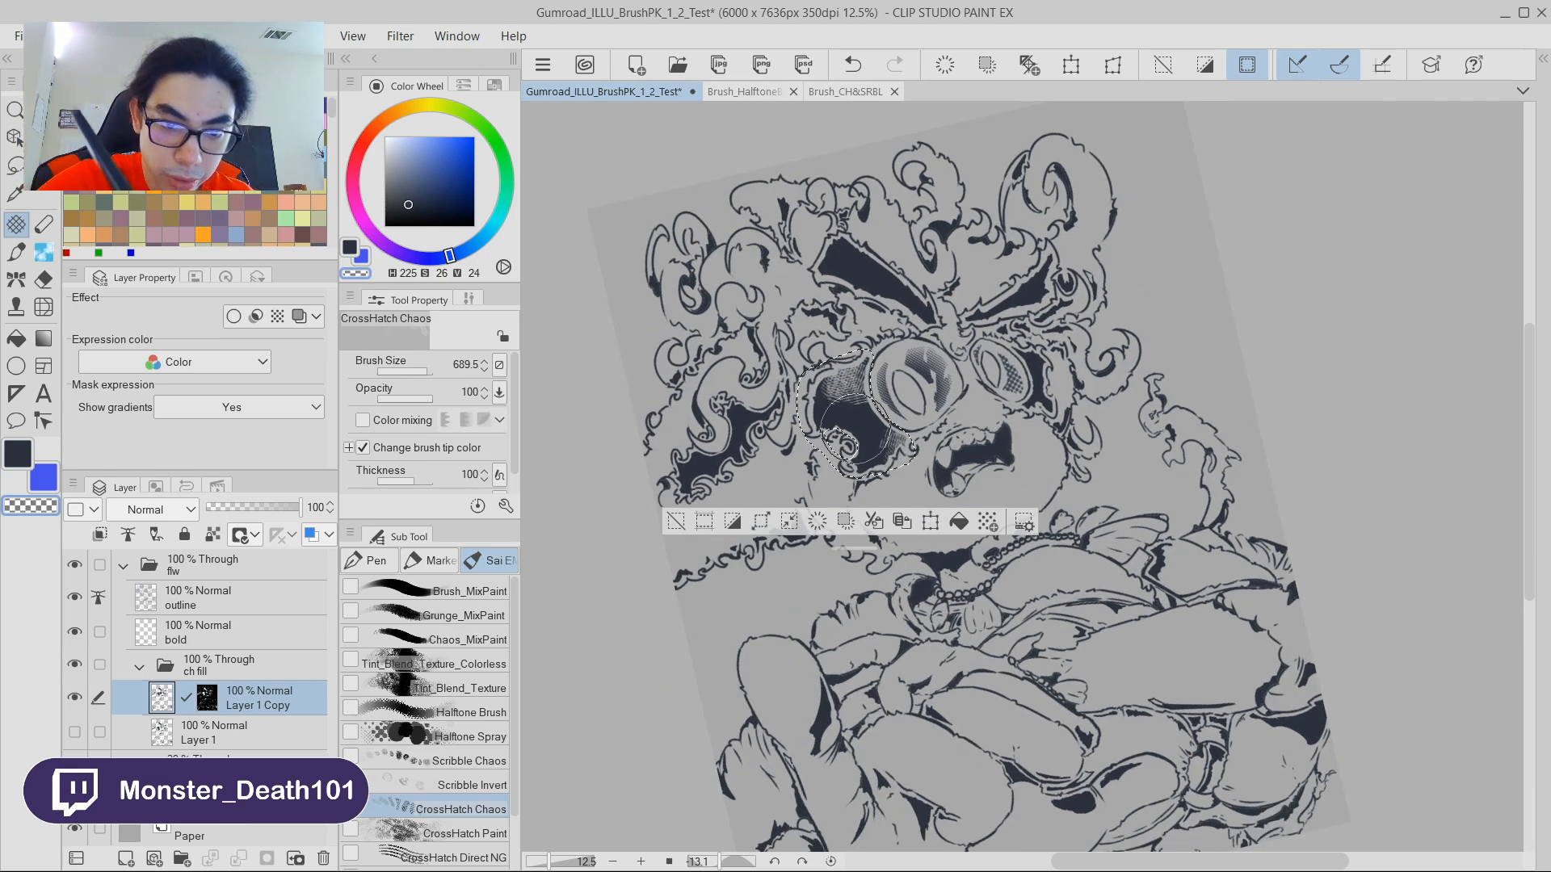
# Texture the middle of the selected shadow with the Scribble Invert brush in transparent colour at size 157.5.
pyautogui.click(452, 774)
pyautogui.scroll(2, 821, 467)
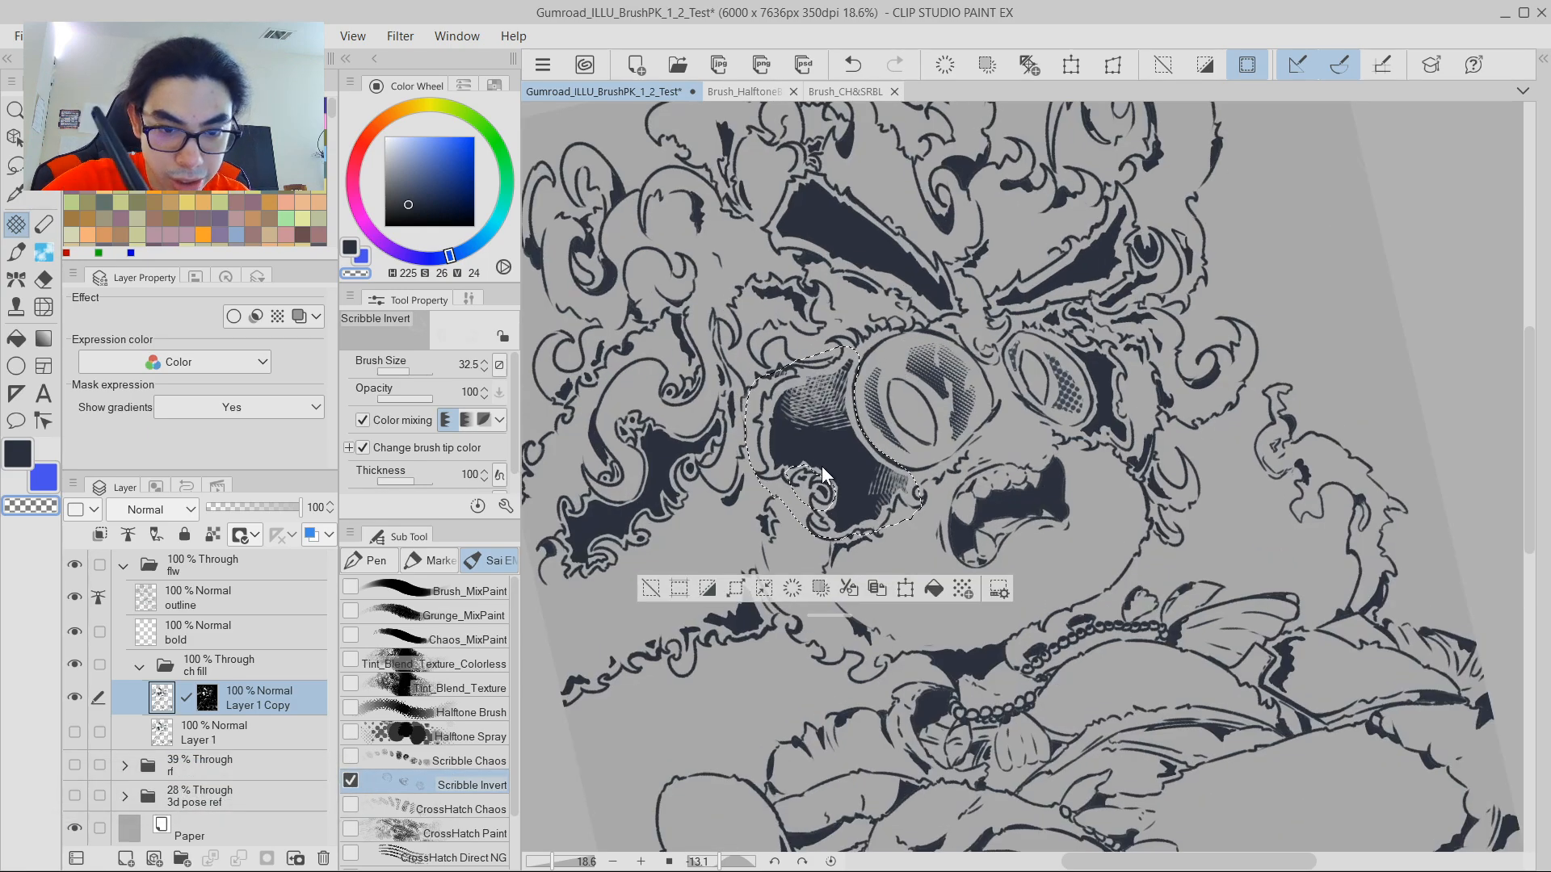
pyautogui.press(']')
pyautogui.moveTo(832, 461)
pyautogui.mouseDown()
pyautogui.moveTo(794, 457)
pyautogui.moveTo(811, 442)
pyautogui.moveTo(863, 474)
pyautogui.moveTo(847, 467)
pyautogui.moveTo(845, 514)
pyautogui.moveTo(848, 431)
pyautogui.moveTo(845, 474)
pyautogui.moveTo(772, 447)
pyautogui.moveTo(848, 501)
pyautogui.moveTo(834, 515)
pyautogui.moveTo(849, 470)
pyautogui.moveTo(856, 520)
pyautogui.moveTo(856, 403)
pyautogui.moveTo(797, 436)
pyautogui.moveTo(844, 438)
pyautogui.mouseUp()
pyautogui.press('c')
pyautogui.moveTo(840, 463)
pyautogui.mouseDown()
pyautogui.moveTo(828, 412)
pyautogui.moveTo(840, 468)
pyautogui.moveTo(816, 451)
pyautogui.mouseUp()
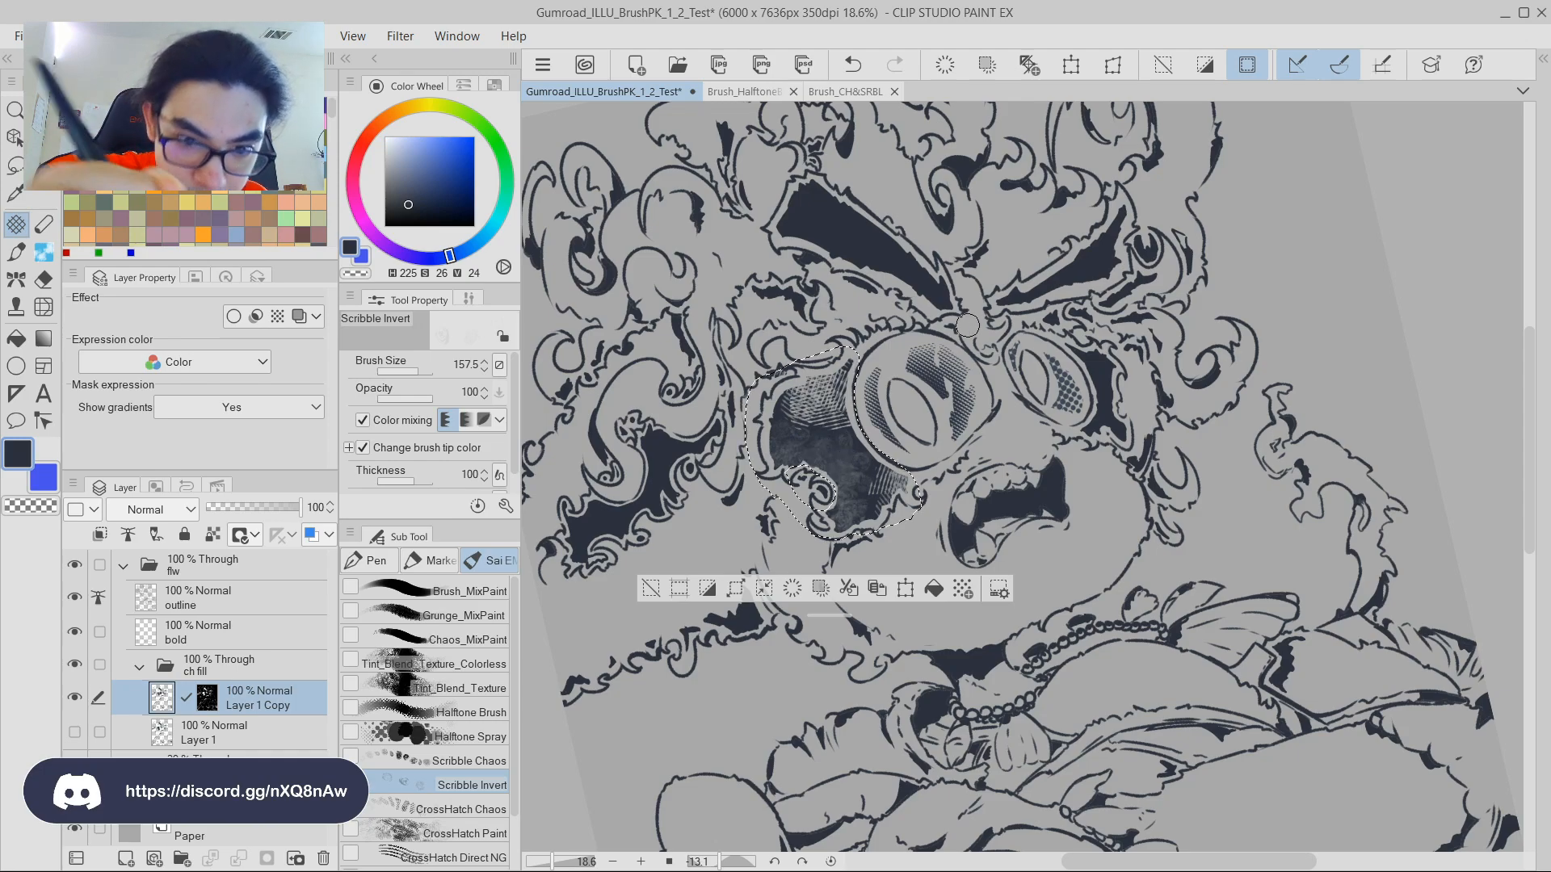
# Vary the scribbled texture in the shadow with the Scribble Chaos brush at size 152.3, using dark and transparent colour.
pyautogui.moveTo(706, 751); pyautogui.dragTo(646, 661)
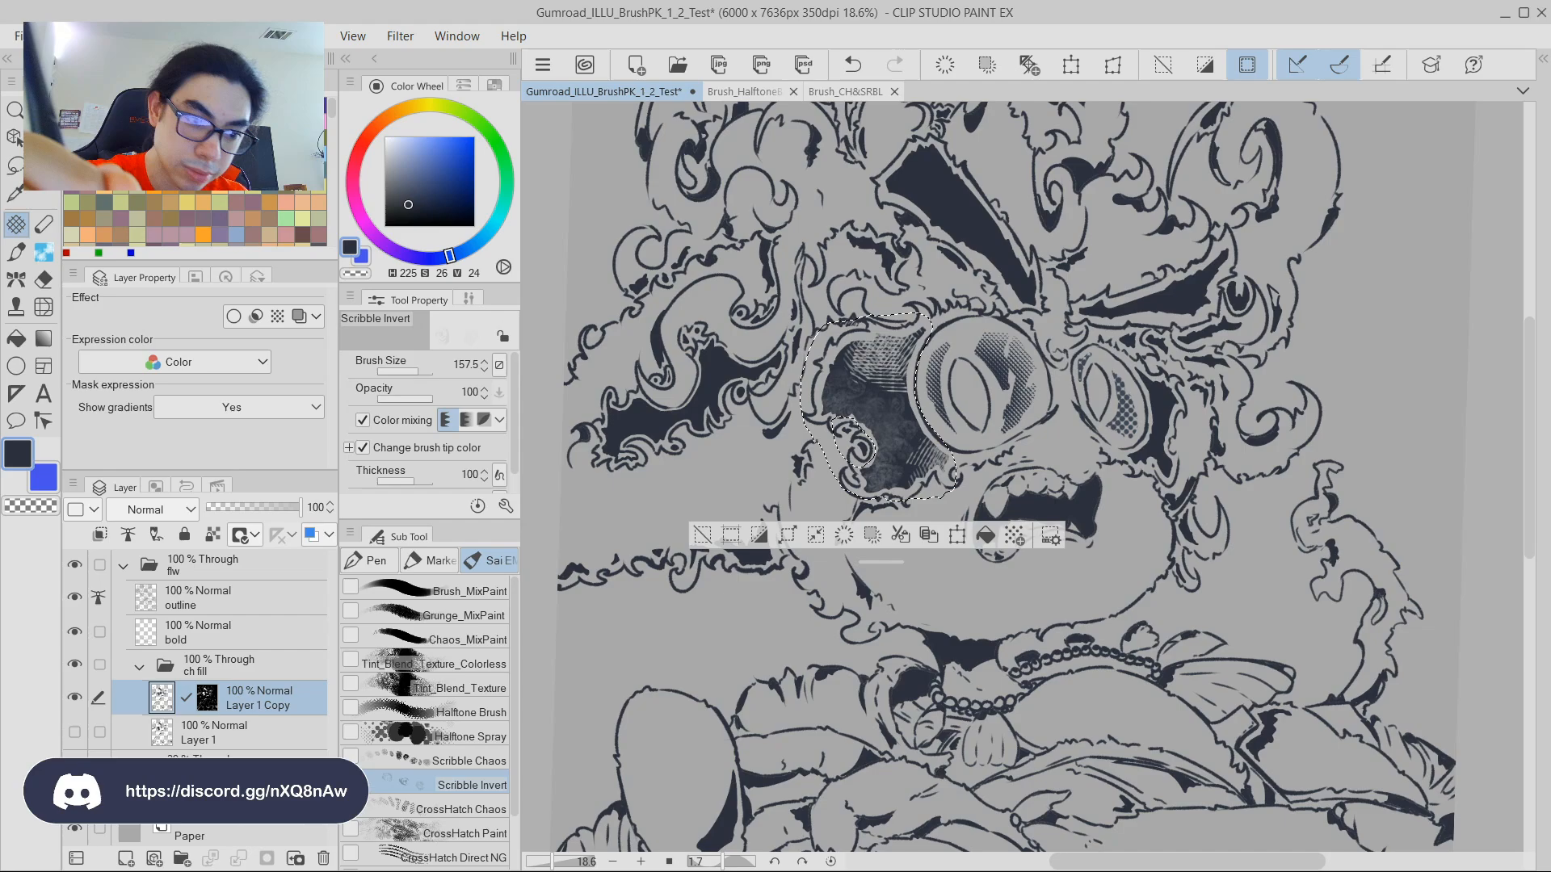
pyautogui.click(469, 761)
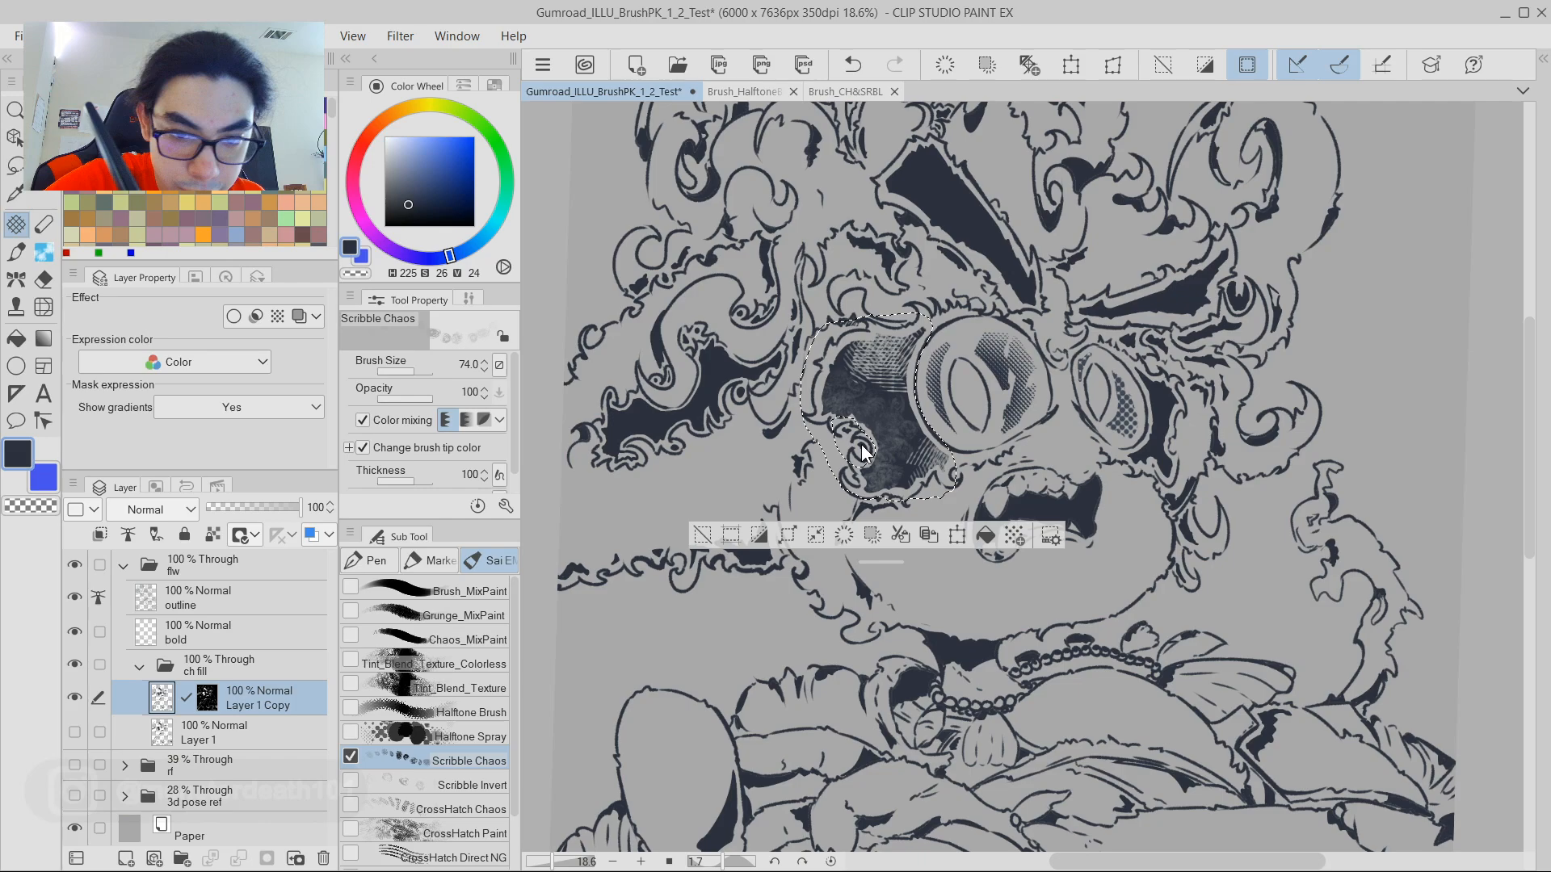
pyautogui.moveTo(863, 452); pyautogui.dragTo(879, 432)
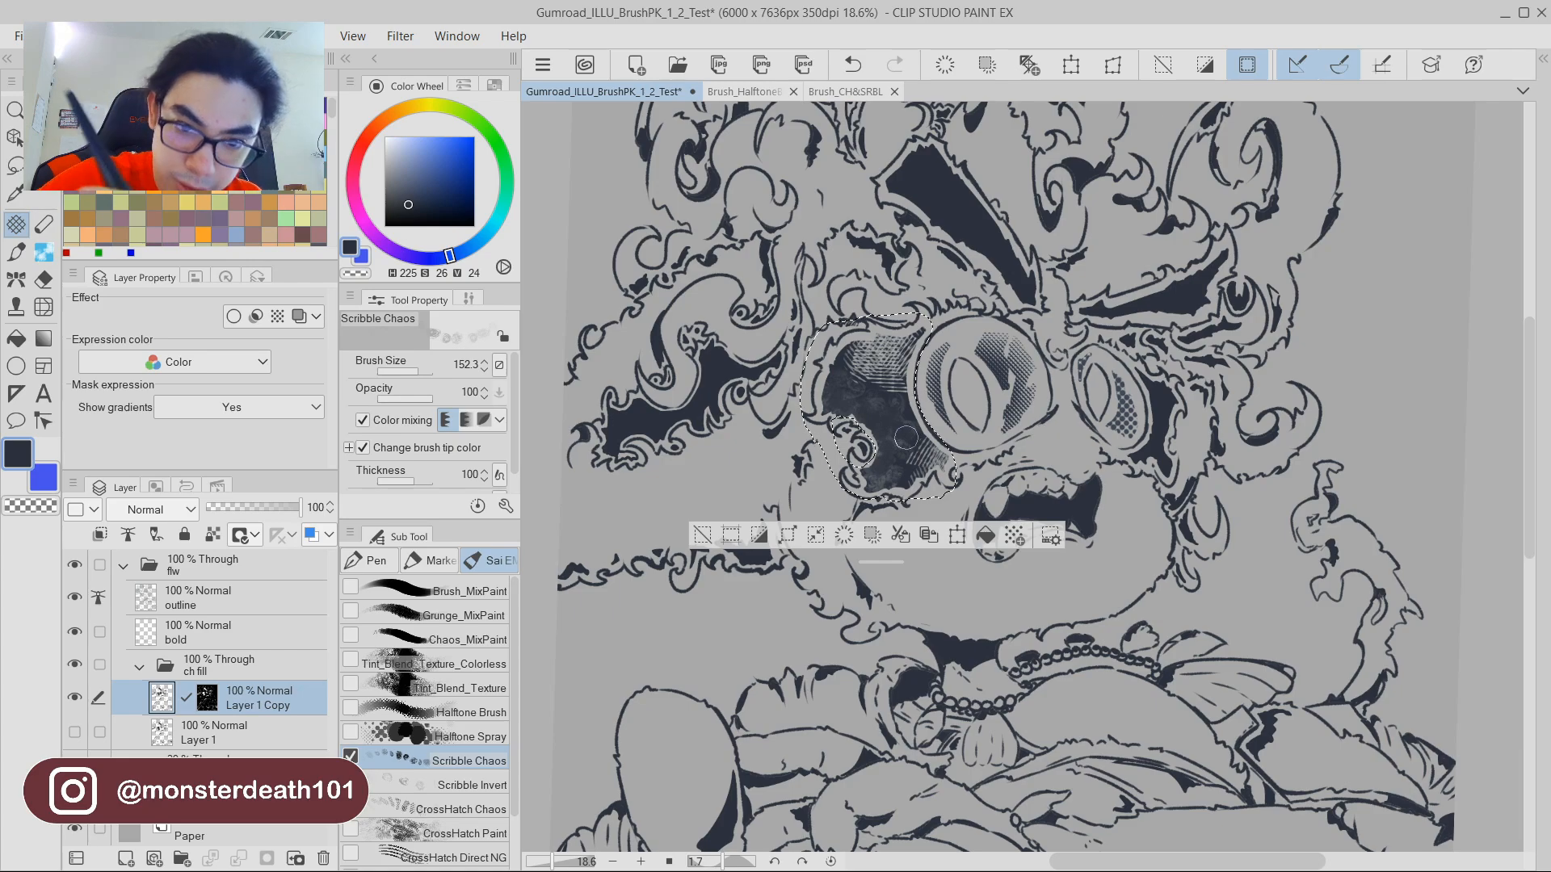
pyautogui.press('c')
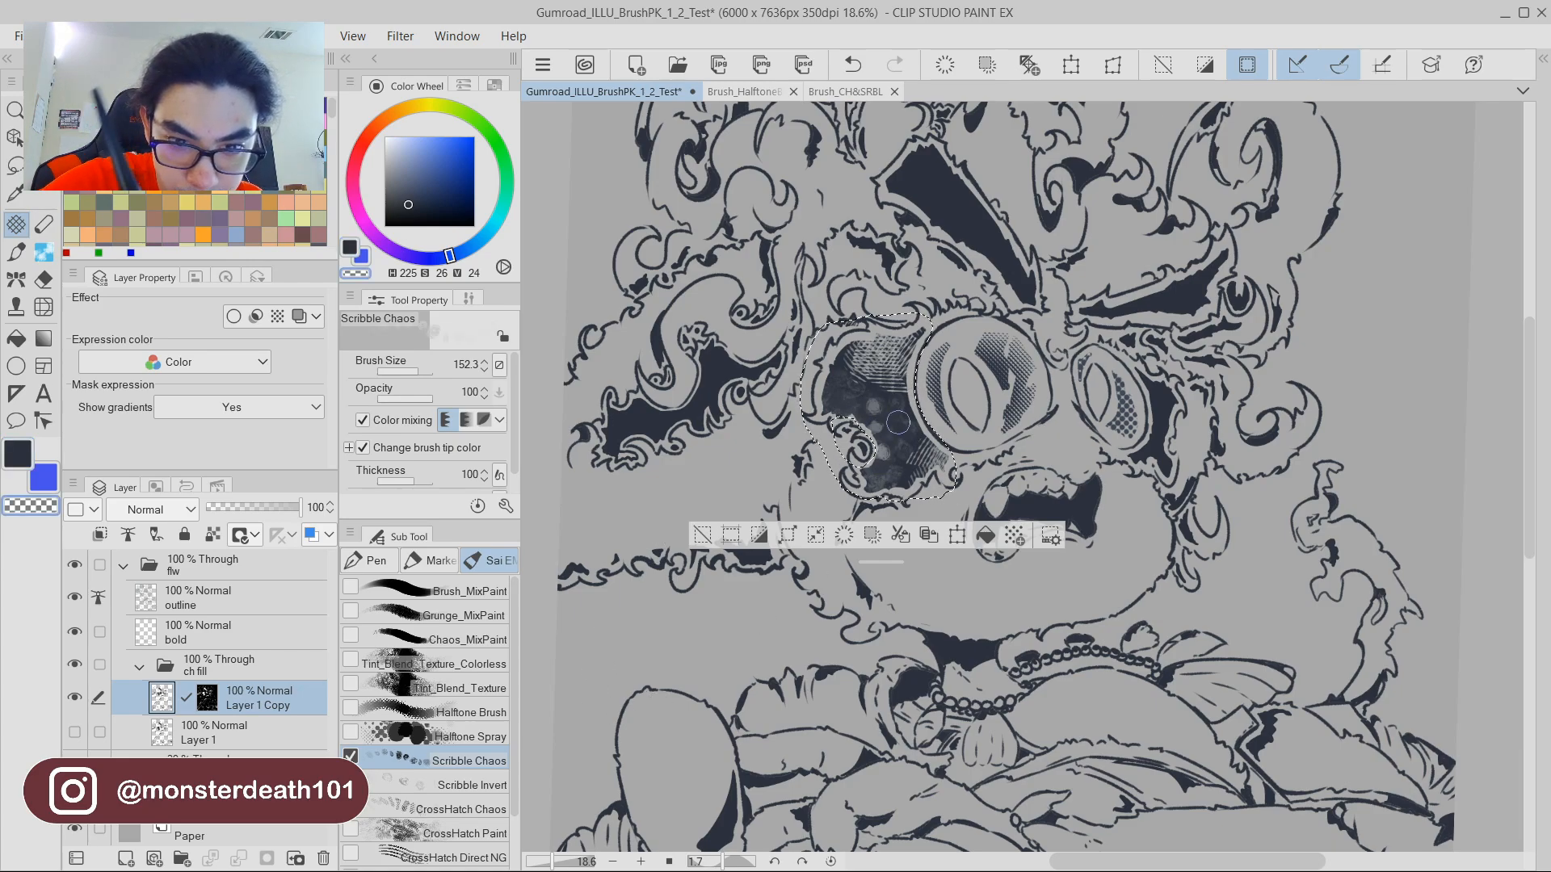
pyautogui.moveTo(901, 429); pyautogui.dragTo(931, 494)
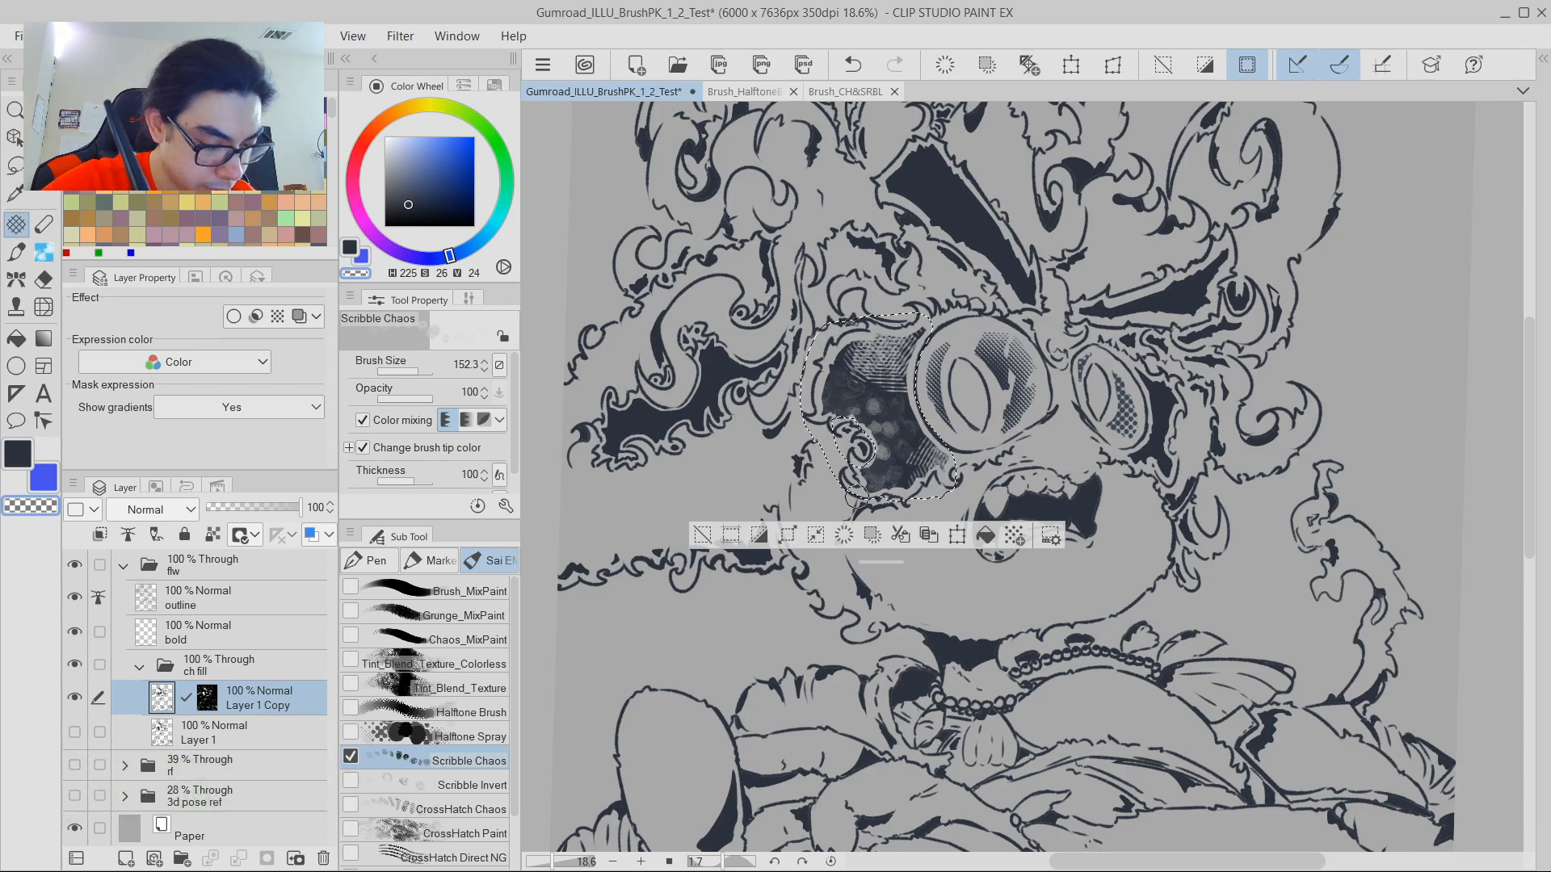
# Refine the shadow texture with transparent Scribble Invert strokes and dark Scribble Chaos strokes, and deselect the area.
pyautogui.press('.')
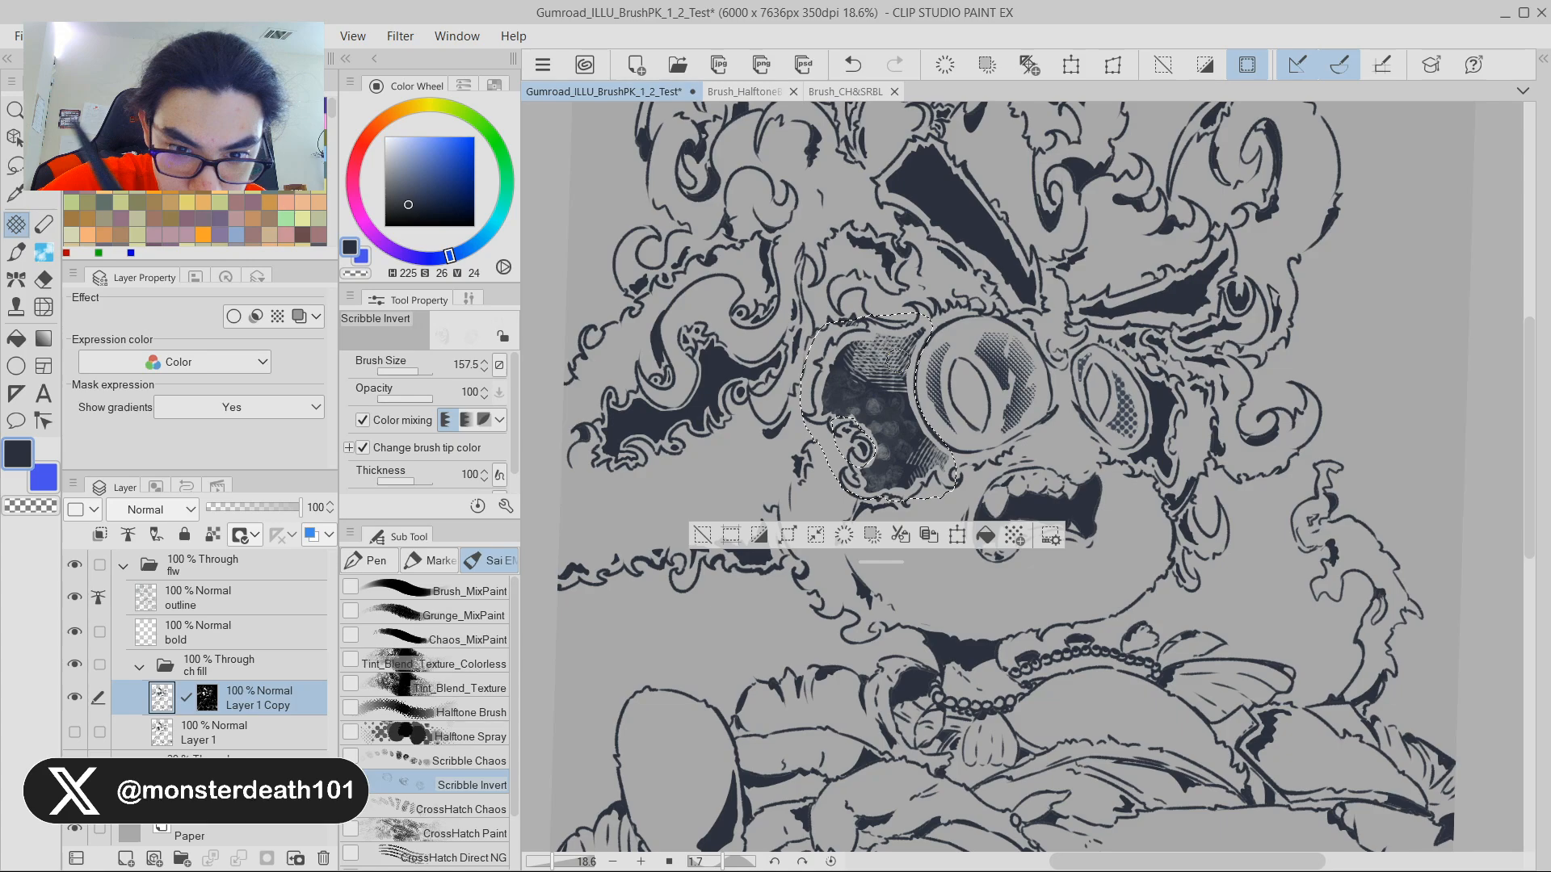
pyautogui.press('c')
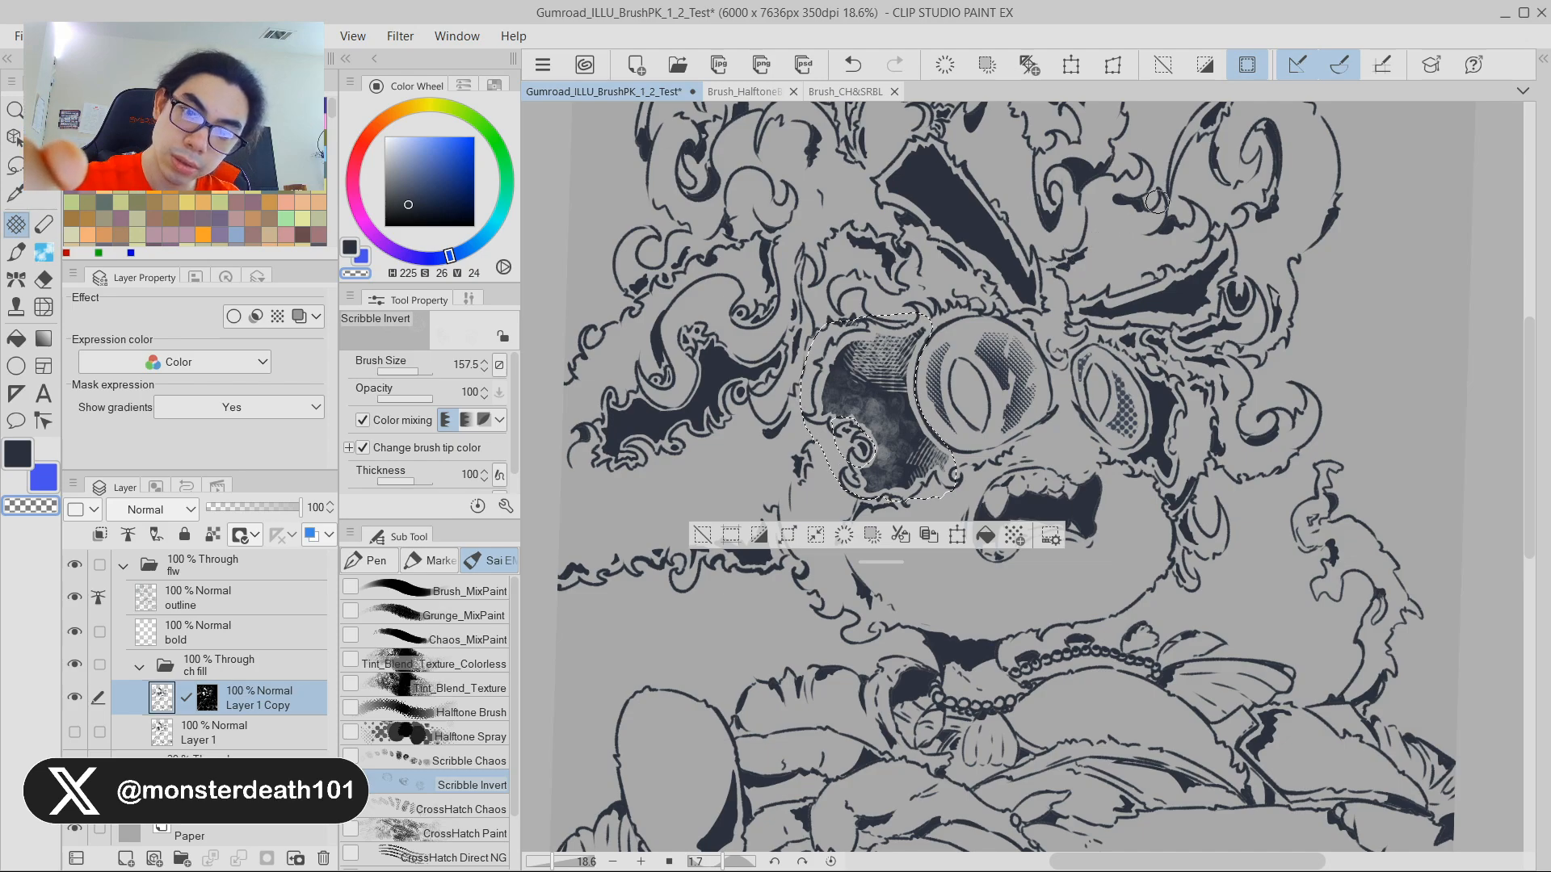
pyautogui.click(449, 760)
pyautogui.press('c')
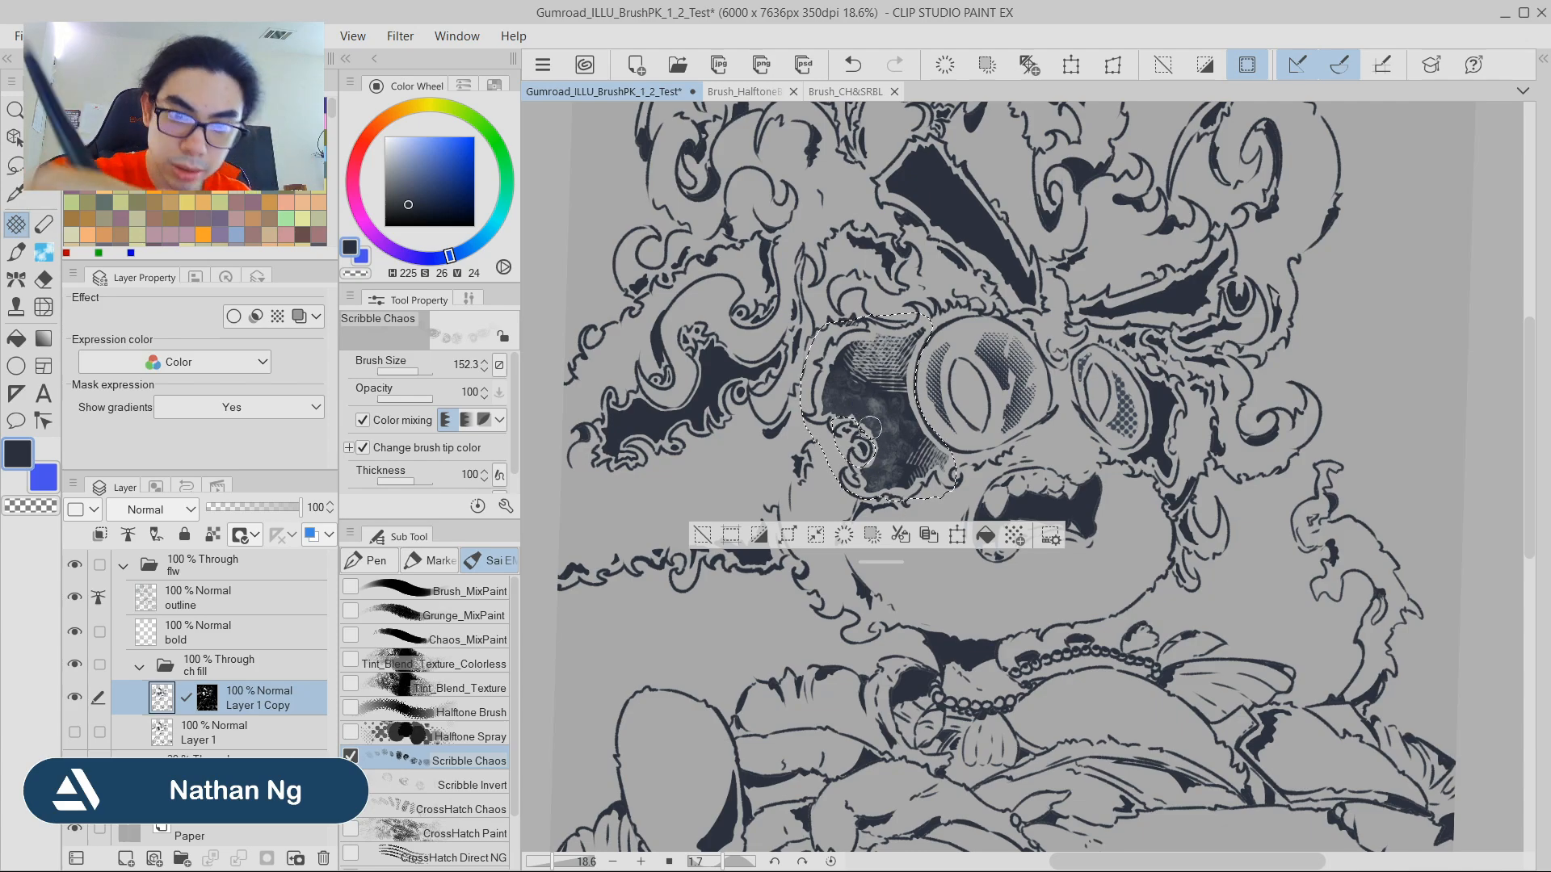
pyautogui.click(702, 535)
# Examine the textured eyes and shadow area against the whole illustration.
pyautogui.scroll(-3, 1149, 329)
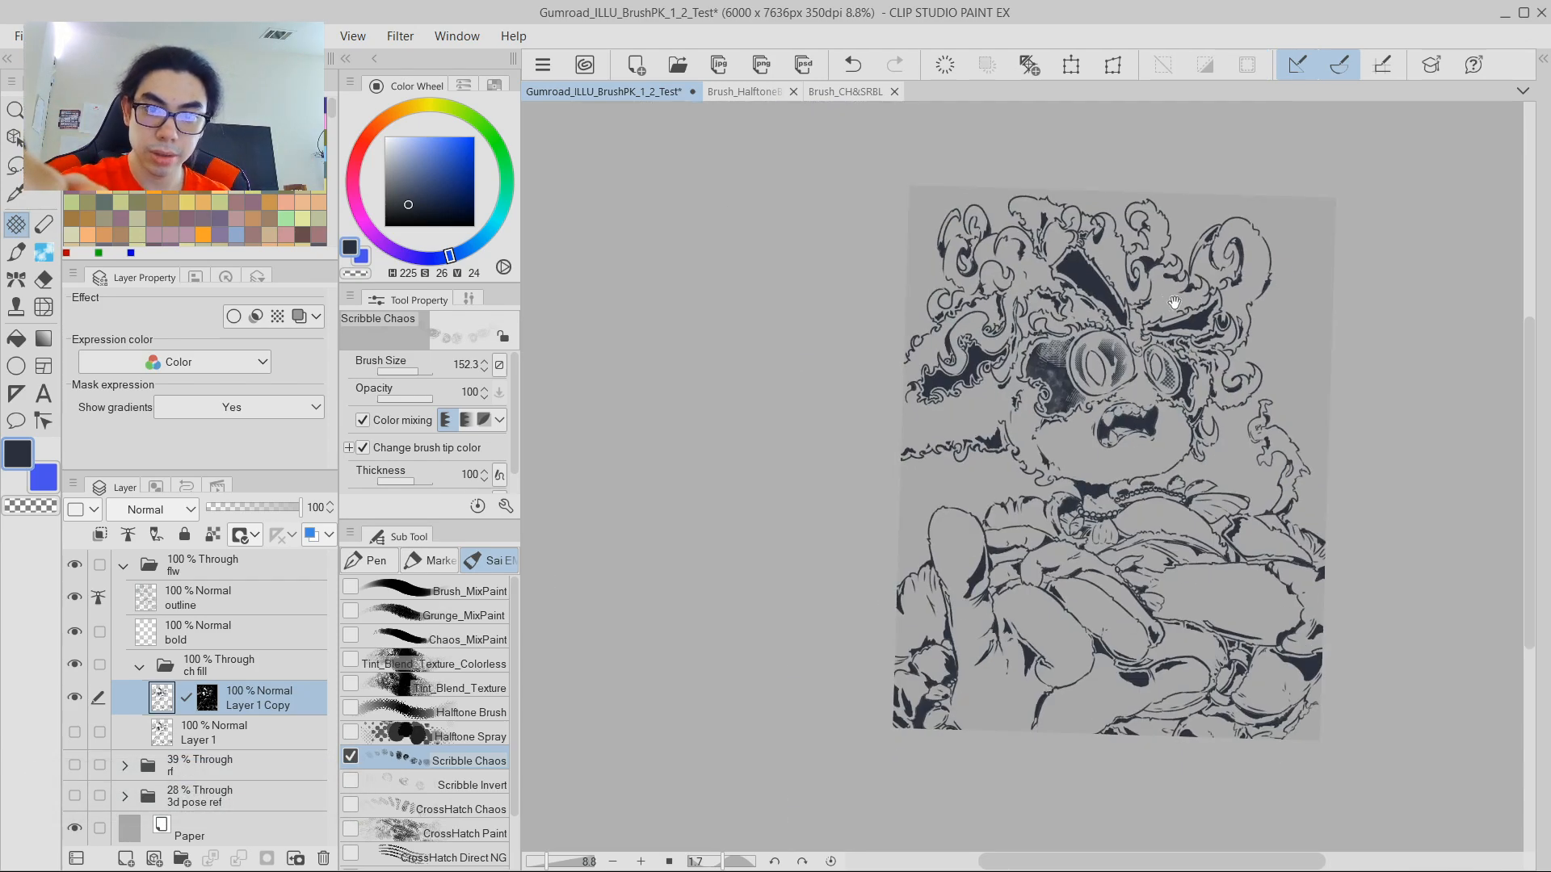
pyautogui.moveTo(1240, 279); pyautogui.dragTo(1199, 248)
pyautogui.scroll(4, 1197, 246)
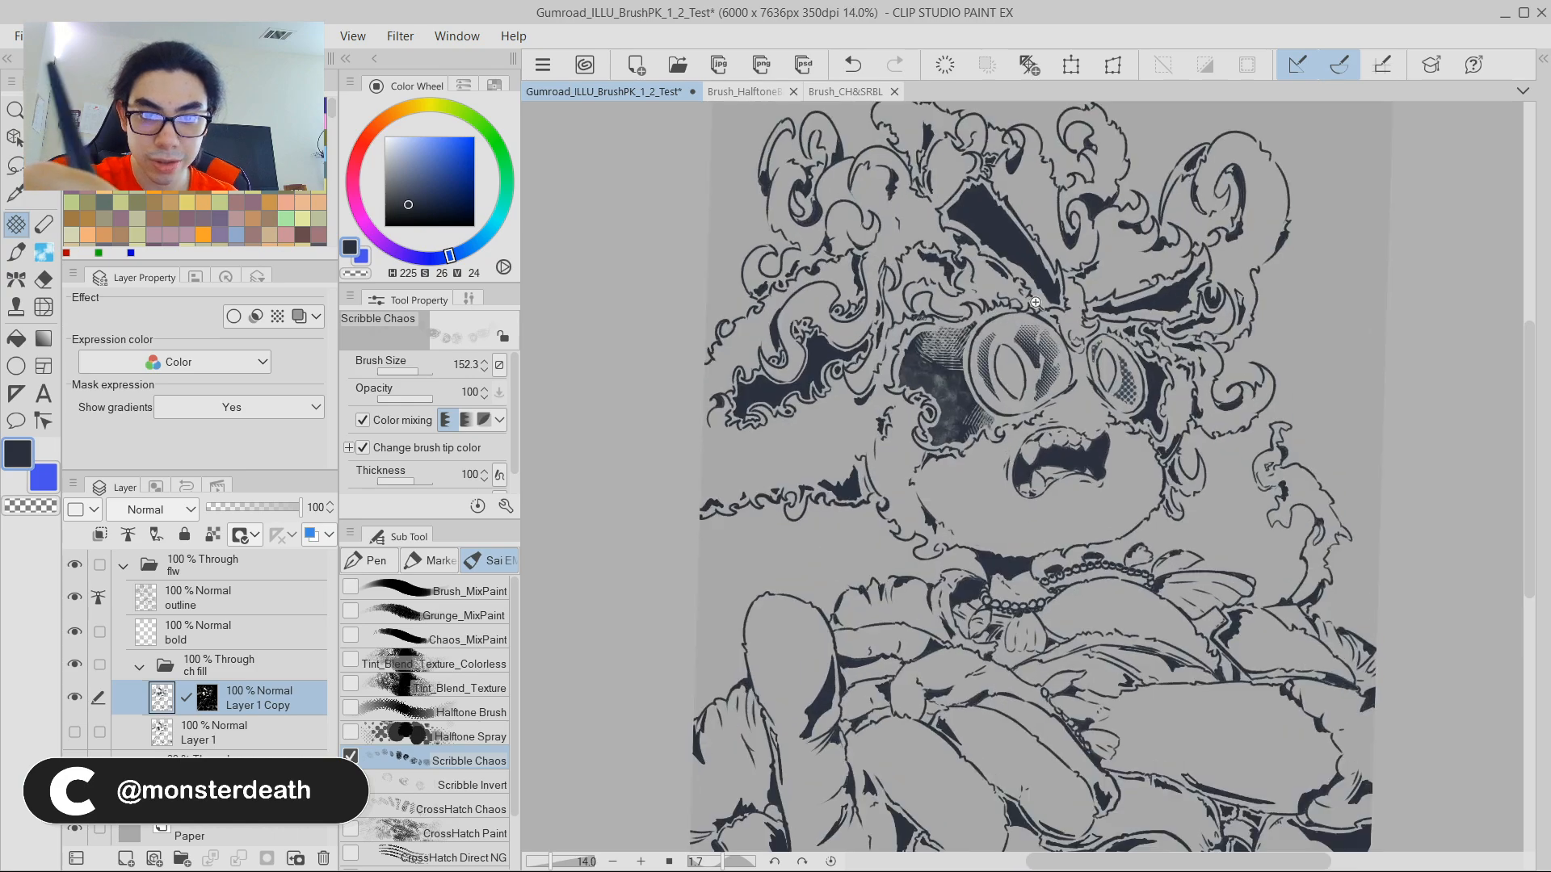
pyautogui.moveTo(1138, 373); pyautogui.dragTo(1179, 355)
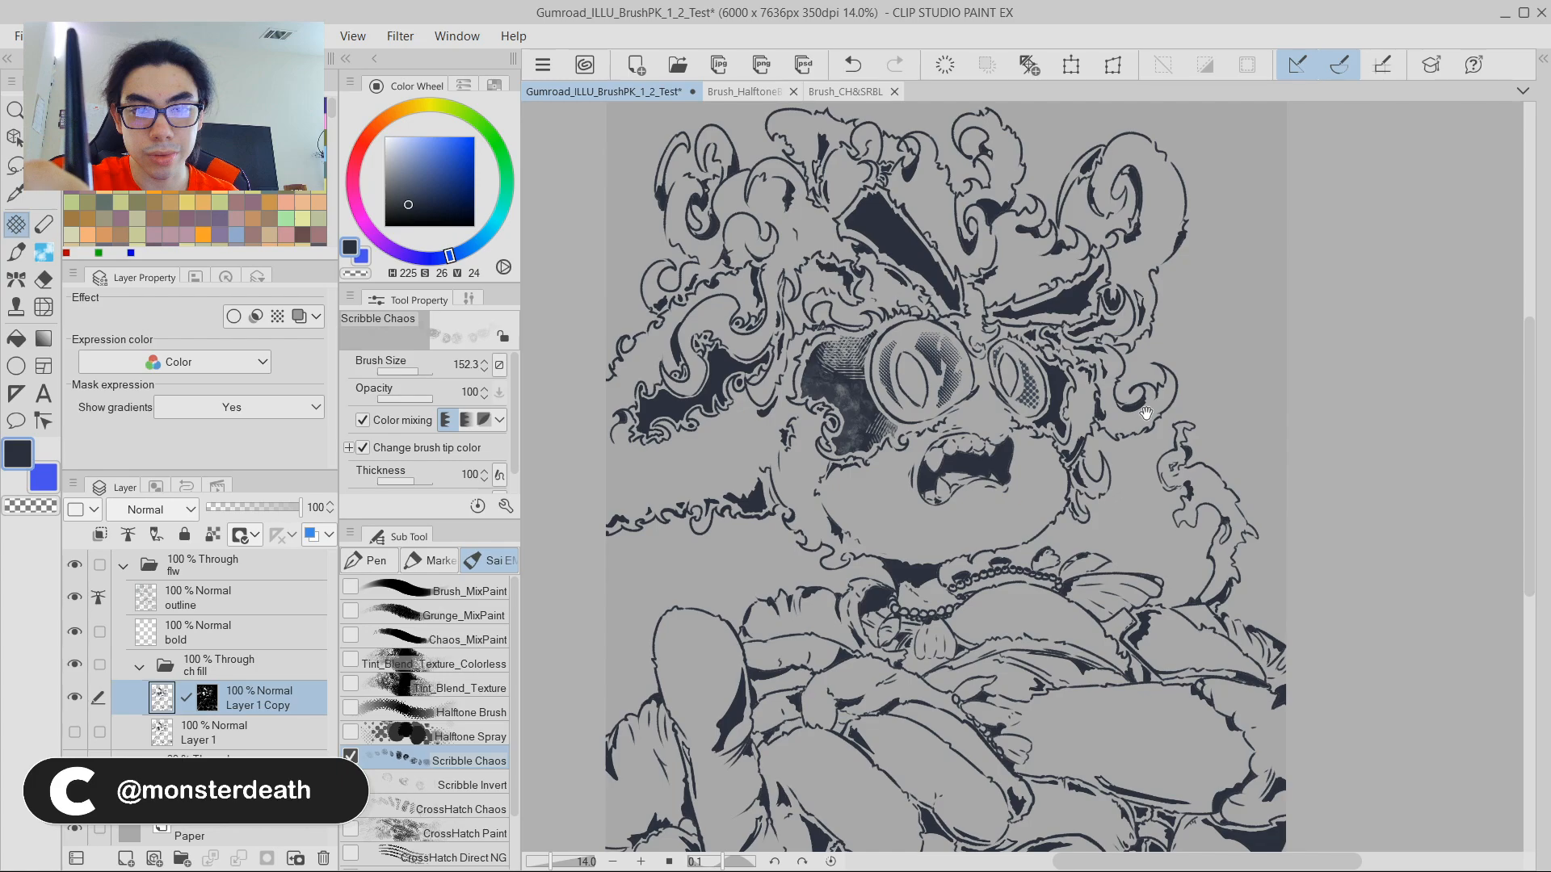
pyautogui.scroll(3, 1153, 333)
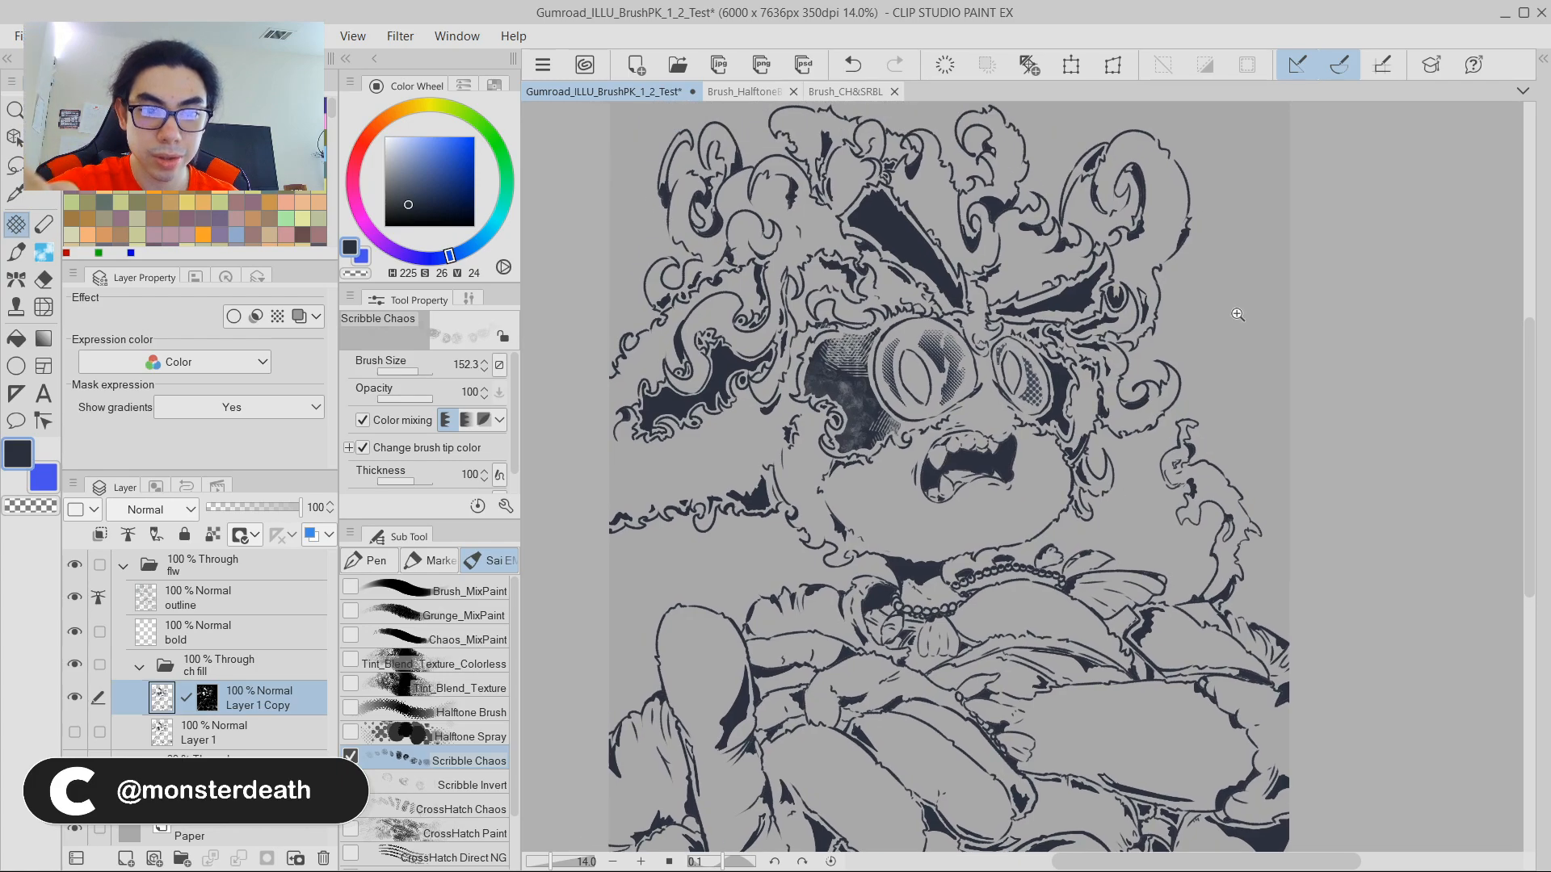
pyautogui.scroll(-5, 1216, 297)
pyautogui.moveTo(1236, 340); pyautogui.dragTo(1148, 314)
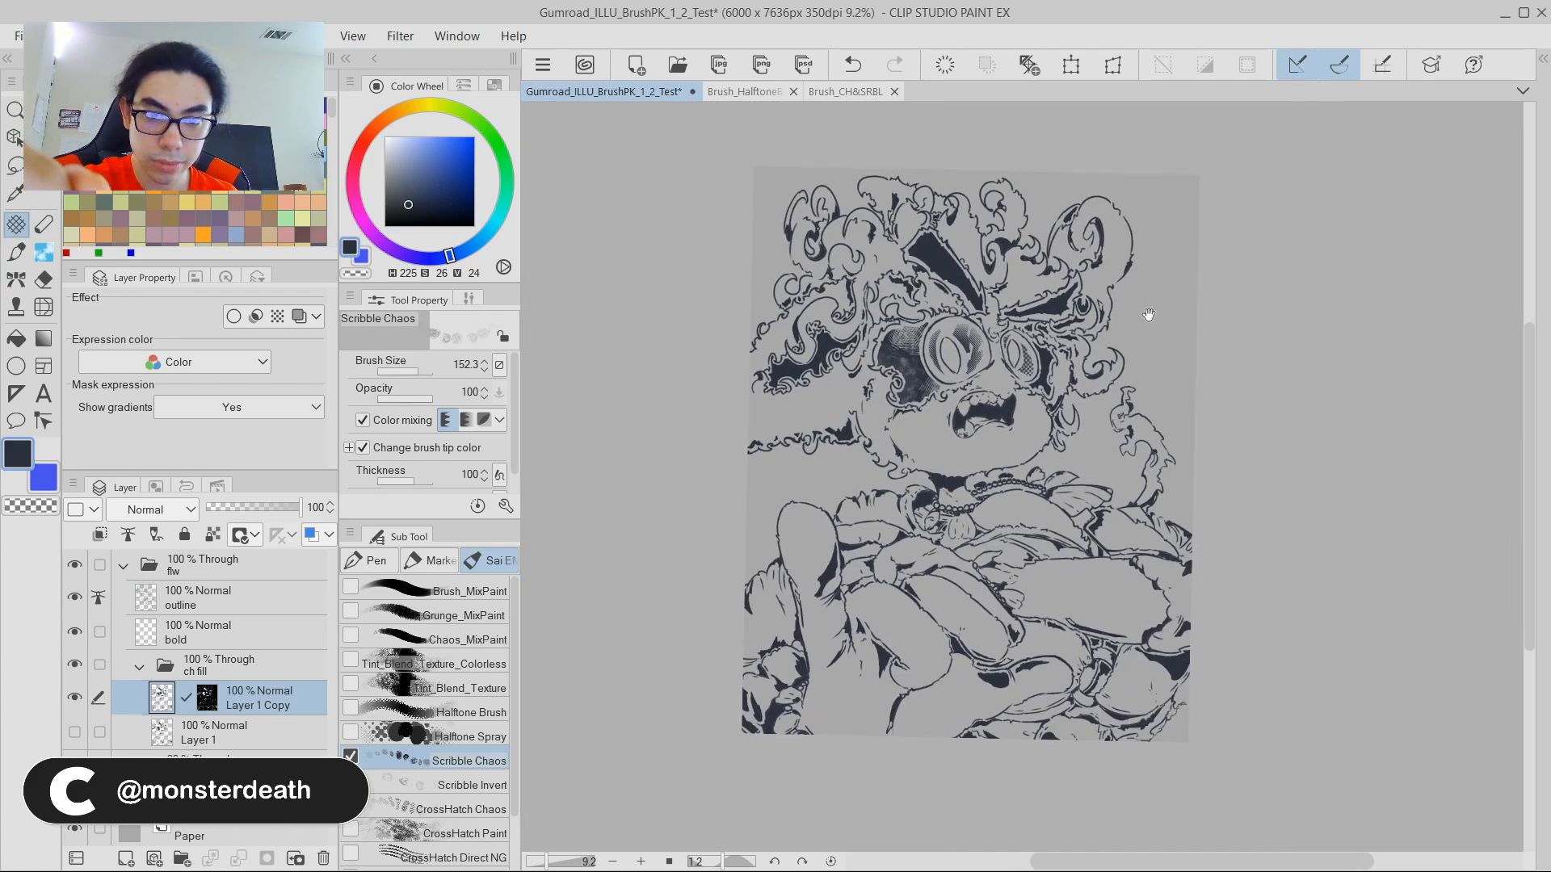
pyautogui.scroll(3, 1057, 343)
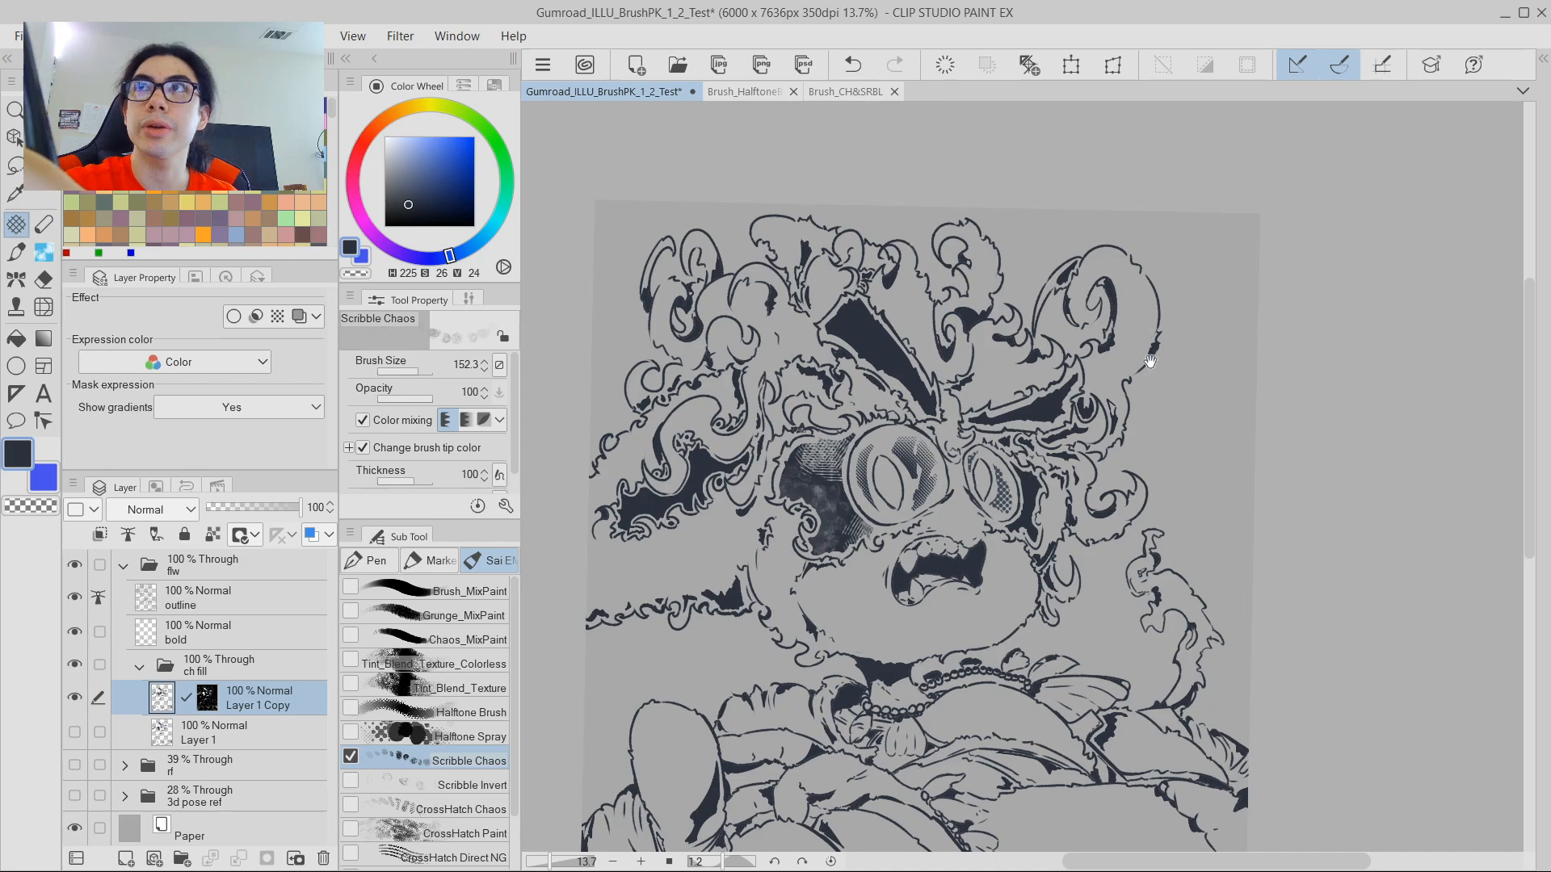
pyautogui.moveTo(1033, 366)
pyautogui.mouseDown()
pyautogui.moveTo(1067, 362)
pyautogui.moveTo(1116, 297)
pyautogui.moveTo(1127, 324)
pyautogui.moveTo(1028, 377)
pyautogui.moveTo(1065, 418)
pyautogui.moveTo(1025, 407)
pyautogui.mouseUp()
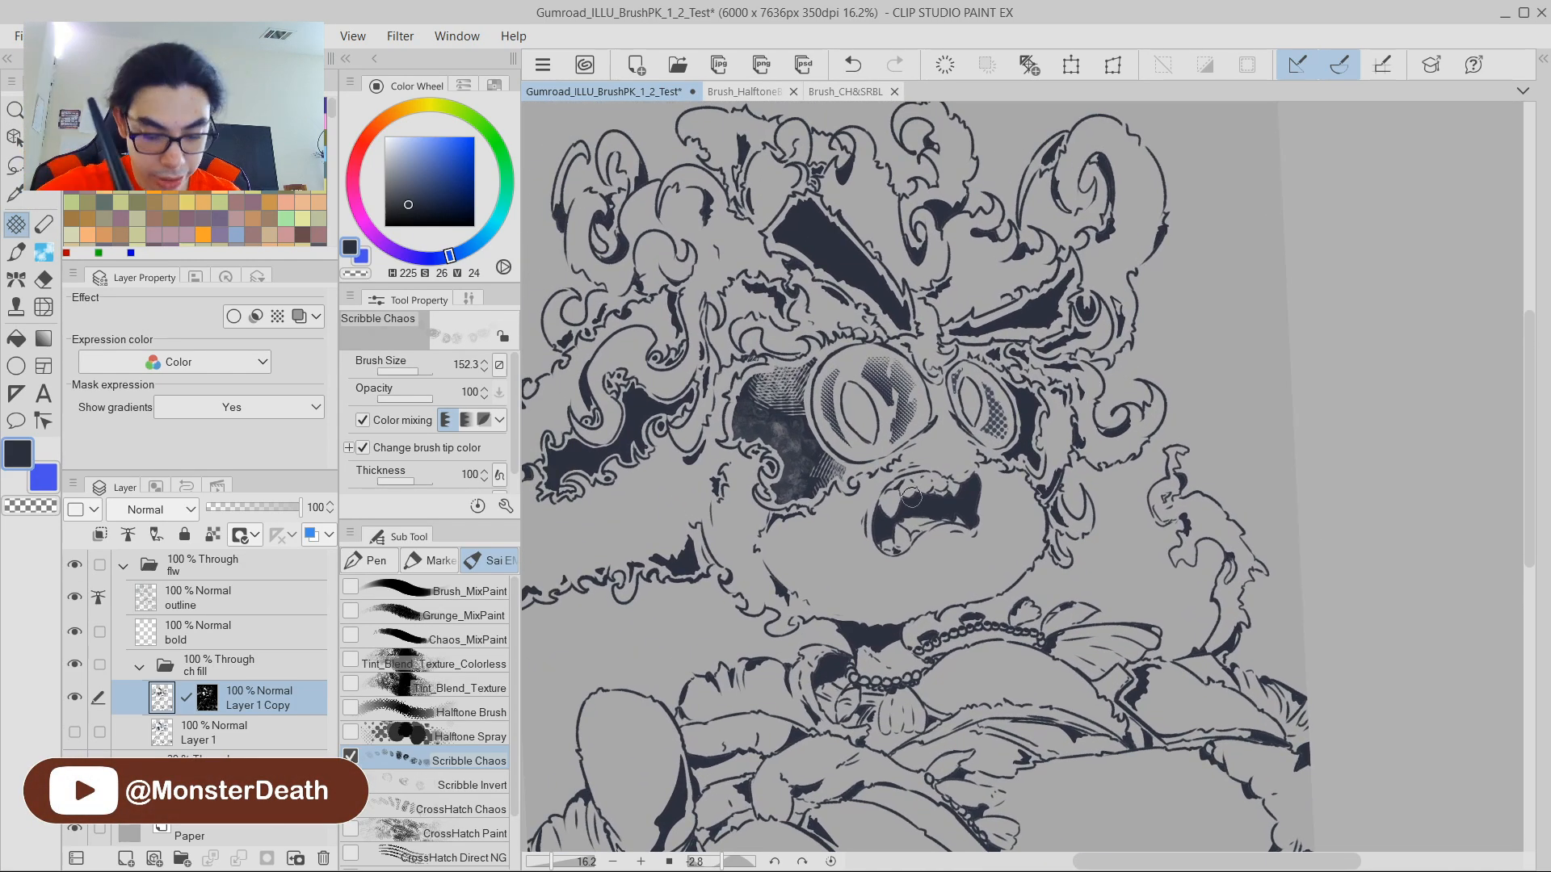
# Lasso-select the open mouth with a loose outline around the teeth and tongue.
pyautogui.press('m')
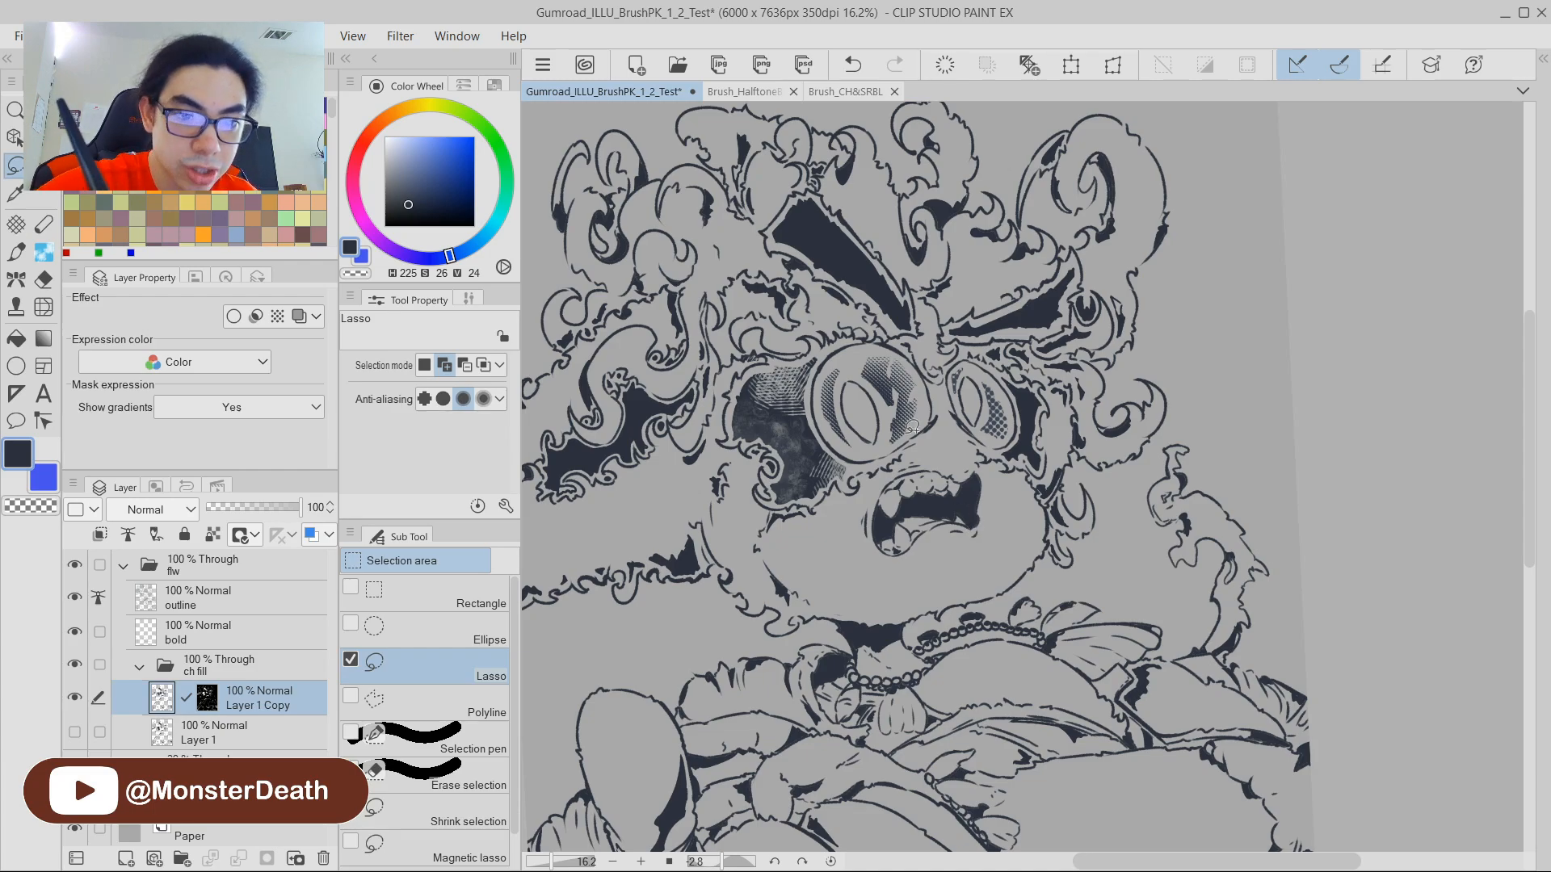
pyautogui.moveTo(811, 343); pyautogui.dragTo(914, 362)
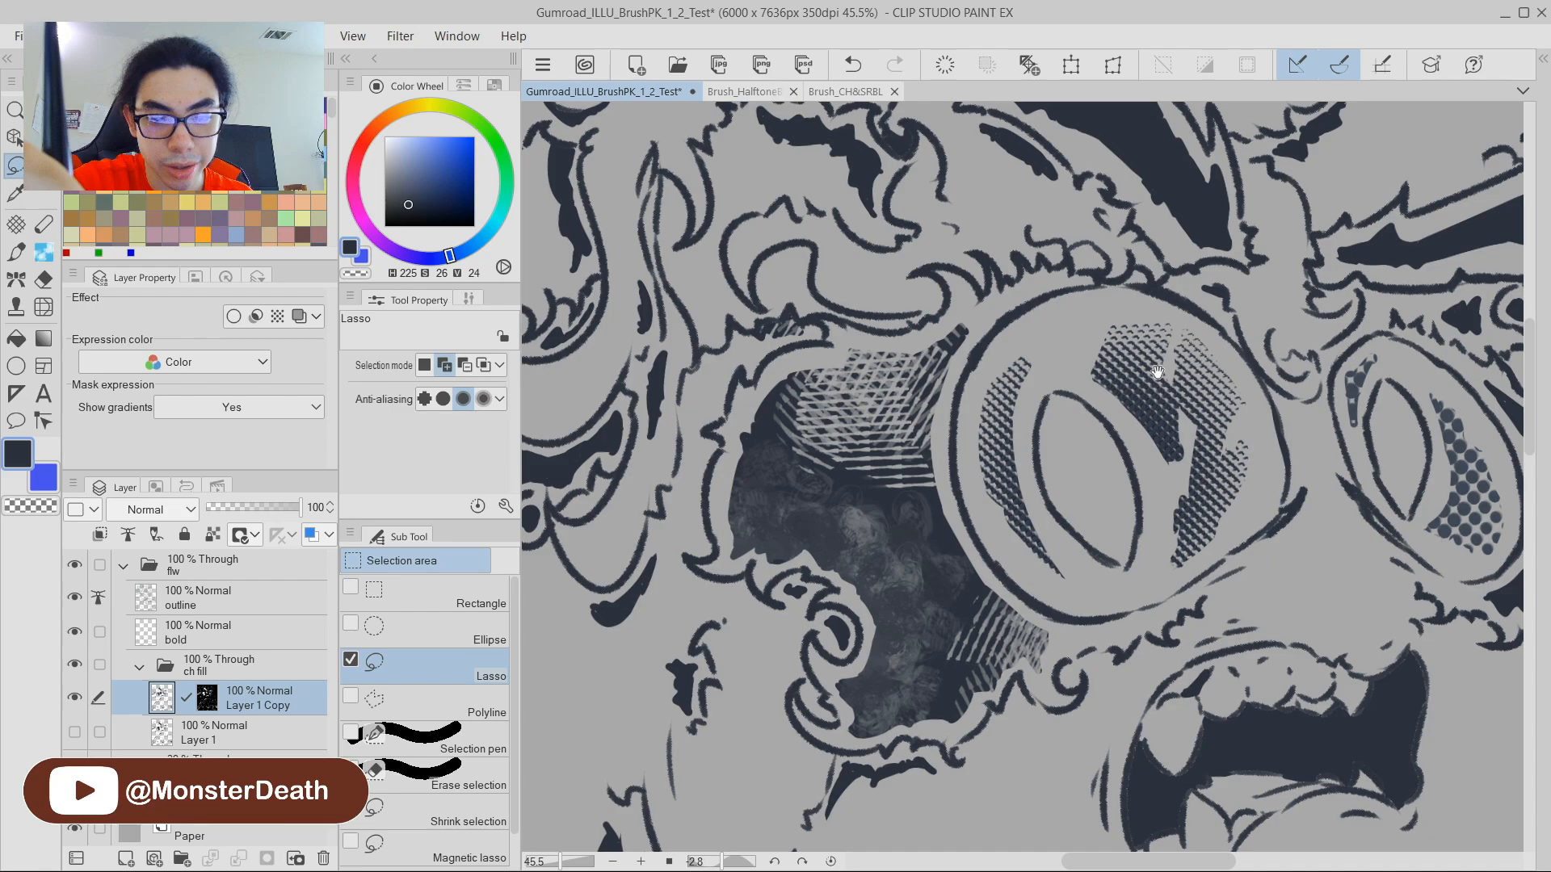
pyautogui.scroll(-5, 1139, 363)
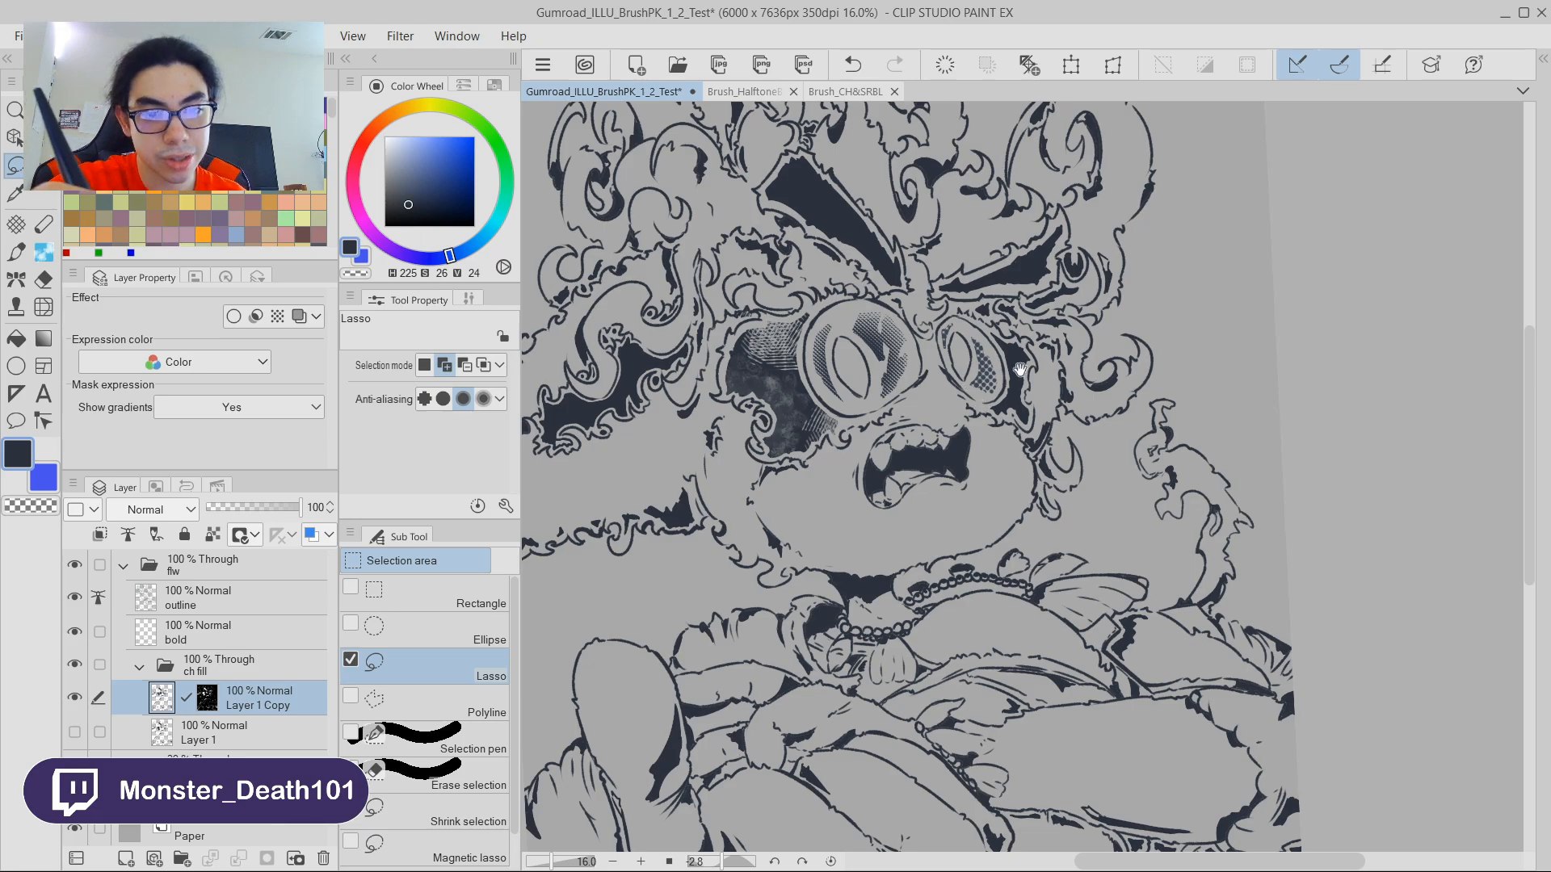
pyautogui.scroll(4, 1018, 373)
pyautogui.moveTo(1090, 316)
pyautogui.mouseDown()
pyautogui.moveTo(1162, 386)
pyautogui.moveTo(1164, 365)
pyautogui.moveTo(964, 535)
pyautogui.mouseUp()
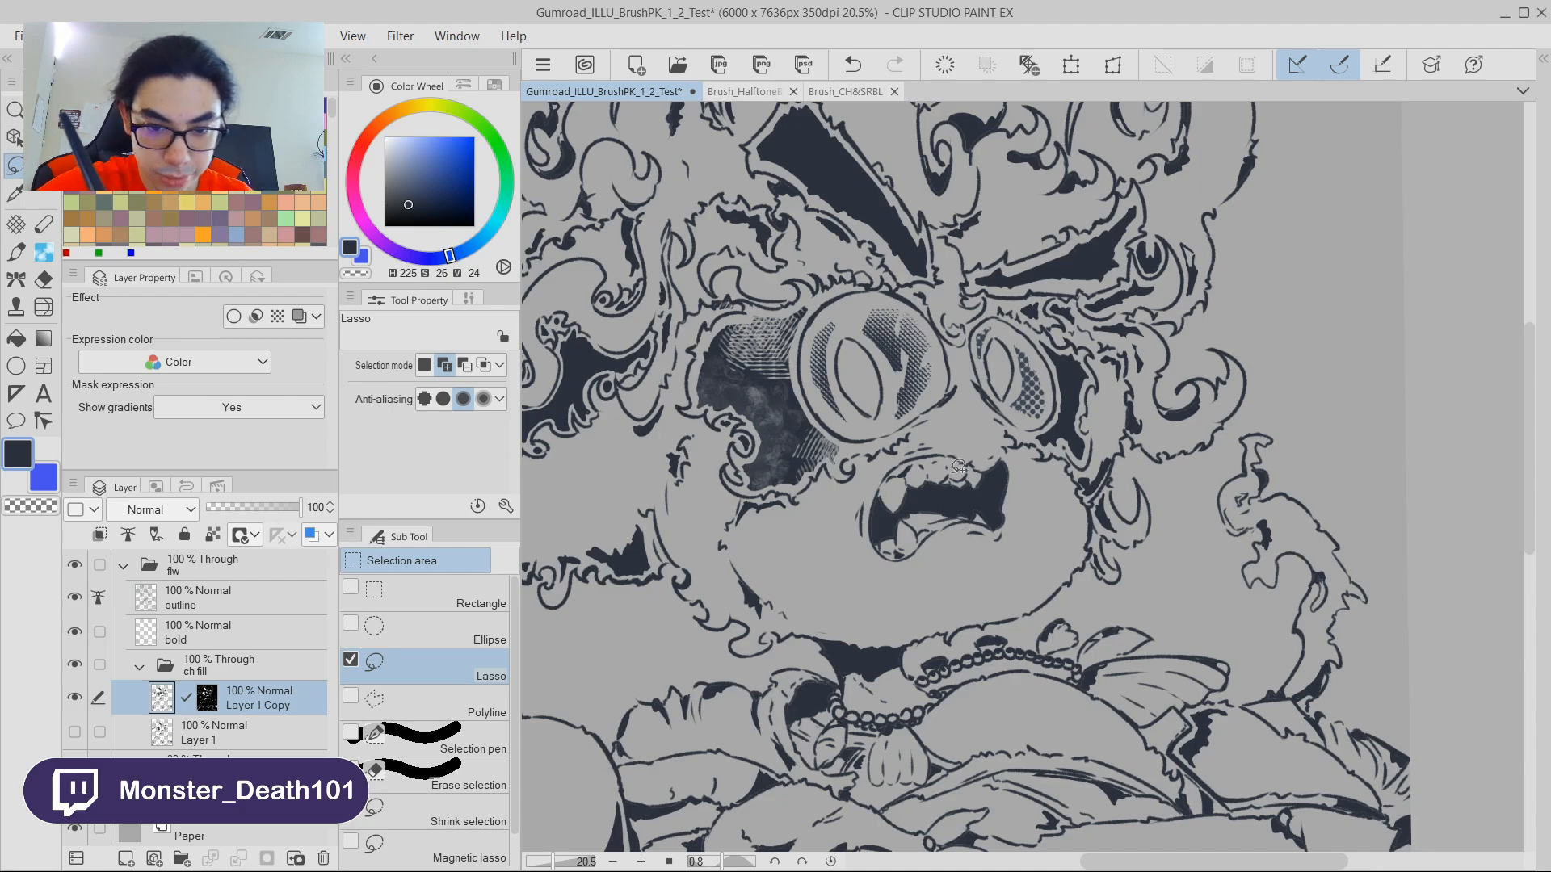
pyautogui.moveTo(857, 525)
pyautogui.mouseDown()
pyautogui.moveTo(901, 449)
pyautogui.moveTo(1019, 449)
pyautogui.moveTo(848, 523)
pyautogui.mouseUp()
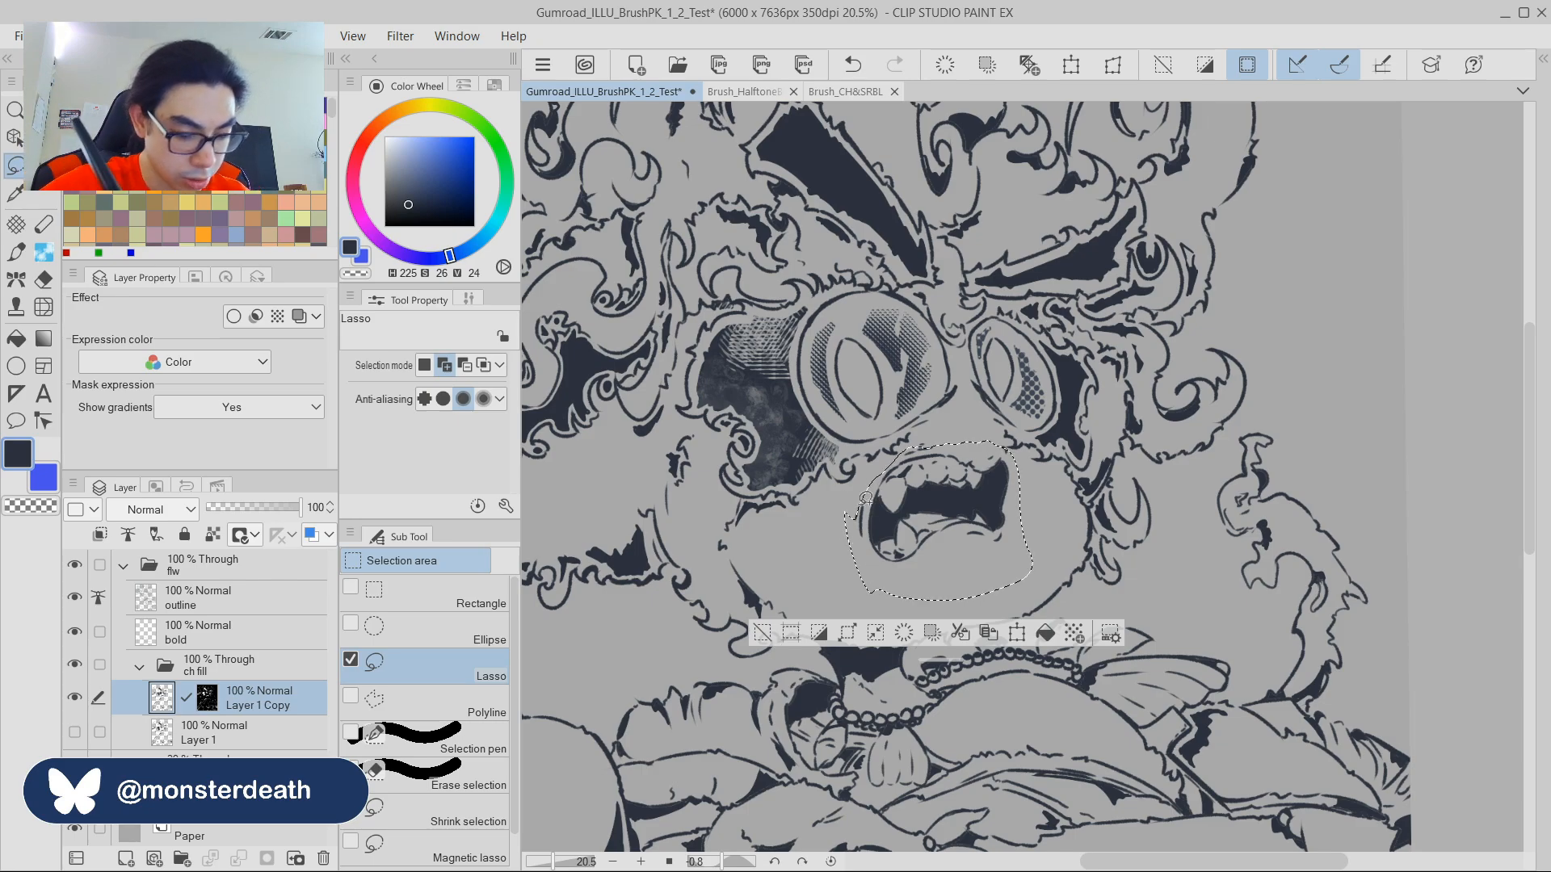
# Try texturing the mouth's dark fill with CrossHatch Paint in transparent colour at size 631.0, and undo the strokes.
pyautogui.press('p')
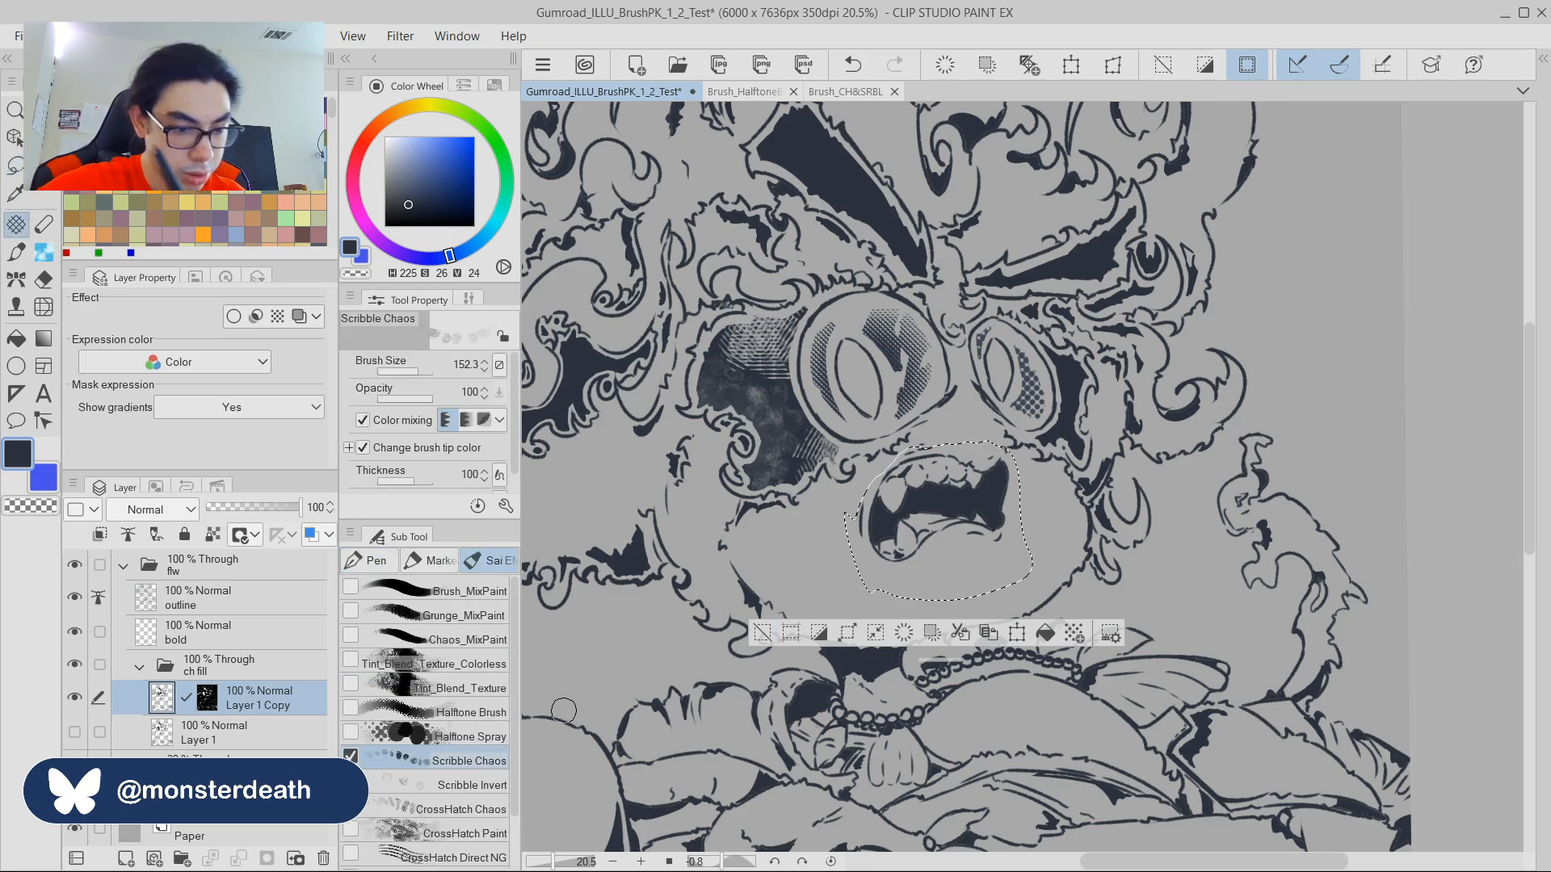
pyautogui.click(464, 833)
pyautogui.press('c')
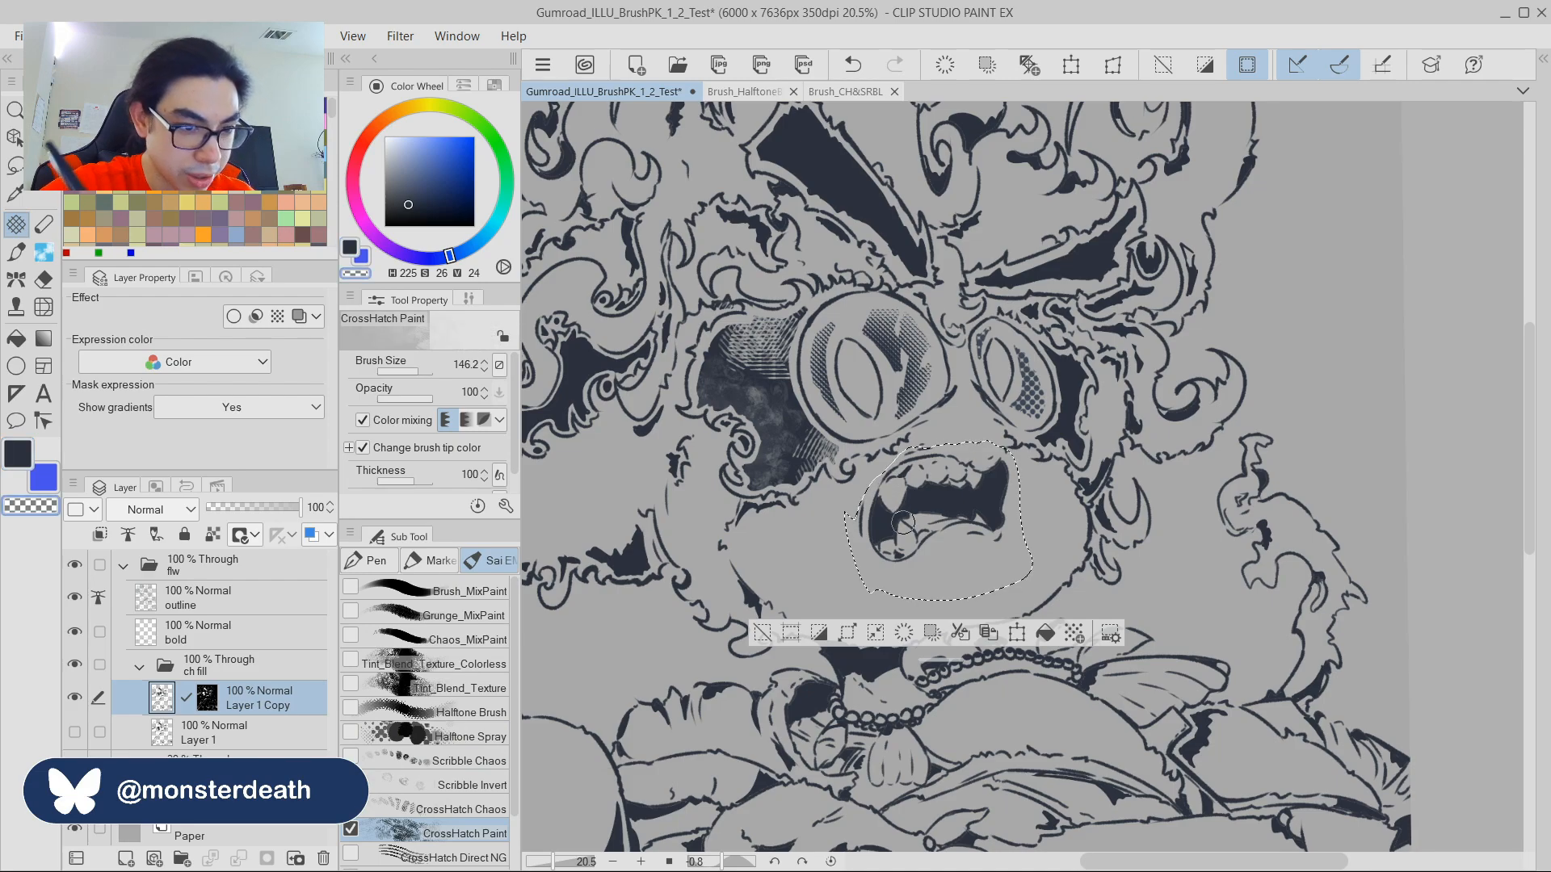
pyautogui.moveTo(930, 536); pyautogui.dragTo(950, 553)
pyautogui.moveTo(903, 501); pyautogui.dragTo(937, 482)
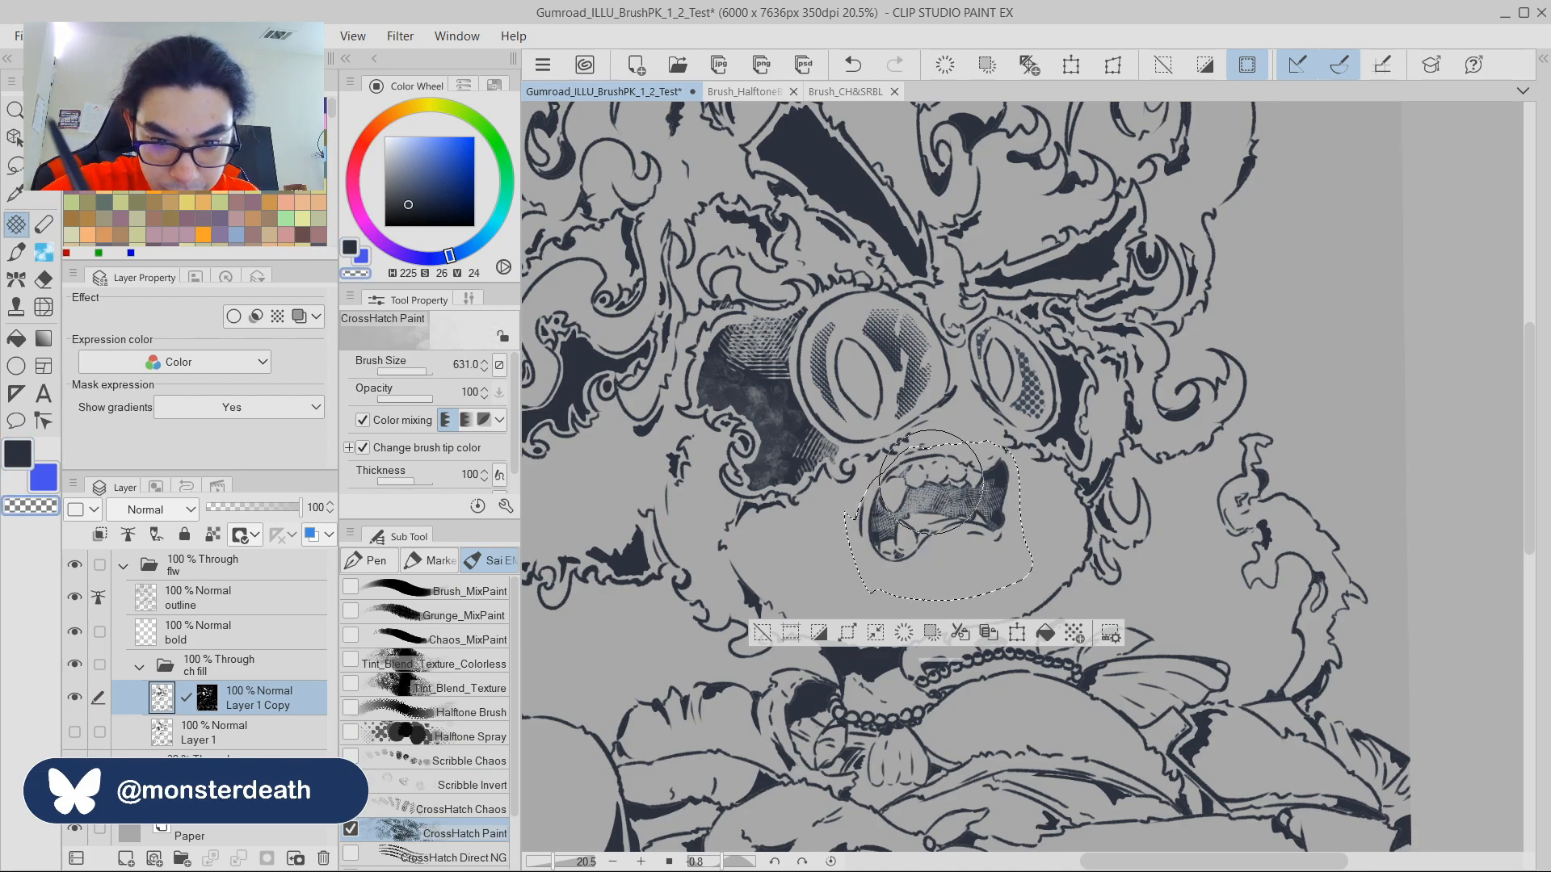
pyautogui.moveTo(1174, 430); pyautogui.dragTo(1153, 342)
pyautogui.moveTo(1154, 342); pyautogui.dragTo(1118, 350)
pyautogui.moveTo(1014, 402); pyautogui.dragTo(1229, 300)
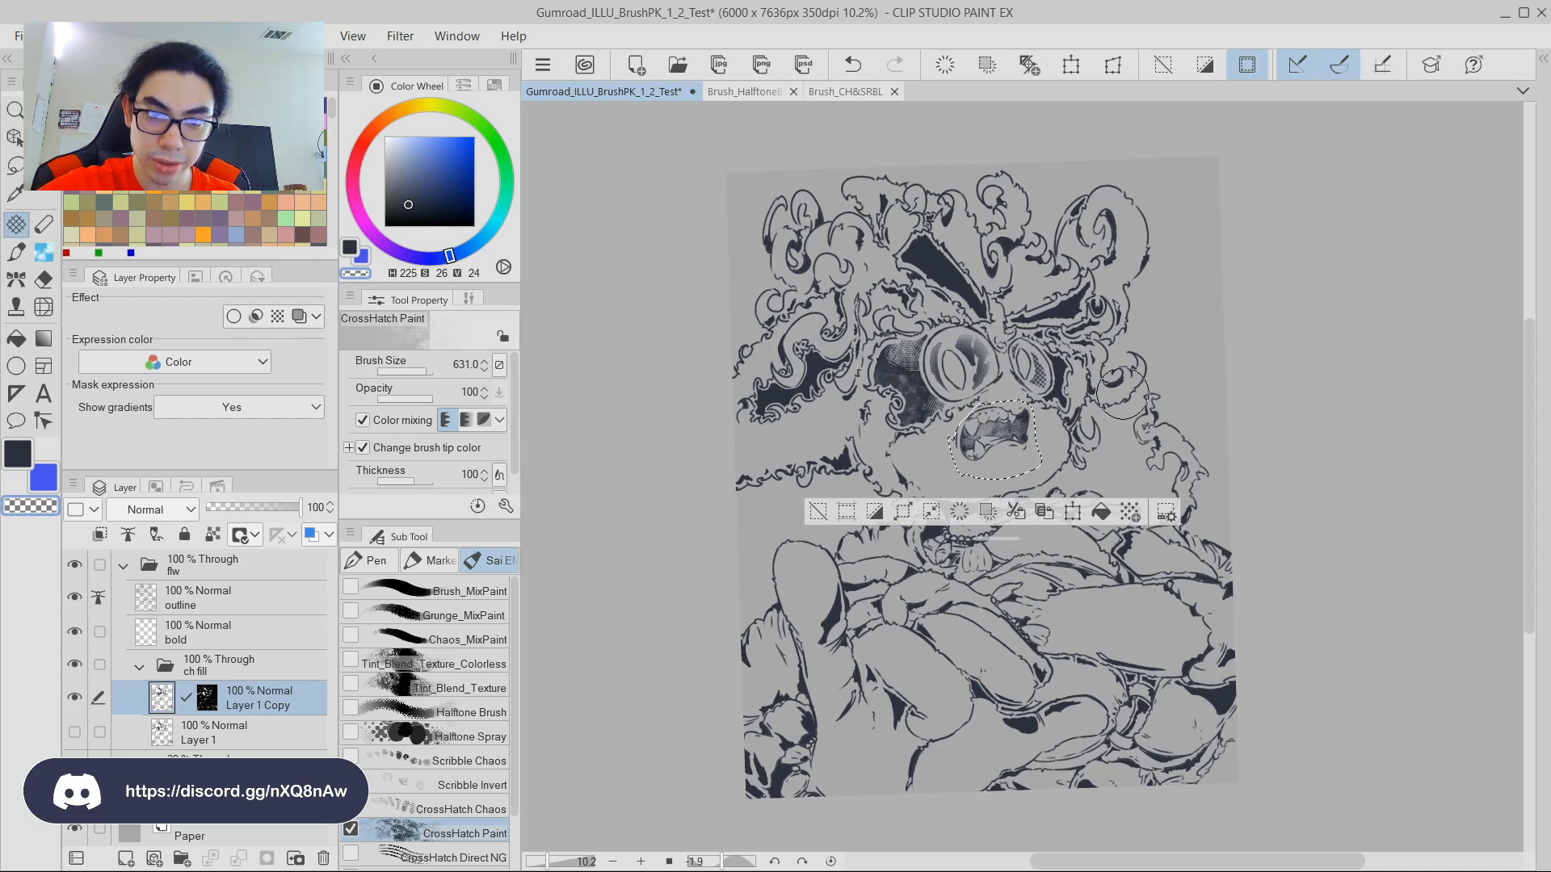
pyautogui.hotkey('ctrl', 'z')
# Hatch the mouth's dark fill with CrossHatch Chaos in transparent colour at size 689.5, and deselect.
pyautogui.moveTo(965, 394); pyautogui.dragTo(995, 390)
pyautogui.click(460, 809)
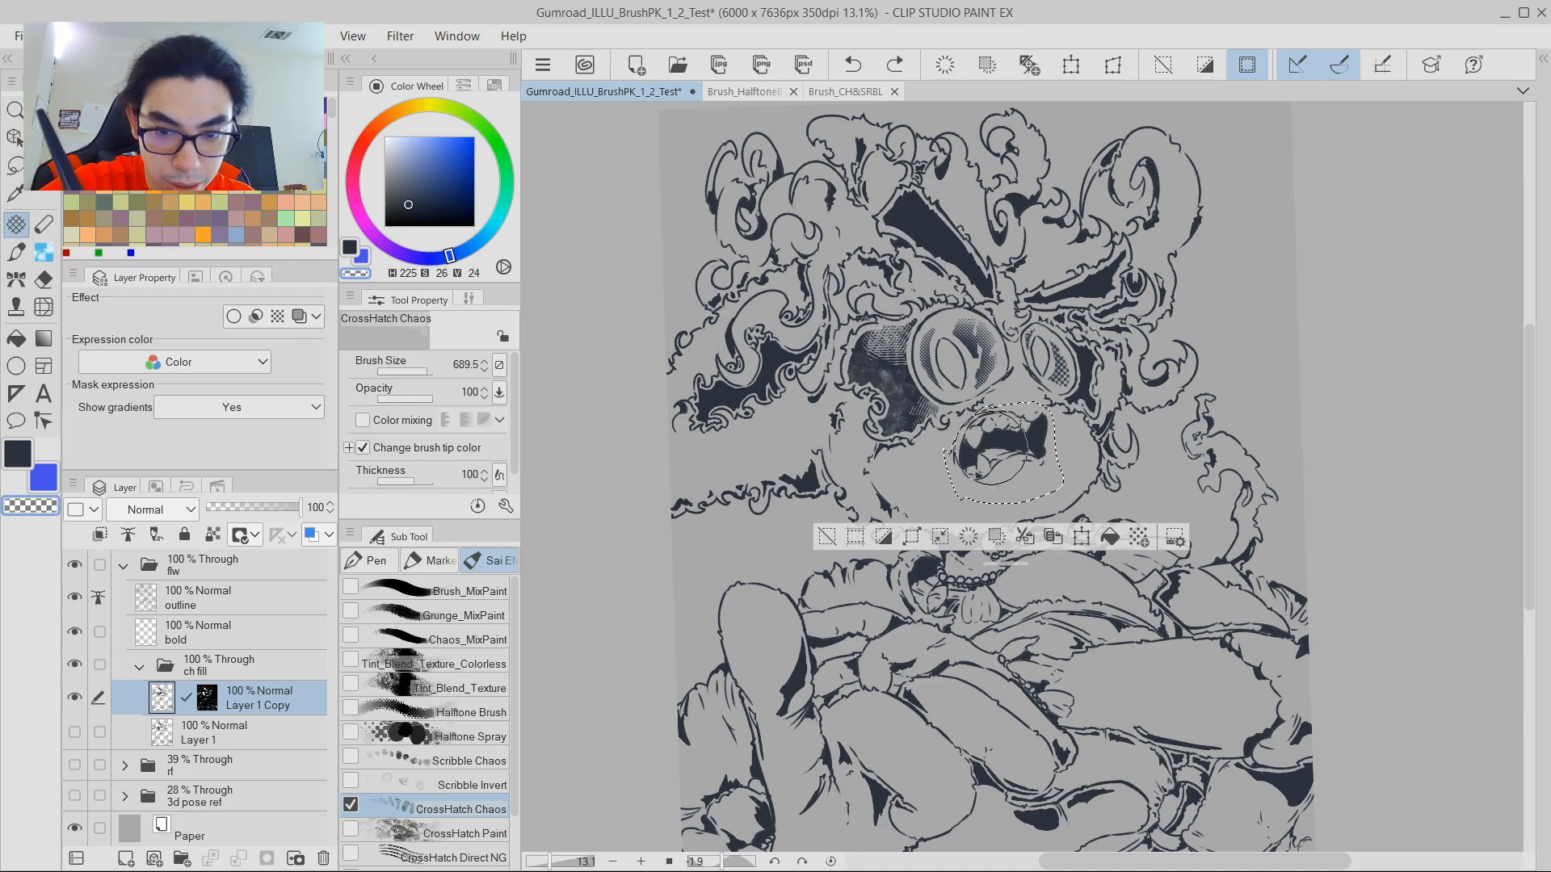
pyautogui.moveTo(986, 450)
pyautogui.mouseDown()
pyautogui.moveTo(997, 383)
pyautogui.moveTo(1000, 440)
pyautogui.mouseUp()
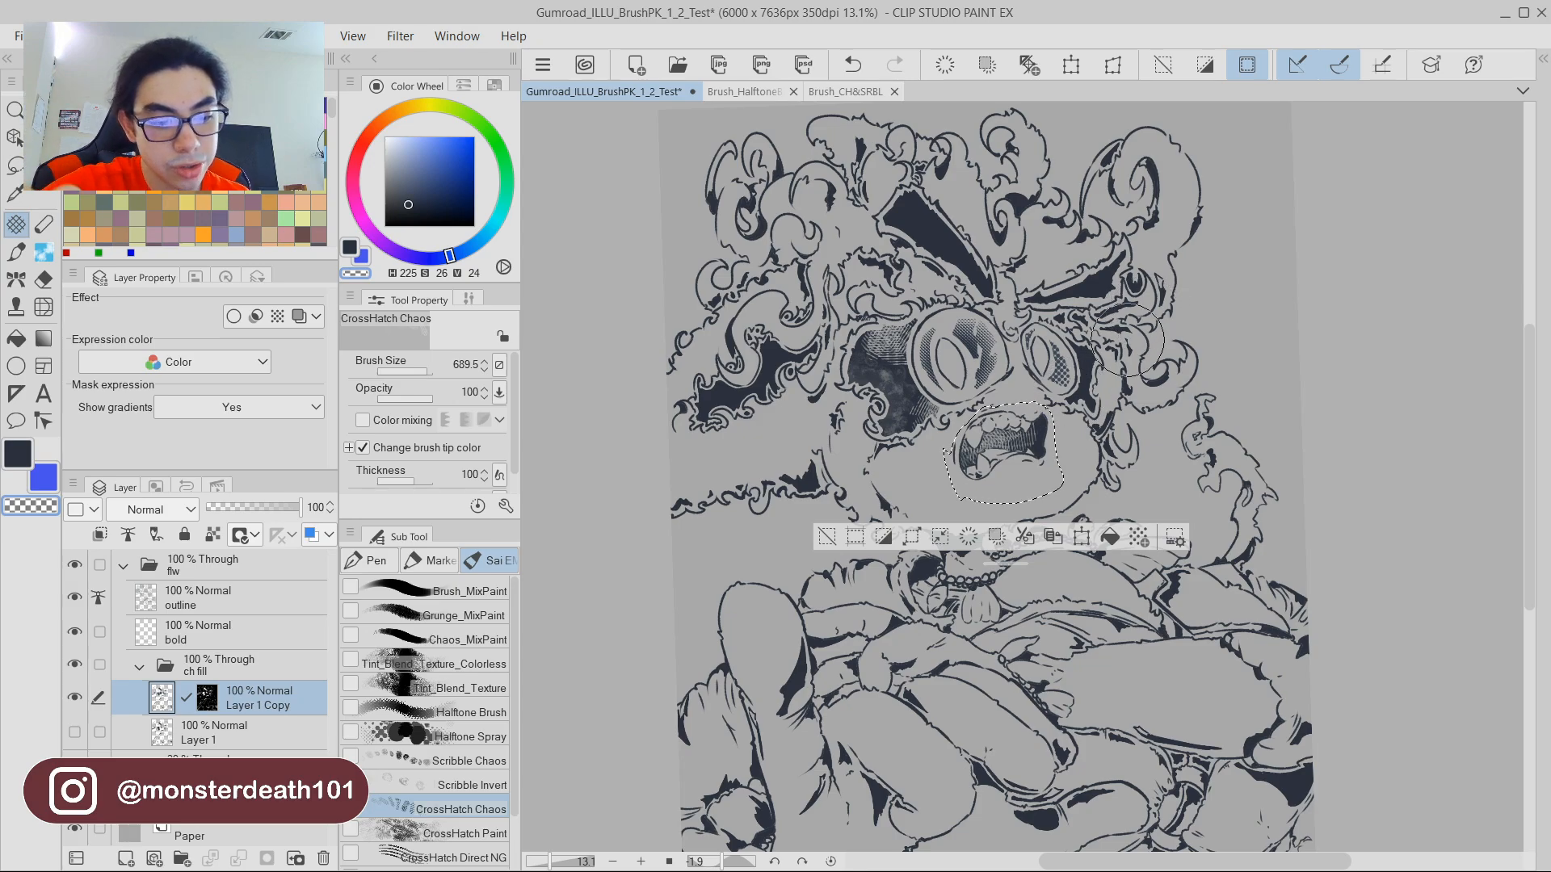
pyautogui.moveTo(1112, 428); pyautogui.dragTo(1044, 414)
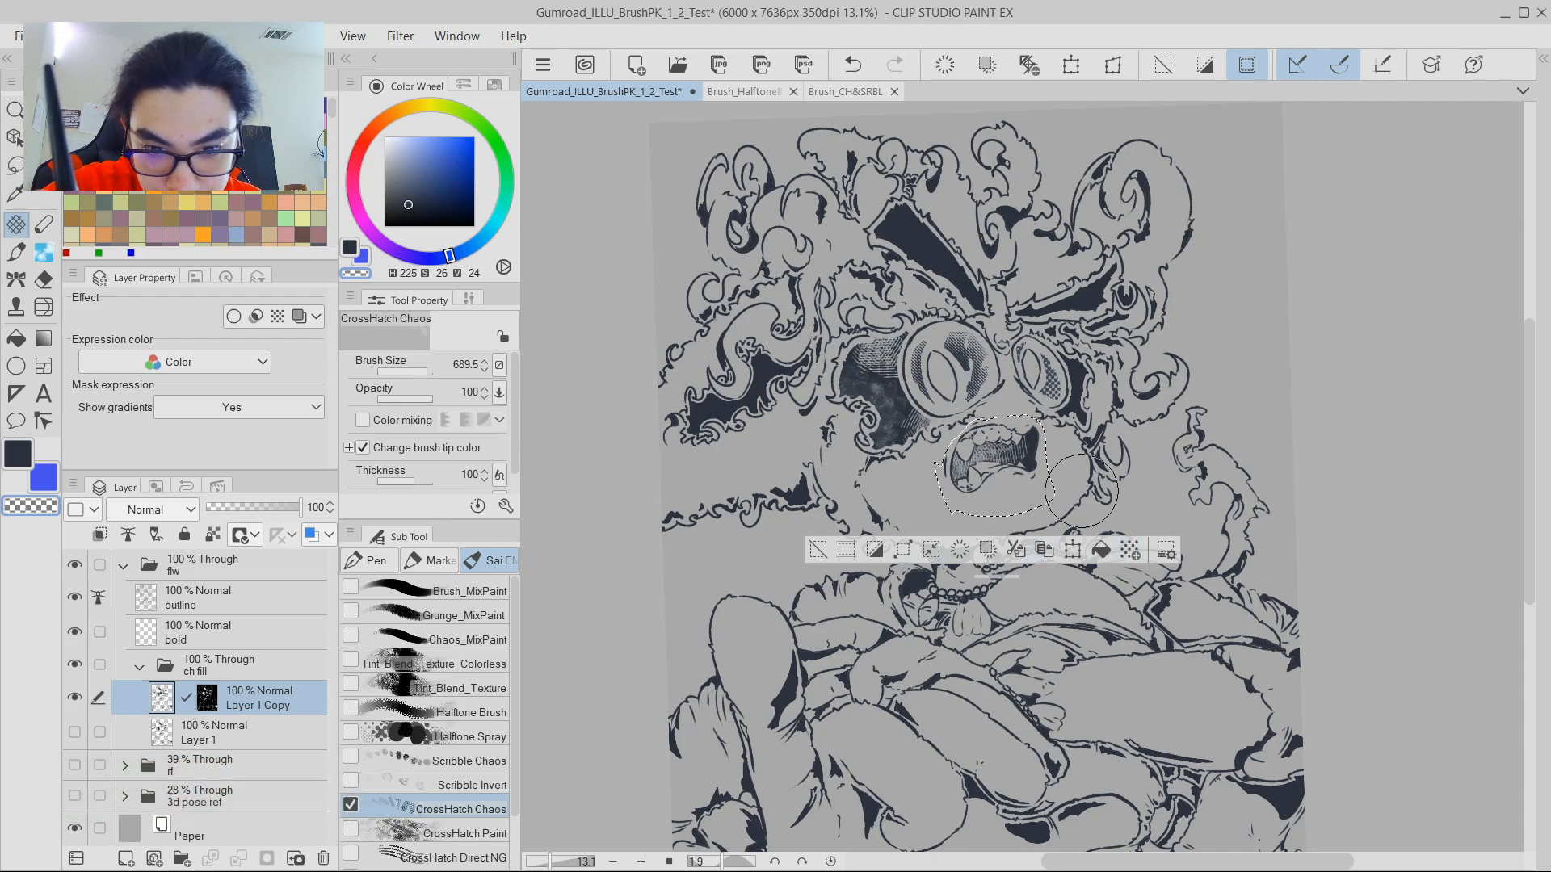
pyautogui.moveTo(1016, 483); pyautogui.dragTo(1113, 483)
pyautogui.moveTo(1210, 352)
pyautogui.mouseDown()
pyautogui.moveTo(1236, 380)
pyautogui.moveTo(1245, 325)
pyautogui.moveTo(1248, 378)
pyautogui.moveTo(1164, 349)
pyautogui.mouseUp()
pyautogui.click(788, 564)
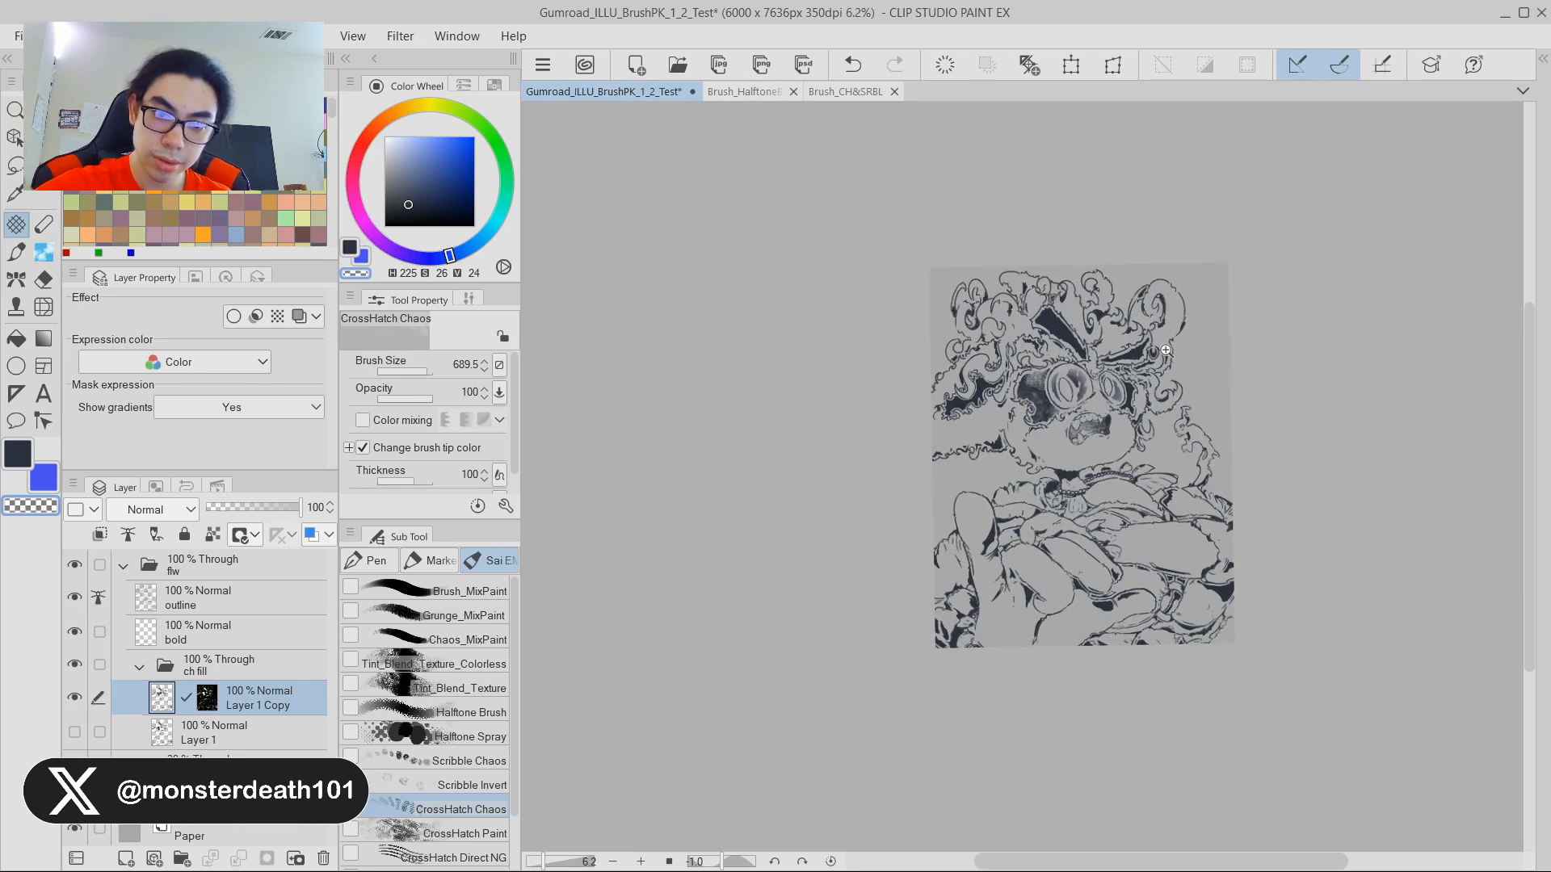
# Lasso-select the dark neck shadow between the chin and the bead necklace.
pyautogui.moveTo(1103, 413); pyautogui.dragTo(1191, 375)
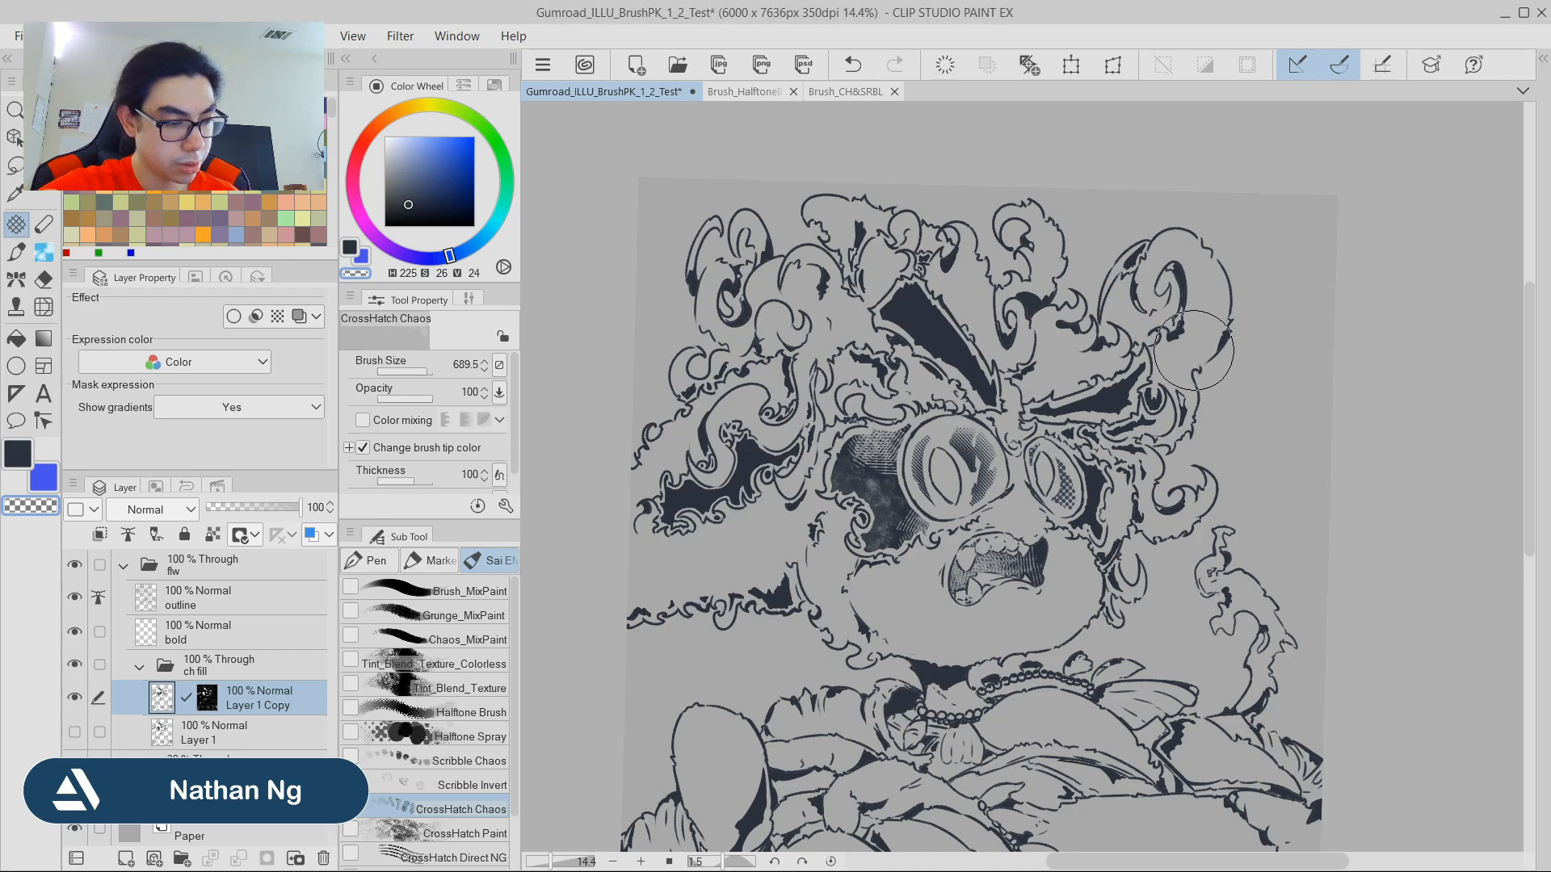
pyautogui.moveTo(1216, 424); pyautogui.dragTo(1243, 244)
pyautogui.moveTo(980, 490)
pyautogui.mouseDown()
pyautogui.moveTo(1108, 447)
pyautogui.moveTo(1021, 817)
pyautogui.moveTo(1118, 391)
pyautogui.moveTo(1135, 420)
pyautogui.moveTo(1115, 468)
pyautogui.mouseUp()
pyautogui.press('m')
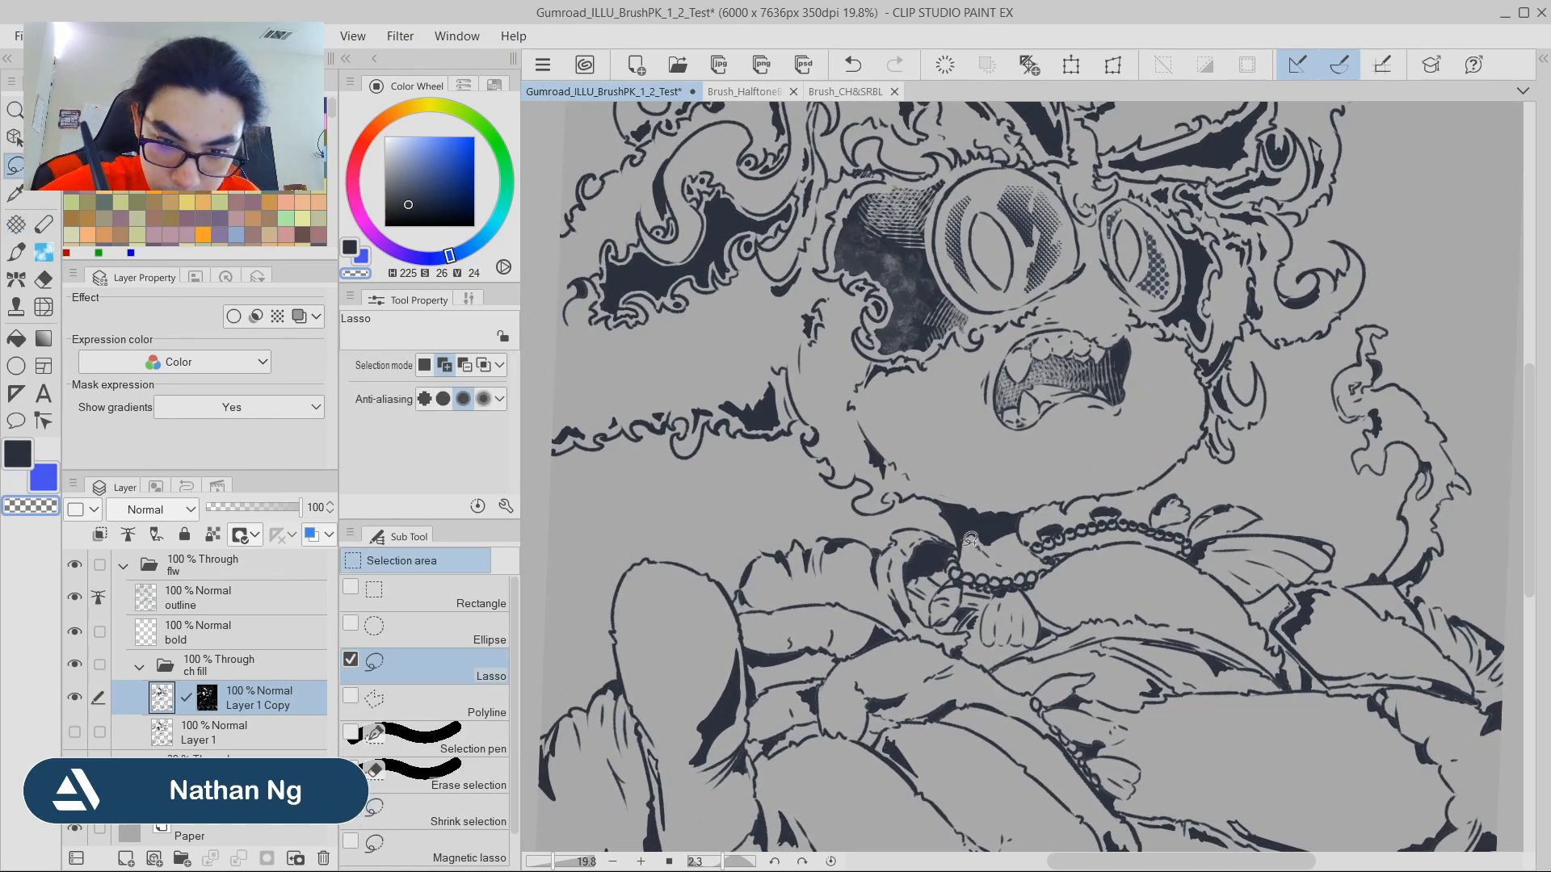
pyautogui.moveTo(933, 507)
pyautogui.mouseDown()
pyautogui.moveTo(1006, 482)
pyautogui.moveTo(1040, 499)
pyautogui.moveTo(1032, 533)
pyautogui.moveTo(987, 557)
pyautogui.mouseUp()
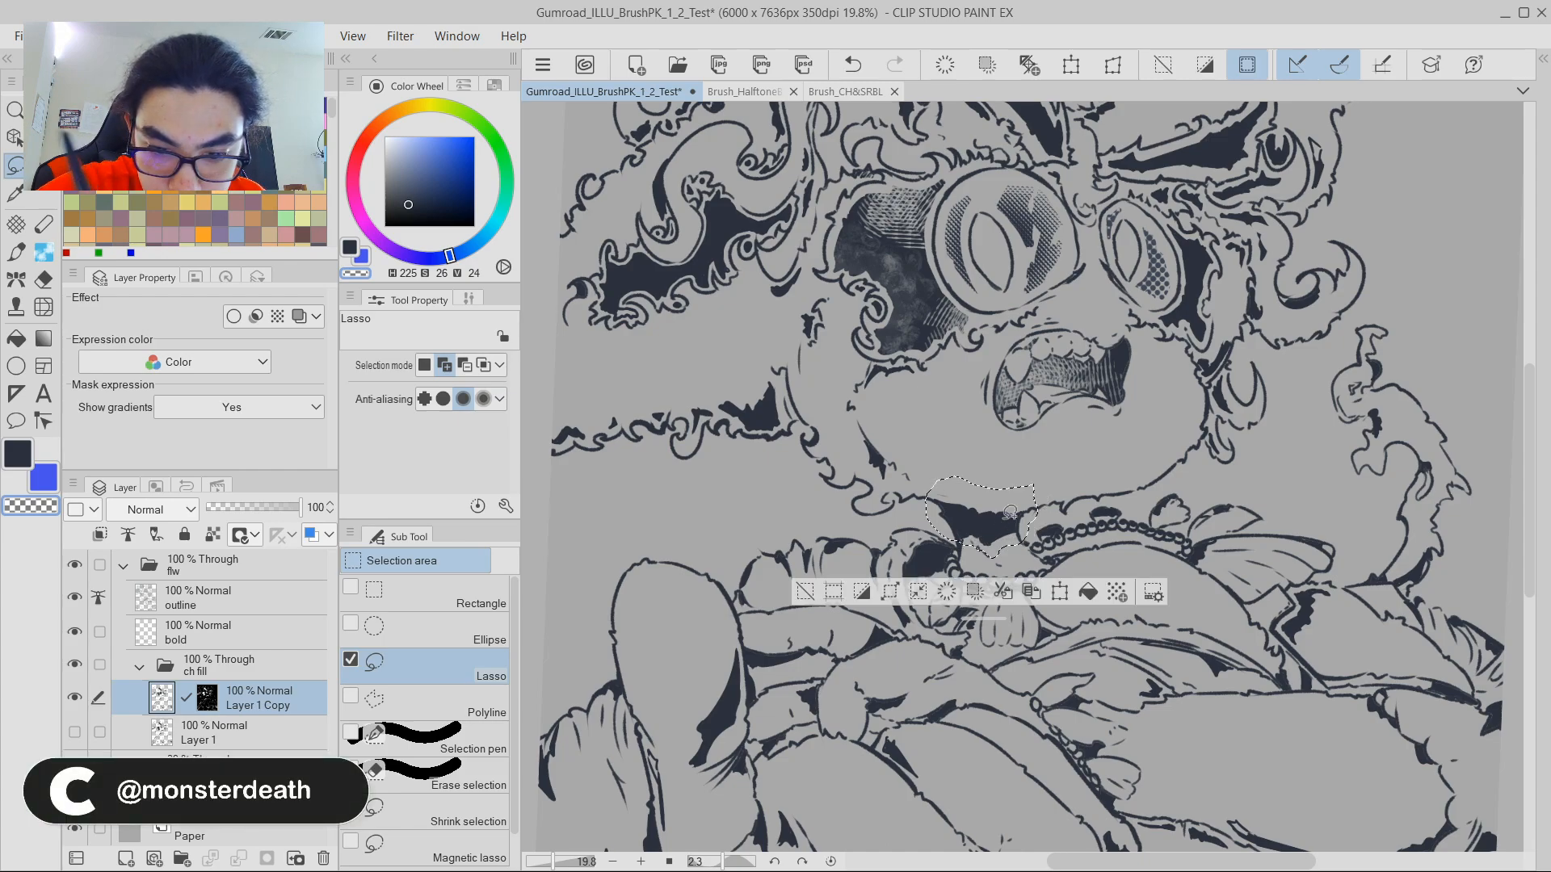
# Hatch the neck's dark fill with CrossHatch Chaos in transparent colour at size 689.5, and deselect.
pyautogui.moveTo(1173, 345)
pyautogui.mouseDown()
pyautogui.moveTo(1212, 345)
pyautogui.moveTo(1211, 394)
pyautogui.moveTo(1228, 352)
pyautogui.mouseUp()
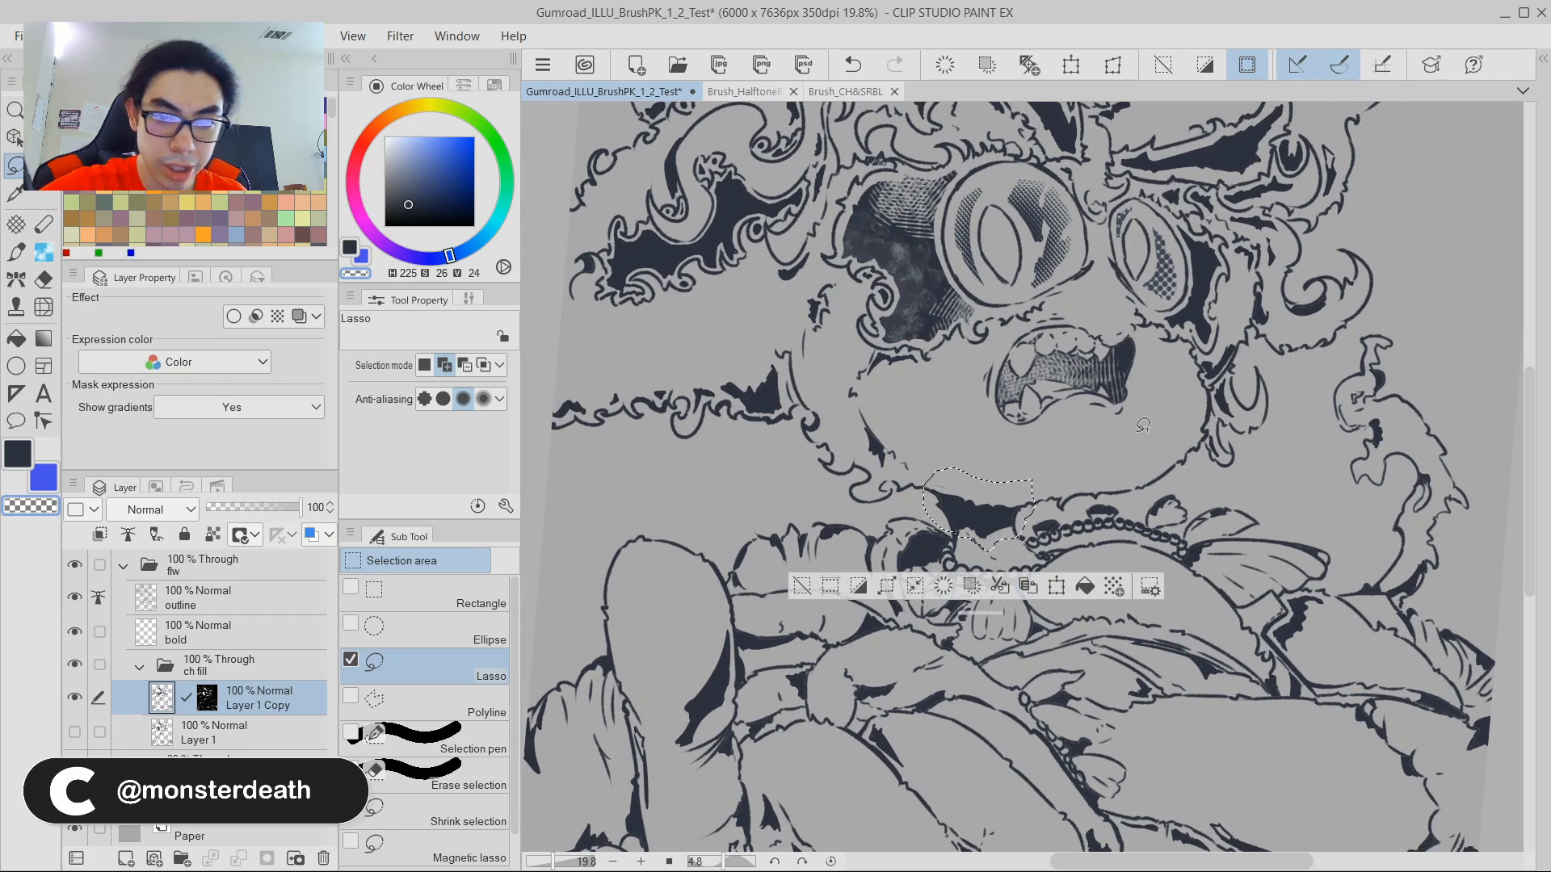
pyautogui.moveTo(1122, 440); pyautogui.dragTo(1109, 413)
pyautogui.press('p')
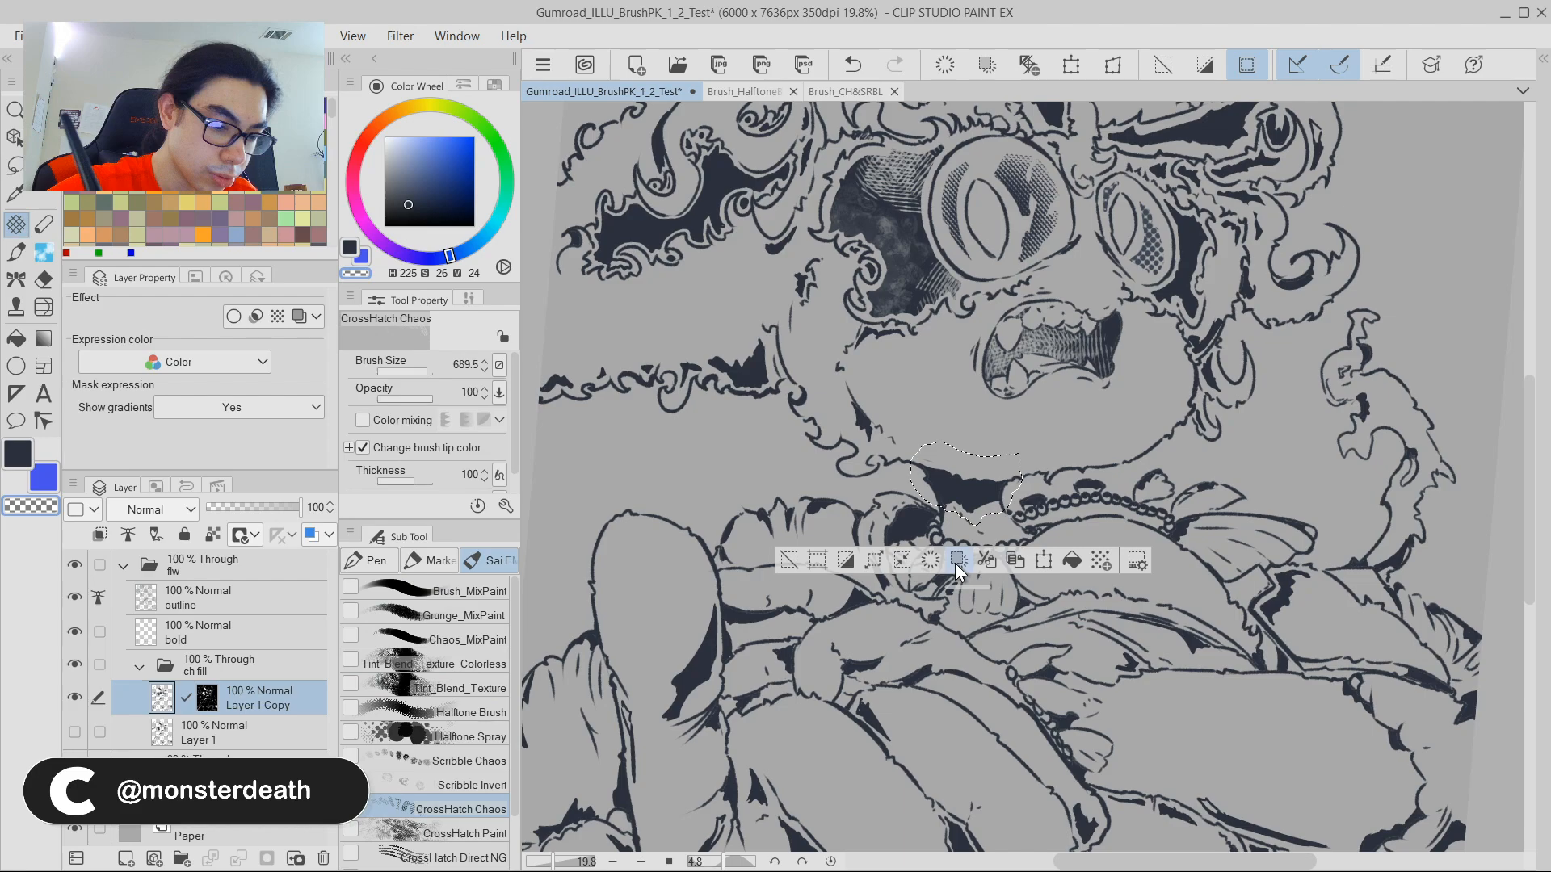
pyautogui.moveTo(956, 519)
pyautogui.mouseDown()
pyautogui.moveTo(1022, 541)
pyautogui.moveTo(1030, 436)
pyautogui.moveTo(965, 492)
pyautogui.moveTo(986, 491)
pyautogui.moveTo(954, 491)
pyautogui.mouseUp()
pyautogui.hotkey('ctrl', 'z')
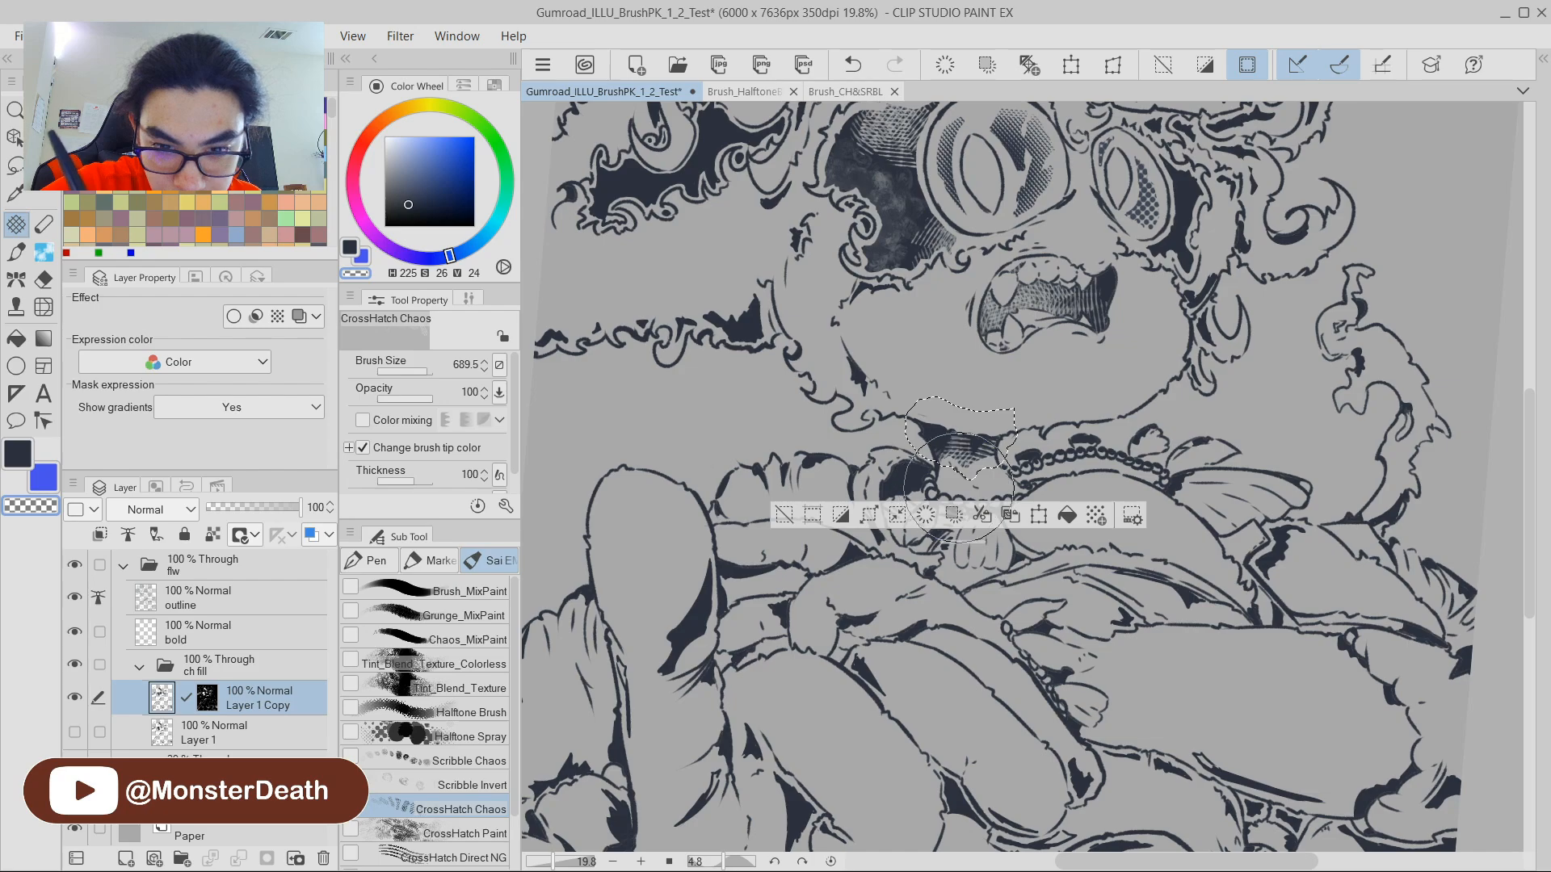
pyautogui.moveTo(1189, 278); pyautogui.dragTo(1177, 365)
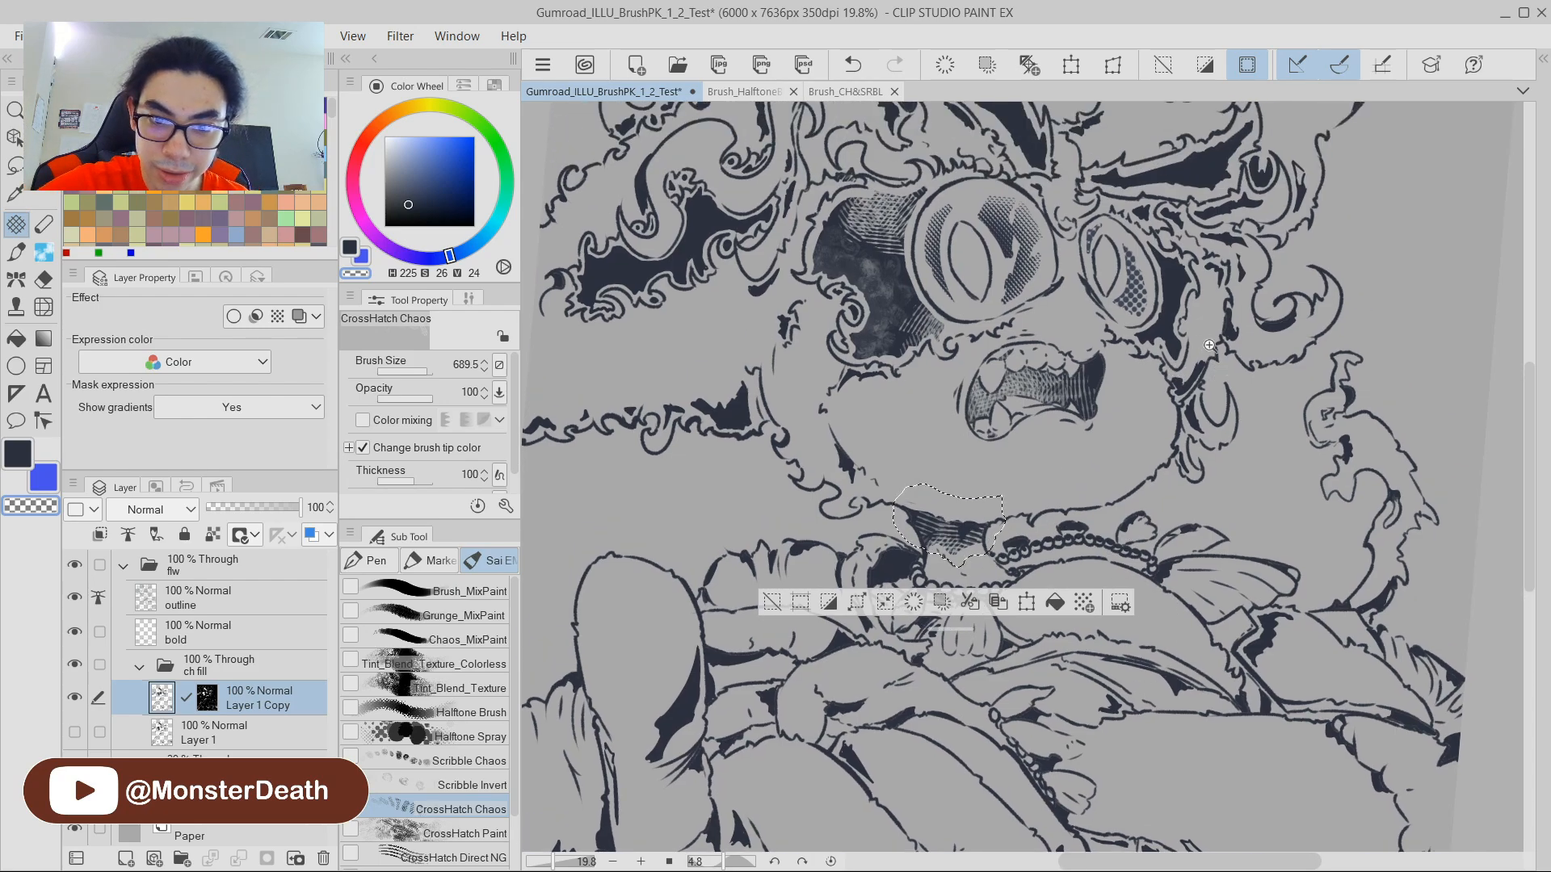
pyautogui.scroll(-2, 1212, 348)
pyautogui.moveTo(1271, 364); pyautogui.dragTo(1257, 334)
pyautogui.moveTo(1289, 362)
pyautogui.mouseDown()
pyautogui.moveTo(1190, 352)
pyautogui.moveTo(1235, 347)
pyautogui.mouseUp()
pyautogui.click(732, 559)
# Examine the hatched neck shadow up close and against the whole illustration.
pyautogui.scroll(-2, 1231, 358)
pyautogui.moveTo(1274, 403); pyautogui.dragTo(1247, 326)
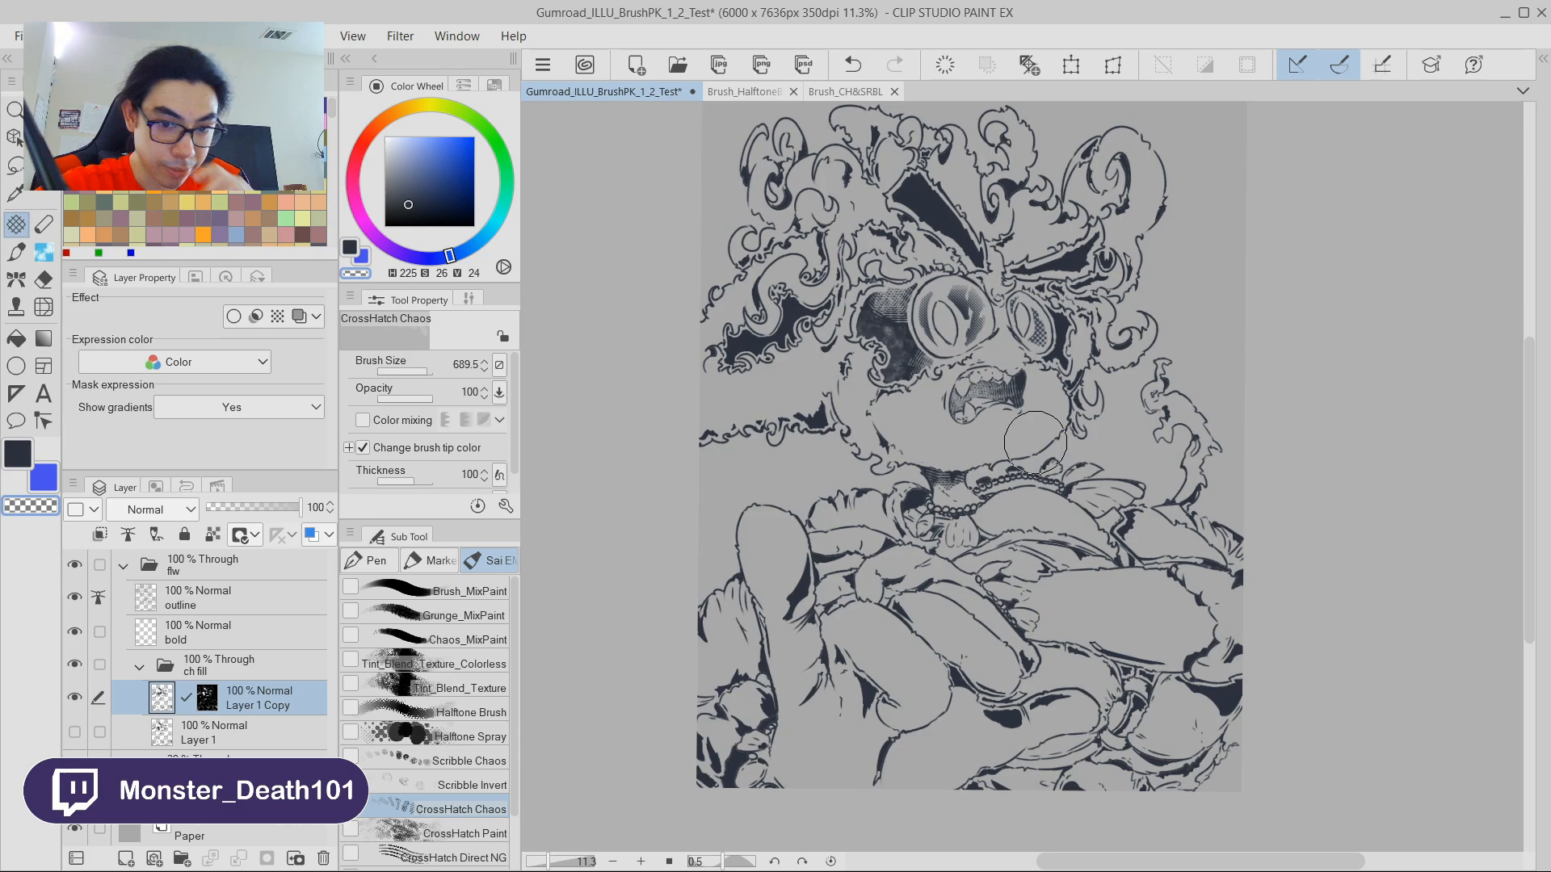
pyautogui.moveTo(1198, 248); pyautogui.dragTo(1209, 285)
pyautogui.scroll(5, 1209, 353)
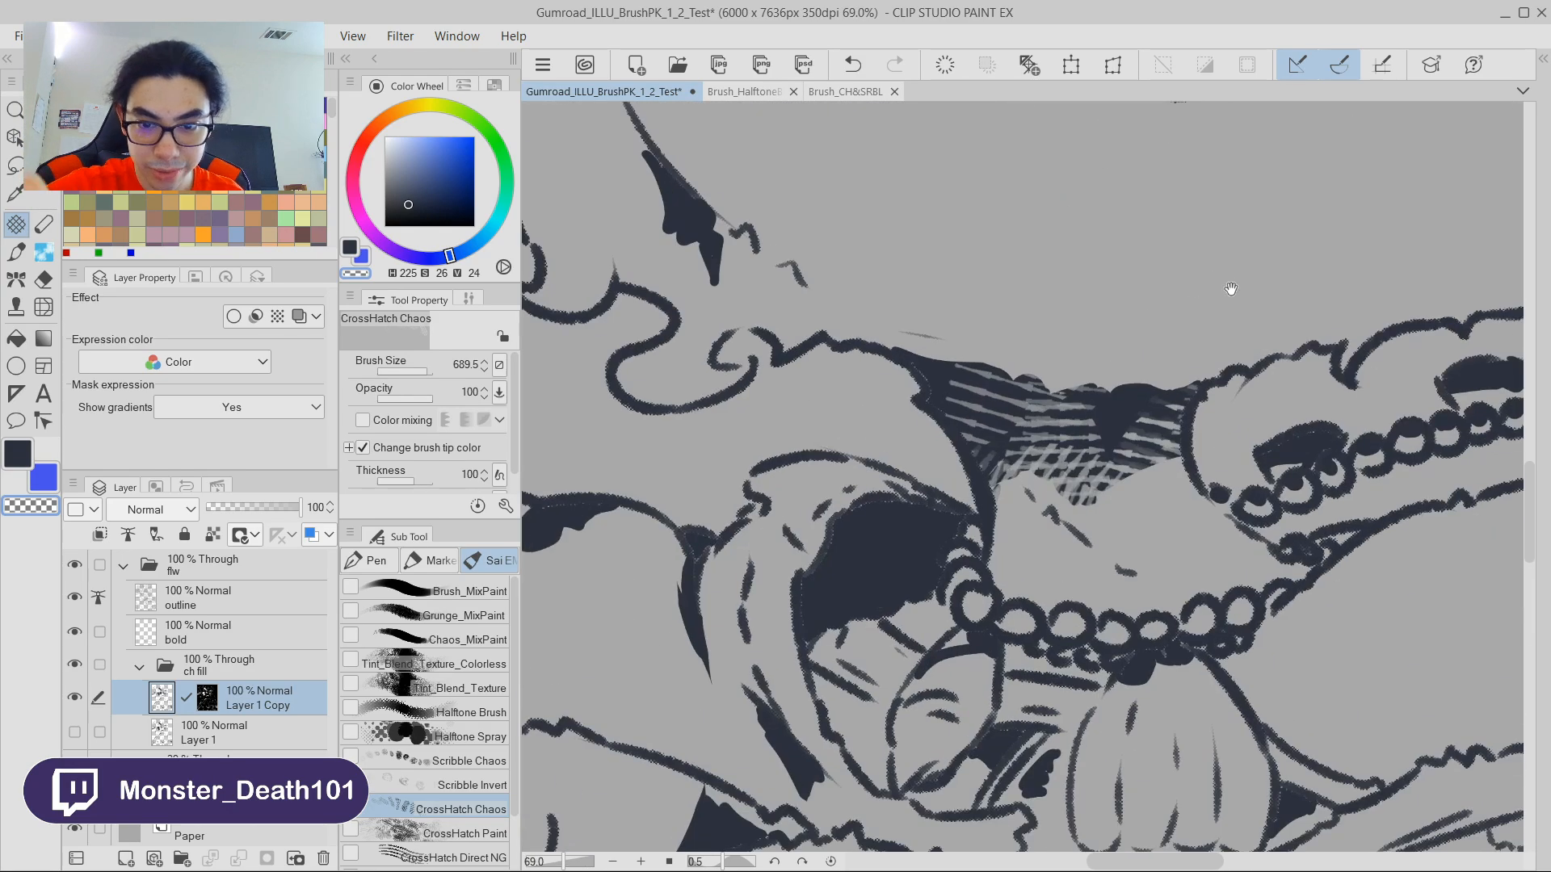
pyautogui.scroll(3, 1185, 397)
pyautogui.scroll(-6, 1240, 379)
pyautogui.scroll(-2, 1240, 379)
pyautogui.moveTo(1266, 355)
pyautogui.mouseDown()
pyautogui.moveTo(1278, 347)
pyautogui.moveTo(1260, 318)
pyautogui.moveTo(1252, 347)
pyautogui.moveTo(1269, 319)
pyautogui.moveTo(1236, 341)
pyautogui.mouseUp()
pyautogui.hotkey('ctrl', 'o')
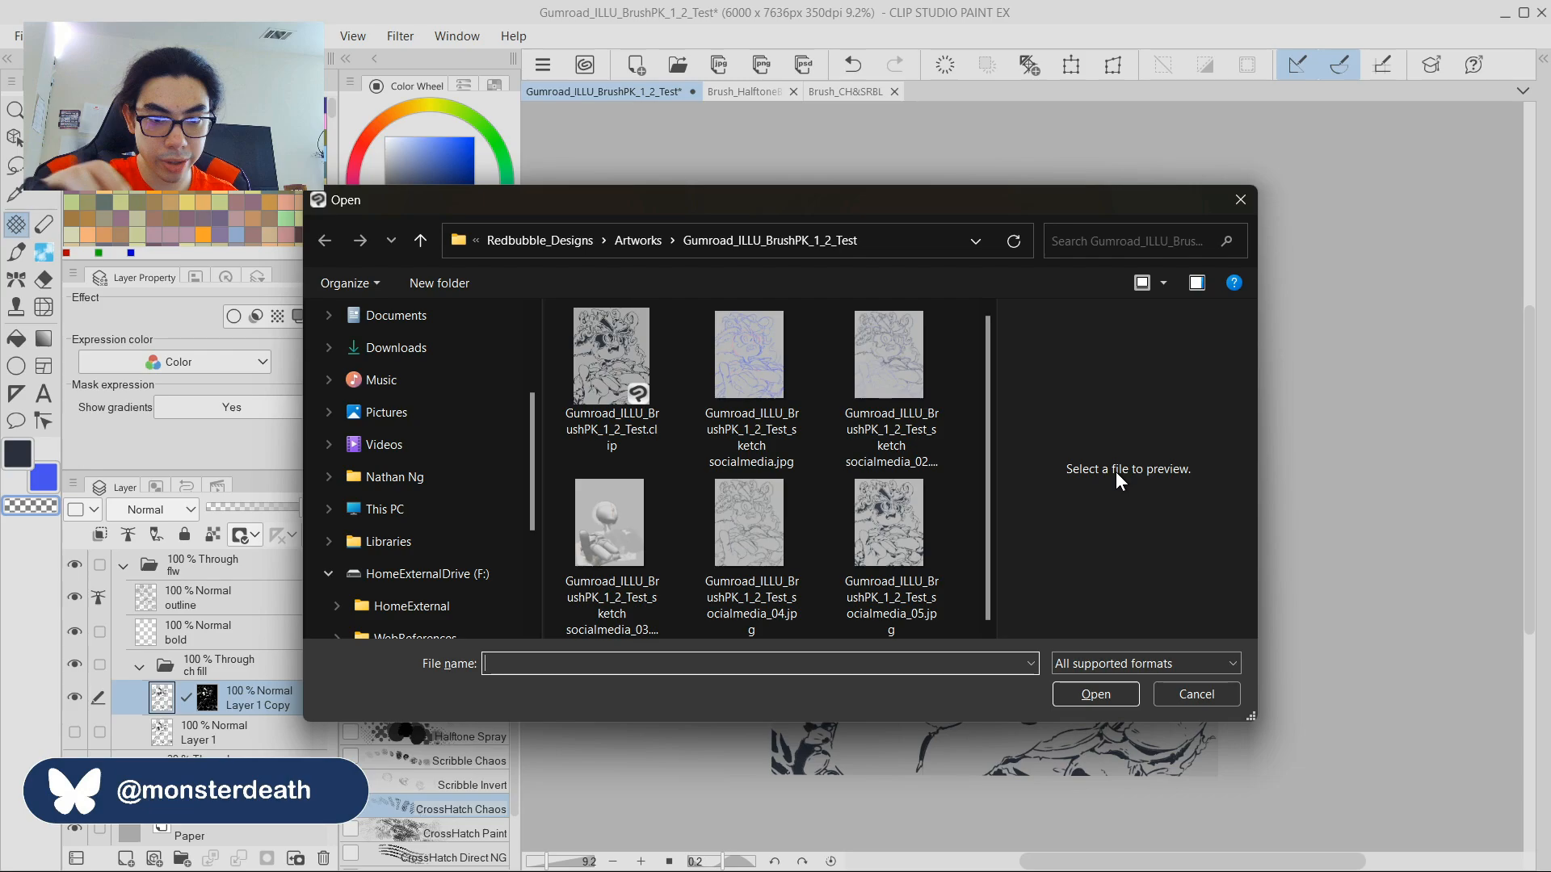
pyautogui.click(1183, 694)
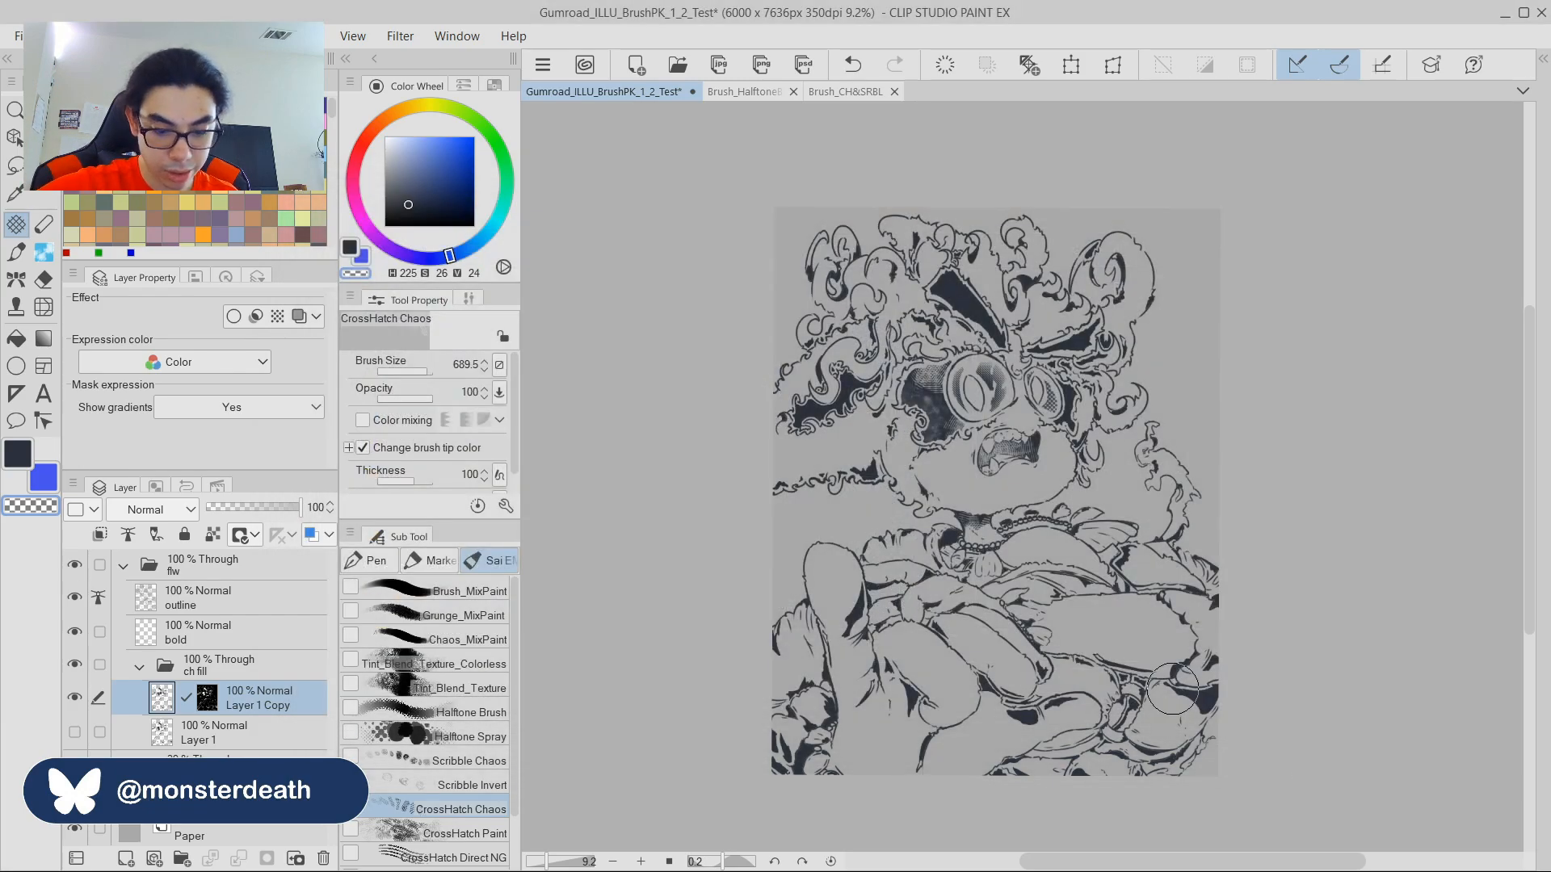
# Look over the textured eyes, mouth and neck together with the surrounding line art.
pyautogui.scroll(2, 1173, 689)
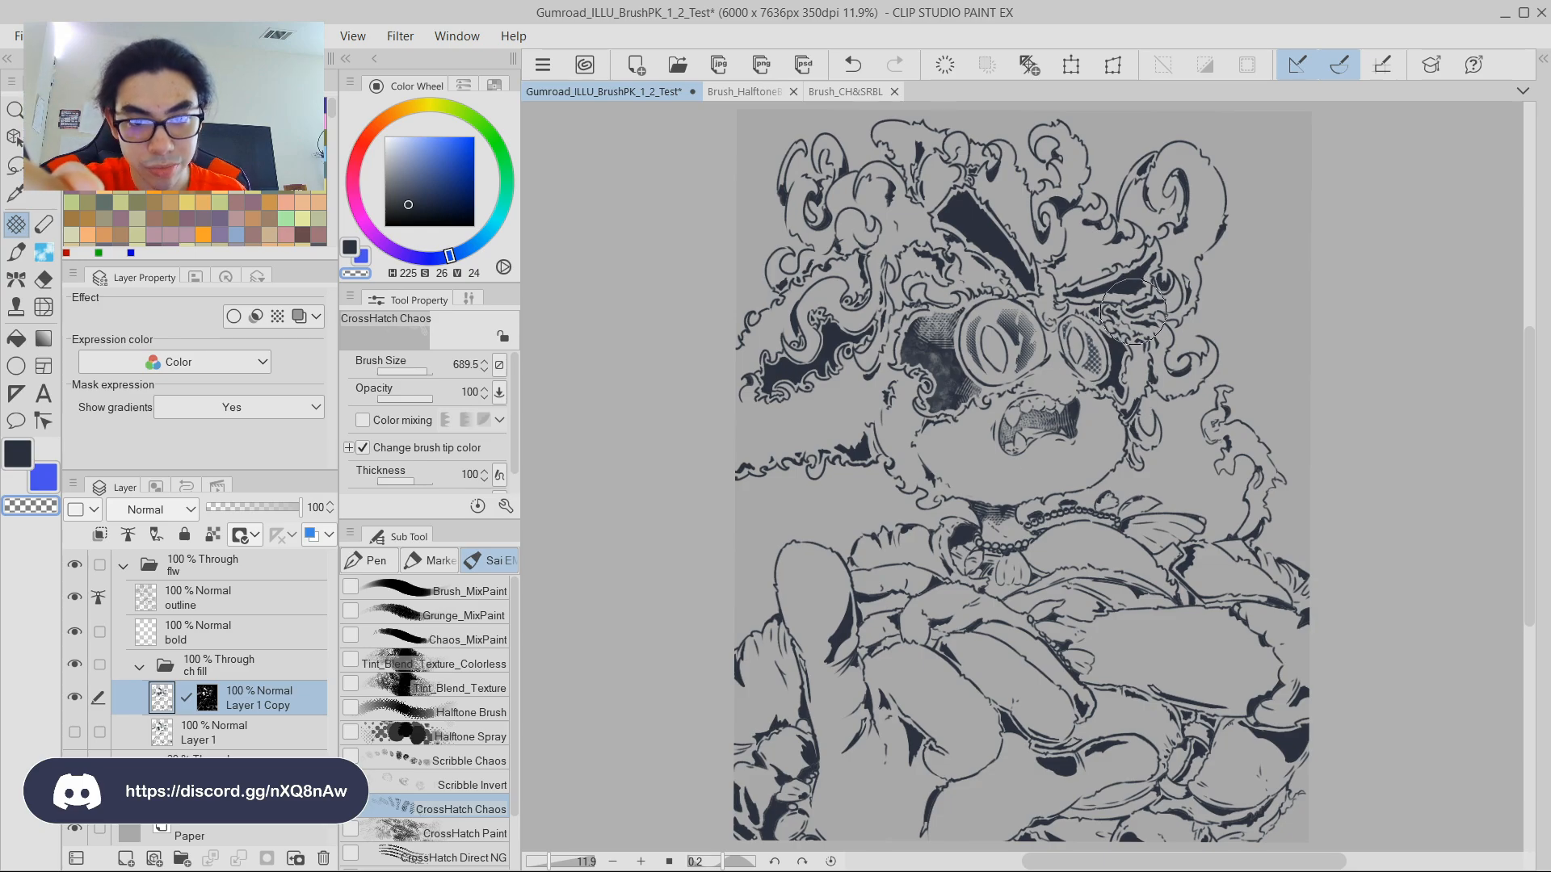
pyautogui.moveTo(986, 509)
pyautogui.mouseDown()
pyautogui.moveTo(1087, 551)
pyautogui.moveTo(1073, 543)
pyautogui.moveTo(1114, 523)
pyautogui.mouseUp()
pyautogui.moveTo(947, 611); pyautogui.dragTo(1113, 450)
pyautogui.moveTo(1211, 453); pyautogui.dragTo(1139, 369)
pyautogui.moveTo(1335, 372); pyautogui.dragTo(1107, 461)
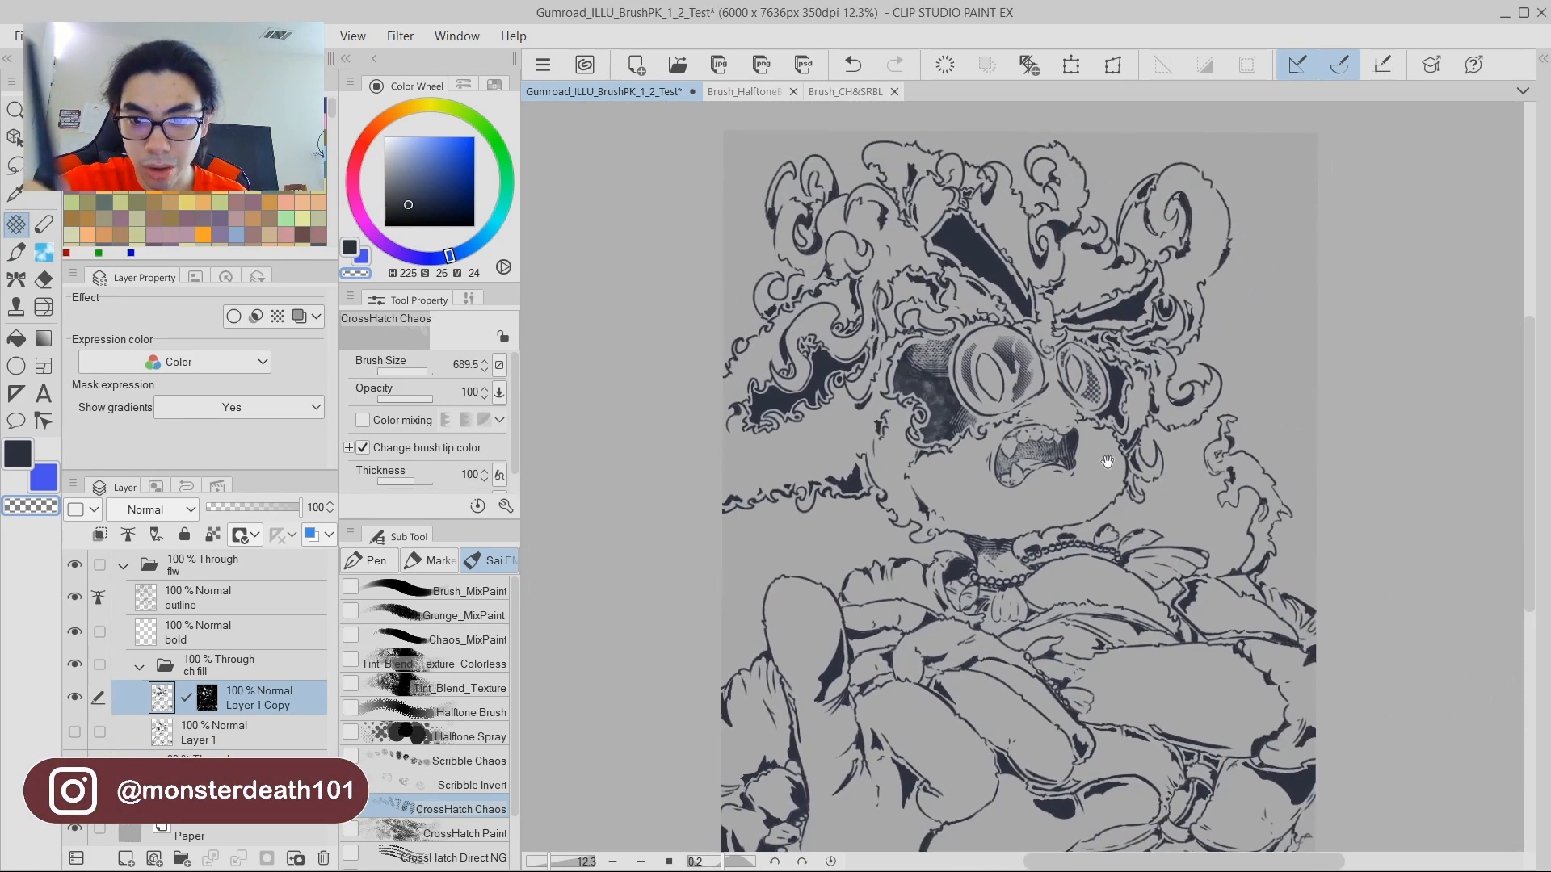
pyautogui.scroll(-1, 1203, 396)
pyautogui.scroll(1, 1236, 343)
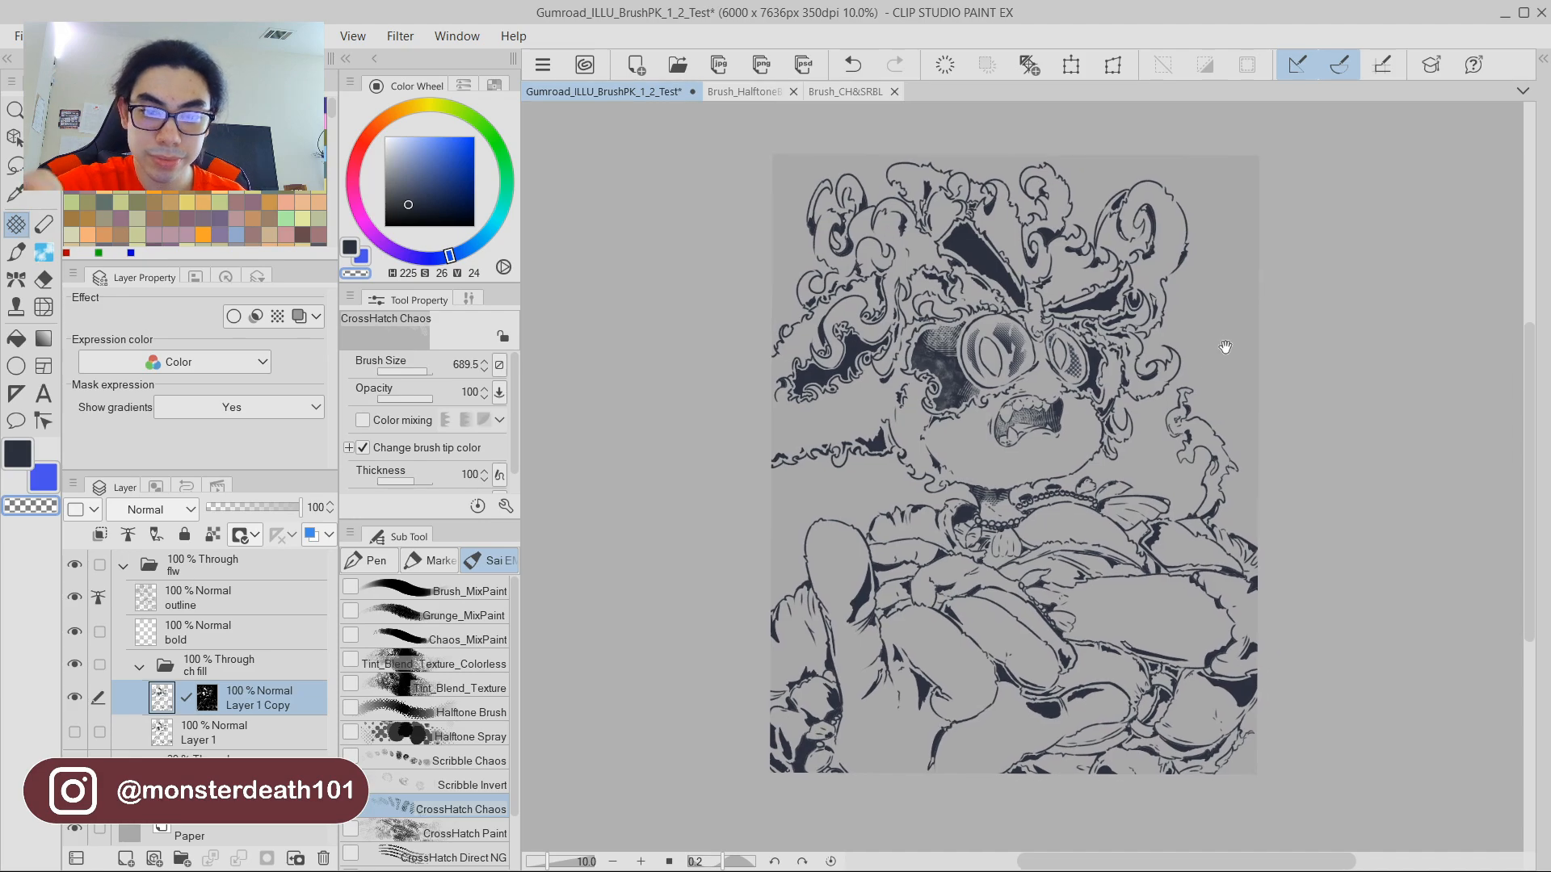
pyautogui.scroll(1, 1109, 370)
pyautogui.moveTo(1165, 347); pyautogui.dragTo(1170, 314)
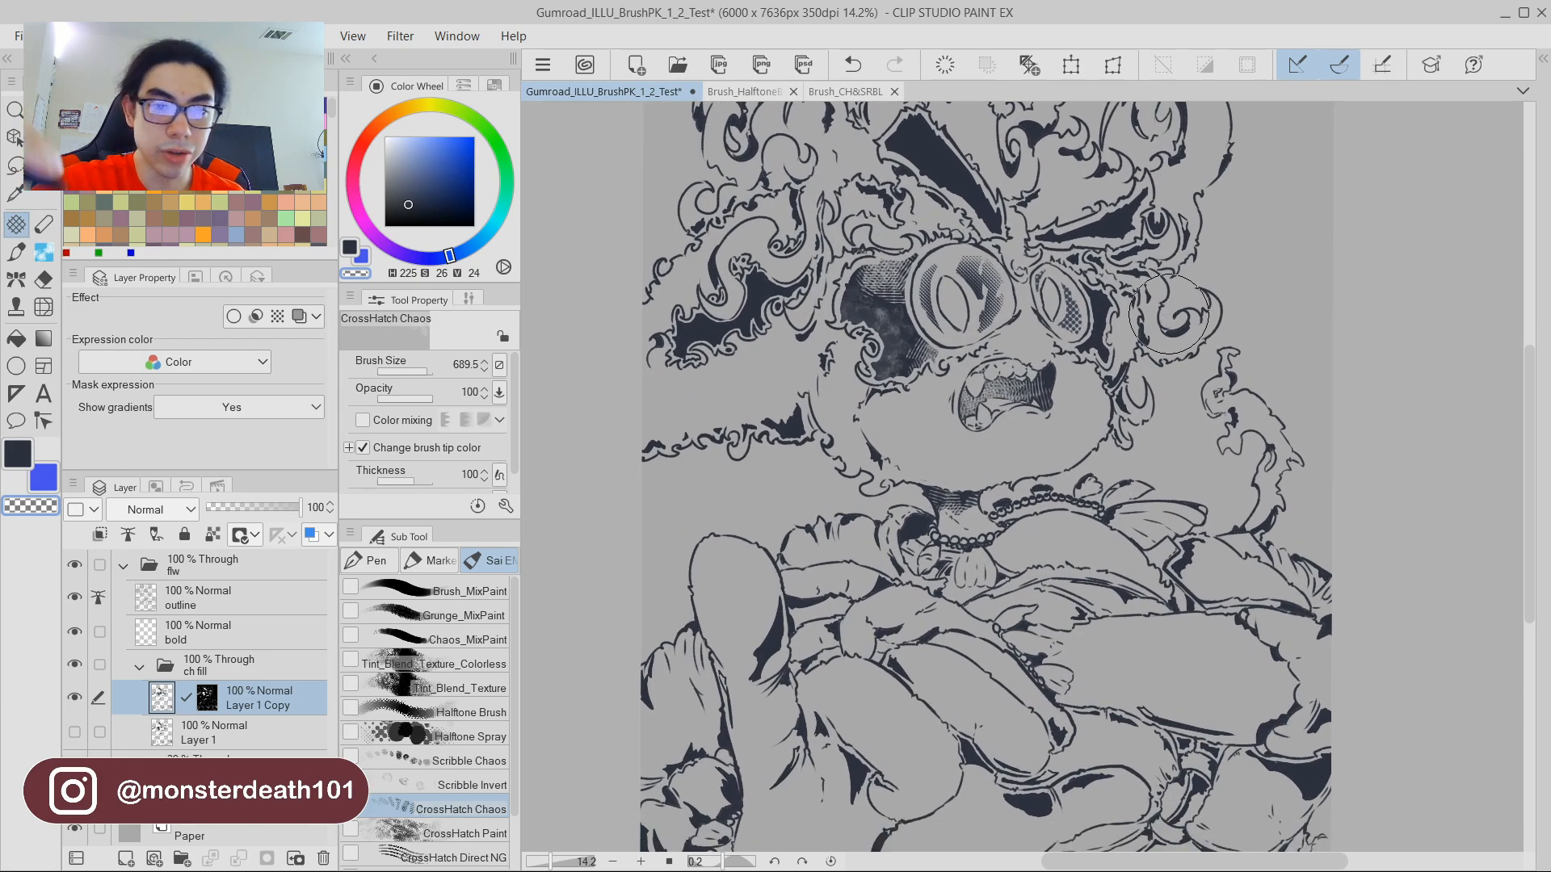
pyautogui.moveTo(1214, 245)
pyautogui.mouseDown()
pyautogui.moveTo(1218, 300)
pyautogui.moveTo(1133, 372)
pyautogui.mouseUp()
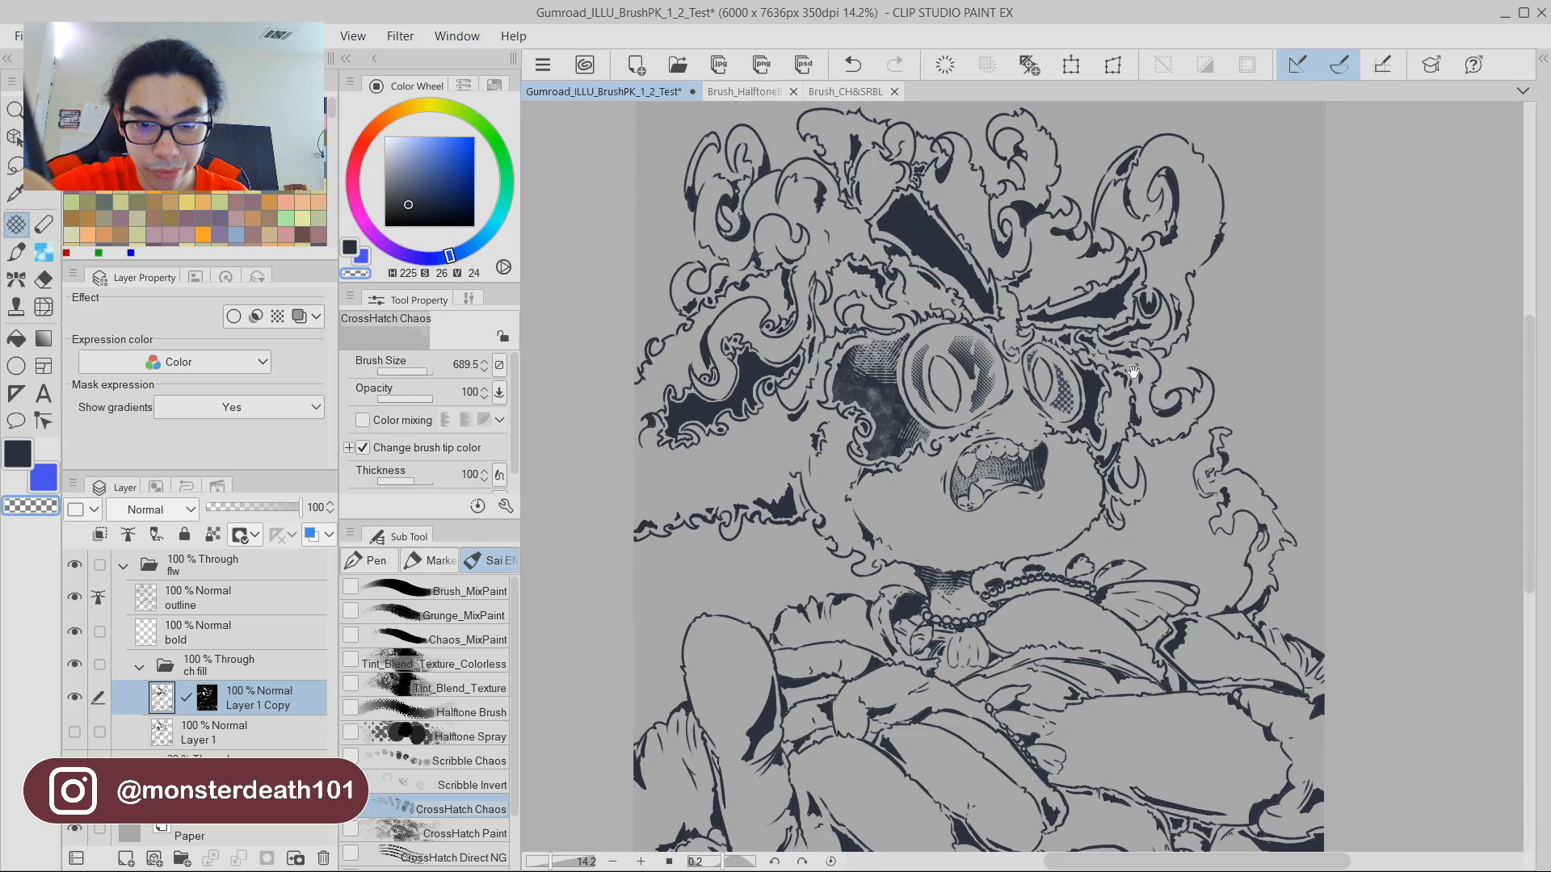
pyautogui.moveTo(1221, 321)
pyautogui.mouseDown()
pyautogui.moveTo(1191, 293)
pyautogui.moveTo(1218, 337)
pyautogui.moveTo(1185, 355)
pyautogui.mouseUp()
pyautogui.moveTo(1236, 288)
pyautogui.mouseDown()
pyautogui.moveTo(1223, 298)
pyautogui.moveTo(1268, 289)
pyautogui.moveTo(1276, 310)
pyautogui.mouseUp()
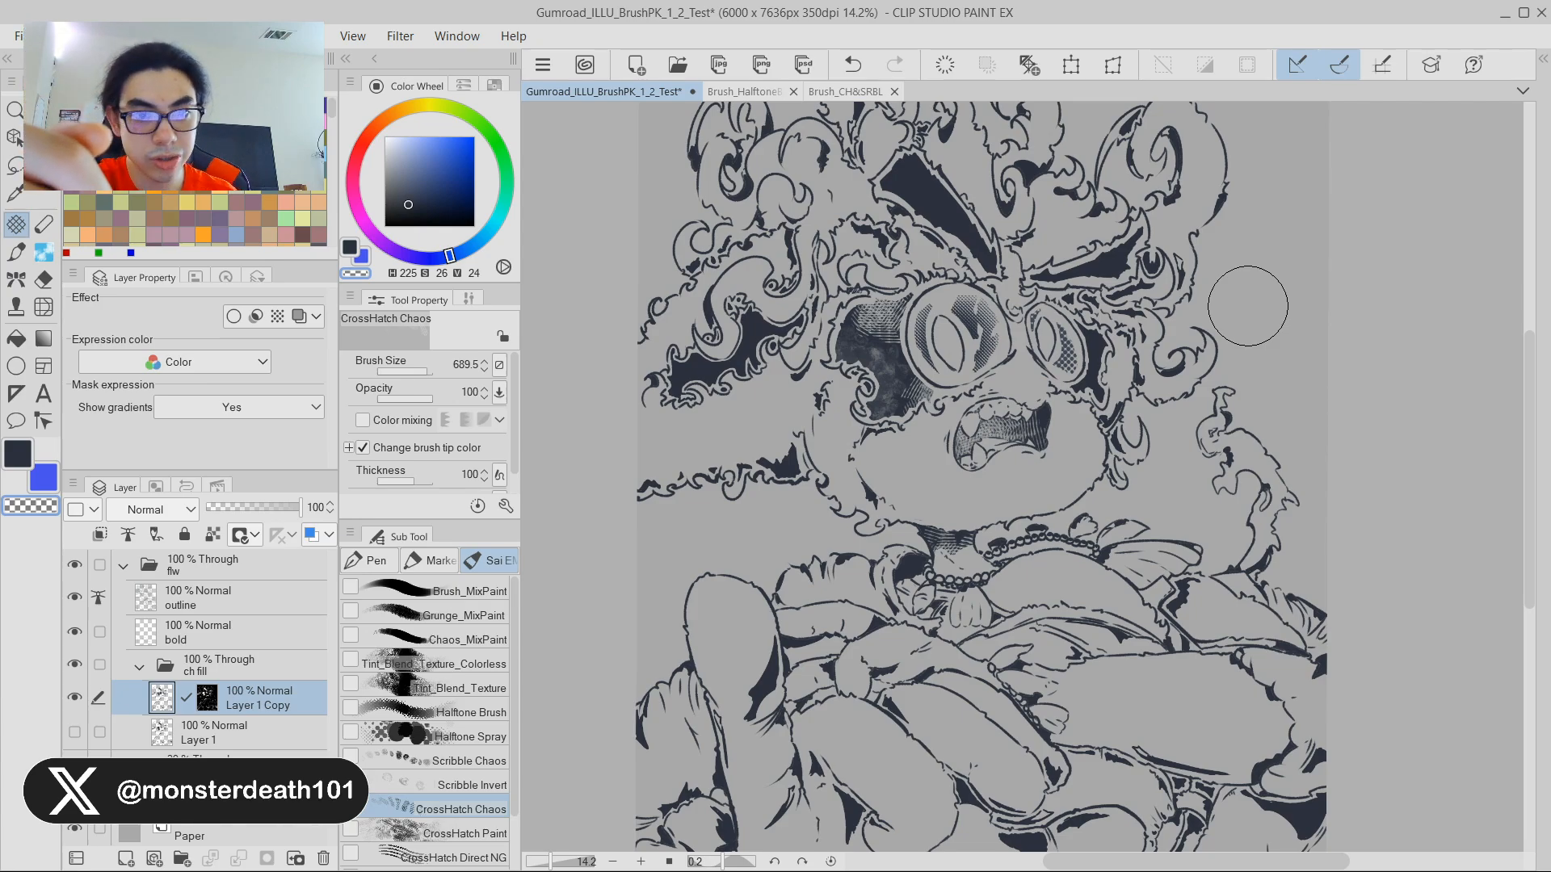
pyautogui.moveTo(1248, 305); pyautogui.dragTo(1215, 307)
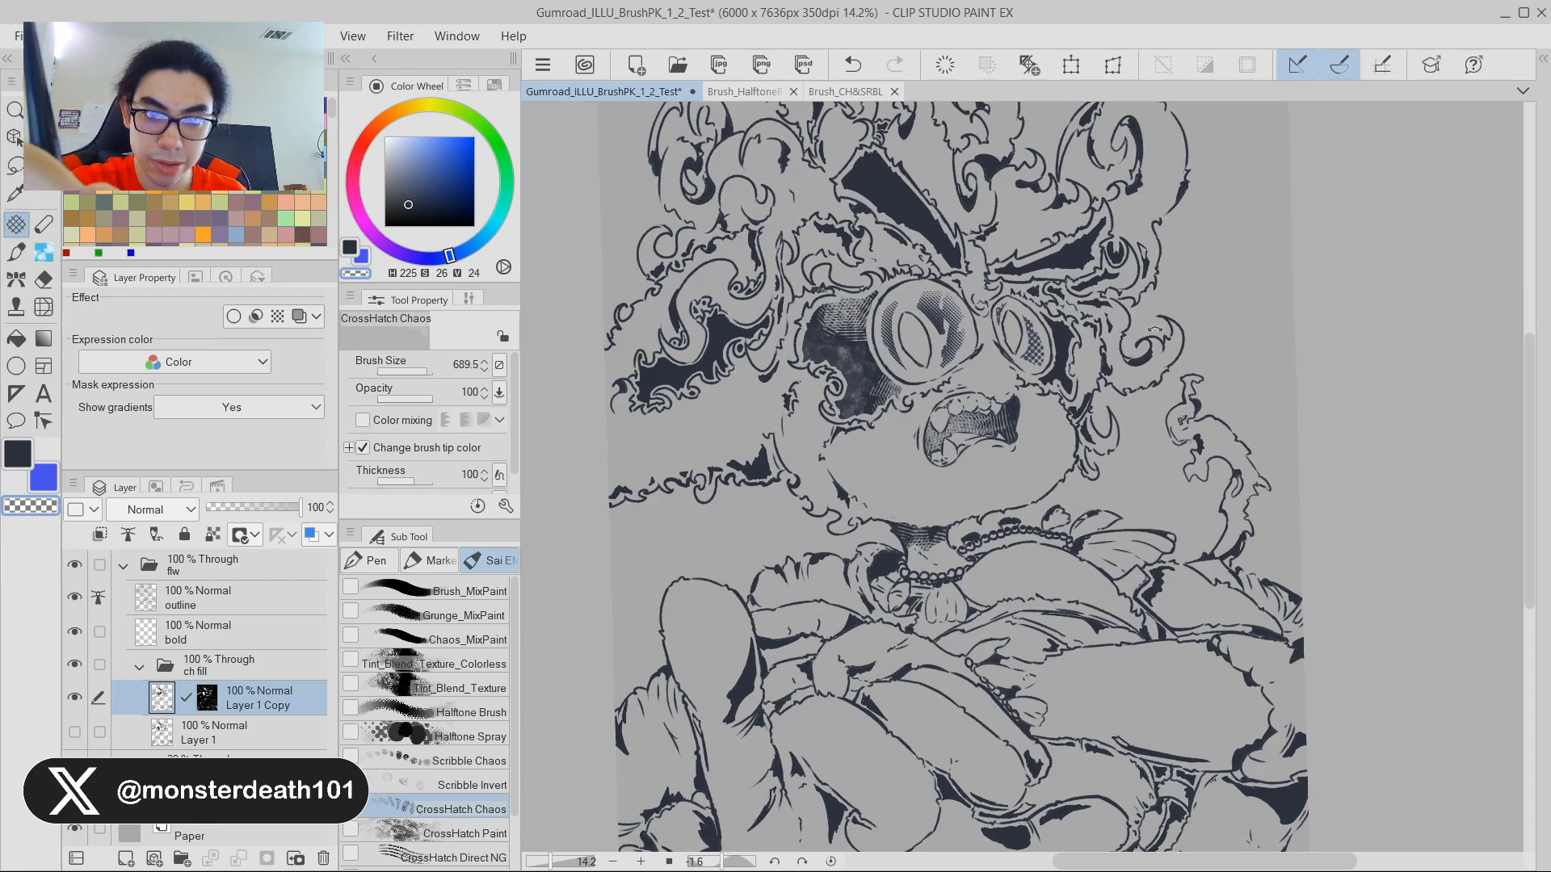
pyautogui.scroll(3, 1060, 474)
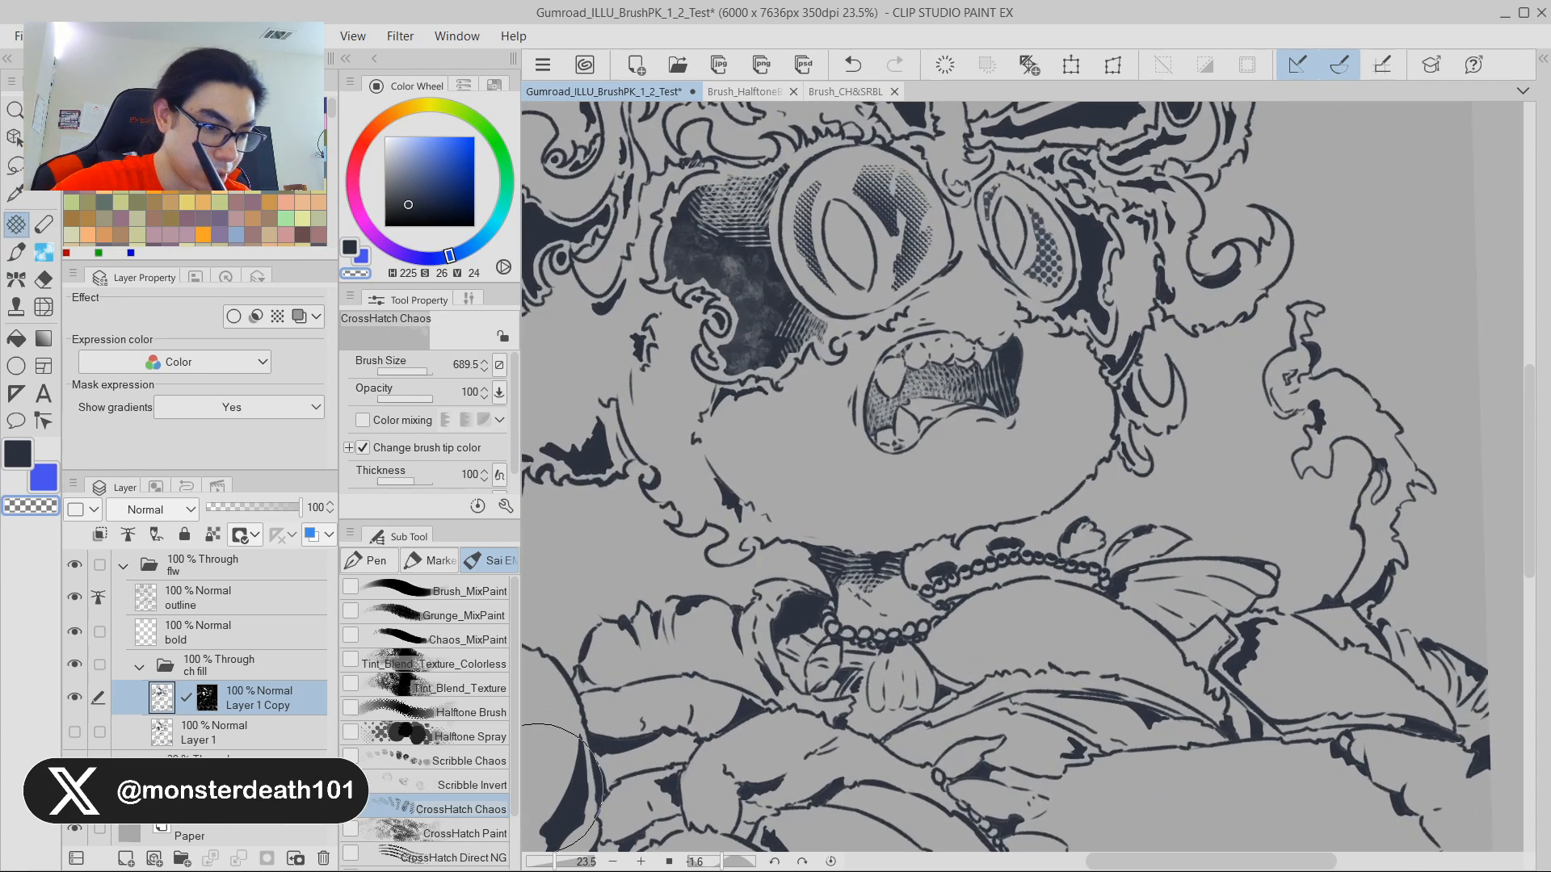
# Add a new layer above the masked fill copy and choose the NG_LineART brush.
pyautogui.hotkey('ctrl', 'shift', 'n')
pyautogui.press('p')
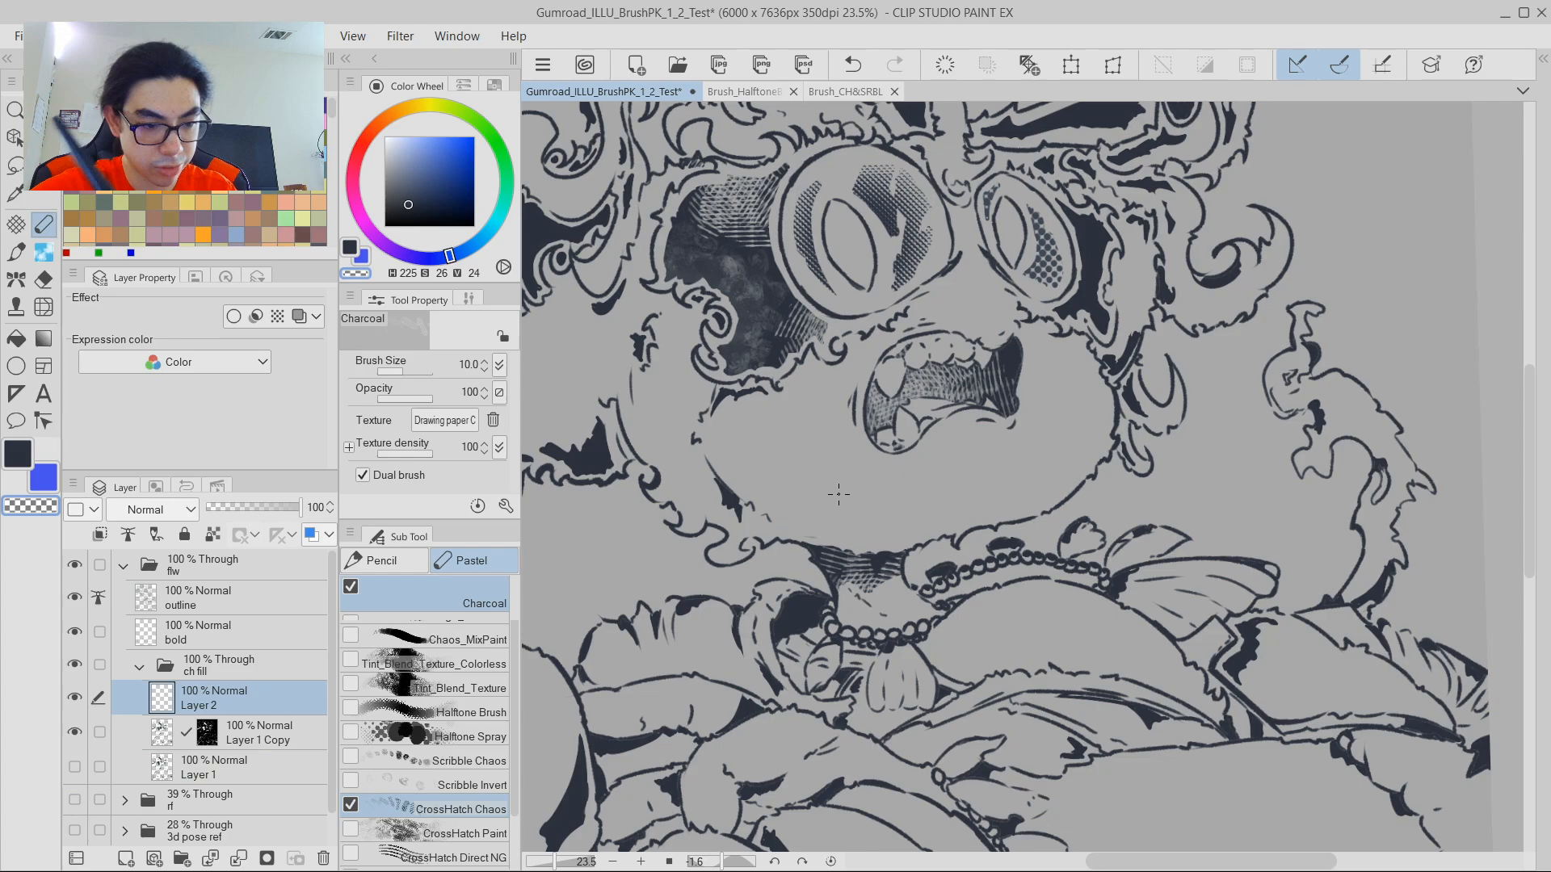
pyautogui.press('p')
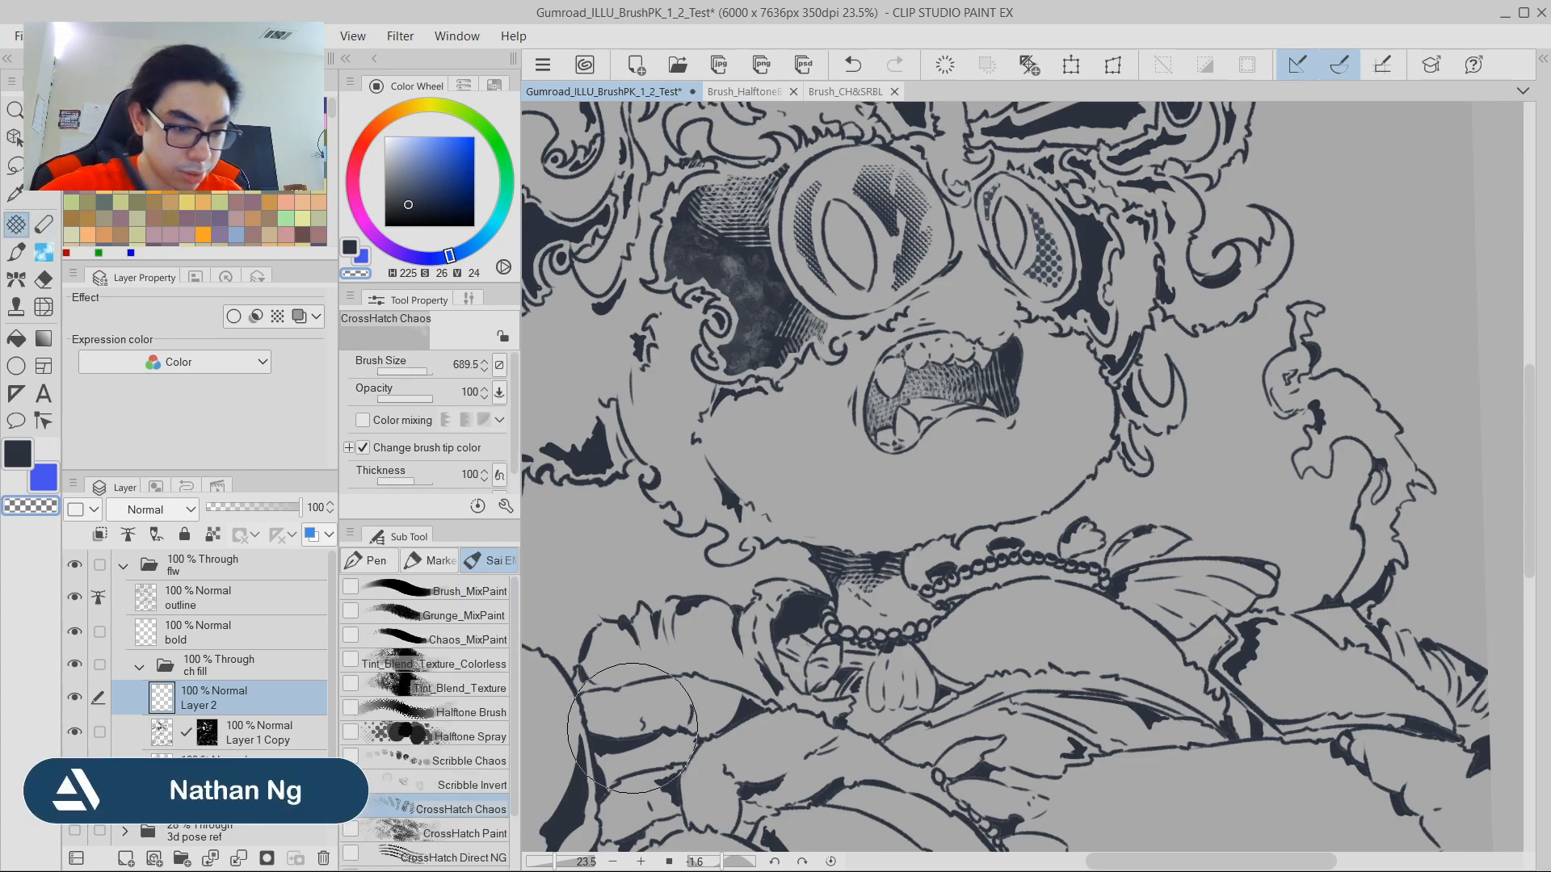
pyautogui.moveTo(511, 754); pyautogui.dragTo(516, 803)
pyautogui.click(471, 817)
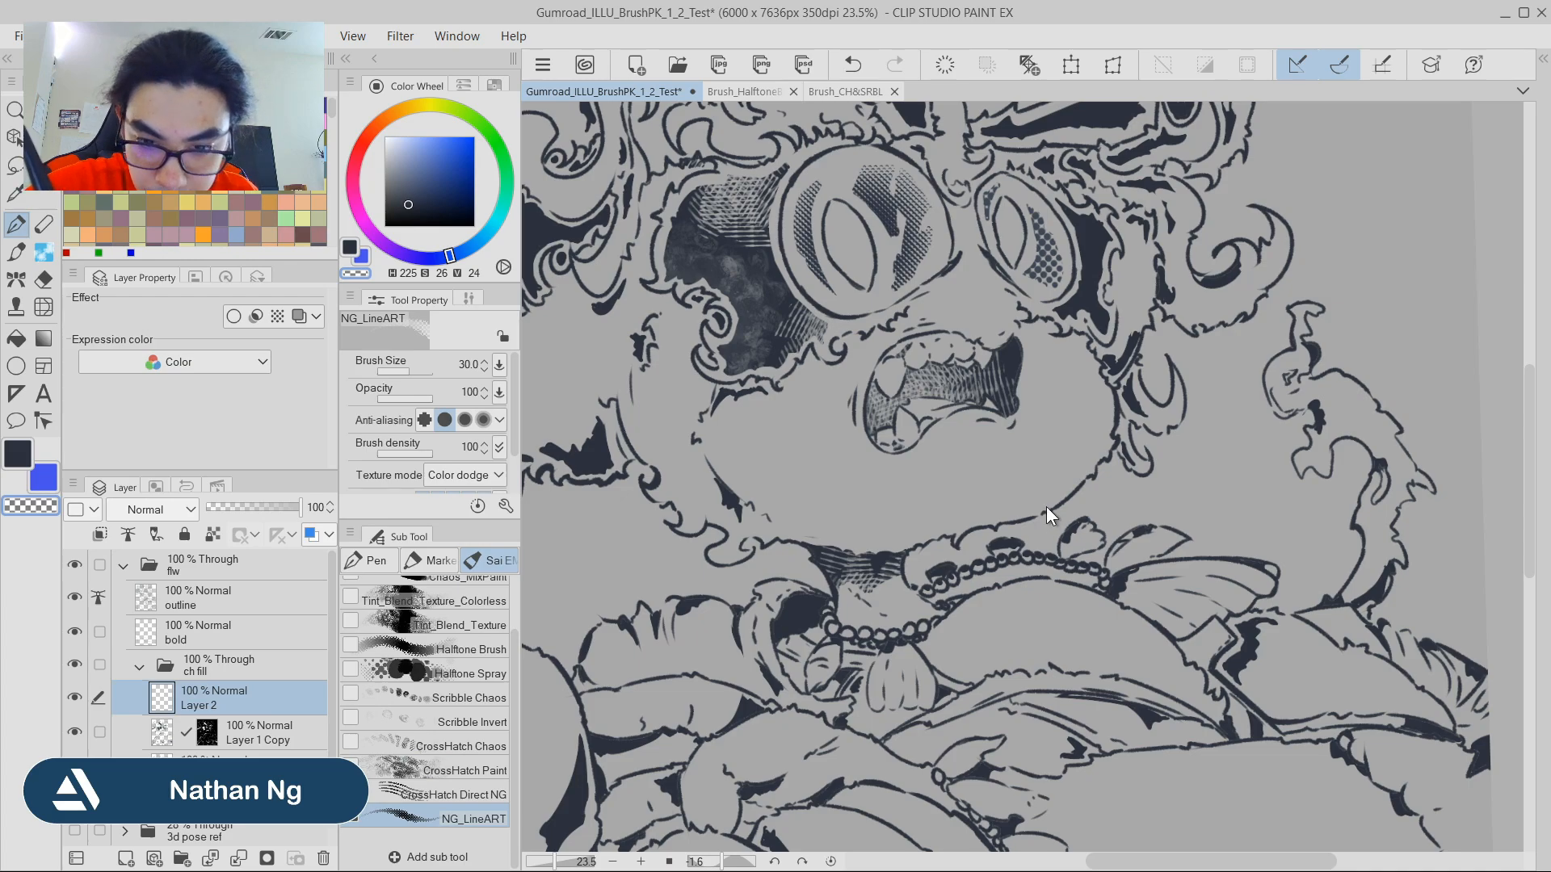
# Draw fine hatch lines along the jaw's edge with NG_LineART at size 3.8 in the dark main colour.
pyautogui.press('[')
pyautogui.press('[')
pyautogui.press('[')
pyautogui.press('[')
pyautogui.press('[')
pyautogui.press('[')
pyautogui.press('[')
pyautogui.press('[')
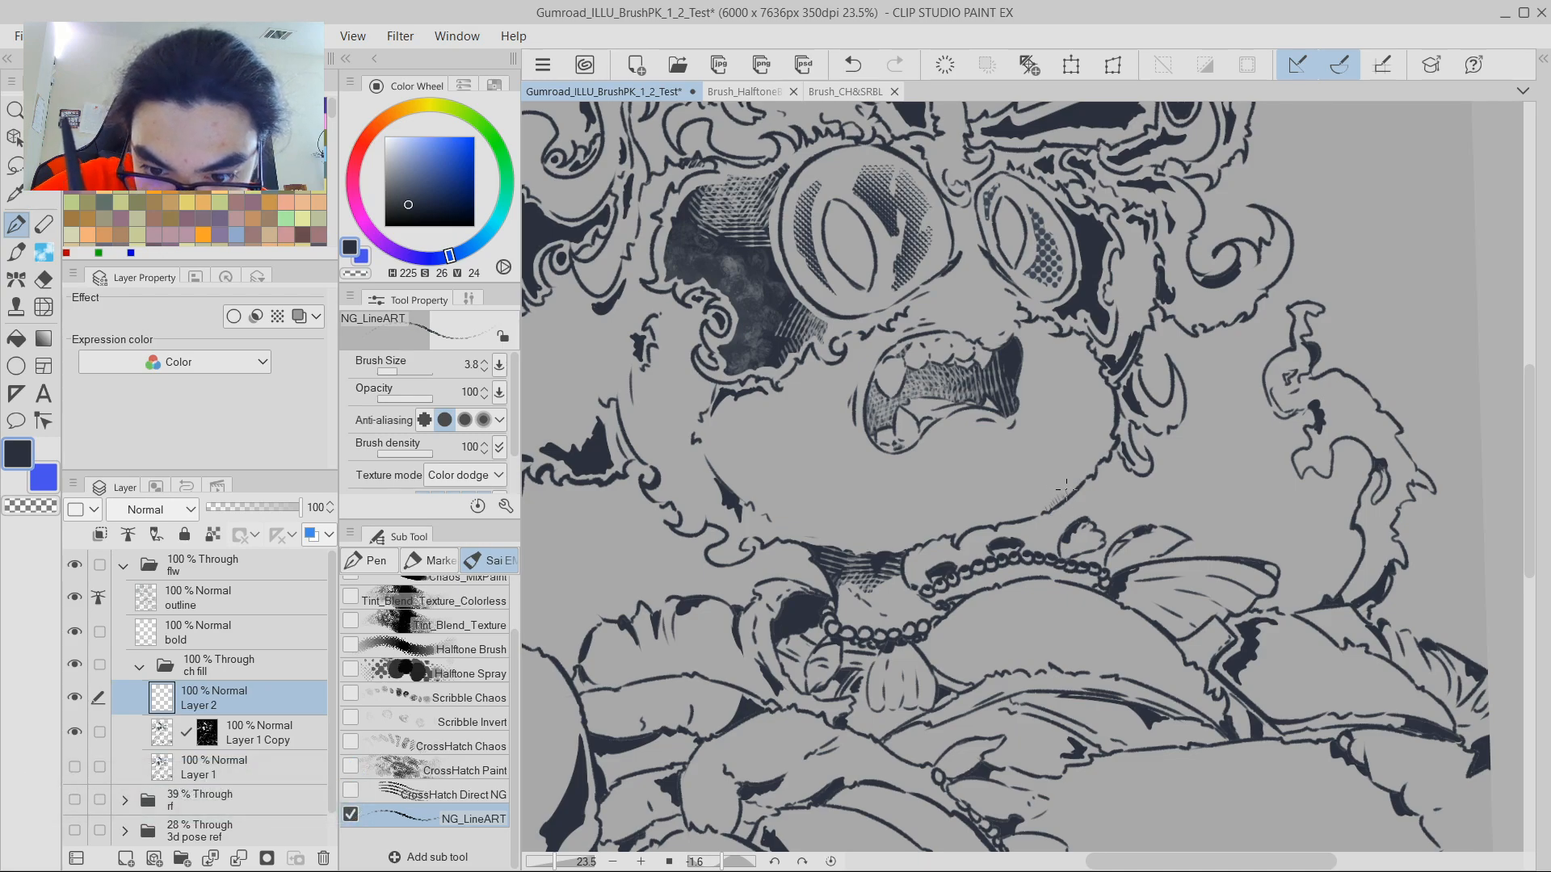
pyautogui.moveTo(1092, 462)
pyautogui.mouseDown()
pyautogui.moveTo(1098, 475)
pyautogui.moveTo(1047, 509)
pyautogui.mouseUp()
pyautogui.press('space')
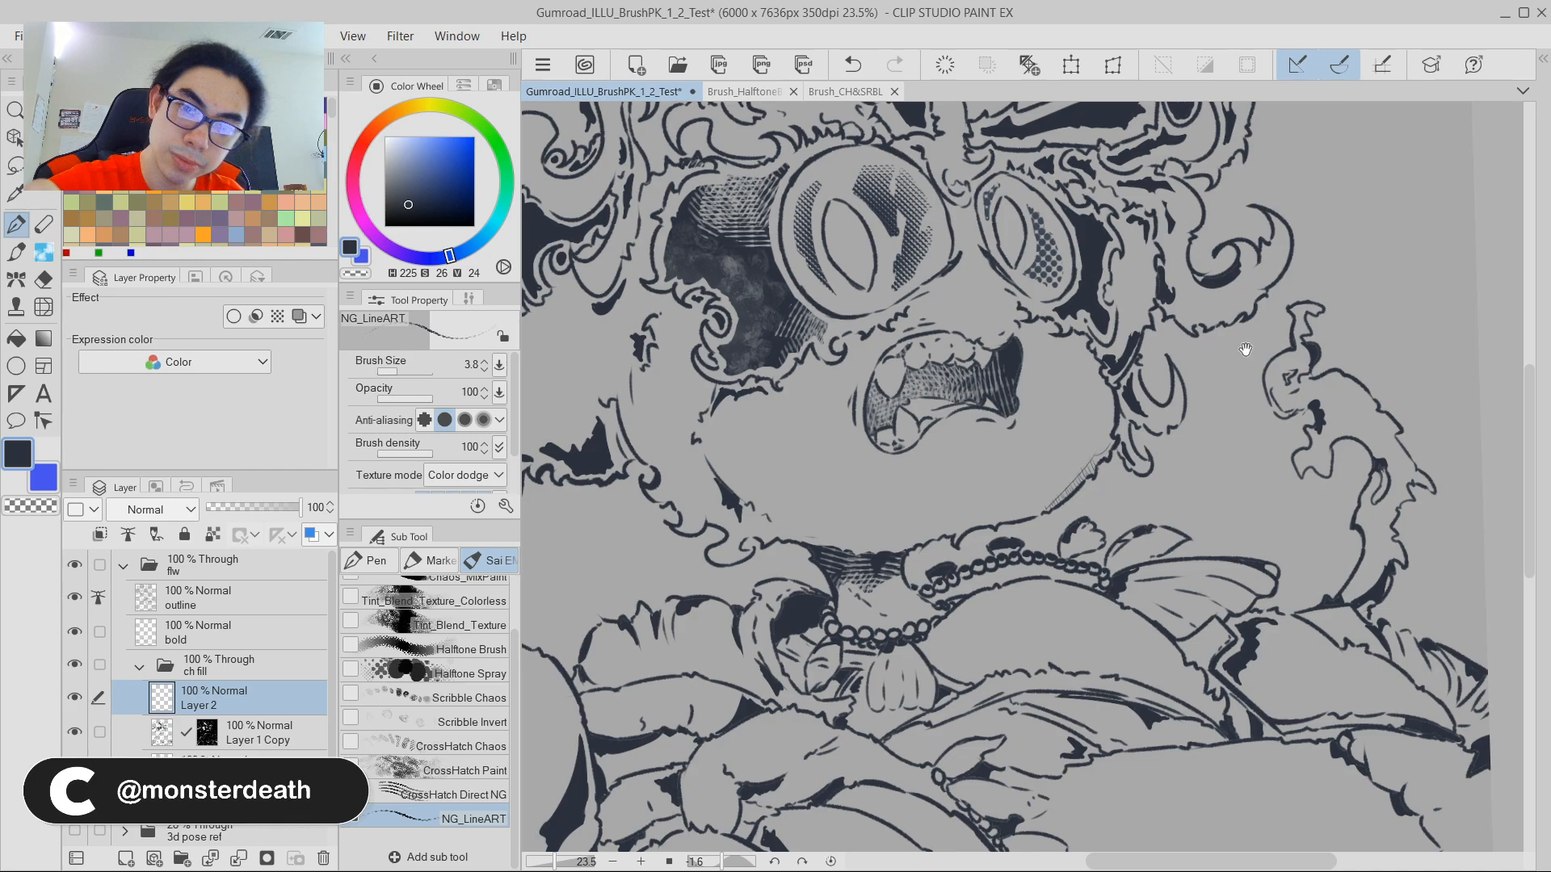
# Extend the hand-drawn hatching along the jaw with NG_LineART at size 7.0, and rename its layer "manual edit".
pyautogui.scroll(-4, 1245, 373)
pyautogui.moveTo(1340, 398); pyautogui.dragTo(1204, 450)
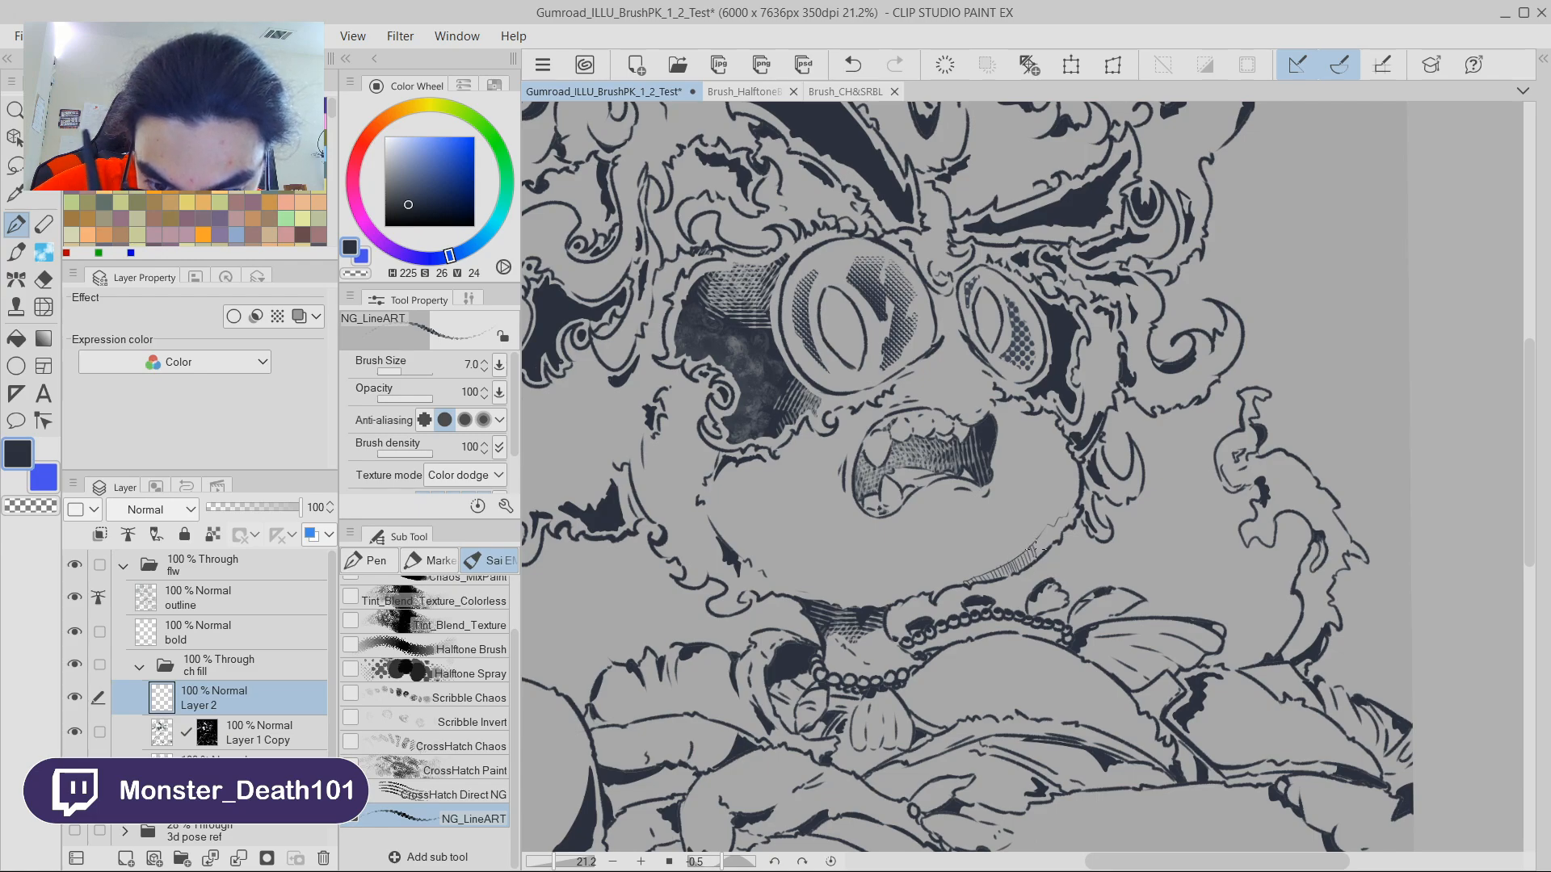
pyautogui.moveTo(1042, 537); pyautogui.dragTo(1050, 547)
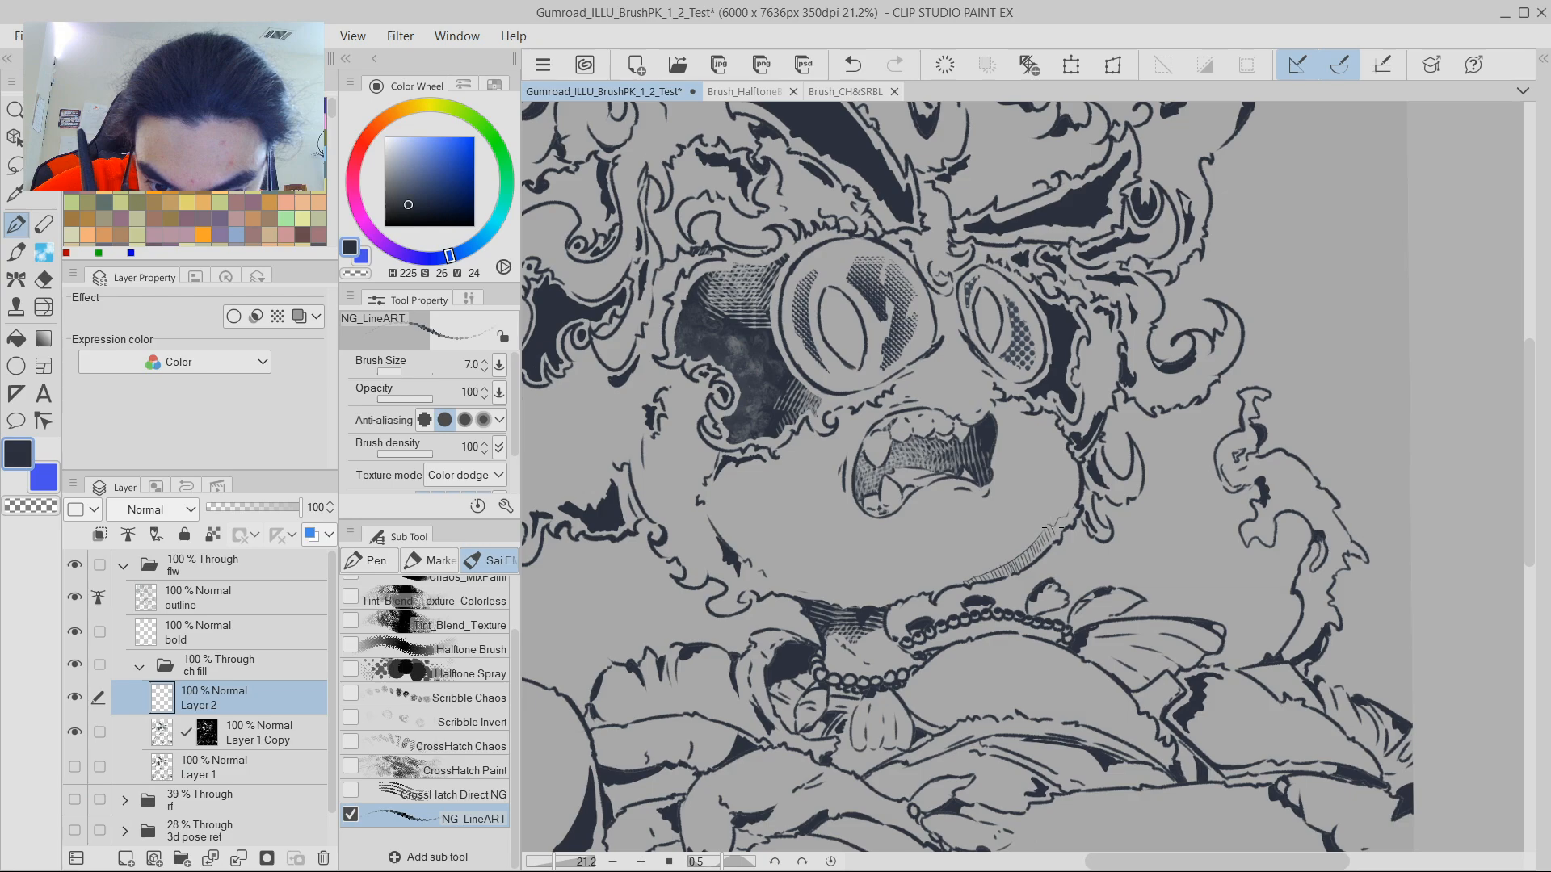
pyautogui.scroll(-4, 1052, 529)
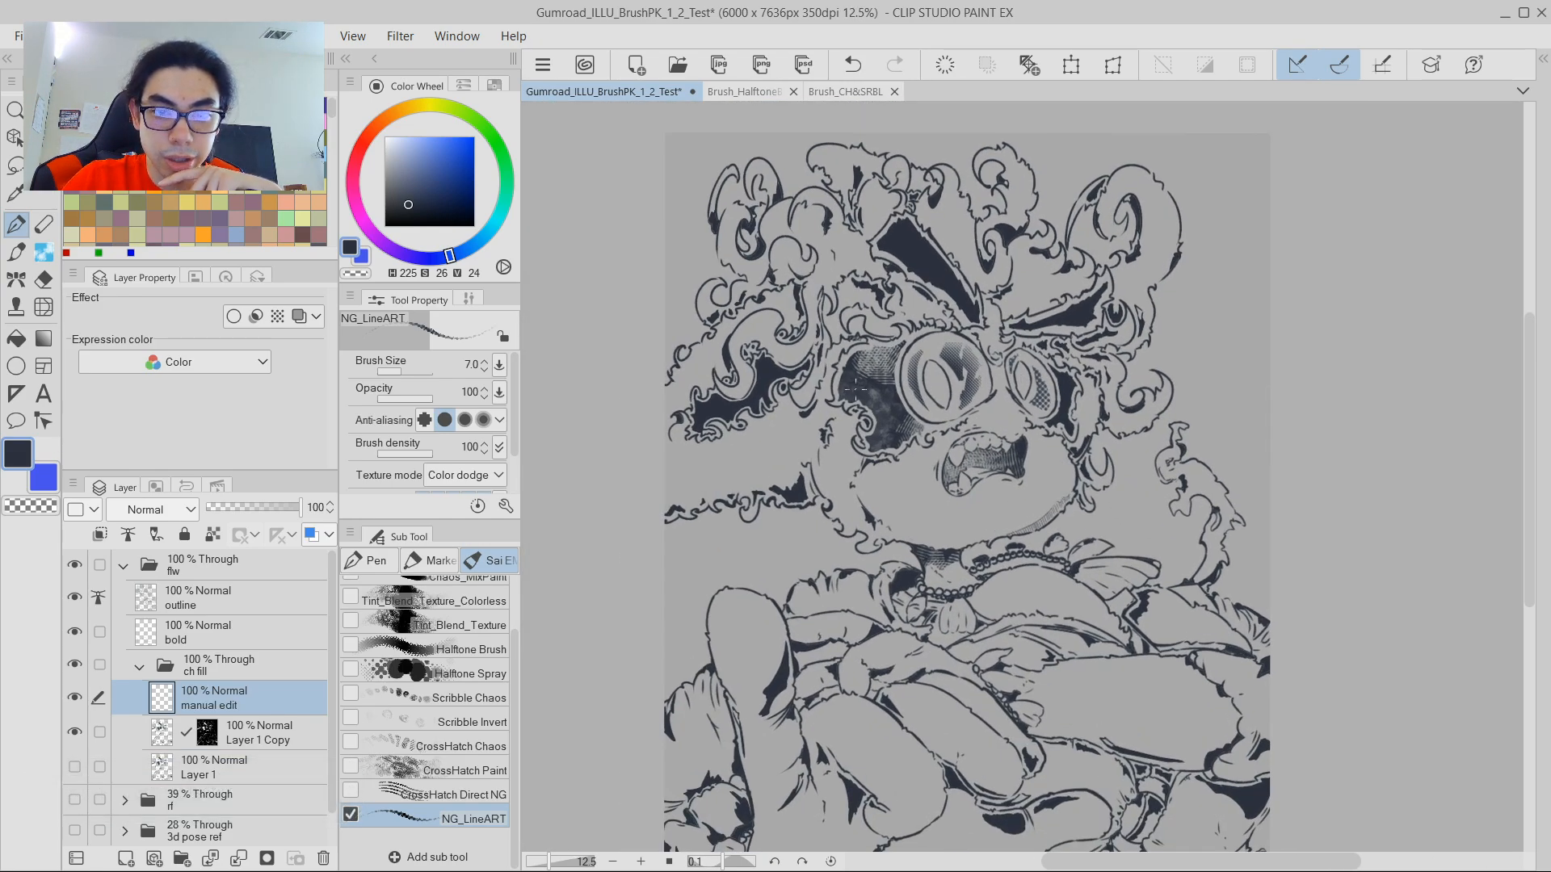
pyautogui.scroll(-2, 961, 502)
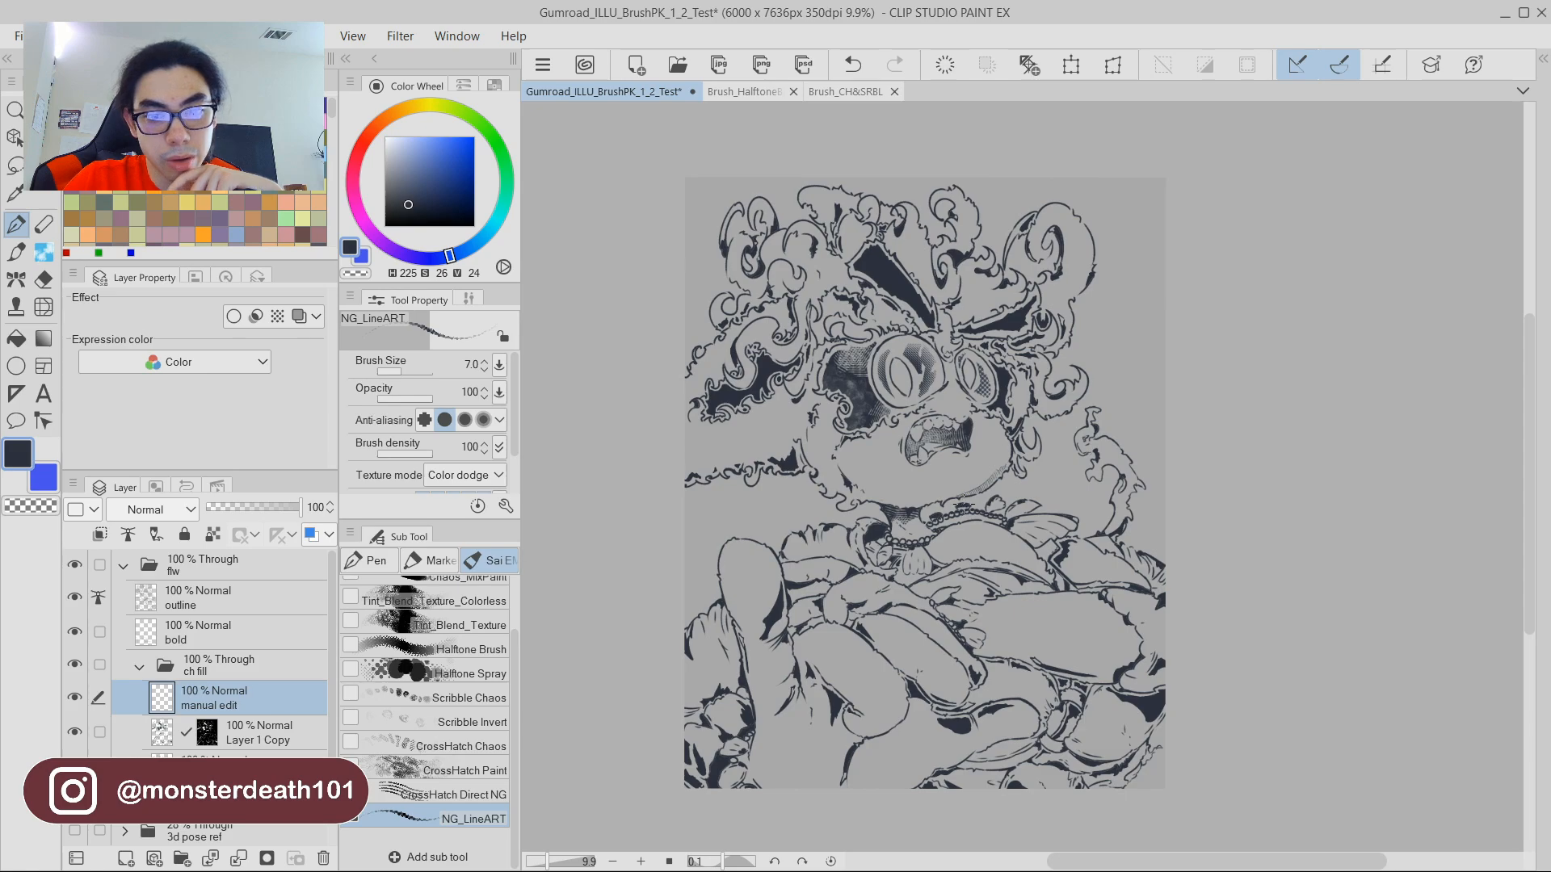
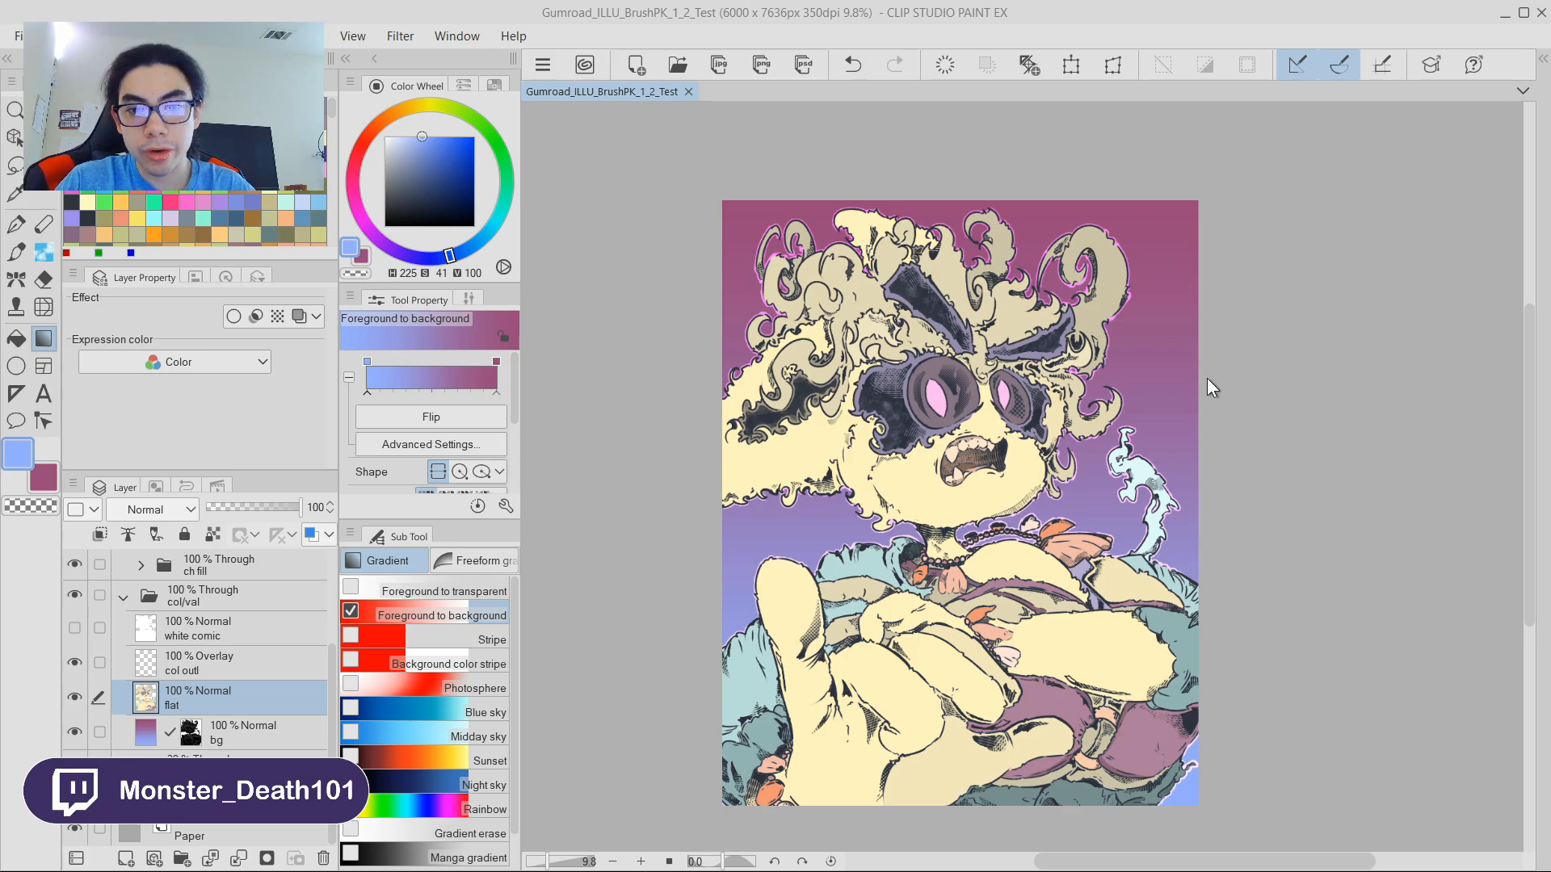
# Add a new layer named "paint layer" directly above the flat colour layer.
pyautogui.scroll(-2, 1160, 477)
pyautogui.scroll(3, 1131, 323)
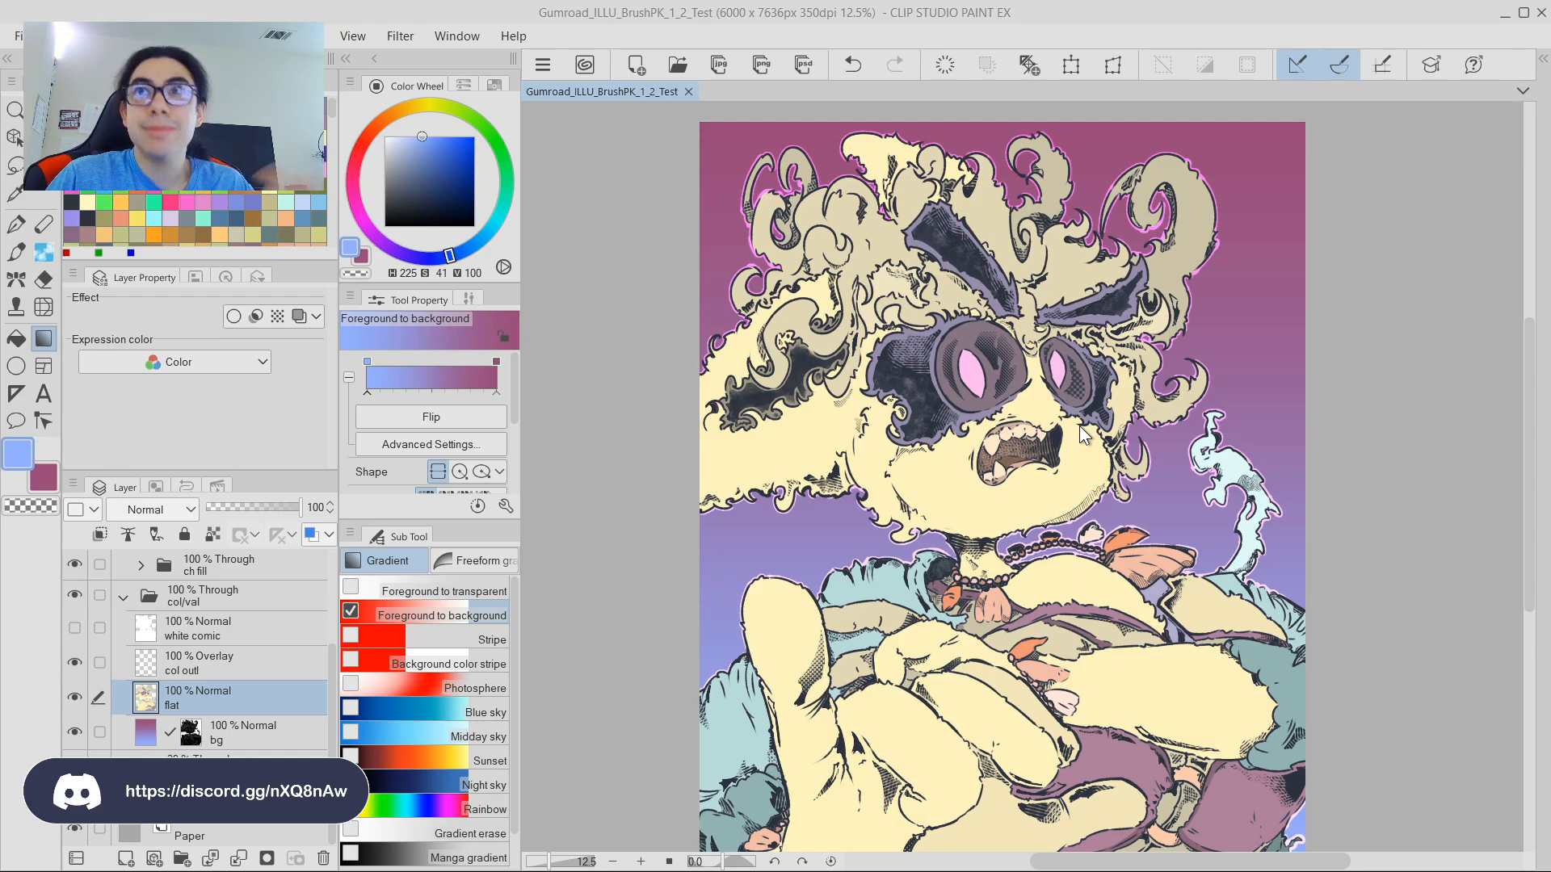
pyautogui.scroll(-2, 873, 303)
pyautogui.scroll(2, 874, 334)
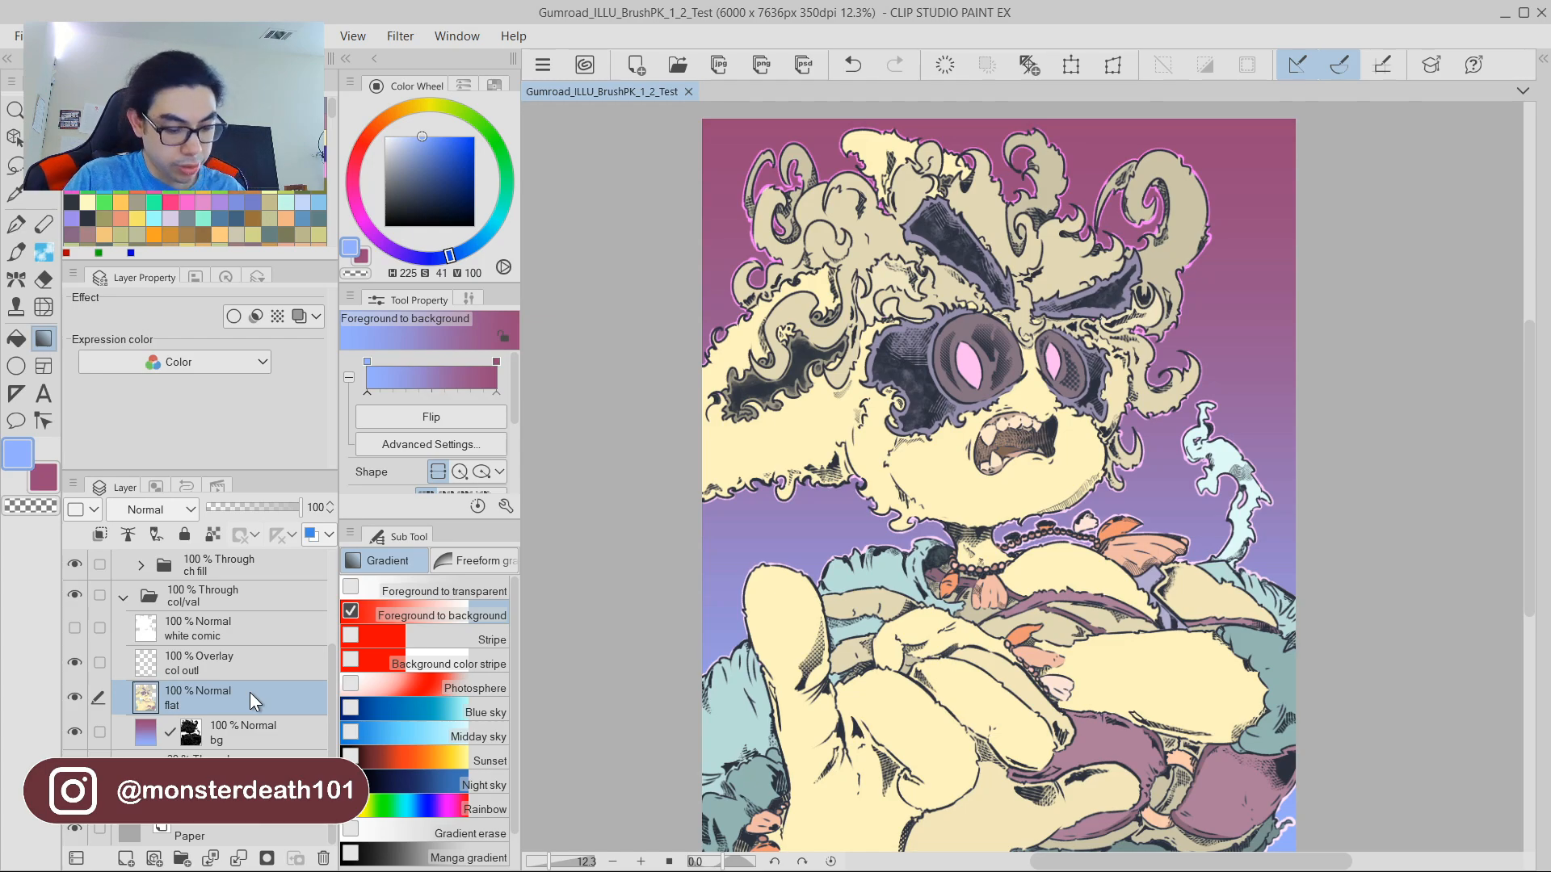
pyautogui.hotkey('ctrl', 'shift', 'n')
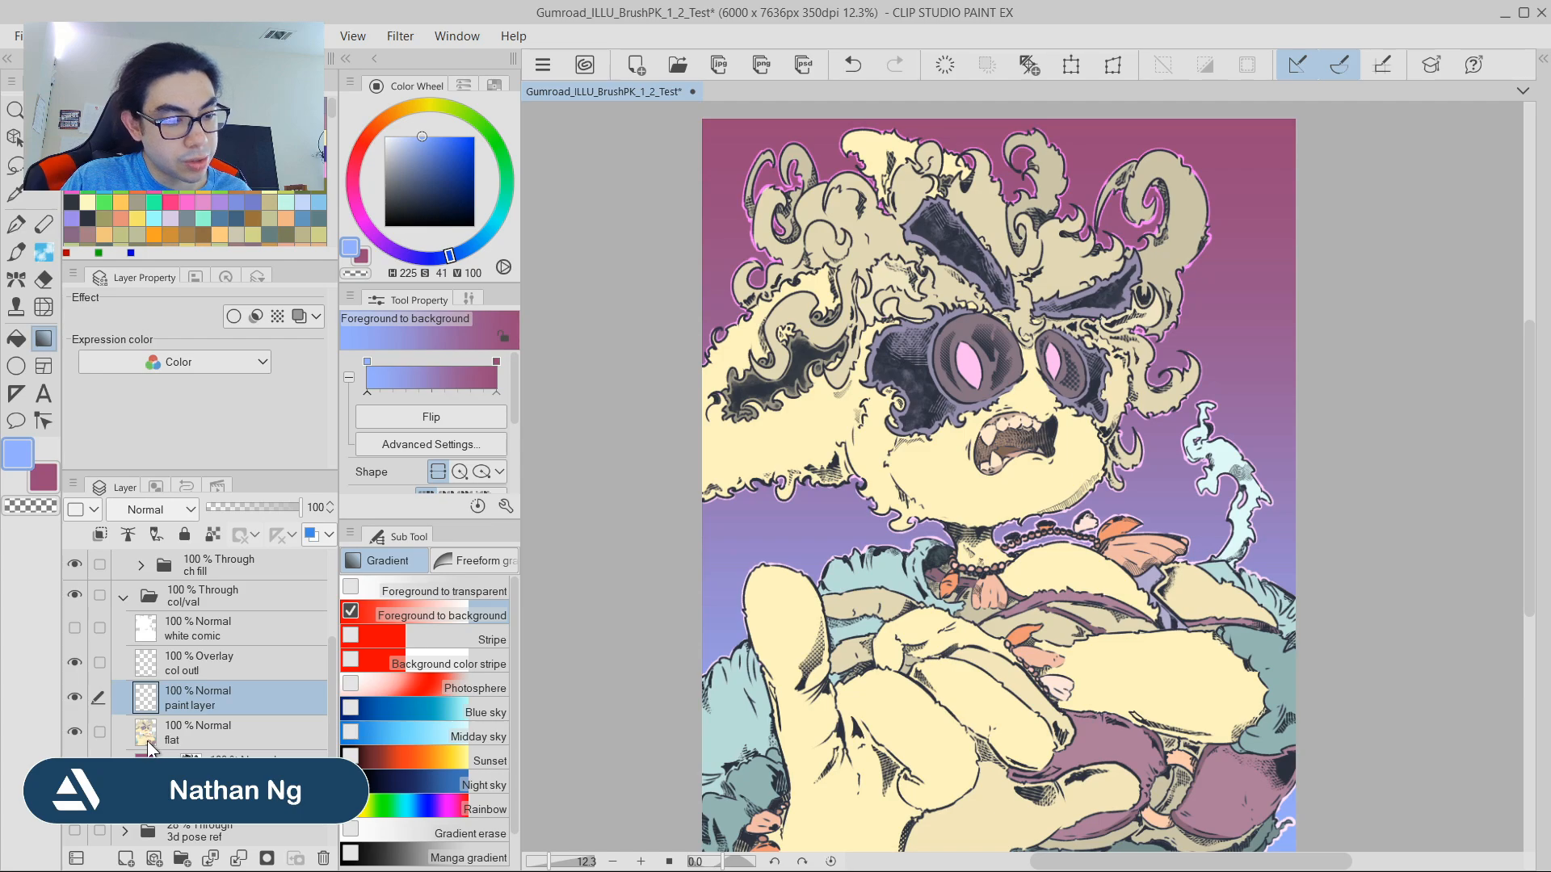
# Select the flat layer's painted area and mask the paint layer to that selection.
pyautogui.keyDown('ctrl'); pyautogui.click(148, 729); pyautogui.keyUp('ctrl')
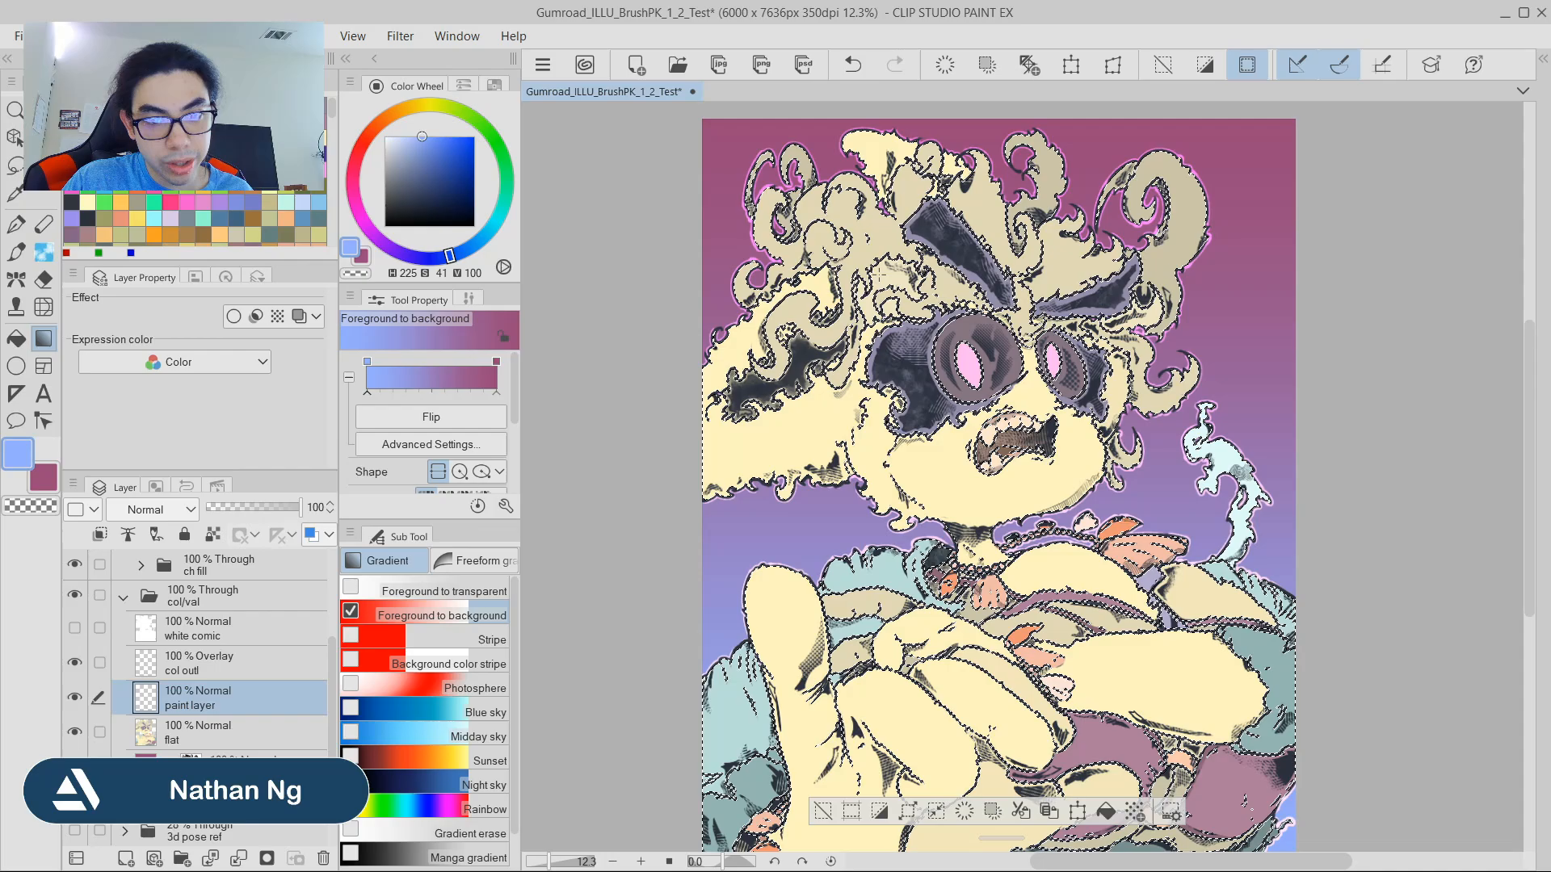
pyautogui.scroll(6, 1020, 376)
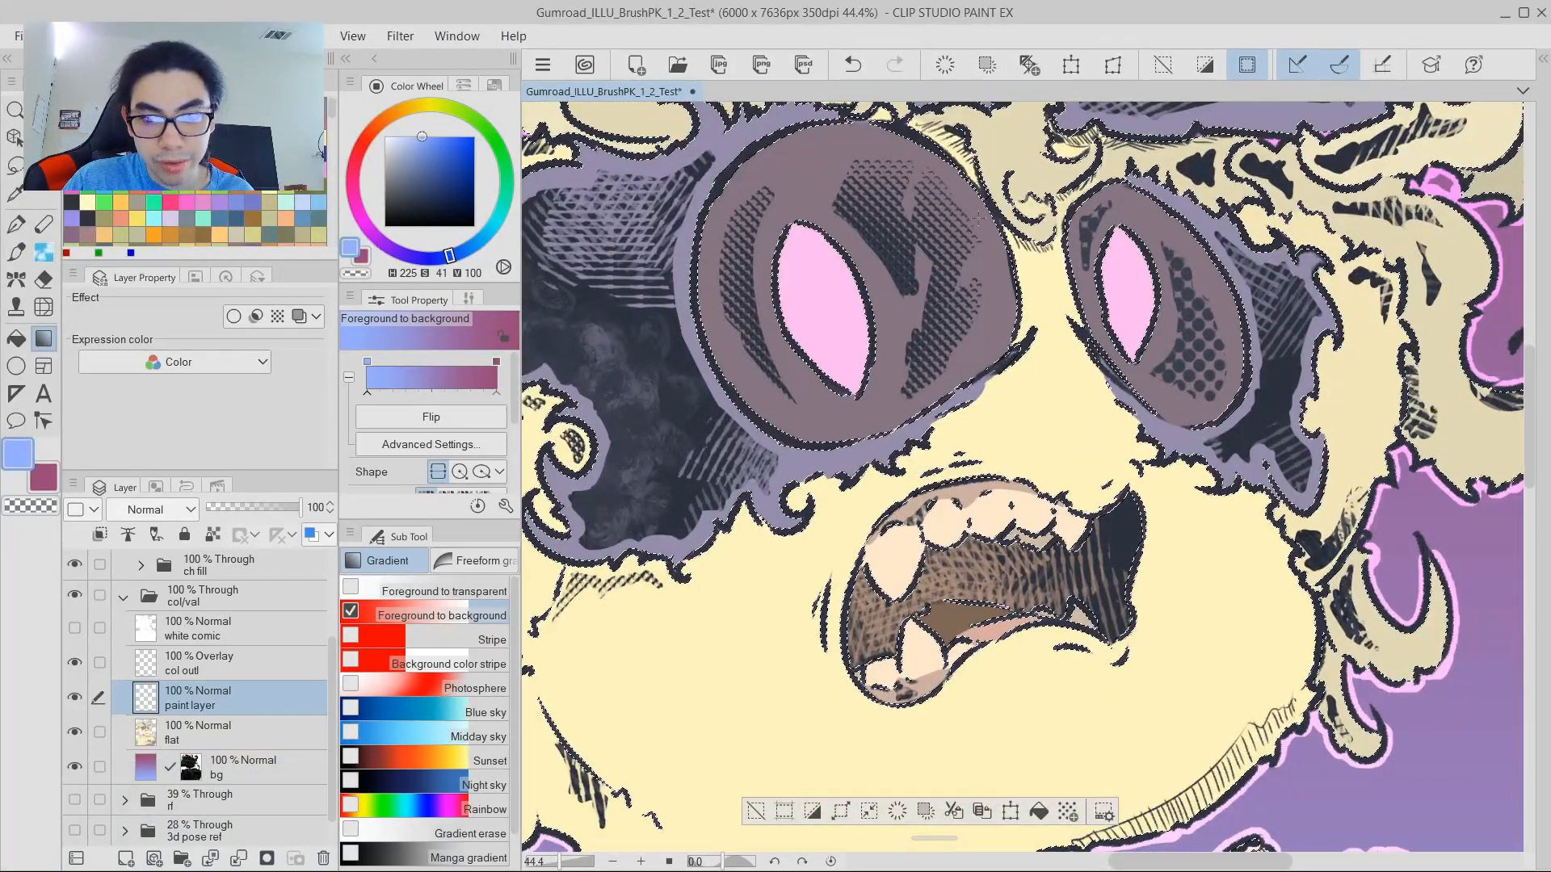
pyautogui.scroll(-7, 1219, 304)
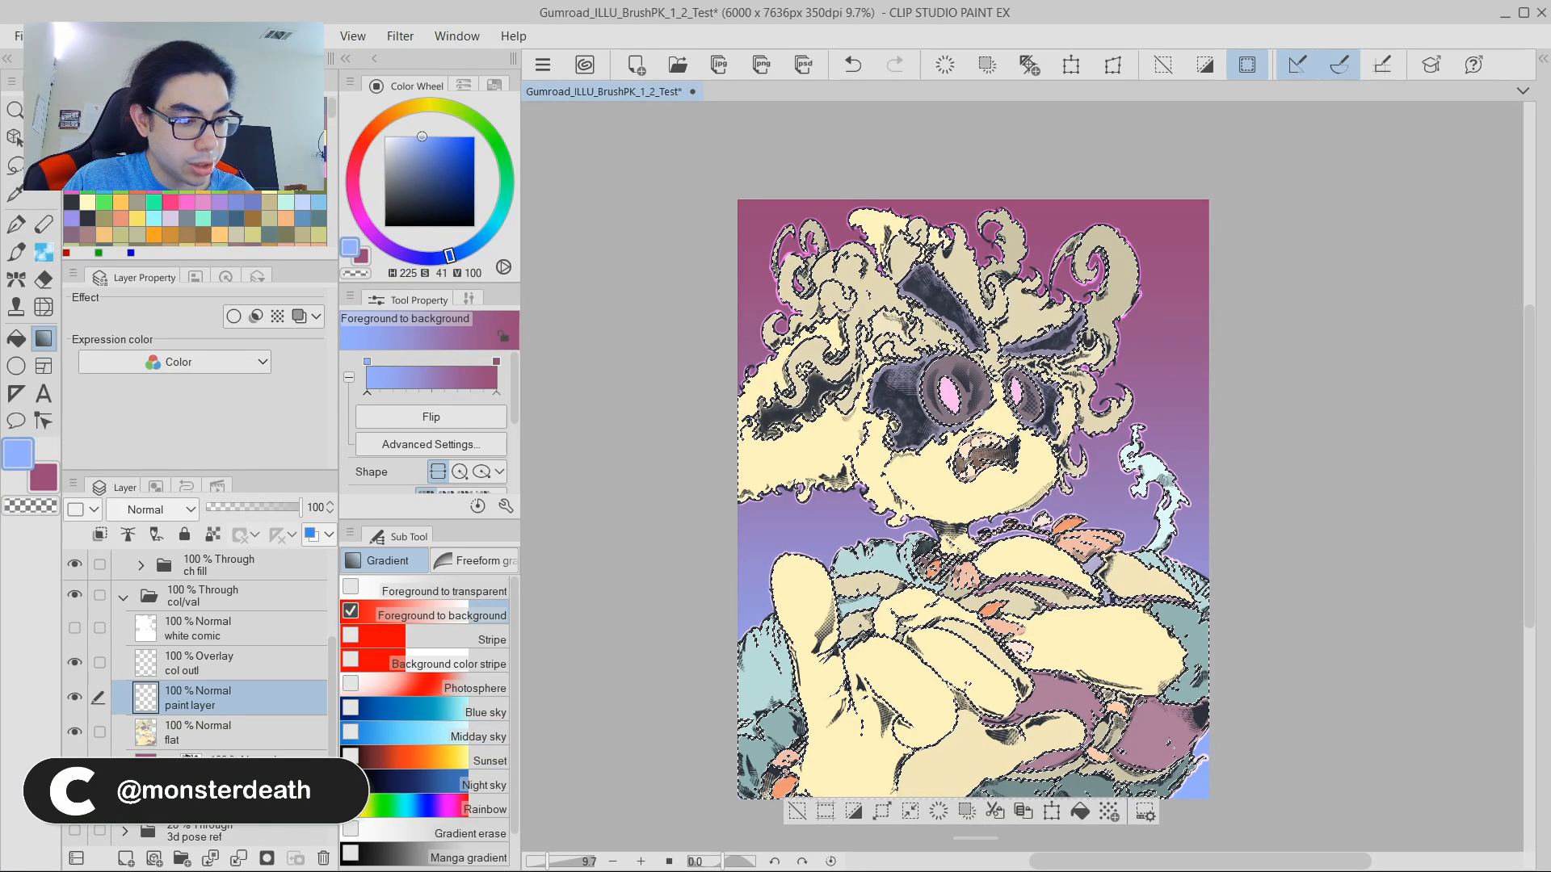
pyautogui.click(266, 856)
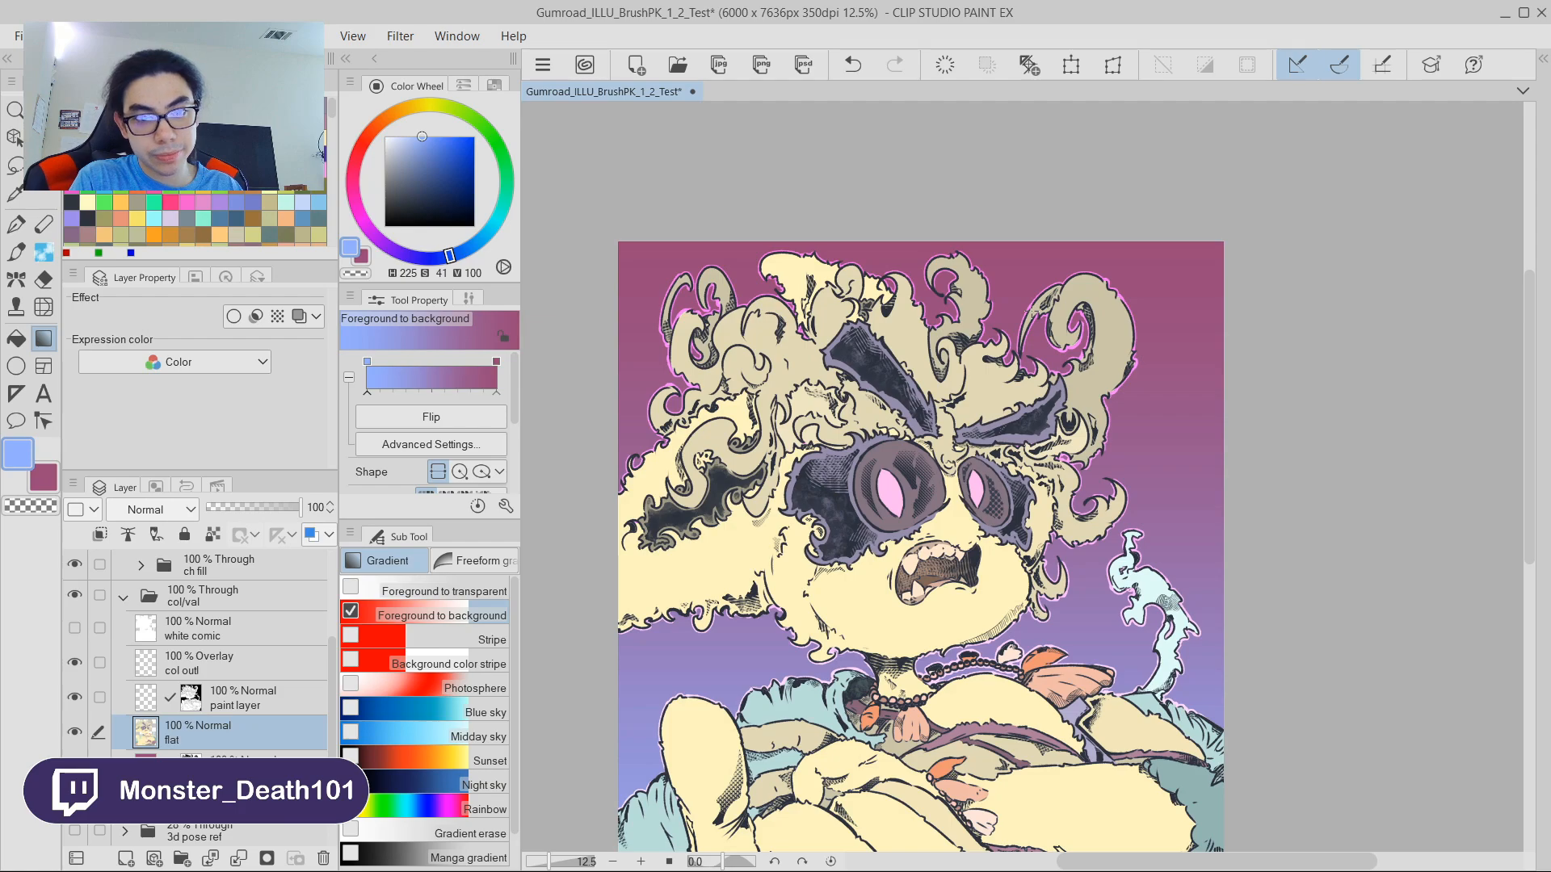
# Rename the masked paint layer "paint overlay".
pyautogui.doubleClick(225, 710)
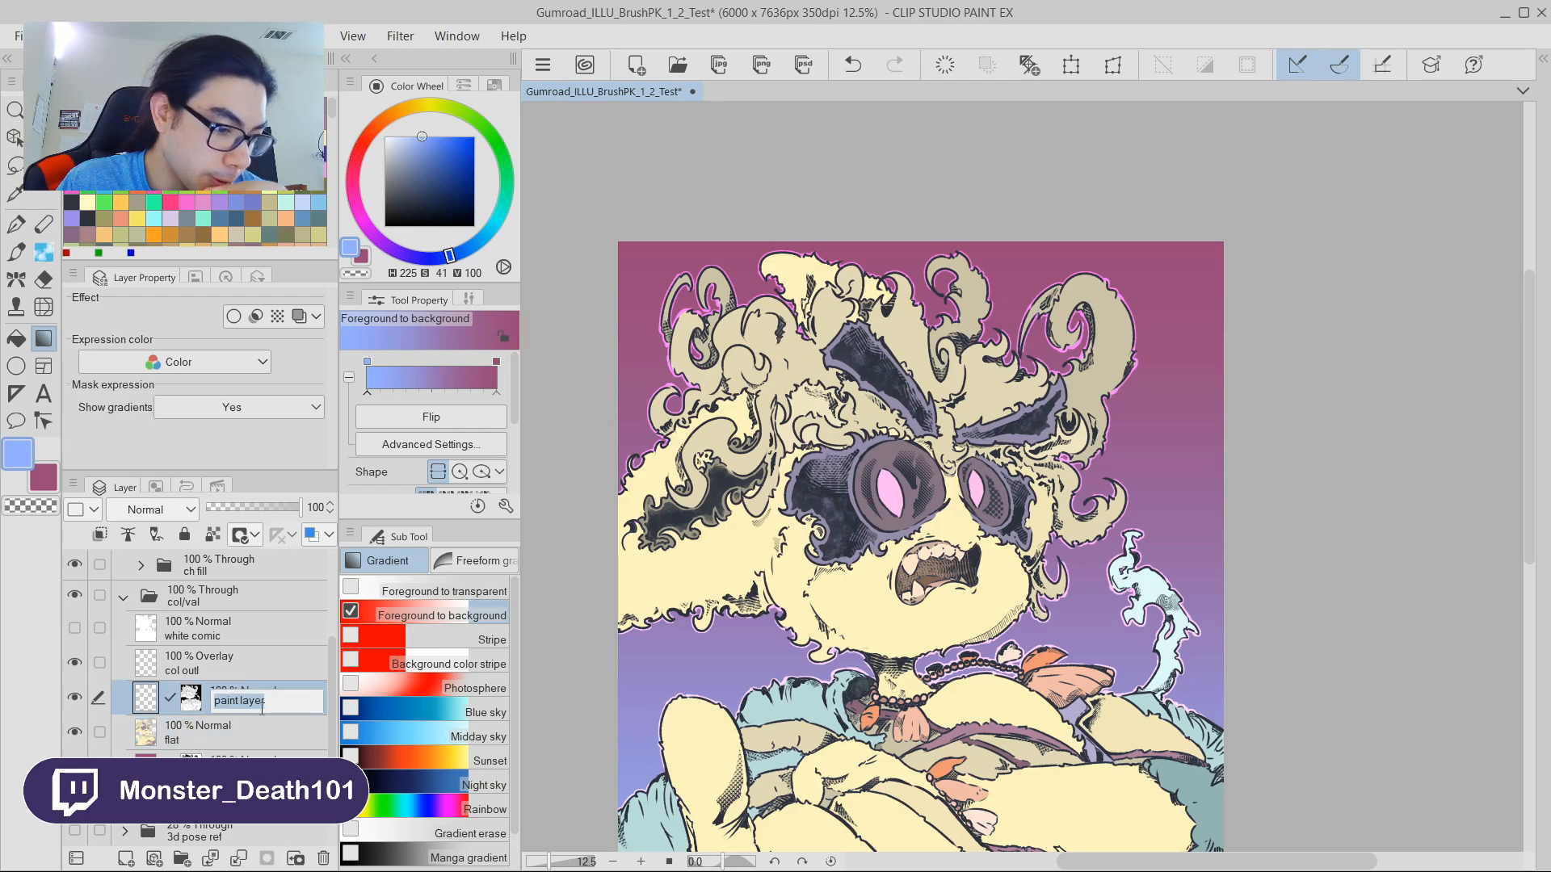
pyautogui.write('paint overlay')
pyautogui.press('Return')
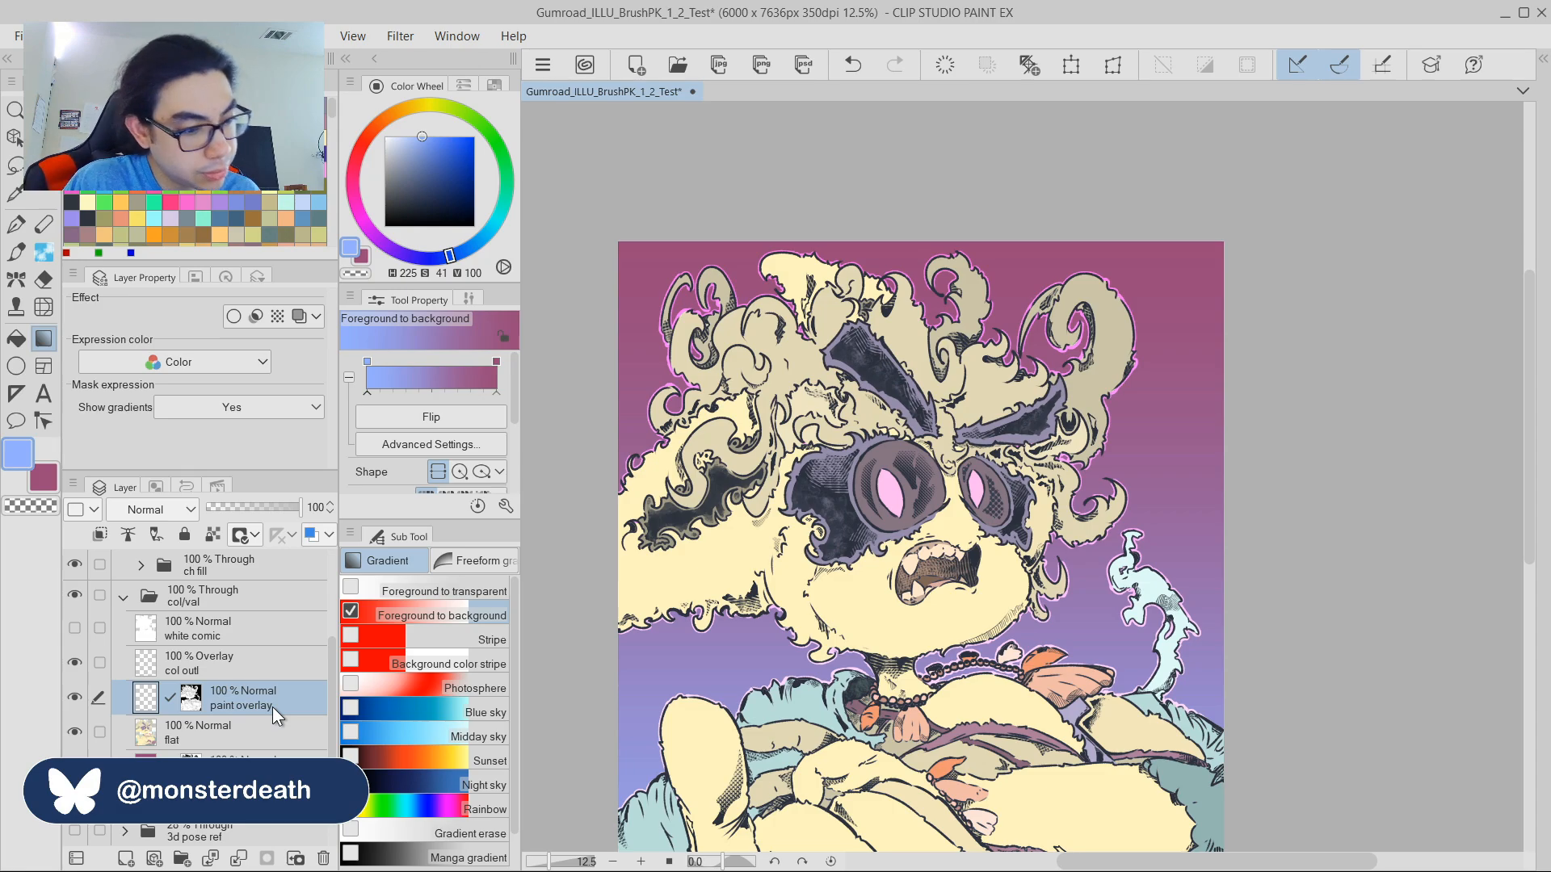
# Set the blending mode of the paint overlay layer to Overlay.
pyautogui.click(182, 511)
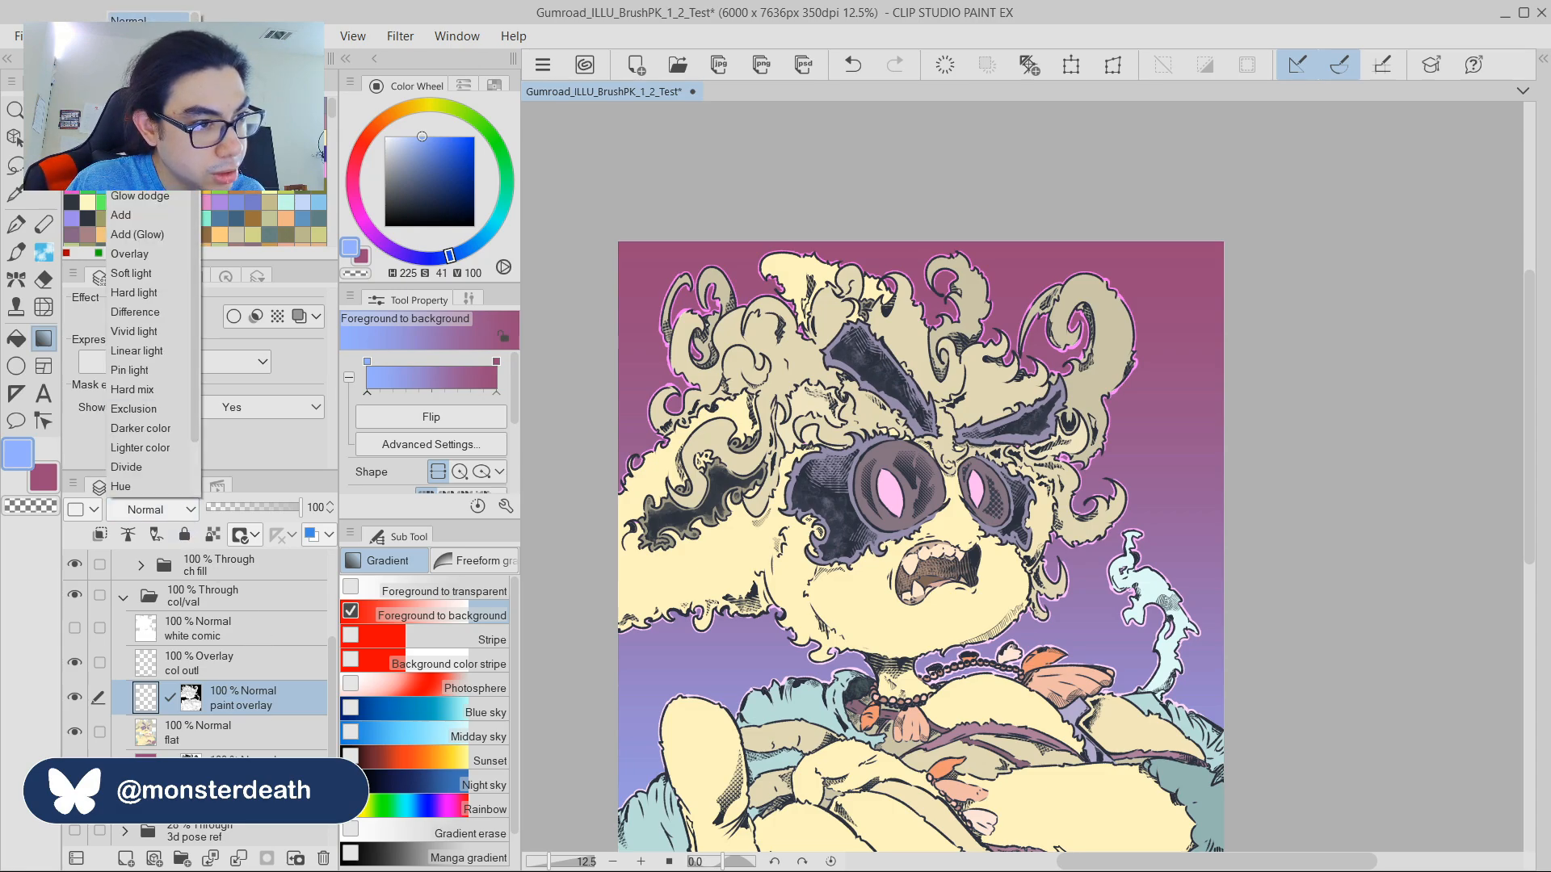
pyautogui.click(143, 252)
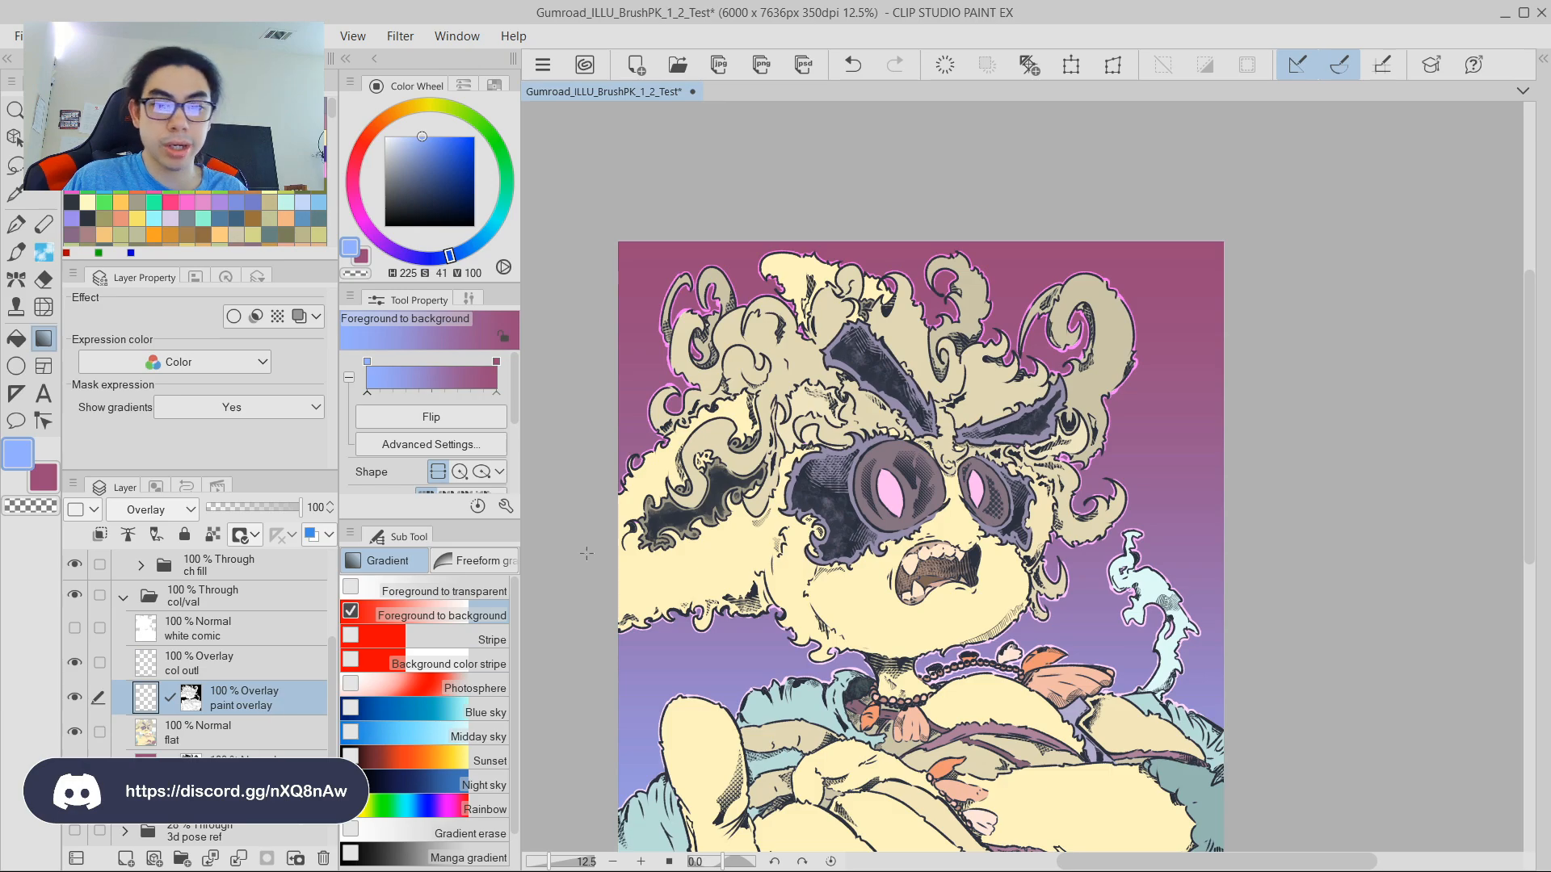
pyautogui.scroll(2, 1114, 344)
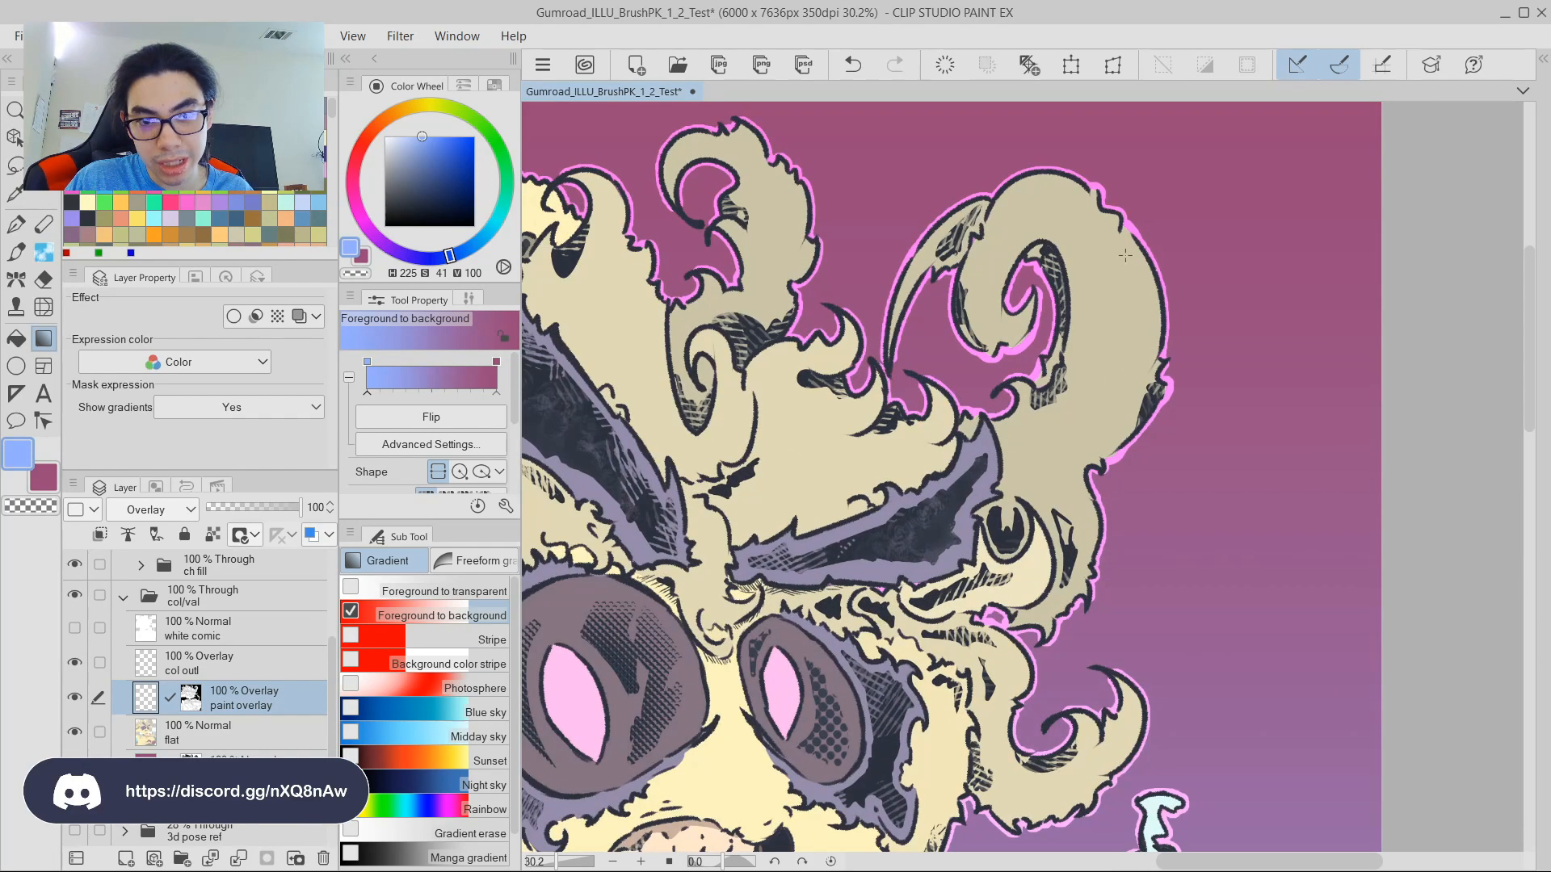
pyautogui.scroll(-2, 1098, 283)
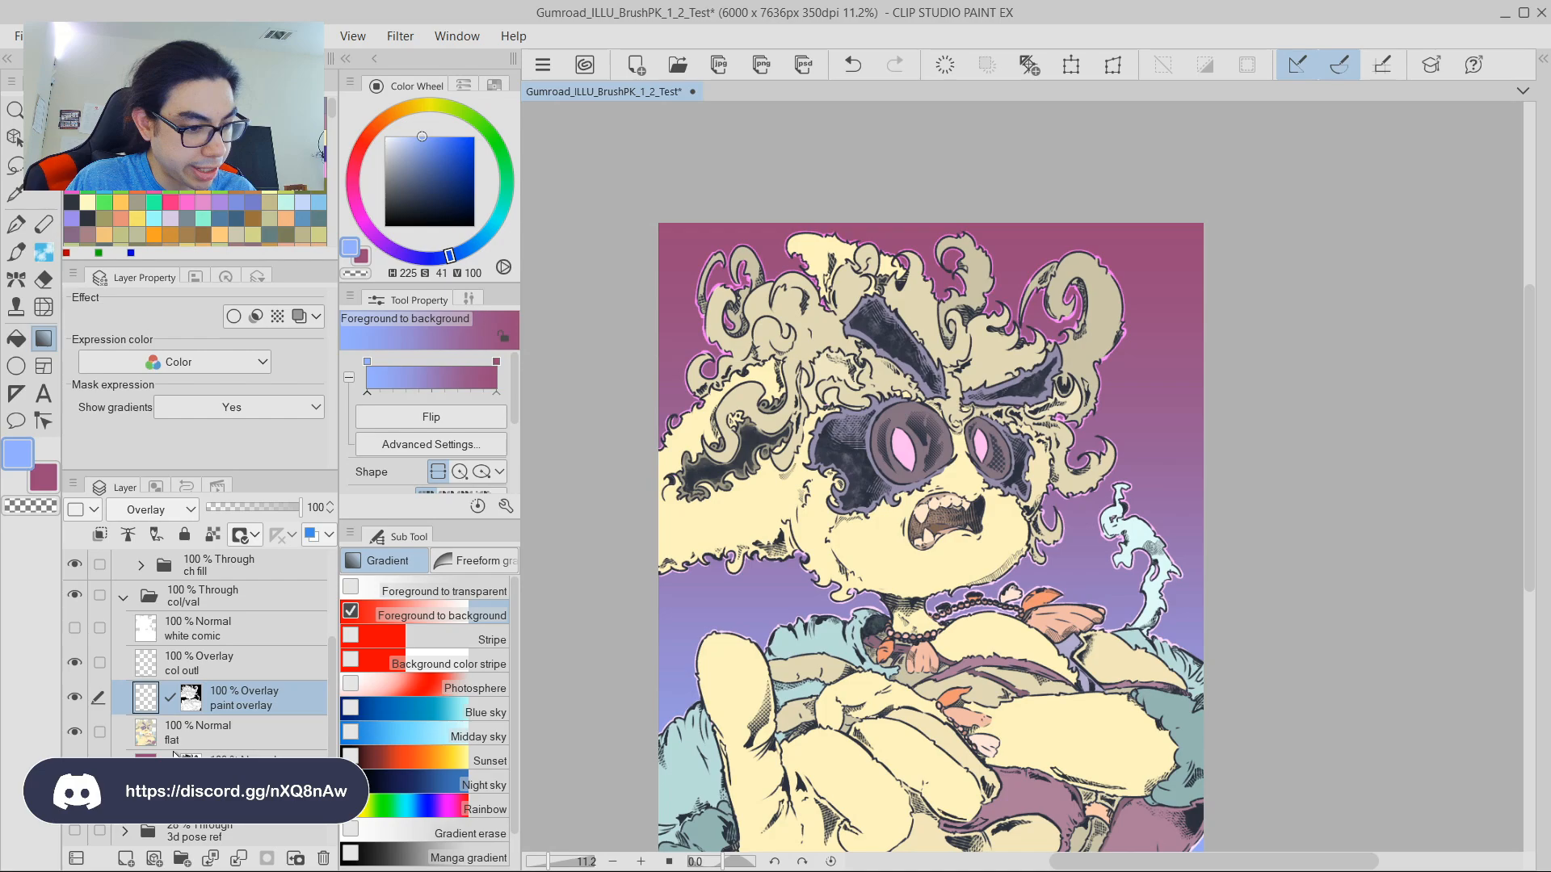
# Duplicate the flat layer and name the copy "paint layer".
pyautogui.click(191, 736)
pyautogui.click(269, 695)
pyautogui.click(260, 735)
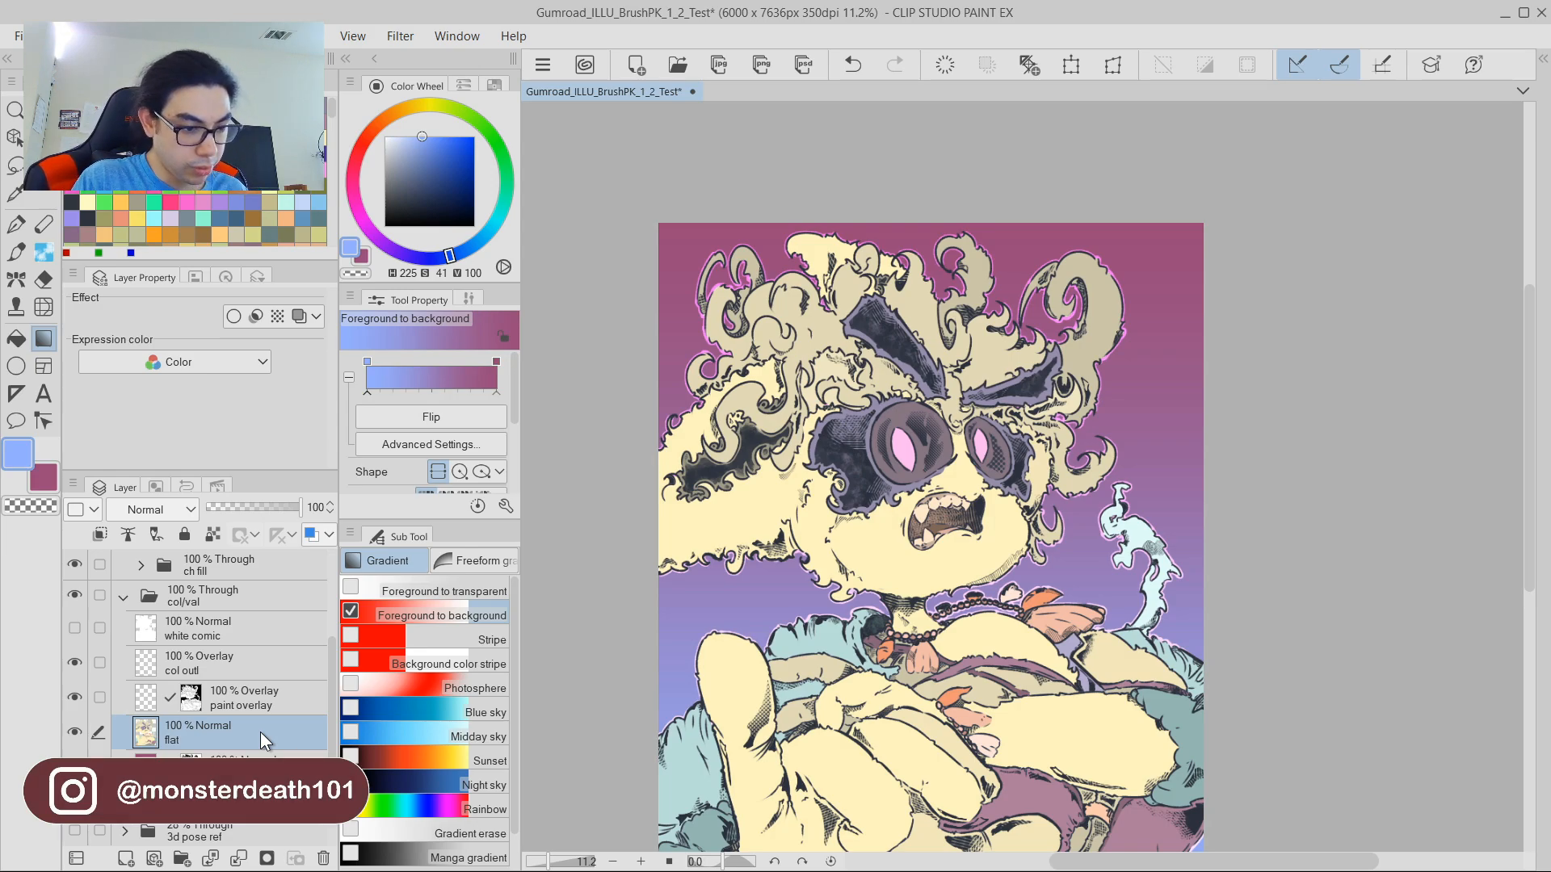
pyautogui.hotkey('ctrl', 'v')
pyautogui.doubleClick(196, 740)
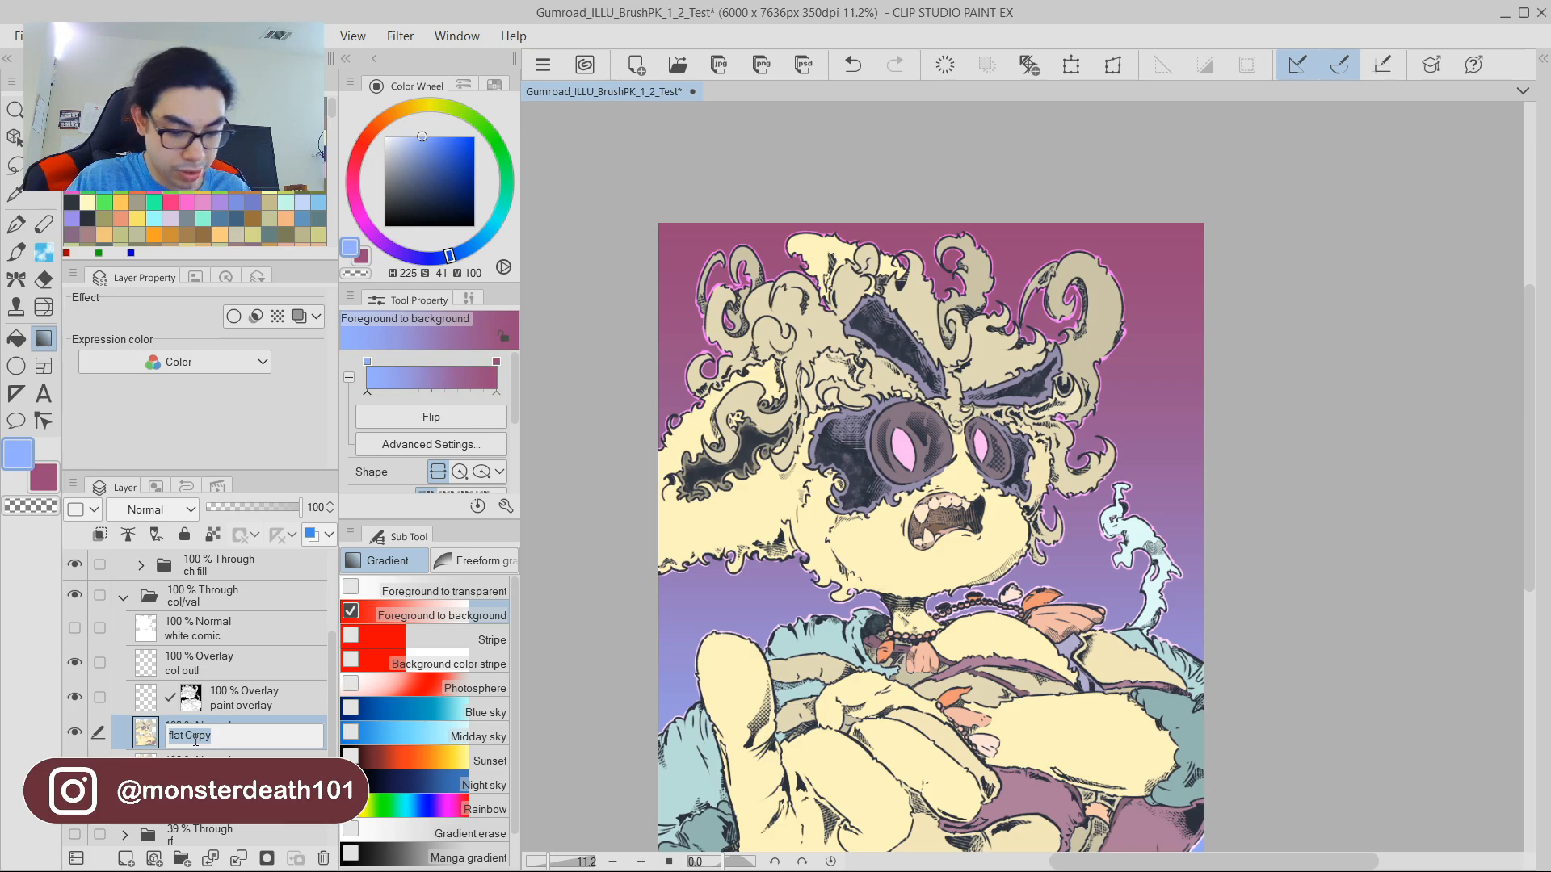
pyautogui.write('paint')
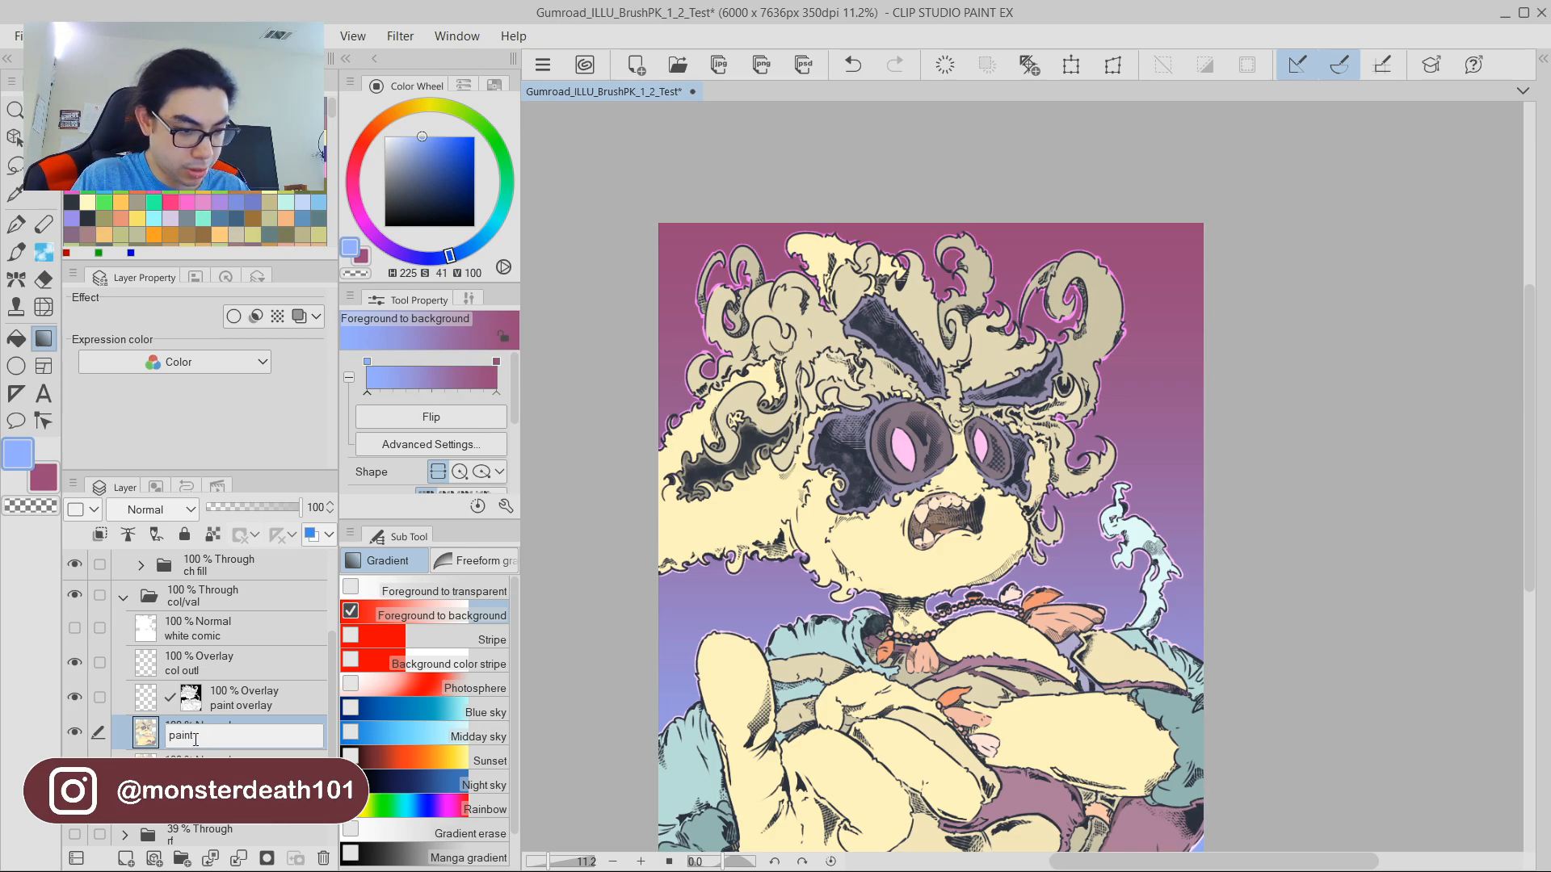
pyautogui.write(' layer')
pyautogui.press('Return')
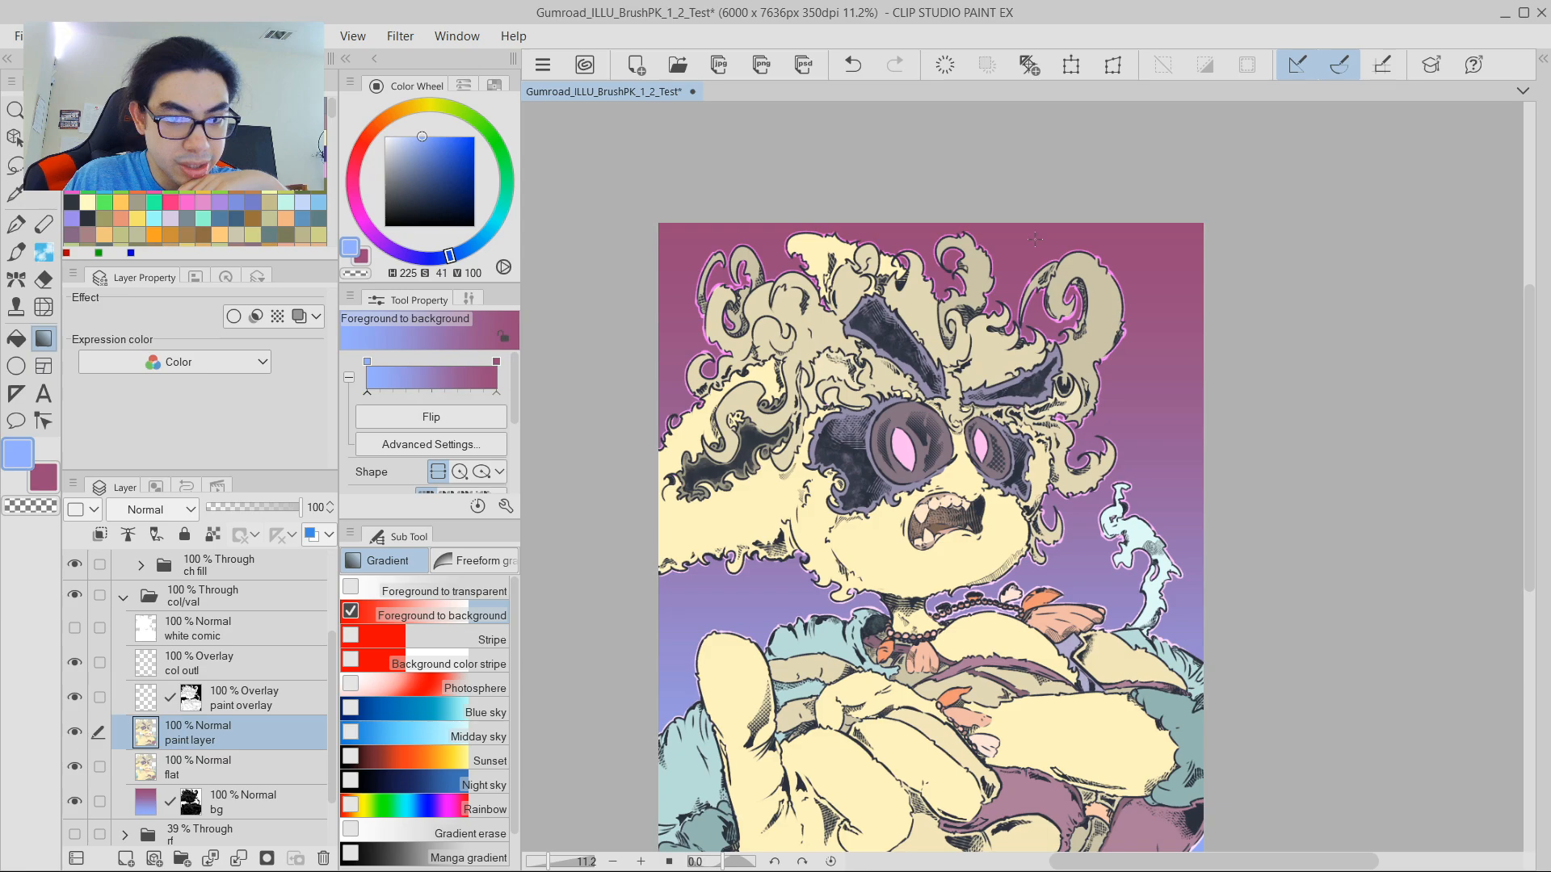
# Choose a light pink drawing colour (H 341, S 35, V 100) and the Scribble Chaos brush.
pyautogui.scroll(6, 1111, 332)
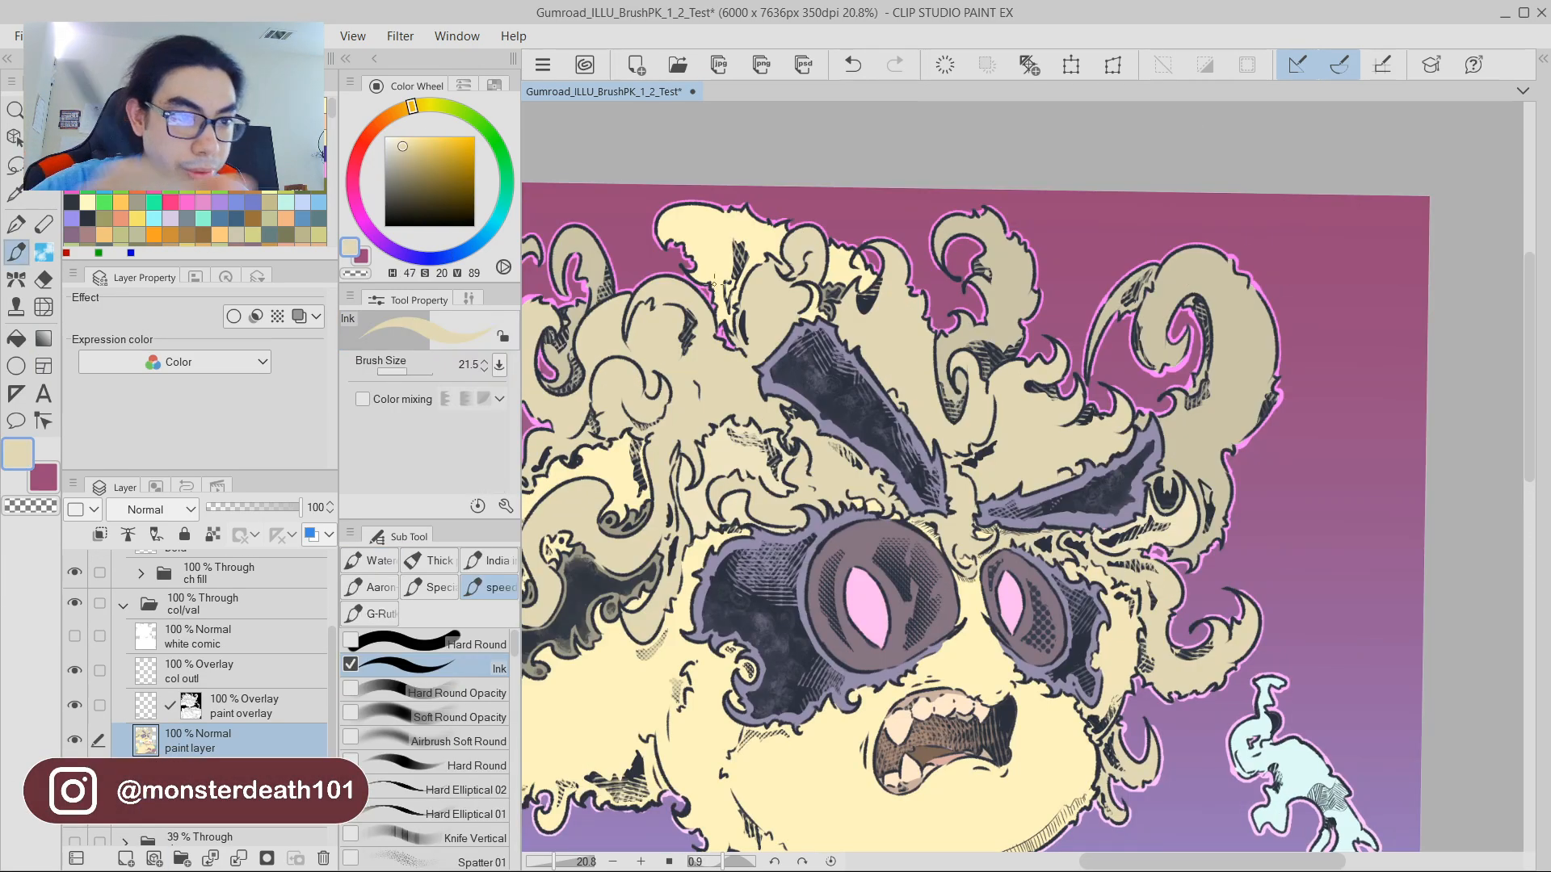
pyautogui.moveTo(410, 109); pyautogui.dragTo(354, 166)
pyautogui.click(427, 141)
pyautogui.moveTo(431, 132); pyautogui.dragTo(416, 136)
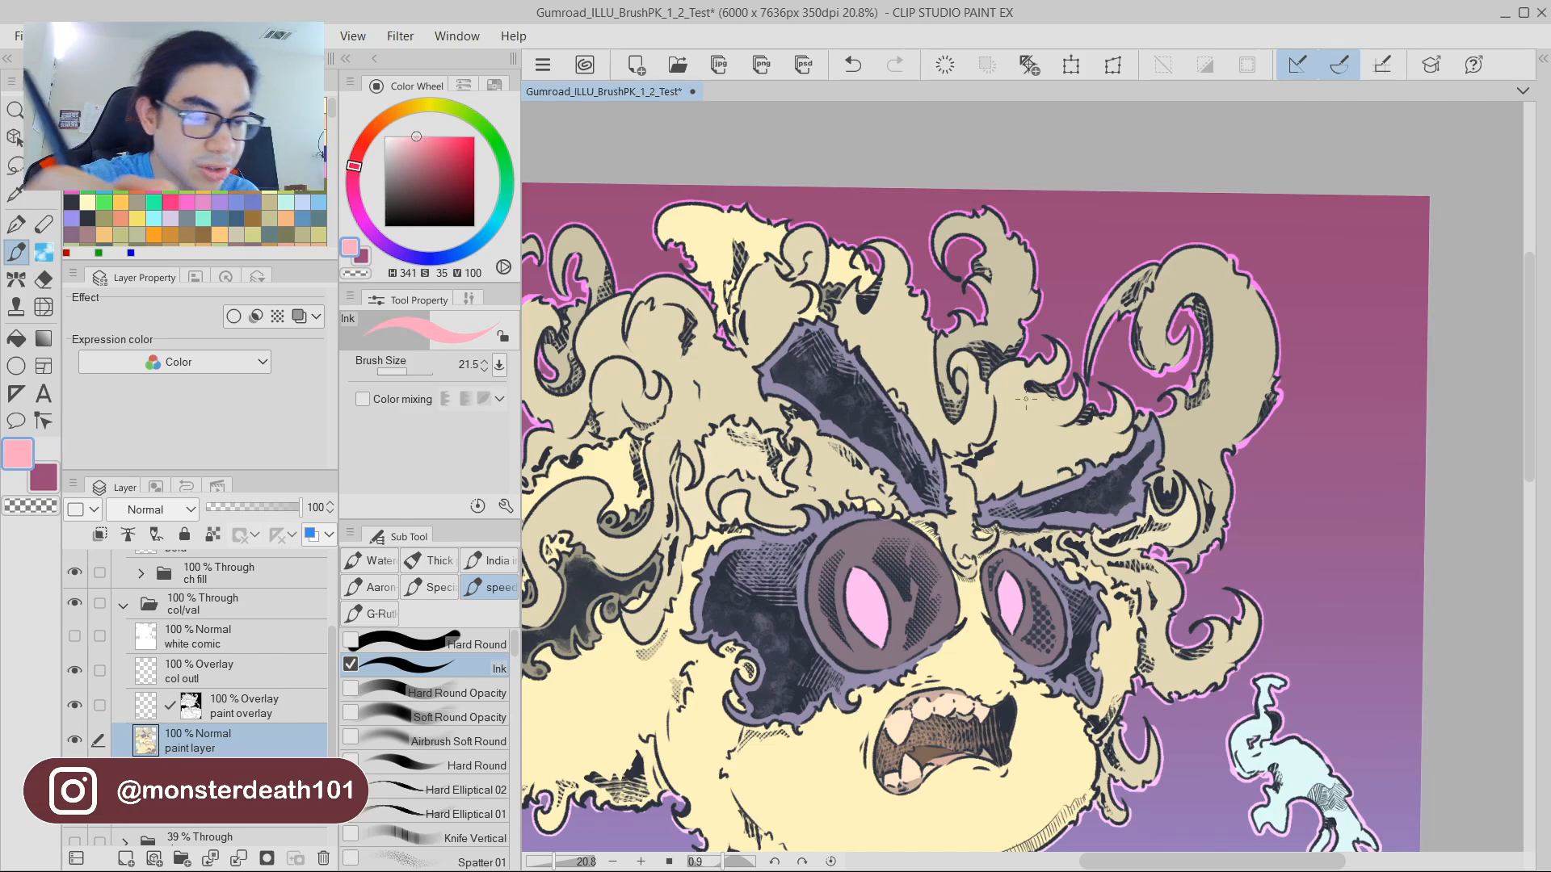
pyautogui.press('p')
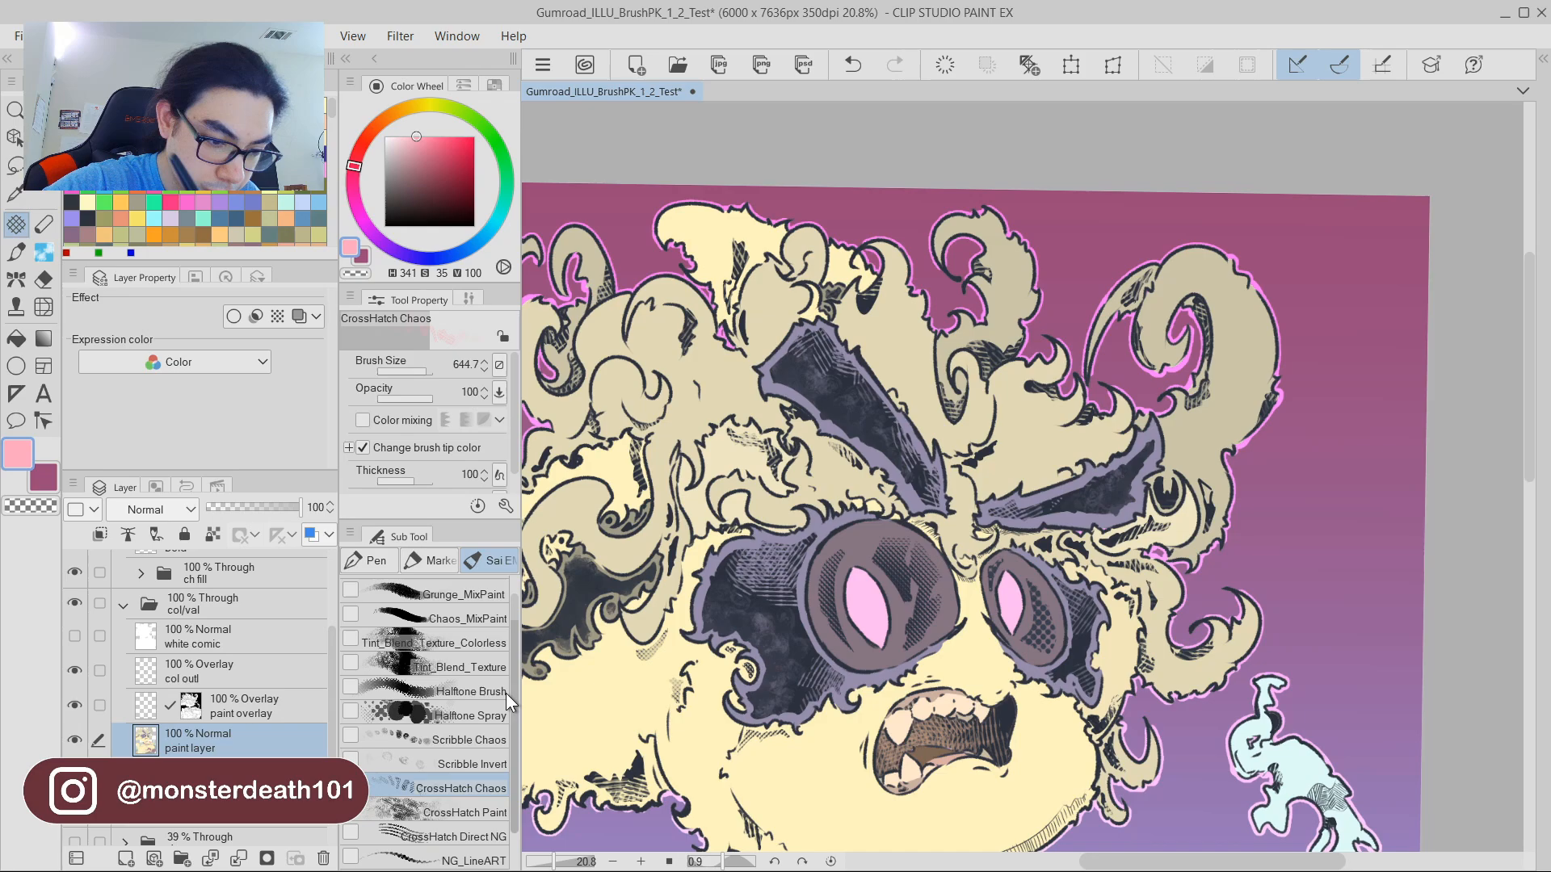
pyautogui.click(457, 741)
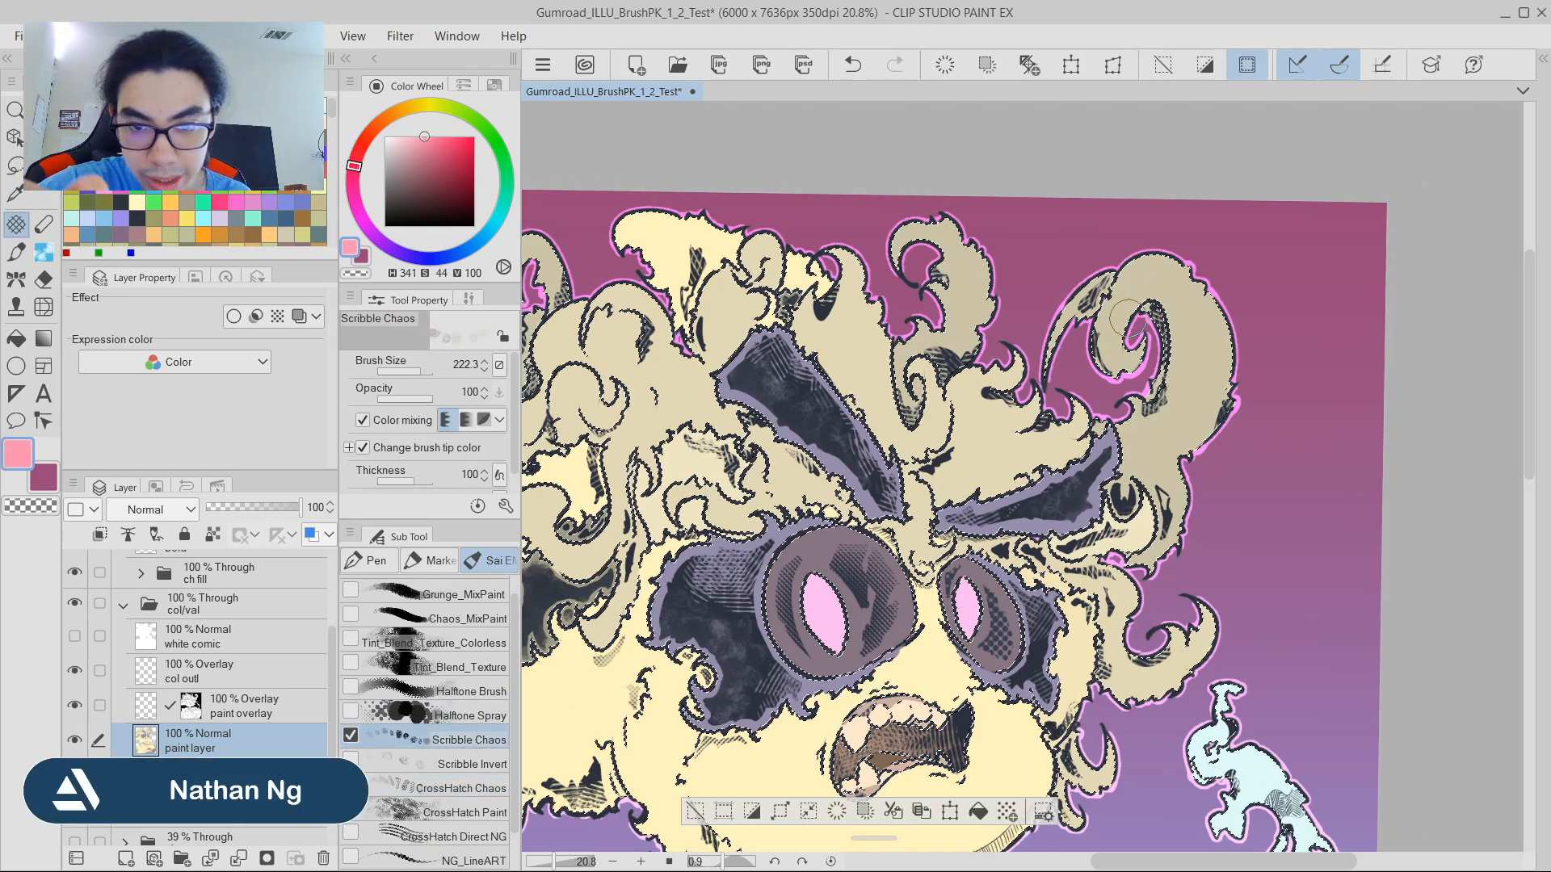
# Scribble light pink over the large upper-right hair curl, and add deeper pink (H 341, S 85, V 100) to its inner part.
pyautogui.moveTo(1129, 344)
pyautogui.mouseDown()
pyautogui.moveTo(1115, 289)
pyautogui.moveTo(1127, 367)
pyautogui.moveTo(1100, 249)
pyautogui.moveTo(1188, 305)
pyautogui.moveTo(1169, 288)
pyautogui.moveTo(1101, 385)
pyautogui.mouseUp()
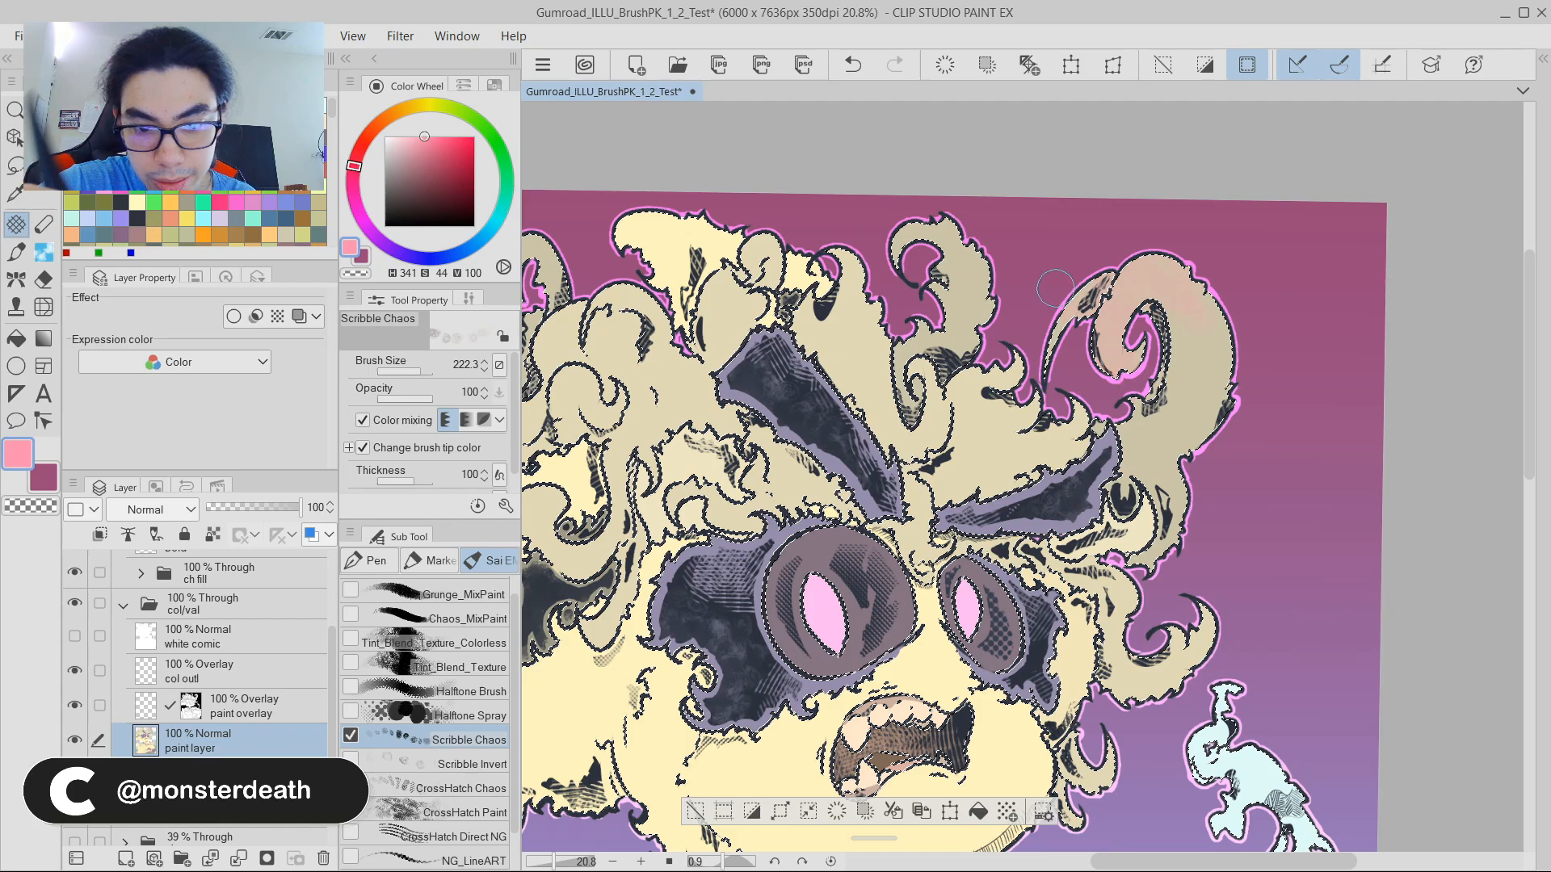
pyautogui.moveTo(1218, 267); pyautogui.dragTo(1167, 235)
pyautogui.moveTo(1083, 350)
pyautogui.mouseDown()
pyautogui.moveTo(1073, 366)
pyautogui.moveTo(1065, 341)
pyautogui.mouseUp()
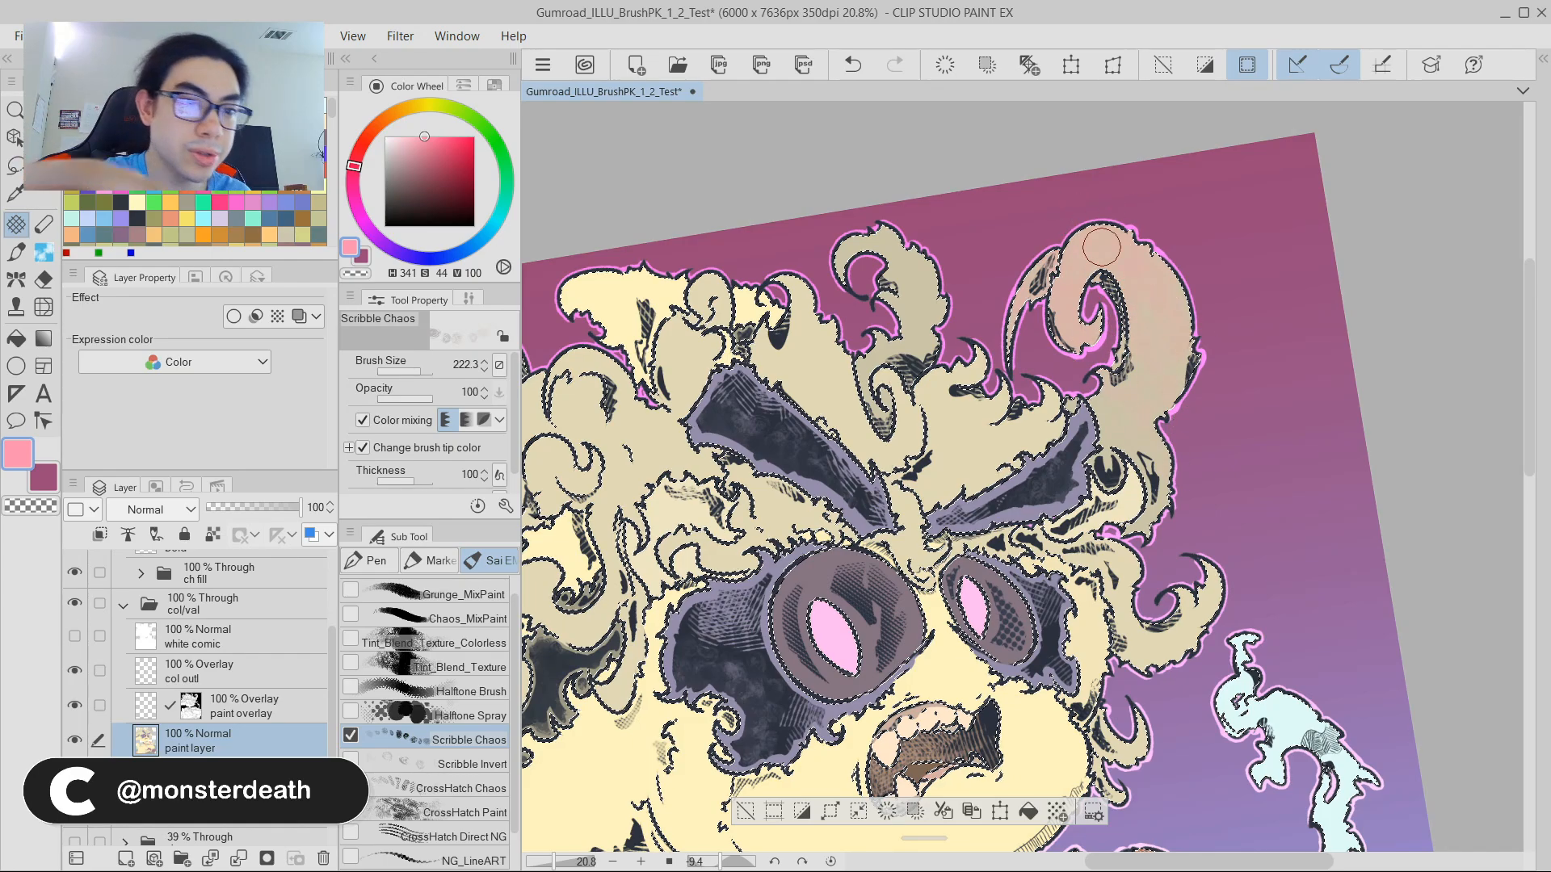
pyautogui.click(460, 136)
pyautogui.moveTo(1089, 333); pyautogui.dragTo(1050, 268)
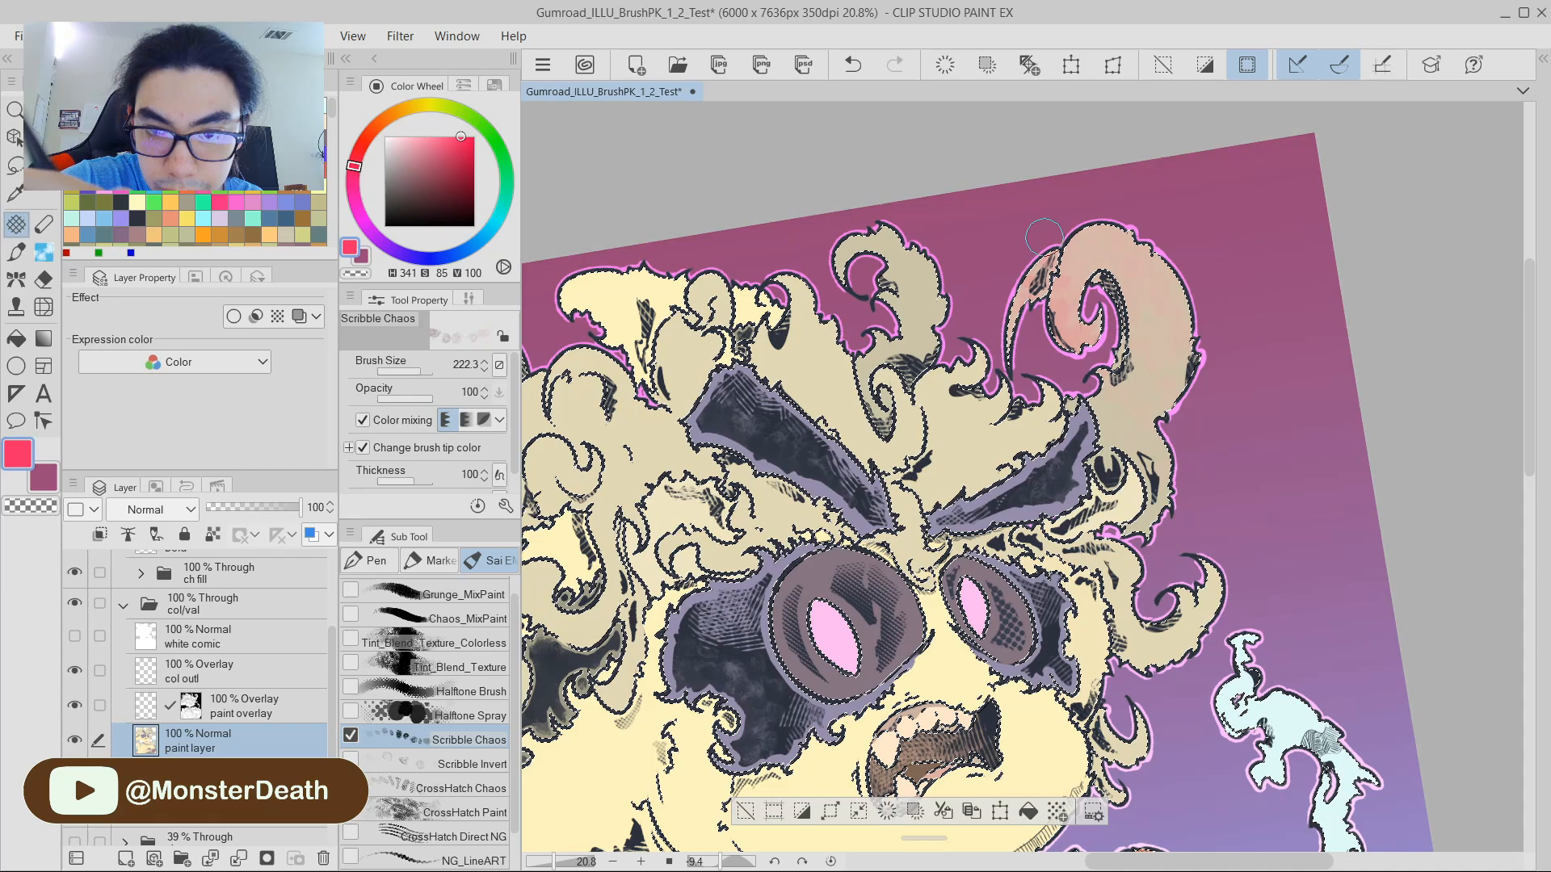
pyautogui.moveTo(1292, 202); pyautogui.dragTo(1344, 267)
# Change the secondary colour to a medium blue (H 213, S 53, V 60) and return to the deep pink main colour.
pyautogui.click(47, 476)
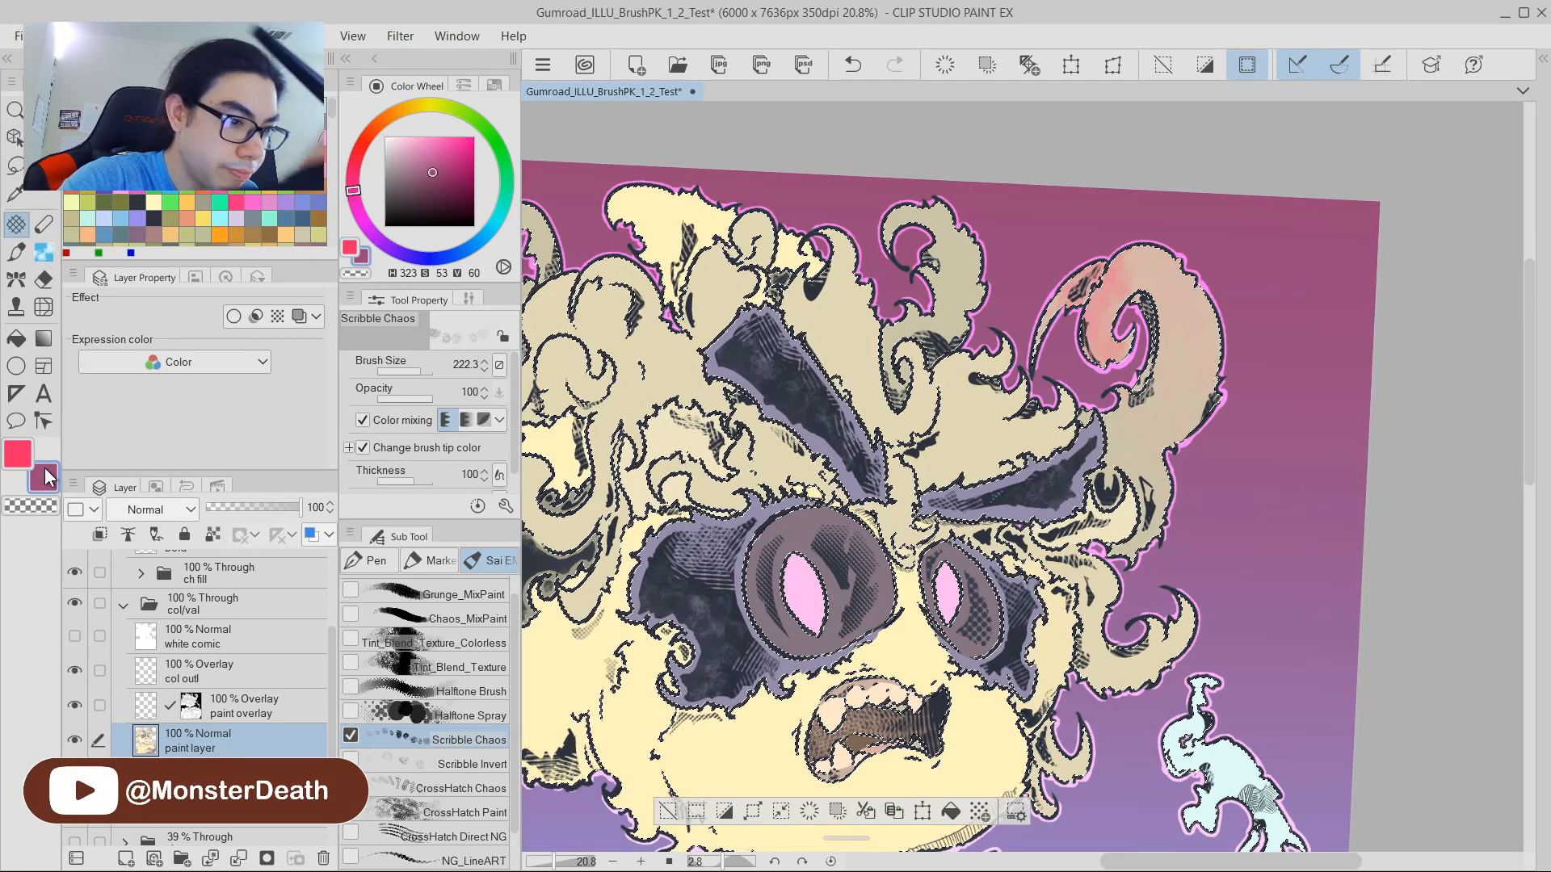
pyautogui.click(375, 216)
pyautogui.moveTo(375, 217)
pyautogui.mouseDown()
pyautogui.moveTo(475, 243)
pyautogui.moveTo(501, 182)
pyautogui.moveTo(463, 253)
pyautogui.mouseUp()
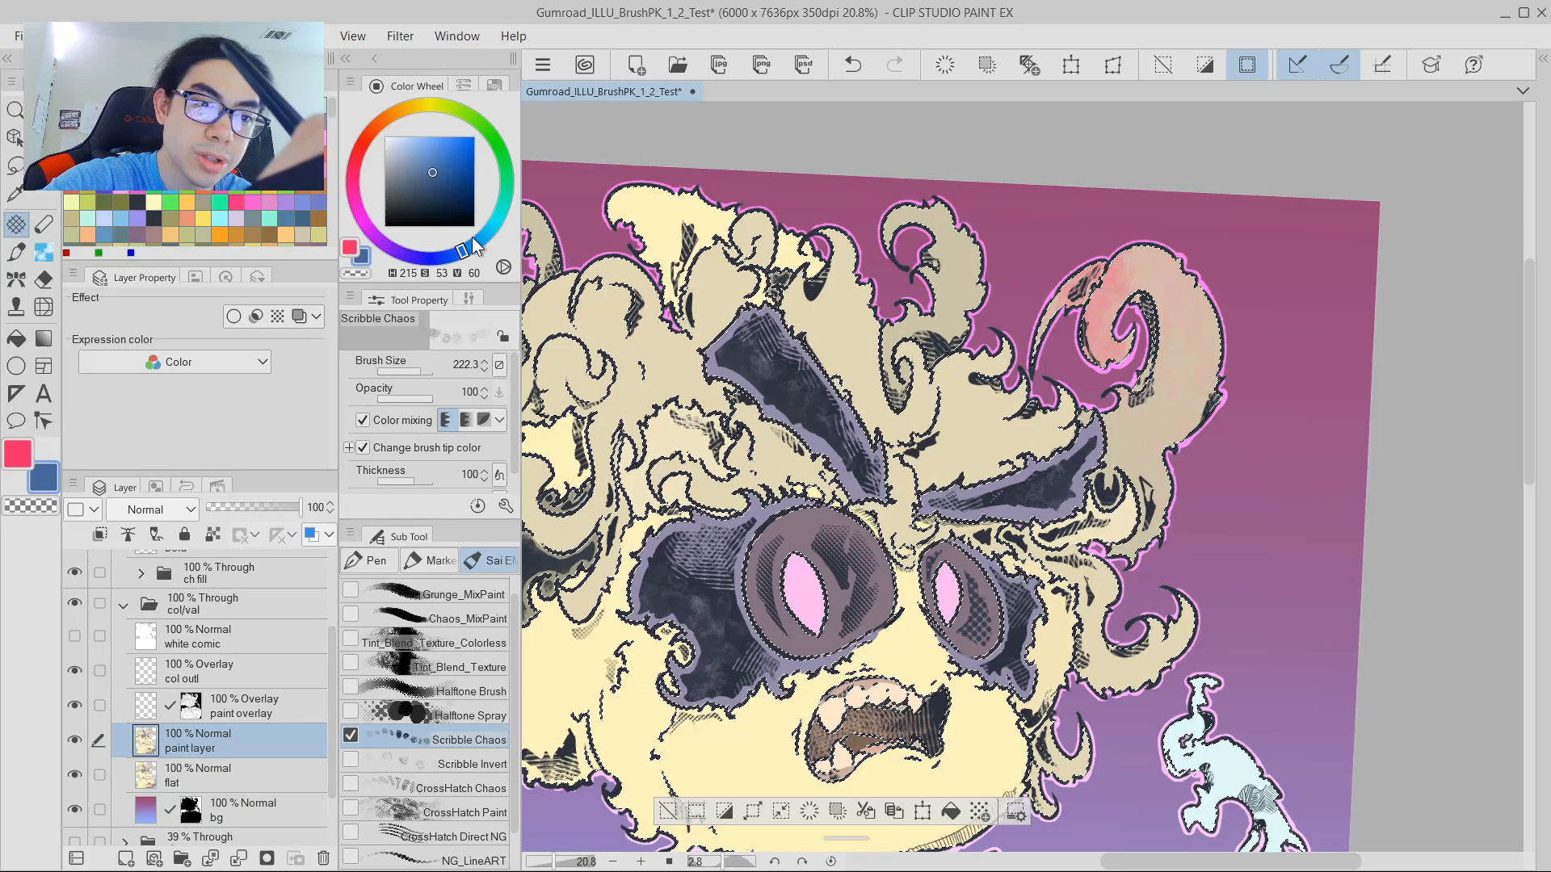
pyautogui.moveTo(472, 235); pyautogui.dragTo(464, 250)
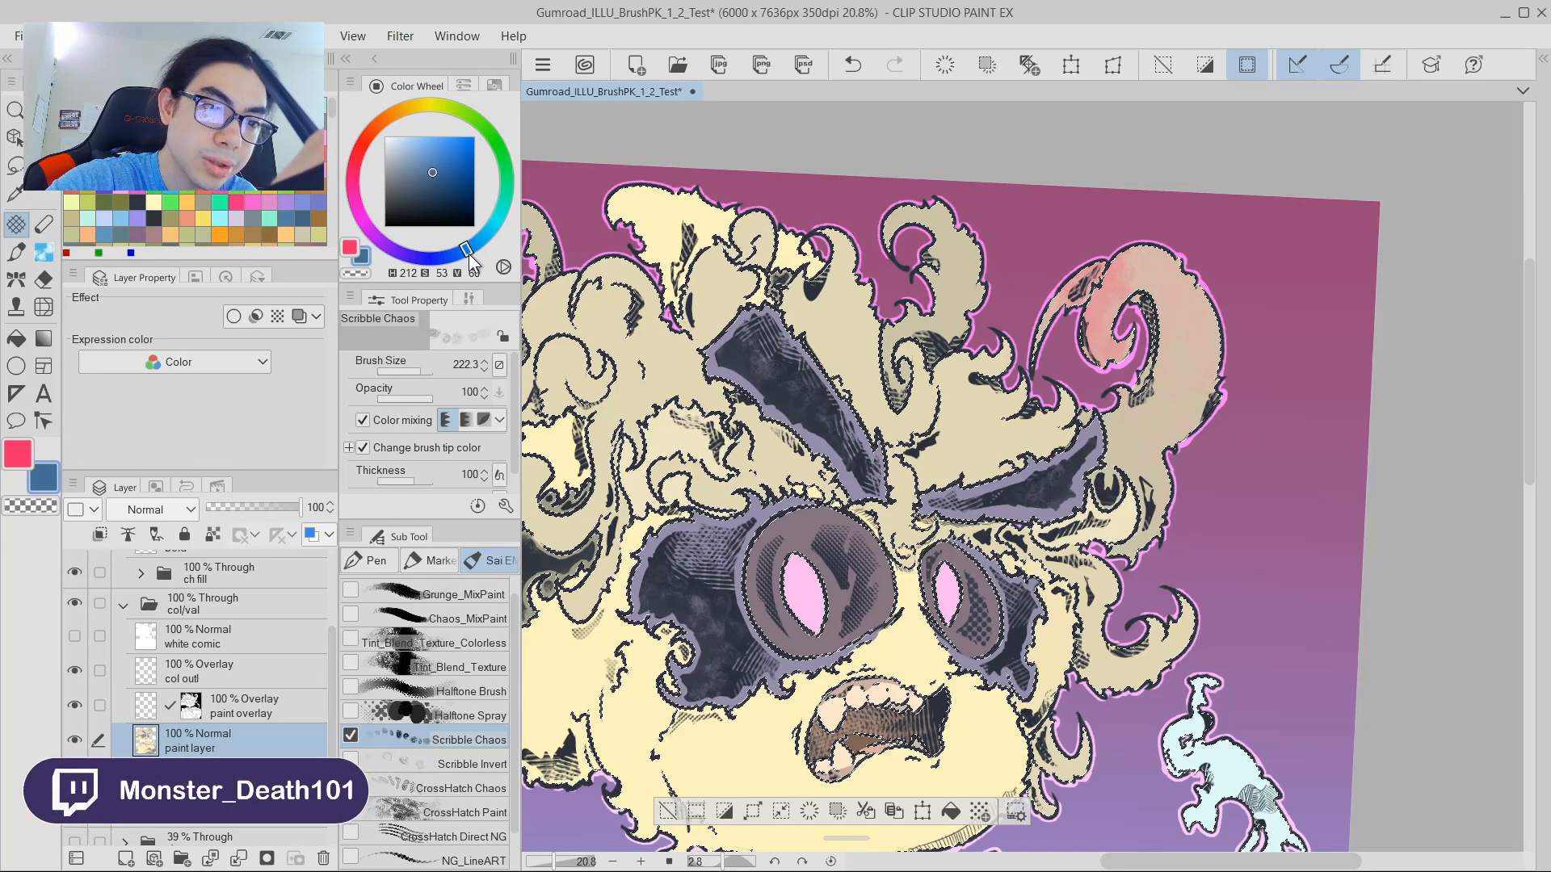
pyautogui.press('x')
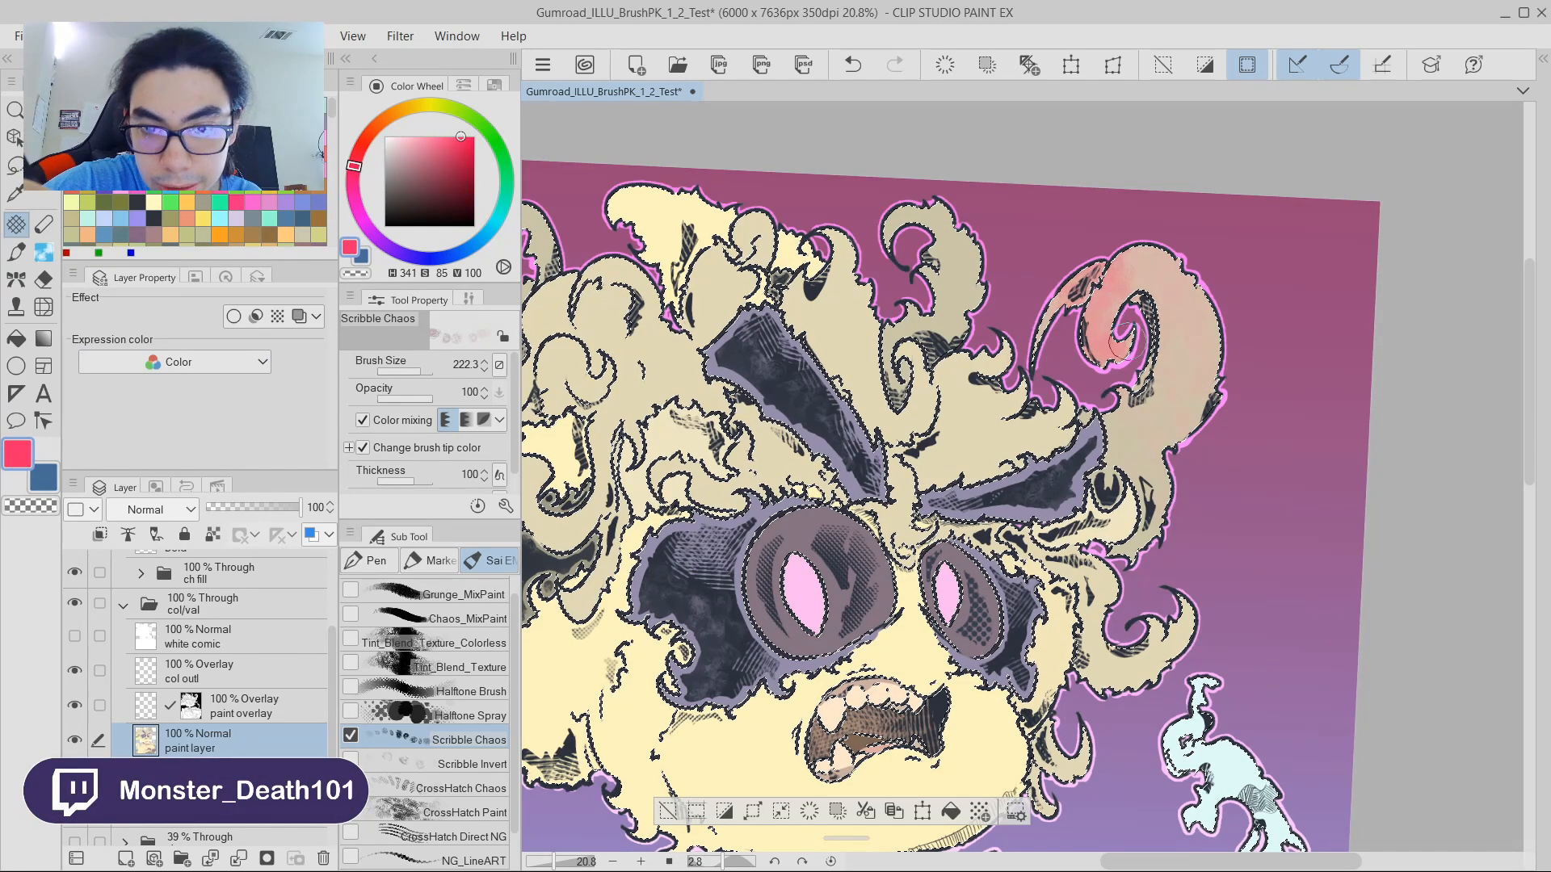
# Build up deep pink Scribble Chaos texture on the large curl and the small hair tips beside it.
pyautogui.moveTo(1044, 296); pyautogui.dragTo(1100, 321)
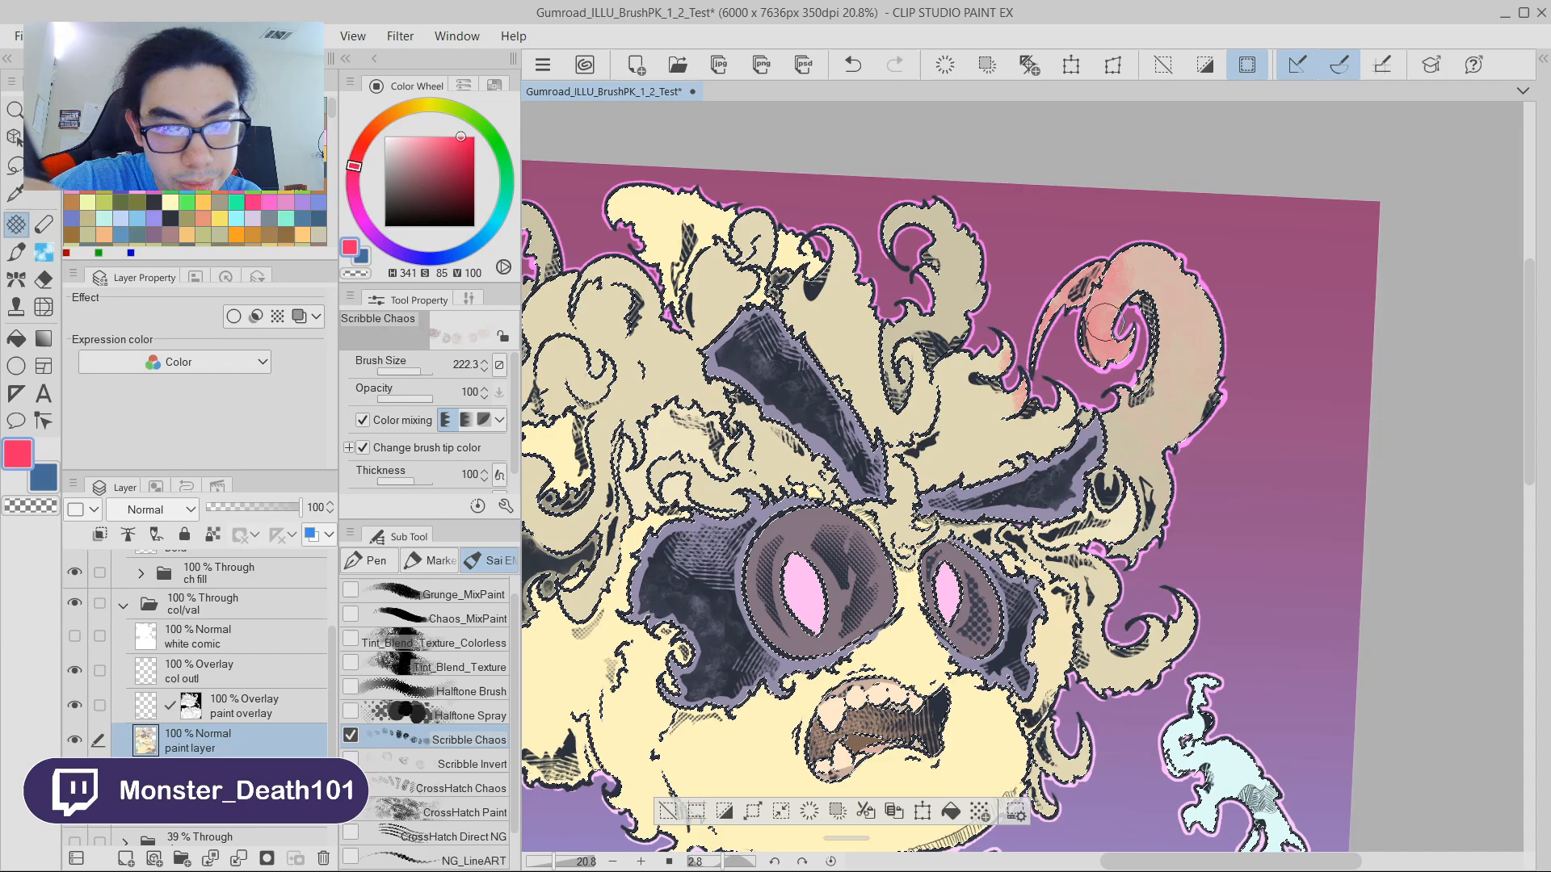
pyautogui.moveTo(1260, 388)
pyautogui.mouseDown()
pyautogui.moveTo(1263, 318)
pyautogui.moveTo(1322, 274)
pyautogui.moveTo(1322, 421)
pyautogui.mouseUp()
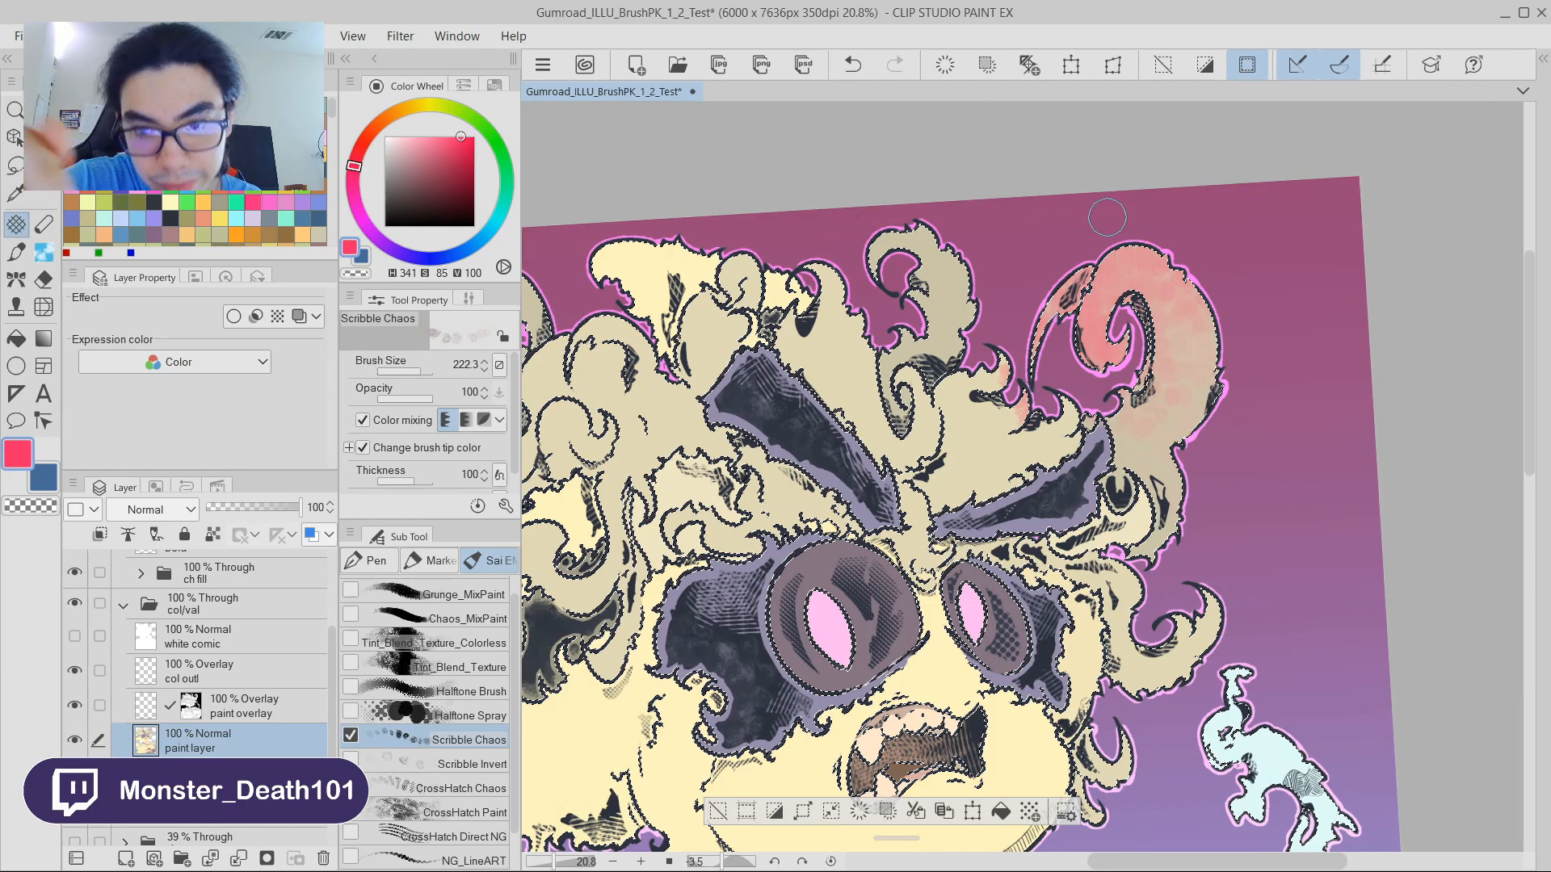
pyautogui.moveTo(1240, 297); pyautogui.dragTo(1213, 313)
# Texture the large curl with the Scribble Invert brush, alternating between the secondary blue and the transparent colour.
pyautogui.click(462, 763)
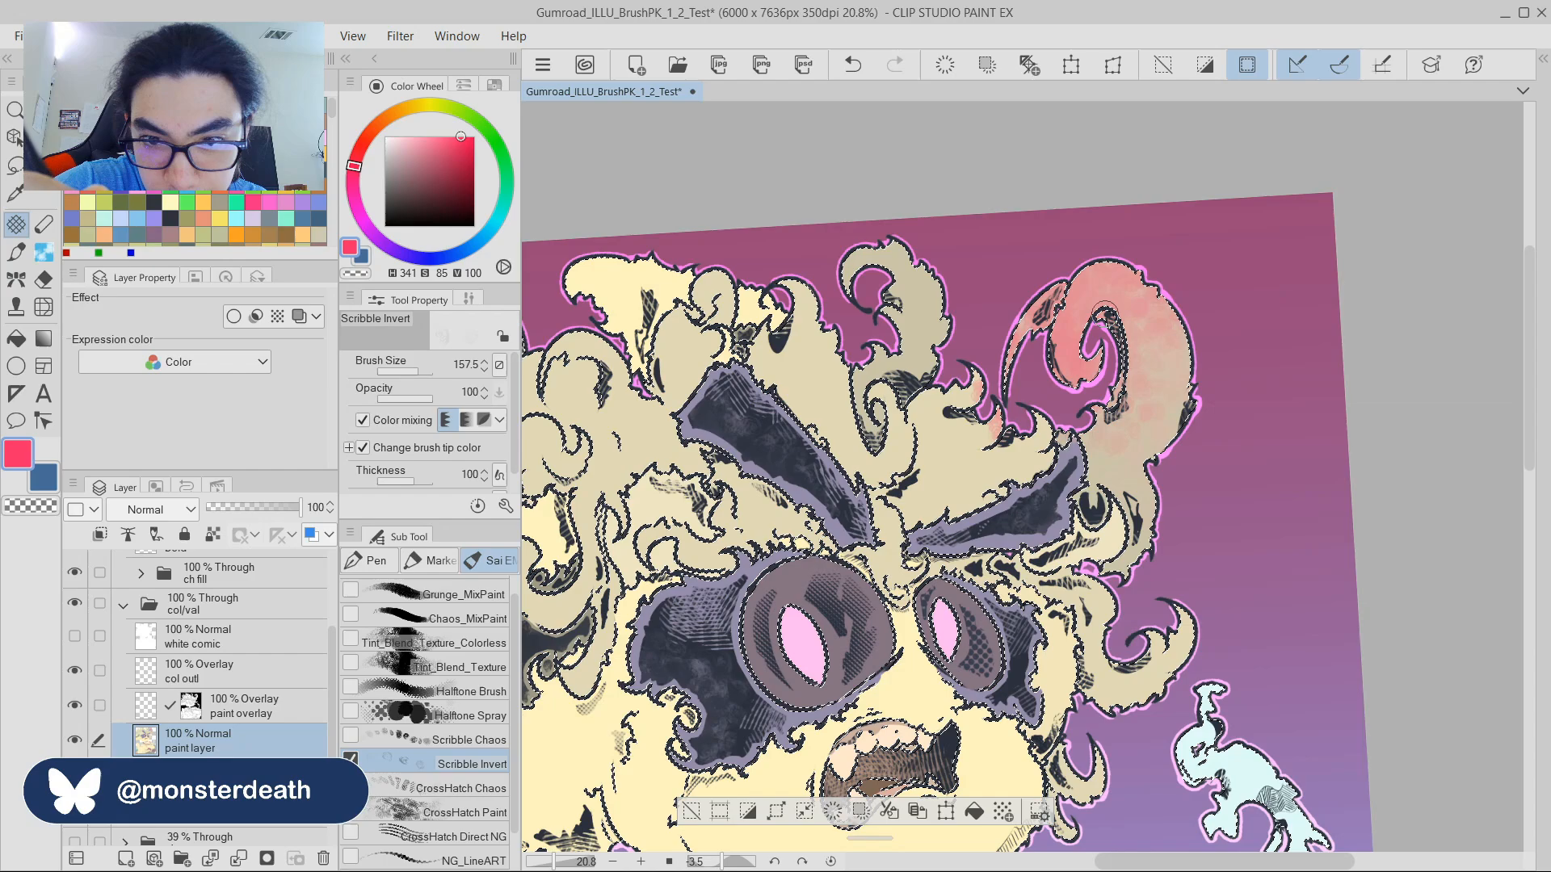
pyautogui.press('x')
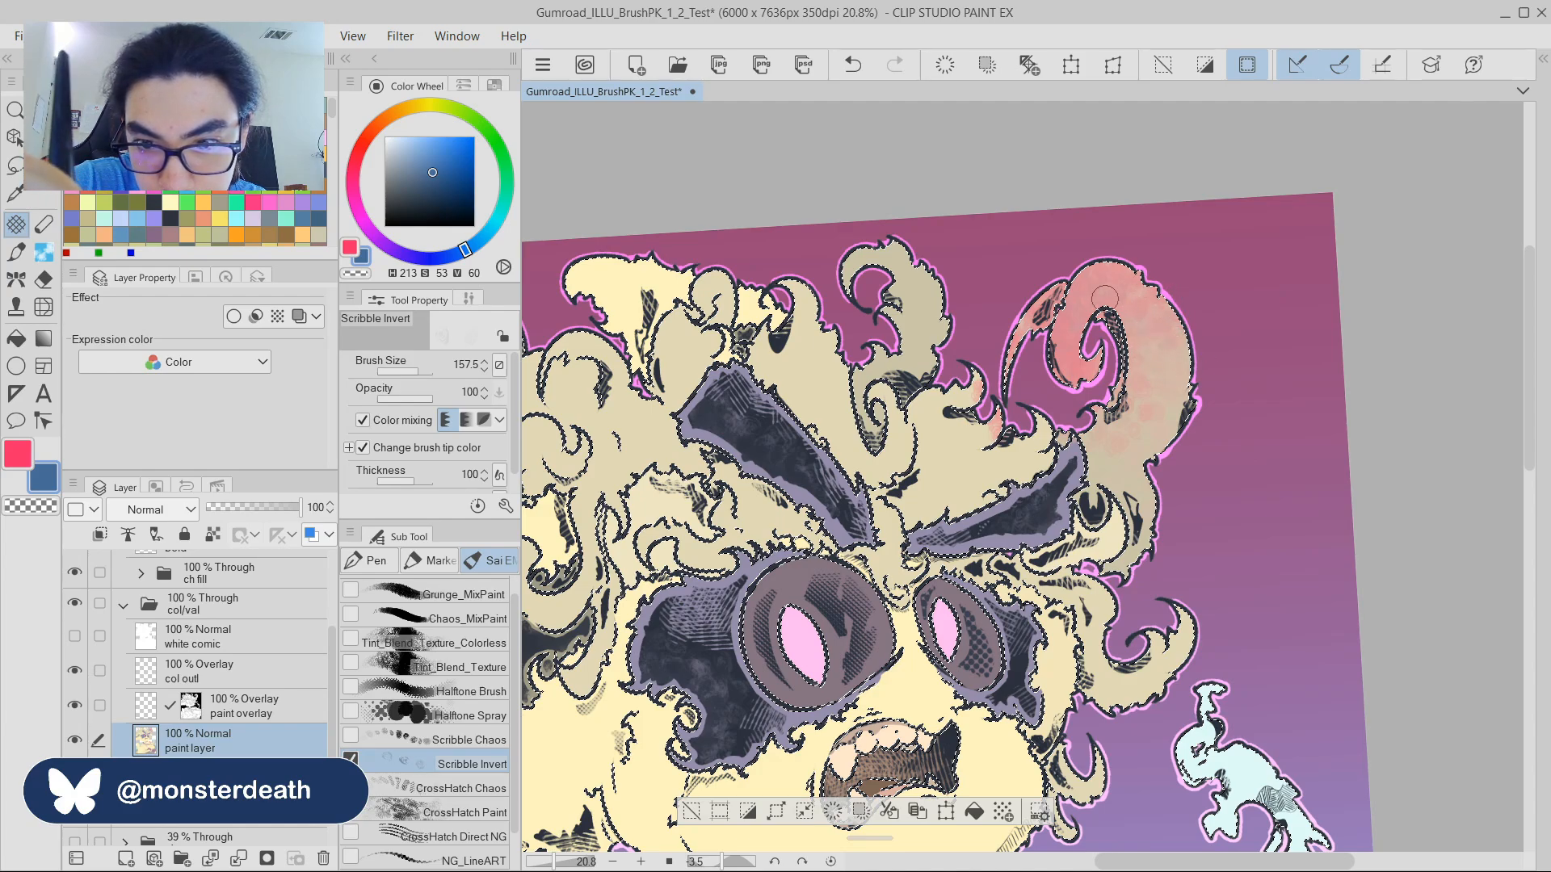
pyautogui.press('c')
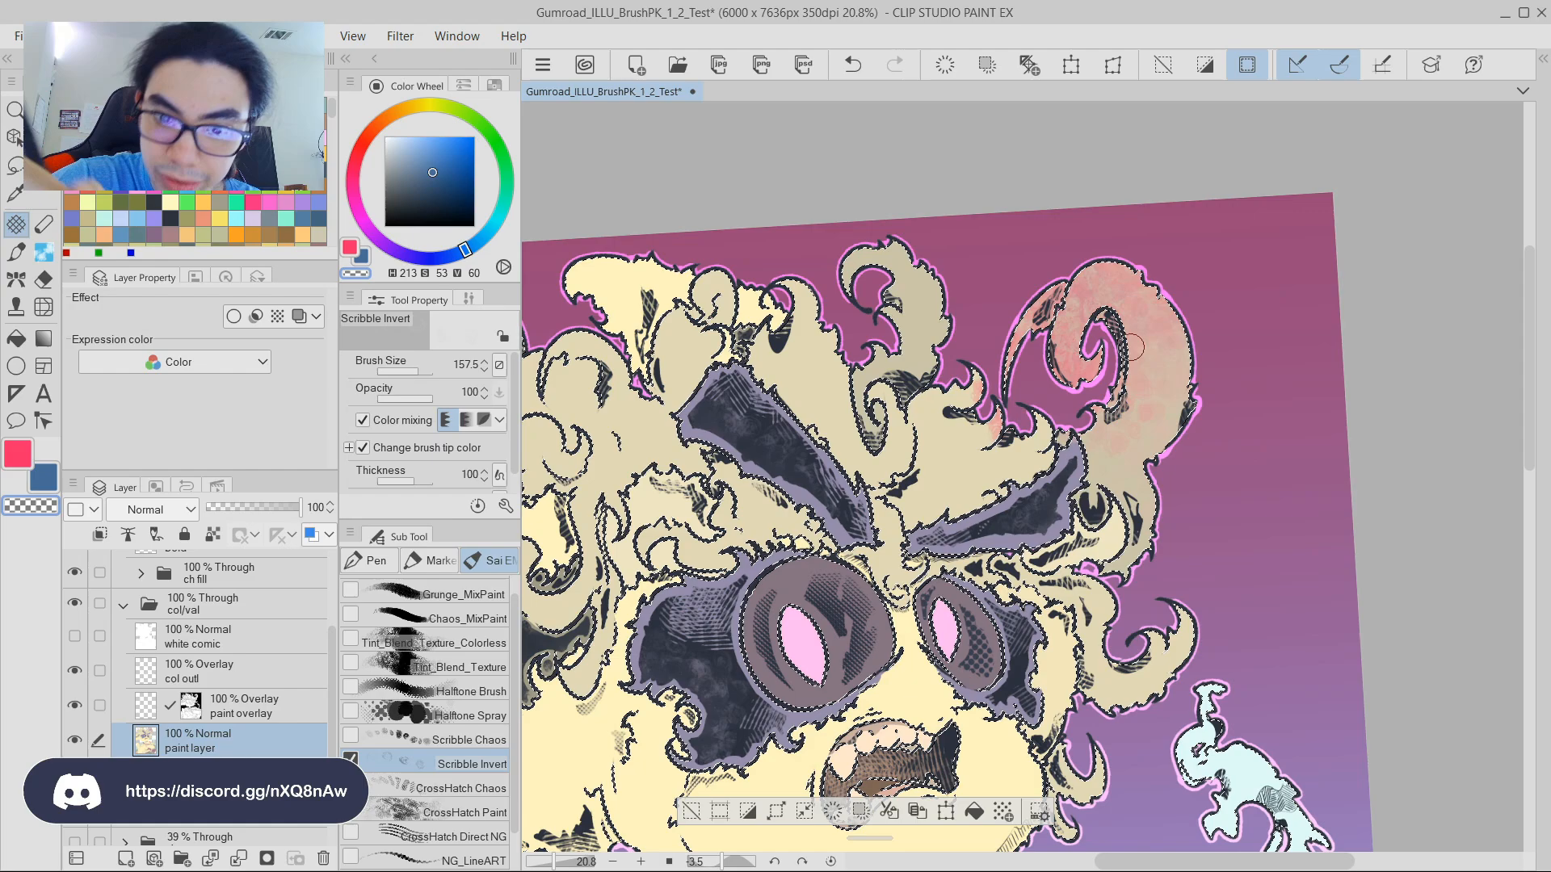
pyautogui.moveTo(1246, 295)
pyautogui.mouseDown()
pyautogui.moveTo(1202, 347)
pyautogui.moveTo(1274, 306)
pyautogui.mouseUp()
pyautogui.moveTo(1345, 342); pyautogui.dragTo(1305, 299)
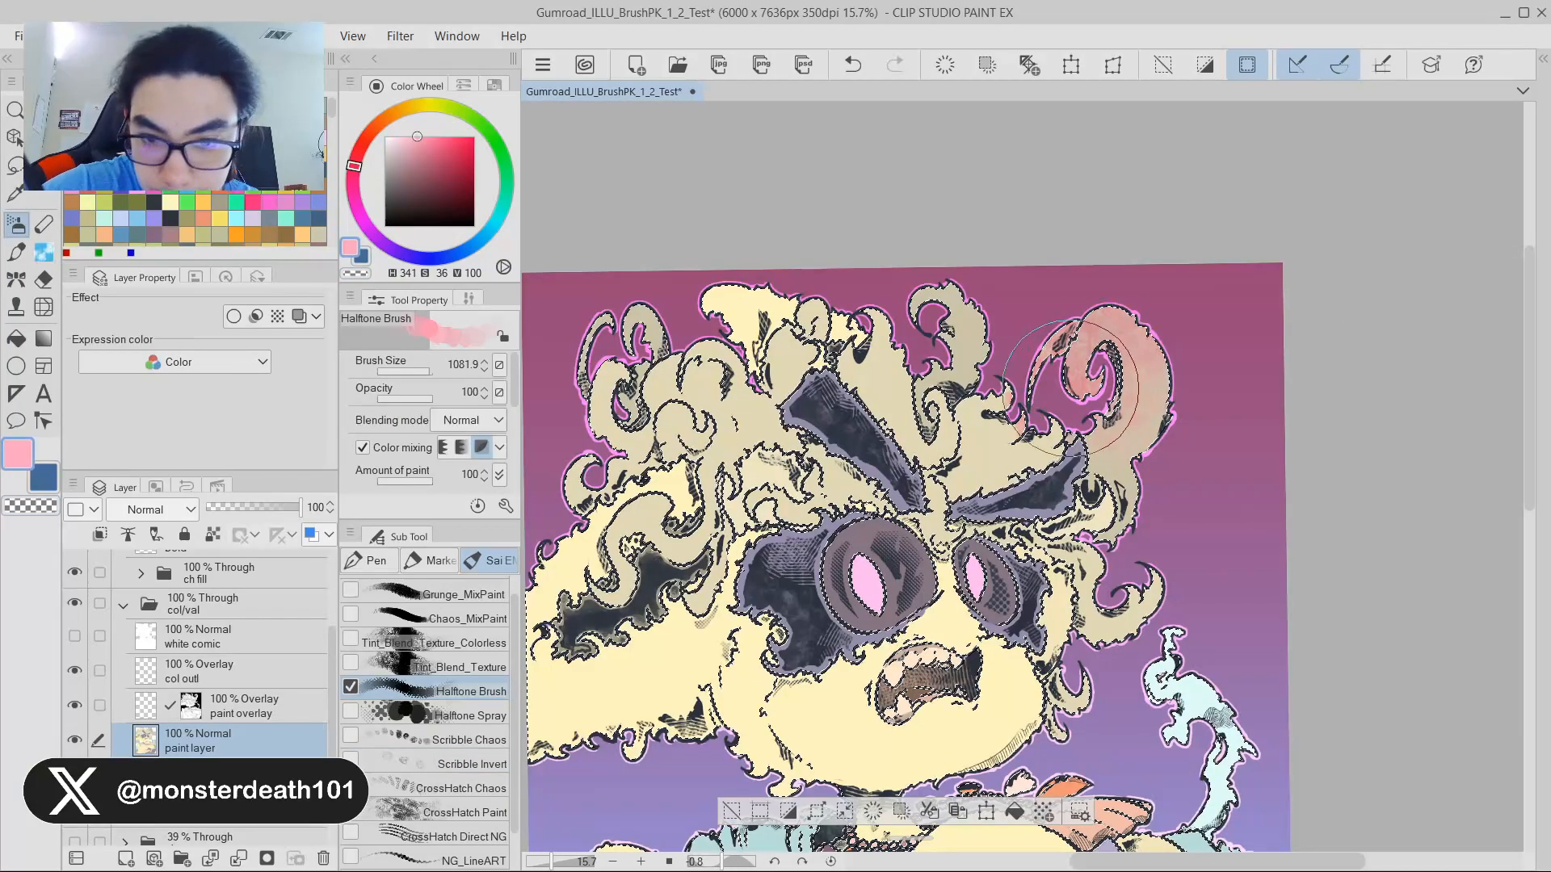
# Soften the large curl with light pink halftone strokes, reducing the Halftone Brush size to 787.3.
pyautogui.moveTo(1124, 318)
pyautogui.mouseDown()
pyautogui.moveTo(1159, 320)
pyautogui.moveTo(1247, 258)
pyautogui.moveTo(1312, 295)
pyautogui.moveTo(1289, 292)
pyautogui.moveTo(1314, 252)
pyautogui.moveTo(1296, 220)
pyautogui.mouseUp()
pyautogui.press('[')
pyautogui.press('[')
pyautogui.press('[')
pyautogui.moveTo(1305, 331); pyautogui.dragTo(1299, 315)
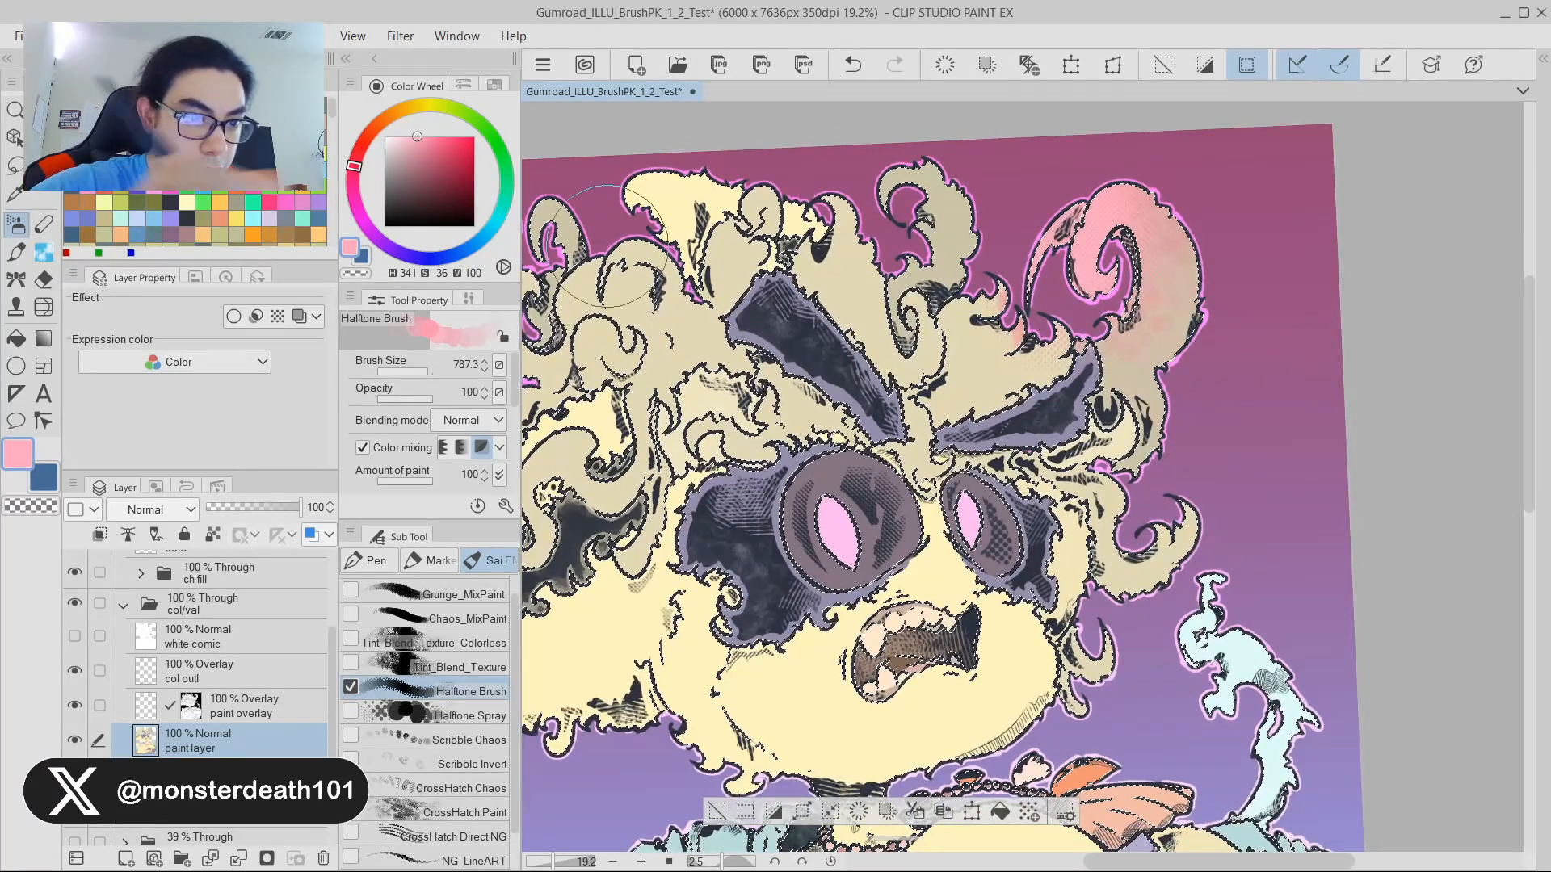
# Switch to light cyan (H 170, S 36, V 100) and paint halftone shading on the inner end of the large curl.
pyautogui.moveTo(356, 174); pyautogui.dragTo(386, 240)
pyautogui.moveTo(373, 224)
pyautogui.mouseDown()
pyautogui.moveTo(363, 165)
pyautogui.moveTo(424, 259)
pyautogui.moveTo(489, 200)
pyautogui.moveTo(492, 219)
pyautogui.mouseUp()
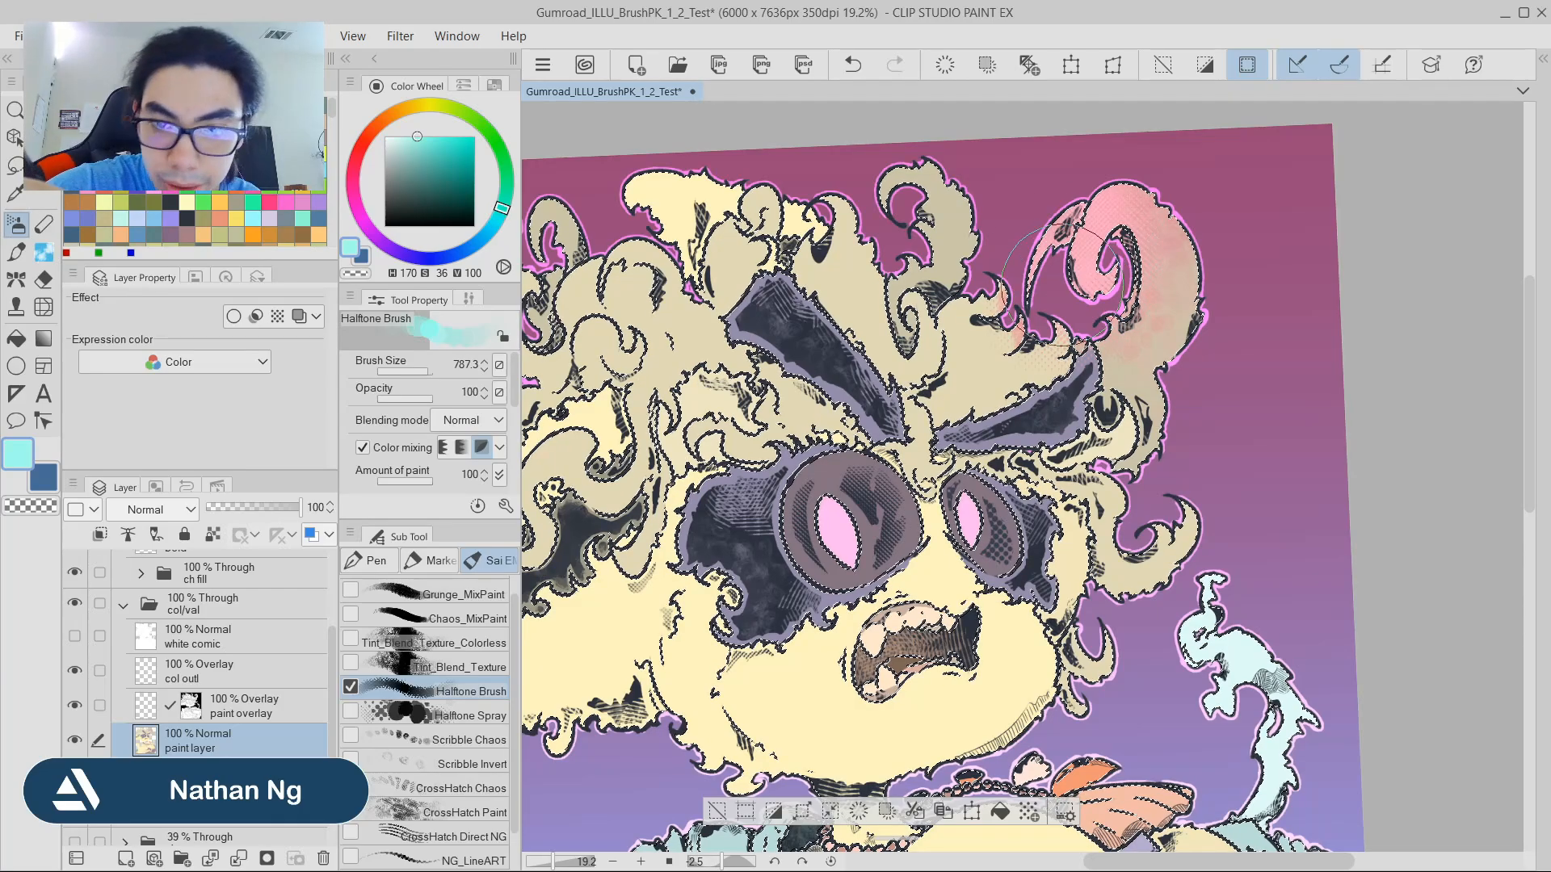
pyautogui.moveTo(1055, 287); pyautogui.dragTo(1068, 224)
pyautogui.press('alt')
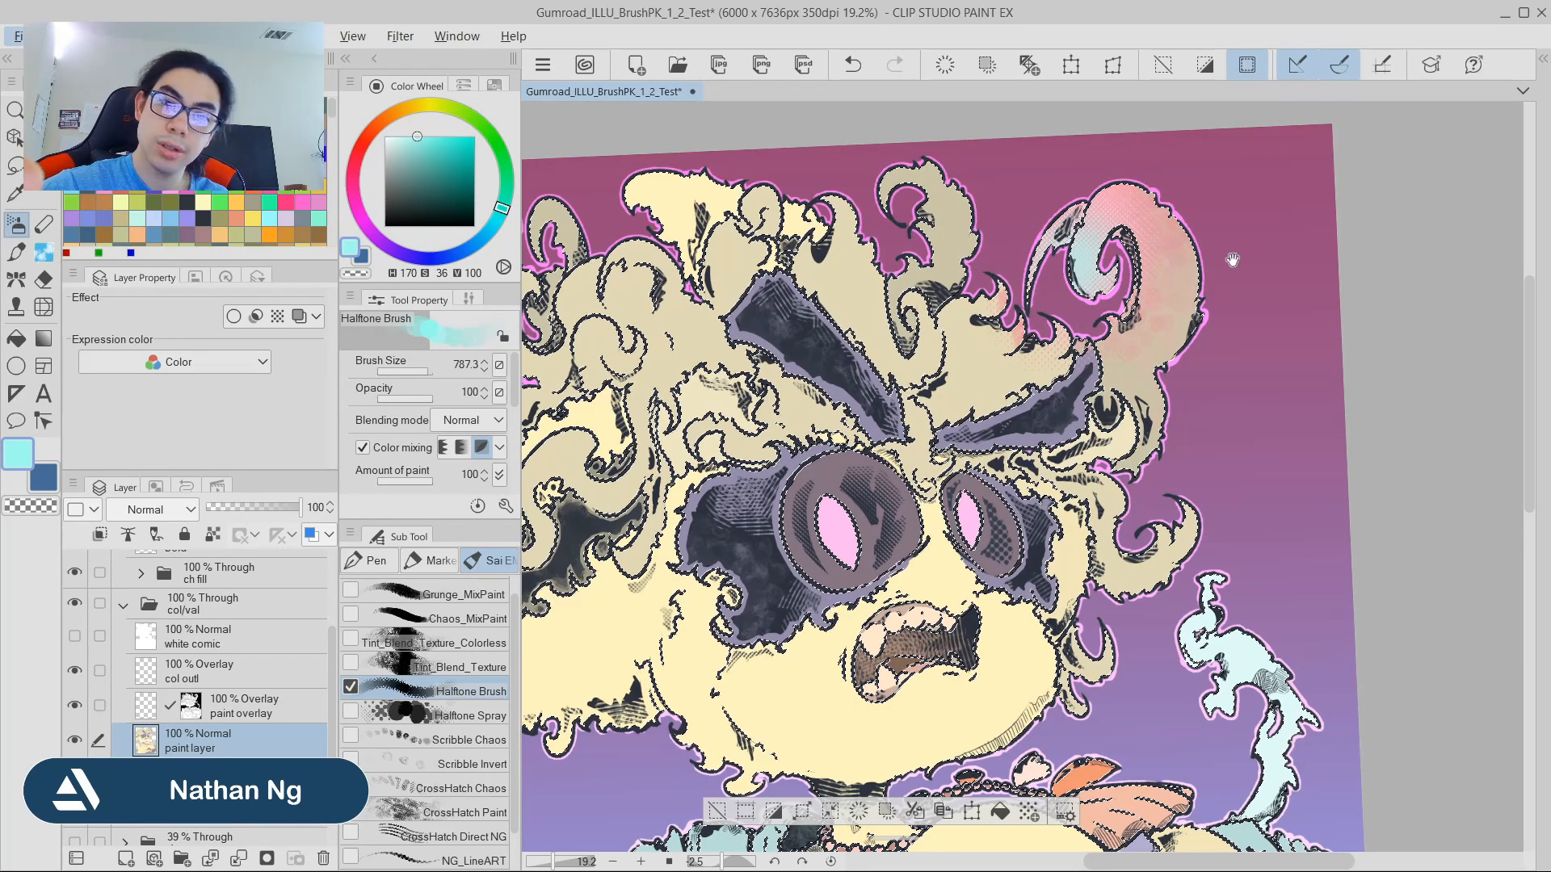
# Tint the lower hair curl beside the masked eye with light cyan, using the CrossHatch Paint brush.
pyautogui.moveTo(1200, 248); pyautogui.dragTo(1214, 331)
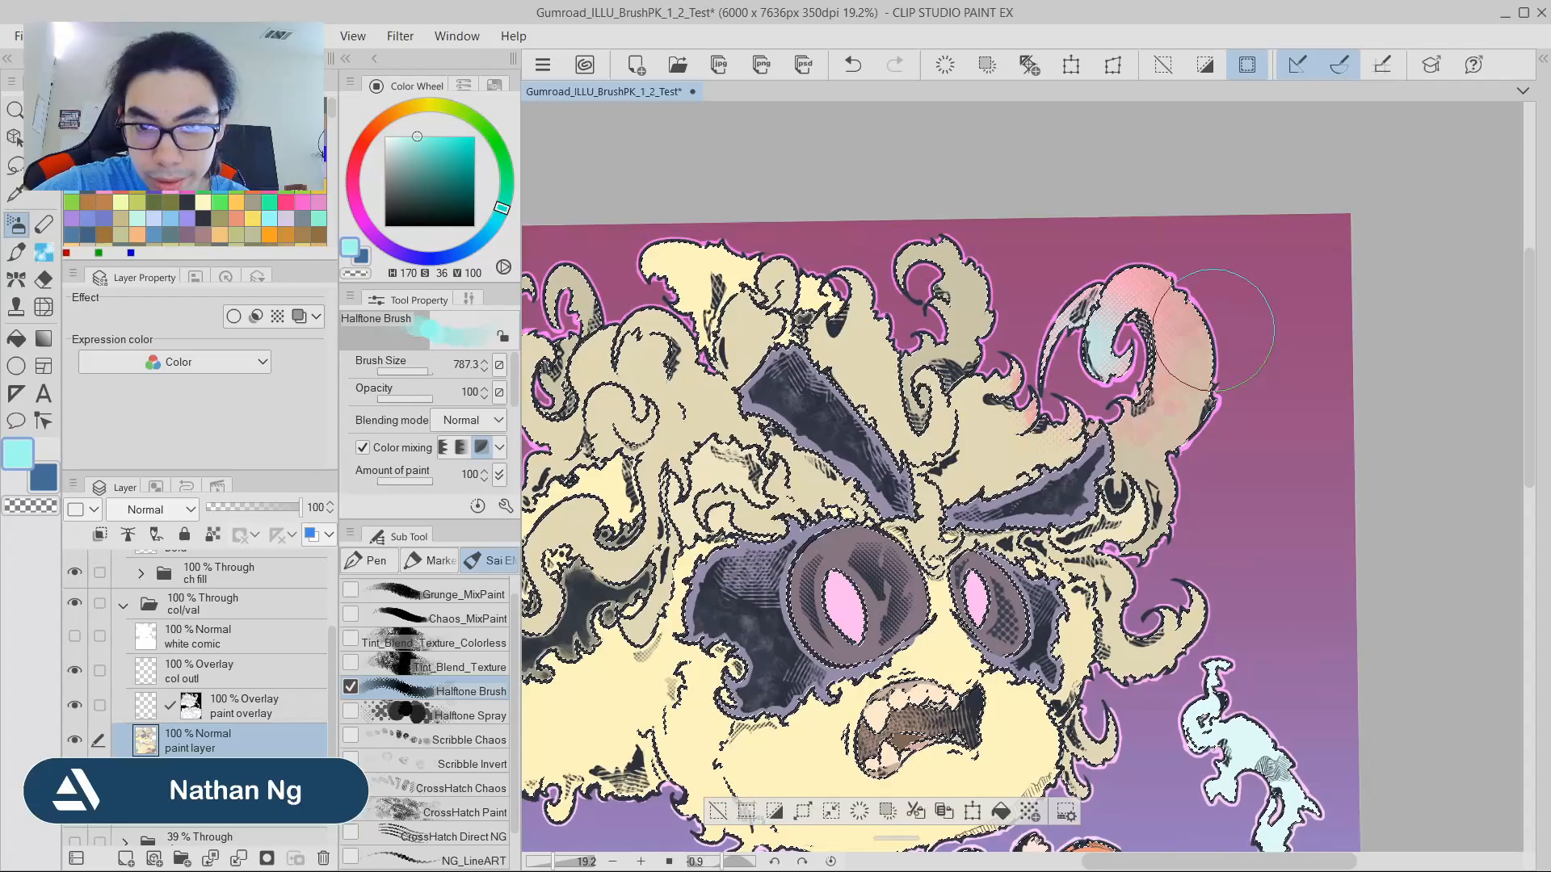
pyautogui.moveTo(1308, 266); pyautogui.dragTo(1286, 211)
pyautogui.moveTo(1144, 250); pyautogui.dragTo(1308, 215)
pyautogui.moveTo(1307, 271); pyautogui.dragTo(1274, 320)
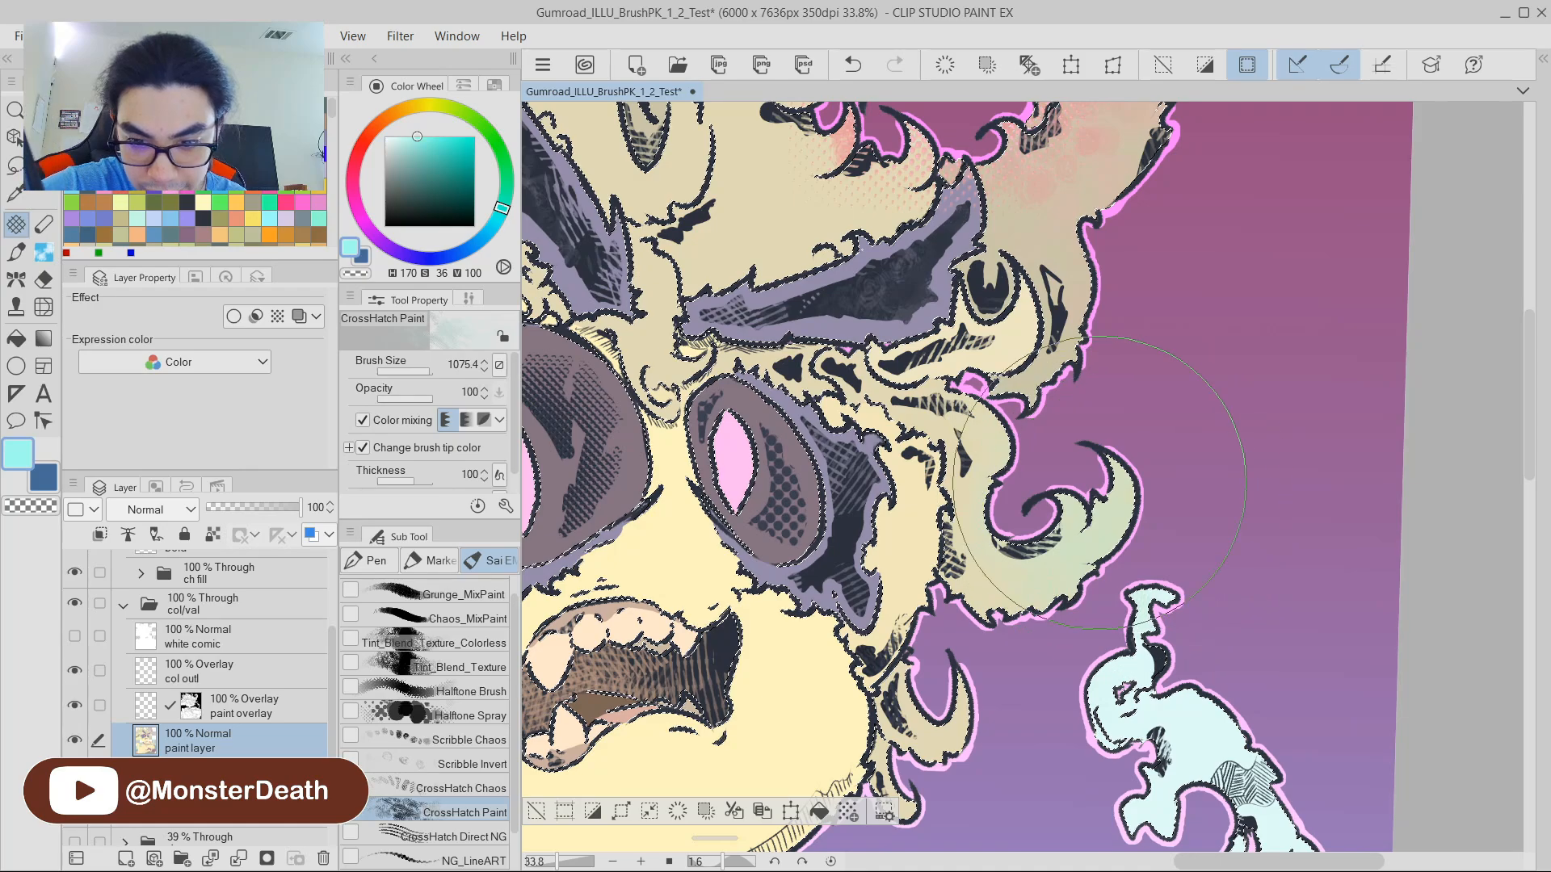
# Set the CrossHatch Paint brush size to 808.0 and blend light cyan into the hair below the large curl.
pyautogui.press('[')
pyautogui.press('[')
pyautogui.press('[')
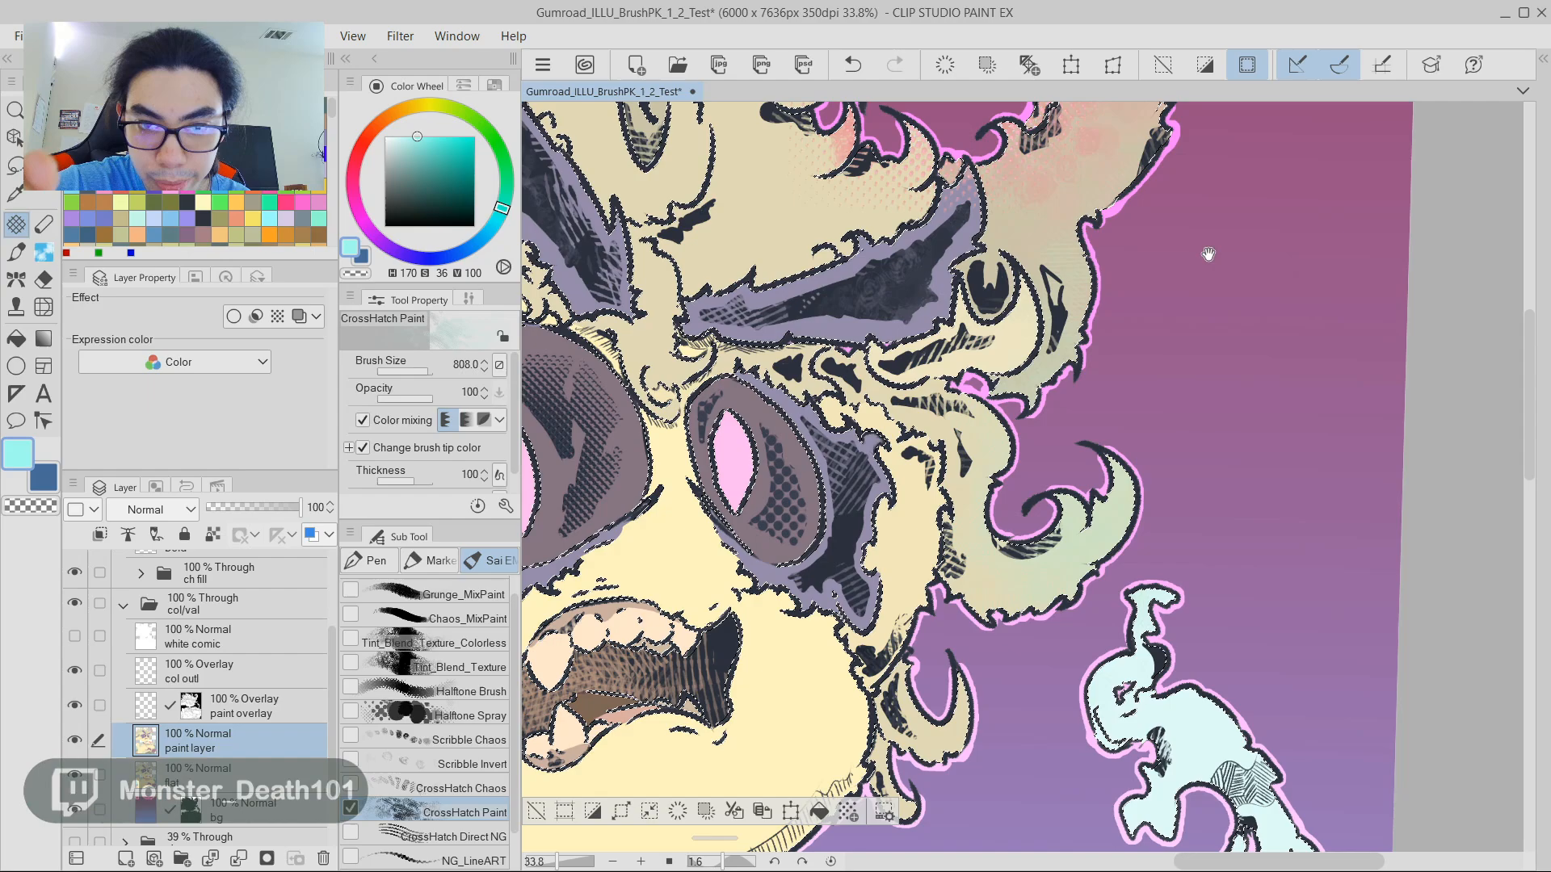
pyautogui.moveTo(1209, 255)
pyautogui.mouseDown()
pyautogui.moveTo(1208, 398)
pyautogui.moveTo(1233, 347)
pyautogui.mouseUp()
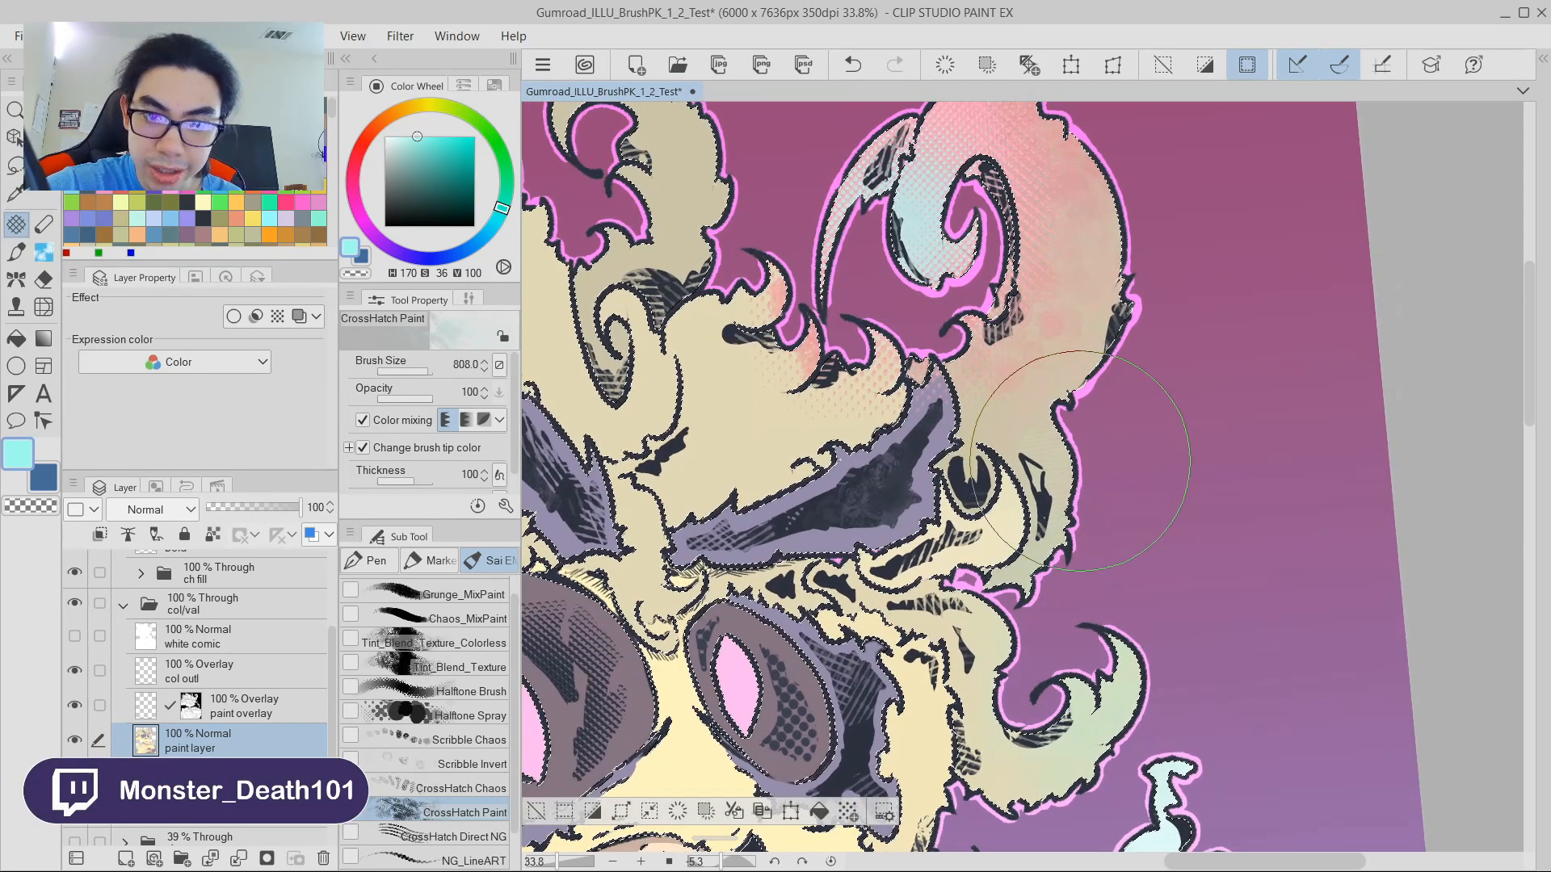
pyautogui.moveTo(1236, 448)
pyautogui.mouseDown()
pyautogui.moveTo(1248, 363)
pyautogui.moveTo(1260, 393)
pyautogui.mouseUp()
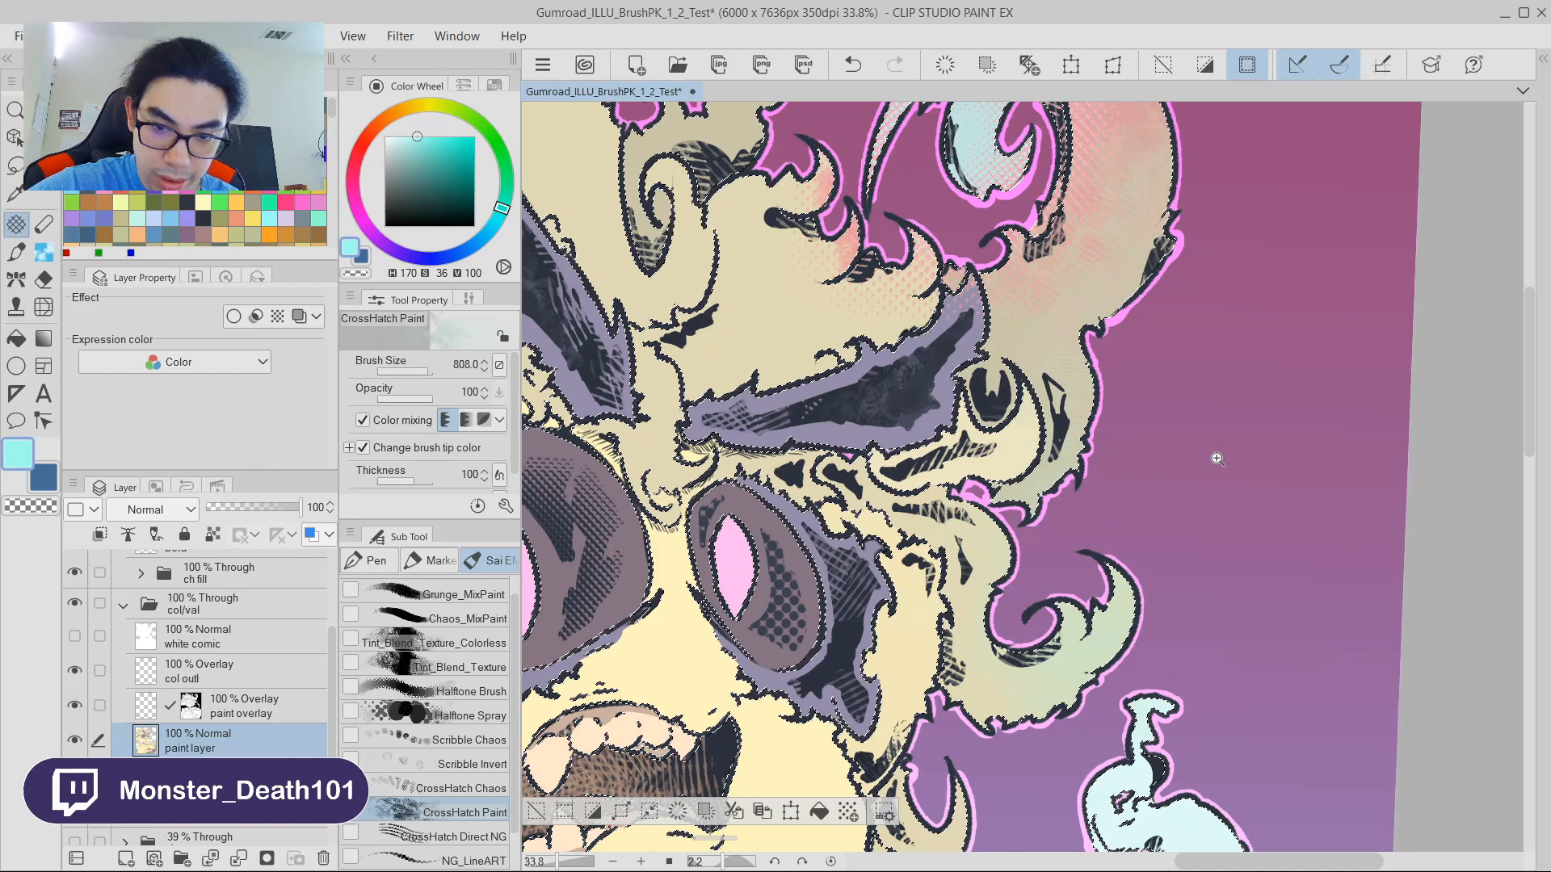
pyautogui.moveTo(1217, 459); pyautogui.dragTo(1127, 459)
pyautogui.moveTo(1293, 474); pyautogui.dragTo(1190, 379)
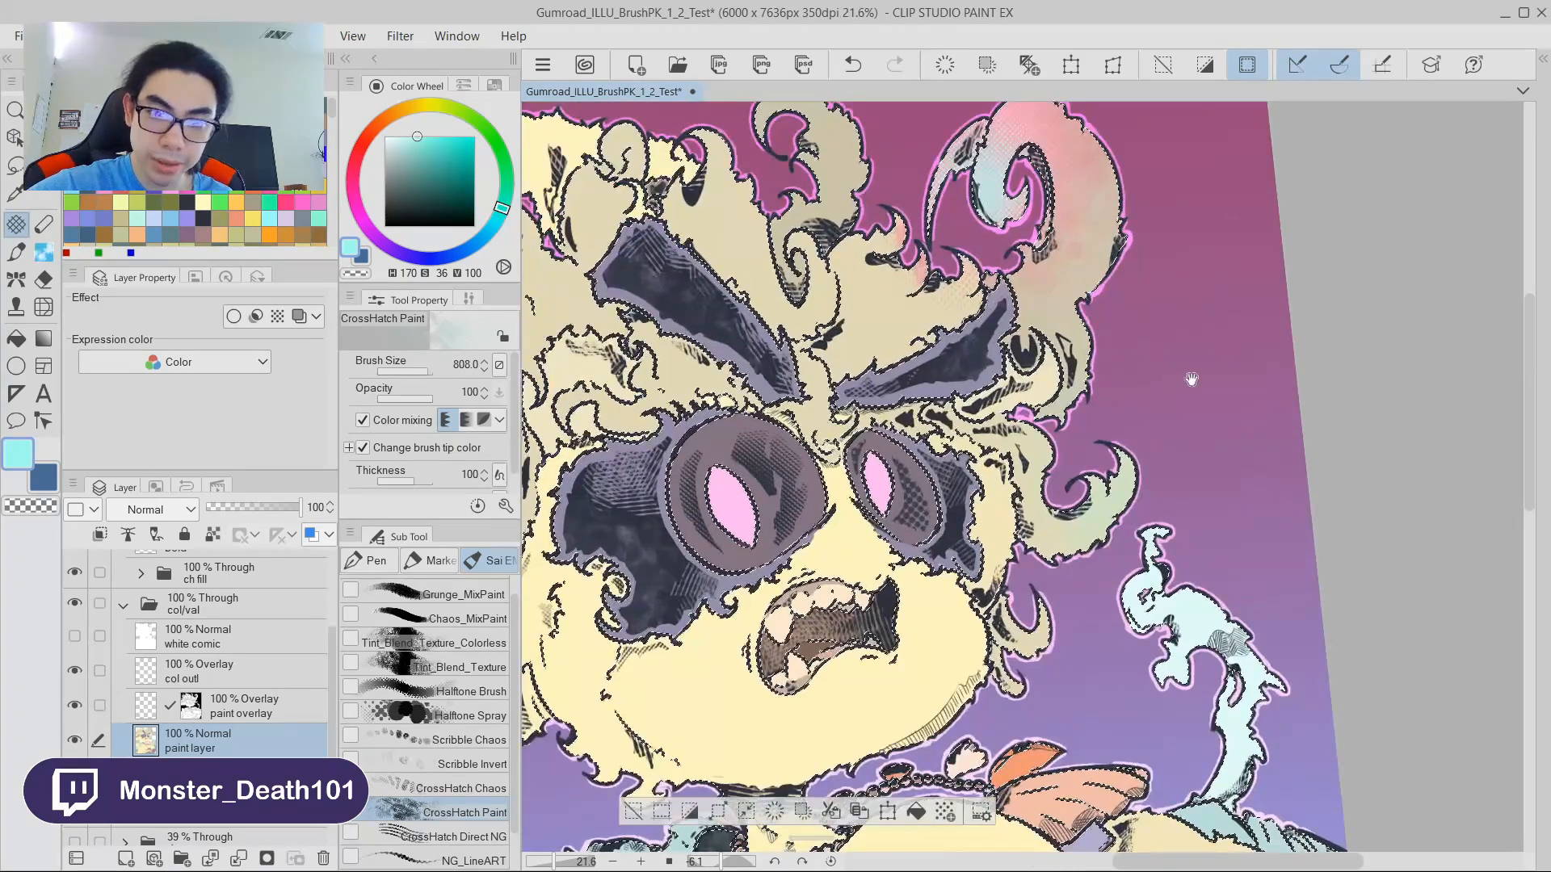
# Spray light cyan over the lower curls and the adjoining edge of the cheek with the Halftone Spray brush.
pyautogui.moveTo(1210, 467); pyautogui.dragTo(1252, 397)
pyautogui.click(471, 715)
pyautogui.moveTo(1195, 452)
pyautogui.mouseDown()
pyautogui.moveTo(1122, 531)
pyautogui.moveTo(1157, 531)
pyautogui.moveTo(1086, 598)
pyautogui.moveTo(1163, 501)
pyautogui.mouseUp()
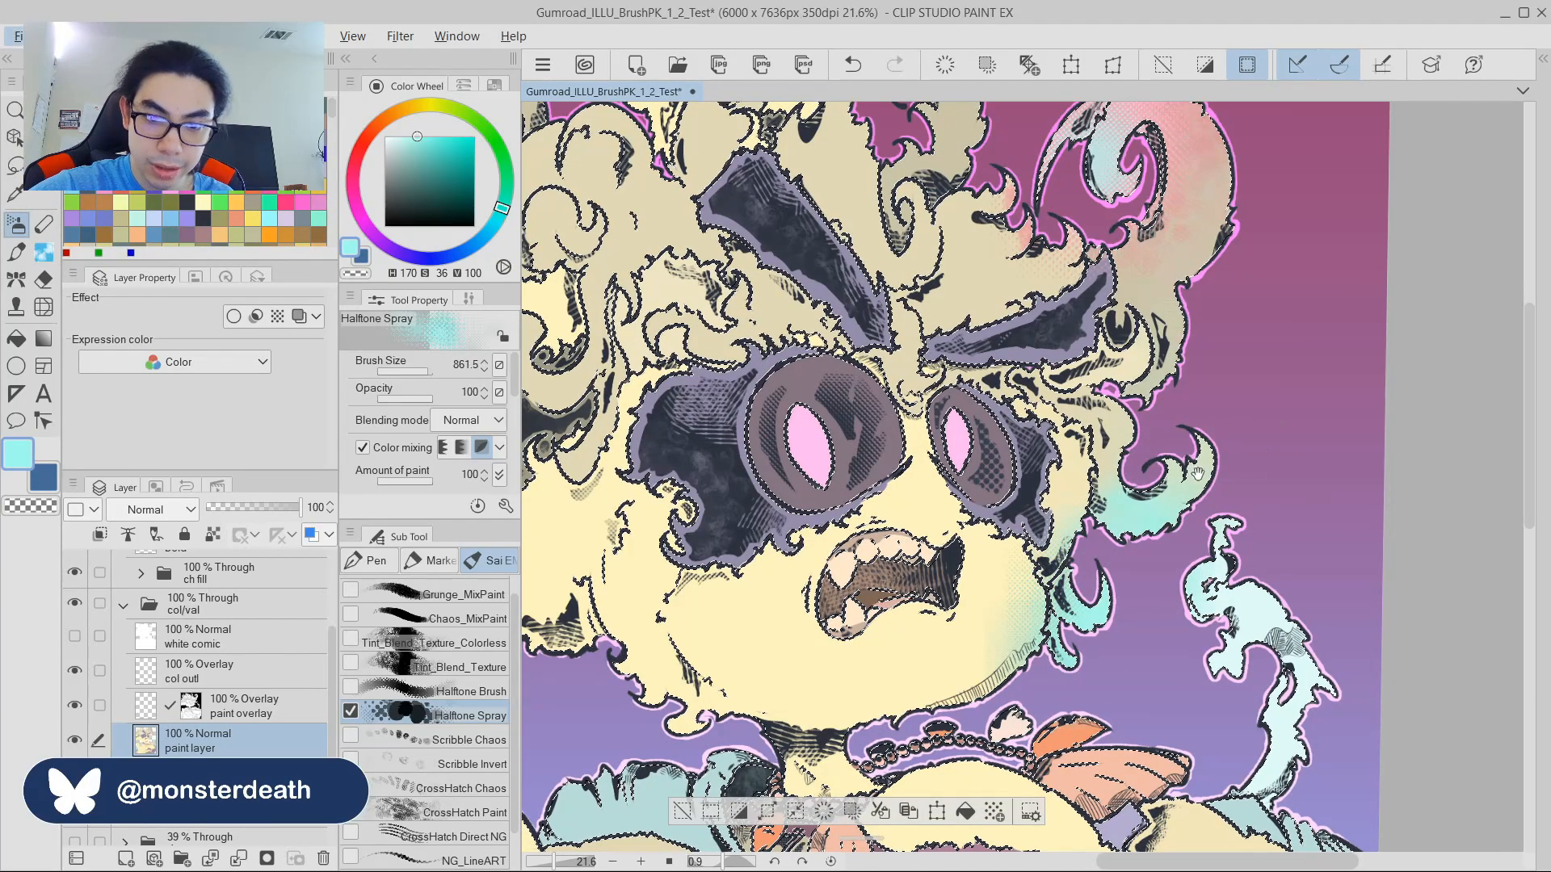
# Undo the cyan spray on the cheek and respray light cyan along the hair edge beside the masked eye with Halftone Spray.
pyautogui.hotkey('ctrl', 'z')
pyautogui.moveTo(1118, 557); pyautogui.dragTo(1118, 477)
pyautogui.moveTo(1294, 309)
pyautogui.mouseDown()
pyautogui.moveTo(1320, 402)
pyautogui.moveTo(1260, 397)
pyautogui.mouseUp()
pyautogui.moveTo(1336, 381); pyautogui.dragTo(1280, 323)
pyautogui.moveTo(1322, 379); pyautogui.dragTo(1319, 358)
pyautogui.moveTo(1169, 447)
pyautogui.mouseDown()
pyautogui.moveTo(1228, 478)
pyautogui.moveTo(1171, 714)
pyautogui.mouseUp()
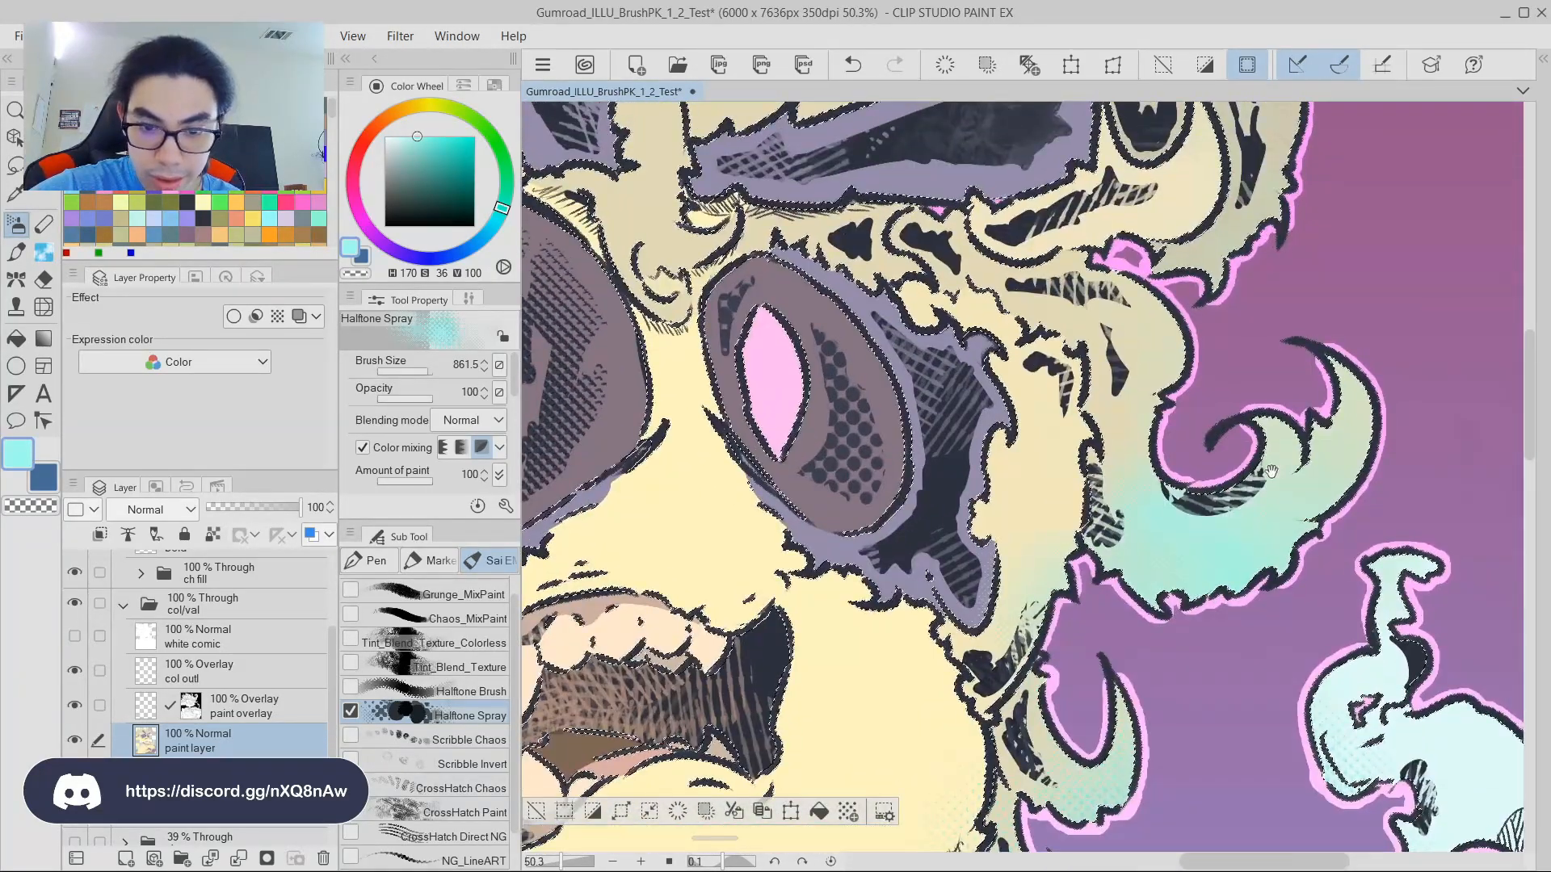
pyautogui.moveTo(1105, 527)
pyautogui.mouseDown()
pyautogui.moveTo(986, 642)
pyautogui.moveTo(993, 601)
pyautogui.moveTo(1012, 616)
pyautogui.moveTo(997, 601)
pyautogui.mouseUp()
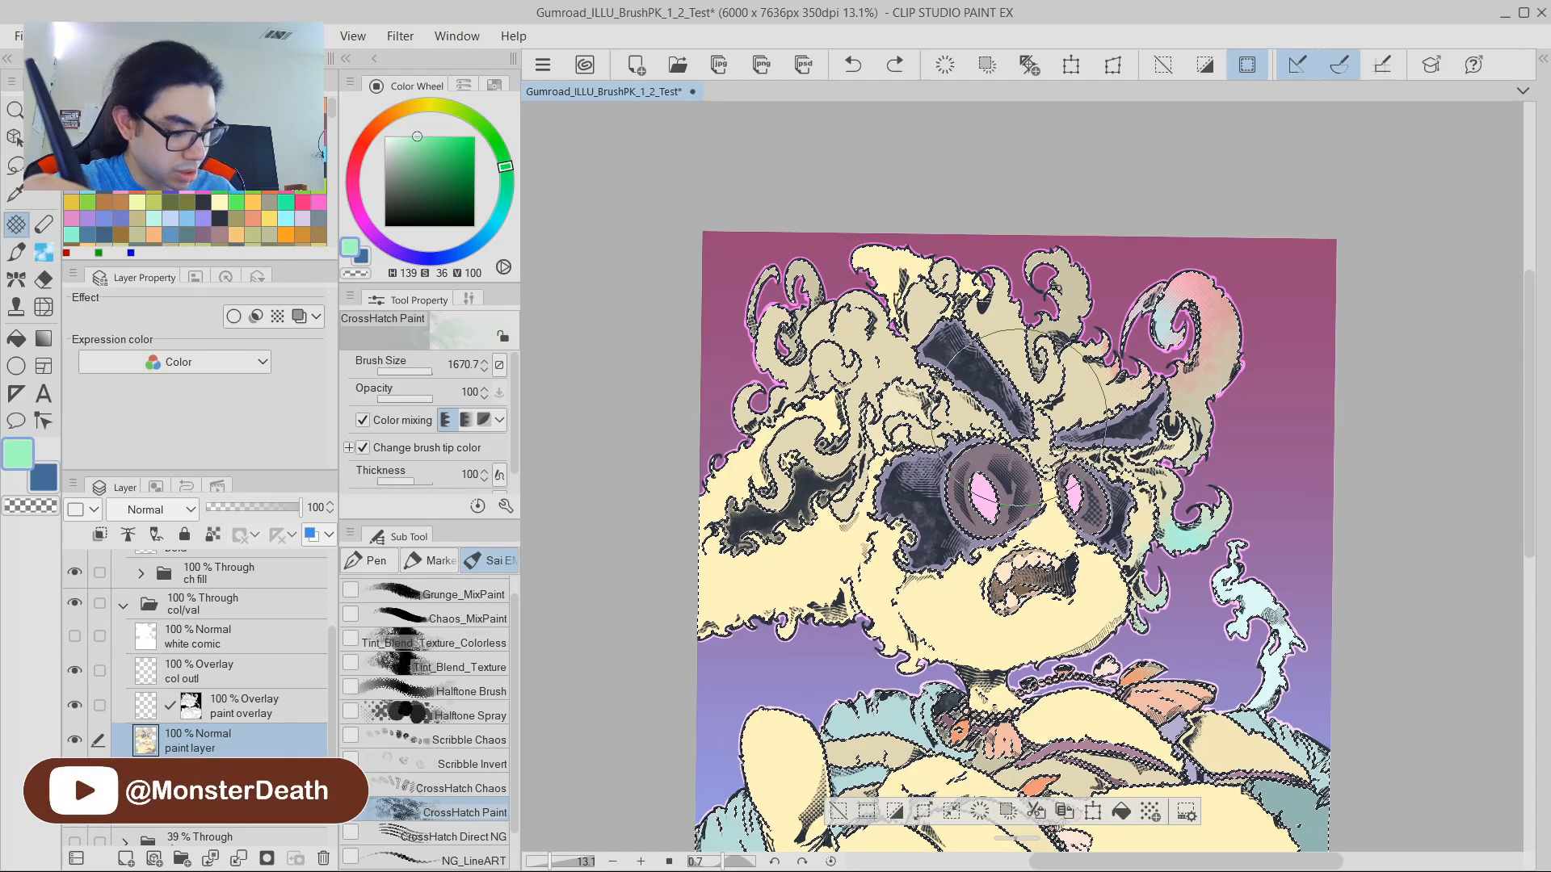
# Tint the top curl and nearby hair light green (H 139, S 36, V 100) using CrossHatch Paint at size 1670.7.
pyautogui.press('m')
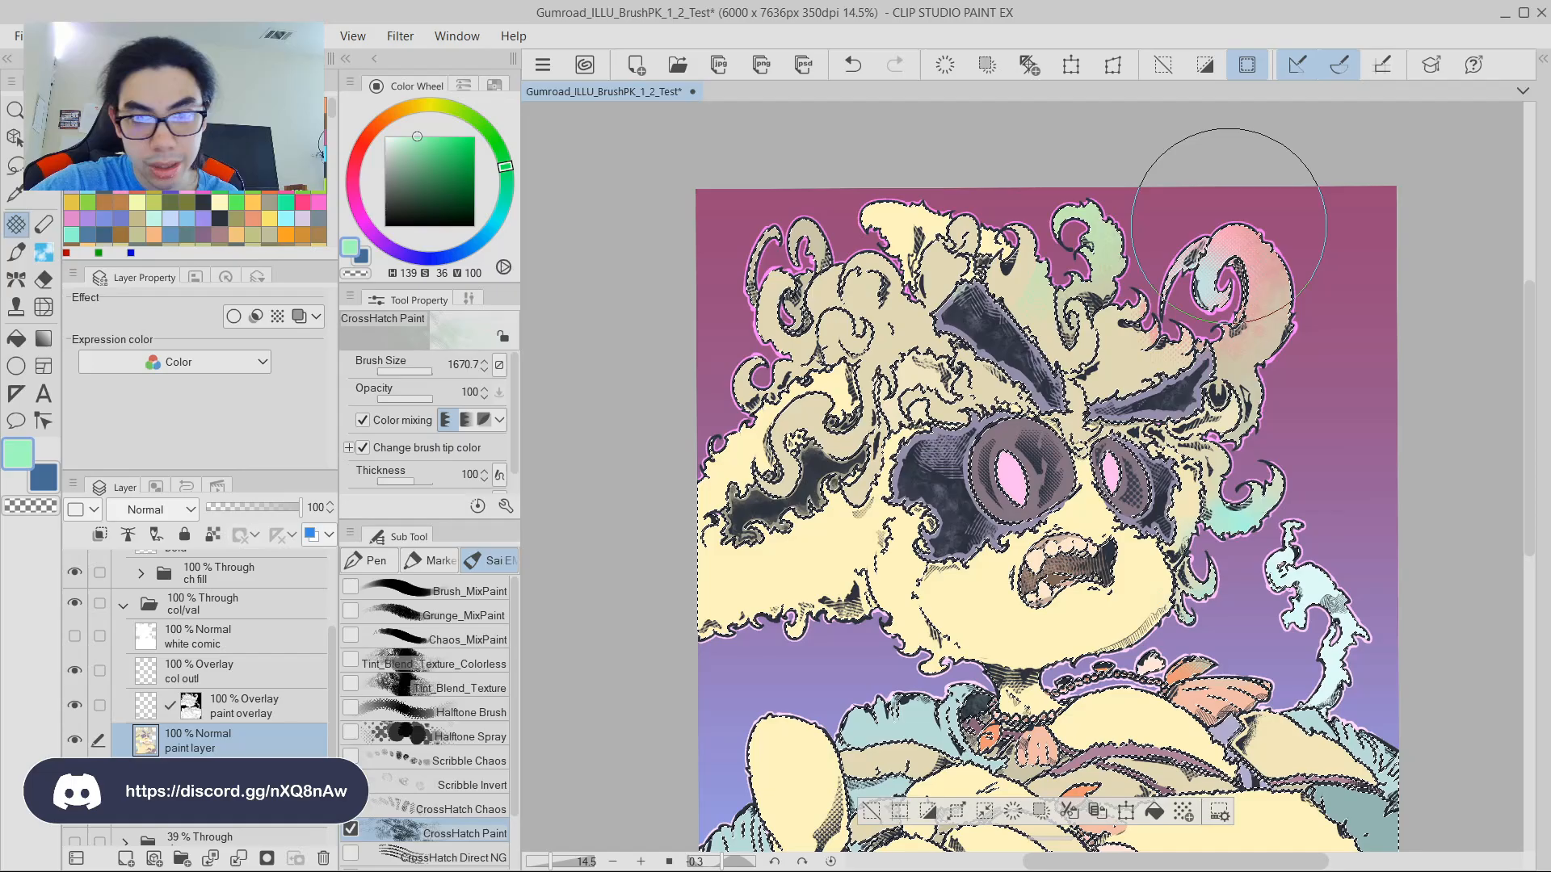
pyautogui.moveTo(1229, 232); pyautogui.dragTo(1250, 289)
pyautogui.scroll(7, 1196, 265)
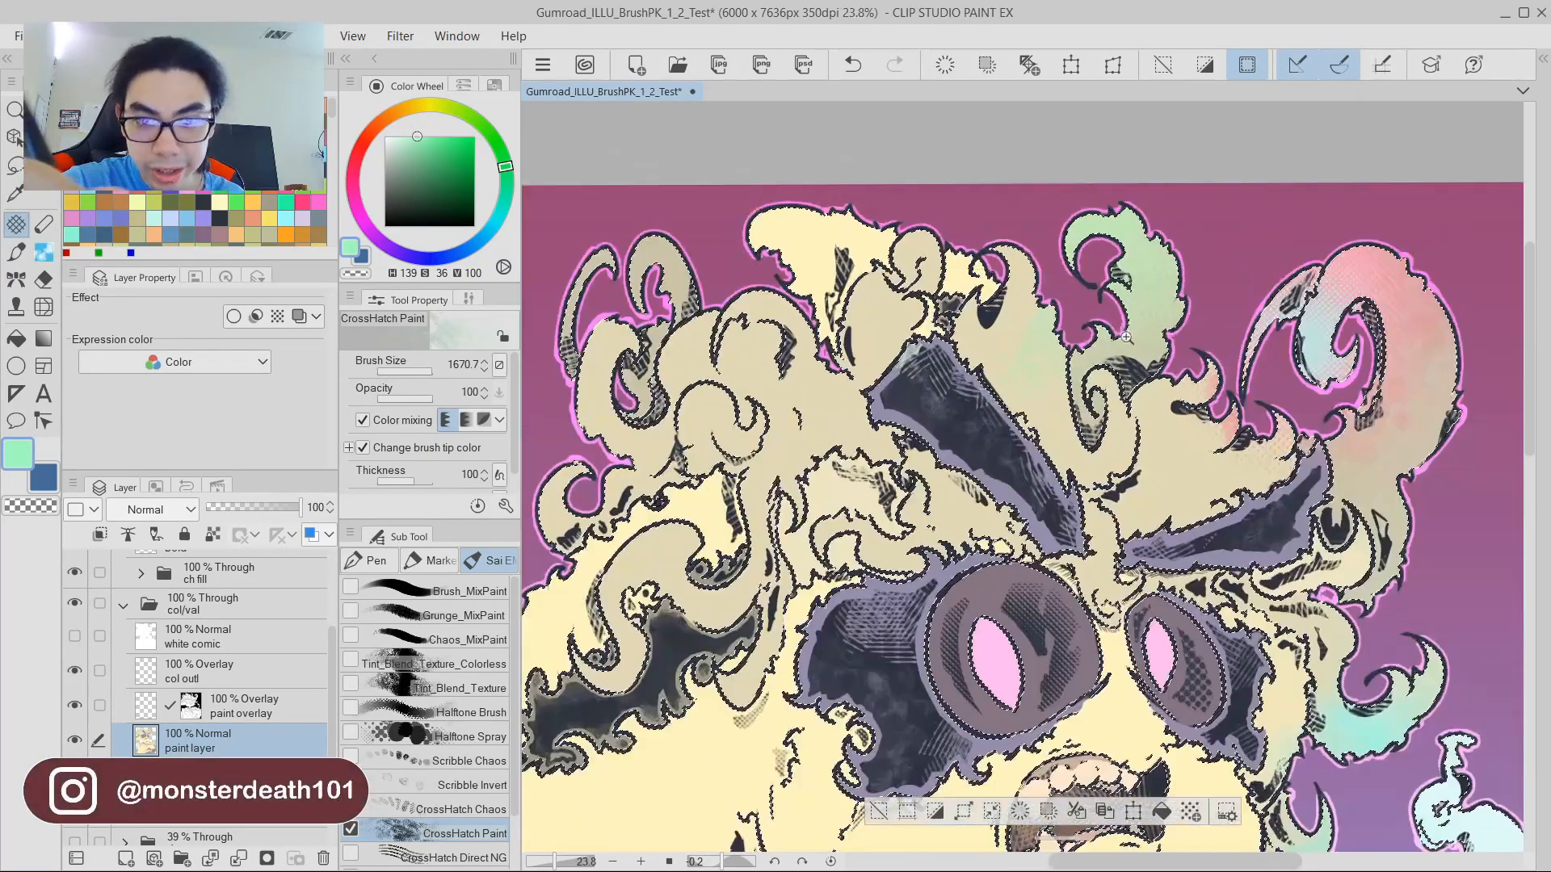
pyautogui.scroll(-5, 1237, 217)
pyautogui.scroll(-3, 1237, 216)
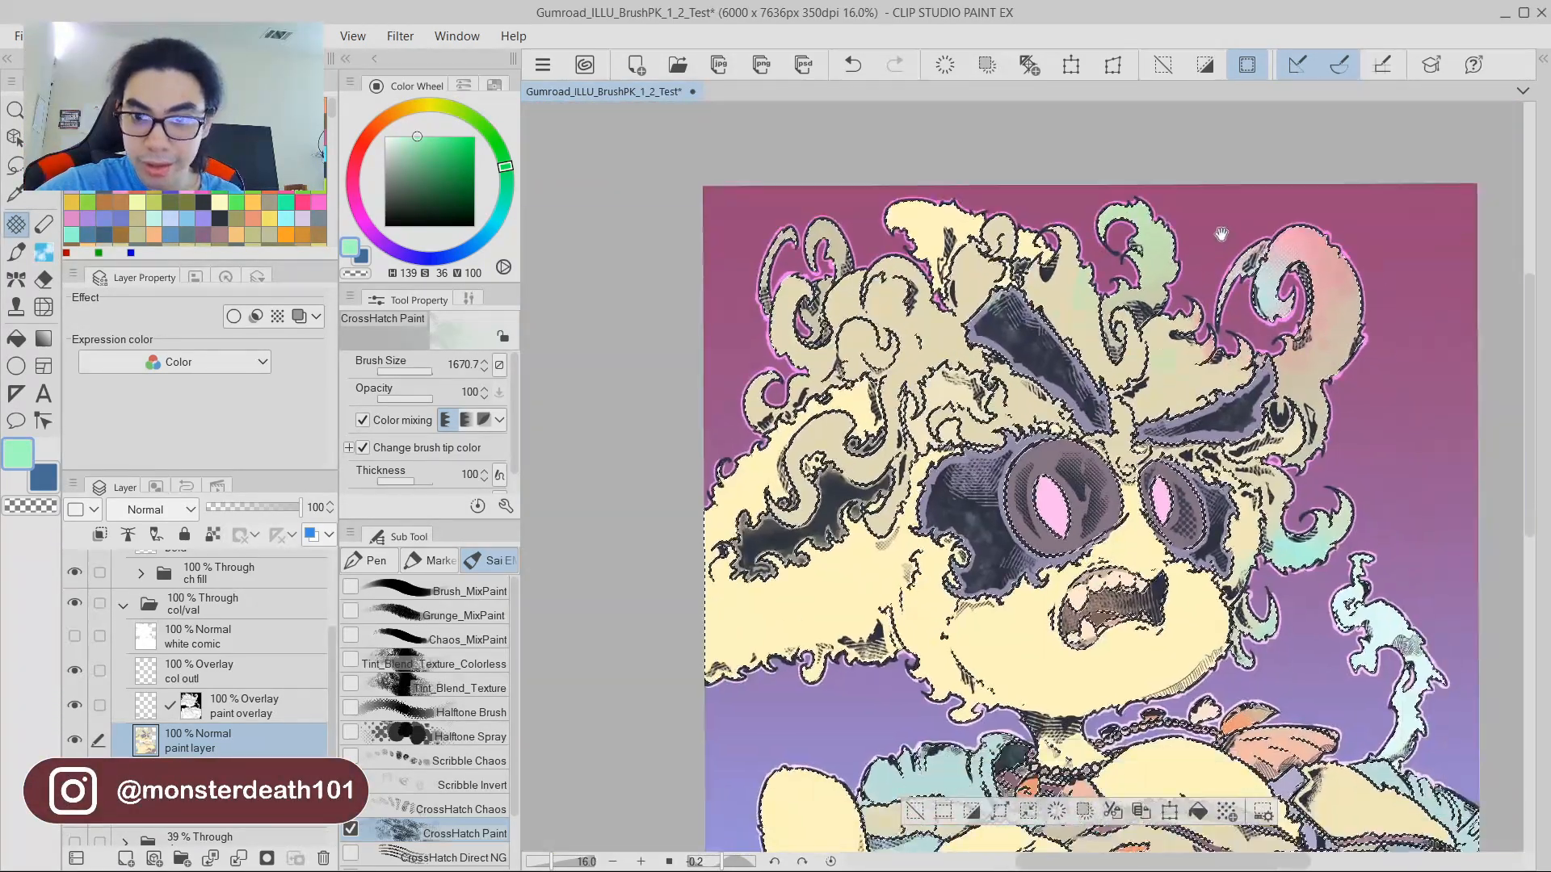
# Spray light blue (H 194, S 36, V 100) over the curls behind the ear with Halftone Spray and blend with Scribble Chaos at size 222.3.
pyautogui.moveTo(930, 634); pyautogui.dragTo(903, 551)
pyautogui.moveTo(1116, 432); pyautogui.dragTo(1168, 495)
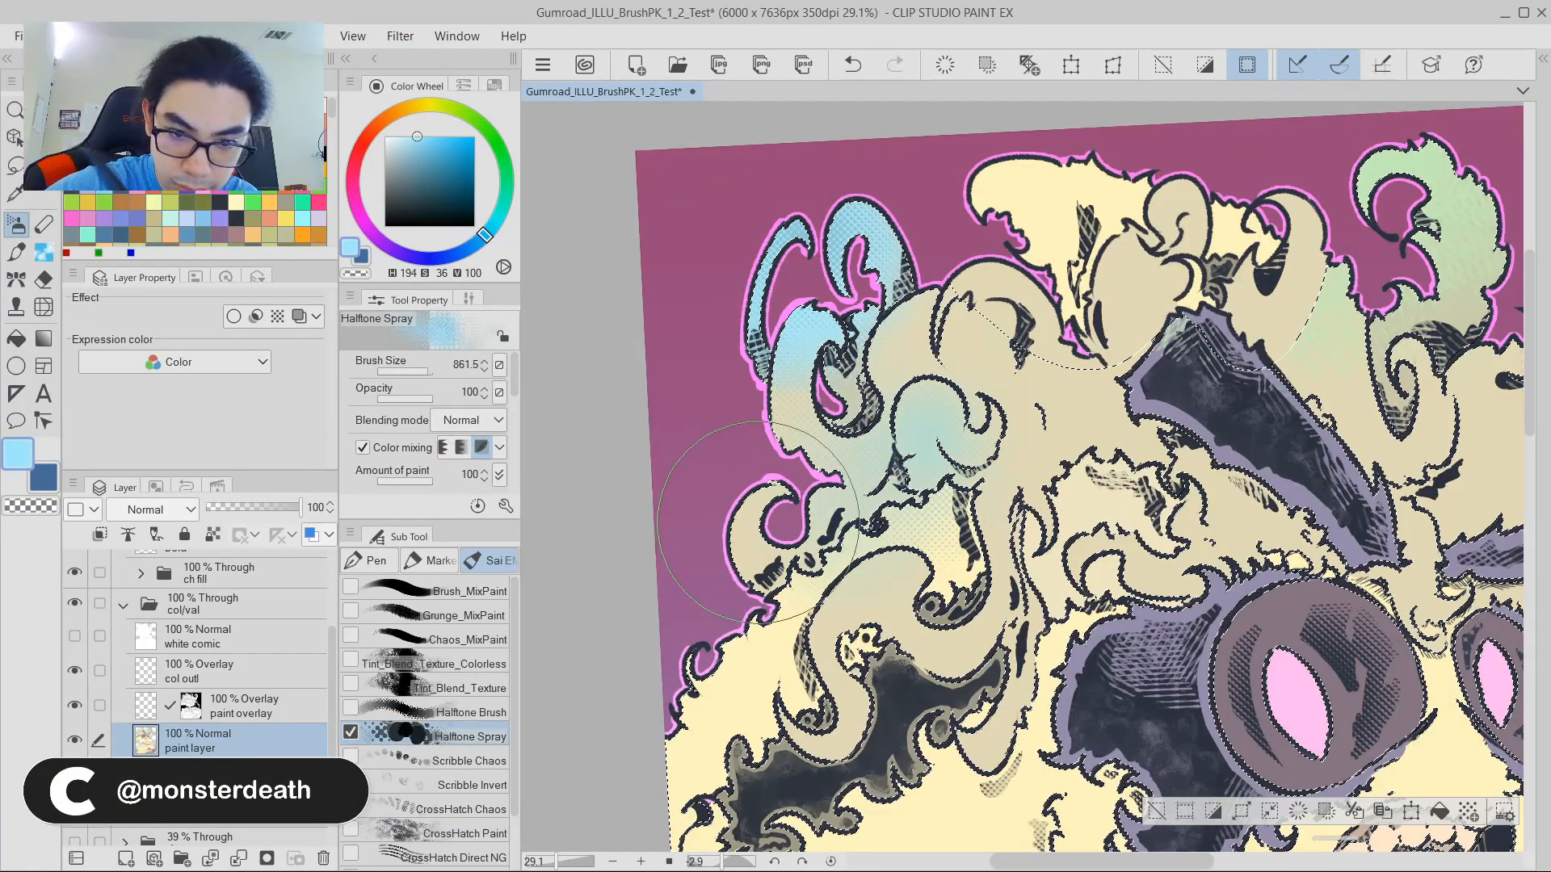
pyautogui.scroll(-4, 1161, 339)
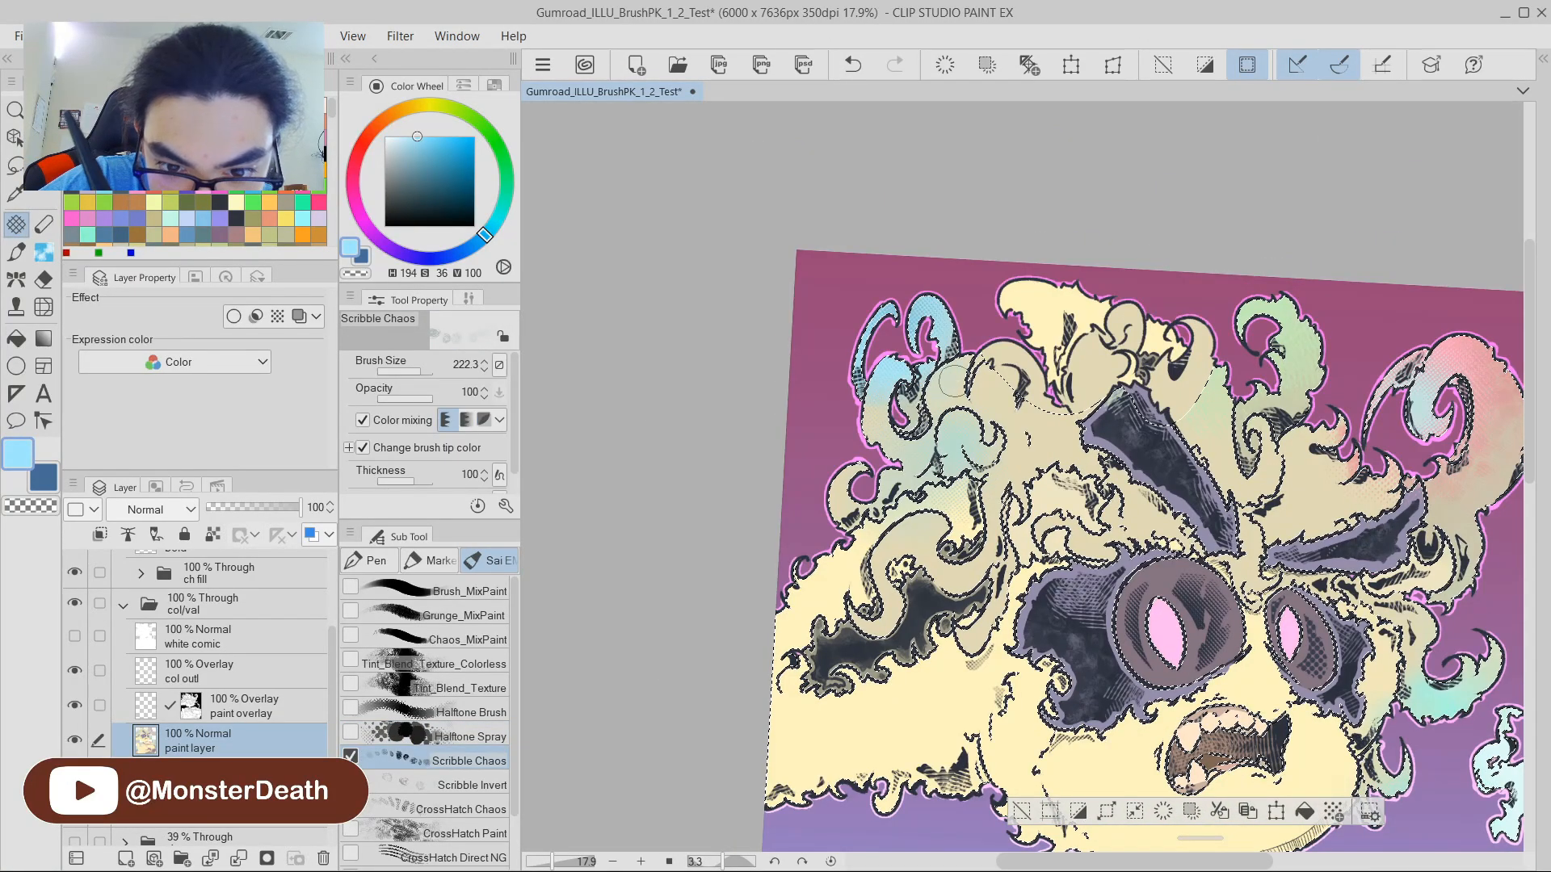
pyautogui.moveTo(955, 381); pyautogui.dragTo(975, 357)
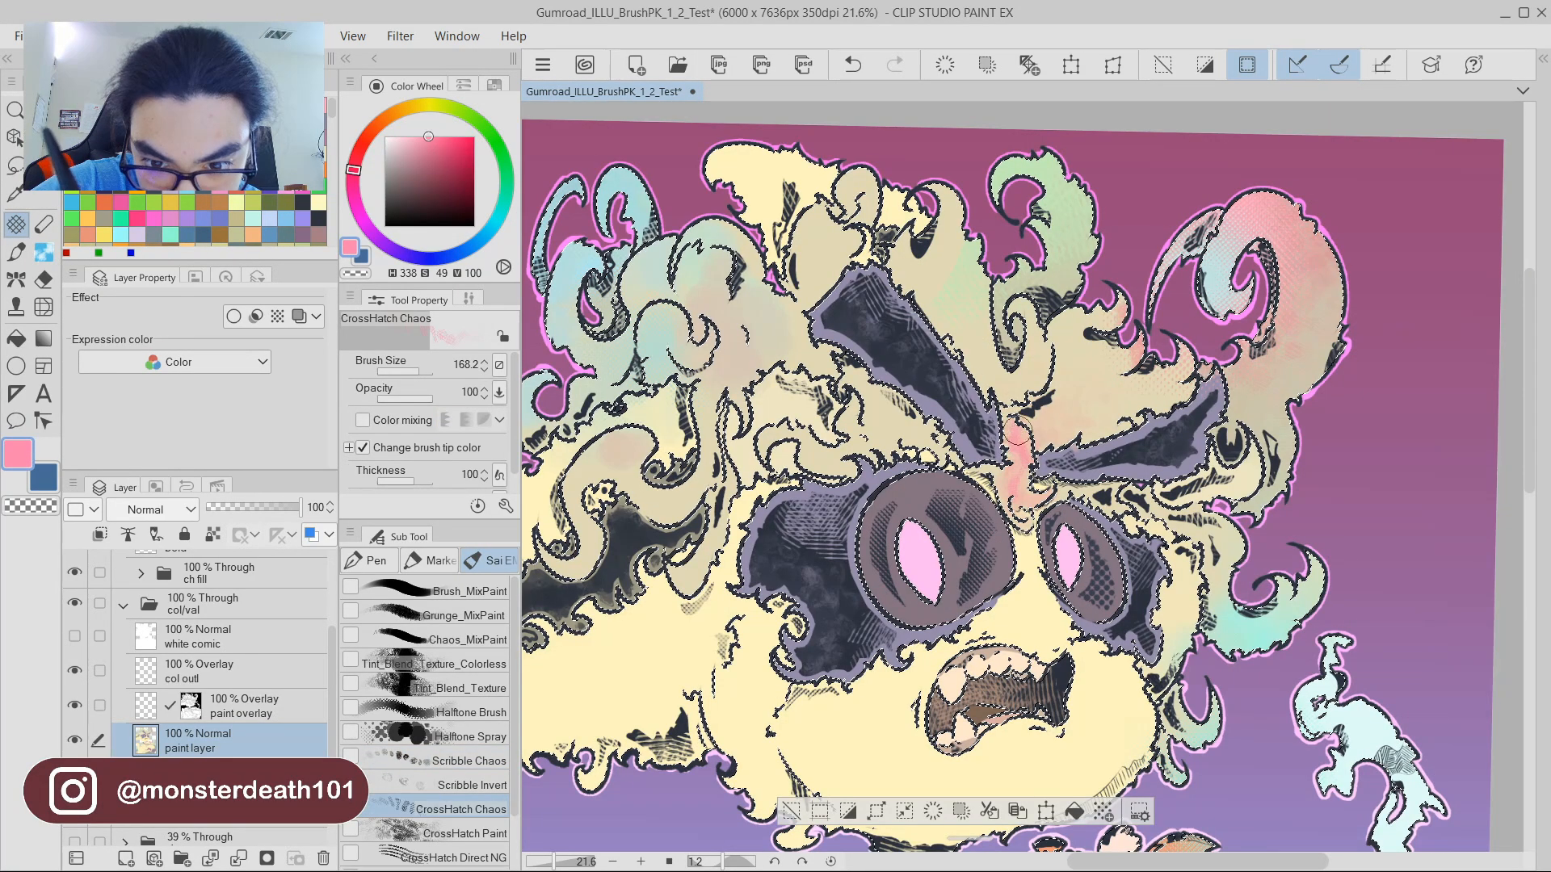
# Undo the hard pink hatching between the brows and repaint pink (H 338, S 49, V 100) with CrossHatch Chaos at size 255.8, color mixing on.
pyautogui.press(']')
pyautogui.press(']')
pyautogui.press(']')
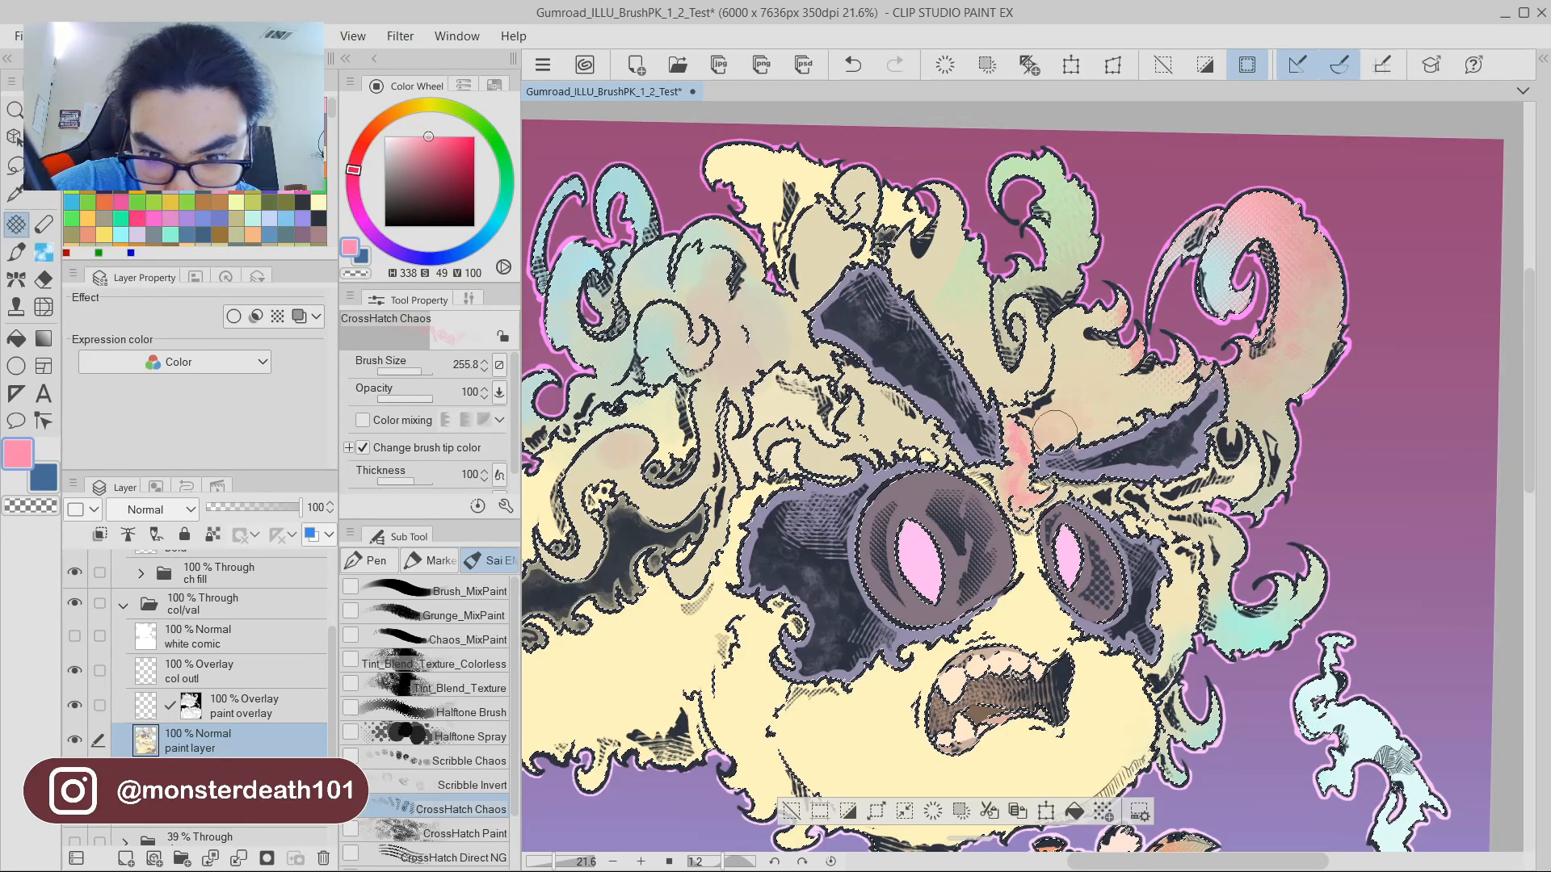
pyautogui.hotkey('ctrl', 'z')
pyautogui.hotkey('ctrl', 'z')
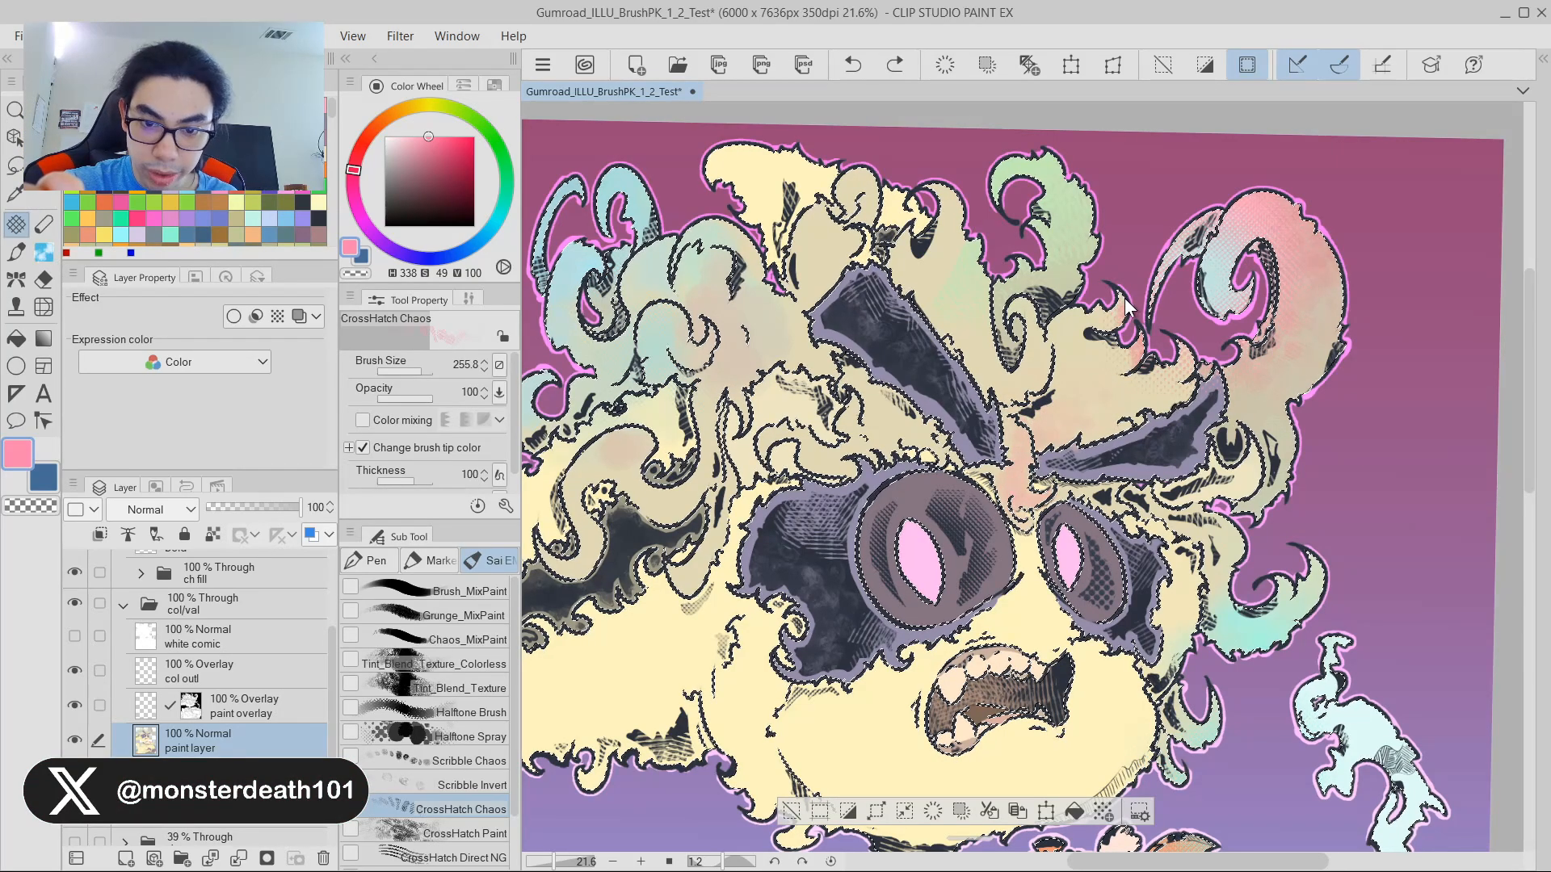
pyautogui.click(362, 420)
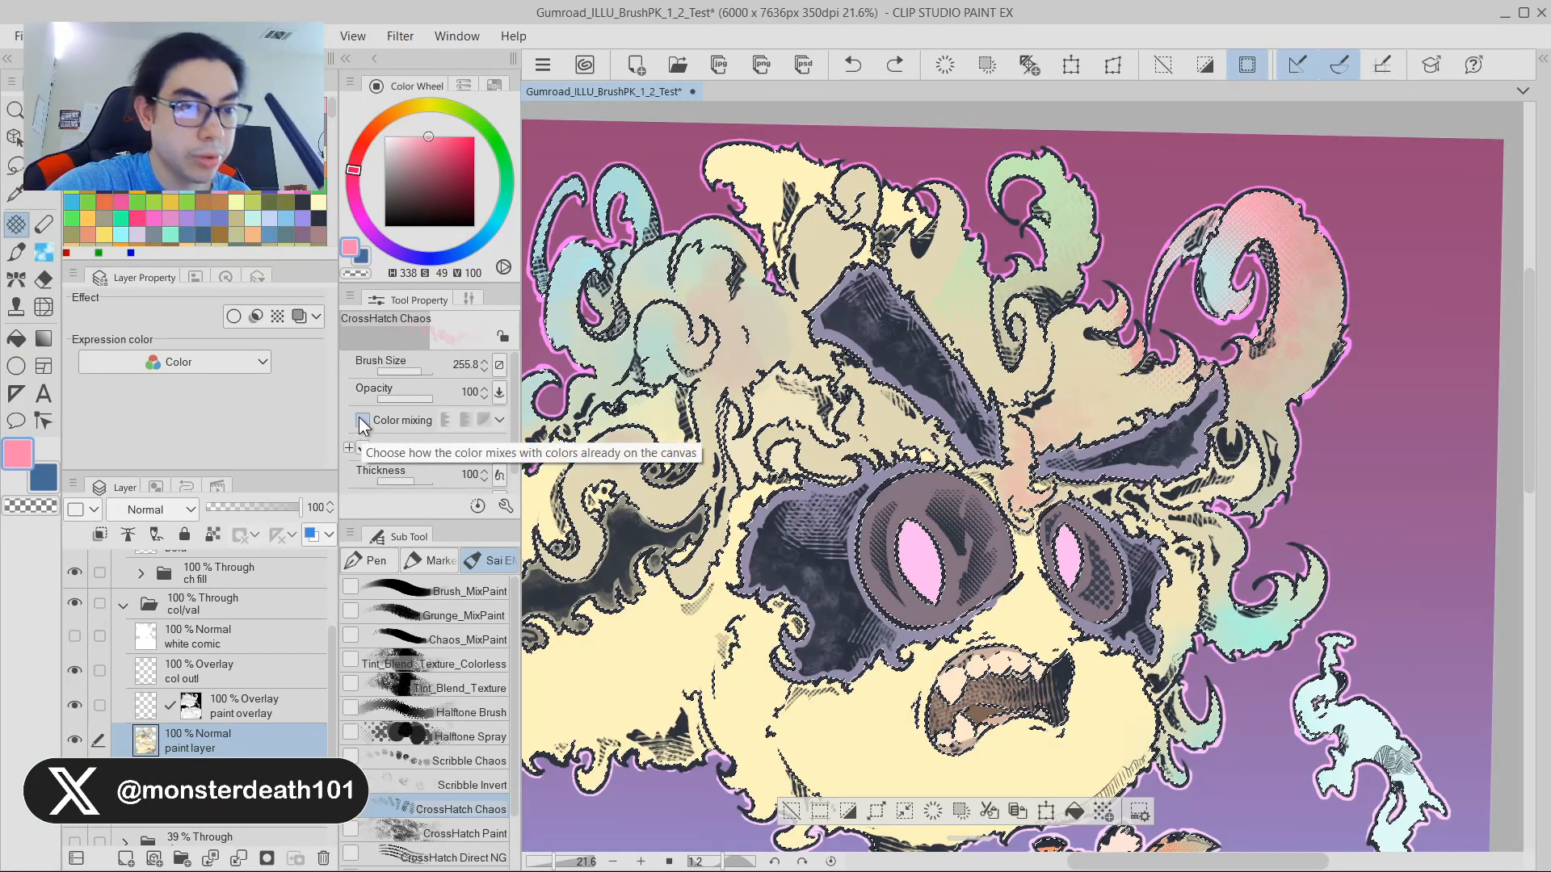
pyautogui.moveTo(1034, 425); pyautogui.dragTo(1068, 392)
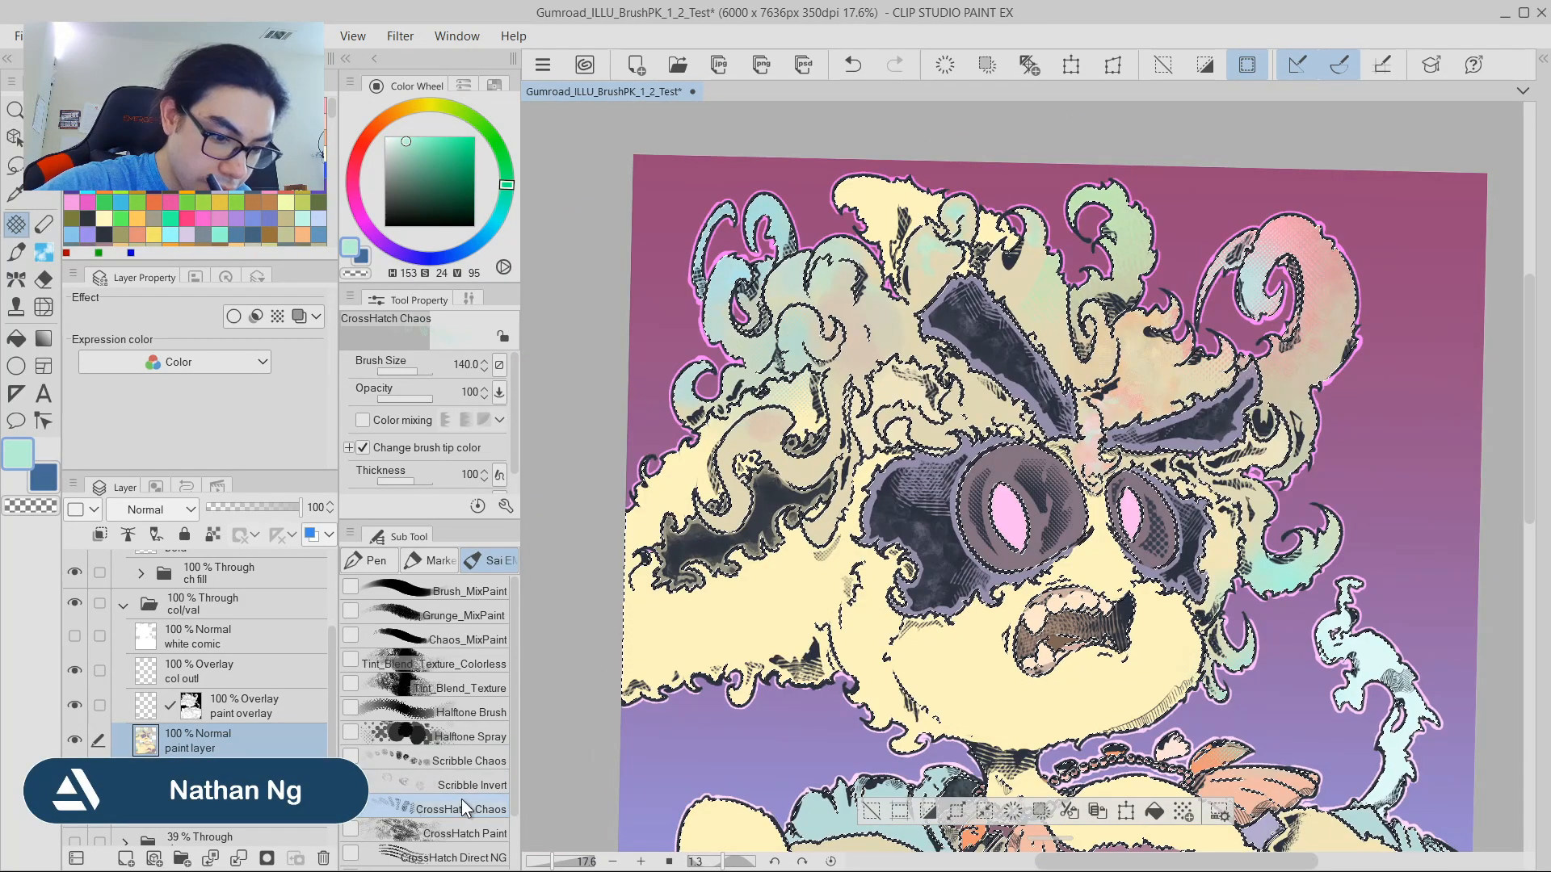
# Spray mint (H 153, S 24, V 95) on the hair above the mask with Halftone Spray and add pale pink with CrossHatch Chaos.
pyautogui.click(508, 732)
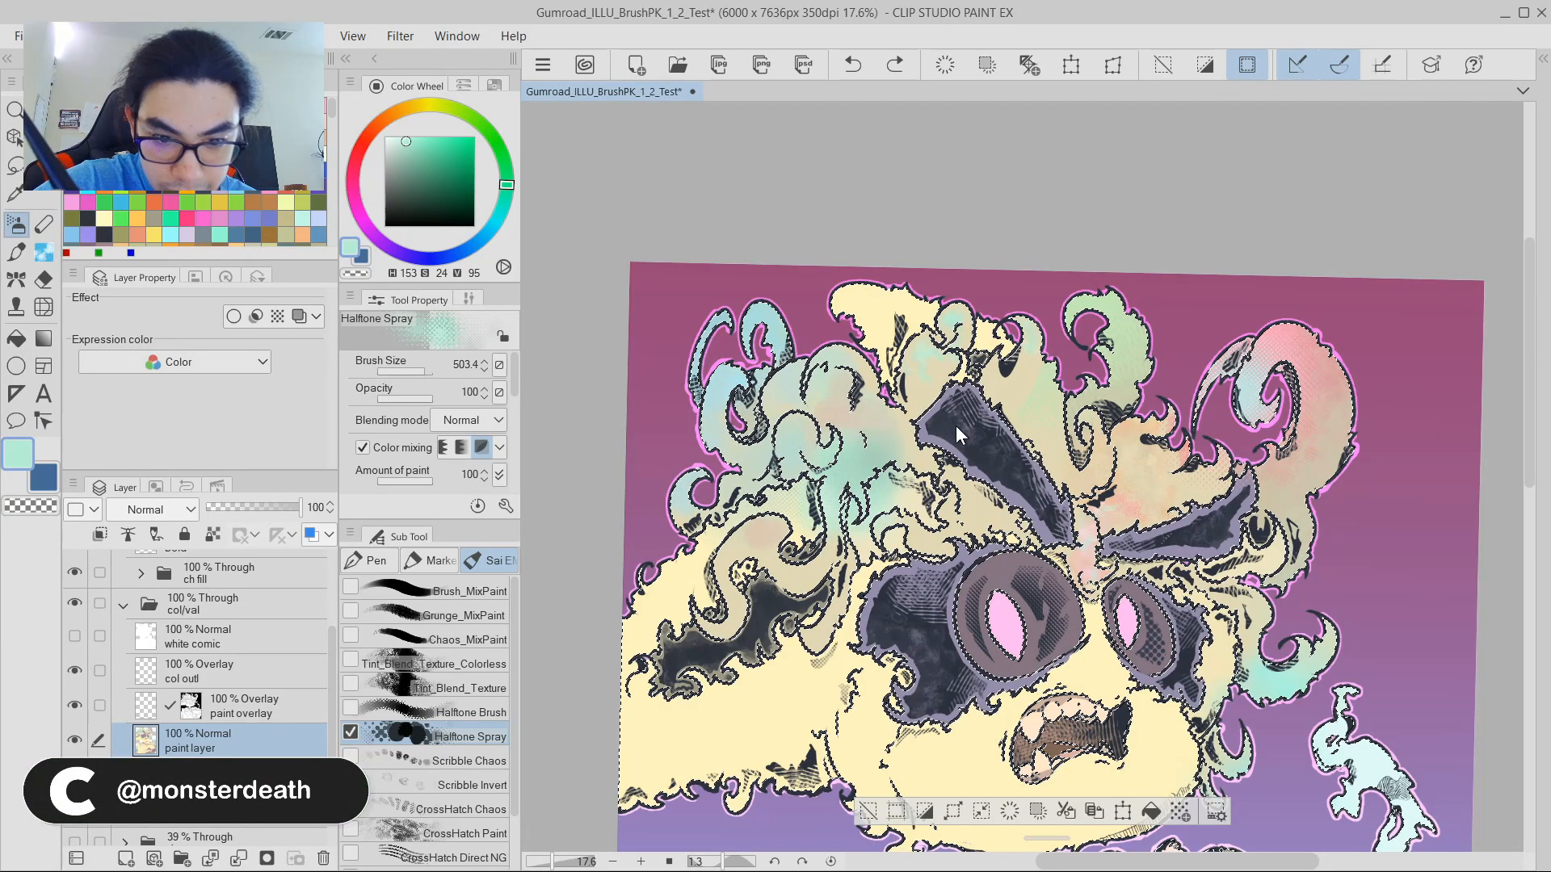
pyautogui.keyDown('ctrl'); pyautogui.click(940, 492); pyautogui.keyUp('ctrl')
pyautogui.press('[')
pyautogui.press('[')
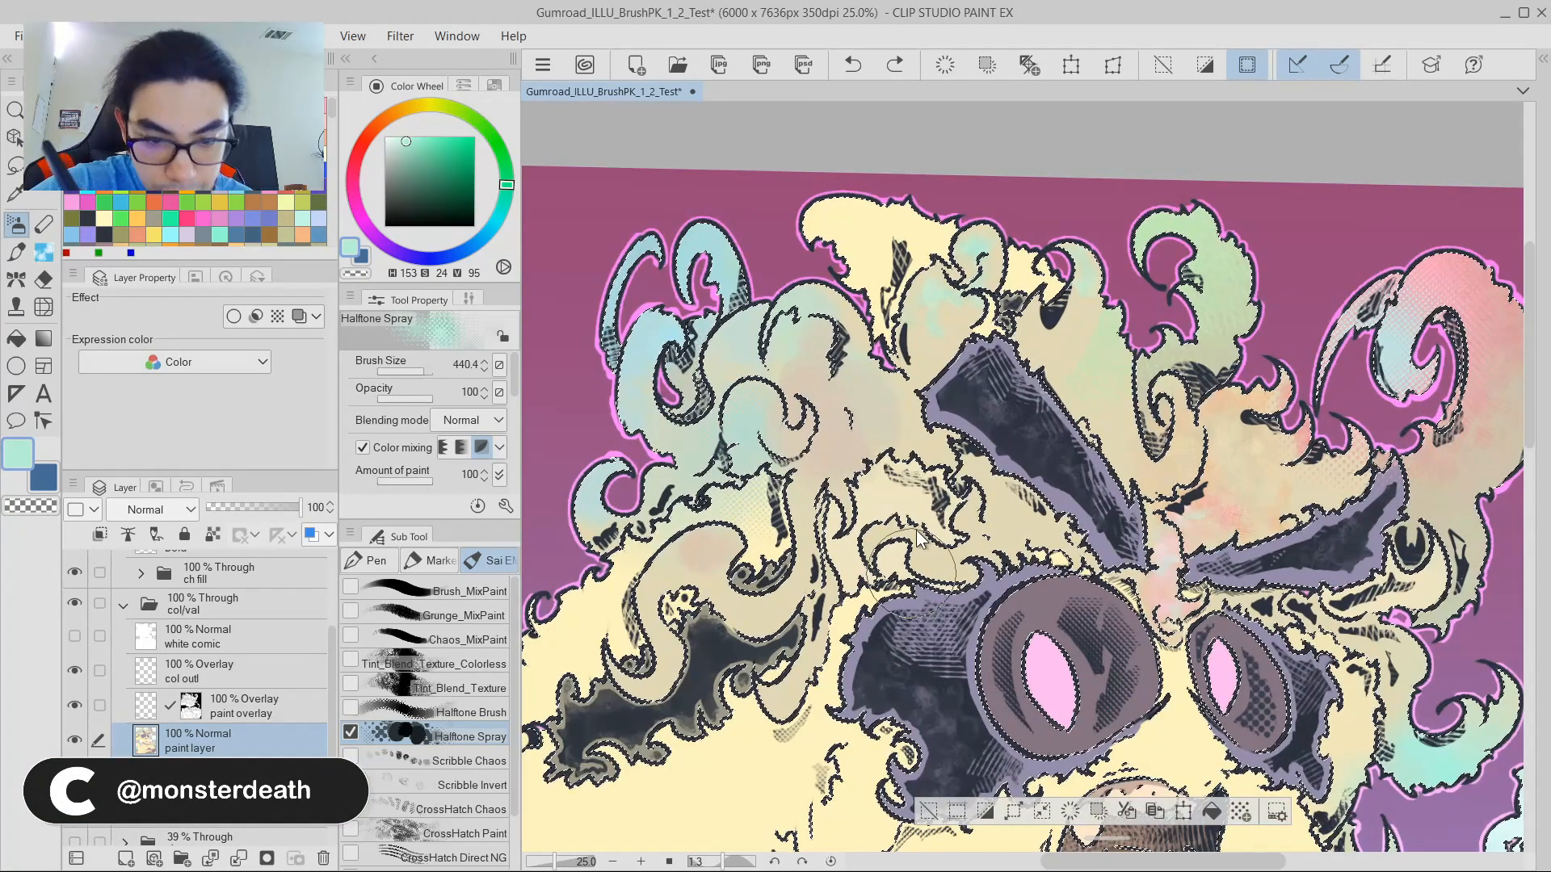
pyautogui.moveTo(879, 513); pyautogui.dragTo(899, 529)
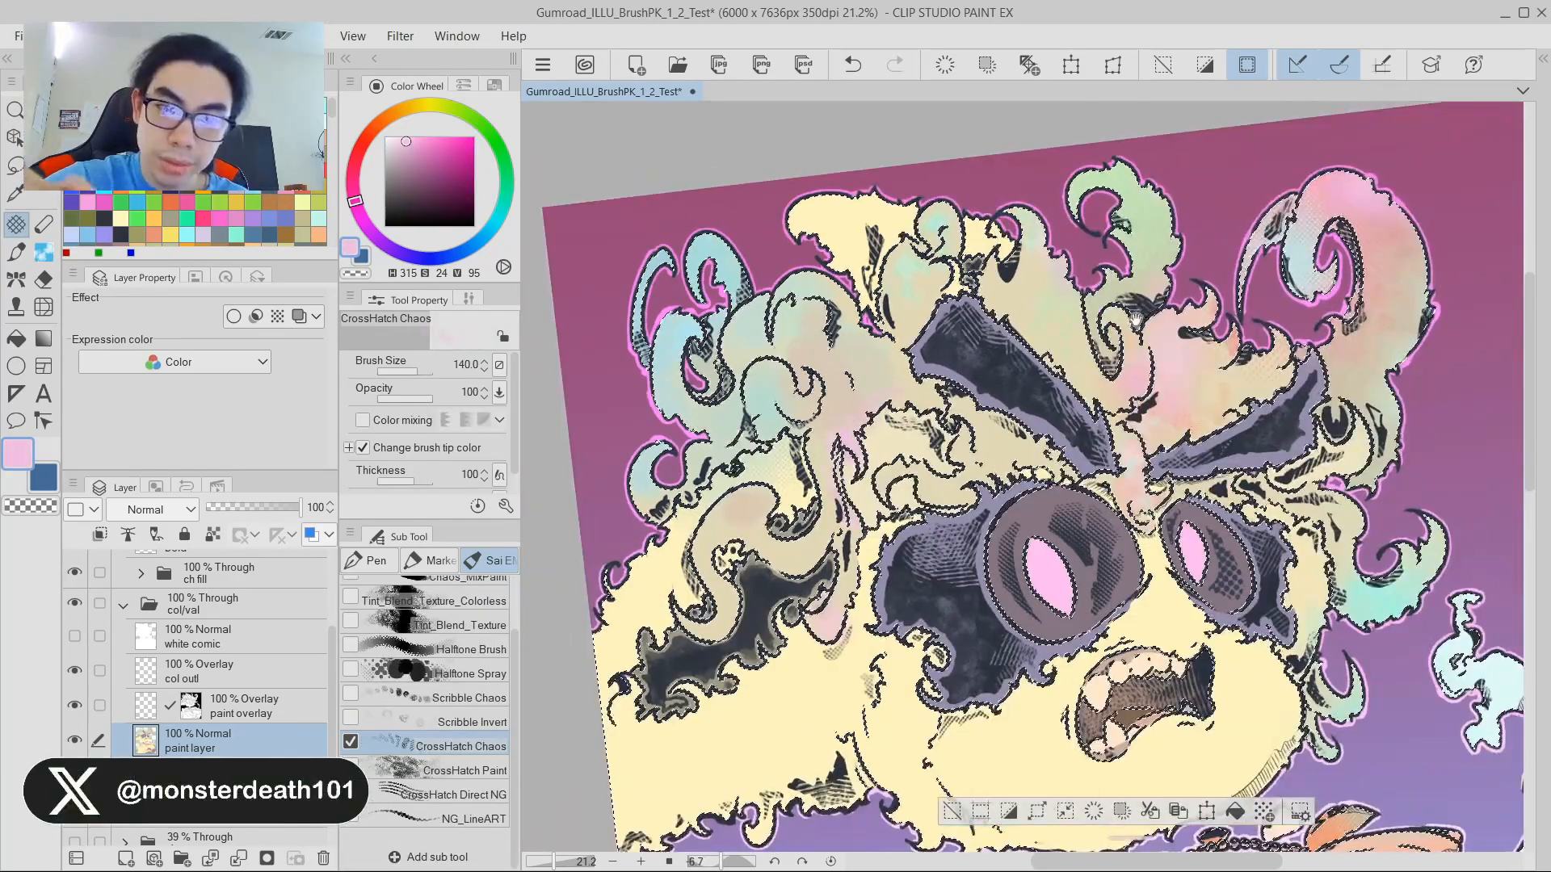
pyautogui.moveTo(1242, 239); pyautogui.dragTo(1280, 268)
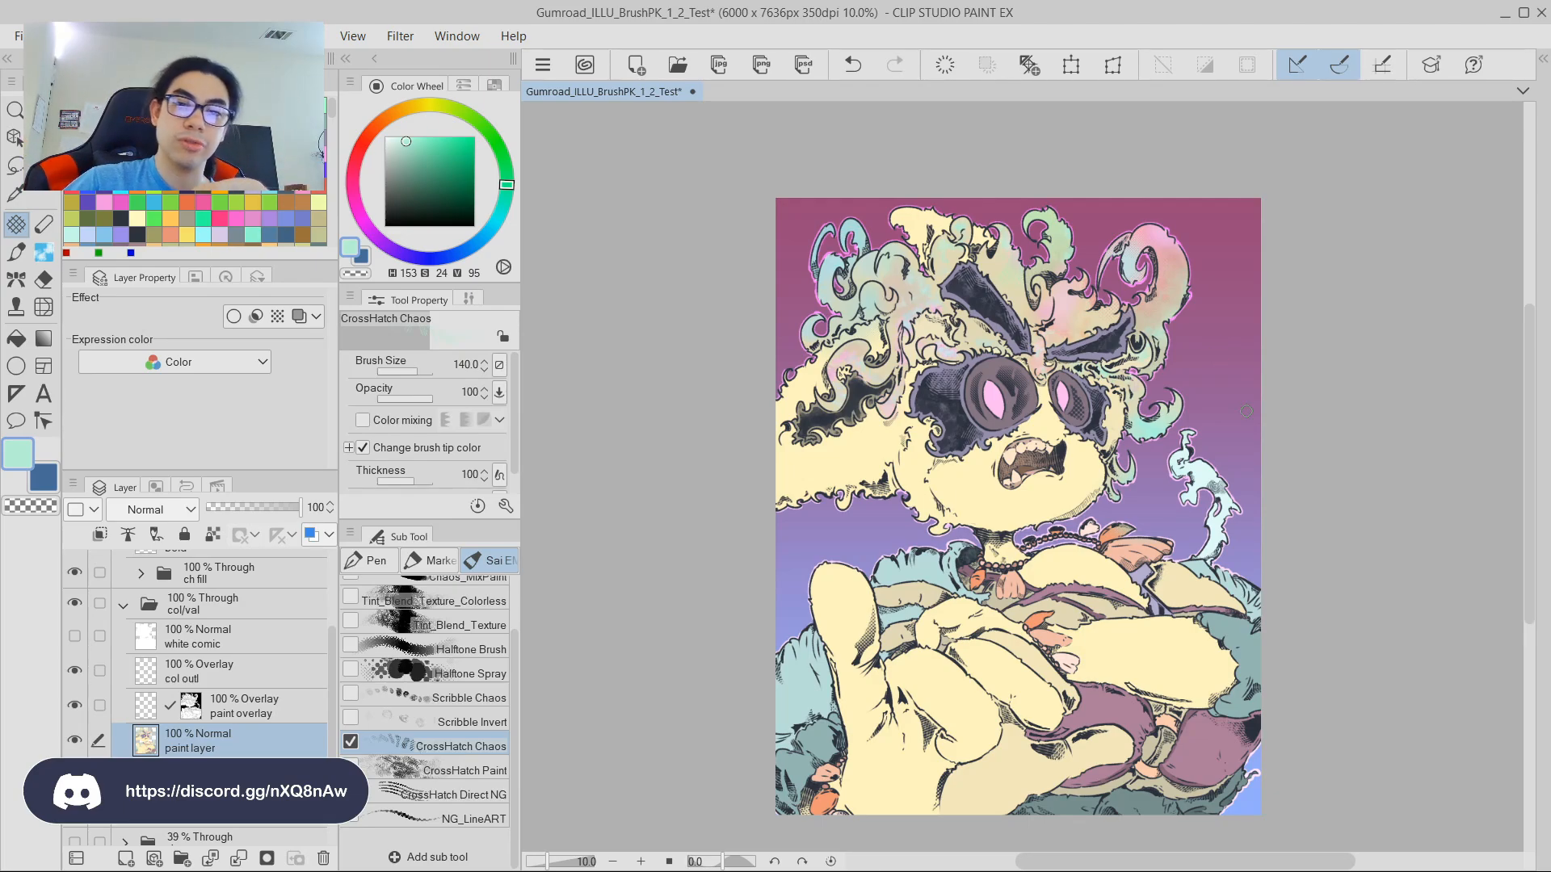
# Show the b&w check layer to examine the illustration's values in black and white.
pyautogui.scroll(4, 163, 604)
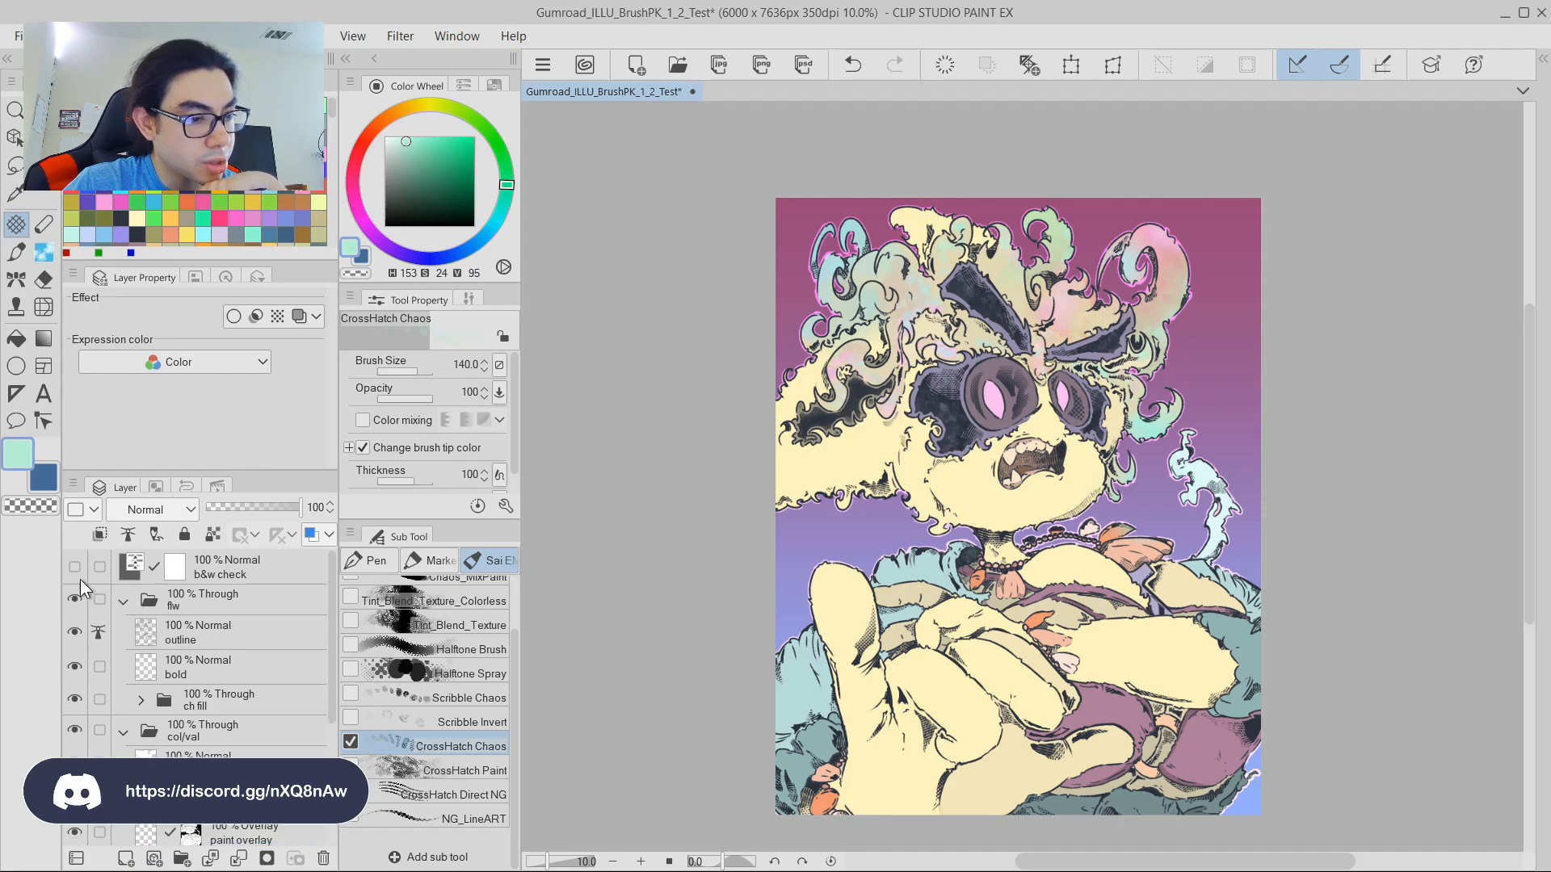
pyautogui.click(75, 566)
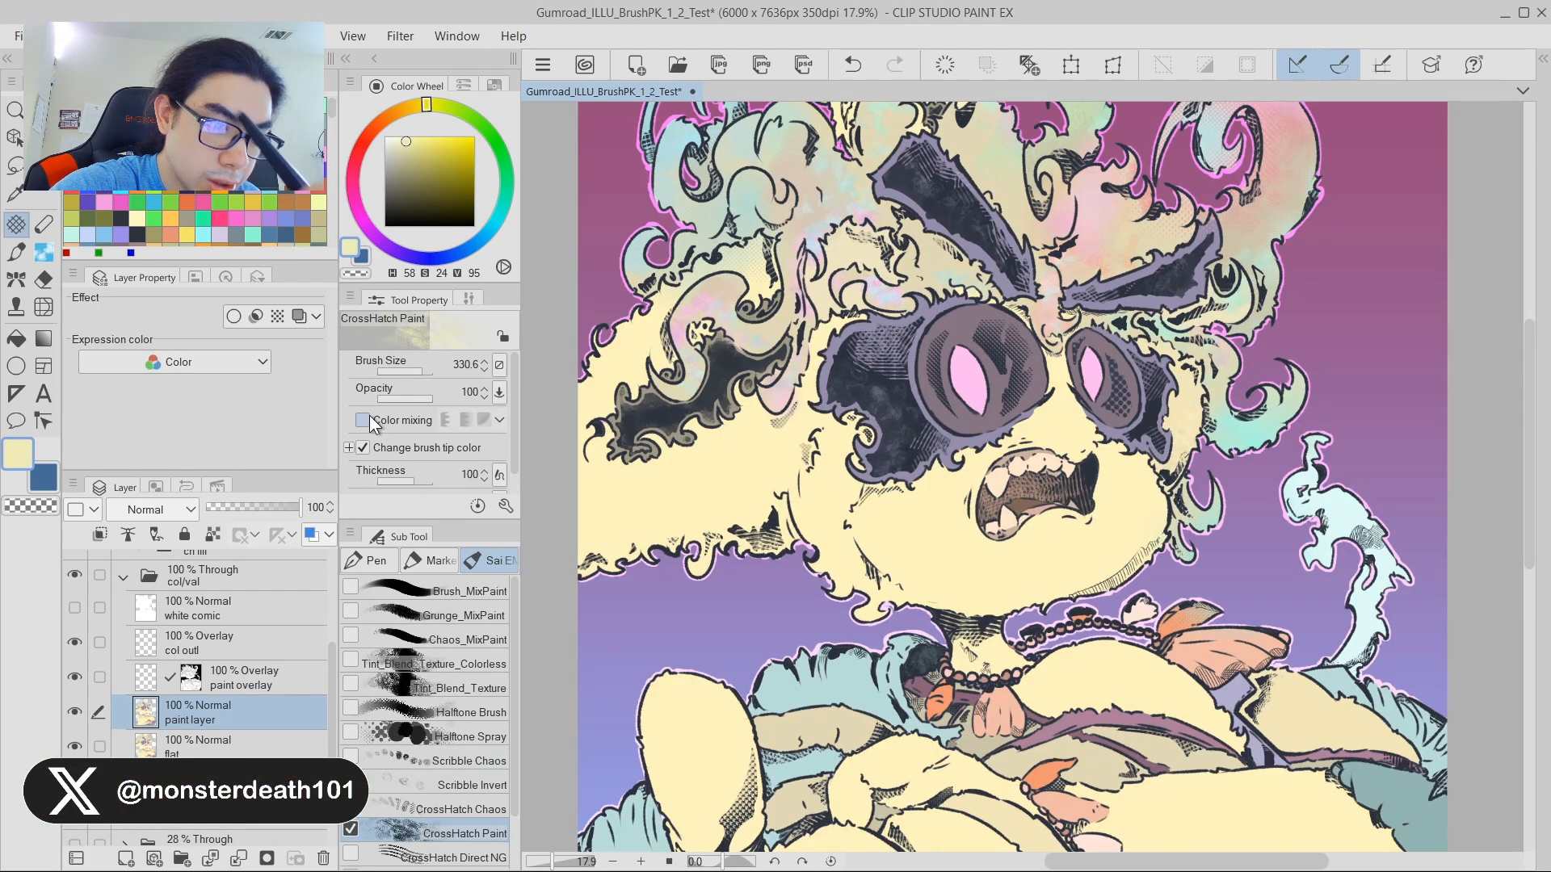
# Restore the selection and shade the underside of the jaw muted yellow (H 49, S 40, V 89) with CrossHatch Paint at size 330.6.
pyautogui.moveTo(462, 184)
pyautogui.mouseDown()
pyautogui.moveTo(456, 198)
pyautogui.moveTo(464, 139)
pyautogui.mouseUp()
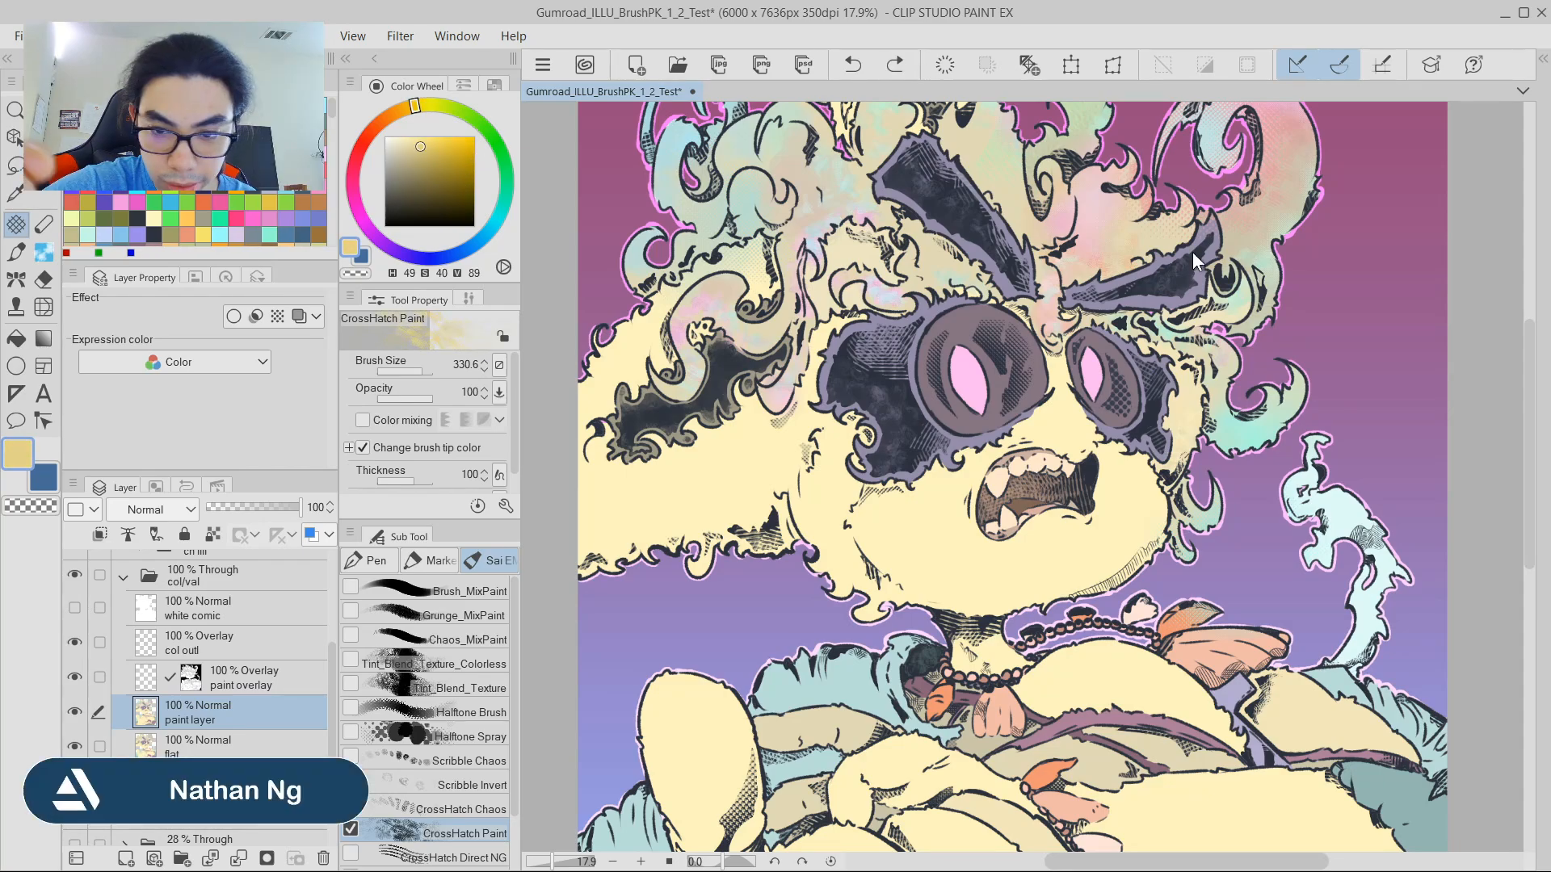
pyautogui.hotkey('ctrl', 'shift', 'd')
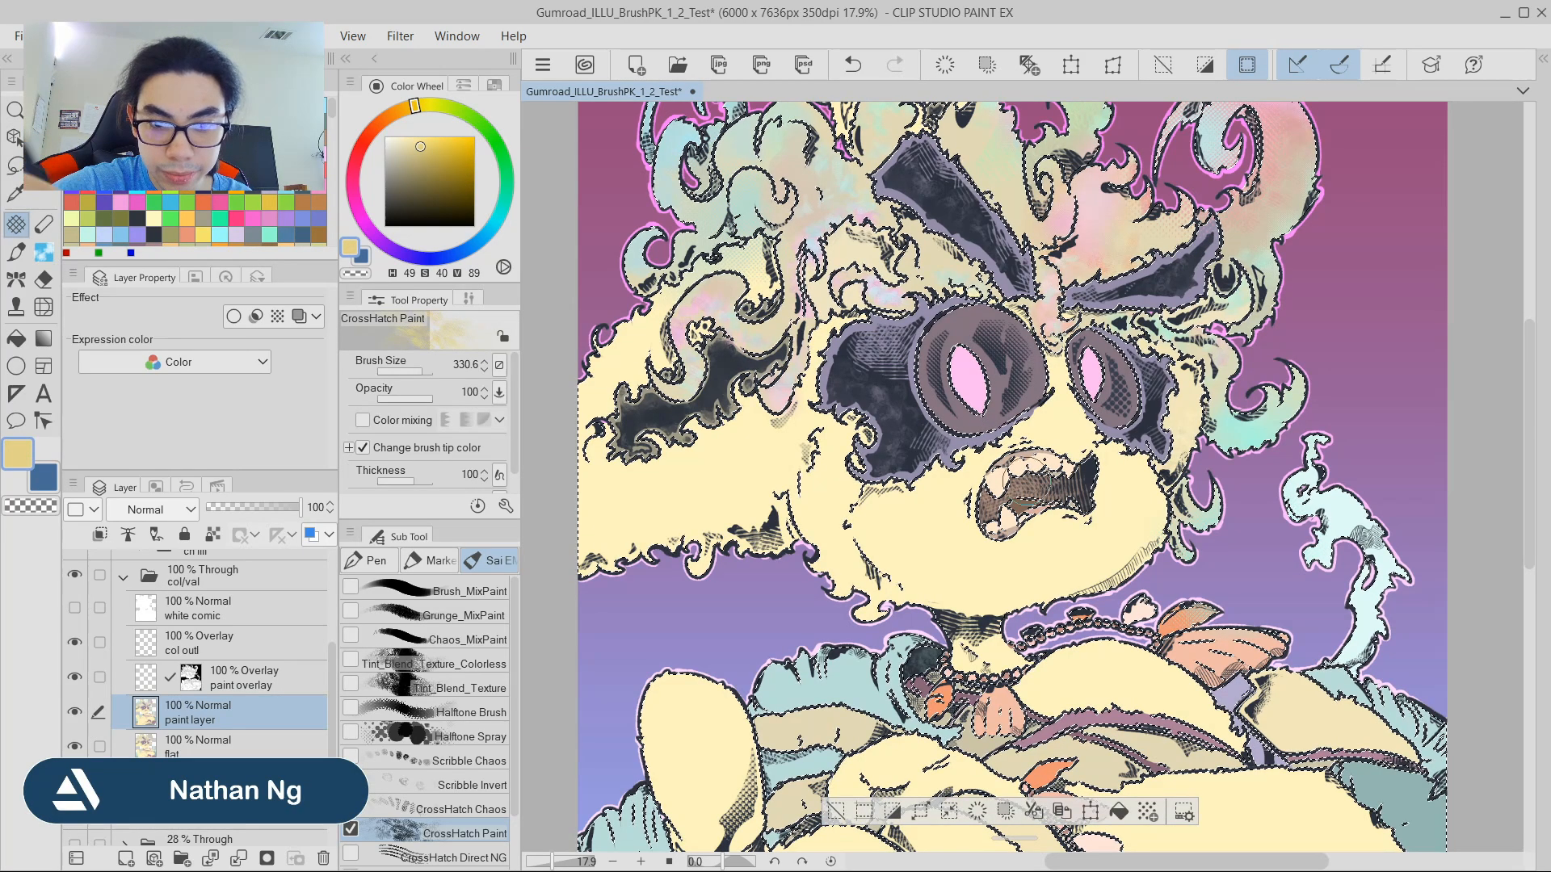
pyautogui.hotkey('ctrl', 'z')
pyautogui.moveTo(892, 607)
pyautogui.mouseDown()
pyautogui.moveTo(943, 591)
pyautogui.moveTo(962, 618)
pyautogui.mouseUp()
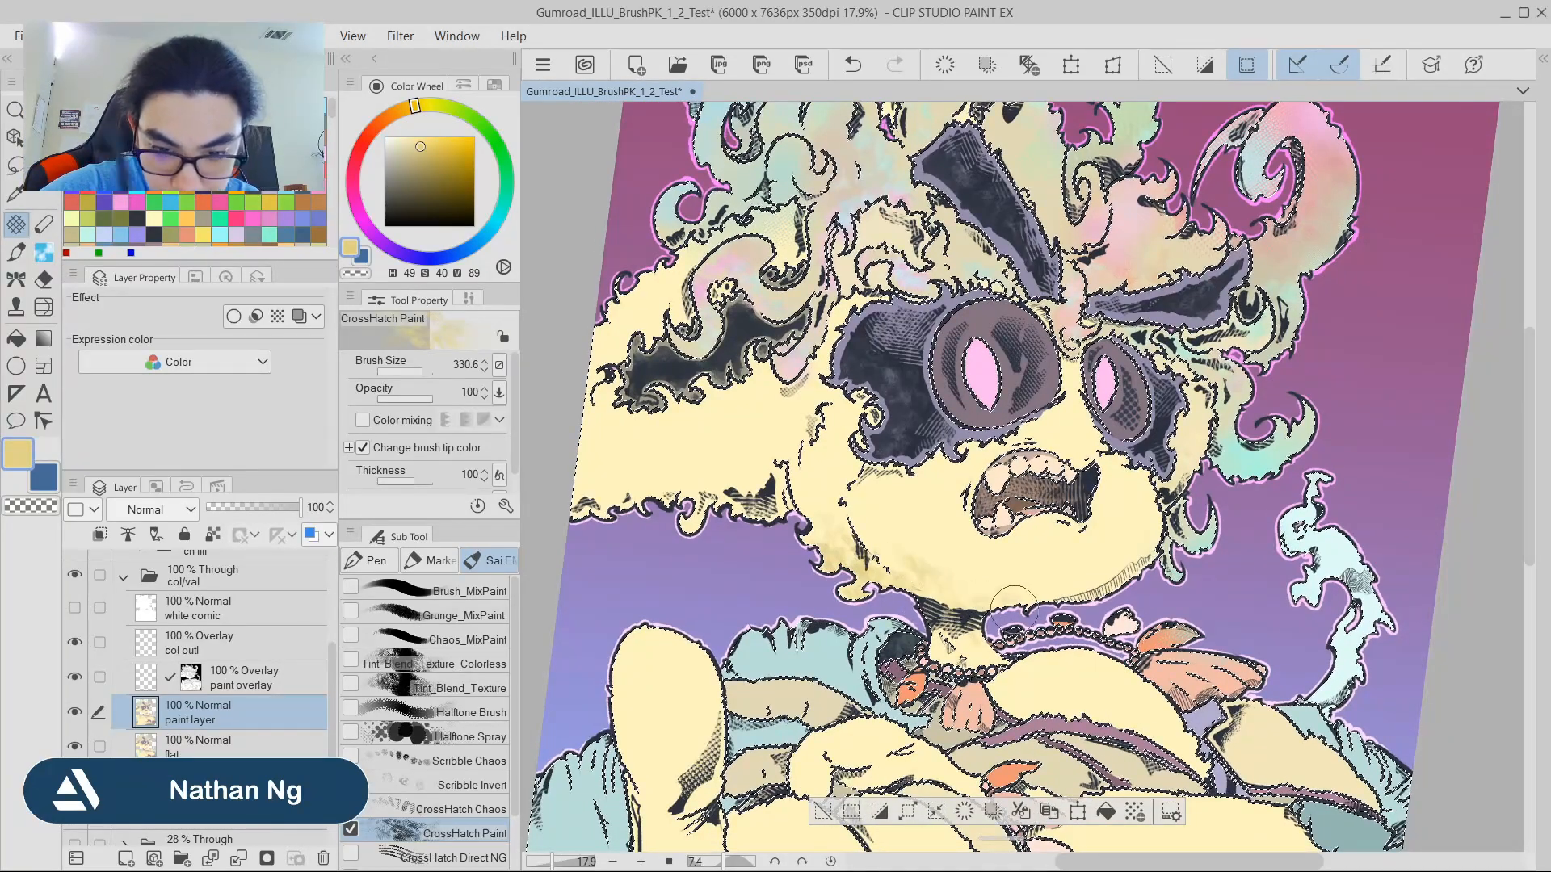
# Switch to orange (H 29, S 56, V 96) and hatch it onto the fur along the lower jaw with CrossHatch Paint.
pyautogui.click(393, 116)
pyautogui.moveTo(391, 110); pyautogui.dragTo(390, 113)
pyautogui.click(434, 140)
pyautogui.moveTo(887, 579); pyautogui.dragTo(830, 569)
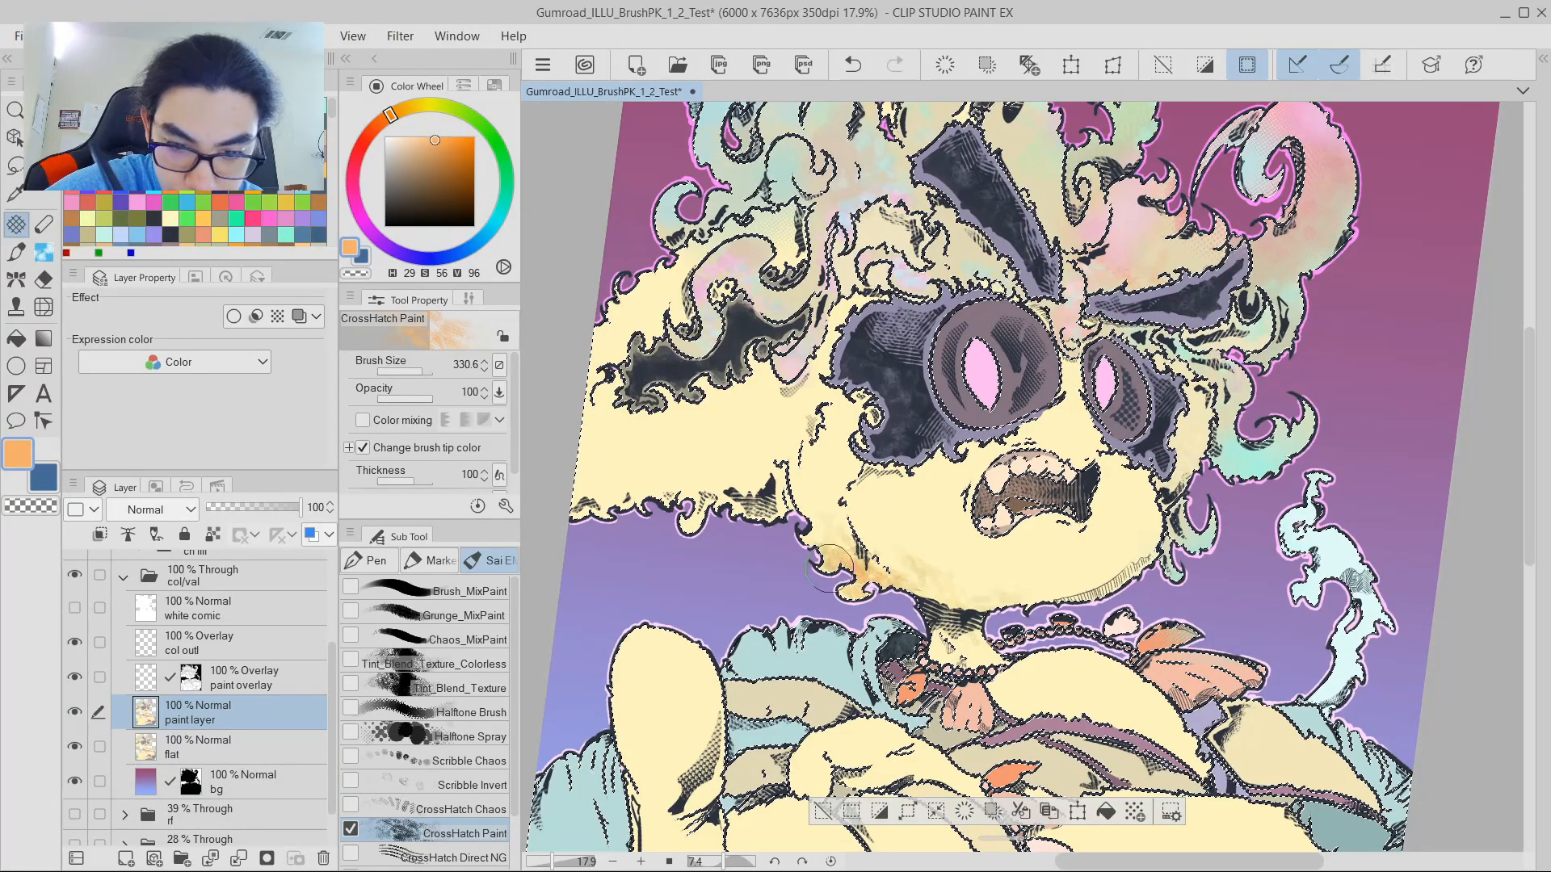
# Turn on color mixing for CrossHatch Paint, blend the orange across the jaw and cheek, and enlarge the brush to 768.3.
pyautogui.click(363, 420)
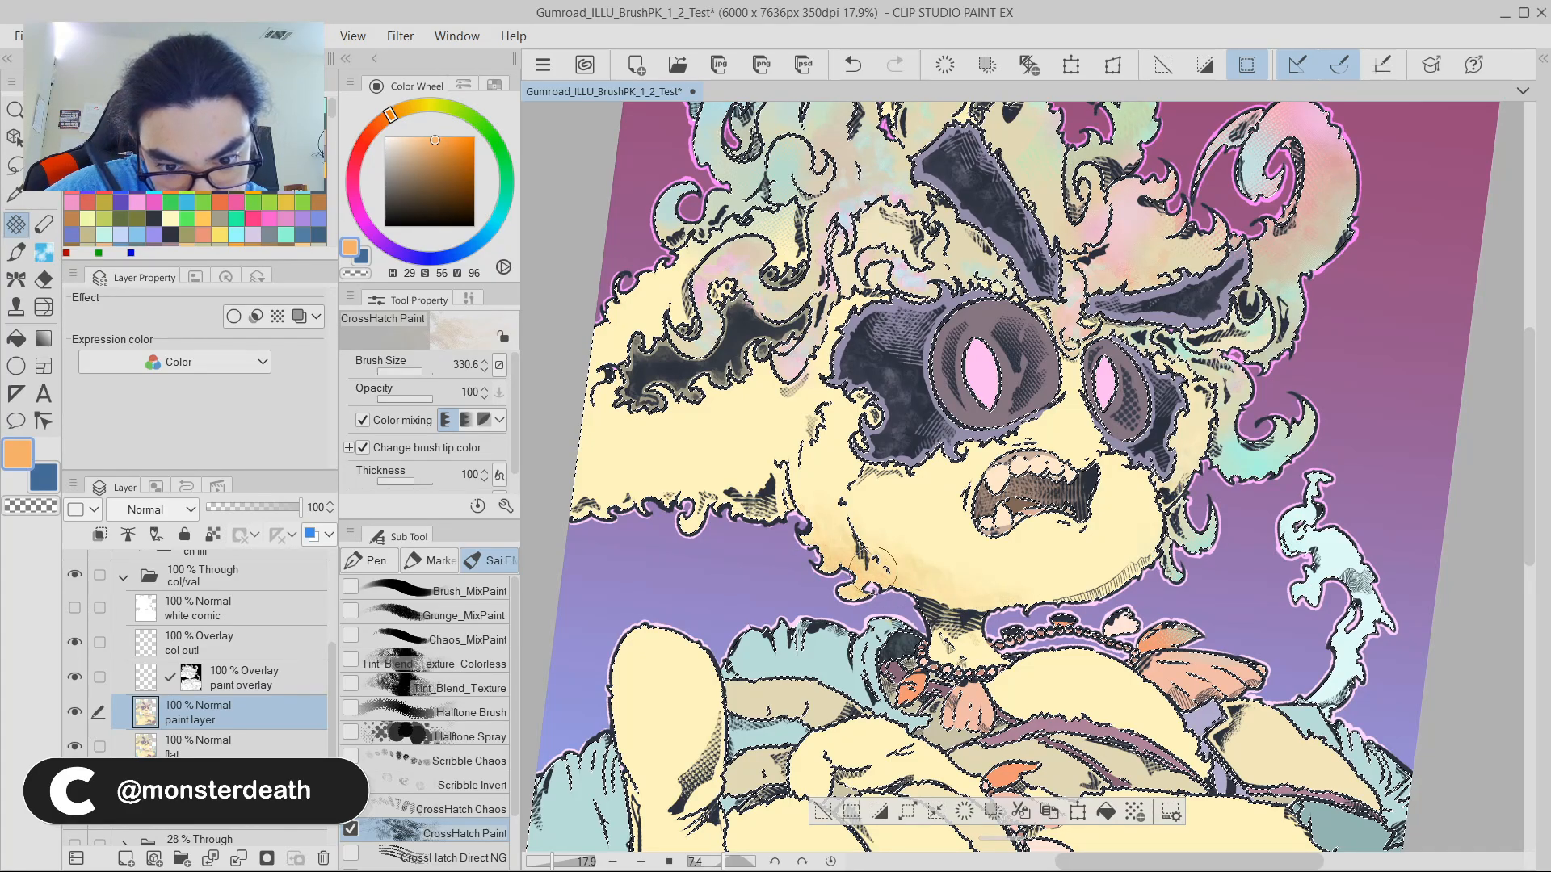
pyautogui.moveTo(953, 602); pyautogui.dragTo(1004, 517)
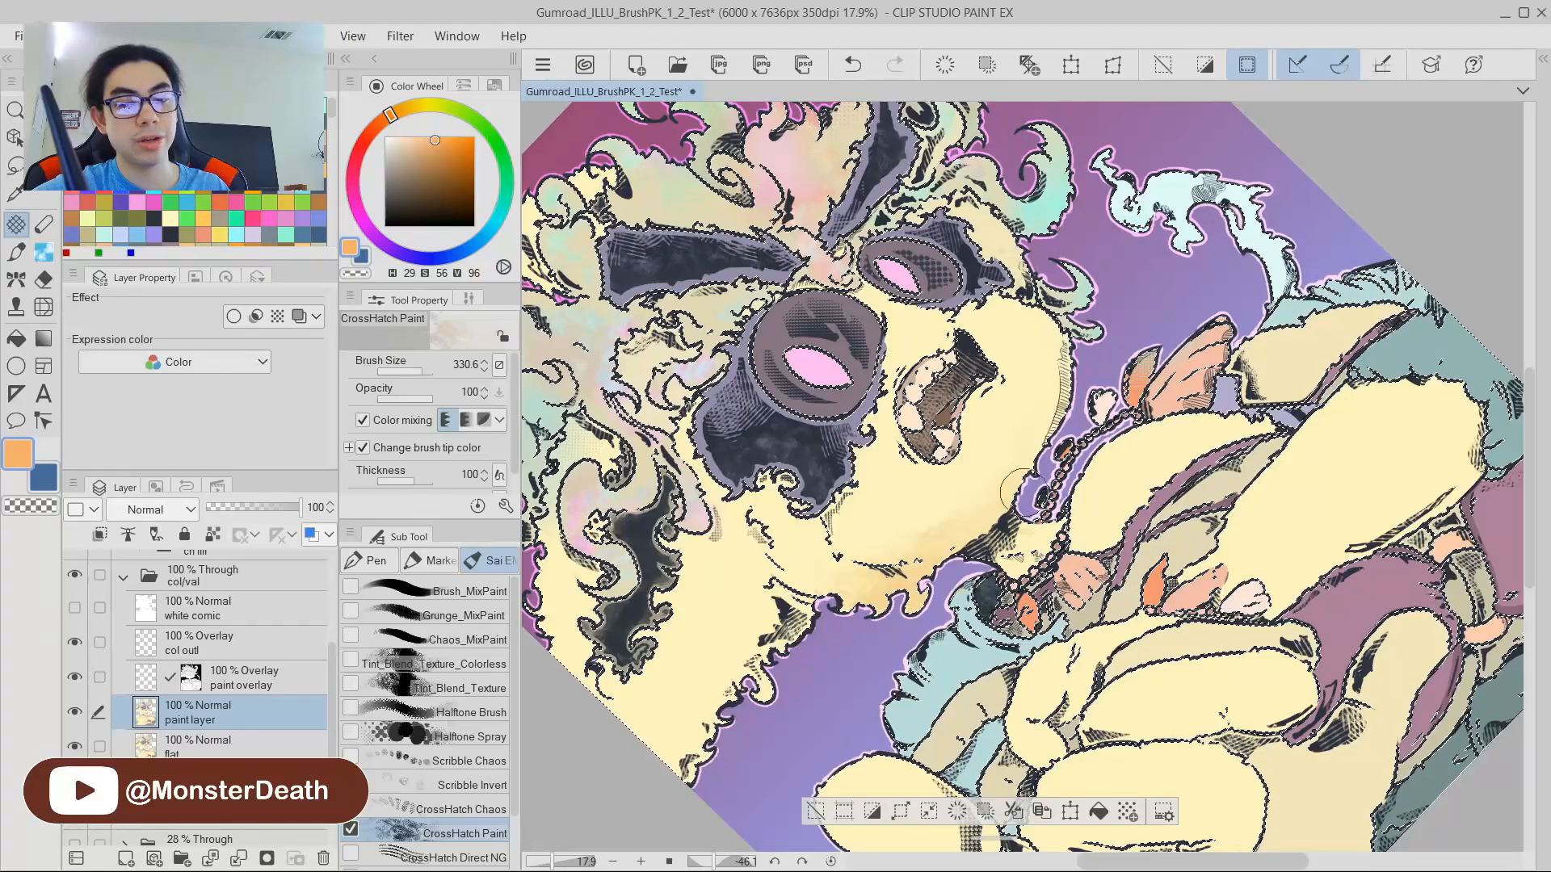
pyautogui.moveTo(1163, 315)
pyautogui.mouseDown()
pyautogui.moveTo(1217, 389)
pyautogui.moveTo(1235, 450)
pyautogui.moveTo(1208, 521)
pyautogui.mouseUp()
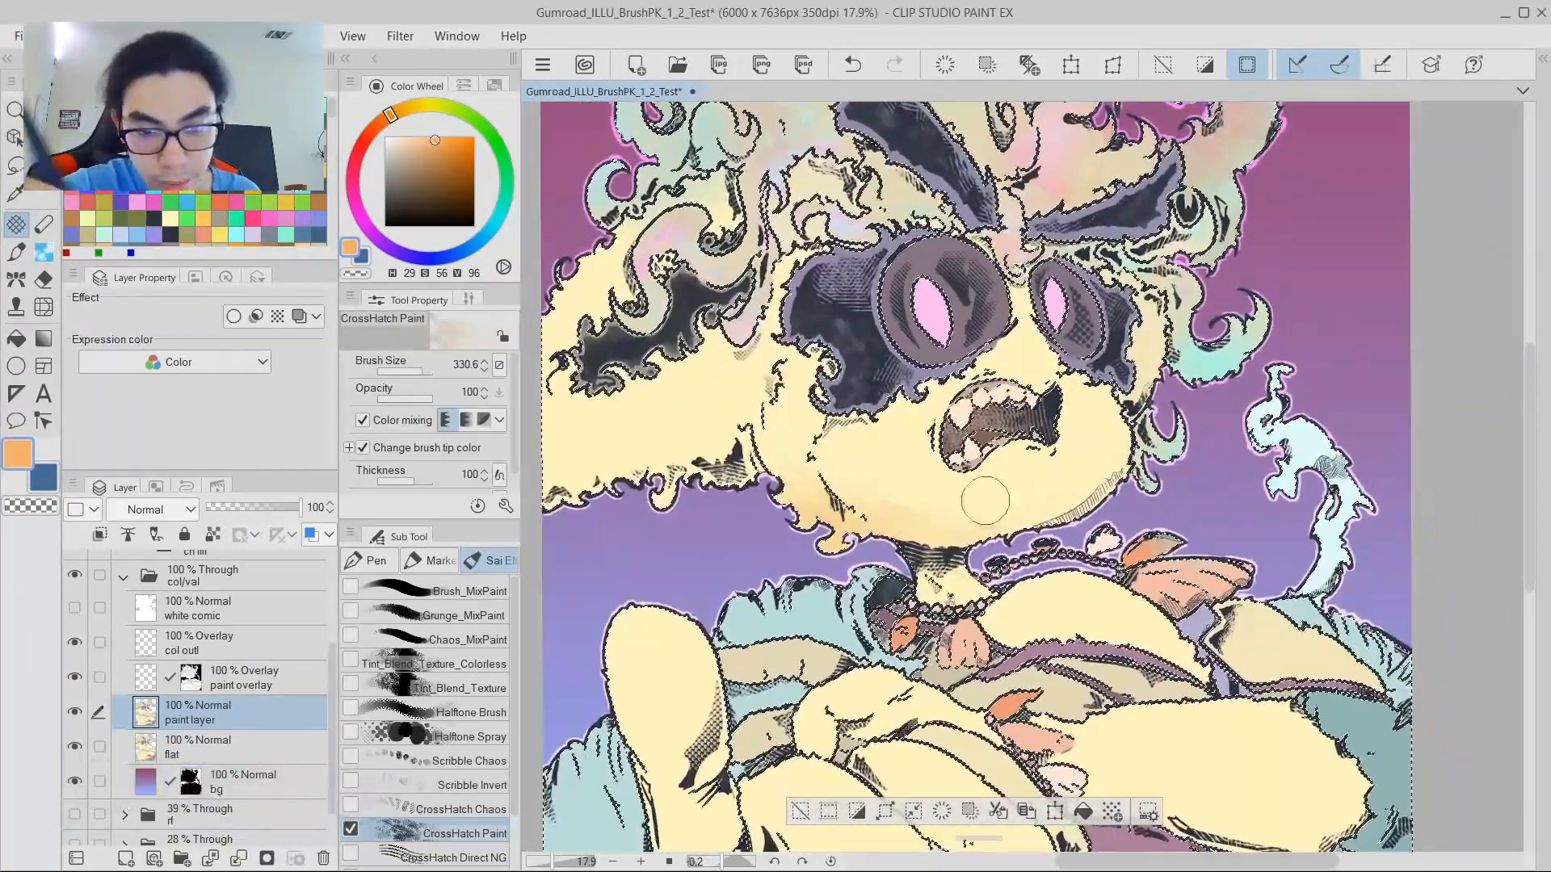
pyautogui.moveTo(811, 483)
pyautogui.mouseDown()
pyautogui.moveTo(808, 456)
pyautogui.moveTo(853, 540)
pyautogui.mouseUp()
pyautogui.keyDown('ctrl'); pyautogui.keyDown('alt'); pyautogui.moveTo(851, 542); pyautogui.dragTo(876, 542); pyautogui.keyUp('alt'); pyautogui.keyUp('ctrl')
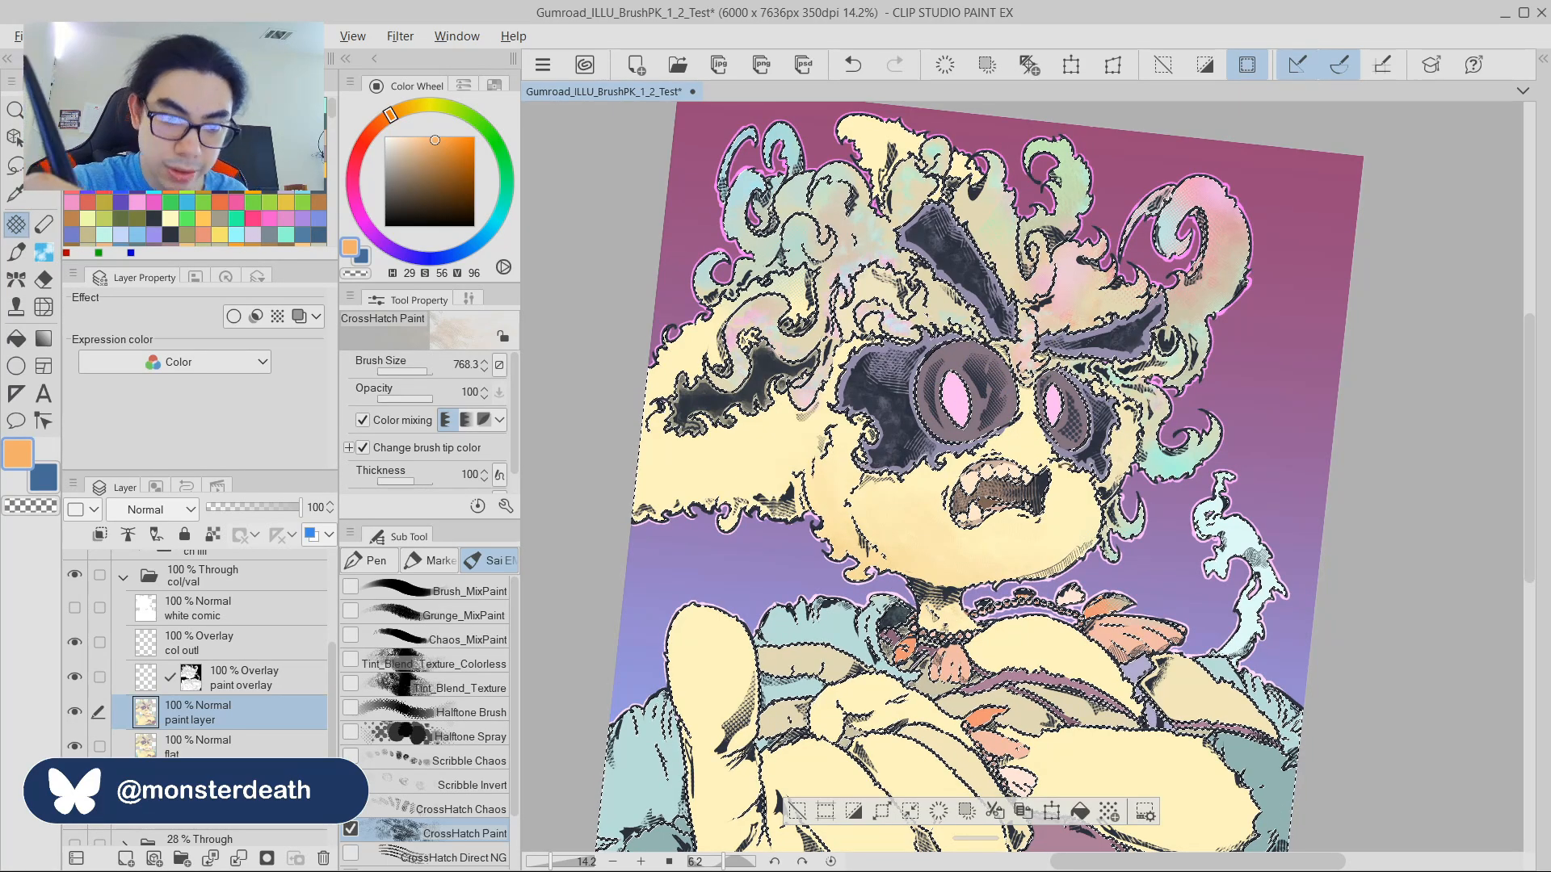
# Hatch orange onto the forearm with CrossHatch Paint and blend it in at brush size 401.0 with color mixing on.
pyautogui.moveTo(744, 517); pyautogui.dragTo(1003, 500)
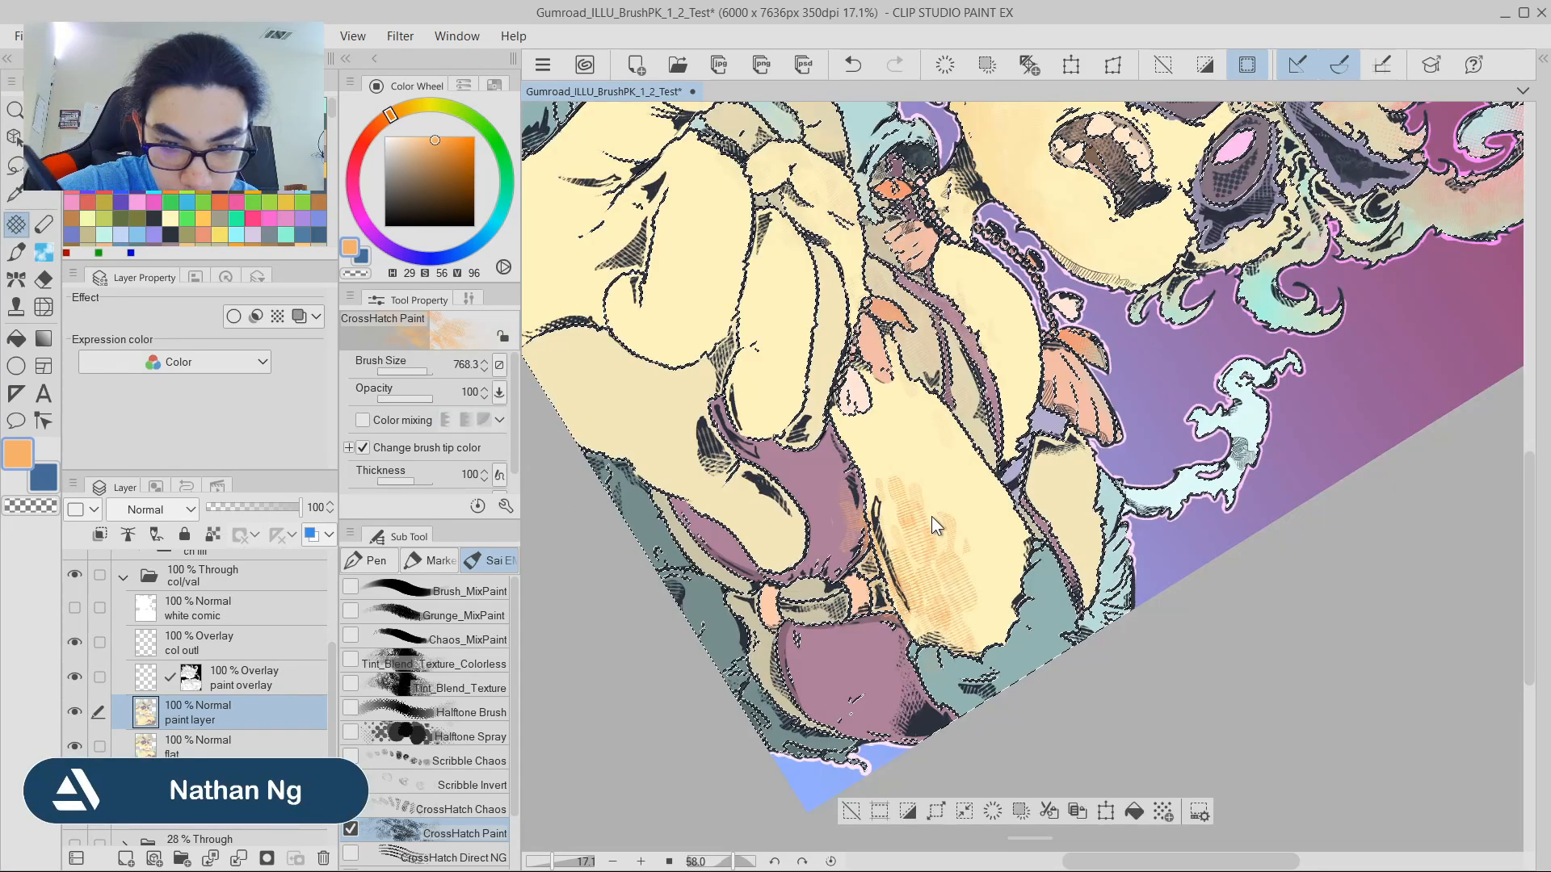
pyautogui.moveTo(907, 552)
pyautogui.mouseDown()
pyautogui.moveTo(918, 537)
pyautogui.moveTo(882, 477)
pyautogui.mouseUp()
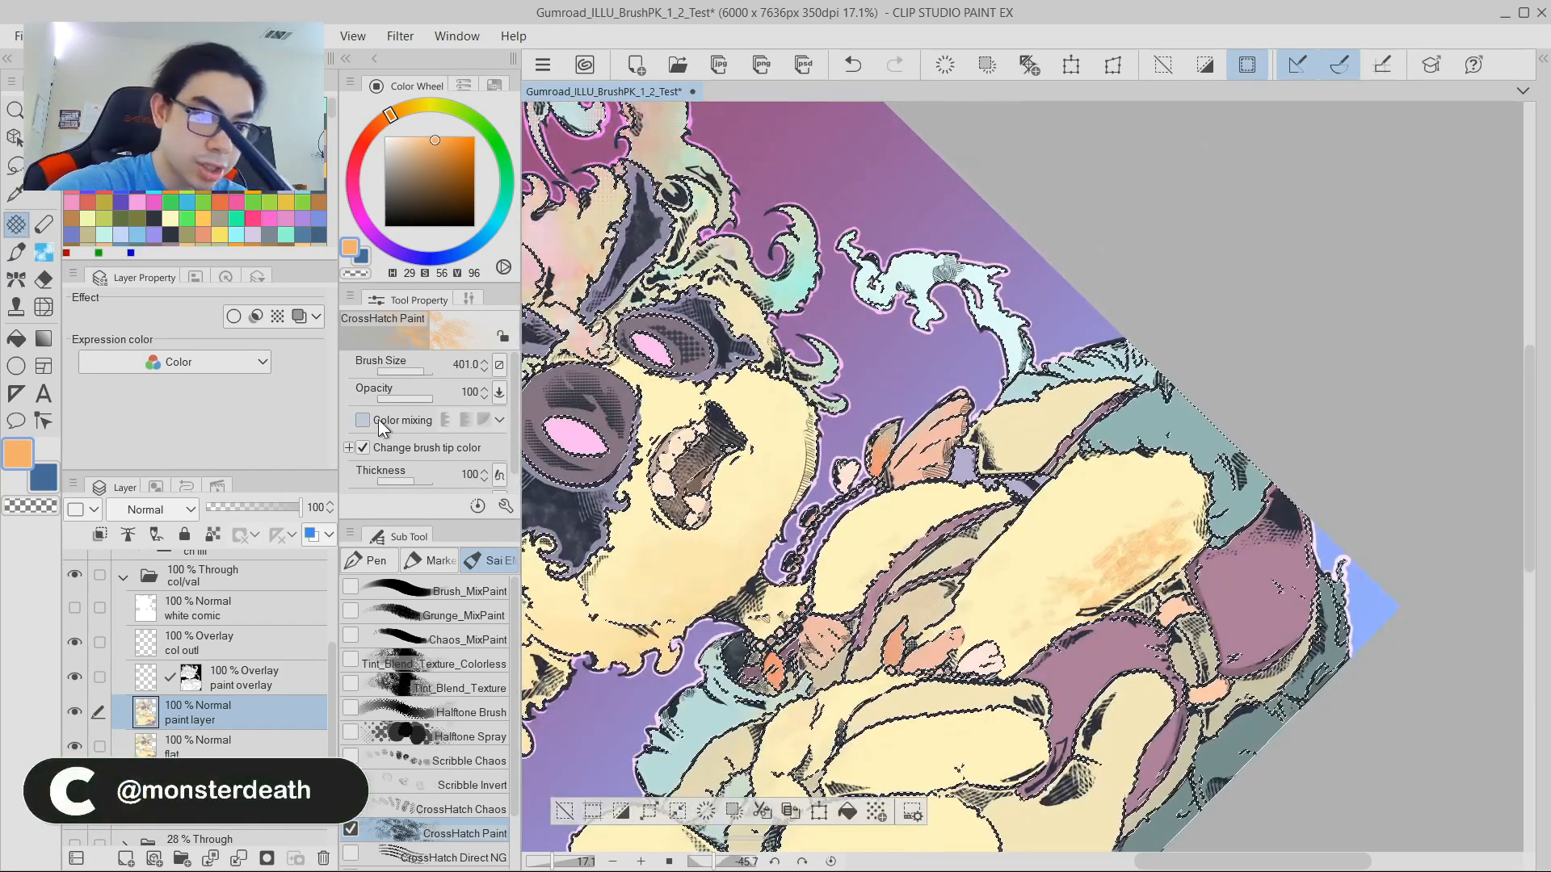
pyautogui.click(367, 419)
pyautogui.moveTo(1139, 453)
pyautogui.mouseDown()
pyautogui.moveTo(921, 557)
pyautogui.moveTo(909, 532)
pyautogui.mouseUp()
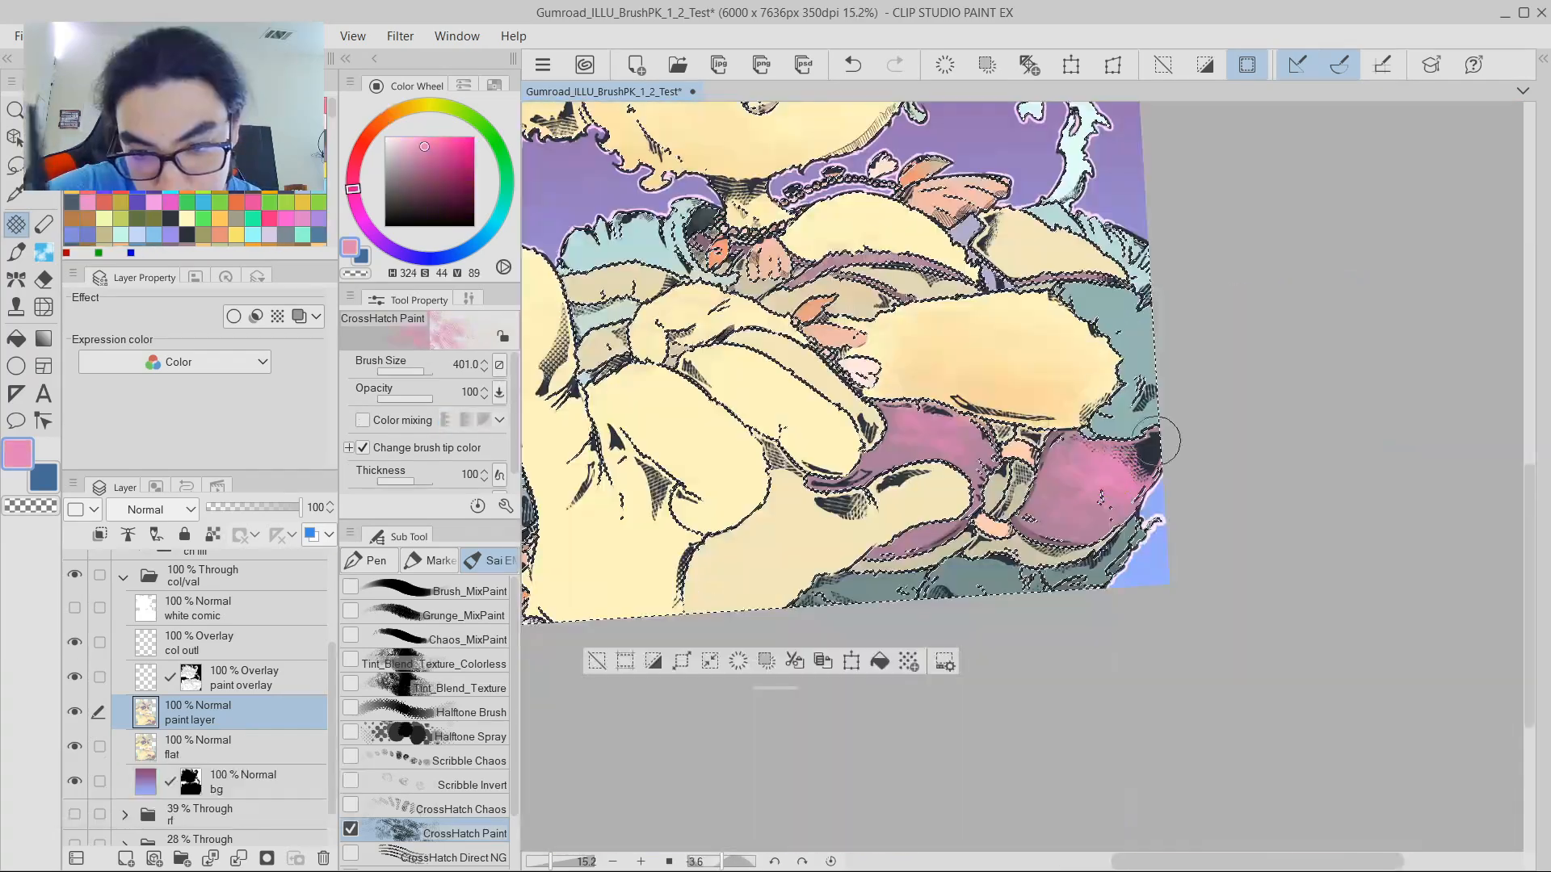
# Highlight the purple clothing below the forearm with pale pink (H 324, S 20, V 100) and soften it with color mixing on.
pyautogui.click(402, 136)
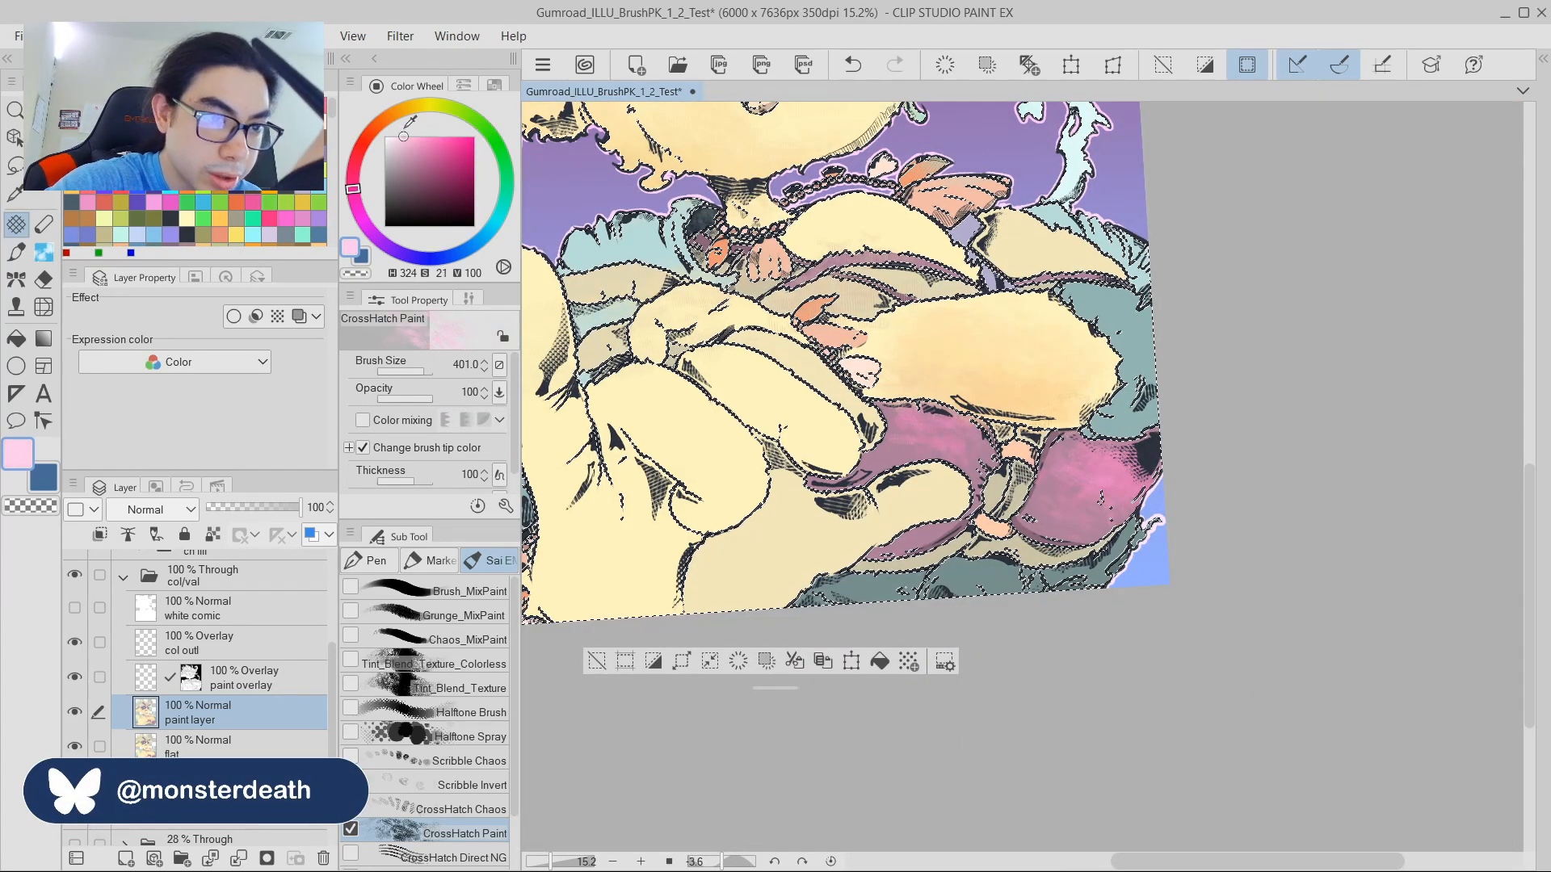
pyautogui.moveTo(1029, 408)
pyautogui.mouseDown()
pyautogui.moveTo(1094, 472)
pyautogui.moveTo(1130, 470)
pyautogui.mouseUp()
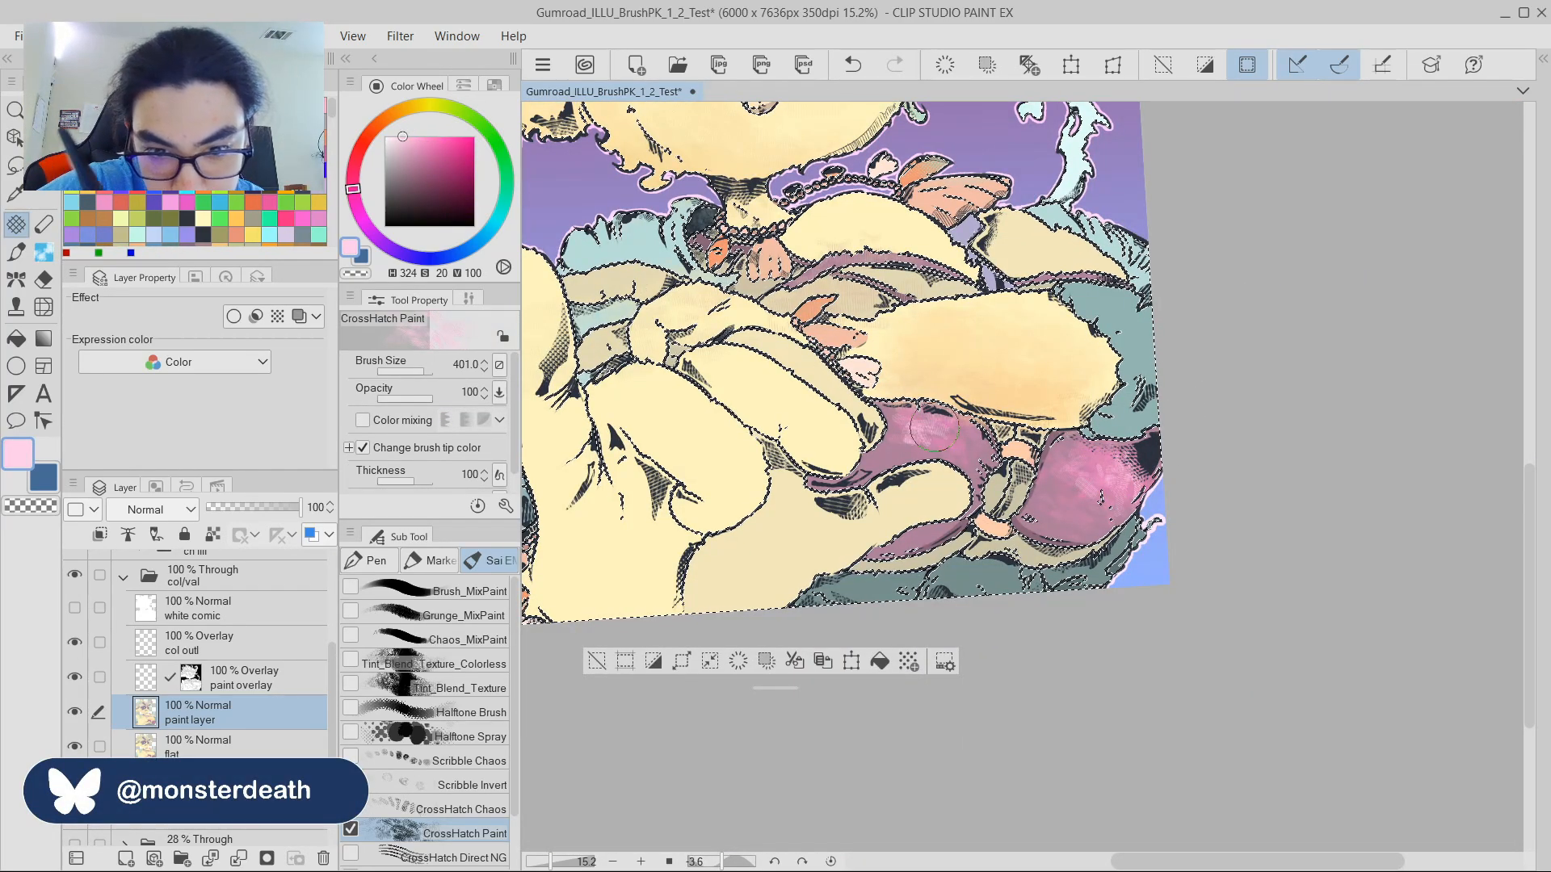
pyautogui.moveTo(1223, 332)
pyautogui.mouseDown()
pyautogui.moveTo(1236, 467)
pyautogui.moveTo(1247, 350)
pyautogui.mouseUp()
pyautogui.click(361, 420)
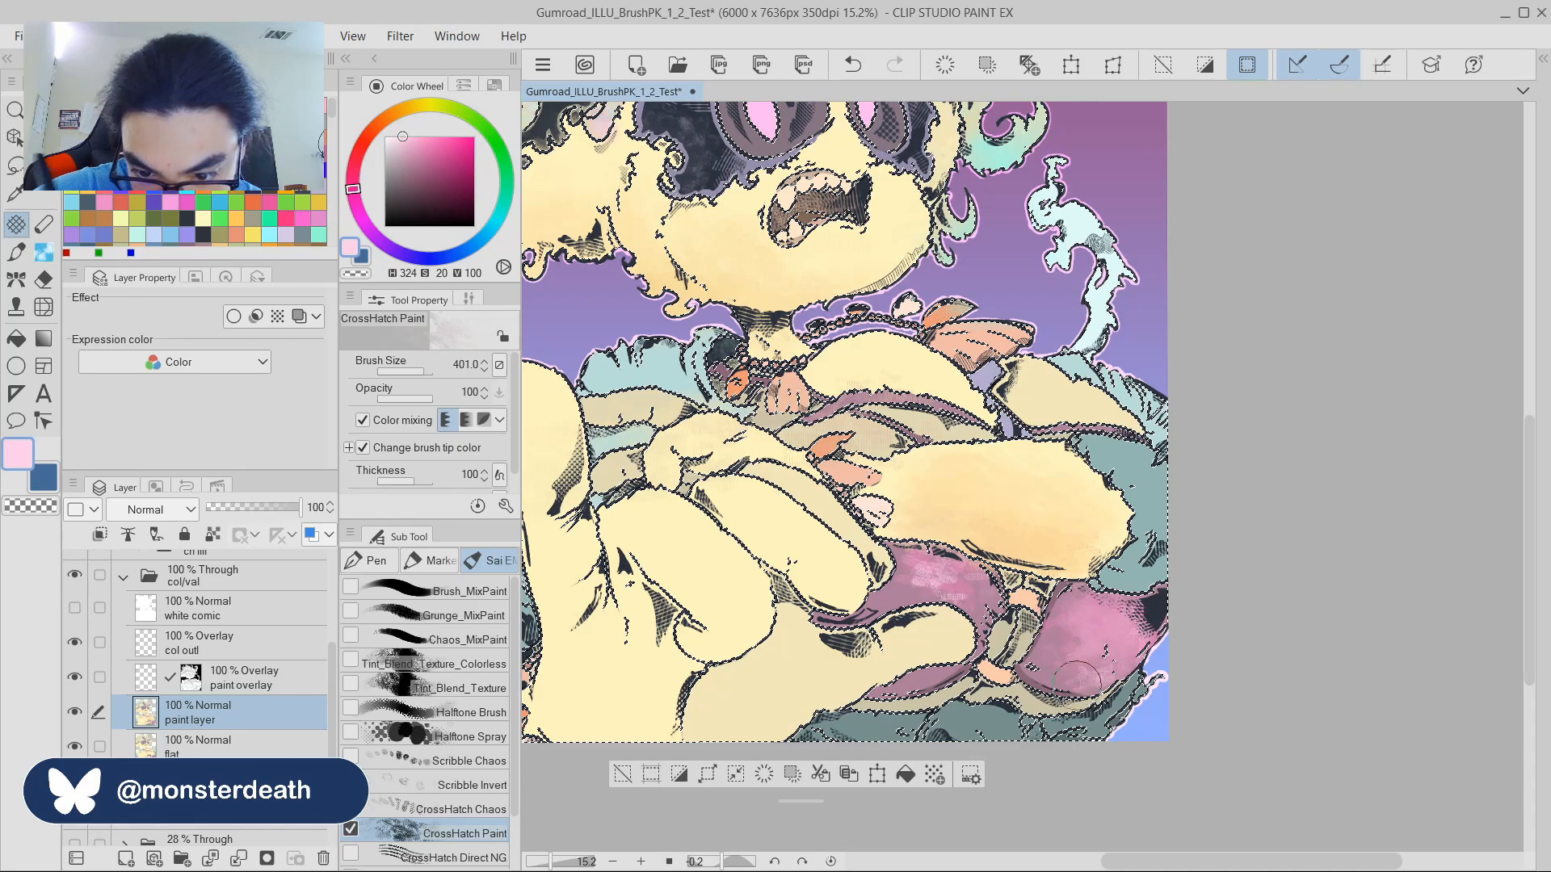
pyautogui.moveTo(925, 557)
pyautogui.mouseDown()
pyautogui.moveTo(905, 596)
pyautogui.moveTo(962, 566)
pyautogui.mouseUp()
pyautogui.scroll(-2, 1149, 460)
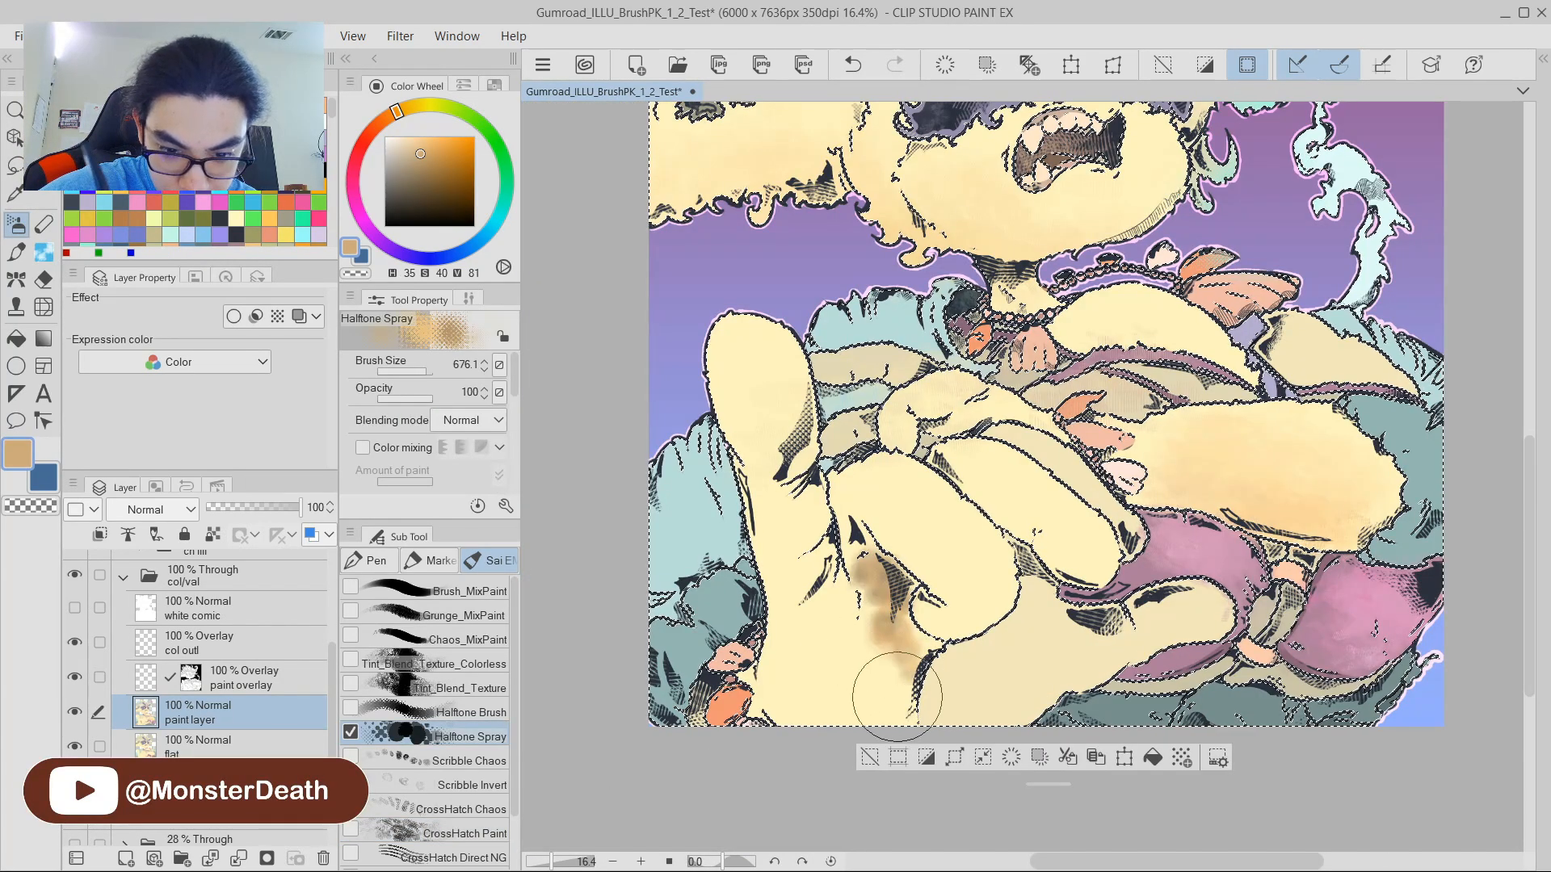
# Shade the palm below the curled fingers tan (H 35, S 40, V 81) using Halftone Spray at size 676.1 and Halftone Brush.
pyautogui.moveTo(896, 696)
pyautogui.mouseDown()
pyautogui.moveTo(868, 682)
pyautogui.moveTo(856, 696)
pyautogui.moveTo(879, 618)
pyautogui.mouseUp()
pyautogui.moveTo(1070, 516)
pyautogui.mouseDown()
pyautogui.moveTo(1084, 494)
pyautogui.moveTo(1047, 465)
pyautogui.mouseUp()
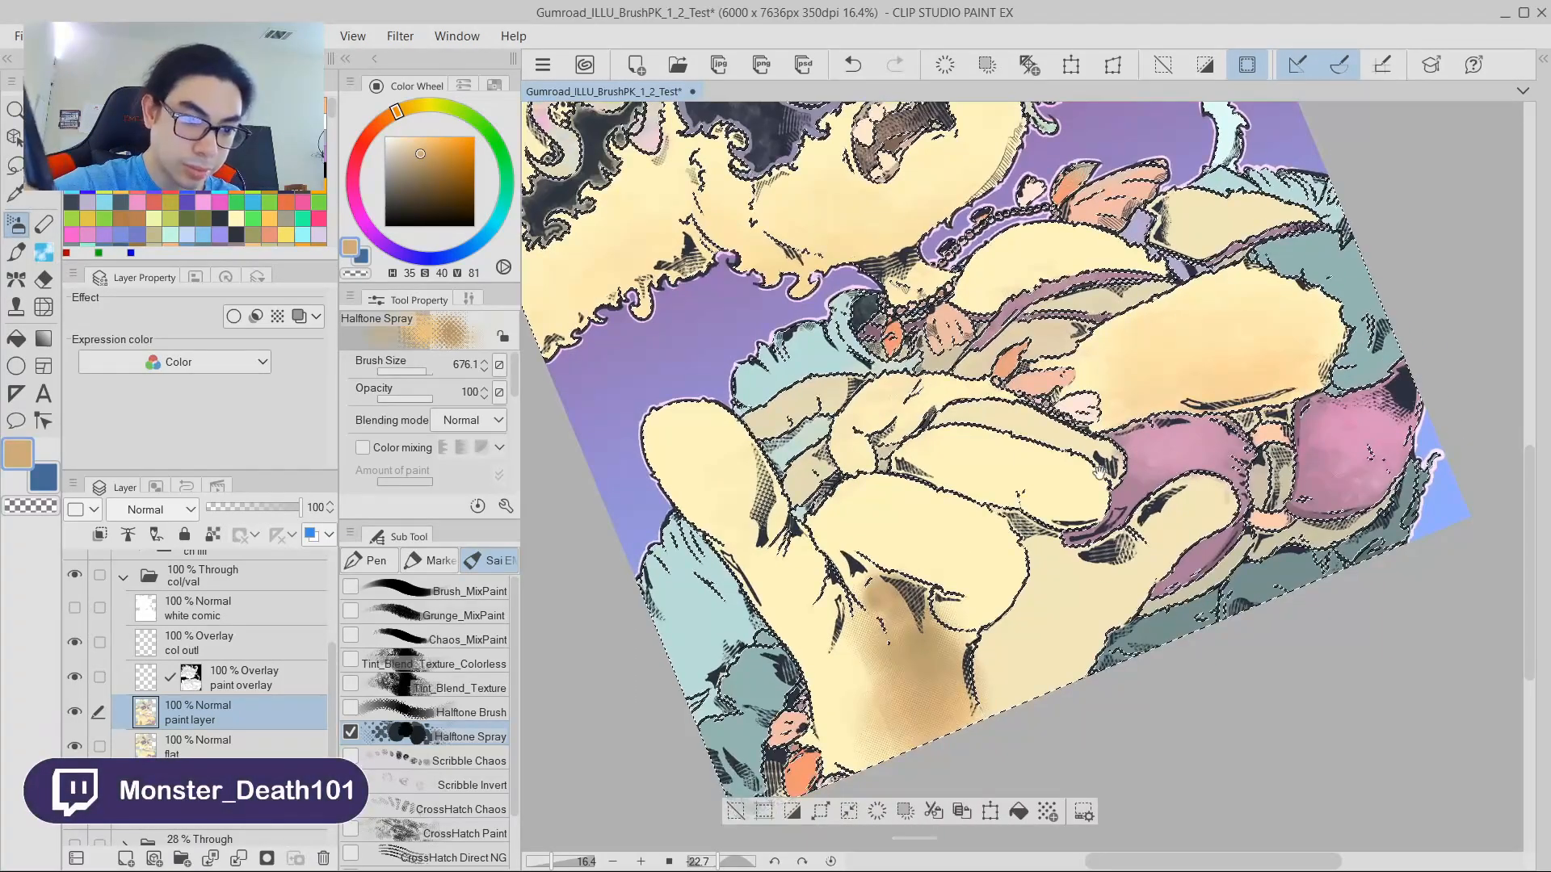
pyautogui.click(478, 711)
pyautogui.moveTo(890, 664)
pyautogui.mouseDown()
pyautogui.moveTo(895, 633)
pyautogui.moveTo(983, 768)
pyautogui.moveTo(911, 749)
pyautogui.mouseUp()
# Blend the tan shading across the palm and wrist with Scribble Chaos at size 514.4 and color mixing on.
pyautogui.click(475, 761)
pyautogui.moveTo(814, 577); pyautogui.dragTo(820, 620)
pyautogui.moveTo(836, 710)
pyautogui.mouseDown()
pyautogui.moveTo(852, 647)
pyautogui.moveTo(1097, 471)
pyautogui.moveTo(1063, 398)
pyautogui.moveTo(1072, 461)
pyautogui.moveTo(923, 594)
pyautogui.mouseUp()
pyautogui.moveTo(1037, 677); pyautogui.dragTo(832, 542)
pyautogui.moveTo(832, 542)
pyautogui.mouseDown()
pyautogui.moveTo(892, 645)
pyautogui.moveTo(925, 611)
pyautogui.moveTo(920, 638)
pyautogui.mouseUp()
pyautogui.moveTo(1045, 477)
pyautogui.mouseDown()
pyautogui.moveTo(1277, 341)
pyautogui.moveTo(1056, 361)
pyautogui.moveTo(1187, 412)
pyautogui.mouseUp()
pyautogui.moveTo(1216, 687)
pyautogui.mouseDown()
pyautogui.moveTo(1260, 525)
pyautogui.moveTo(1219, 331)
pyautogui.mouseUp()
pyautogui.moveTo(1211, 735); pyautogui.dragTo(1211, 501)
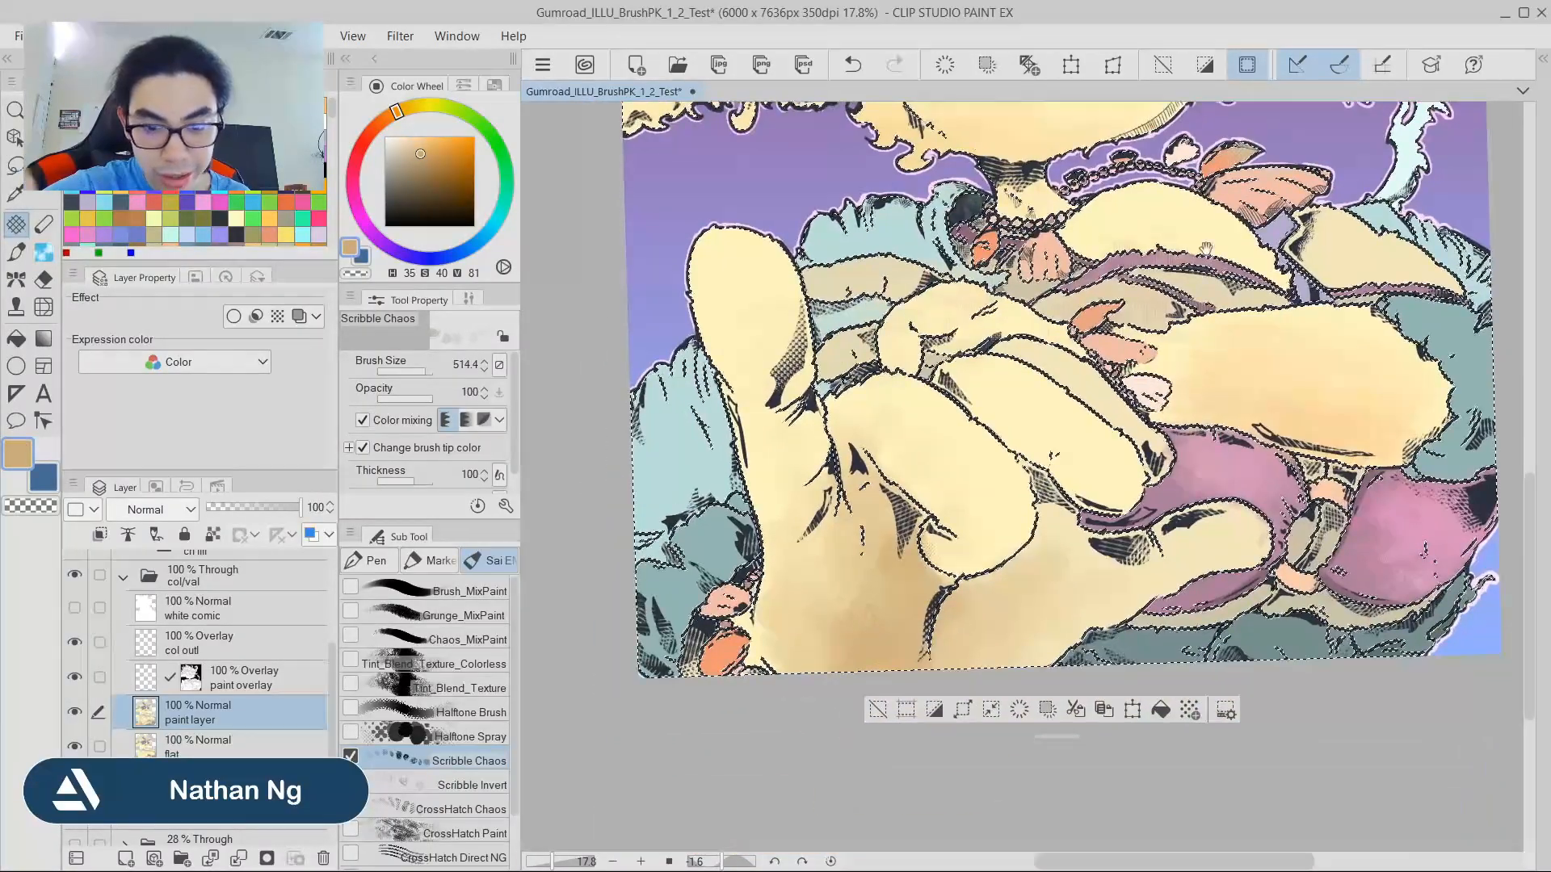
# Examine the blended shading on the hand, arm and face, close up and across the whole illustration.
pyautogui.moveTo(1004, 505); pyautogui.dragTo(1105, 448)
pyautogui.moveTo(1352, 523); pyautogui.dragTo(1137, 293)
pyautogui.moveTo(1184, 355); pyautogui.dragTo(1010, 364)
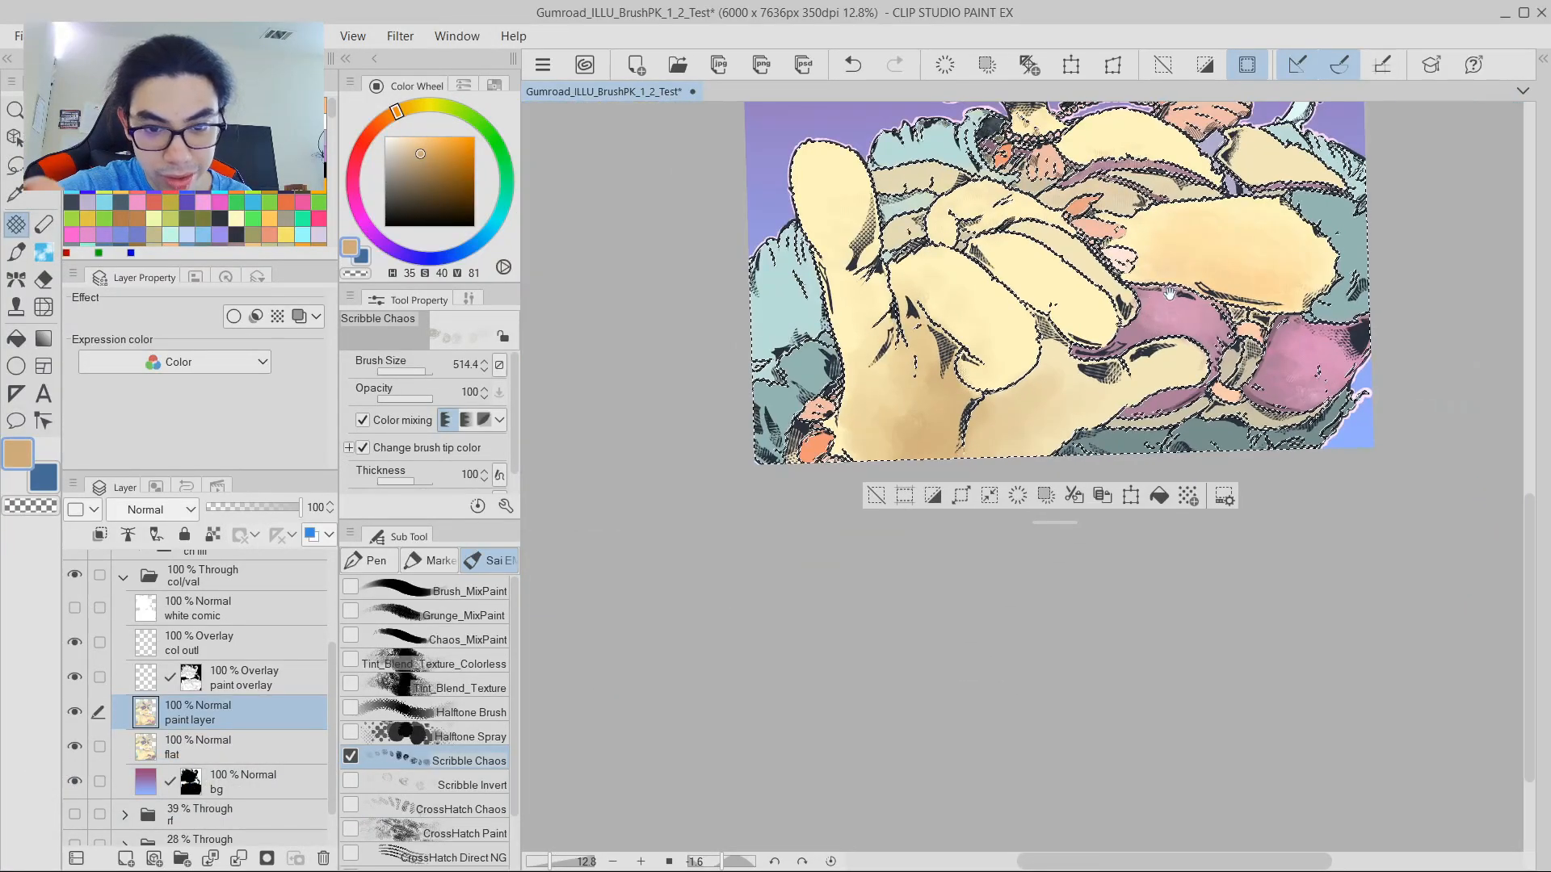
pyautogui.moveTo(1147, 288); pyautogui.dragTo(1142, 415)
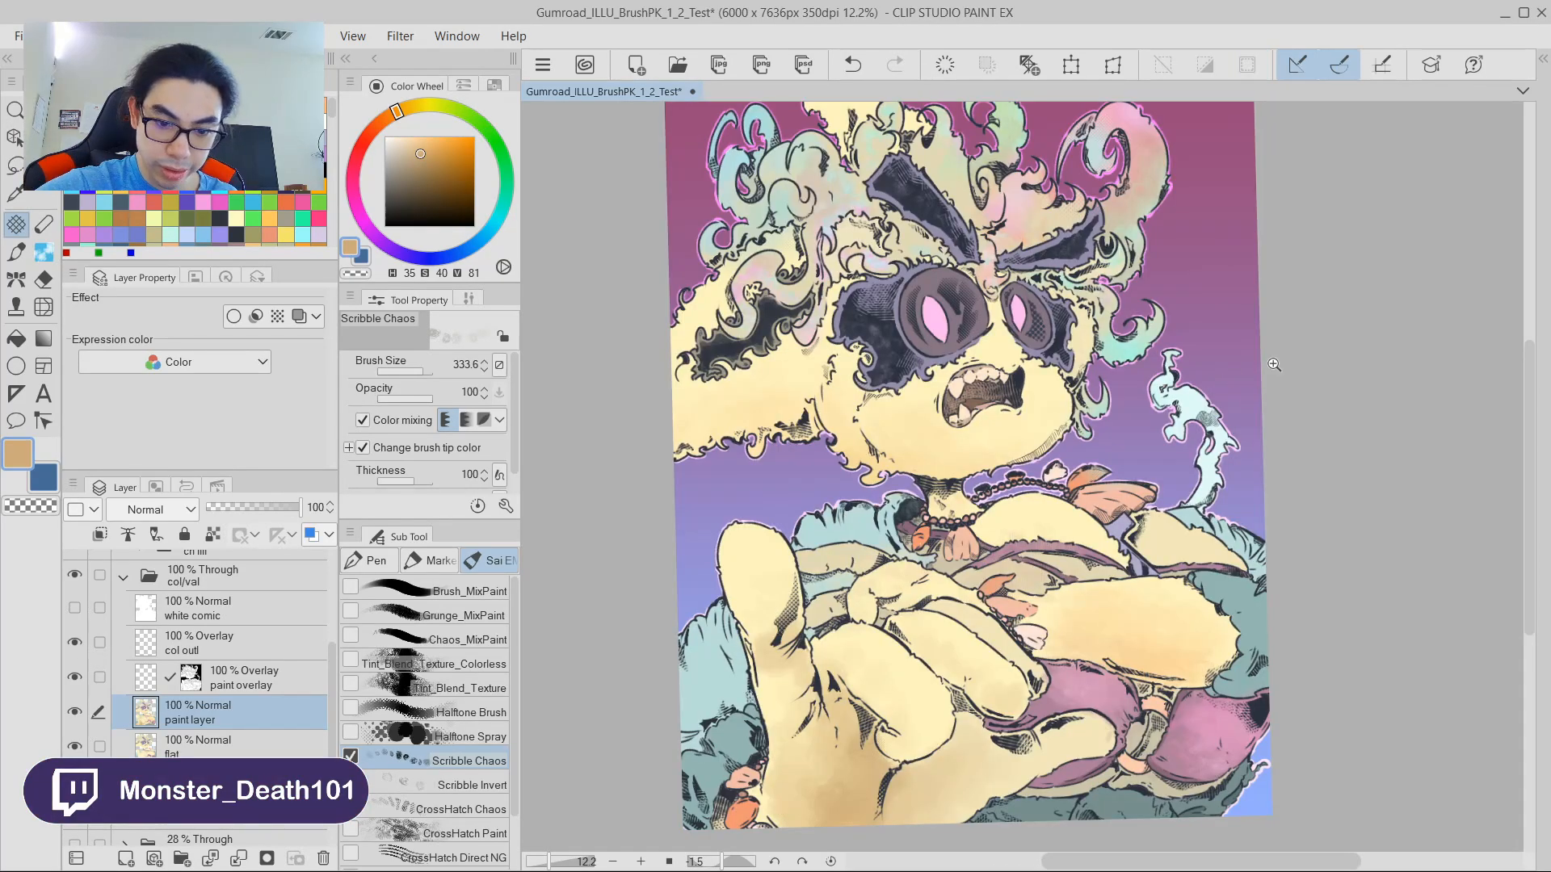
pyautogui.scroll(-3, 1150, 398)
pyautogui.moveTo(1272, 343)
pyautogui.mouseDown()
pyautogui.moveTo(1284, 308)
pyautogui.moveTo(1270, 332)
pyautogui.mouseUp()
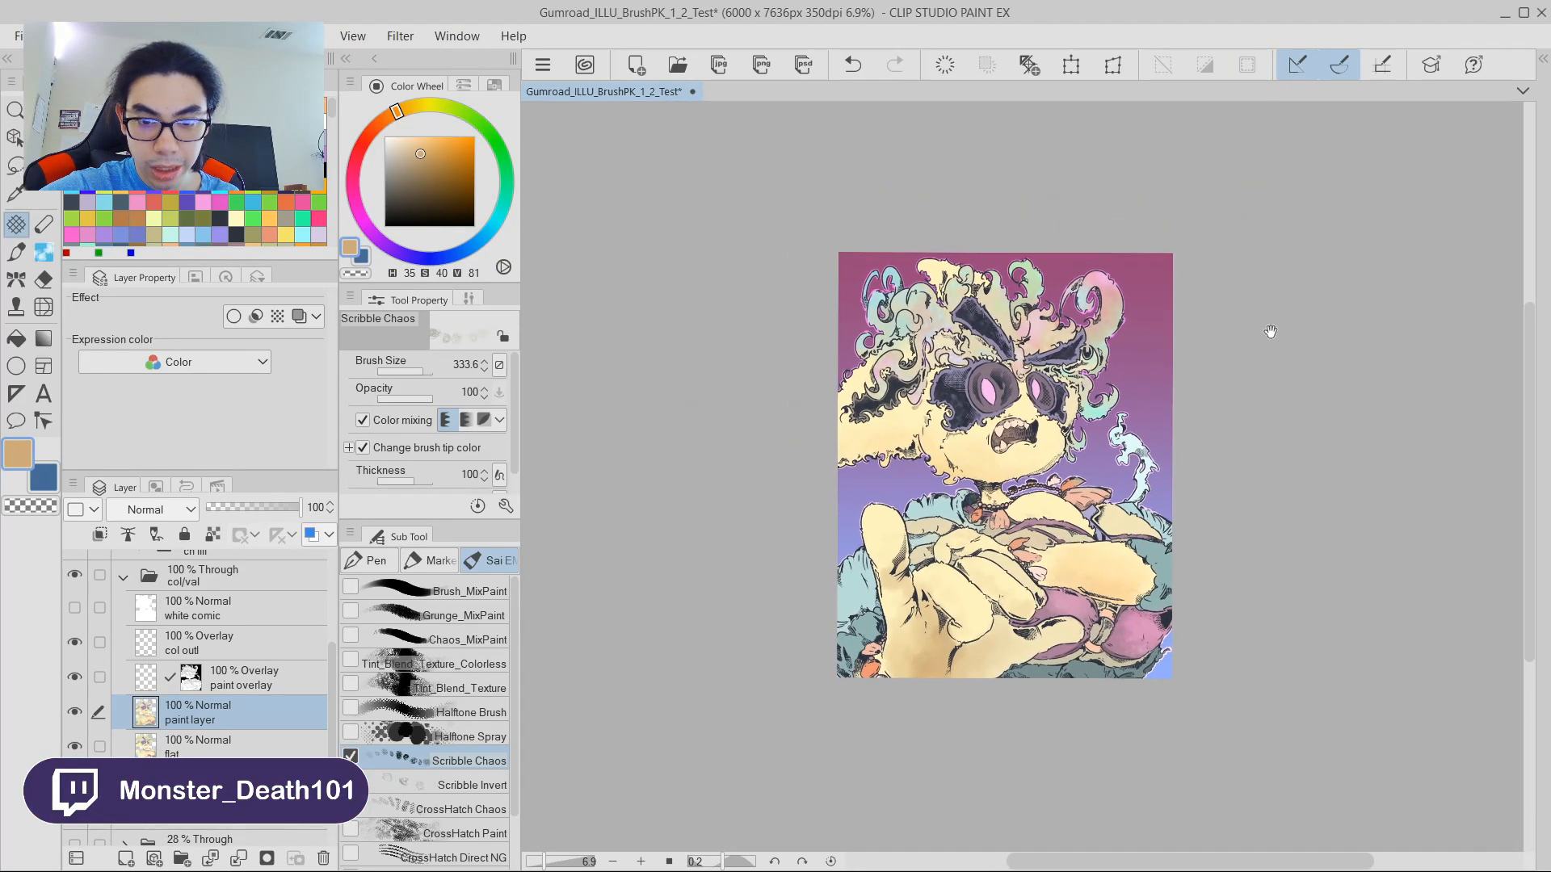
pyautogui.scroll(5, 1263, 337)
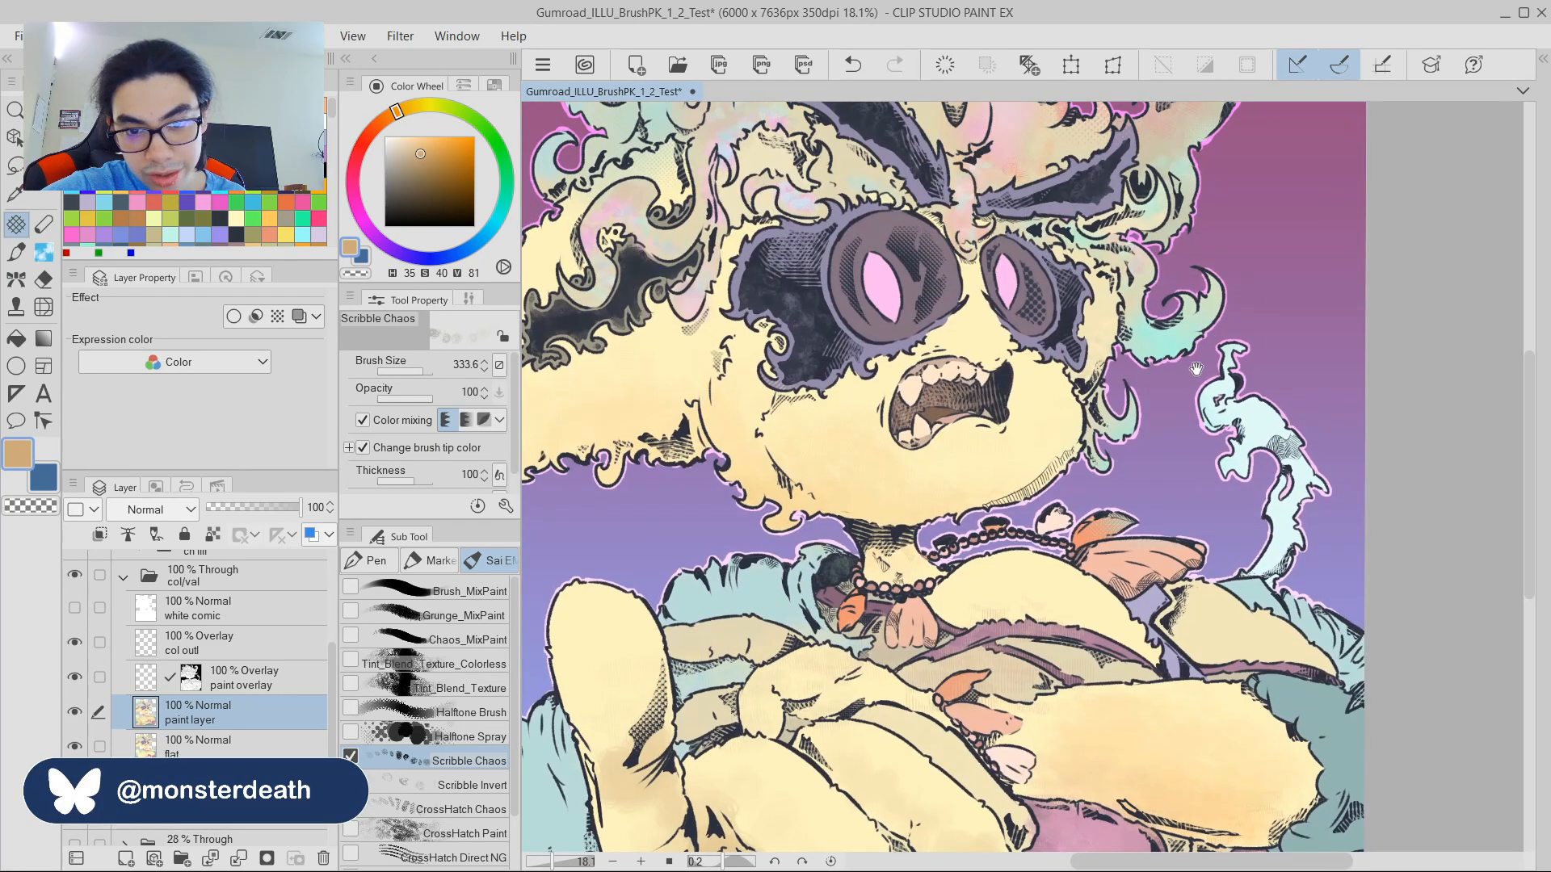
pyautogui.moveTo(1177, 339); pyautogui.dragTo(1265, 428)
pyautogui.moveTo(1244, 302); pyautogui.dragTo(1195, 343)
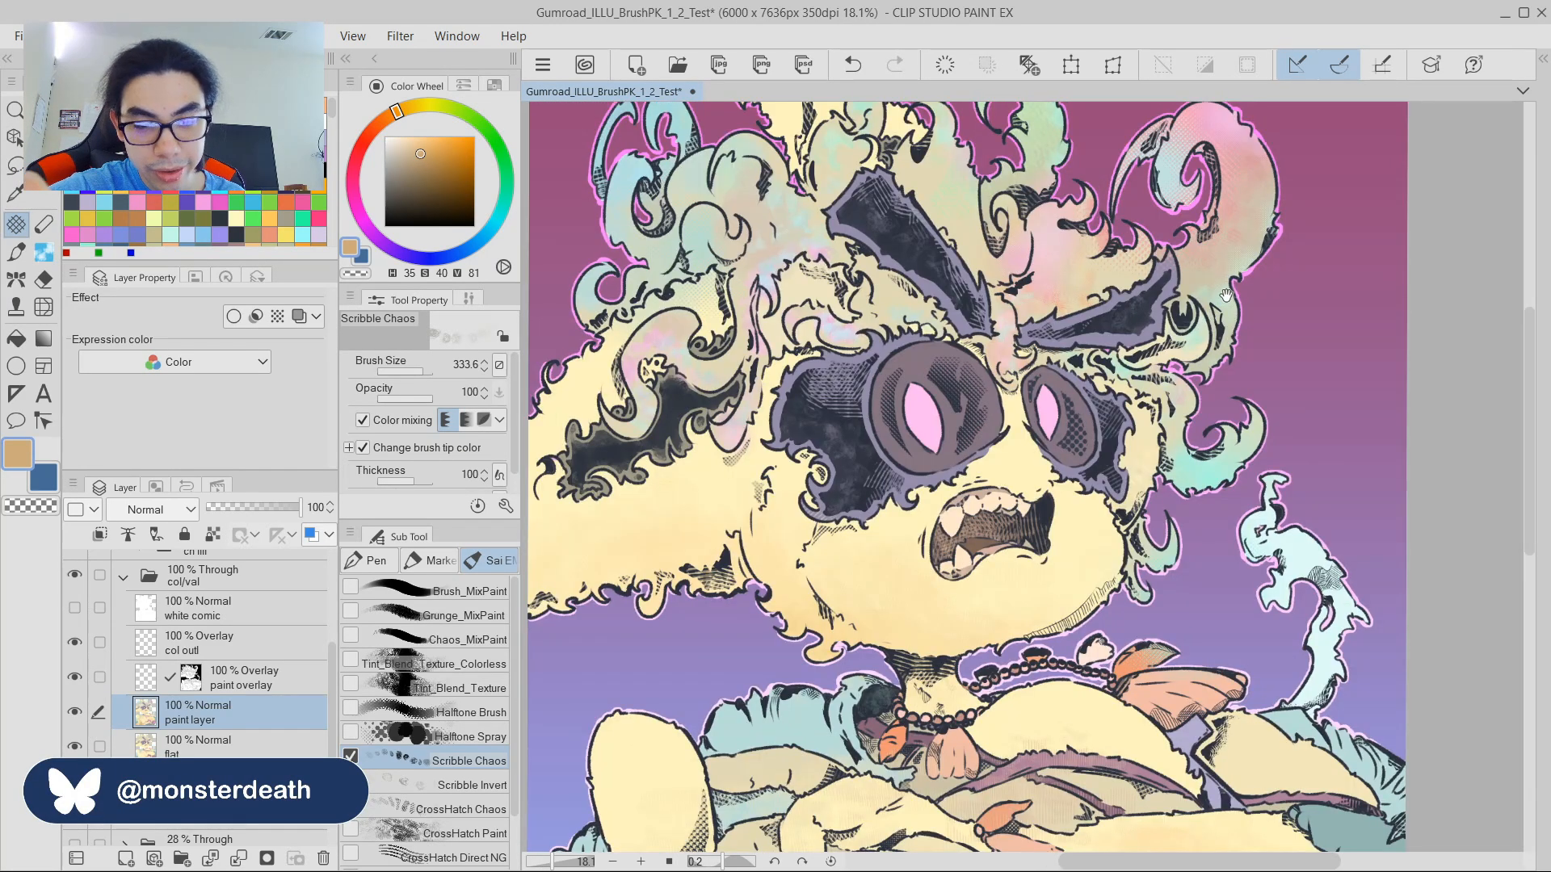
# Lasso the lens of the creature's larger eye, leaving the pink slit pupil out of the selection.
pyautogui.scroll(2, 1038, 367)
pyautogui.moveTo(1077, 384); pyautogui.dragTo(1162, 433)
pyautogui.press('m')
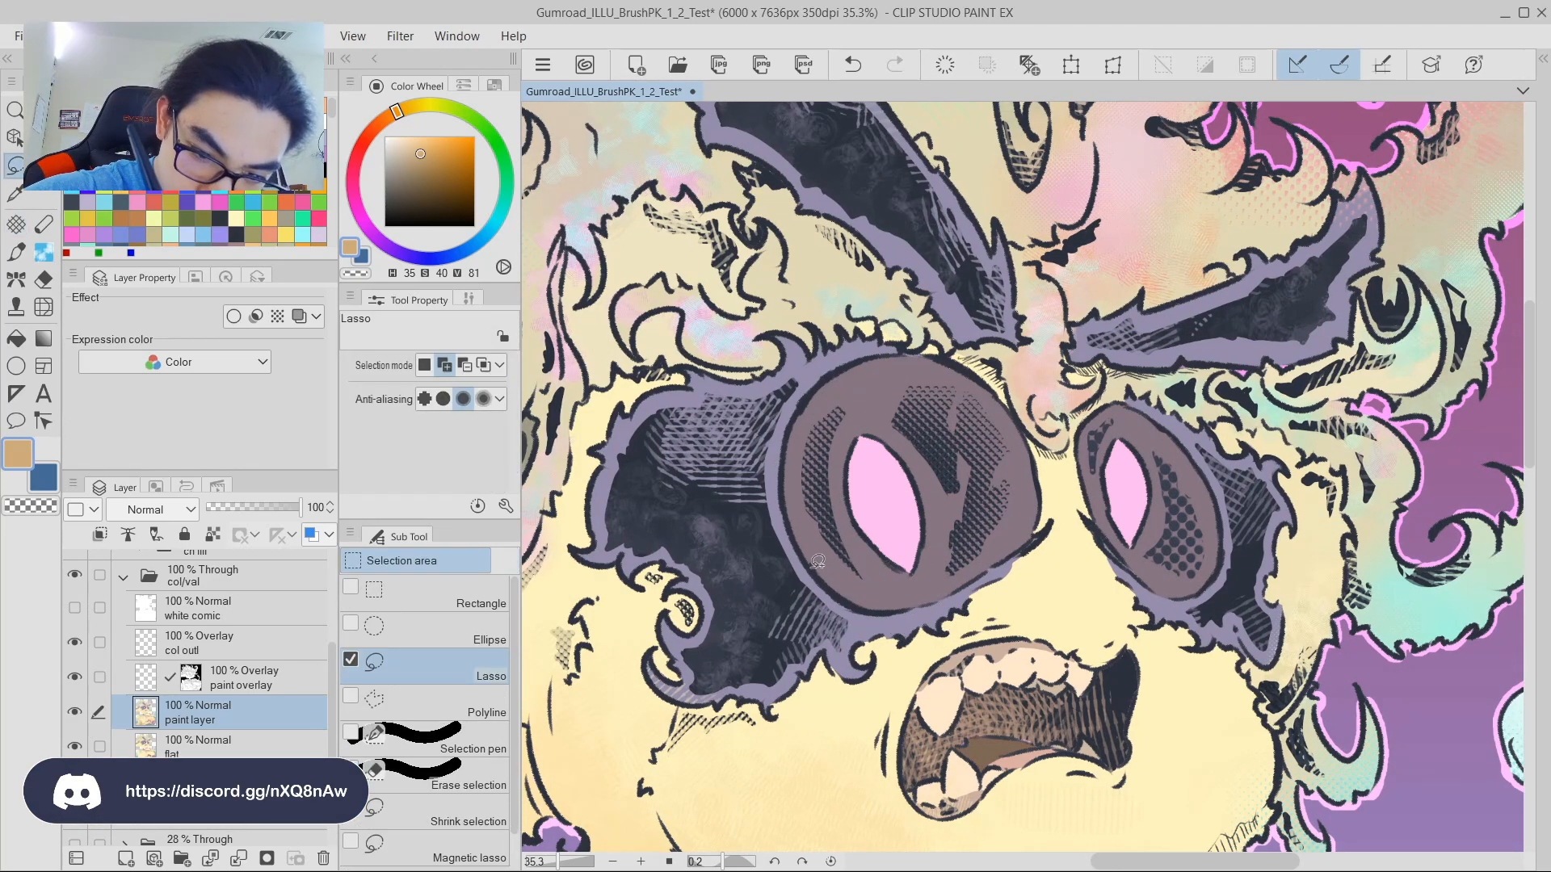
pyautogui.moveTo(809, 556); pyautogui.dragTo(900, 547)
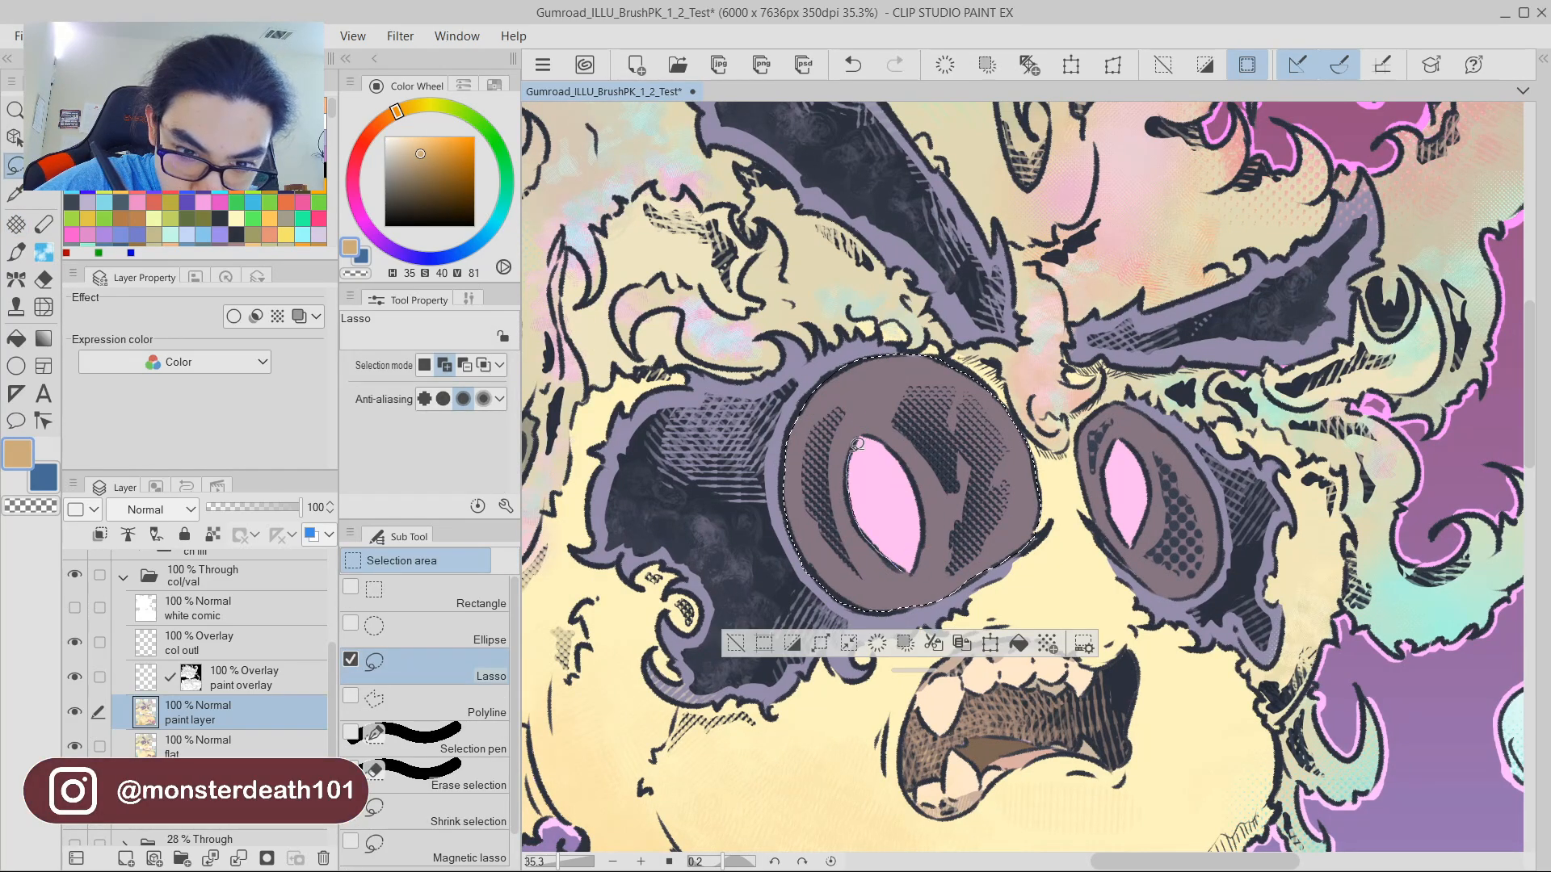
pyautogui.scroll(-2, 1125, 348)
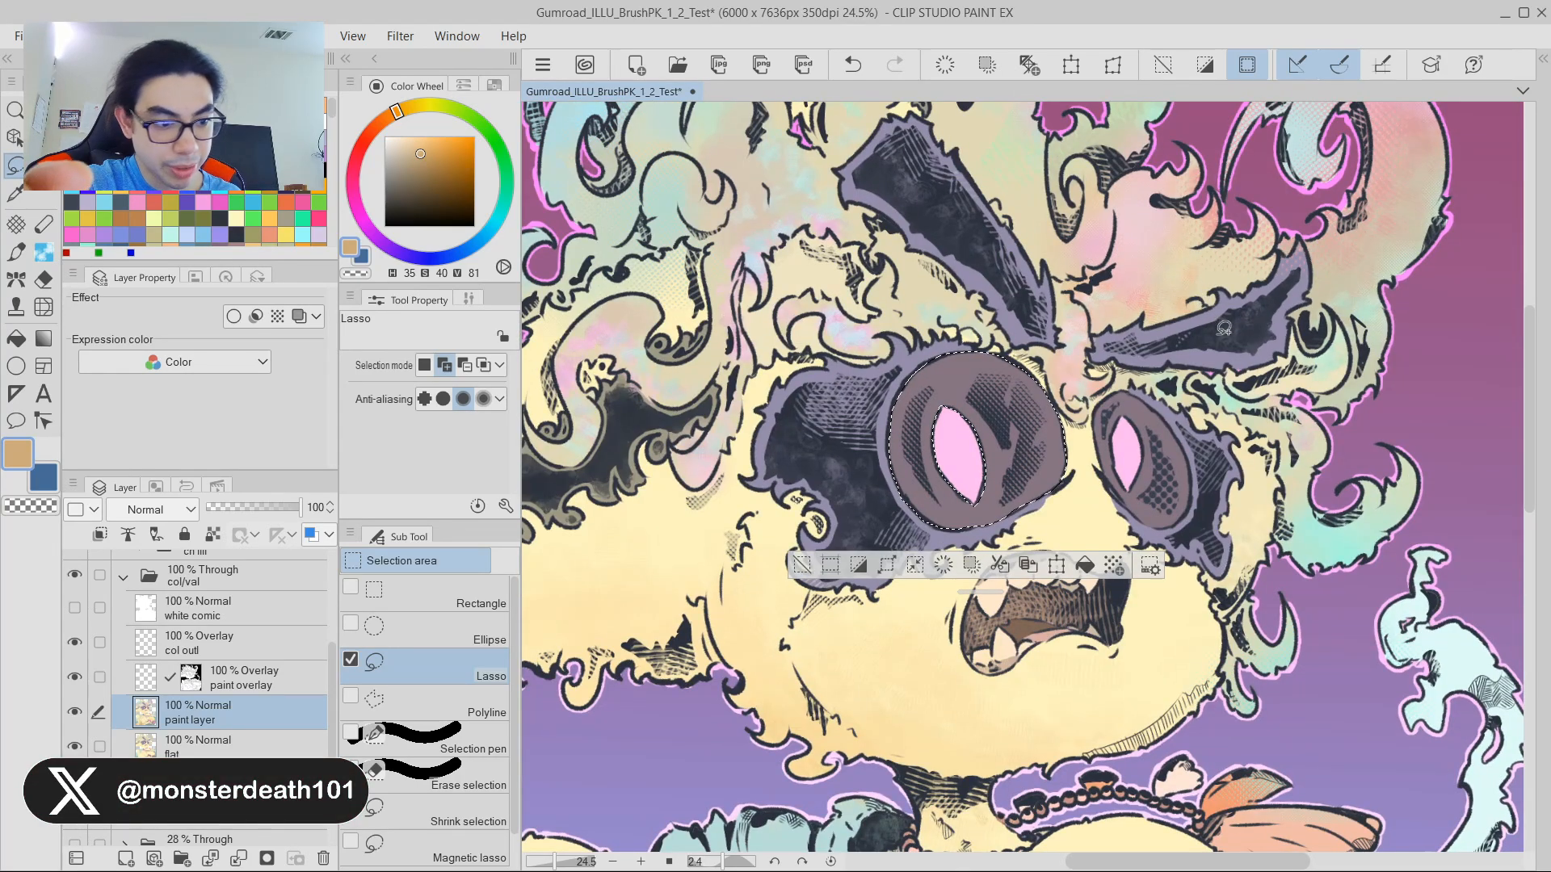
# Shade the selected lens with Halftone Brush at size 780.6 in pink (H 312, S 59, V 93) and rosy pink (H 336), and deselect.
pyautogui.press('b')
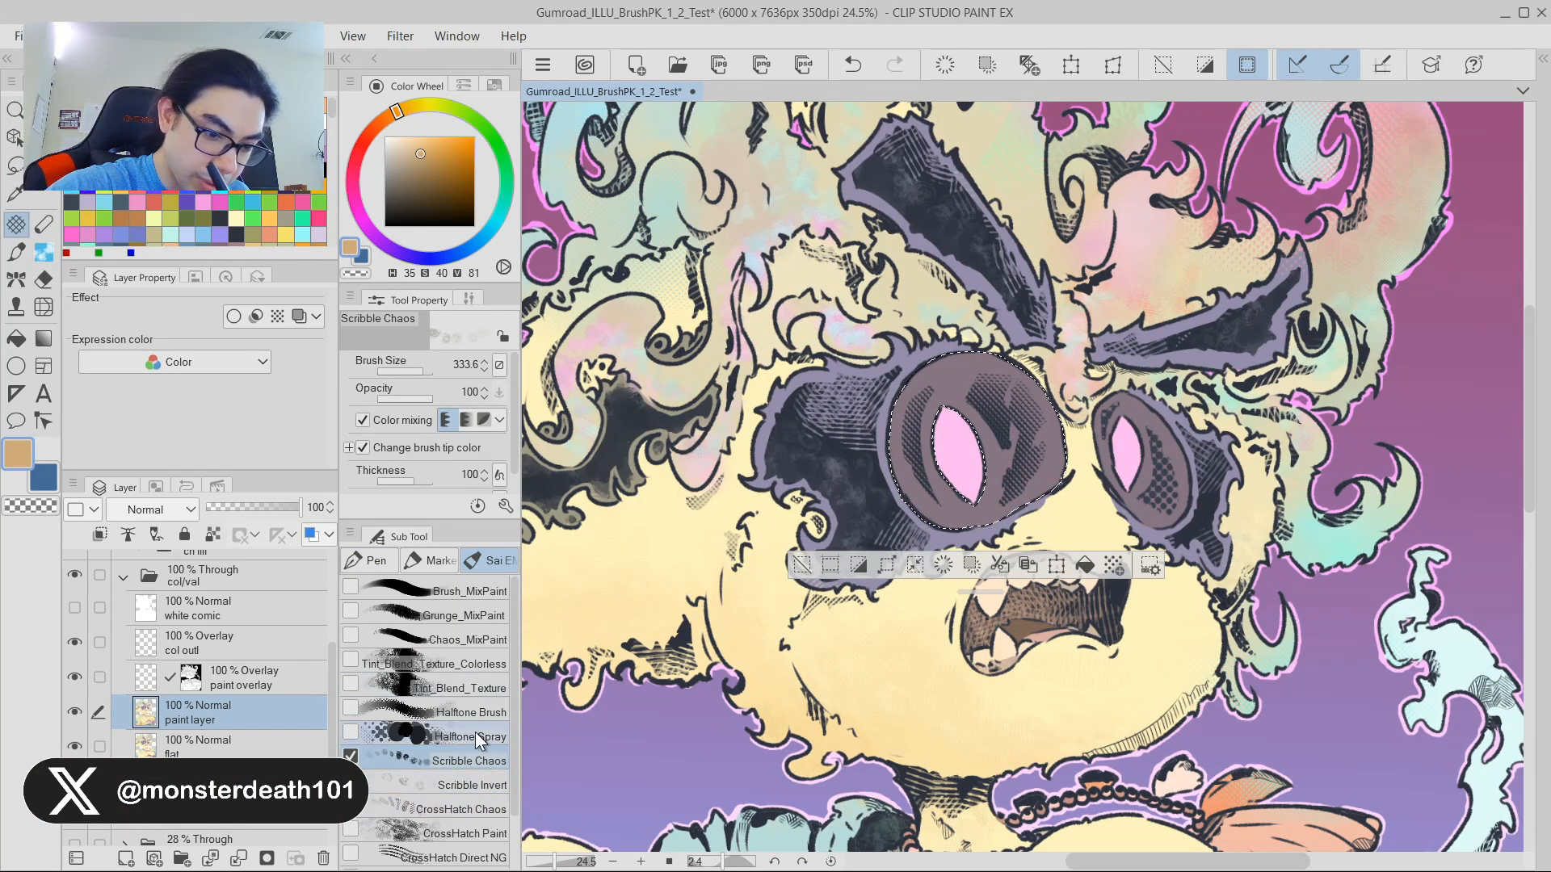
pyautogui.click(469, 712)
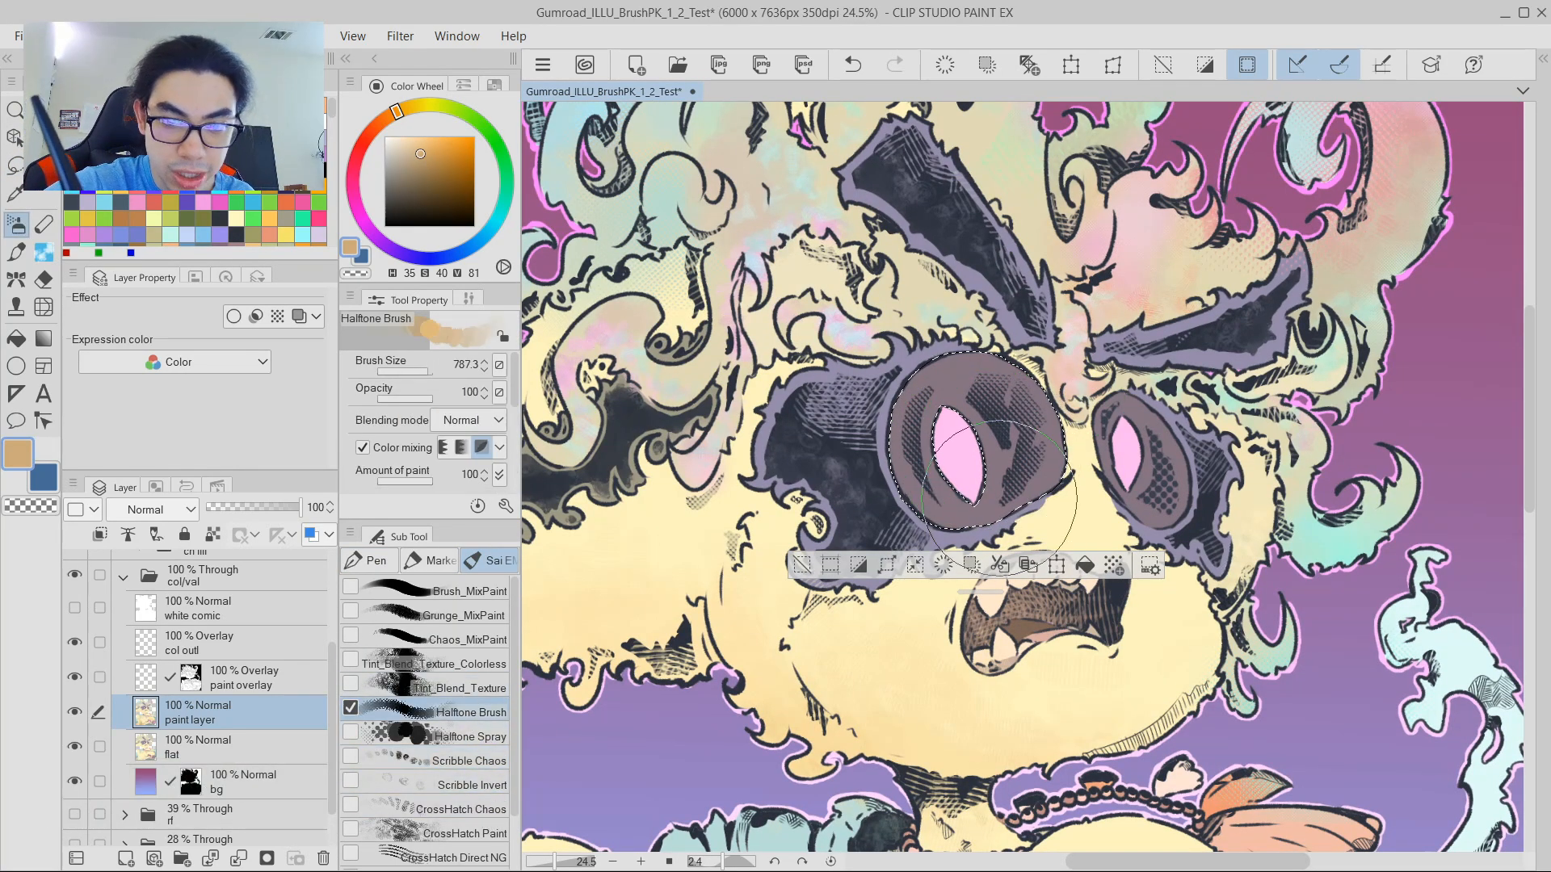
pyautogui.keyDown('ctrl'); pyautogui.keyDown('alt'); pyautogui.moveTo(906, 389); pyautogui.dragTo(989, 469); pyautogui.keyUp('alt'); pyautogui.keyUp('ctrl')
pyautogui.keyDown('alt'); pyautogui.click(955, 371); pyautogui.keyUp('alt')
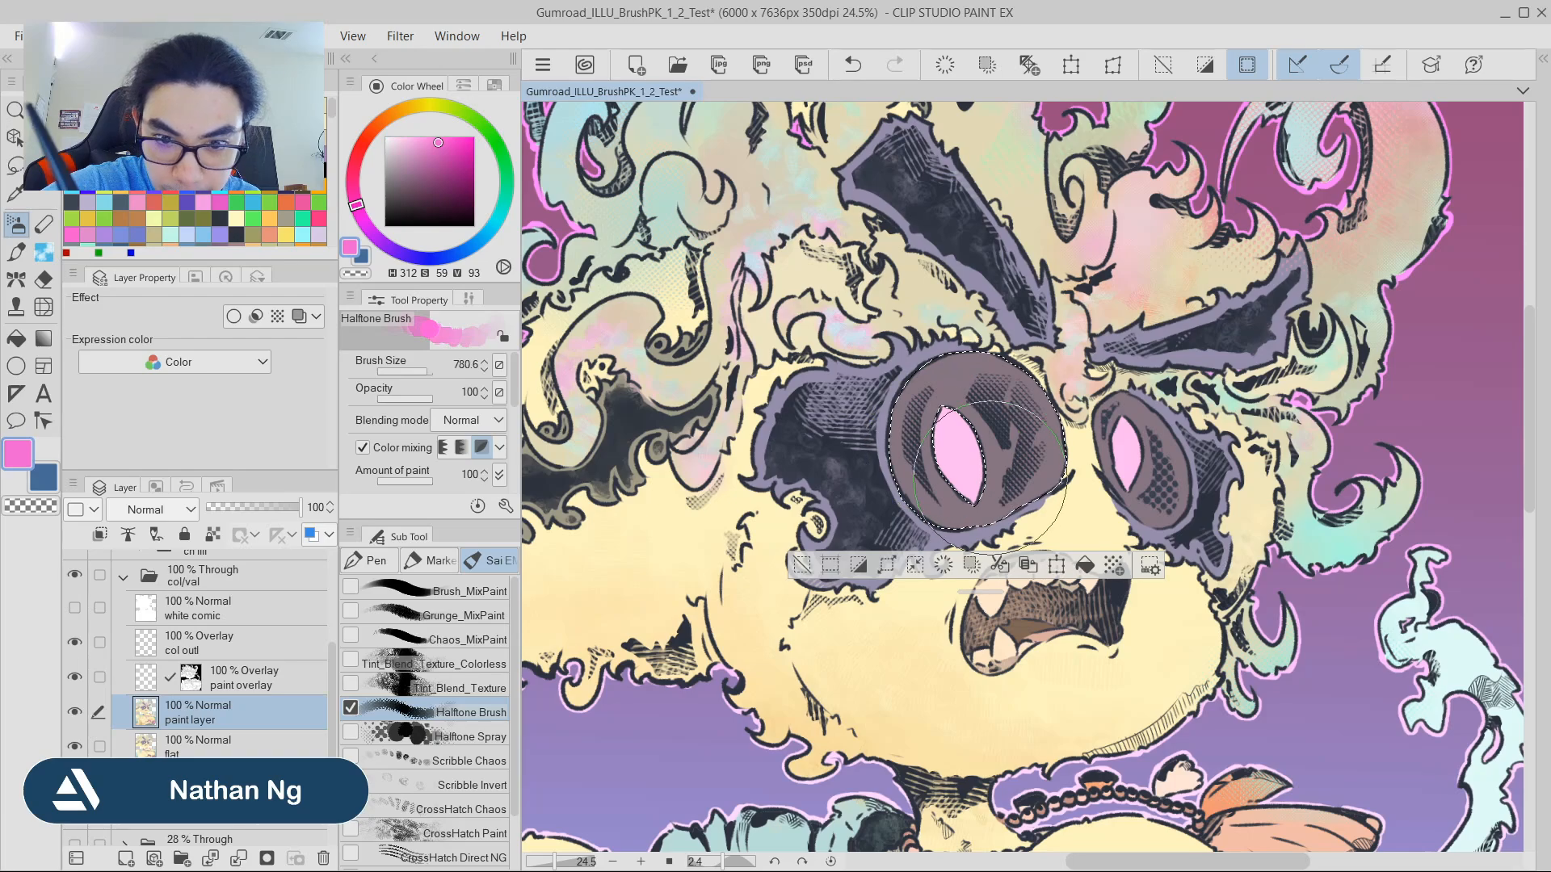
pyautogui.moveTo(990, 477)
pyautogui.mouseDown()
pyautogui.moveTo(969, 440)
pyautogui.moveTo(1019, 422)
pyautogui.mouseUp()
pyautogui.moveTo(1173, 309); pyautogui.dragTo(1064, 267)
pyautogui.hotkey('ctrl', 'z')
pyautogui.moveTo(853, 455); pyautogui.dragTo(848, 446)
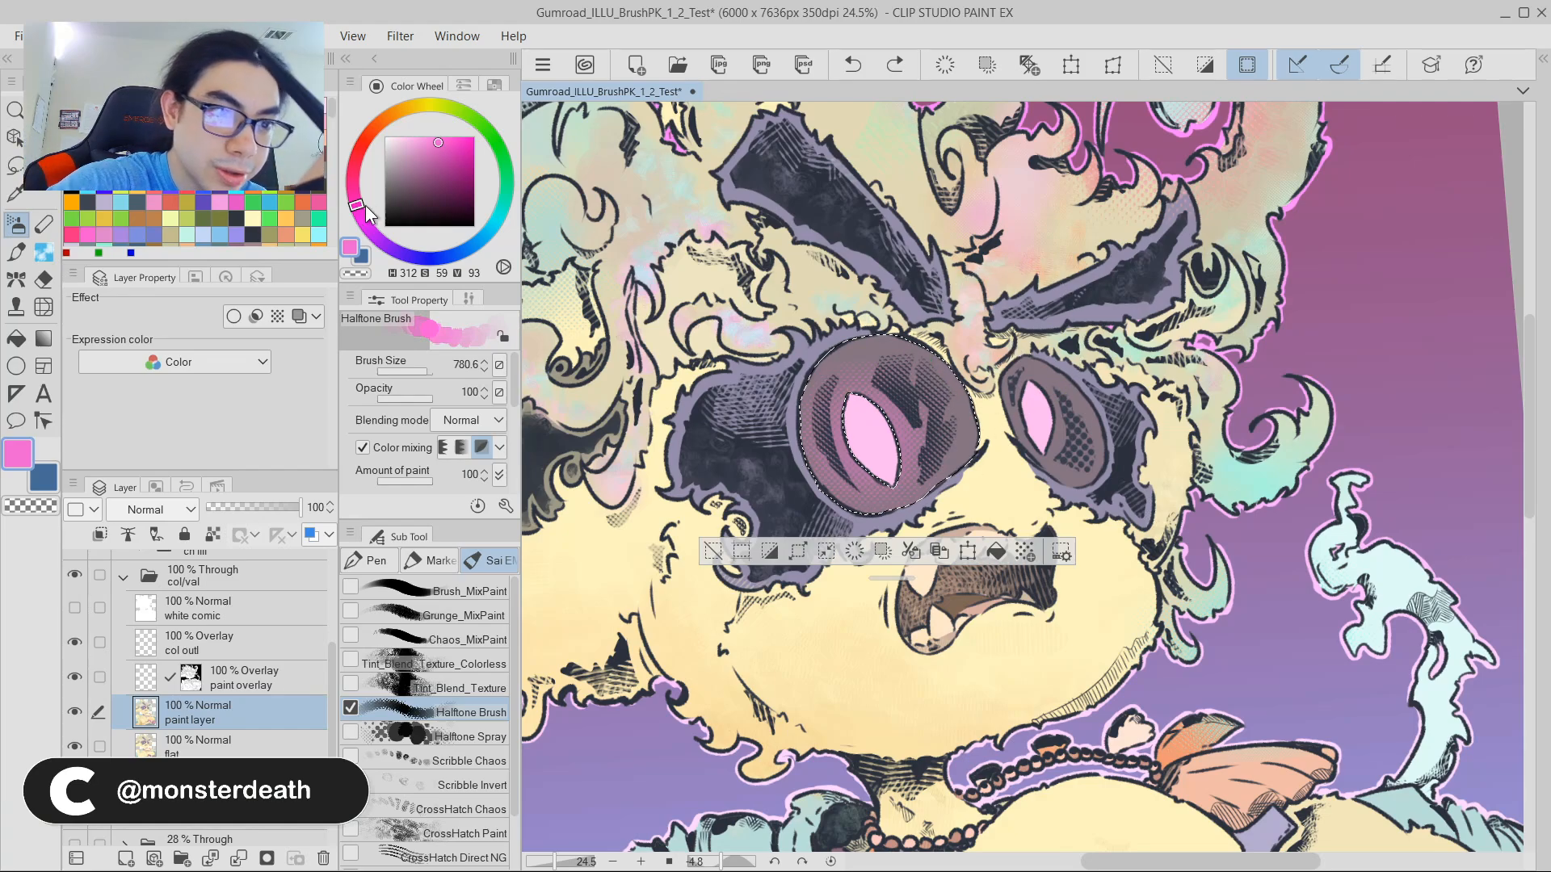
pyautogui.moveTo(372, 214); pyautogui.dragTo(353, 173)
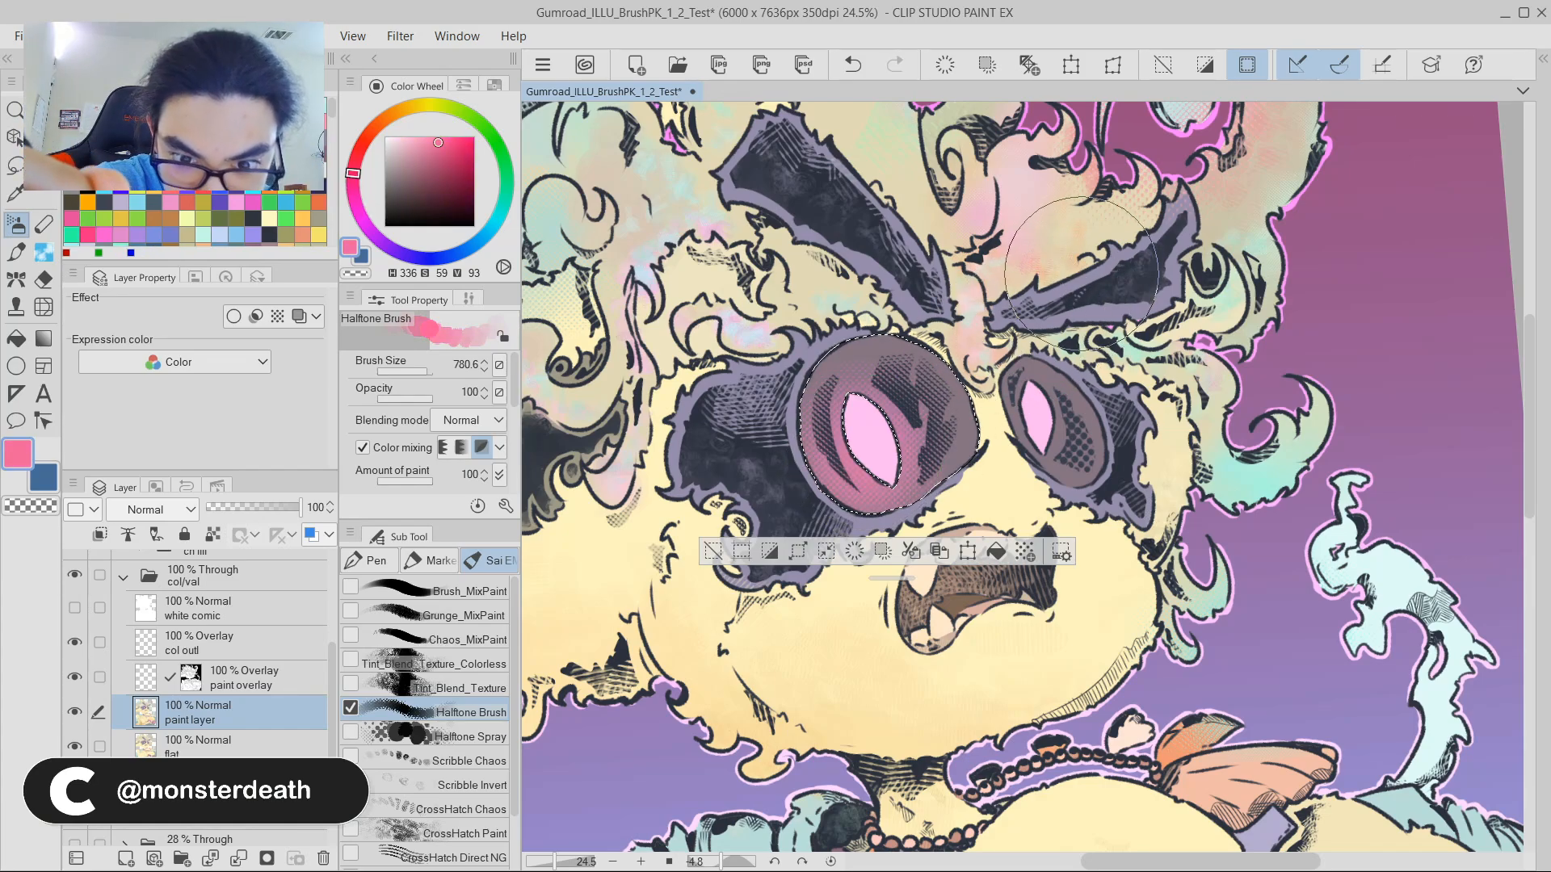
pyautogui.hotkey('ctrl', 'd')
# Check the values in greyscale with the b&w check layer, comparing with the paint layer hidden and shown, and return to colour.
pyautogui.scroll(-3, 1082, 273)
pyautogui.scroll(4, 108, 673)
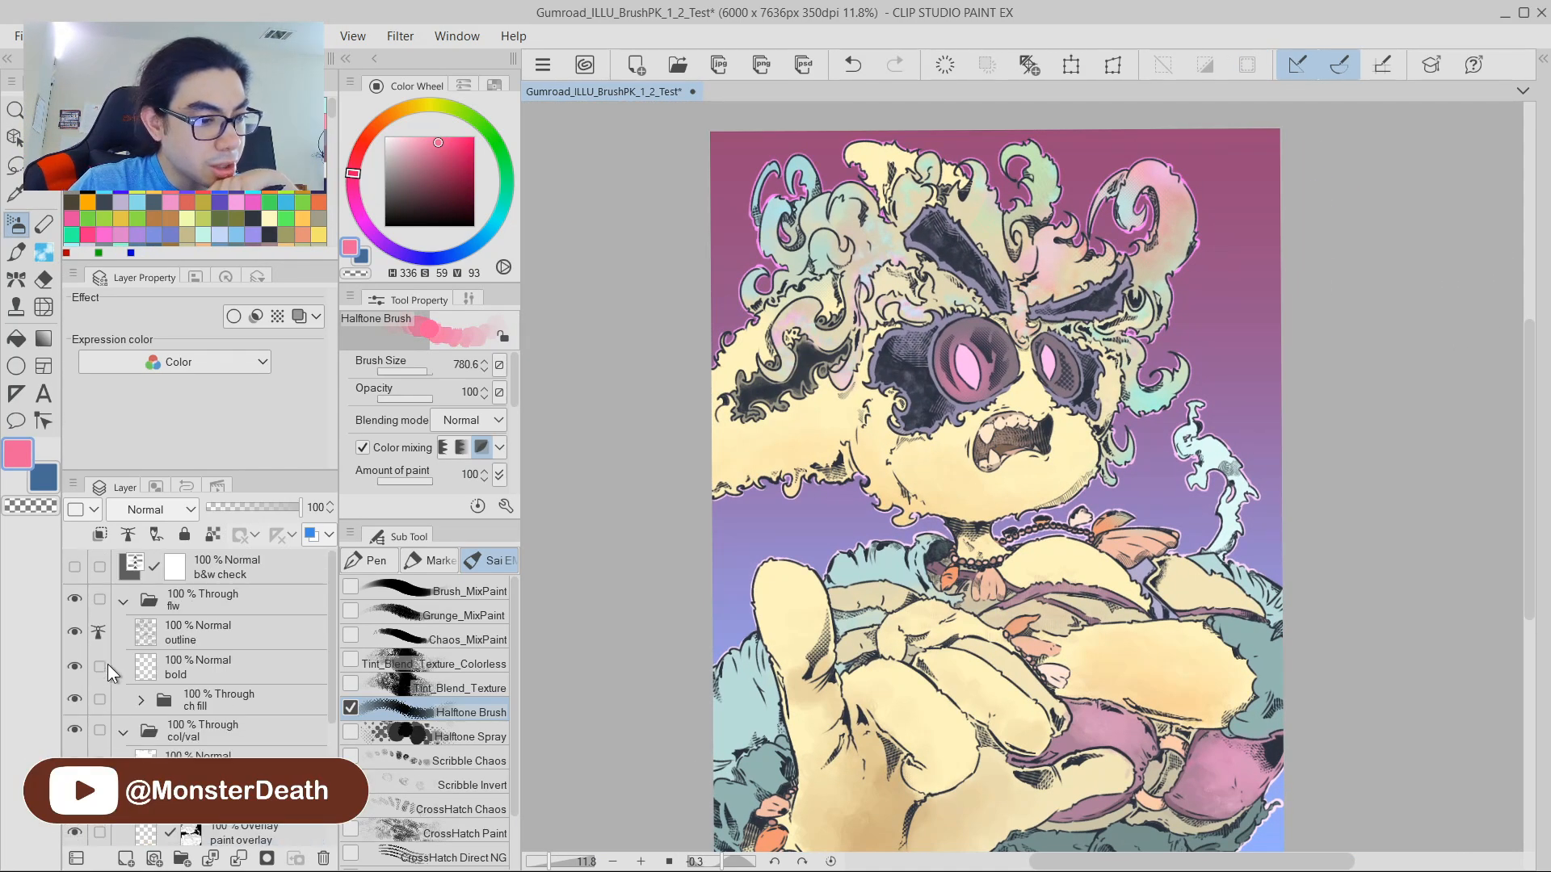
pyautogui.click(74, 567)
pyautogui.scroll(3, 968, 358)
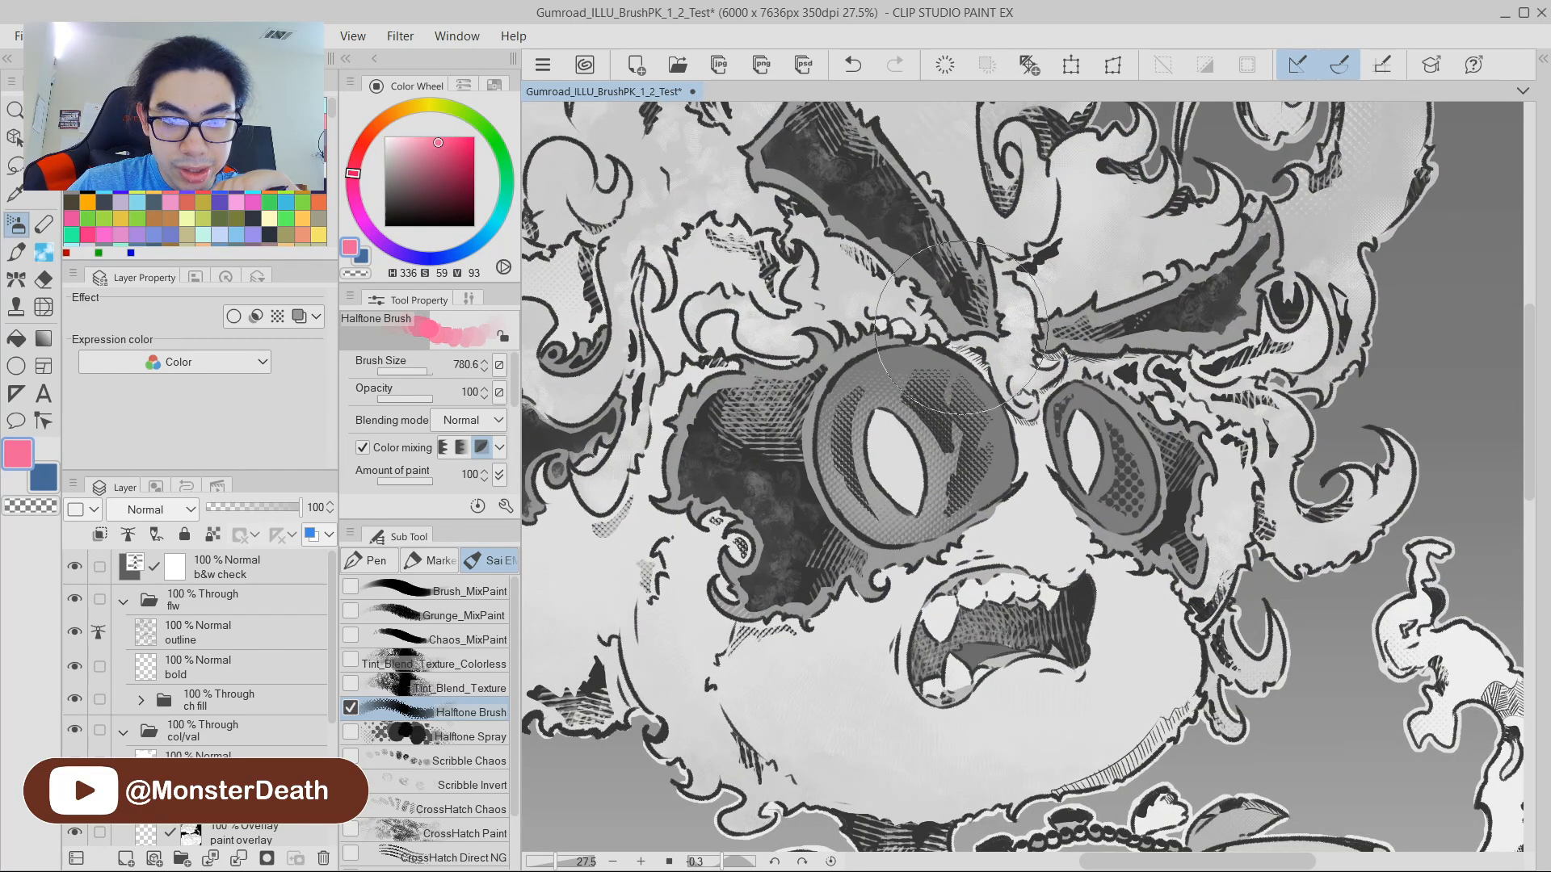
pyautogui.scroll(-2, 895, 427)
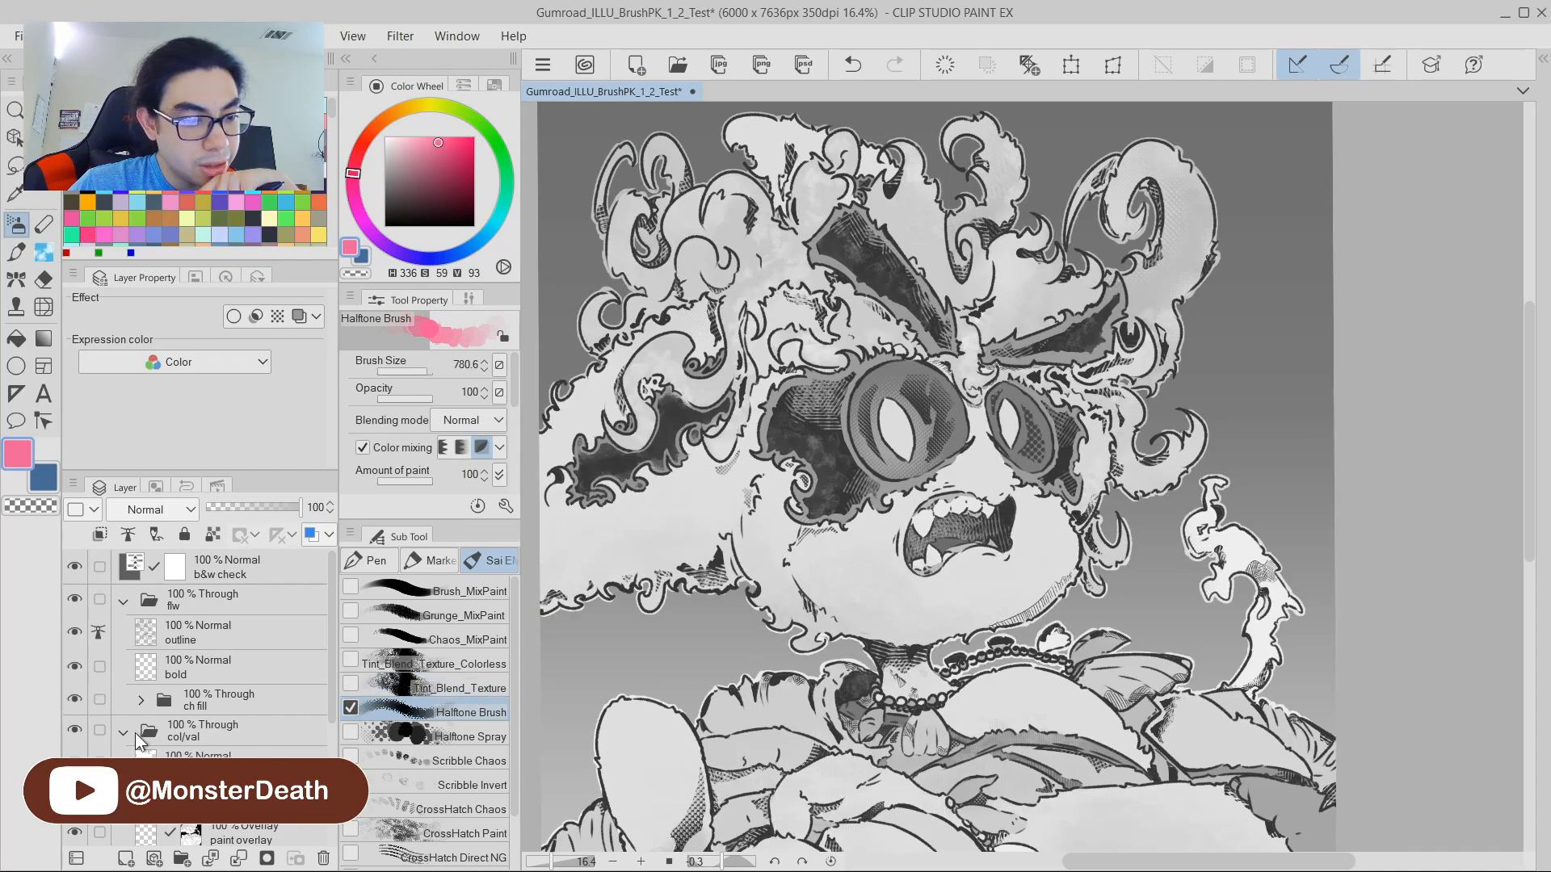
pyautogui.scroll(-3, 134, 733)
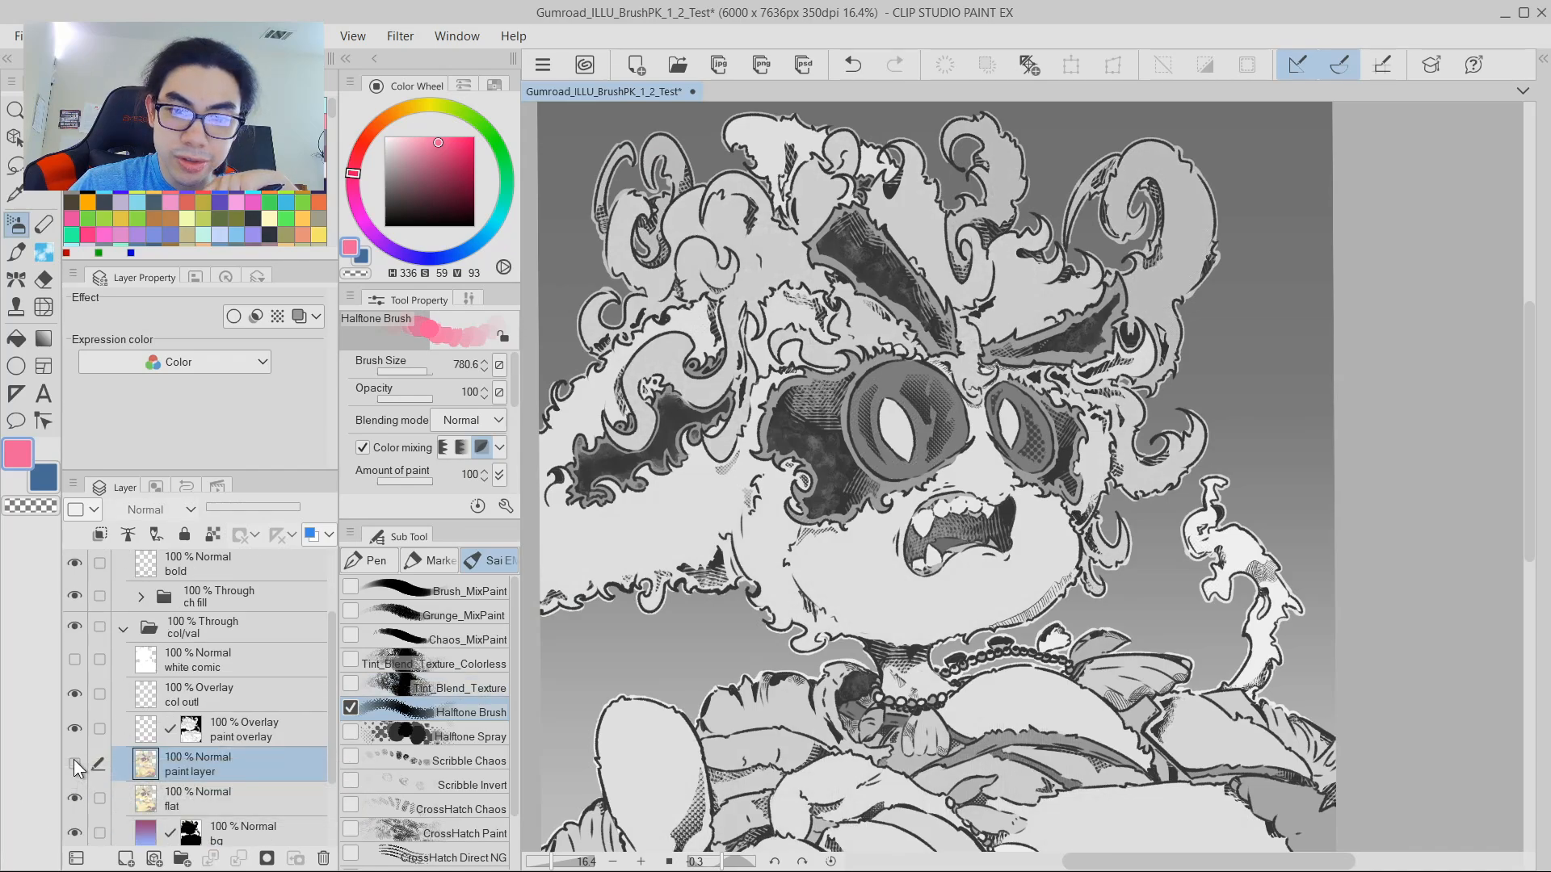
pyautogui.click(74, 563)
pyautogui.scroll(3, 71, 556)
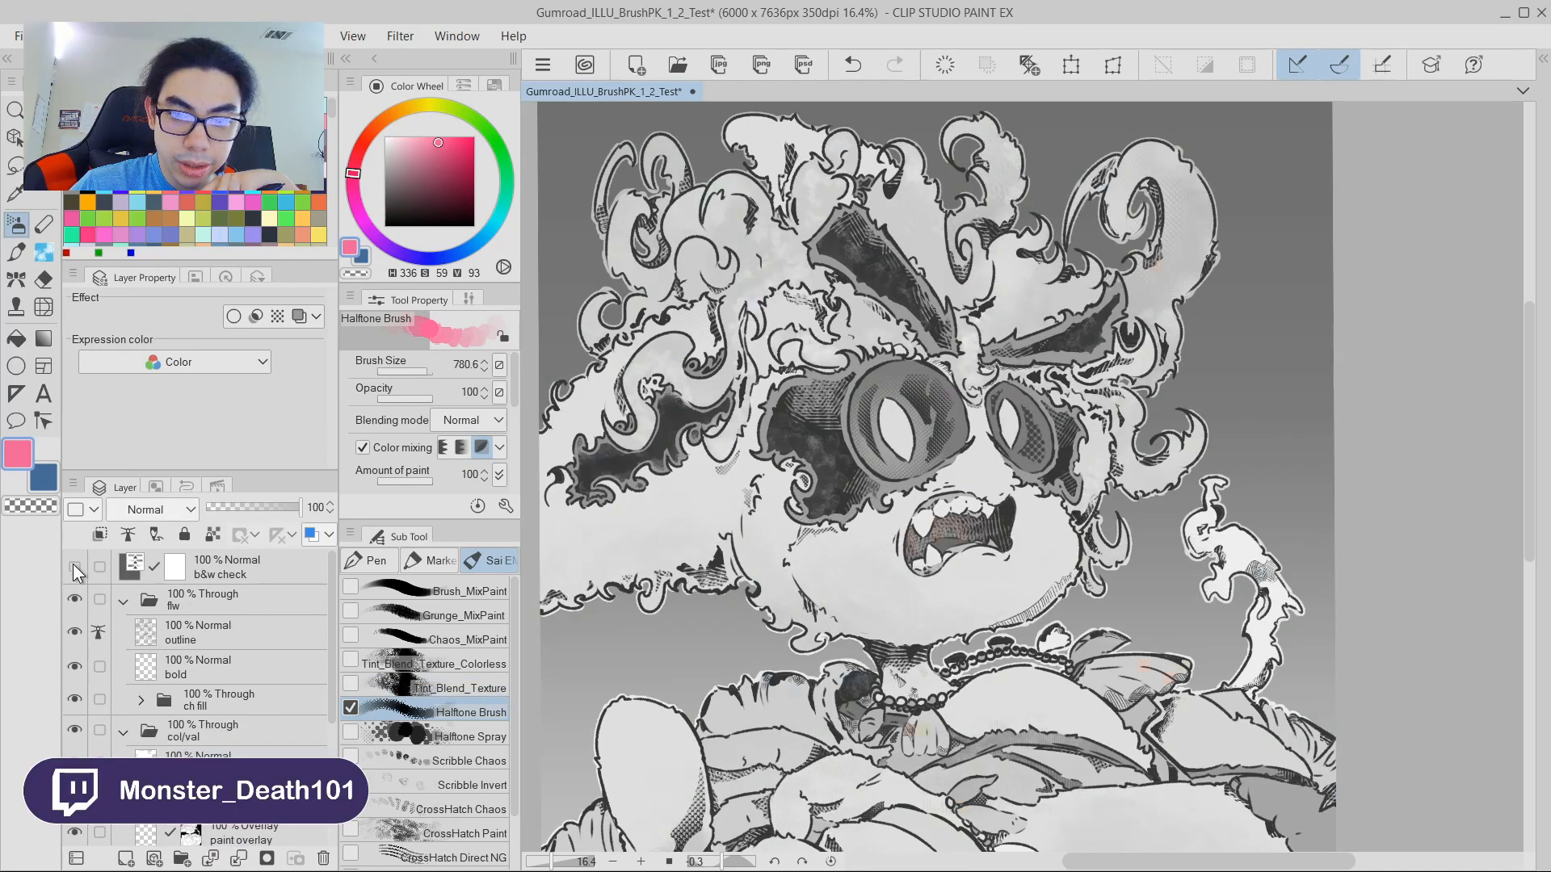
pyautogui.click(73, 563)
# Review the pink lens against the whole illustration and compare the artwork with the paint layer hidden and shown.
pyautogui.scroll(-2, 1094, 308)
pyautogui.scroll(-2, 866, 383)
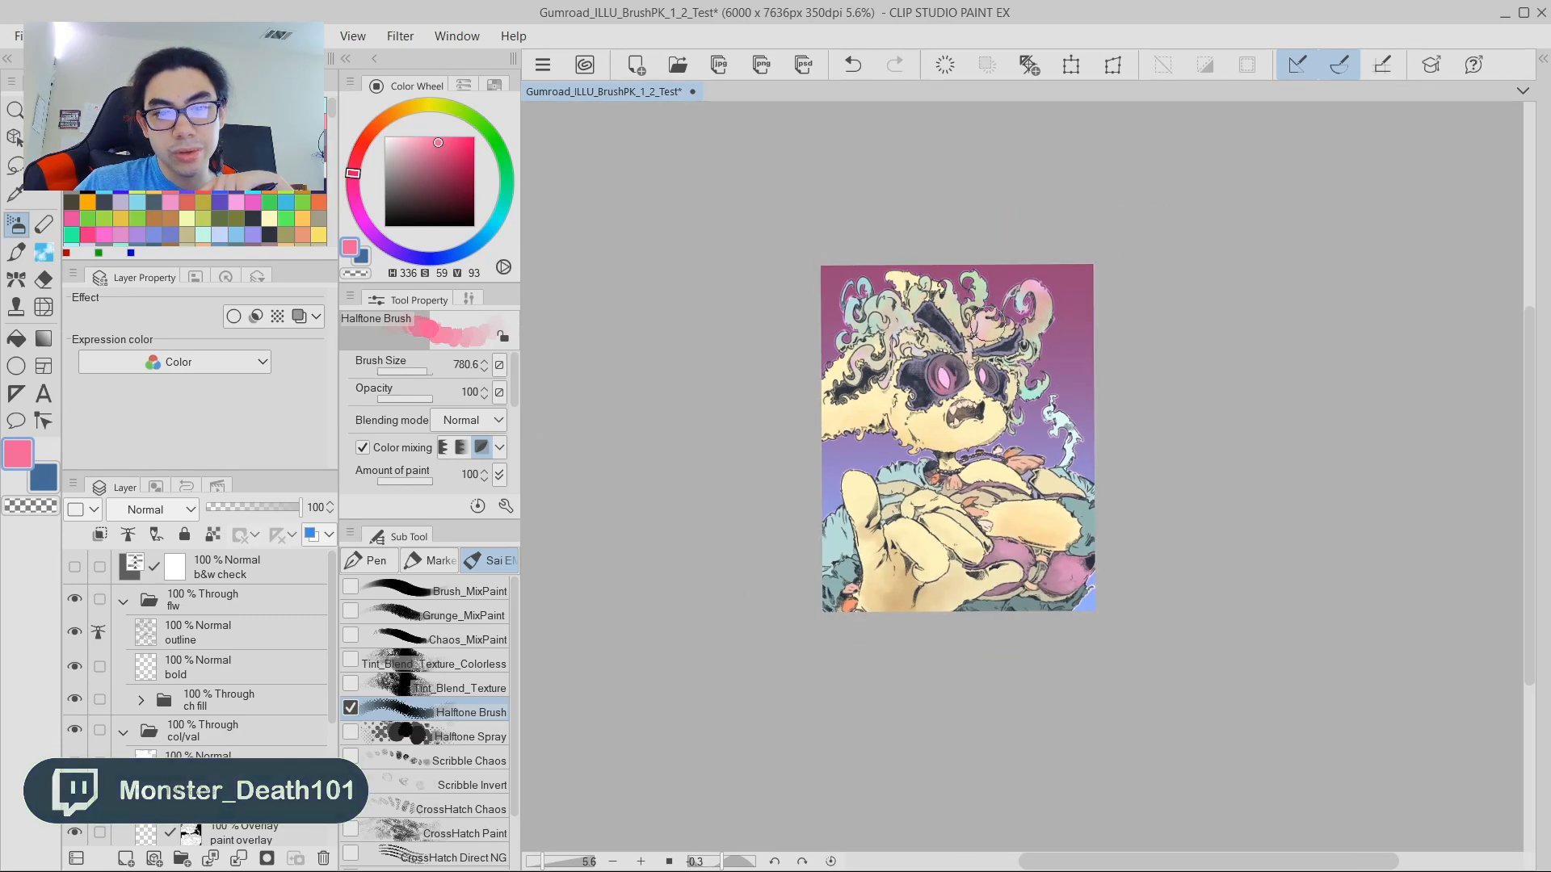
pyautogui.scroll(2, 960, 333)
pyautogui.scroll(3, 926, 393)
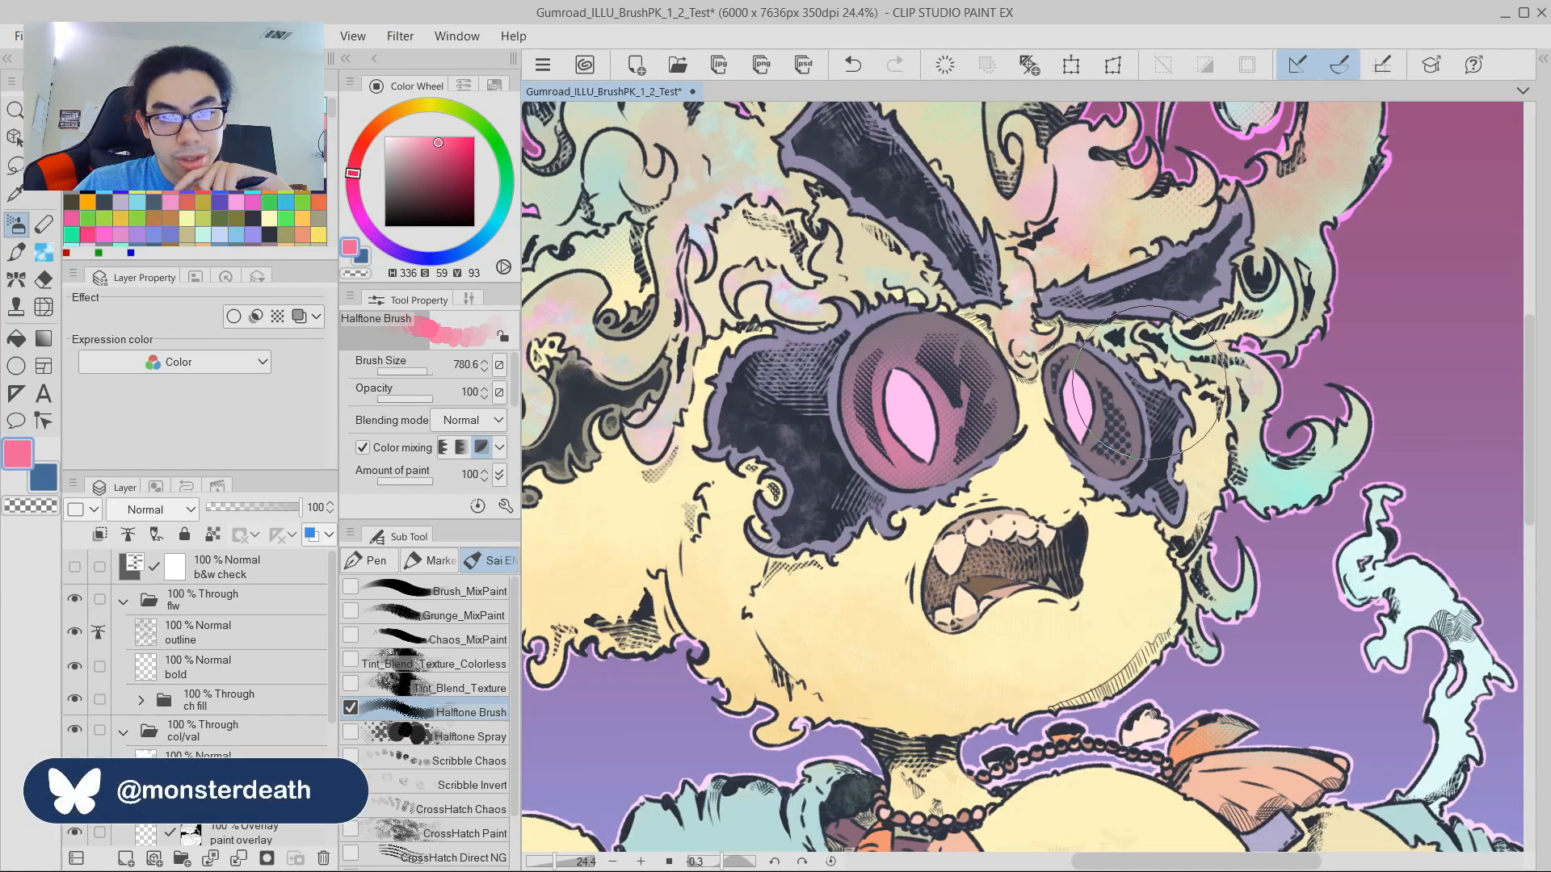
pyautogui.scroll(-2, 1149, 383)
pyautogui.scroll(-2, 1218, 386)
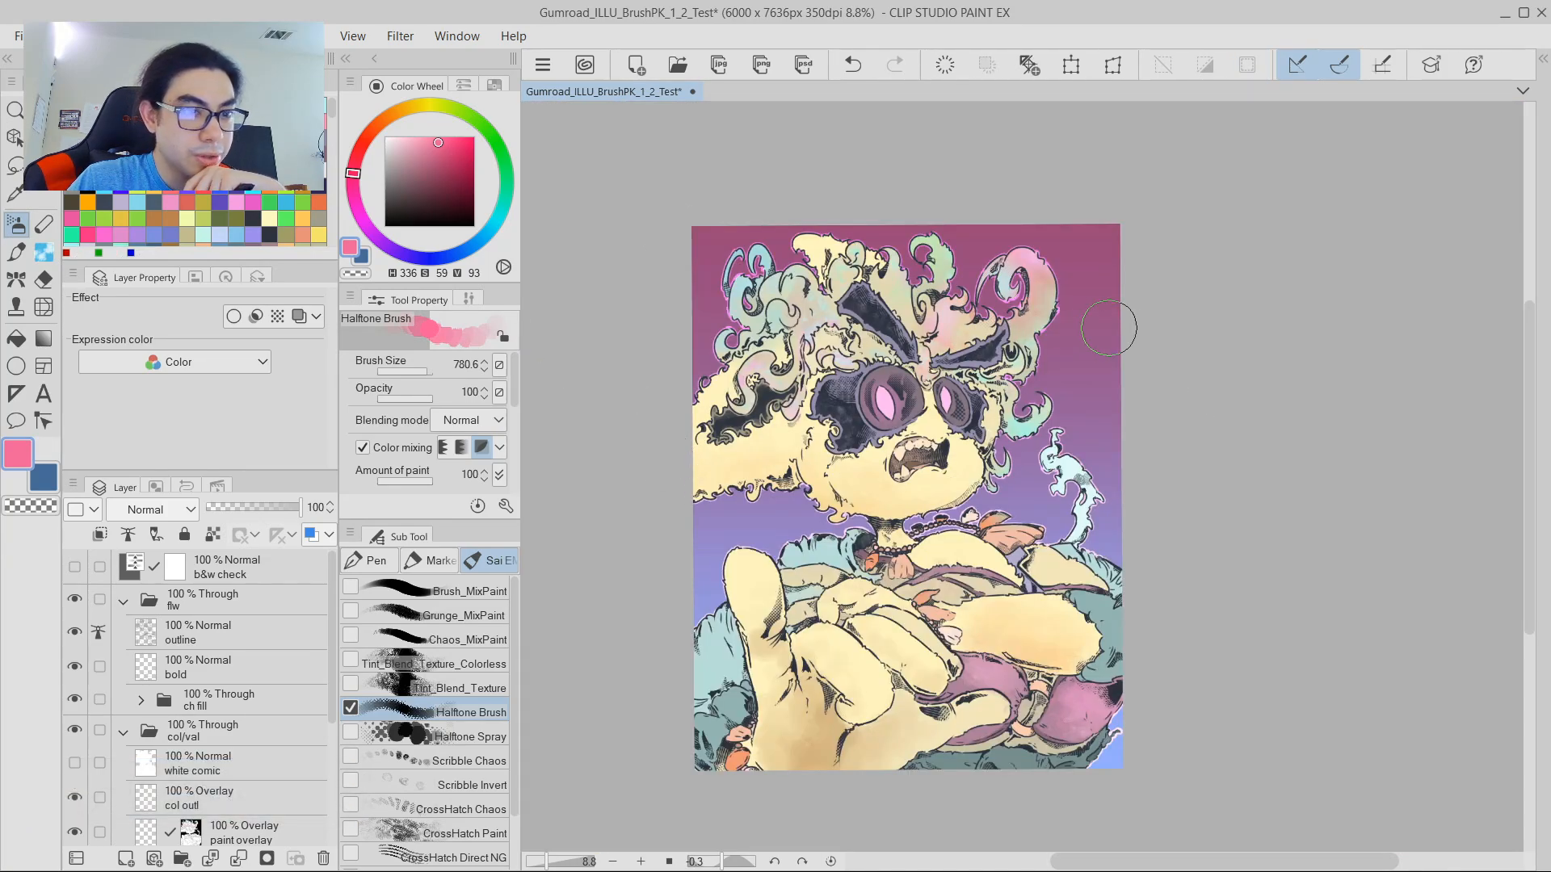
pyautogui.scroll(3, 889, 414)
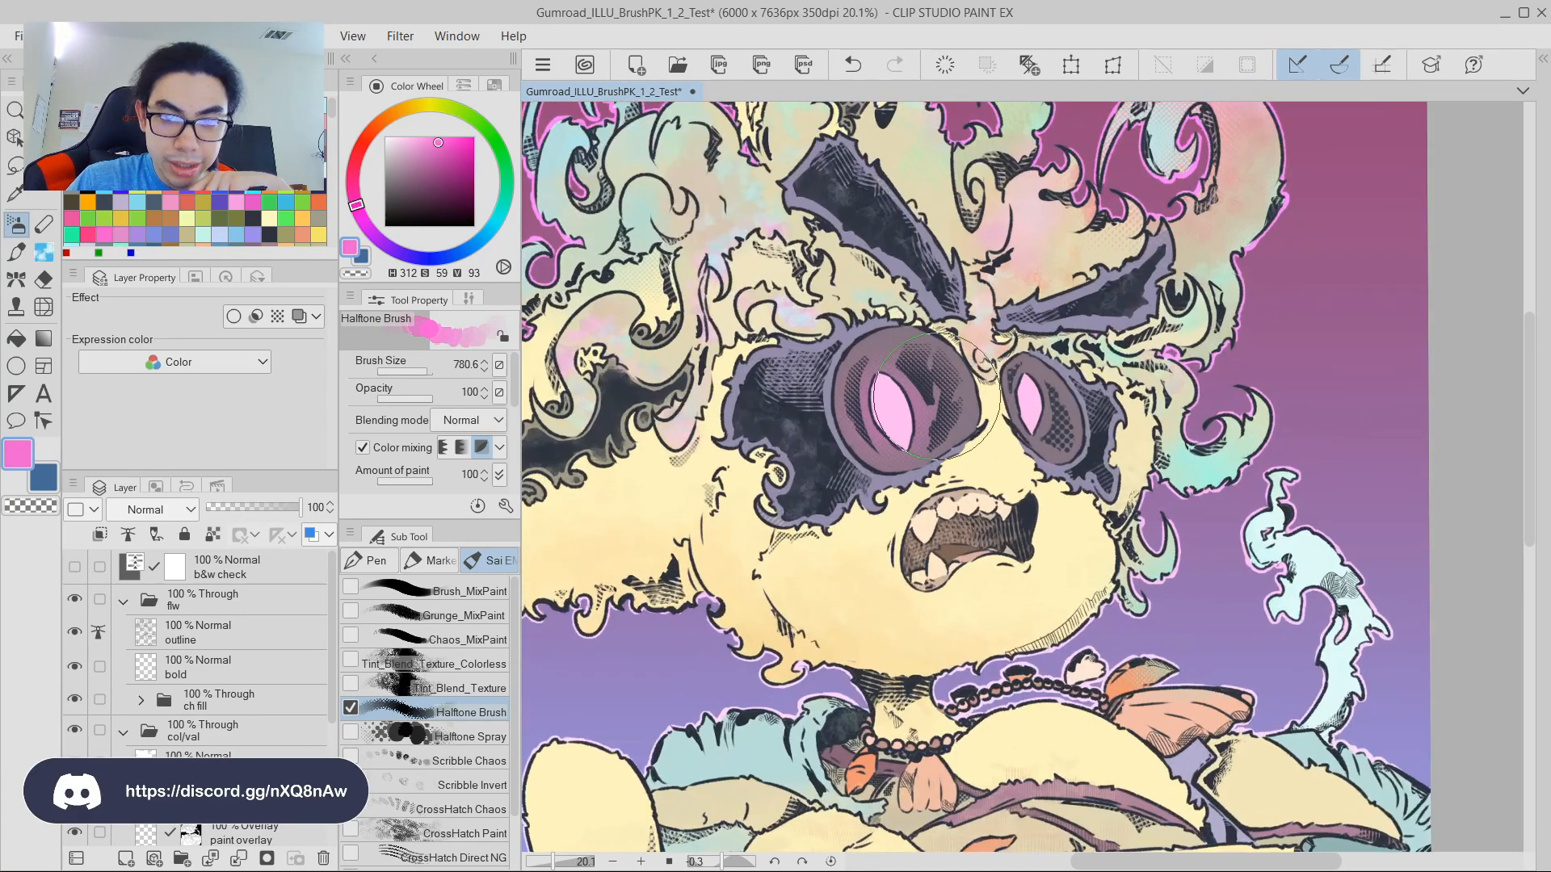
pyautogui.scroll(-2, 905, 423)
pyautogui.scroll(-1, 84, 823)
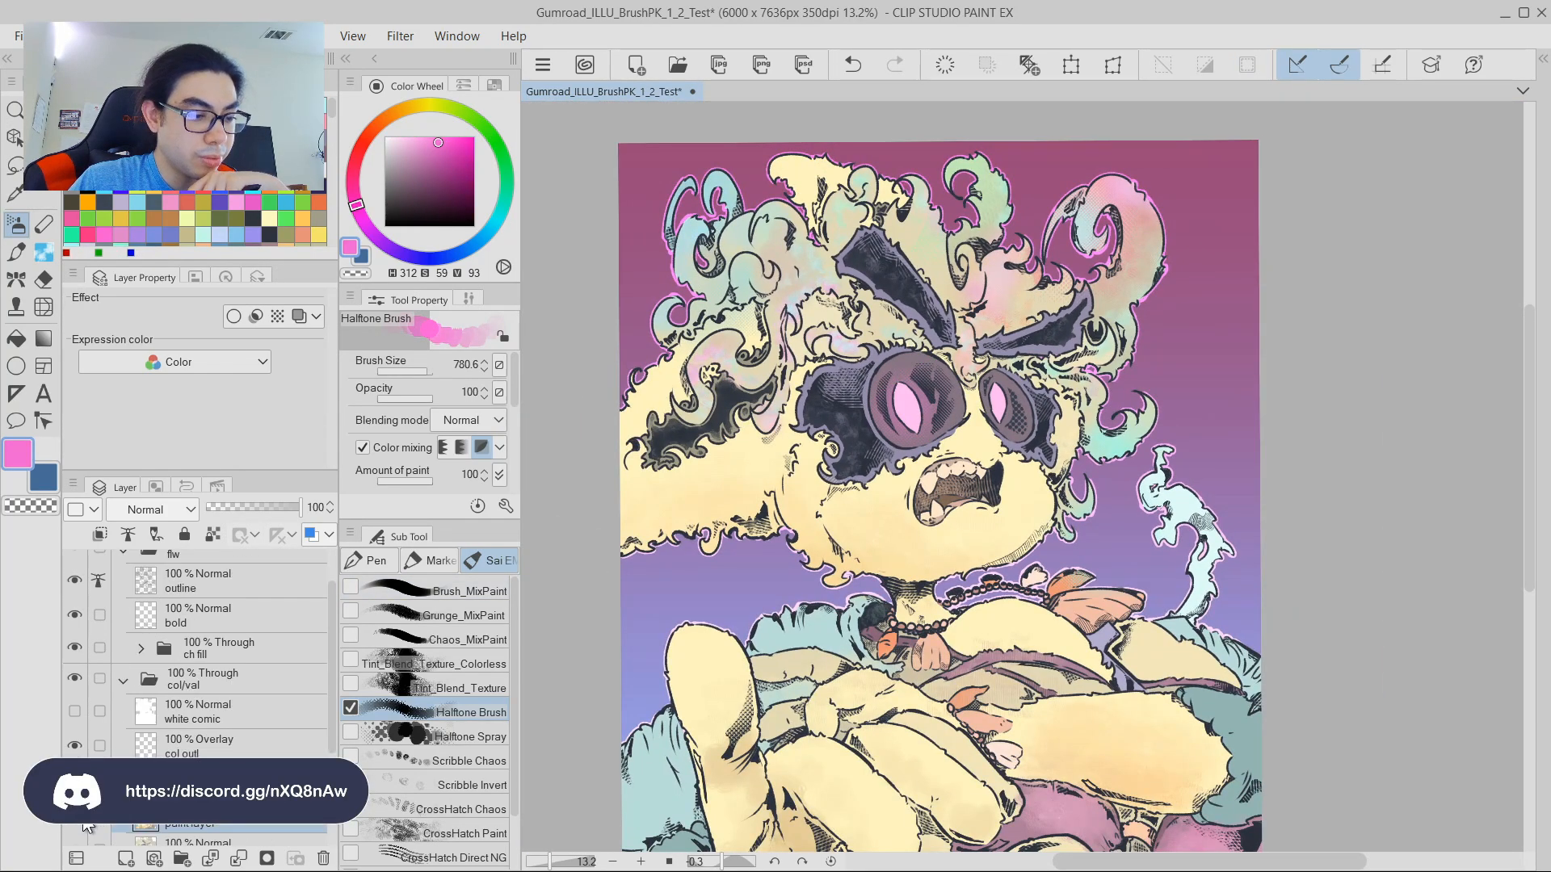
pyautogui.click(84, 823)
pyautogui.scroll(-1, 794, 269)
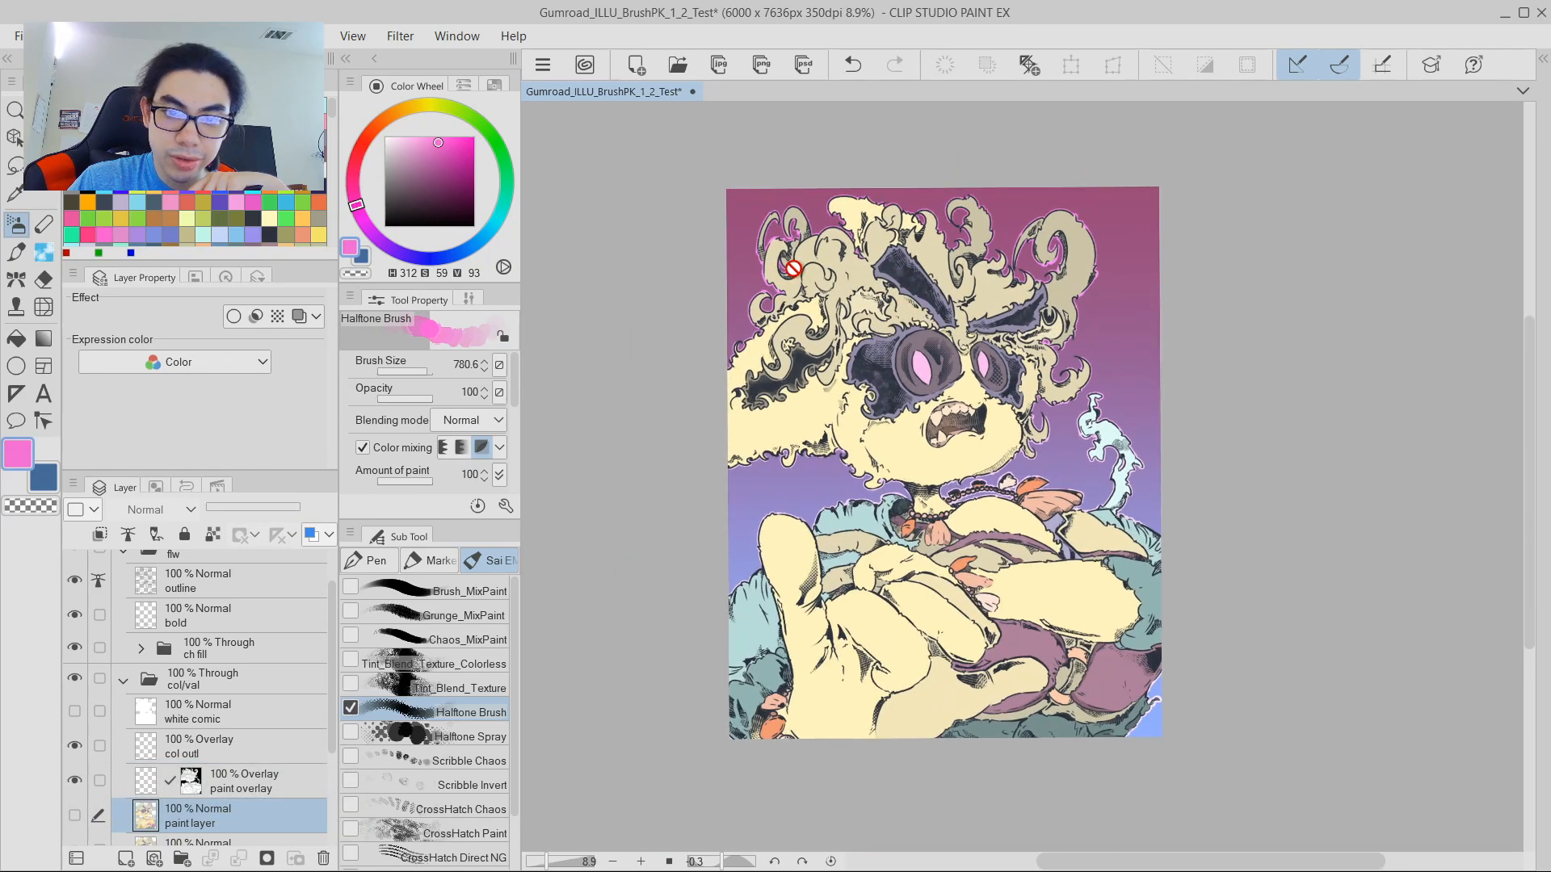
pyautogui.click(84, 823)
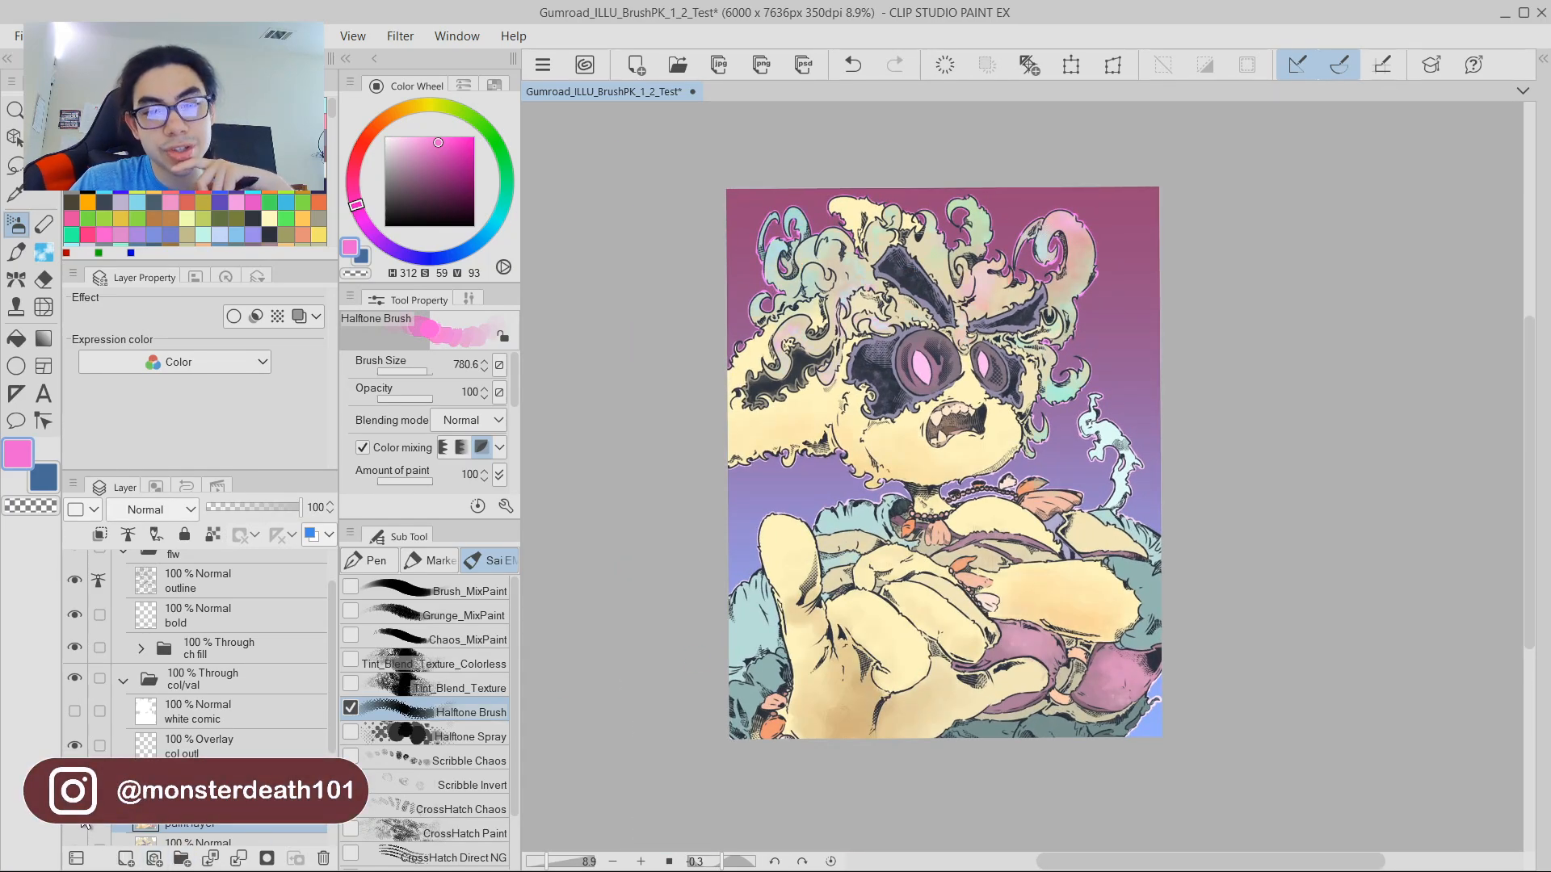
# Lasso the smaller eye's lens around its pupil and shade it pink (H 312, S 59, V 93) with Halftone Brush at size 780.6.
pyautogui.scroll(6, 929, 351)
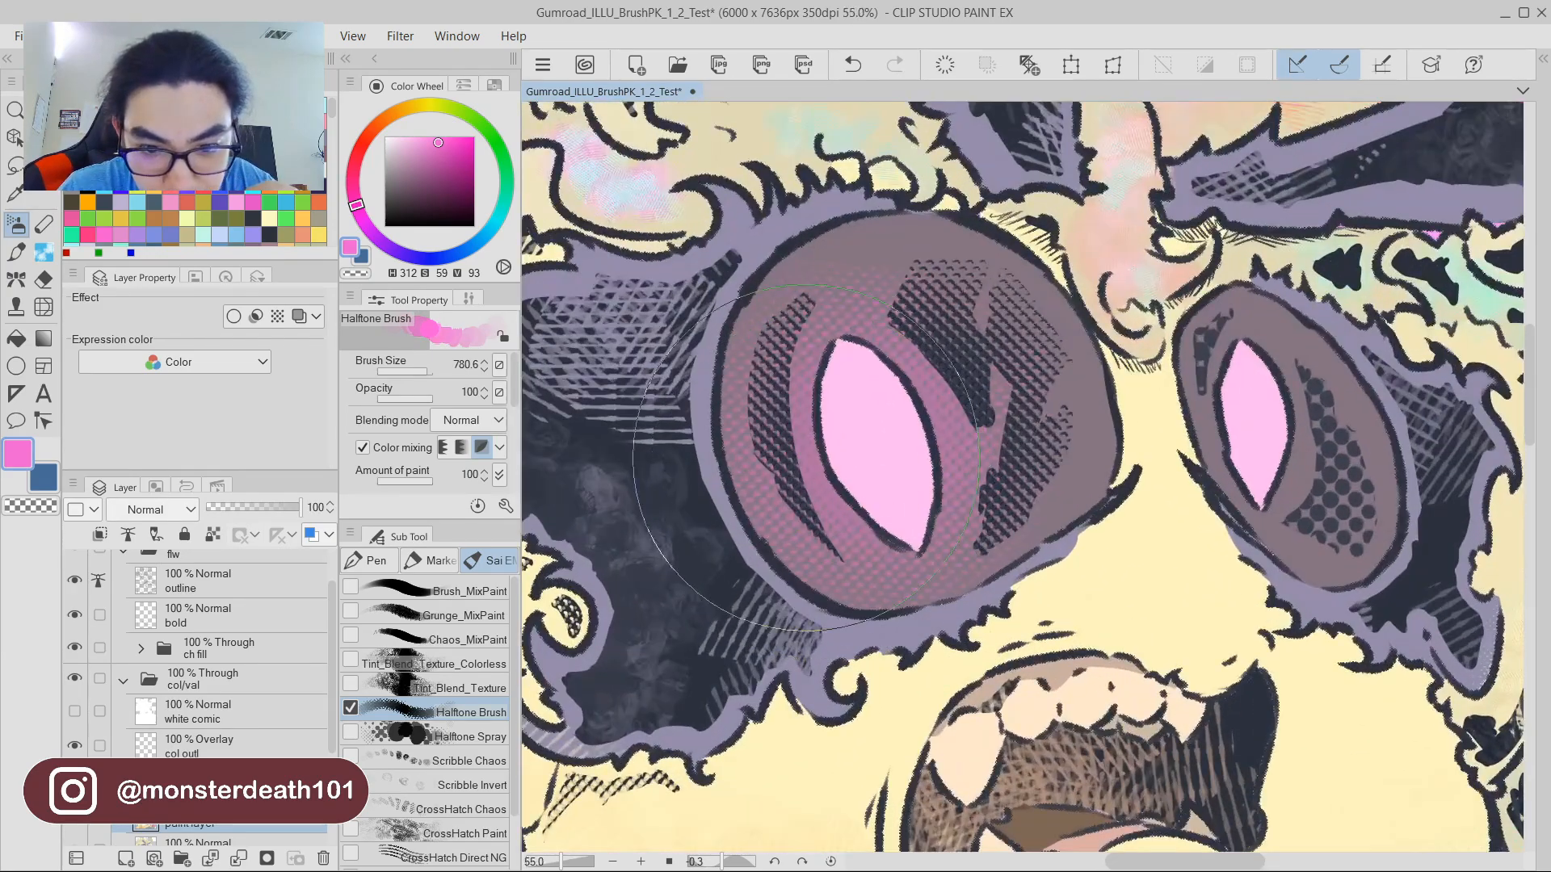
pyautogui.scroll(-3, 996, 437)
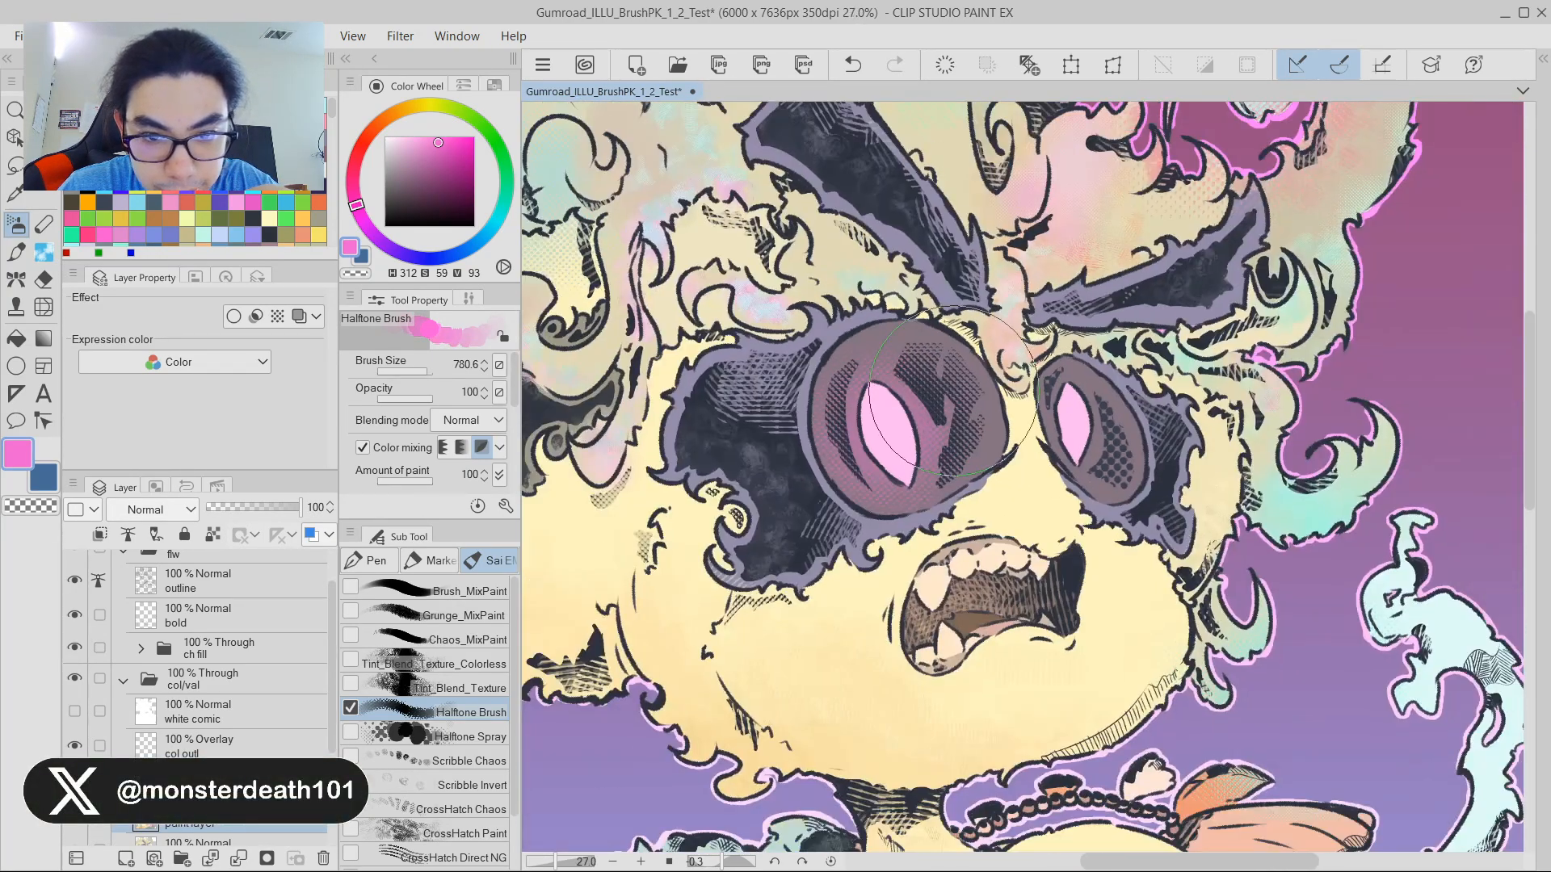
pyautogui.scroll(1, 1119, 385)
pyautogui.moveTo(1119, 385); pyautogui.dragTo(1031, 349)
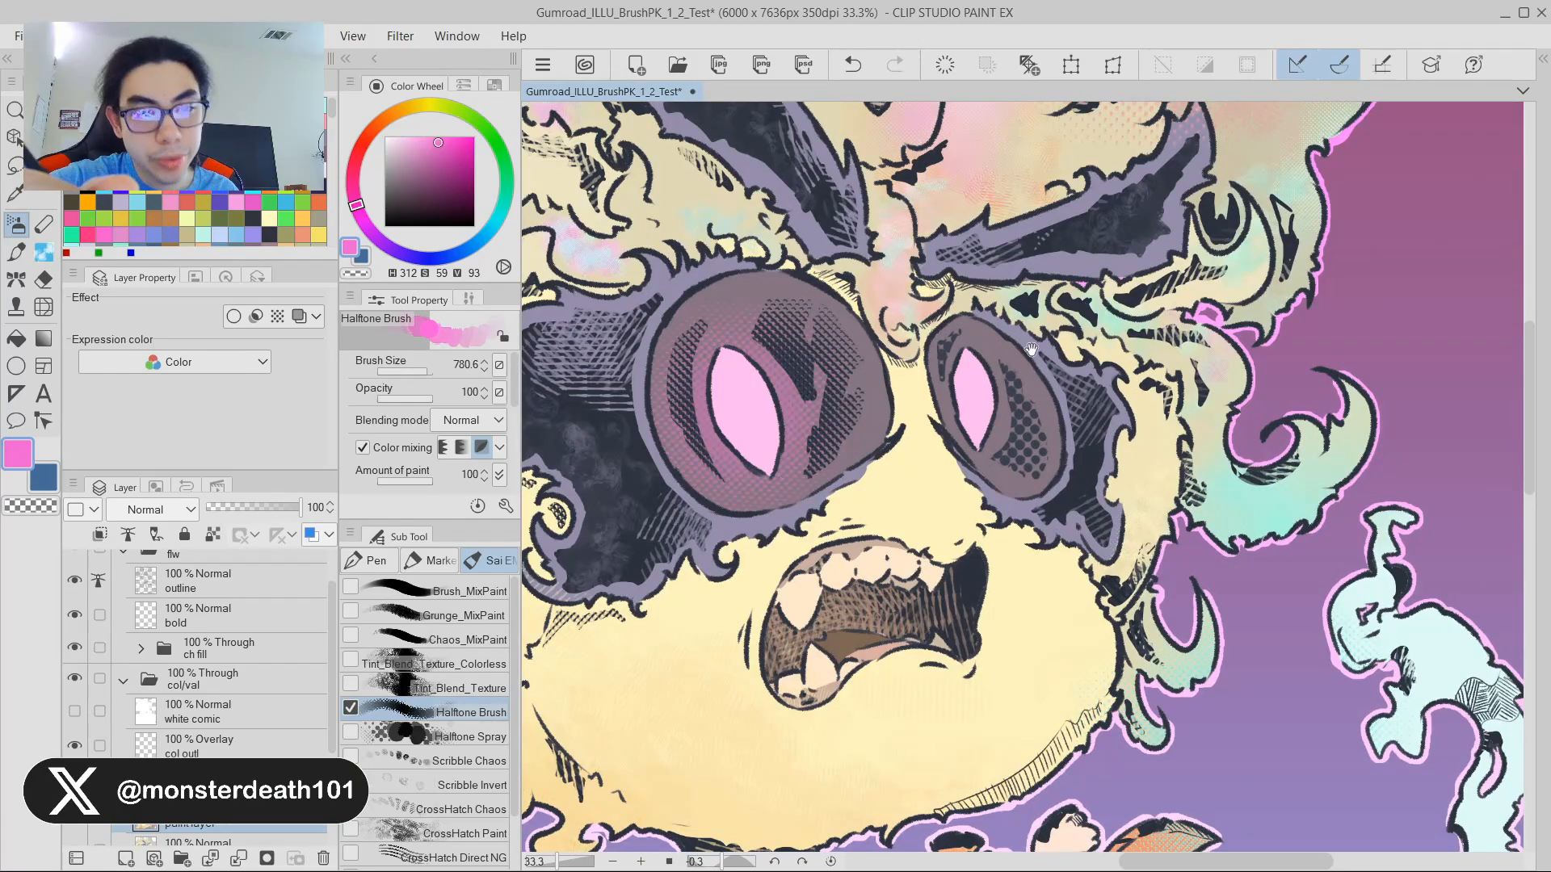
pyautogui.moveTo(1098, 287); pyautogui.dragTo(1190, 265)
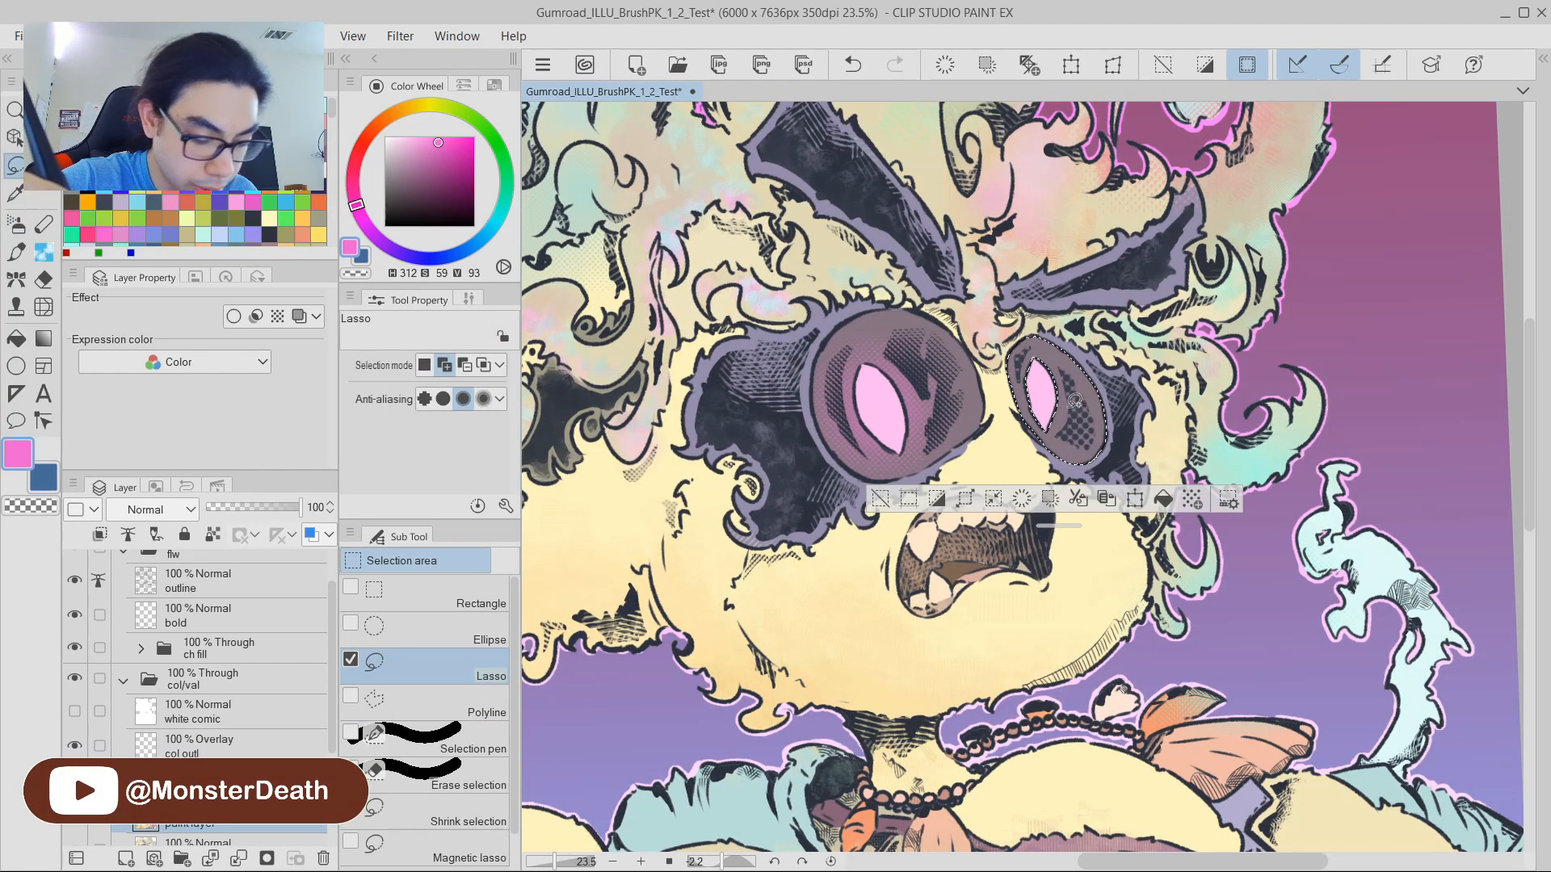
pyautogui.press('b')
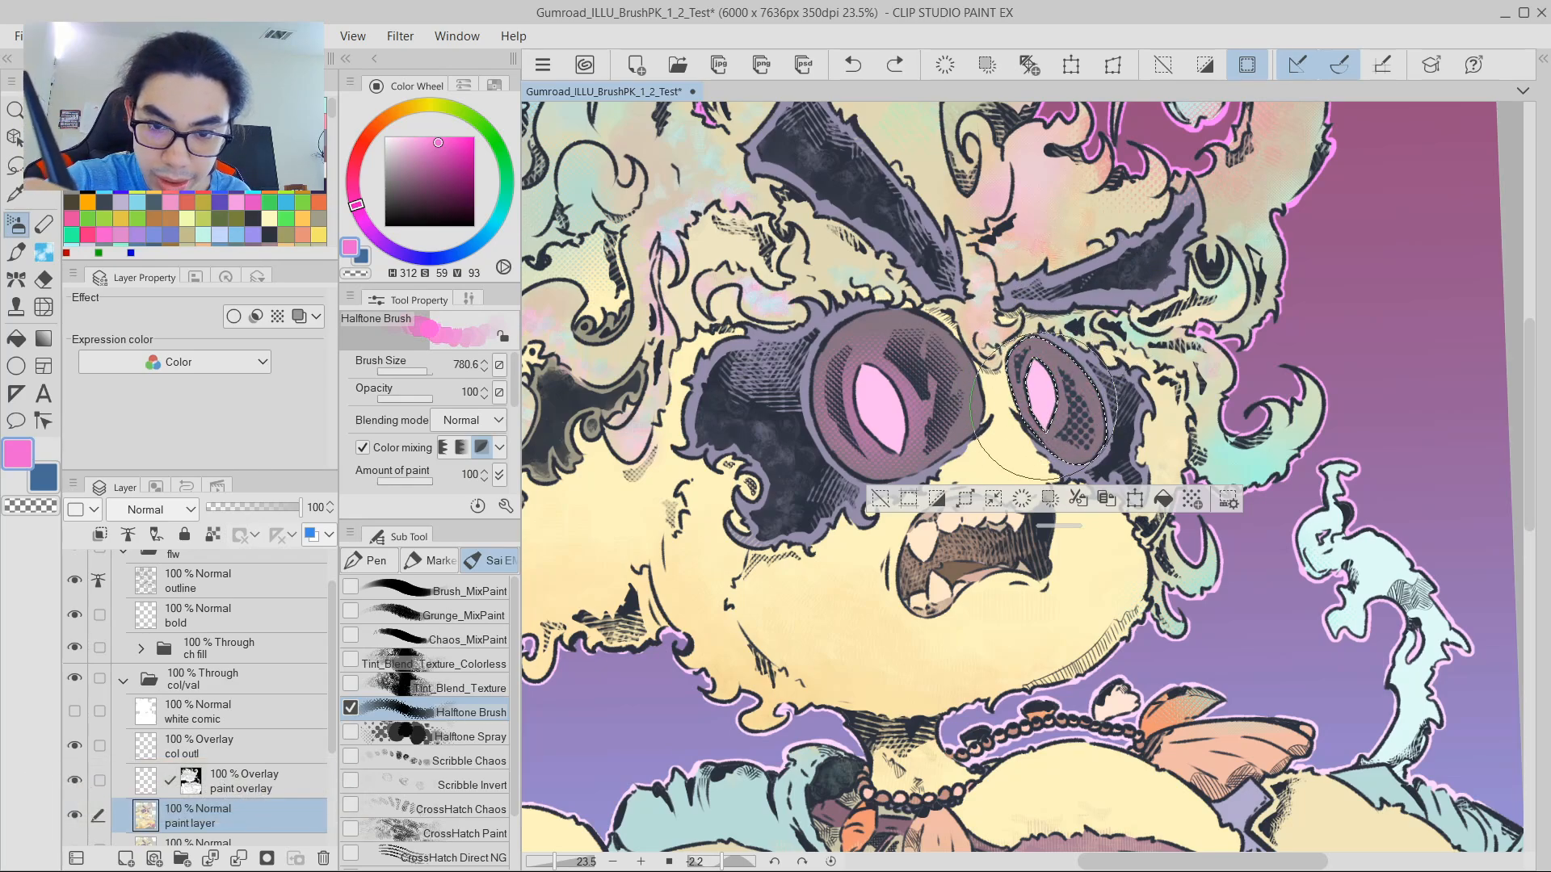
pyautogui.moveTo(1102, 334); pyautogui.dragTo(1155, 332)
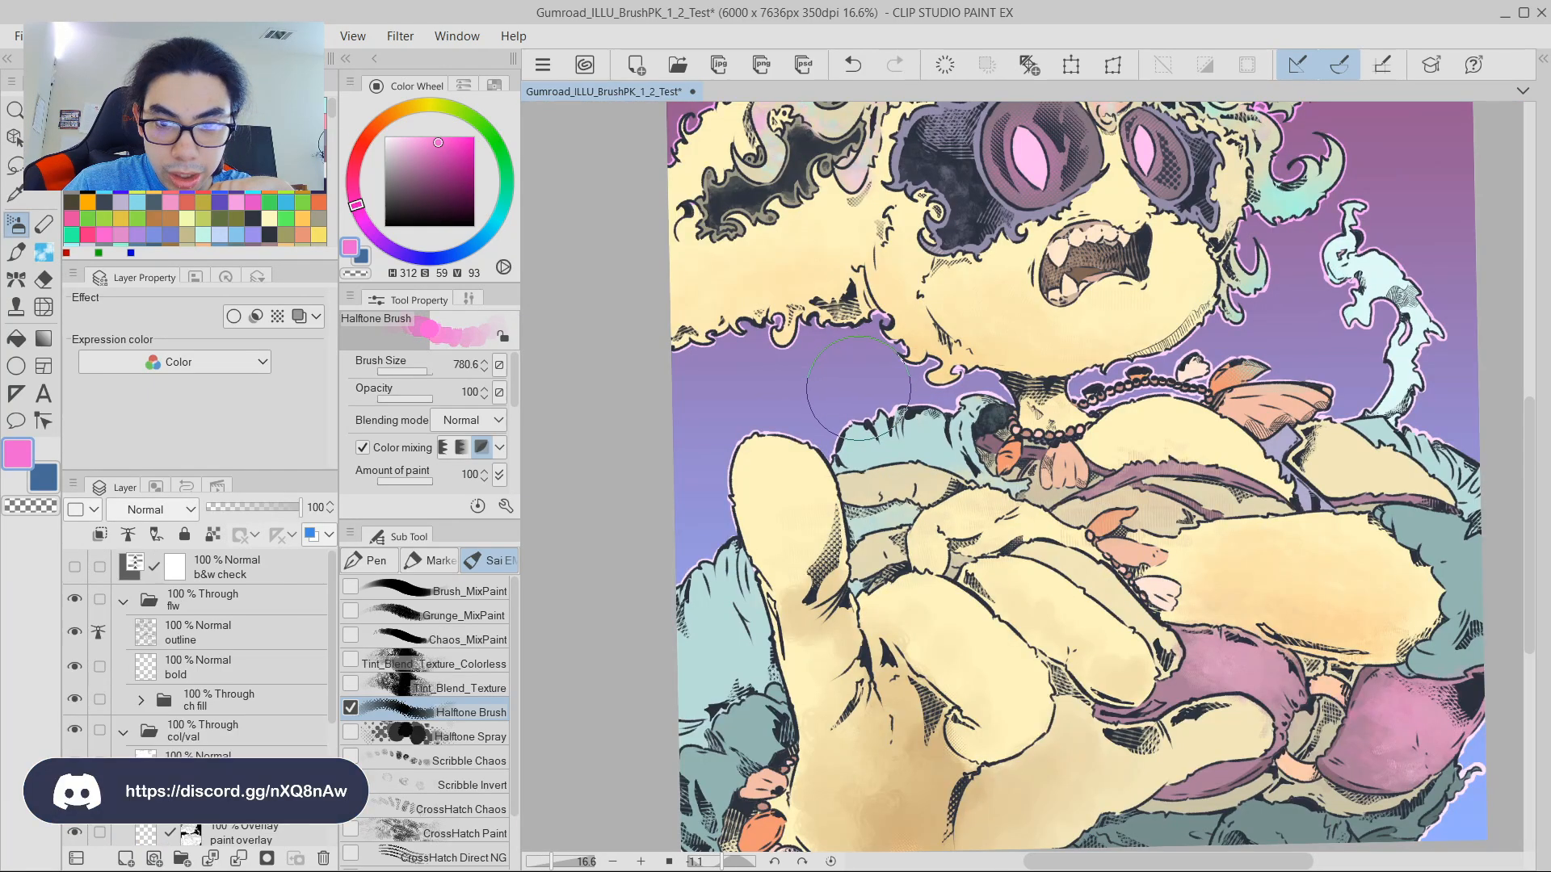
pyautogui.scroll(2, 858, 390)
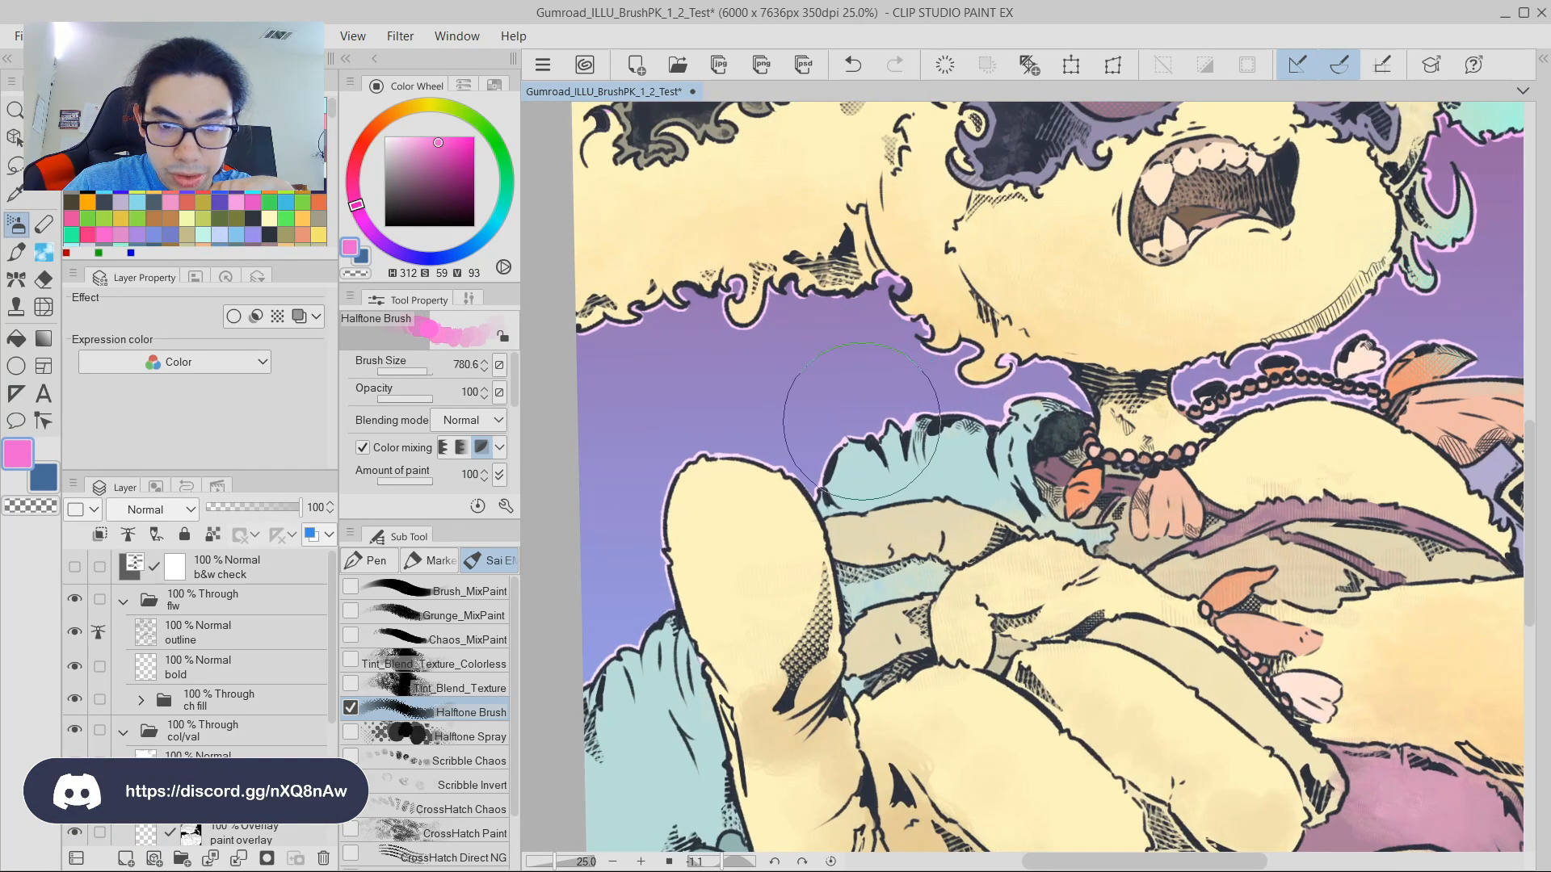
pyautogui.scroll(-4, 889, 463)
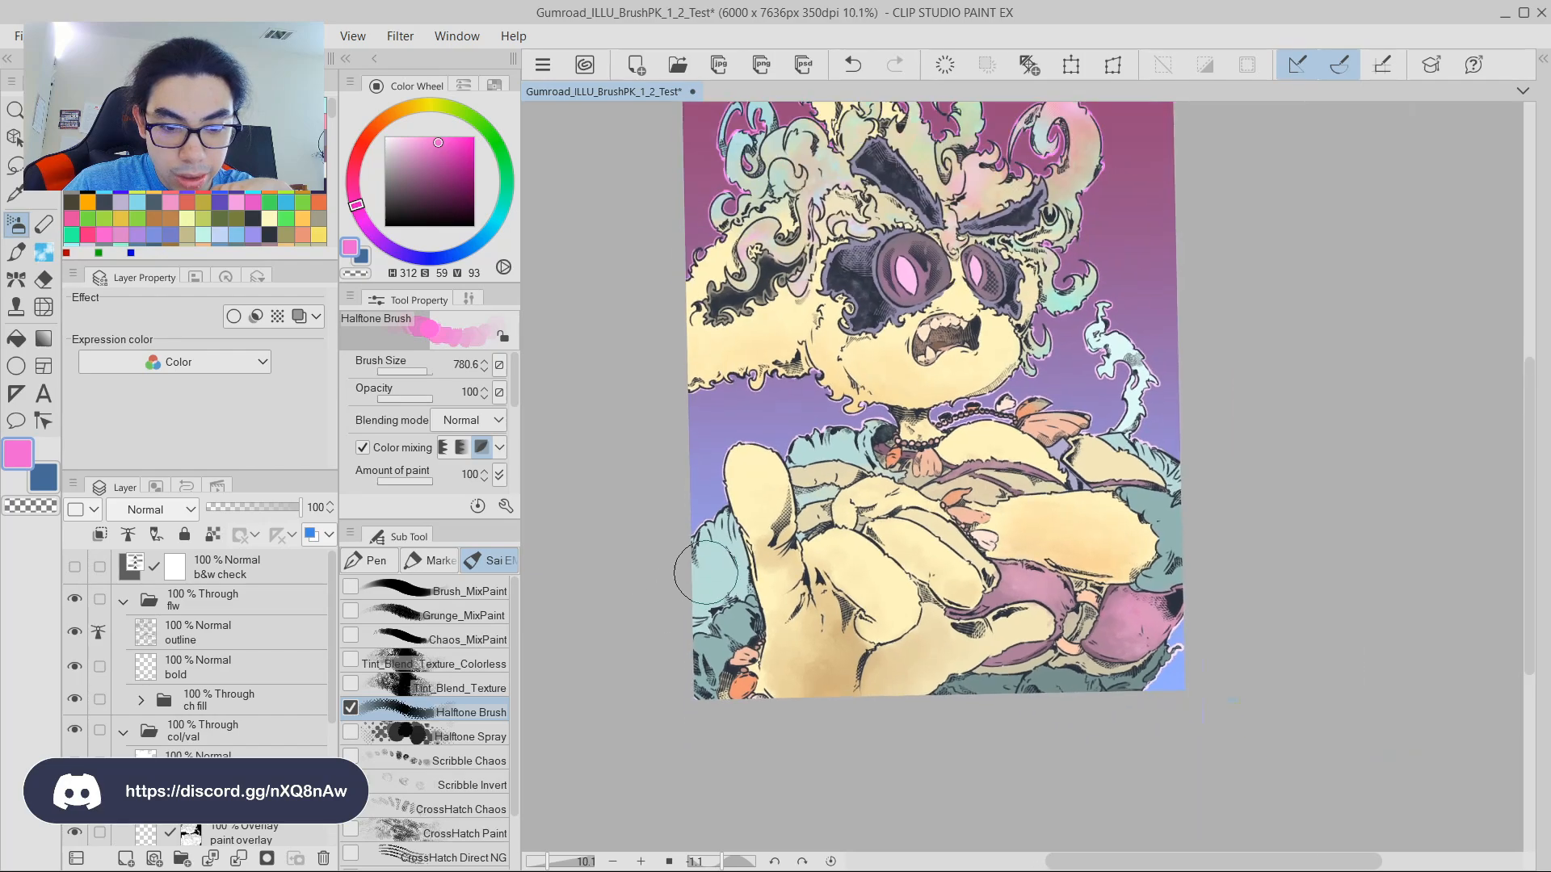
pyautogui.scroll(1, 848, 430)
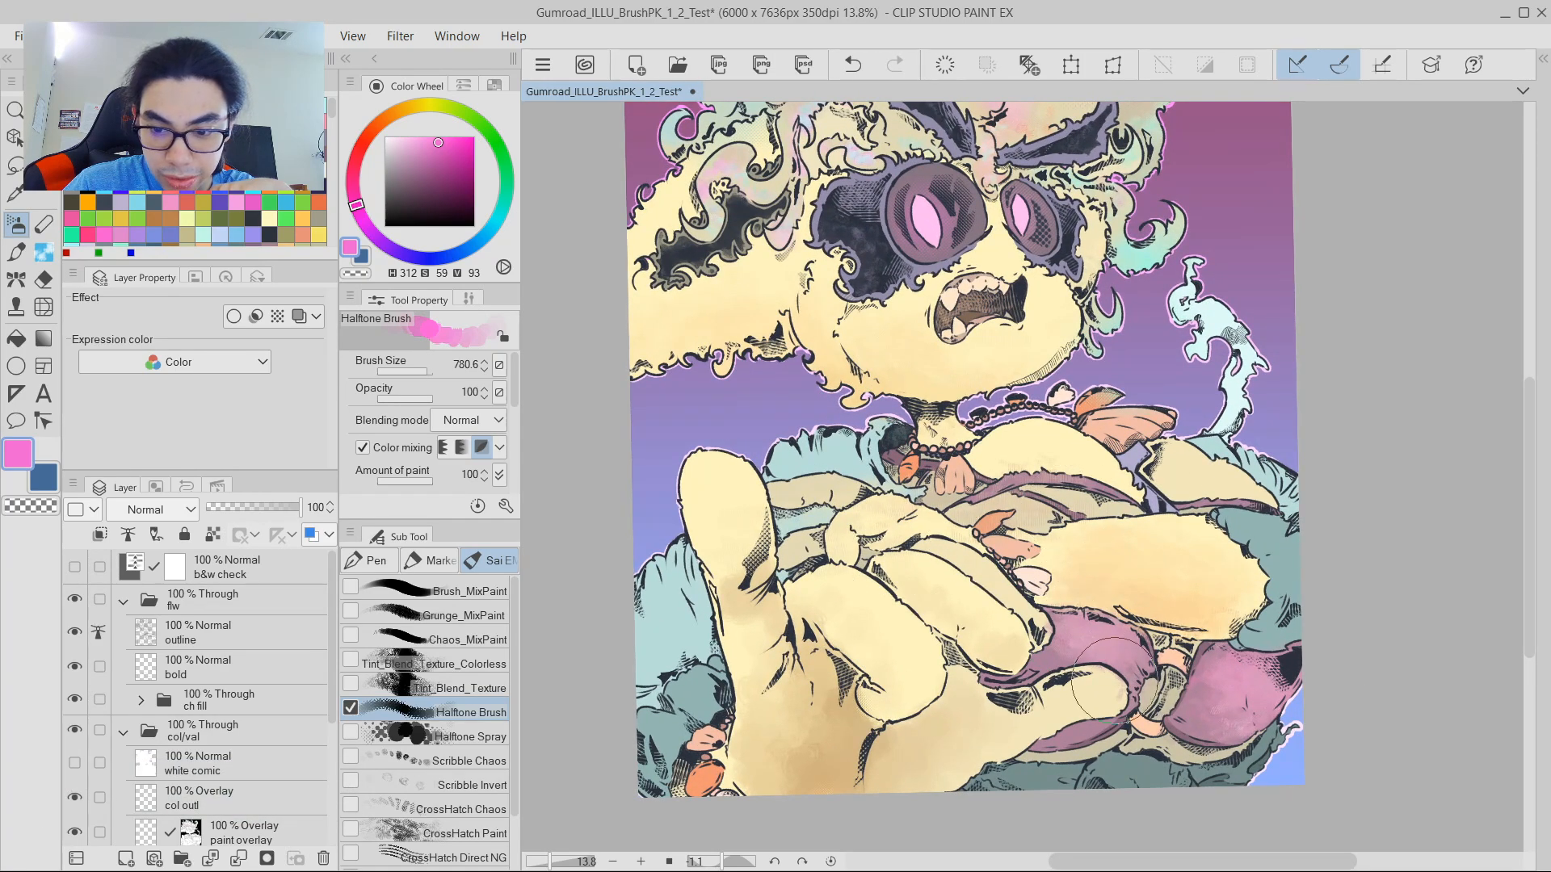
pyautogui.scroll(2, 844, 422)
pyautogui.scroll(-3, 903, 491)
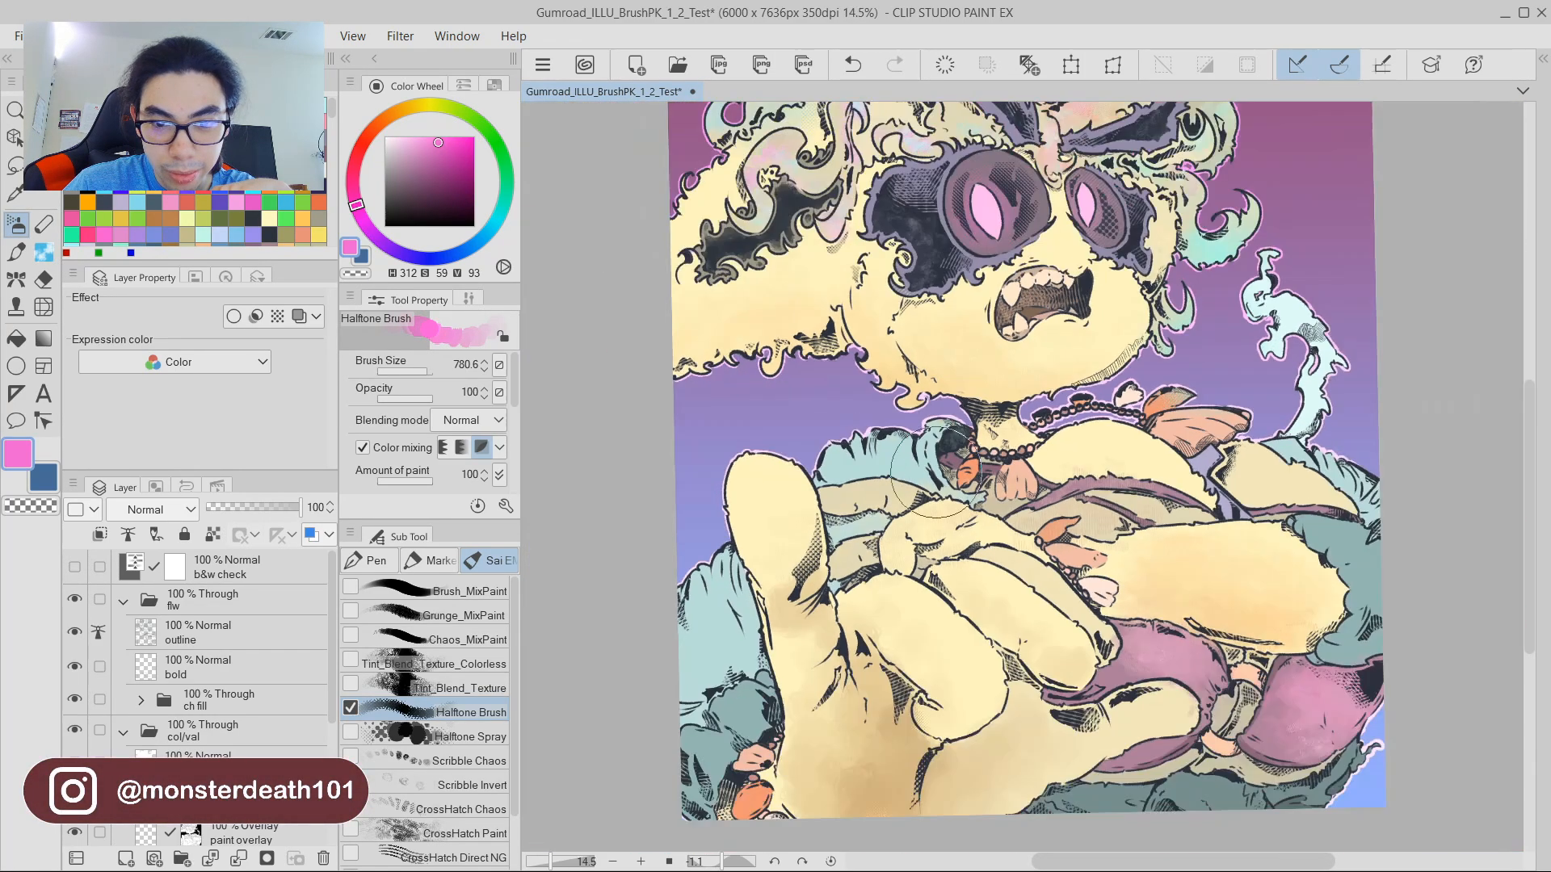
# Shade the light teal ruffles around the raised hand with Halftone Brush in pale cyan (H 173, S 21, V 100) and pale green (H 139).
pyautogui.scroll(2, 903, 469)
pyautogui.scroll(-2, 905, 443)
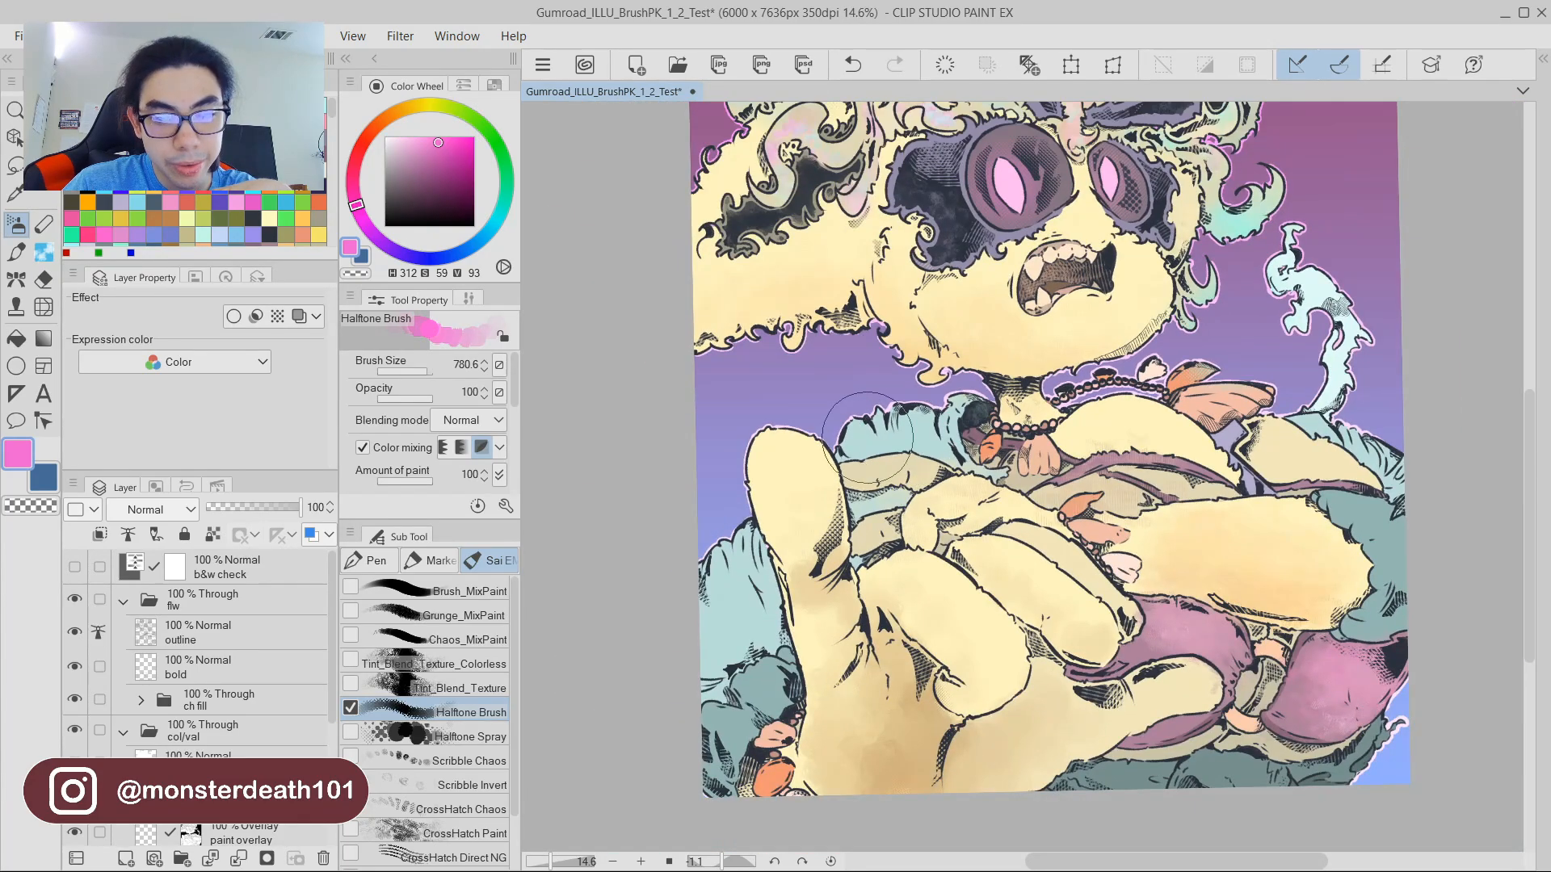
pyautogui.scroll(3, 816, 422)
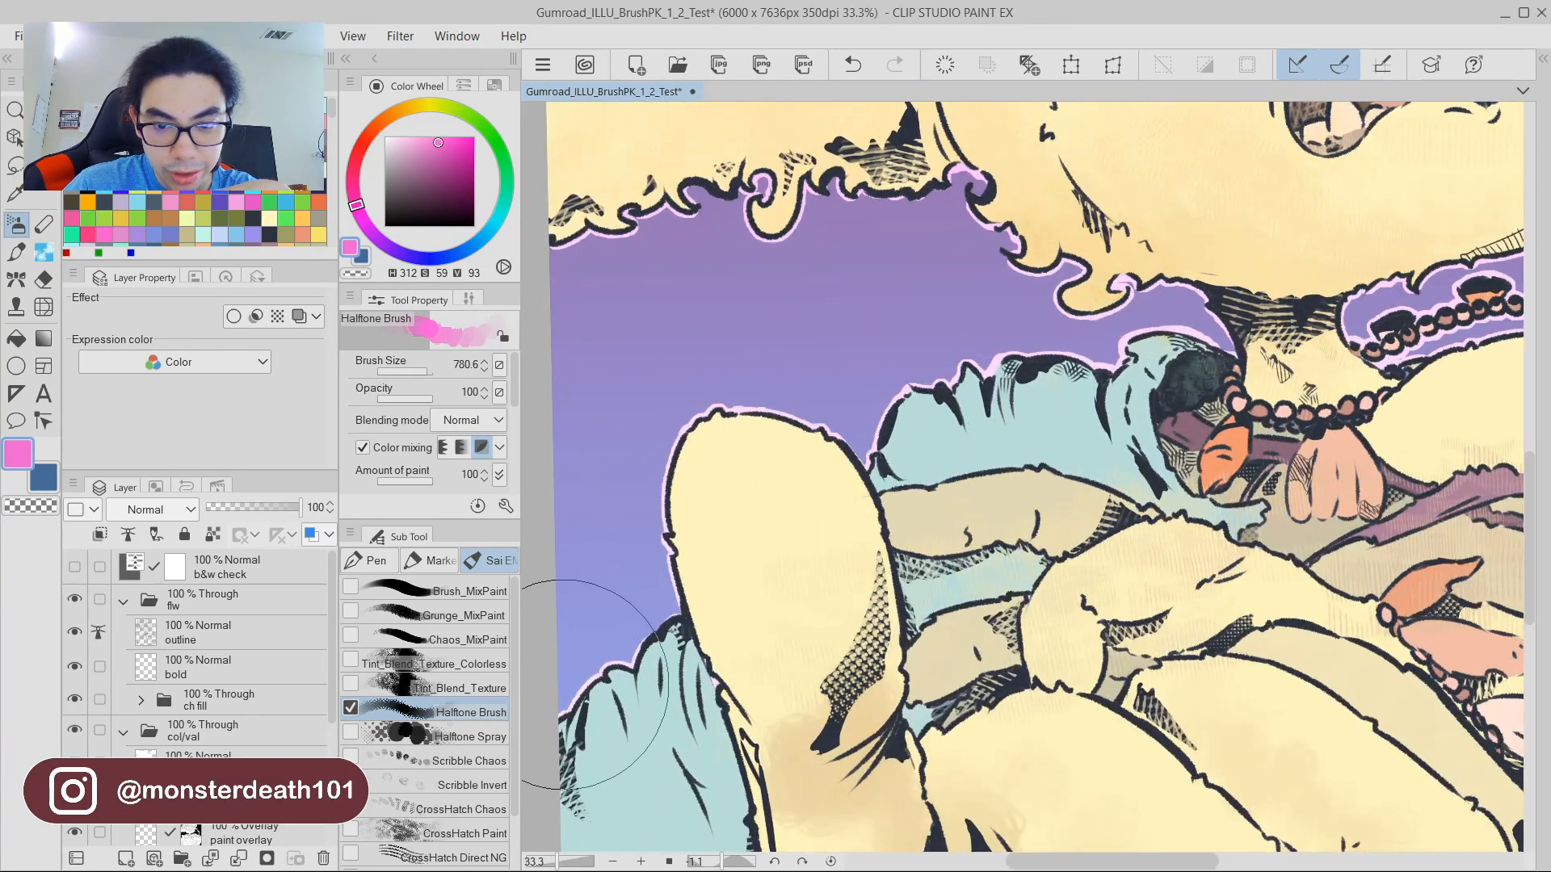
pyautogui.scroll(-4, 595, 685)
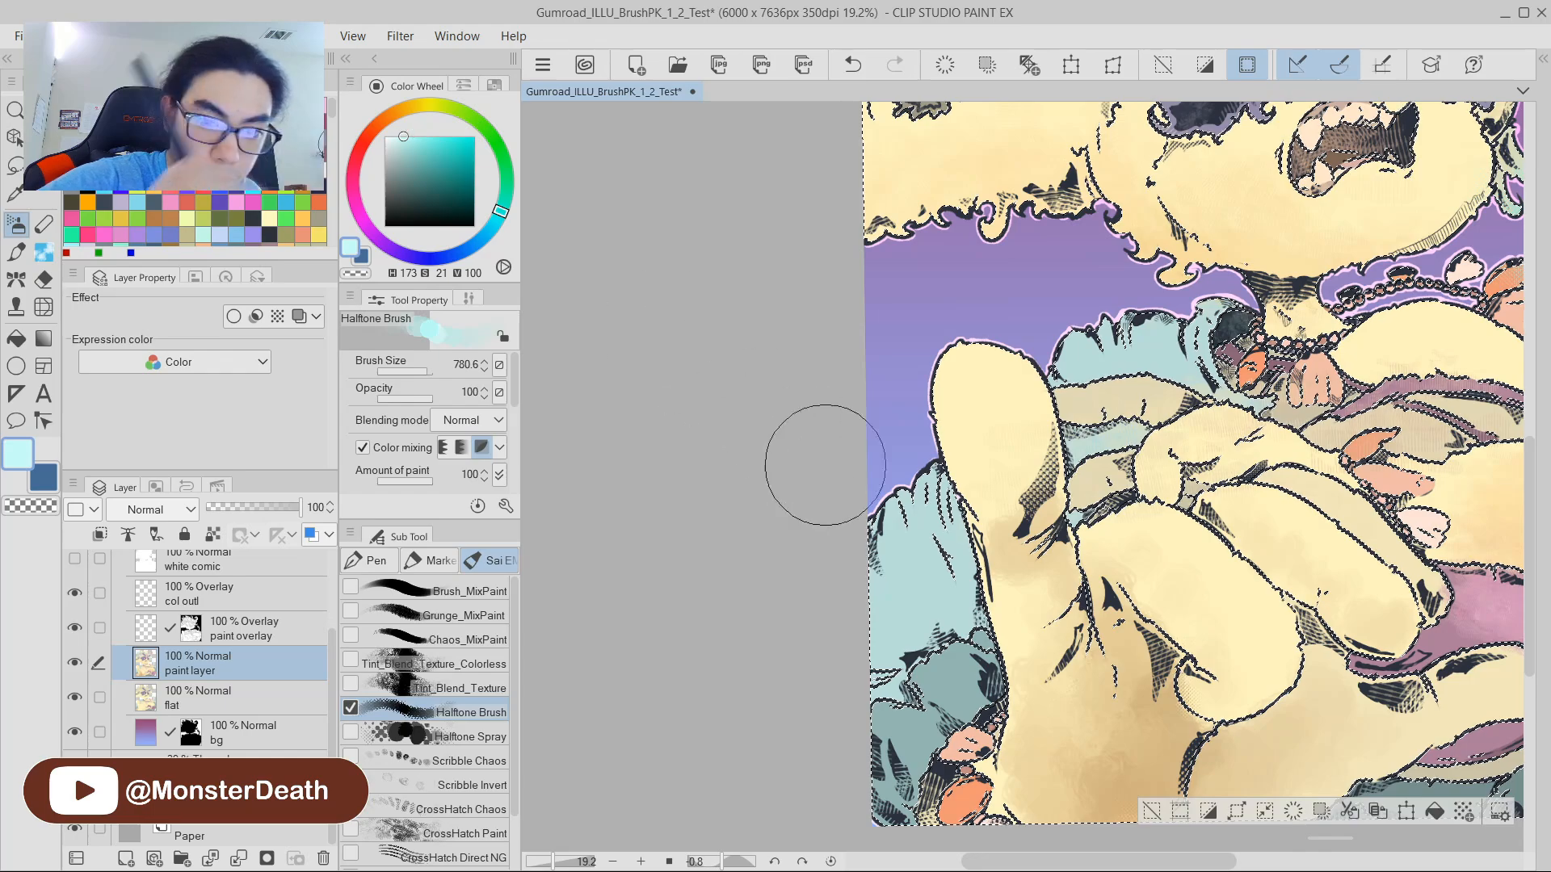
pyautogui.hotkey('ctrl', 'z')
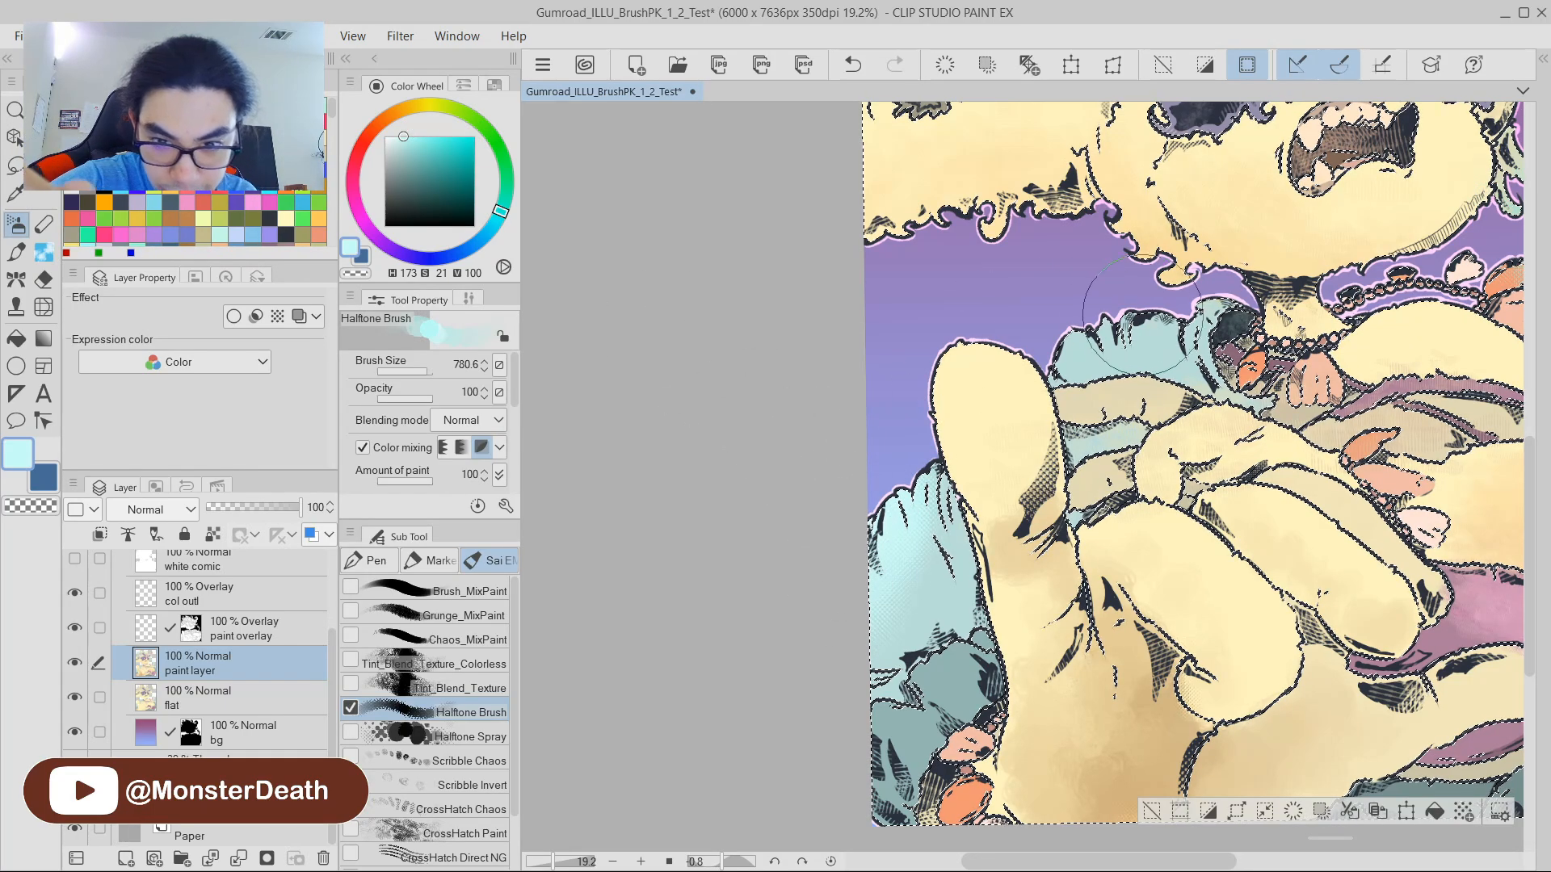
pyautogui.moveTo(944, 378); pyautogui.dragTo(855, 412)
pyautogui.moveTo(760, 586); pyautogui.dragTo(788, 614)
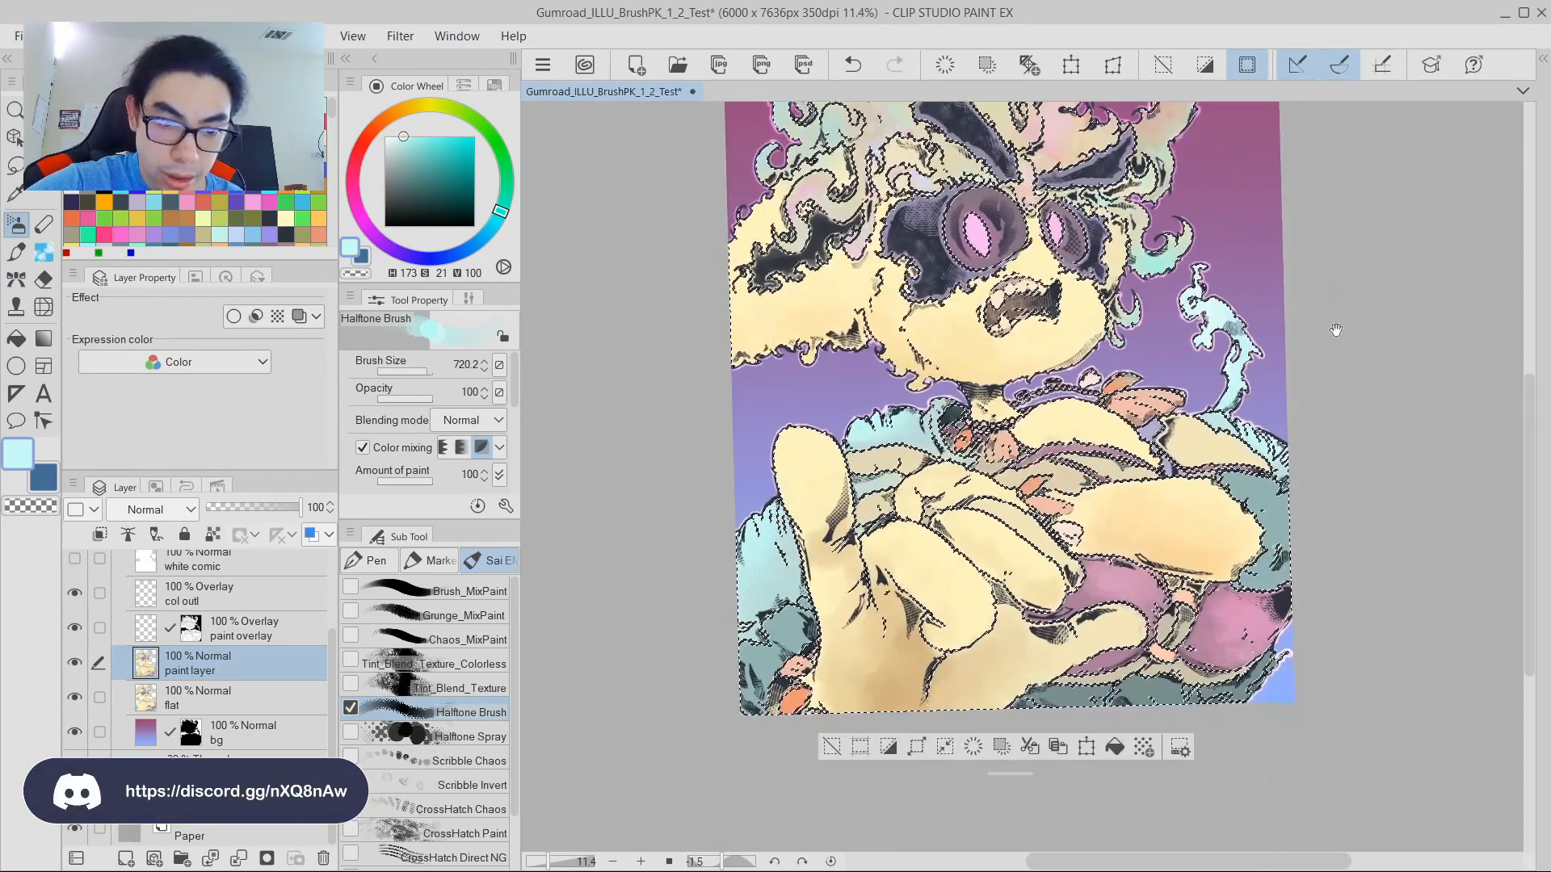
pyautogui.moveTo(1336, 332); pyautogui.dragTo(1375, 335)
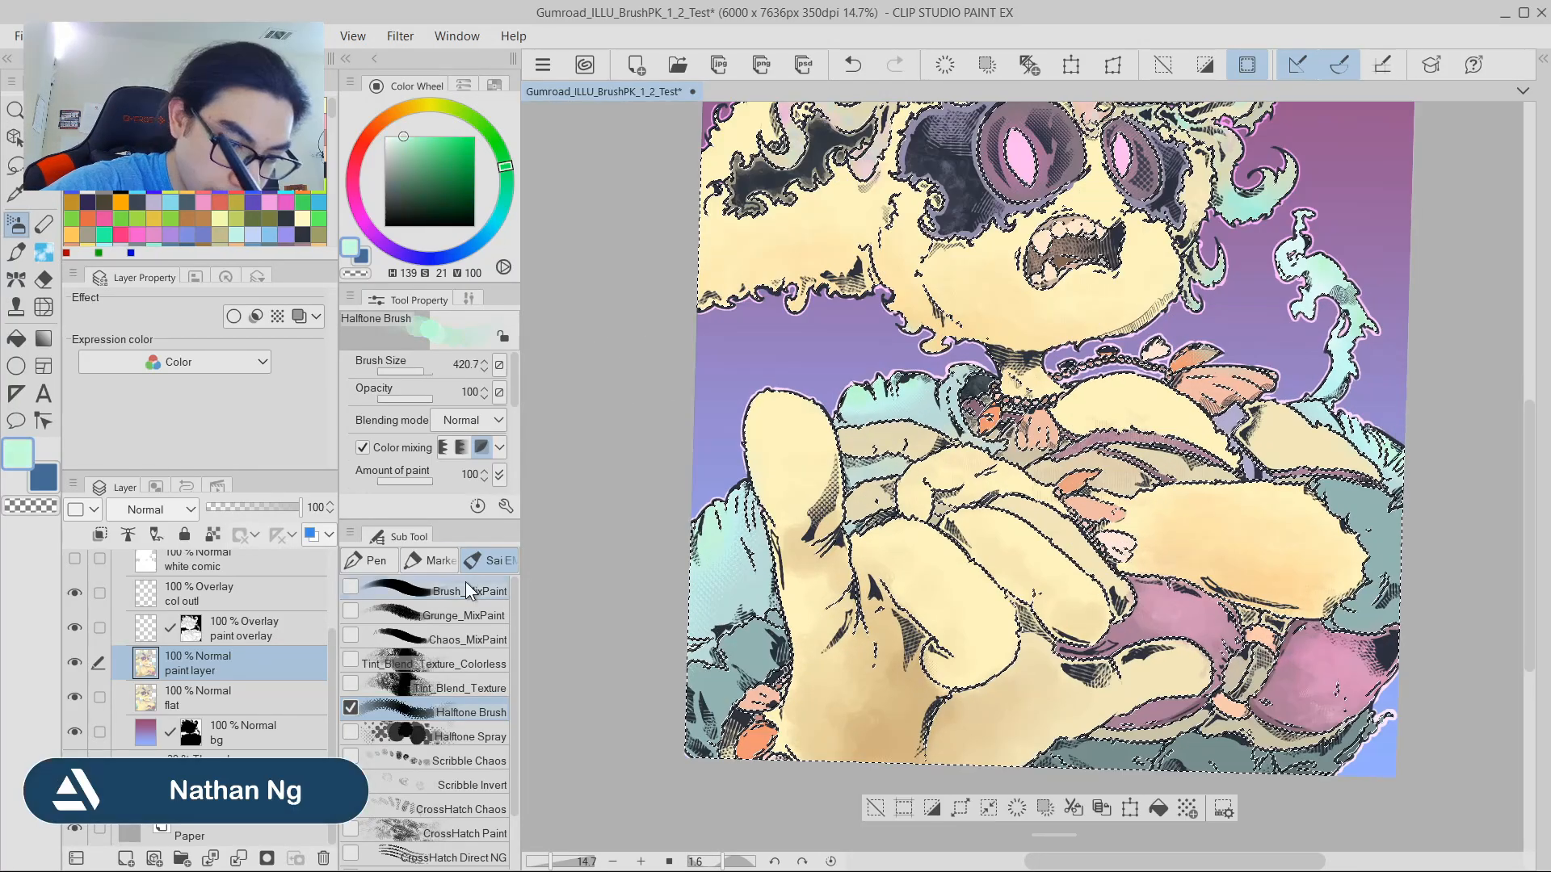
# Blend the ruffles' shading with Brush_MixPaint at sizes 251.4, 181.9 and 65.6, working in pale yellow (H 49, S 25, V 100).
pyautogui.click(467, 591)
pyautogui.moveTo(1247, 335); pyautogui.dragTo(1368, 189)
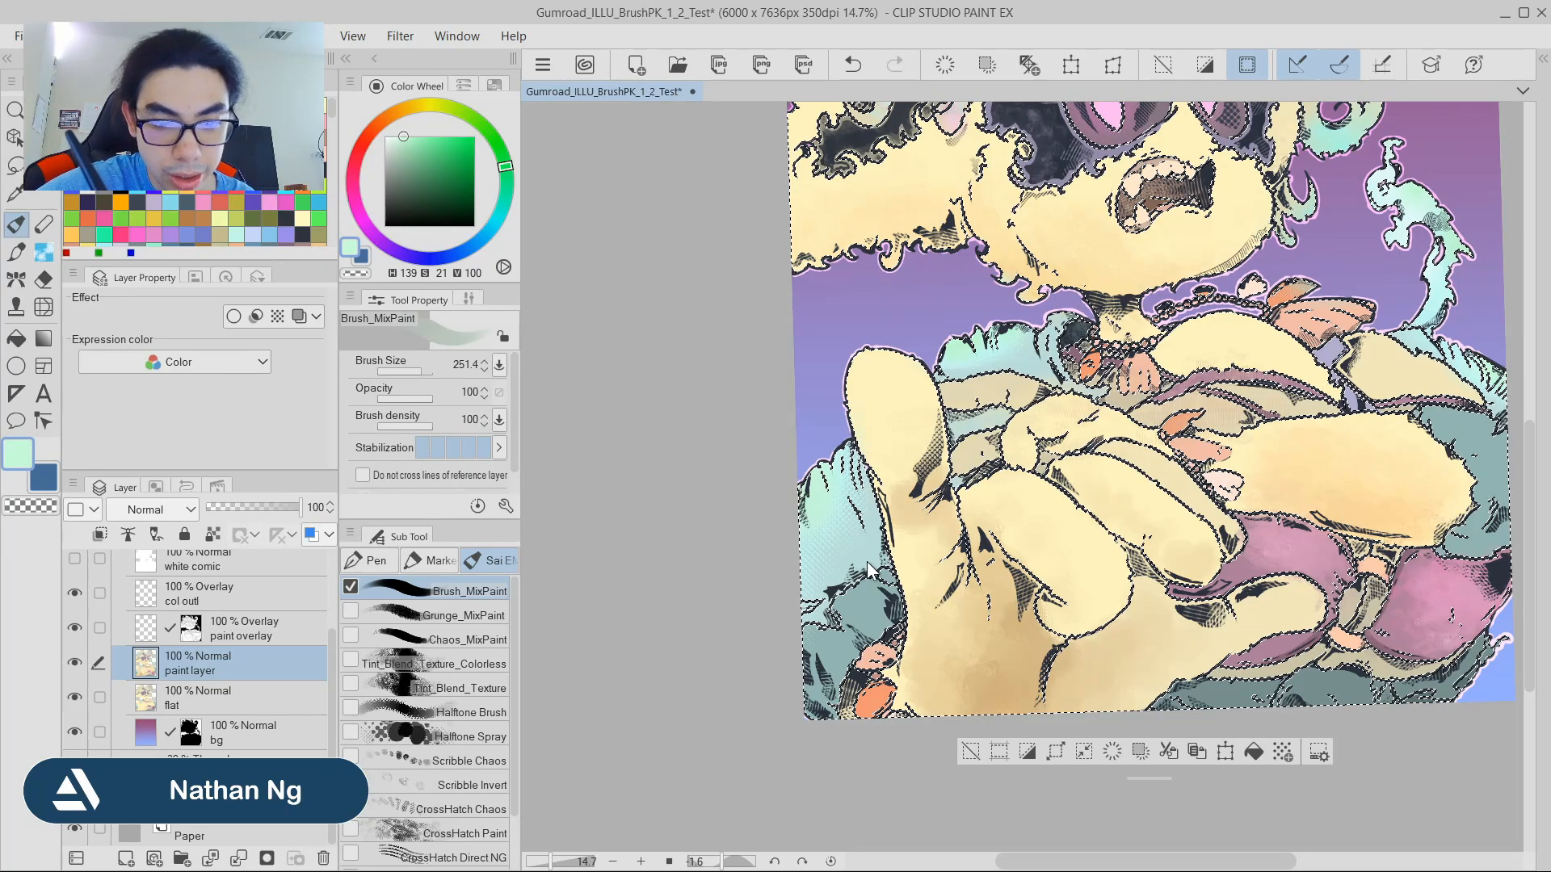
pyautogui.hotkey('ctrl', 's')
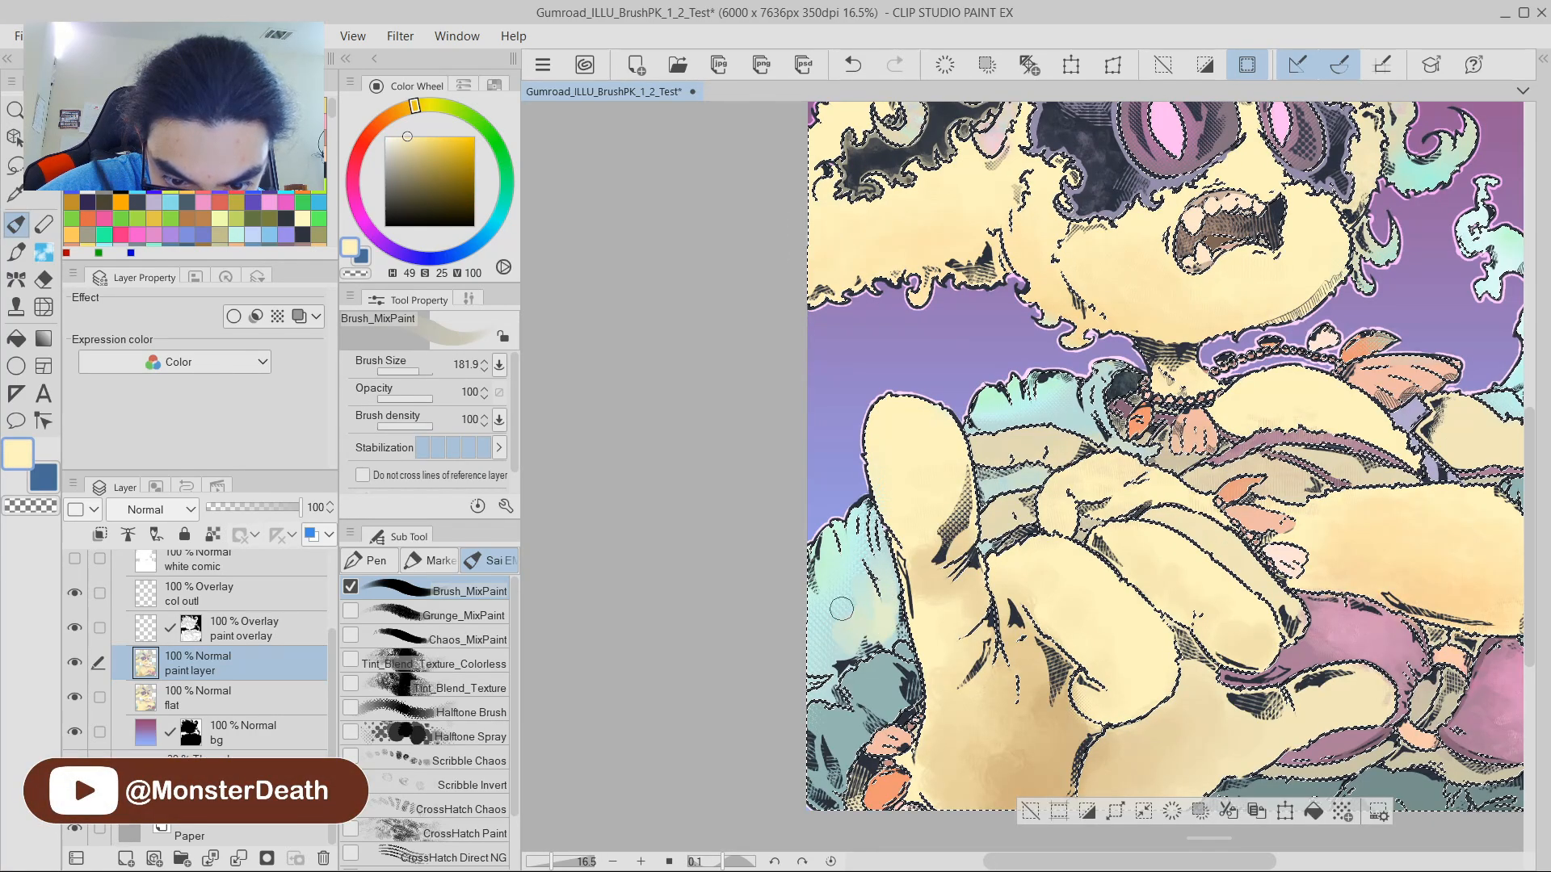
pyautogui.moveTo(1220, 514); pyautogui.dragTo(1112, 297)
pyautogui.moveTo(1112, 297); pyautogui.dragTo(1100, 324)
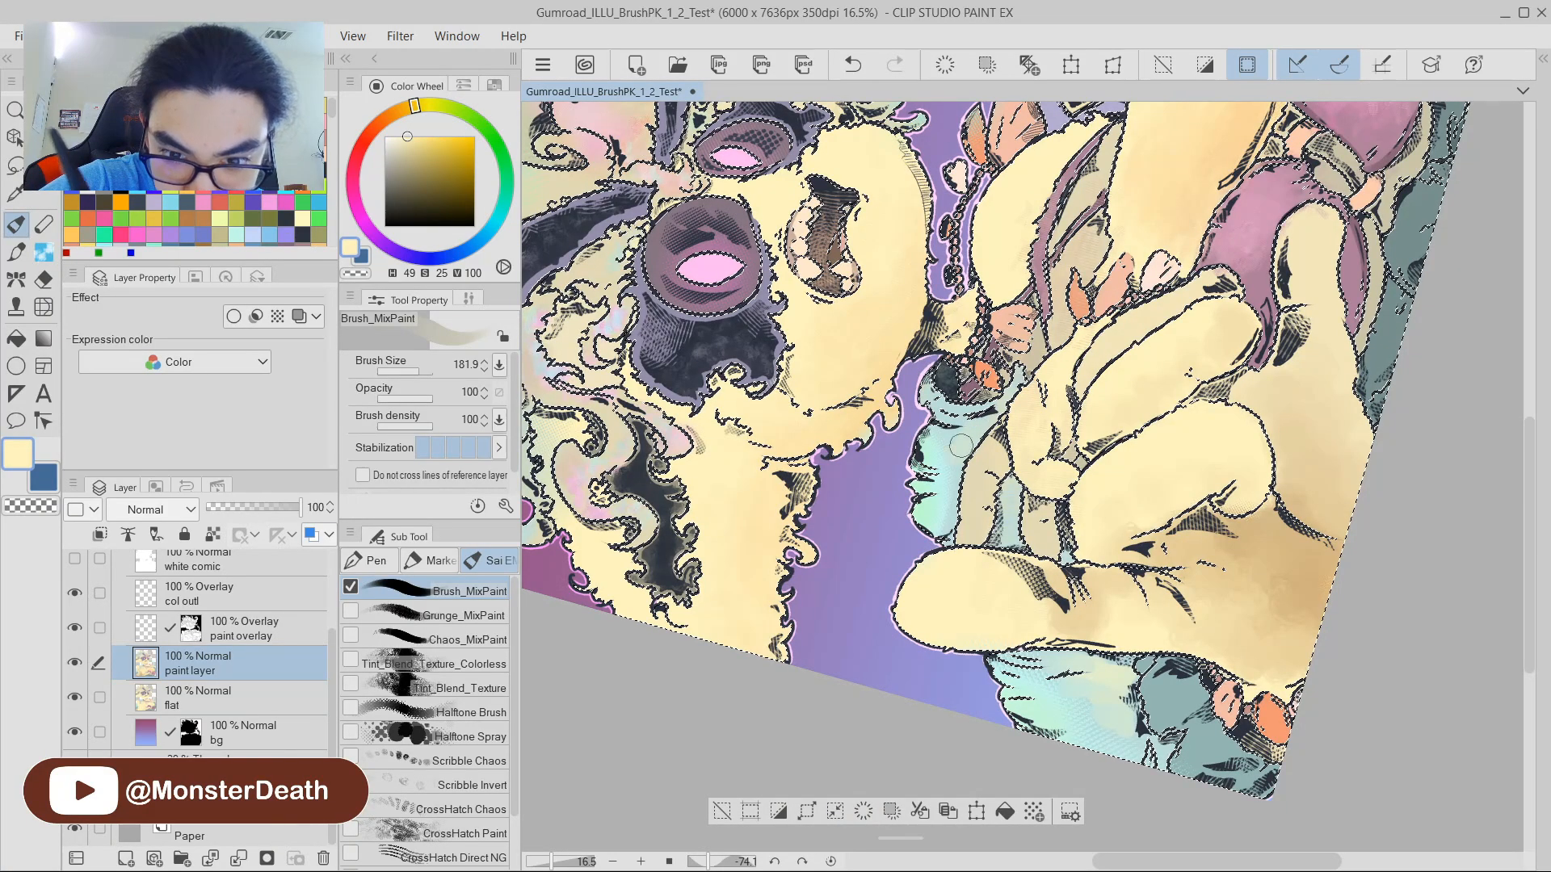
pyautogui.moveTo(1001, 340); pyautogui.dragTo(1091, 450)
pyautogui.moveTo(1015, 384)
pyautogui.mouseDown()
pyautogui.moveTo(963, 406)
pyautogui.moveTo(1087, 390)
pyautogui.moveTo(1131, 451)
pyautogui.mouseUp()
pyautogui.moveTo(1325, 501); pyautogui.dragTo(695, 445)
pyautogui.moveTo(1145, 465); pyautogui.dragTo(1144, 457)
pyautogui.moveTo(1292, 610); pyautogui.dragTo(1196, 606)
pyautogui.moveTo(1371, 332); pyautogui.dragTo(1363, 299)
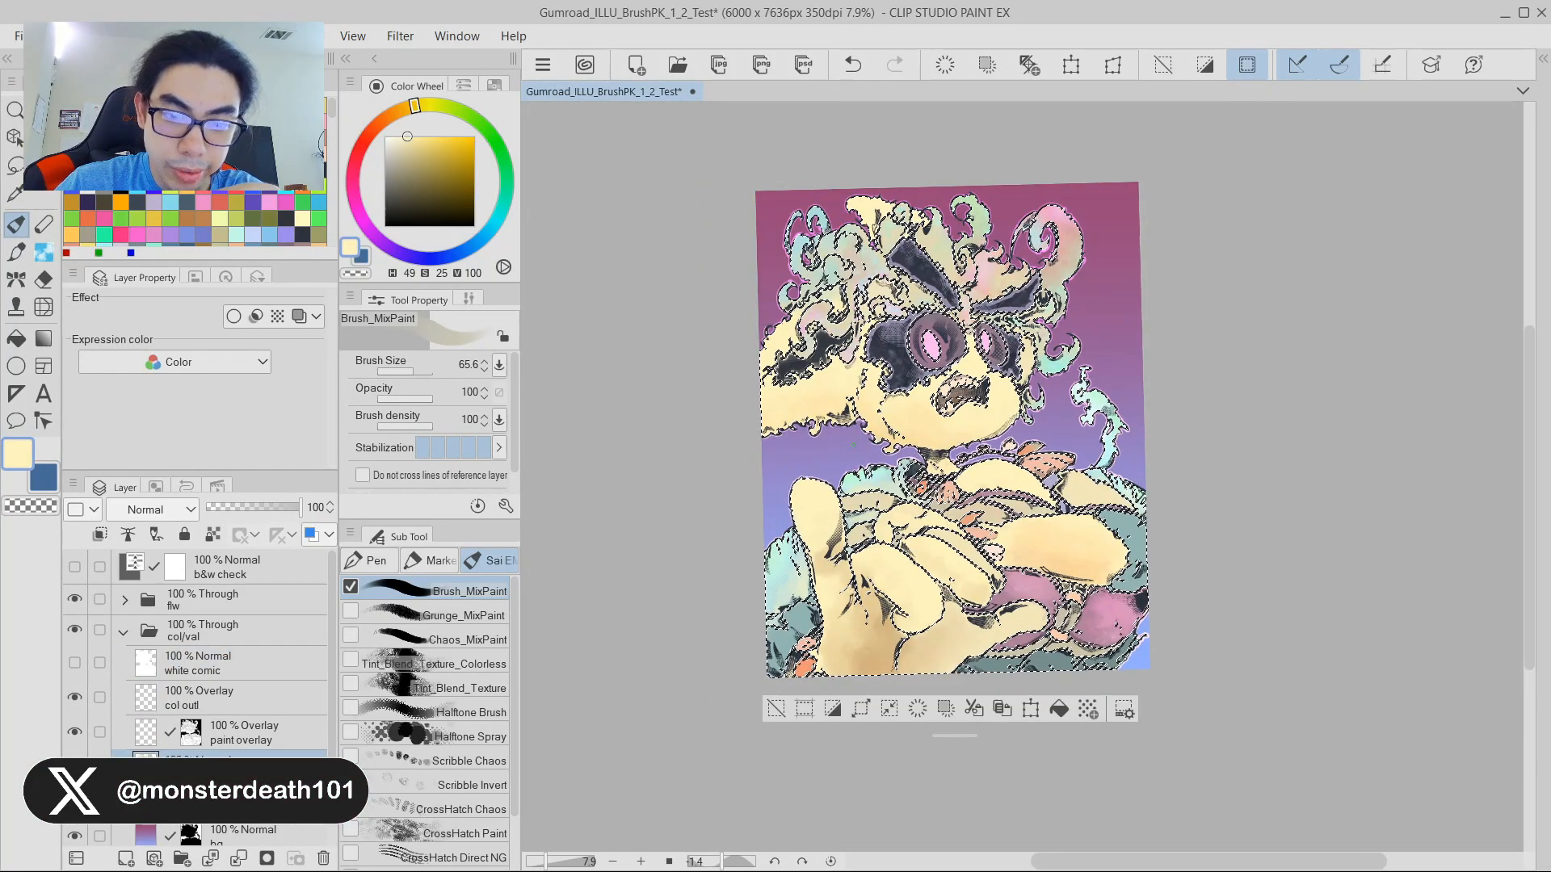
# Texture the dark teal cloth below the hand with CrossHatch Chaos in turquoise (H 173, S 55, V 96), size 434.3, with color mixing on.
pyautogui.scroll(3, 853, 444)
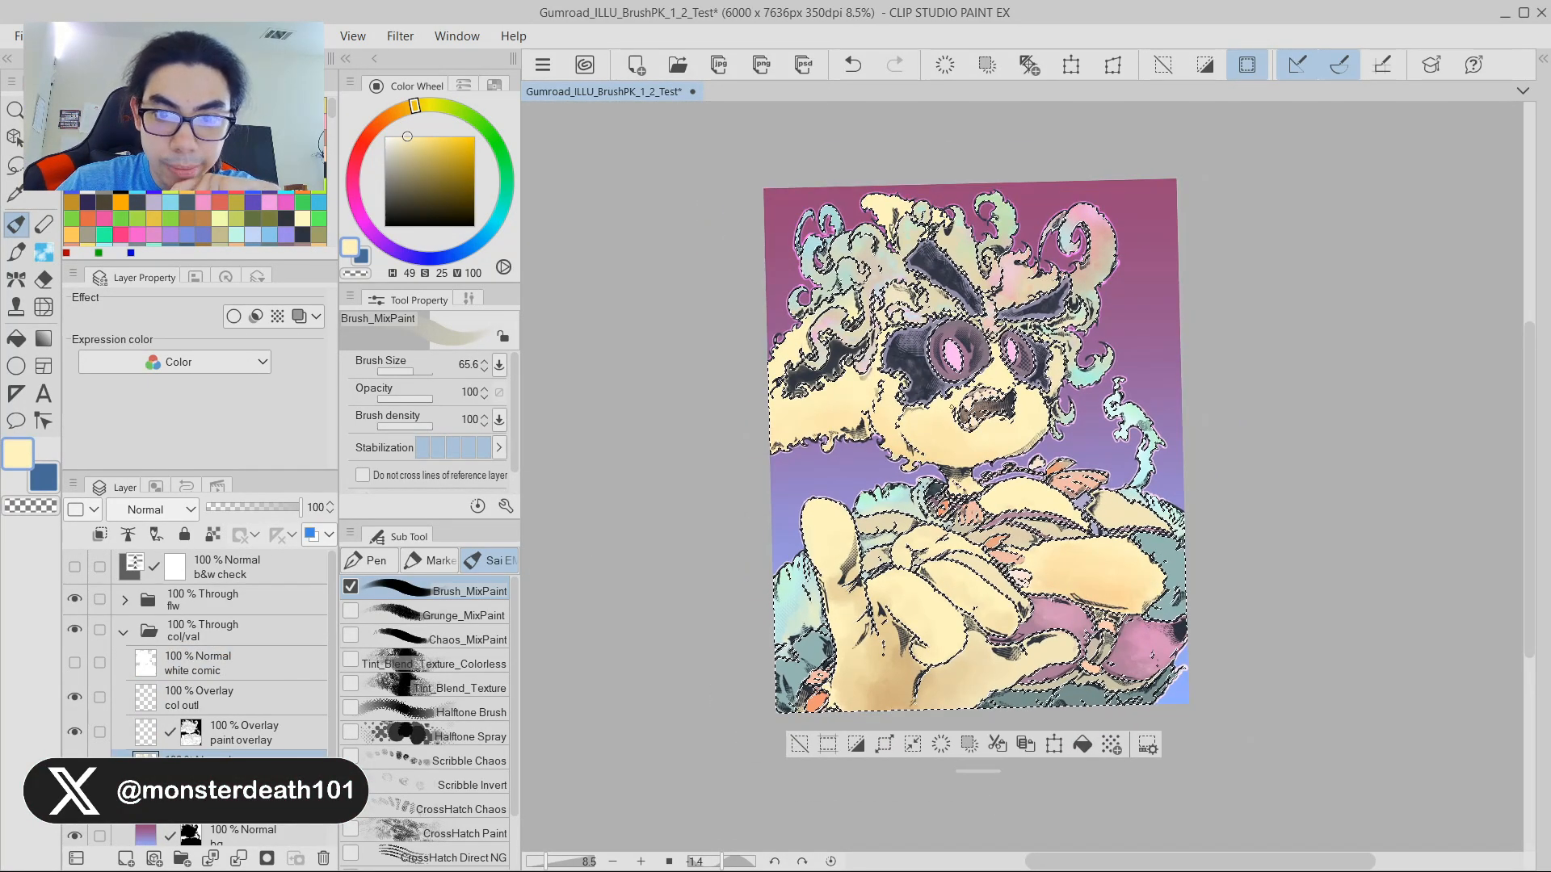
pyautogui.scroll(-2, 912, 432)
pyautogui.scroll(11, 895, 416)
pyautogui.scroll(-11, 872, 400)
pyautogui.scroll(5, 1068, 721)
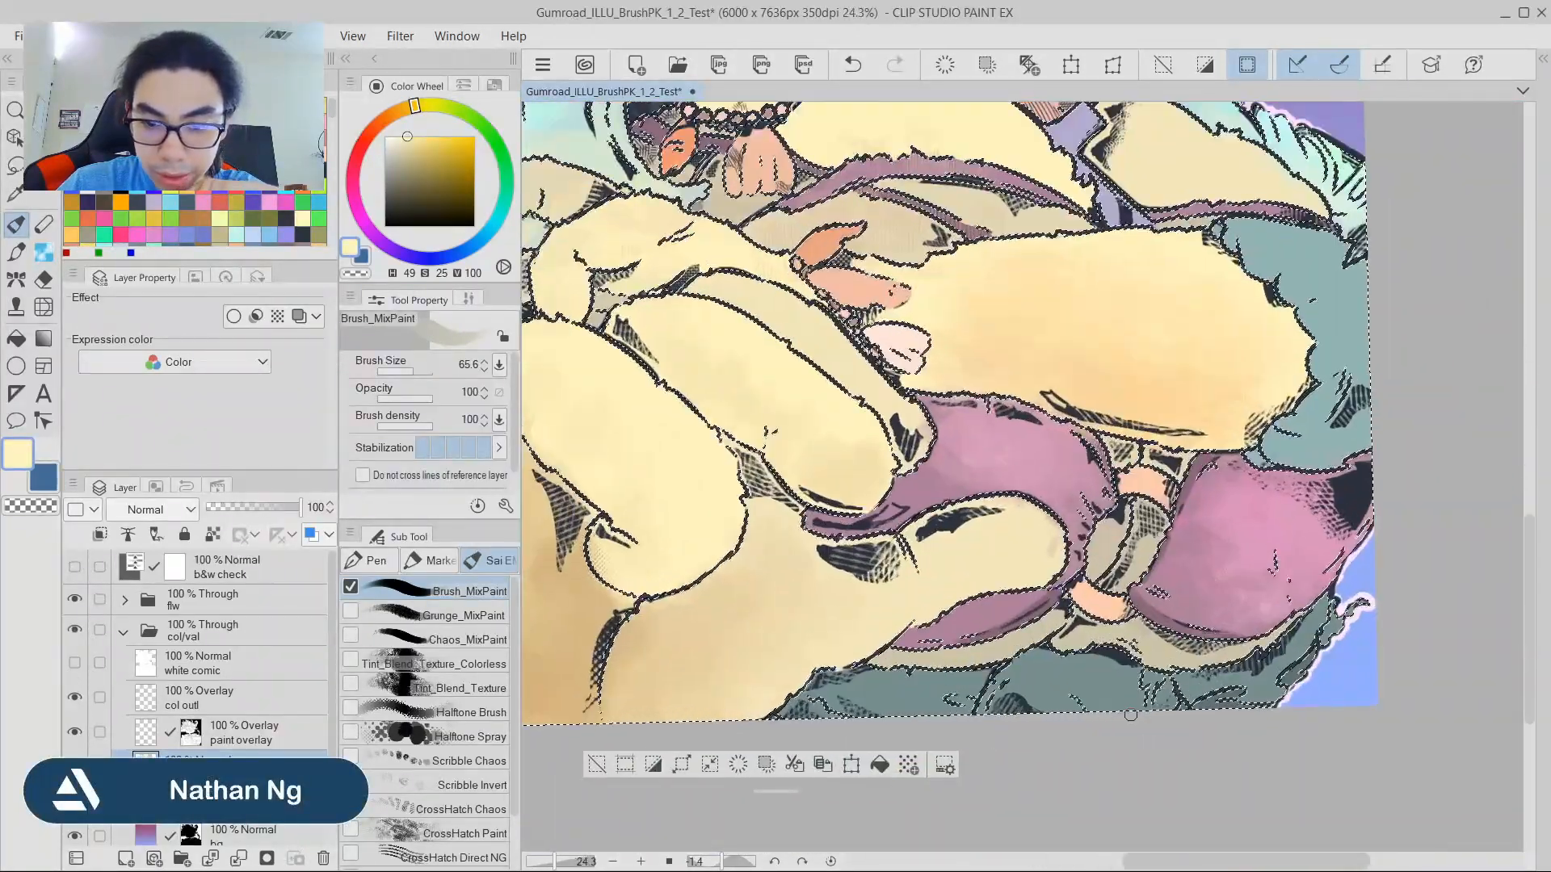
pyautogui.scroll(-3, 380, 753)
pyautogui.click(453, 747)
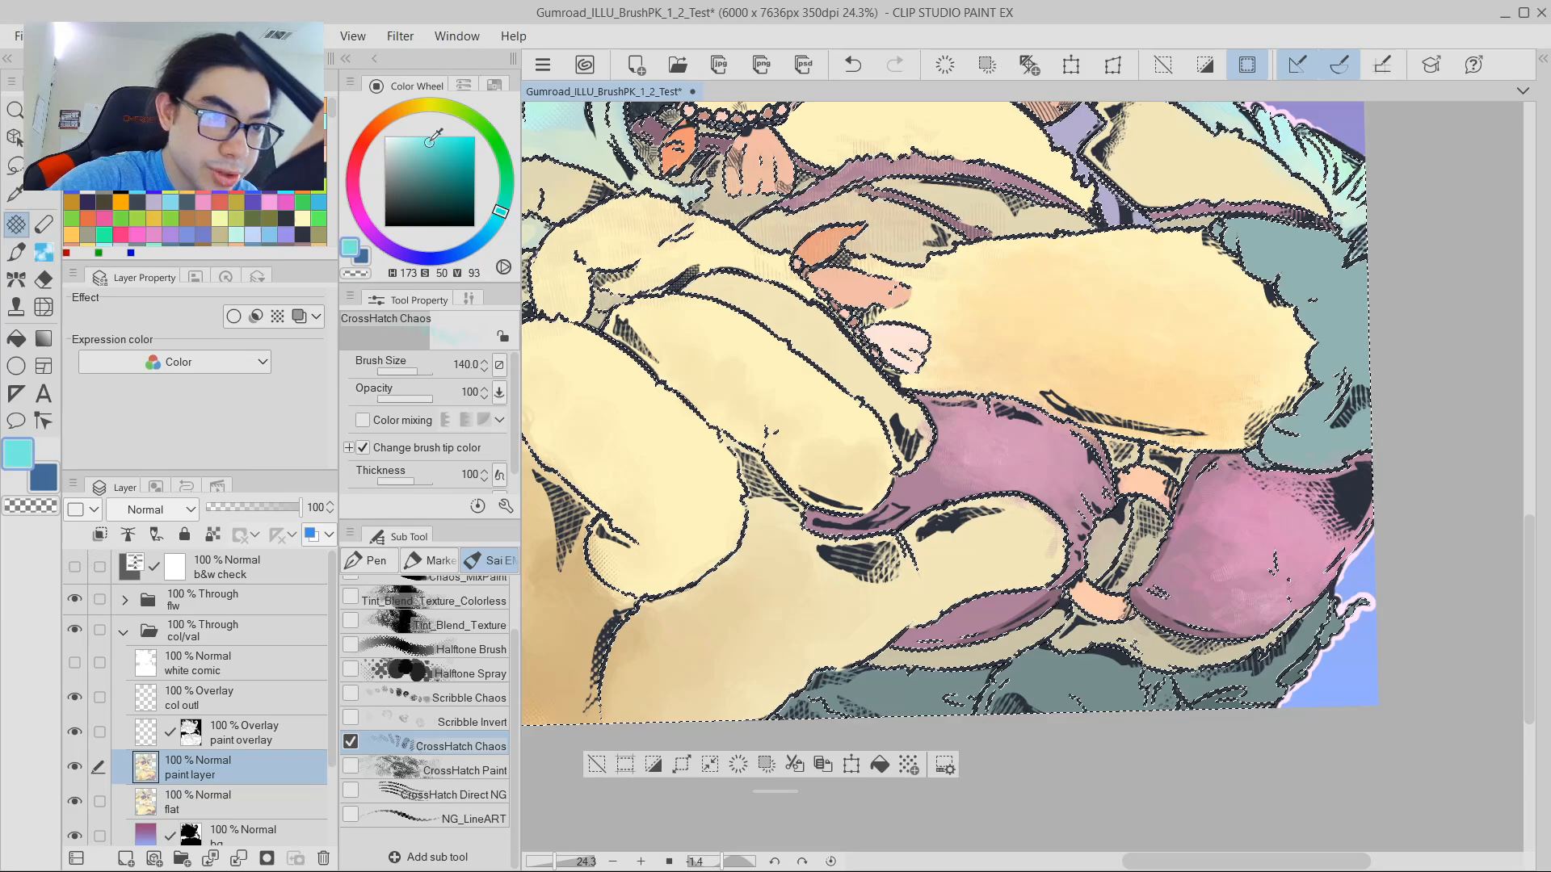
pyautogui.moveTo(1060, 730)
pyautogui.mouseDown()
pyautogui.moveTo(1094, 744)
pyautogui.moveTo(1134, 701)
pyautogui.mouseUp()
pyautogui.click(362, 420)
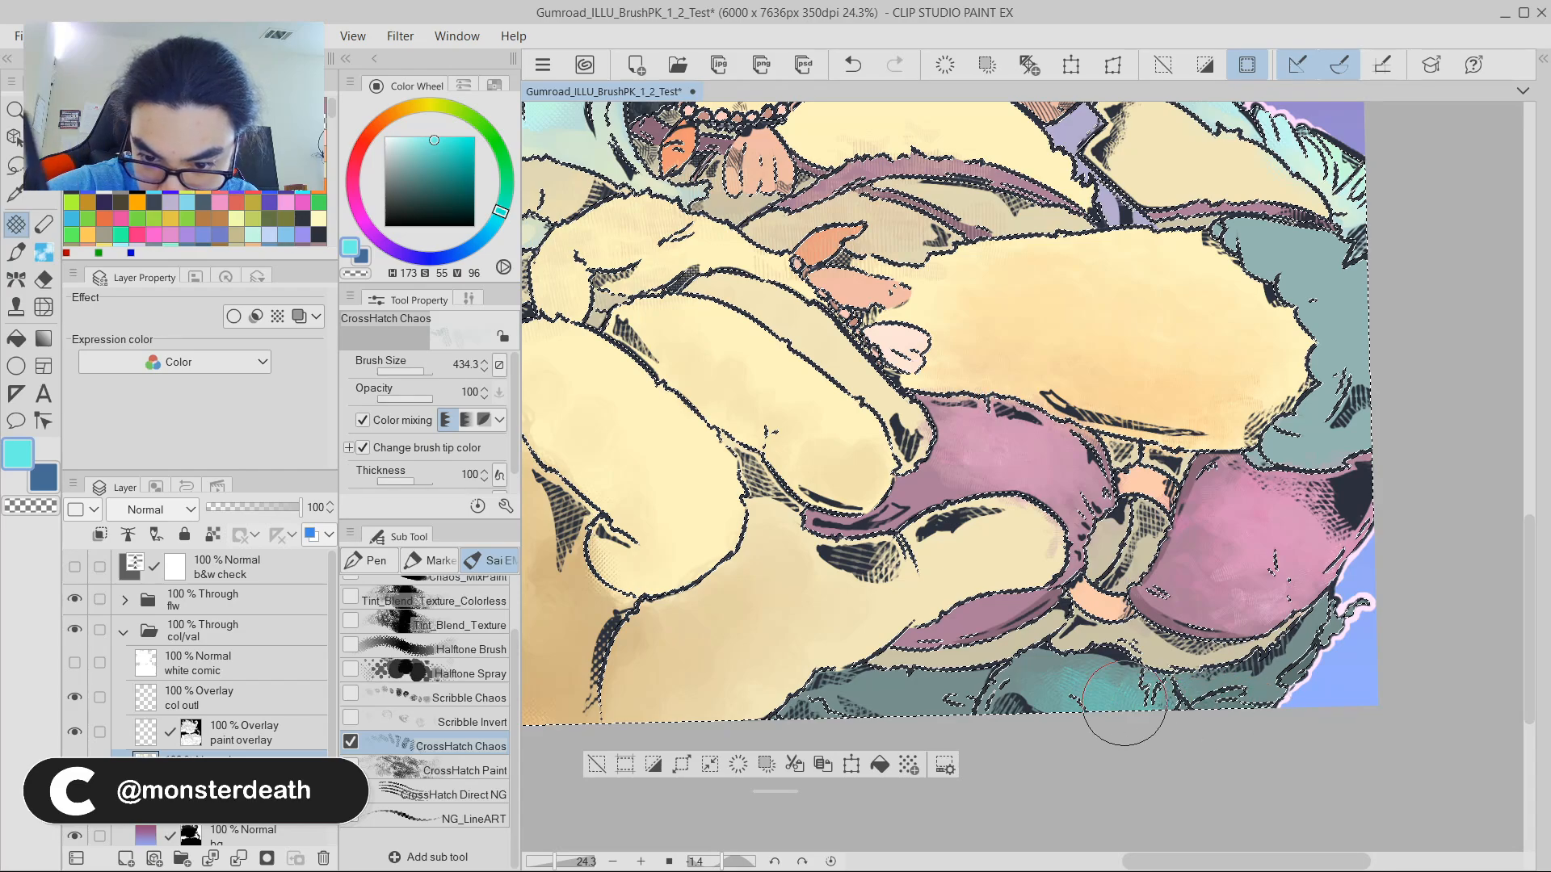
pyautogui.scroll(-3, 977, 721)
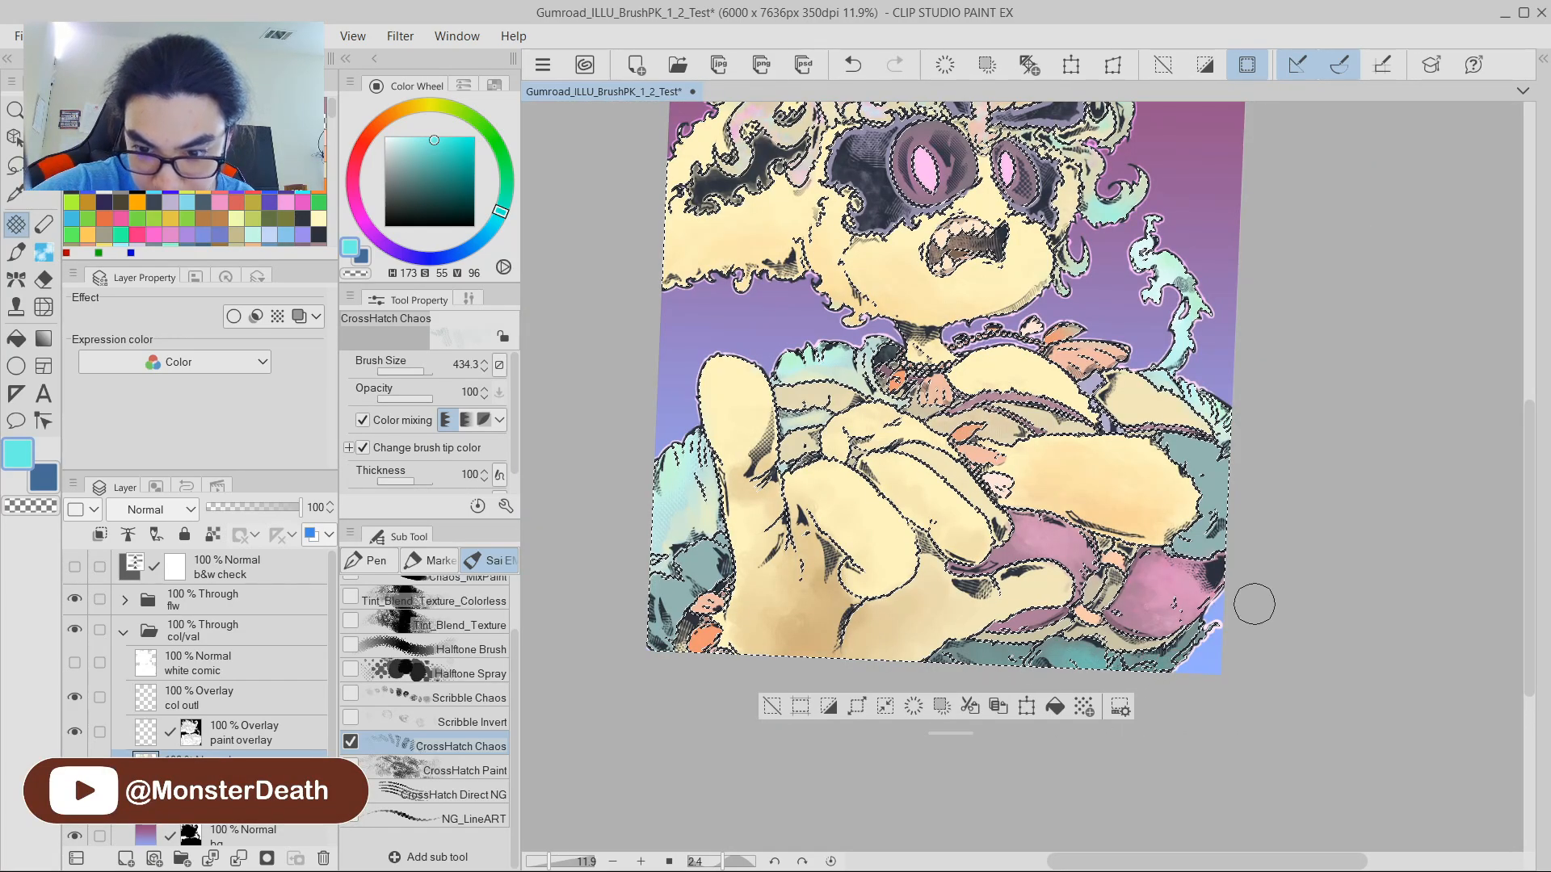
# Shade the dark teal sleeve beside the forearm with Halftone Brush at size 420.7 in turquoise (H 173, S 55, V 96).
pyautogui.moveTo(1292, 271); pyautogui.dragTo(1269, 453)
pyautogui.moveTo(1268, 454); pyautogui.dragTo(1300, 292)
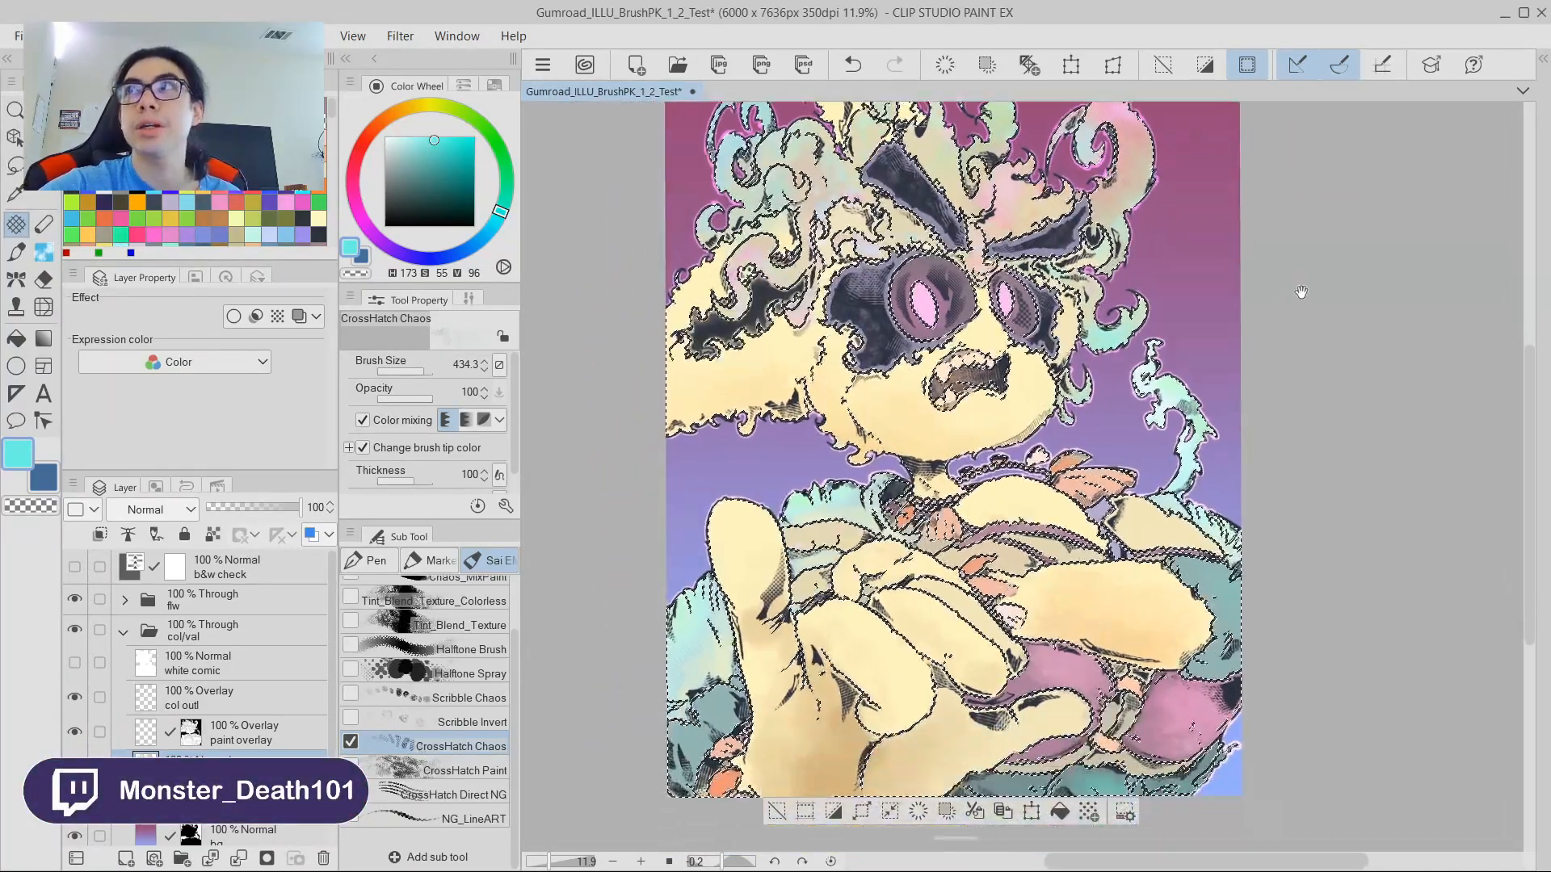
pyautogui.moveTo(1303, 237); pyautogui.dragTo(1297, 303)
pyautogui.moveTo(1188, 290); pyautogui.dragTo(1313, 283)
pyautogui.moveTo(1051, 364); pyautogui.dragTo(1053, 466)
pyautogui.moveTo(1347, 394); pyautogui.dragTo(1245, 254)
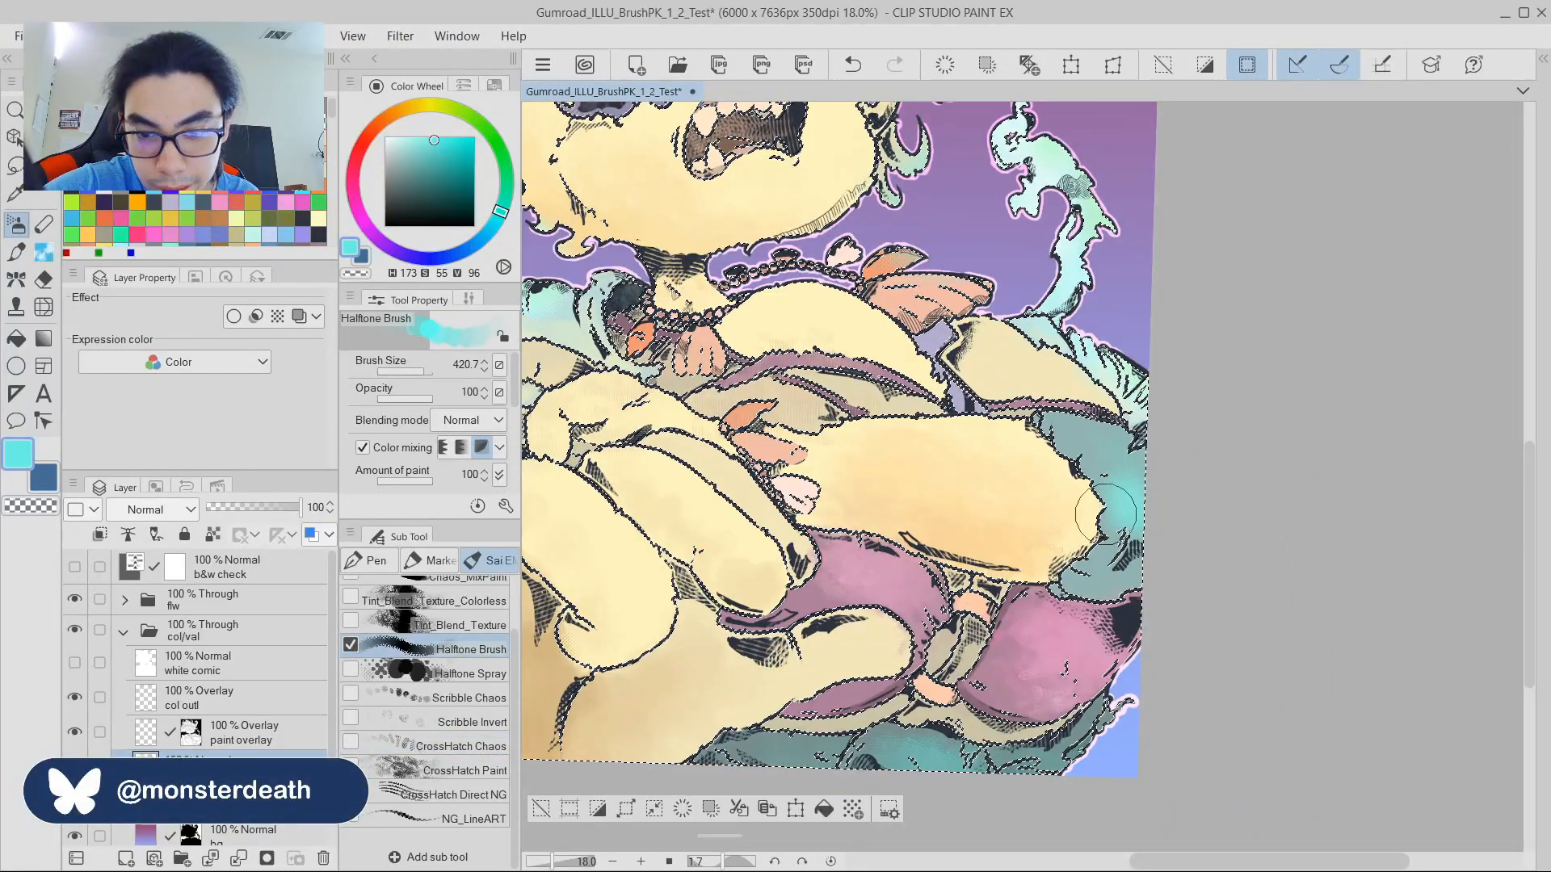
pyautogui.hotkey('ctrl', 'z')
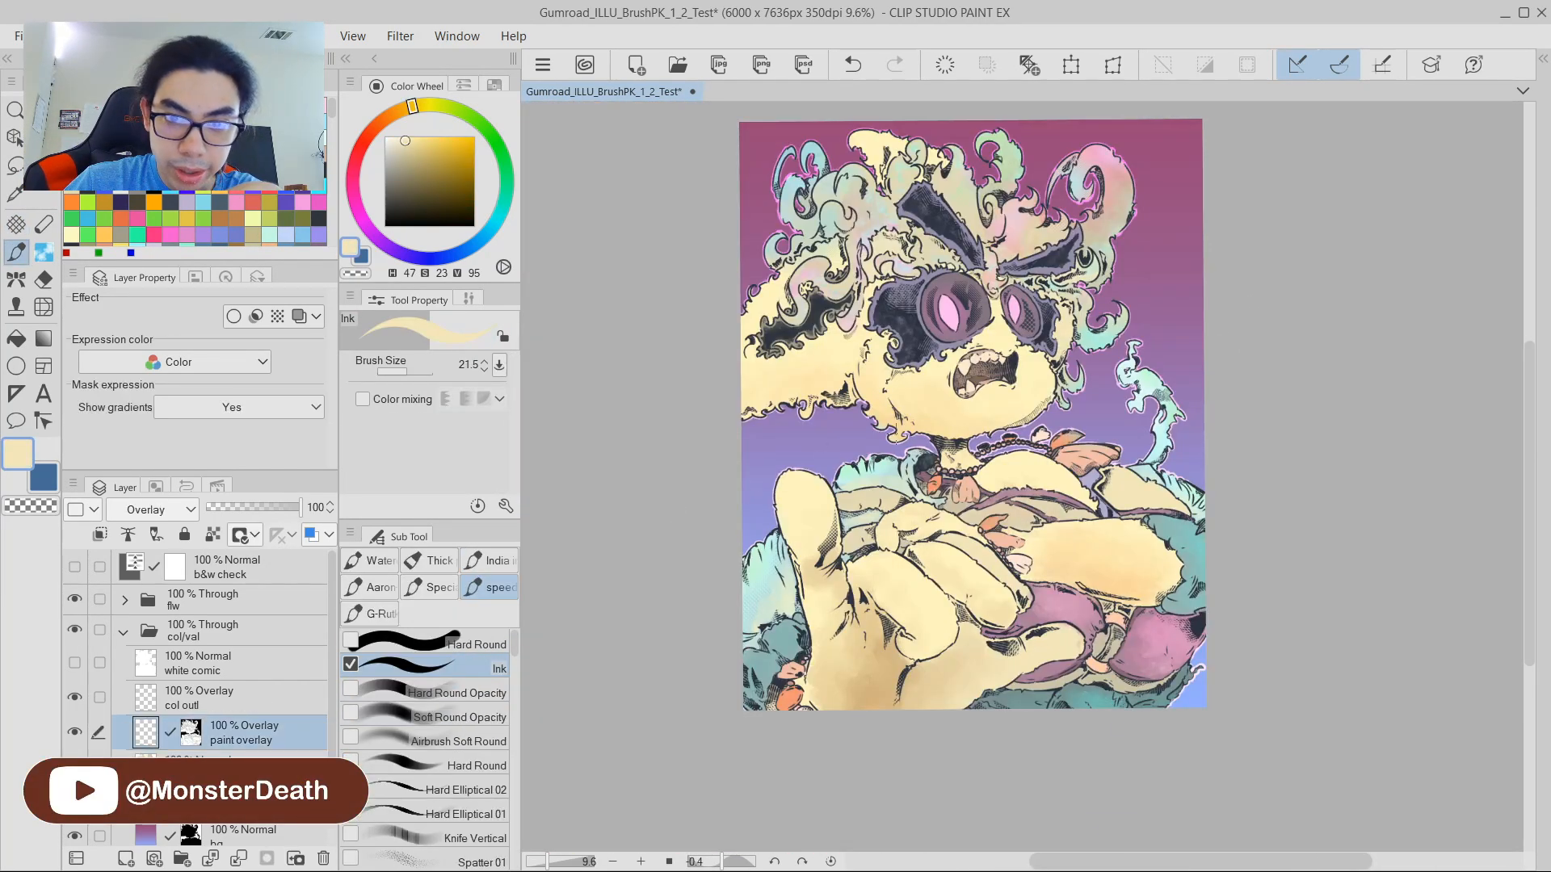
# Try a large Ink stroke at size 975.7 in pale yellow (H 47, S 23, V 95) over the thumb on the paint overlay layer.
pyautogui.scroll(3, 1026, 380)
pyautogui.scroll(-4, 999, 517)
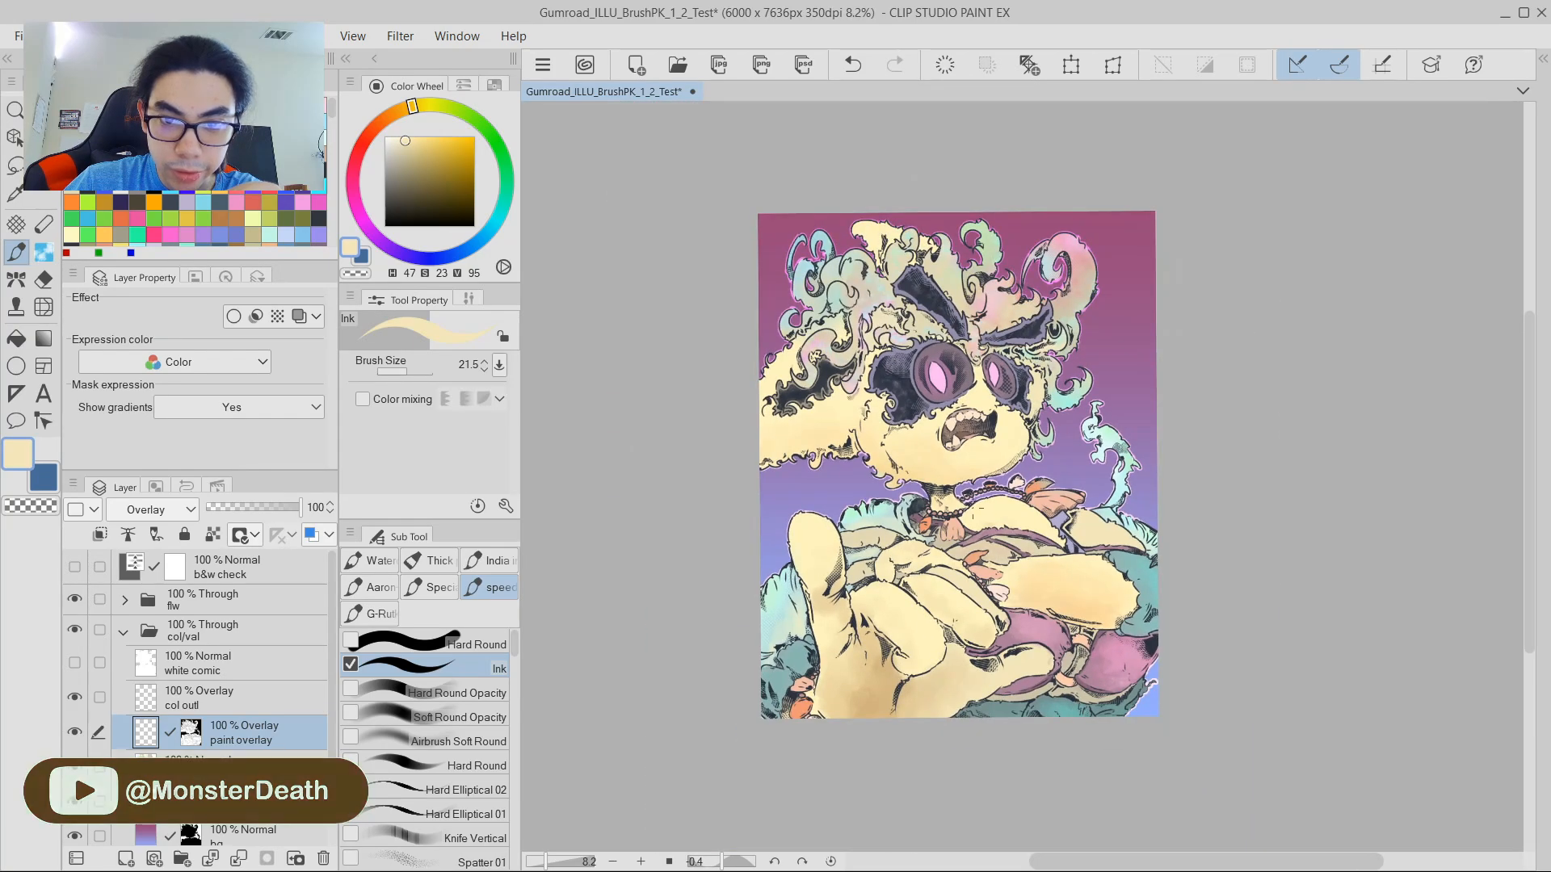
pyautogui.scroll(2, 940, 461)
pyautogui.scroll(-2, 940, 460)
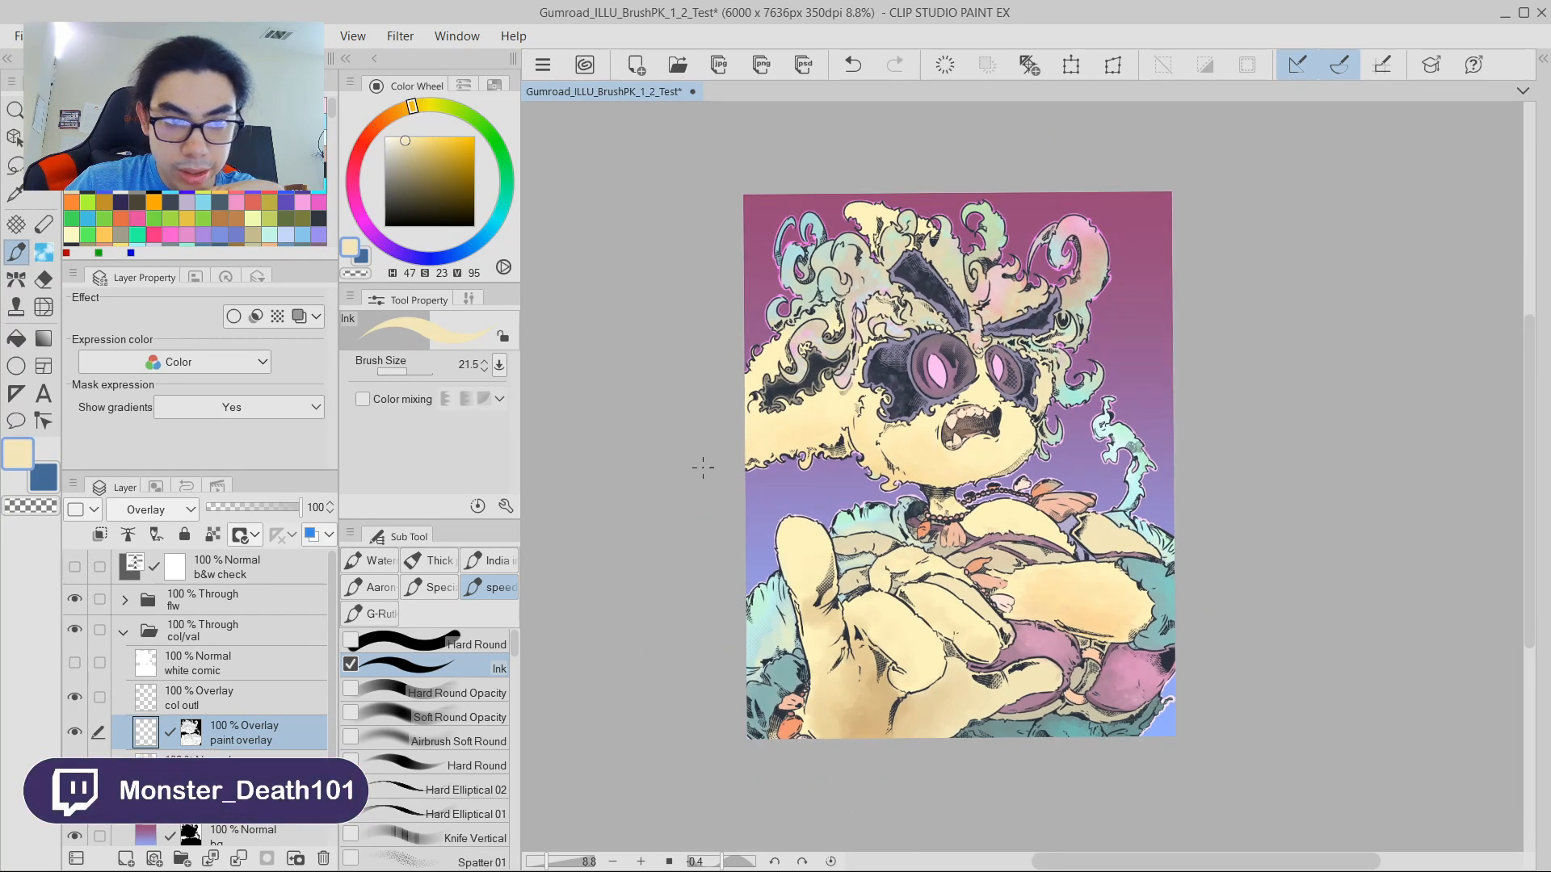
pyautogui.scroll(3, 602, 437)
pyautogui.scroll(1, 976, 565)
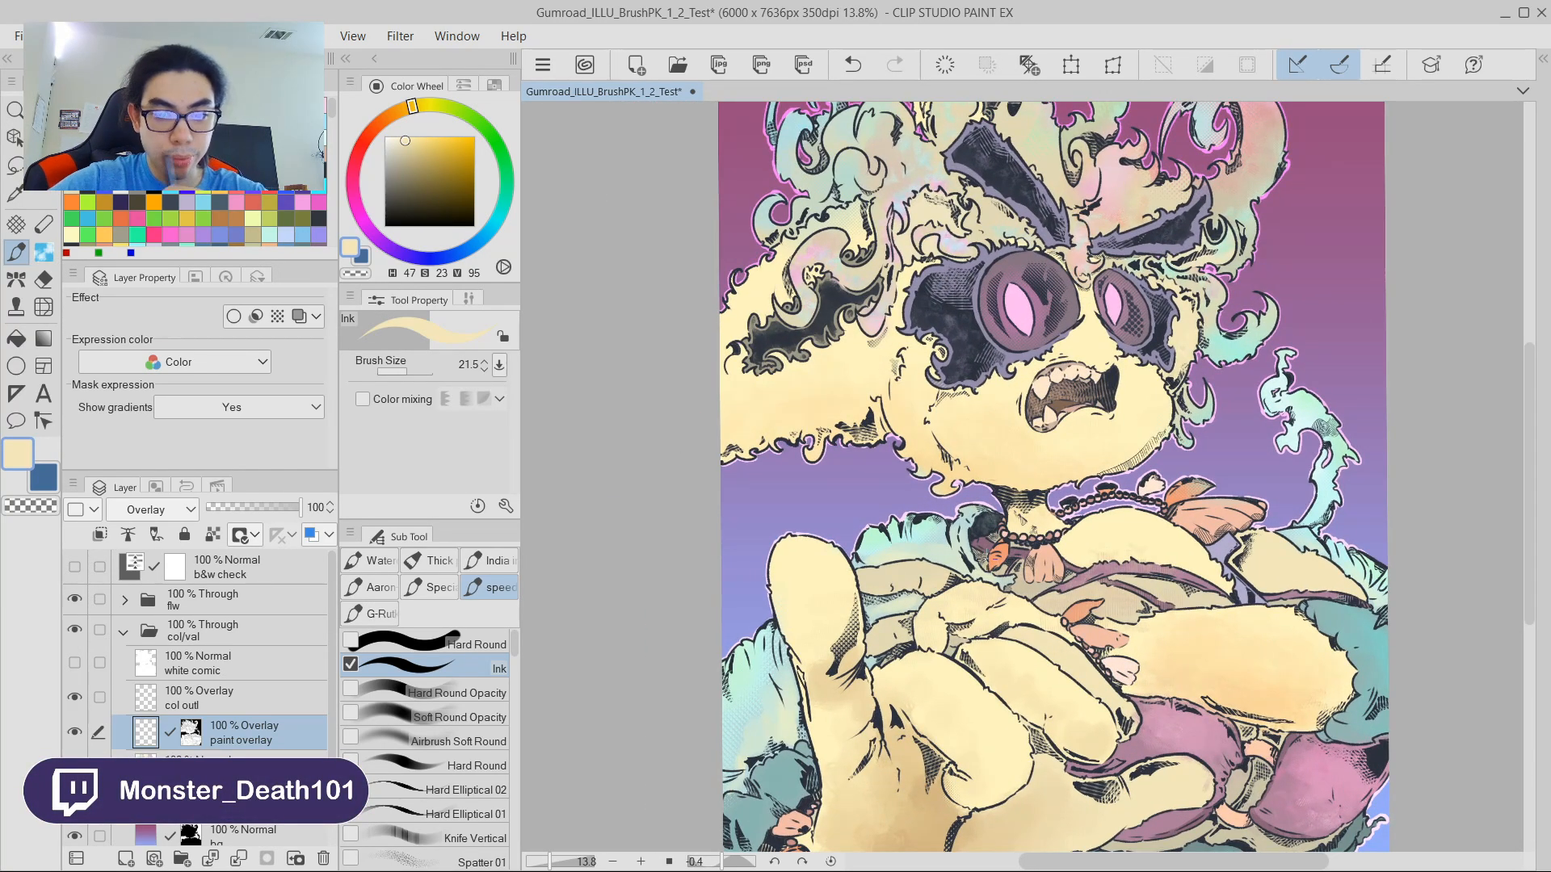
pyautogui.moveTo(806, 549); pyautogui.dragTo(857, 659)
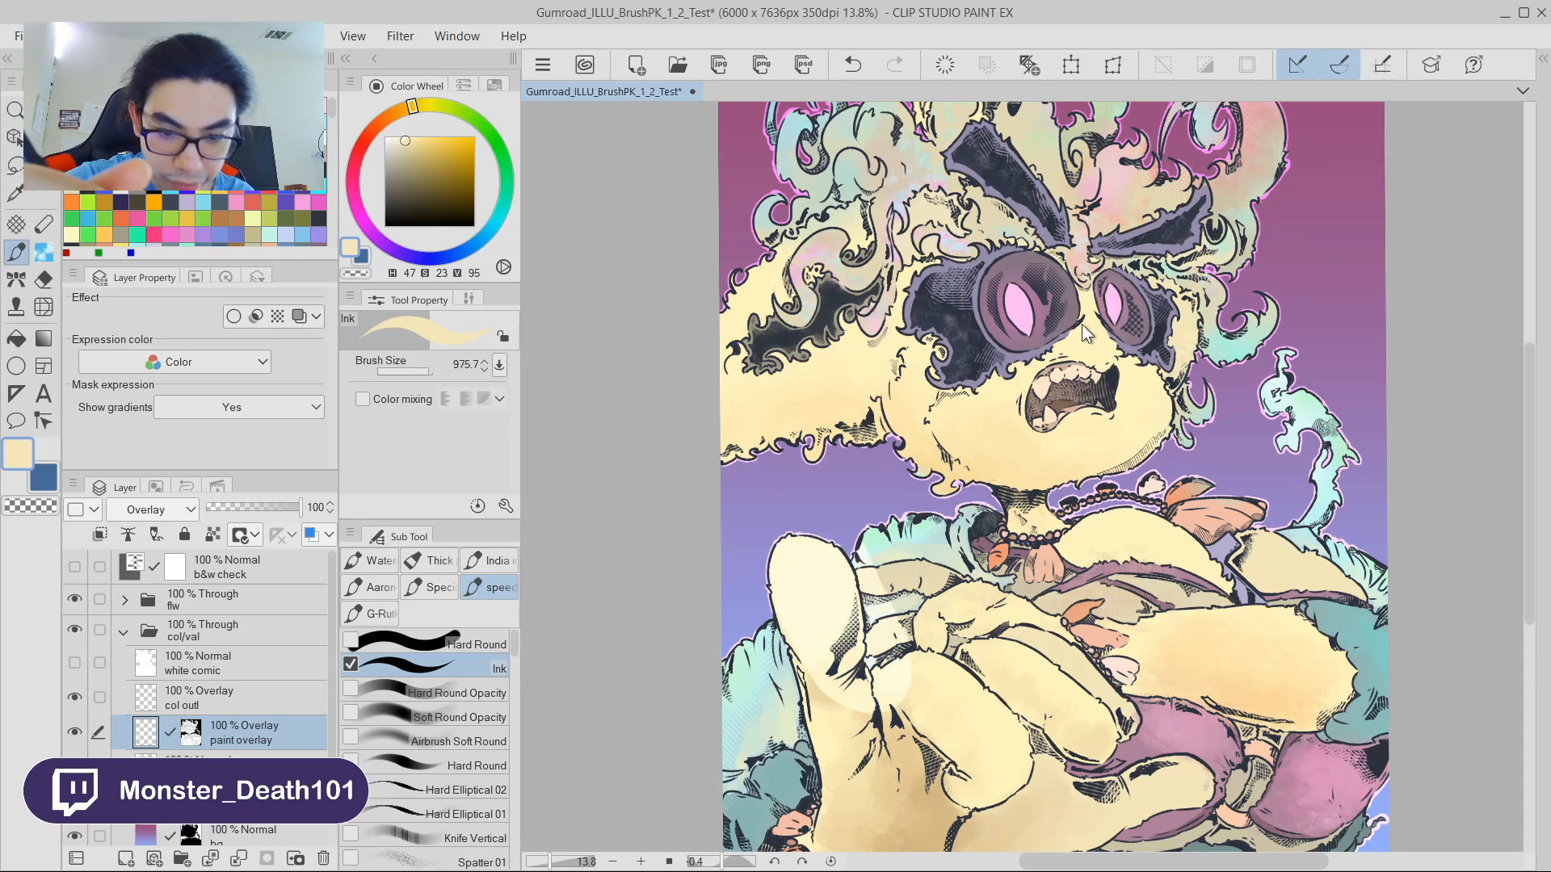
pyautogui.hotkey('ctrl', 'z')
pyautogui.moveTo(1284, 325); pyautogui.dragTo(1257, 276)
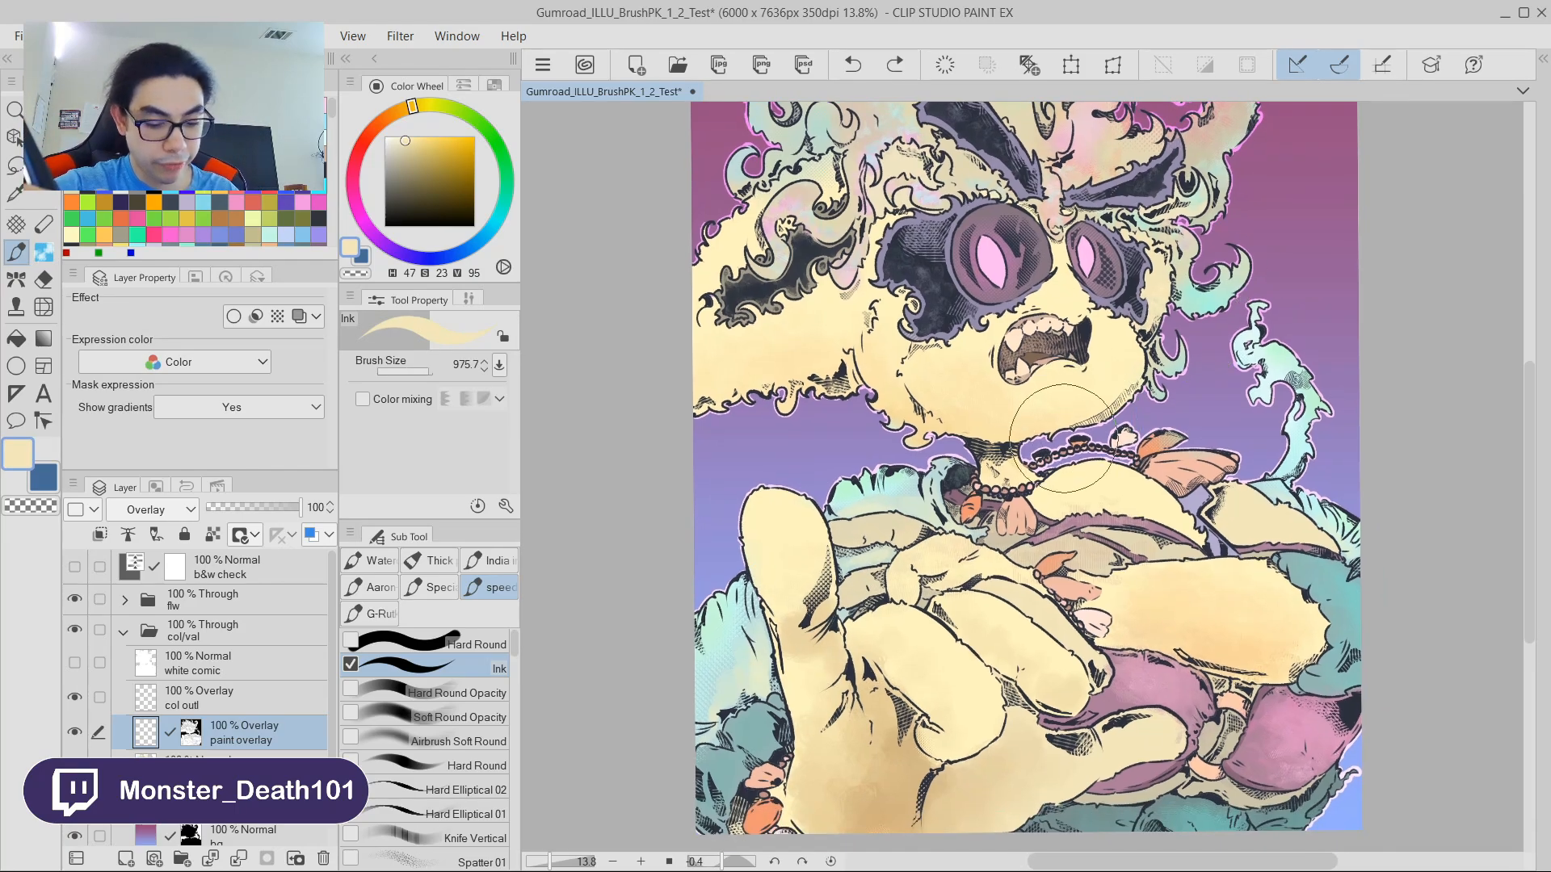
# Try CrossHatch Chaos at size 914.3 in coral (H 358, S 52, V 100) over the creature's cheek and mouth on the paint overlay layer.
pyautogui.press('b')
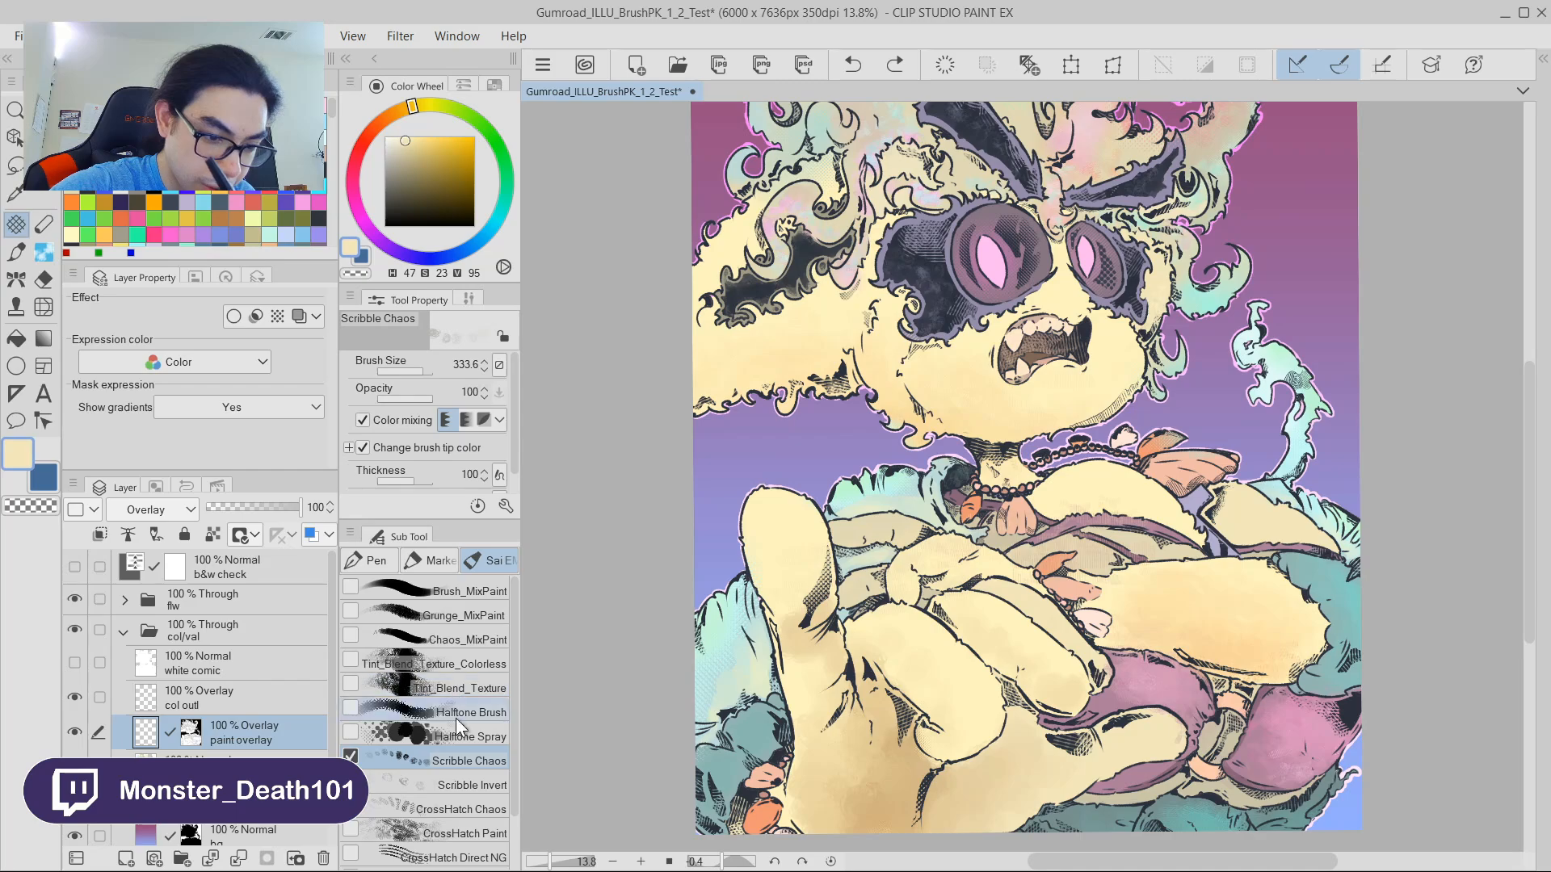
pyautogui.click(463, 808)
pyautogui.moveTo(1255, 192); pyautogui.dragTo(1253, 317)
pyautogui.moveTo(1287, 368)
pyautogui.mouseDown()
pyautogui.moveTo(1318, 314)
pyautogui.moveTo(1325, 277)
pyautogui.moveTo(1308, 275)
pyautogui.mouseUp()
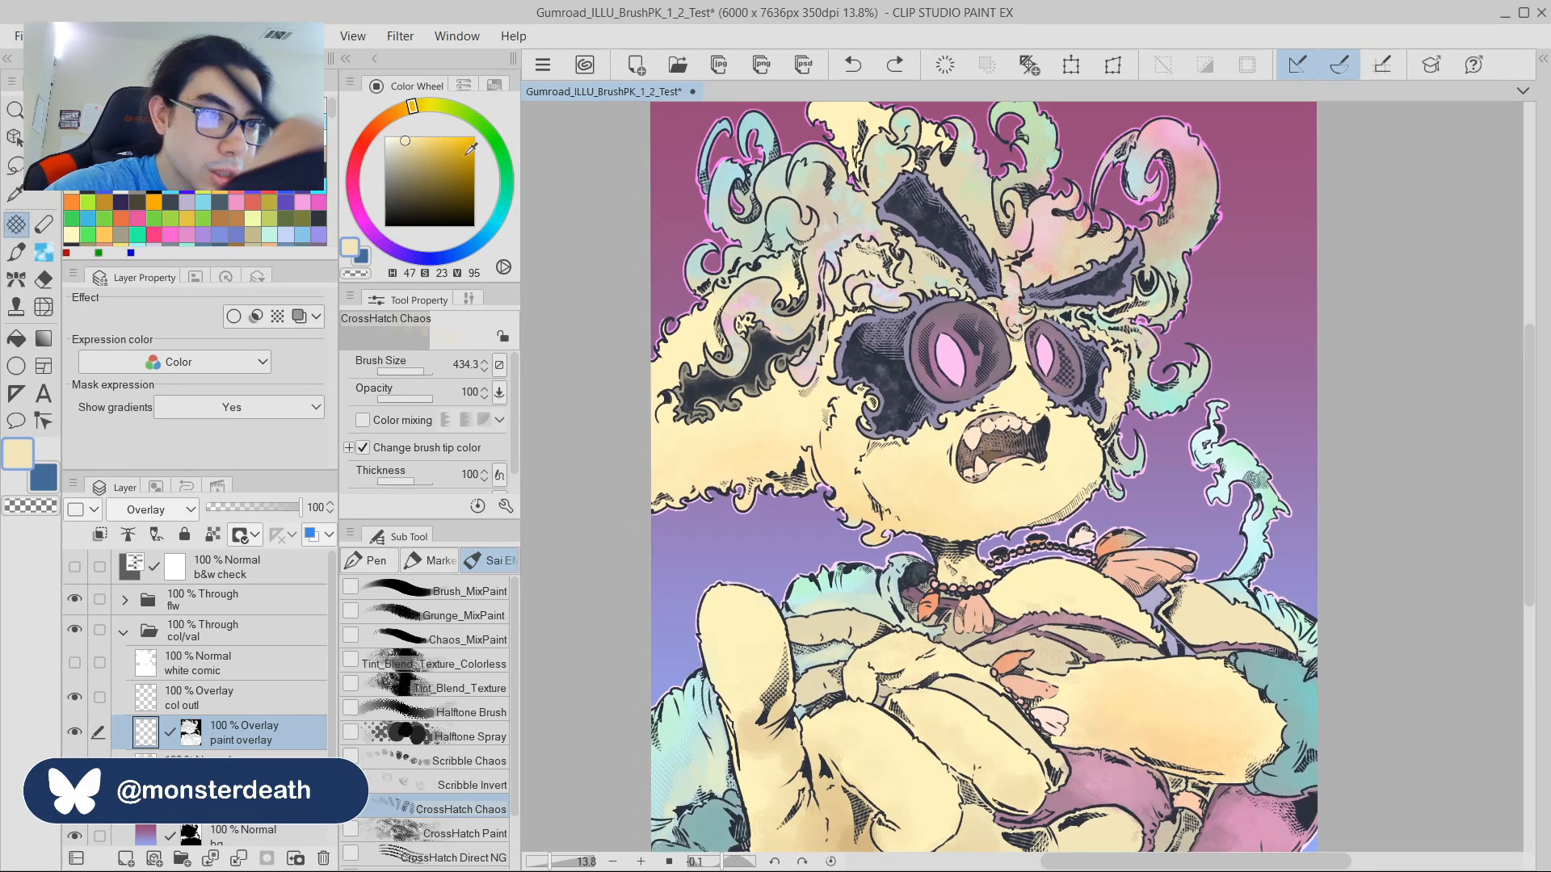
pyautogui.moveTo(392, 117); pyautogui.dragTo(361, 146)
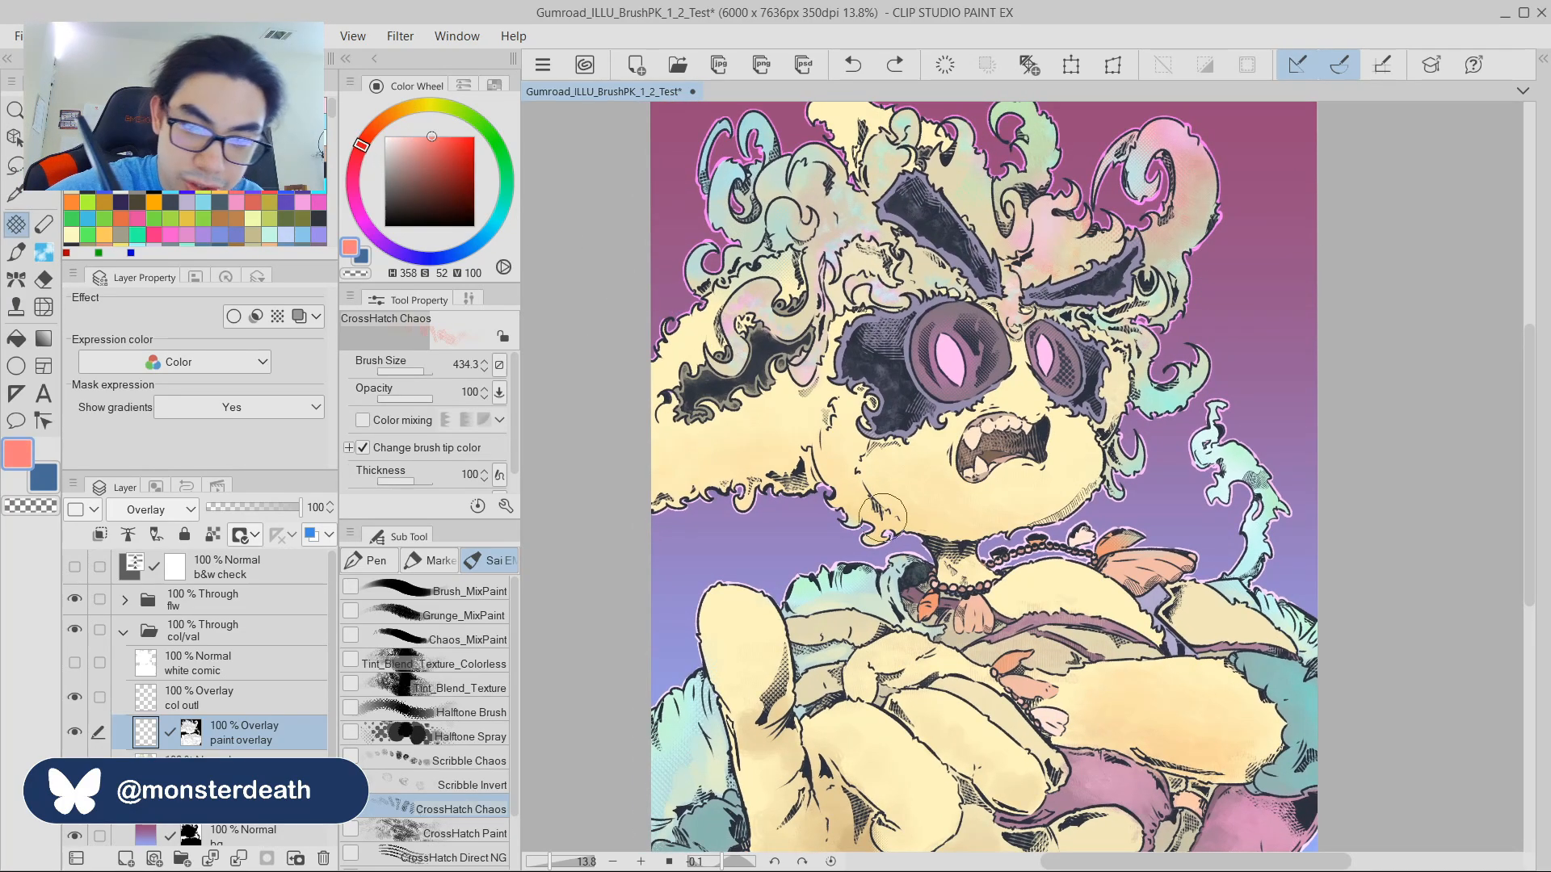
pyautogui.moveTo(848, 526); pyautogui.dragTo(852, 527)
pyautogui.moveTo(837, 512); pyautogui.dragTo(851, 569)
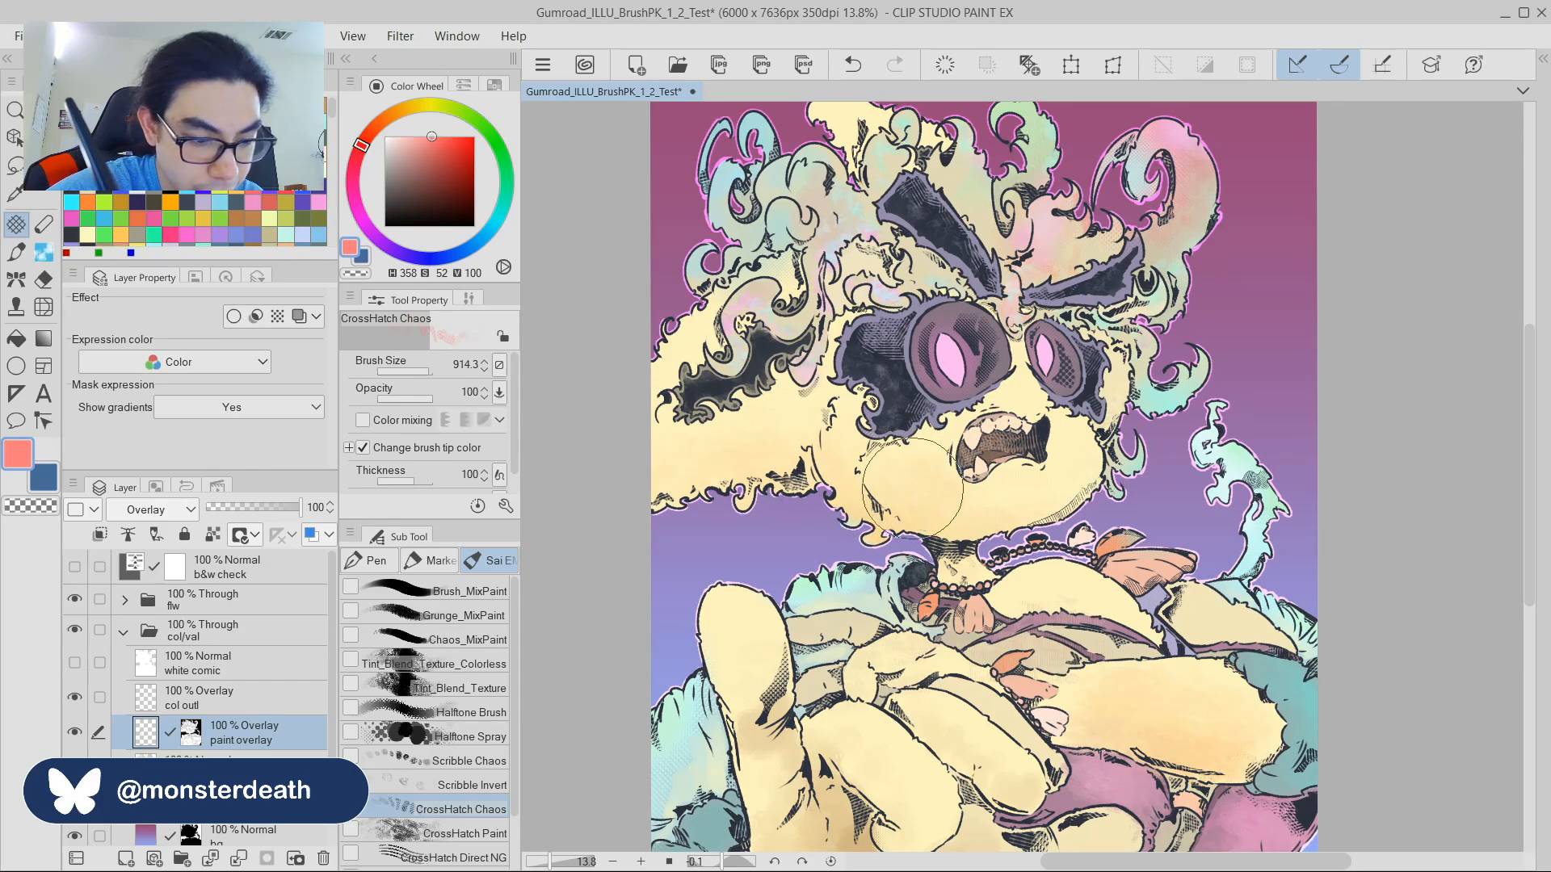
pyautogui.moveTo(1016, 552); pyautogui.dragTo(974, 516)
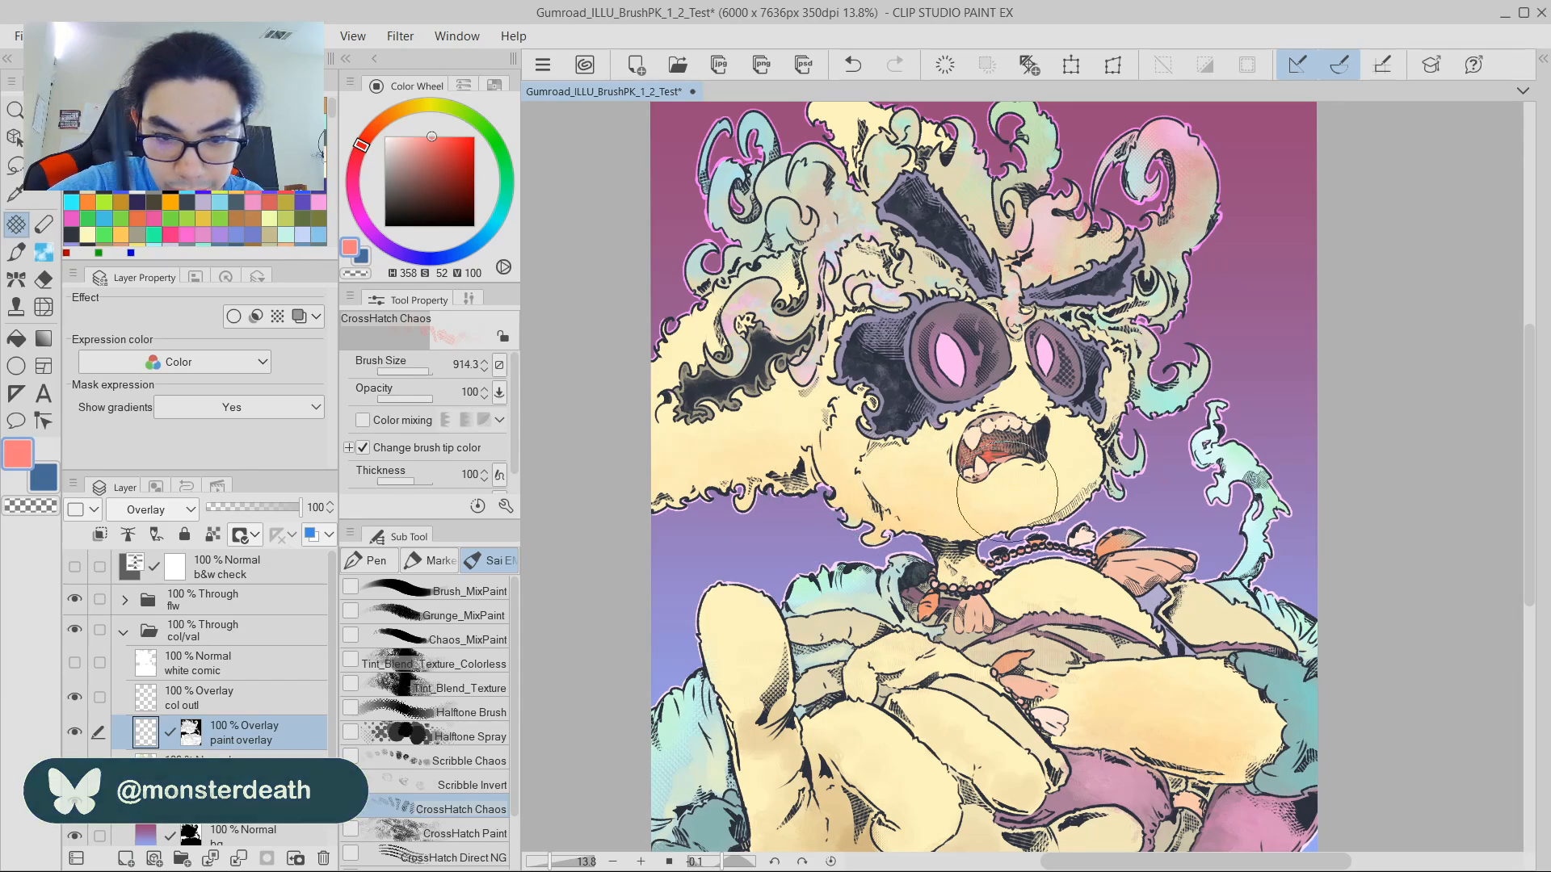
# Try white CrossHatch Chaos hatching at size 914.3 on the creature's lower cheek and undo it.
pyautogui.moveTo(1080, 351); pyautogui.dragTo(1071, 322)
pyautogui.moveTo(402, 138); pyautogui.dragTo(385, 135)
pyautogui.moveTo(844, 452); pyautogui.dragTo(950, 475)
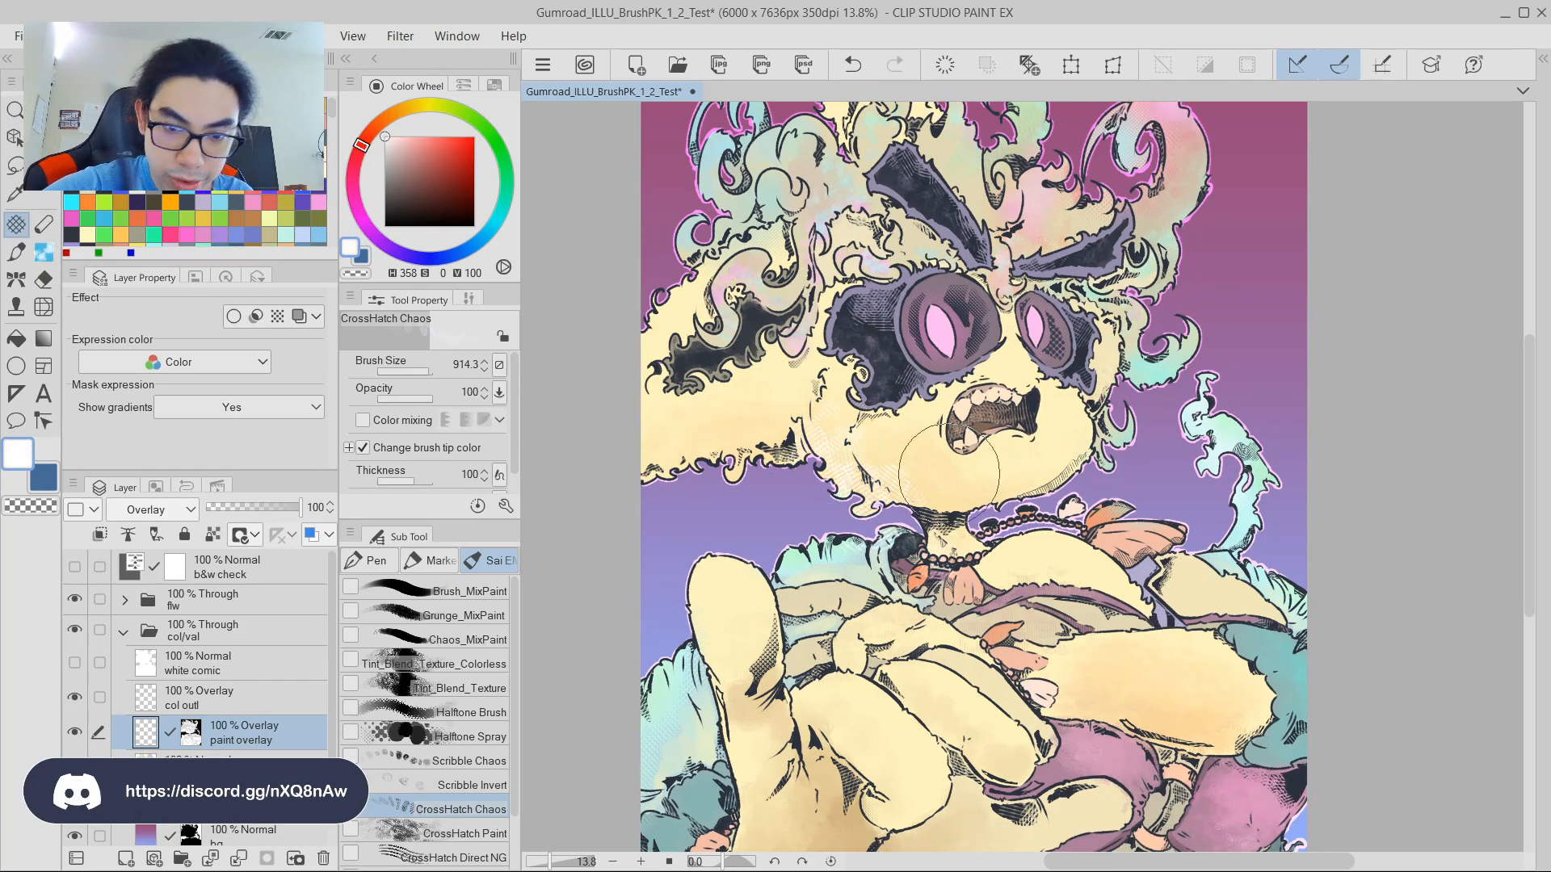
pyautogui.moveTo(1236, 238); pyautogui.dragTo(1250, 264)
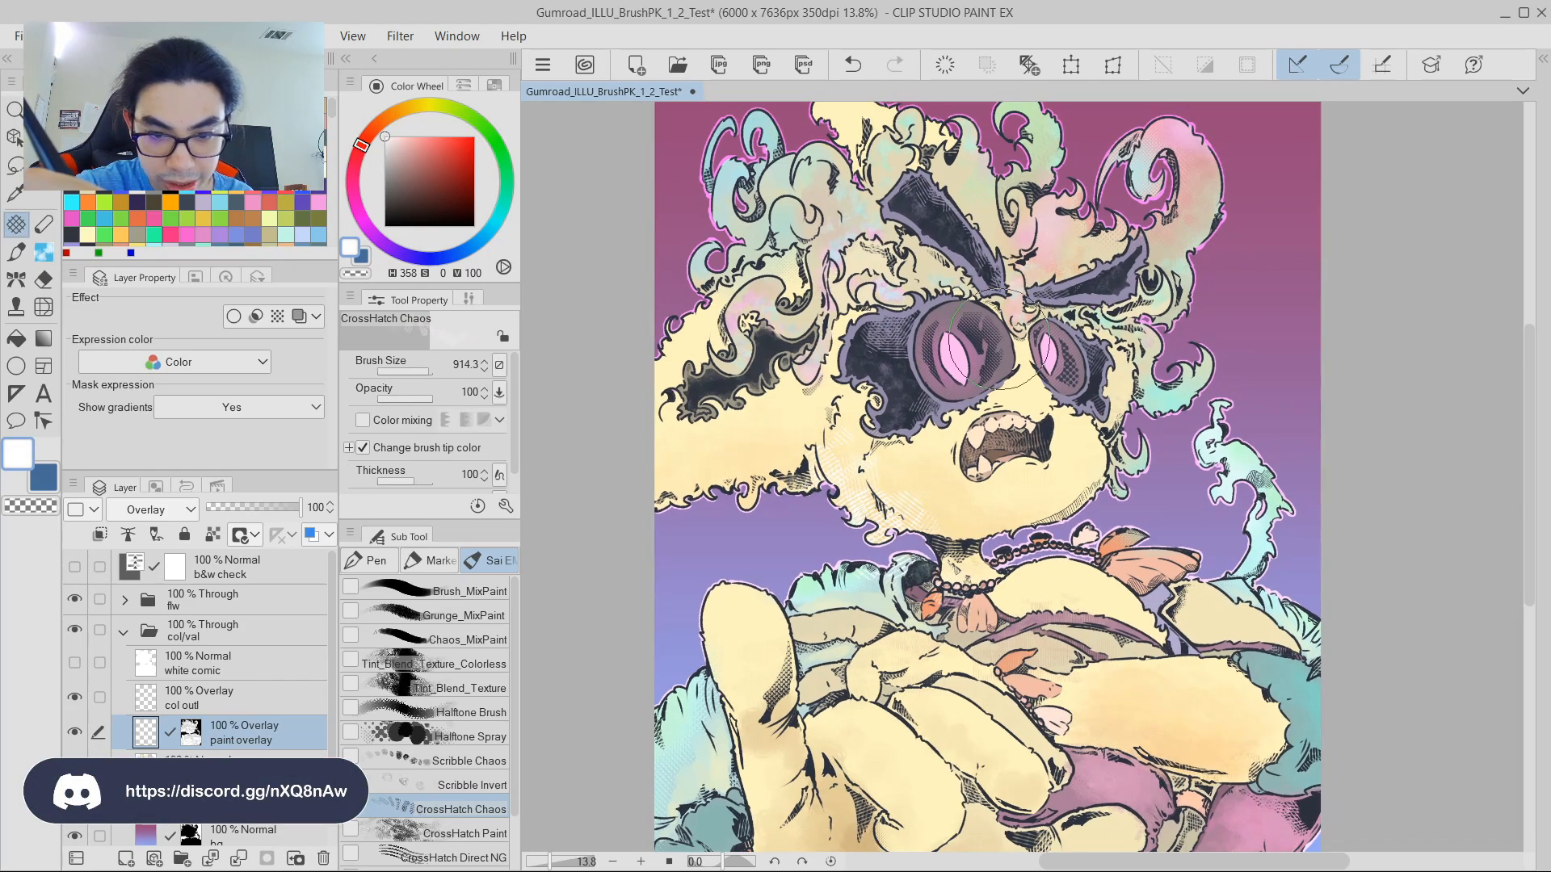
pyautogui.hotkey('ctrl', 'z')
# Hatch warm shading onto the creature's lower cheek, jaw and collar ruffle with CrossHatch Chaos at size 914.3 in red (H 358, S 73, V 100).
pyautogui.moveTo(407, 143); pyautogui.dragTo(453, 96)
pyautogui.moveTo(850, 484); pyautogui.dragTo(899, 517)
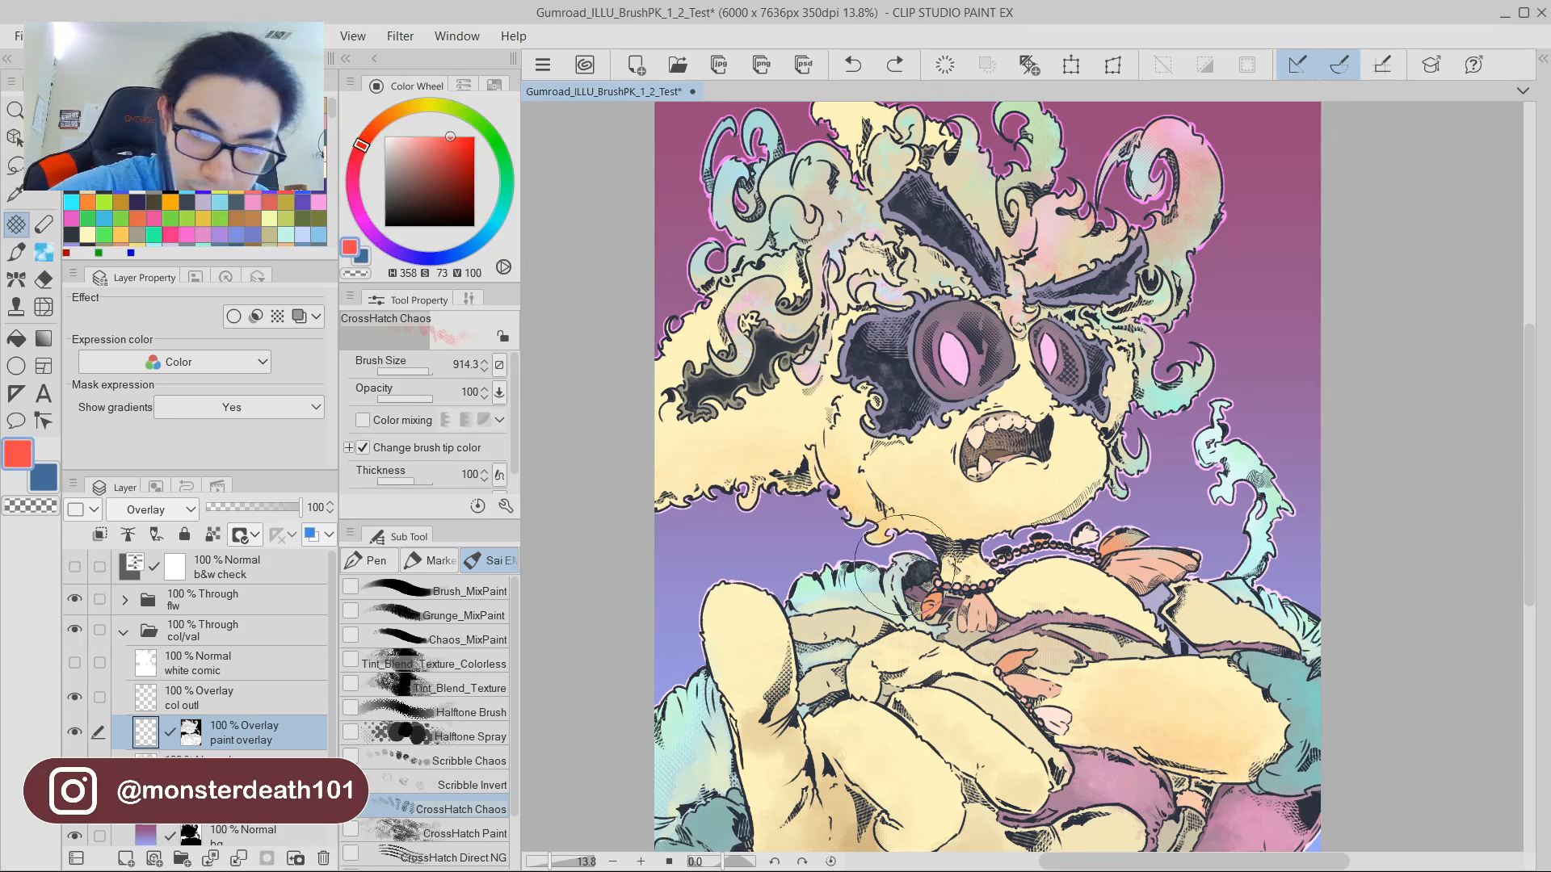
pyautogui.moveTo(1068, 322); pyautogui.dragTo(1051, 268)
pyautogui.moveTo(827, 511); pyautogui.dragTo(817, 509)
pyautogui.moveTo(900, 445)
pyautogui.mouseDown()
pyautogui.moveTo(942, 424)
pyautogui.moveTo(929, 445)
pyautogui.moveTo(974, 442)
pyautogui.mouseUp()
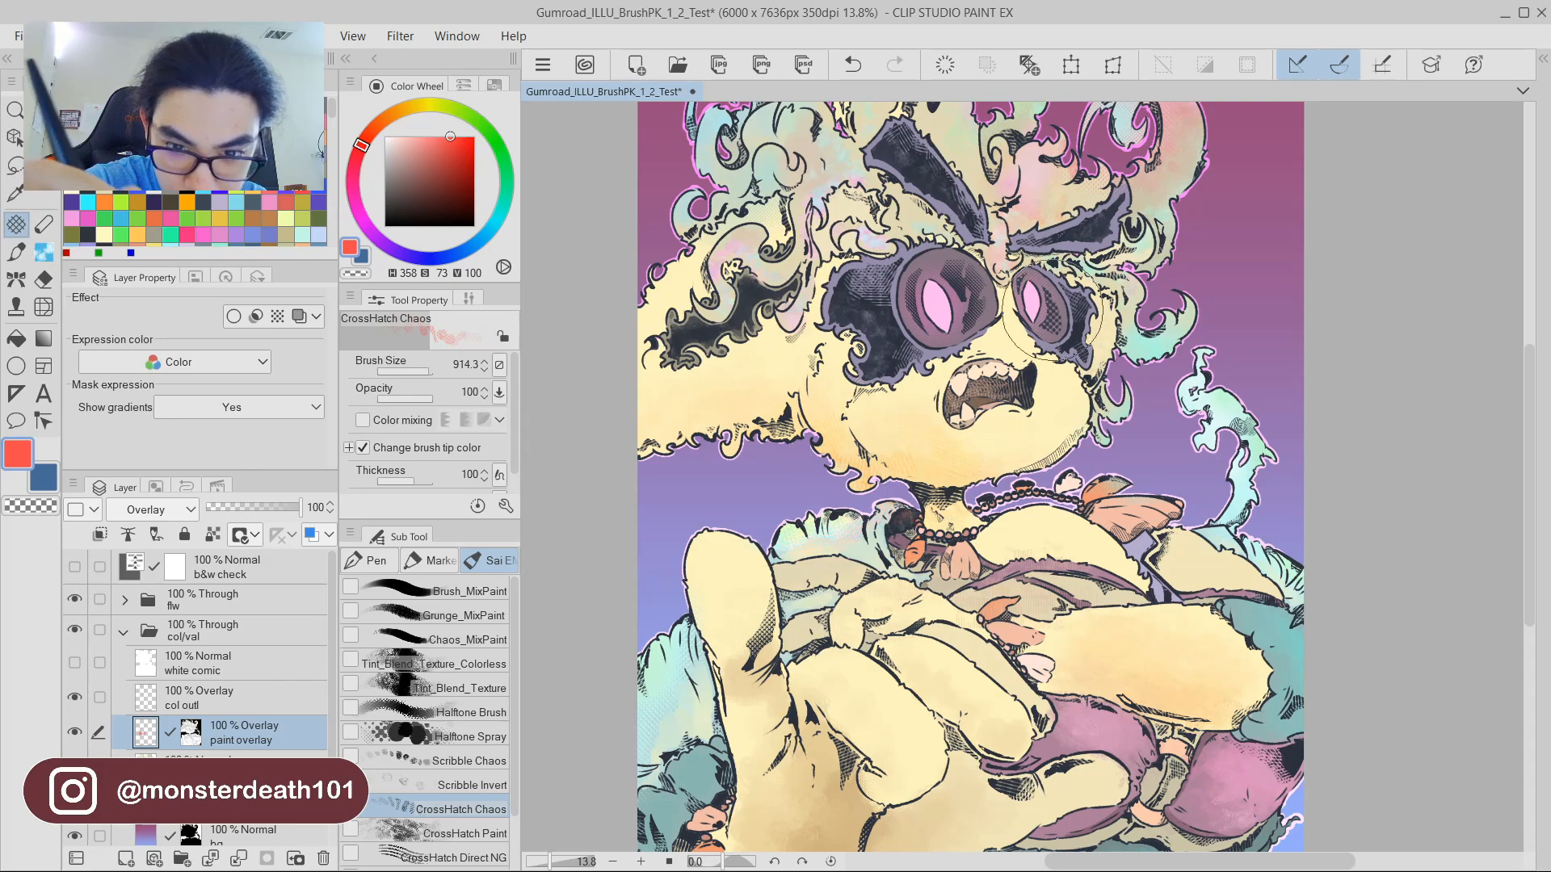
pyautogui.moveTo(1189, 213); pyautogui.dragTo(1209, 306)
pyautogui.moveTo(1290, 404)
pyautogui.mouseDown()
pyautogui.moveTo(1240, 322)
pyautogui.moveTo(1218, 347)
pyautogui.moveTo(1236, 296)
pyautogui.mouseUp()
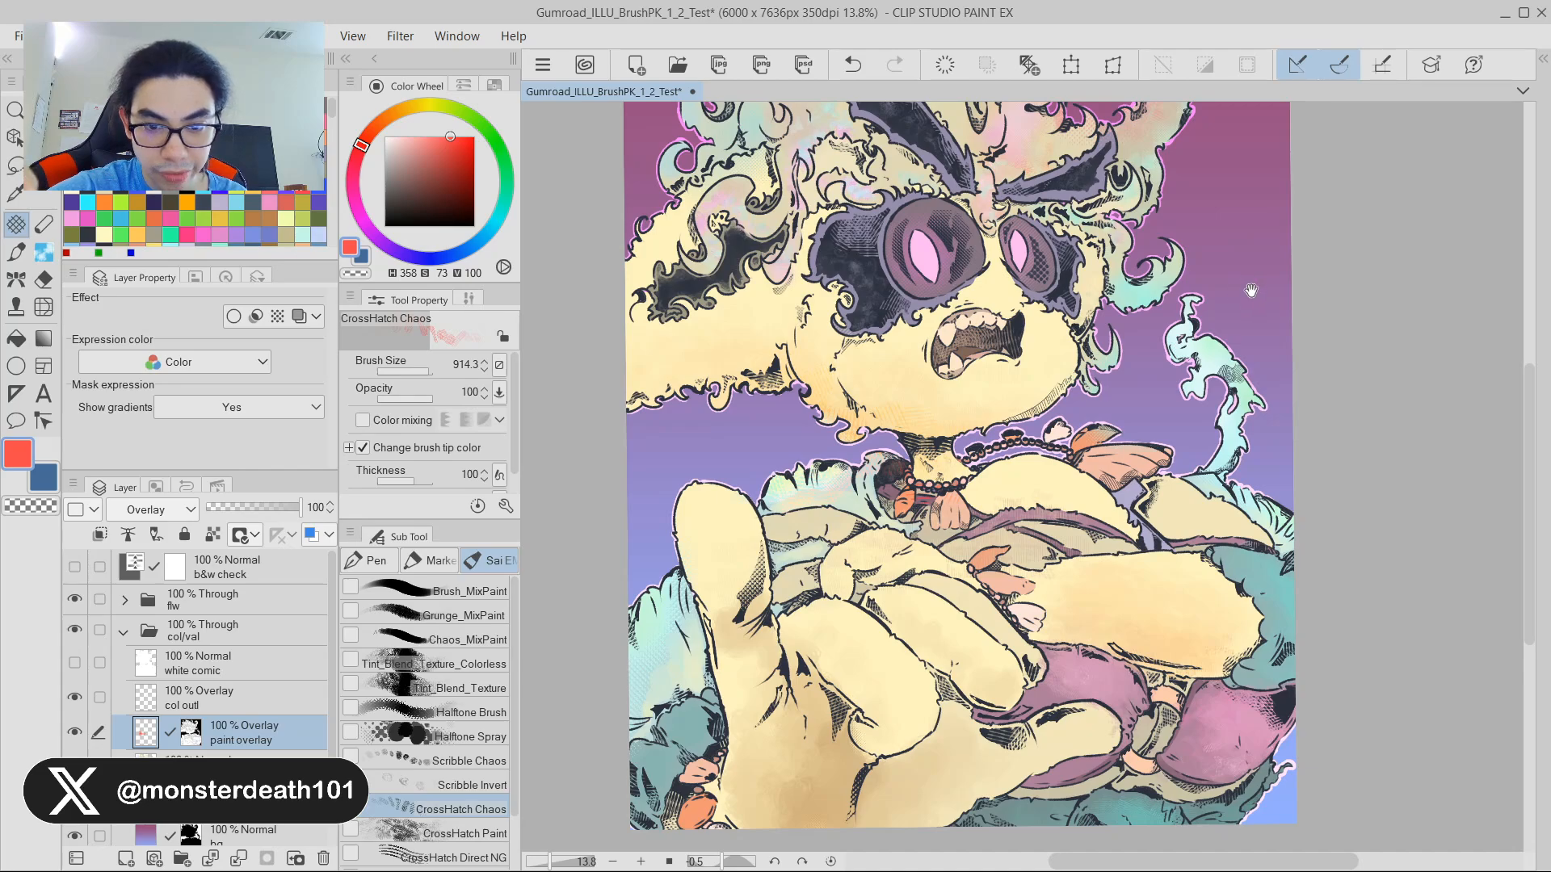
pyautogui.scroll(2, 928, 521)
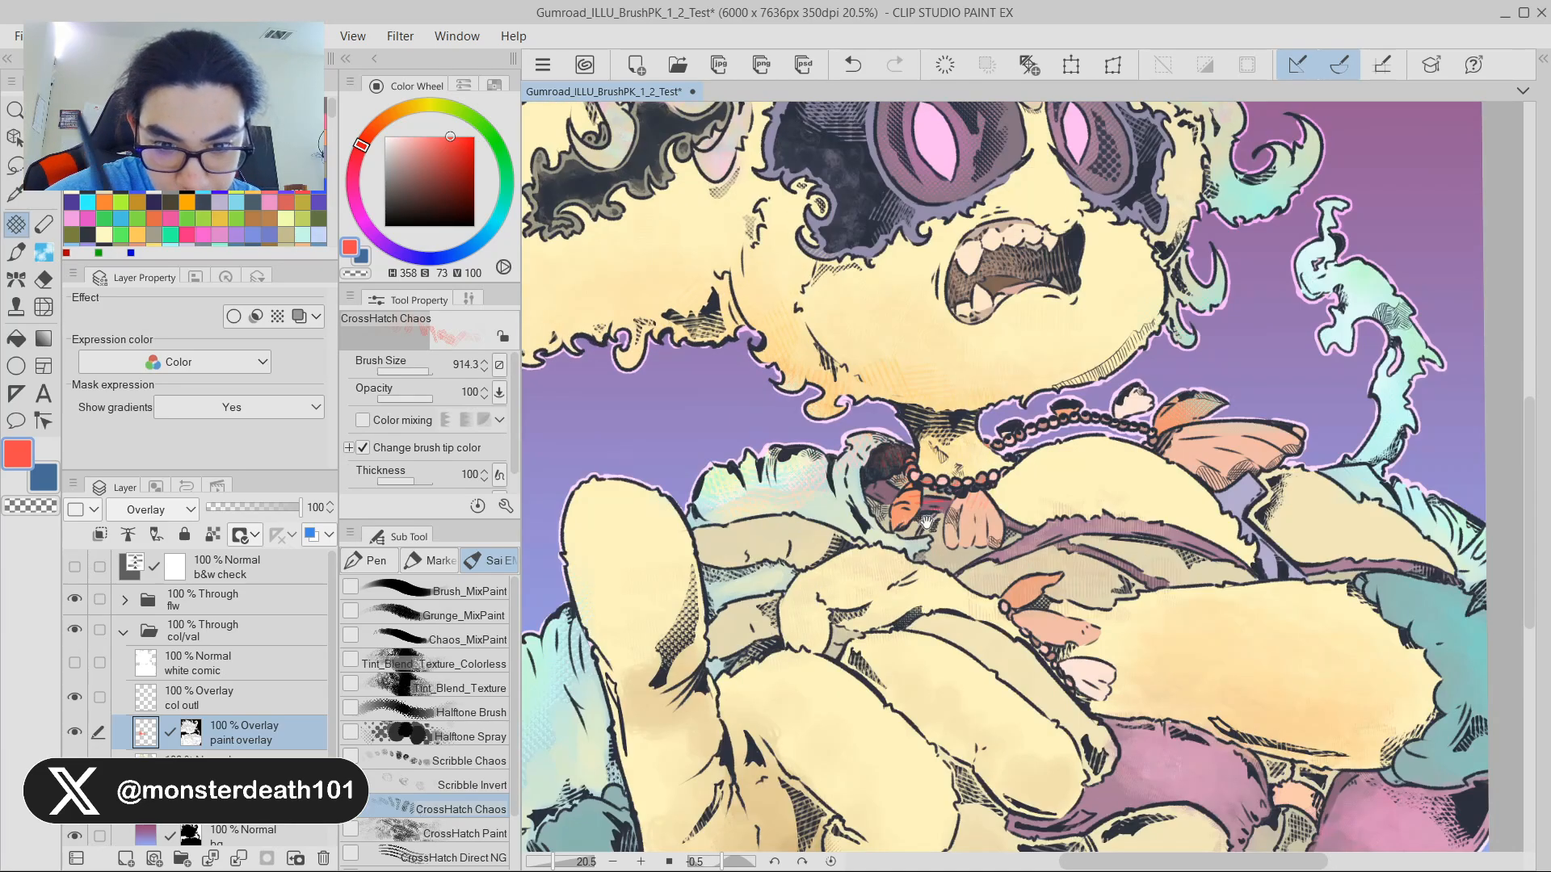
pyautogui.moveTo(974, 418); pyautogui.dragTo(974, 558)
pyautogui.scroll(-5, 1109, 329)
pyautogui.scroll(8, 1123, 439)
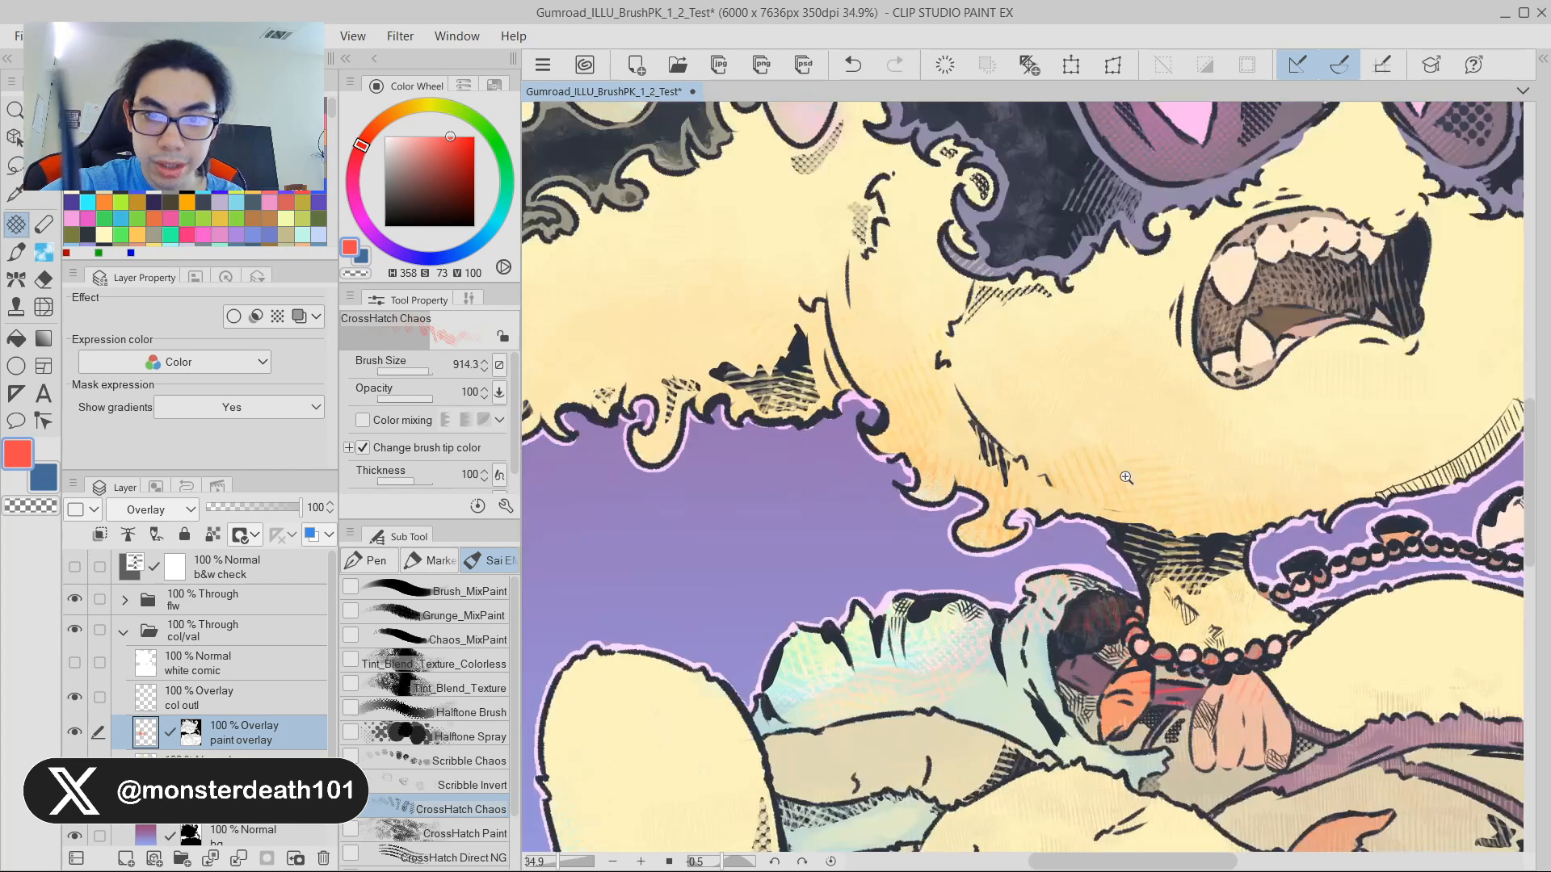
# Try CrossHatch Paint at size 1113.2 in red on the creature's face, compare the strokes through undo and redo, and return to CrossHatch Chaos.
pyautogui.moveTo(1172, 410)
pyautogui.mouseDown()
pyautogui.moveTo(1132, 435)
pyautogui.moveTo(1043, 401)
pyautogui.mouseUp()
pyautogui.press('.')
pyautogui.moveTo(982, 543); pyautogui.dragTo(994, 548)
pyautogui.hotkey('ctrl', 'z')
pyautogui.hotkey('ctrl', 'y')
pyautogui.moveTo(1160, 407); pyautogui.dragTo(1019, 440)
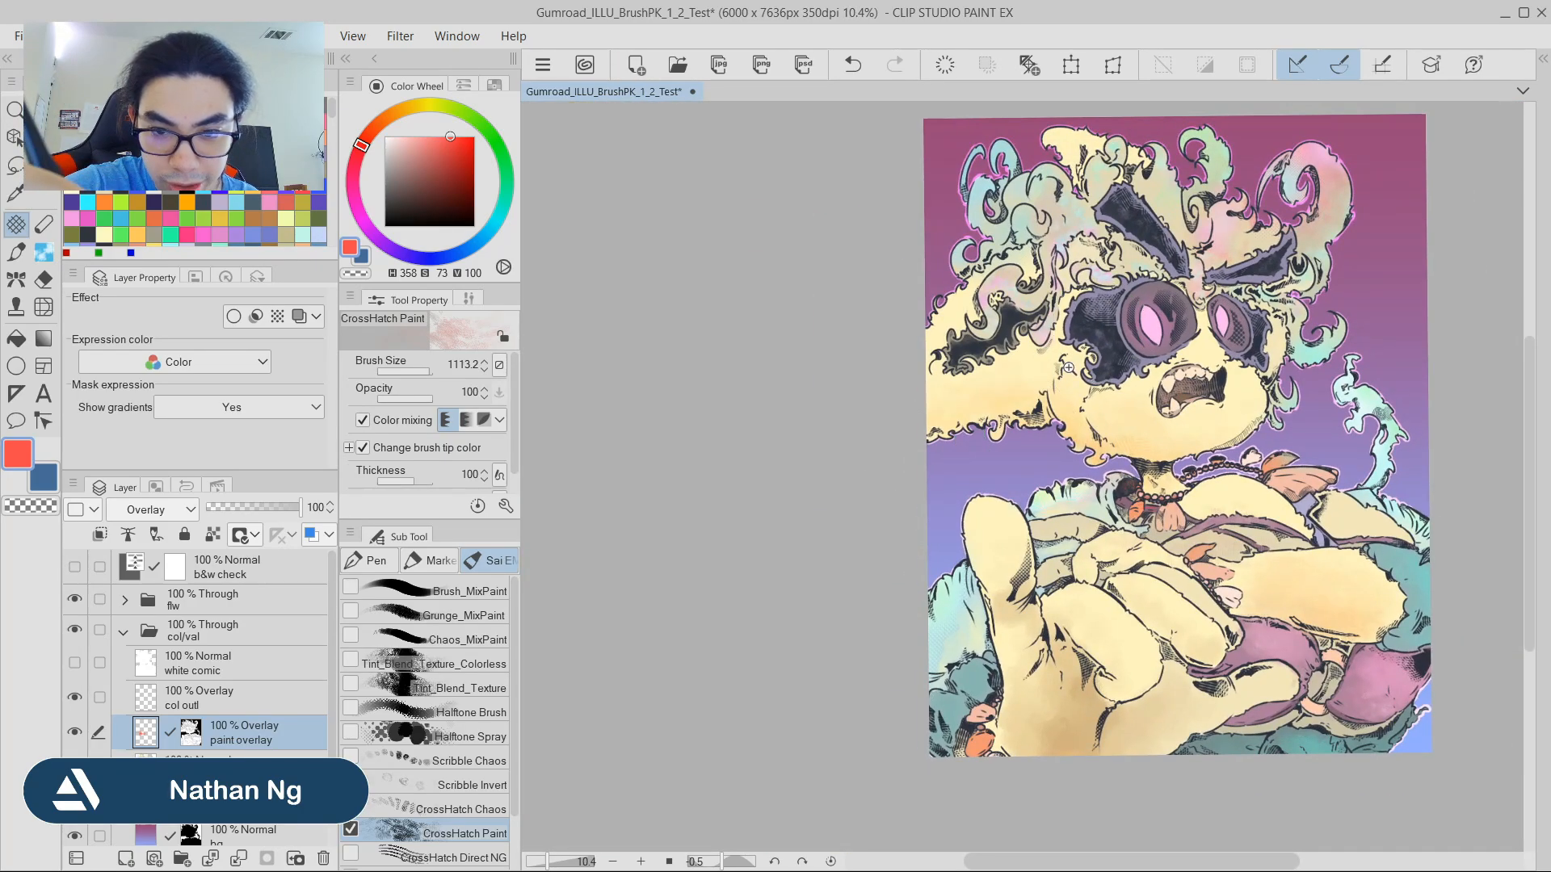
pyautogui.moveTo(1101, 343); pyautogui.dragTo(1224, 339)
pyautogui.hotkey('ctrl', 'z')
pyautogui.moveTo(1255, 413)
pyautogui.mouseDown()
pyautogui.moveTo(1037, 405)
pyautogui.moveTo(1025, 461)
pyautogui.moveTo(1159, 380)
pyautogui.mouseUp()
pyautogui.press(',')
pyautogui.hotkey('ctrl', 'y')
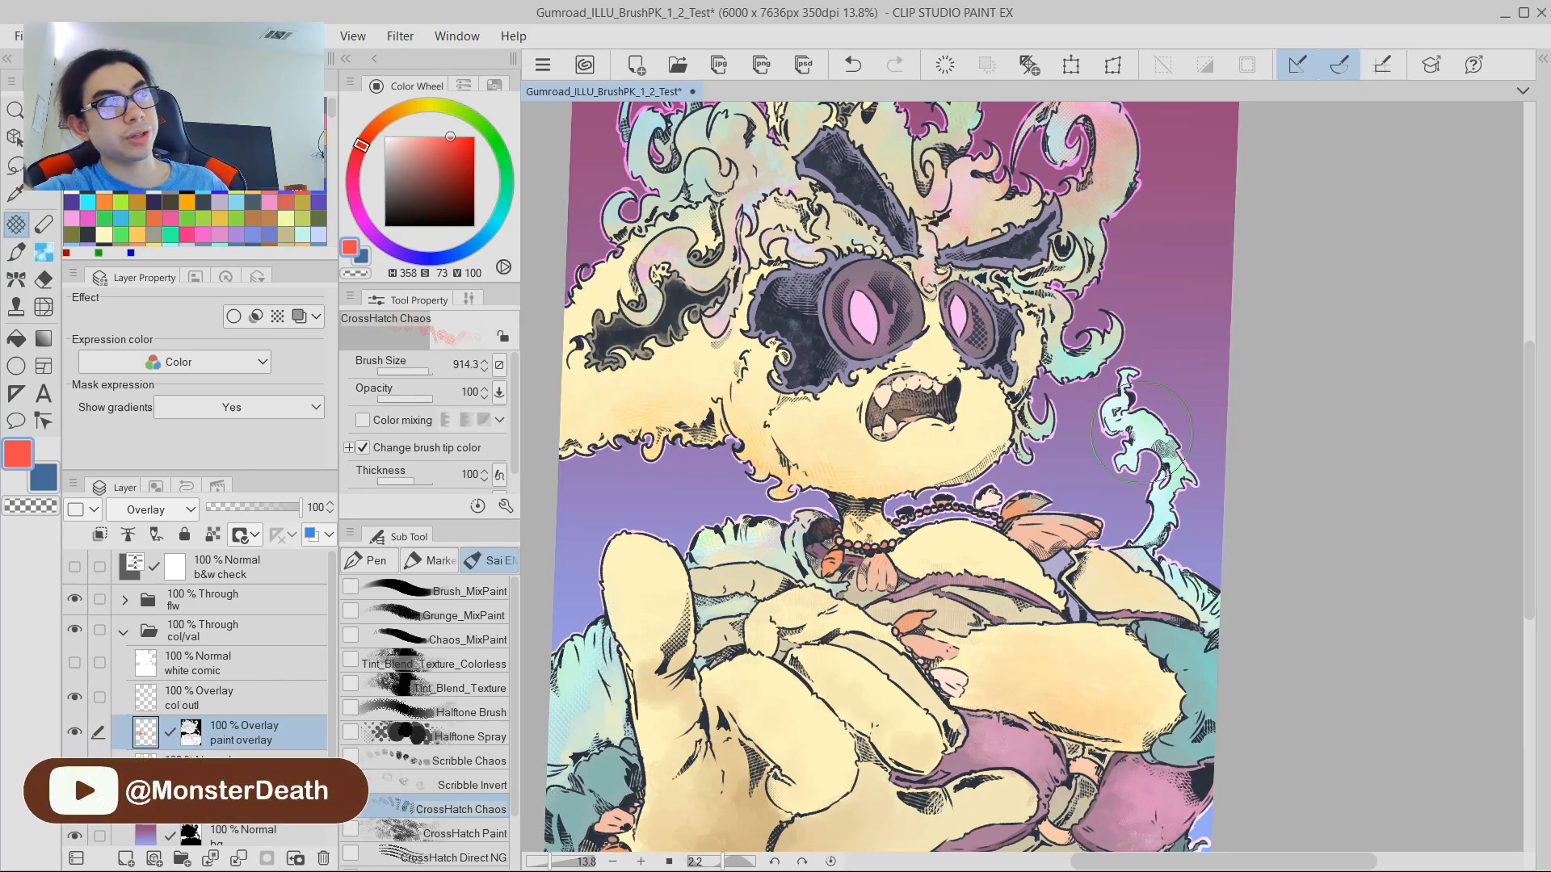
# Hatch more red (H 358, S 73, V 100) onto the creature with CrossHatch Chaos at size 914.3 on the paint overlay layer.
pyautogui.moveTo(1206, 240); pyautogui.dragTo(1264, 326)
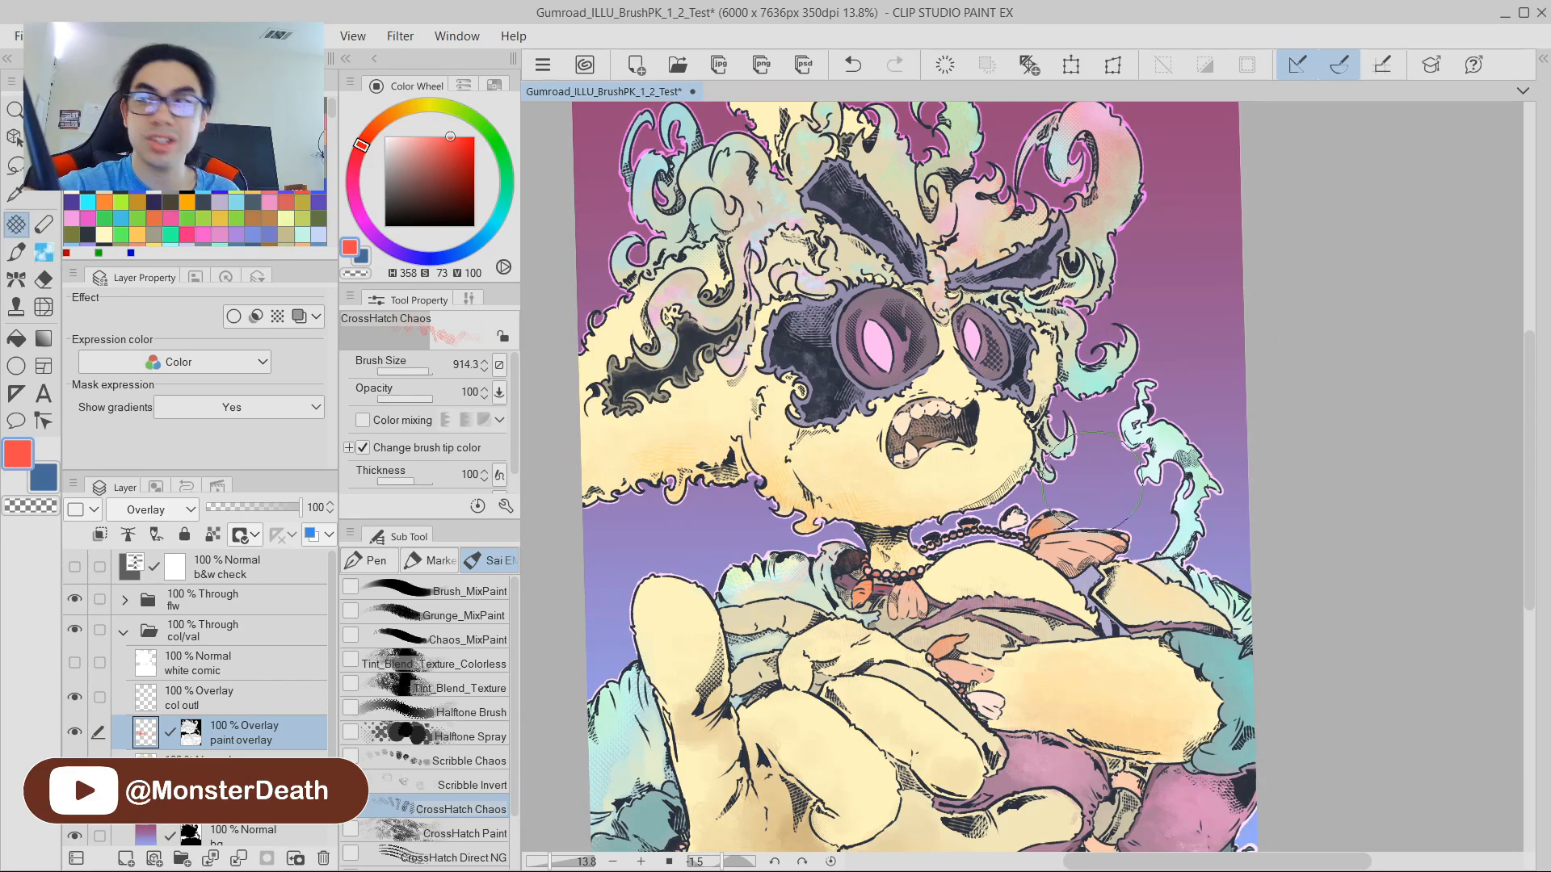
pyautogui.moveTo(1181, 318)
pyautogui.mouseDown()
pyautogui.moveTo(1255, 293)
pyautogui.moveTo(1287, 302)
pyautogui.mouseUp()
pyautogui.moveTo(1274, 569); pyautogui.dragTo(1139, 350)
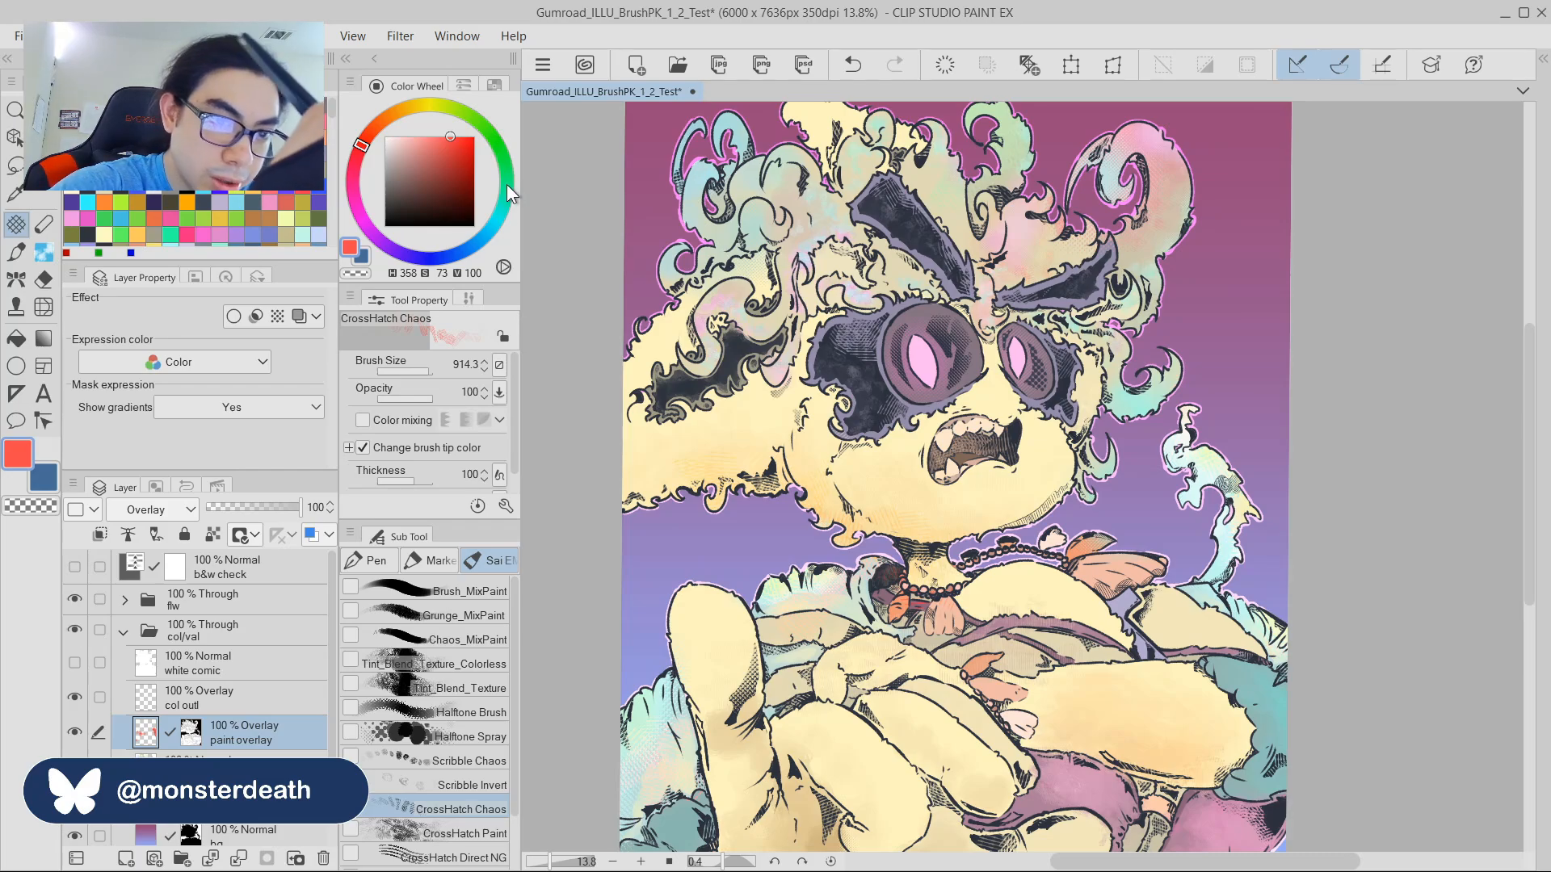
# Hatch cyan (H 193, S 73, V 100) onto the creature's clothing and fur with CrossHatch Chaos at size 914.3.
pyautogui.moveTo(506, 184); pyautogui.dragTo(488, 237)
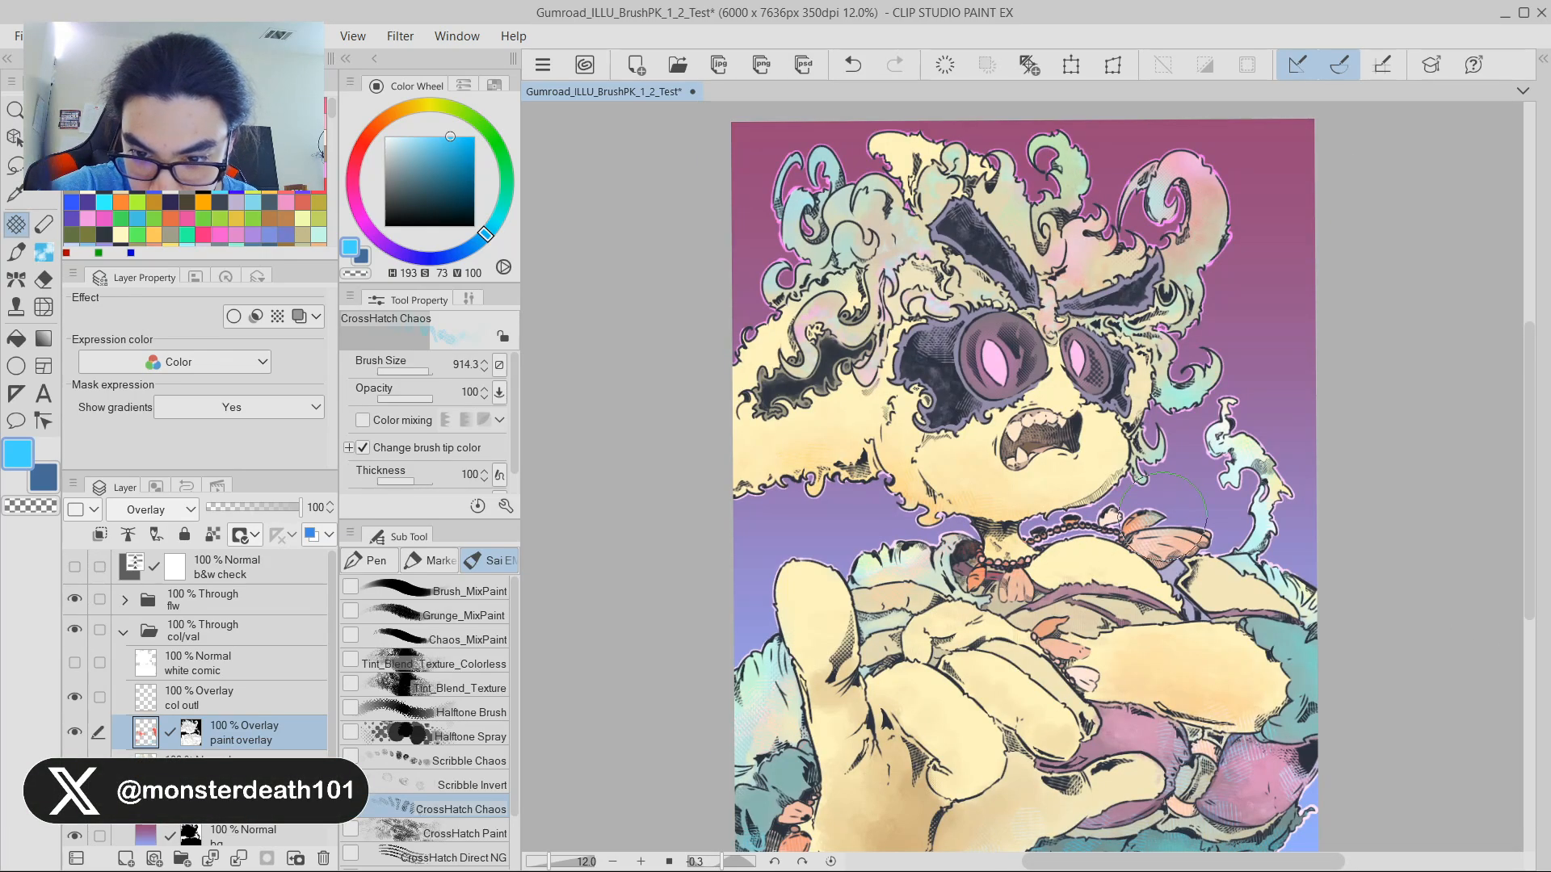
pyautogui.moveTo(1279, 279); pyautogui.dragTo(1241, 310)
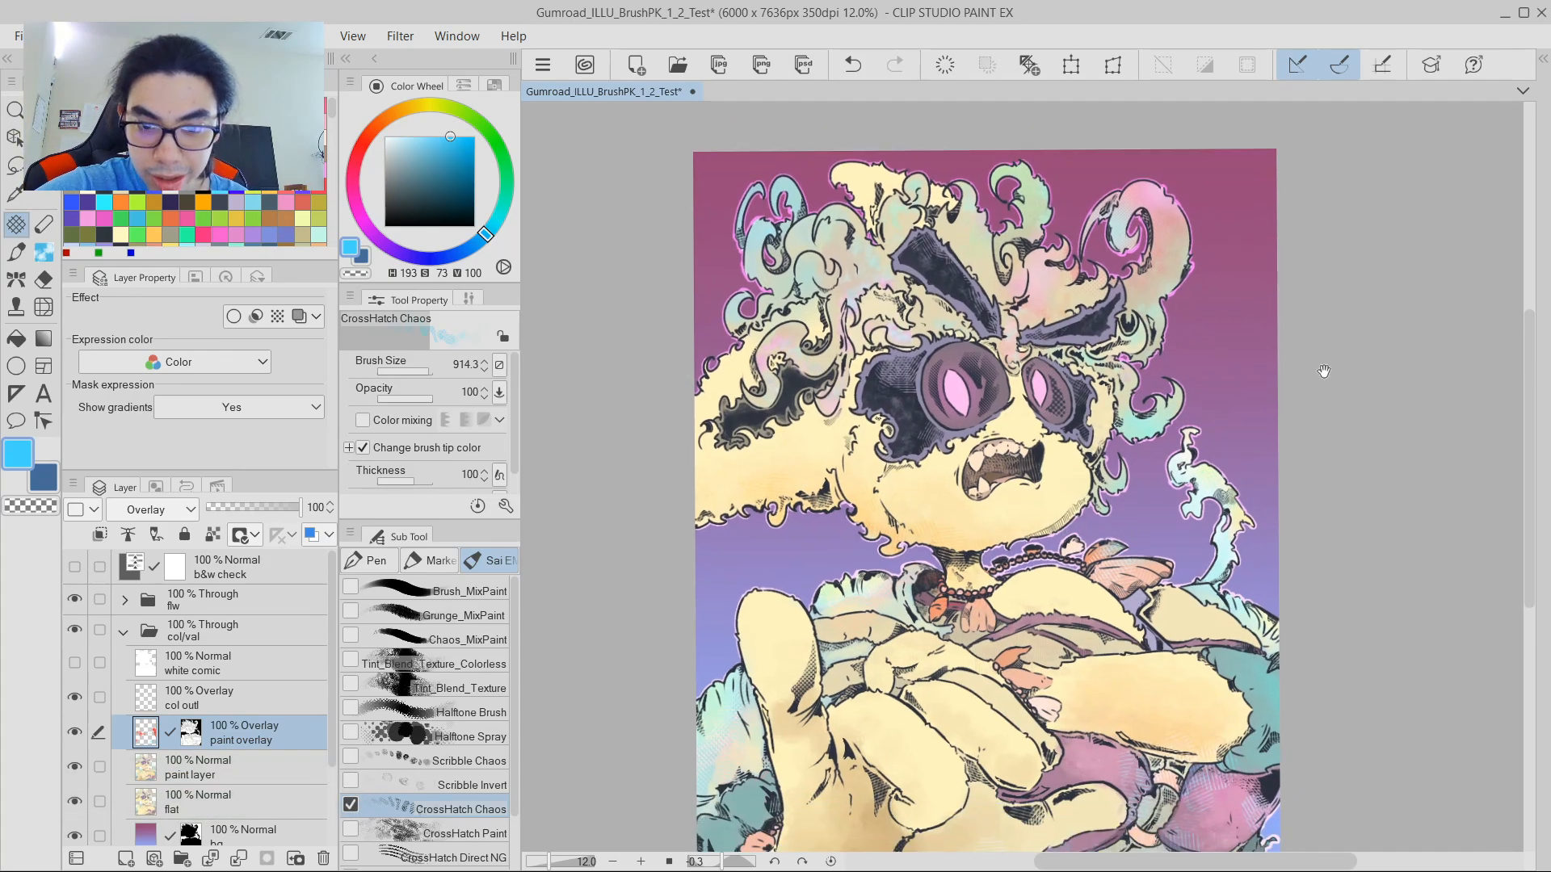
pyautogui.moveTo(1328, 372); pyautogui.dragTo(1349, 348)
pyautogui.moveTo(1164, 336); pyautogui.dragTo(1309, 379)
# Add CrossHatch Chaos accents to the creature in pink (H 305, S 73, V 100) and orange (H 40, S 85, V 94).
pyautogui.click(355, 179)
pyautogui.click(360, 214)
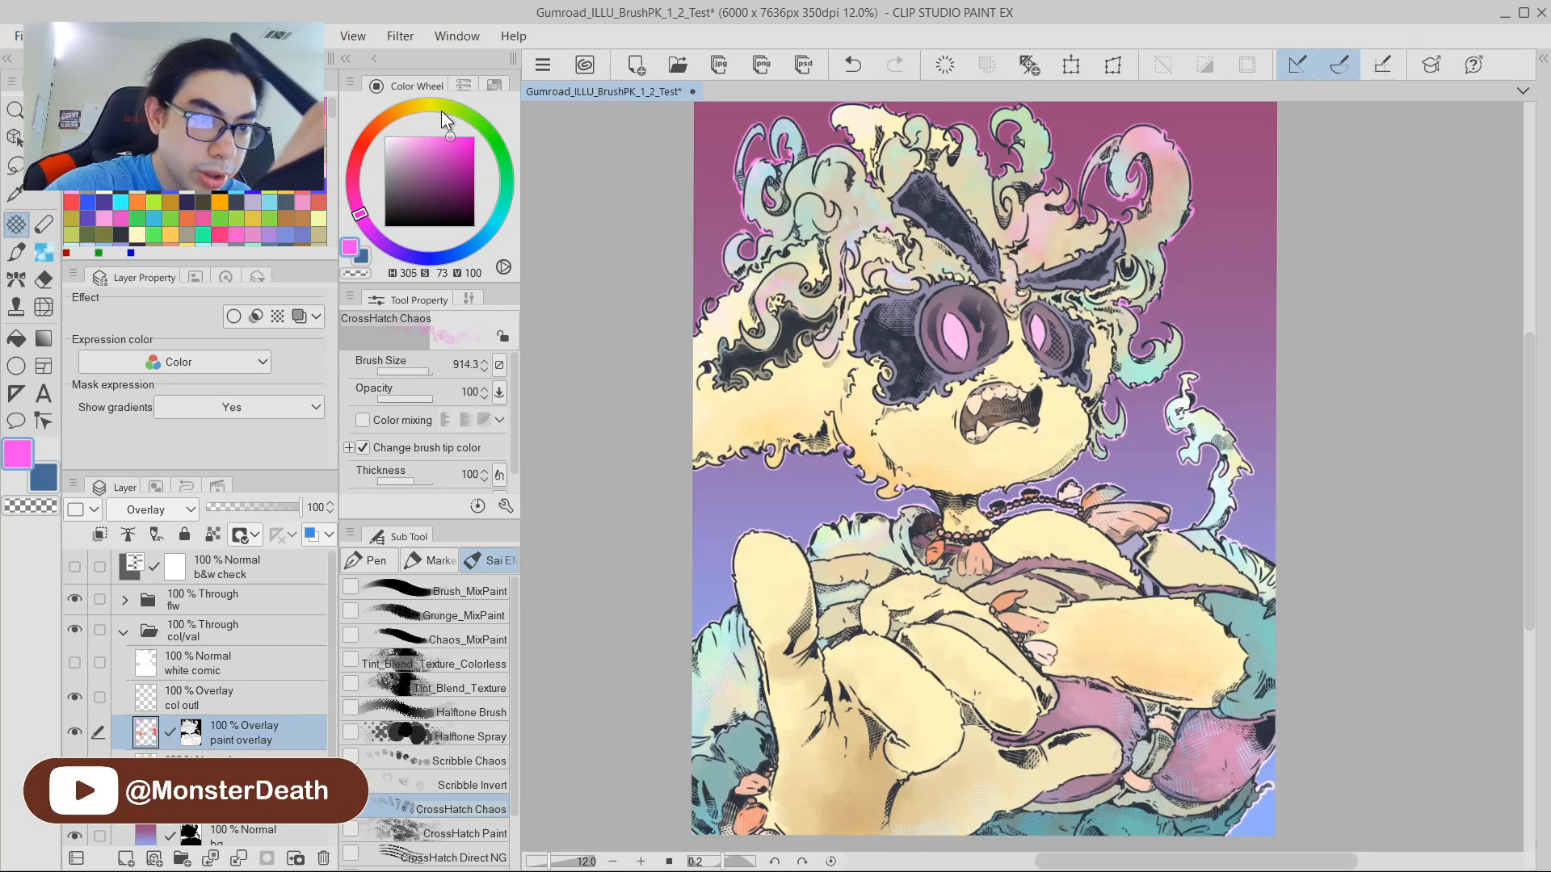
pyautogui.moveTo(441, 109); pyautogui.dragTo(404, 108)
pyautogui.click(461, 142)
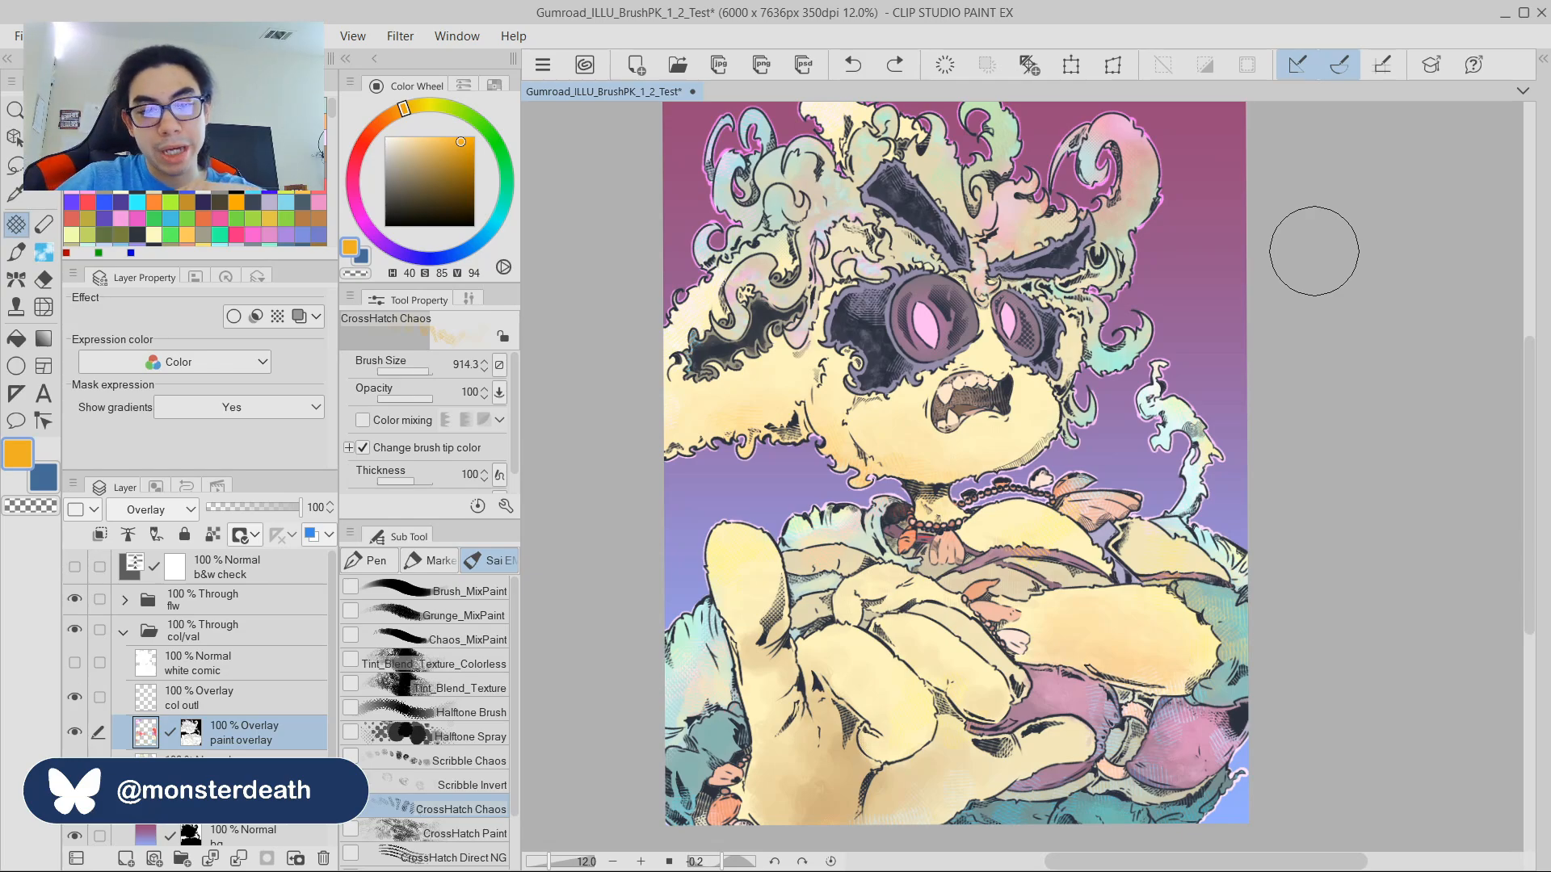
# Examine the coloured hatching on the arms, sleeves and fur up close and across the whole illustration.
pyautogui.scroll(5, 1005, 601)
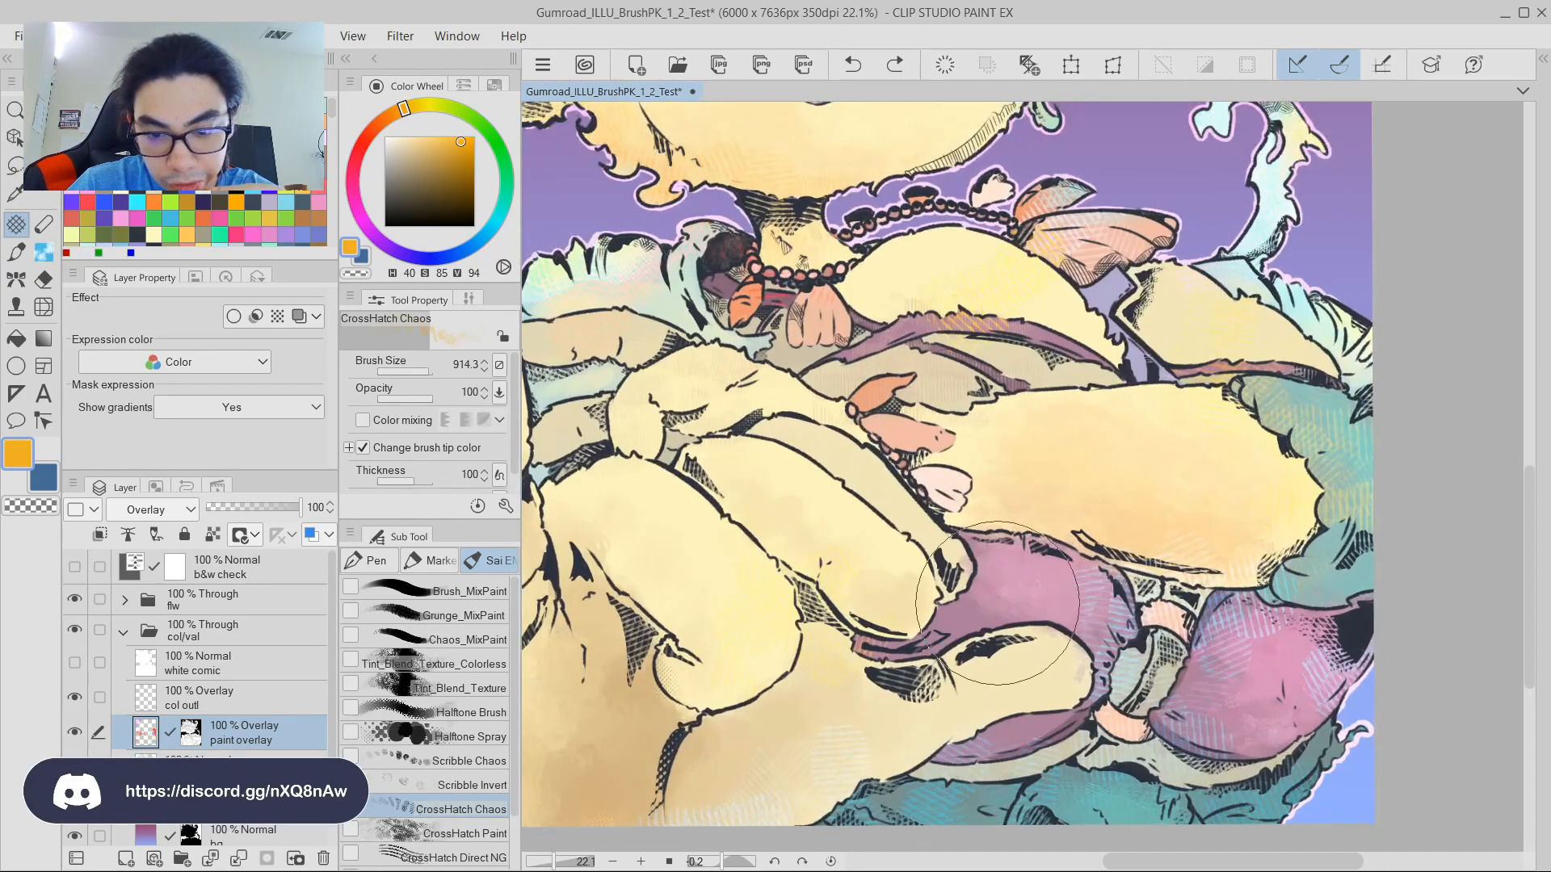
pyautogui.scroll(3, 1002, 601)
pyautogui.scroll(-5, 1034, 606)
pyautogui.scroll(-1, 1095, 622)
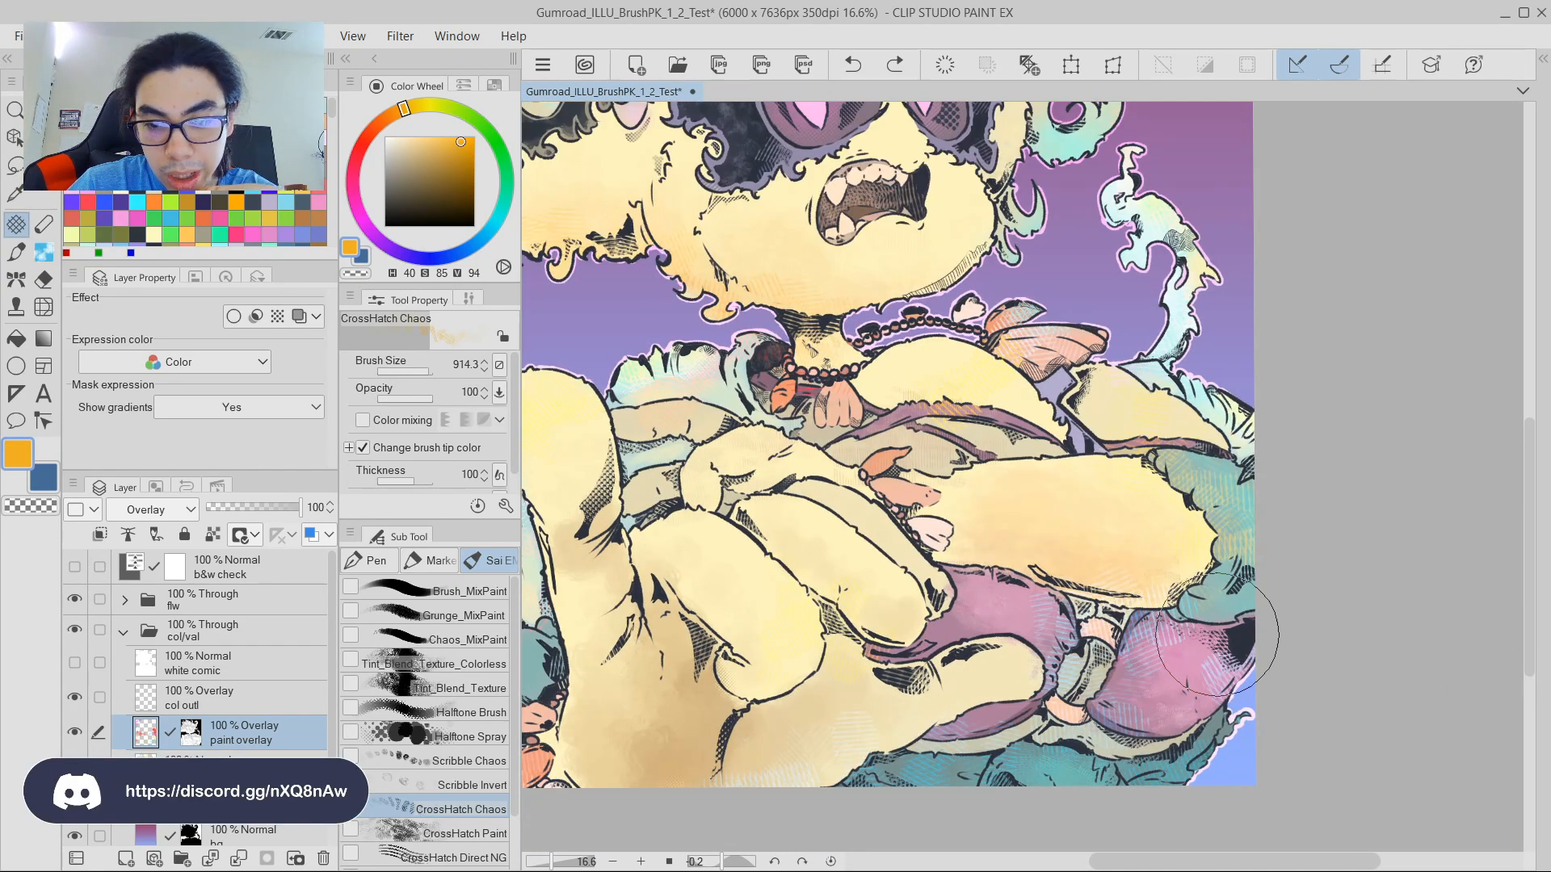
pyautogui.scroll(-1, 1218, 635)
pyautogui.scroll(-1, 1292, 671)
pyautogui.scroll(-1, 1160, 493)
pyautogui.scroll(1, 1089, 646)
pyautogui.scroll(-1, 968, 506)
pyautogui.scroll(1, 887, 577)
pyautogui.scroll(-1, 1056, 538)
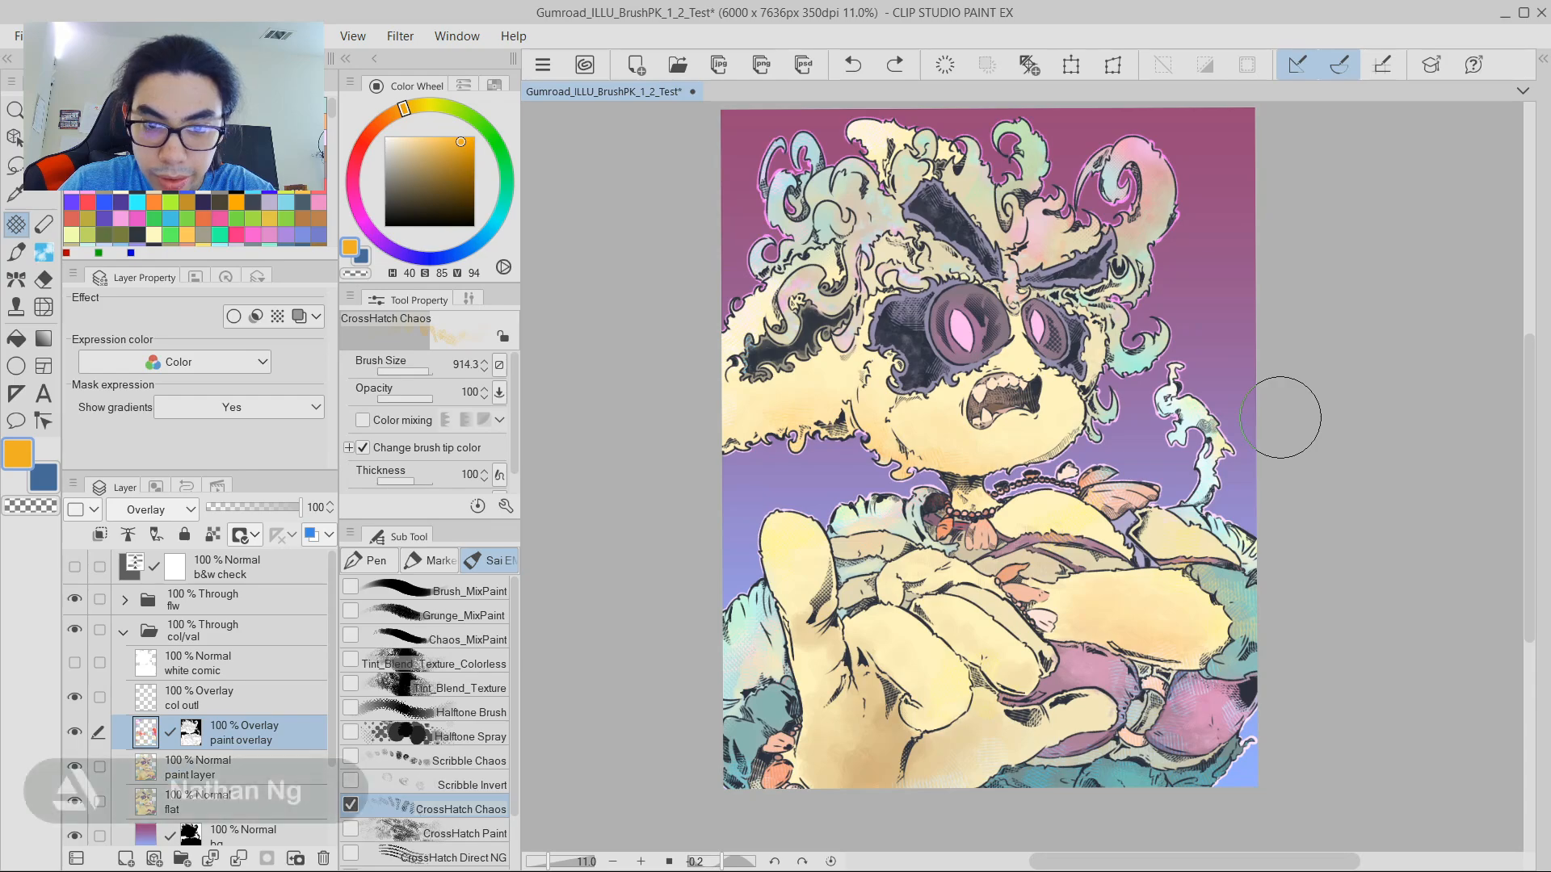
pyautogui.scroll(1, 1002, 400)
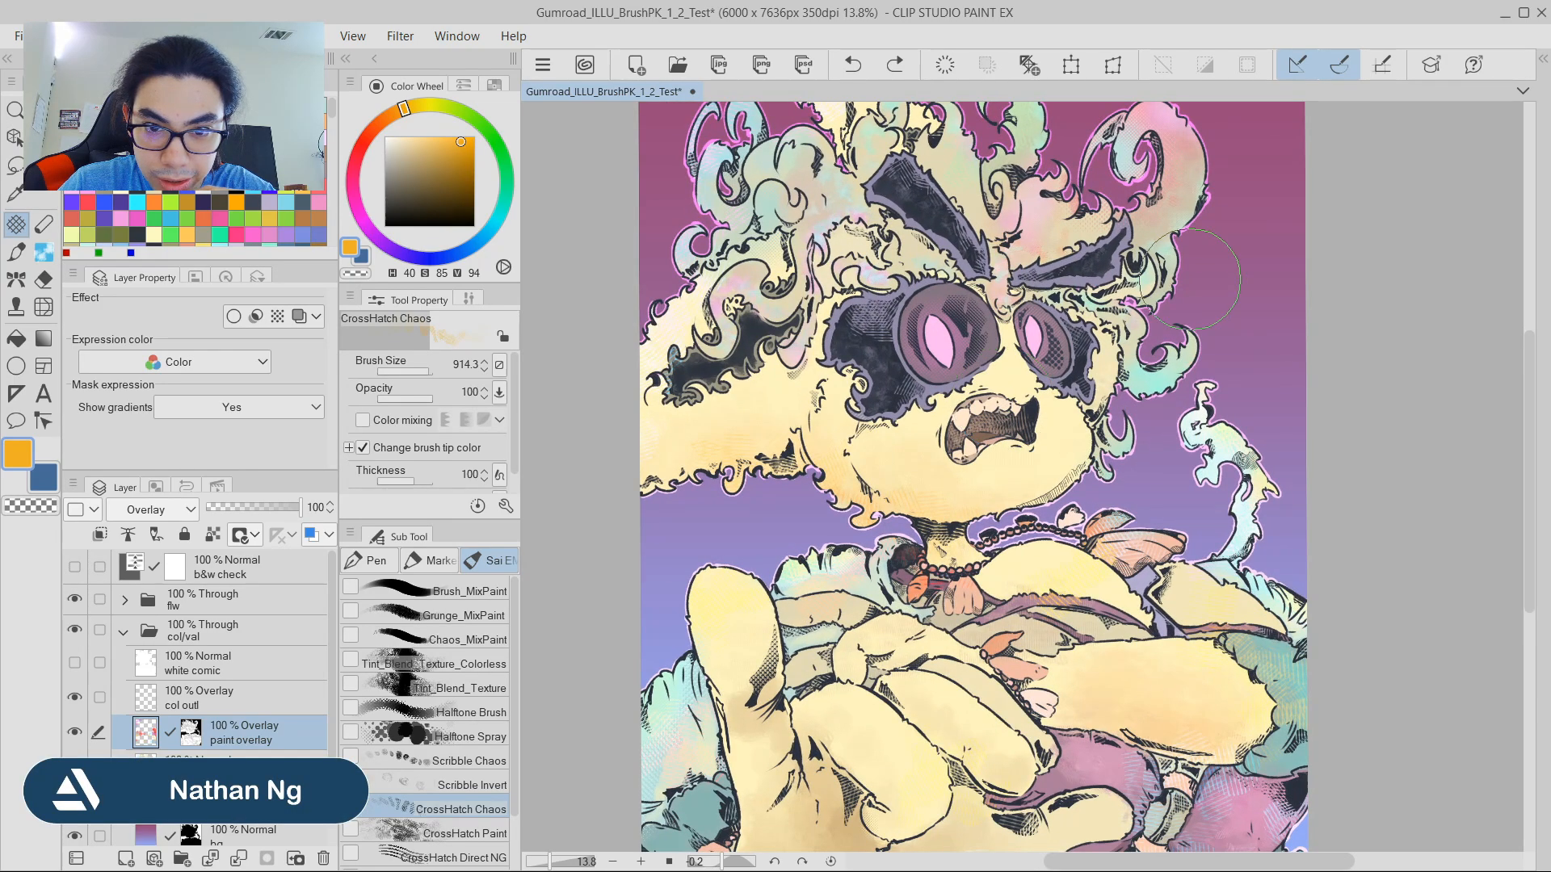
# Hatch green (H 123, S 85, V 94) onto the creature's mask and lower fur, and toggle the paint overlay layer's visibility to compare.
pyautogui.click(494, 136)
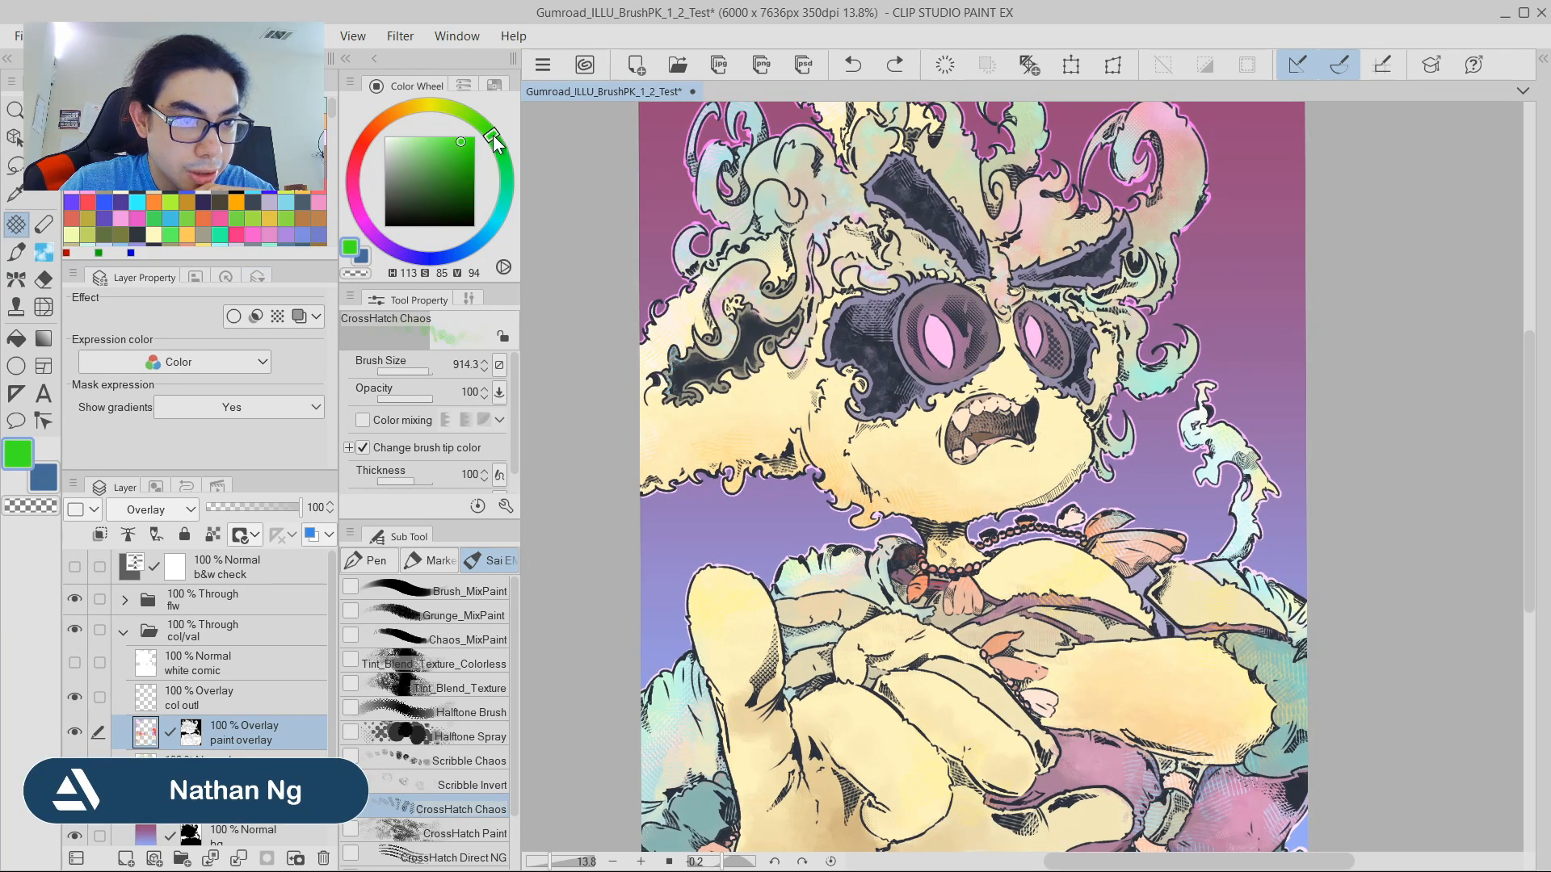
pyautogui.moveTo(1071, 402); pyautogui.dragTo(1108, 334)
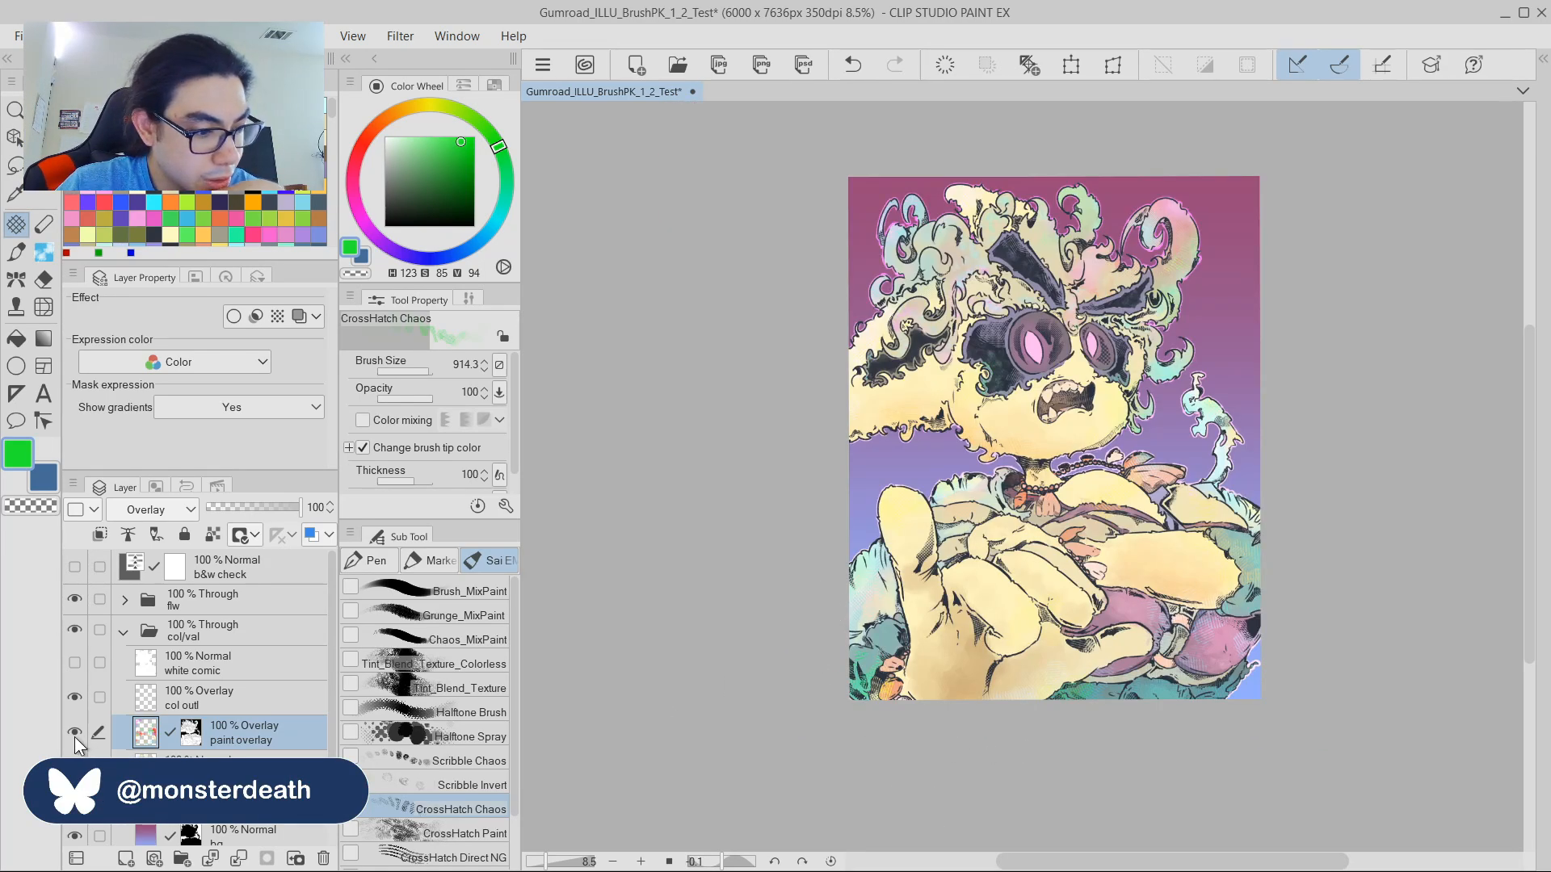
pyautogui.click(74, 734)
pyautogui.click(74, 734)
pyautogui.click(74, 734)
pyautogui.click(74, 733)
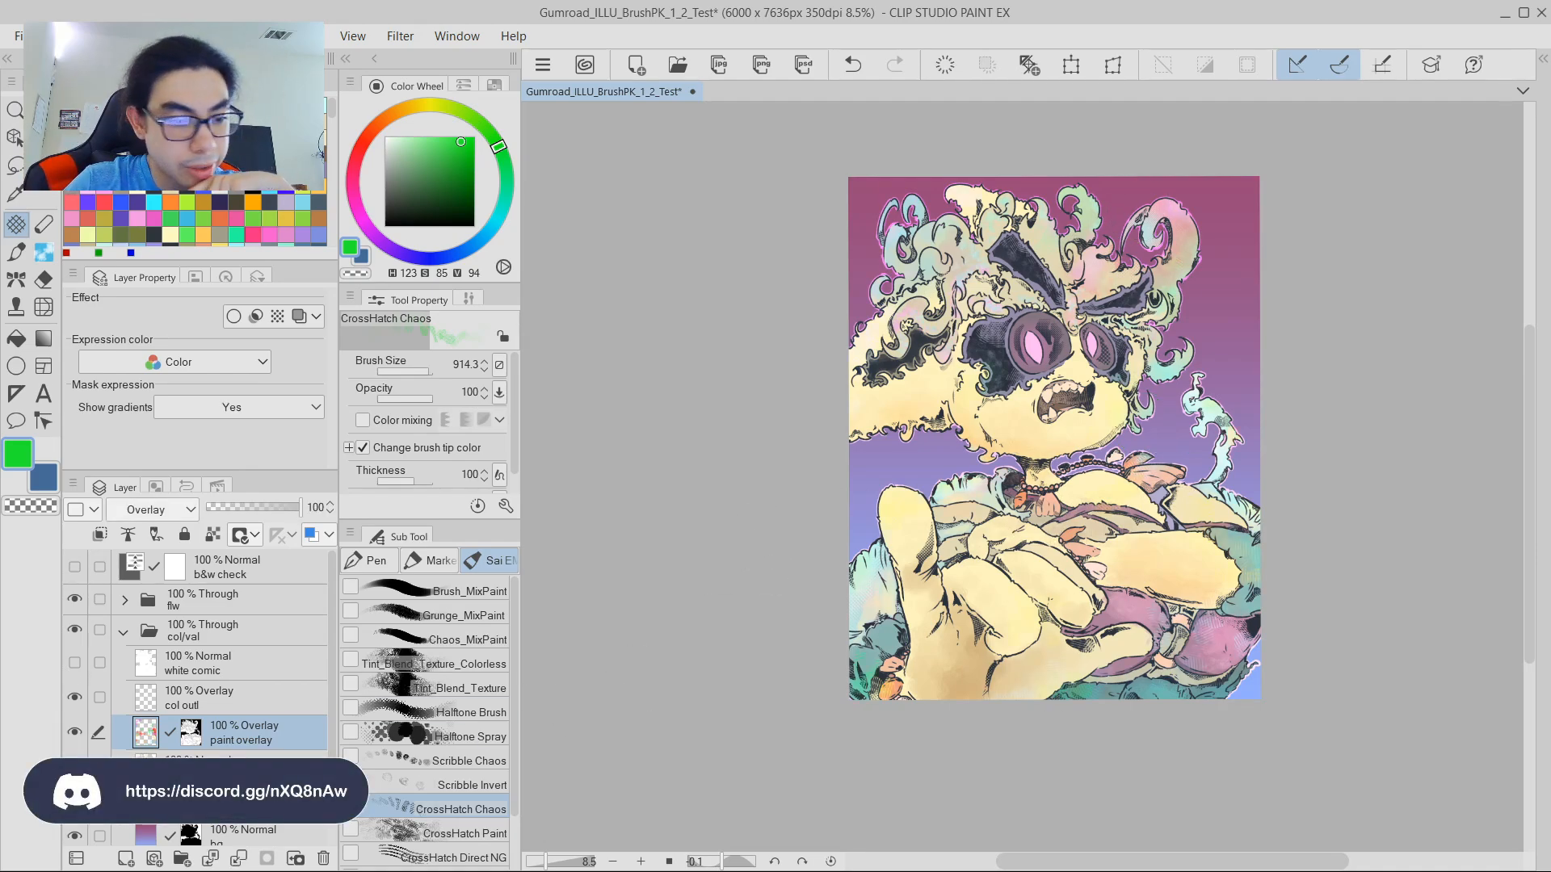
# Duplicate the bg layer.
pyautogui.scroll(-3, 194, 686)
pyautogui.click(133, 731)
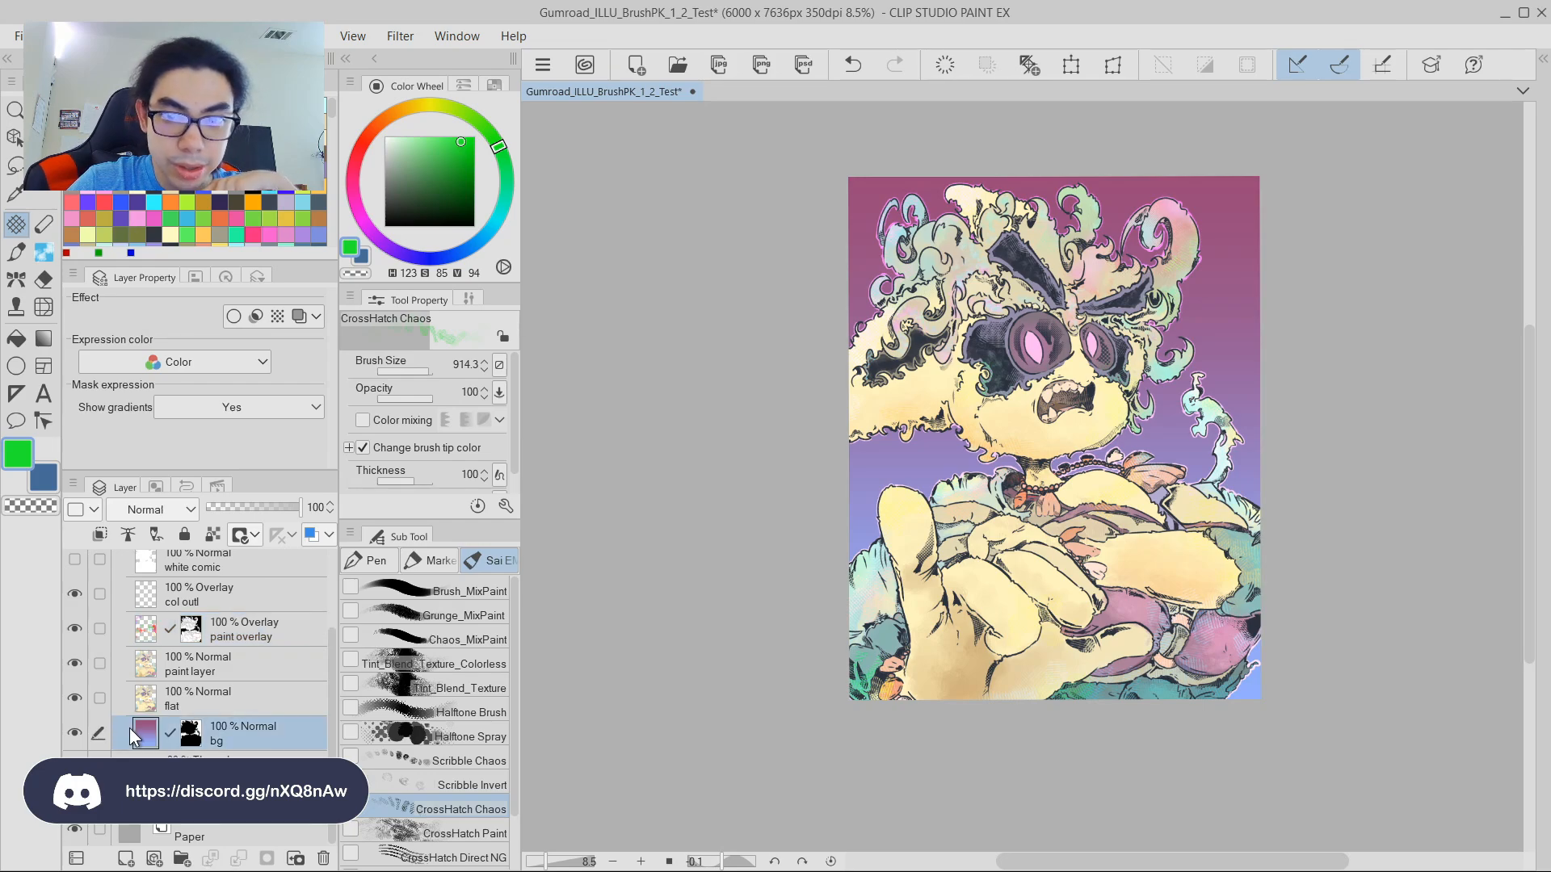
pyautogui.hotkey('ctrl', 'c')
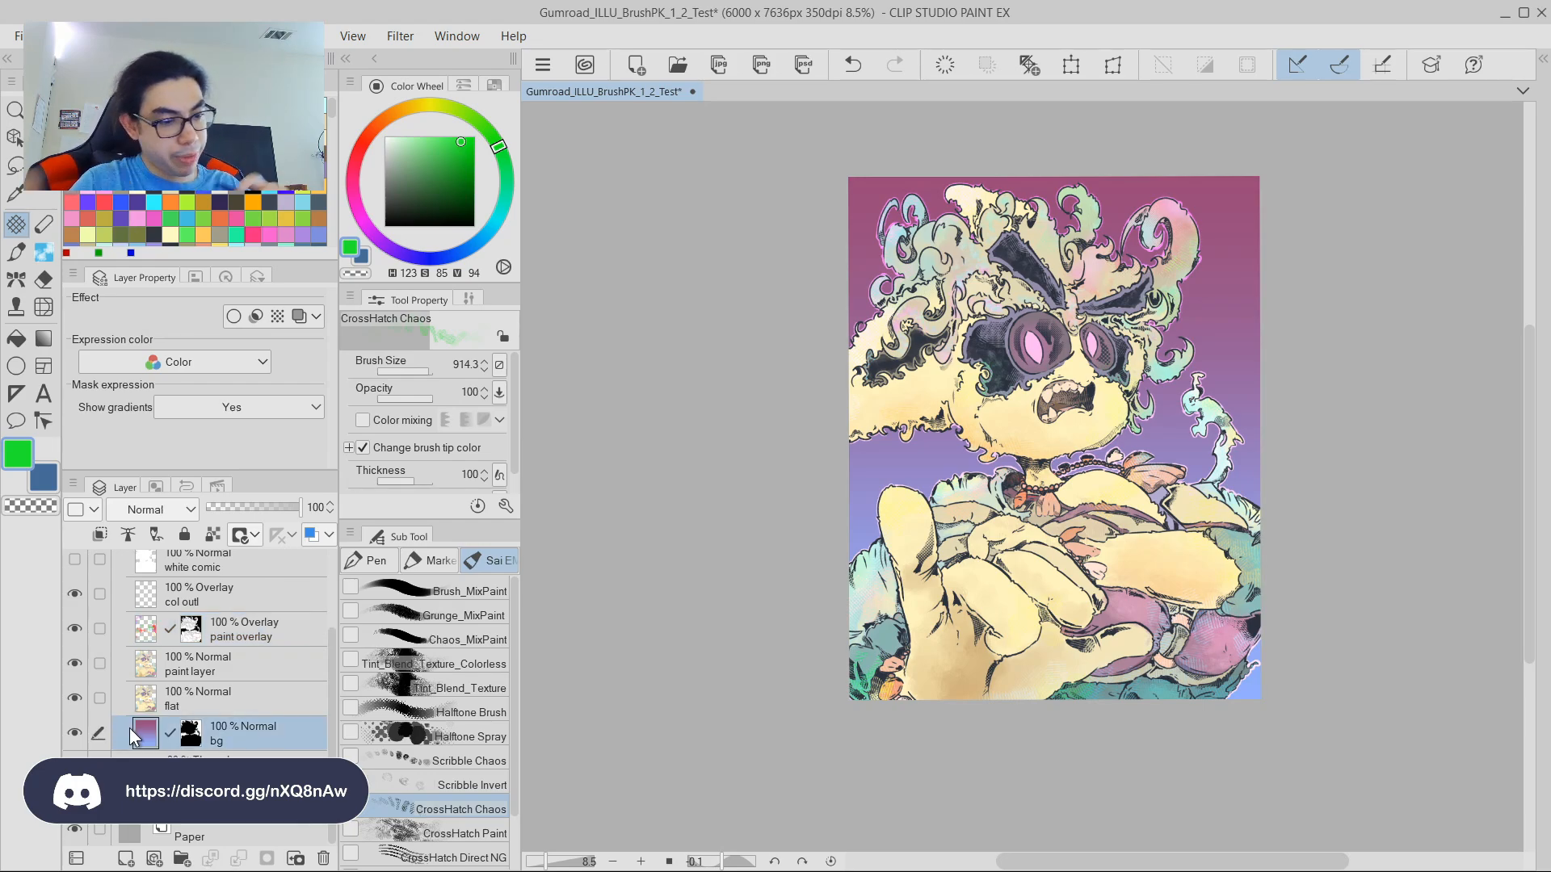
pyautogui.hotkey('ctrl', 'v')
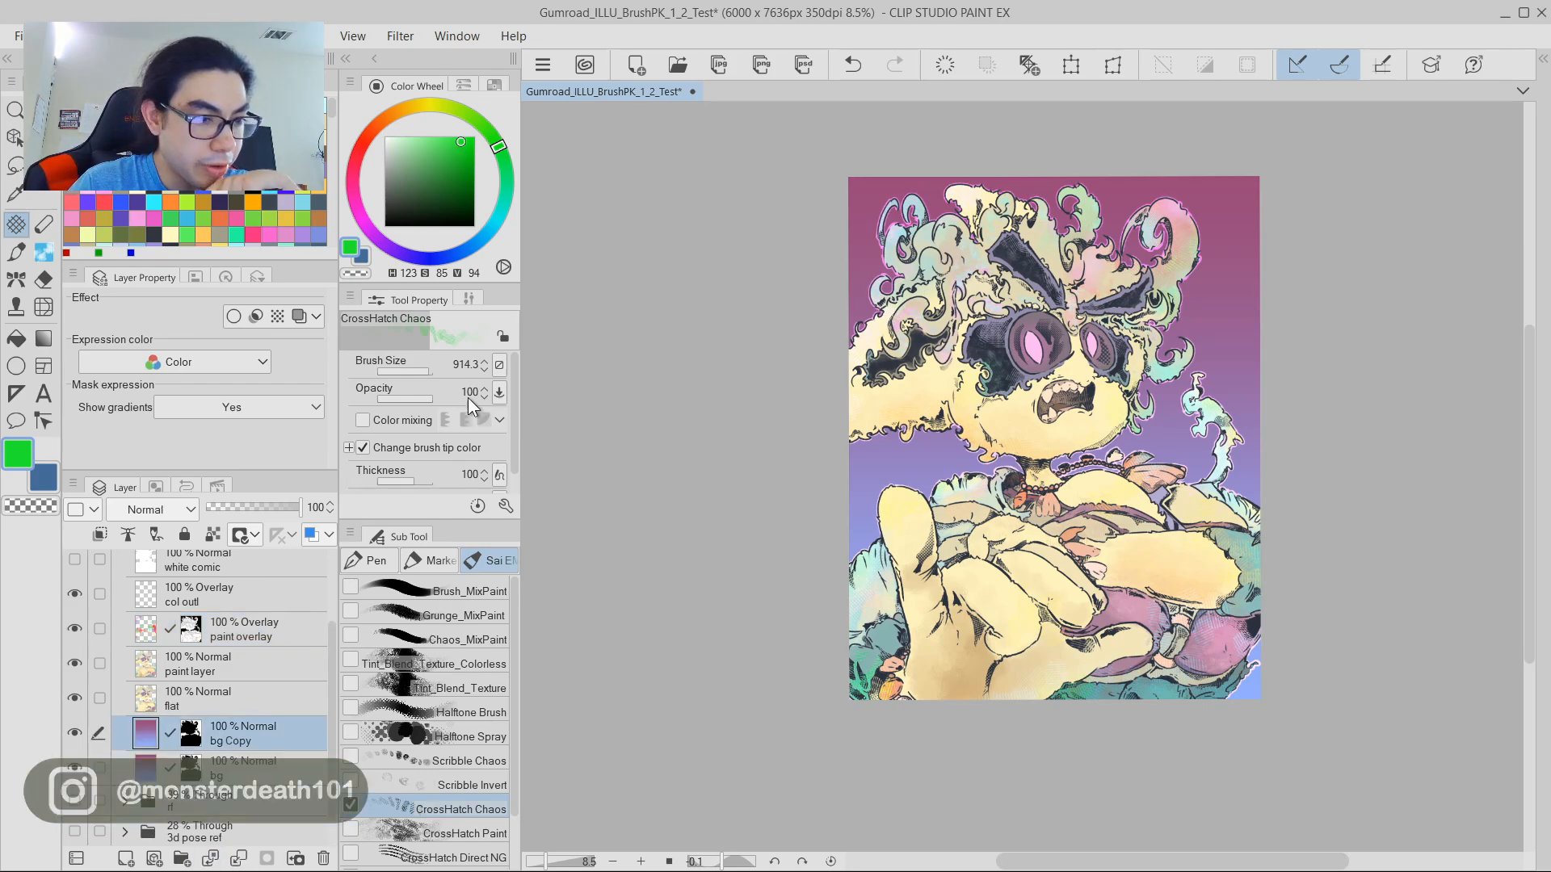
# Texture the bg Copy layer with Scribble Chaos at size 2000 in sampled lavender (H 246, S 33, V 84) and magenta (H 322, S 53, V 60).
pyautogui.scroll(1, 1166, 426)
pyautogui.keyDown('alt'); pyautogui.click(725, 543); pyautogui.keyUp('alt')
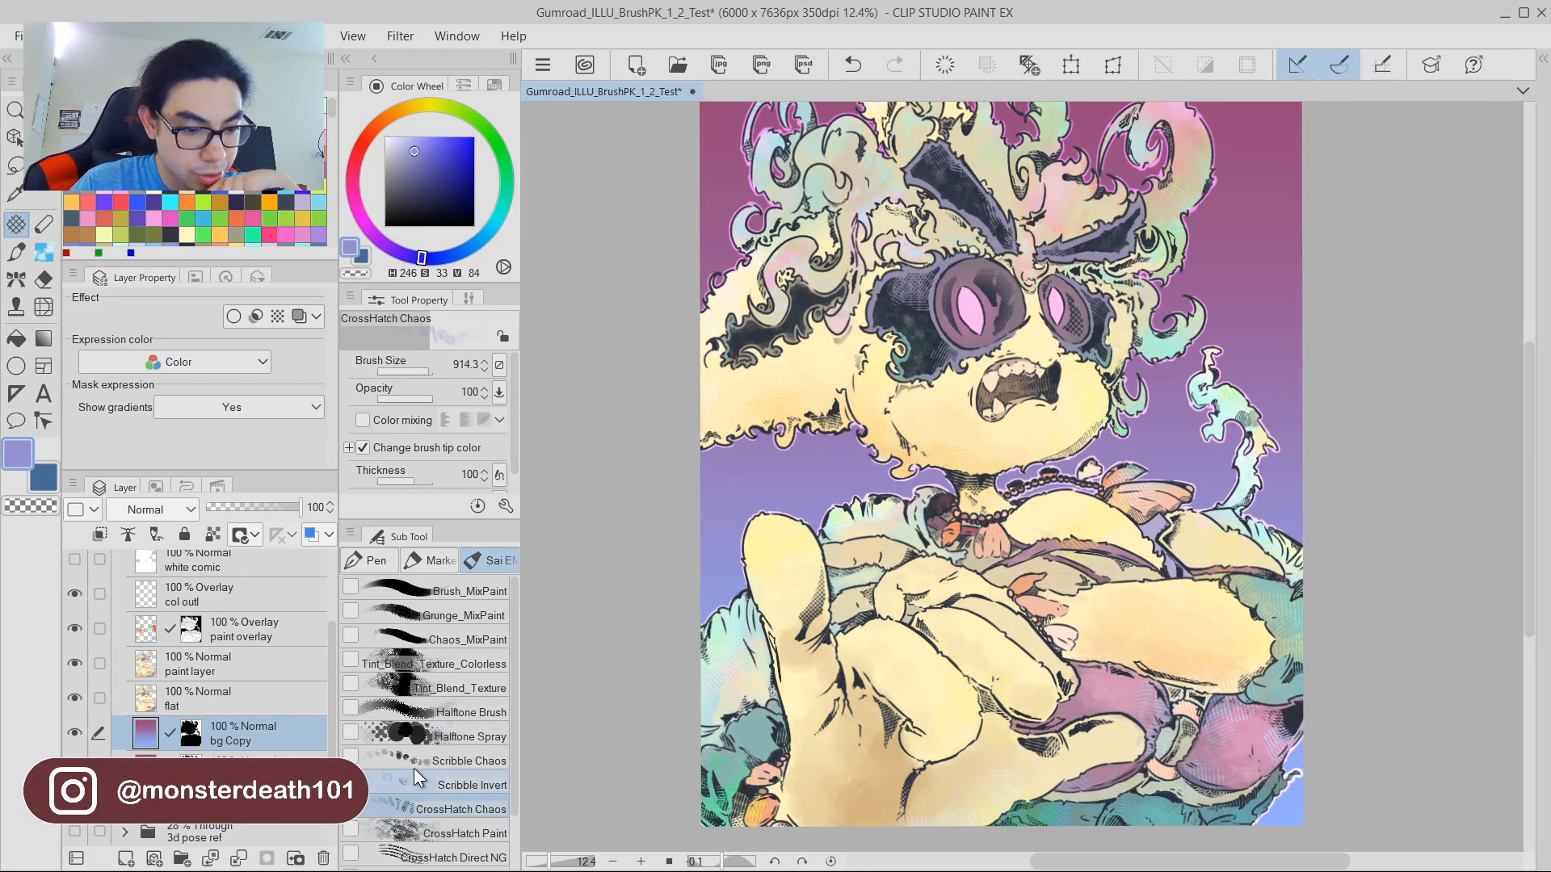
pyautogui.click(464, 761)
pyautogui.scroll(-1, 1230, 361)
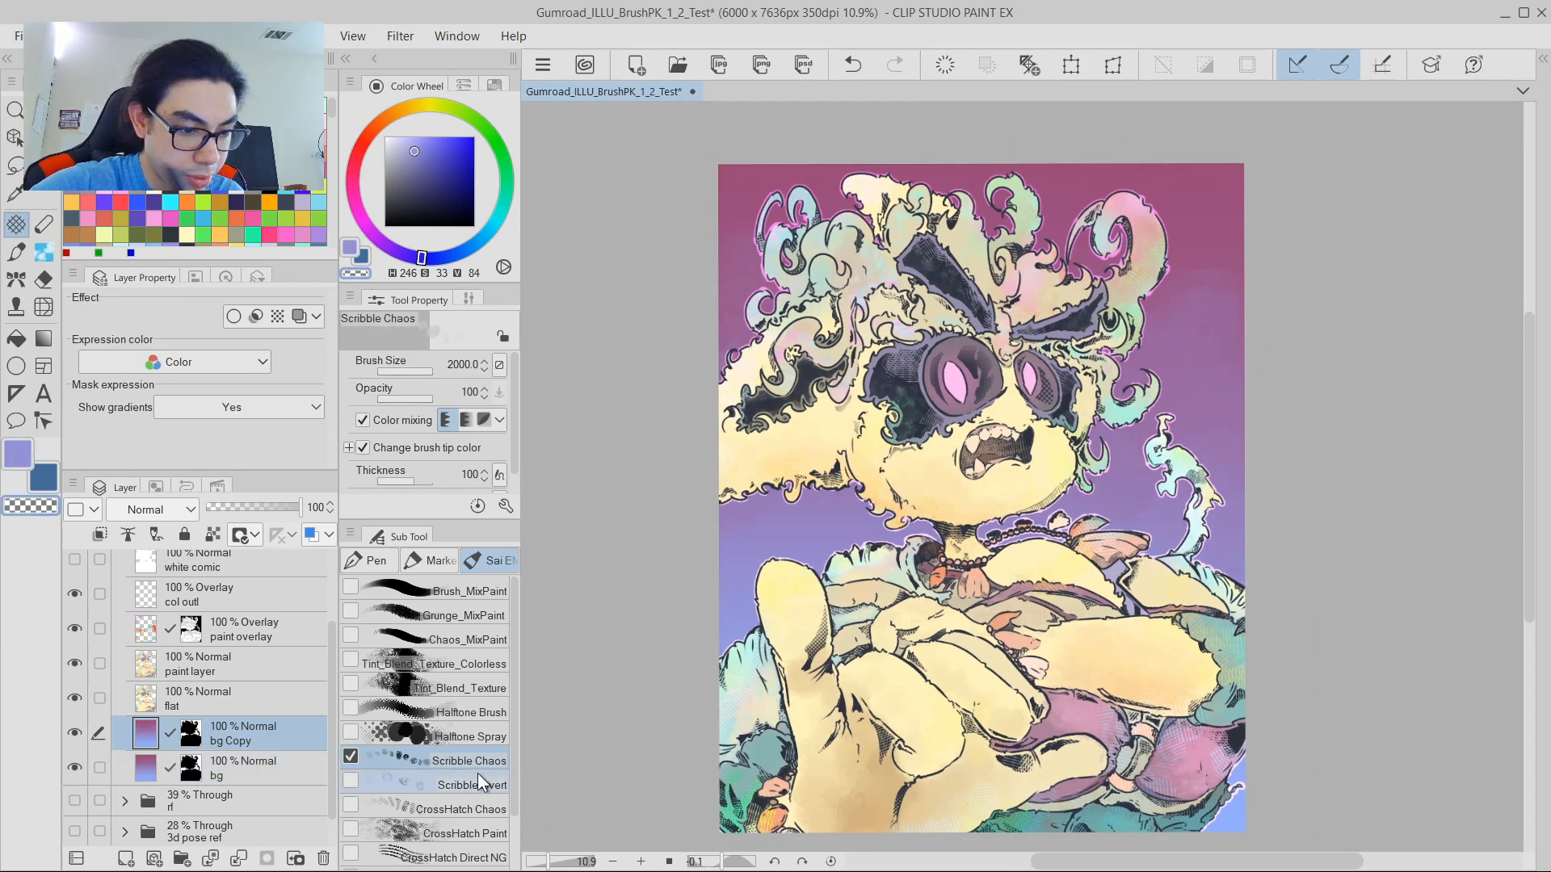
pyautogui.click(475, 780)
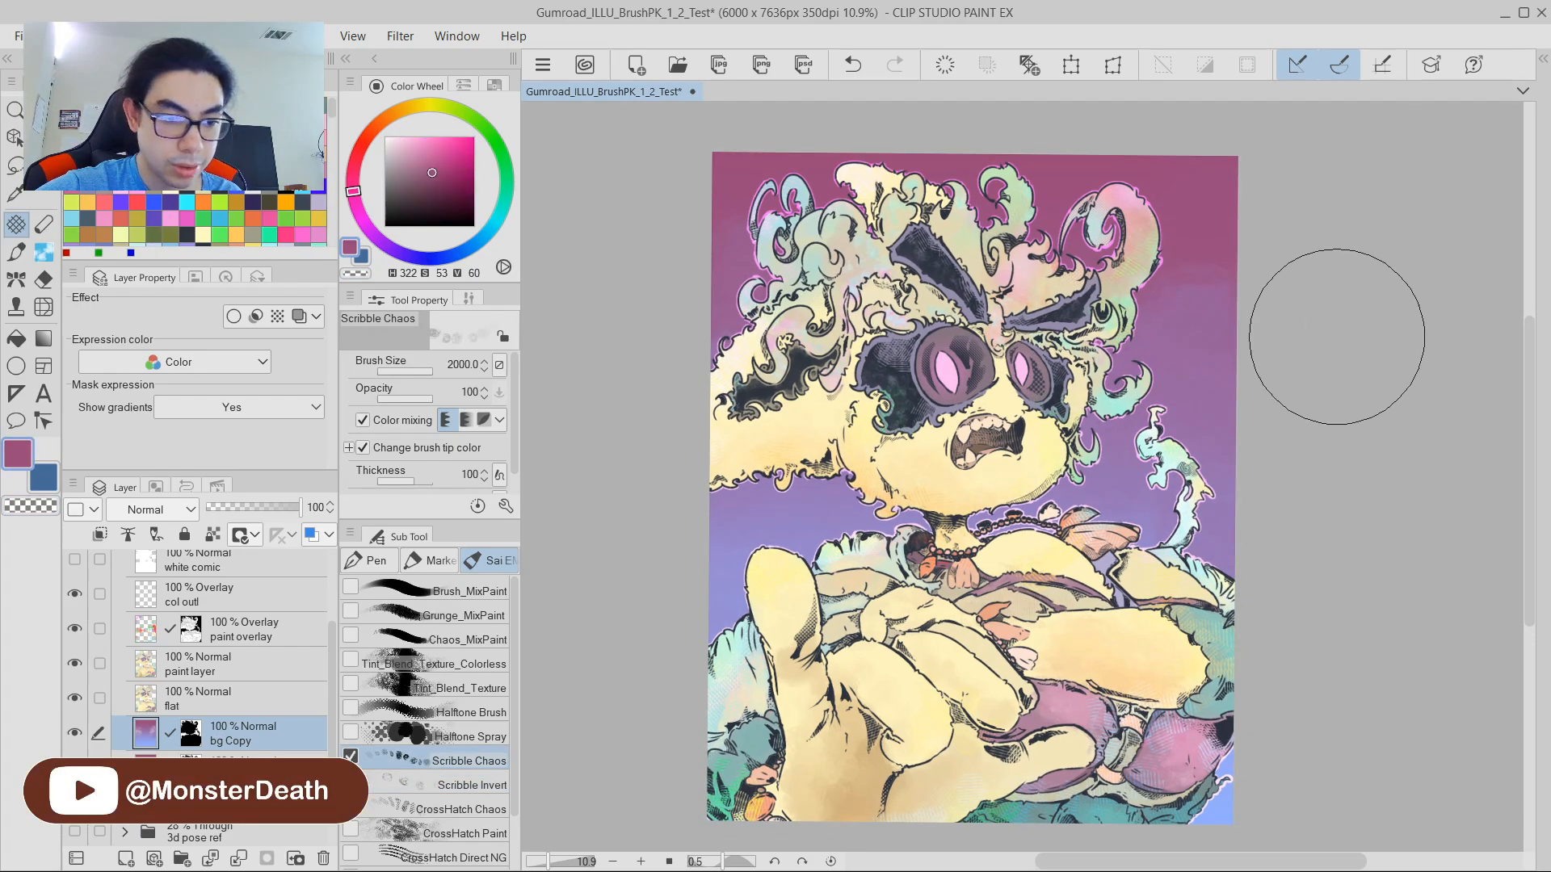
# Spray halftone dots over the background on the bg Copy layer with Halftone Spray at size 2000 in lavender (H 245, S 33, V 84).
pyautogui.click(470, 739)
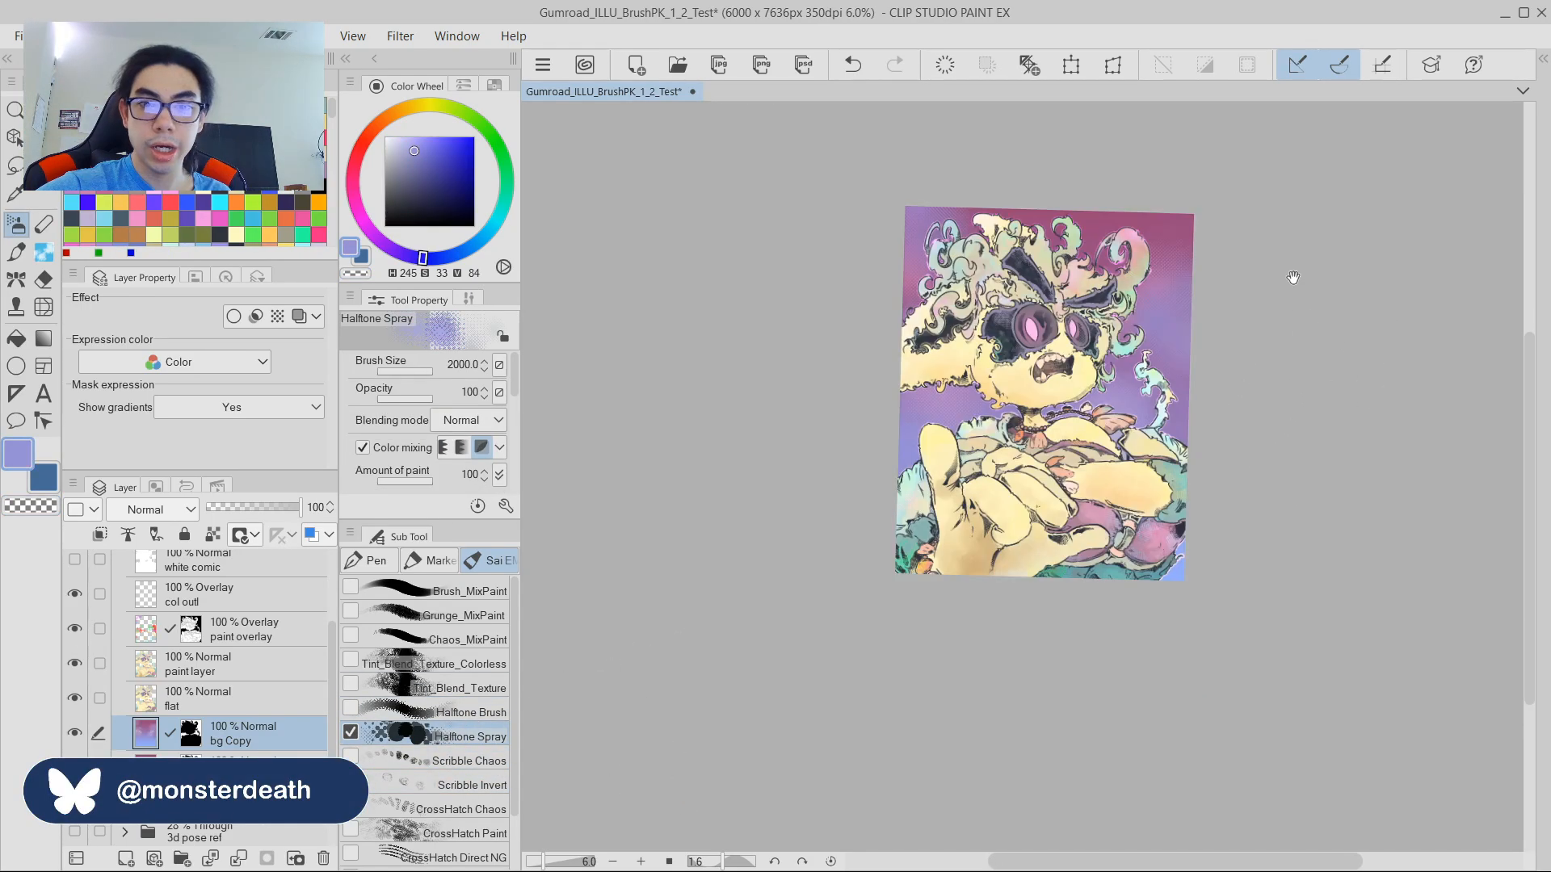
pyautogui.click(1266, 411)
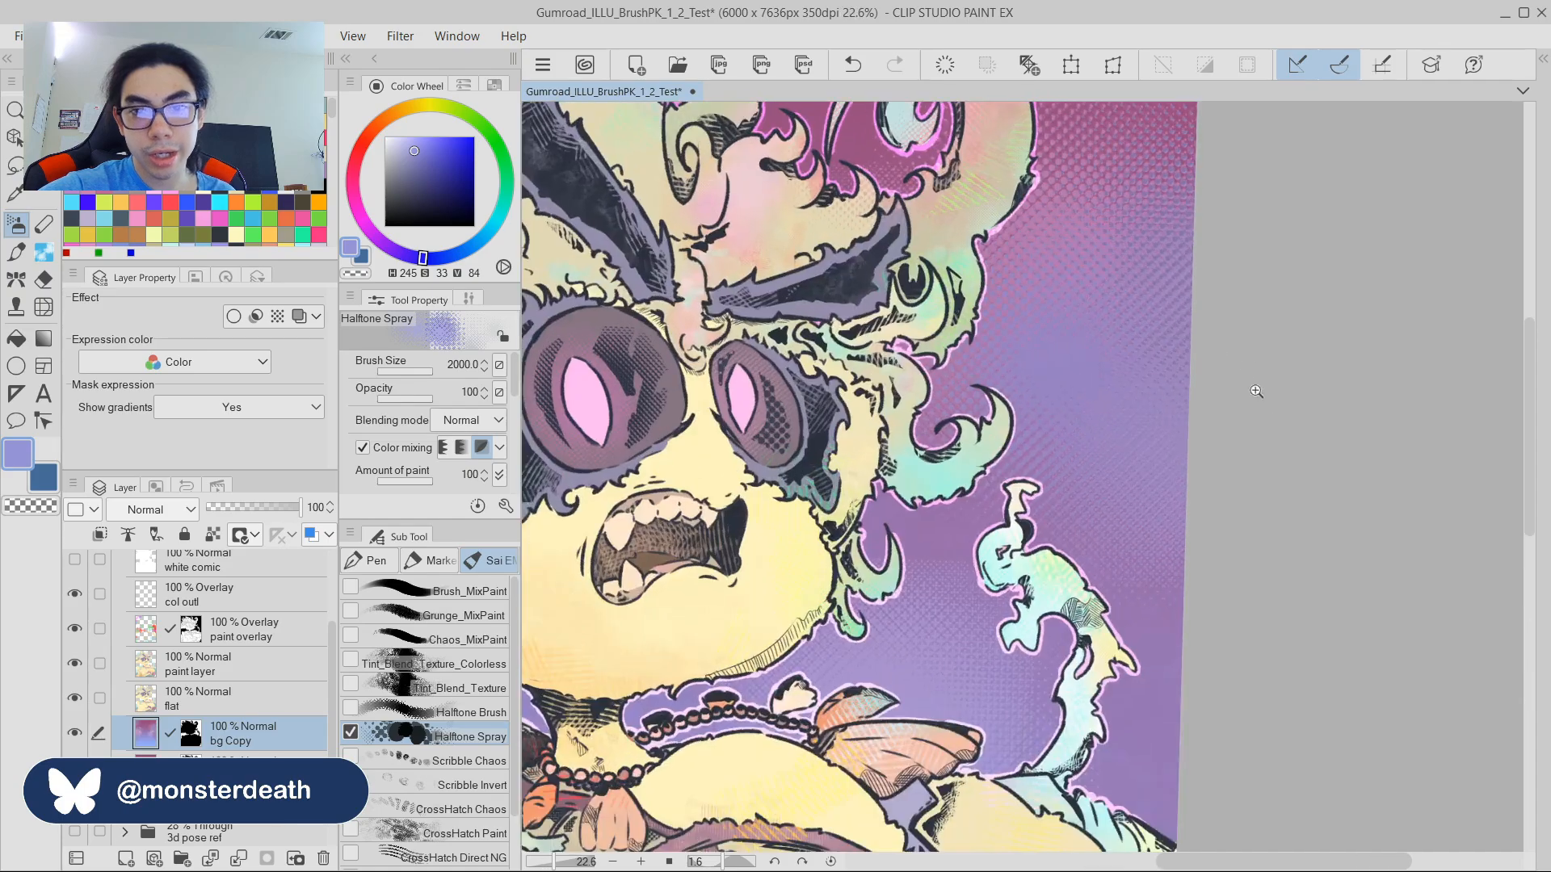
pyautogui.moveTo(1234, 283); pyautogui.dragTo(1343, 437)
pyautogui.moveTo(1301, 367); pyautogui.dragTo(1224, 314)
pyautogui.moveTo(1224, 313); pyautogui.dragTo(1362, 369)
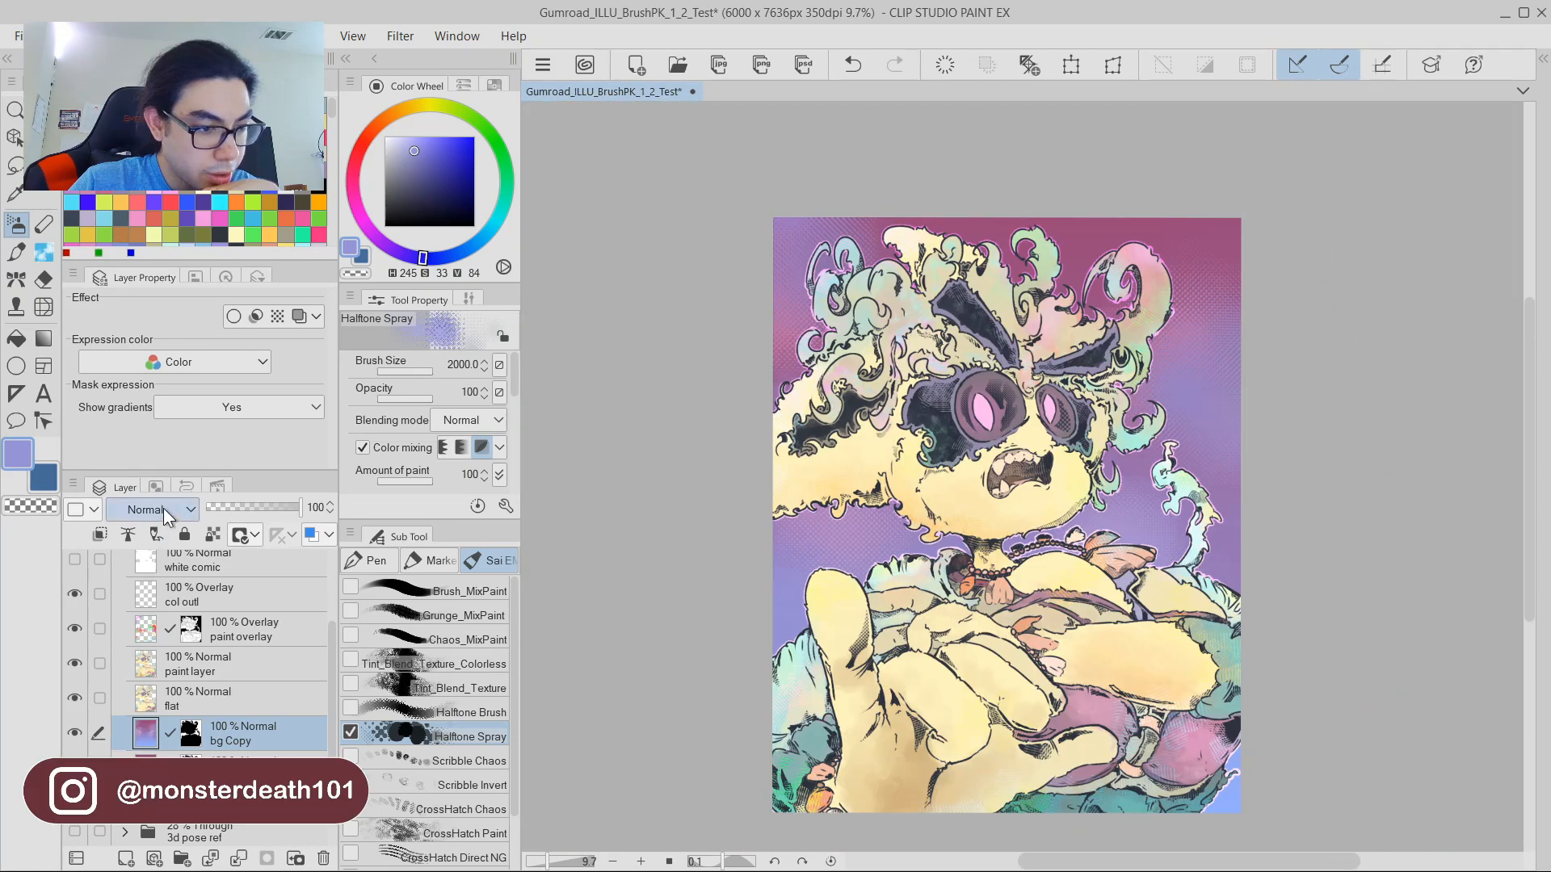
# Set the bg Copy layer's opacity to 56%, keeping its Normal blending mode.
pyautogui.click(150, 510)
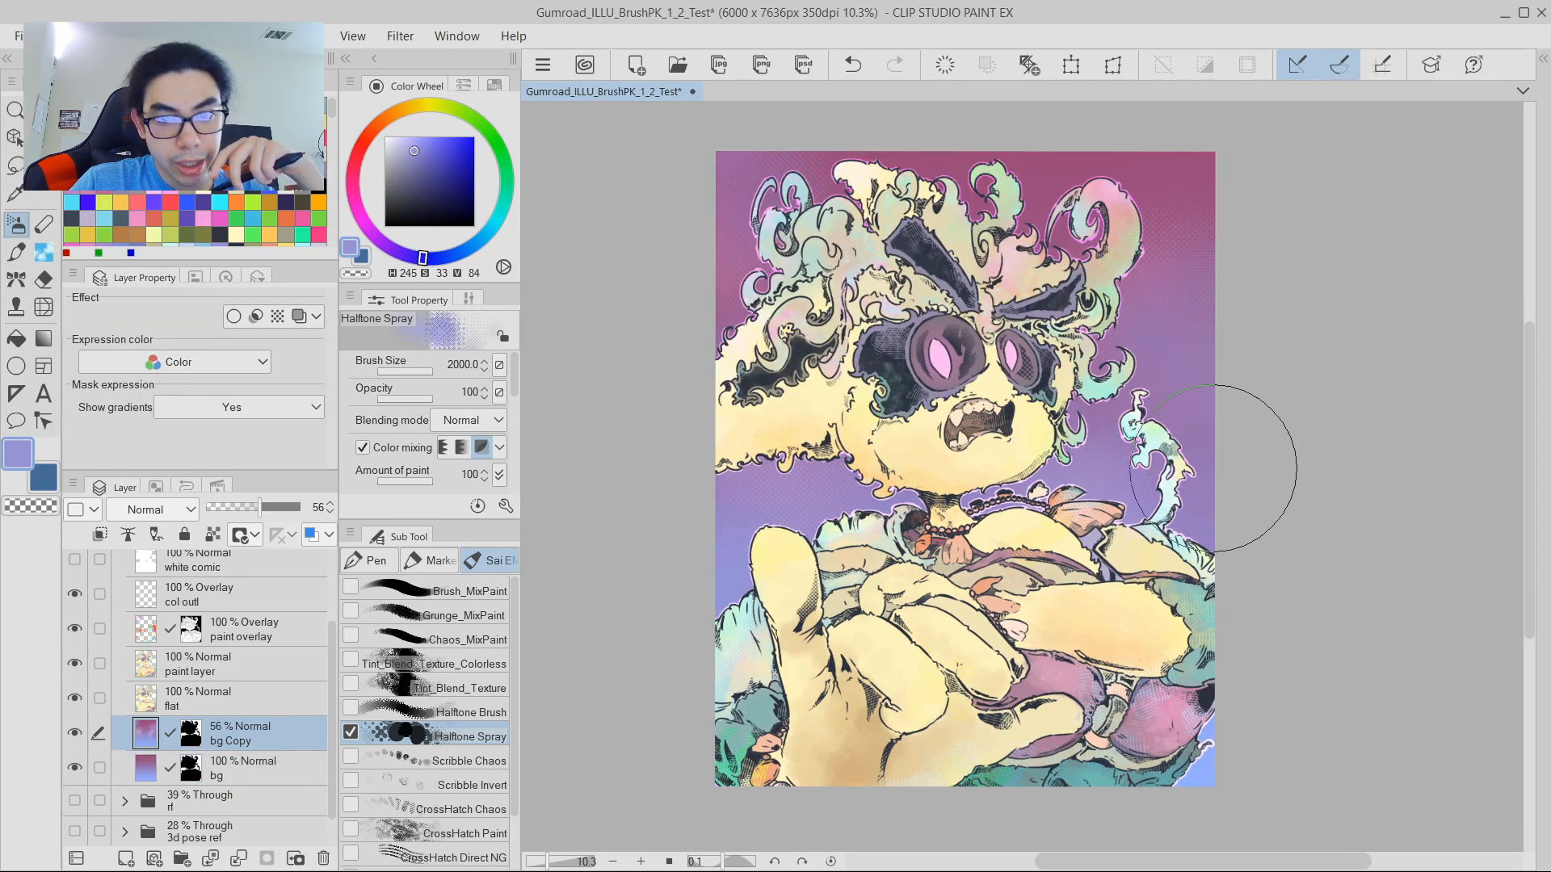
pyautogui.moveTo(1316, 561); pyautogui.dragTo(1247, 357)
pyautogui.scroll(1, 1244, 356)
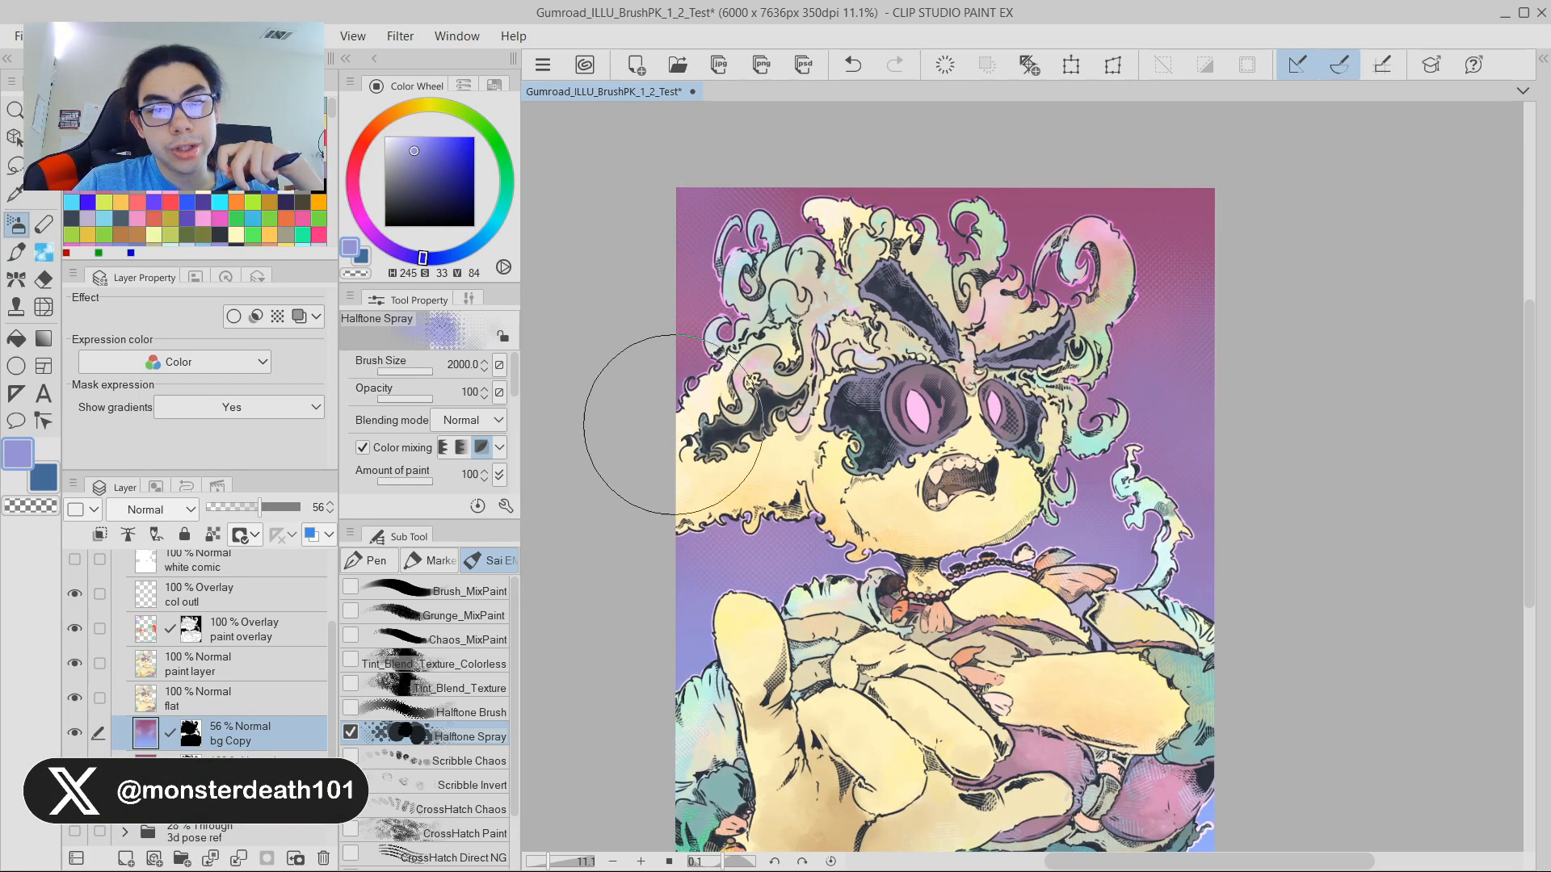
pyautogui.scroll(-2, 908, 357)
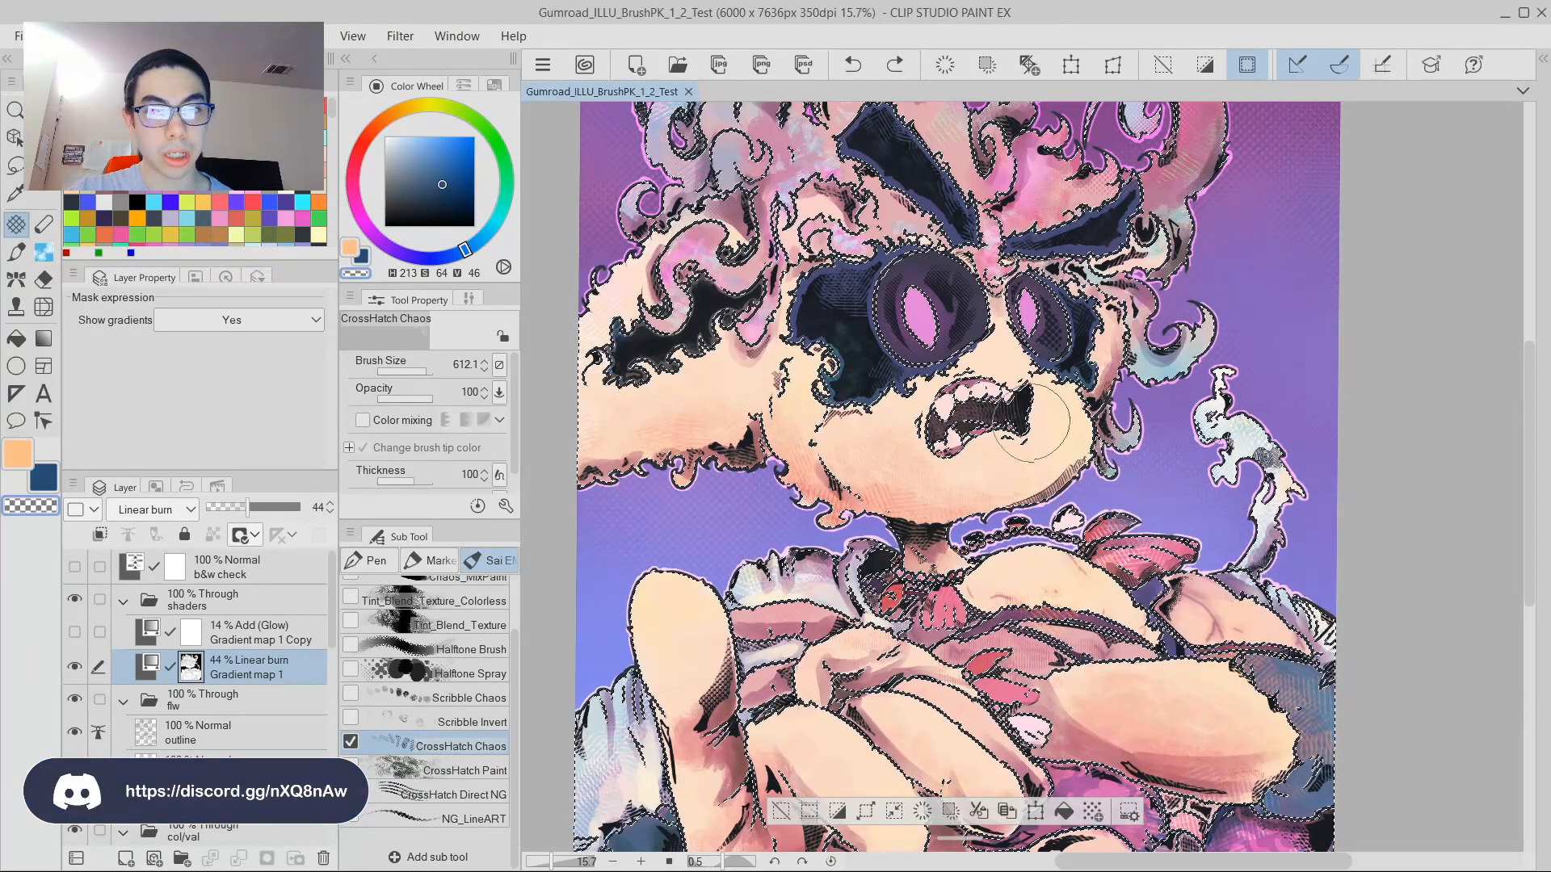
# Examine the Linear burn gradient map shading across the creature, toggling that layer's visibility to compare.
pyautogui.scroll(-2, 1032, 444)
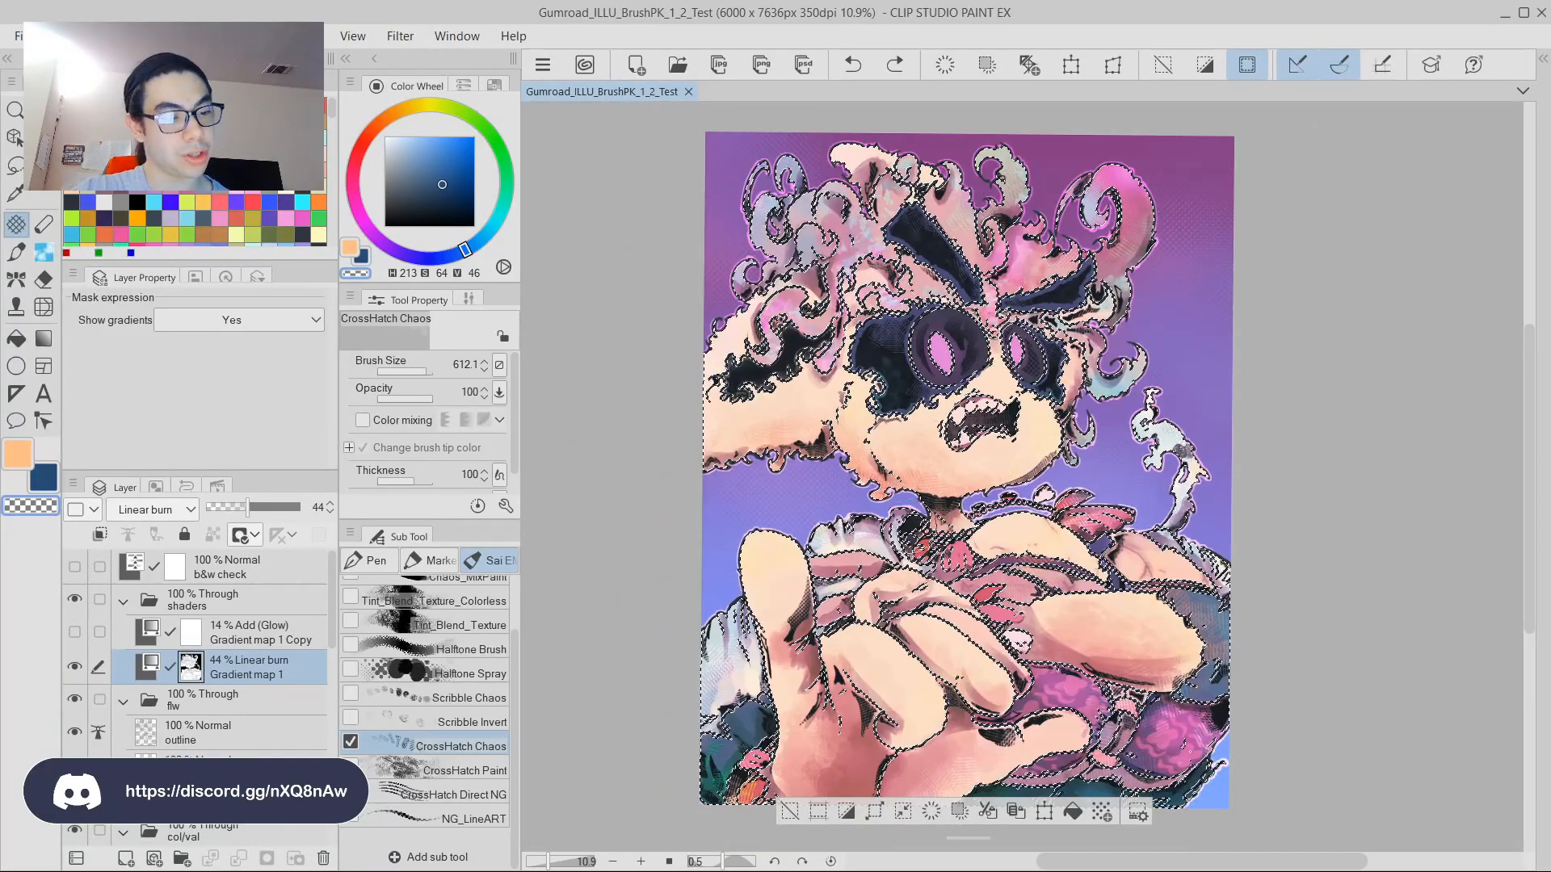
pyautogui.scroll(-1, 883, 346)
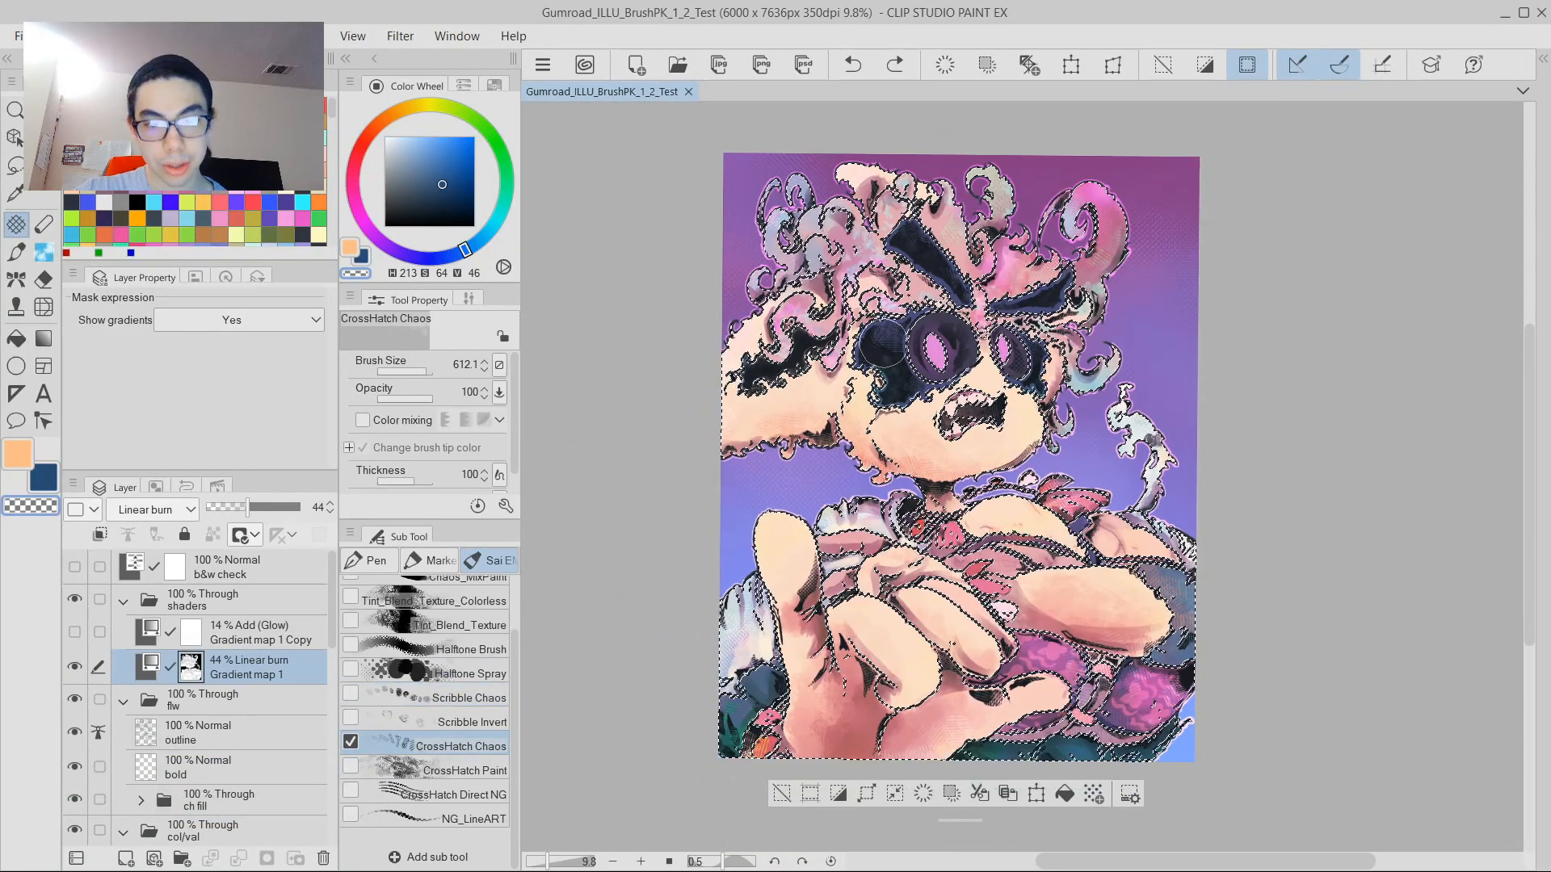
pyautogui.scroll(3, 1067, 404)
pyautogui.scroll(-2, 997, 646)
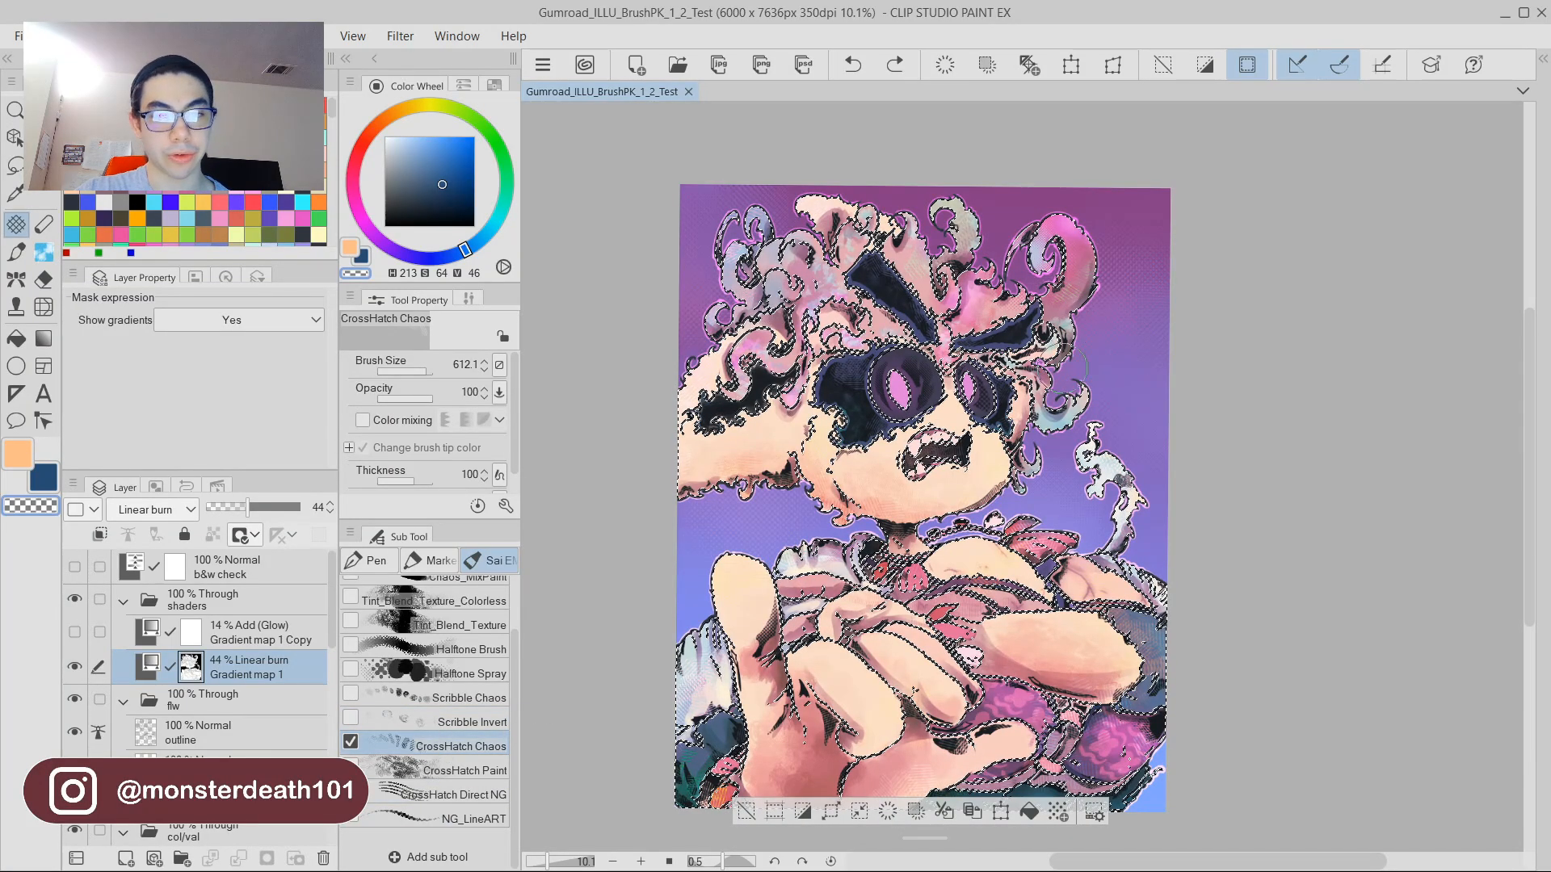
pyautogui.scroll(1, 872, 498)
pyautogui.scroll(2, 1073, 460)
pyautogui.moveTo(1020, 450)
pyautogui.mouseDown()
pyautogui.moveTo(971, 501)
pyautogui.moveTo(985, 528)
pyautogui.moveTo(1091, 489)
pyautogui.moveTo(959, 480)
pyautogui.mouseUp()
pyautogui.scroll(2, 960, 480)
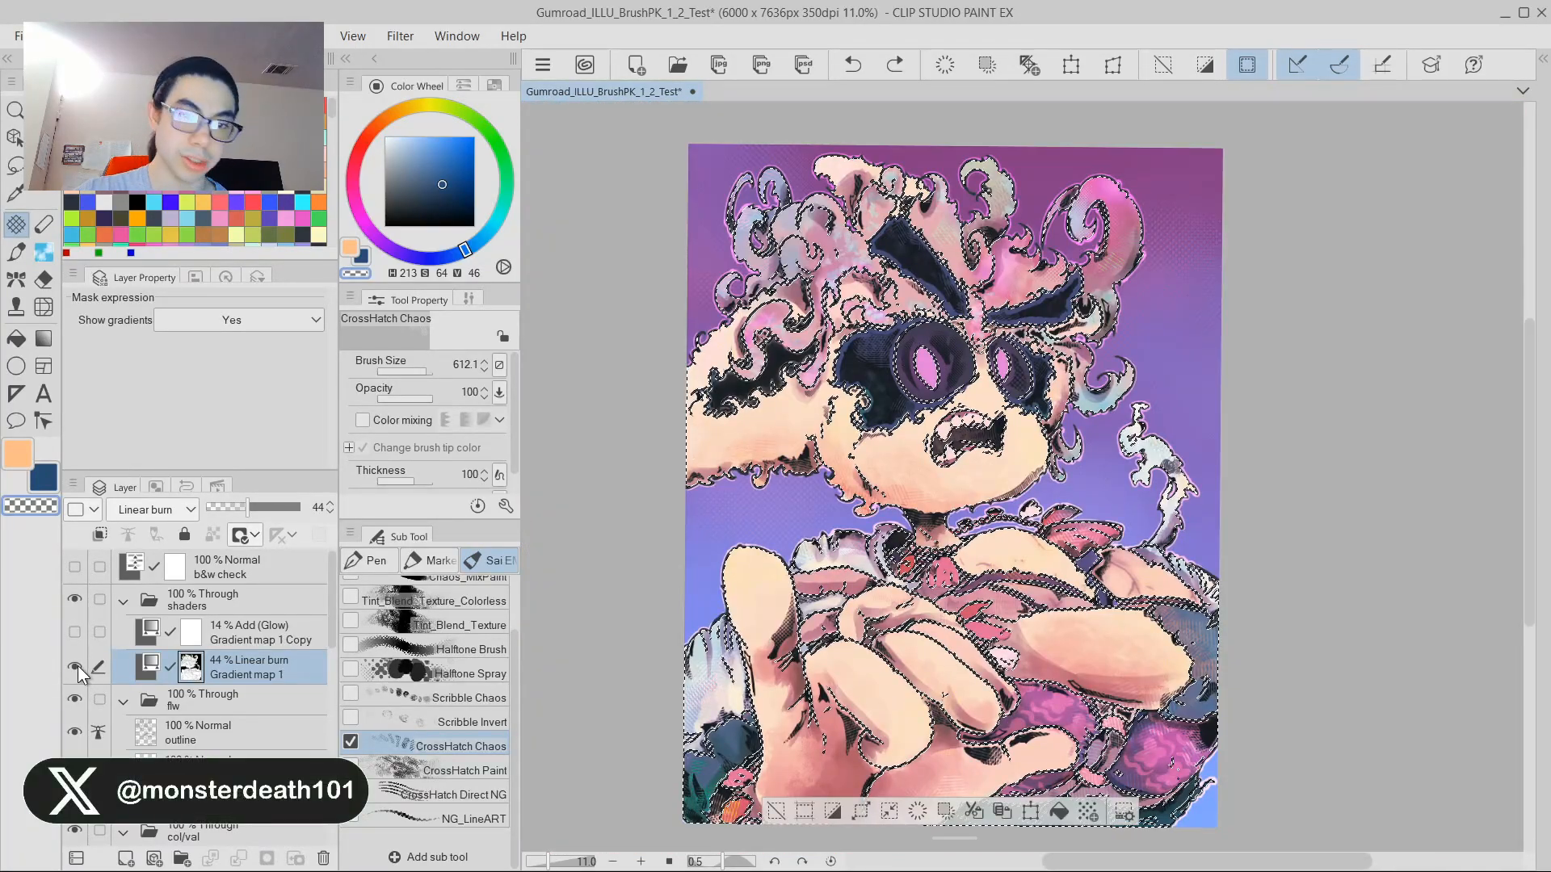
pyautogui.click(77, 666)
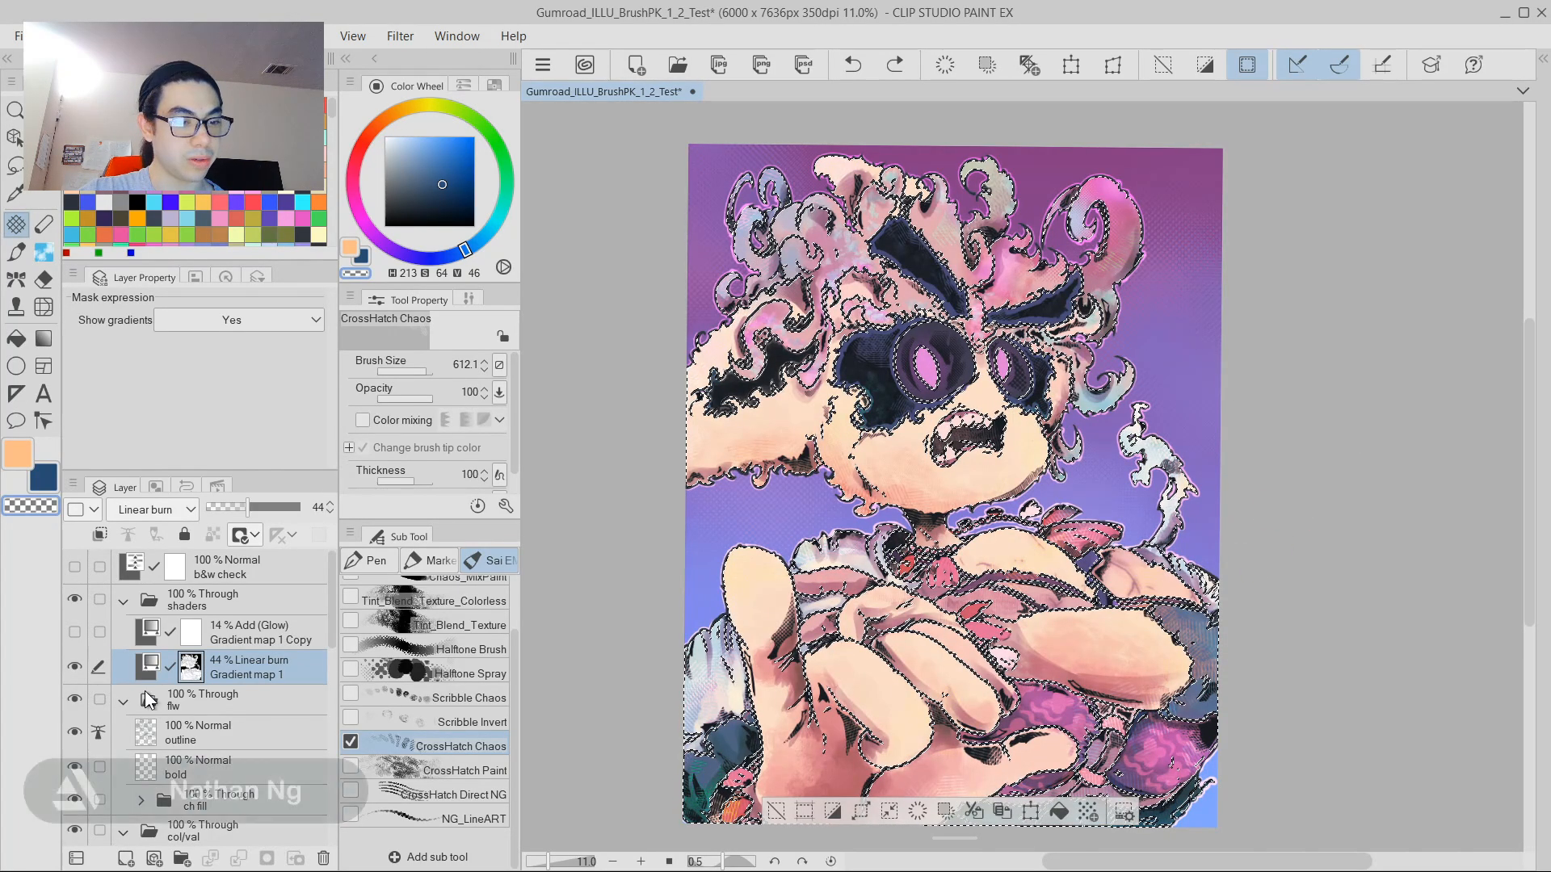
# Rename the Linear burn gradient map layer as dark and the Add (Glow) gradient map layer as light.
pyautogui.doubleClick(243, 677)
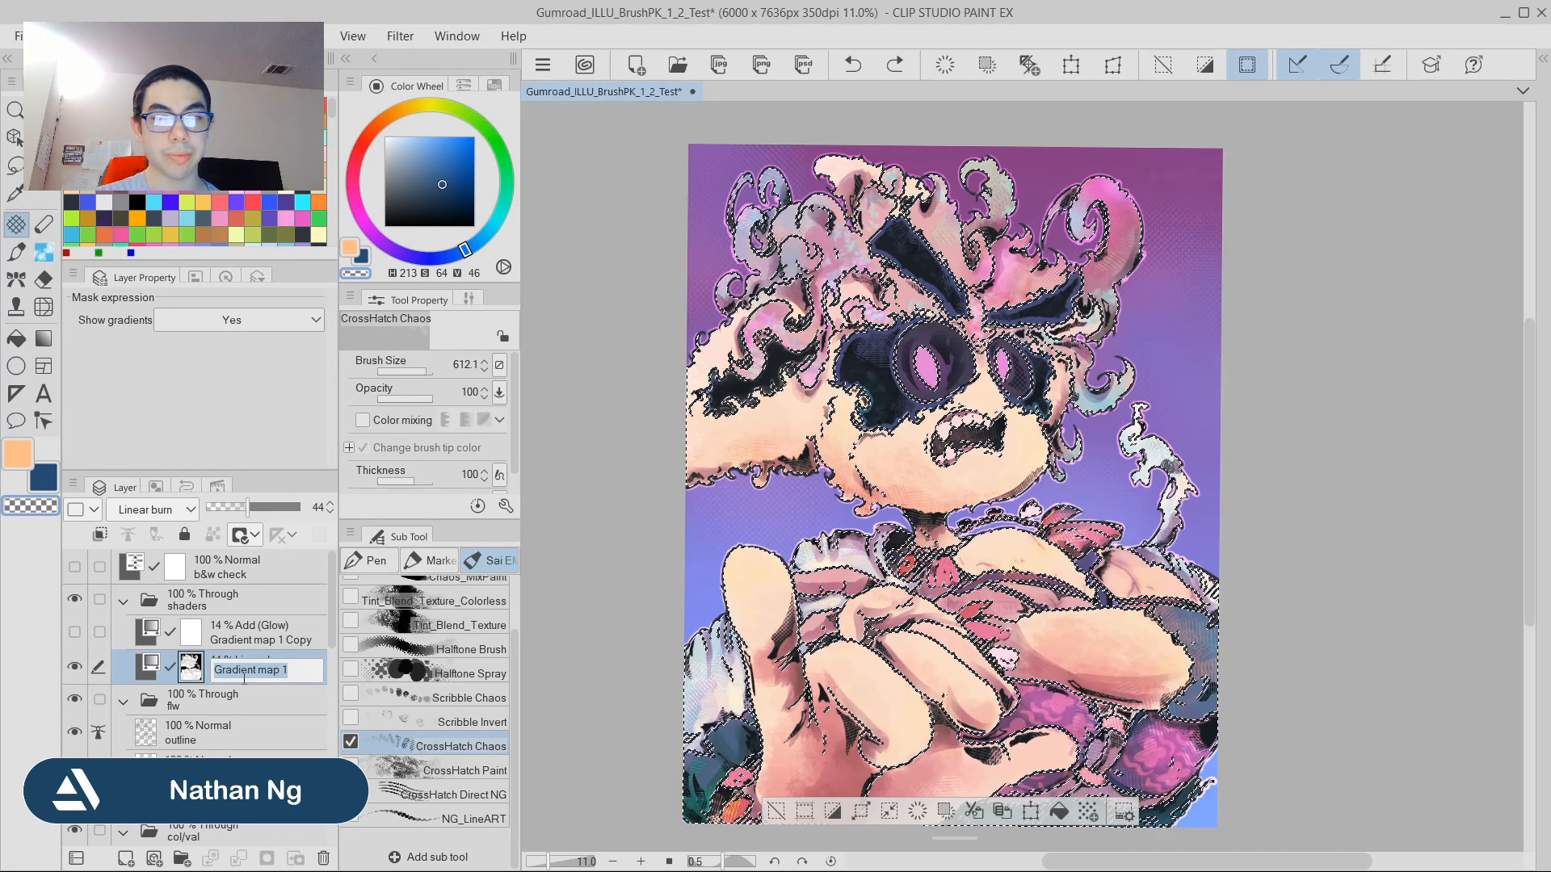
pyautogui.write('dark')
pyautogui.press('Return')
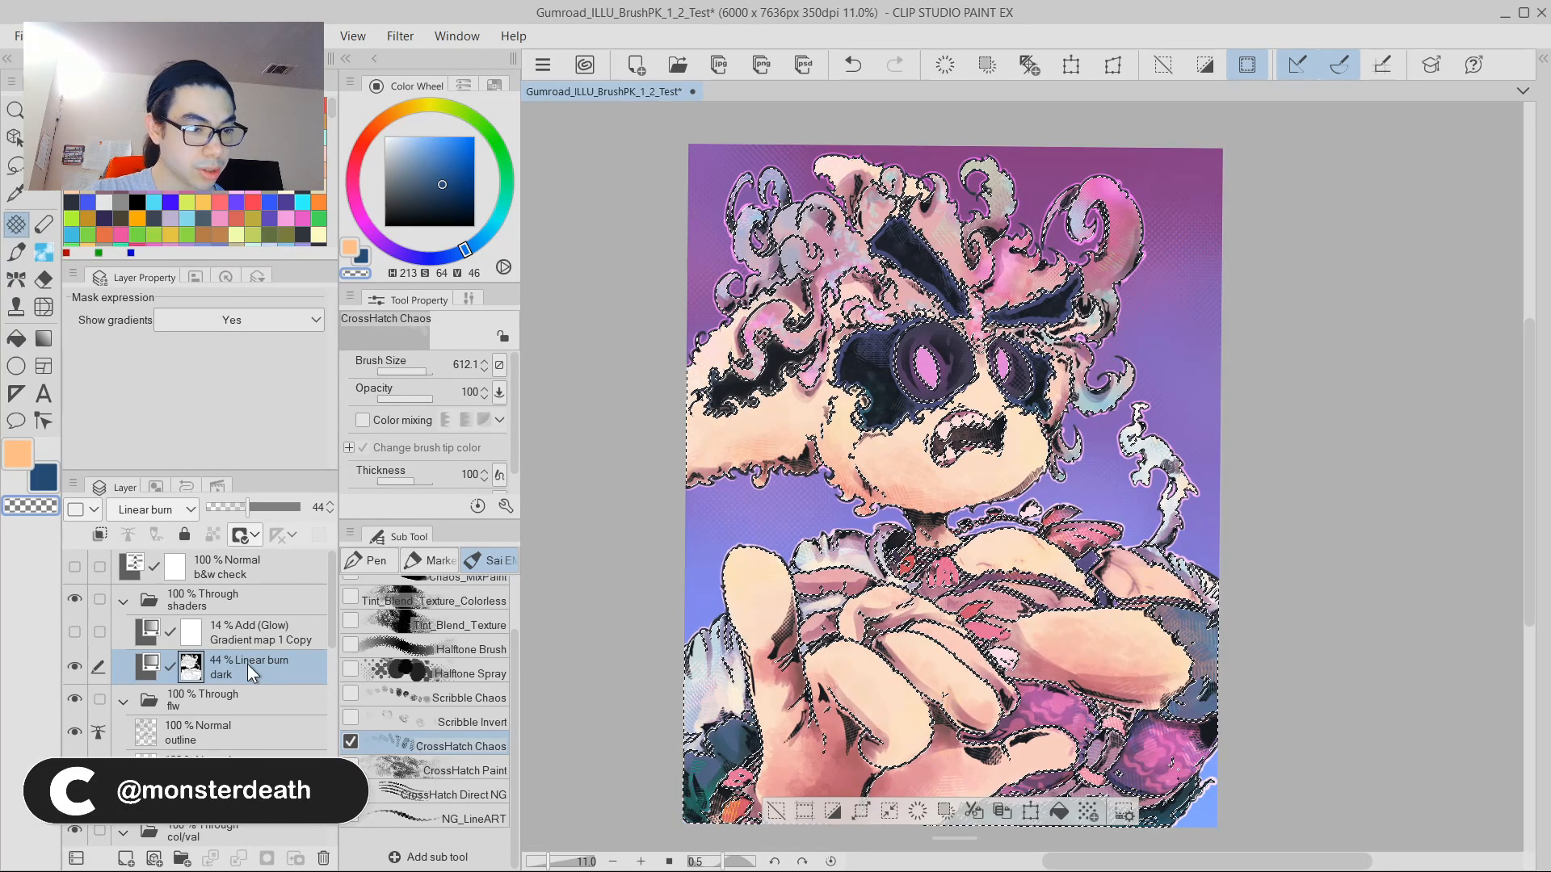
pyautogui.doubleClick(236, 642)
pyautogui.write('light')
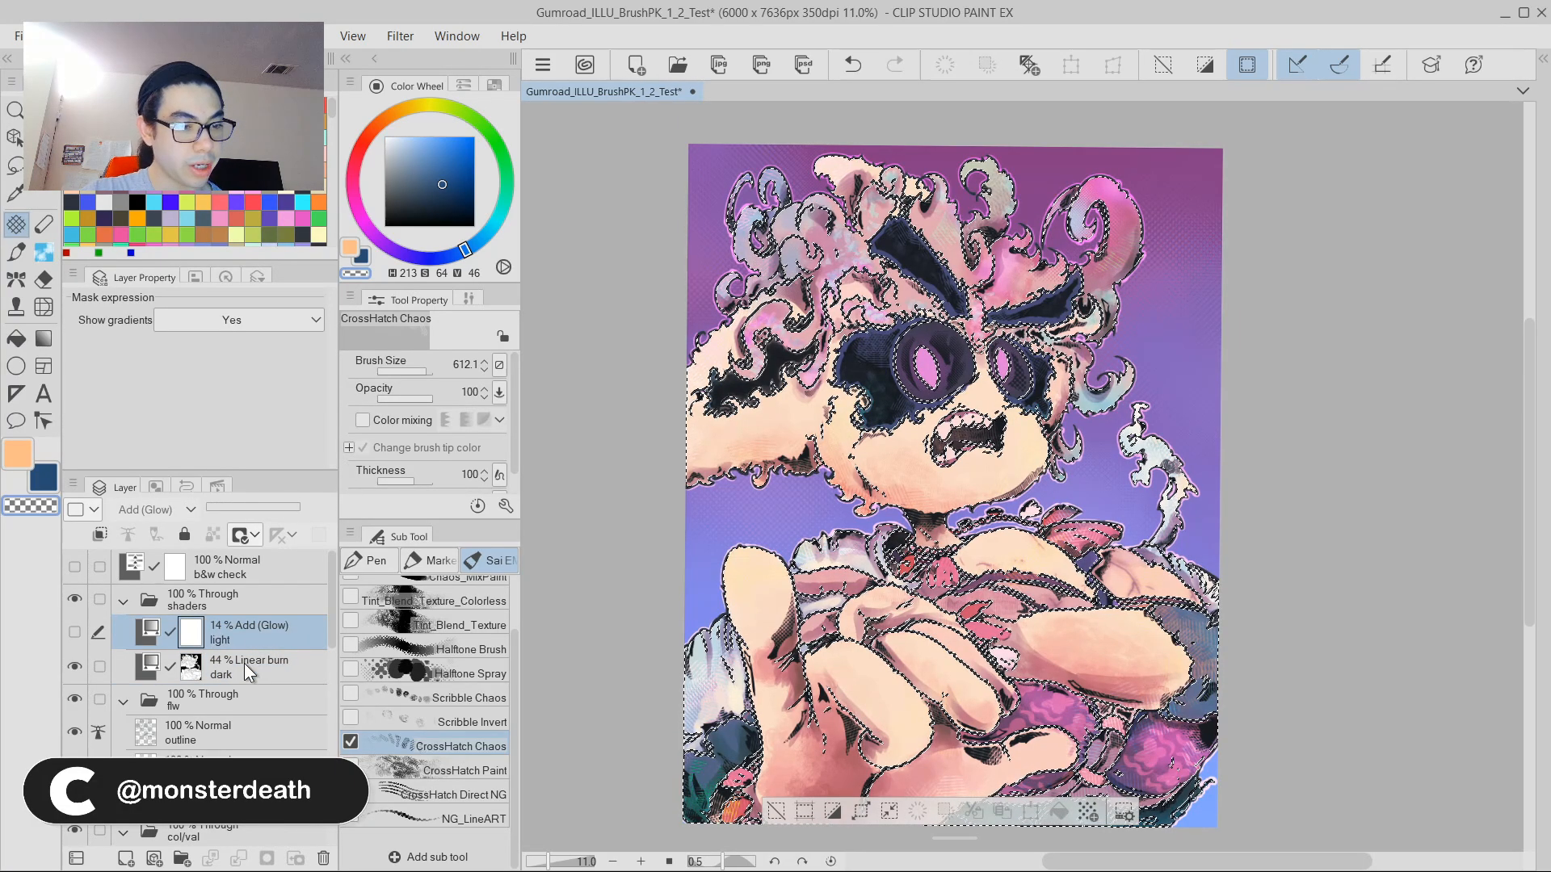
# Crosshatch lighter areas into the dark layer's mask along the cheek and face with CrossHatch Chaos at size 612.1 in transparent colour.
pyautogui.click(244, 662)
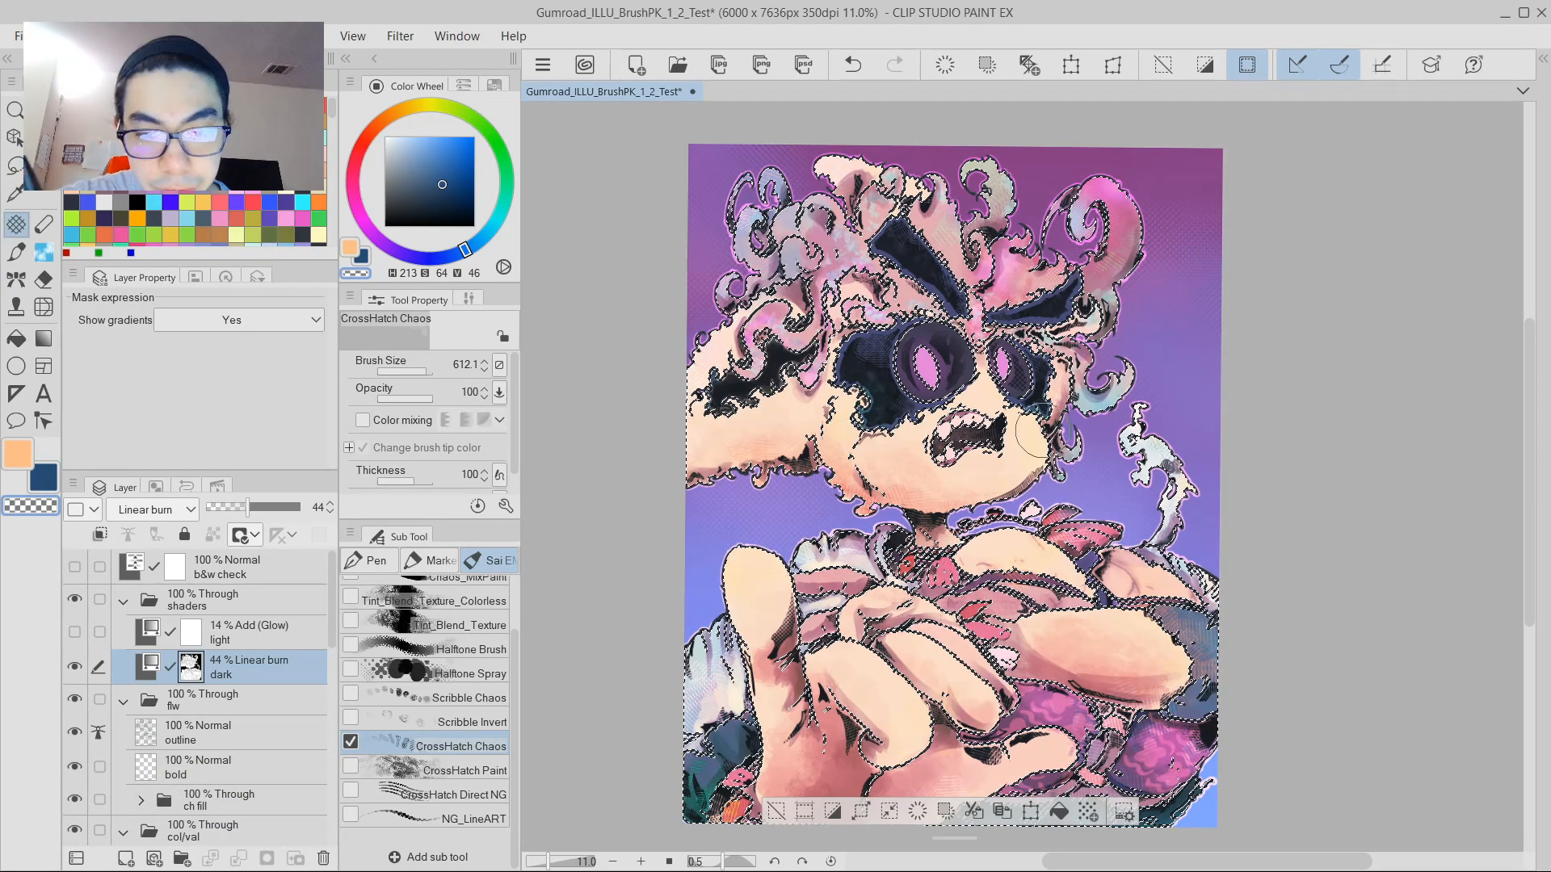
pyautogui.moveTo(1090, 437)
pyautogui.mouseDown()
pyautogui.moveTo(1112, 356)
pyautogui.moveTo(1123, 373)
pyautogui.moveTo(1074, 483)
pyautogui.mouseUp()
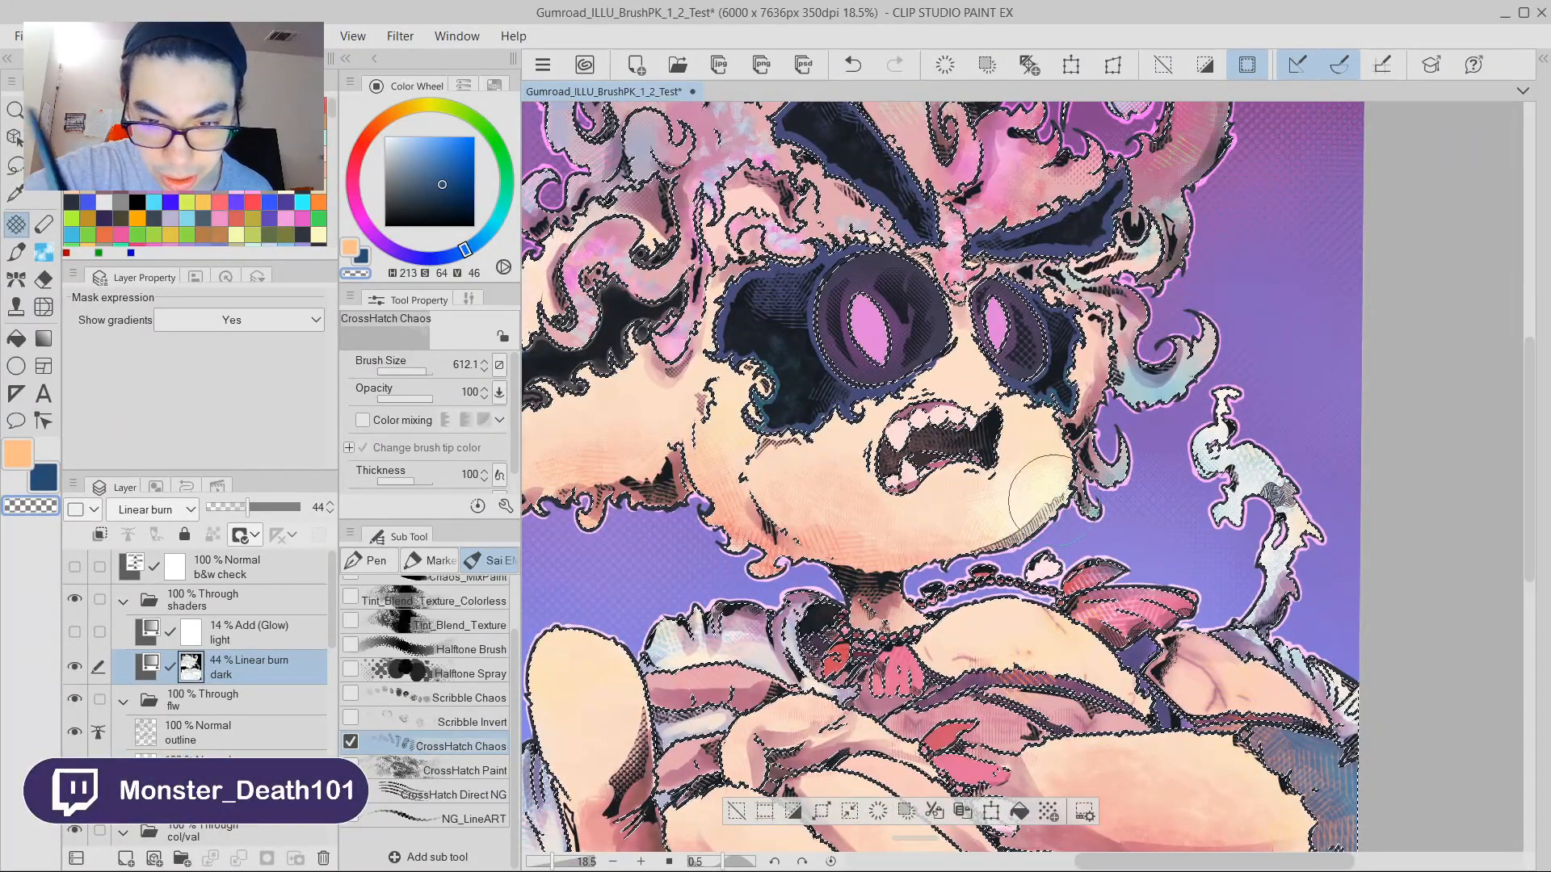
pyautogui.scroll(2, 1123, 484)
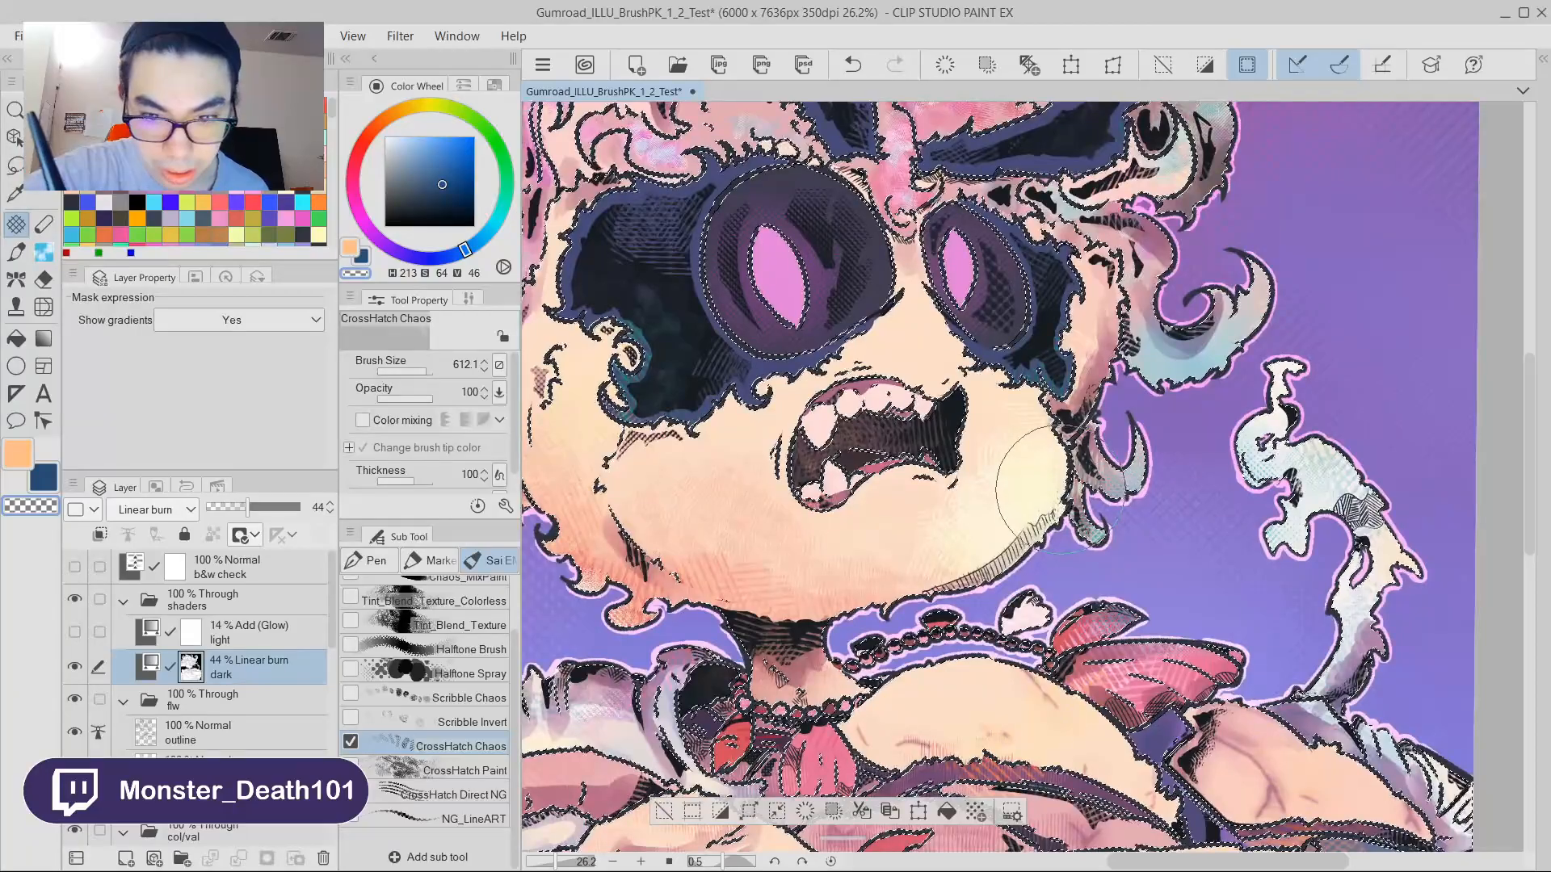
pyautogui.scroll(-5, 1249, 329)
pyautogui.scroll(3, 1135, 313)
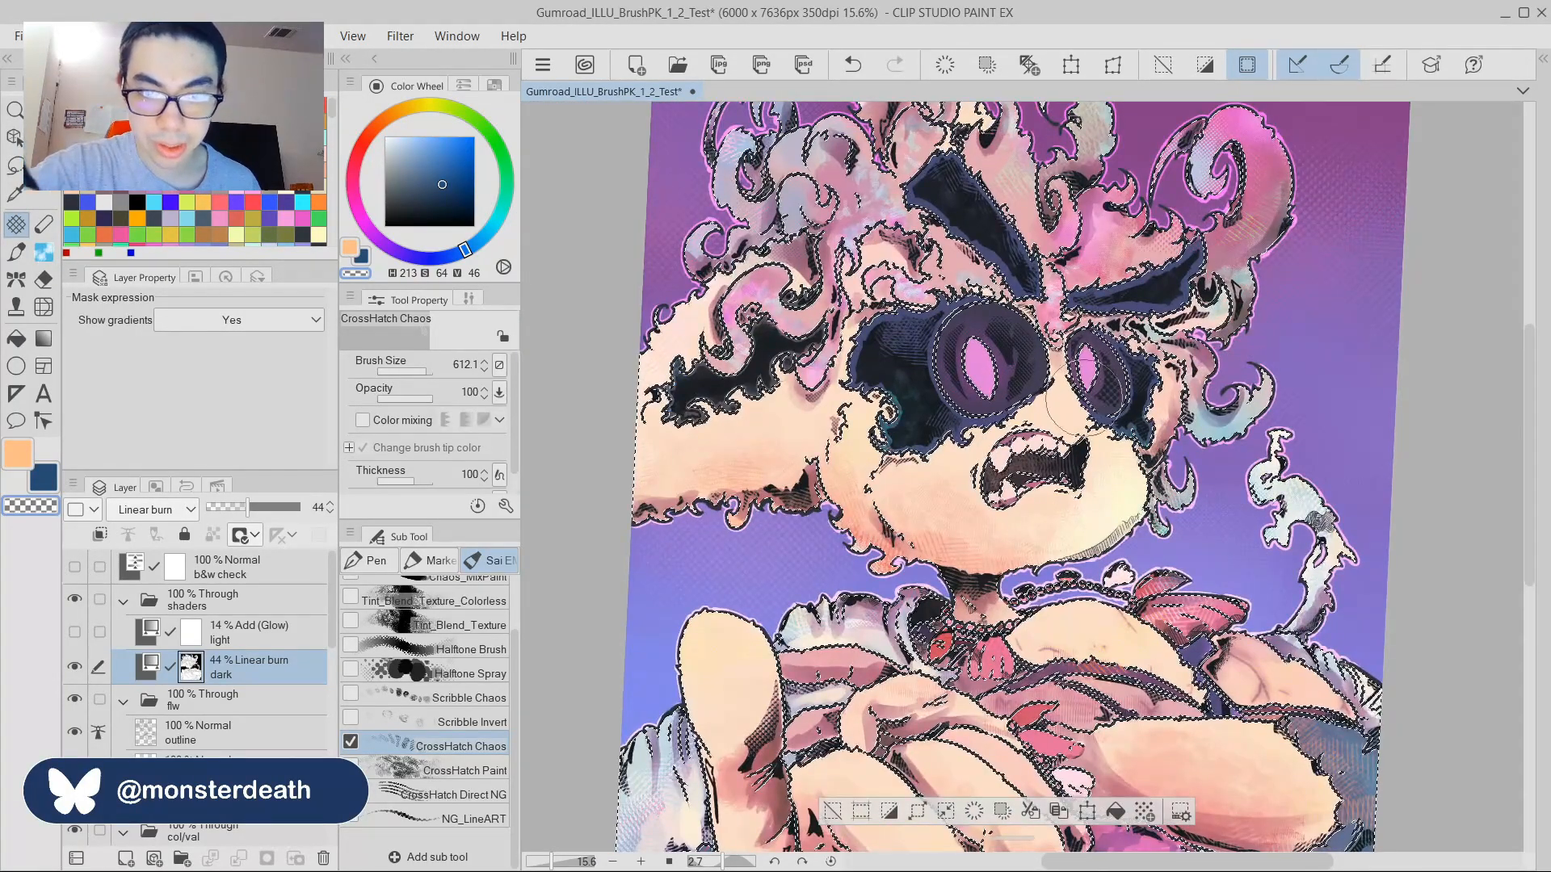
pyautogui.moveTo(1207, 297); pyautogui.dragTo(1213, 320)
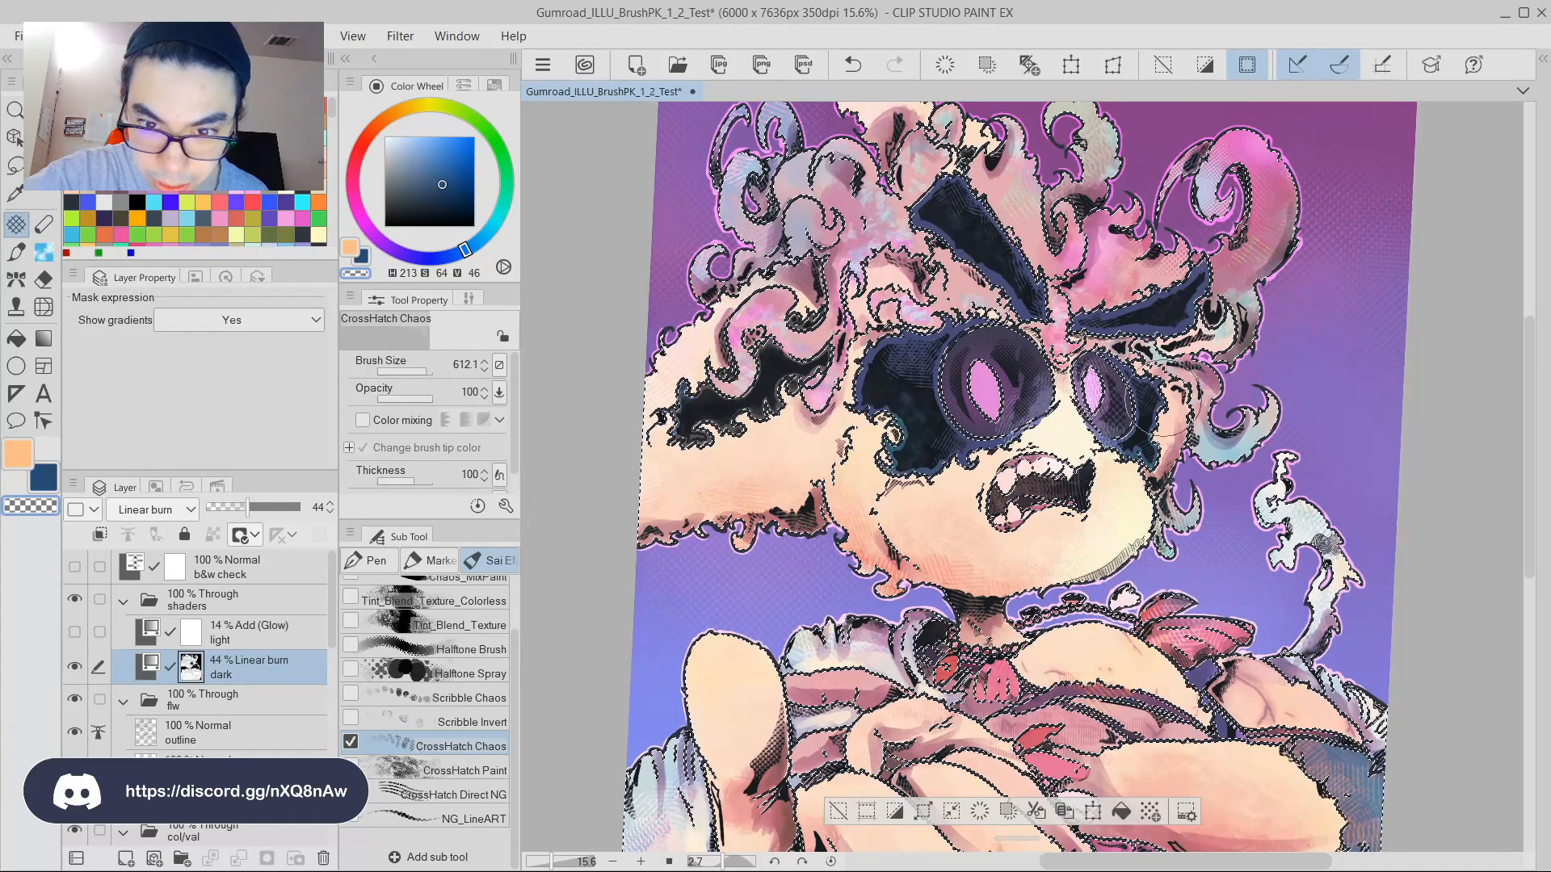
pyautogui.scroll(1, 1127, 339)
pyautogui.moveTo(1127, 339); pyautogui.dragTo(1132, 364)
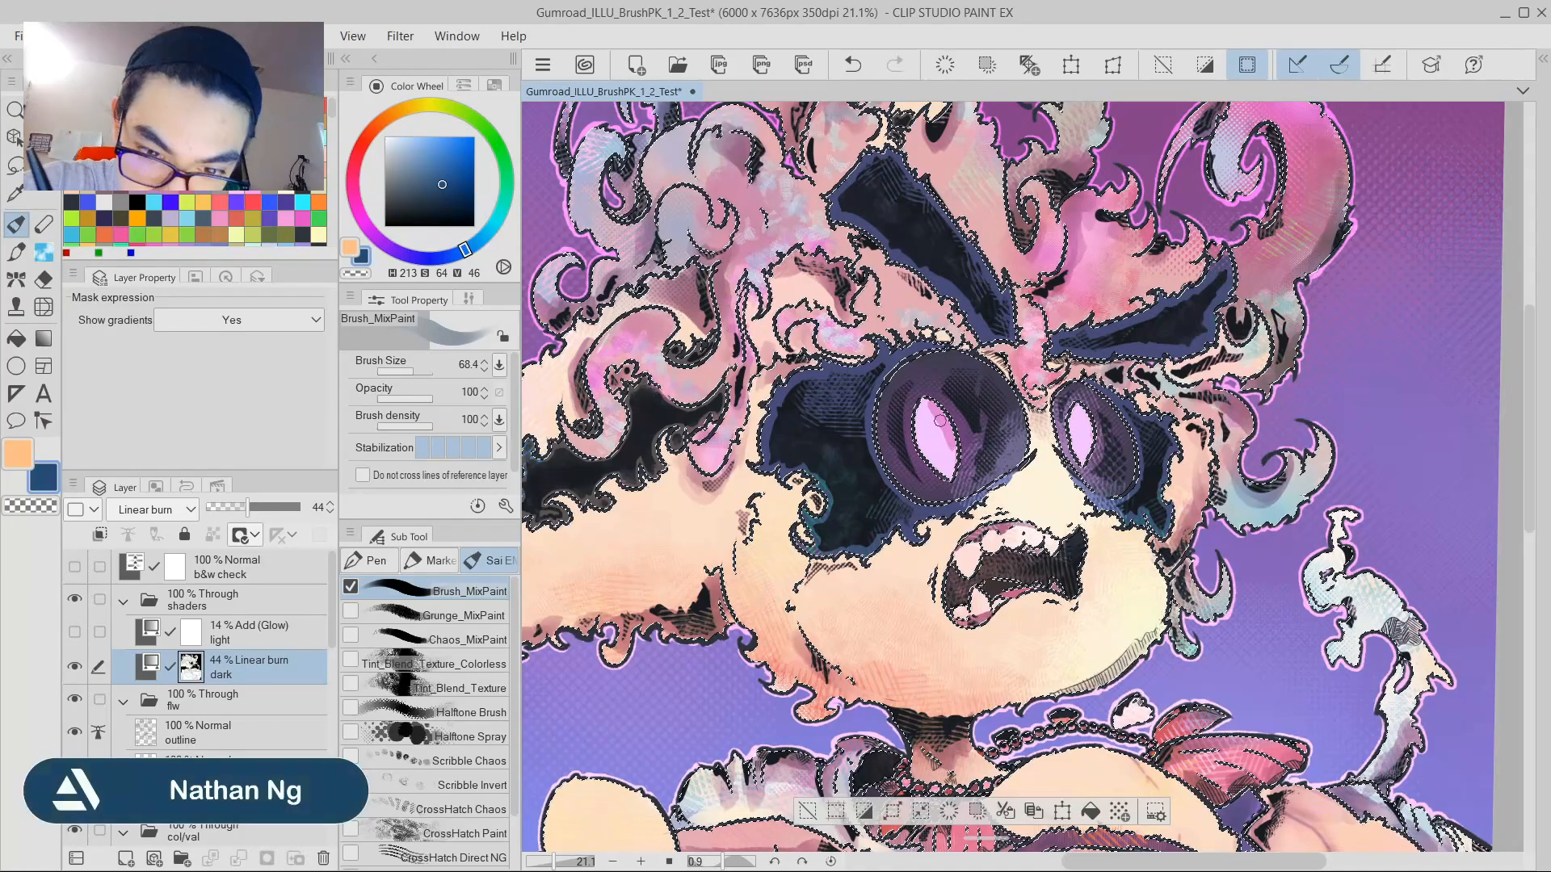
# Paint halftone texture over both eyes on the dark layer's mask with Halftone Brush at size 420.7.
pyautogui.click(467, 713)
pyautogui.moveTo(929, 412); pyautogui.dragTo(939, 445)
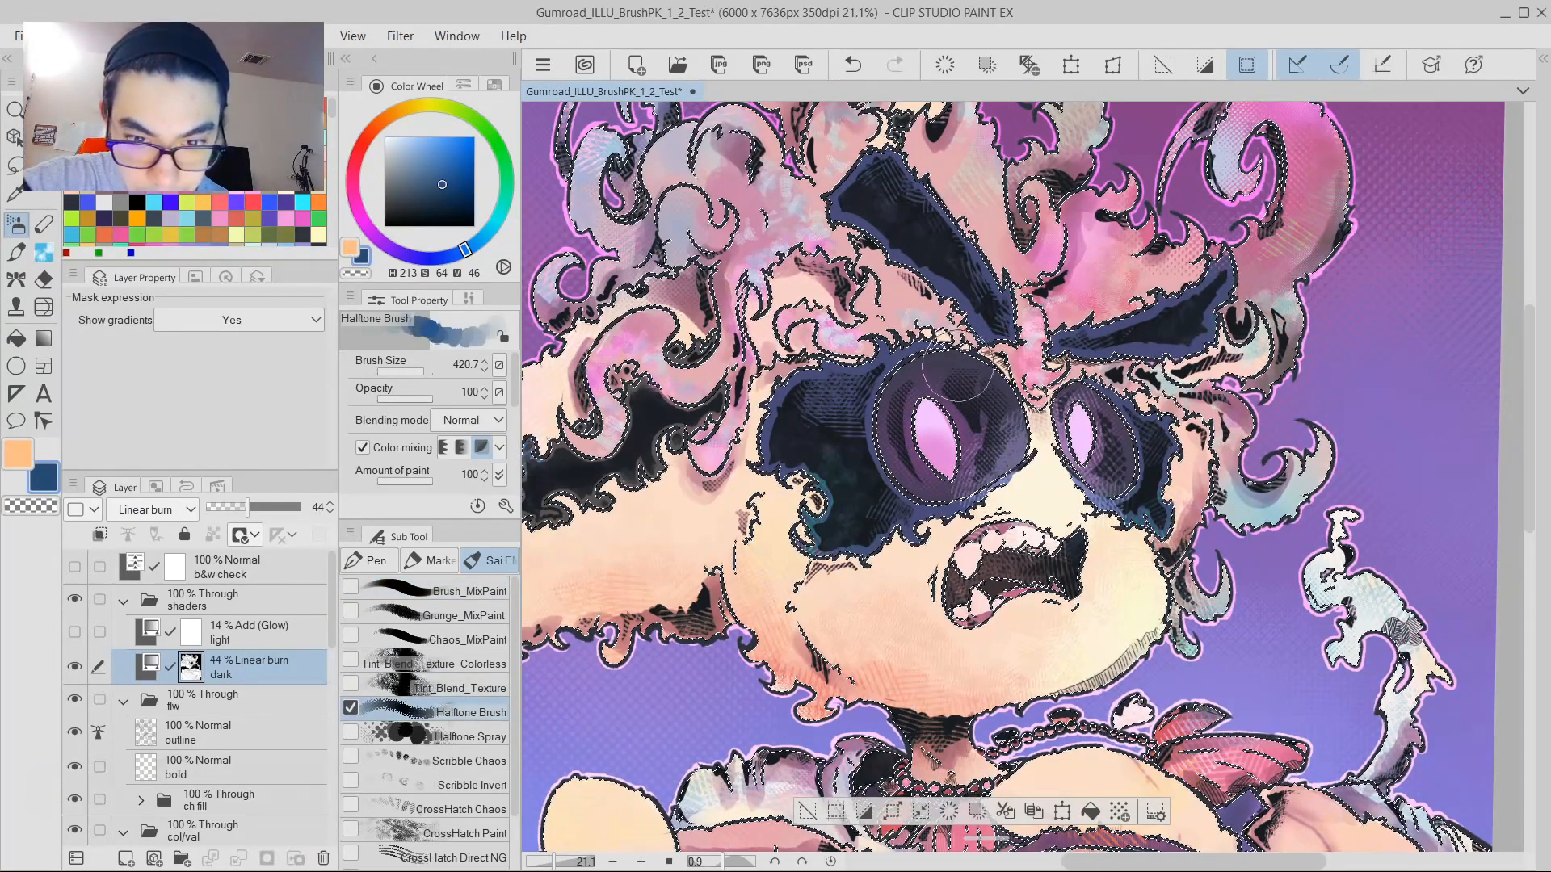
pyautogui.moveTo(1078, 412); pyautogui.dragTo(1084, 444)
pyautogui.moveTo(1301, 389)
pyautogui.mouseDown()
pyautogui.moveTo(1258, 346)
pyautogui.moveTo(1246, 282)
pyautogui.mouseUp()
pyautogui.moveTo(1246, 282); pyautogui.dragTo(1276, 349)
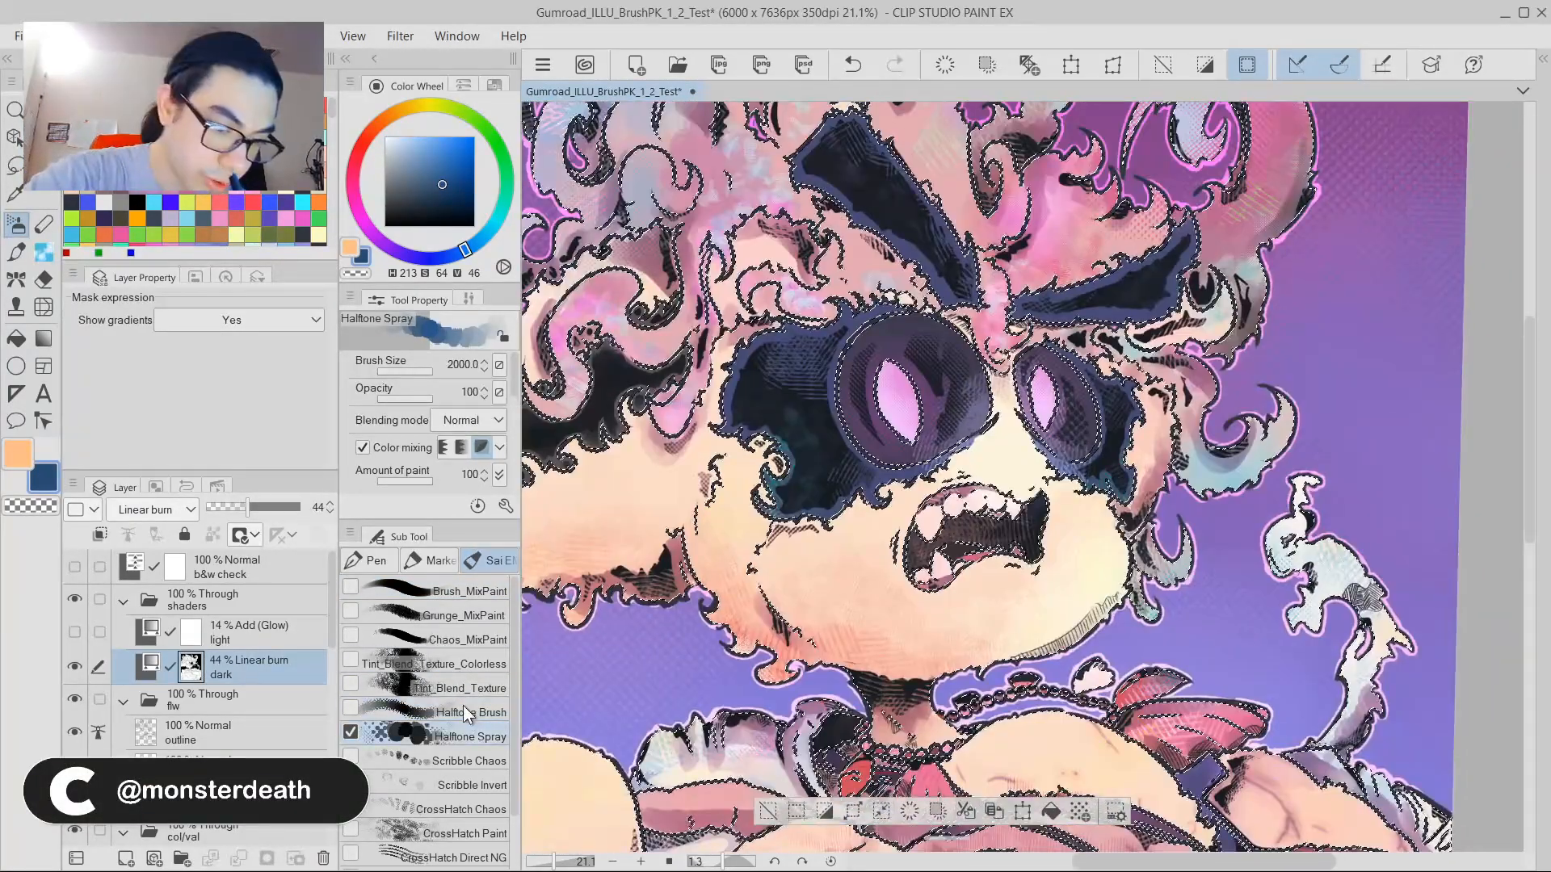
# Try Halftone Spray at size 2000 and Scribble Chaos at size 341.2 on the dark layer's mask, undoing the test strokes.
pyautogui.click(464, 731)
pyautogui.moveTo(929, 363)
pyautogui.mouseDown()
pyautogui.moveTo(958, 321)
pyautogui.moveTo(1094, 319)
pyautogui.mouseUp()
pyautogui.hotkey('ctrl', 'z')
pyautogui.press('c')
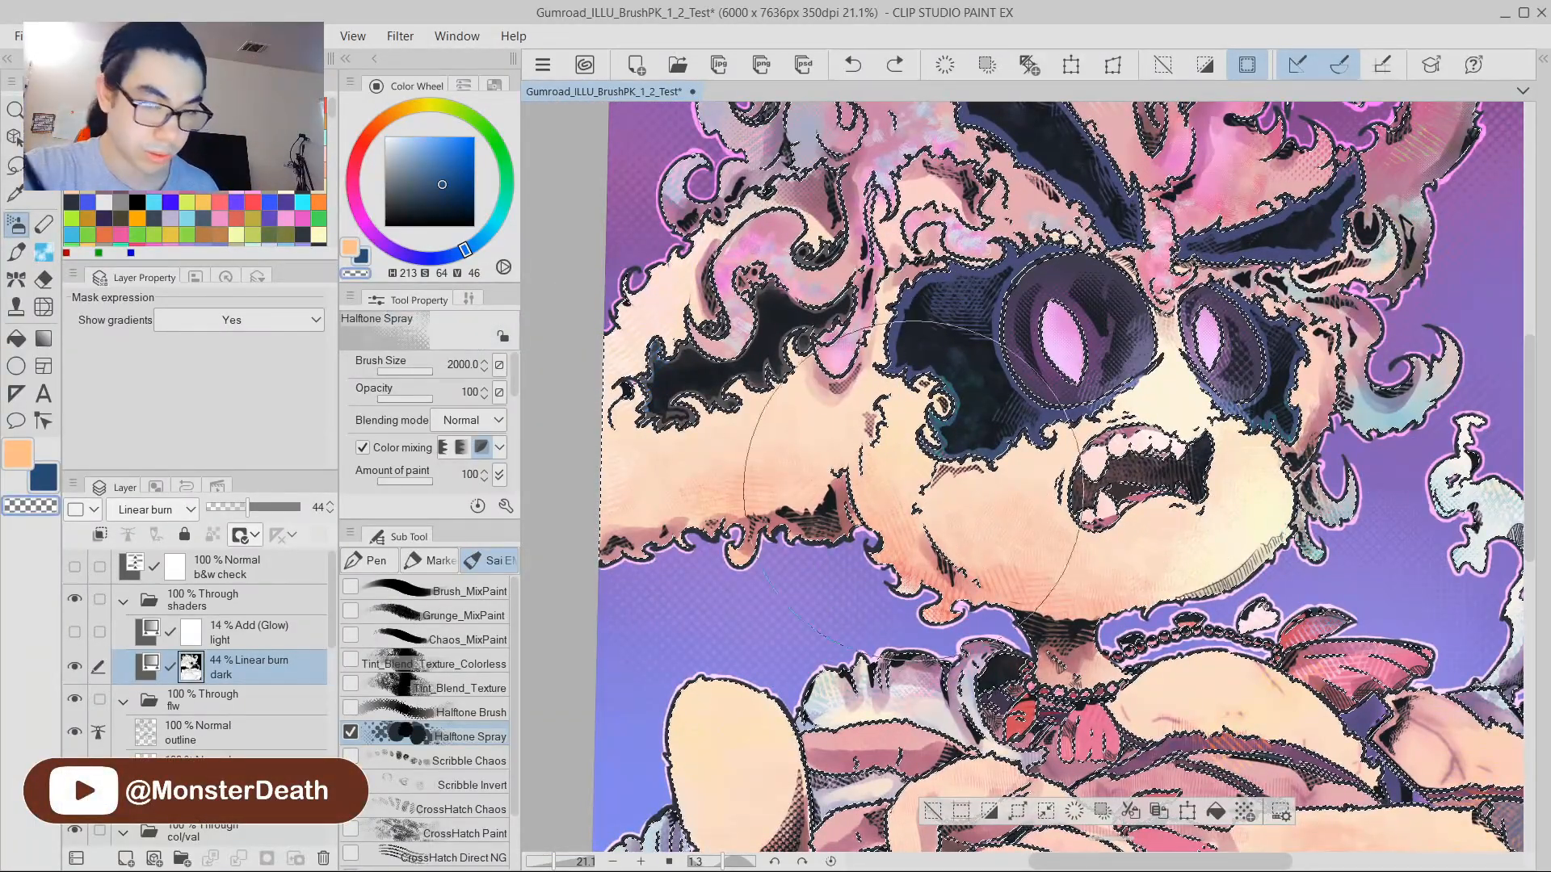
pyautogui.moveTo(888, 477); pyautogui.dragTo(766, 509)
pyautogui.moveTo(1331, 325)
pyautogui.mouseDown()
pyautogui.moveTo(1280, 253)
pyautogui.moveTo(1277, 323)
pyautogui.mouseUp()
pyautogui.hotkey('ctrl', 'z')
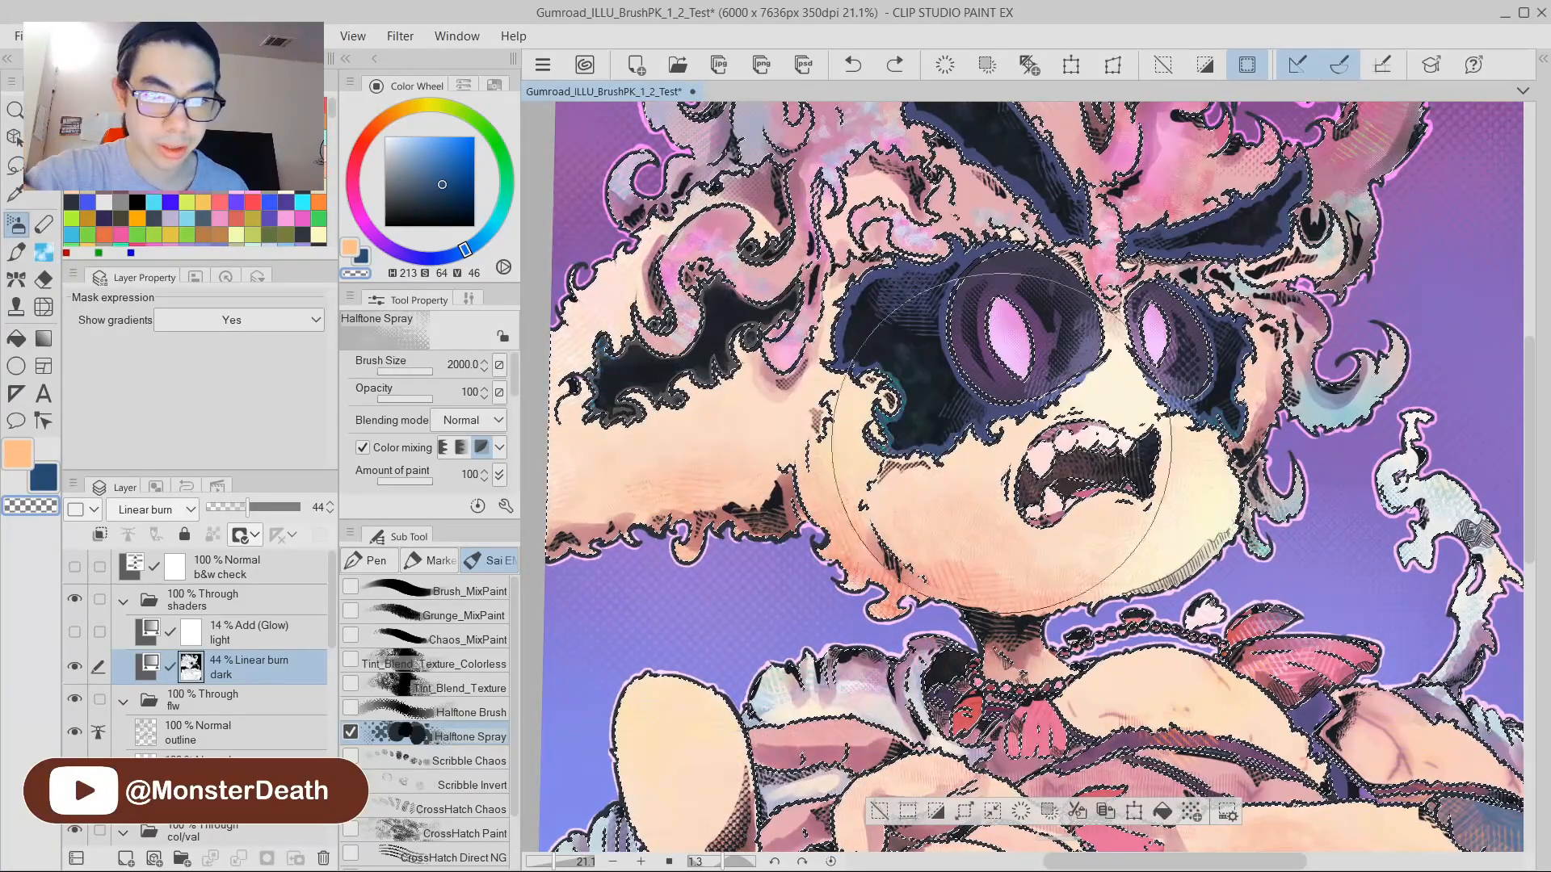
pyautogui.press('[')
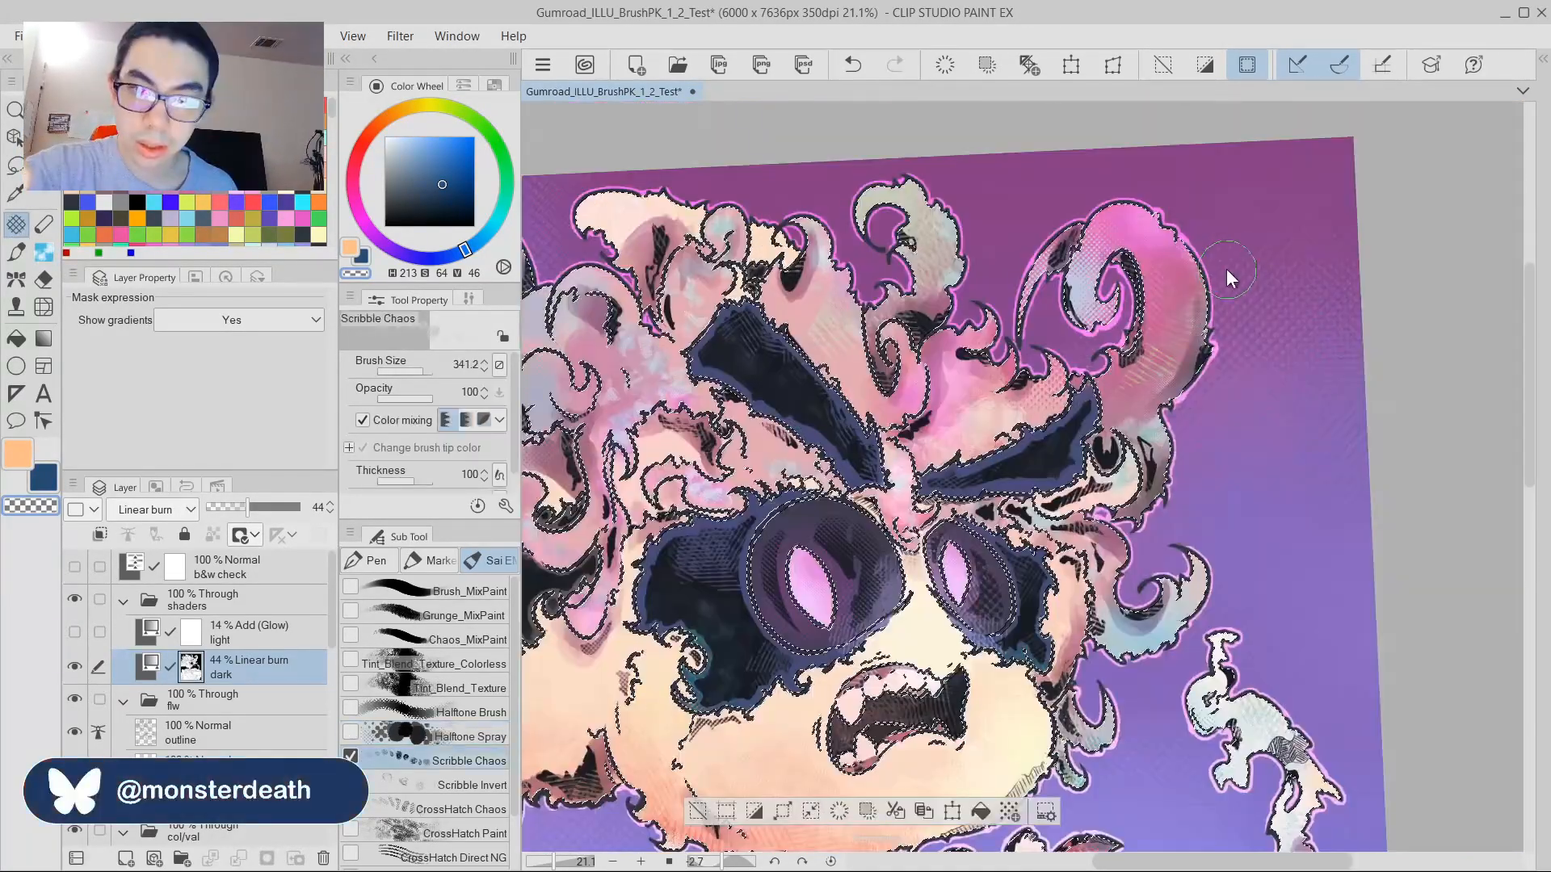
pyautogui.hotkey('ctrl', 'z')
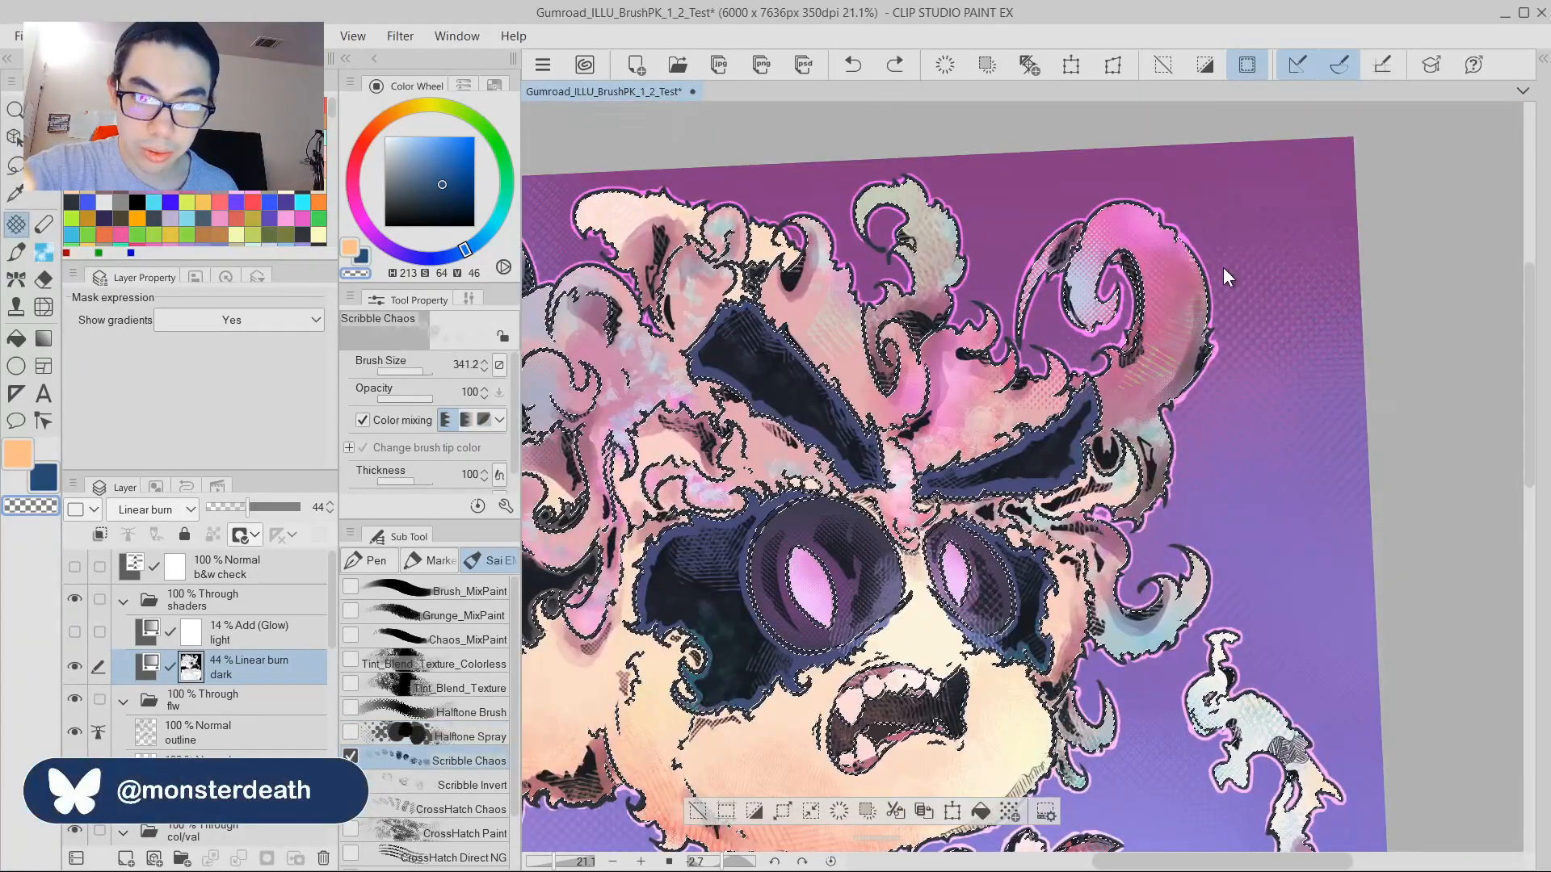
# Check the whole illustration's values in black and white with the b&w check layer.
pyautogui.moveTo(873, 609); pyautogui.dragTo(953, 428)
pyautogui.moveTo(954, 428)
pyautogui.mouseDown()
pyautogui.moveTo(978, 425)
pyautogui.moveTo(1011, 342)
pyautogui.mouseUp()
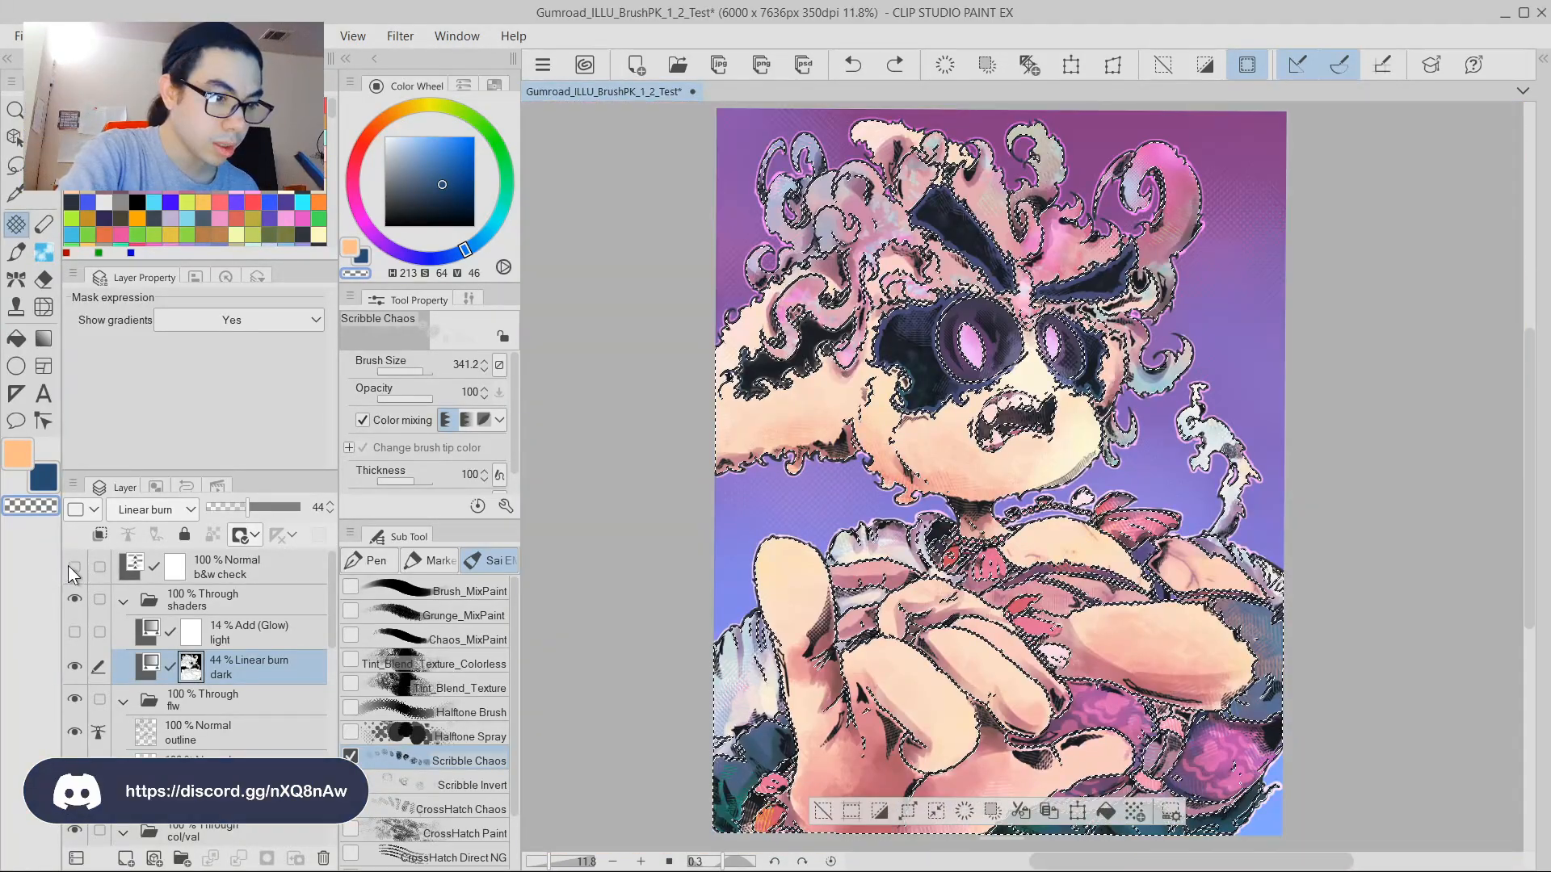
pyautogui.click(75, 567)
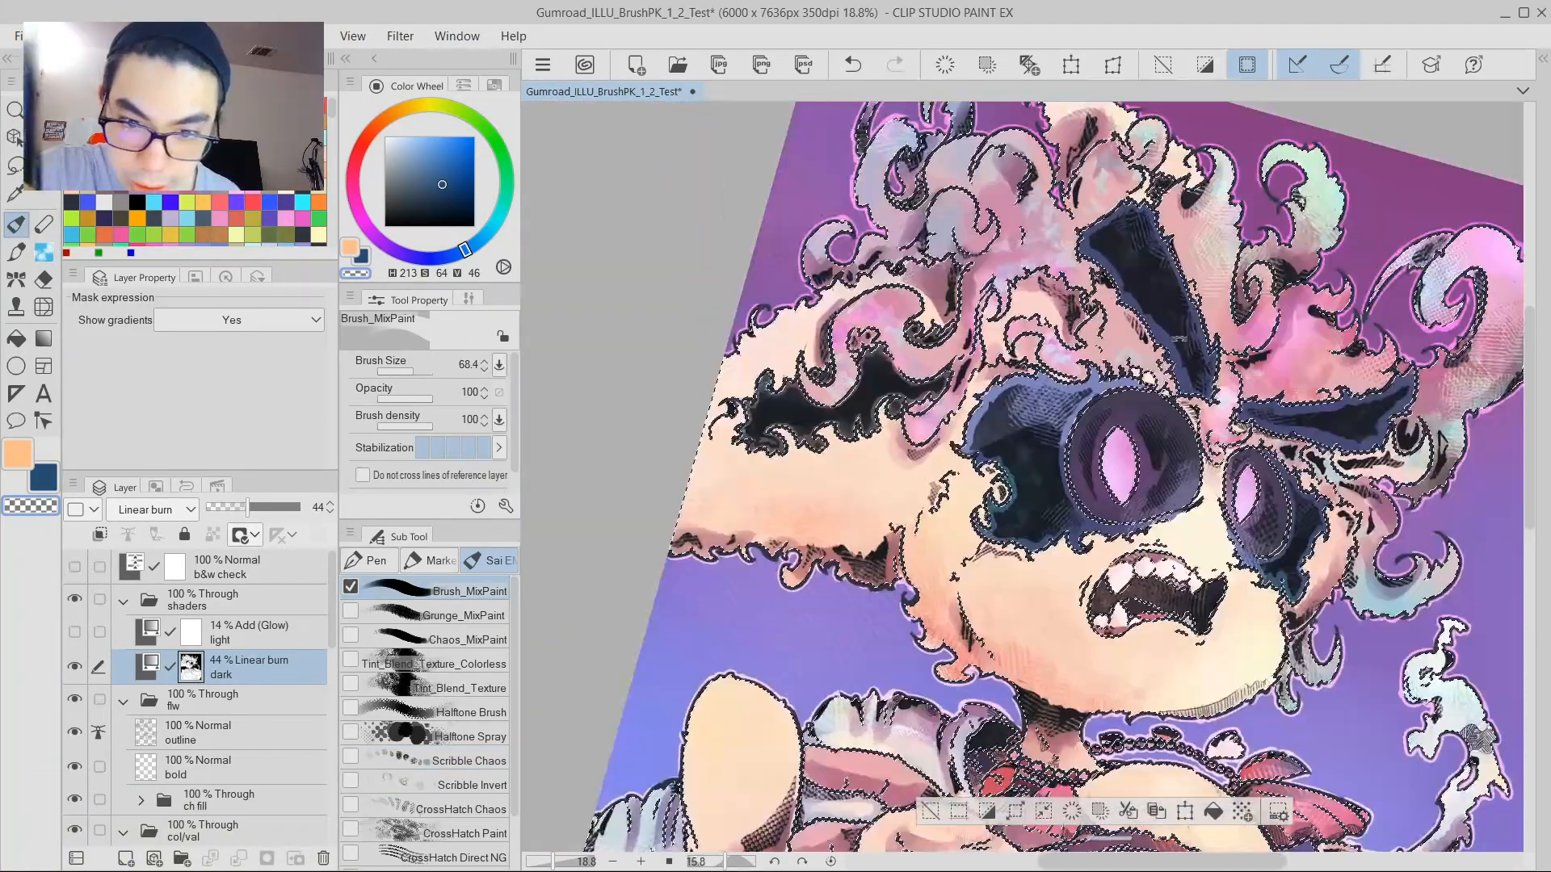
# Erase dark shading around the eye patches and hair on the layer mask with Halftone Brush at 420.7 and Brush_MixPaint at 68.4.
pyautogui.moveTo(1390, 428)
pyautogui.mouseDown()
pyautogui.moveTo(1317, 293)
pyautogui.moveTo(1300, 353)
pyautogui.moveTo(1351, 428)
pyautogui.moveTo(1334, 342)
pyautogui.mouseUp()
pyautogui.click(452, 712)
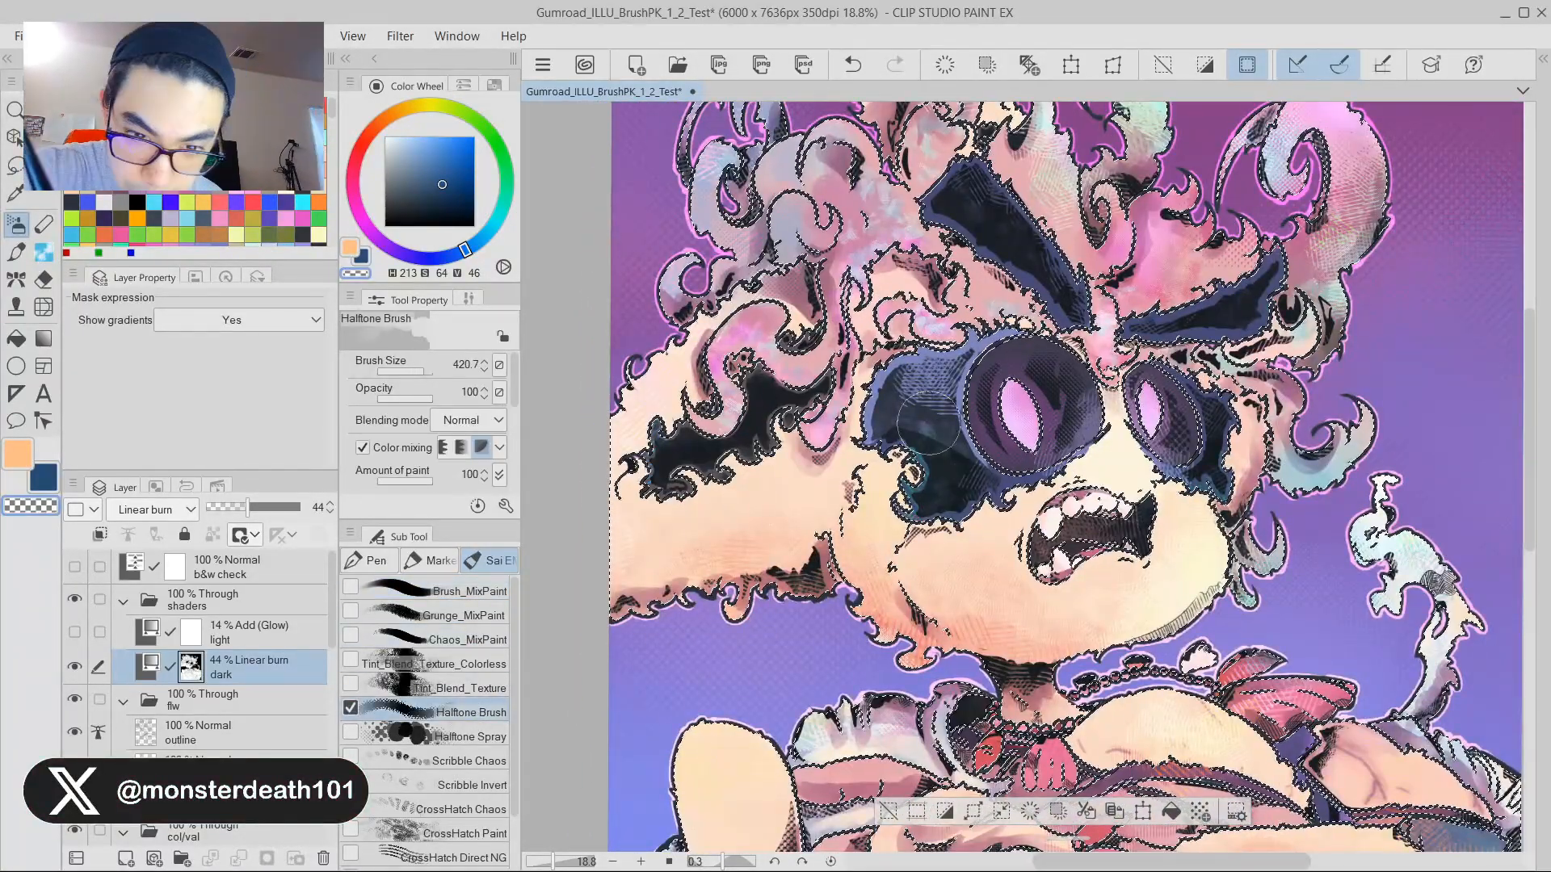
pyautogui.moveTo(980, 409); pyautogui.dragTo(989, 409)
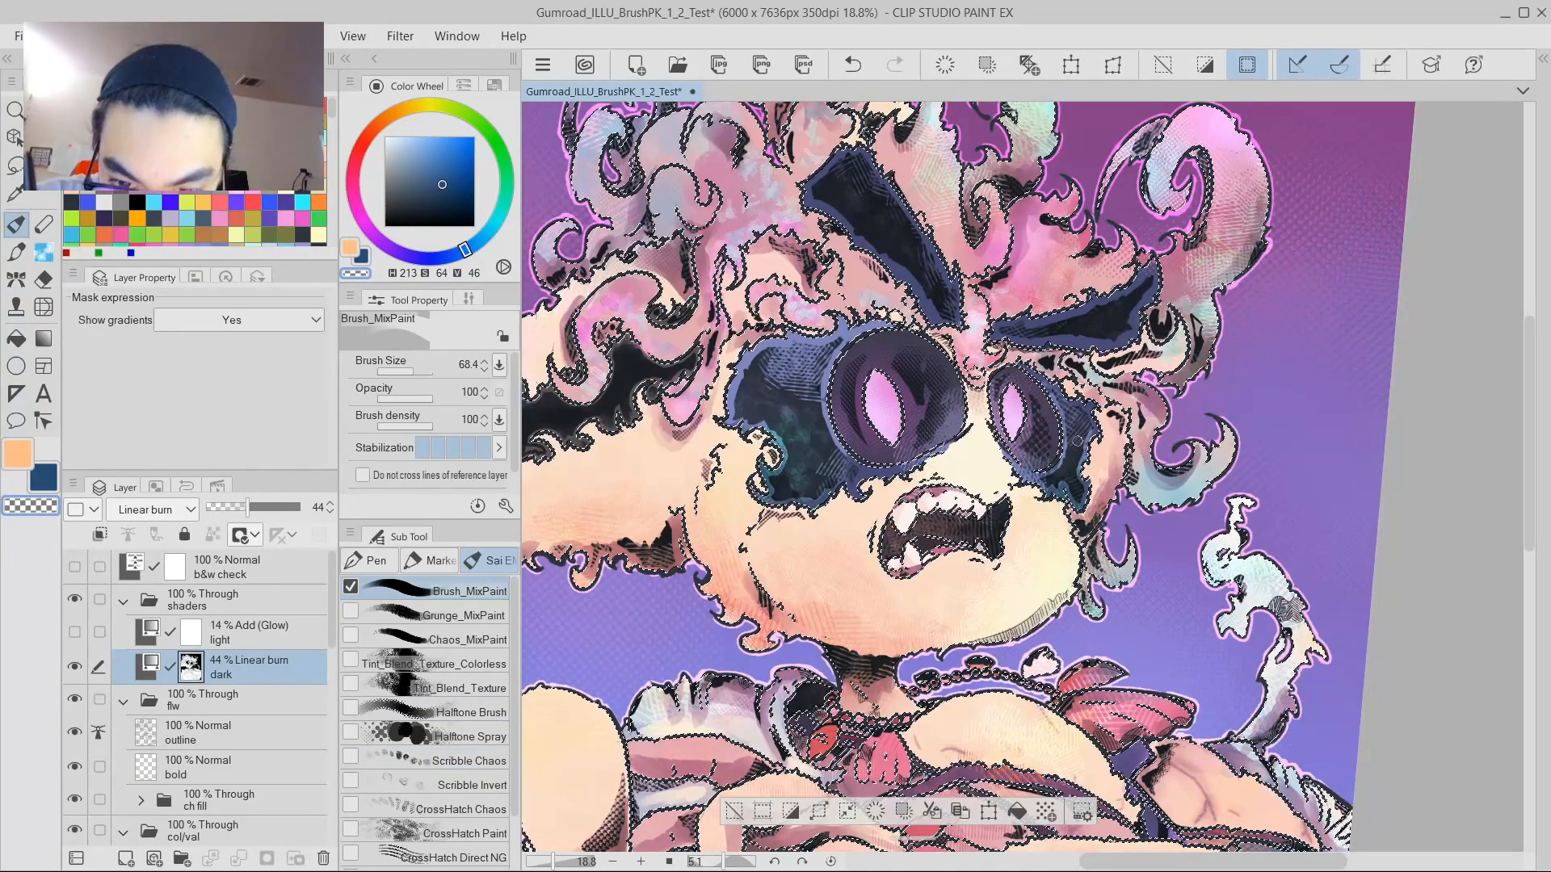
pyautogui.moveTo(1166, 346)
pyautogui.mouseDown()
pyautogui.moveTo(1156, 319)
pyautogui.moveTo(1159, 349)
pyautogui.mouseUp()
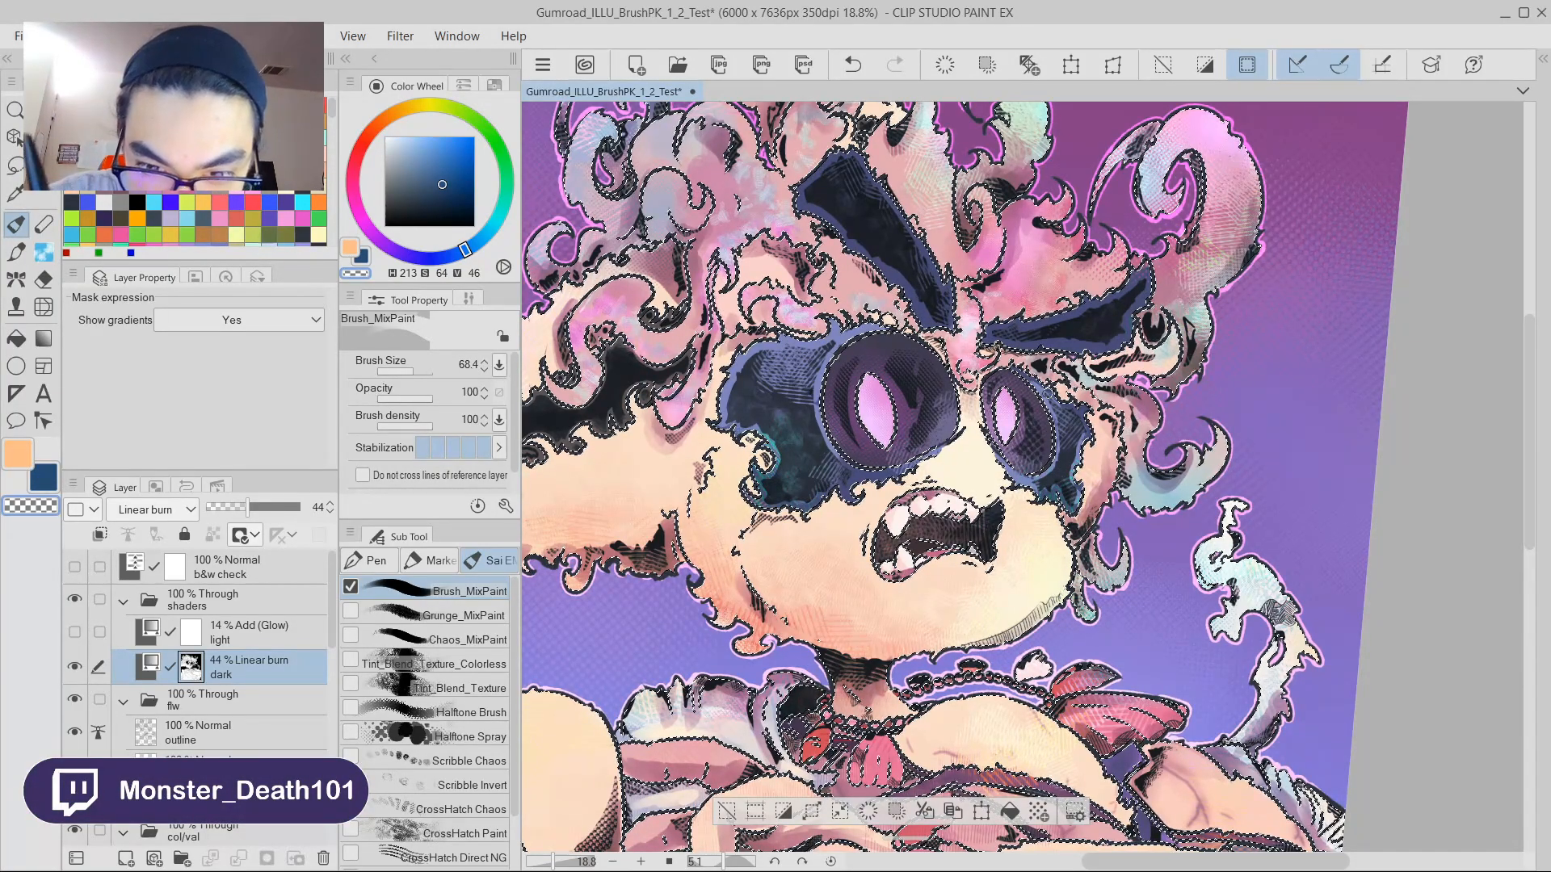
# Work halftone dots over the brow on the dark layer's mask with Halftone Spray at 1311.6, and choose CrossHatch Chaos for the forearm.
pyautogui.moveTo(934, 283); pyautogui.dragTo(993, 378)
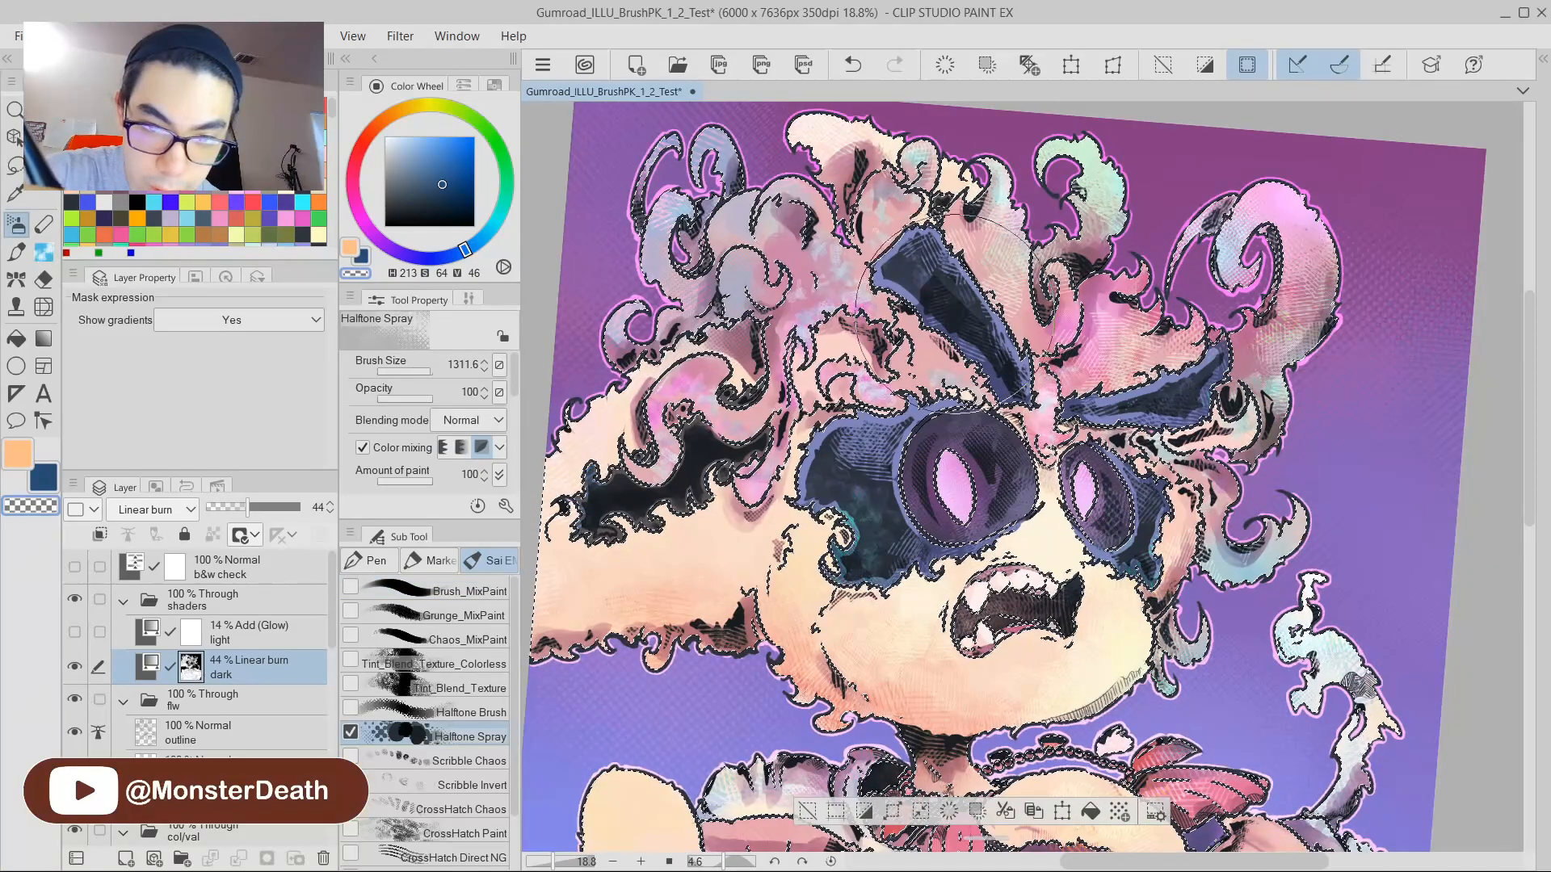
pyautogui.moveTo(955, 313); pyautogui.dragTo(995, 313)
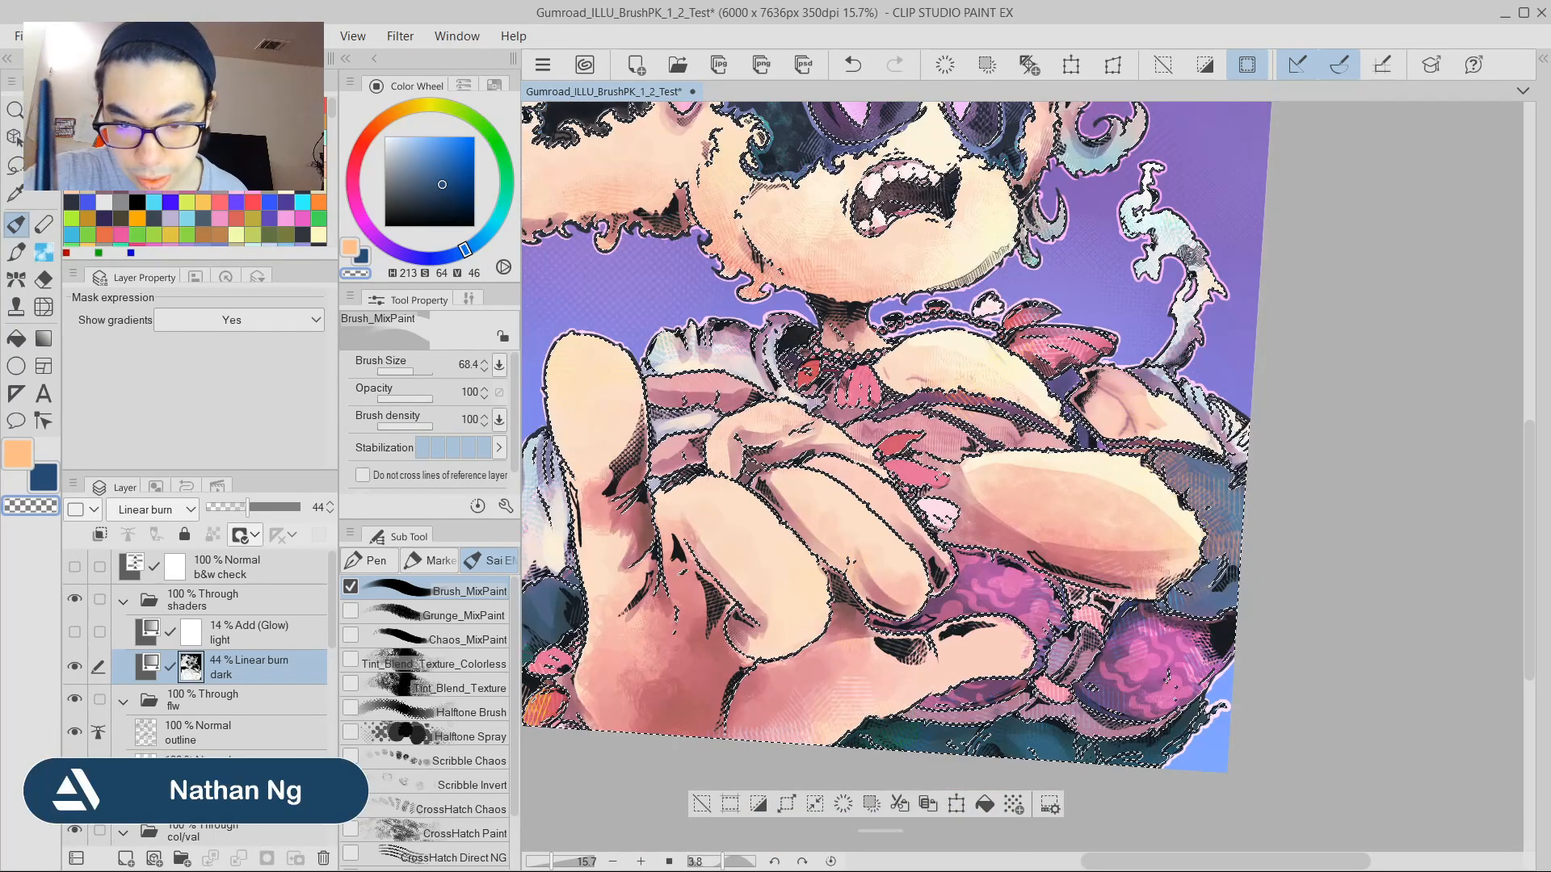
pyautogui.moveTo(1191, 539); pyautogui.dragTo(1155, 506)
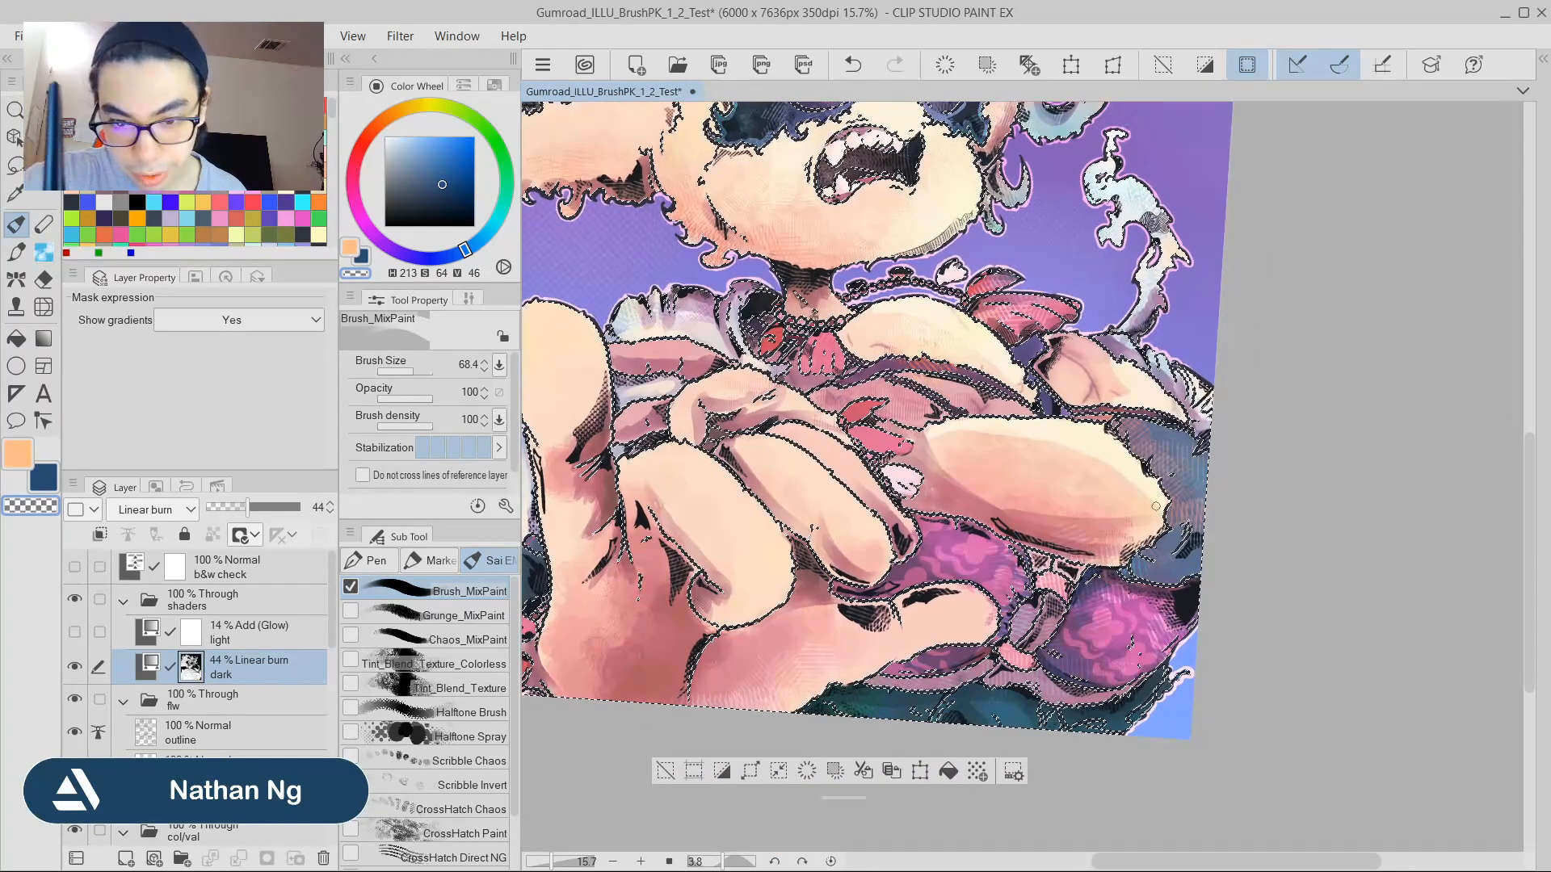
pyautogui.click(461, 810)
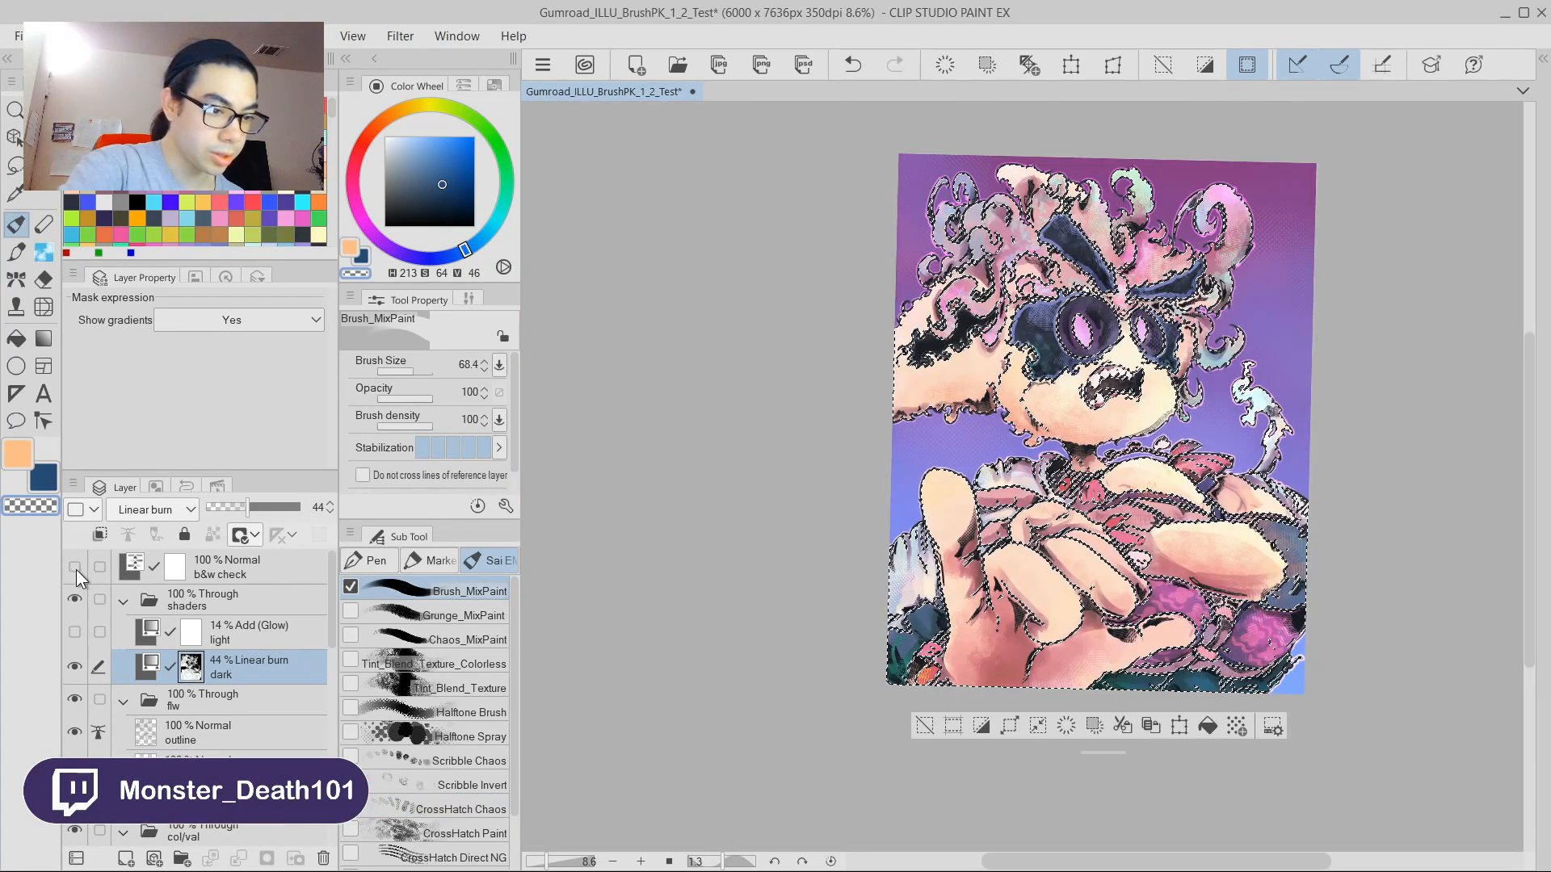
# Compare the artwork using the b&w check layer and the shaders folder's visibility, and inspect the forearm shading up close.
pyautogui.click(75, 567)
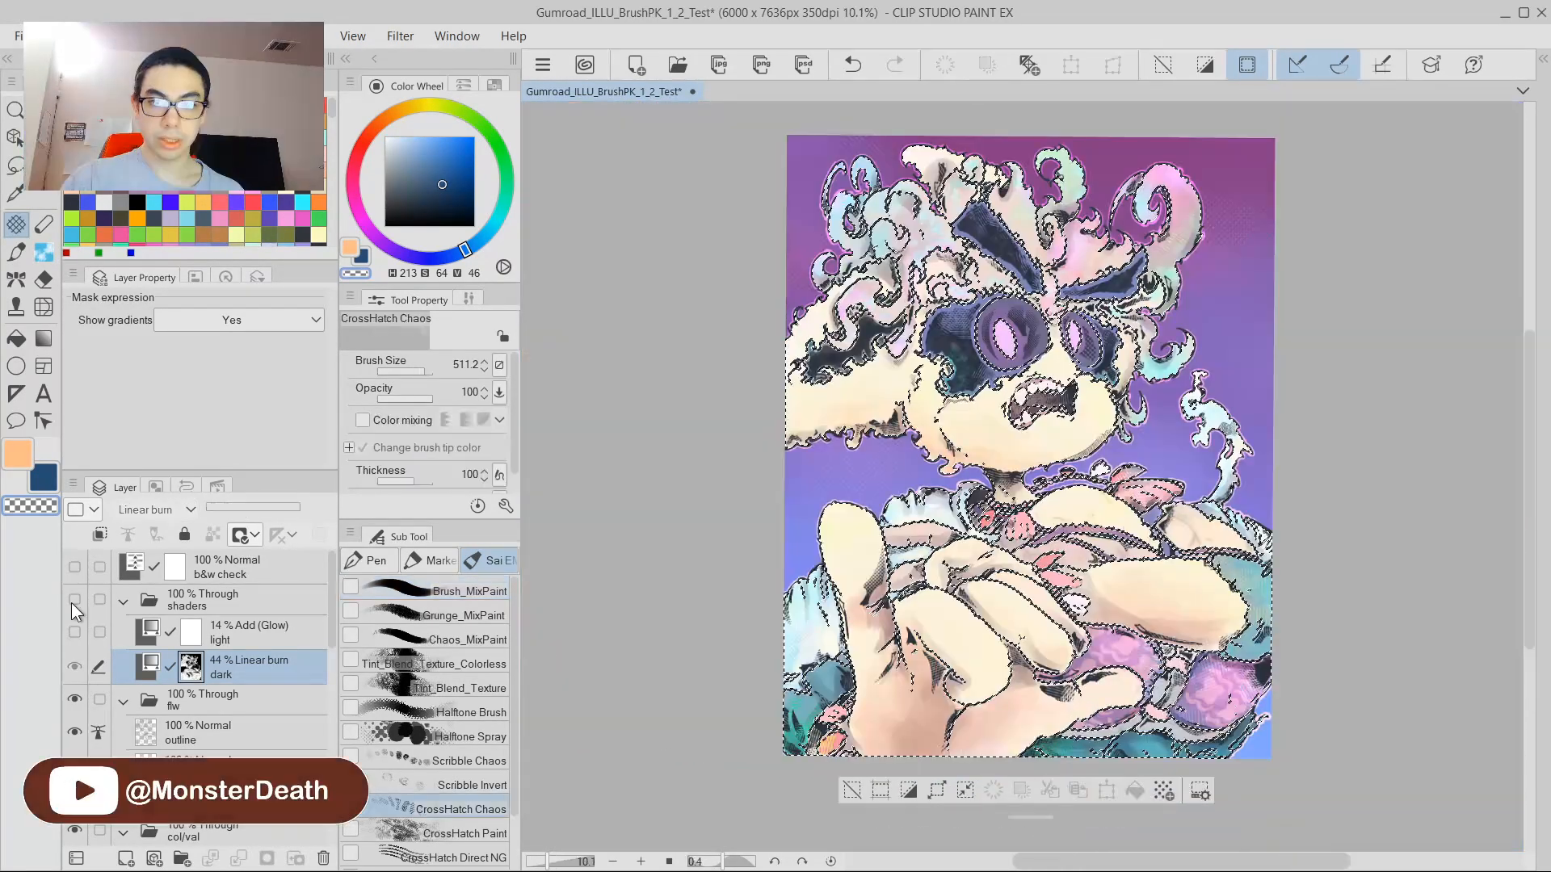
pyautogui.click(71, 603)
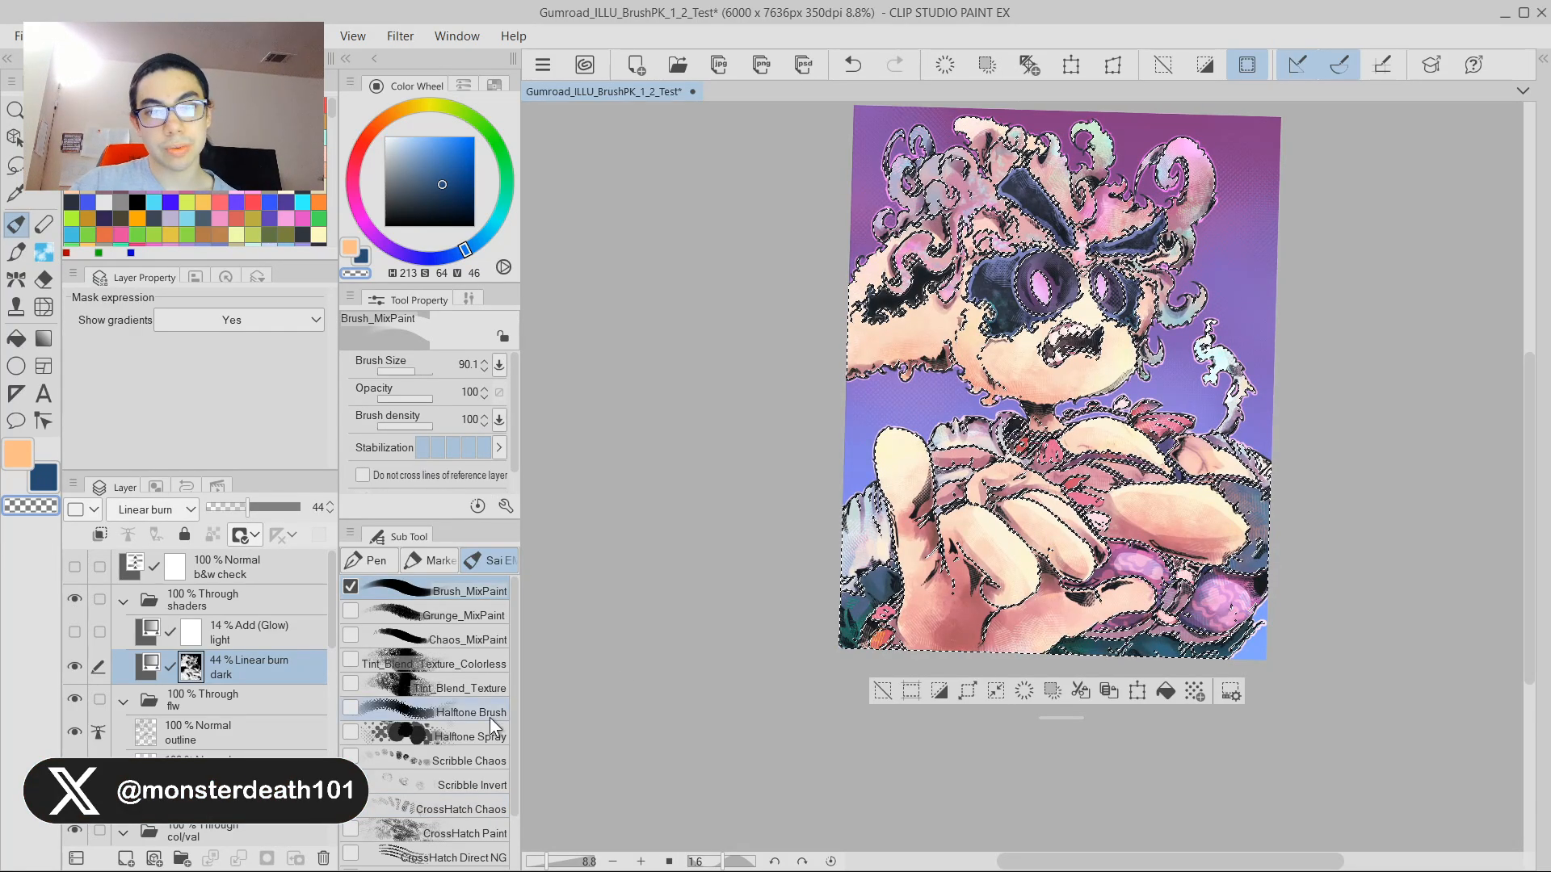
pyautogui.scroll(8, 1050, 468)
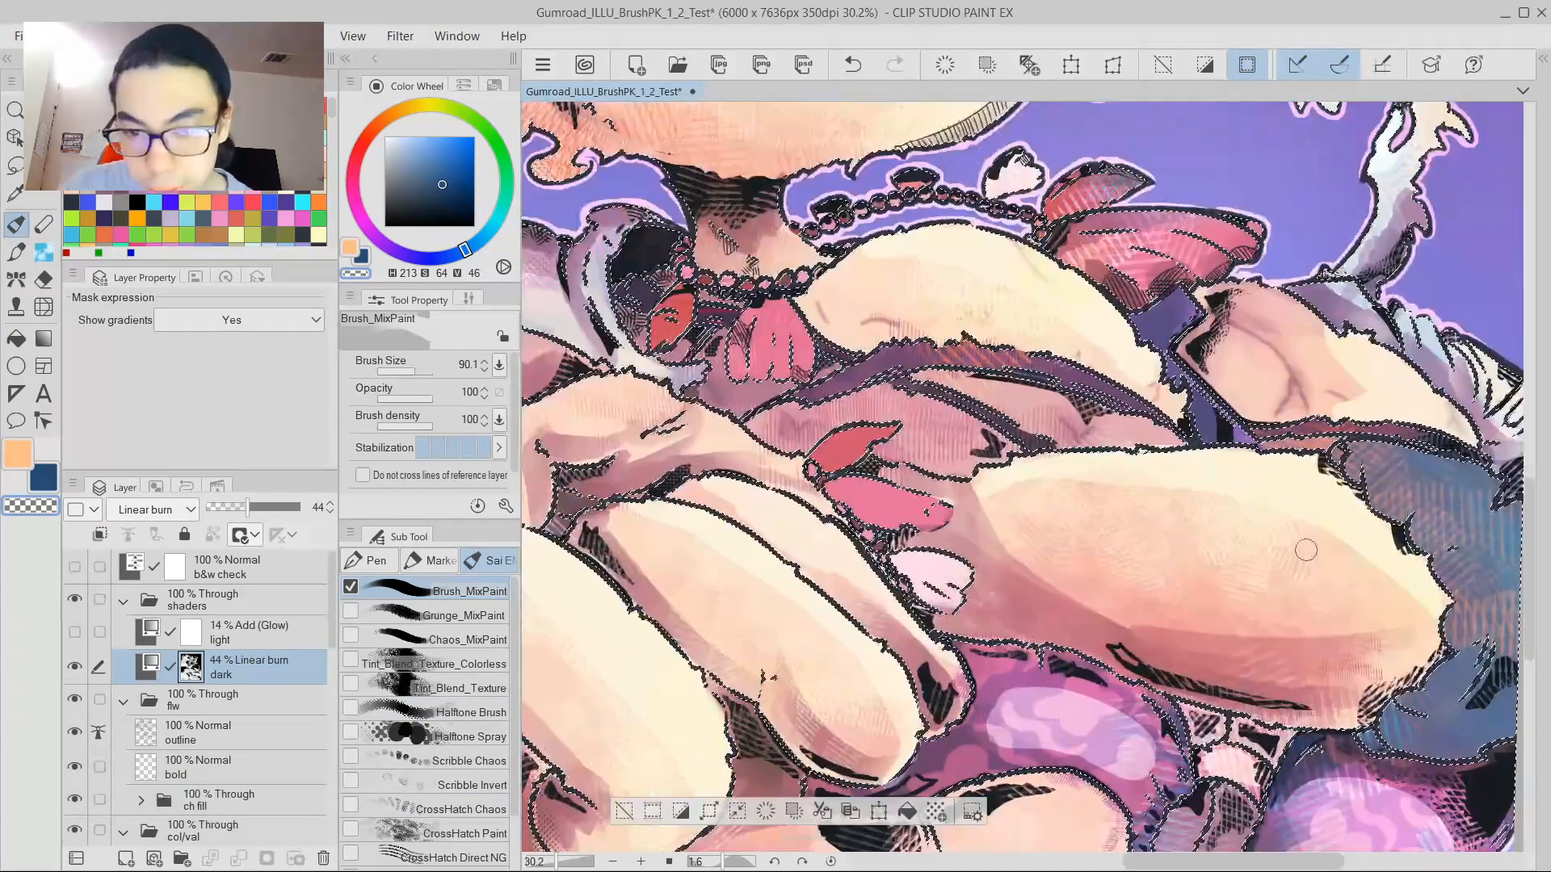
pyautogui.scroll(-5, 1082, 440)
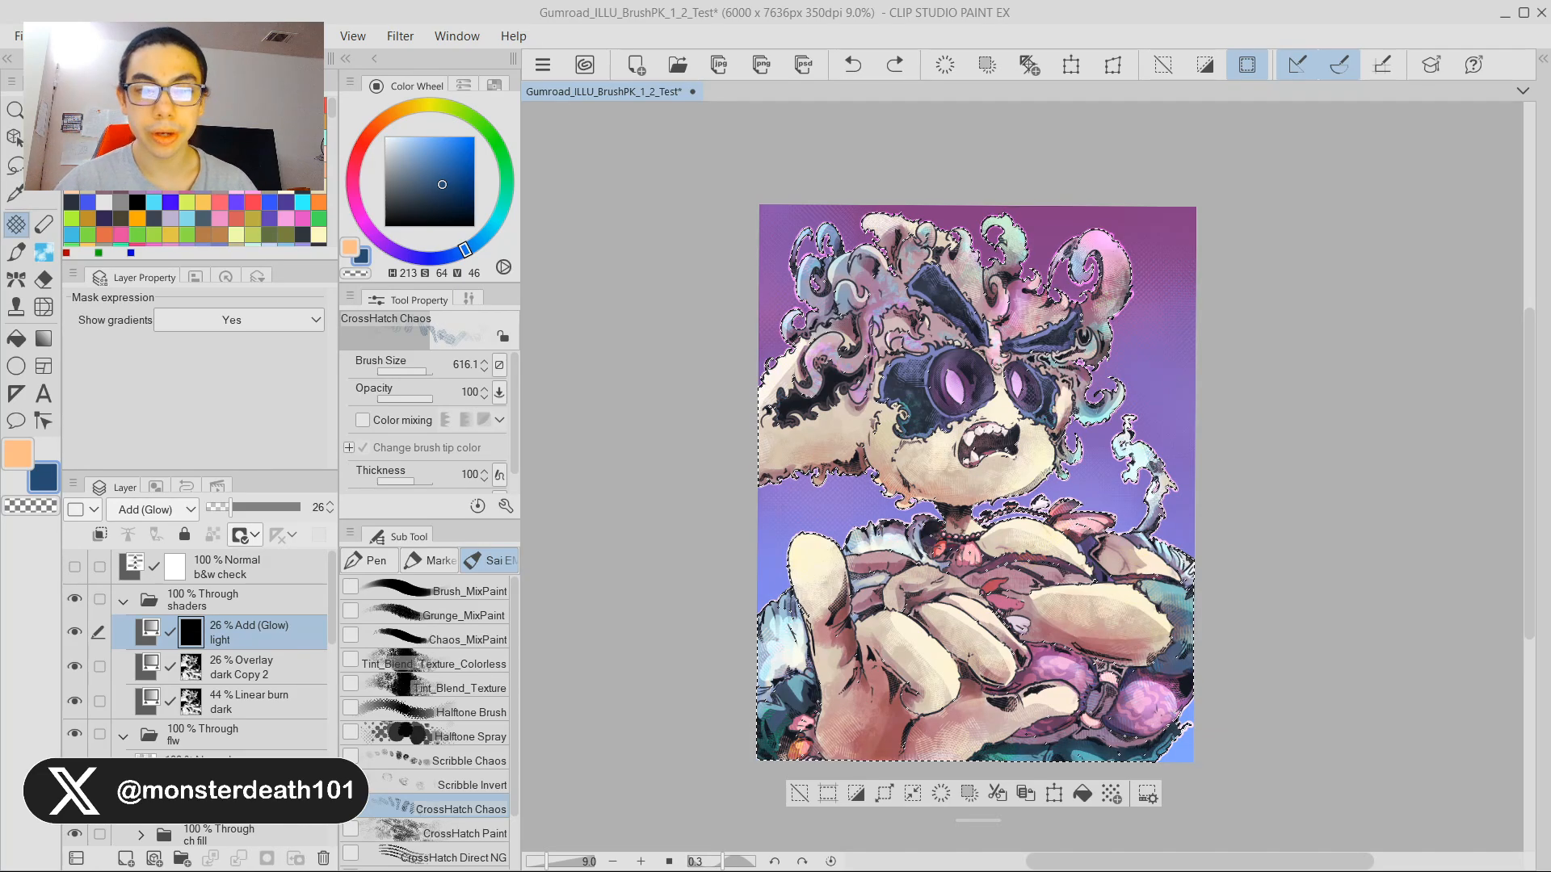
# Examine the combined dark, Overlay and Add (Glow) shading over the creature's face, hair and hands at different magnifications.
pyautogui.scroll(3, 1154, 457)
pyautogui.scroll(-2, 1154, 453)
pyautogui.scroll(1, 981, 533)
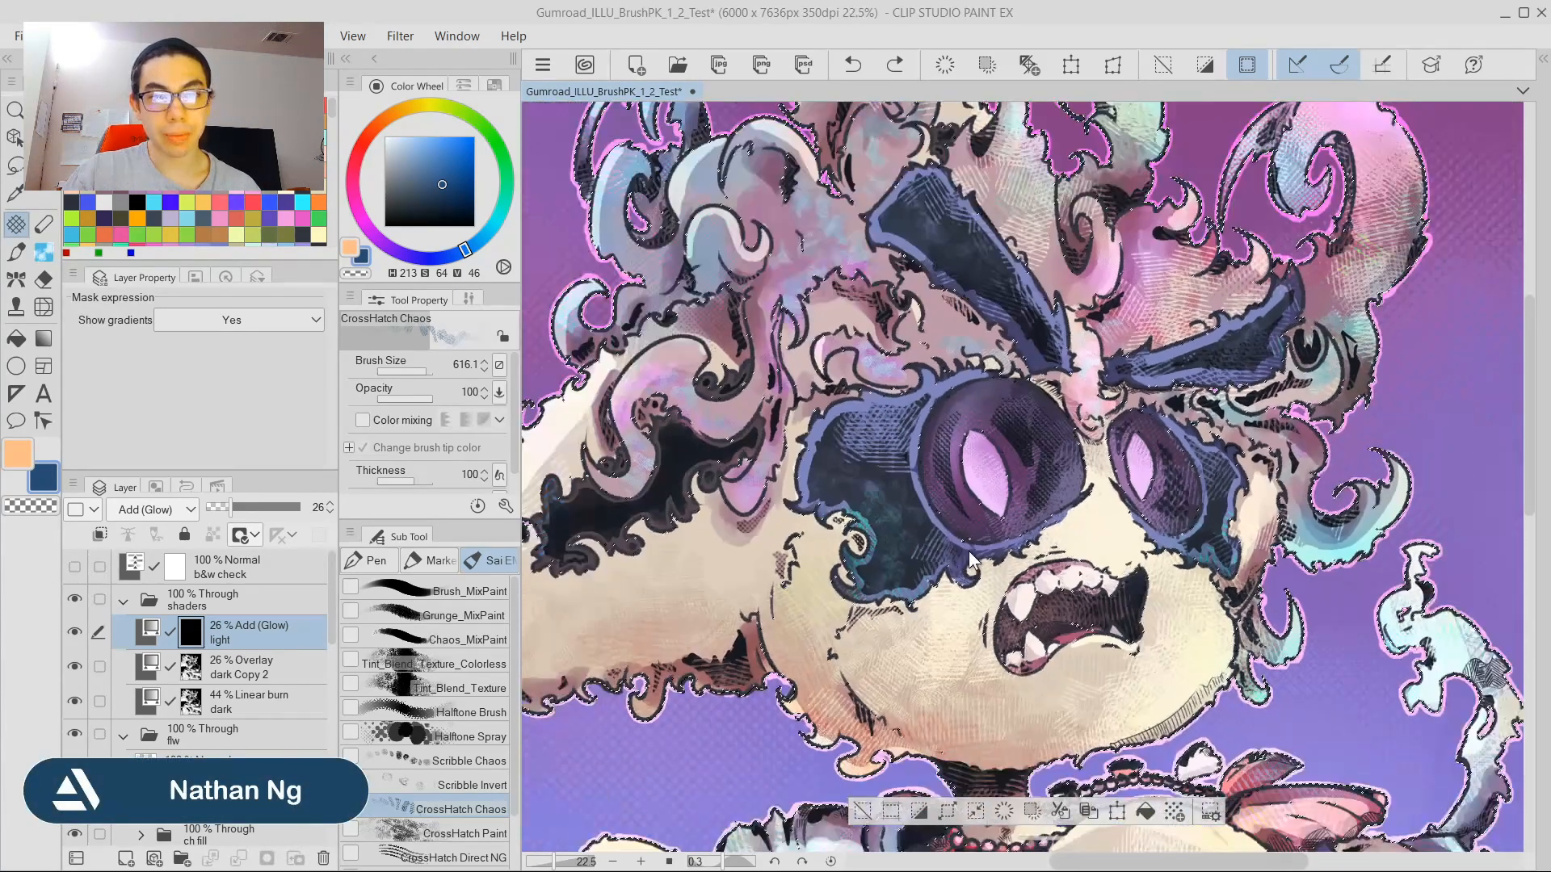
pyautogui.scroll(-2, 969, 573)
pyautogui.scroll(2, 964, 638)
pyautogui.scroll(-2, 967, 539)
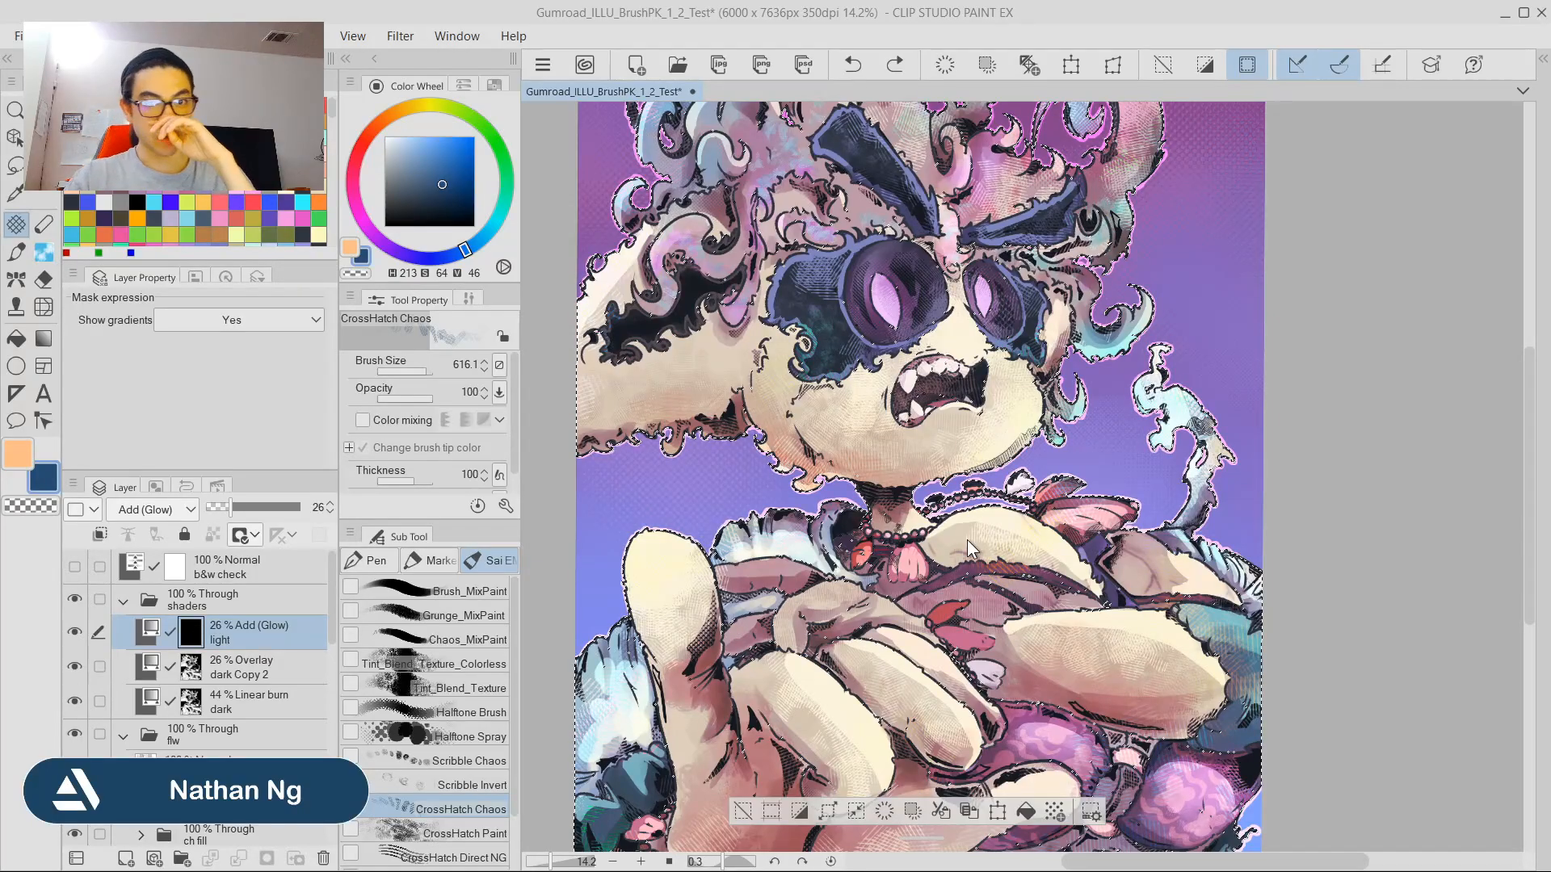
pyautogui.scroll(-2, 977, 574)
pyautogui.scroll(1, 884, 220)
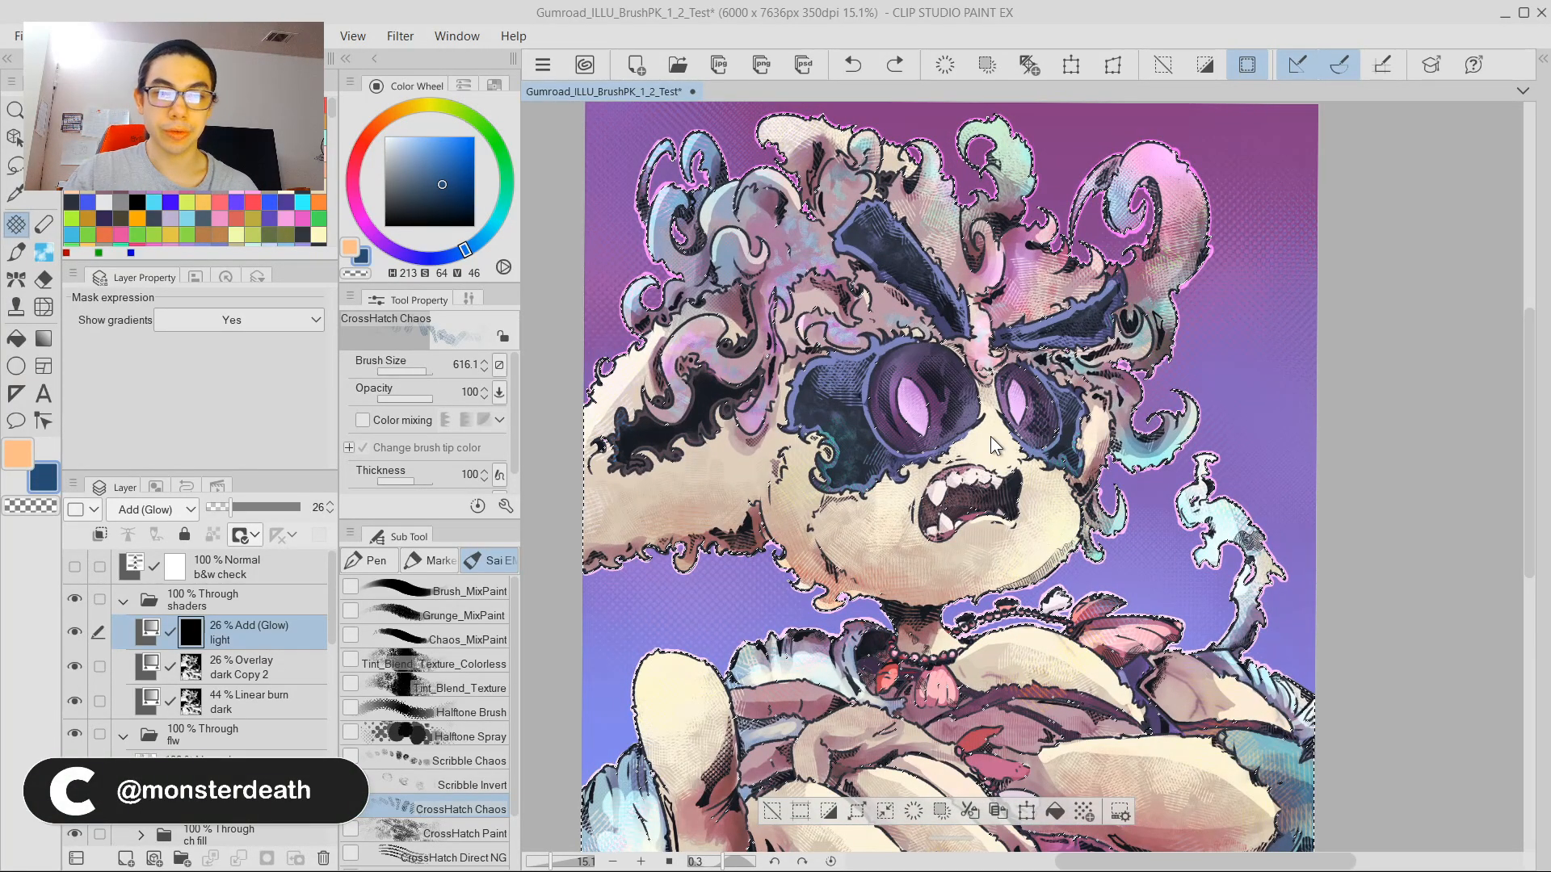
pyautogui.scroll(3, 990, 436)
pyautogui.scroll(-6, 1117, 511)
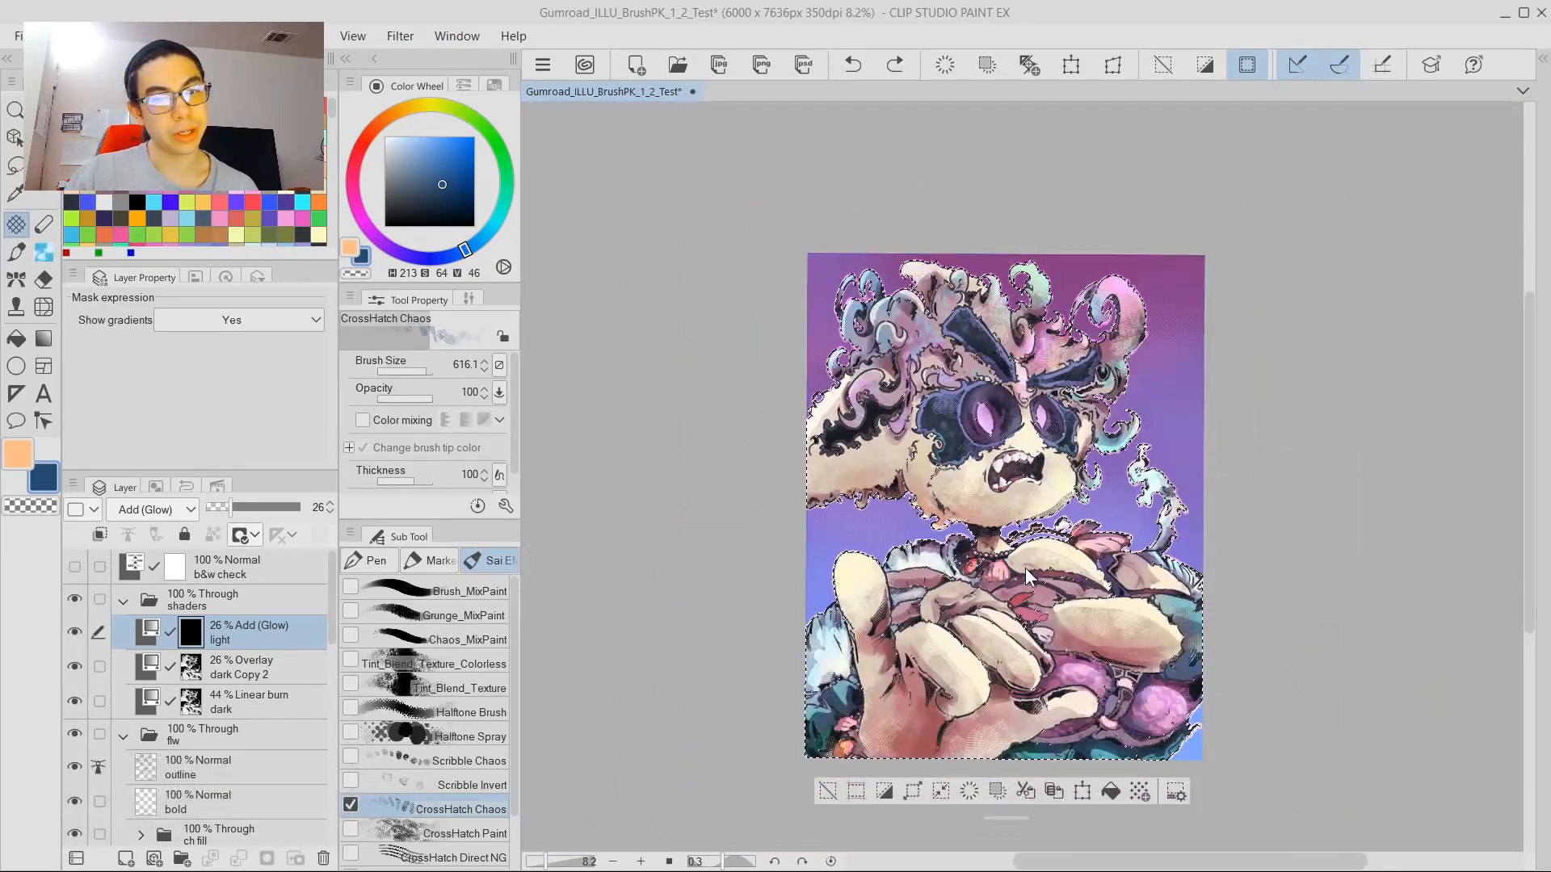
pyautogui.scroll(2, 1026, 575)
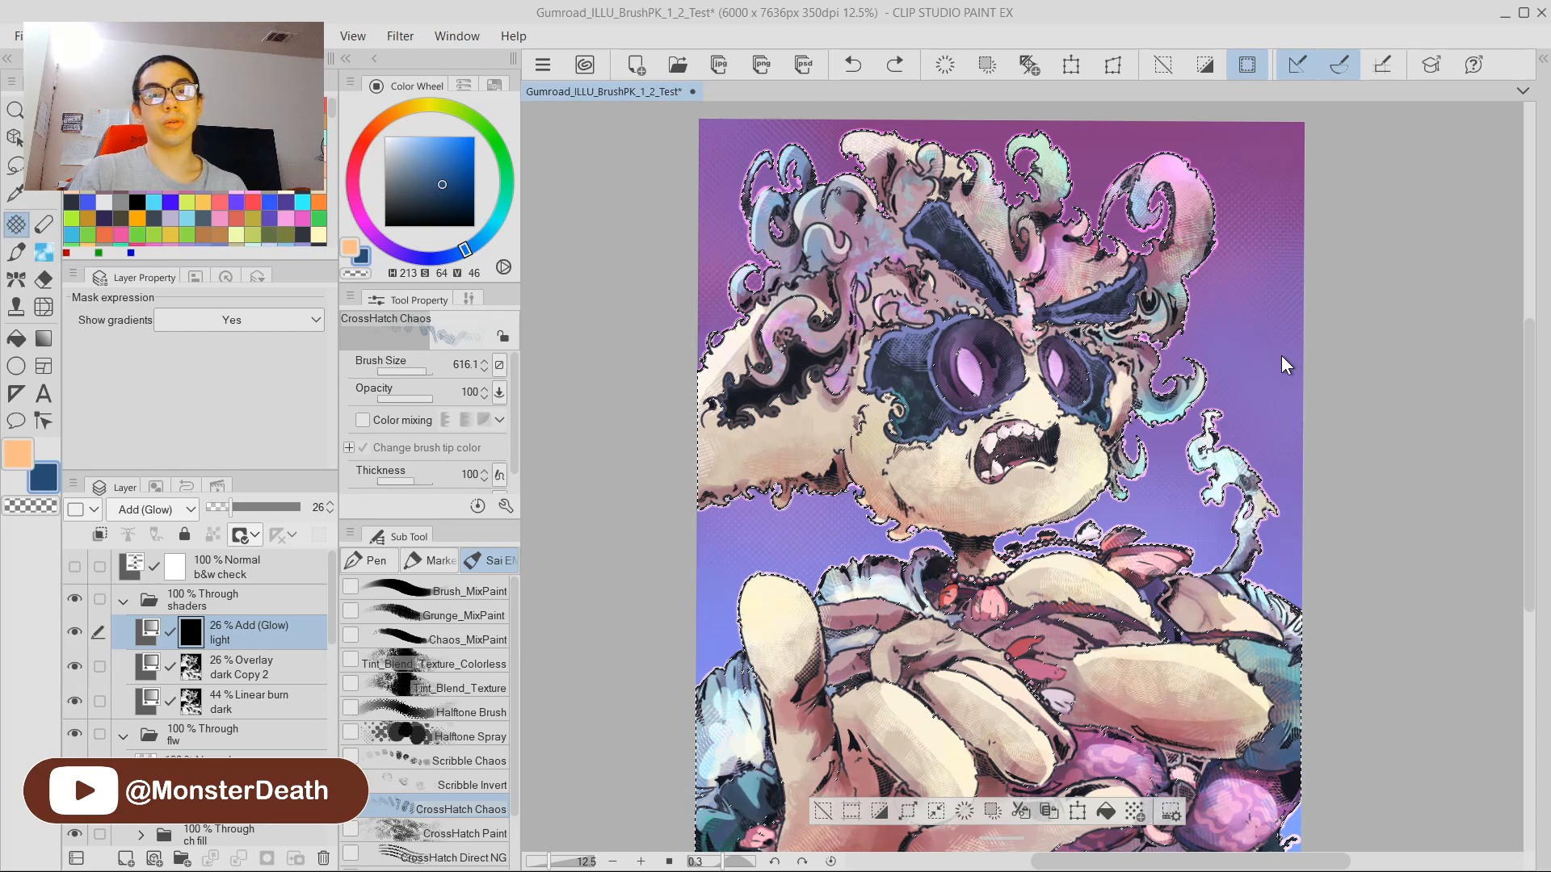
pyautogui.moveTo(942, 486); pyautogui.dragTo(900, 498)
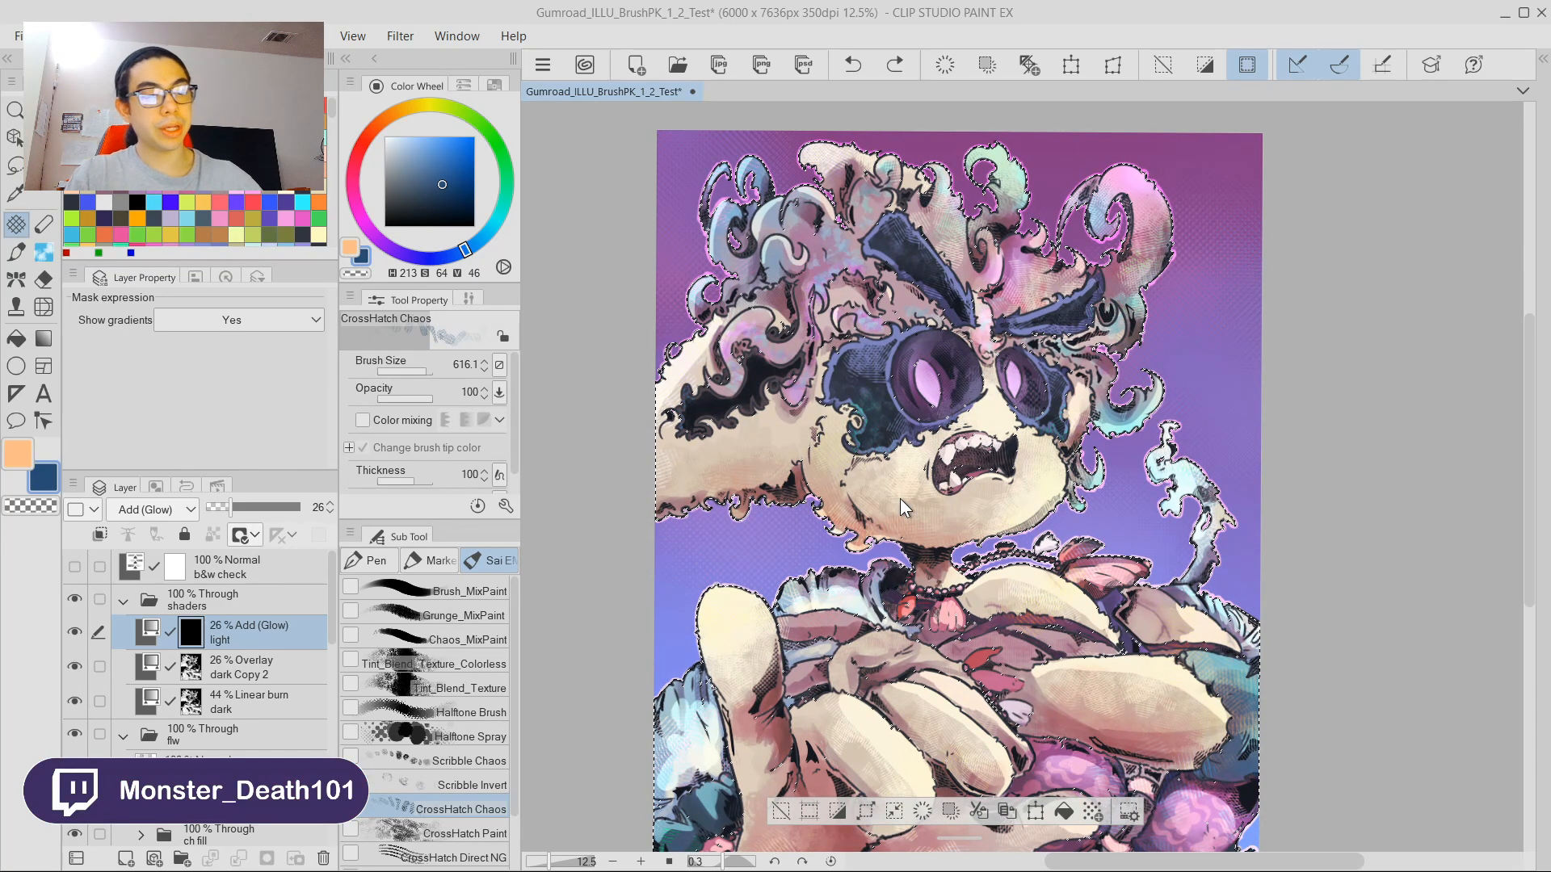
pyautogui.moveTo(1076, 451); pyautogui.dragTo(1155, 440)
pyautogui.moveTo(1002, 424); pyautogui.dragTo(920, 428)
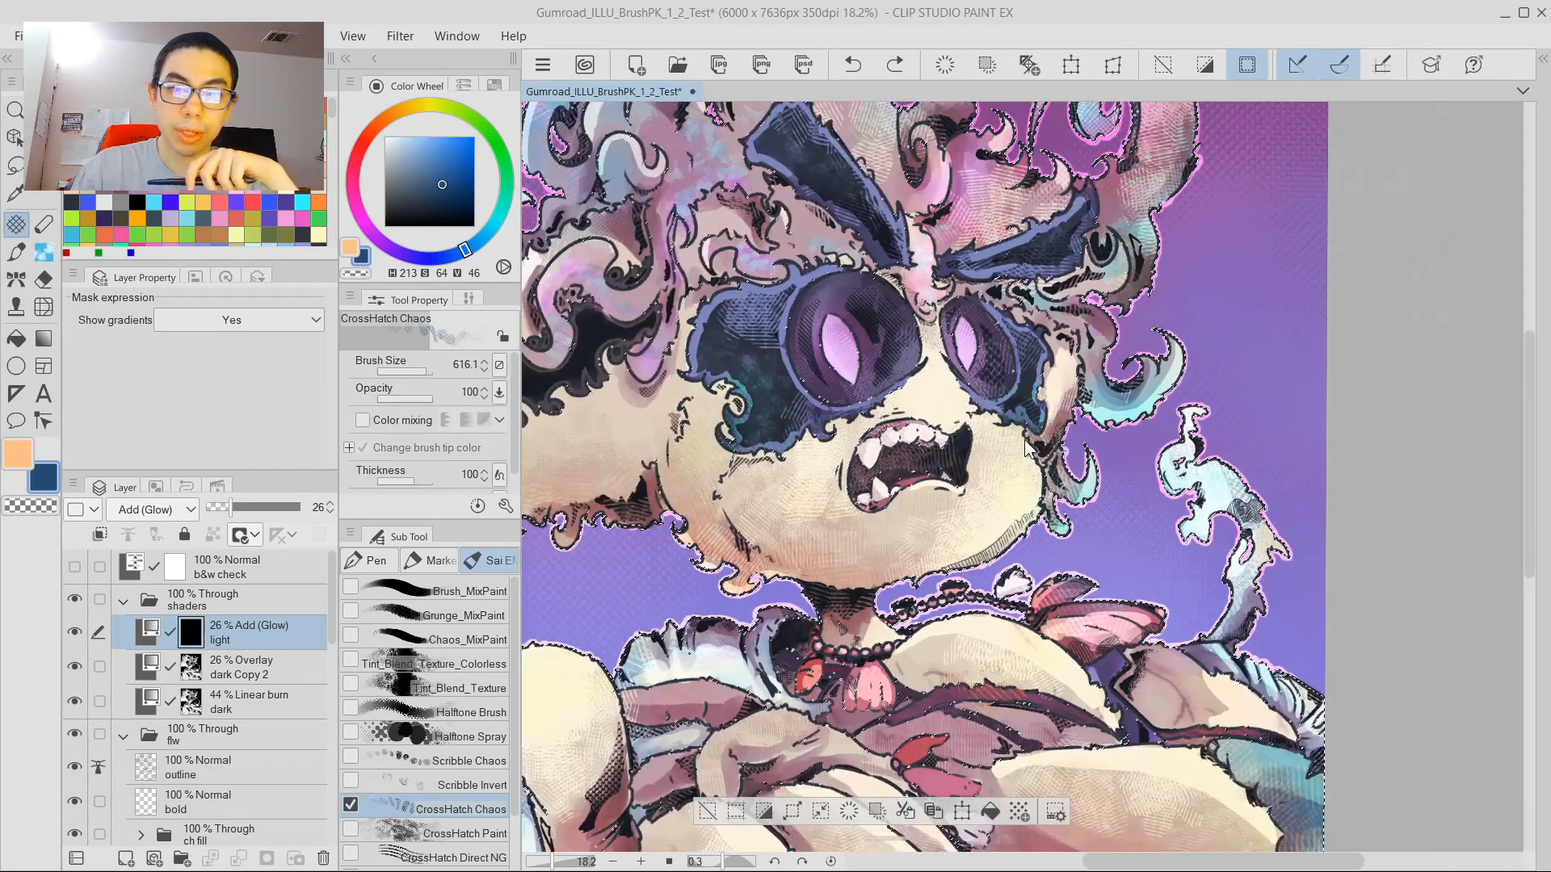
pyautogui.moveTo(1042, 373); pyautogui.dragTo(1131, 291)
pyautogui.moveTo(1204, 349); pyautogui.dragTo(1119, 404)
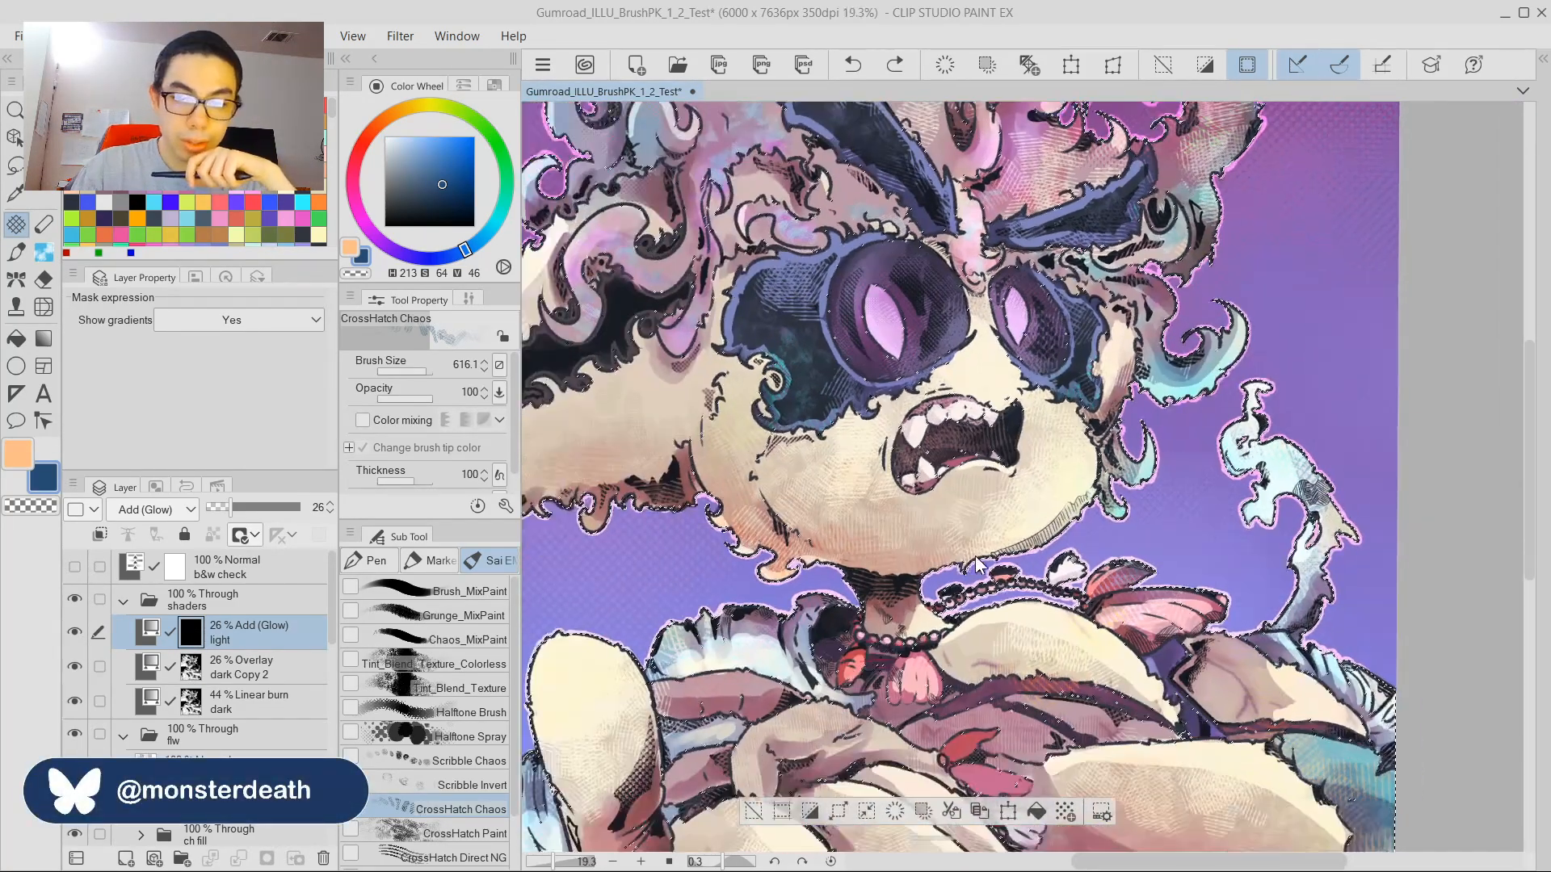
# Brush crosshatched highlights over the cheek and jaw on the light layer's mask with CrossHatch Chaos at 616.1.
pyautogui.moveTo(997, 565); pyautogui.dragTo(1050, 541)
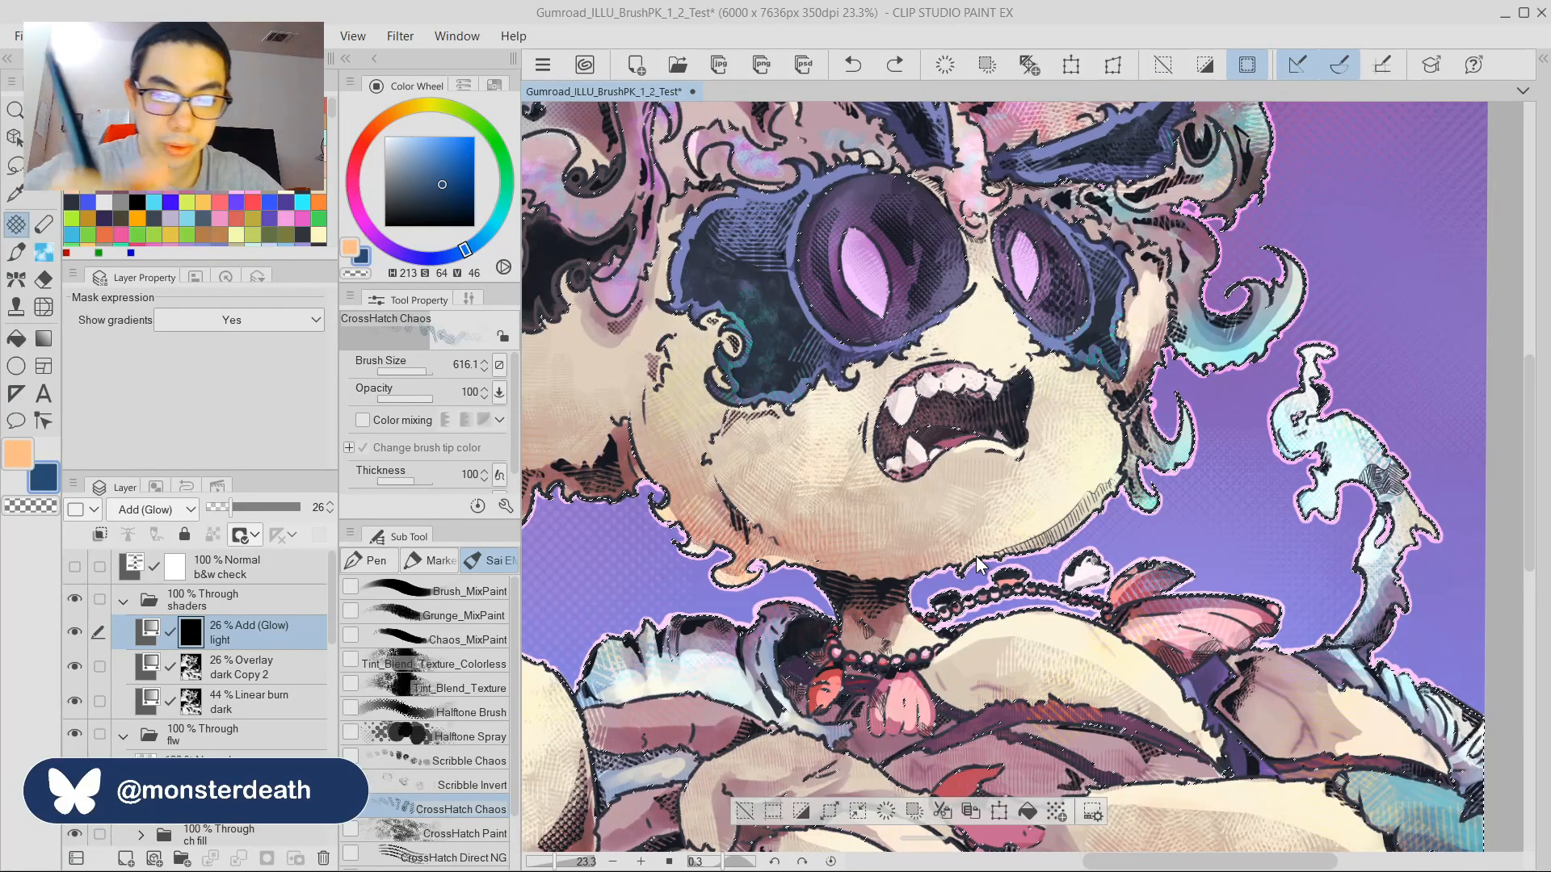
pyautogui.moveTo(998, 526); pyautogui.dragTo(1163, 396)
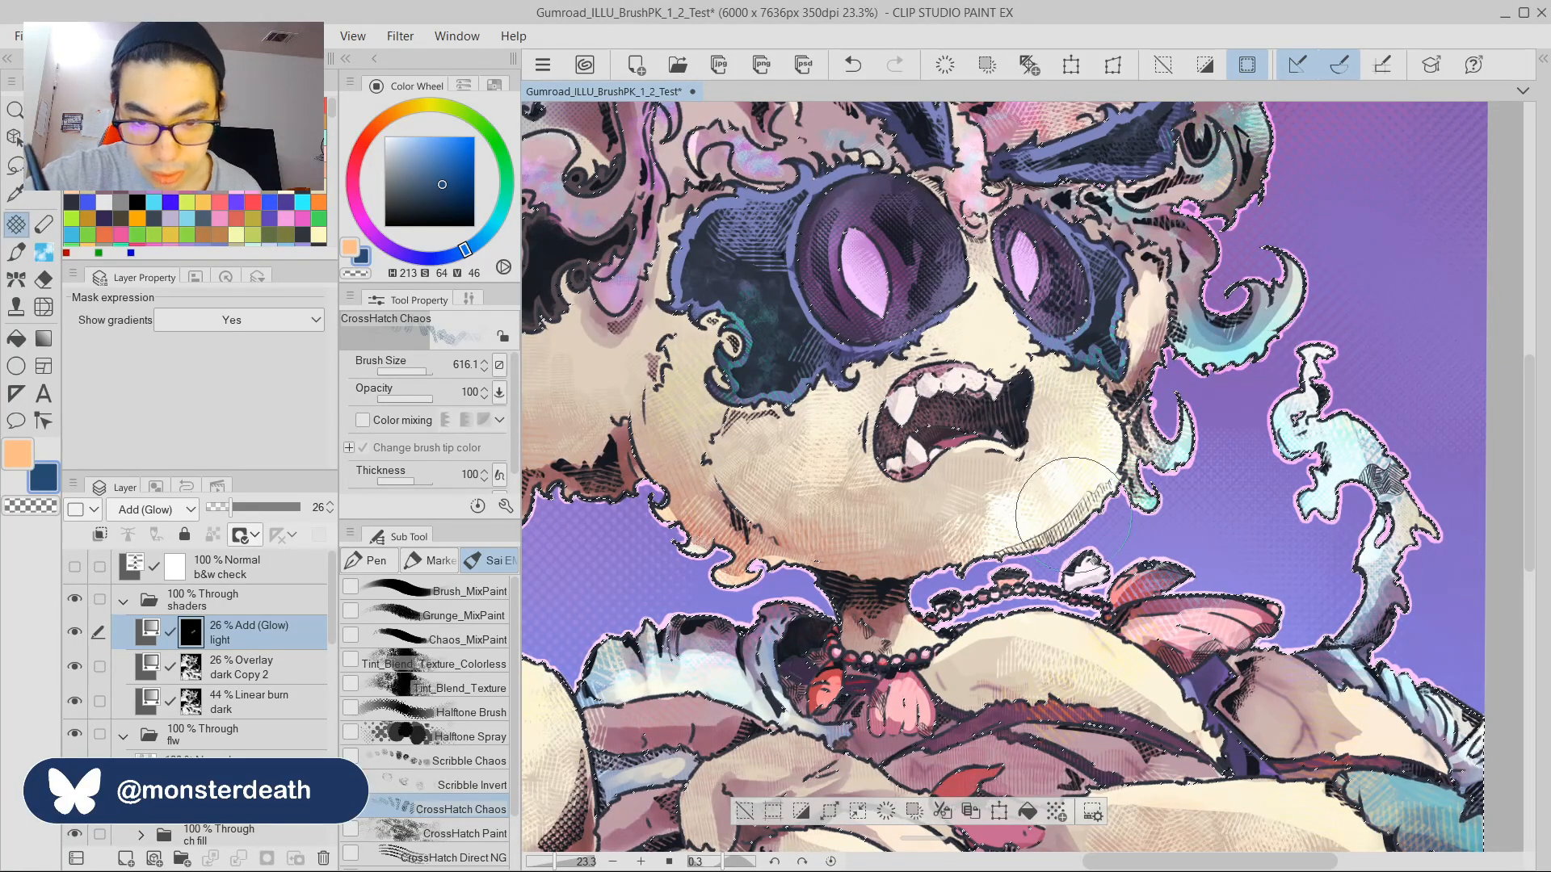
pyautogui.scroll(-5, 1155, 380)
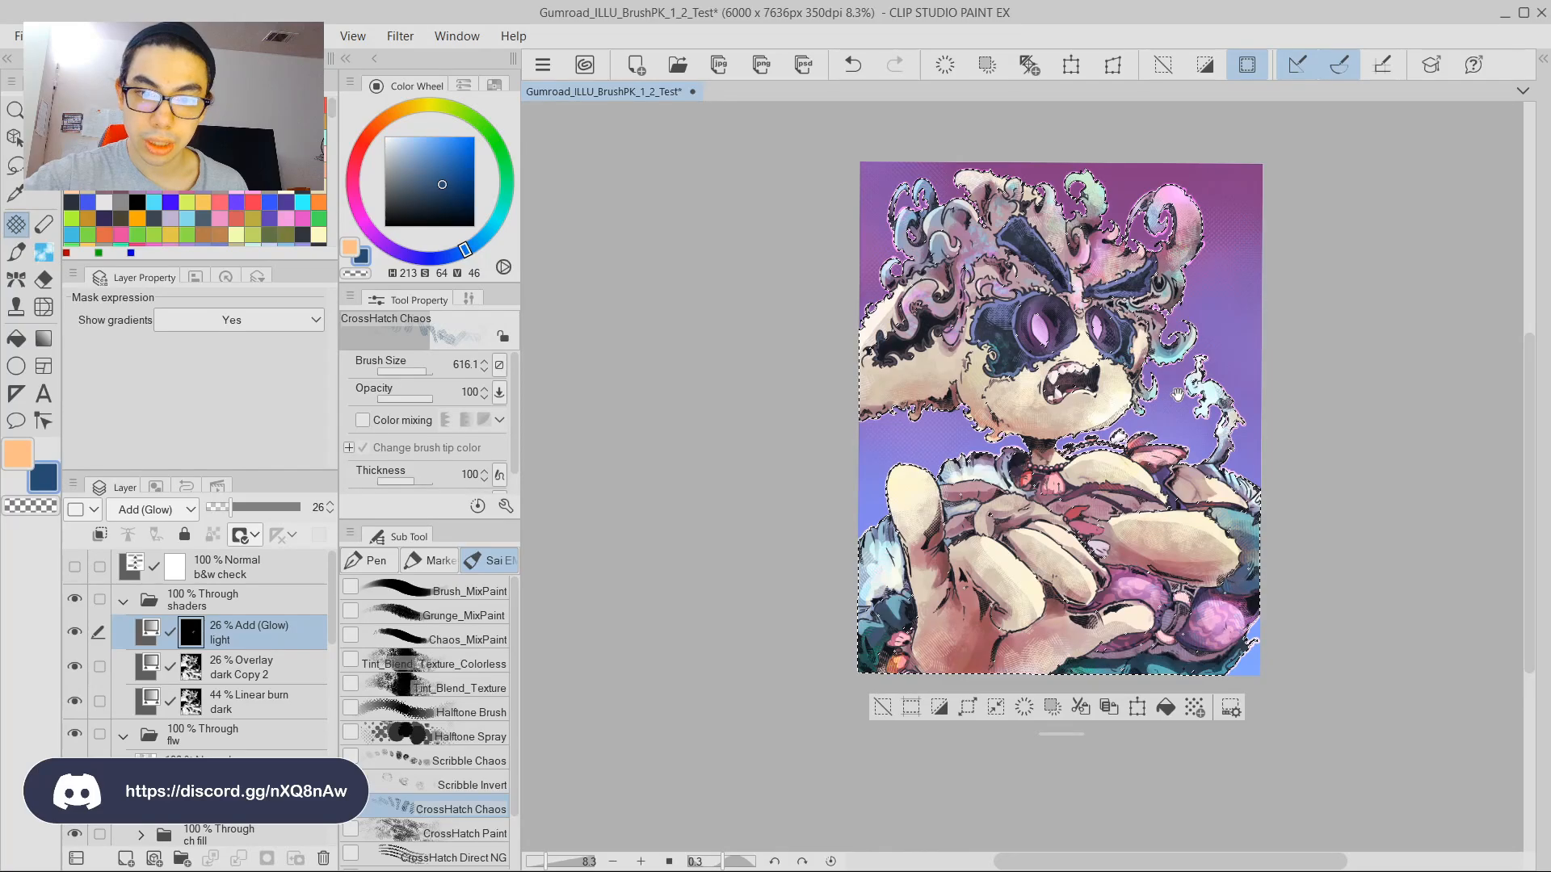
pyautogui.scroll(6, 1177, 394)
pyautogui.moveTo(929, 566); pyautogui.dragTo(1013, 508)
pyautogui.hotkey('ctrl', 'z')
pyautogui.moveTo(885, 550)
pyautogui.mouseDown()
pyautogui.moveTo(961, 529)
pyautogui.moveTo(812, 473)
pyautogui.mouseUp()
# Add scribbled highlights along the lower cheek and chin on the light mask with Scribble Chaos at 250.6.
pyautogui.click(459, 760)
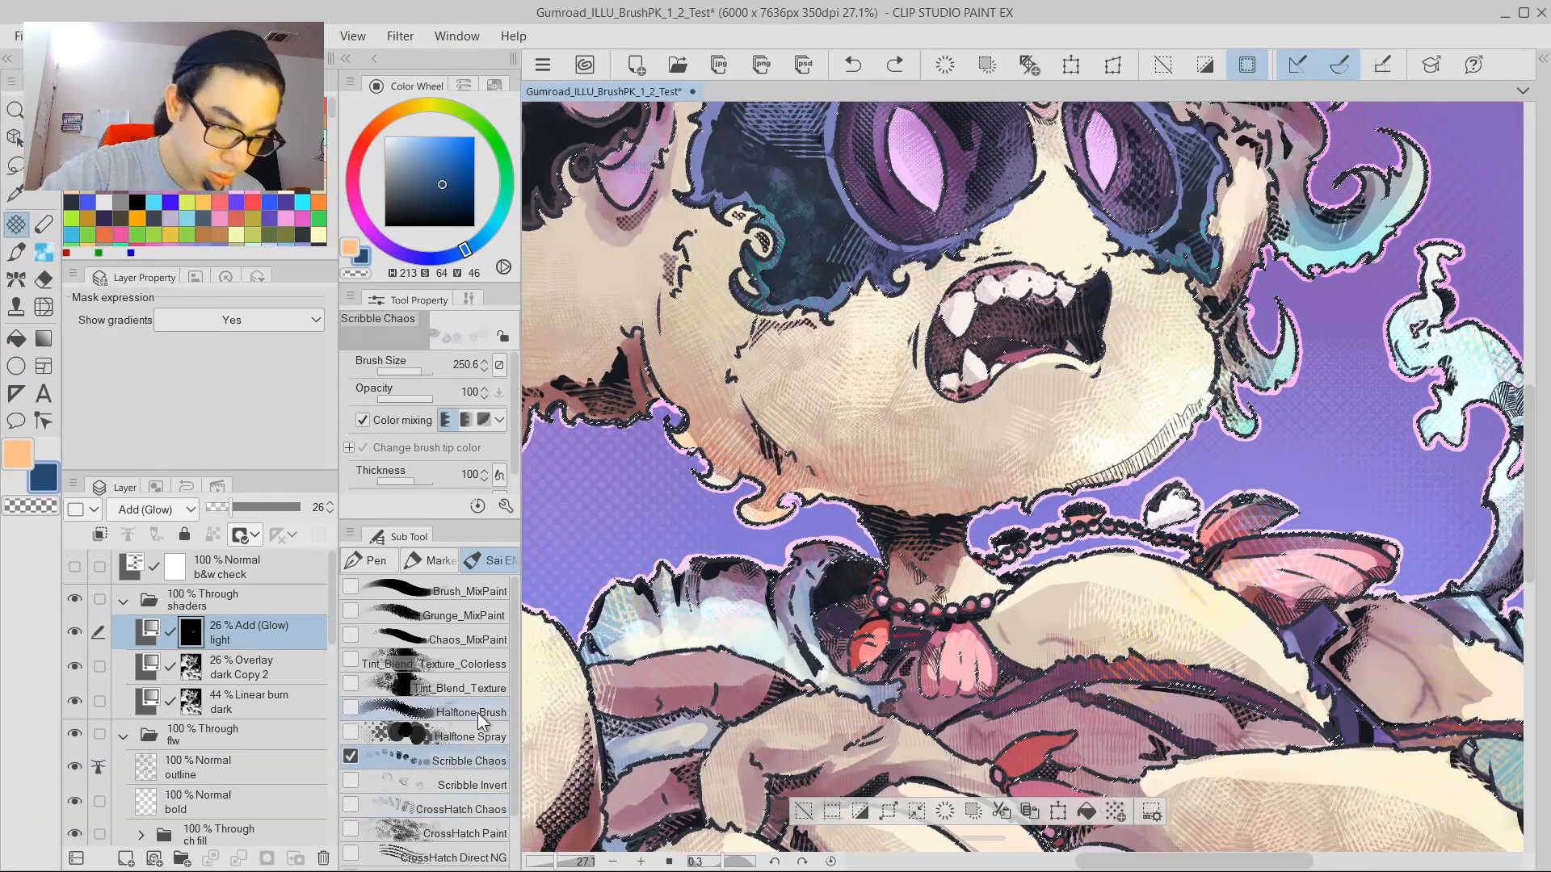
pyautogui.moveTo(715, 467); pyautogui.dragTo(810, 478)
pyautogui.scroll(-3, 1004, 486)
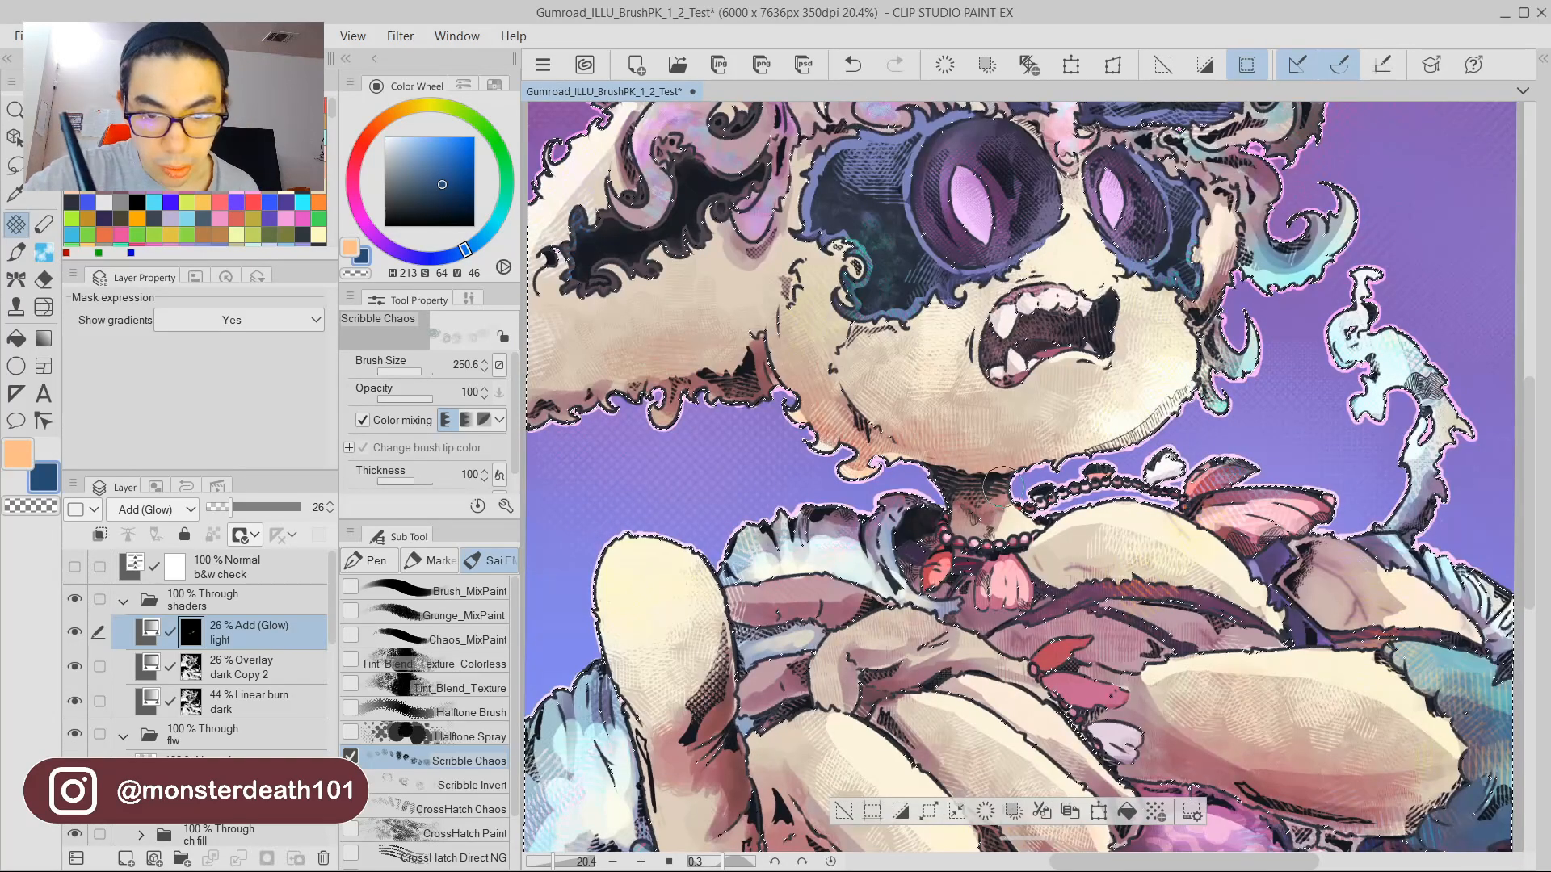
pyautogui.moveTo(956, 448); pyautogui.dragTo(1130, 580)
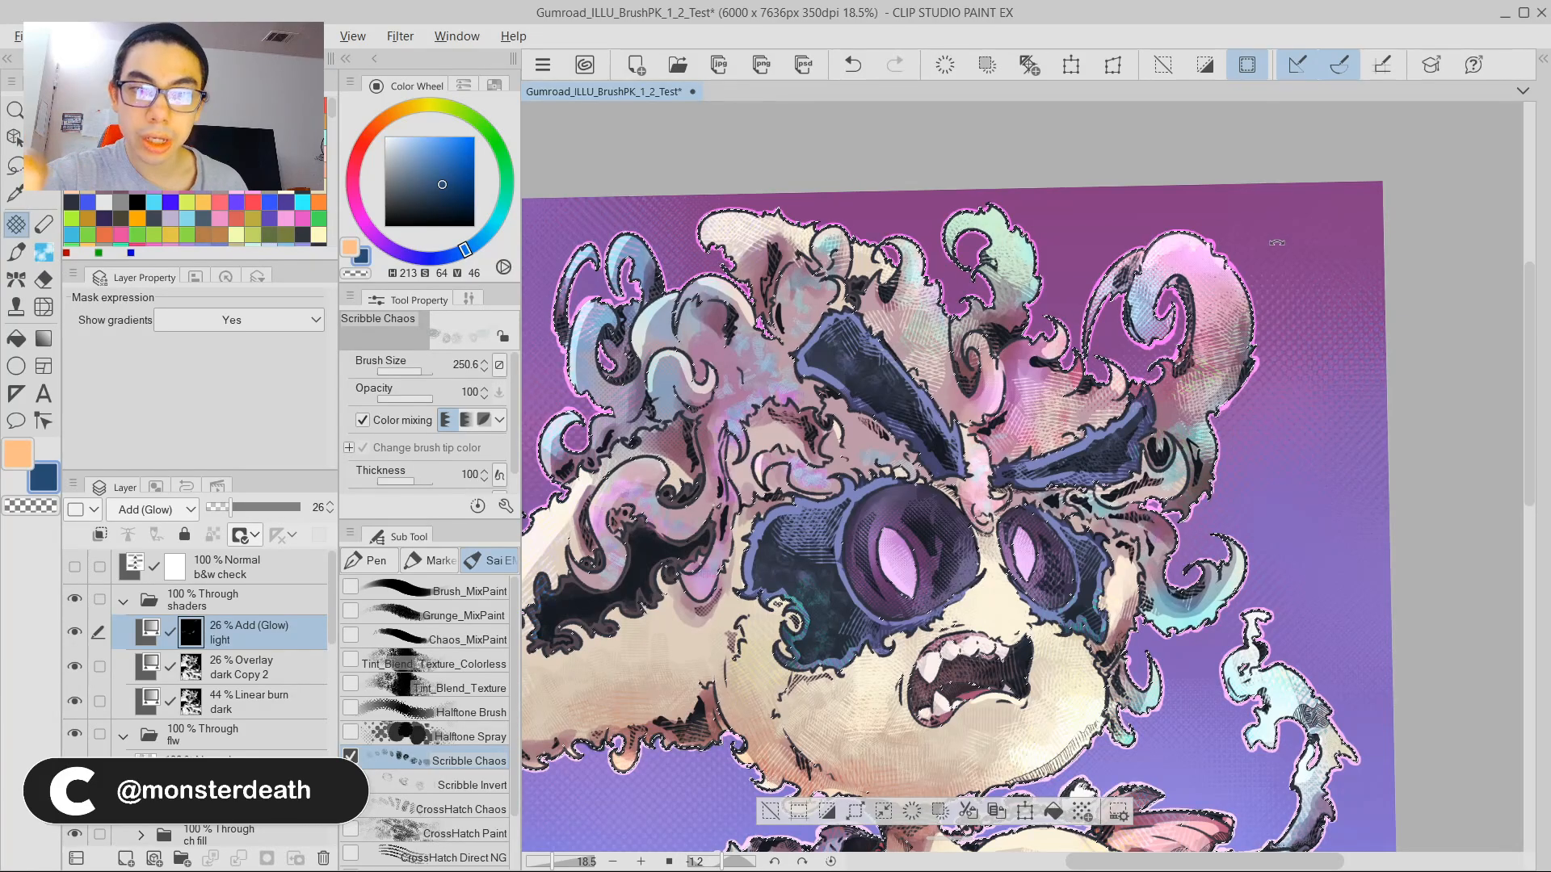
# Paint scribbled highlights onto the large pink hair curl and neighbouring mint curl on the light mask.
pyautogui.moveTo(1276, 243); pyautogui.dragTo(1256, 272)
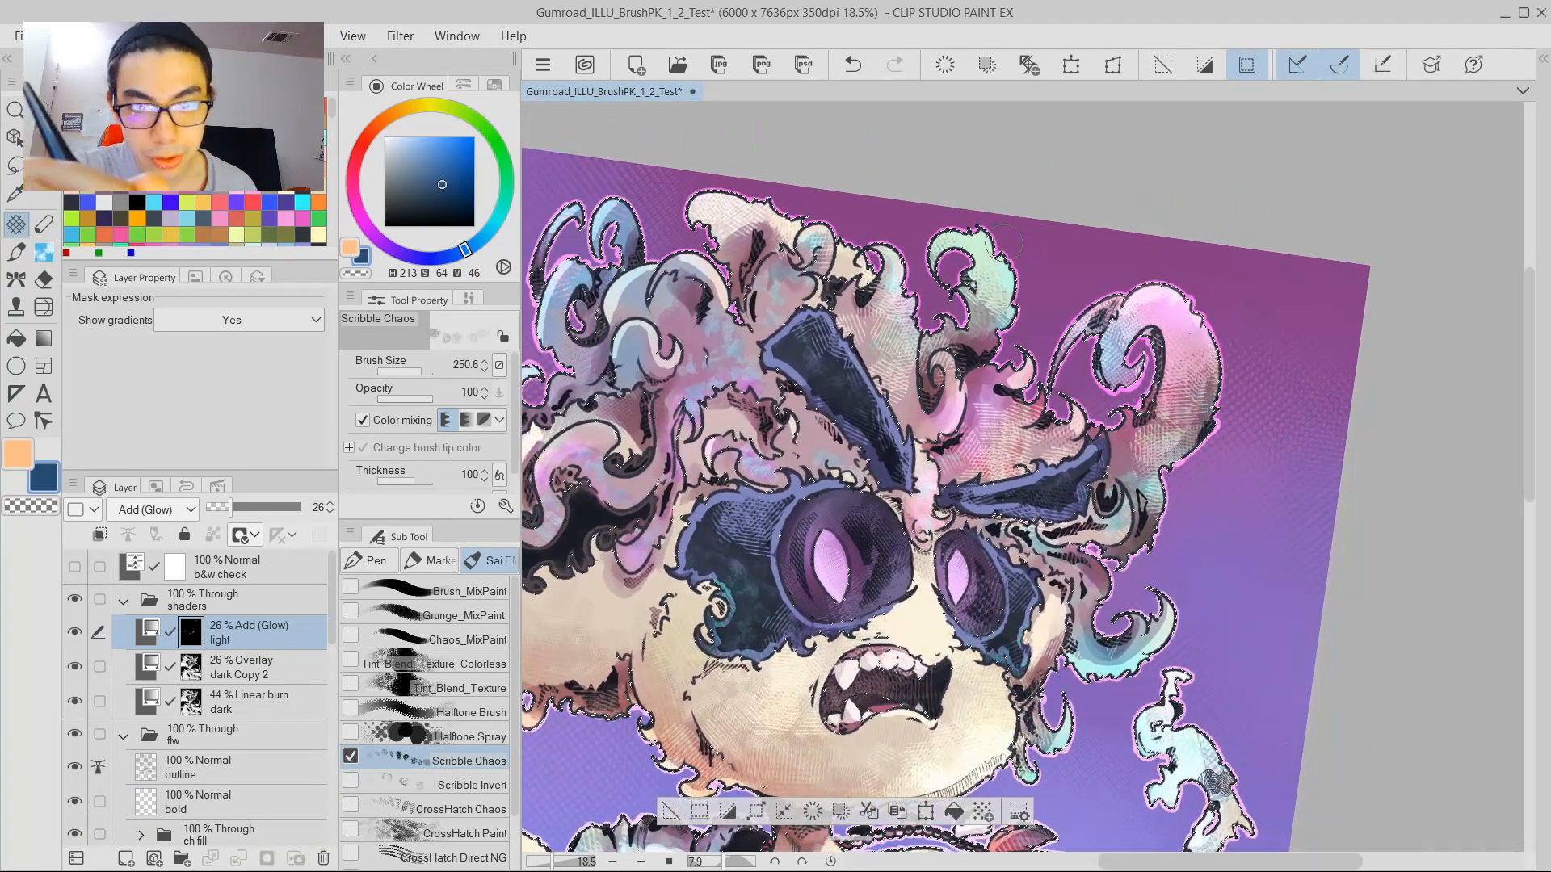
pyautogui.moveTo(988, 236); pyautogui.dragTo(1008, 279)
pyautogui.moveTo(1211, 307)
pyautogui.mouseDown()
pyautogui.moveTo(1155, 243)
pyautogui.moveTo(1281, 469)
pyautogui.mouseUp()
pyautogui.moveTo(1271, 197); pyautogui.dragTo(1213, 272)
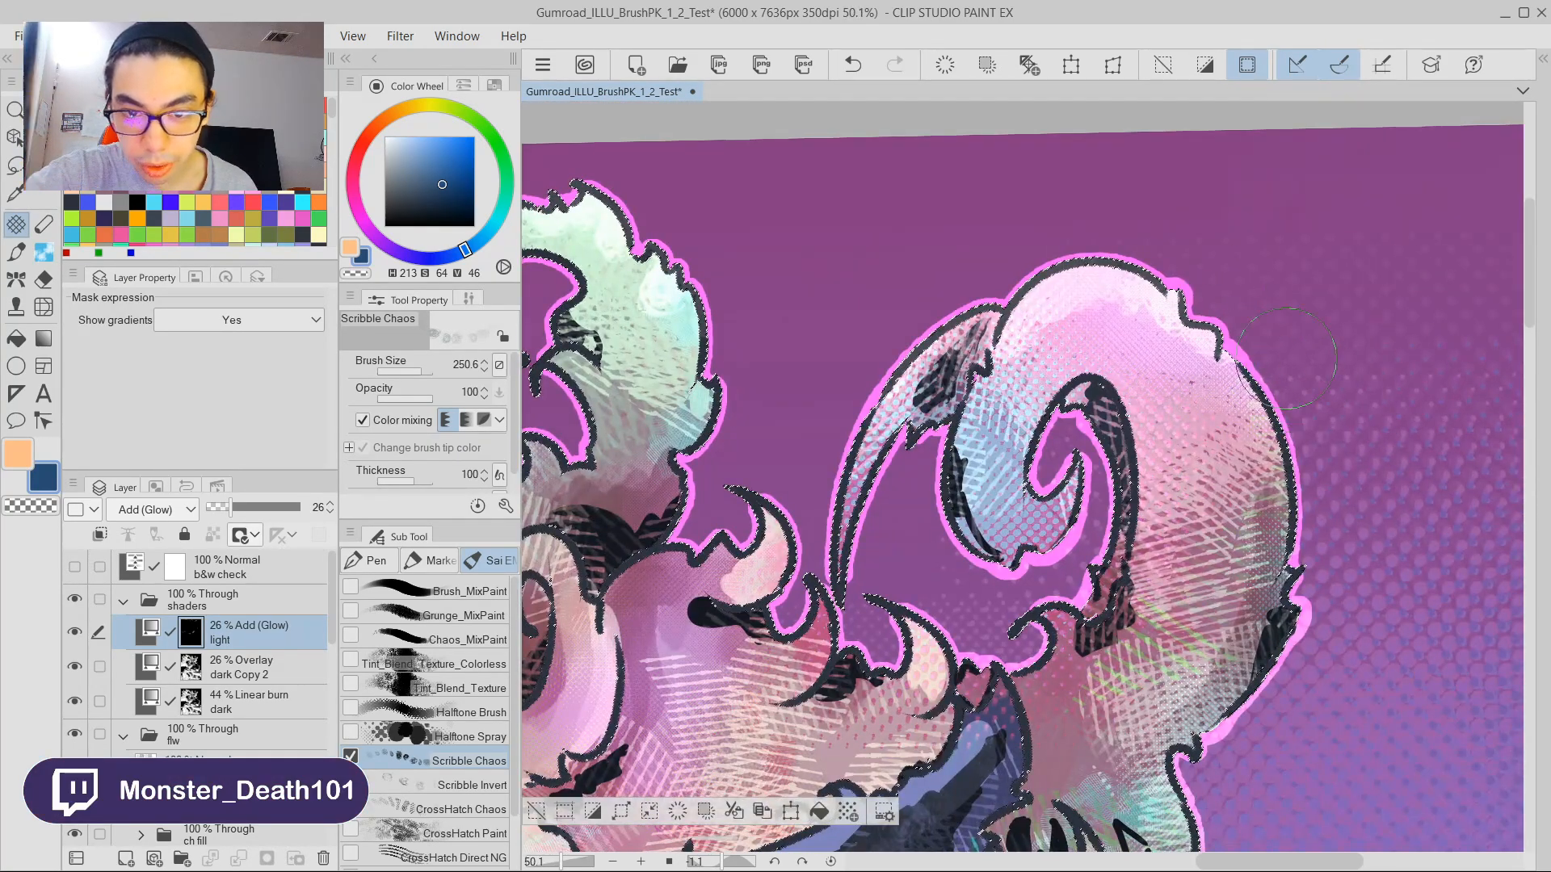
pyautogui.moveTo(864, 278); pyautogui.dragTo(1446, 408)
pyautogui.moveTo(969, 376); pyautogui.dragTo(1136, 321)
pyautogui.moveTo(896, 317)
pyautogui.mouseDown()
pyautogui.moveTo(1079, 322)
pyautogui.moveTo(1104, 358)
pyautogui.mouseUp()
pyautogui.moveTo(1177, 322); pyautogui.dragTo(1266, 145)
pyautogui.moveTo(1226, 489)
pyautogui.mouseDown()
pyautogui.moveTo(1160, 218)
pyautogui.moveTo(1204, 293)
pyautogui.moveTo(1039, 227)
pyautogui.mouseUp()
# Add finer scribbled highlights around the hair and eyes on the light mask with Scribble Chaos at 149.2.
pyautogui.scroll(-5, 1160, 218)
pyautogui.moveTo(881, 190); pyautogui.dragTo(893, 184)
pyautogui.moveTo(893, 184); pyautogui.dragTo(960, 329)
pyautogui.moveTo(888, 286); pyautogui.dragTo(945, 355)
pyautogui.moveTo(1233, 717); pyautogui.dragTo(919, 451)
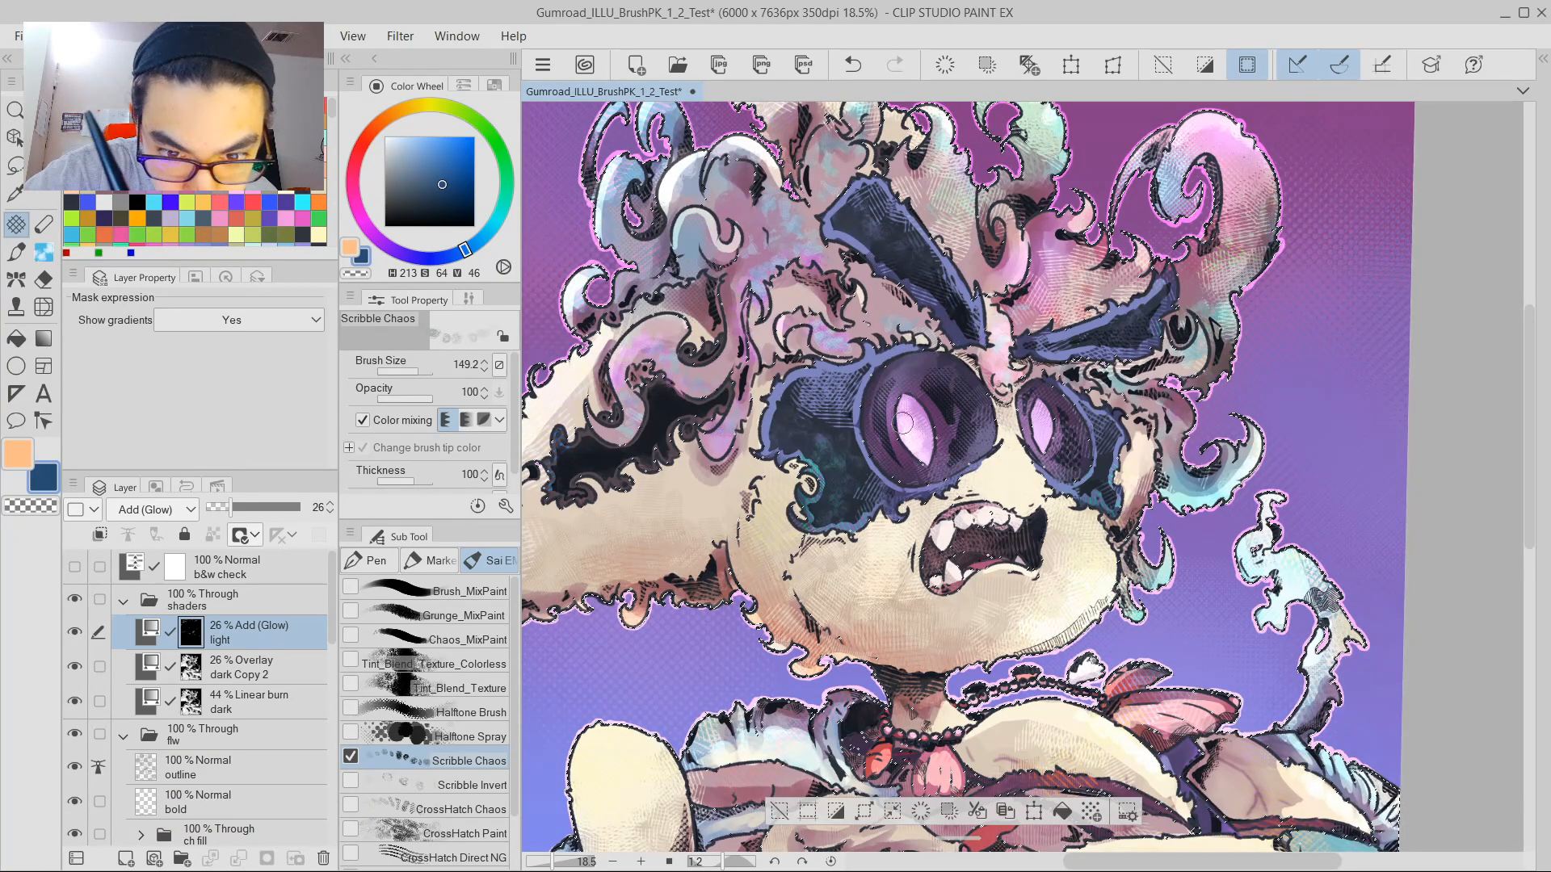
# Erase some light around the hair tufts beside the face with Scribble Invert at 119.0 in transparent colour.
pyautogui.scroll(4, 1100, 472)
pyautogui.click(471, 785)
pyautogui.scroll(-5, 1100, 472)
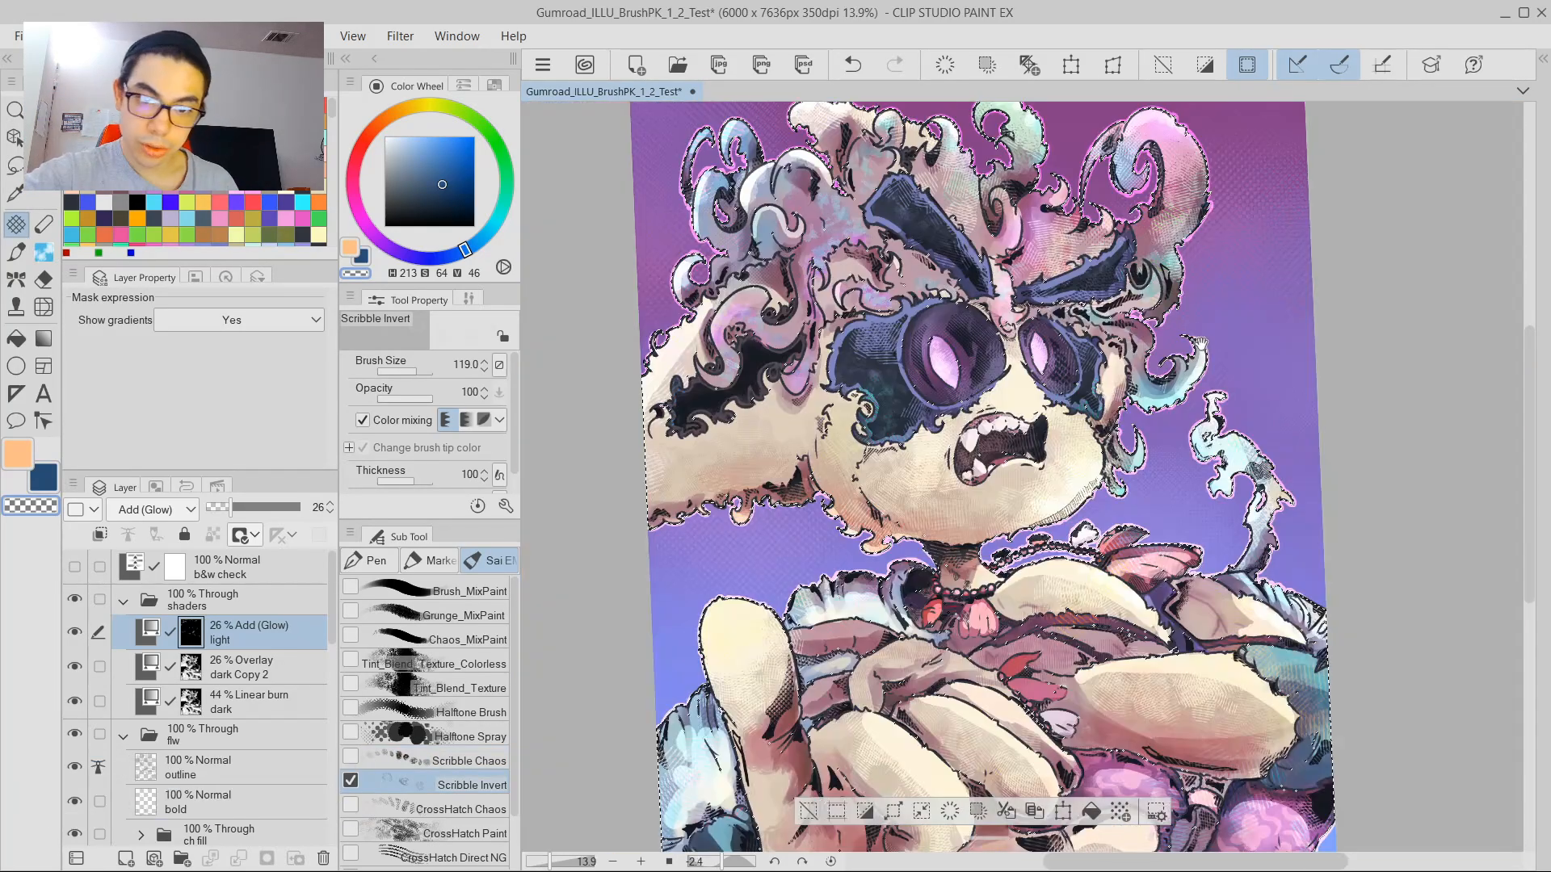
pyautogui.scroll(2, 1163, 335)
pyautogui.moveTo(1163, 335); pyautogui.dragTo(1203, 452)
pyautogui.moveTo(1260, 363)
pyautogui.mouseDown()
pyautogui.moveTo(1212, 324)
pyautogui.moveTo(1244, 349)
pyautogui.moveTo(1226, 347)
pyautogui.mouseUp()
pyautogui.moveTo(1195, 348); pyautogui.dragTo(1248, 386)
# Work highlights into the thumb and raised hand on the light mask with Scribble Chaos at 149.2 and CrossHatch Chaos at 616.1.
pyautogui.click(430, 758)
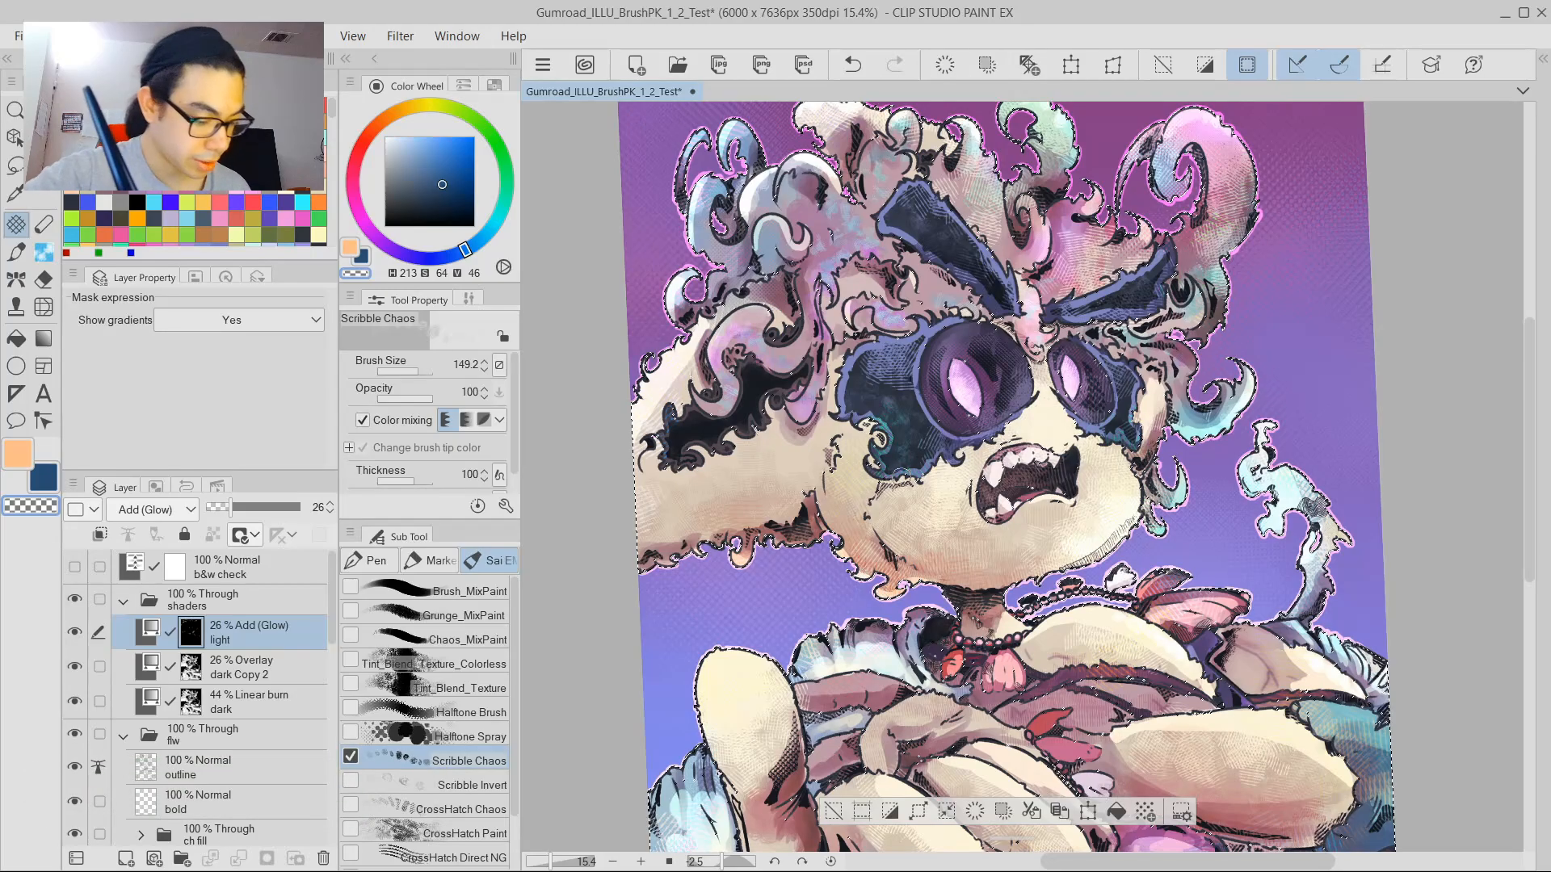
pyautogui.press('c')
pyautogui.moveTo(941, 667); pyautogui.dragTo(965, 644)
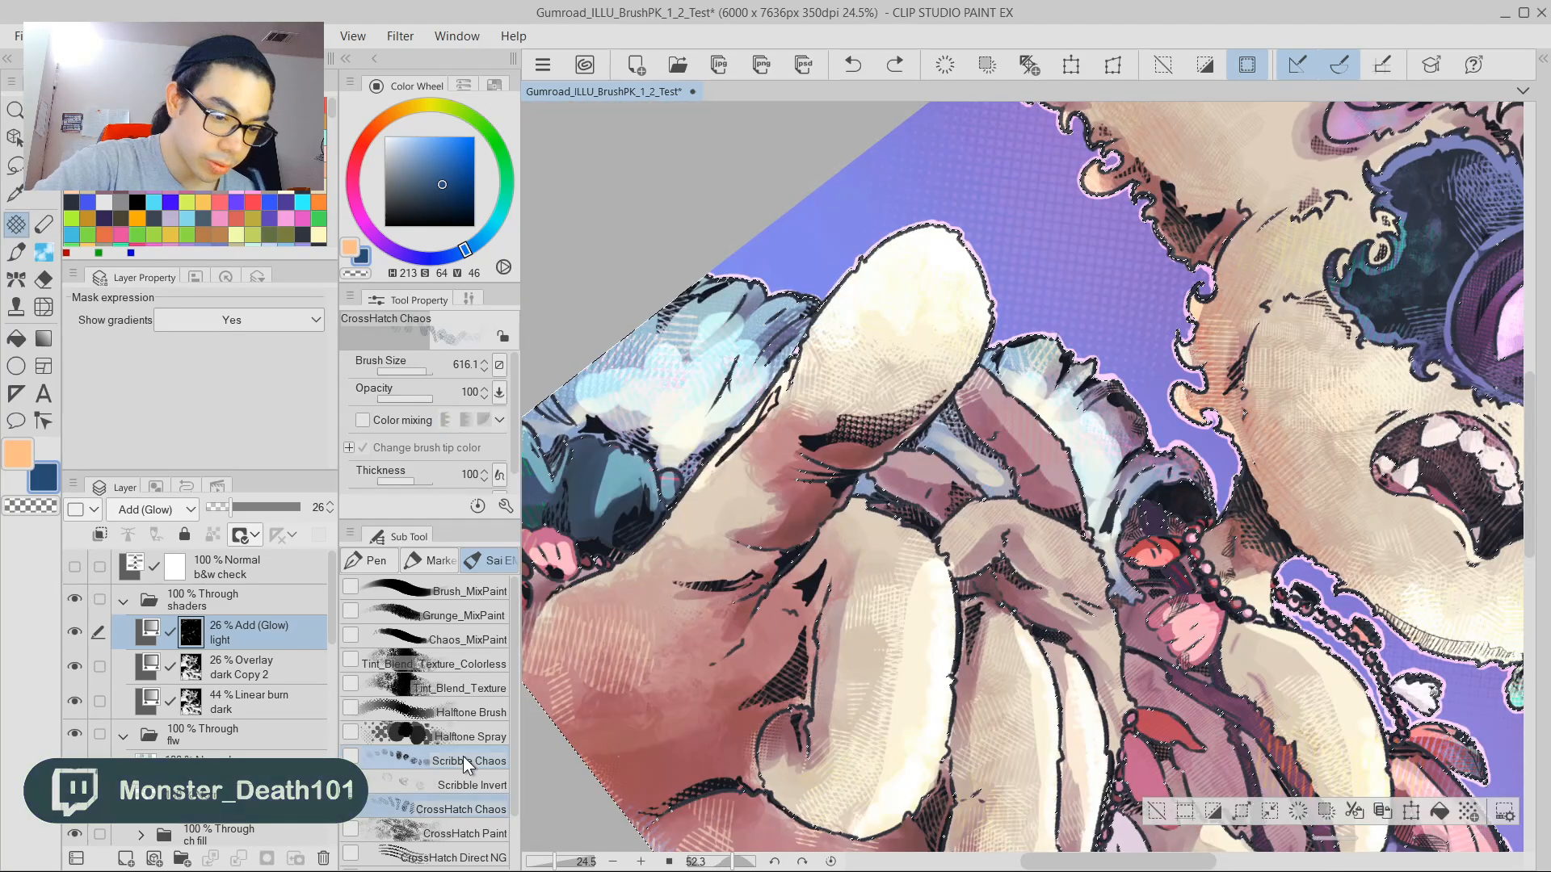
pyautogui.click(460, 809)
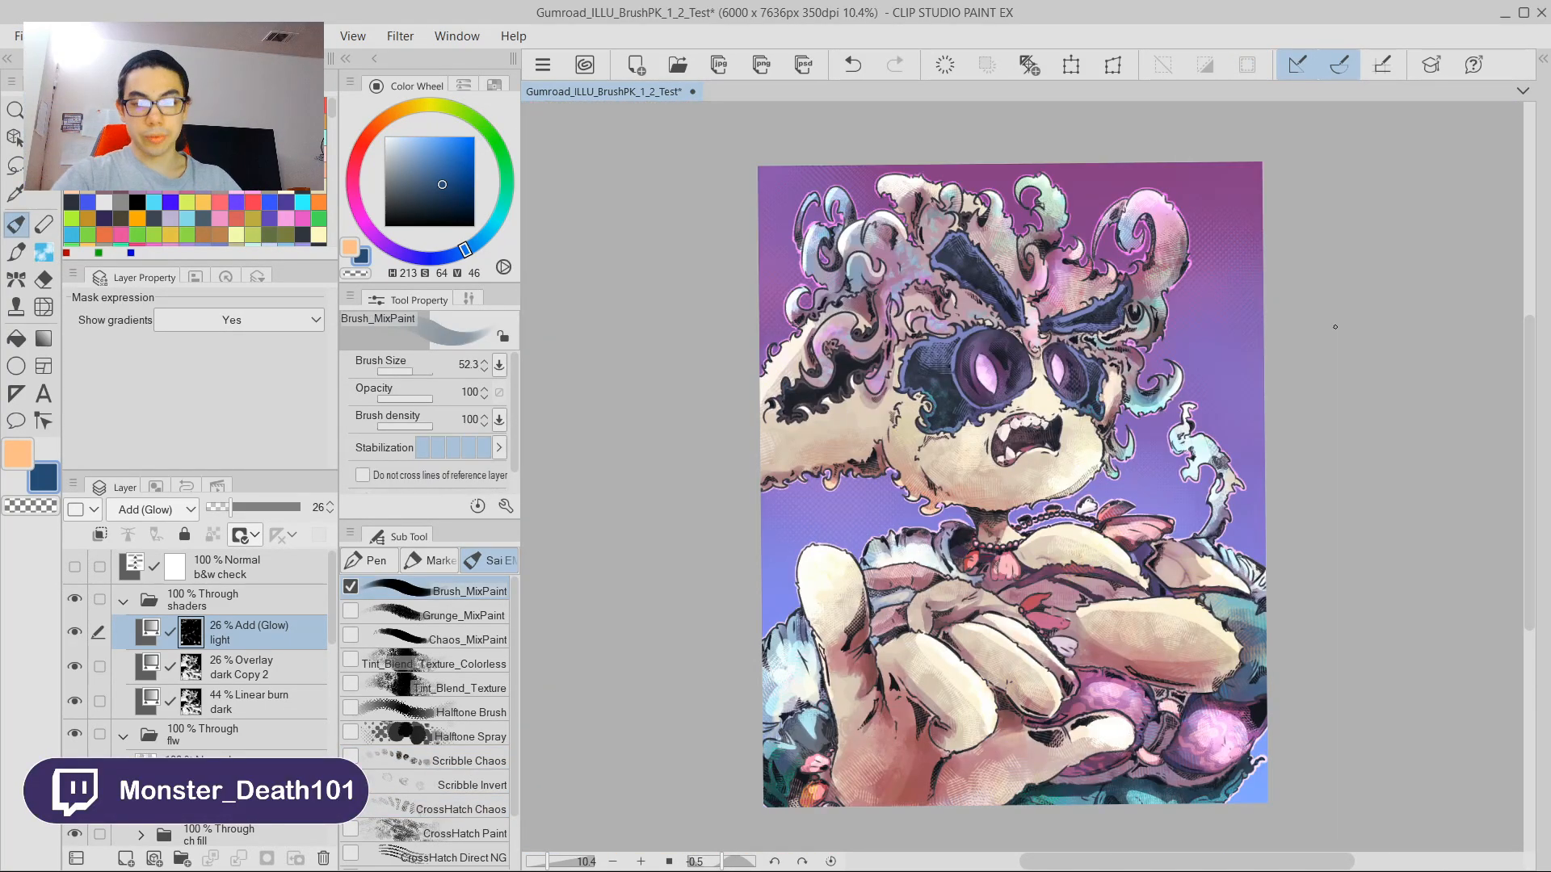
# Compare the artwork using the light layer's visibility, and examine the glow highlights on the hands, face and whole figure.
pyautogui.click(74, 632)
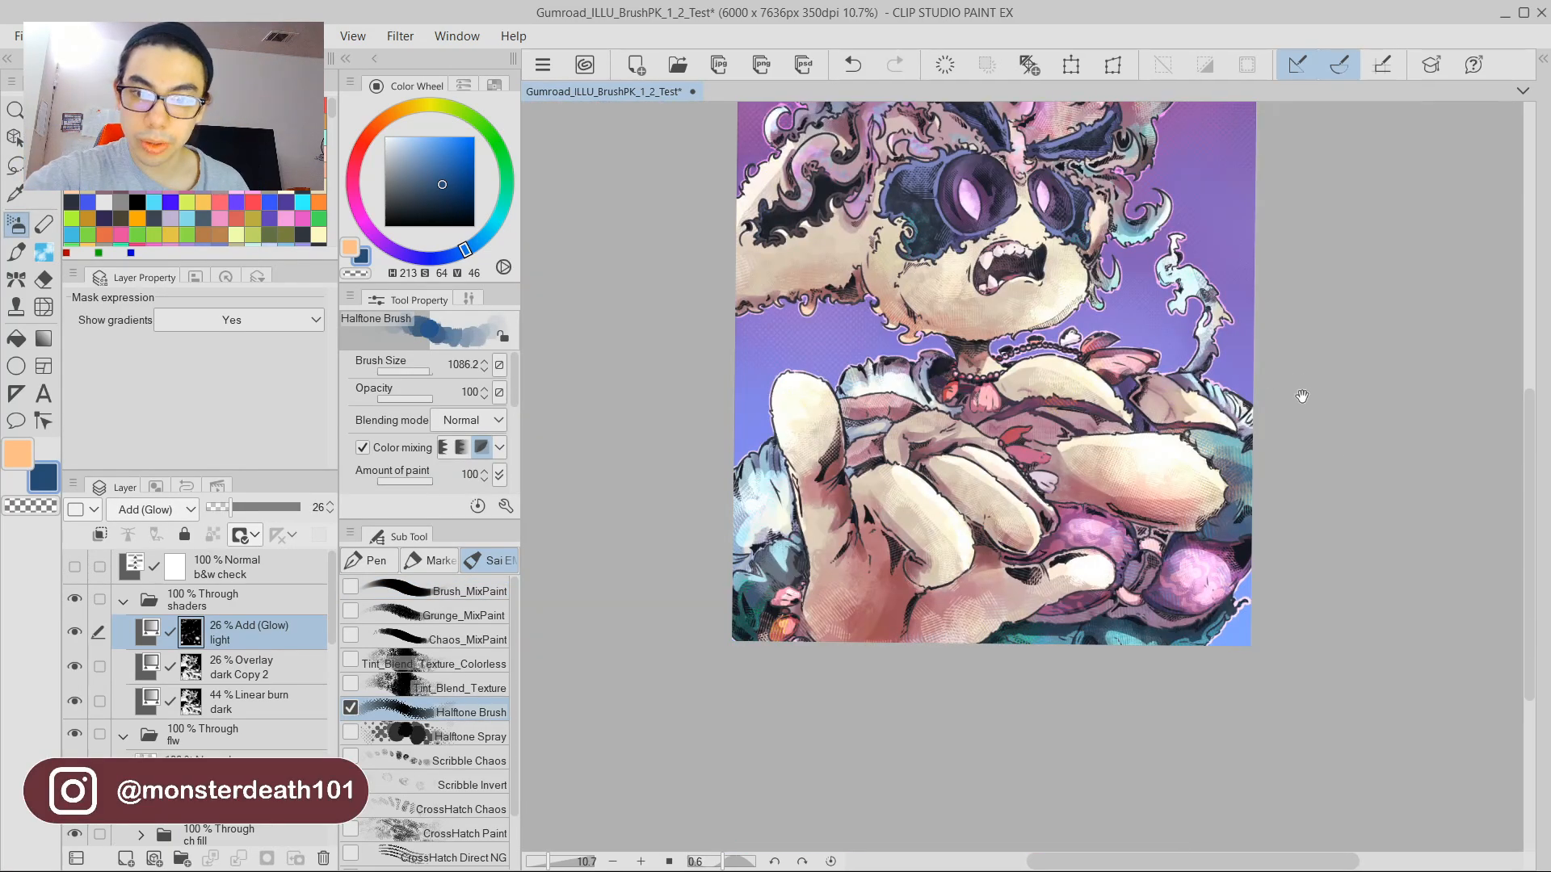
pyautogui.moveTo(1302, 398)
pyautogui.mouseDown()
pyautogui.moveTo(1251, 389)
pyautogui.moveTo(1247, 425)
pyautogui.mouseUp()
pyautogui.scroll(3, 1218, 494)
pyautogui.scroll(-1, 1244, 356)
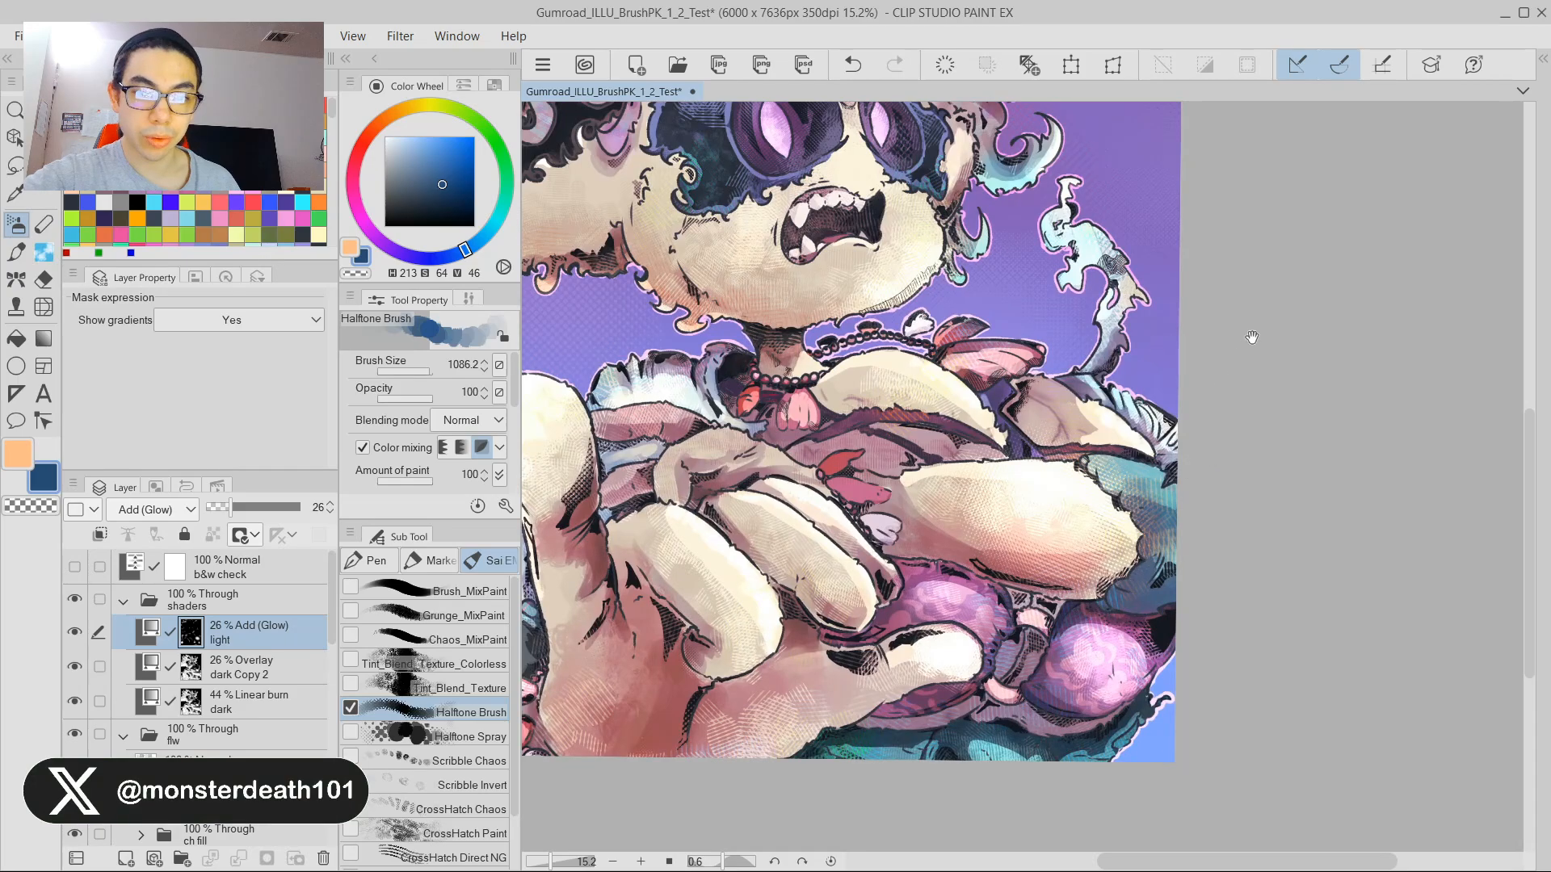
pyautogui.scroll(-2, 1250, 338)
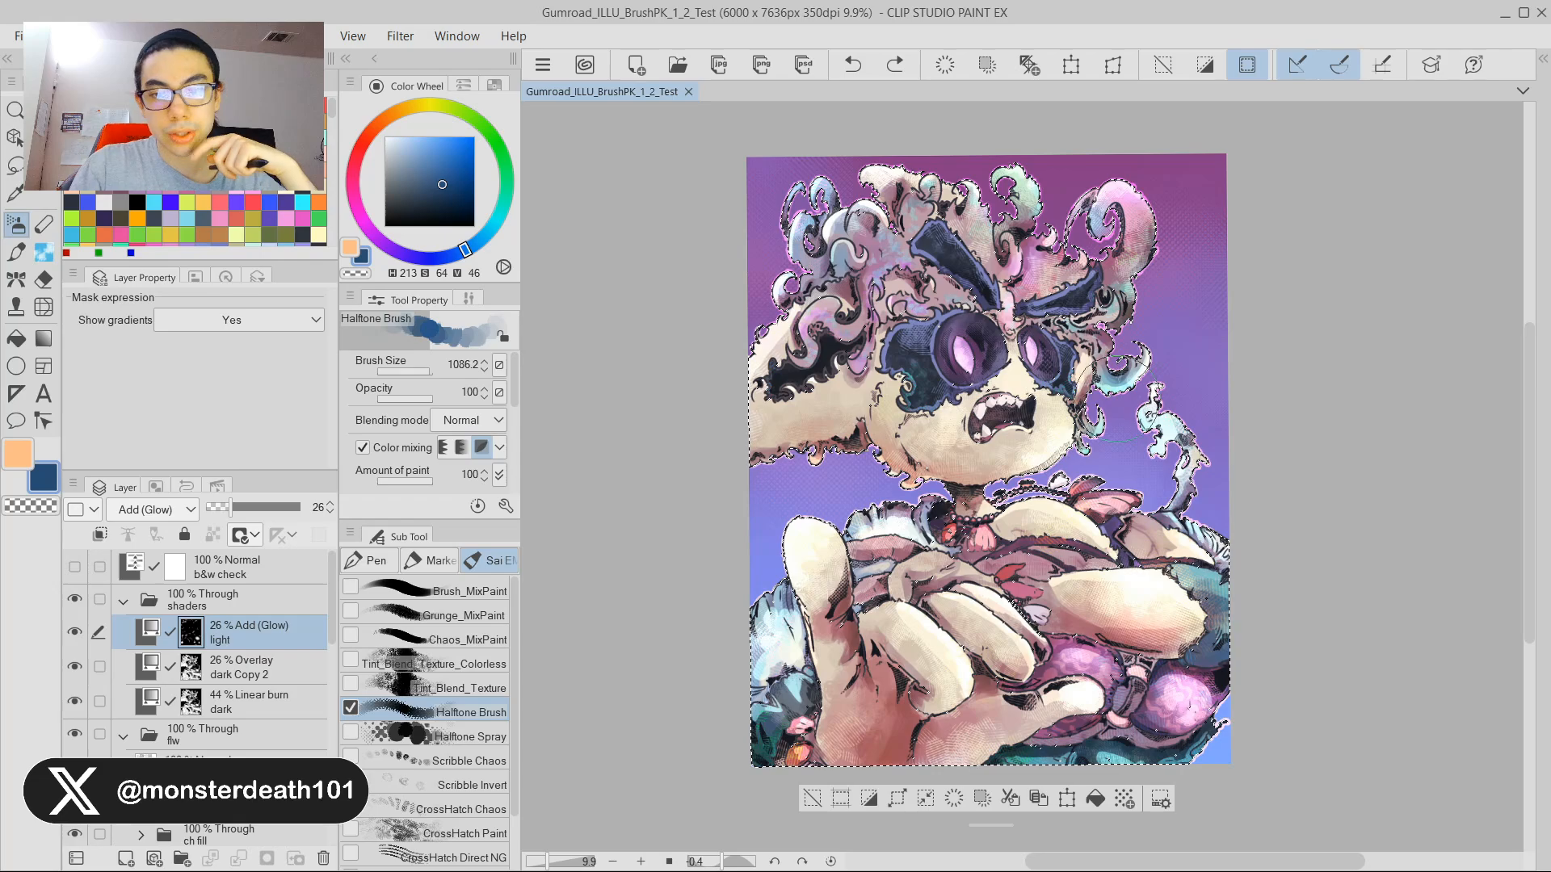
pyautogui.scroll(3, 1037, 432)
pyautogui.scroll(-3, 969, 476)
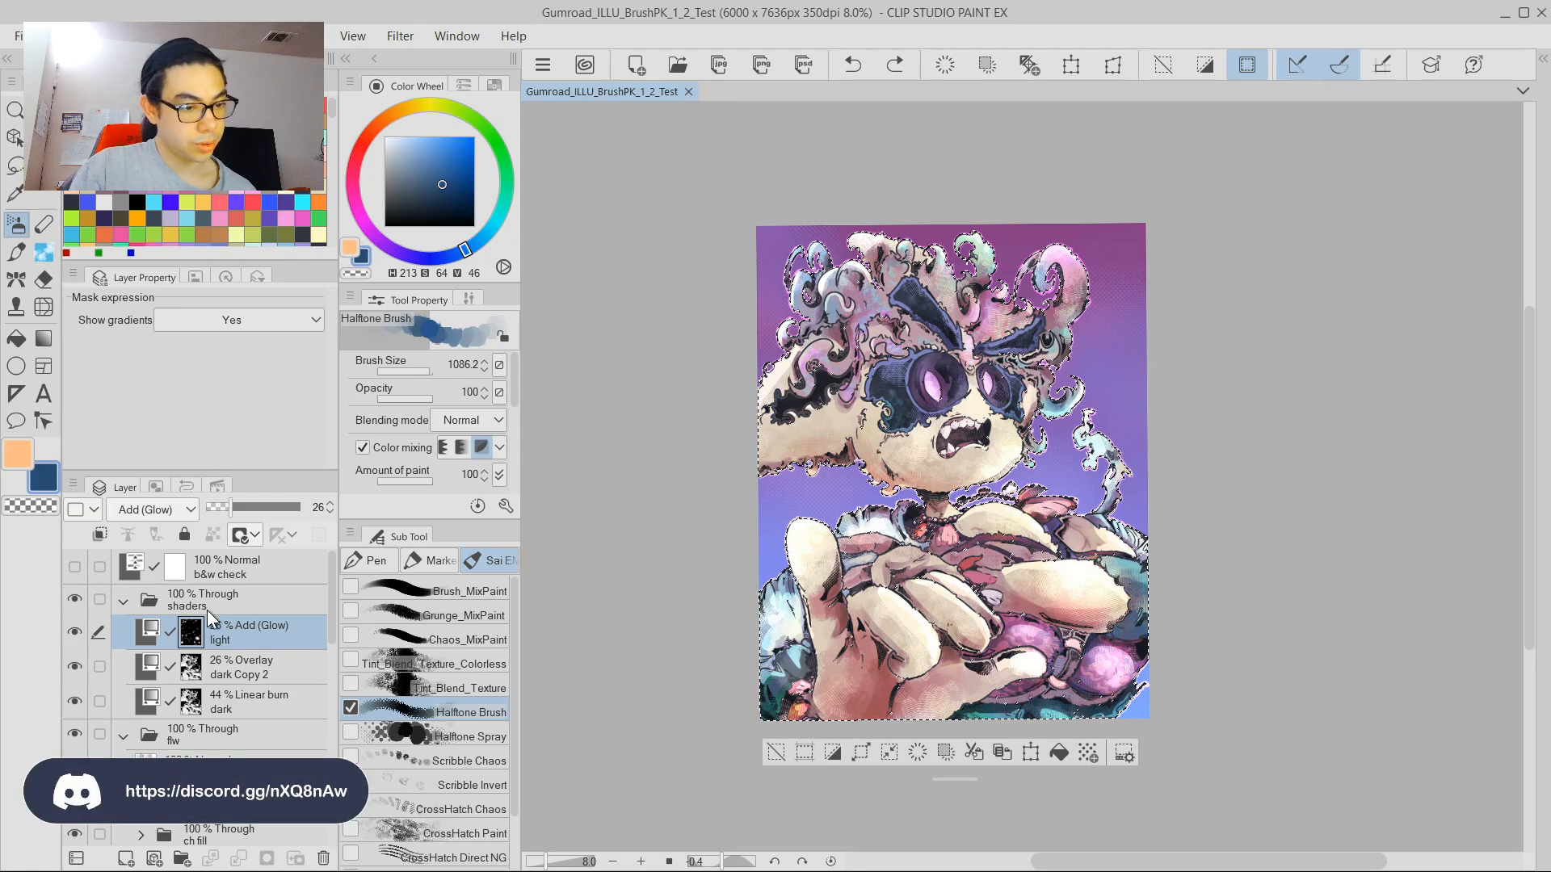
# Add a new layer named grad above the light layer in the shaders folder and set its blending mode to Vivid light.
pyautogui.hotkey('ctrl', 'shift', 'n')
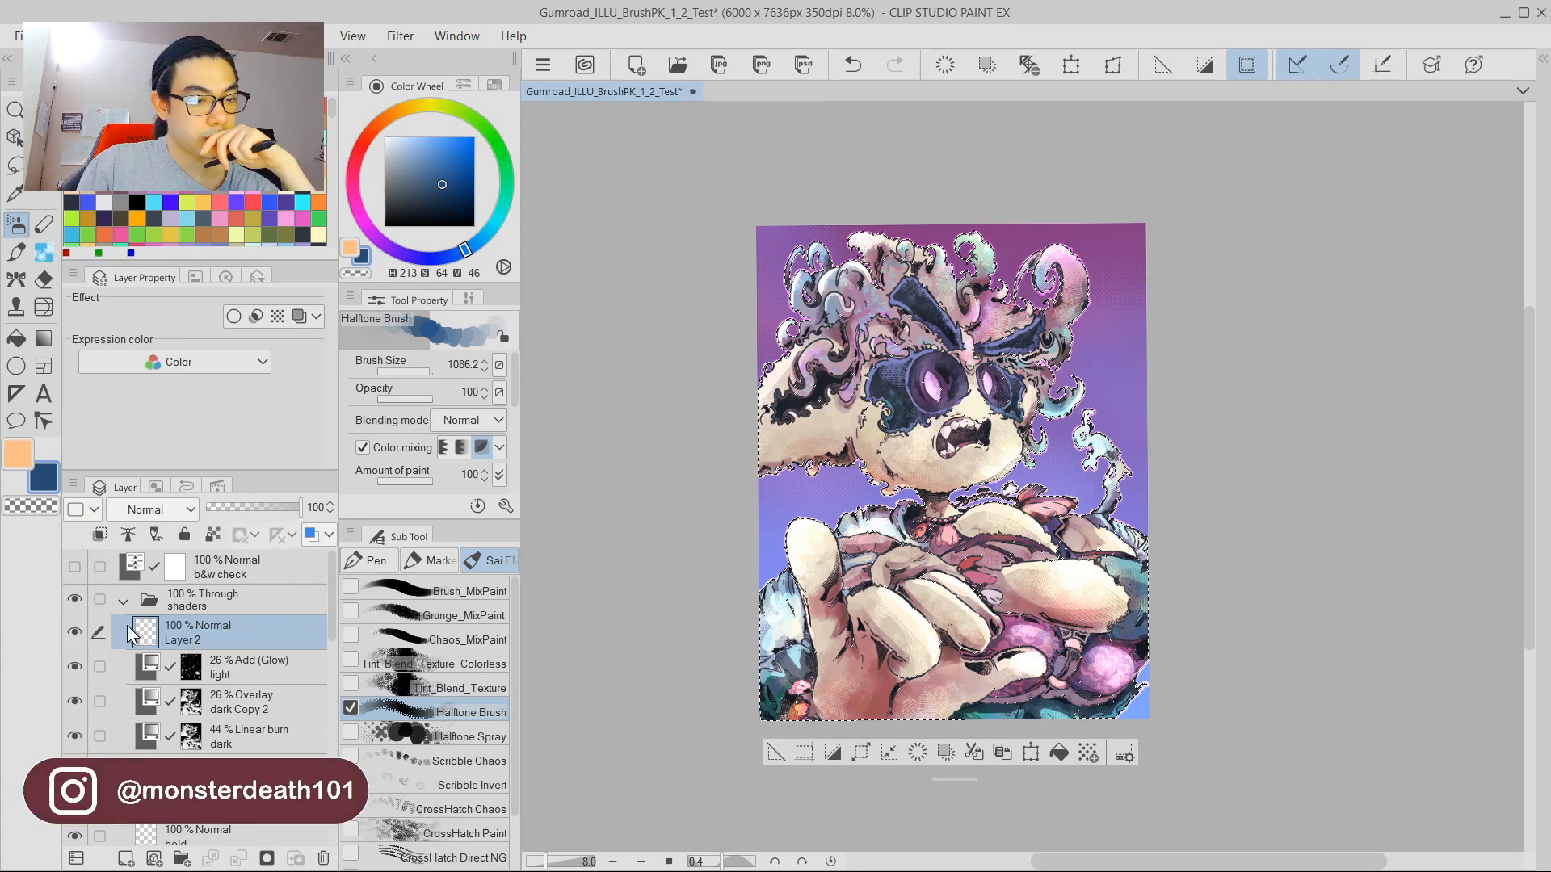
pyautogui.doubleClick(192, 635)
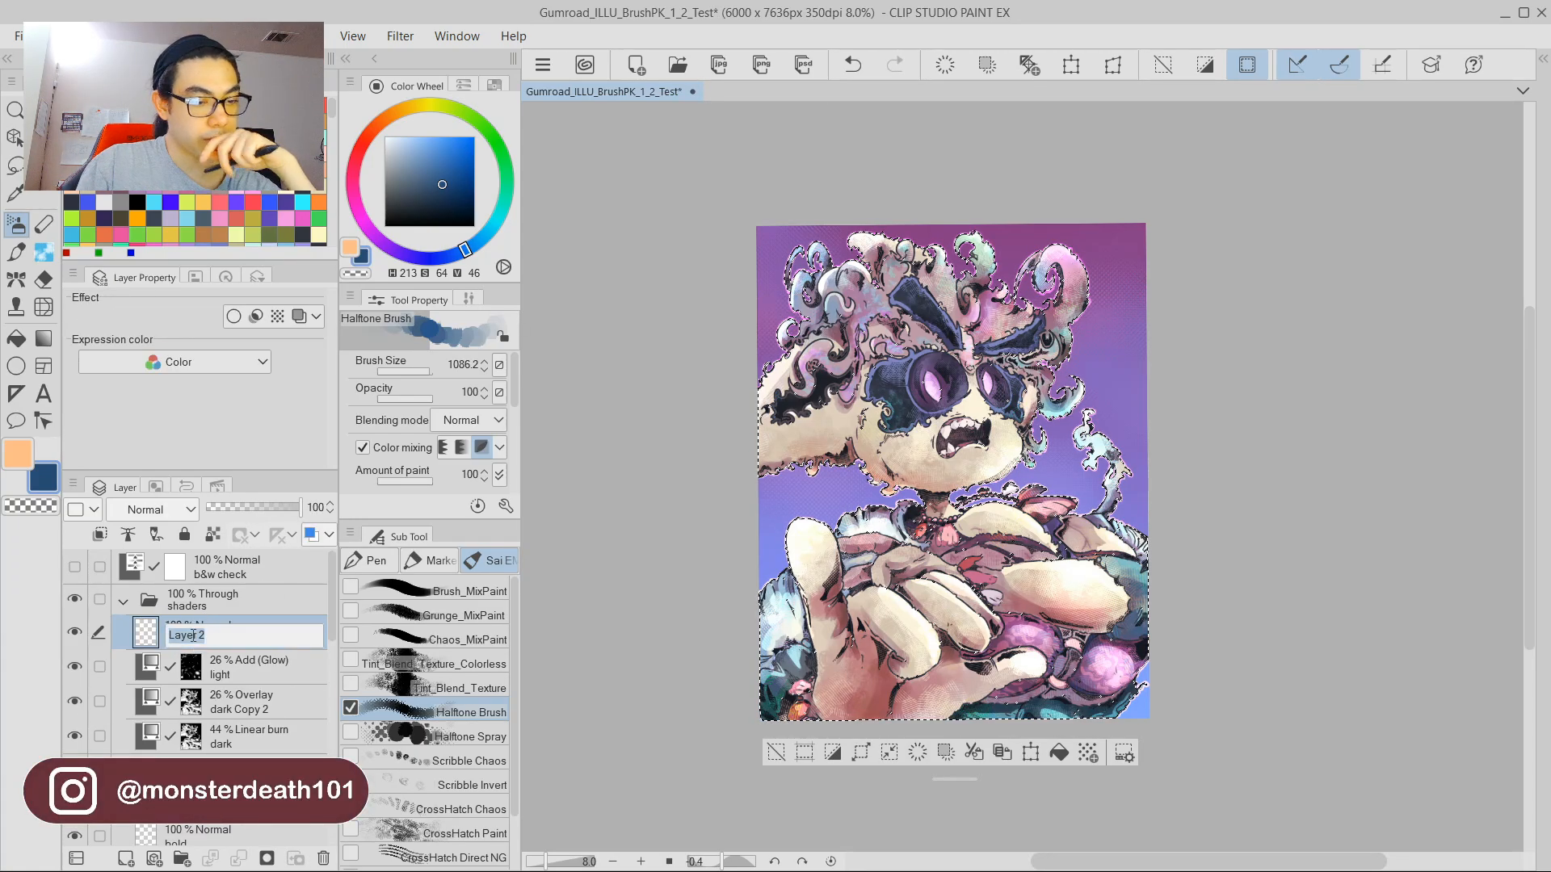
pyautogui.write('grad')
pyautogui.press('Return')
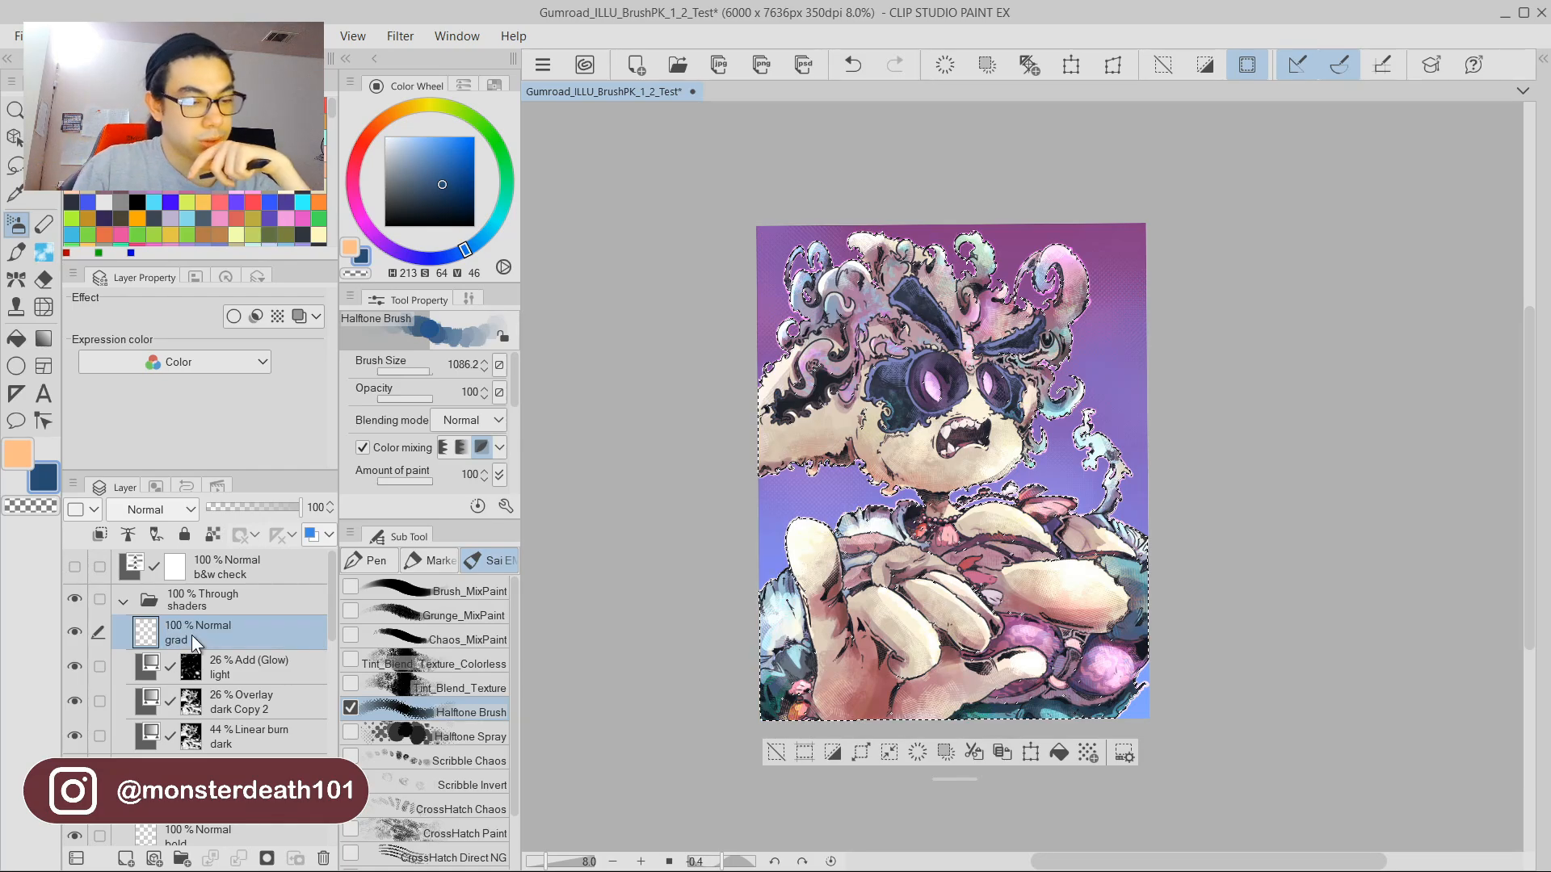
pyautogui.click(147, 509)
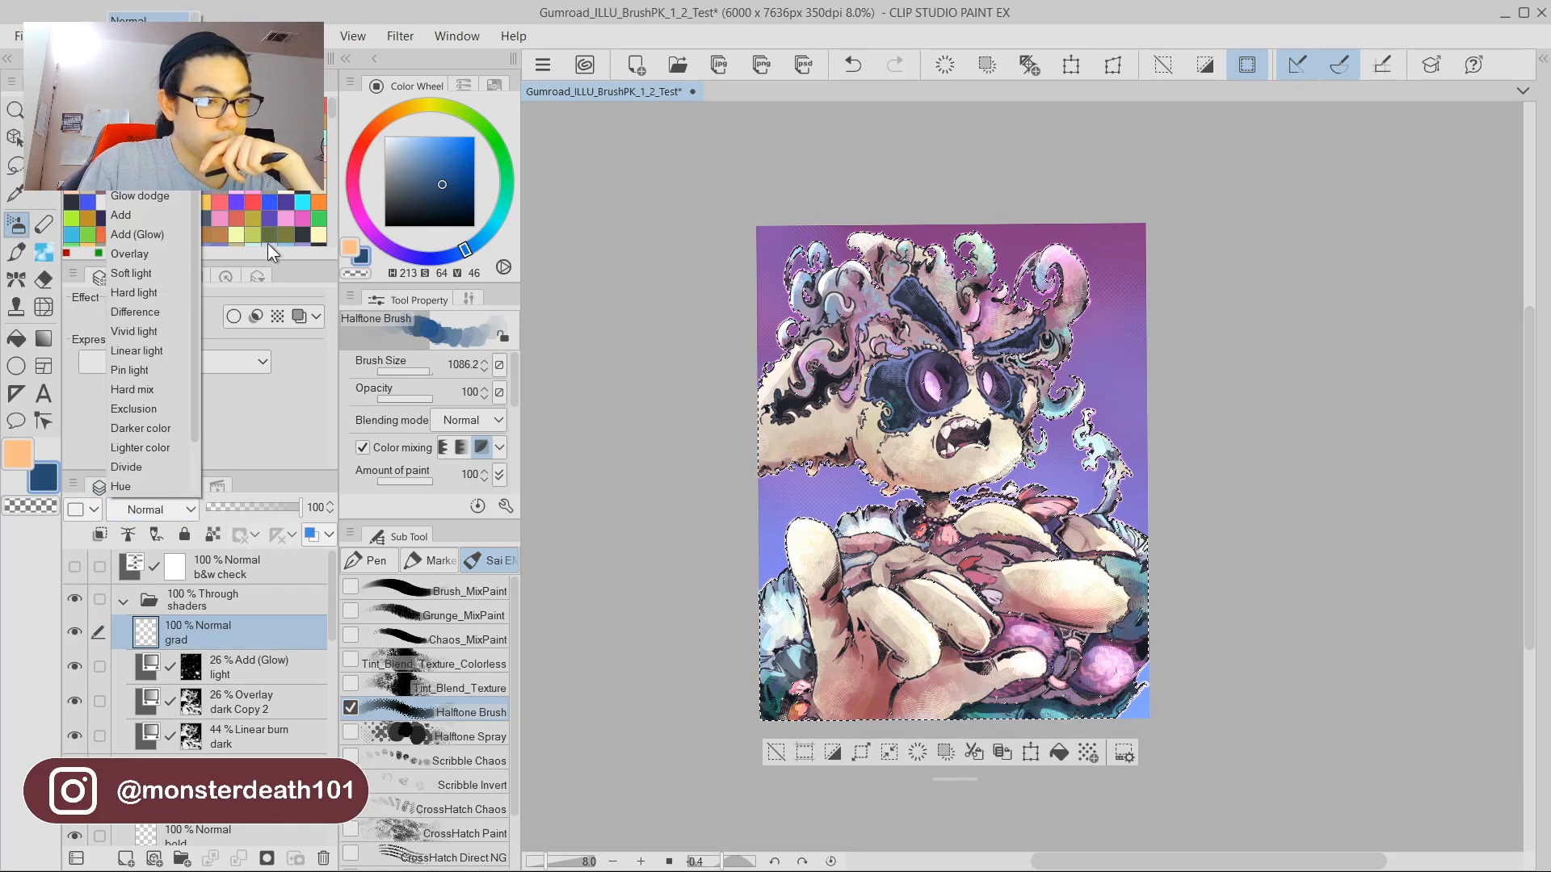
pyautogui.click(149, 334)
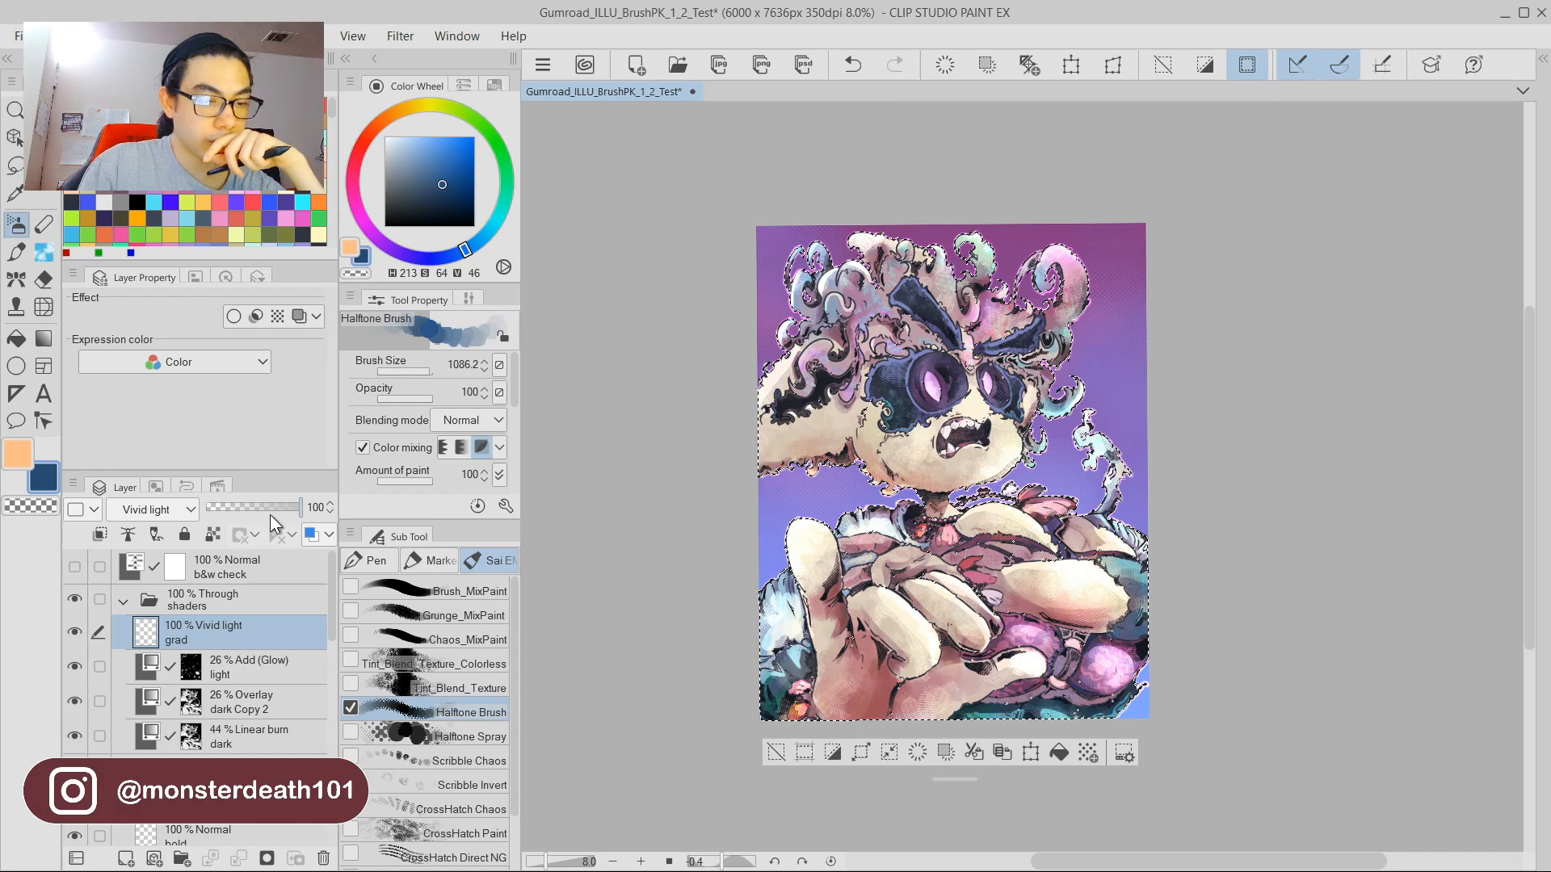
# Choose a pale yellow-orange foreground with hue 41 and a dark blue background at HSV 227, 67, 38.
pyautogui.scroll(1, 962, 464)
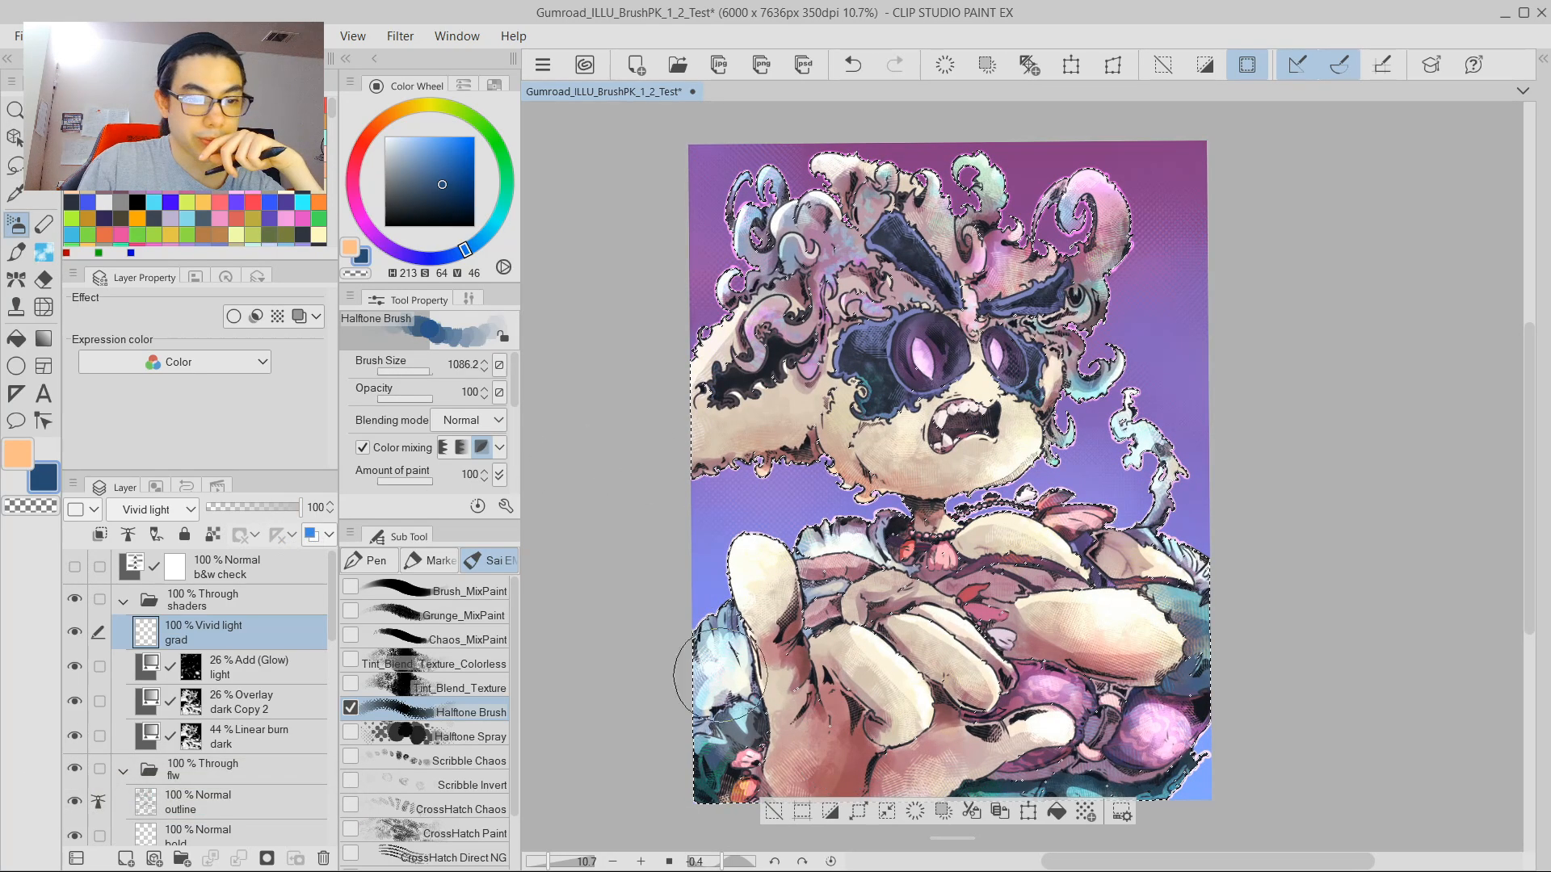
pyautogui.press('x')
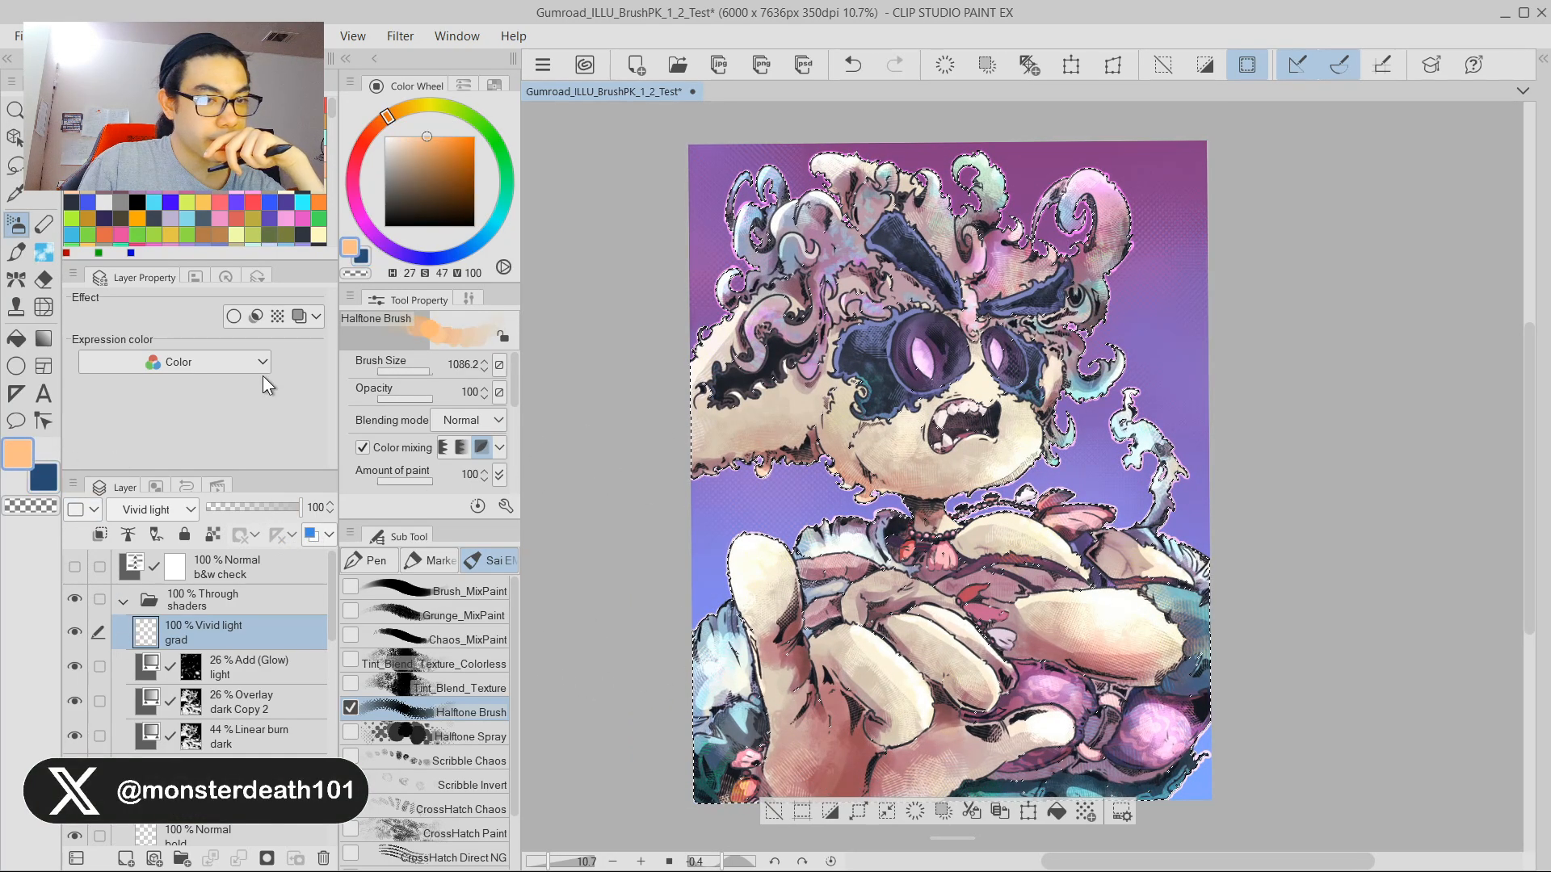
pyautogui.click(404, 109)
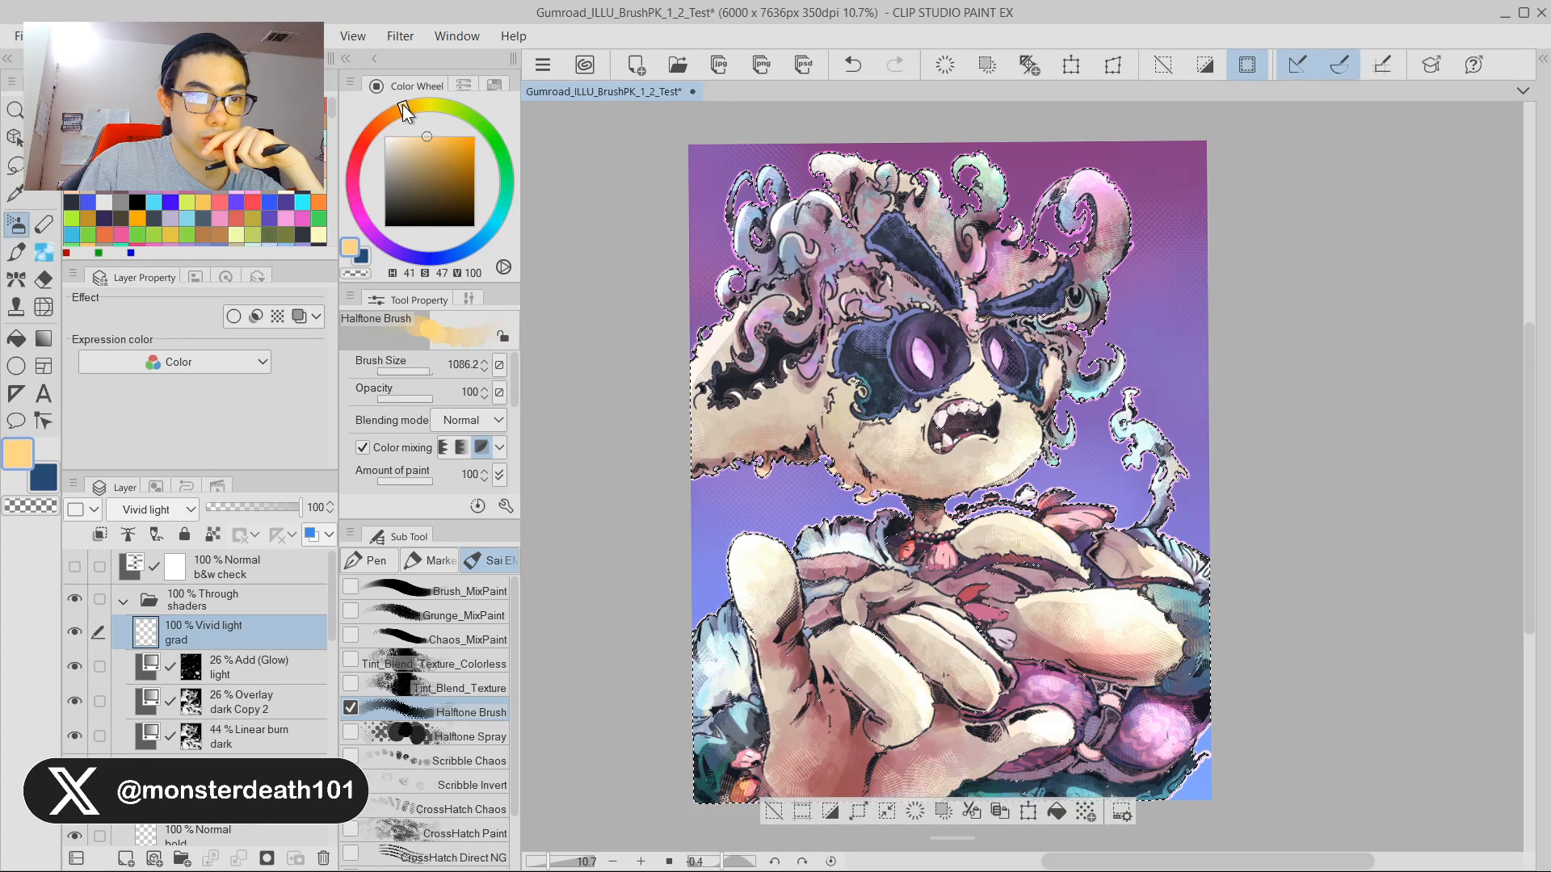
pyautogui.moveTo(427, 137); pyautogui.dragTo(417, 135)
pyautogui.click(43, 476)
pyautogui.moveTo(463, 250); pyautogui.dragTo(447, 256)
pyautogui.moveTo(454, 179); pyautogui.dragTo(447, 190)
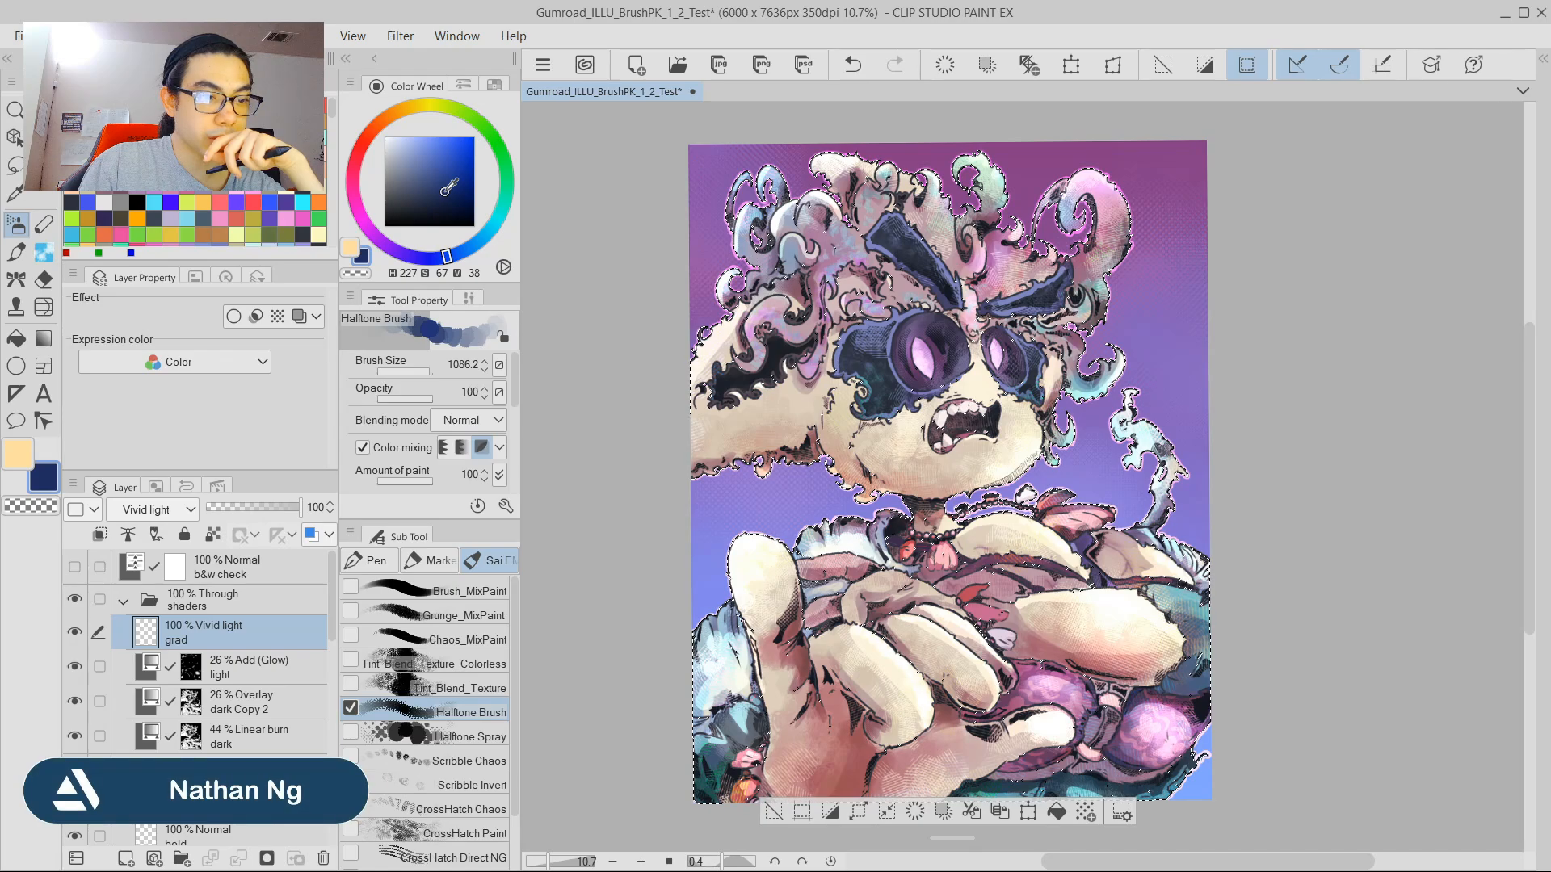
# Fill the selected creature on the grad layer with a diagonal Foreground to background gradient, pale yellow over the head to blue at the lower hand.
pyautogui.click(44, 339)
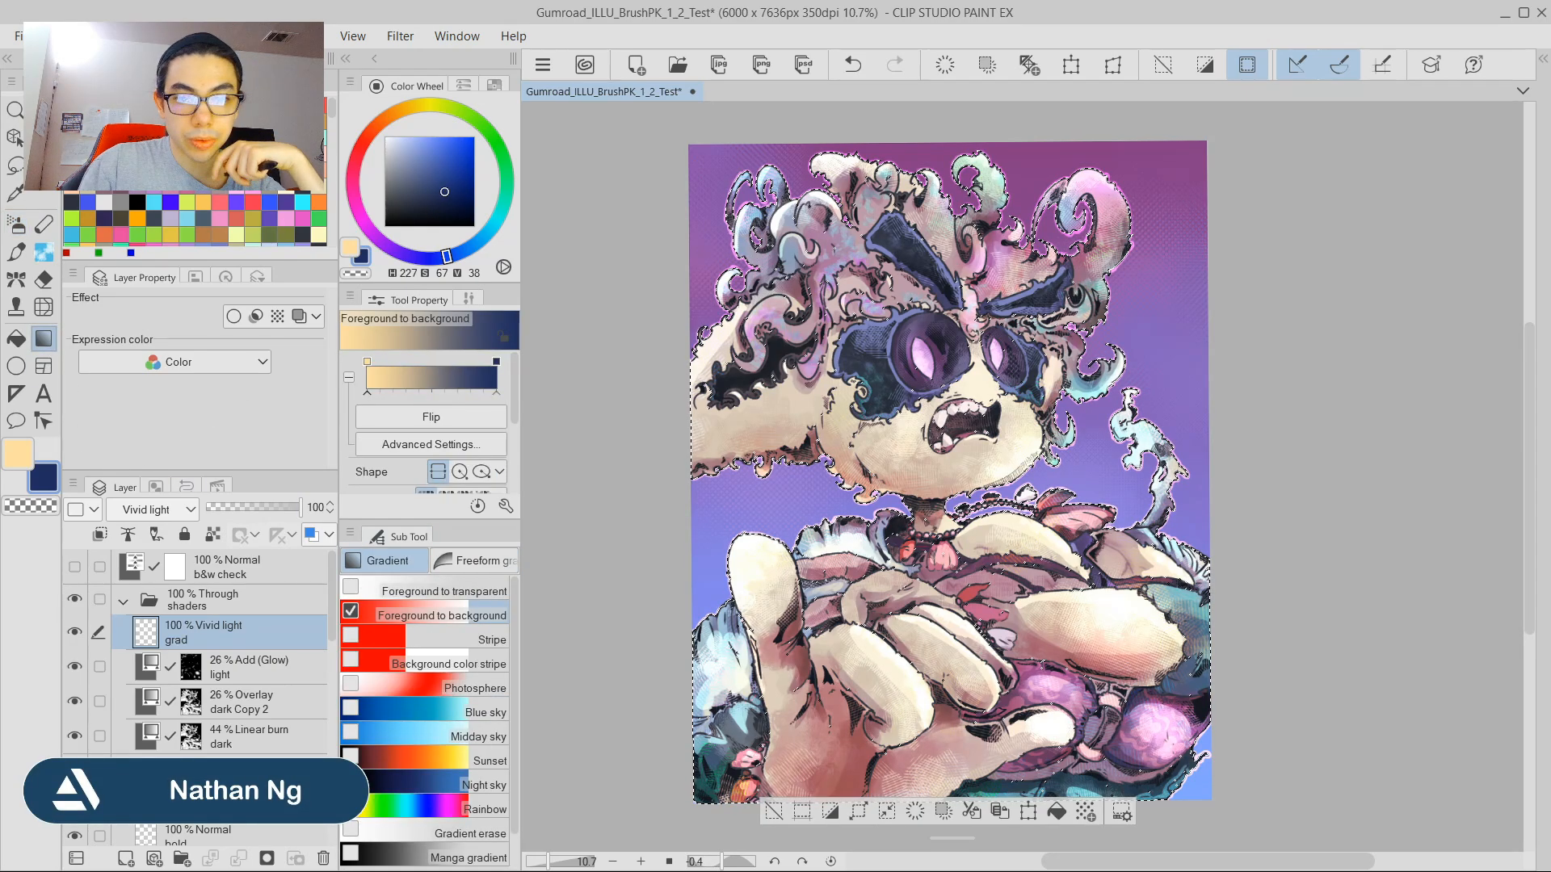
pyautogui.scroll(-3, 904, 695)
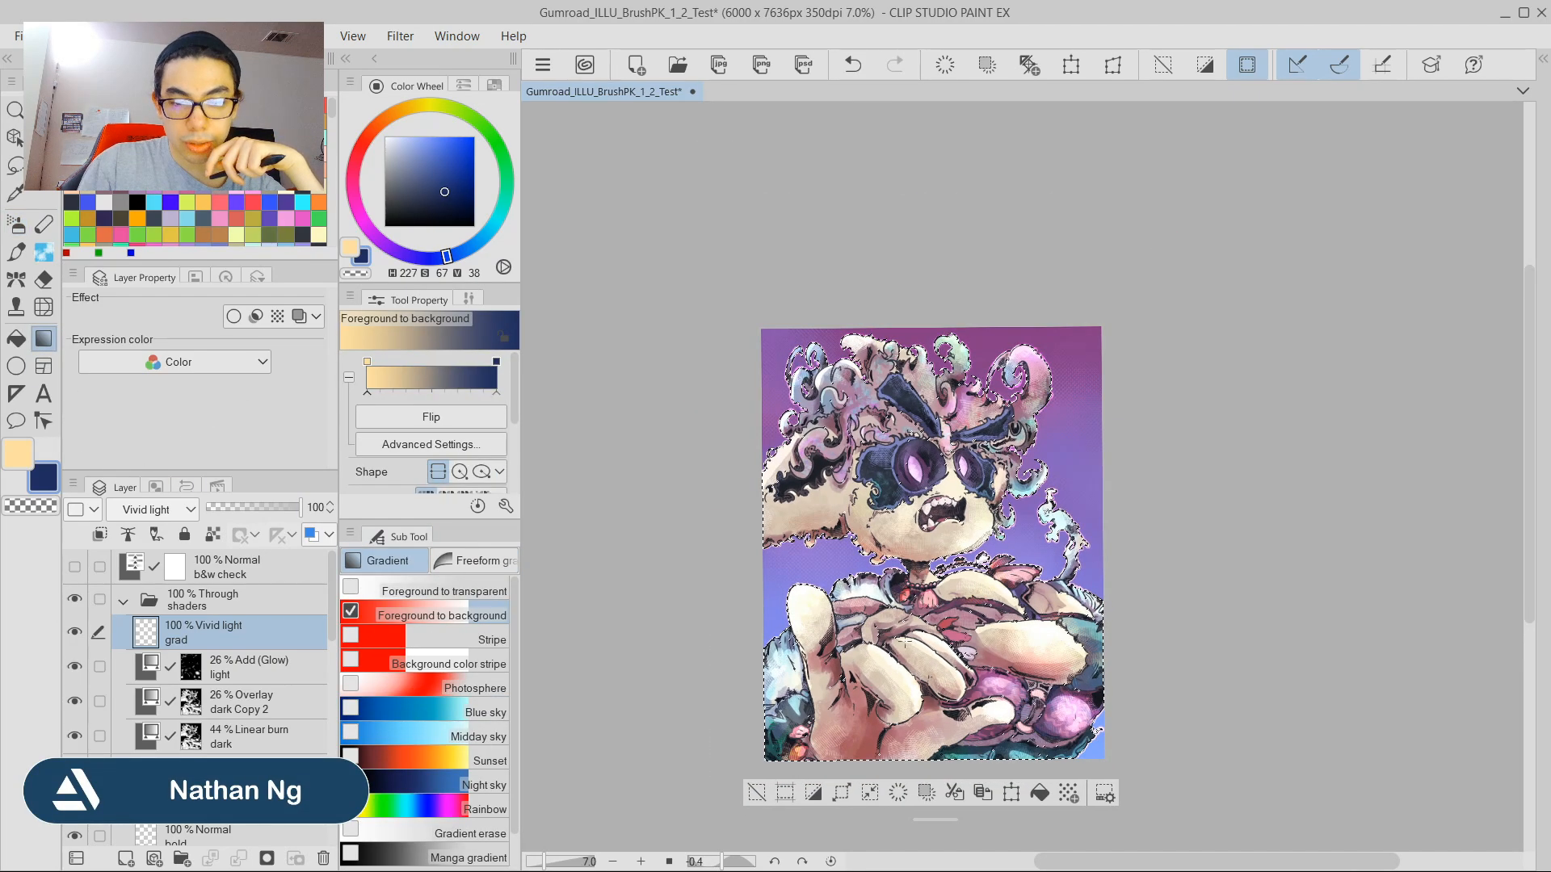
pyautogui.scroll(5, 950, 614)
pyautogui.scroll(-5, 929, 258)
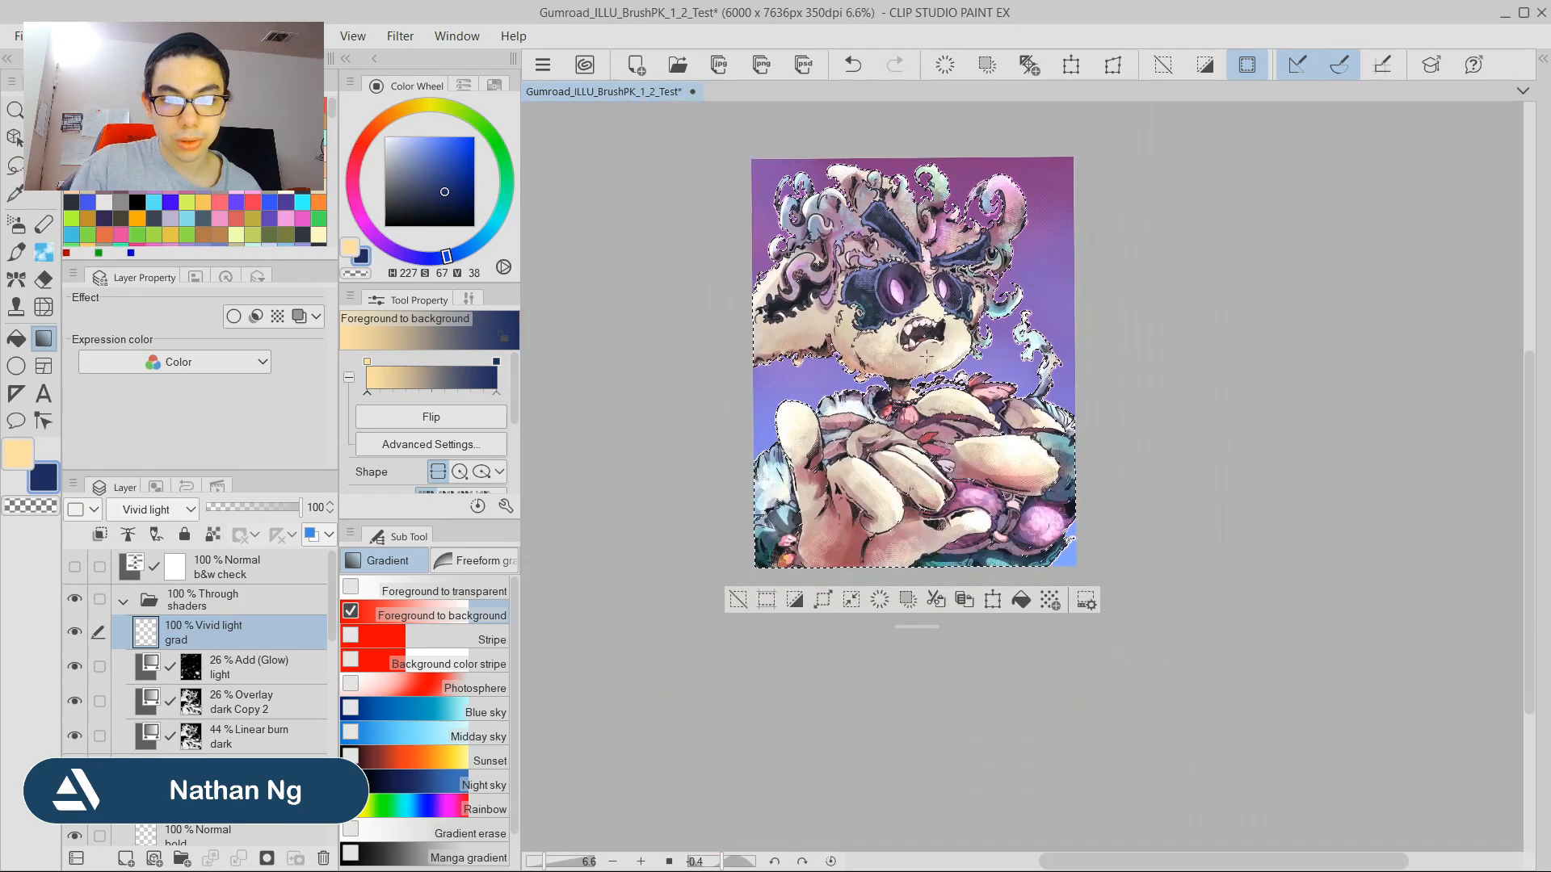
pyautogui.scroll(1, 953, 313)
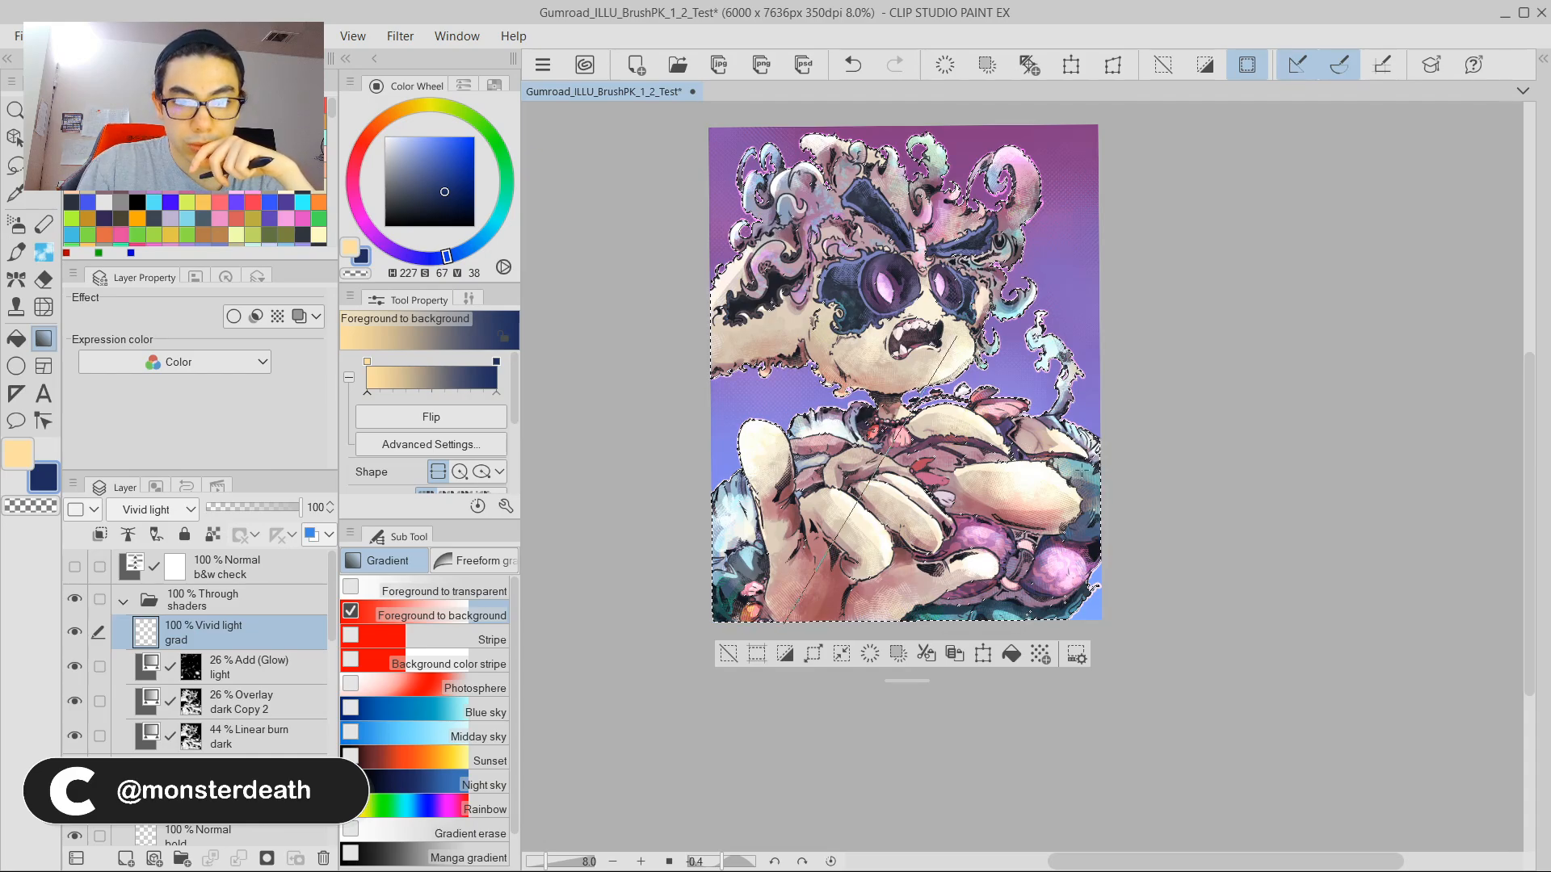
pyautogui.moveTo(957, 339); pyautogui.dragTo(956, 340)
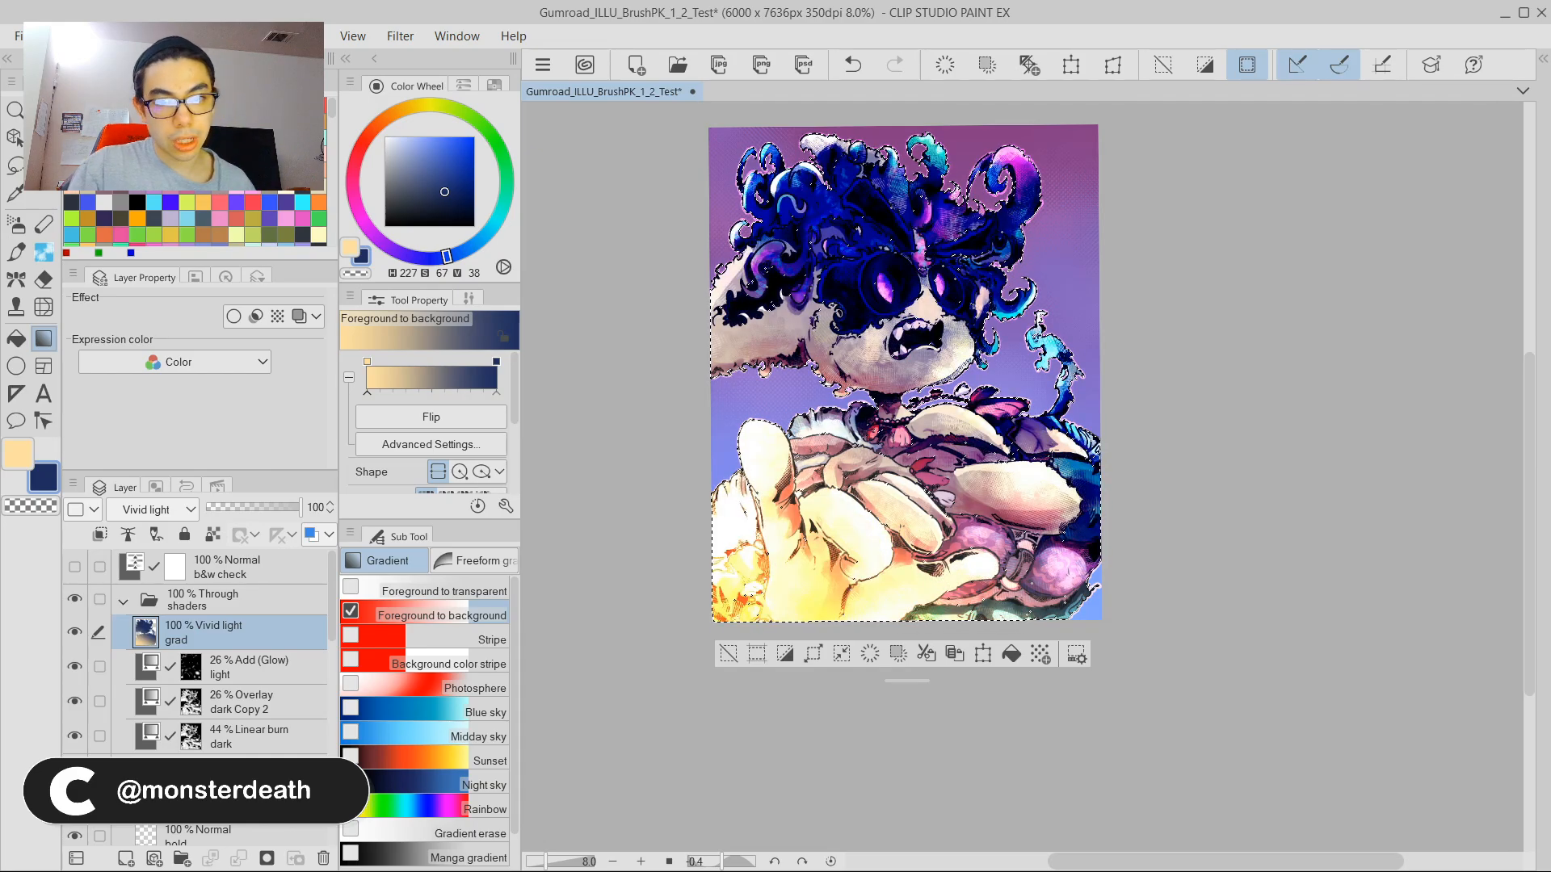
pyautogui.hotkey('ctrl', 'z')
pyautogui.moveTo(982, 367); pyautogui.dragTo(798, 619)
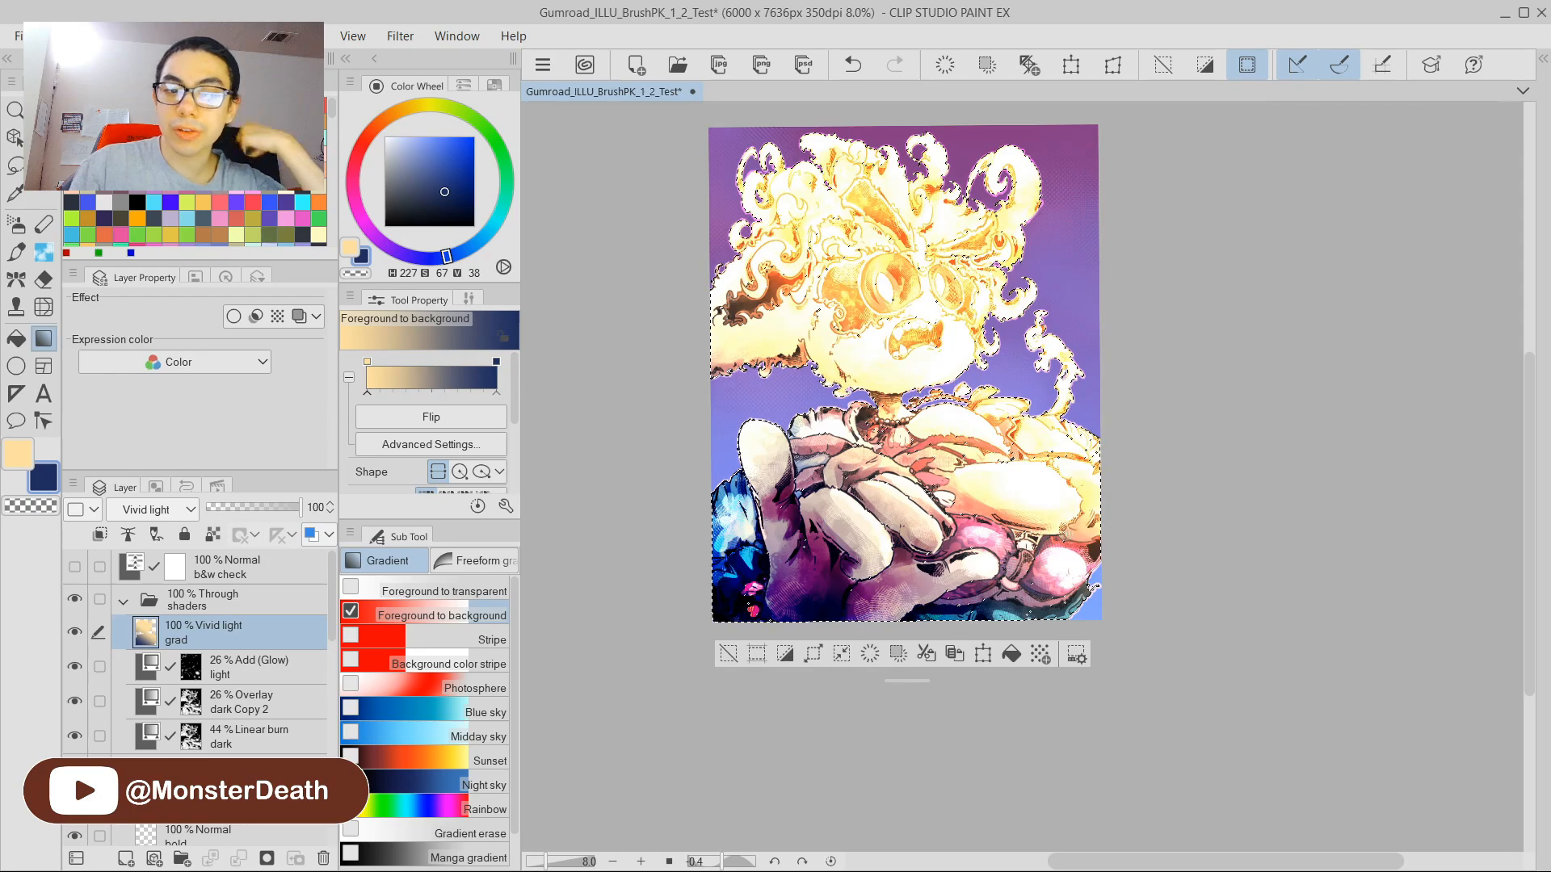
# Lower the grad layer's opacity to 14% and check the tint over the whole figure.
pyautogui.moveTo(253, 509); pyautogui.dragTo(220, 506)
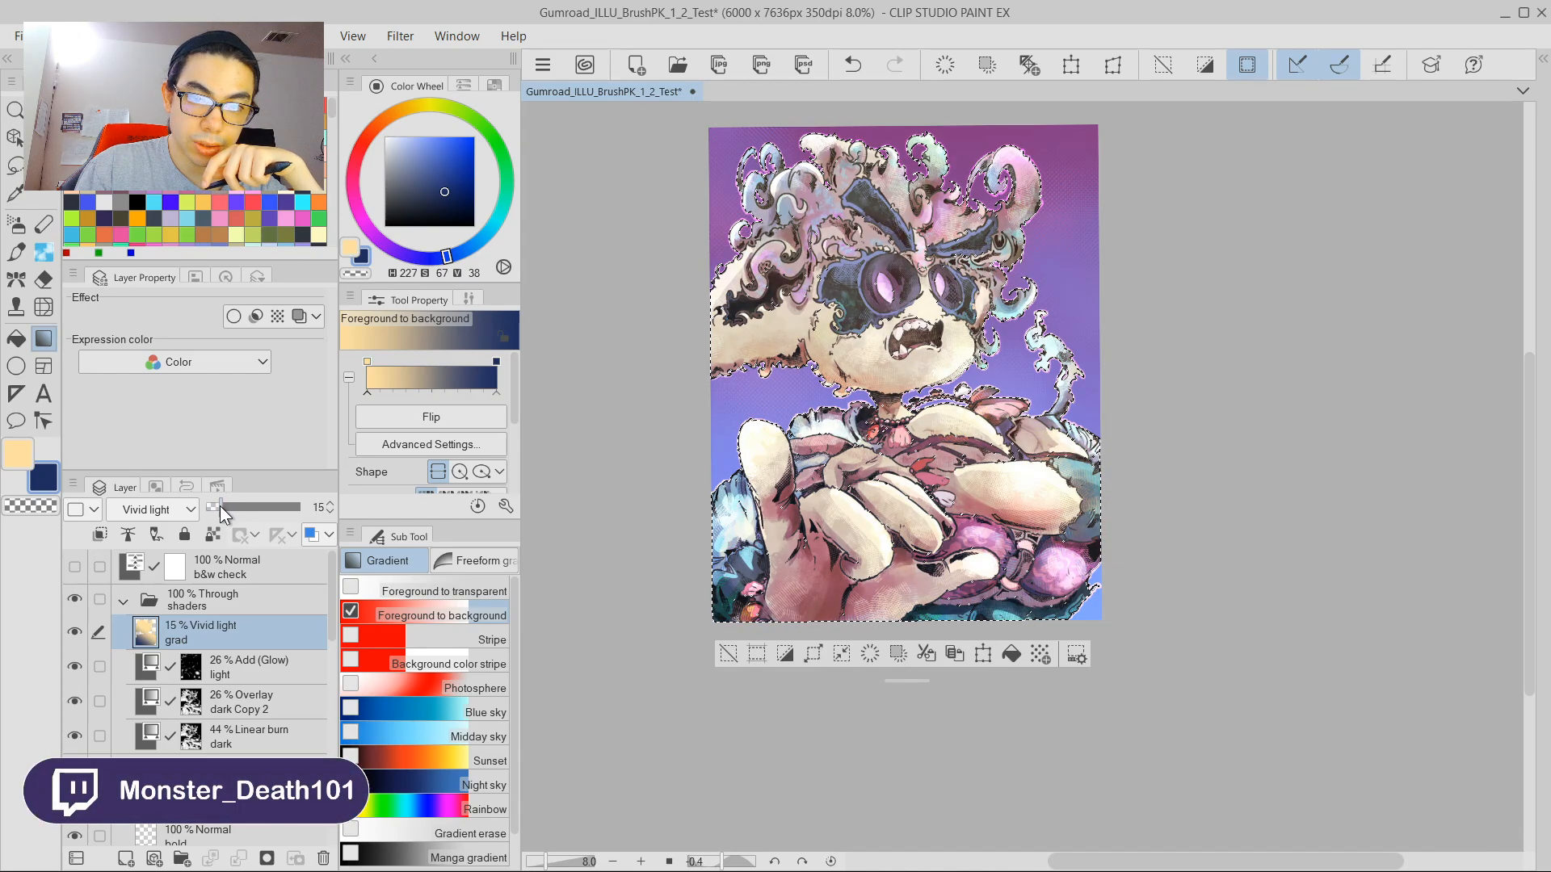
pyautogui.scroll(3, 905, 371)
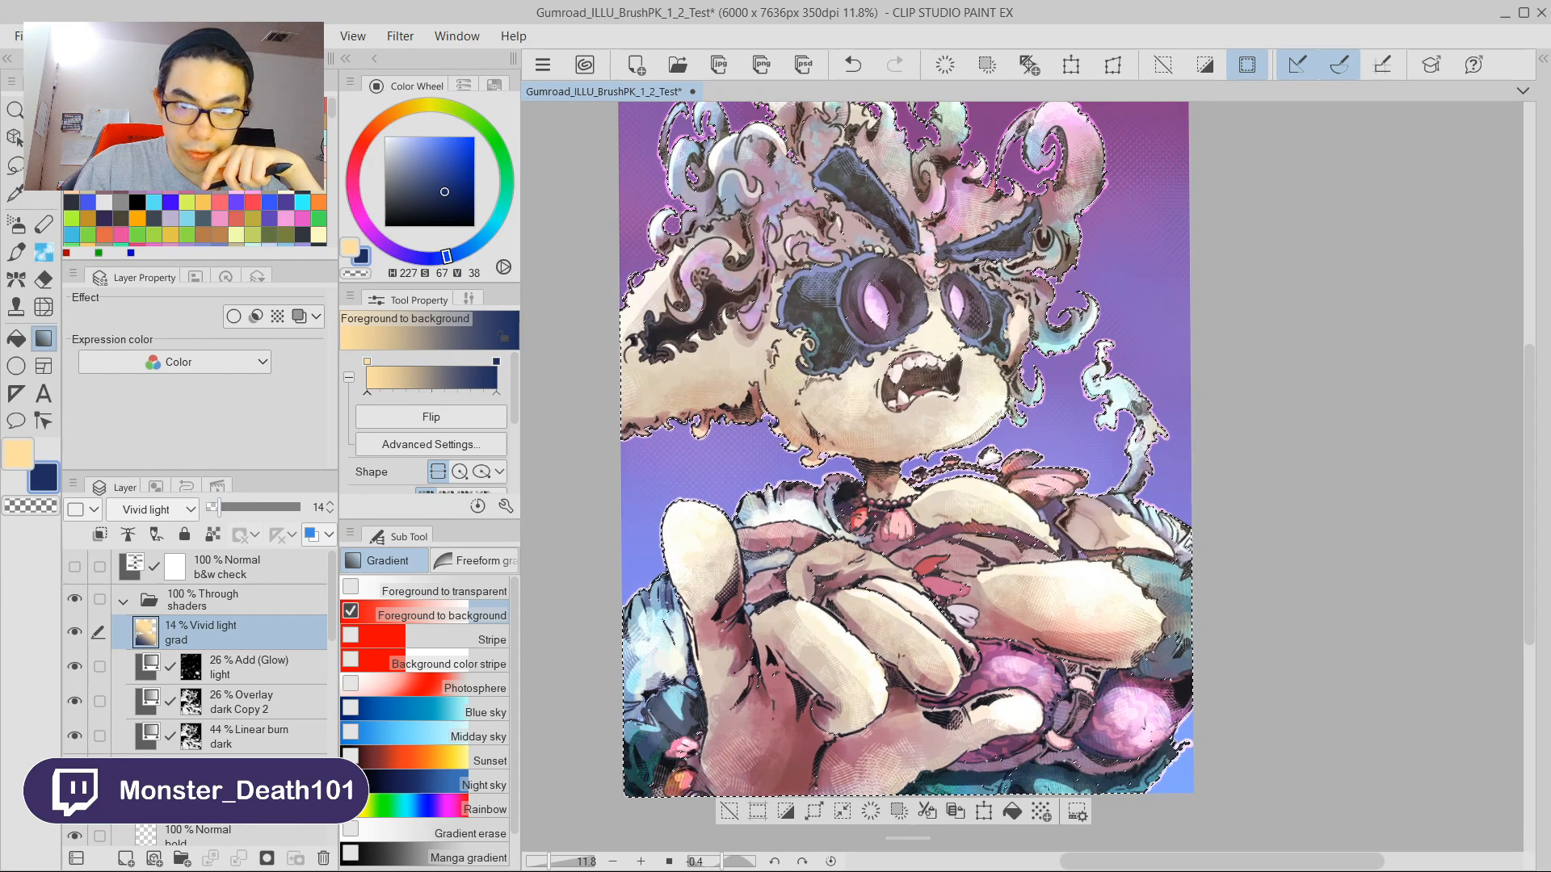
pyautogui.scroll(-2, 904, 372)
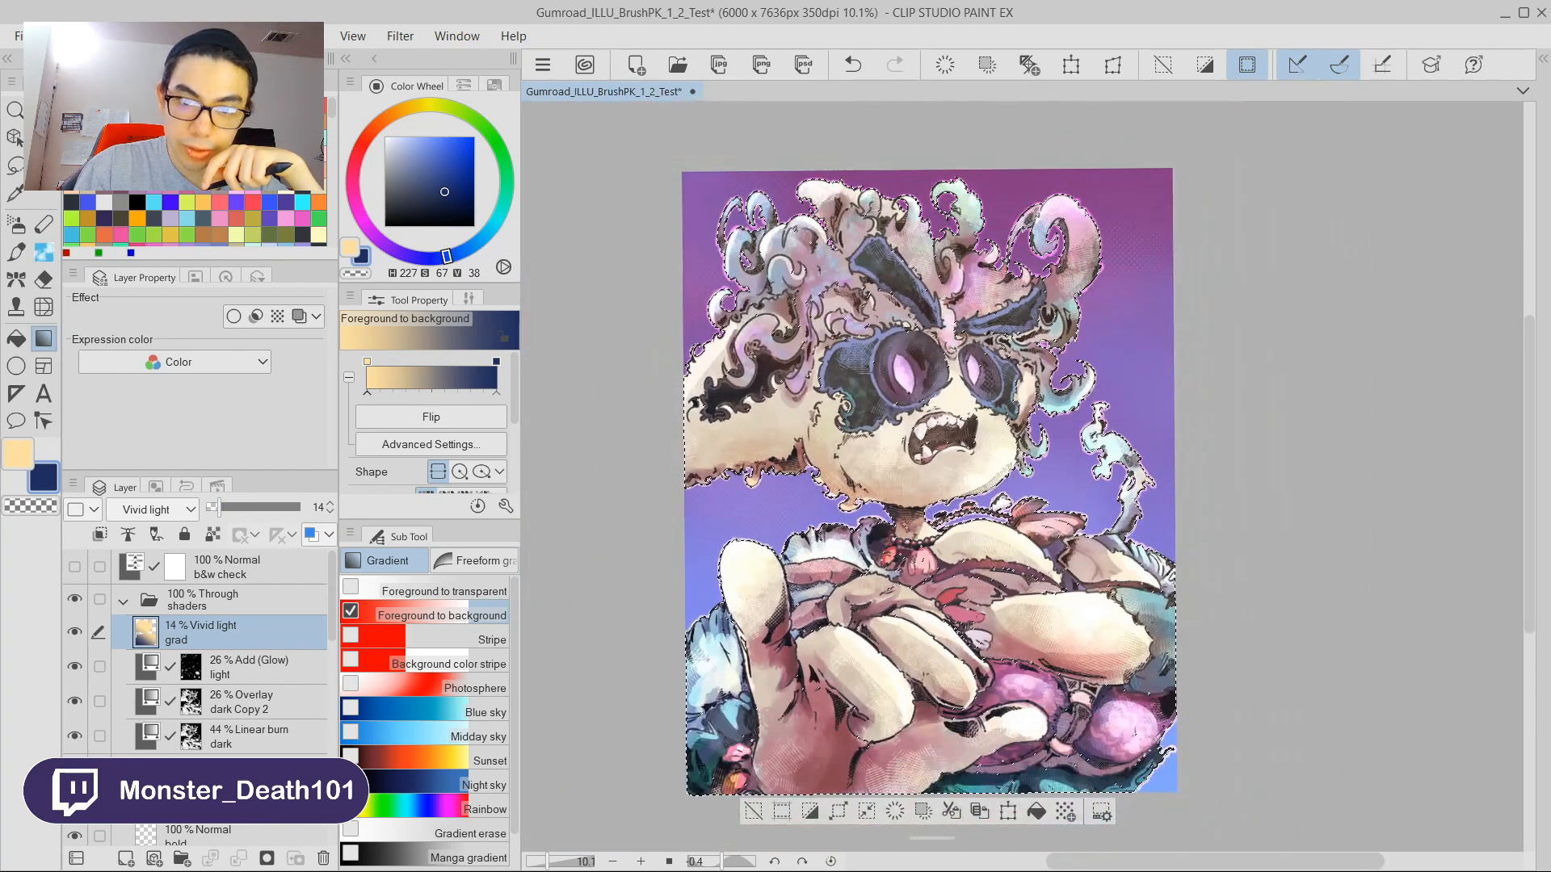
# Clear the selection, compare the picture with and without the grad layer, and review its values with the b&w check layer.
pyautogui.click(752, 811)
pyautogui.scroll(-2, 909, 628)
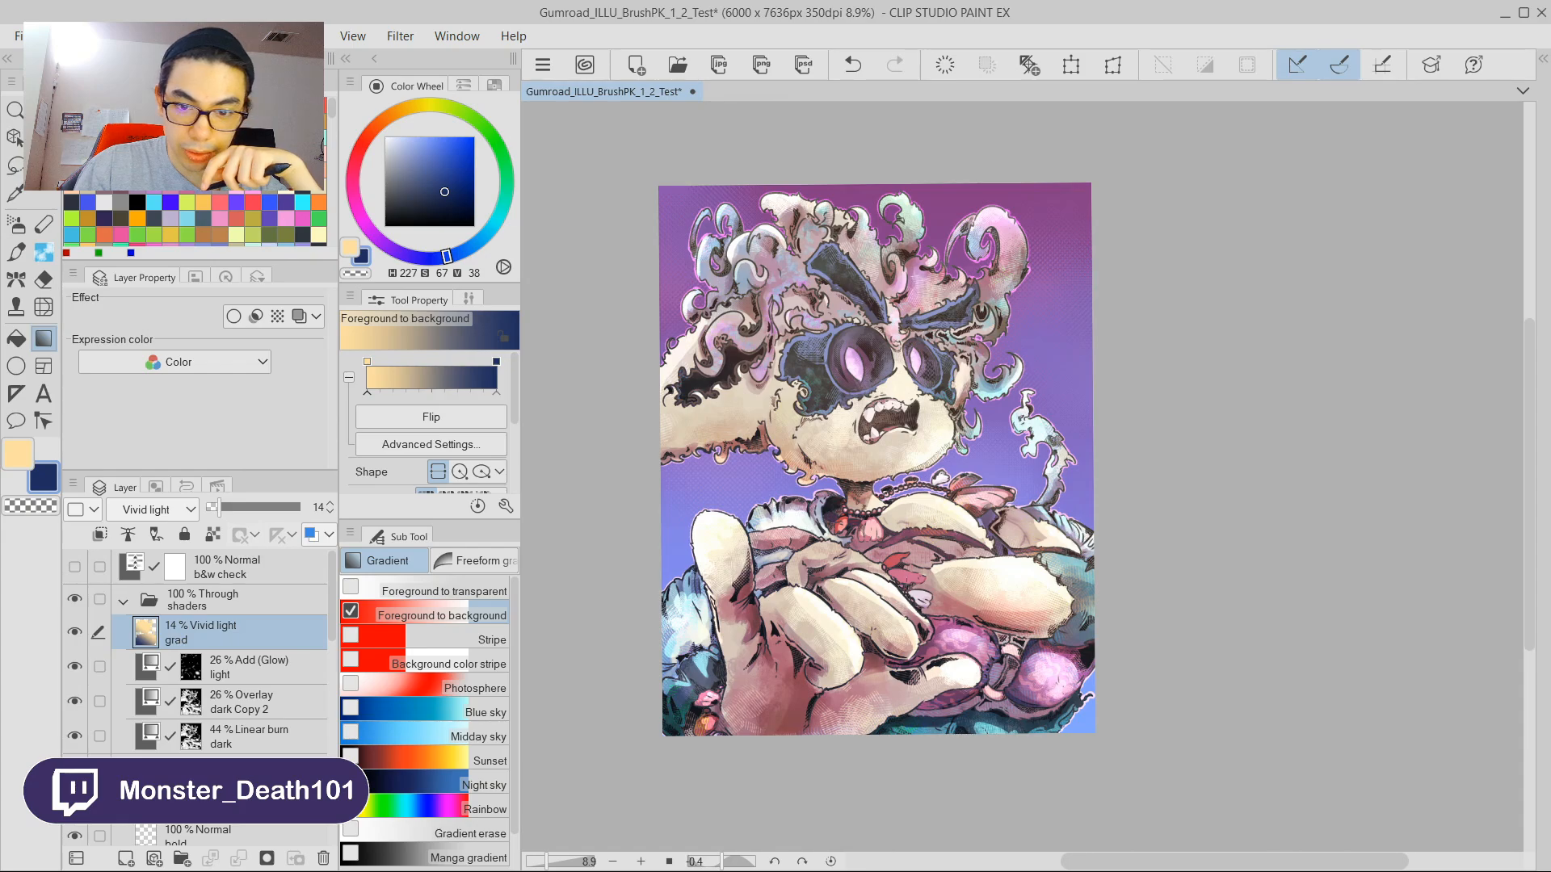
pyautogui.click(80, 632)
pyautogui.click(79, 631)
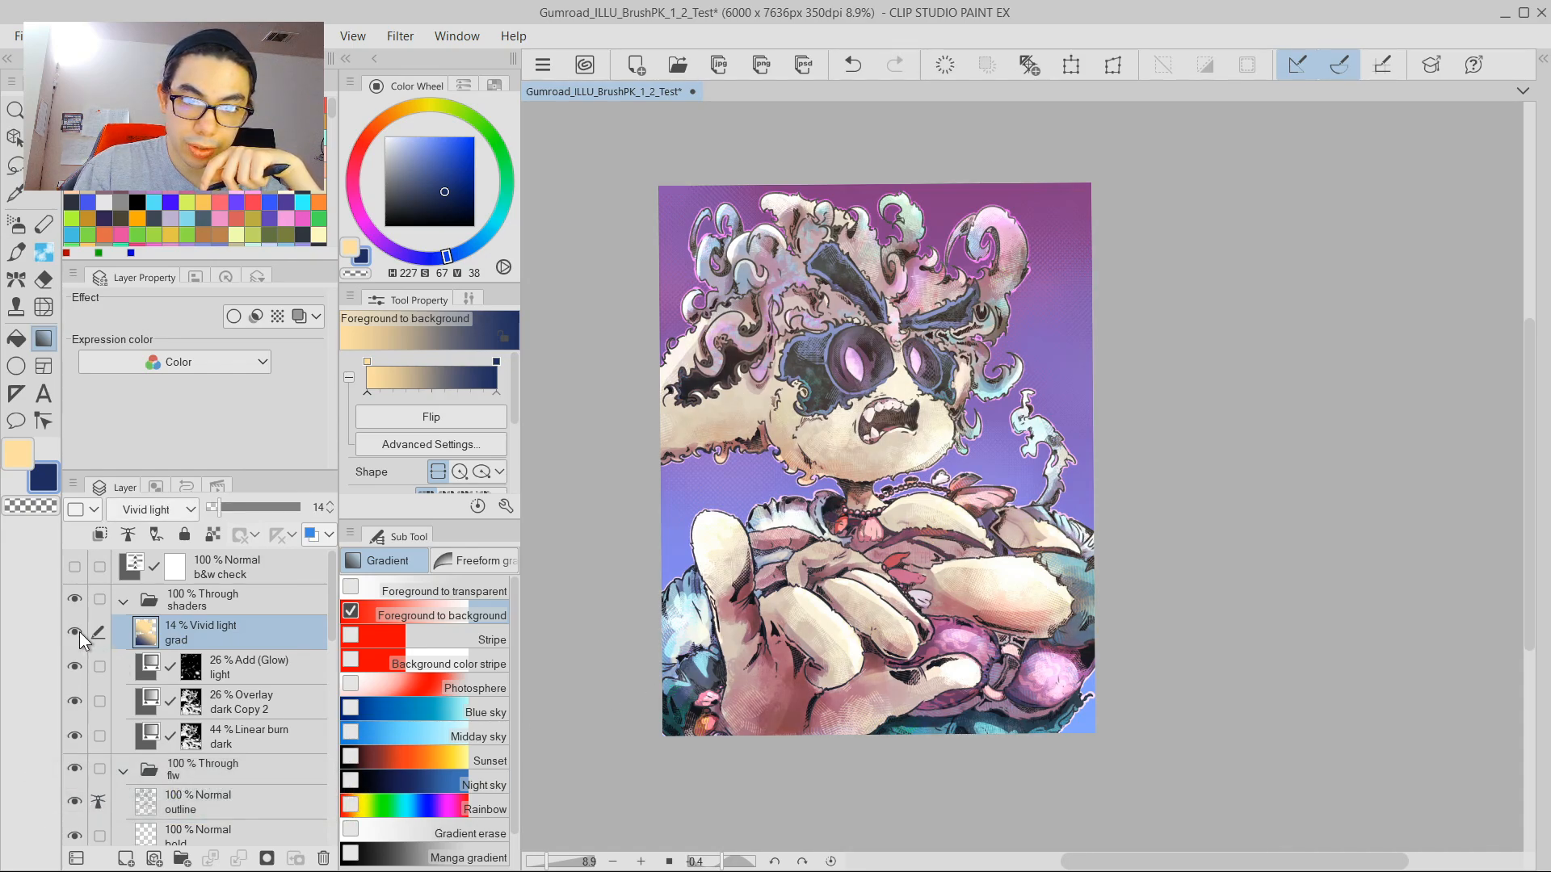
pyautogui.click(74, 567)
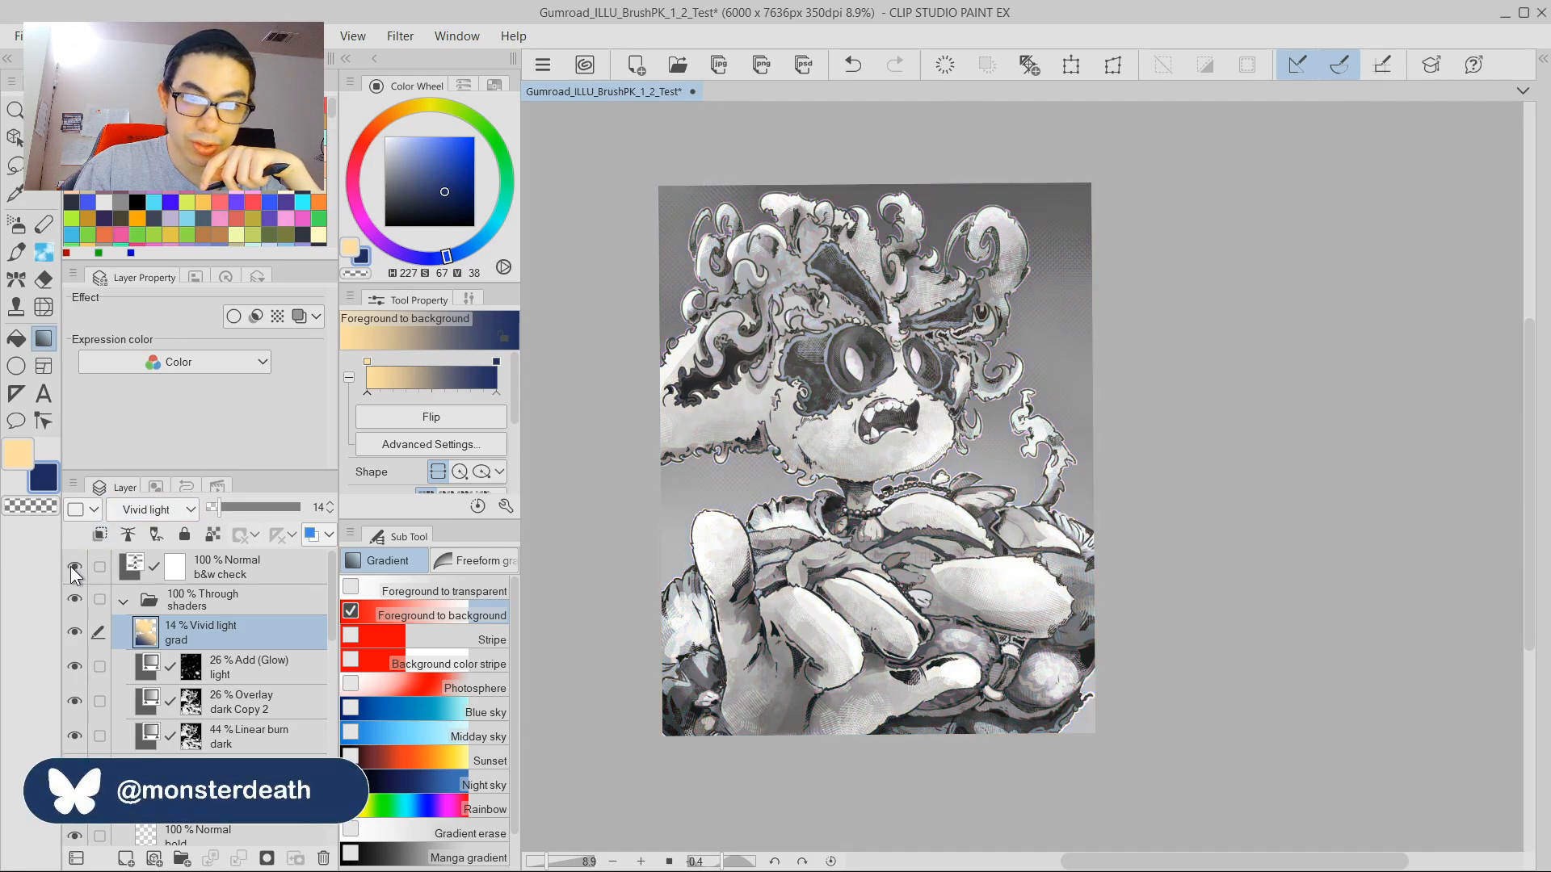
pyautogui.click(75, 569)
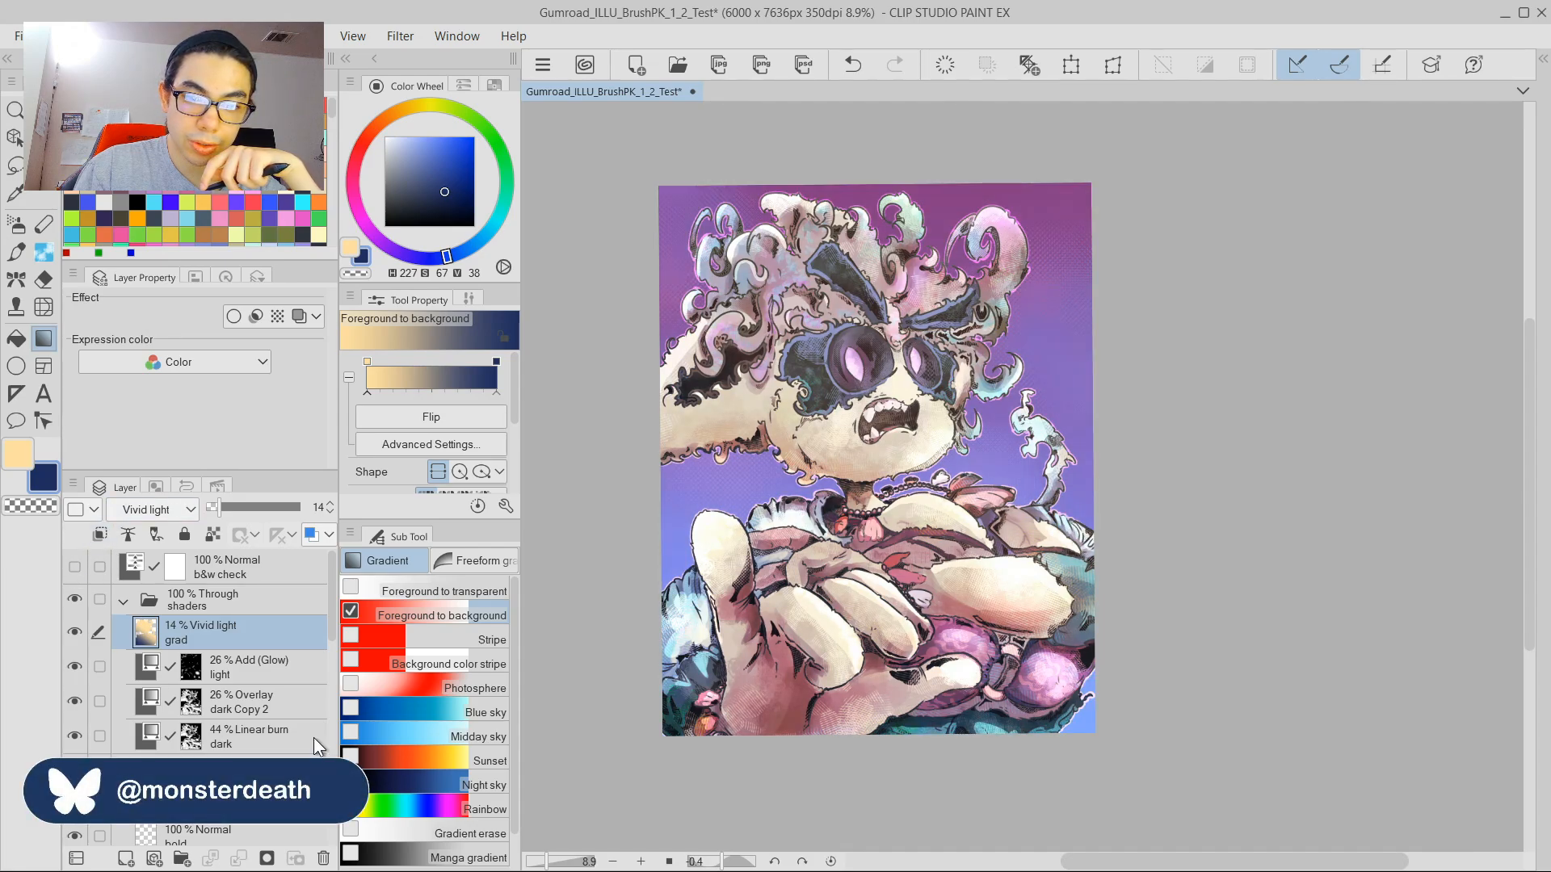
pyautogui.click(70, 632)
pyautogui.click(69, 632)
pyautogui.click(69, 631)
pyautogui.click(73, 634)
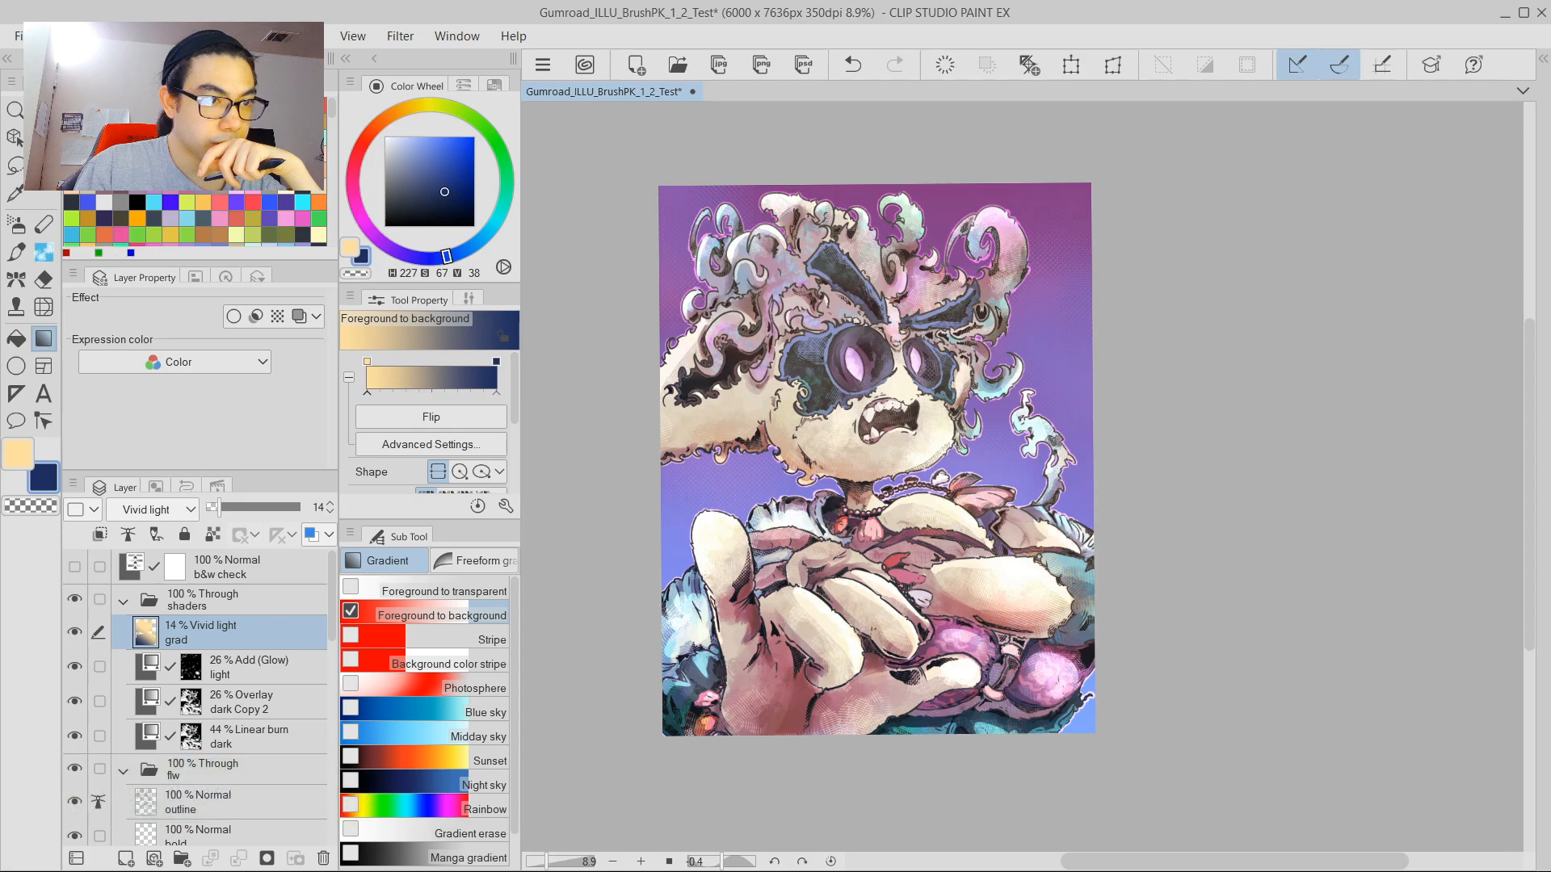
# Correct the grad layer's colours with Hue/Saturation/Luminosity set to hue -36, saturation 16 and luminosity -9.
pyautogui.click(62, 36)
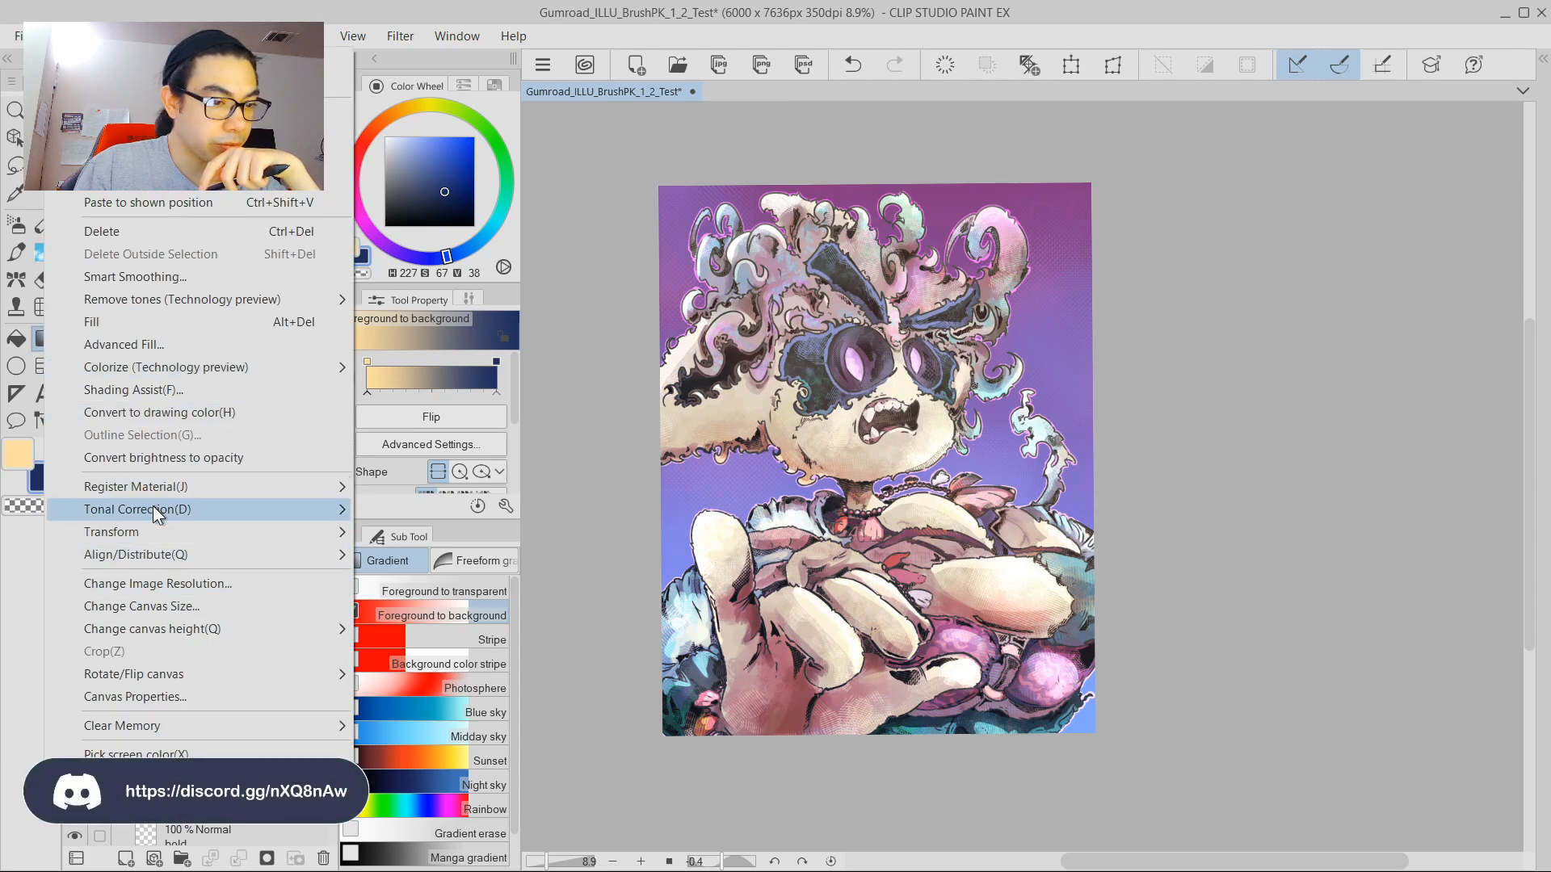
pyautogui.moveTo(153, 507)
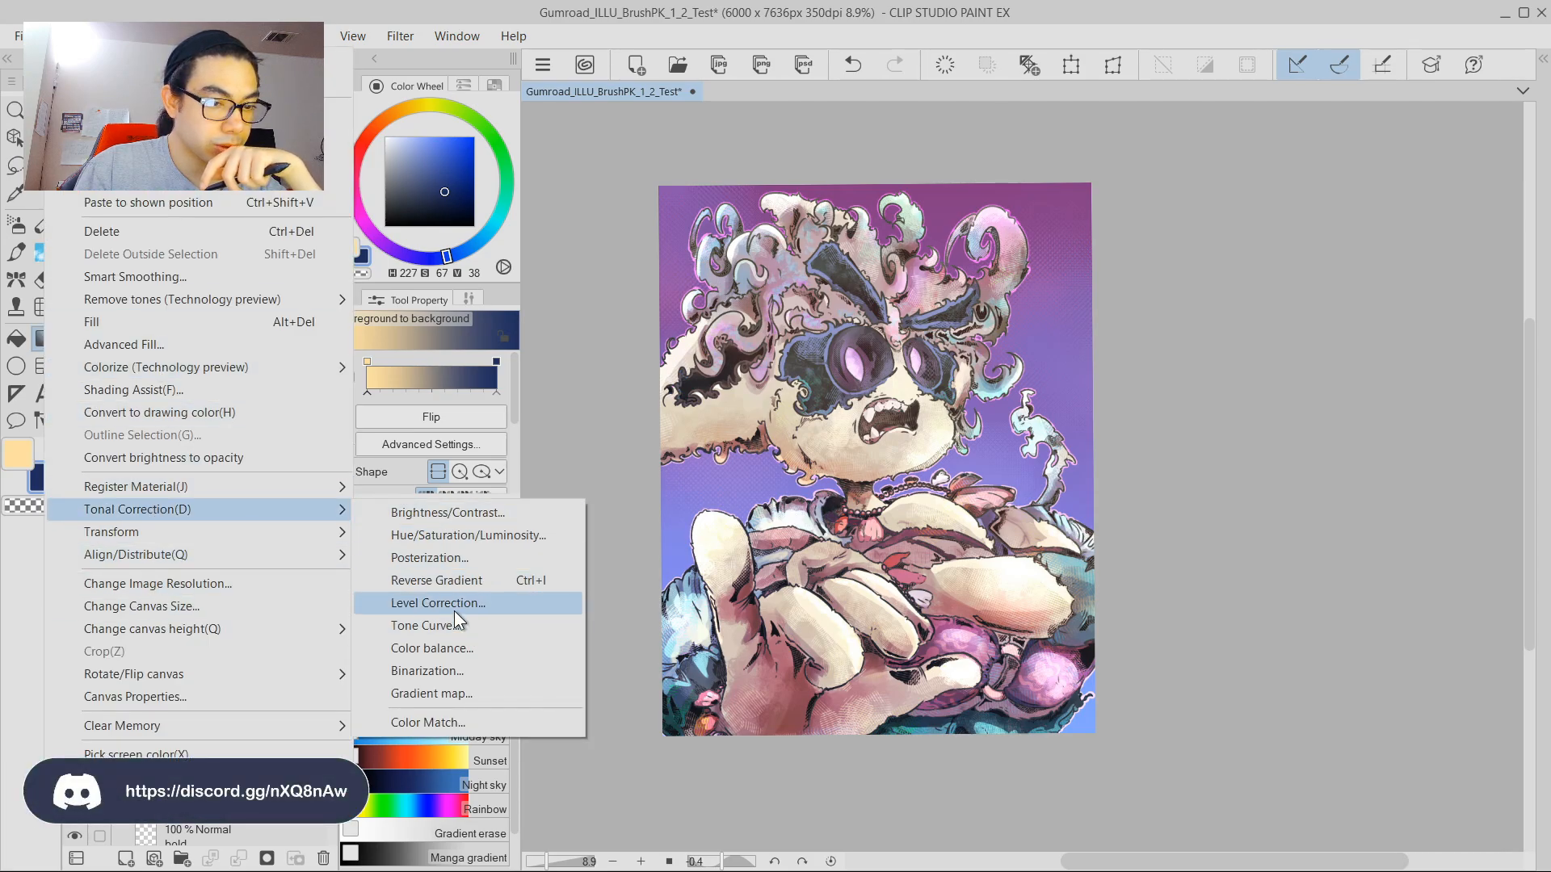
pyautogui.click(468, 536)
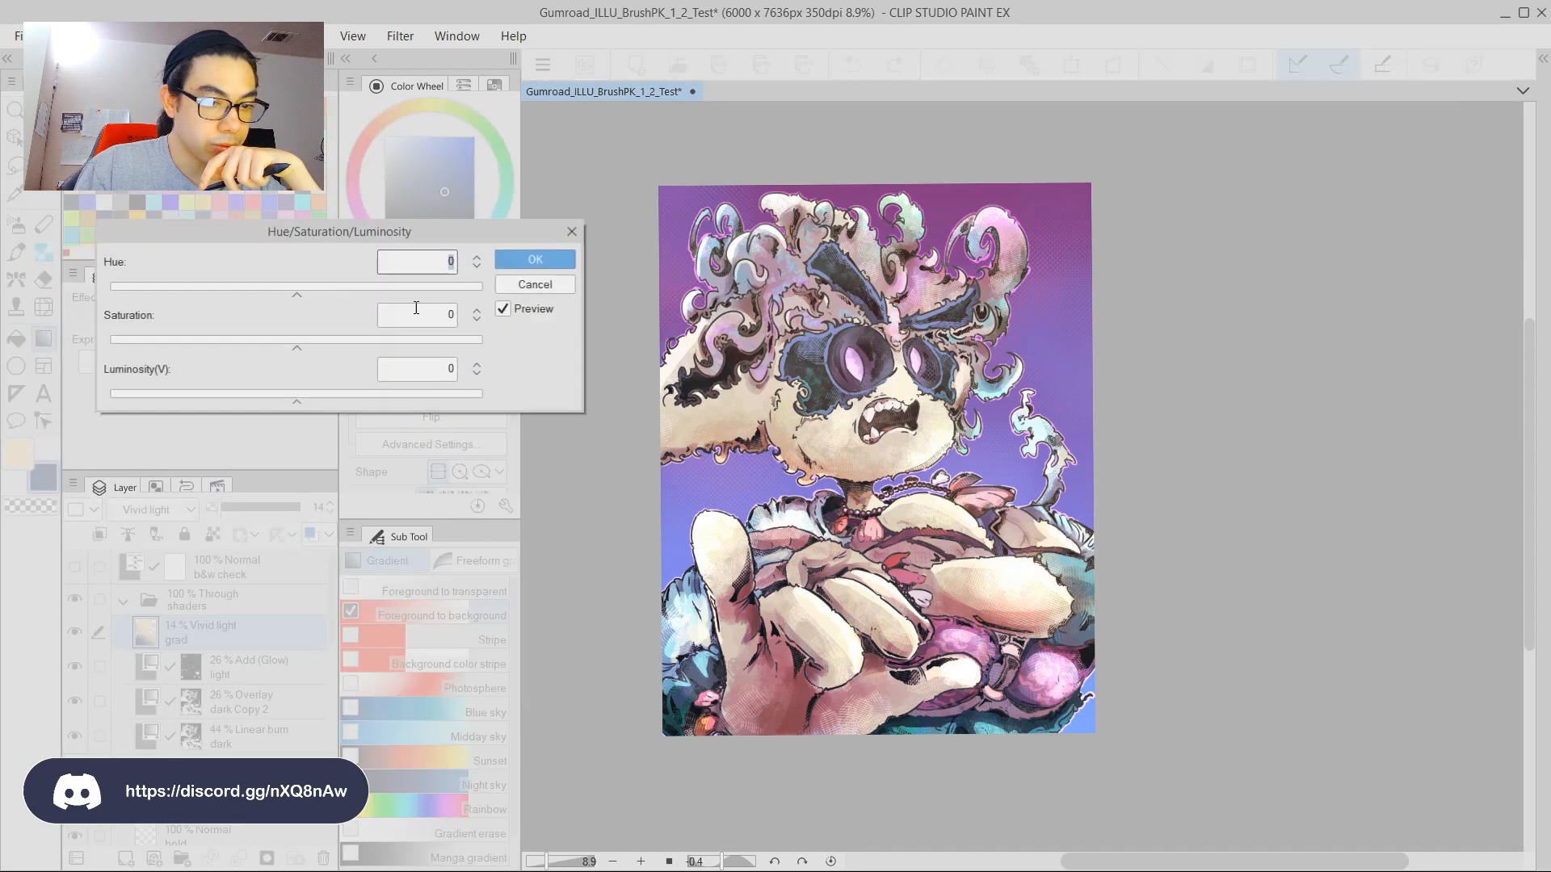
pyautogui.moveTo(298, 294); pyautogui.dragTo(255, 292)
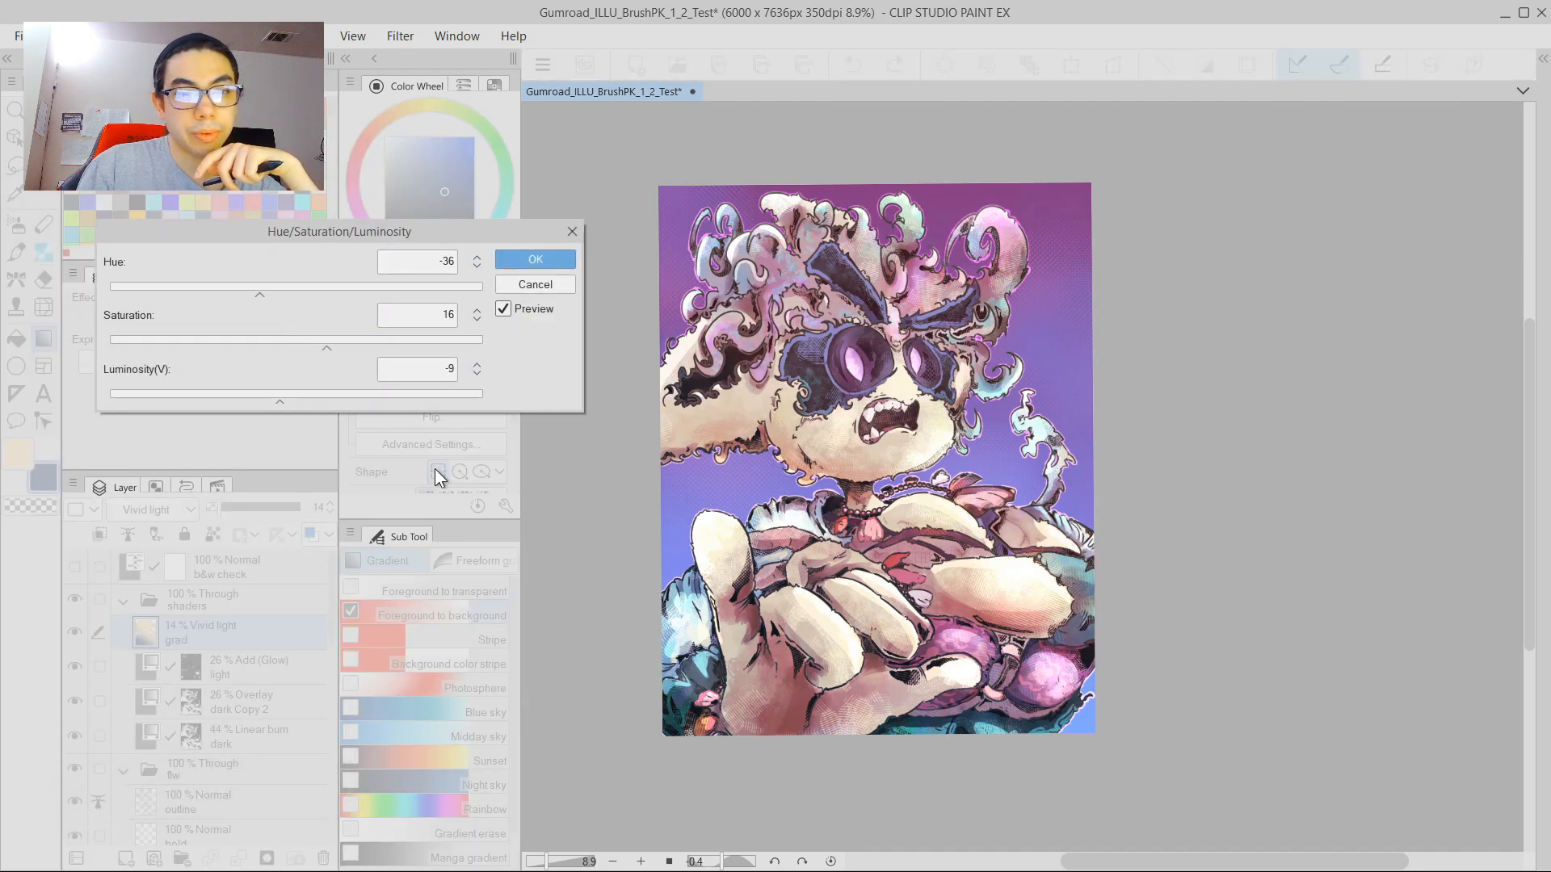
pyautogui.click(542, 252)
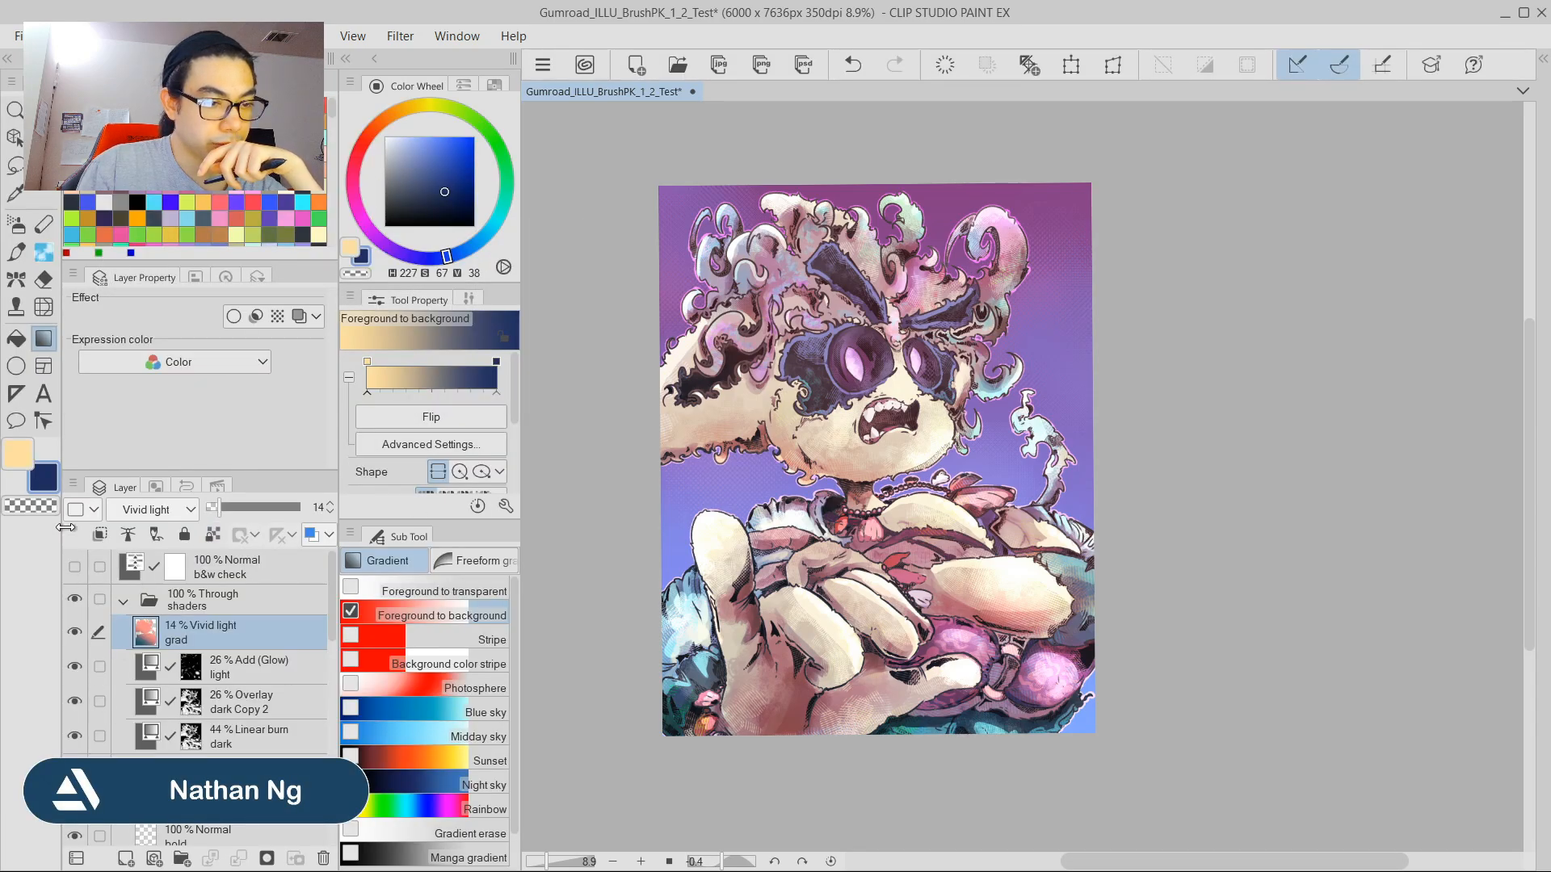
# Show the b&w check layer and compare the values with the recoloured grad layer on and off, restoring colour after.
pyautogui.click(75, 564)
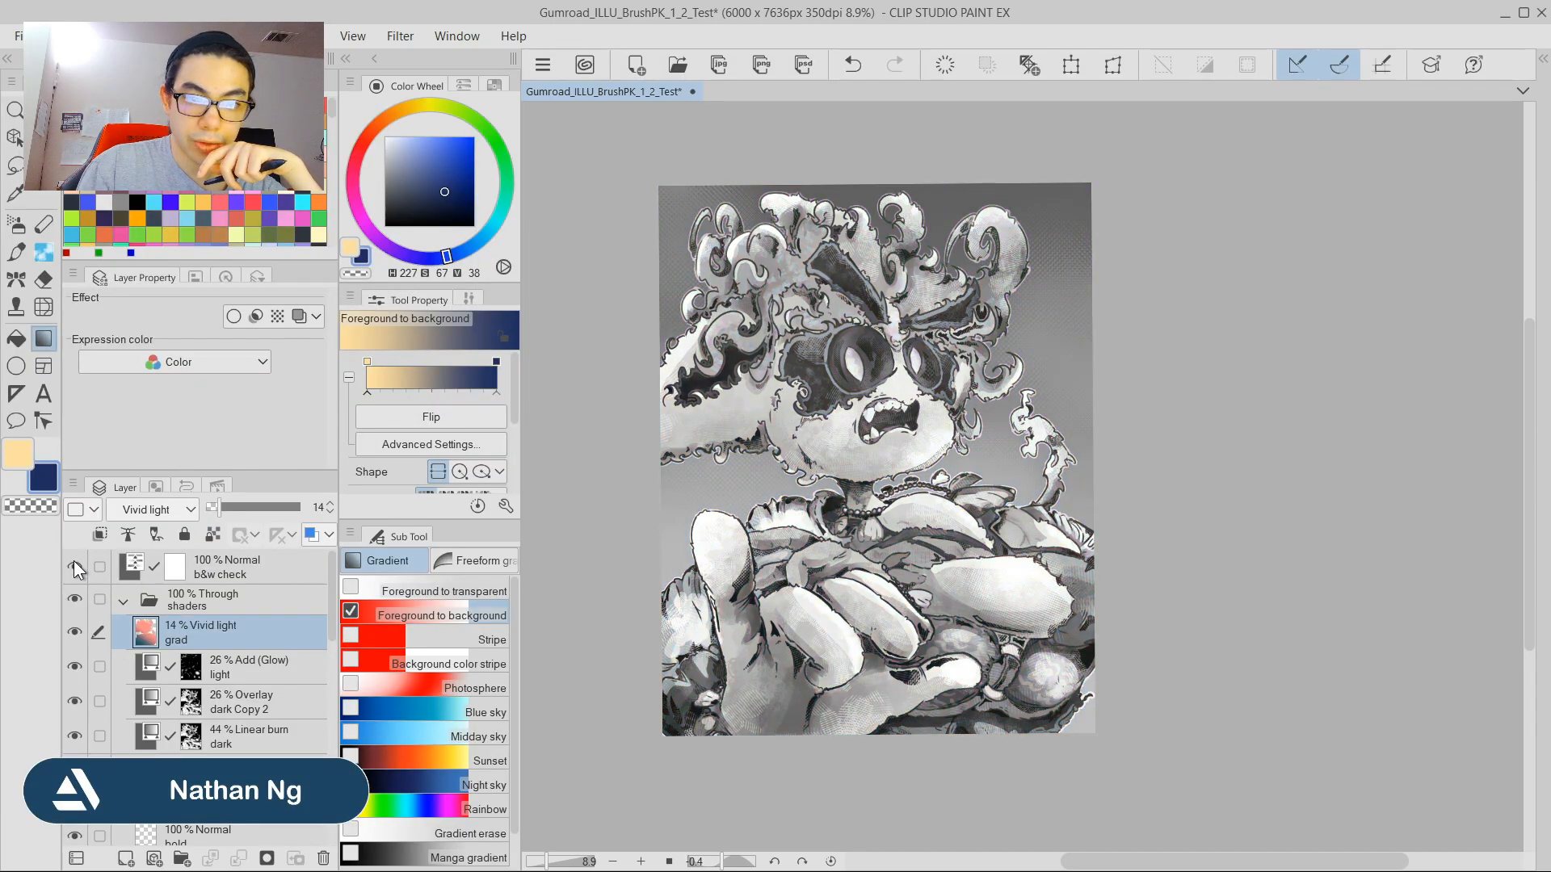
pyautogui.click(74, 631)
pyautogui.click(74, 632)
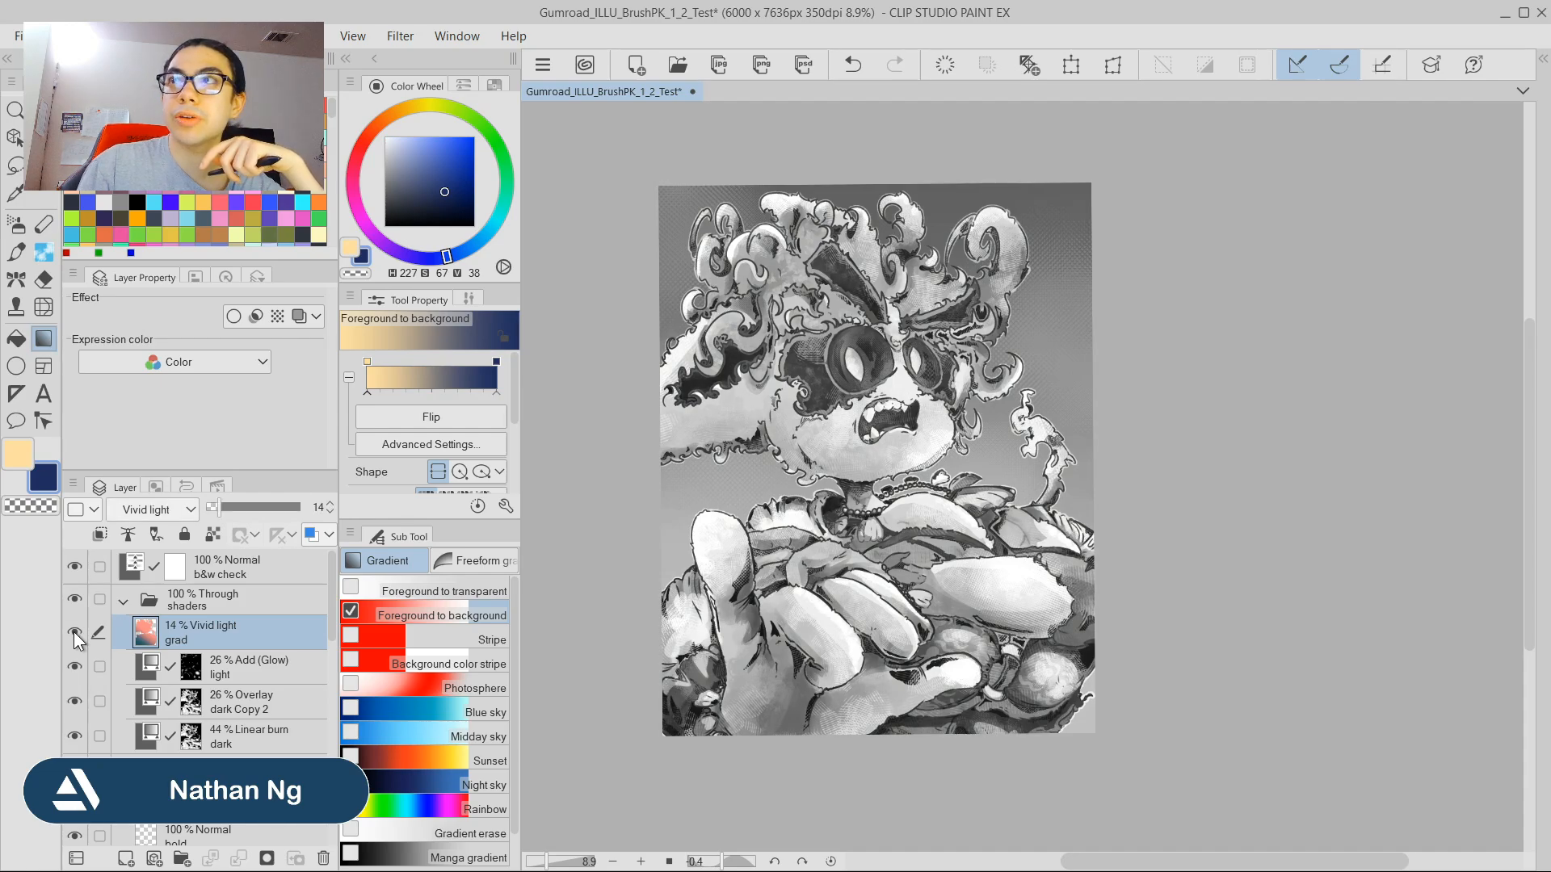
pyautogui.click(75, 632)
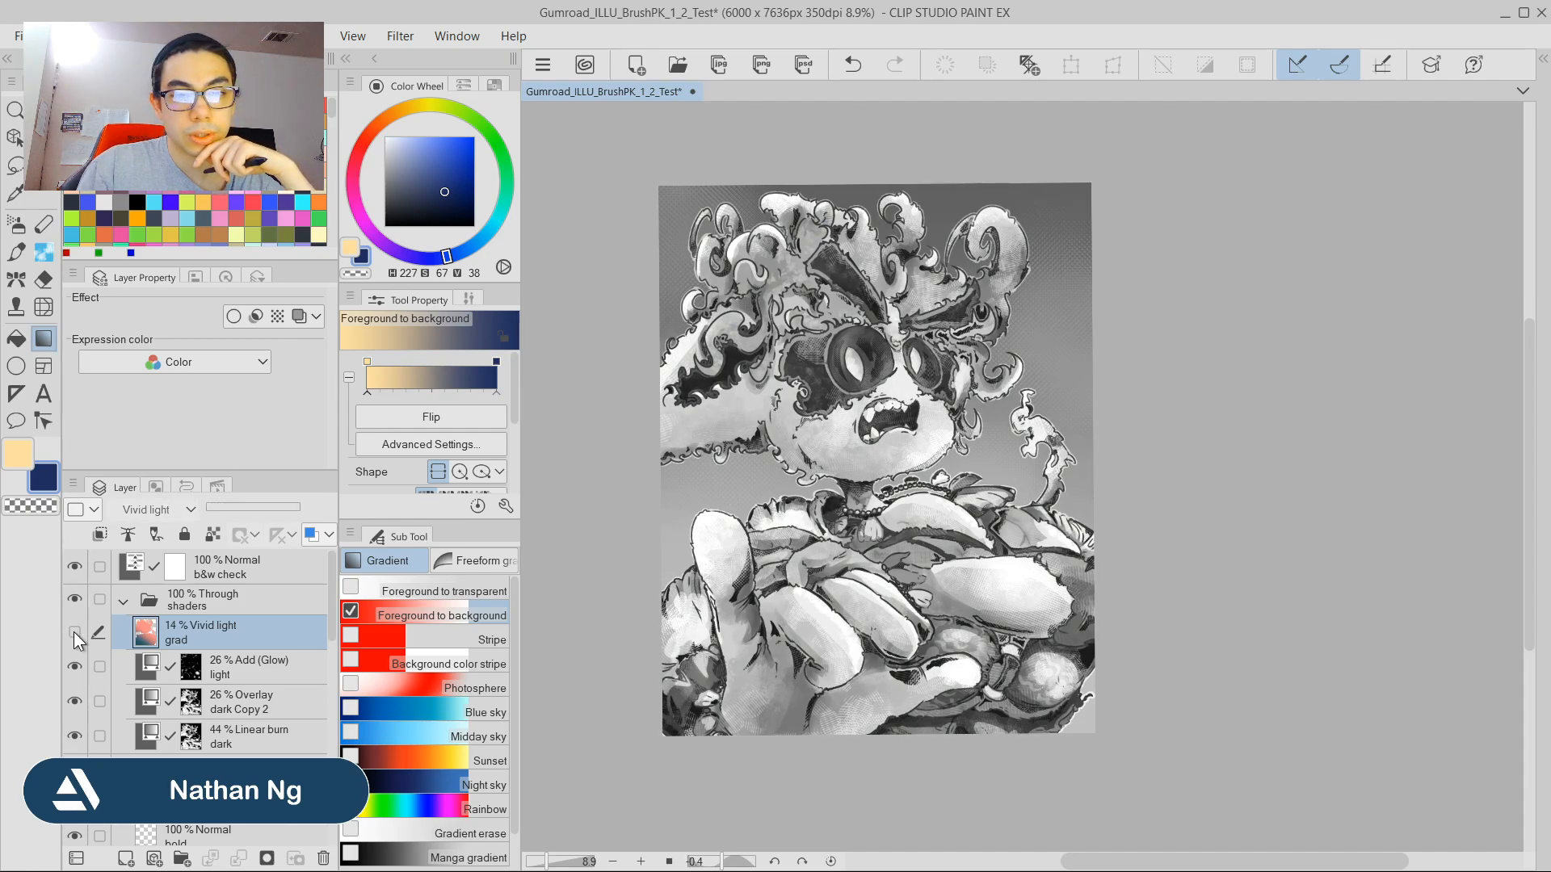
pyautogui.click(74, 632)
pyautogui.click(74, 631)
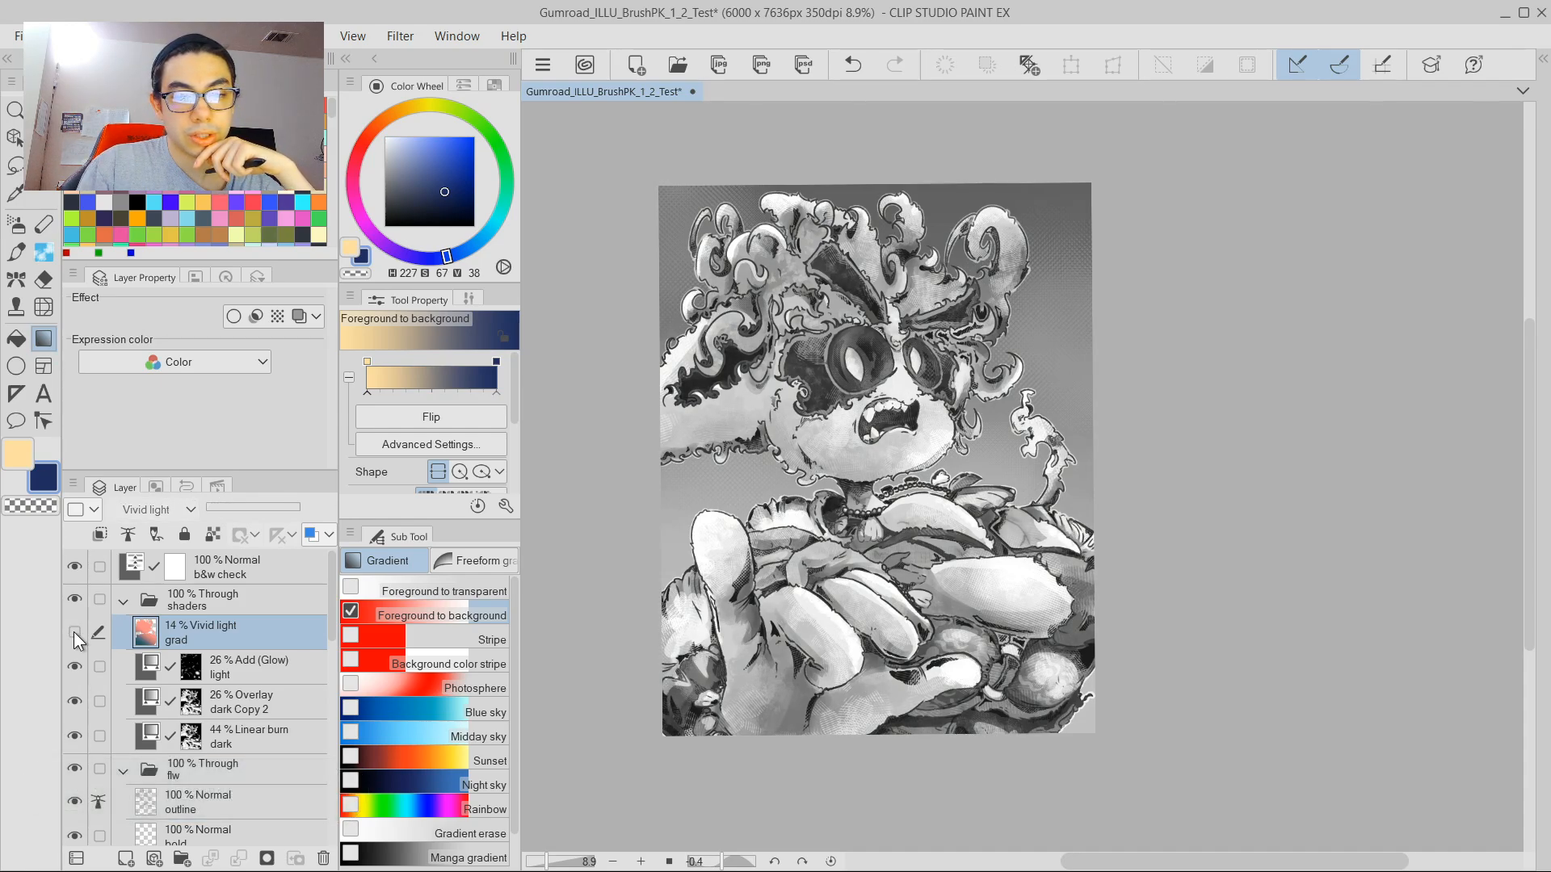
pyautogui.click(75, 631)
pyautogui.click(75, 632)
pyautogui.click(75, 632)
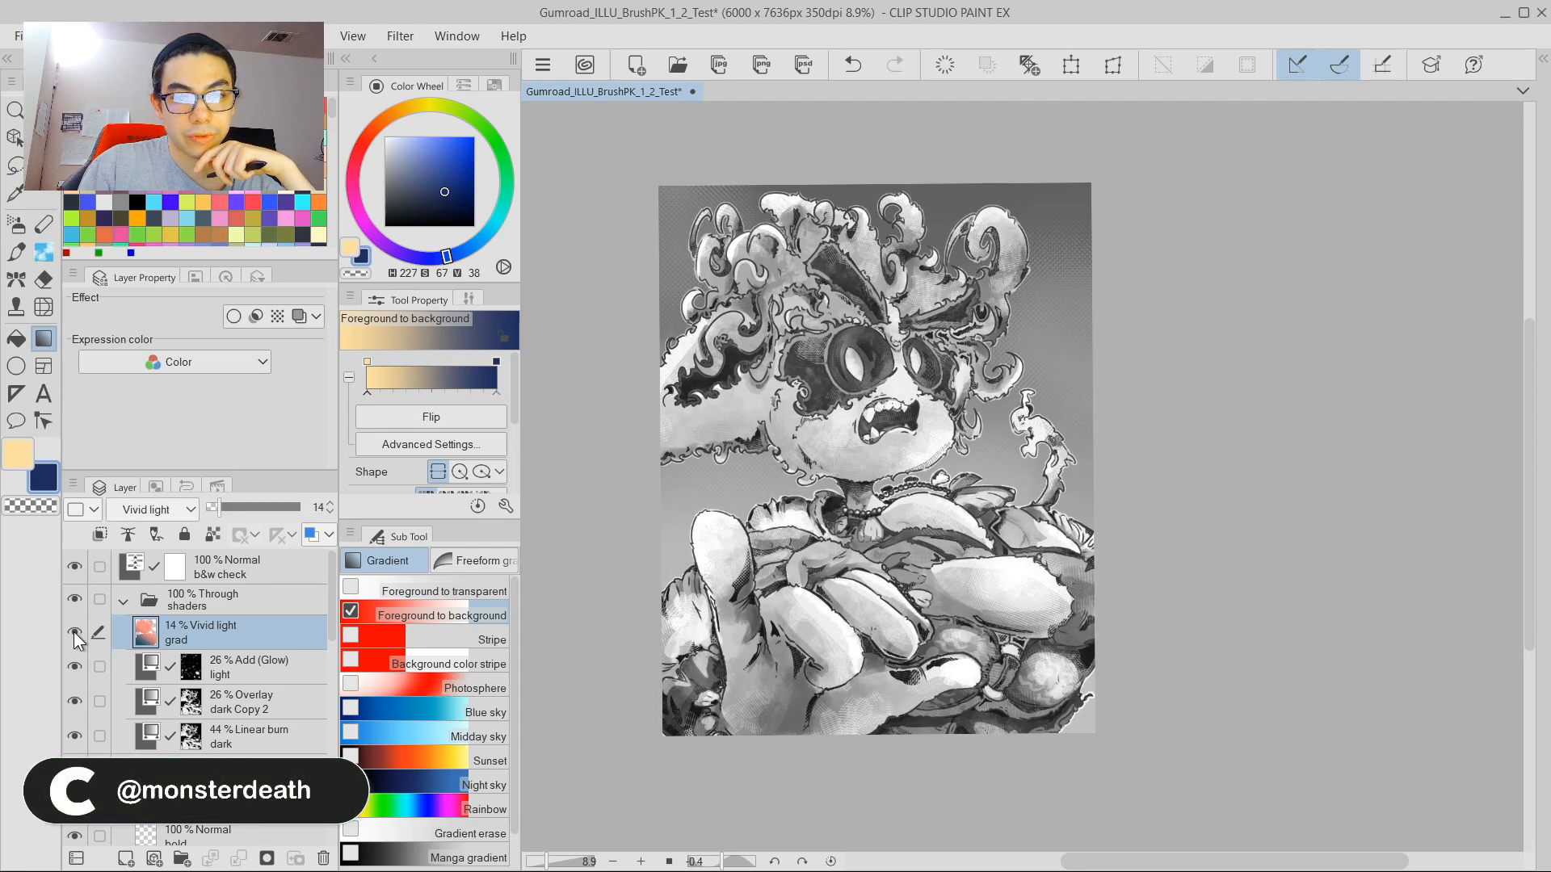
pyautogui.click(74, 566)
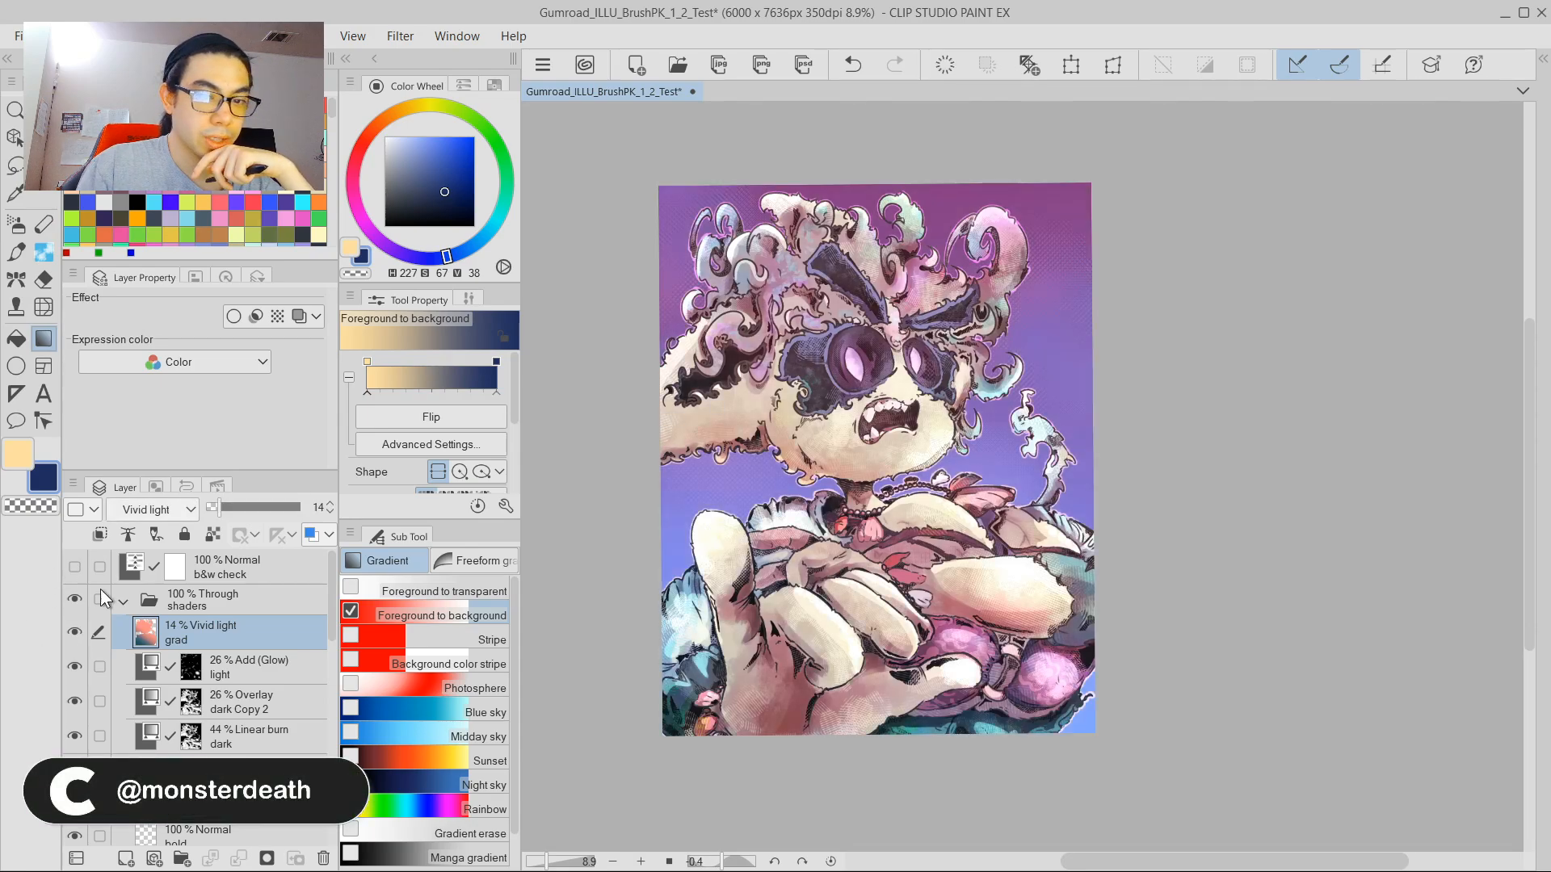
# Examine the recoloured tint on the creature's face up close and across the whole figure.
pyautogui.scroll(-4, 1010, 444)
pyautogui.scroll(10, 909, 476)
pyautogui.scroll(-8, 893, 449)
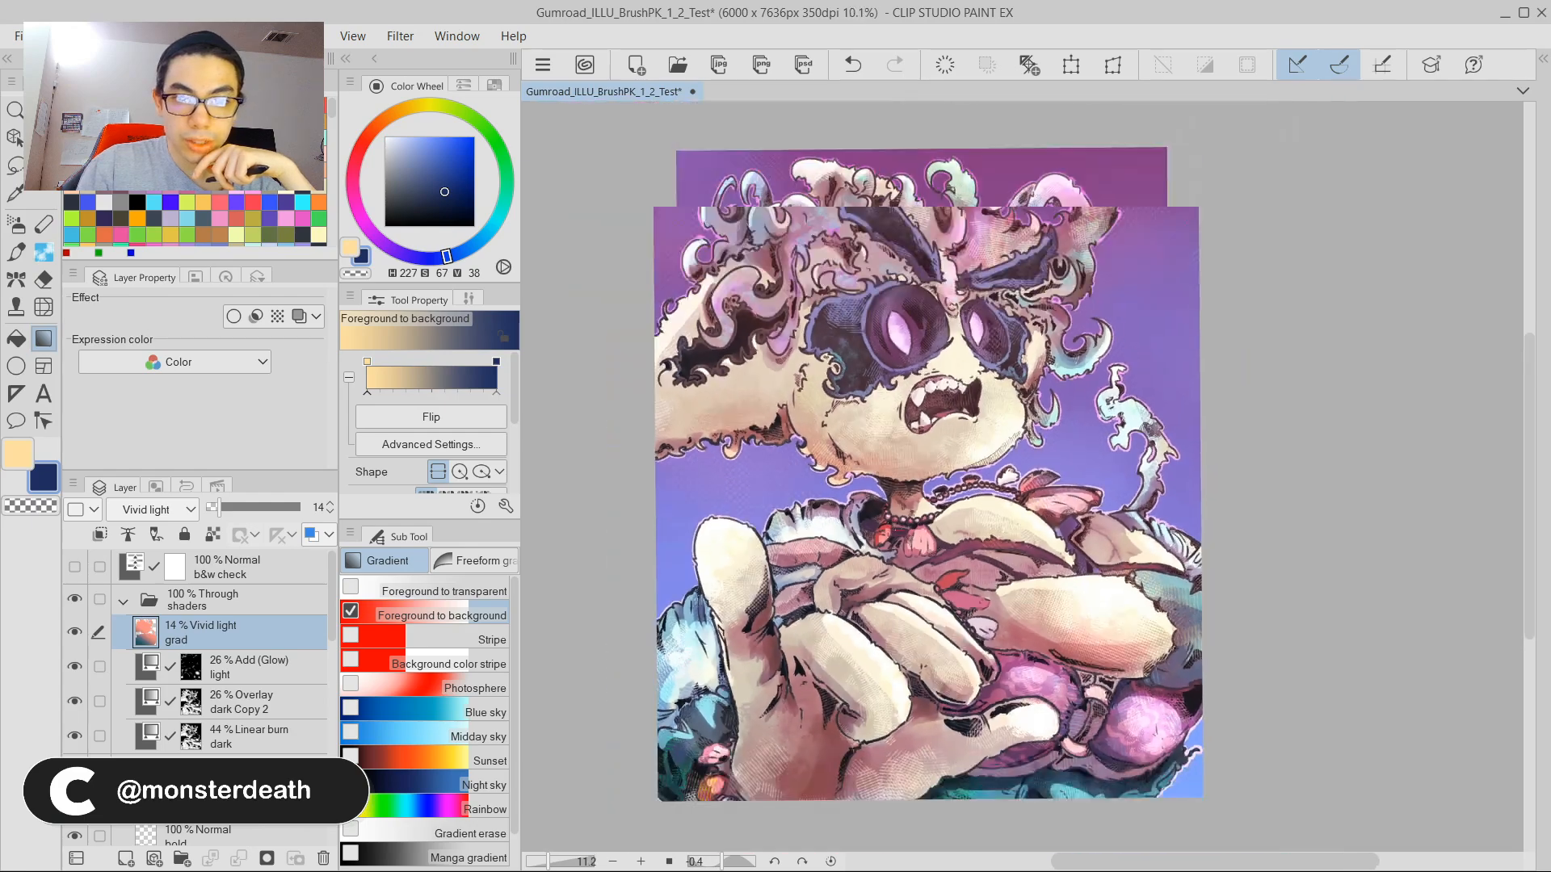
pyautogui.scroll(-1, 893, 437)
pyautogui.scroll(14, 916, 383)
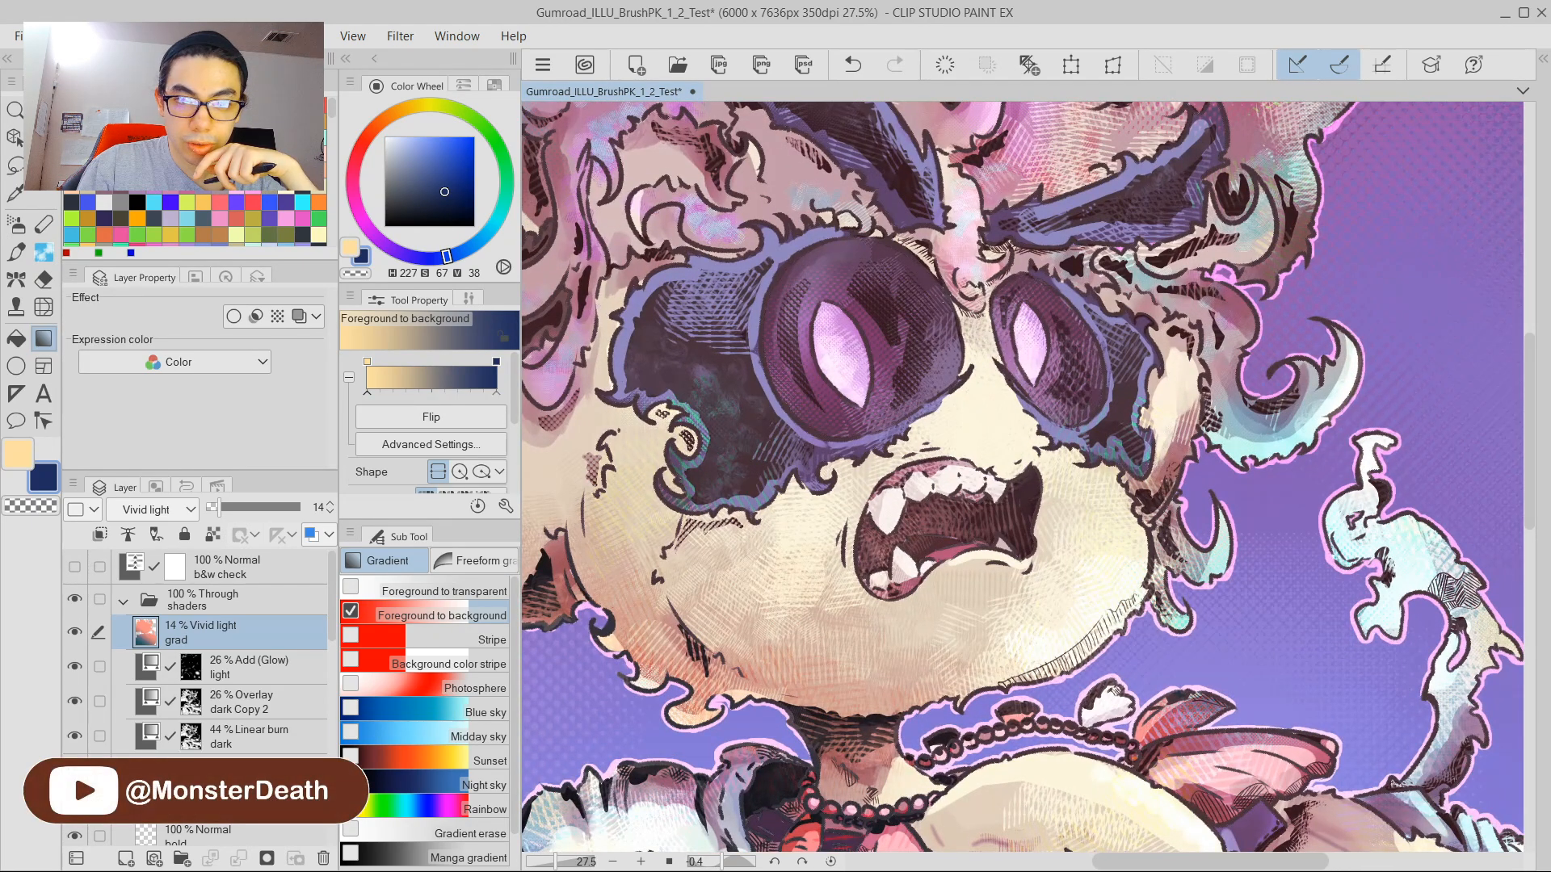
pyautogui.scroll(-3, 883, 414)
pyautogui.scroll(-2, 883, 415)
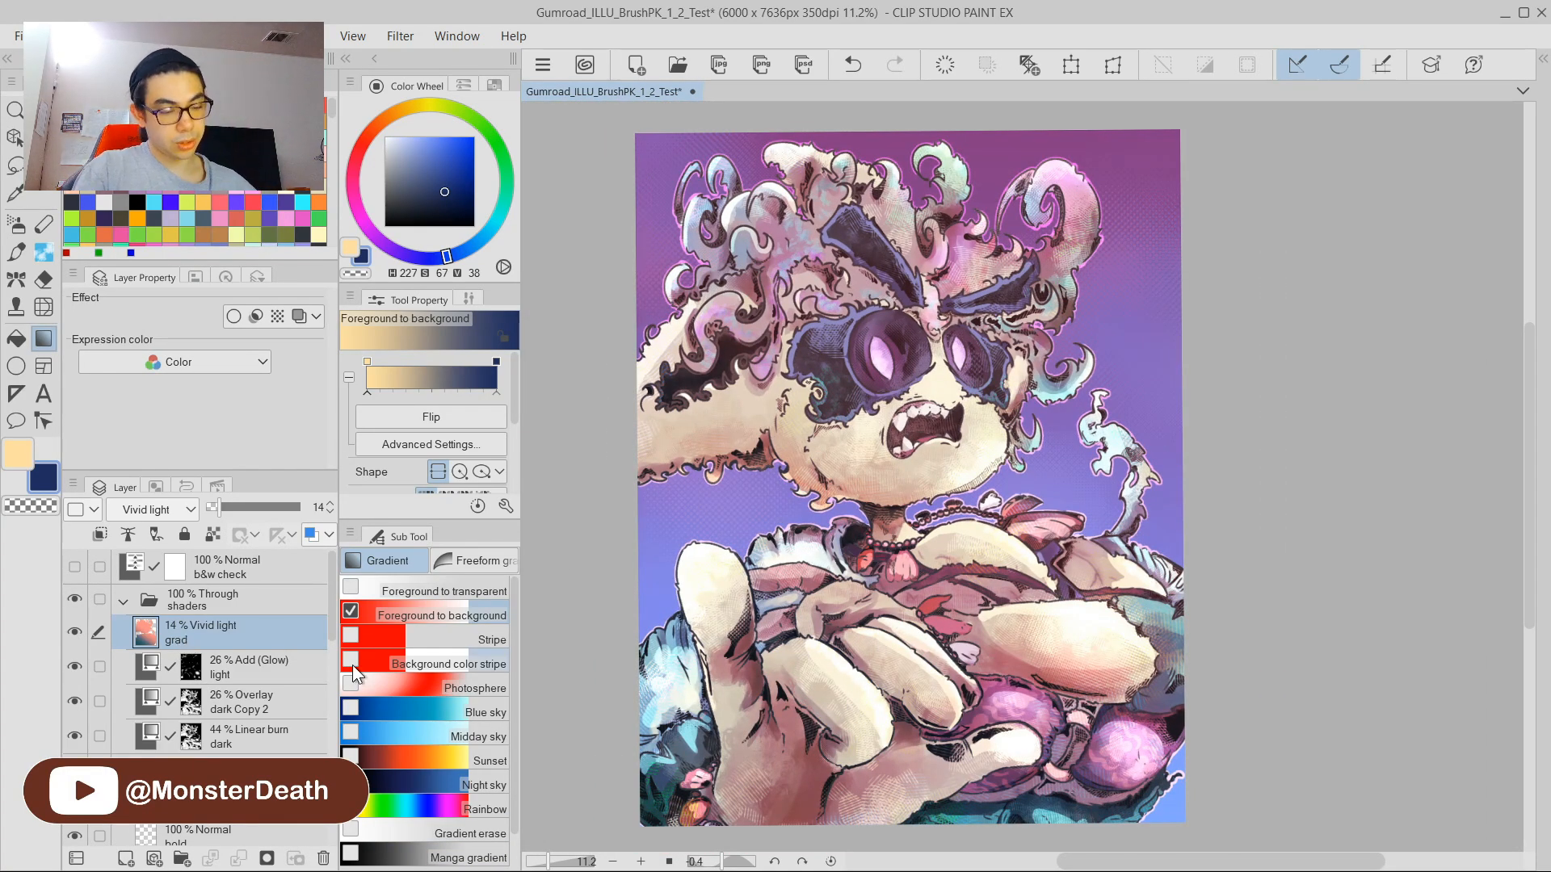
# Add a layer named eye glow above the grad layer and set its blending mode to Vivid light.
pyautogui.hotkey('ctrl', 'shift', 'n')
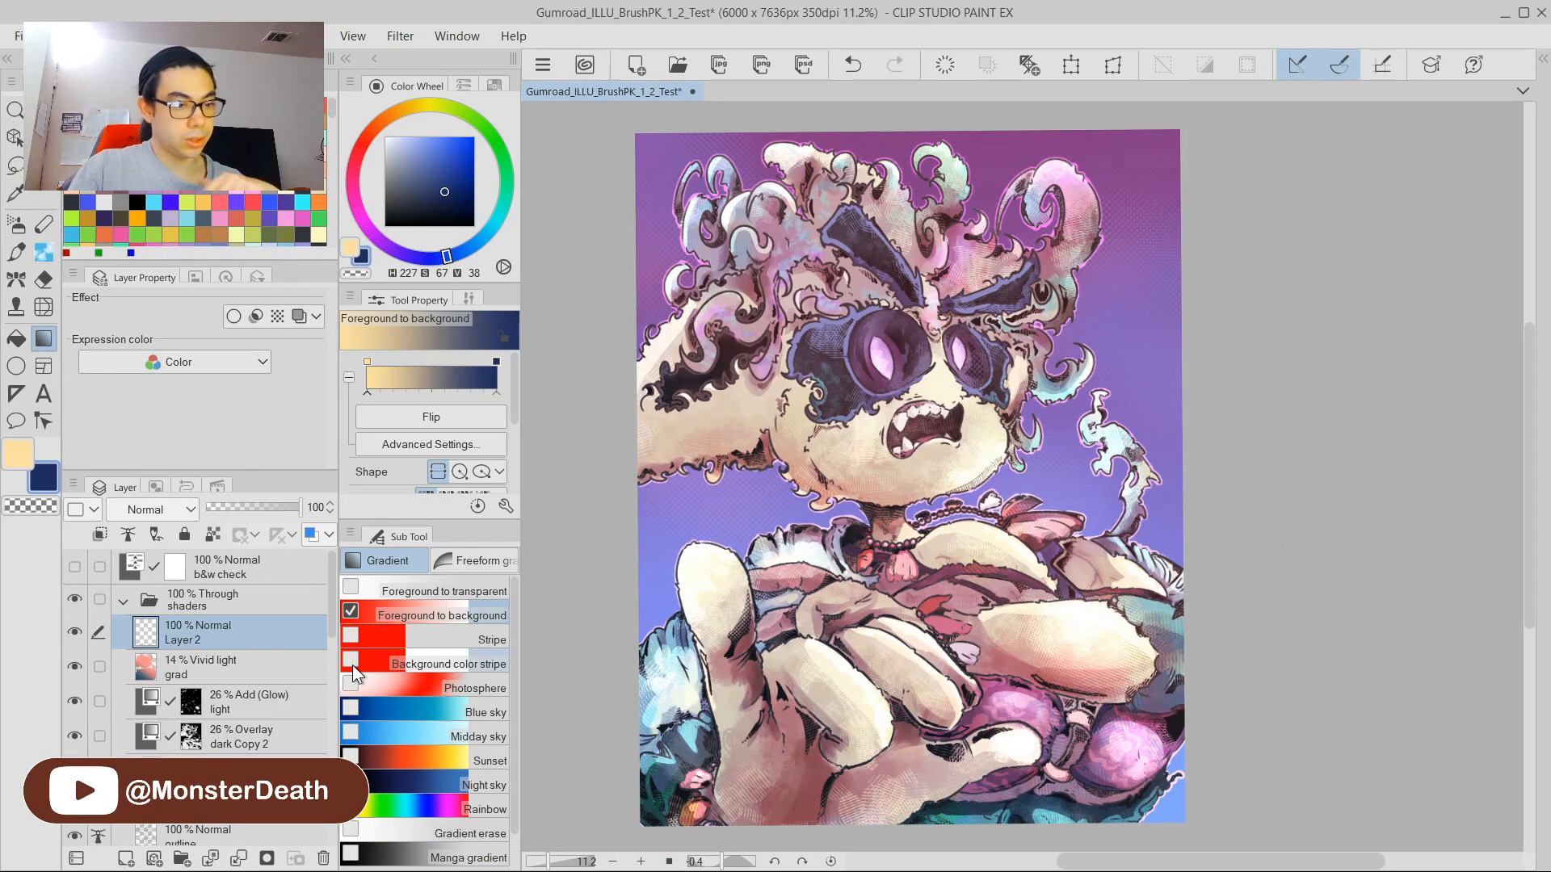
pyautogui.doubleClick(200, 641)
pyautogui.write('eye')
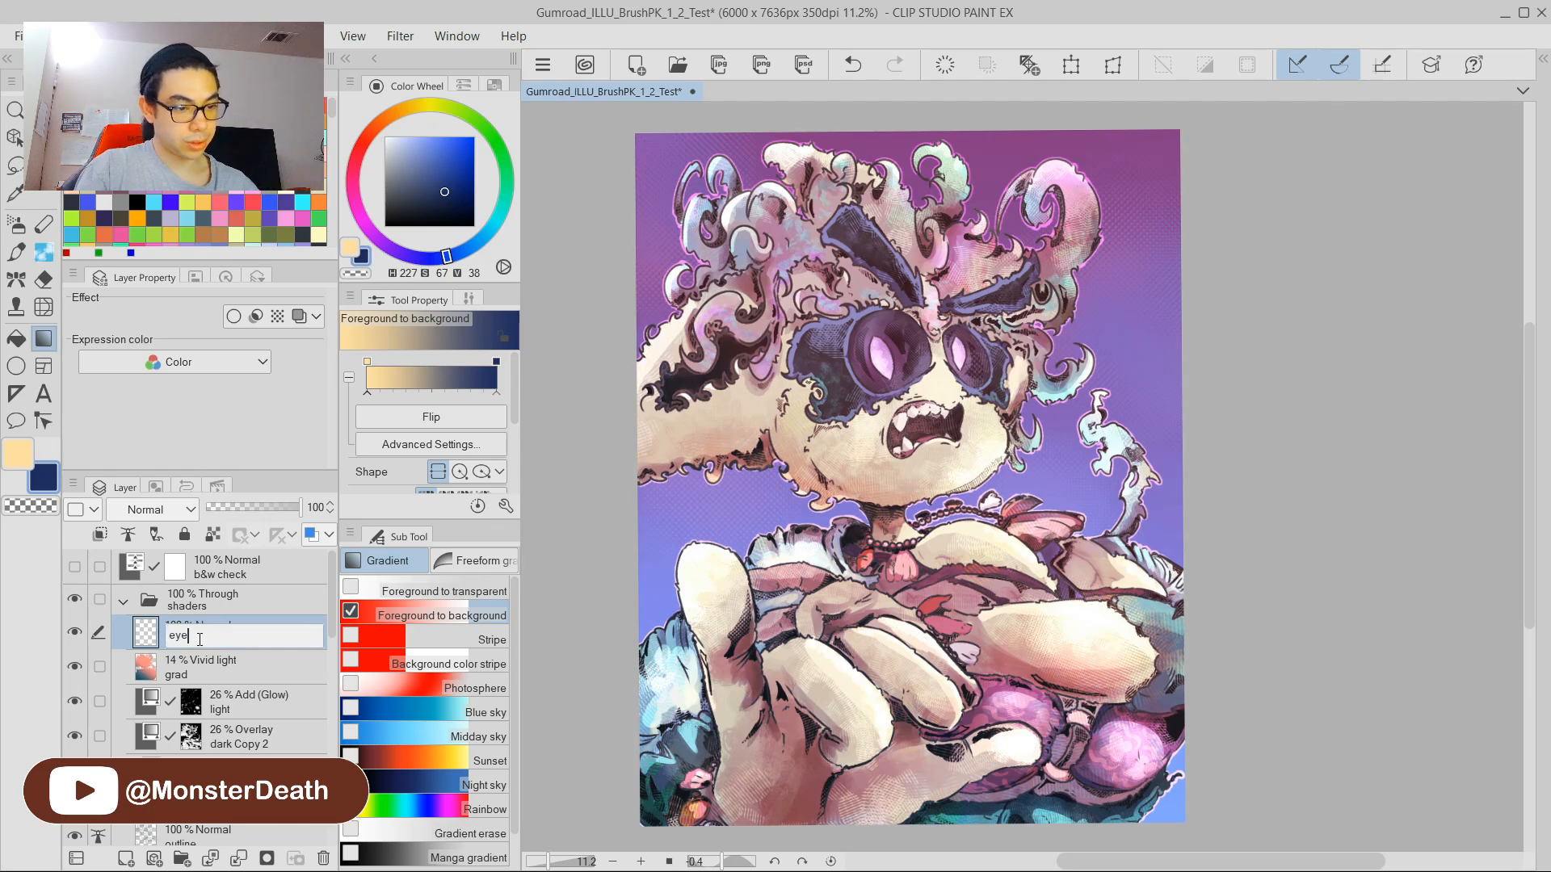
pyautogui.write(' glow')
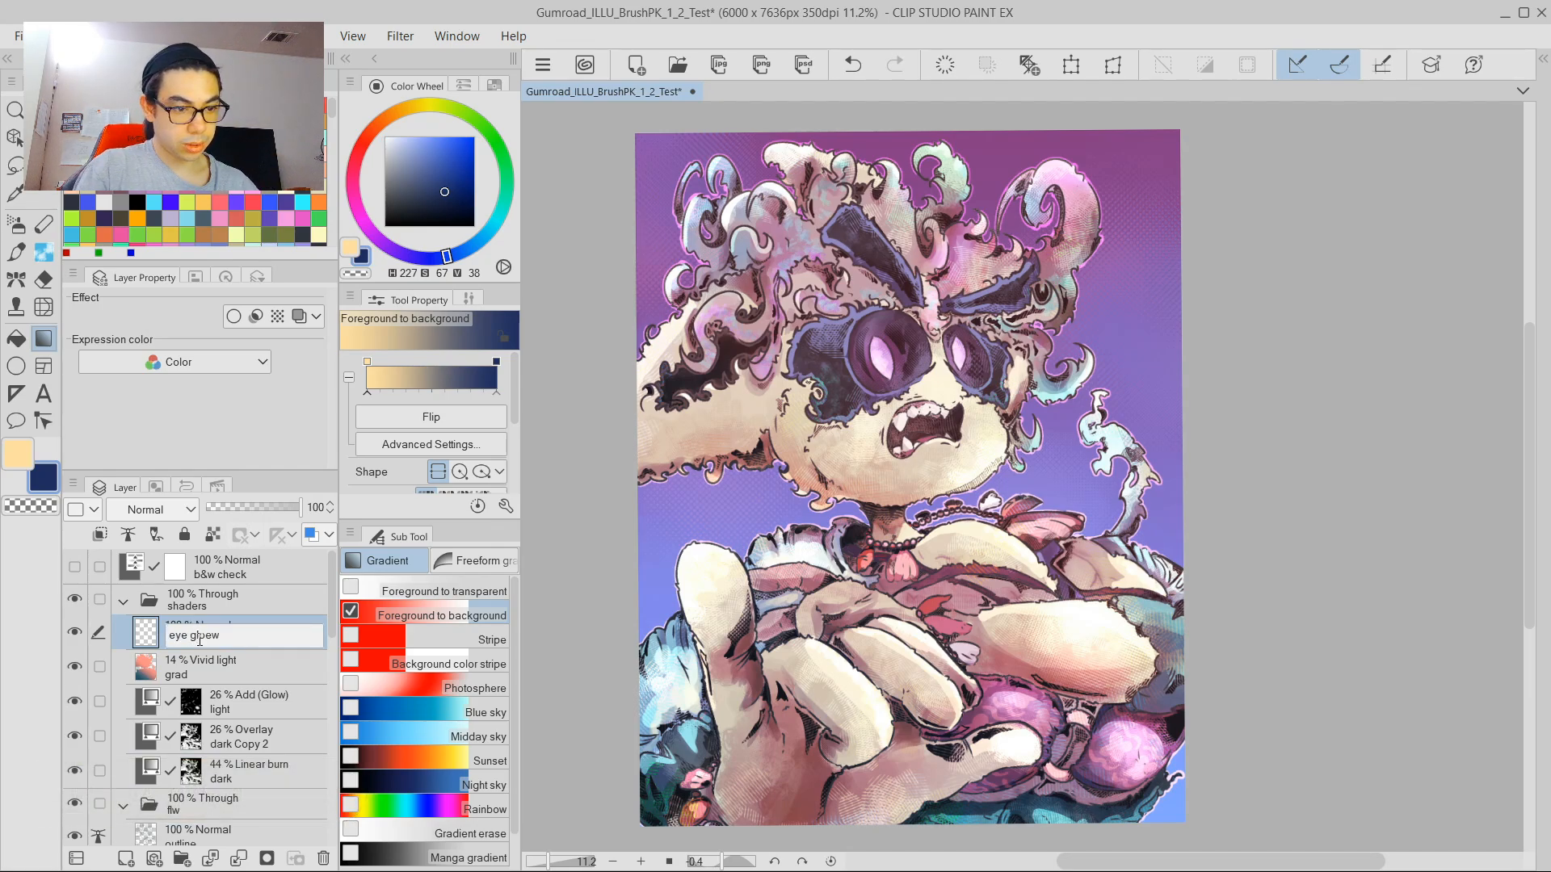
pyautogui.press('Return')
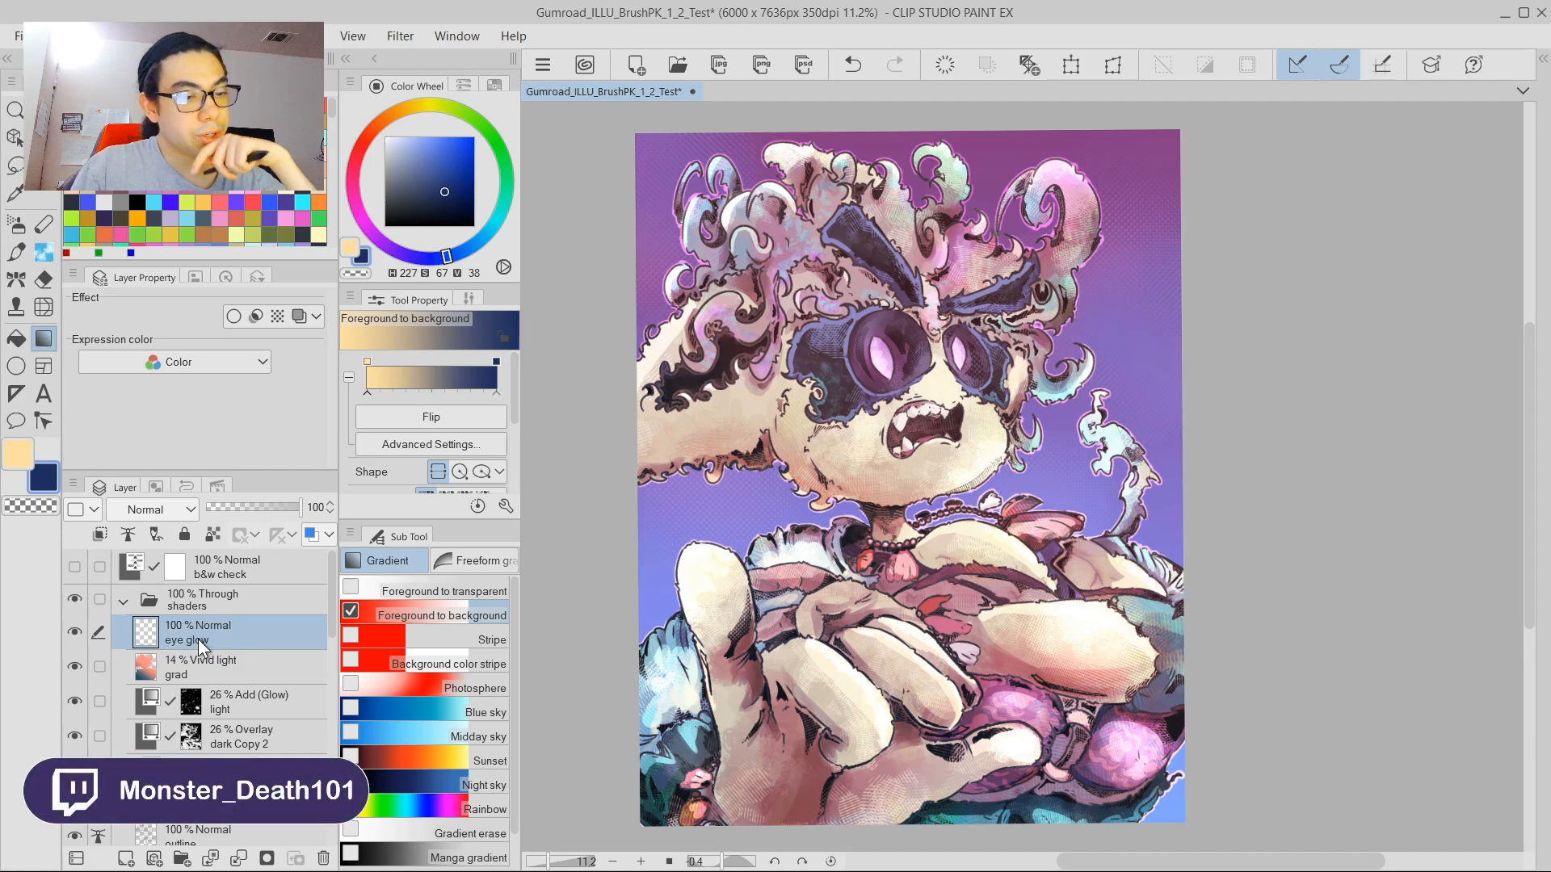
pyautogui.click(175, 519)
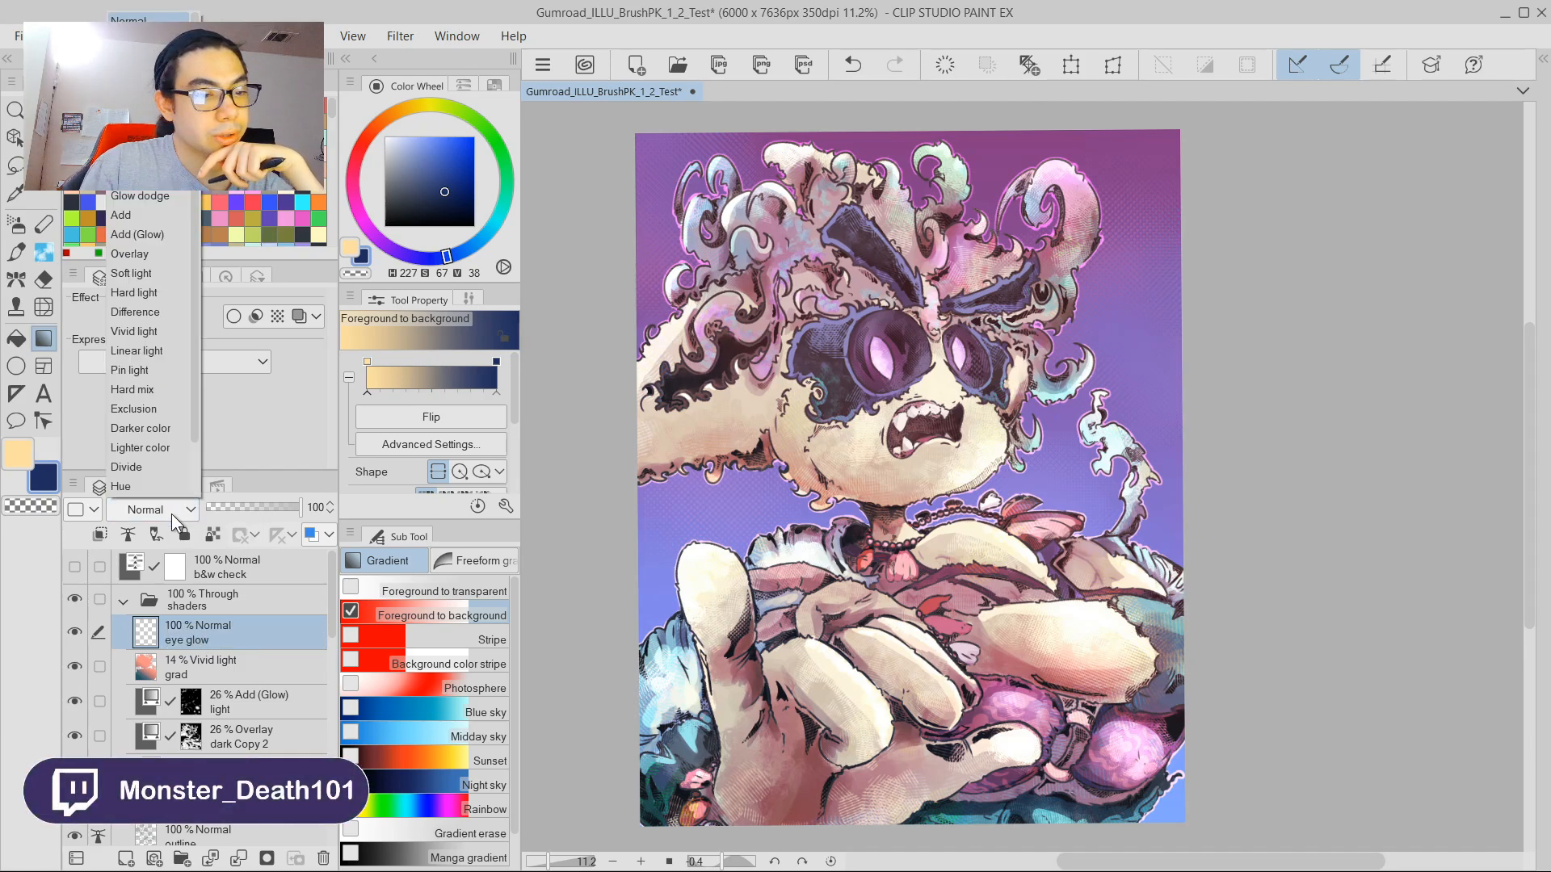
pyautogui.click(134, 331)
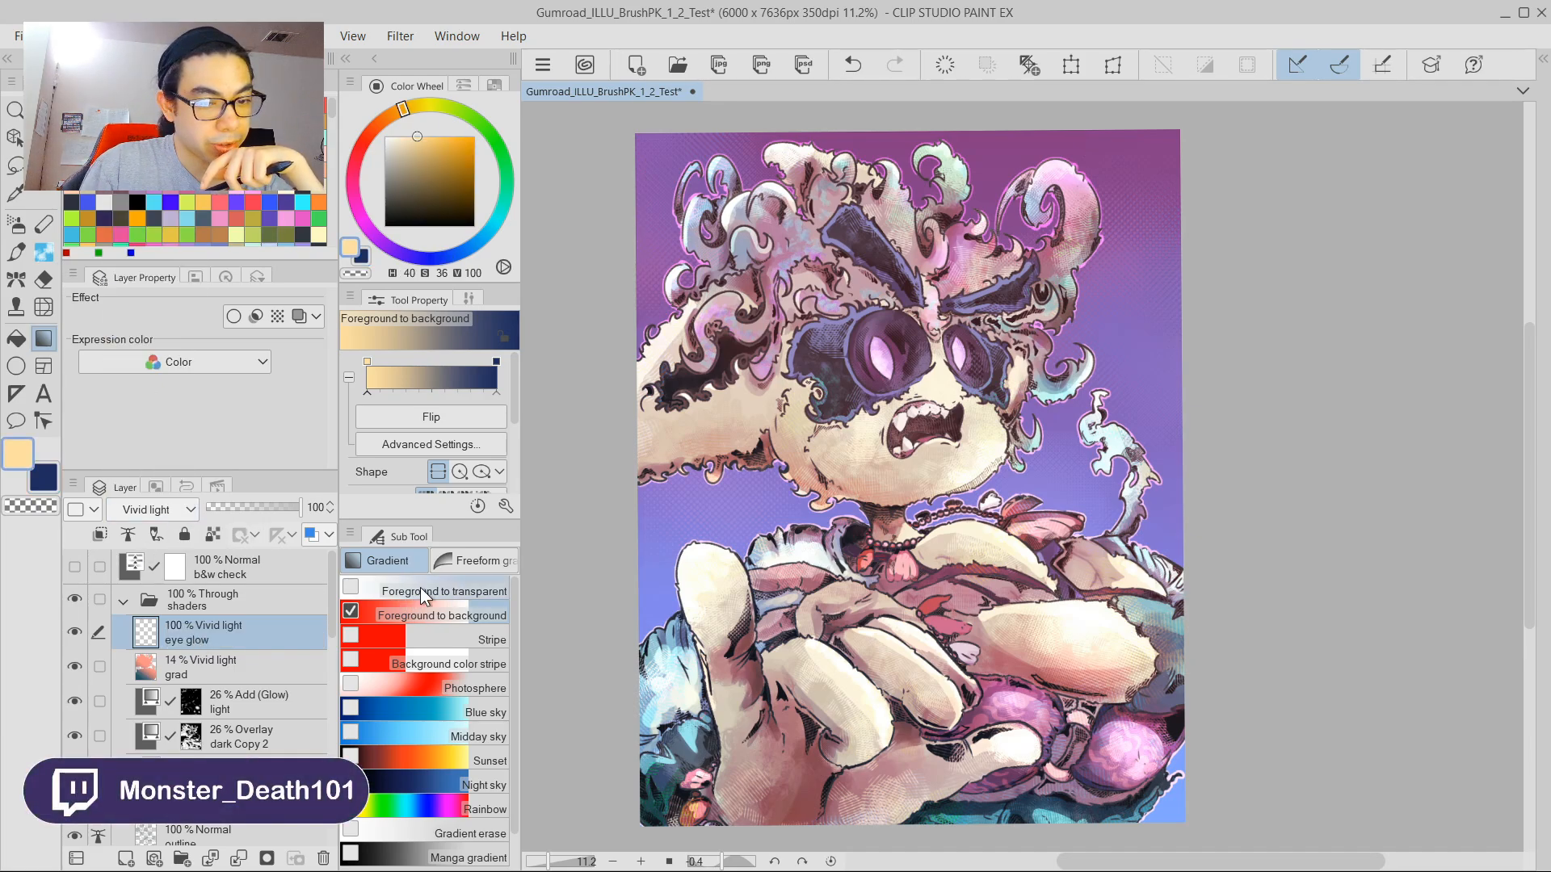
# Choose the Foreground to transparent gradient with a pink foreground at HSV 313, 50, 100.
pyautogui.click(420, 590)
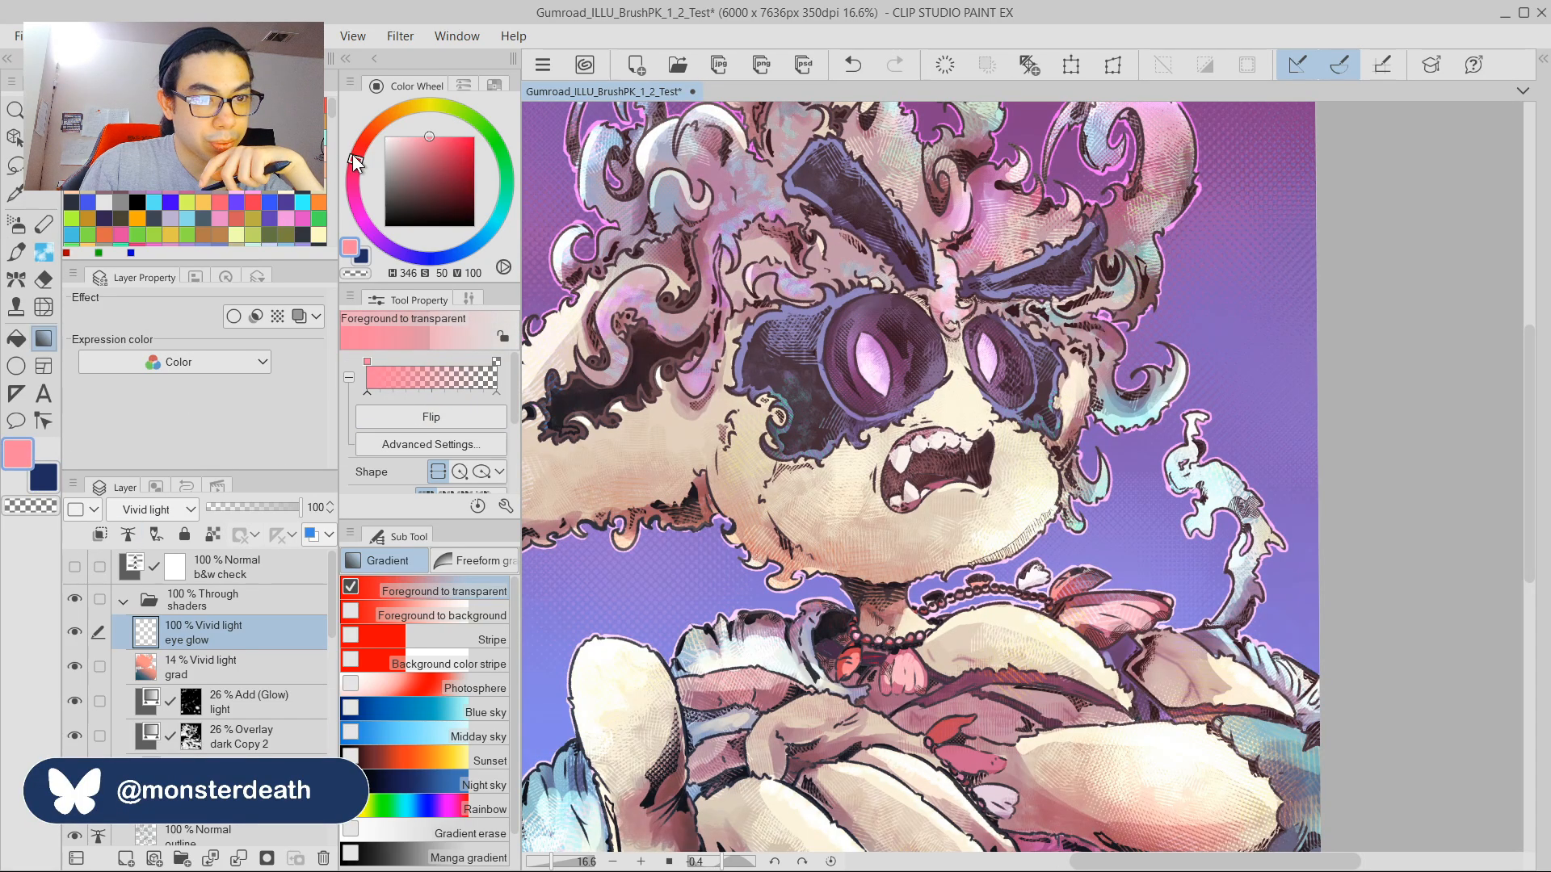
pyautogui.moveTo(352, 154); pyautogui.dragTo(362, 202)
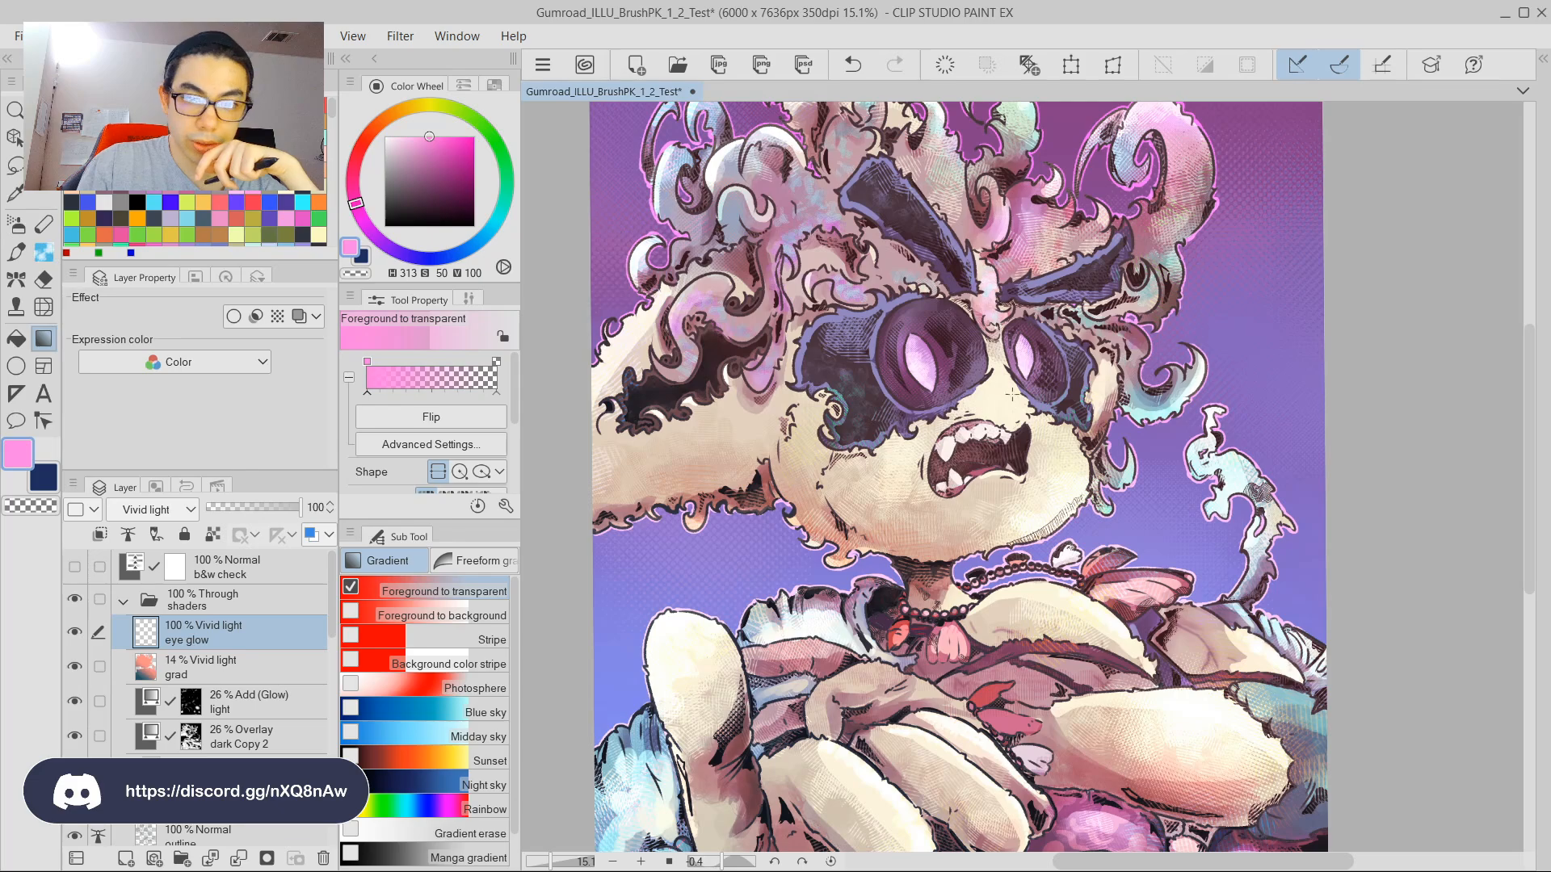
pyautogui.scroll(-3, 1050, 323)
pyautogui.scroll(2, 1042, 323)
pyautogui.moveTo(1256, 243); pyautogui.dragTo(1207, 268)
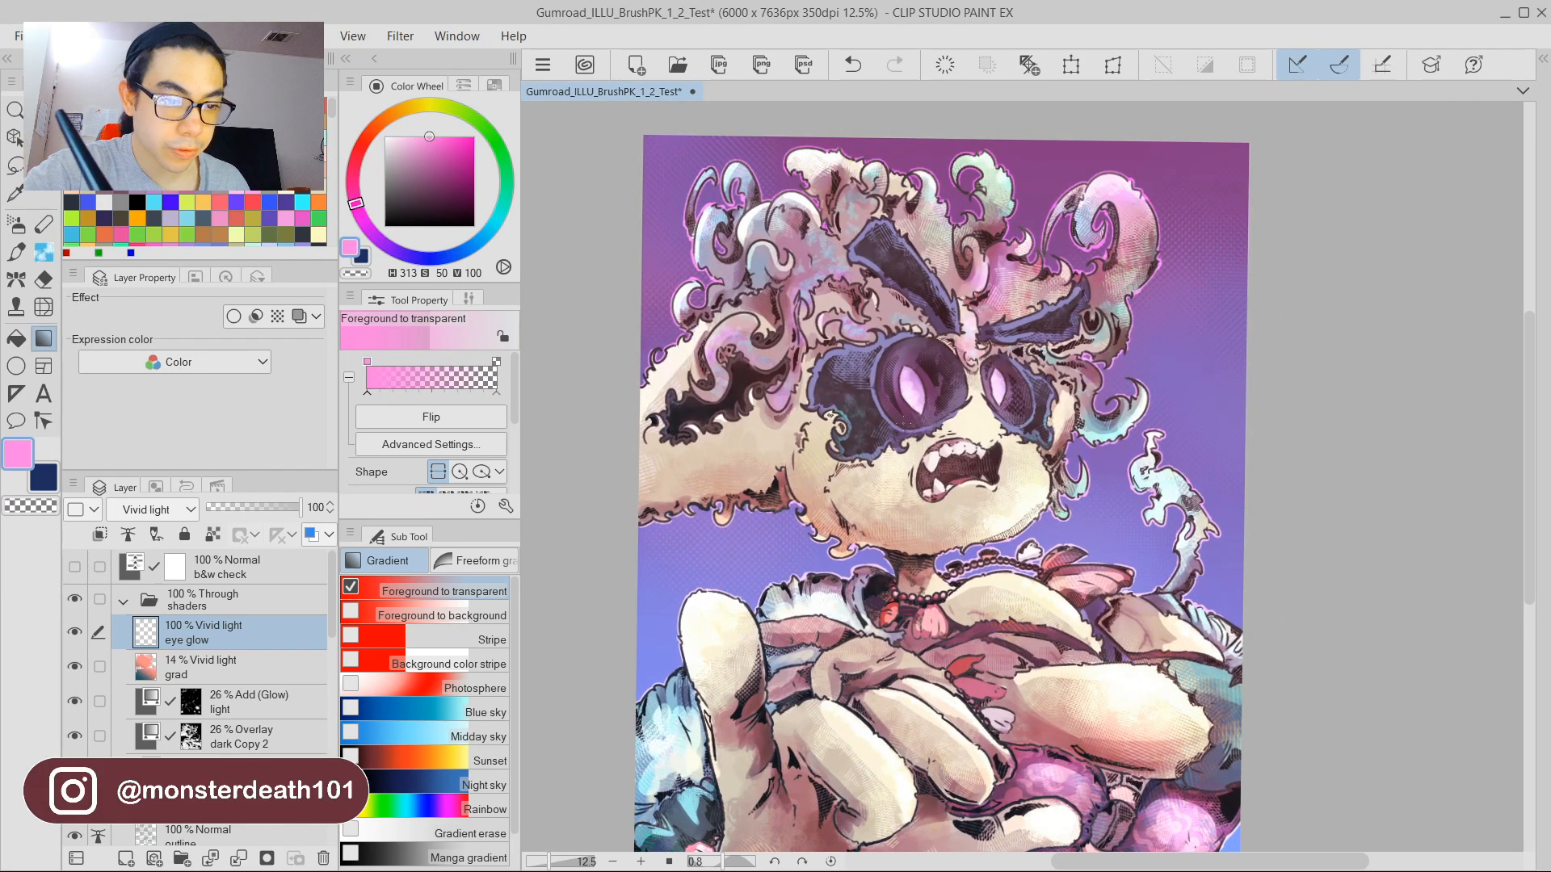
# Fill circular pink gradients over both eyes on the eye glow layer and lower its opacity to 42%.
pyautogui.click(460, 472)
pyautogui.moveTo(910, 390); pyautogui.dragTo(1030, 386)
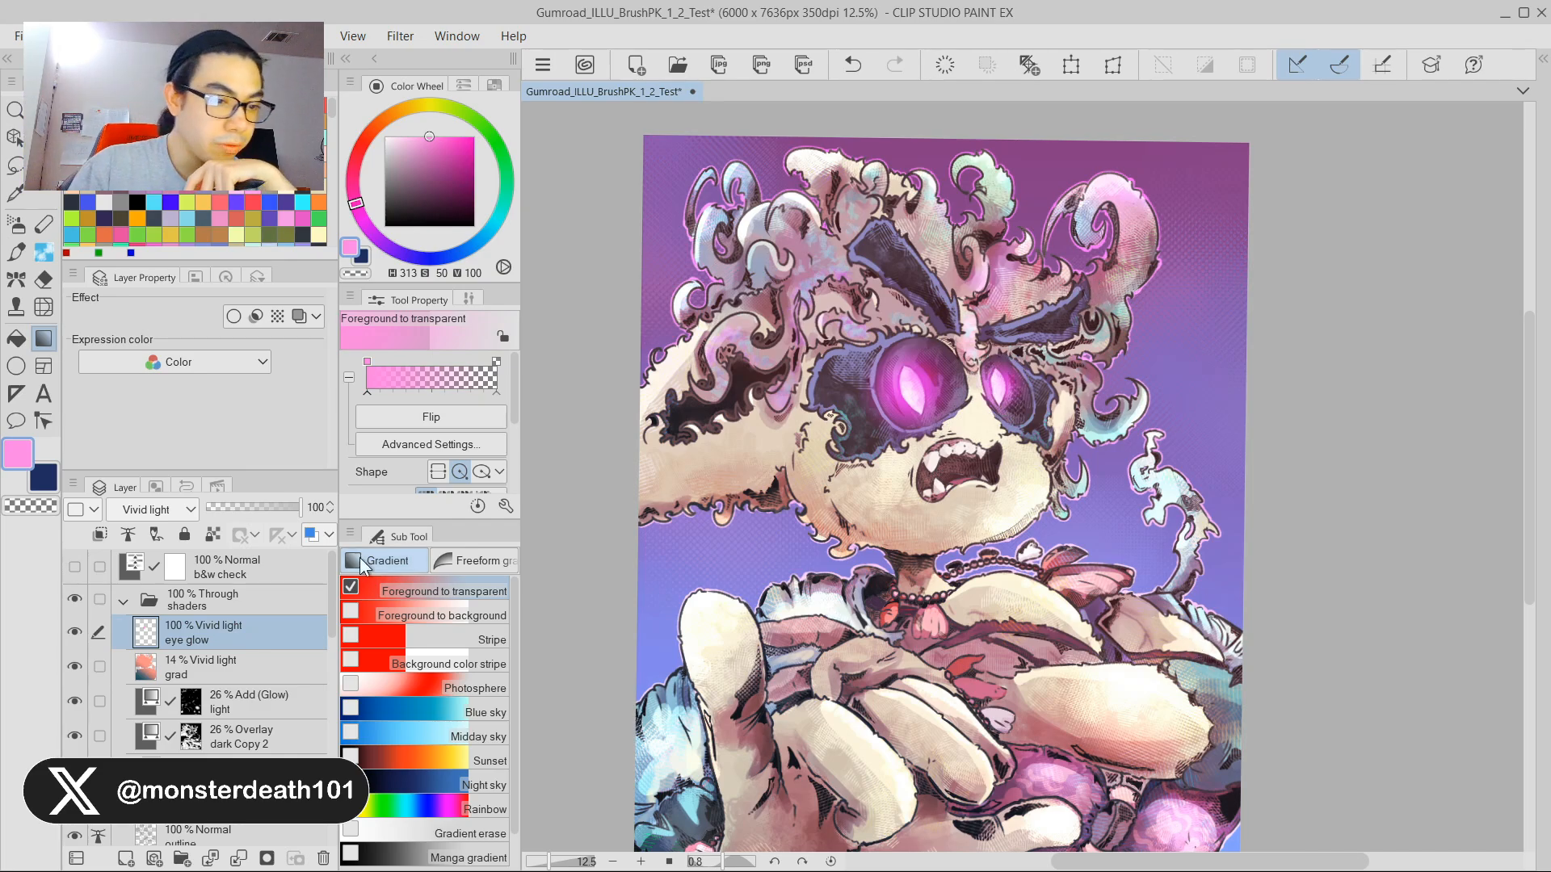
pyautogui.moveTo(275, 507); pyautogui.dragTo(225, 509)
pyautogui.click(74, 566)
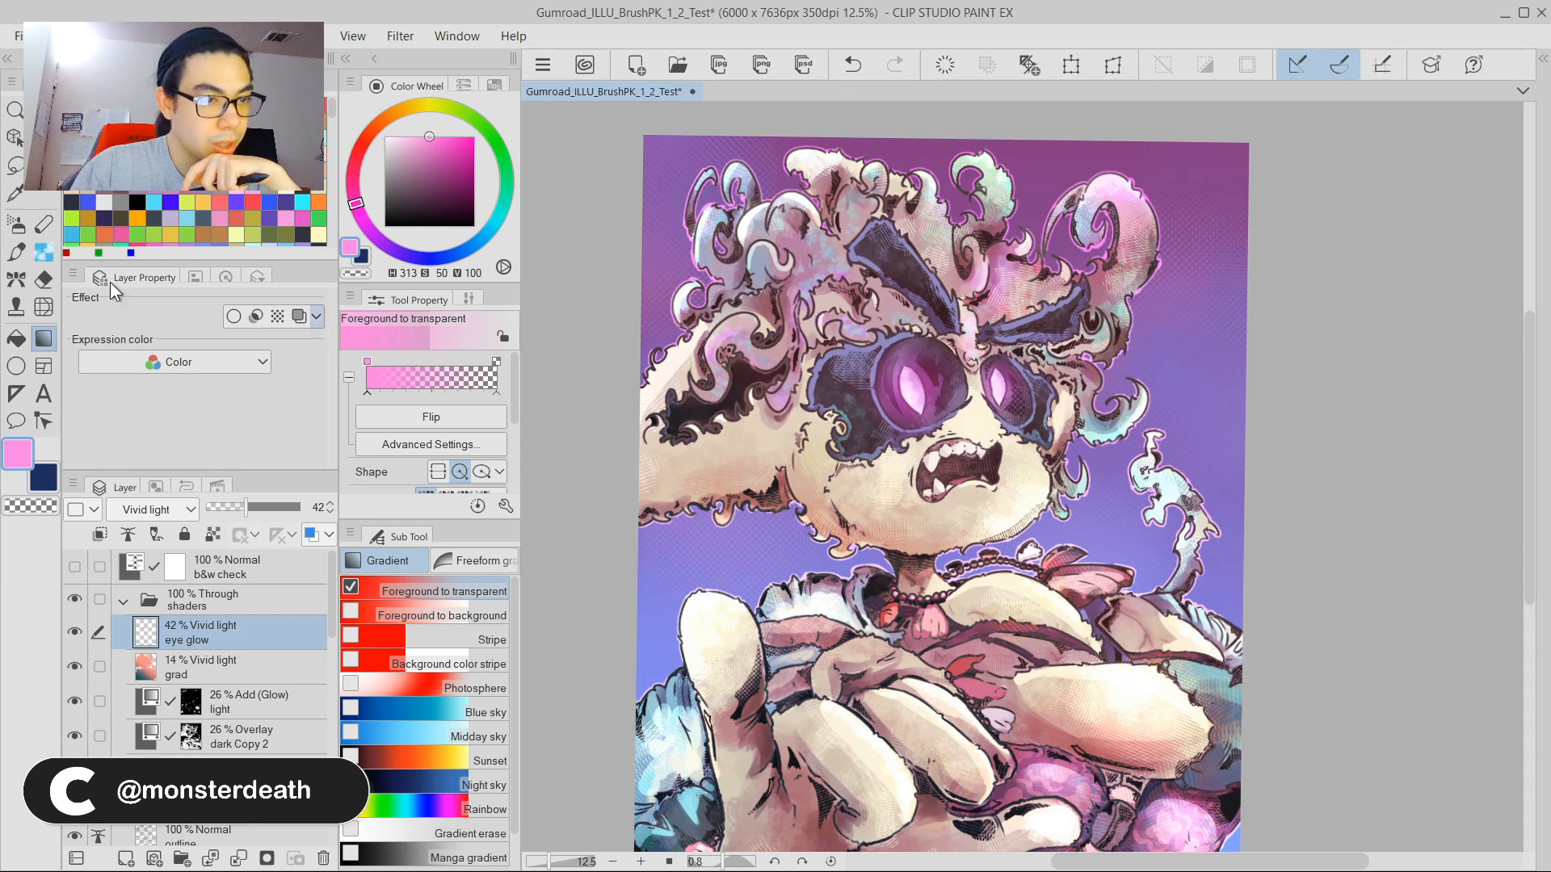
# Shift the eye glow's hue to 76 and reduce its saturation with Hue/Saturation/Luminosity, checking the result on the whole picture.
pyautogui.click(51, 35)
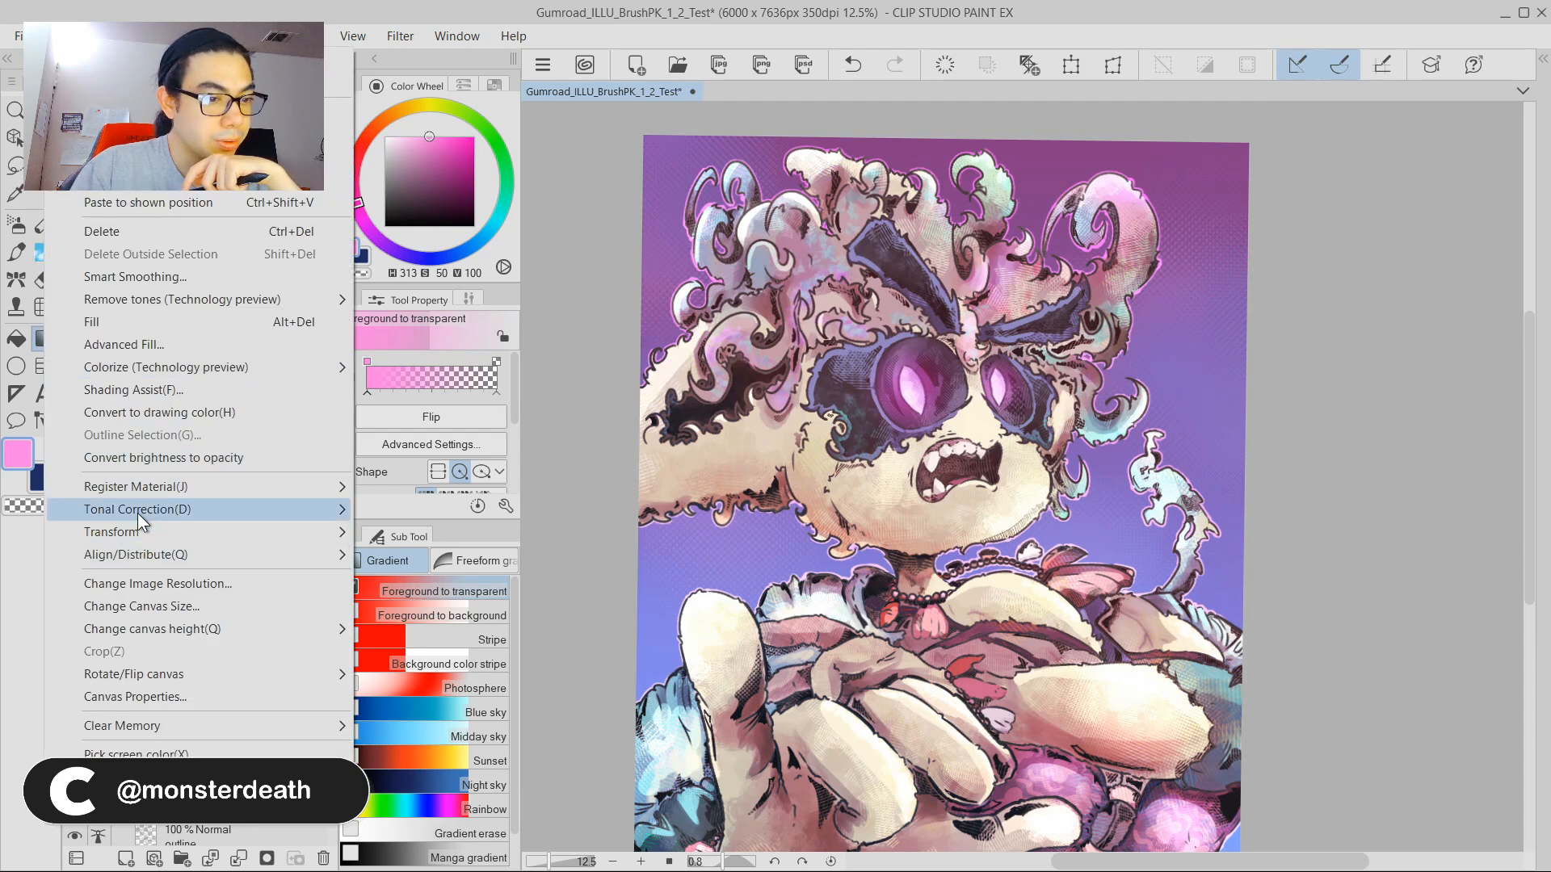
pyautogui.moveTo(137, 510)
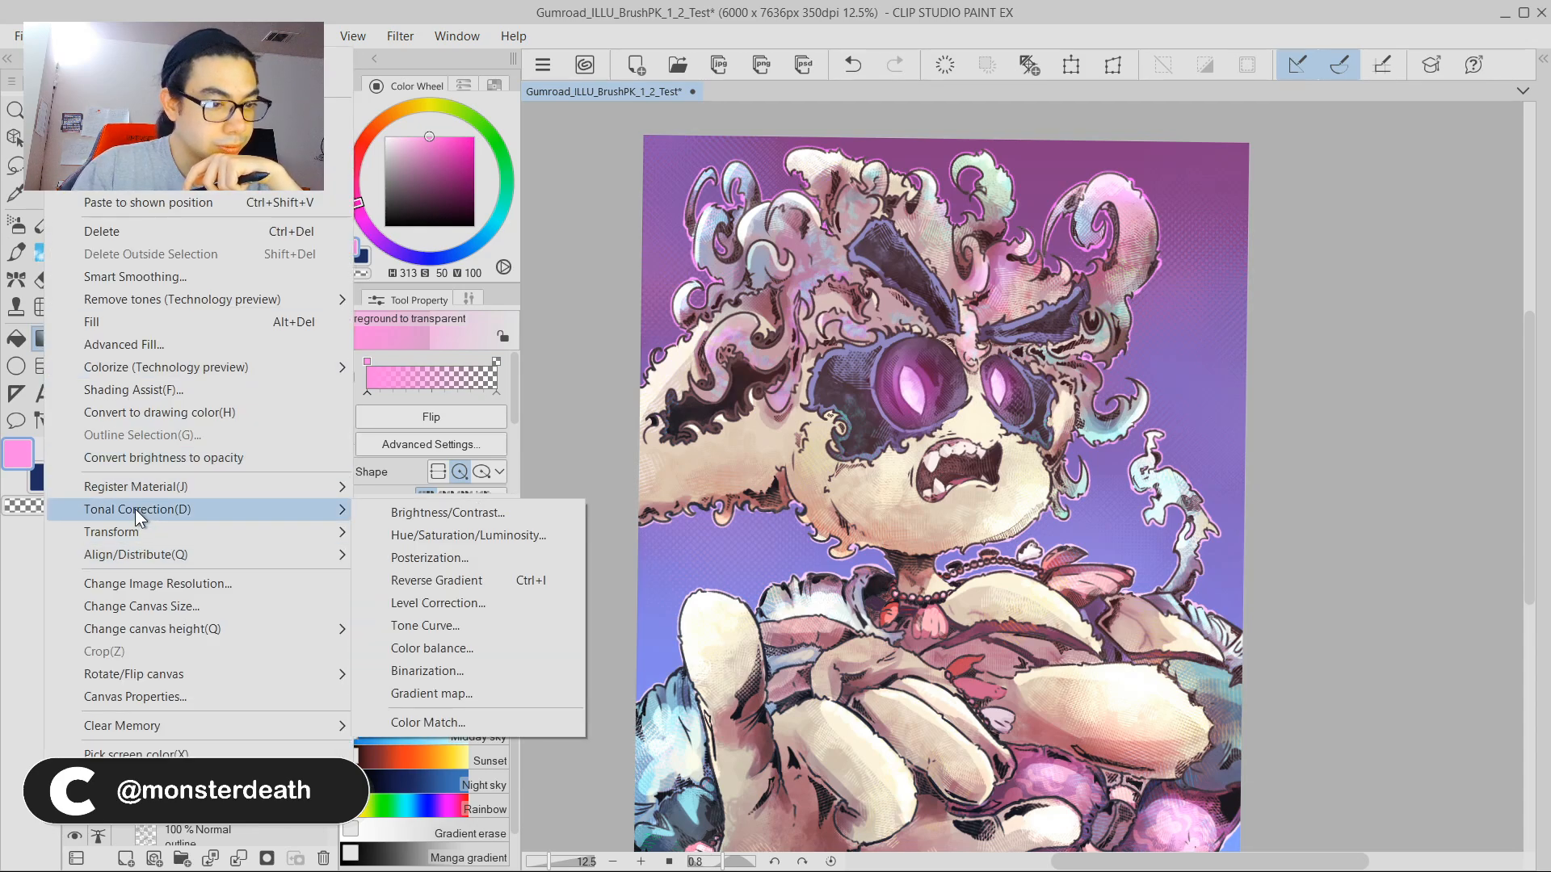
pyautogui.click(478, 535)
pyautogui.moveTo(297, 298); pyautogui.dragTo(312, 297)
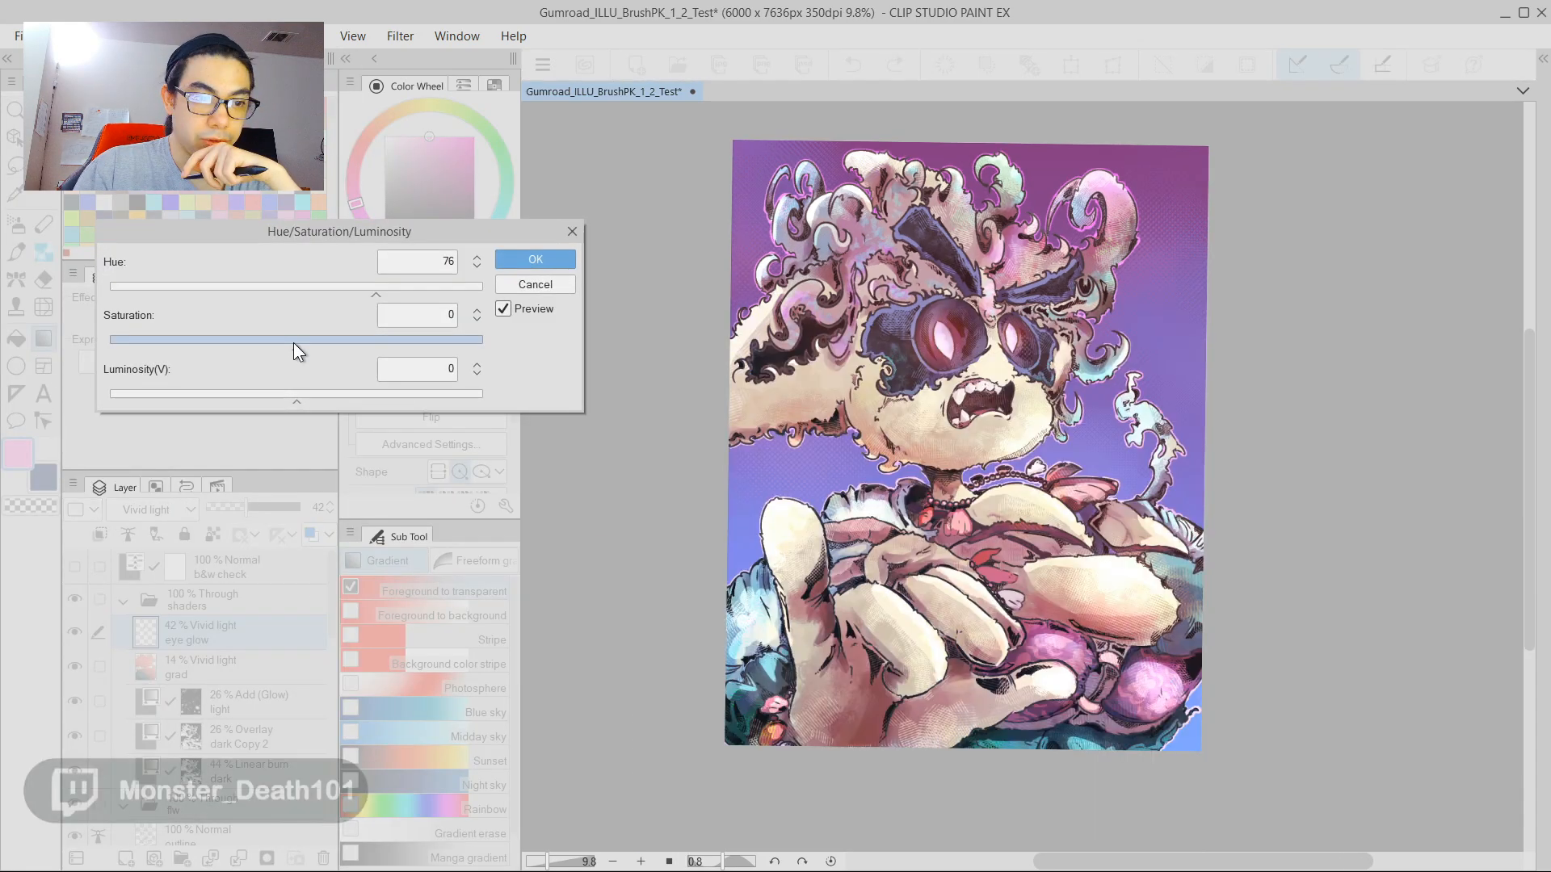
pyautogui.moveTo(294, 342); pyautogui.dragTo(210, 336)
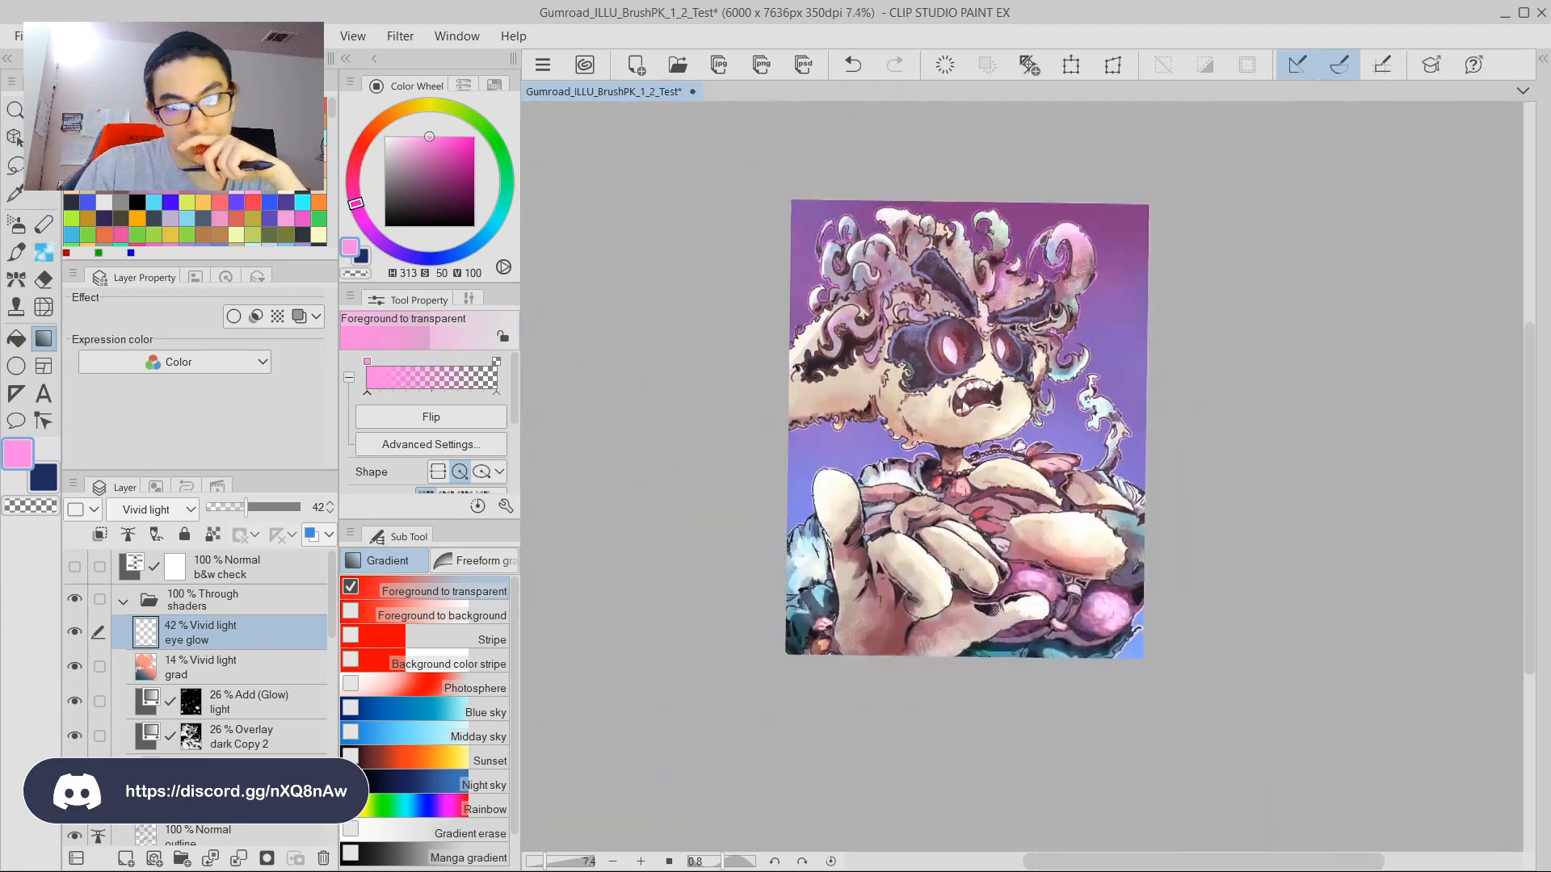
pyautogui.scroll(-1, 964, 357)
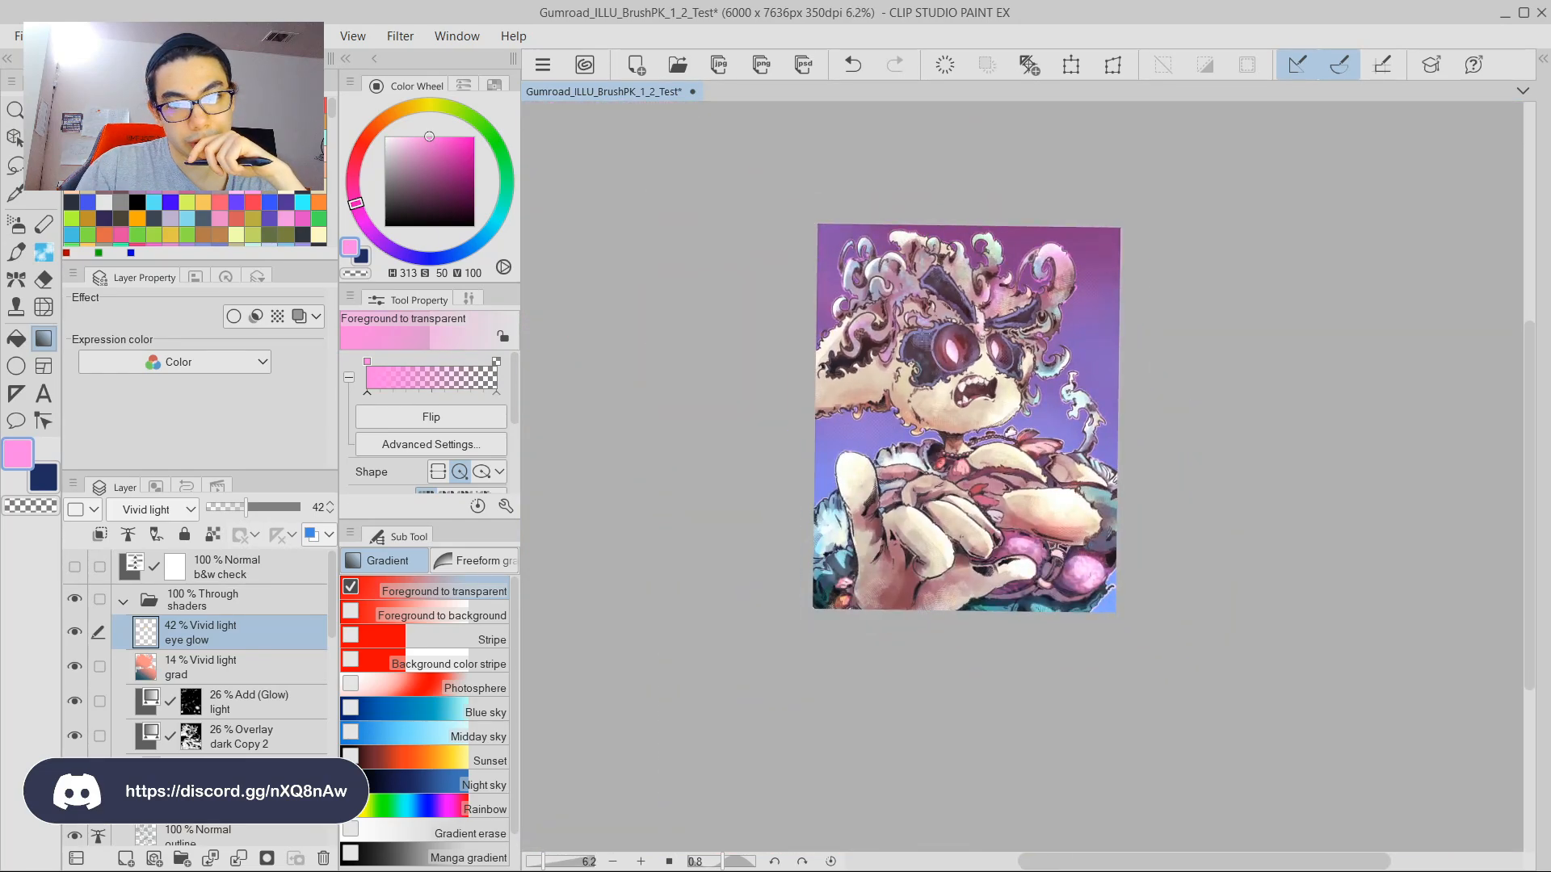
# Compare the eye glow with and without its hue shift, and leave the shift undone.
pyautogui.scroll(2, 920, 337)
pyautogui.scroll(1, 1036, 414)
pyautogui.hotkey('ctrl', 'z')
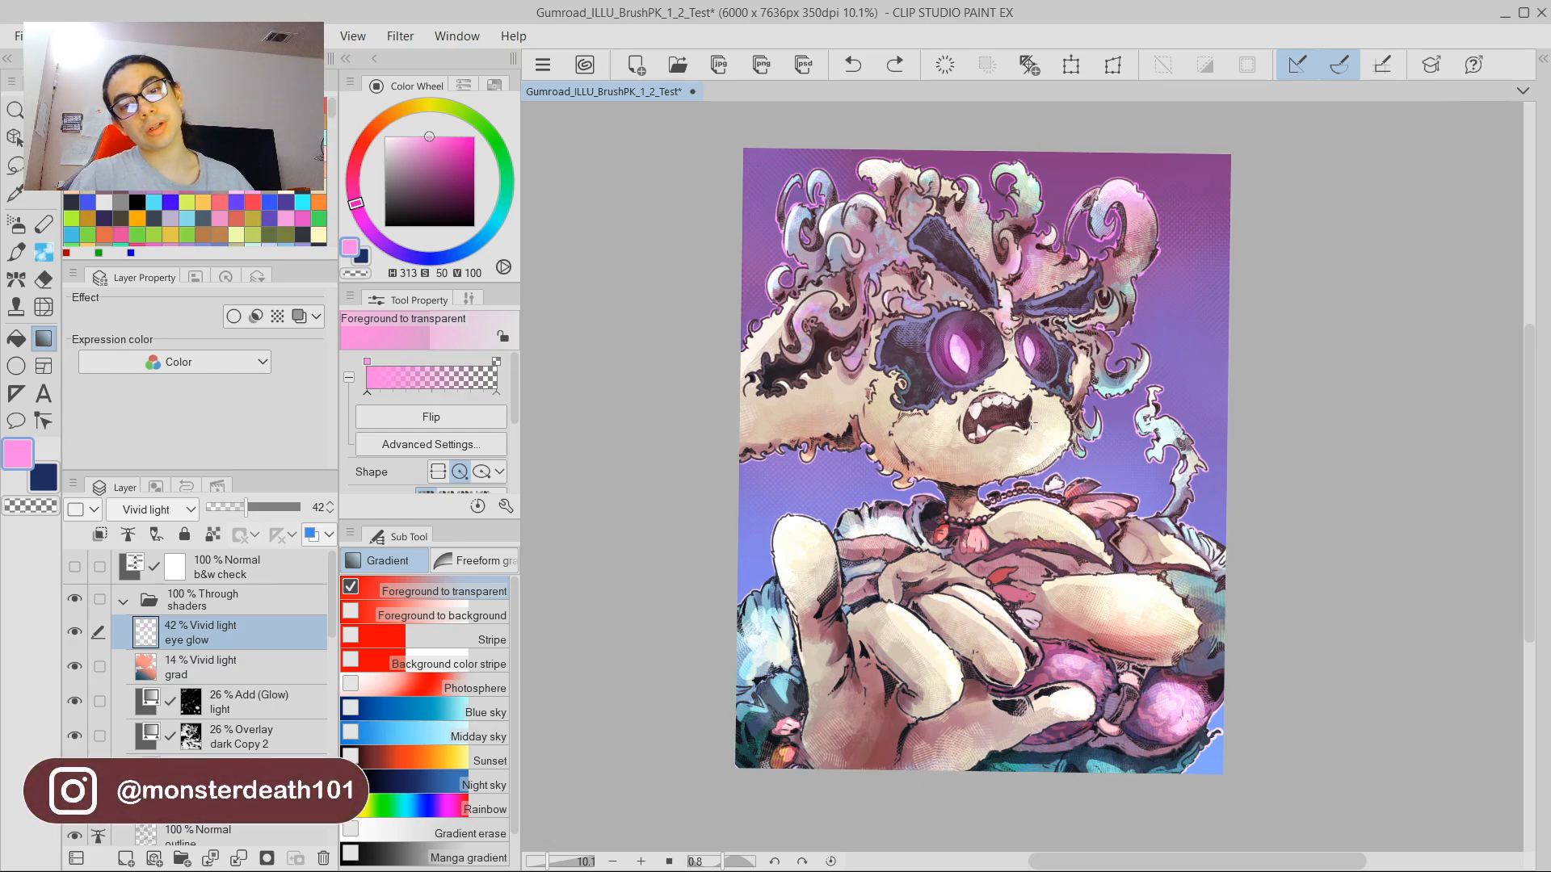
pyautogui.hotkey('ctrl', 'y')
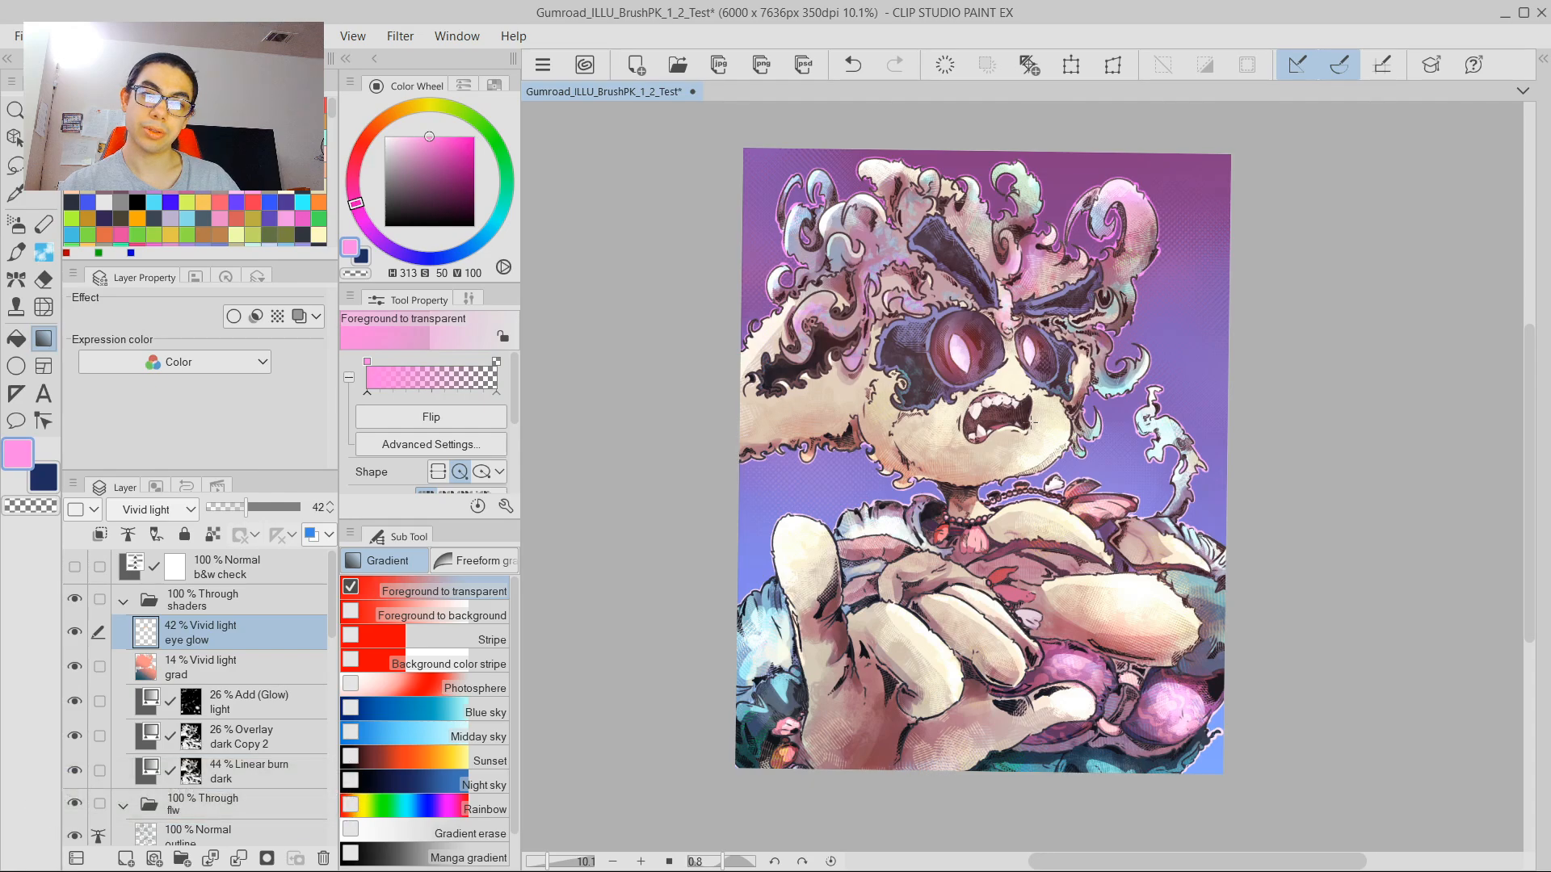
pyautogui.hotkey('ctrl', 'z')
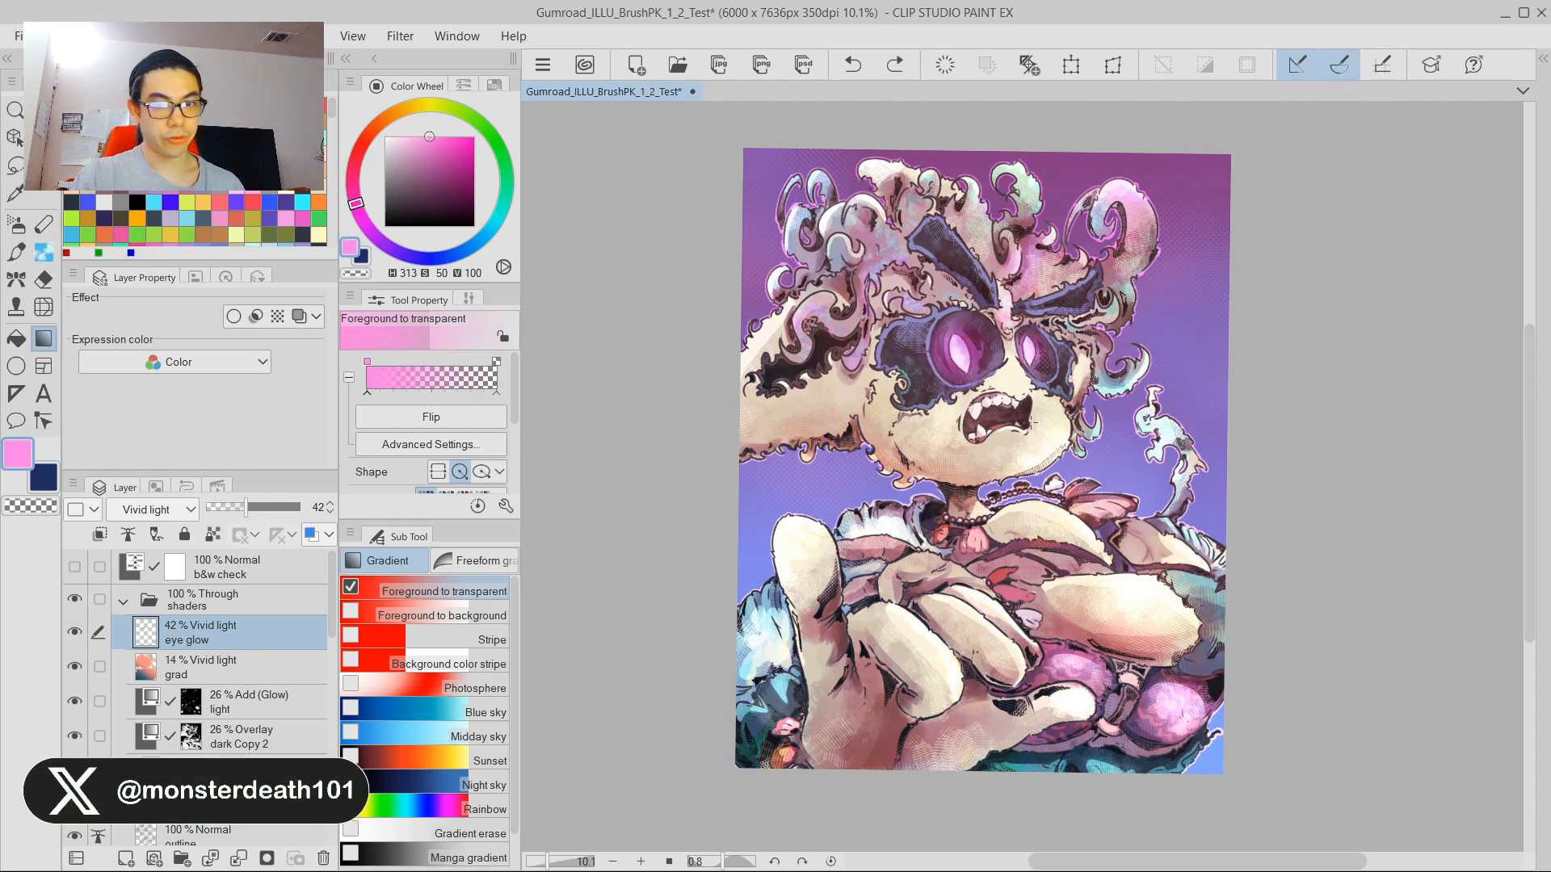
# Lower the eye glow layer's saturation to -45 with Hue/Saturation/Luminosity and check the result on the whole picture.
pyautogui.hotkey('ctrl', 'u')
pyautogui.moveTo(297, 347); pyautogui.dragTo(211, 346)
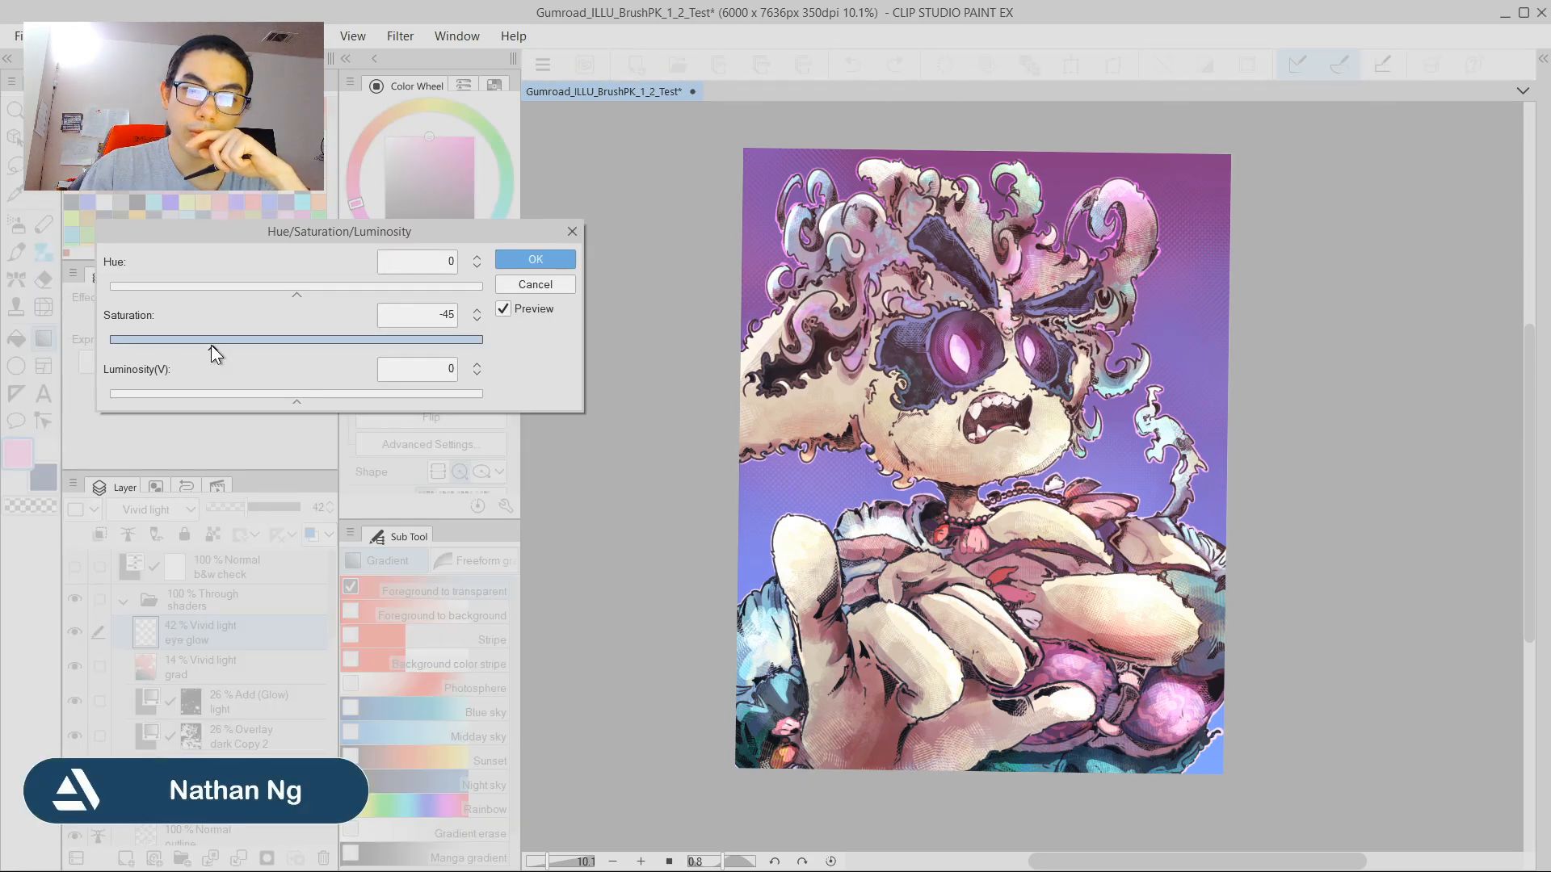
pyautogui.click(535, 259)
pyautogui.scroll(-4, 923, 400)
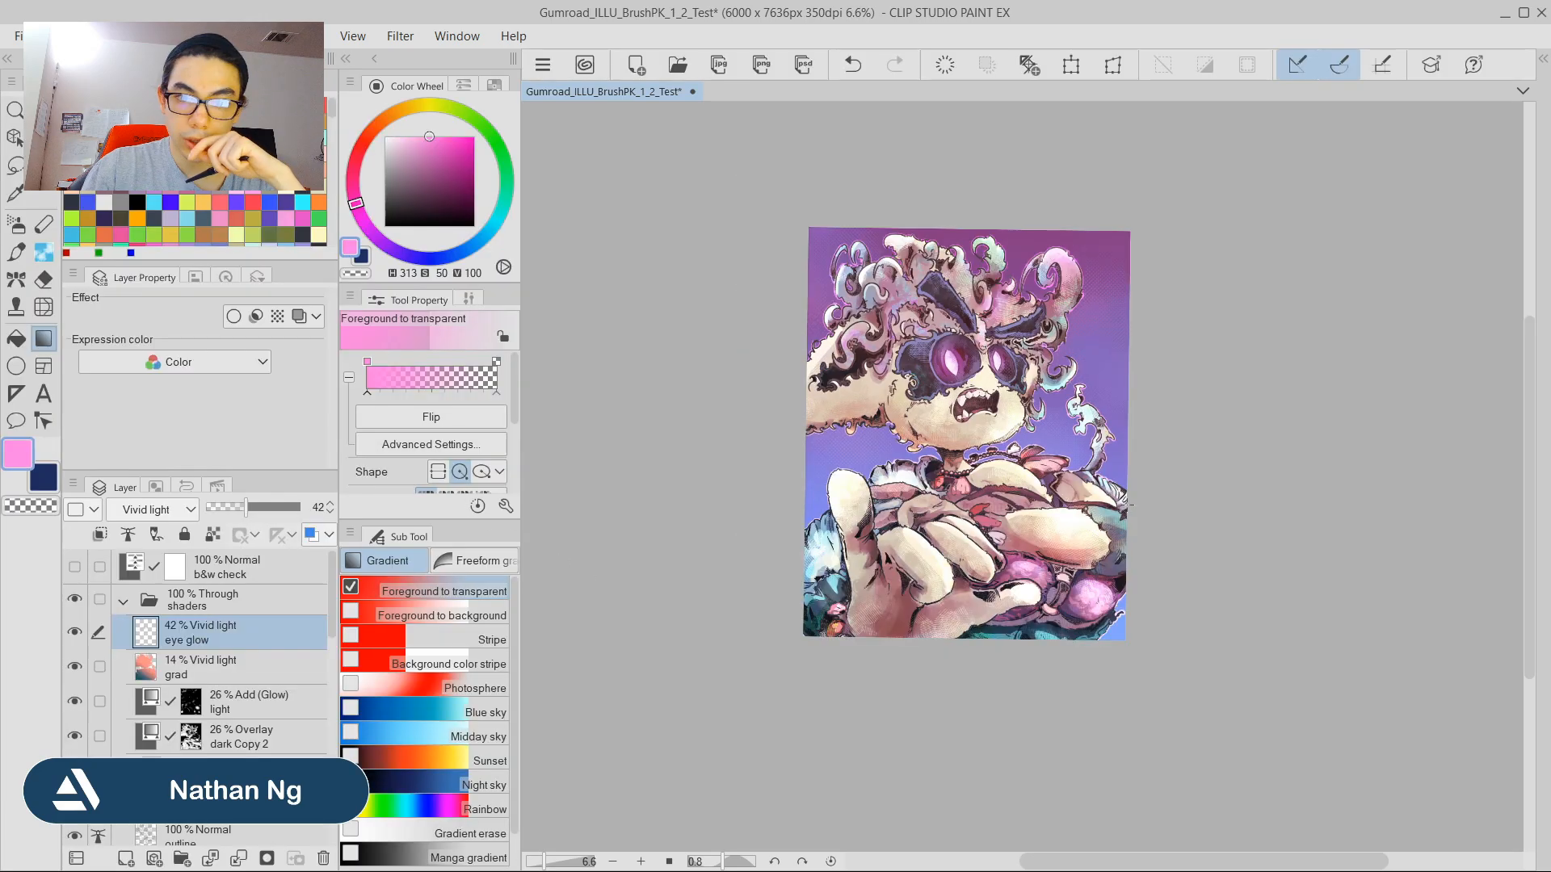
pyautogui.scroll(3, 969, 453)
pyautogui.scroll(2, 926, 353)
pyautogui.scroll(-3, 1066, 375)
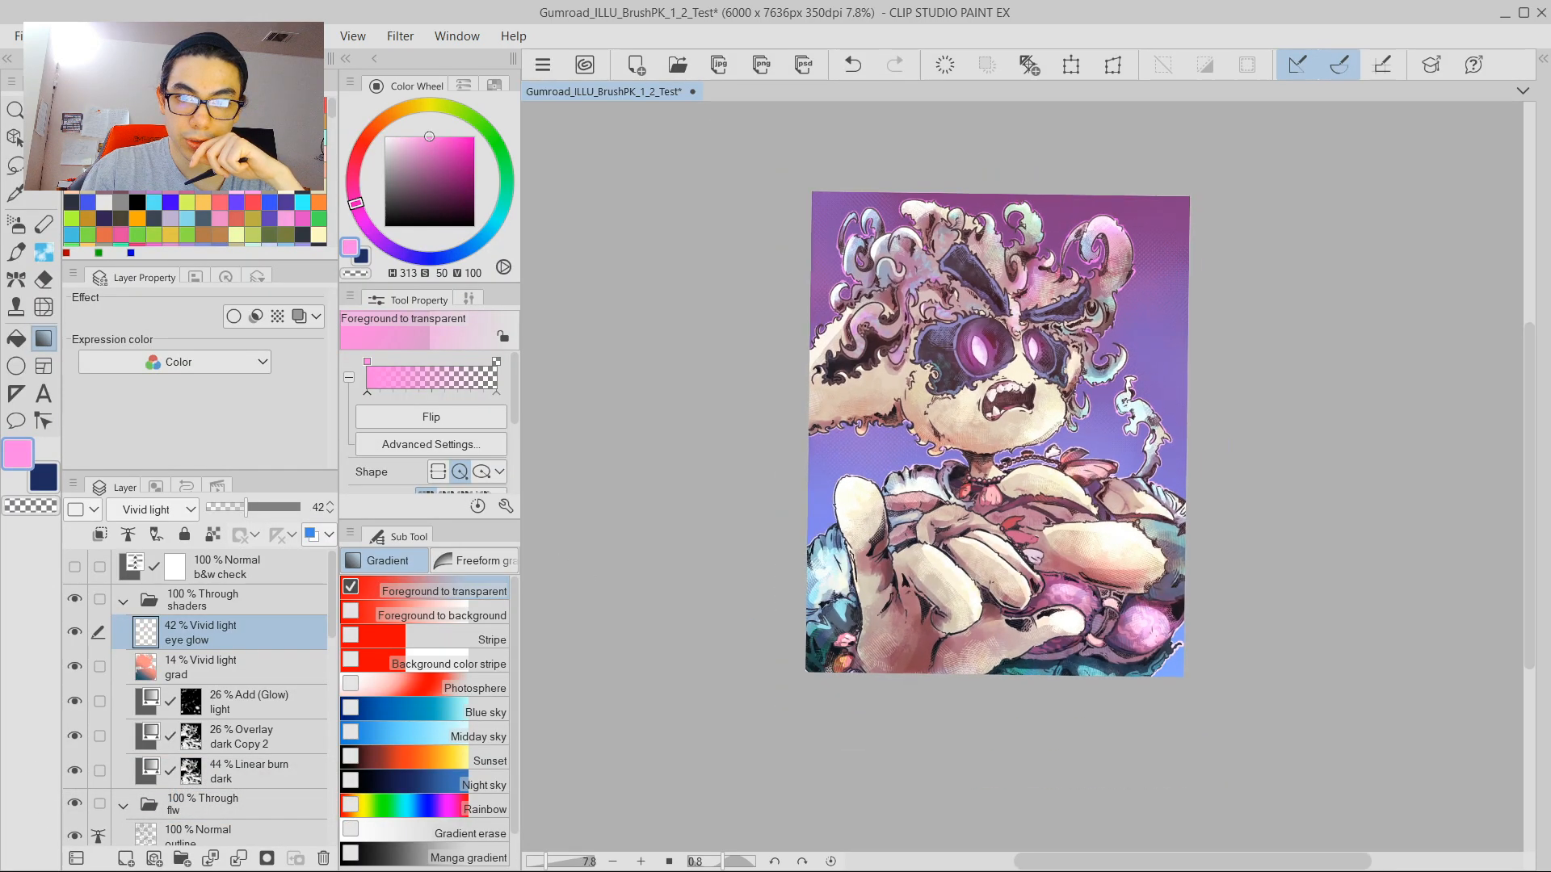
pyautogui.scroll(1, 913, 443)
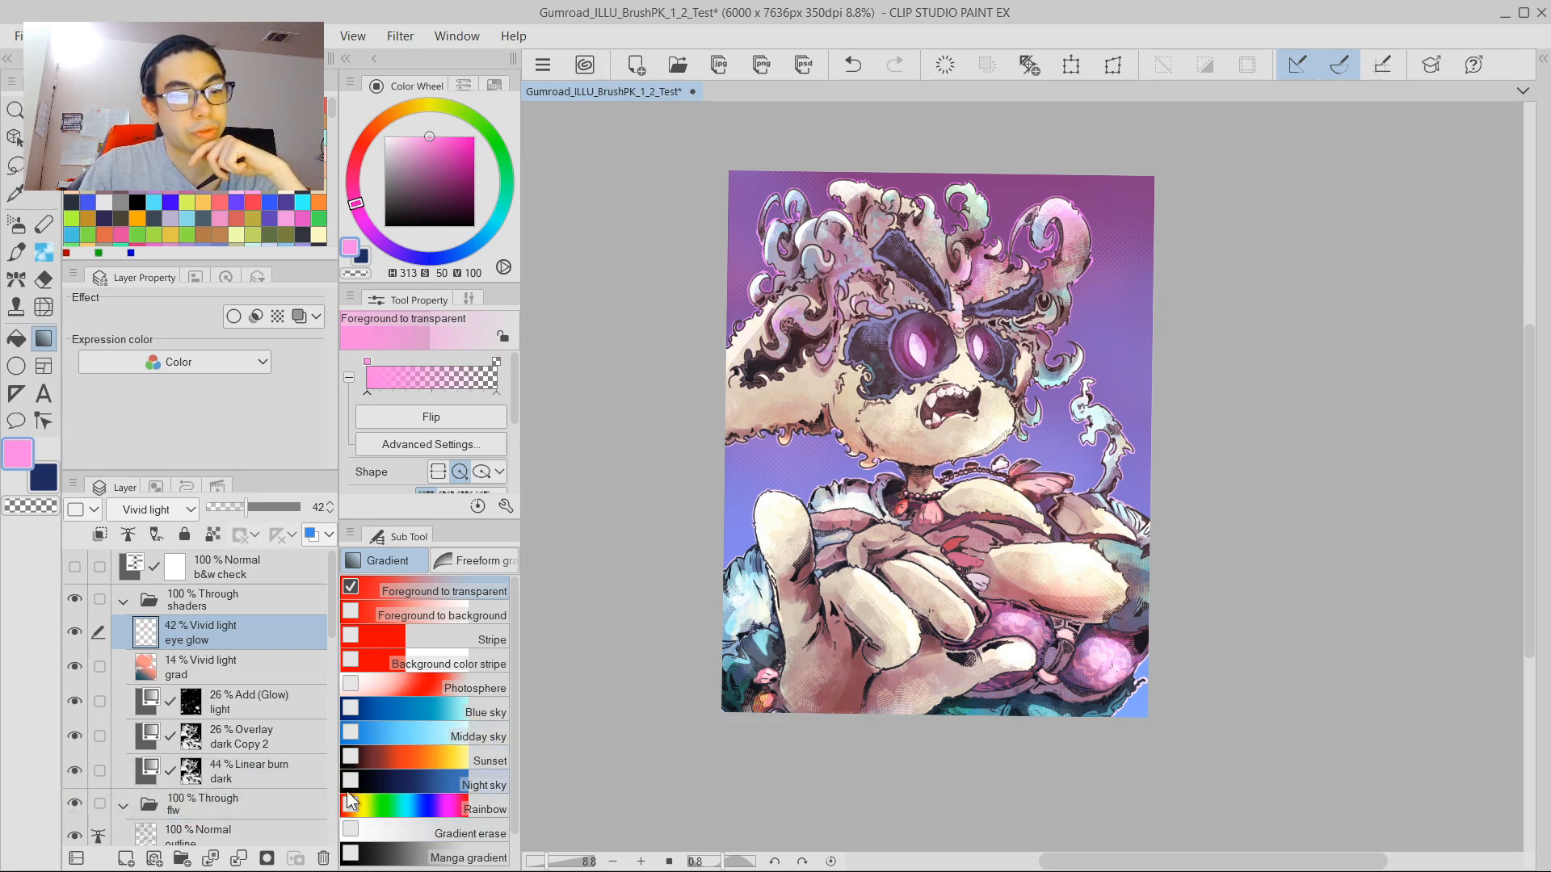
# Select the background area from the bg layer's mask and add a Hue/Saturation/Luminosity correction layer above bg Copy.
pyautogui.scroll(-5, 144, 705)
pyautogui.click(144, 704)
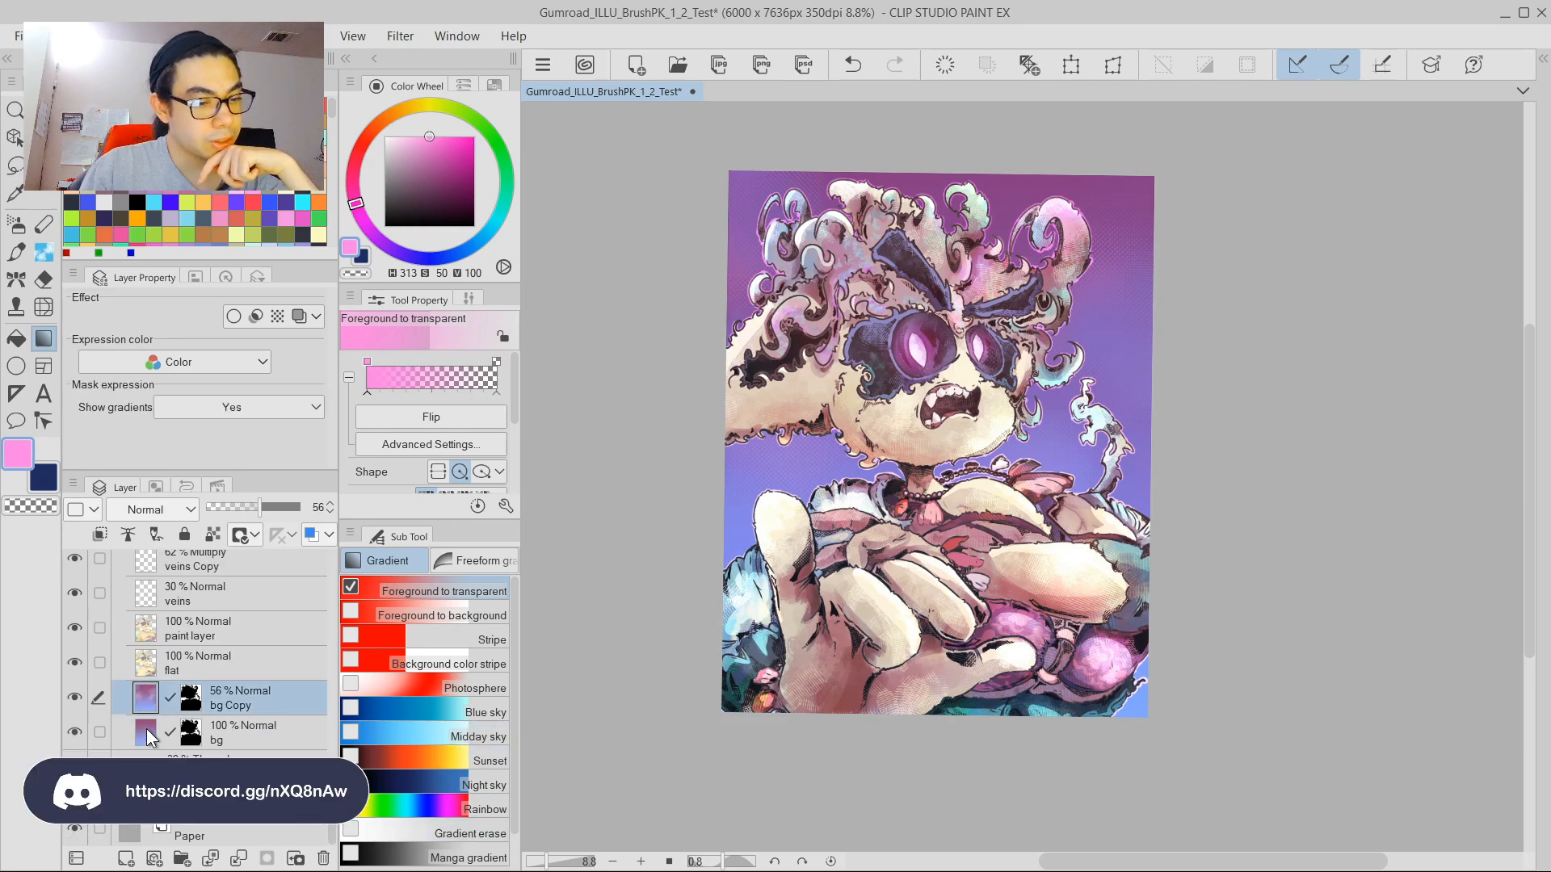
pyautogui.click(154, 736)
pyautogui.keyDown('ctrl'); pyautogui.click(192, 734); pyautogui.keyUp('ctrl')
pyautogui.scroll(1, 161, 737)
pyautogui.click(151, 738)
pyautogui.hotkey('ctrl', 'u')
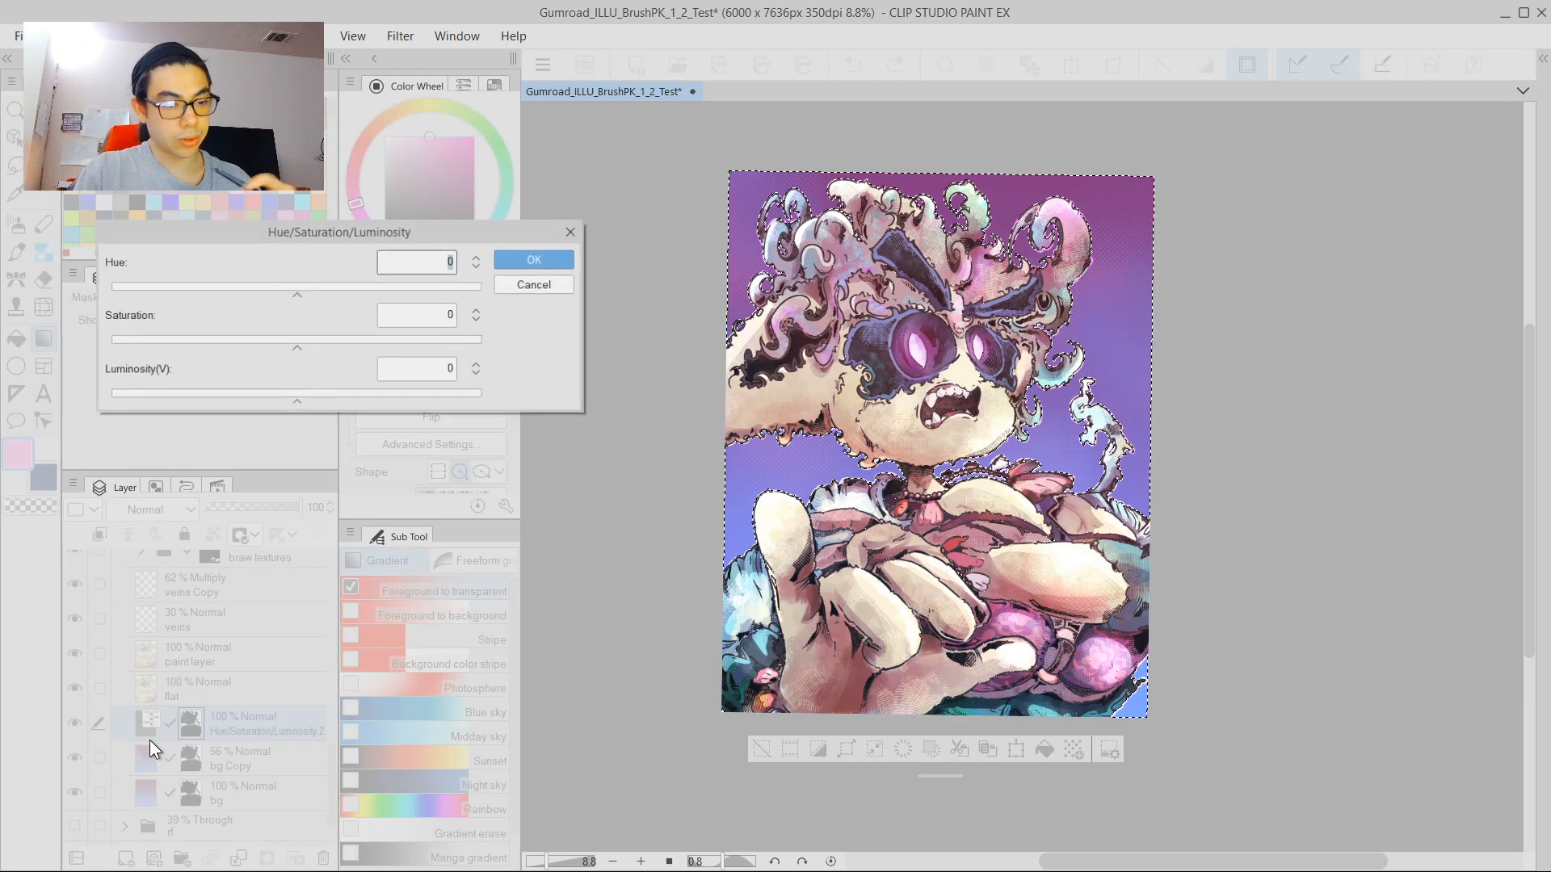
# Try hue 103 on the background's correction layer, return the hue to 0 and adjust the luminosity, trying -30.
pyautogui.moveTo(299, 287); pyautogui.dragTo(404, 321)
pyautogui.click(310, 395)
pyautogui.click(450, 369)
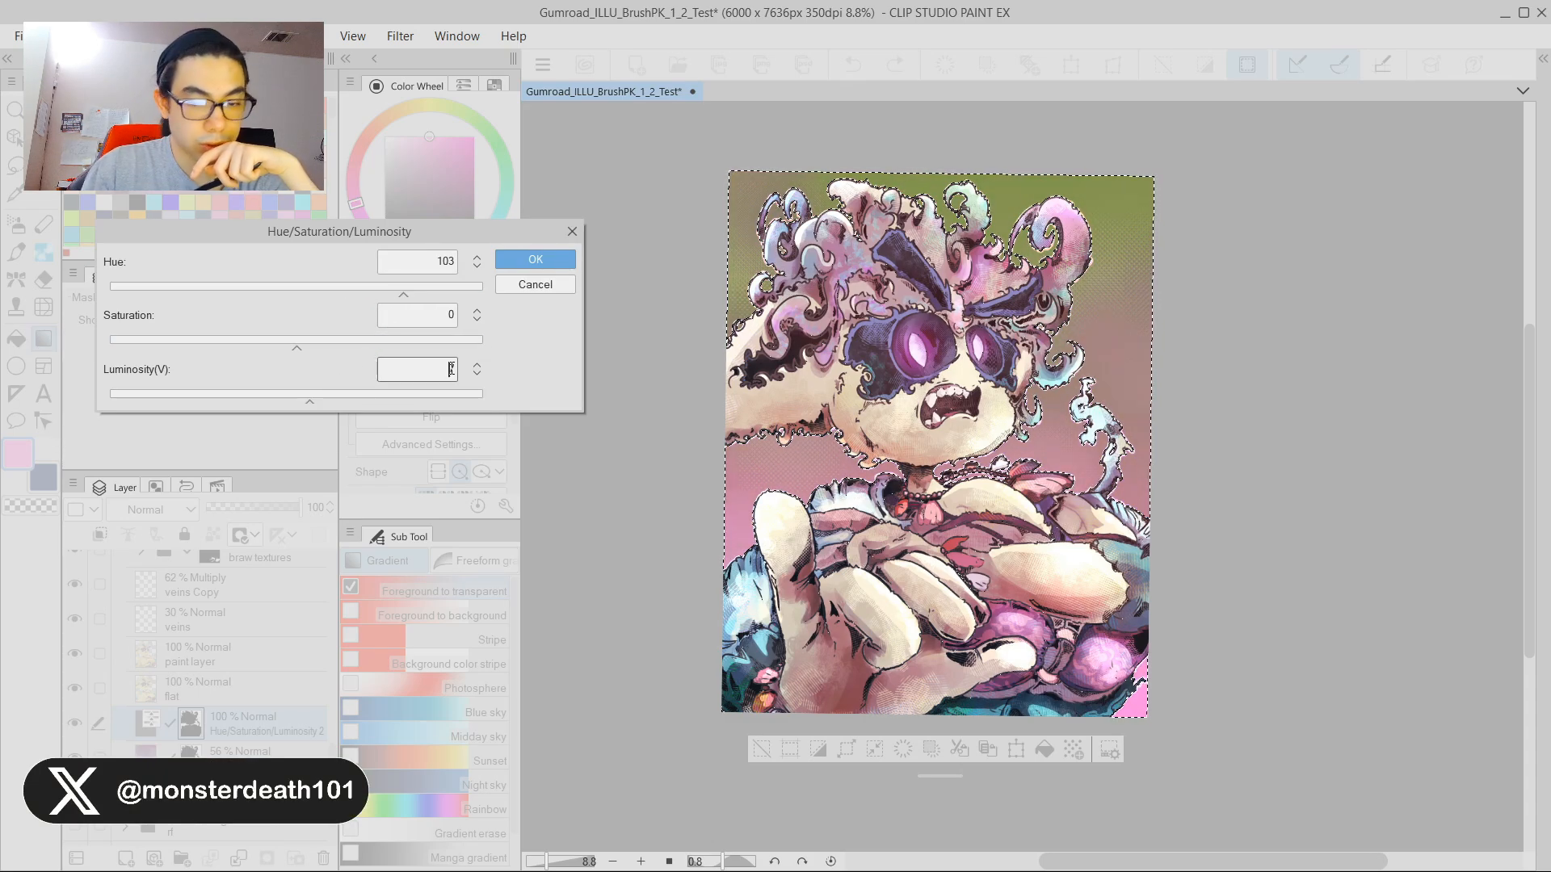
pyautogui.press('BackSpace')
pyautogui.write('0')
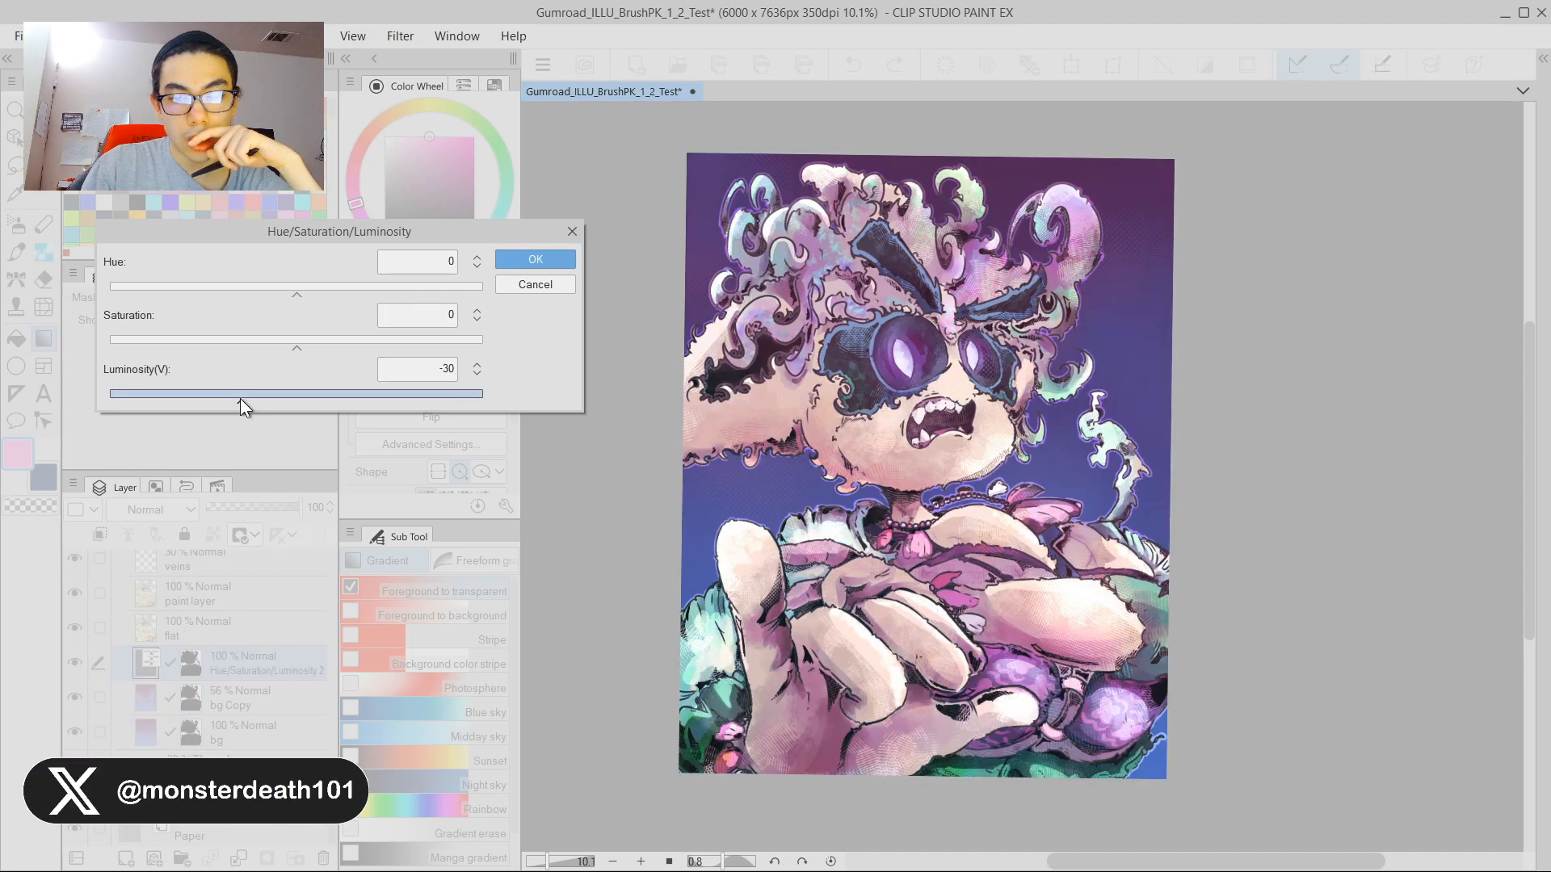
pyautogui.moveTo(240, 399); pyautogui.dragTo(361, 401)
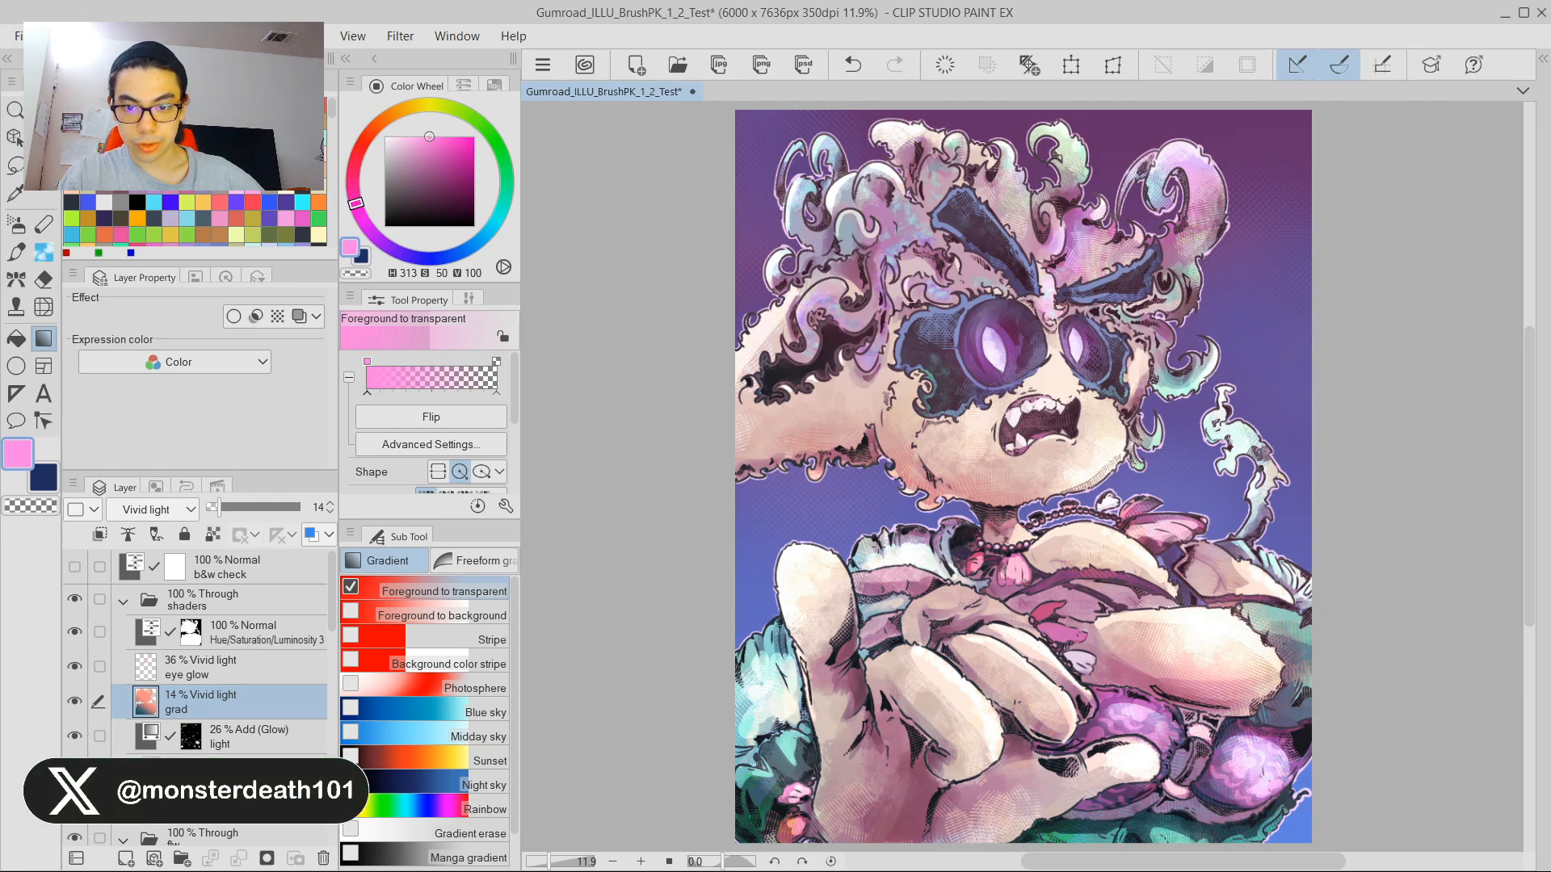
# Examine the eyes, mouth, fur hatching and raised thumb up close and compare them with the whole picture.
pyautogui.scroll(-5, 176, 719)
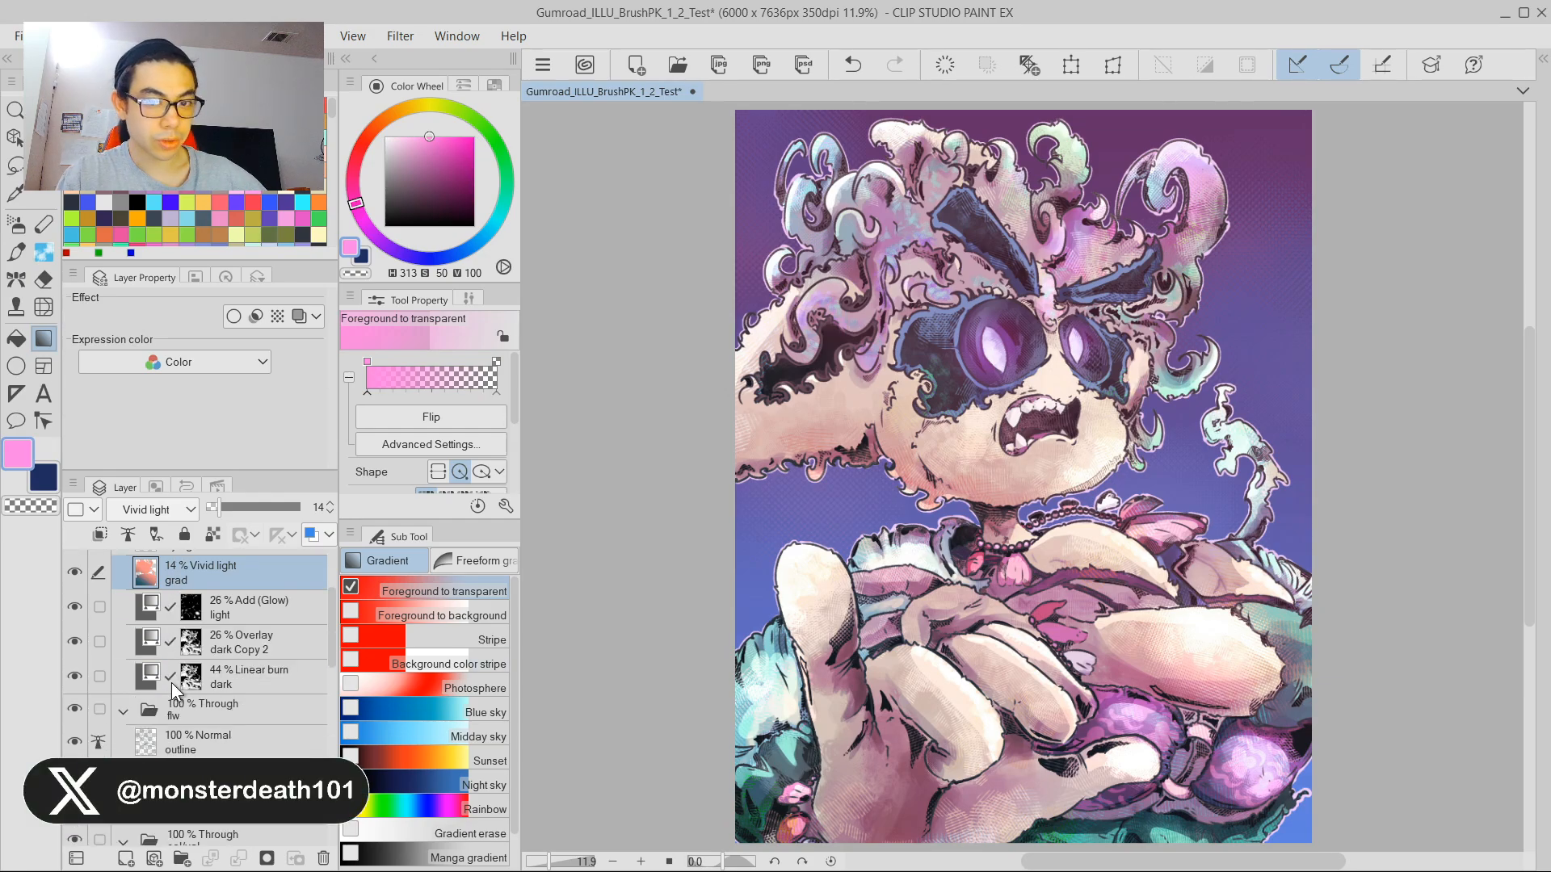
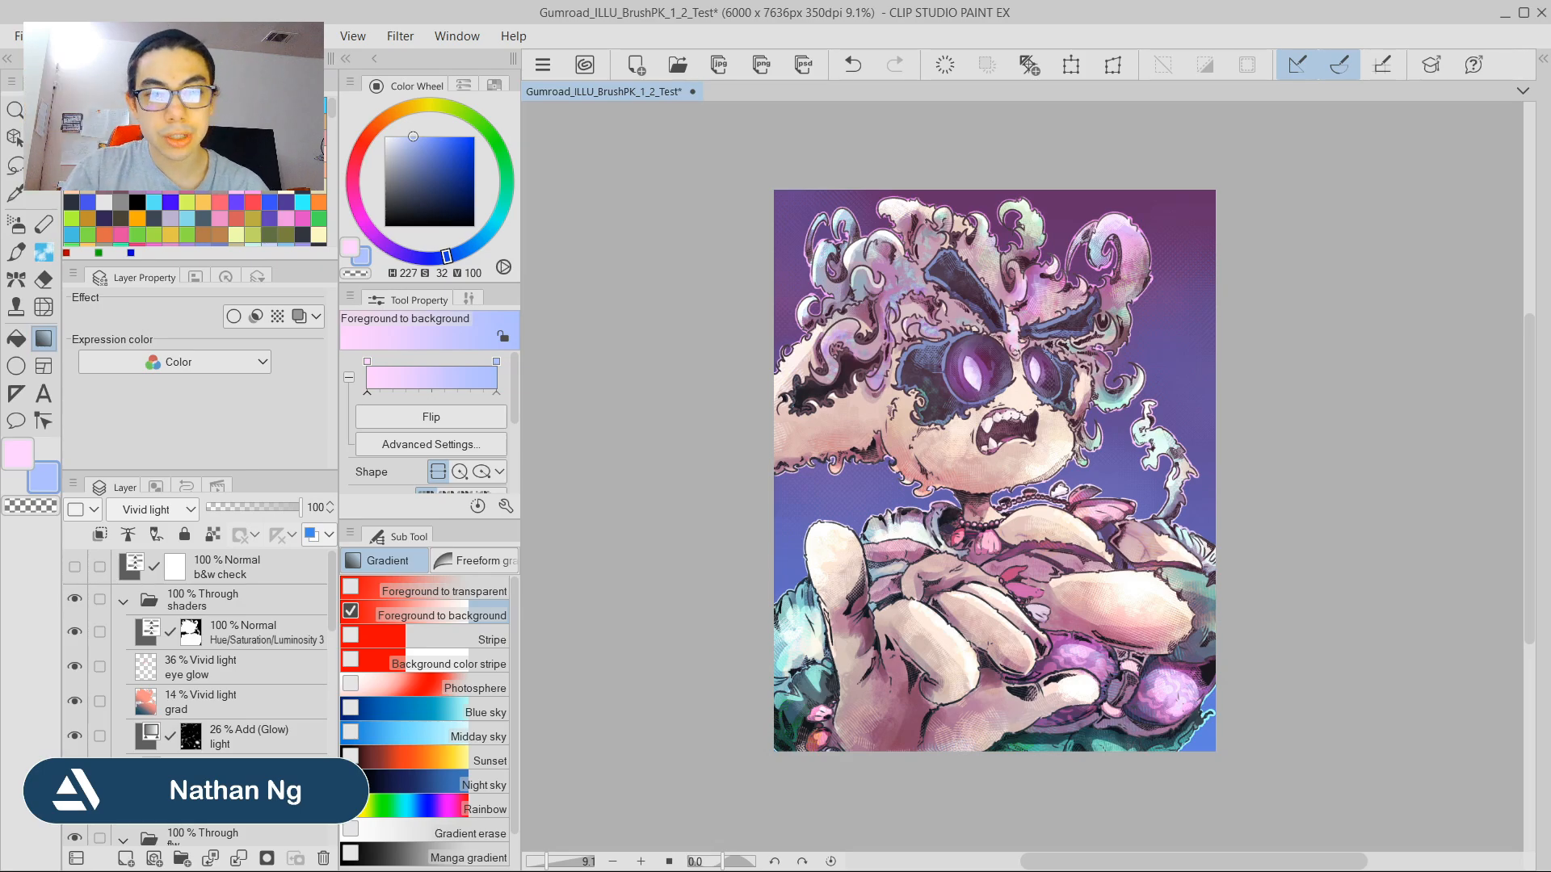
pyautogui.scroll(4, 1050, 394)
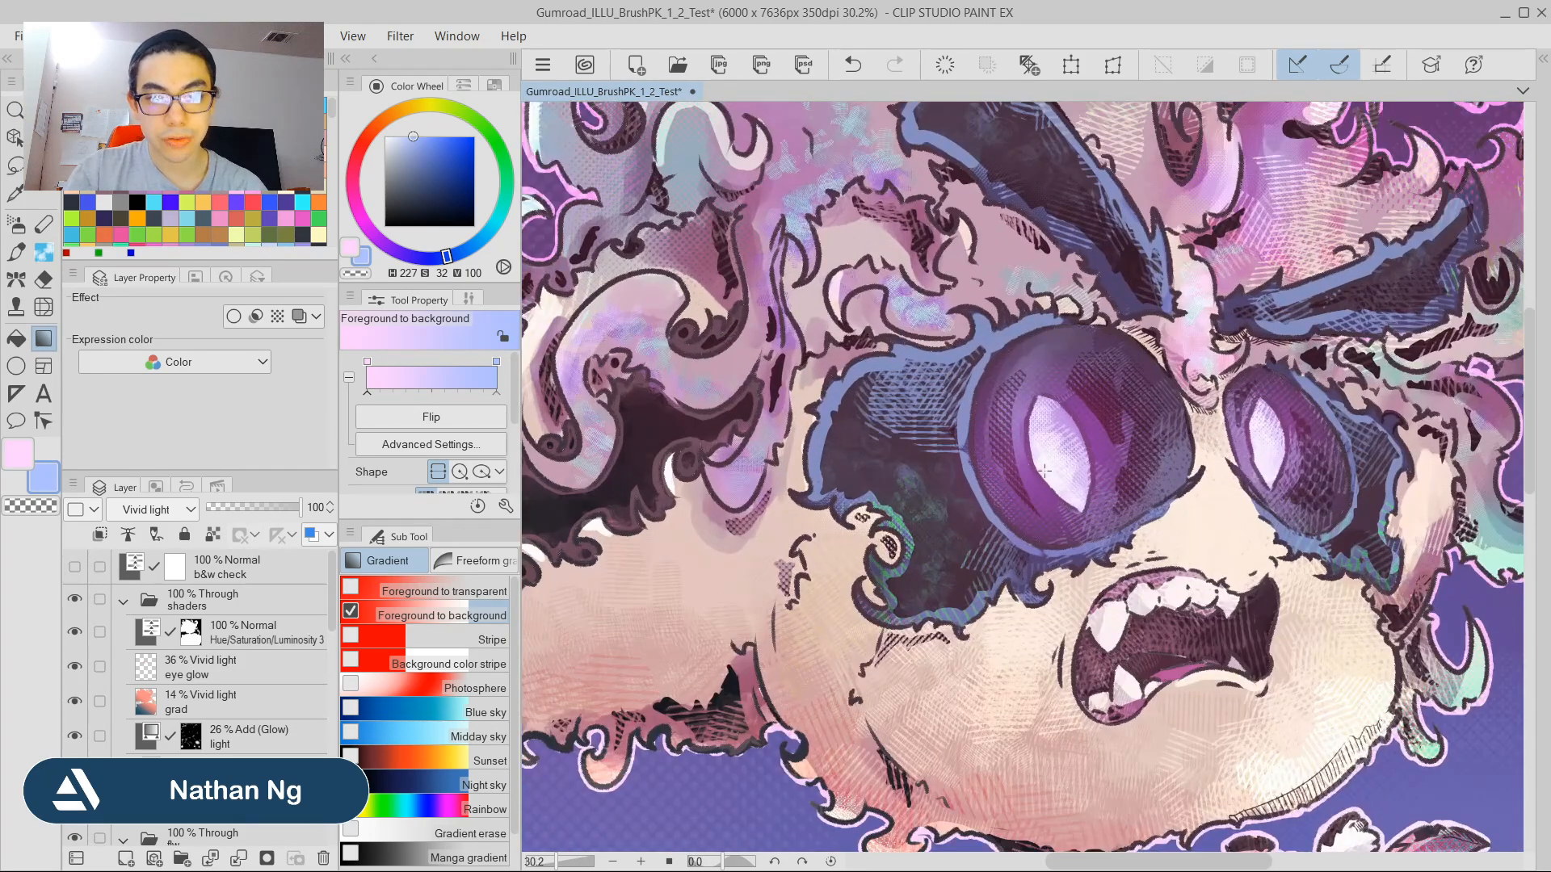
pyautogui.scroll(-1, 1001, 432)
pyautogui.scroll(-2, 840, 331)
pyautogui.scroll(4, 1066, 404)
pyautogui.scroll(-1, 1131, 428)
pyautogui.scroll(-1, 1024, 610)
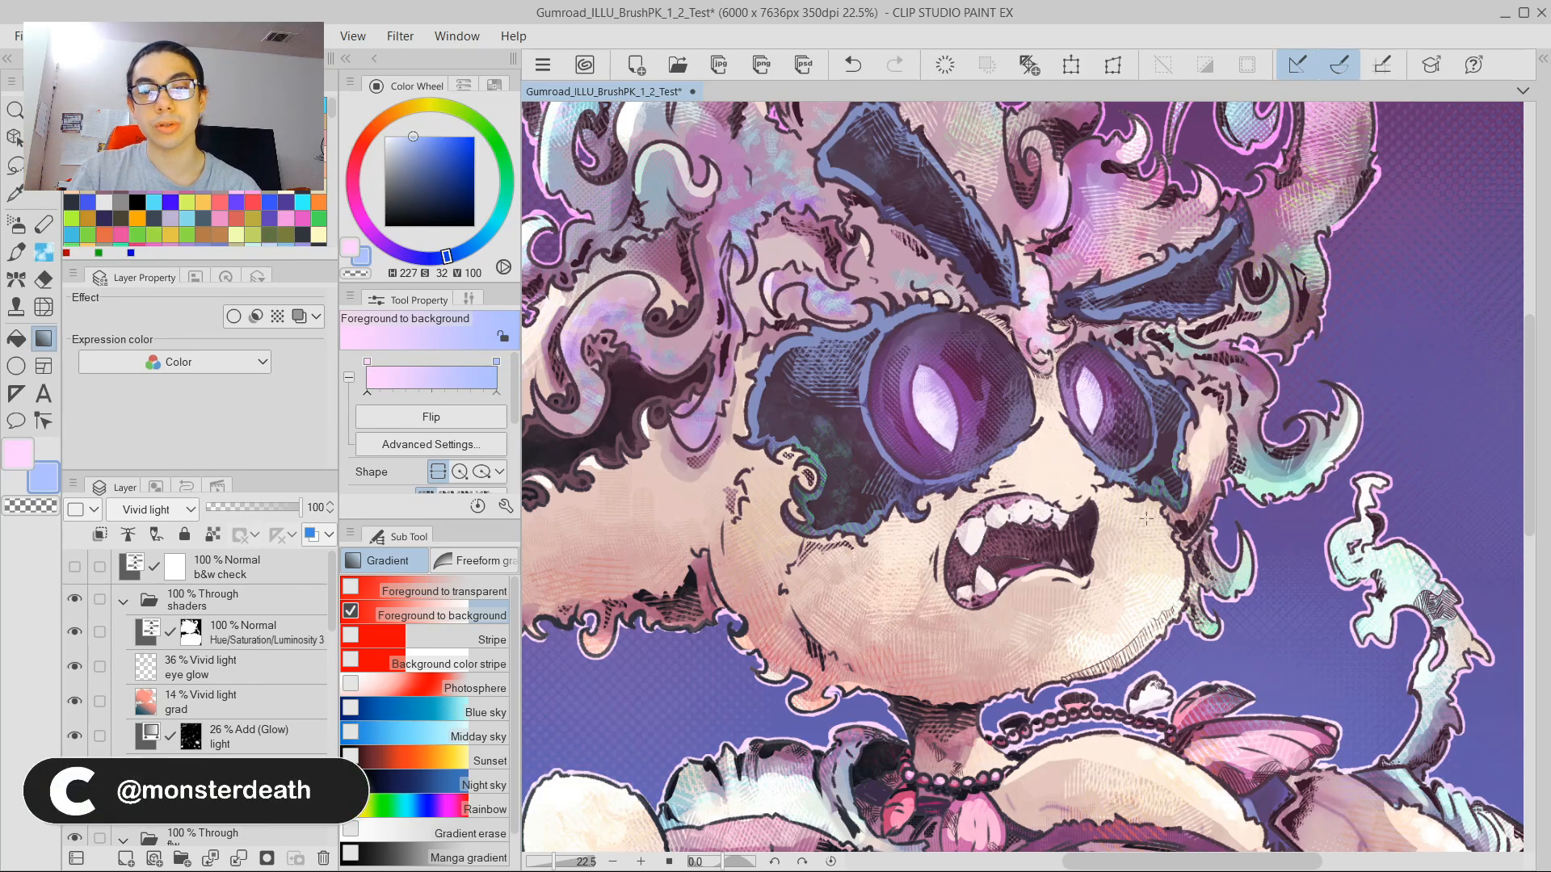
pyautogui.scroll(2, 1097, 536)
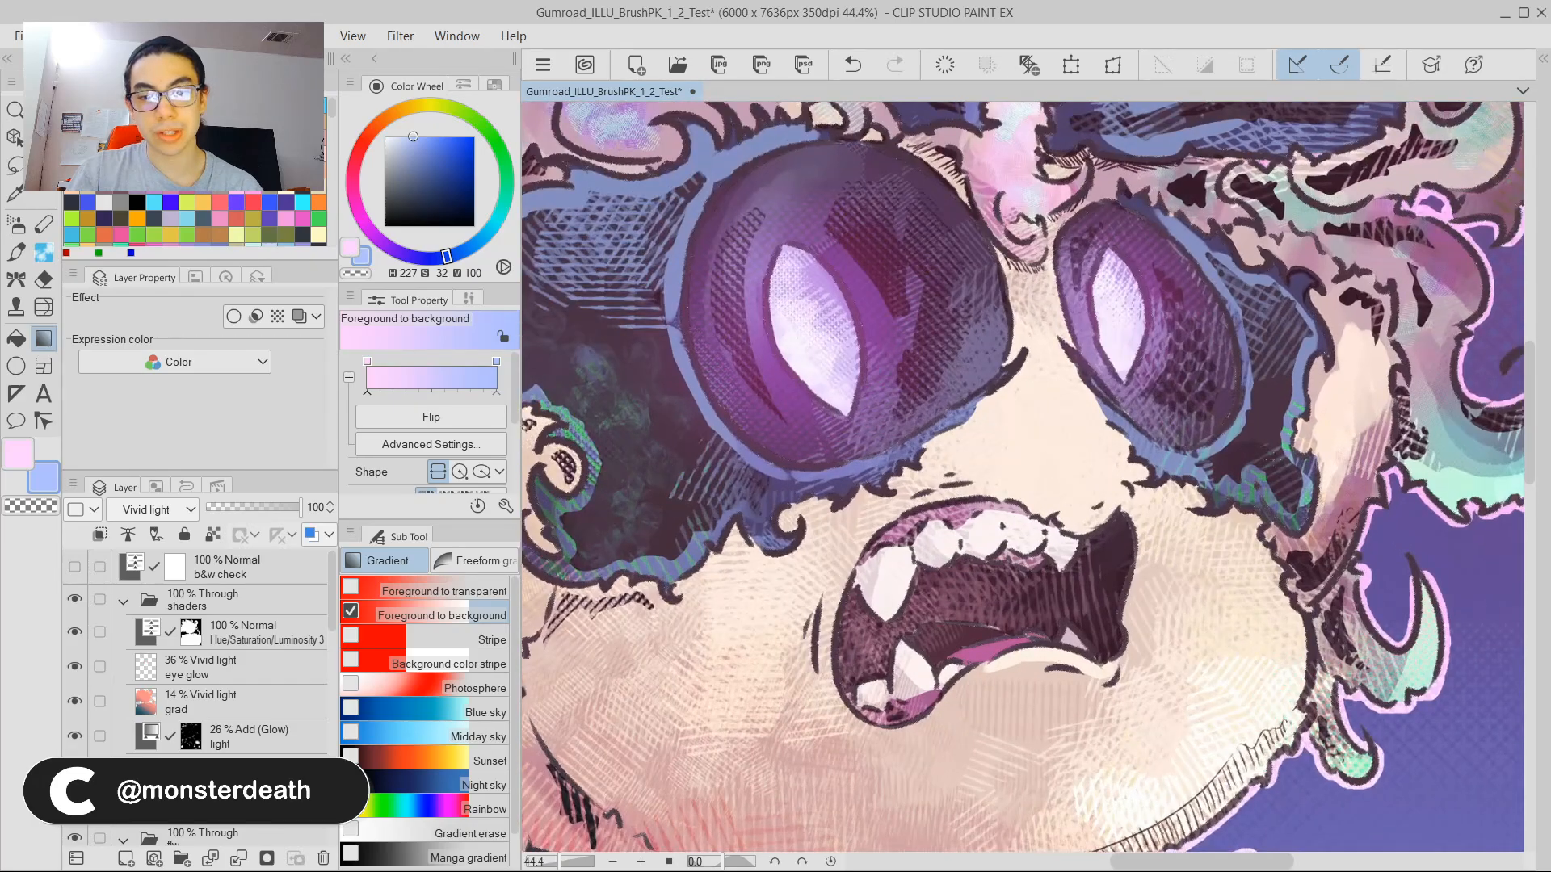
pyautogui.scroll(-1, 1141, 551)
pyautogui.scroll(2, 1018, 627)
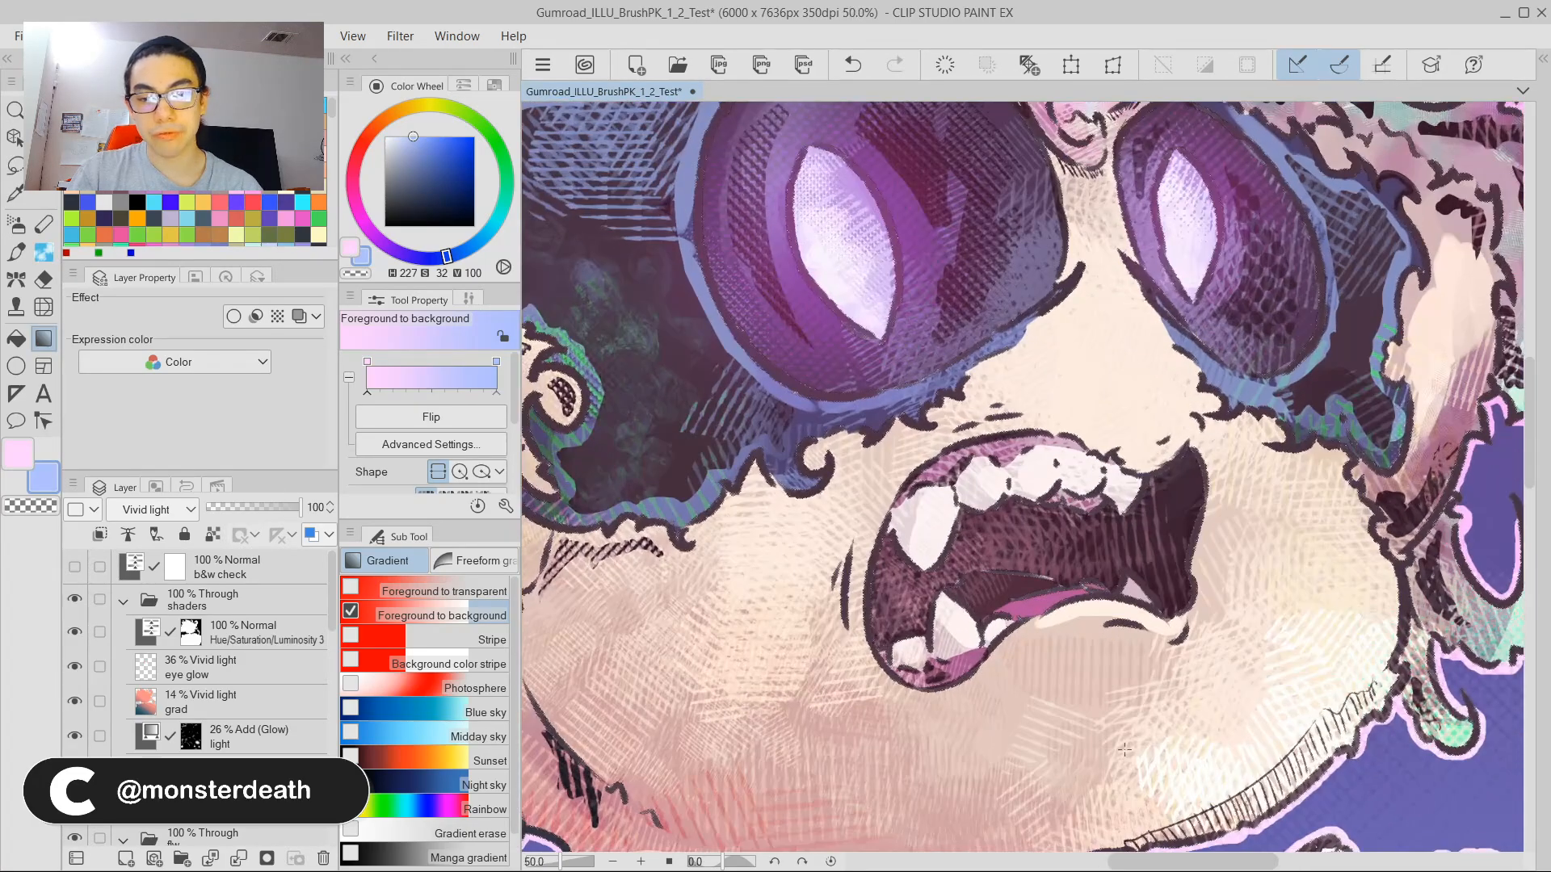
pyautogui.scroll(-3, 840, 614)
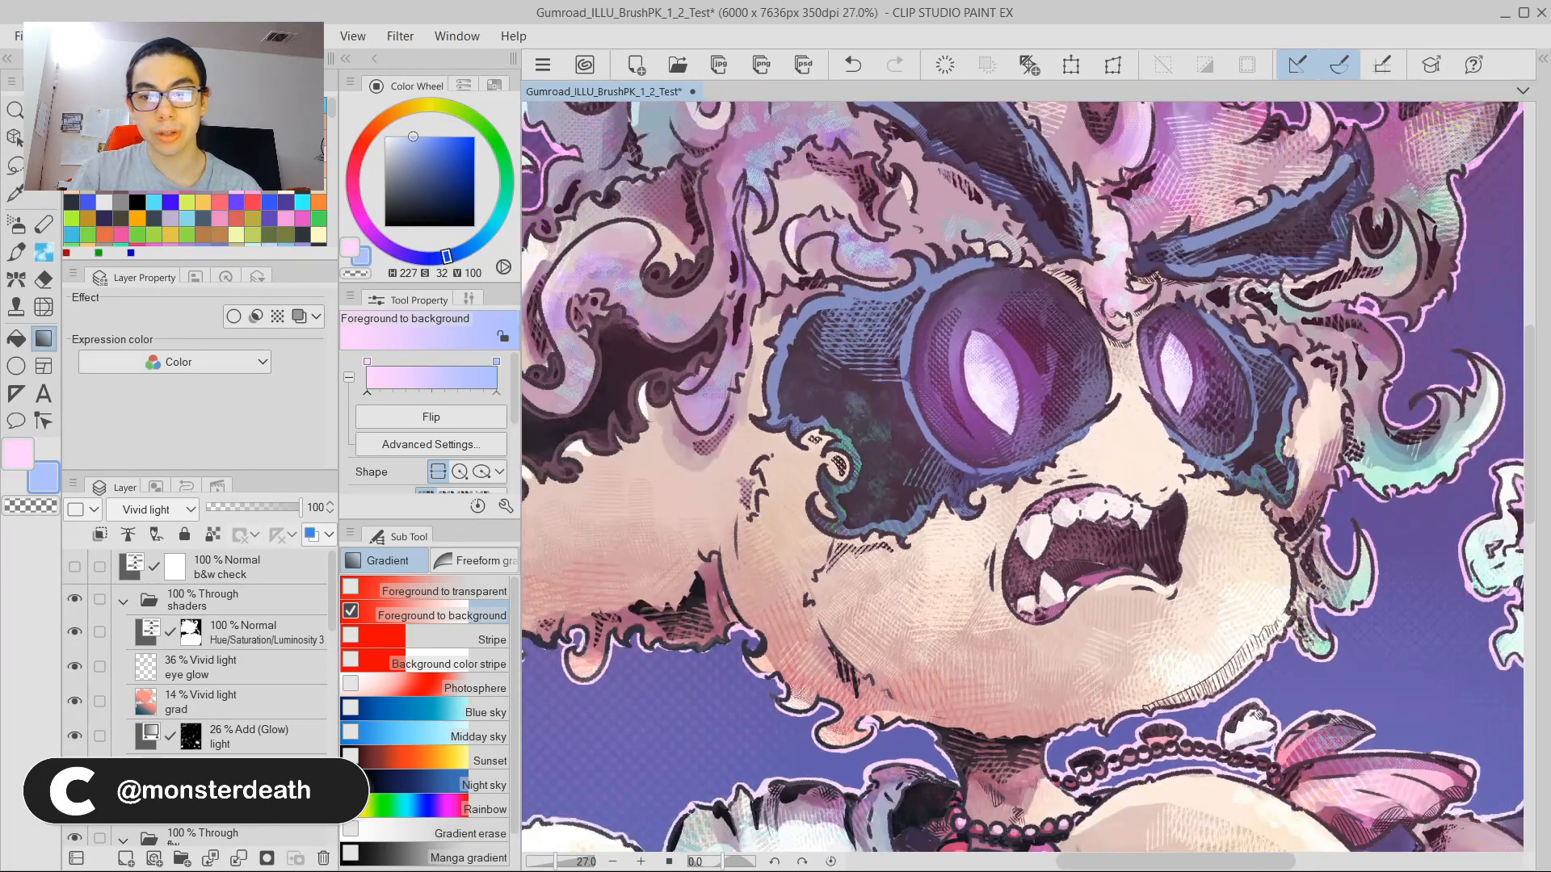
pyautogui.scroll(2, 741, 569)
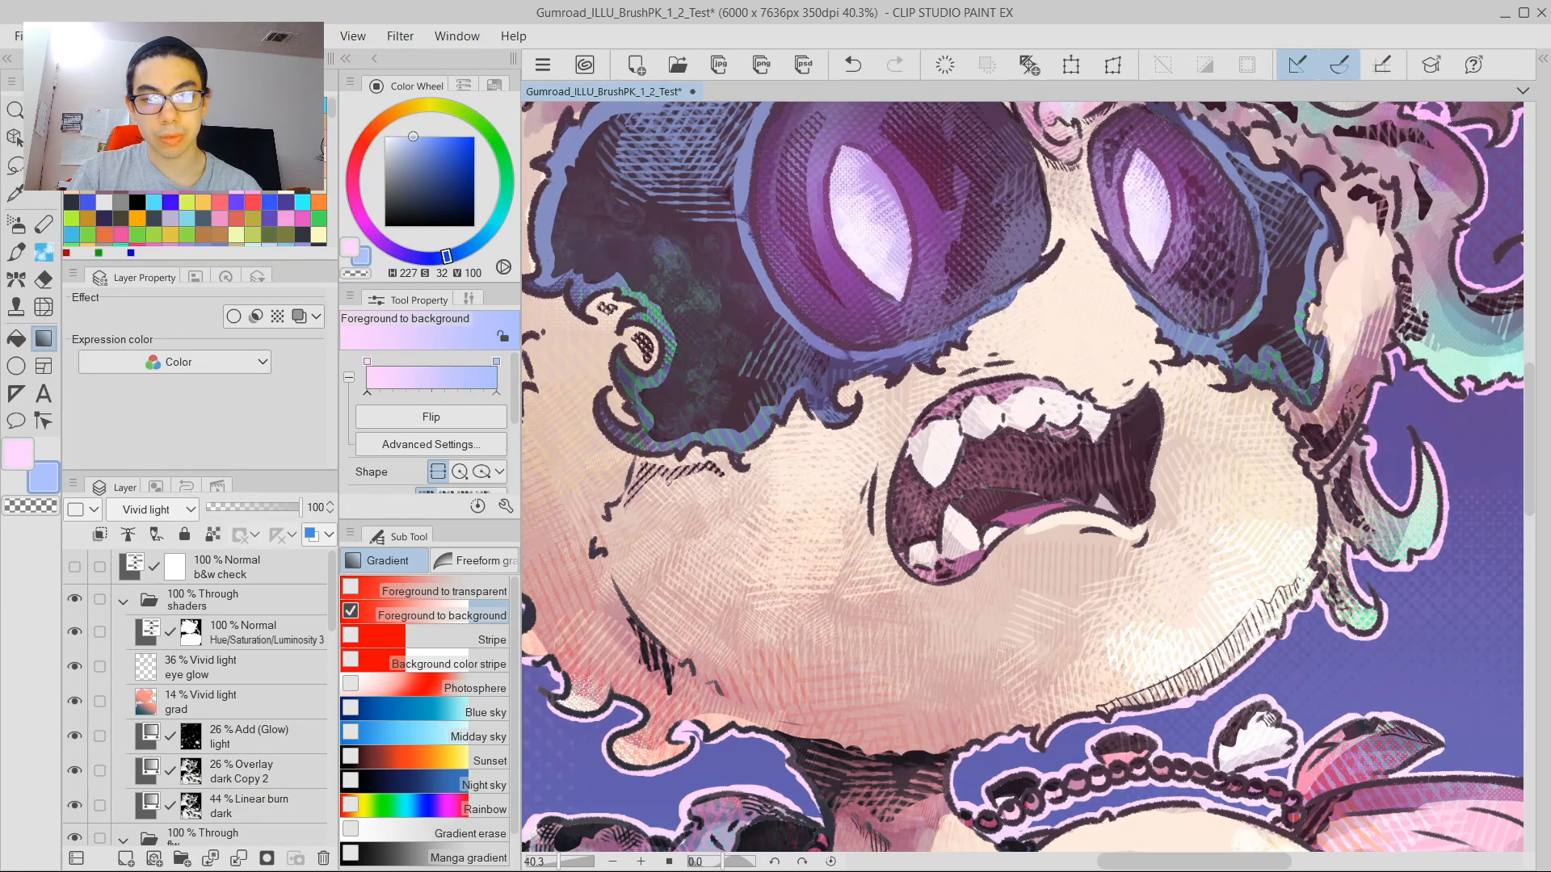
pyautogui.scroll(-3, 1016, 565)
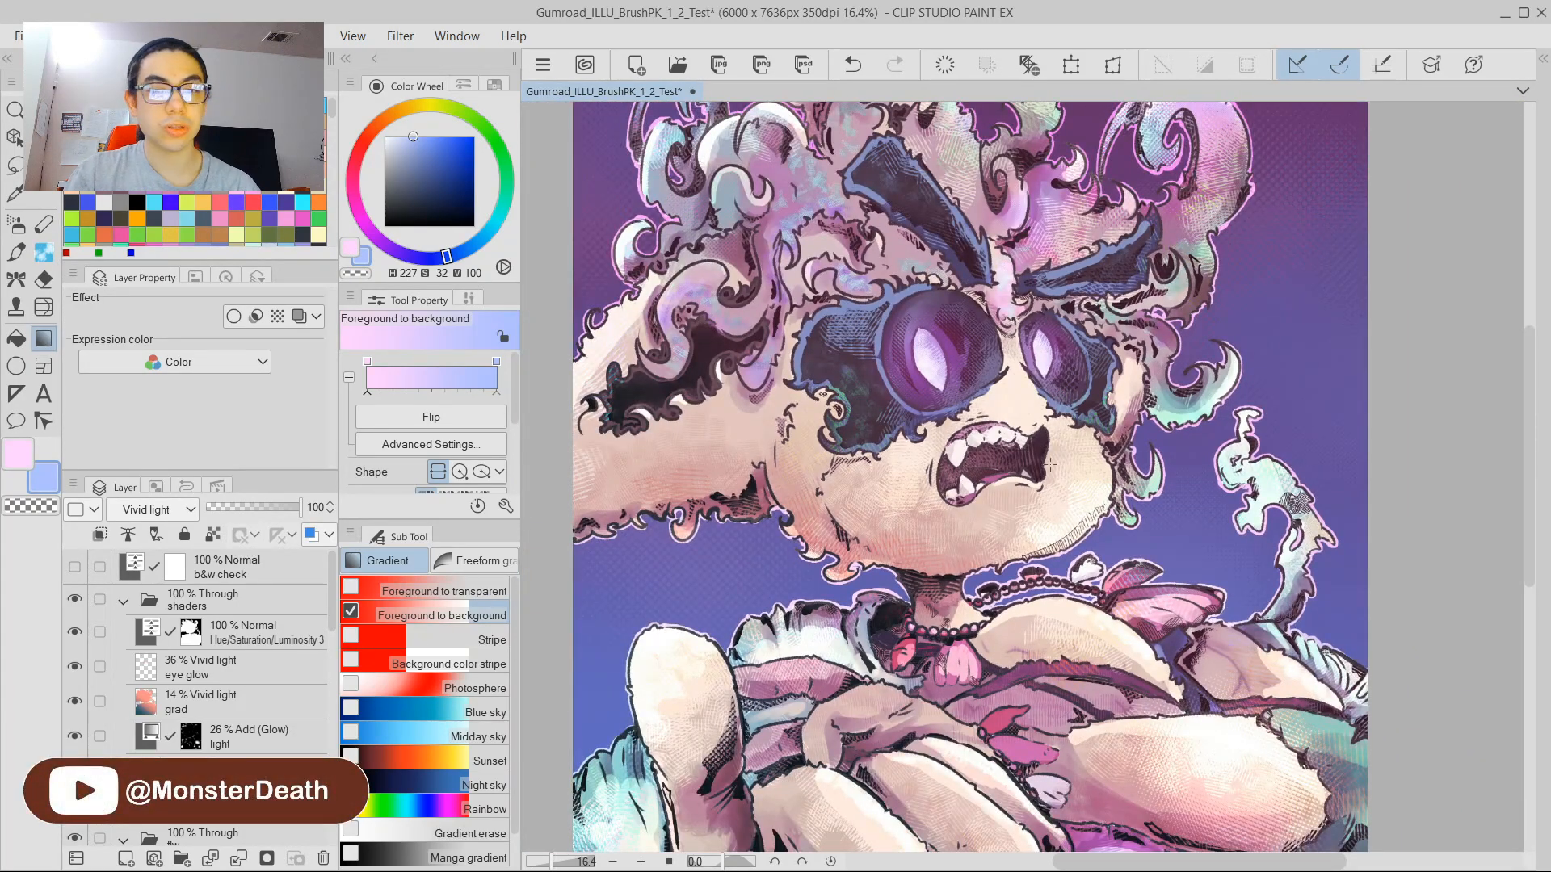
pyautogui.scroll(-1, 1072, 477)
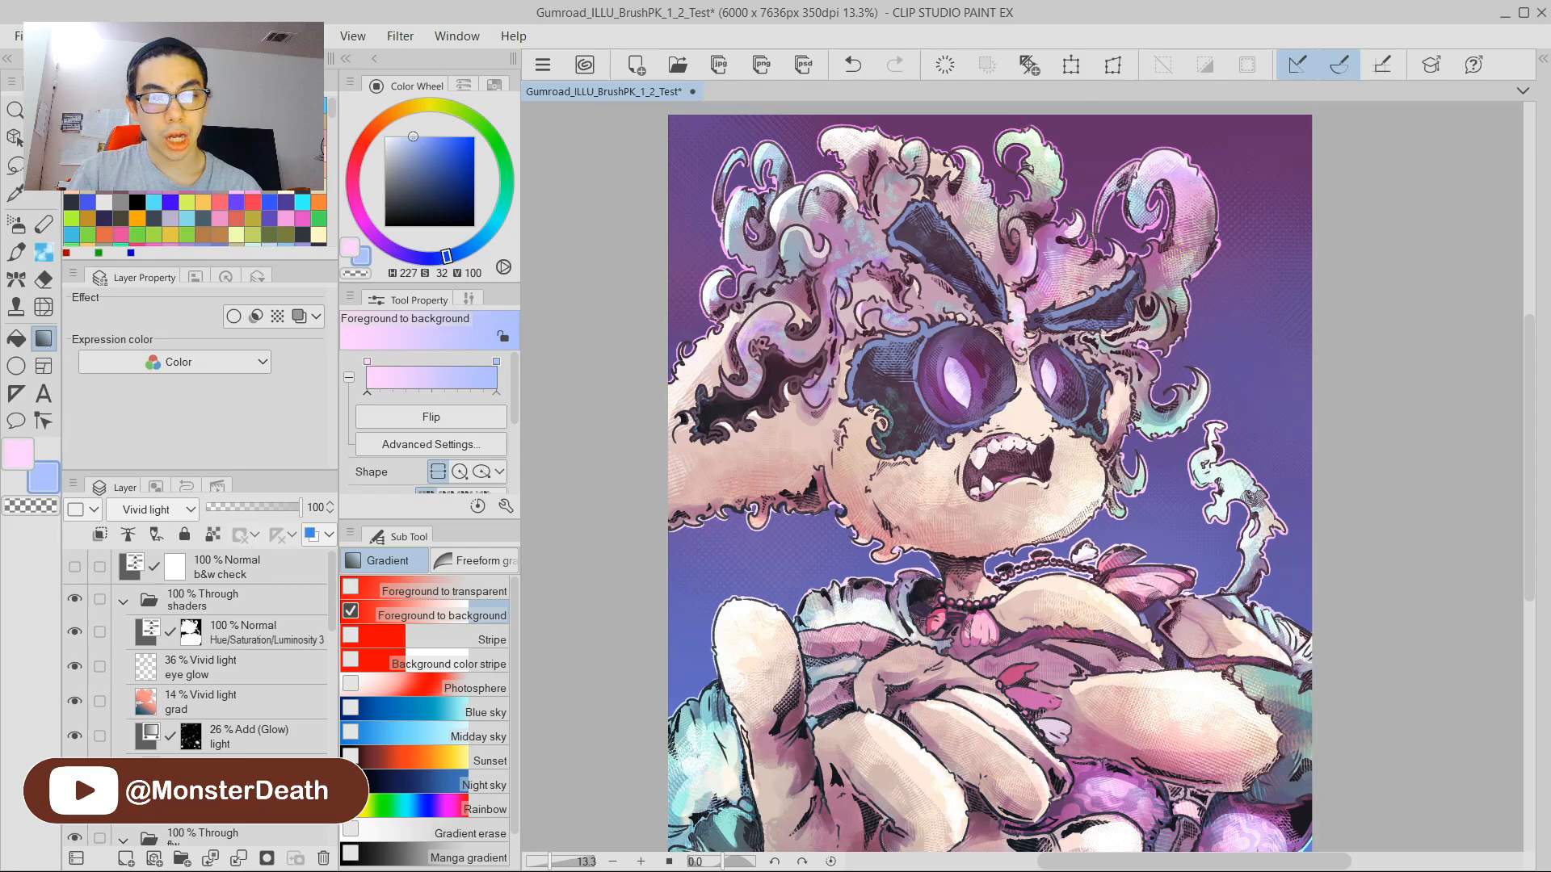
pyautogui.scroll(3, 756, 723)
pyautogui.scroll(-3, 812, 623)
pyautogui.scroll(2, 1038, 464)
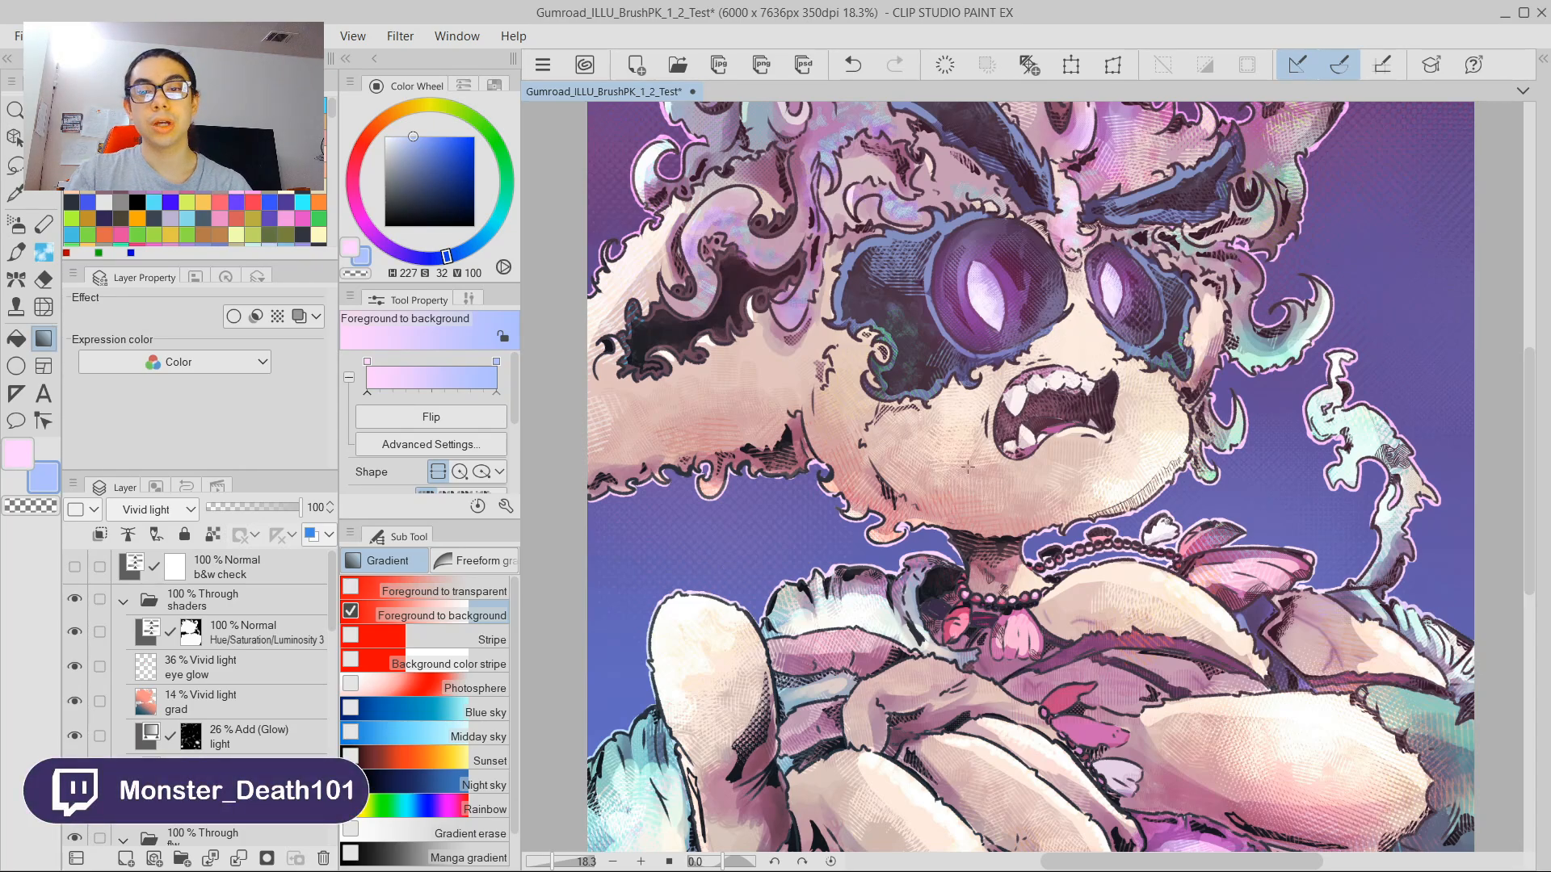
pyautogui.scroll(-3, 964, 470)
pyautogui.scroll(14, 771, 604)
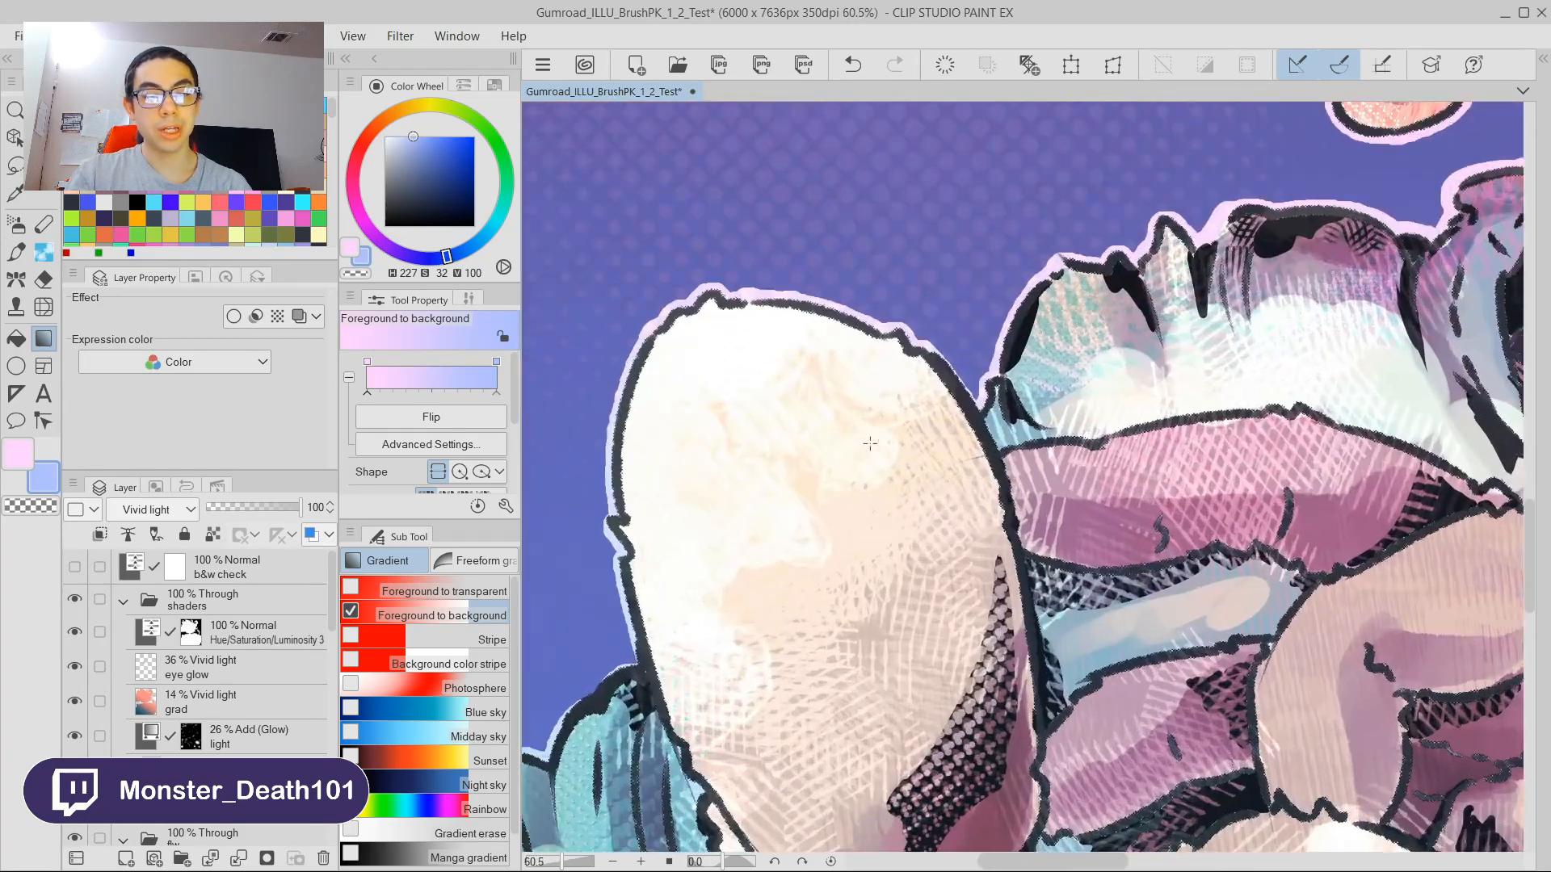
pyautogui.scroll(-14, 870, 443)
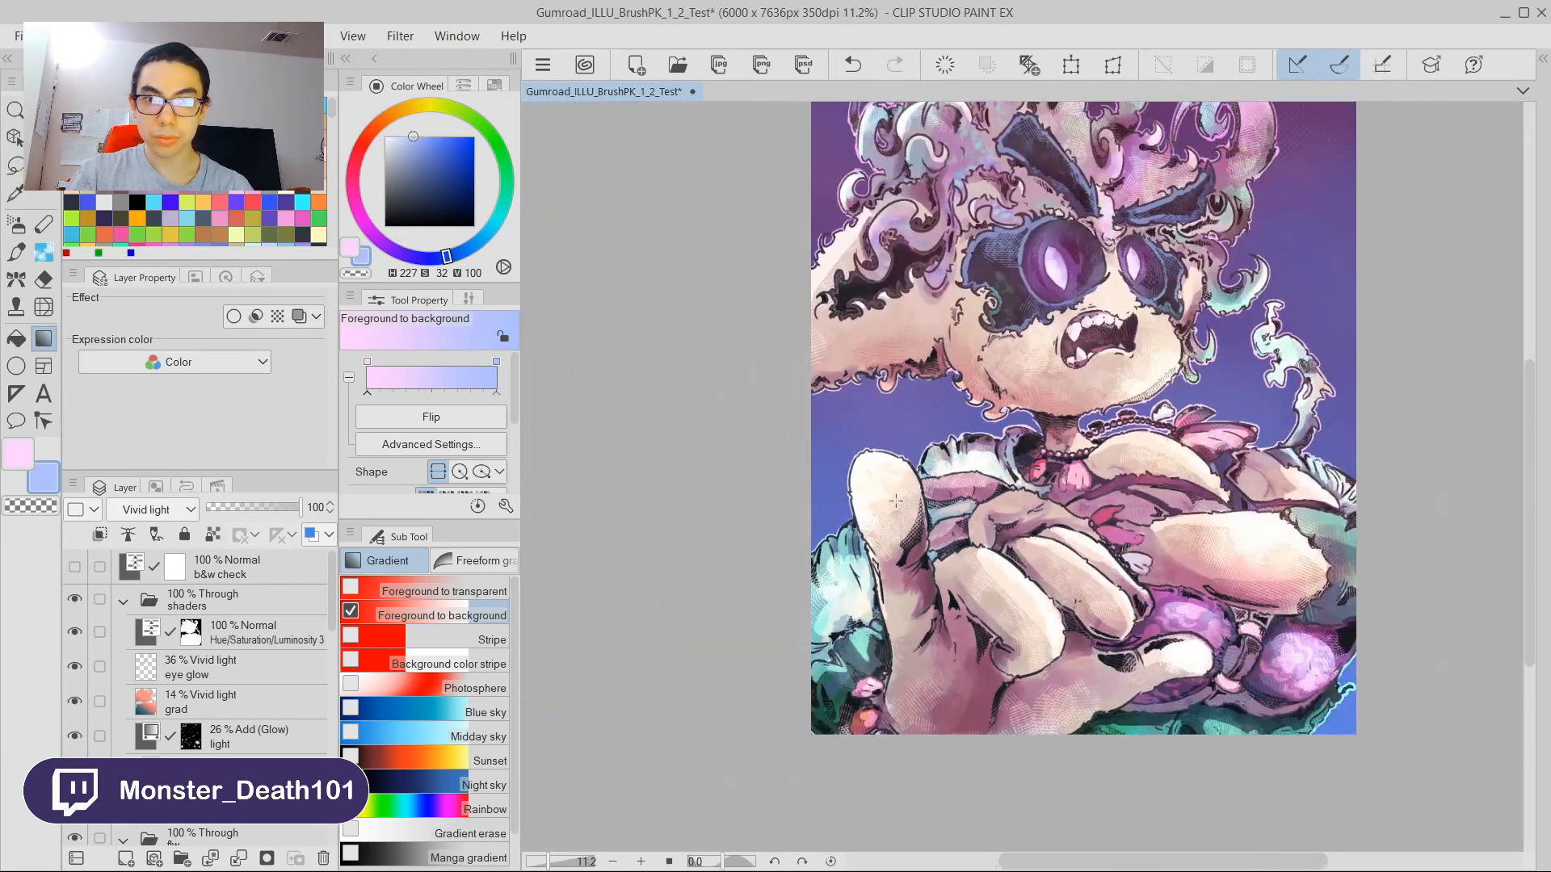
pyautogui.scroll(3, 895, 500)
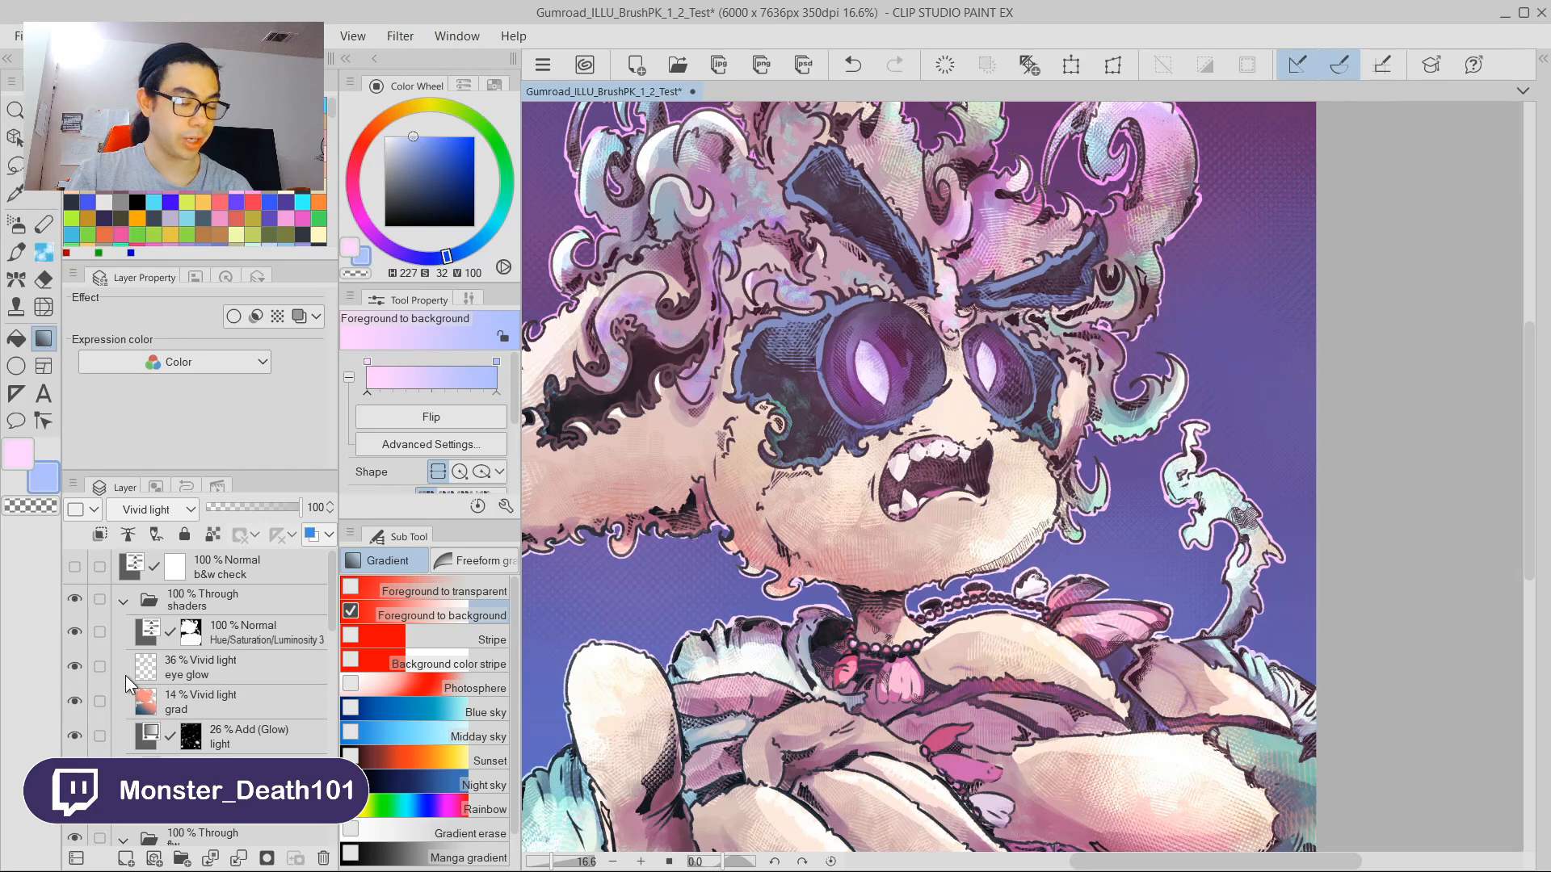
# Collapse and hide the flw line art folder to examine the colouring of the face and hand without outlines.
pyautogui.scroll(-5, 170, 683)
pyautogui.scroll(3, 186, 715)
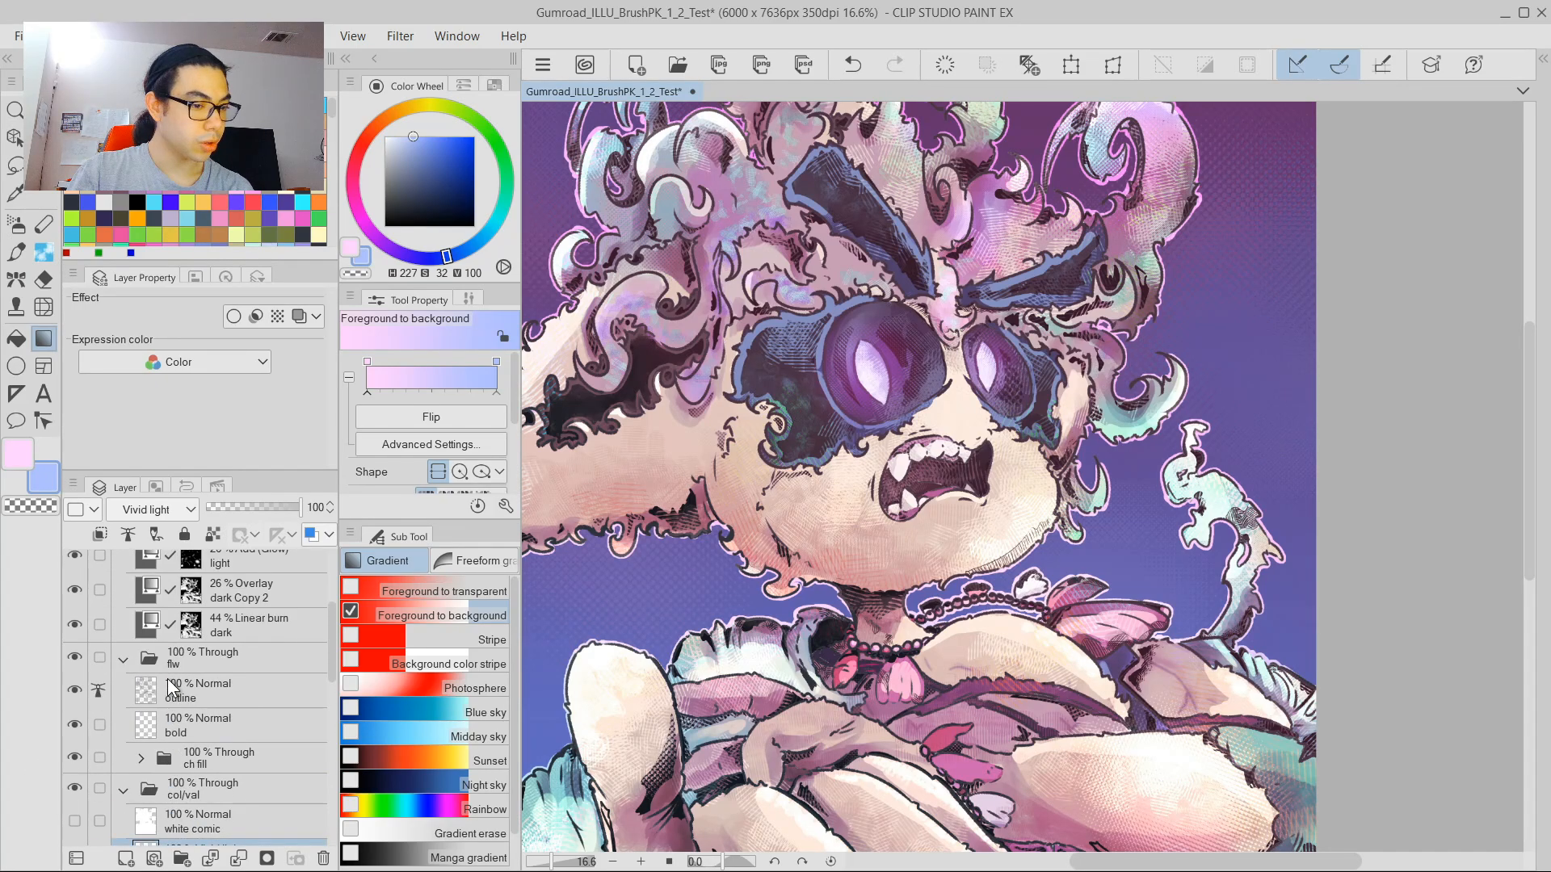
pyautogui.click(127, 664)
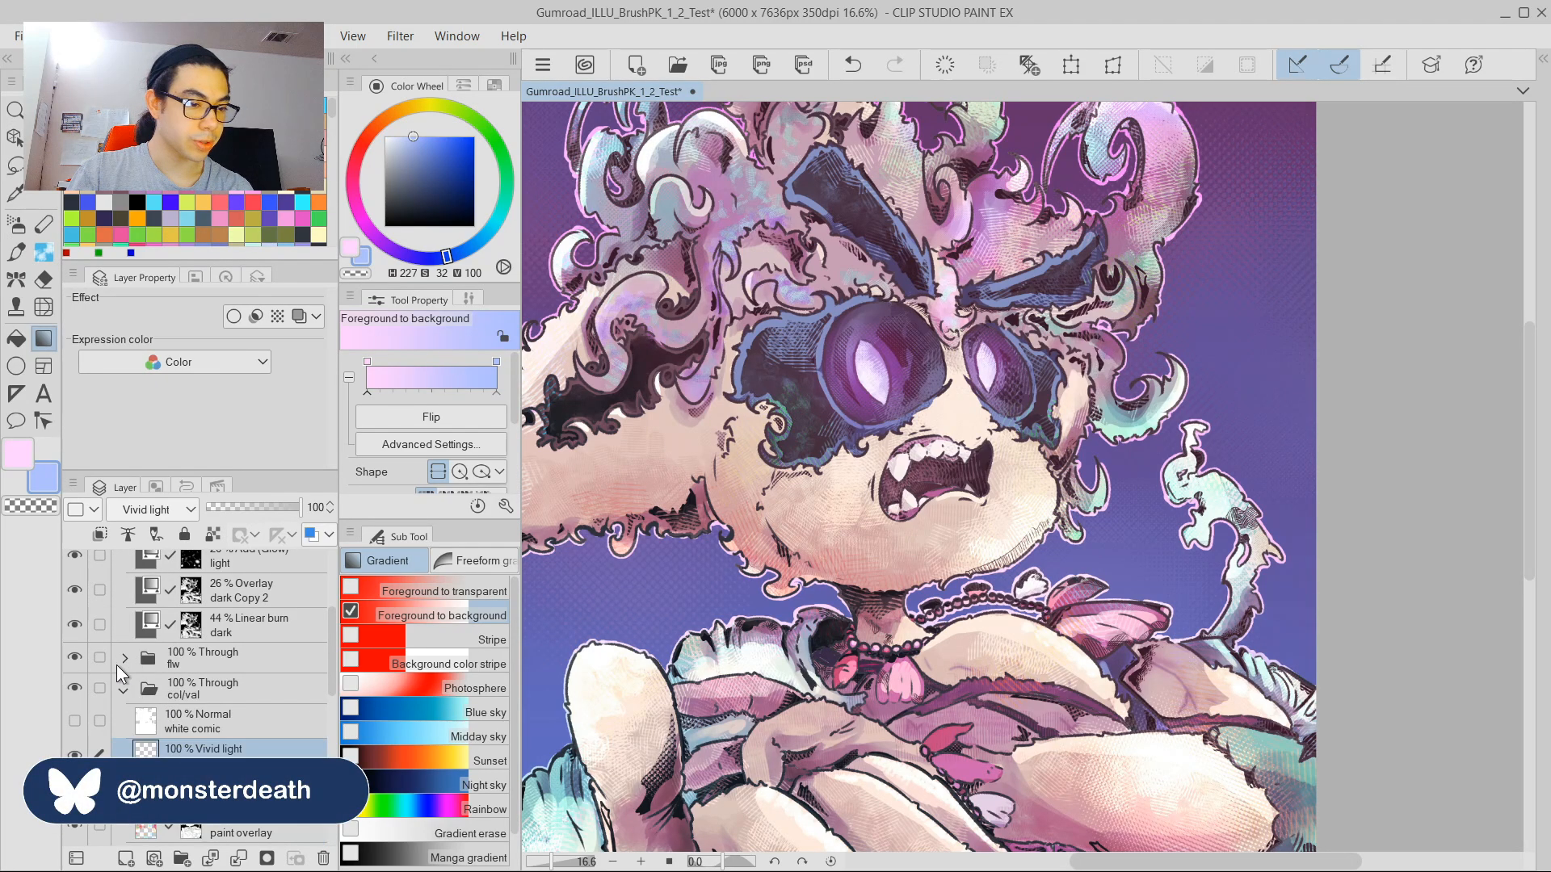
pyautogui.click(74, 656)
pyautogui.scroll(-2, 954, 370)
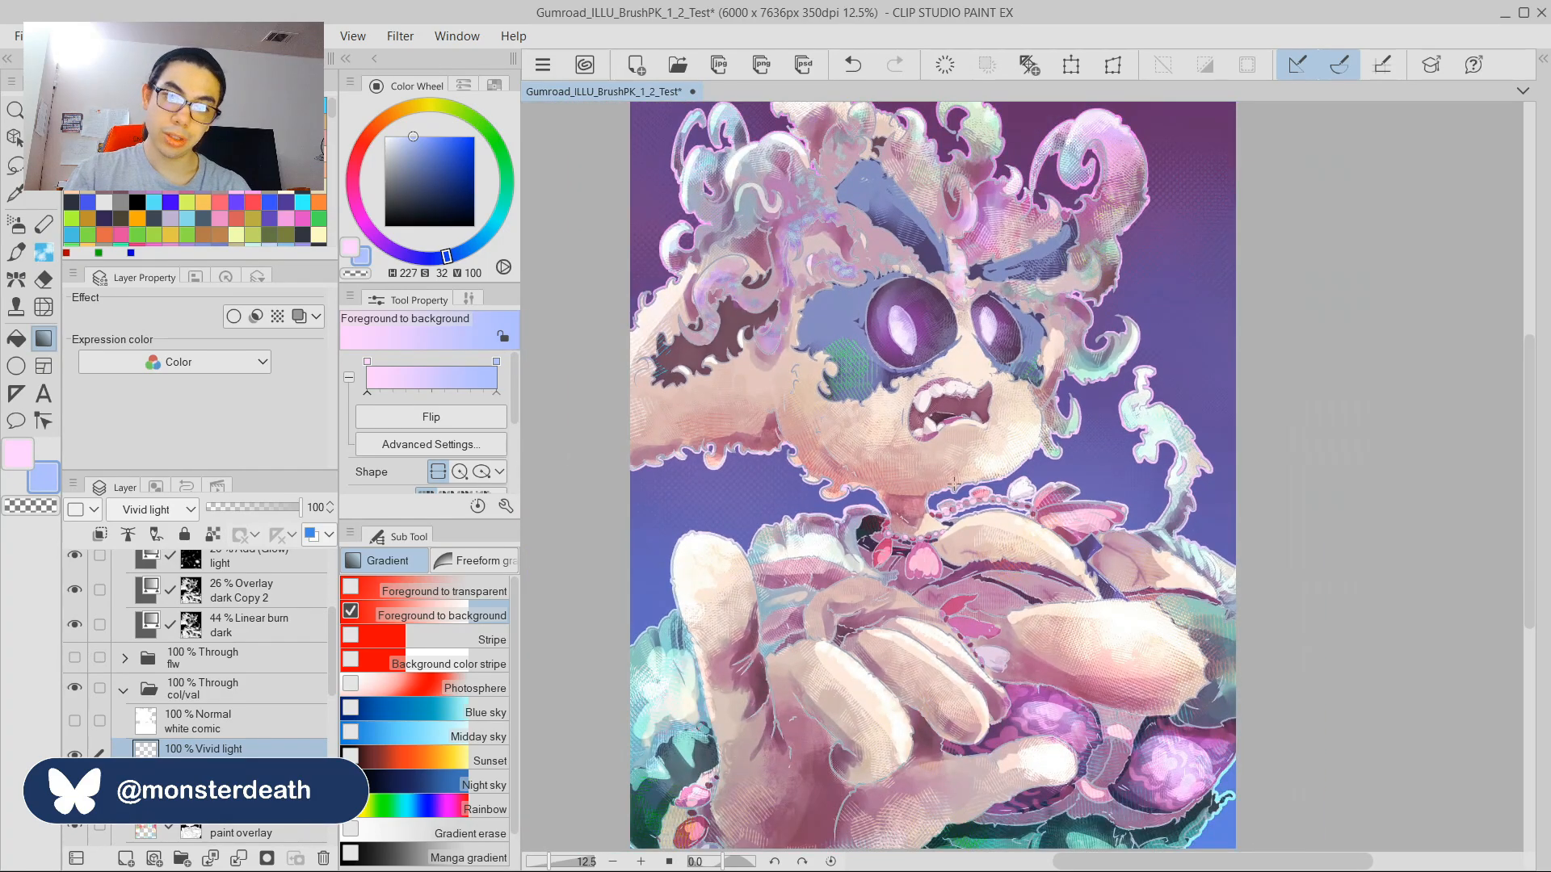
pyautogui.scroll(2, 954, 484)
pyautogui.scroll(-4, 1016, 450)
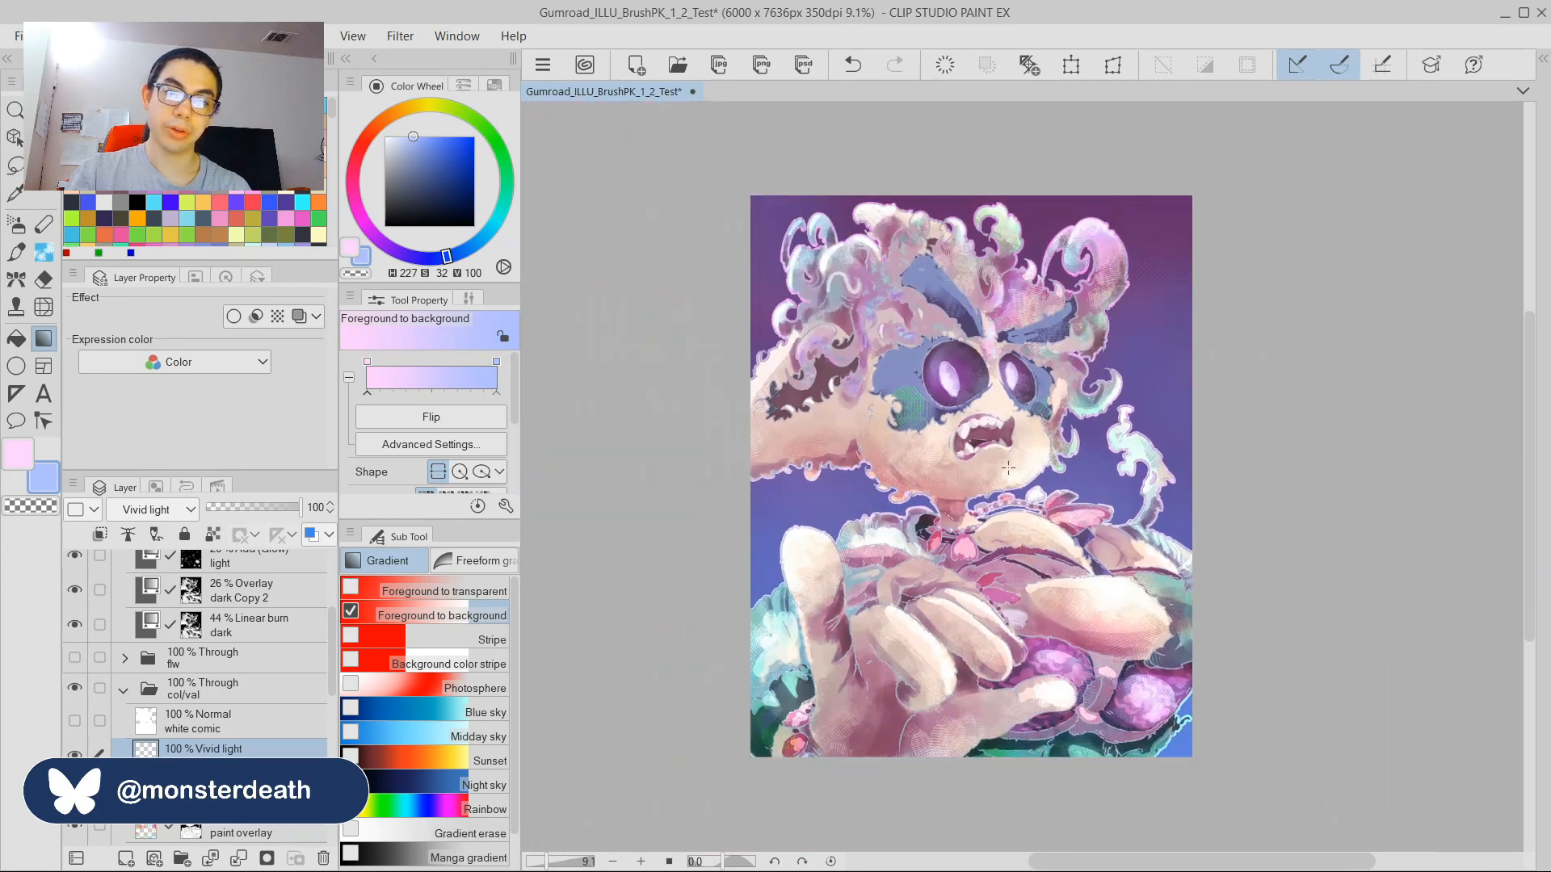
pyautogui.scroll(3, 968, 624)
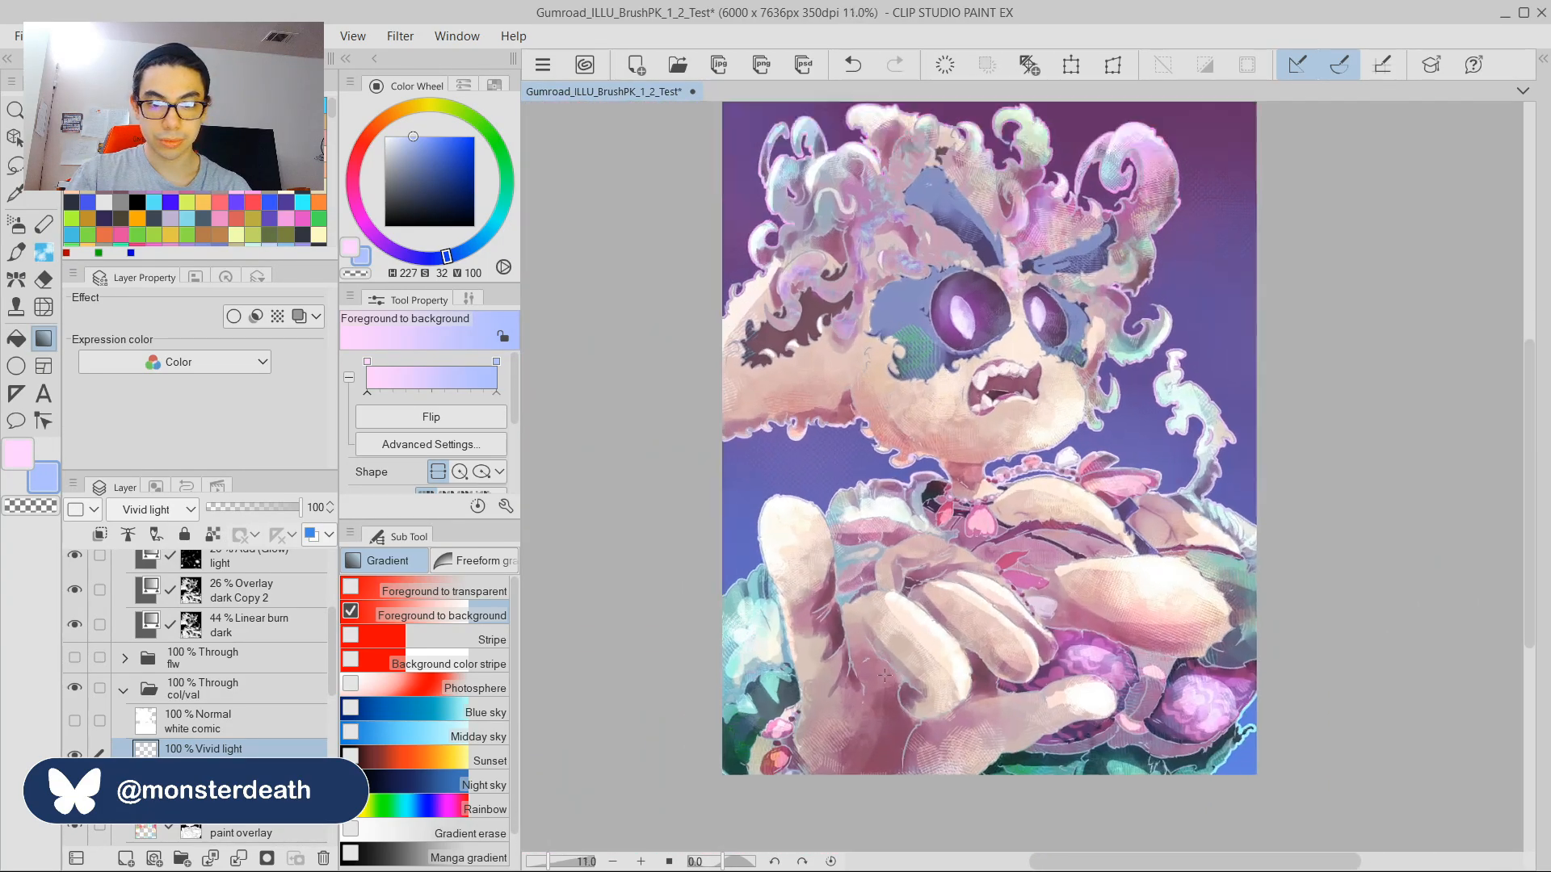
pyautogui.scroll(-3, 685, 438)
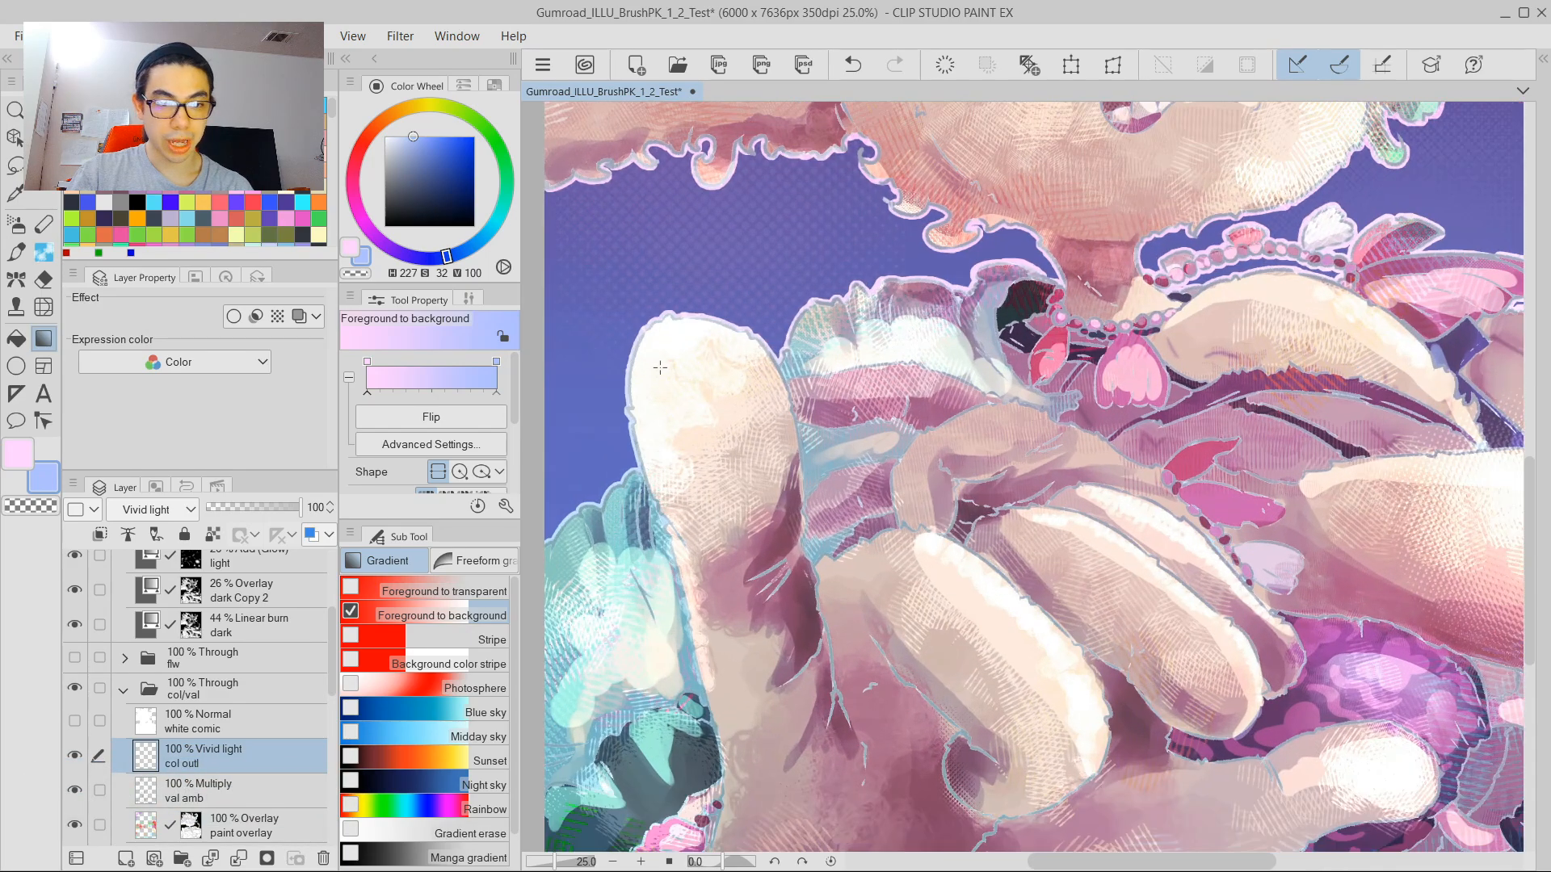
pyautogui.scroll(-2, 1057, 432)
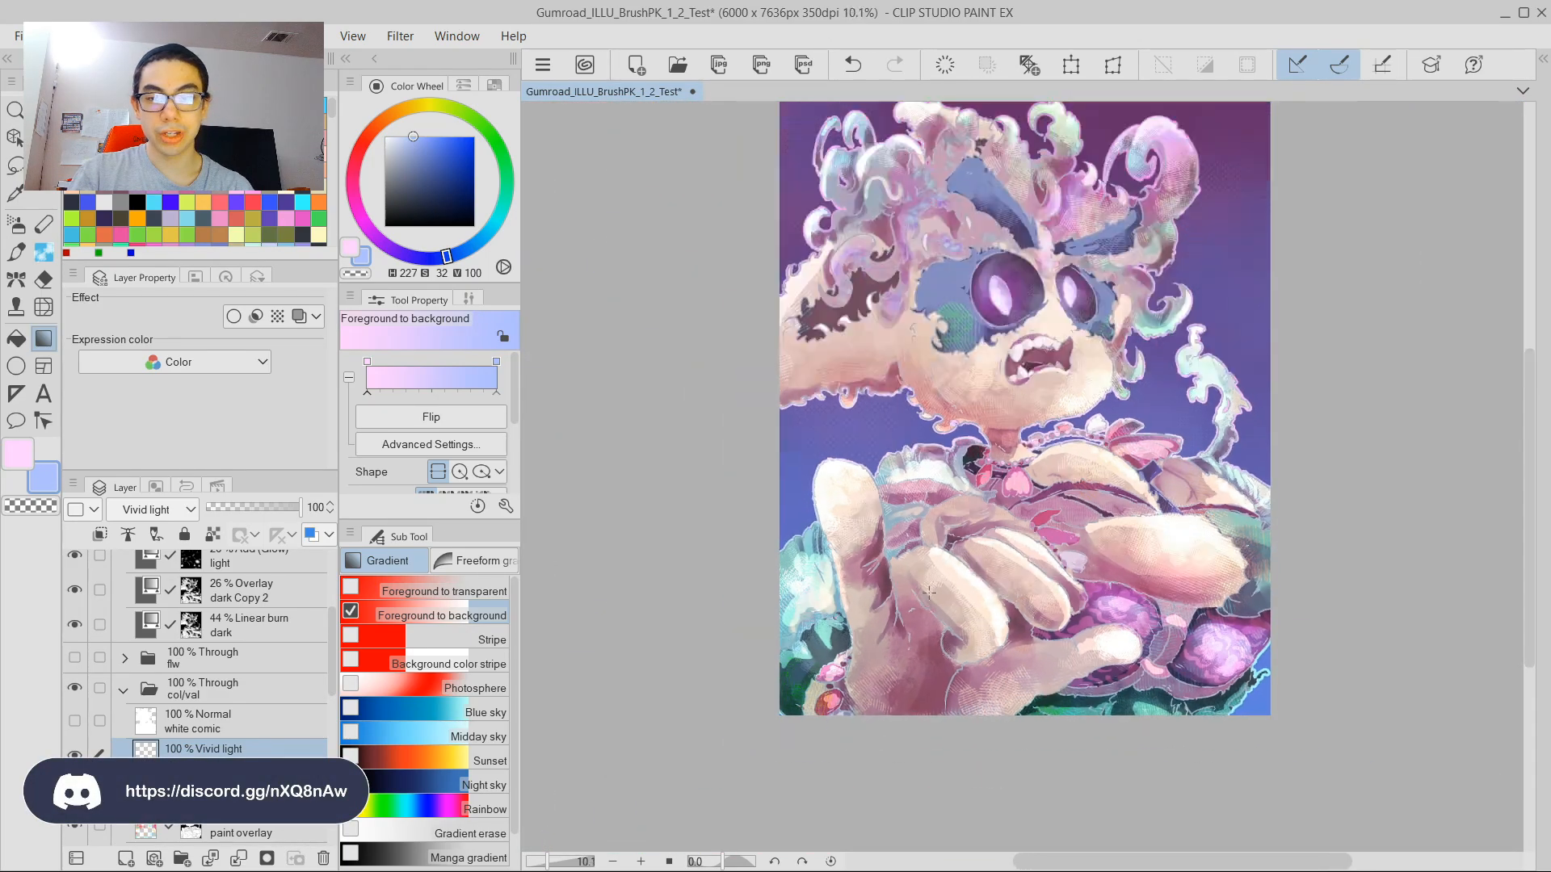